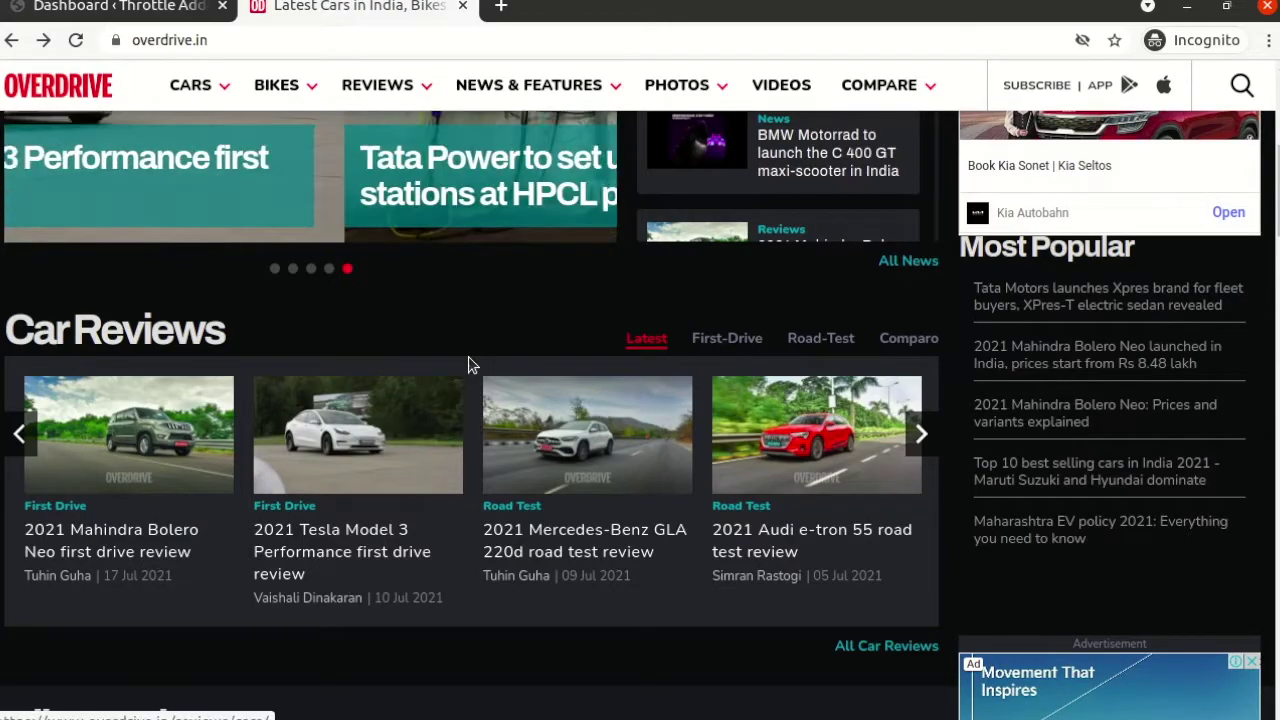
- Browse the Car Reviews carousel on overdrive.in and view its First-Drive, Road-Test, Comparo and Latest tabs
{"action": "left_click", "coordinate": [921, 436]}
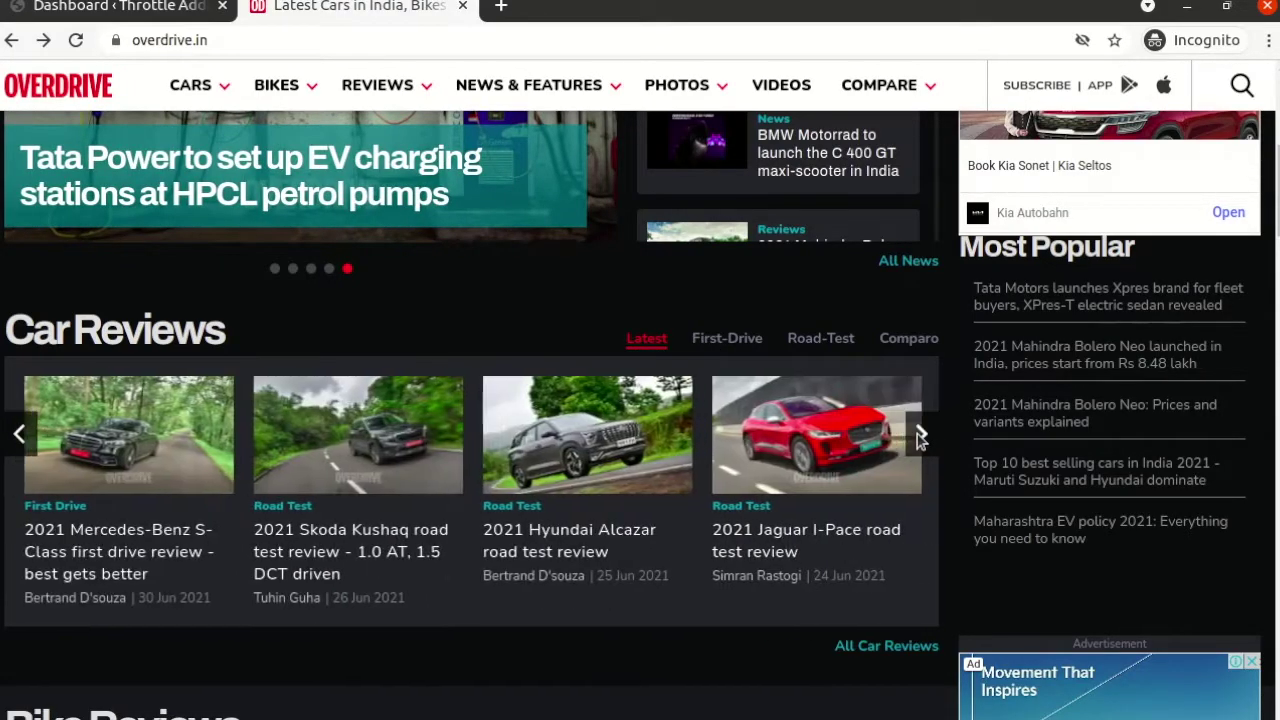
{"action": "left_click", "coordinate": [921, 436]}
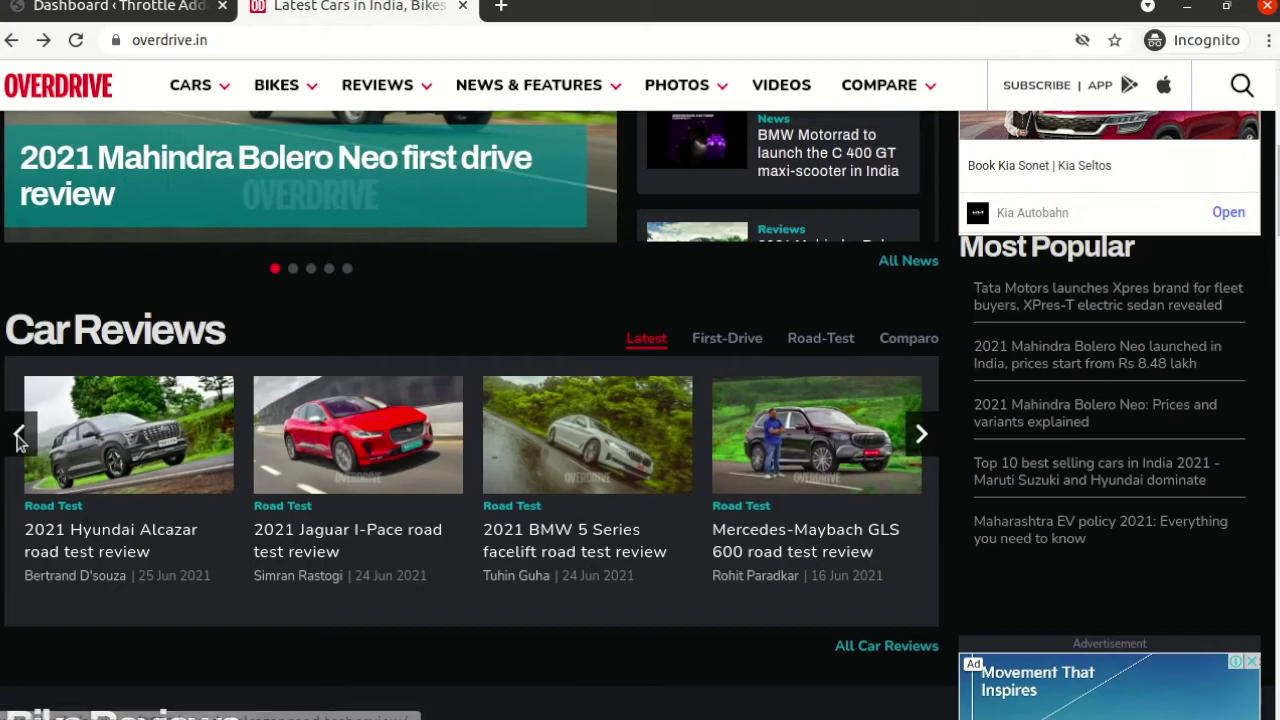
{"action": "left_click", "coordinate": [921, 436]}
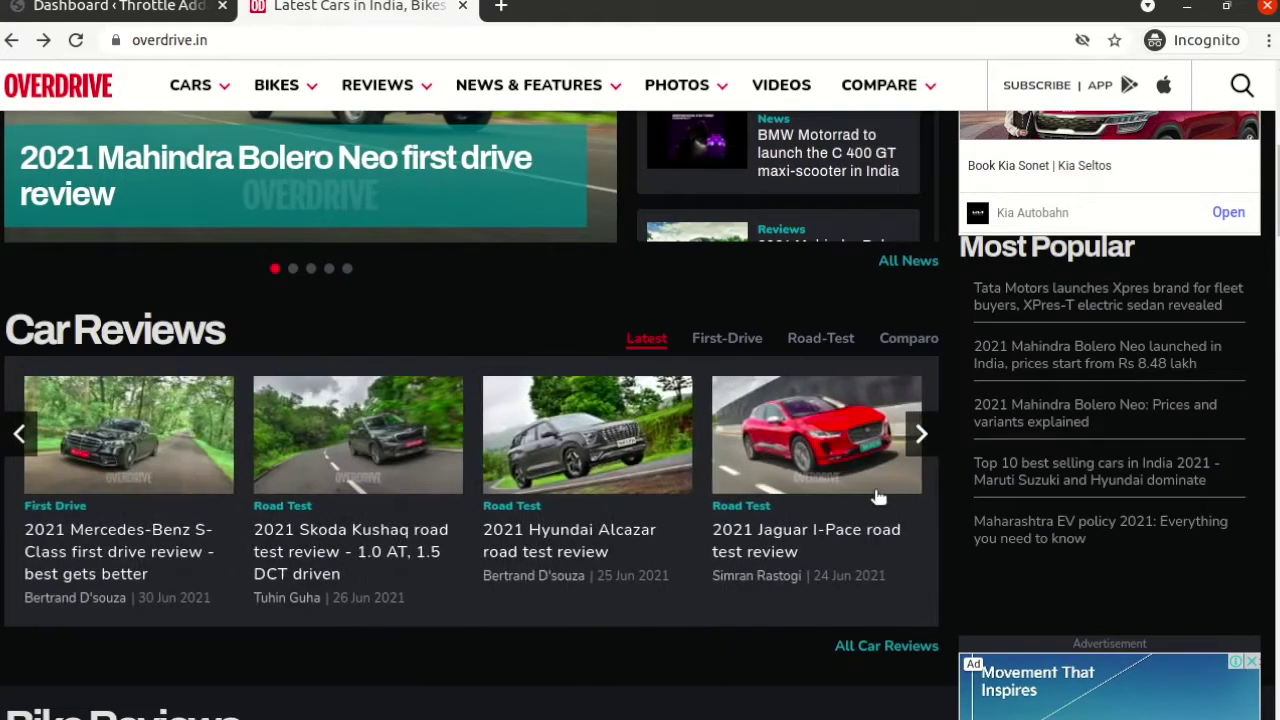
{"action": "left_click", "coordinate": [726, 339]}
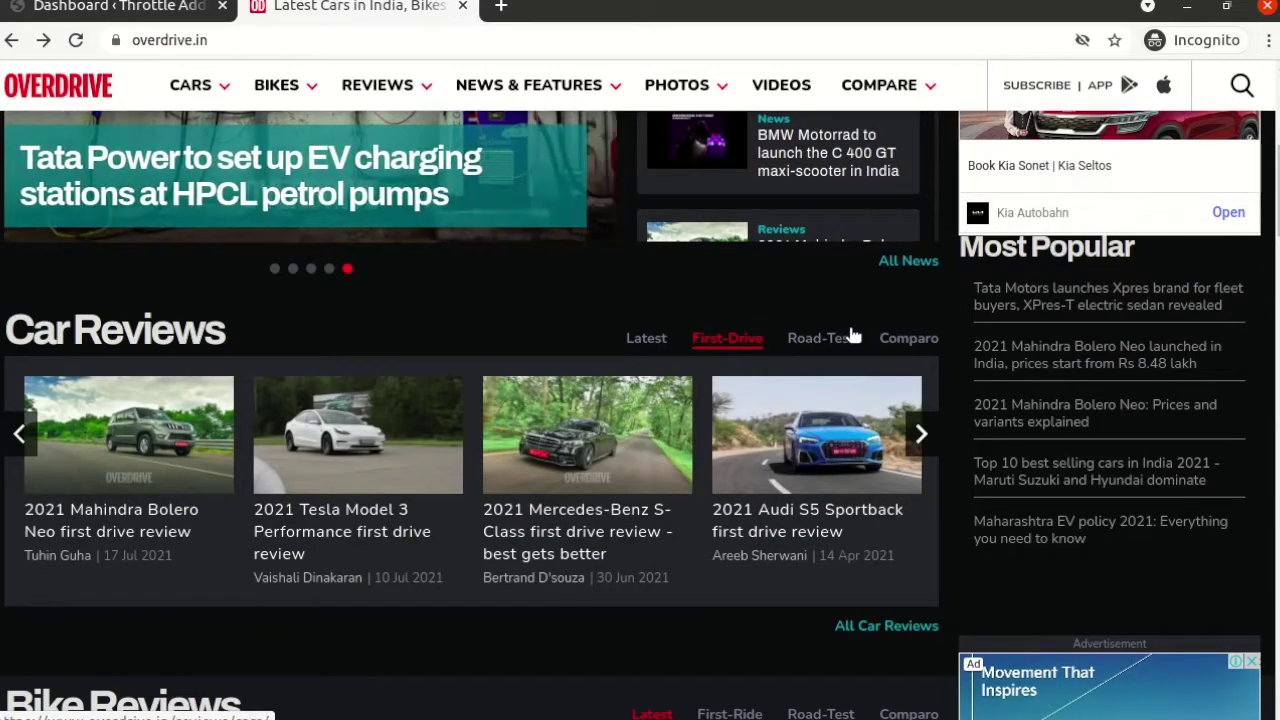
{"action": "left_click", "coordinate": [820, 342]}
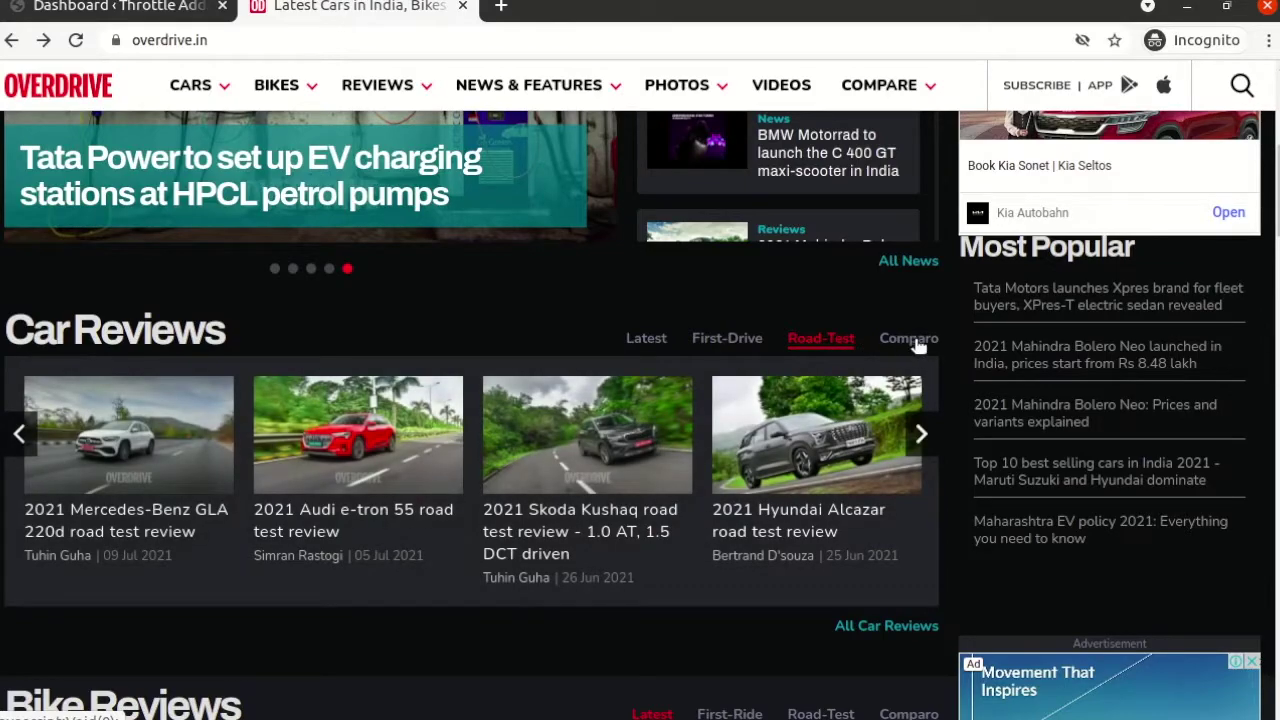
{"action": "left_click", "coordinate": [912, 342]}
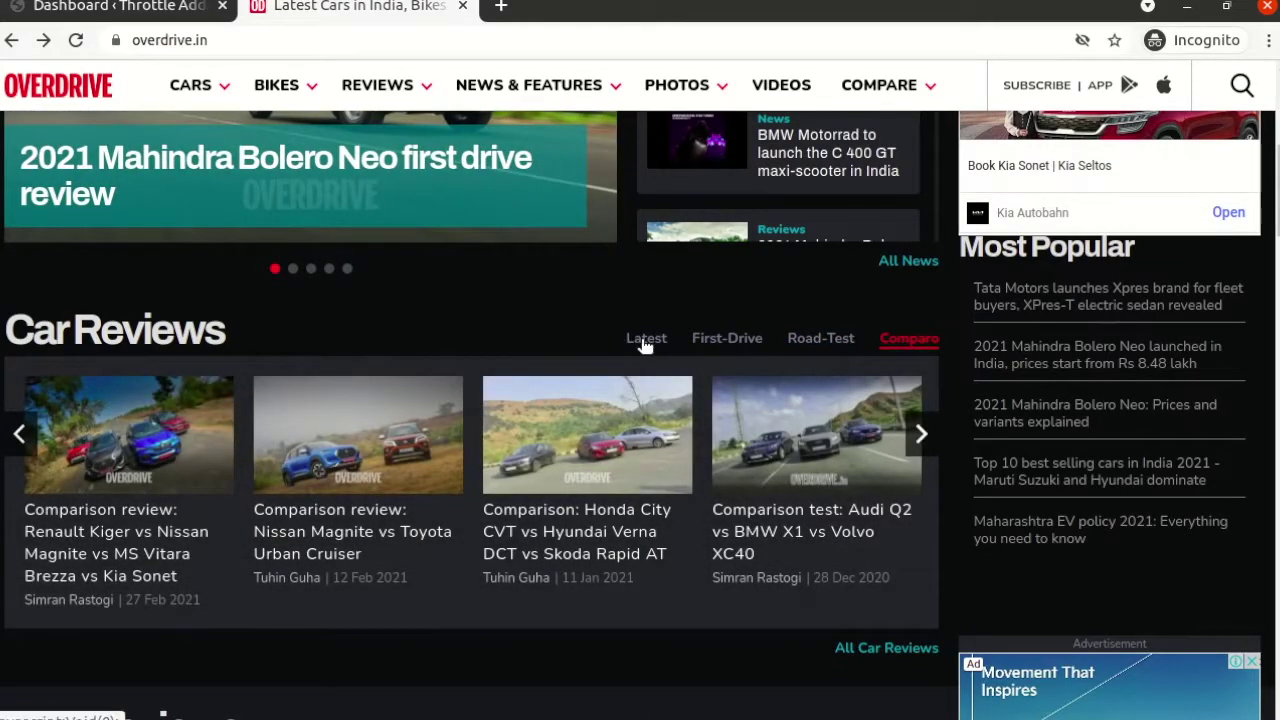
{"action": "left_click", "coordinate": [646, 342]}
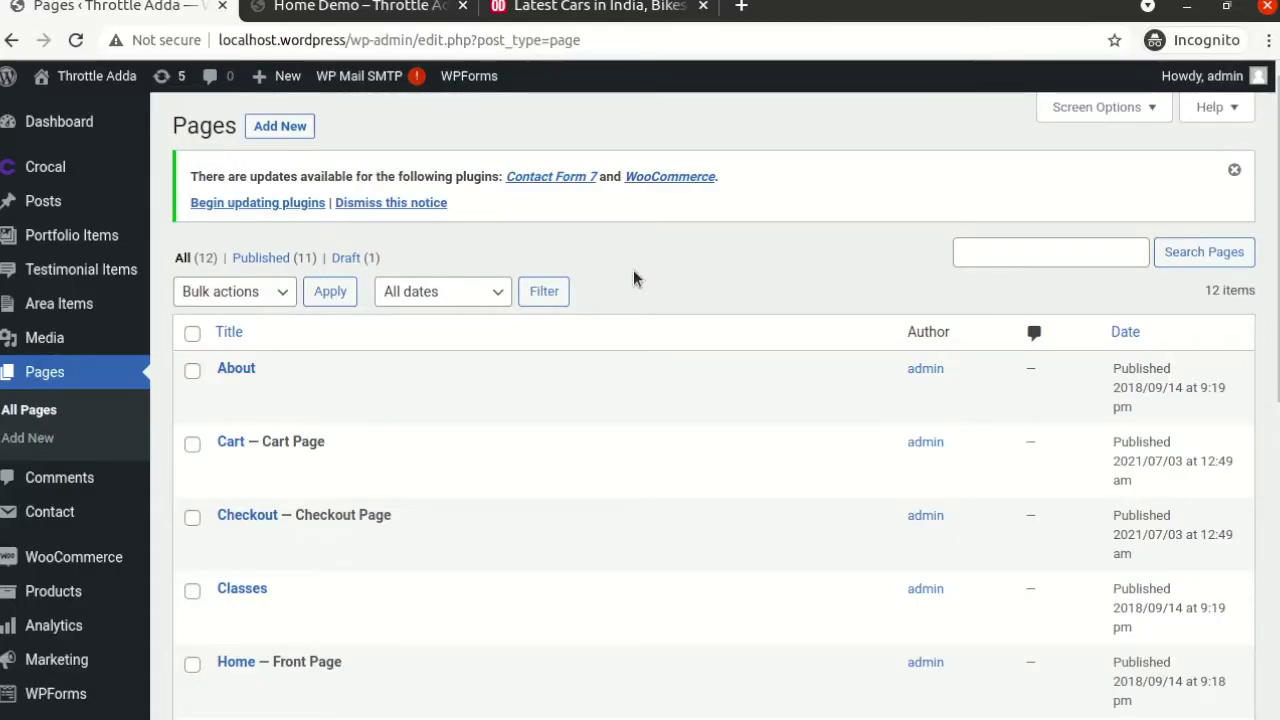
- Open the Home Demo page for editing and look through its WPBakery Page Builder layout
{"action": "scroll", "coordinate": [633, 270], "scroll_direction": "down", "scroll_amount": 5}
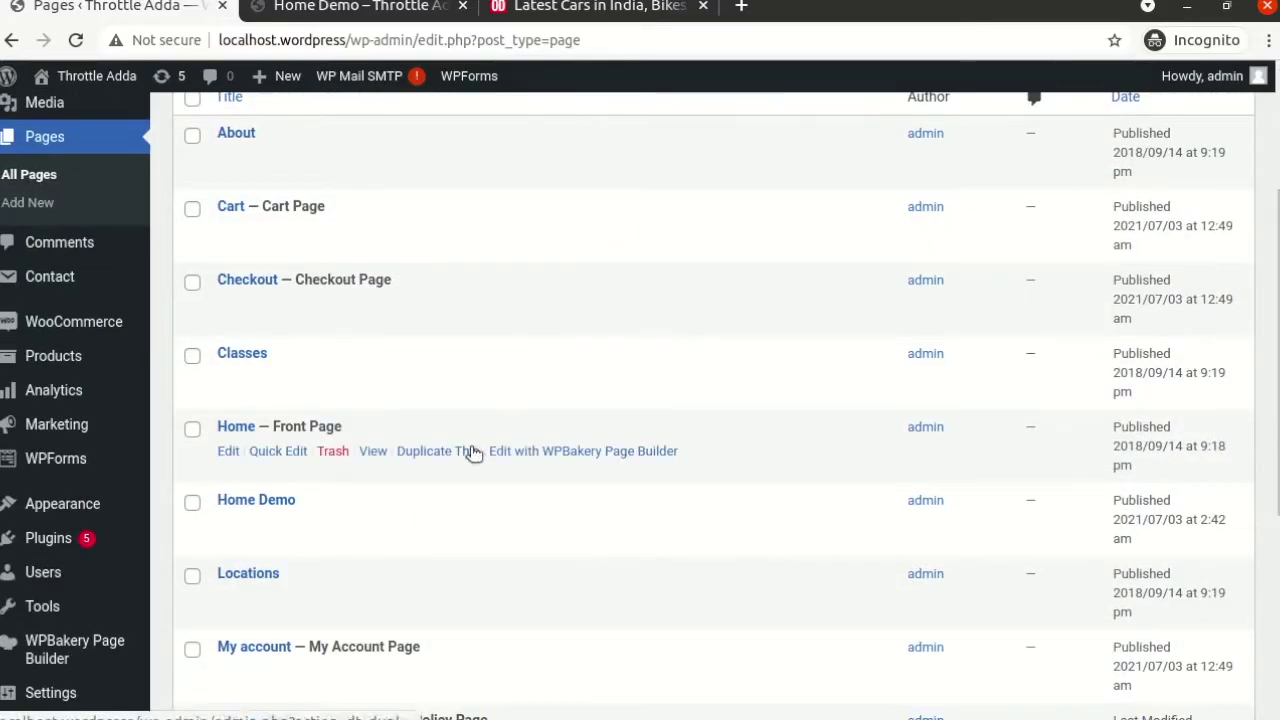
{"action": "left_click", "coordinate": [228, 527]}
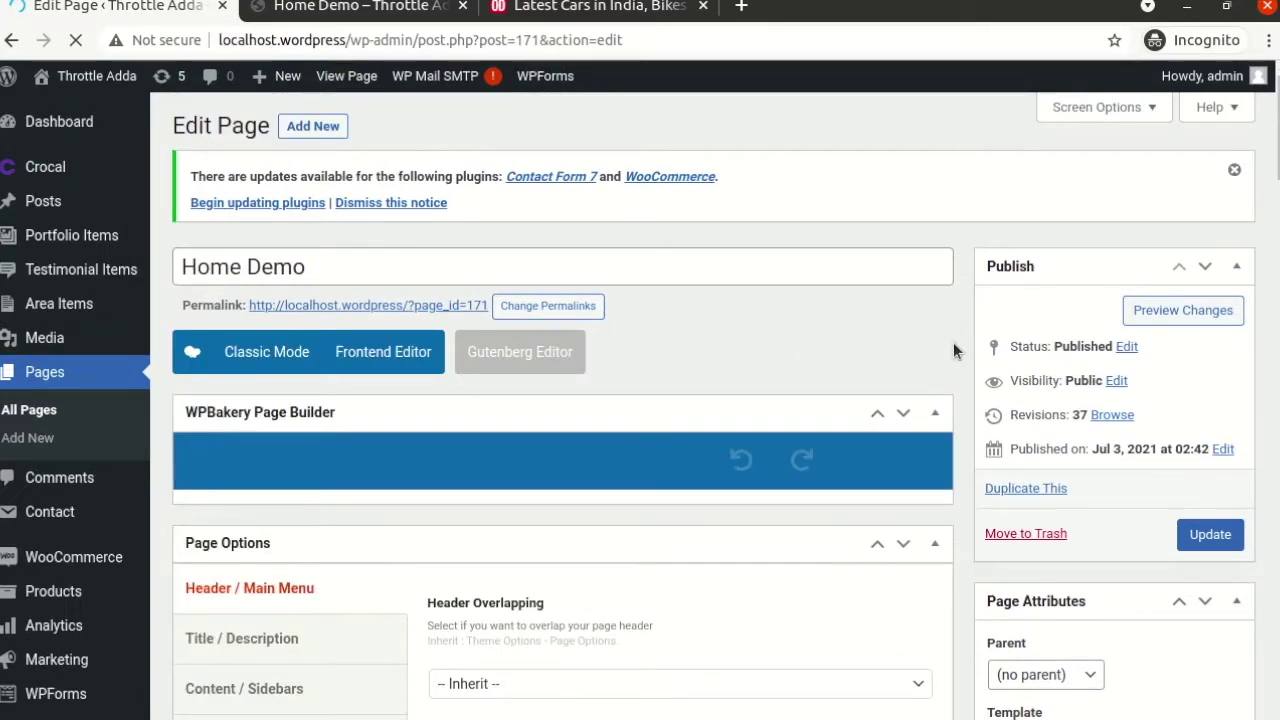
{"action": "scroll", "coordinate": [953, 342], "scroll_direction": "down", "scroll_amount": 2}
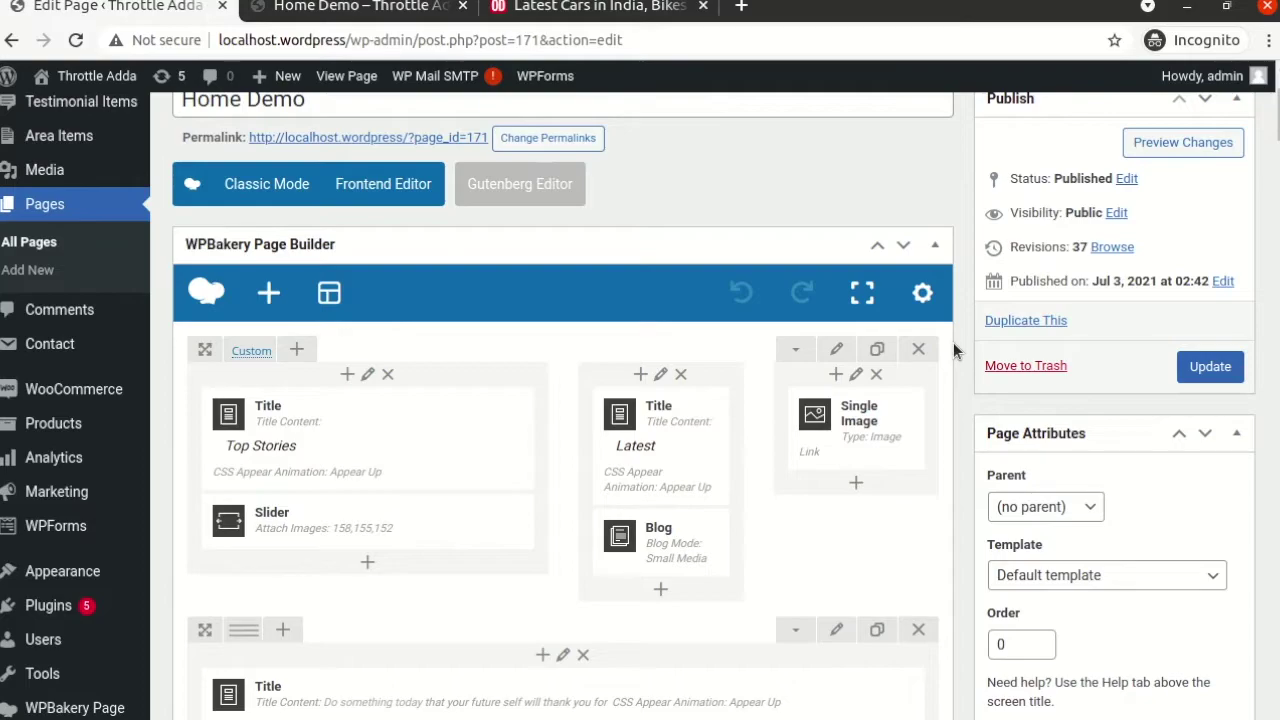
{"action": "scroll", "coordinate": [961, 356], "scroll_direction": "down", "scroll_amount": 15}
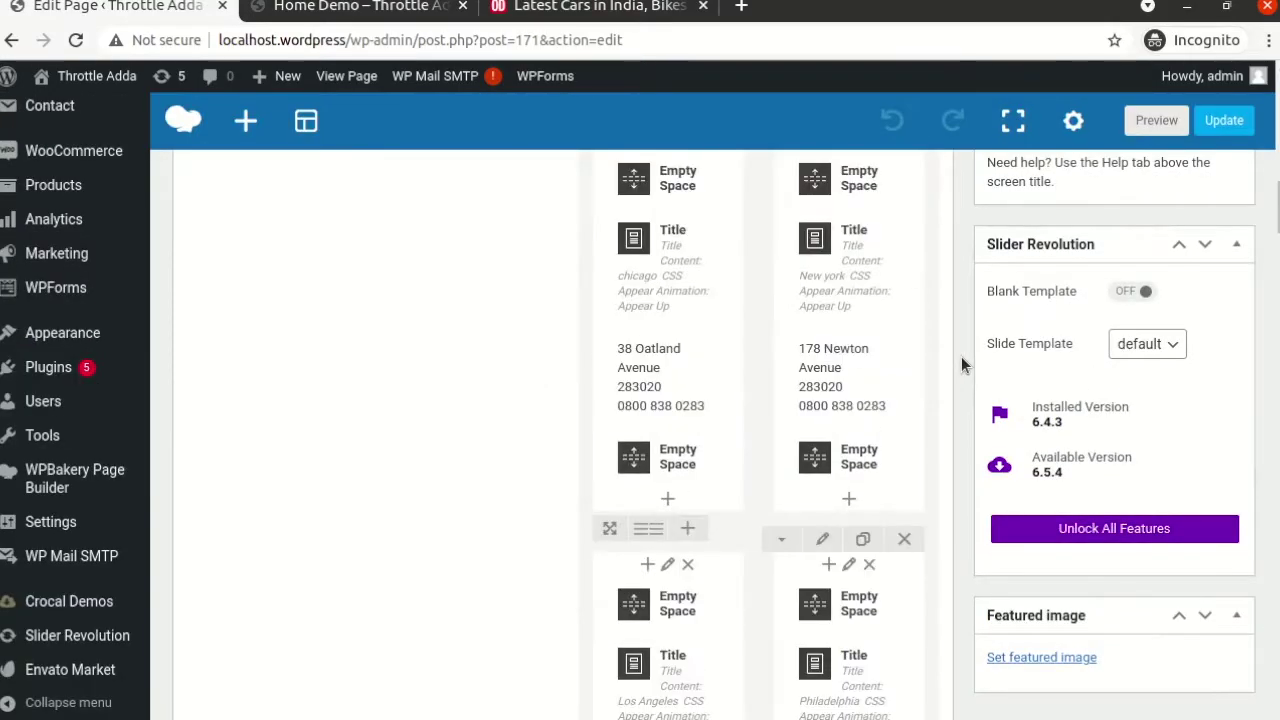
{"action": "scroll", "coordinate": [961, 356], "scroll_direction": "down", "scroll_amount": 15}
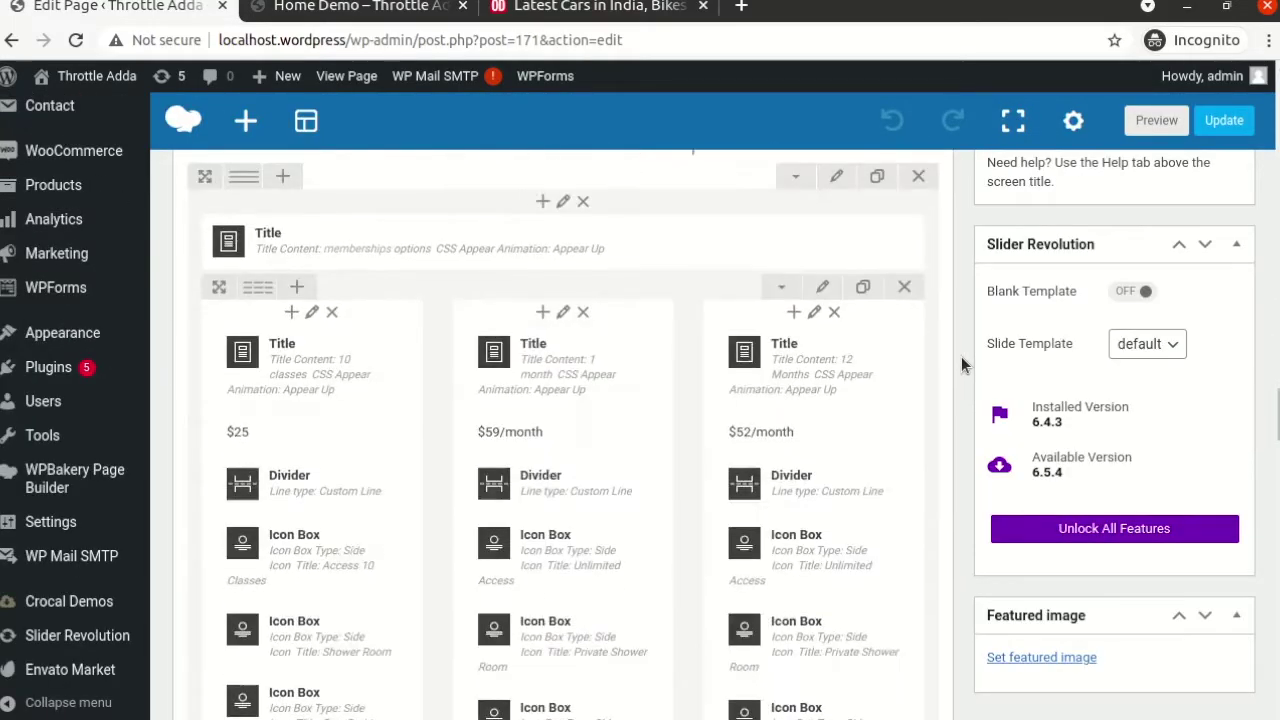
{"action": "scroll", "coordinate": [961, 356], "scroll_direction": "up", "scroll_amount": 20}
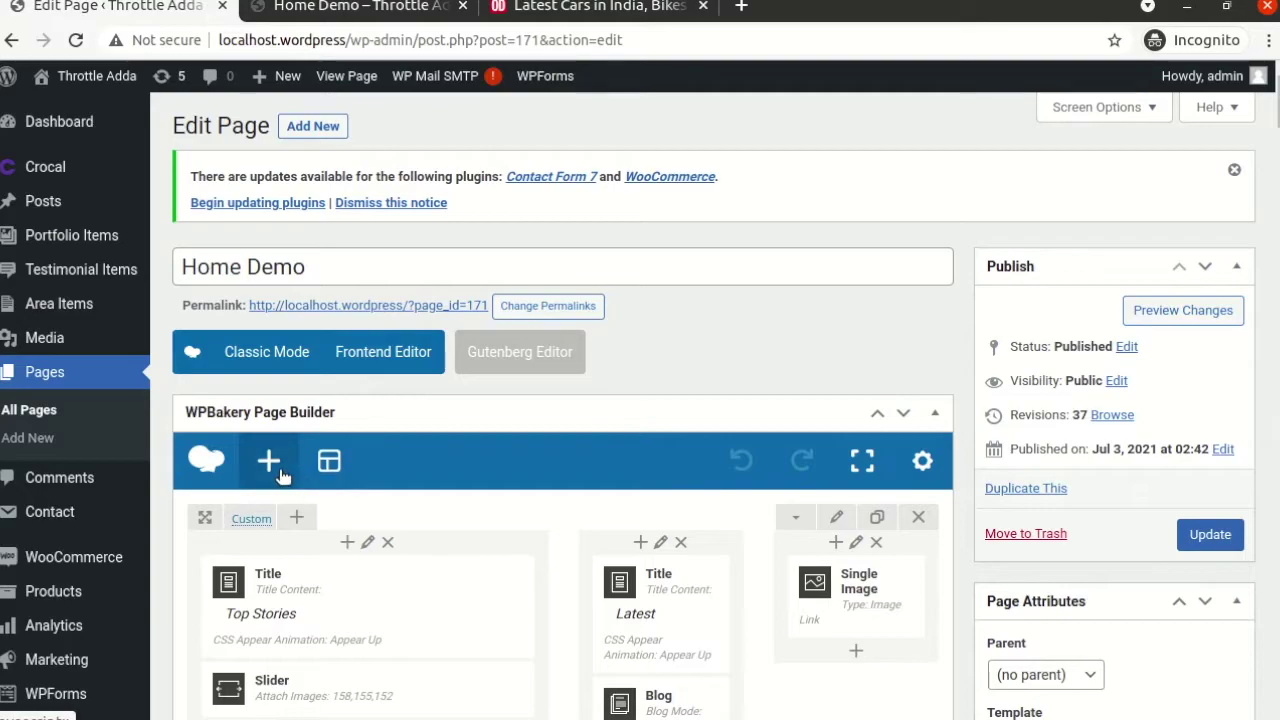
- Delete the row holding the Tabs element at the end of the page and open the element picker below the Blog Carousel row
{"action": "scroll", "coordinate": [570, 500], "scroll_direction": "down", "scroll_amount": 4}
{"action": "scroll", "coordinate": [572, 515], "scroll_direction": "down", "scroll_amount": 15}
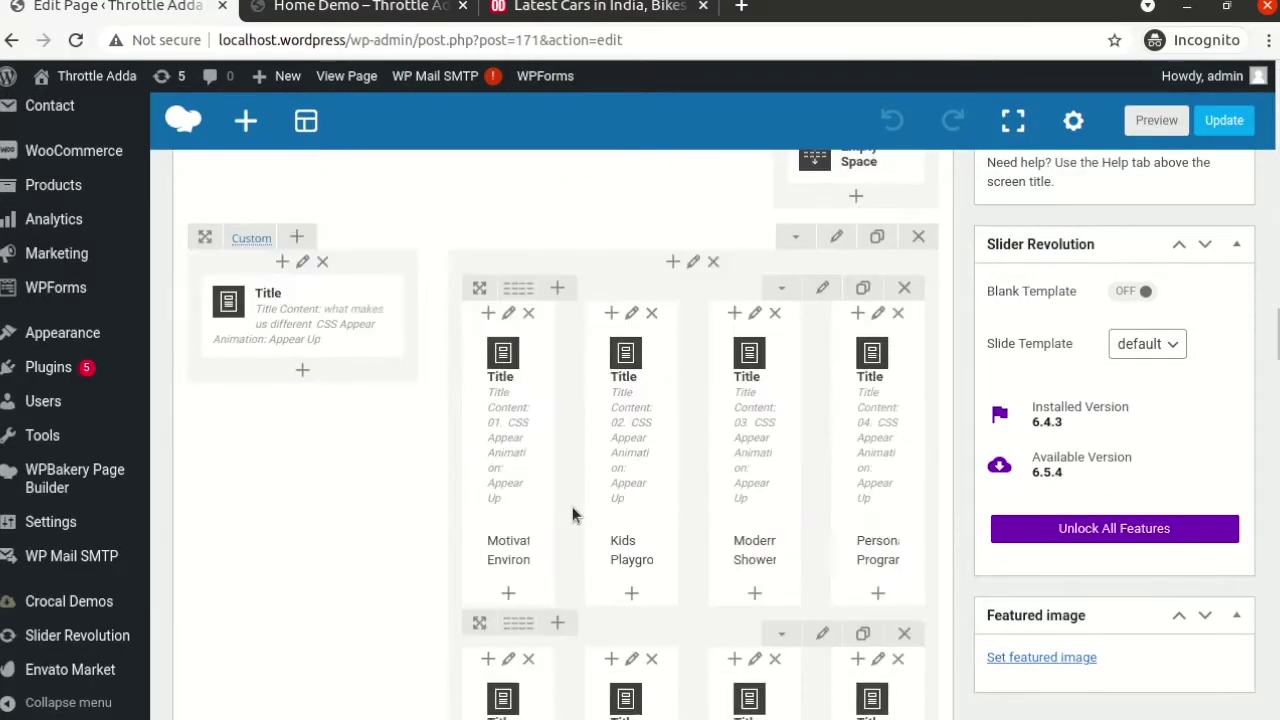
{"action": "scroll", "coordinate": [572, 512], "scroll_direction": "down", "scroll_amount": 1}
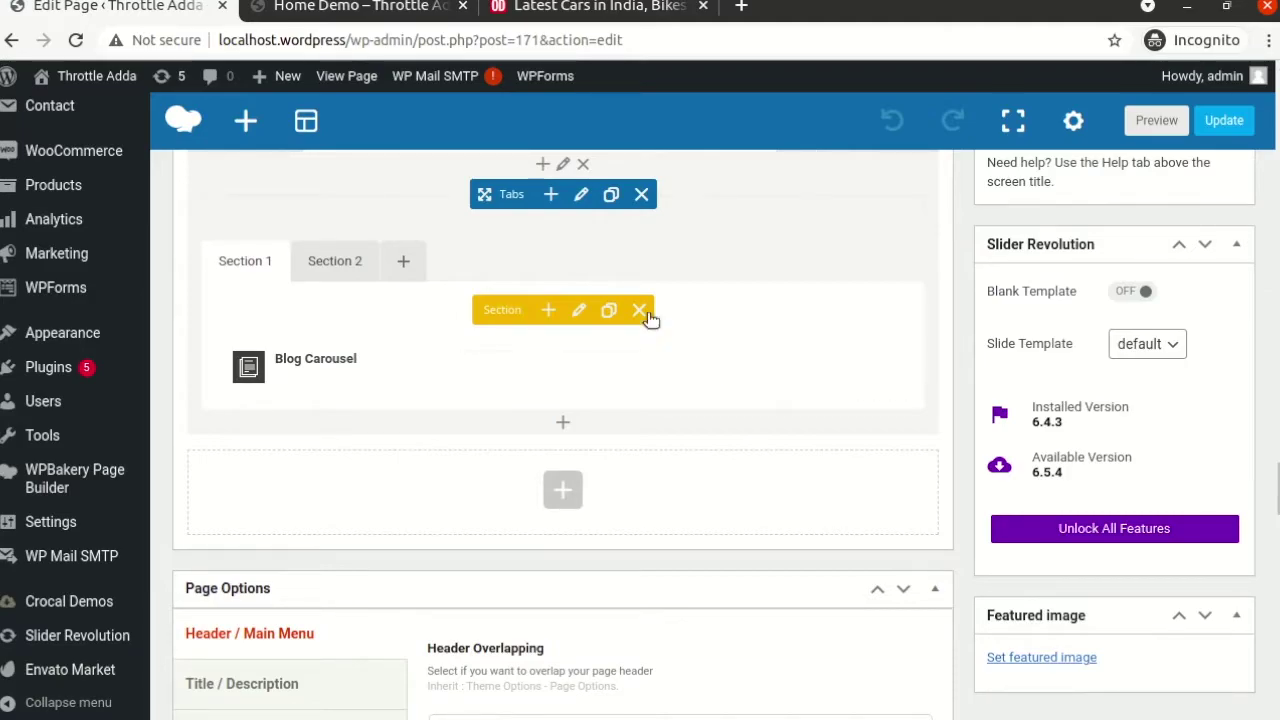
{"action": "scroll", "coordinate": [650, 268], "scroll_direction": "up", "scroll_amount": 3}
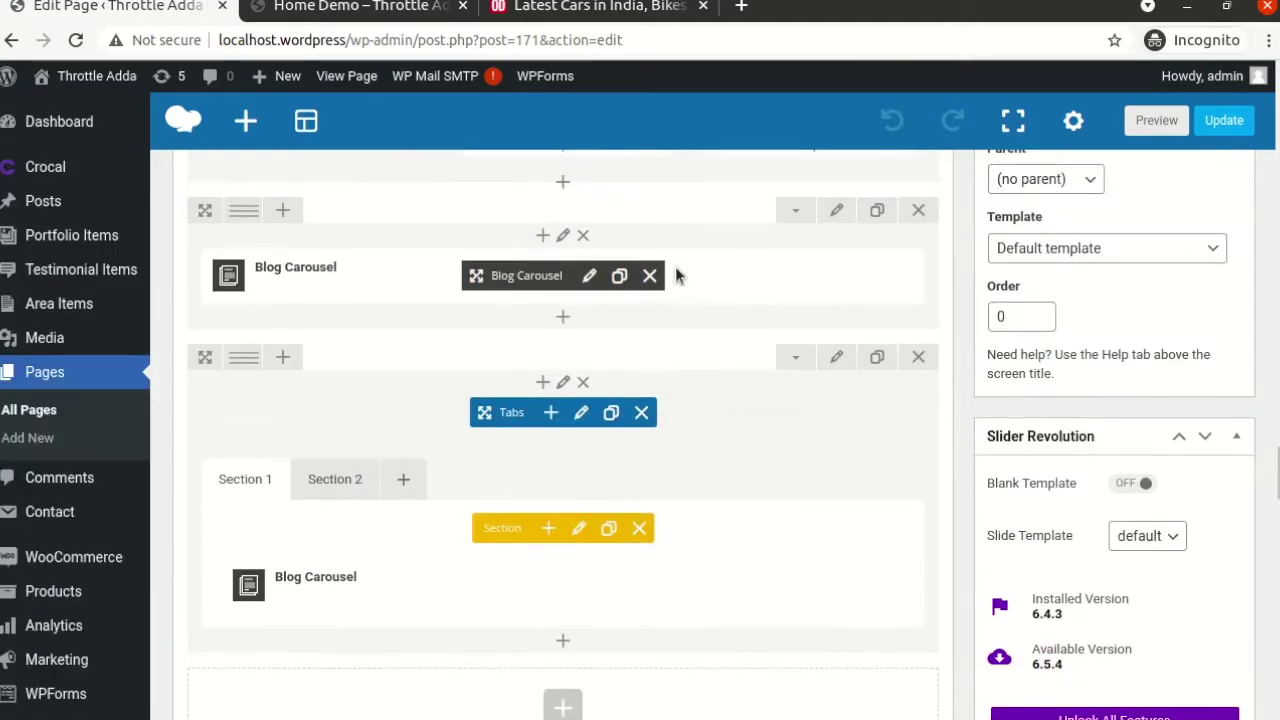
{"action": "left_click", "coordinate": [918, 358]}
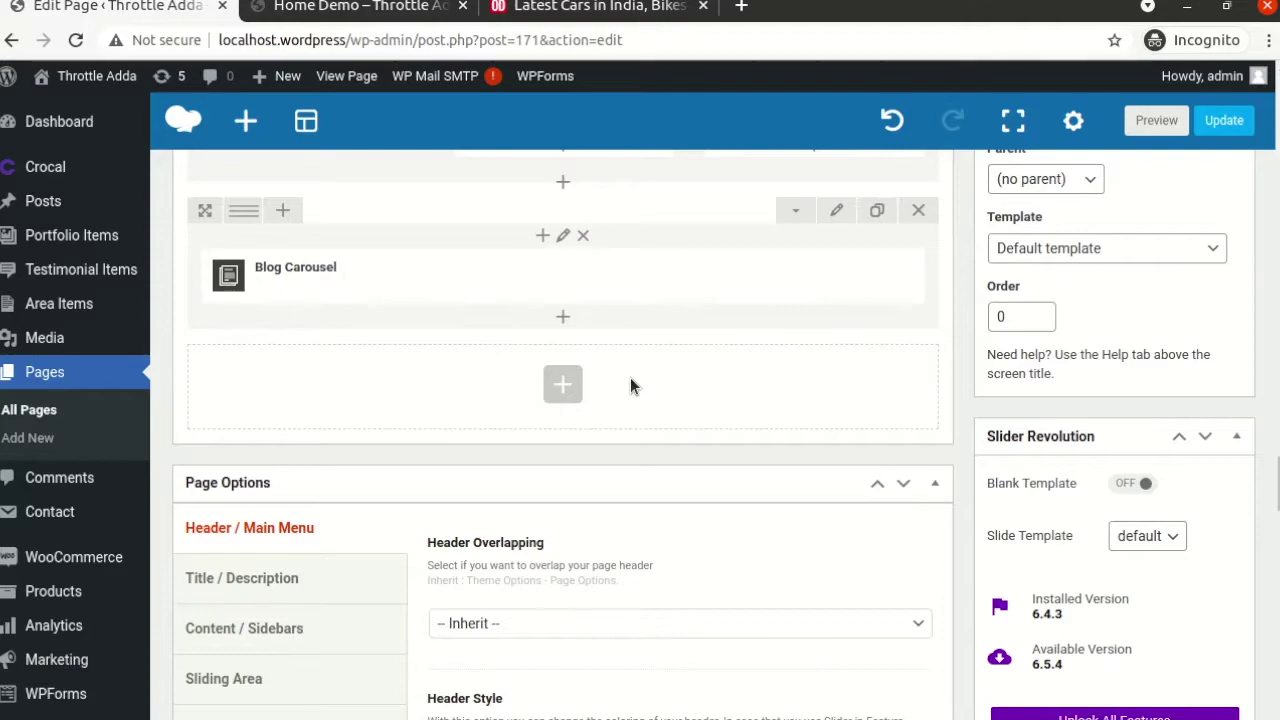
{"action": "scroll", "coordinate": [630, 380], "scroll_direction": "up", "scroll_amount": 1}
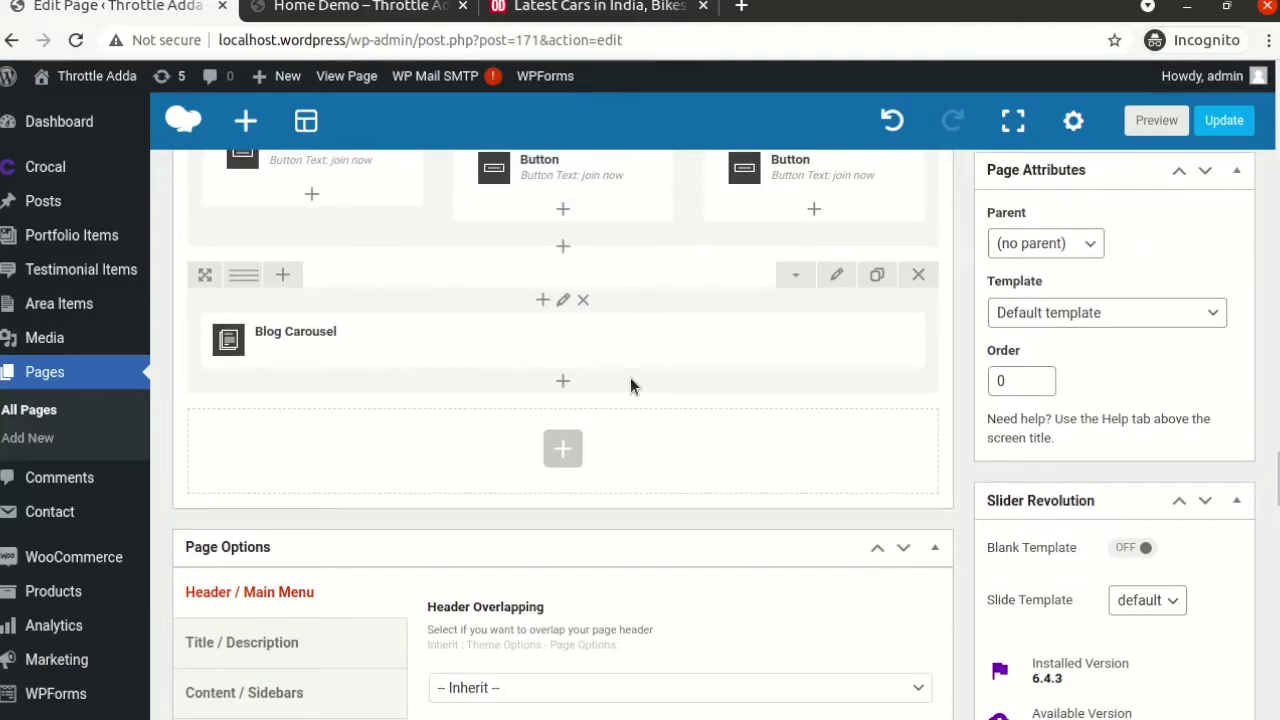
{"action": "left_click", "coordinate": [563, 450]}
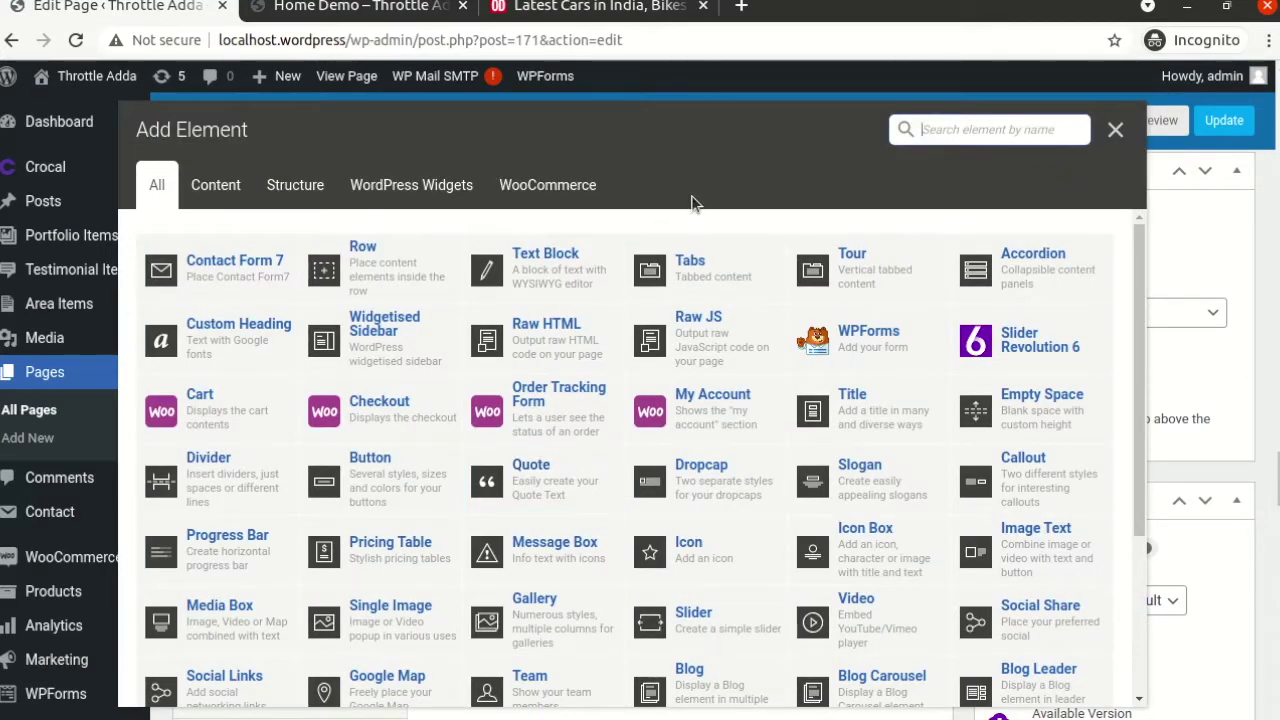
- Examine the tabbed blog section on the live Home Demo page and the category tabs of Car Reviews on overdrive.in
{"action": "left_click", "coordinate": [380, 8]}
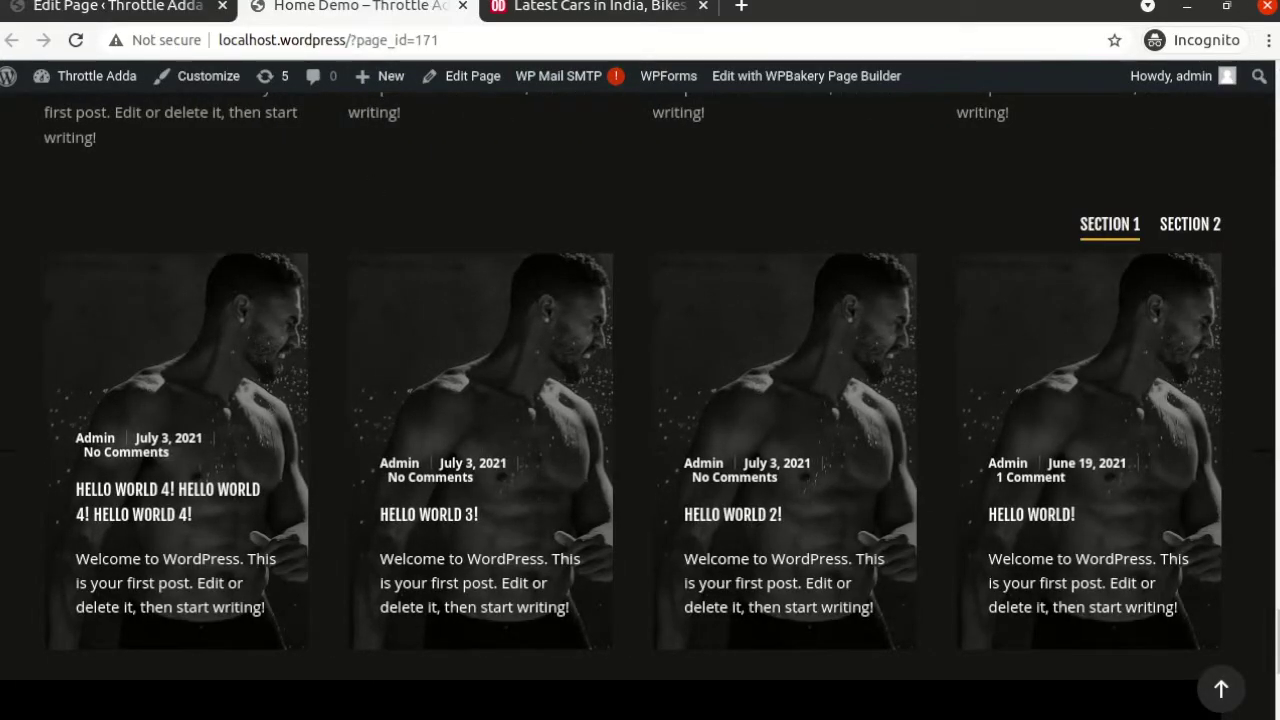
{"action": "left_click", "coordinate": [628, 6]}
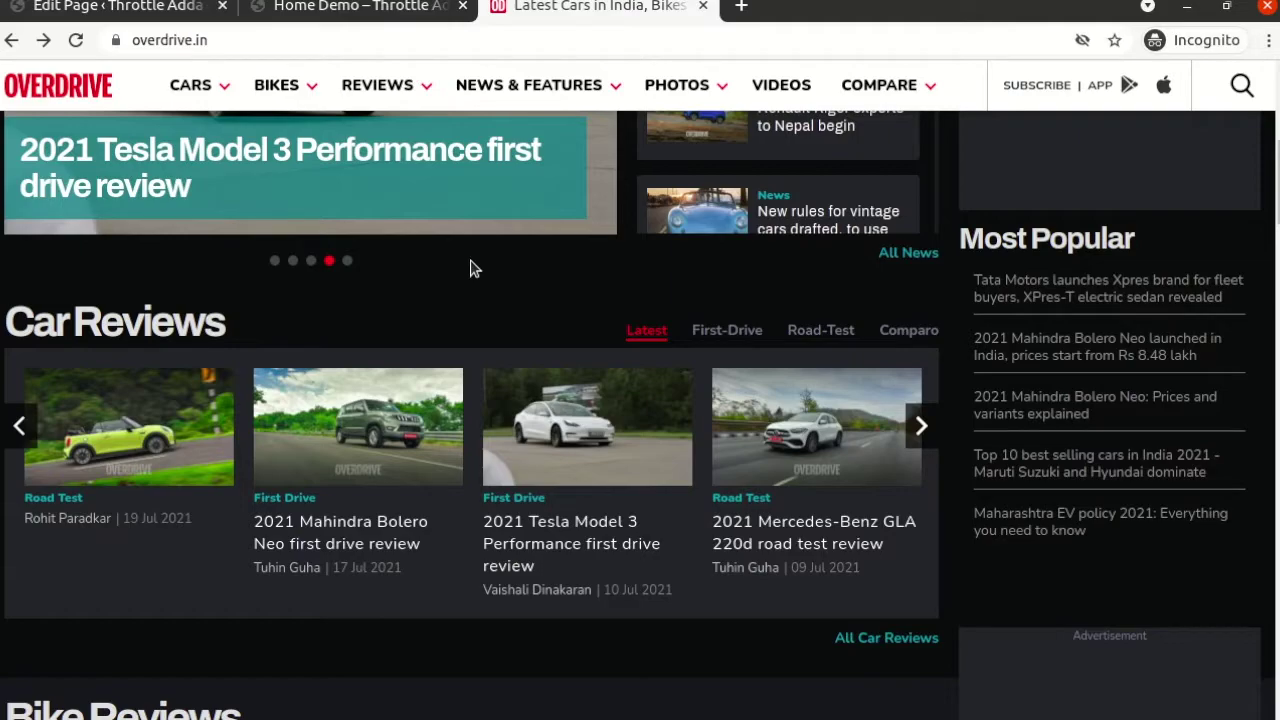
{"action": "left_click", "coordinate": [728, 331]}
{"action": "left_click", "coordinate": [810, 331]}
{"action": "left_click", "coordinate": [890, 333]}
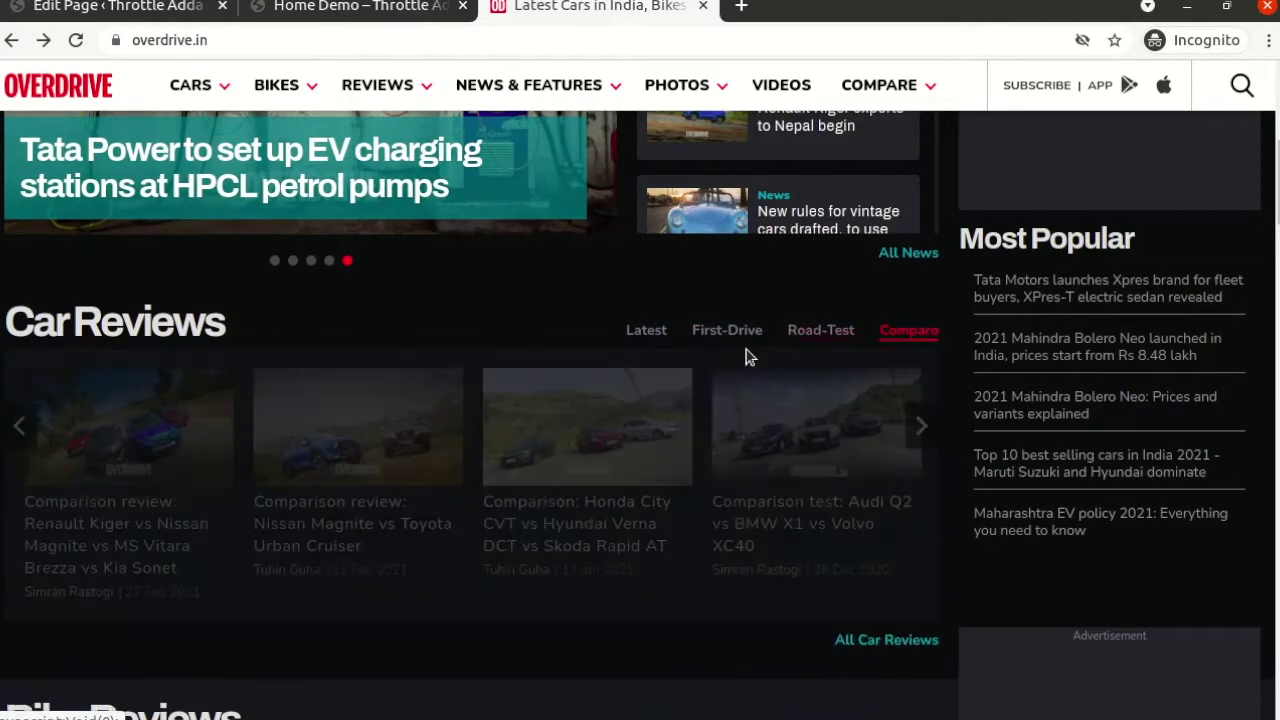
{"action": "left_click", "coordinate": [648, 332]}
{"action": "left_click", "coordinate": [727, 333]}
{"action": "left_click", "coordinate": [820, 335]}
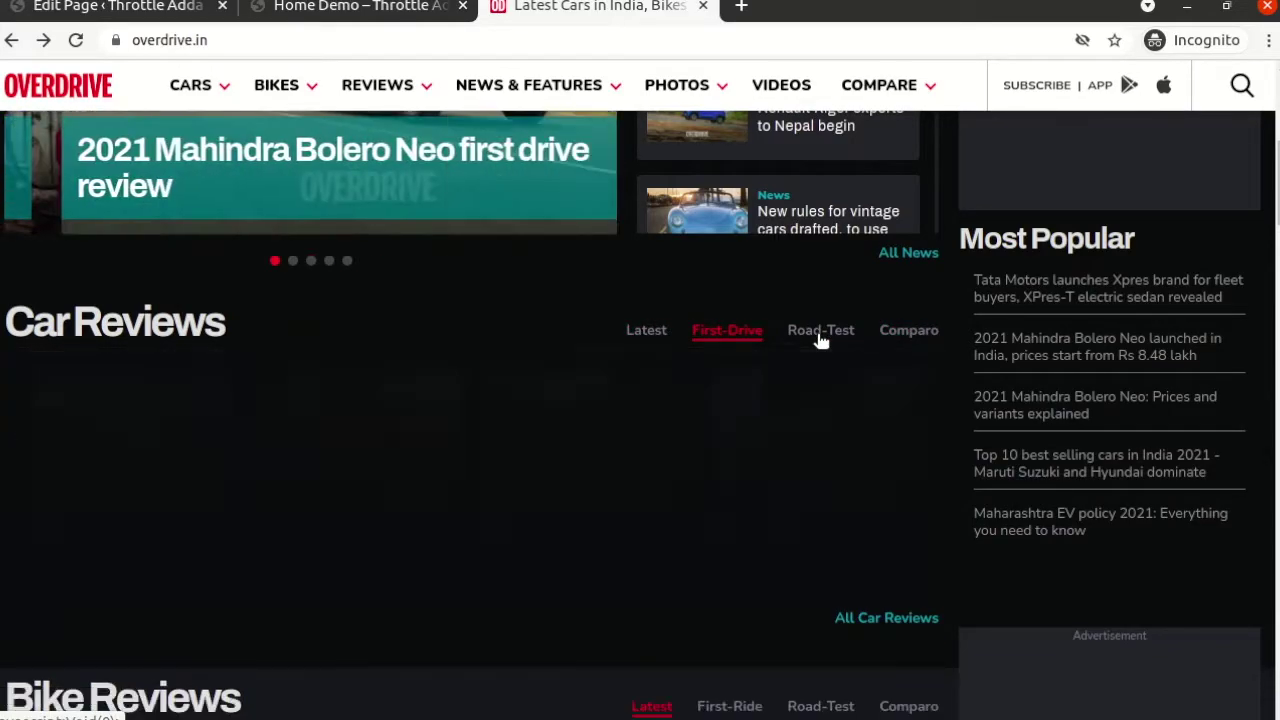
{"action": "left_click", "coordinate": [820, 335]}
{"action": "left_click", "coordinate": [889, 334]}
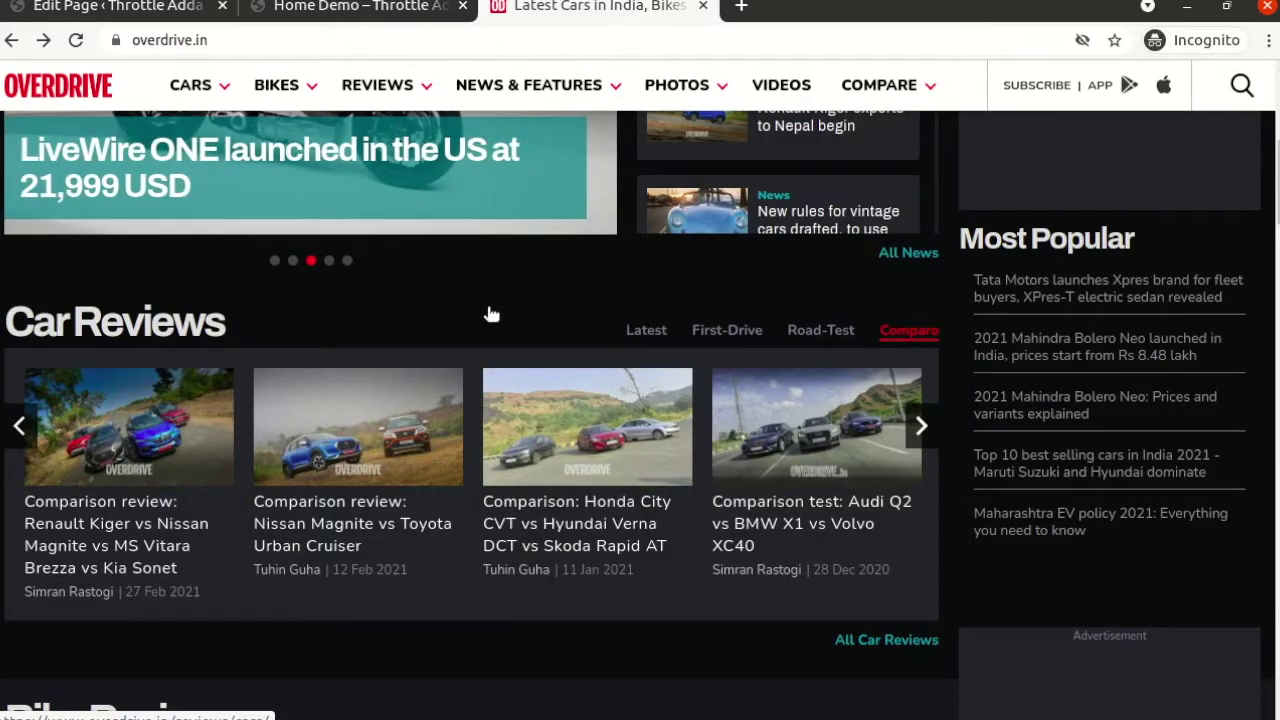
- Return to the page editor, search the elements for "tab" and add a Tabs element below the Blog Carousel row
{"action": "left_click", "coordinate": [135, 8]}
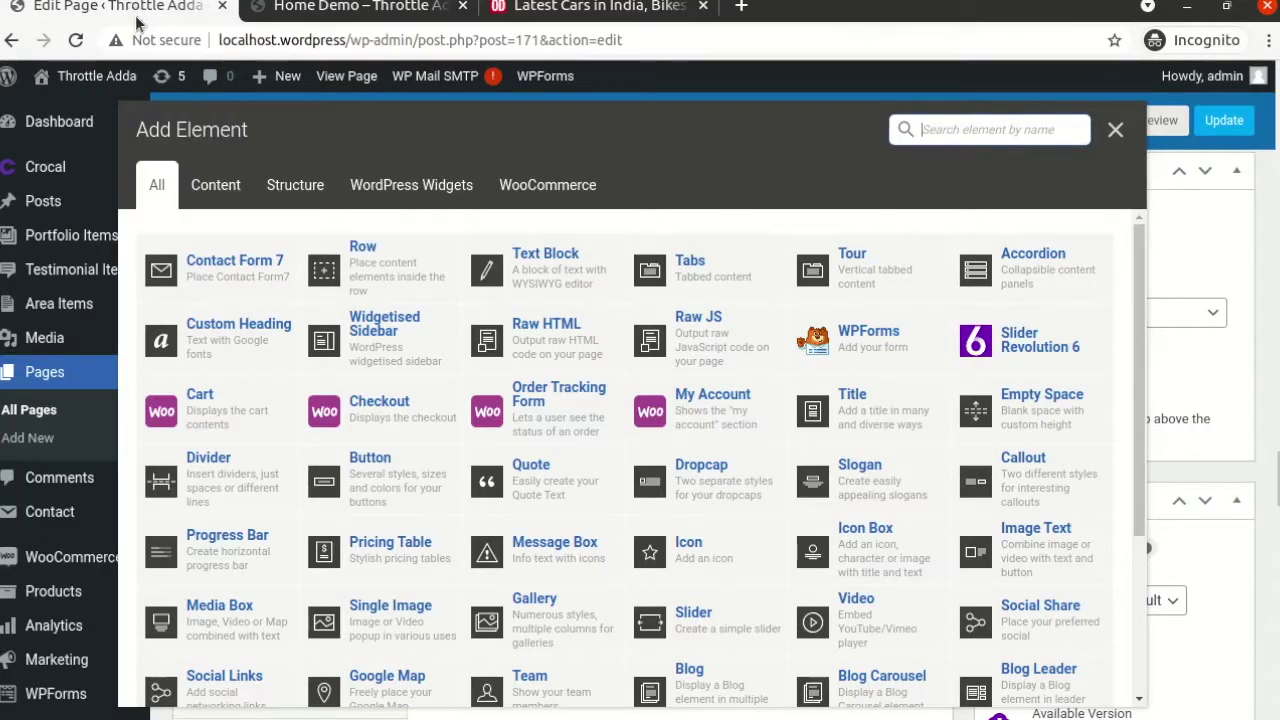
{"action": "left_click", "coordinate": [988, 128]}
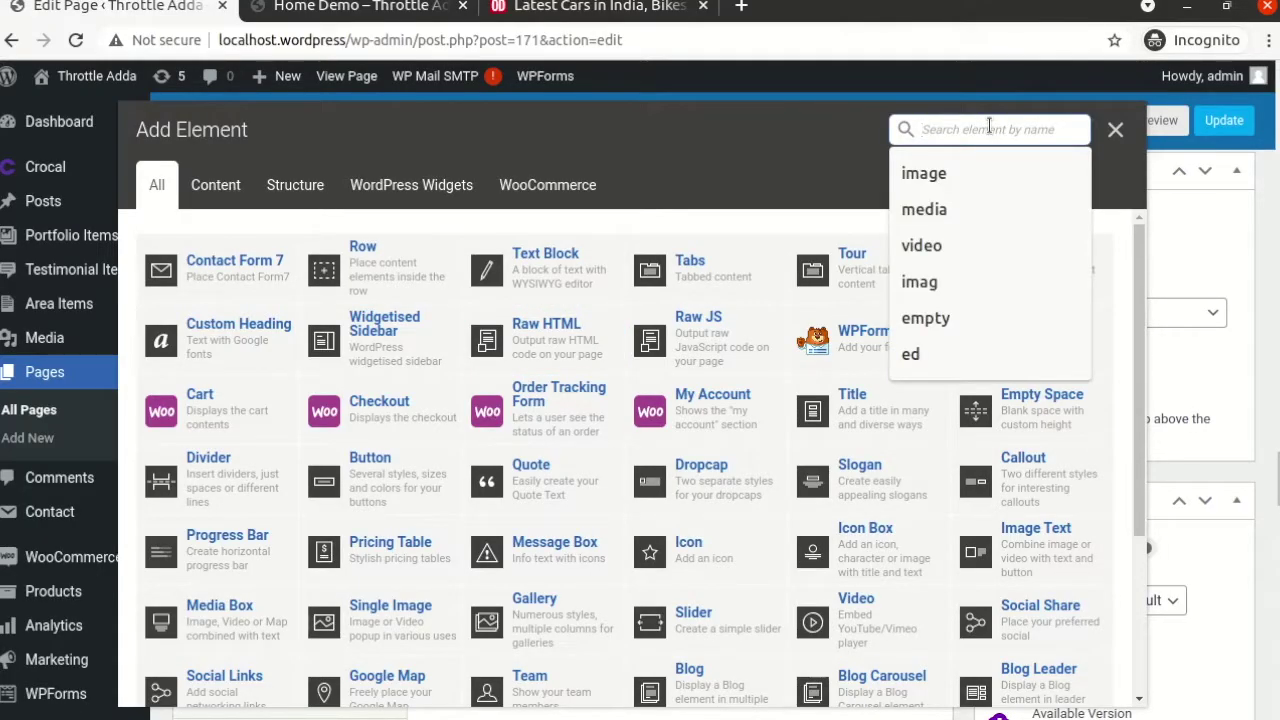
{"action": "type", "text": "tab"}
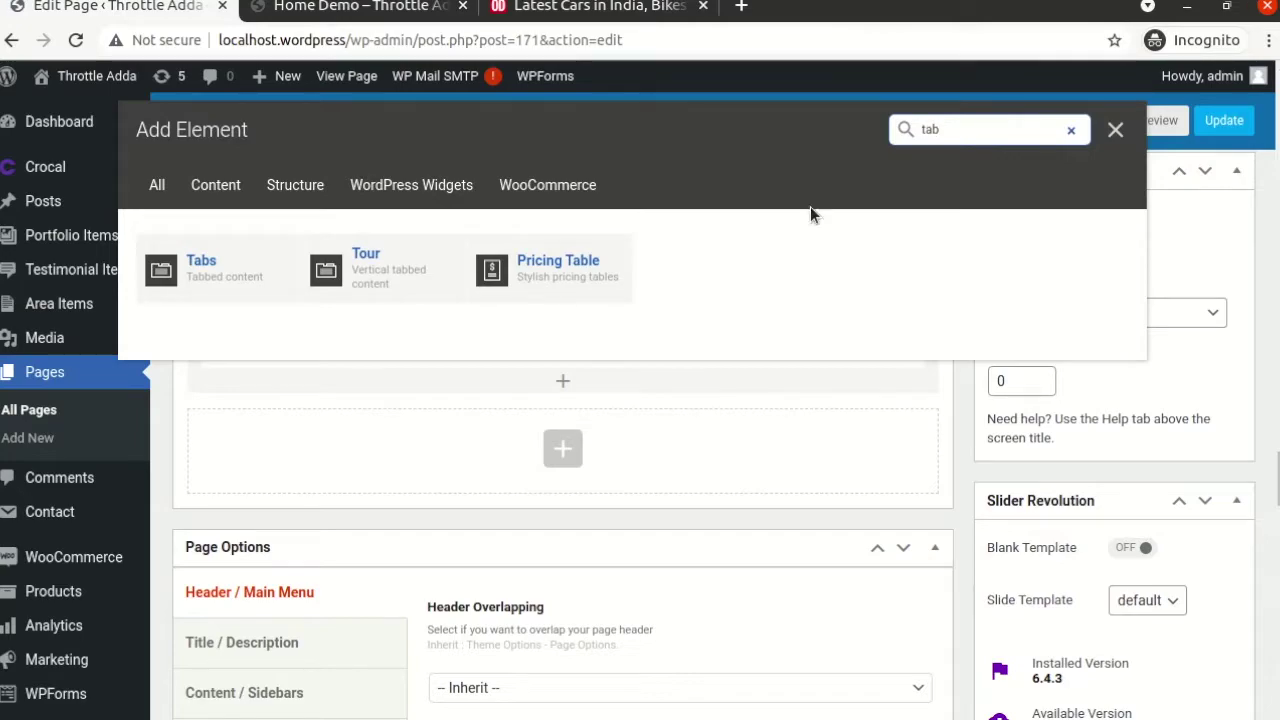
{"action": "left_click", "coordinate": [205, 262]}
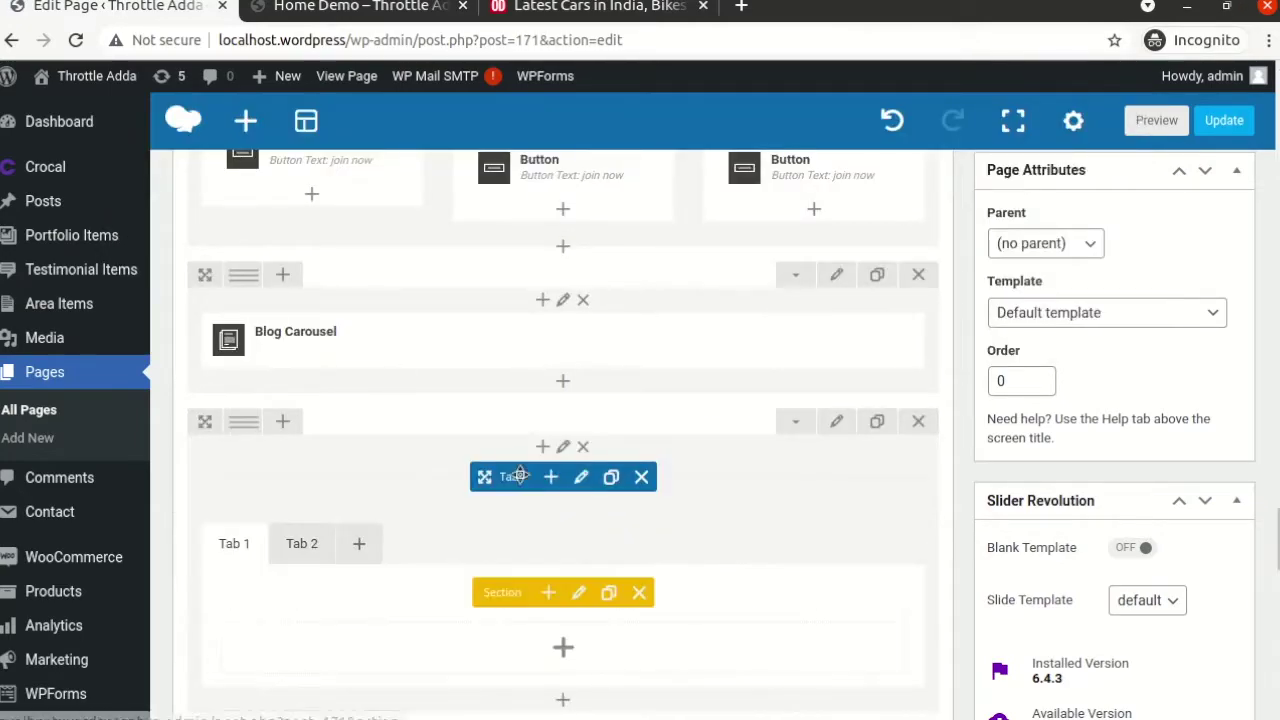
{"action": "scroll", "coordinate": [400, 508], "scroll_direction": "down", "scroll_amount": 2}
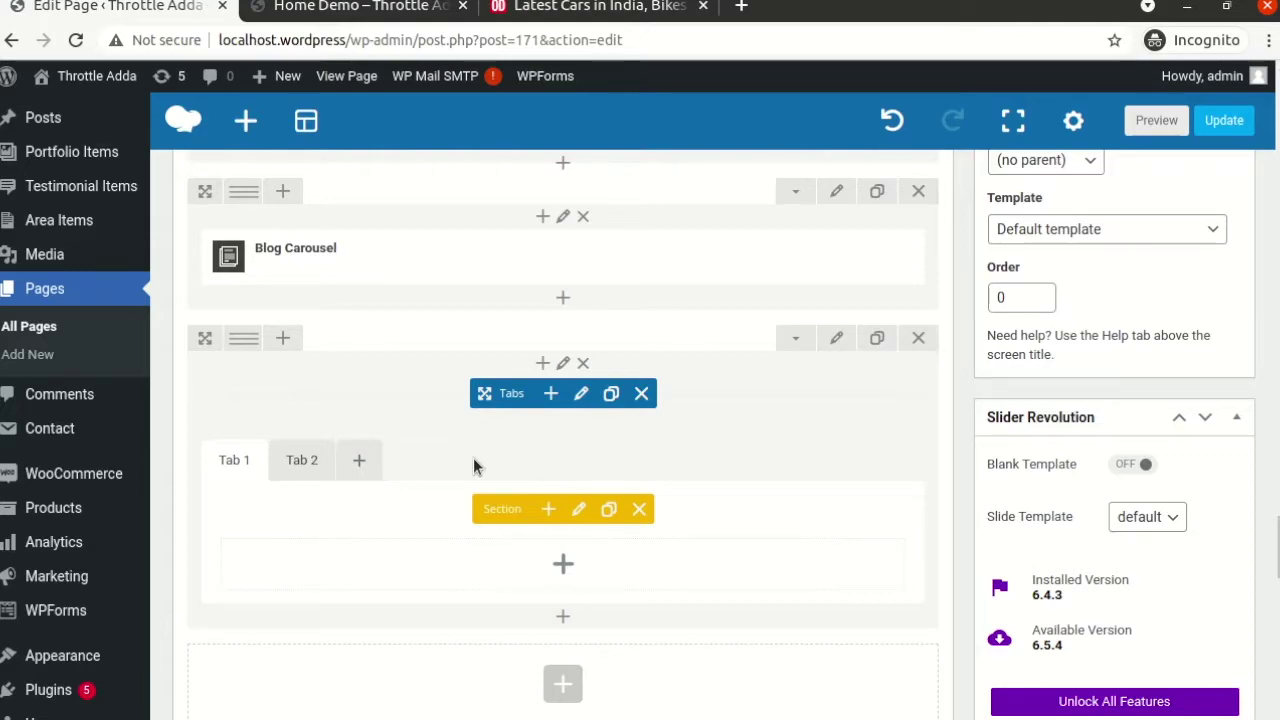
- Change the title of the first tab in the new Tabs element to "Section 1" in its section settings
{"action": "left_click", "coordinate": [296, 466]}
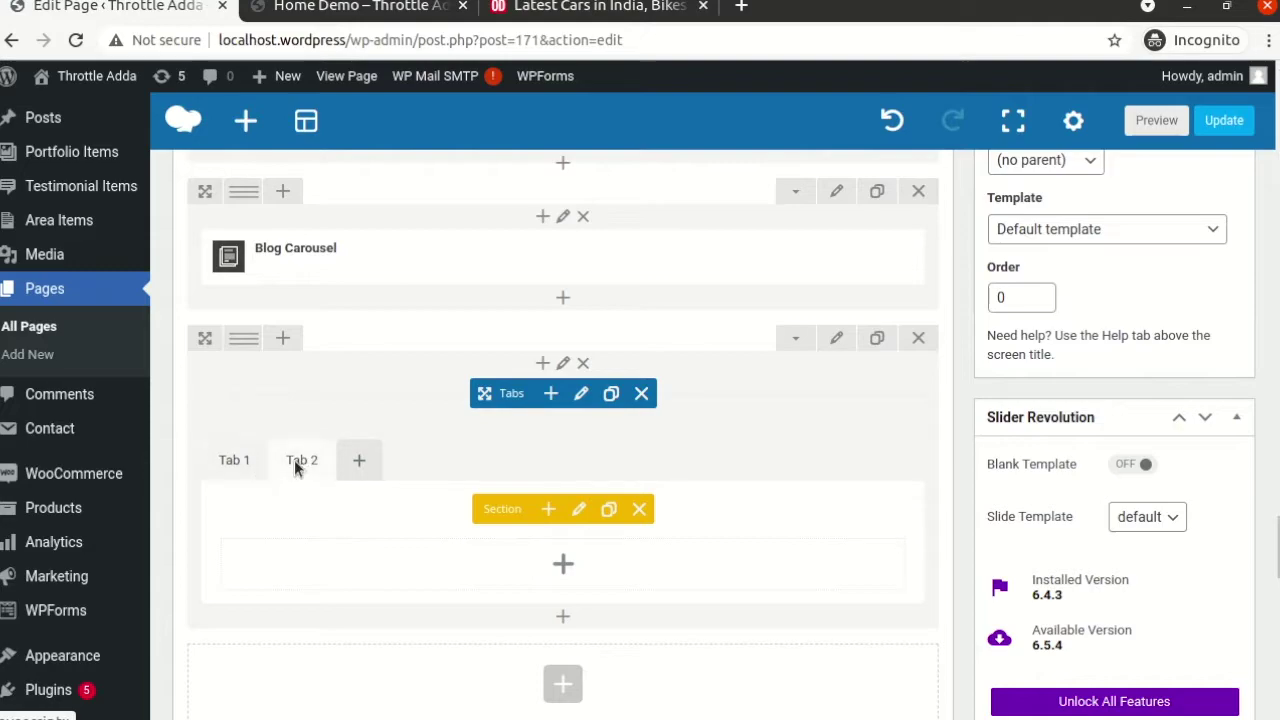
{"action": "left_click", "coordinate": [231, 468]}
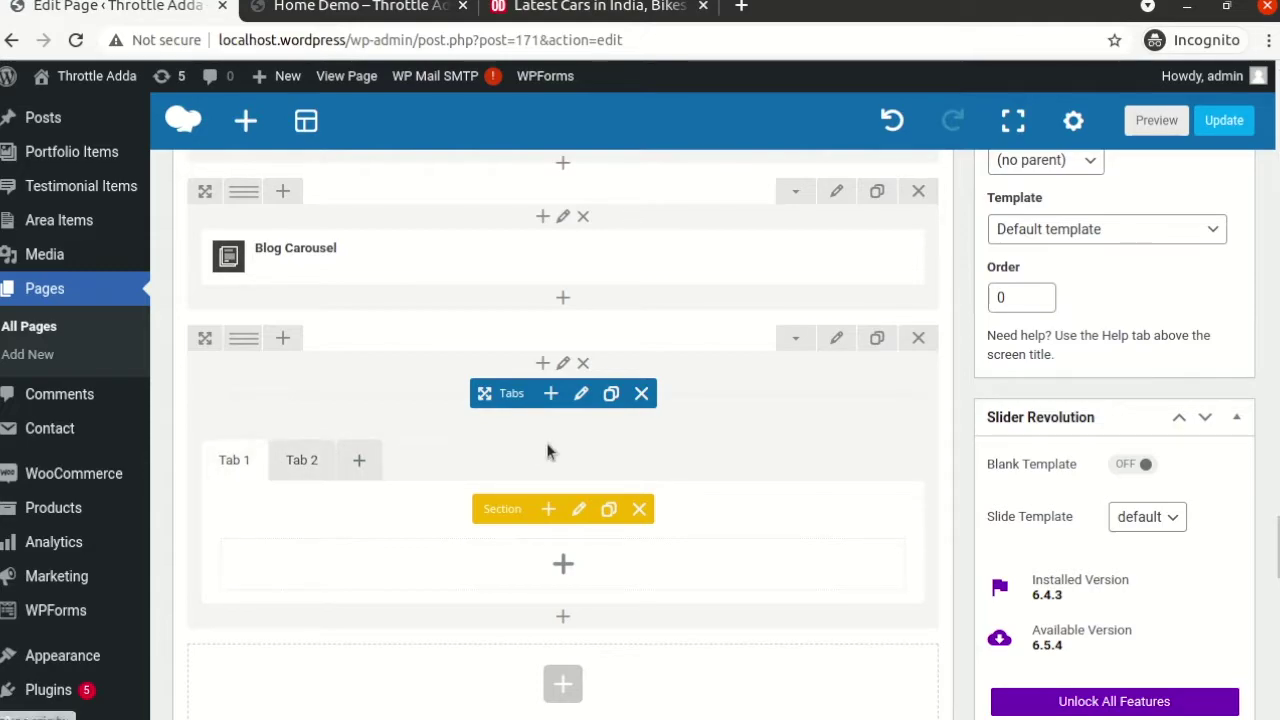
{"action": "left_click", "coordinate": [580, 511]}
{"action": "left_click", "coordinate": [762, 292]}
{"action": "key", "text": "BackSpace"}
{"action": "key", "text": "BackSpace"}
{"action": "key", "text": "BackSpace"}
{"action": "key", "text": "BackSpace"}
{"action": "key", "text": "BackSpace"}
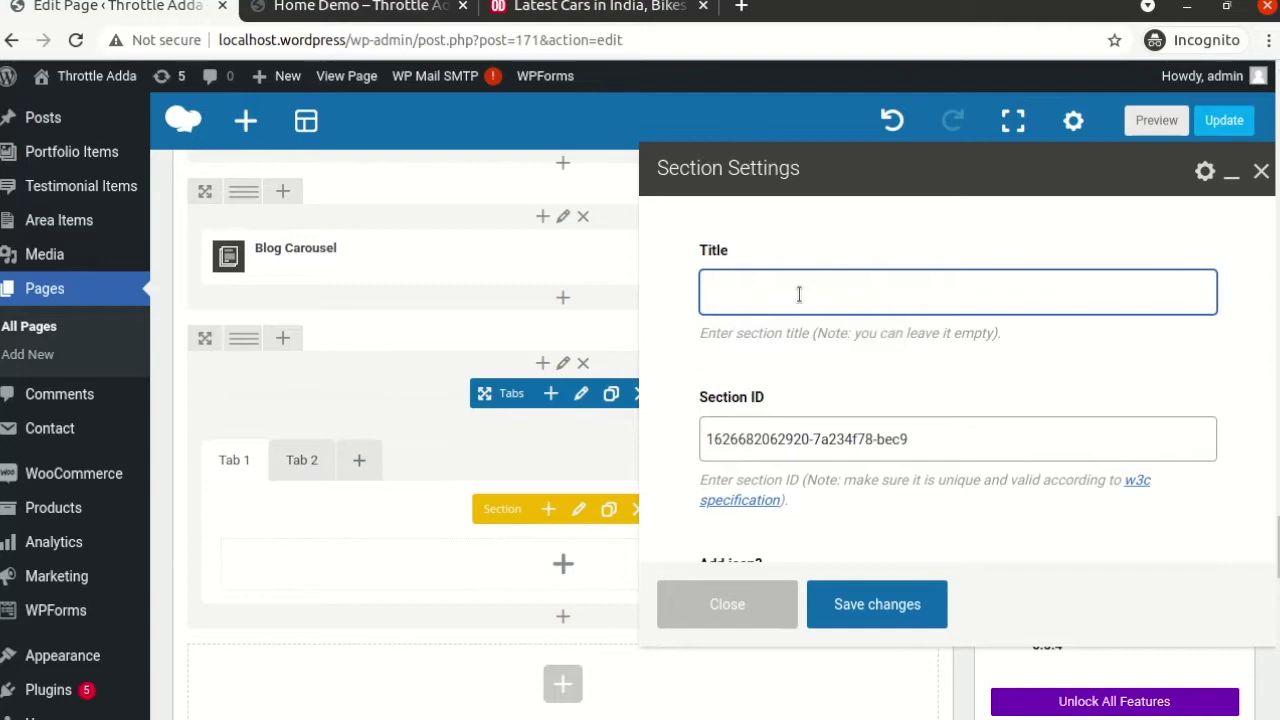
{"action": "type", "text": "Aection 1"}
{"action": "key", "text": "Home"}
{"action": "key", "text": "Delete"}
{"action": "type", "text": "S"}
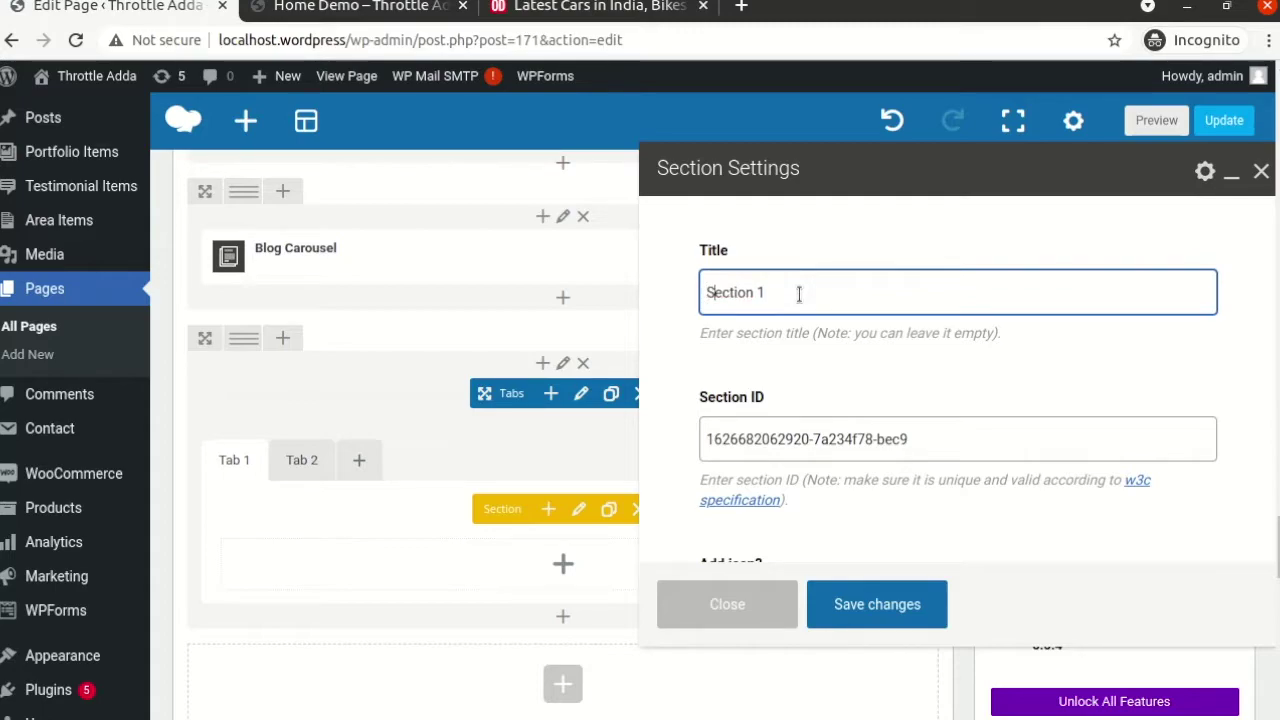
- Save the first tab's section settings without an icon, after comparing the tab headings on the live Home Demo page and overdrive.in
{"action": "scroll", "coordinate": [846, 375], "scroll_direction": "down", "scroll_amount": 5}
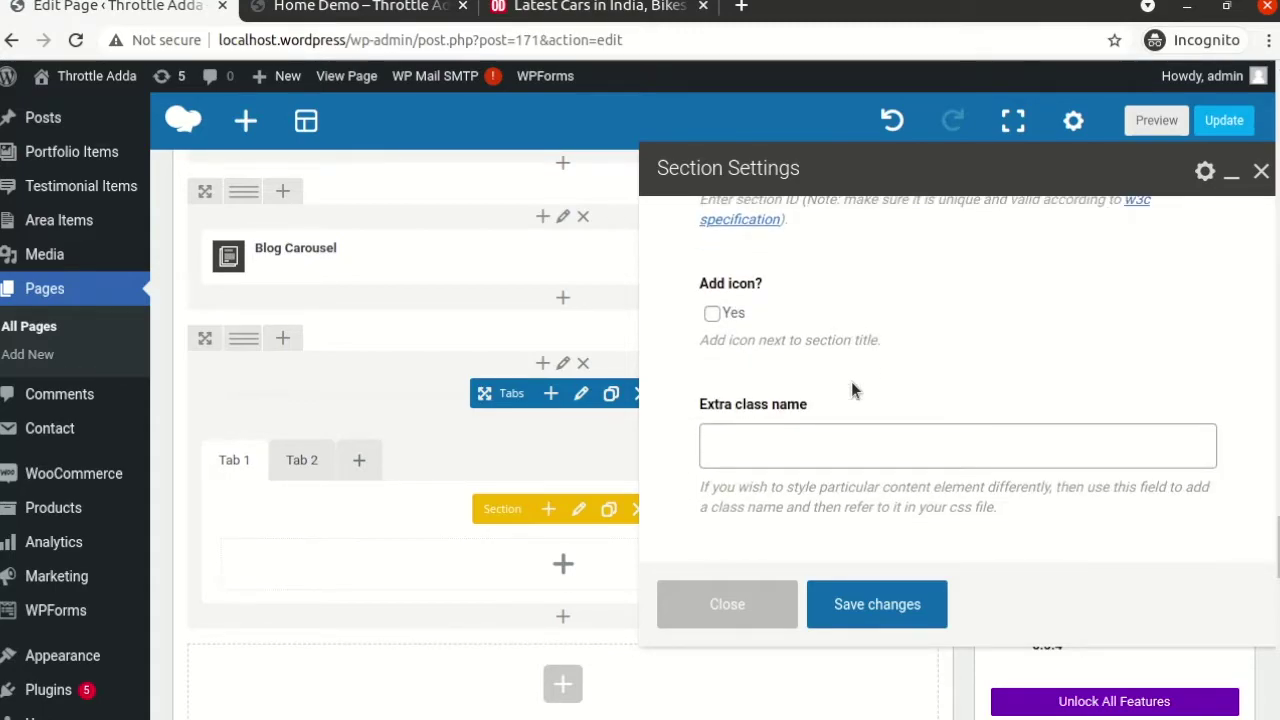
{"action": "left_click", "coordinate": [713, 315]}
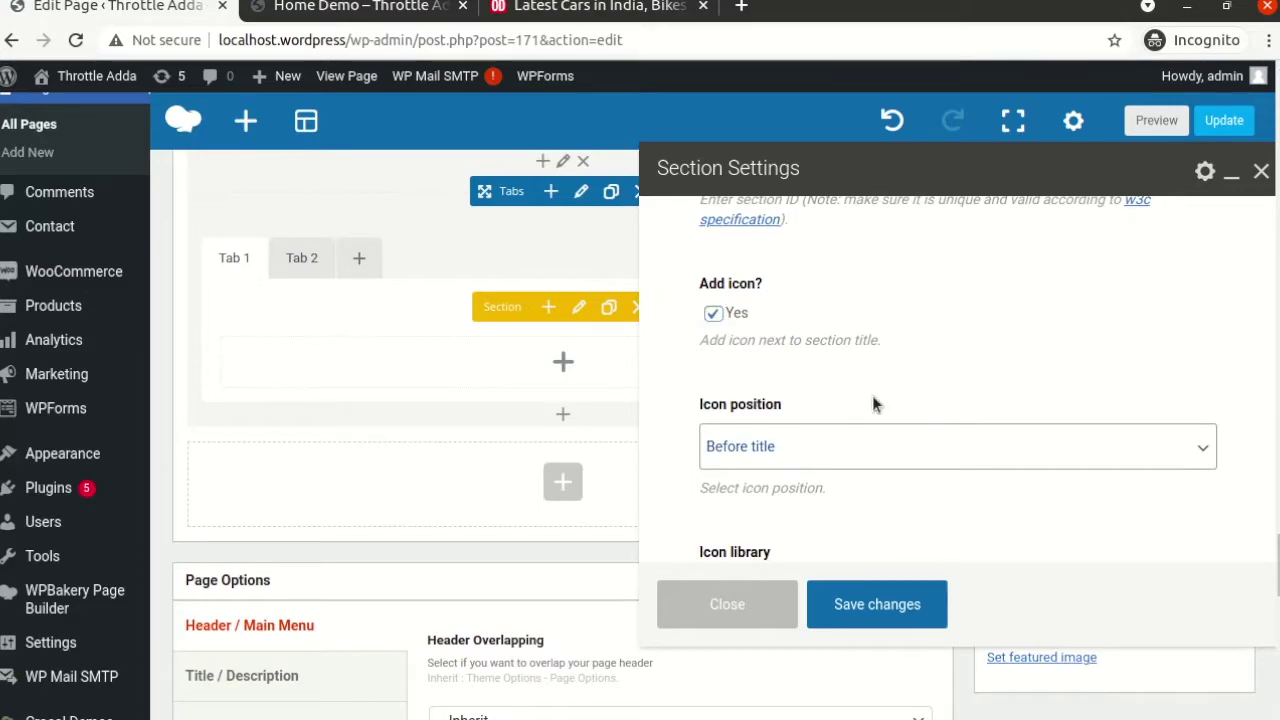
{"action": "left_click", "coordinate": [356, 14]}
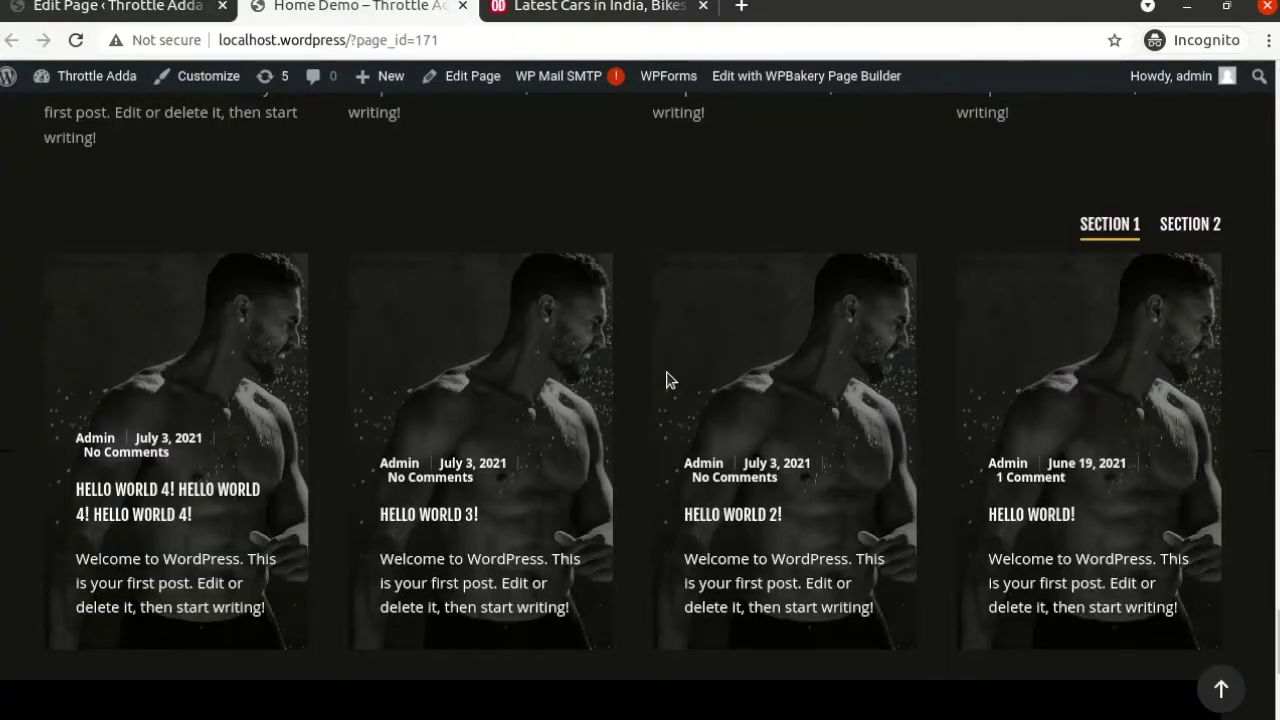
{"action": "left_click", "coordinate": [548, 10]}
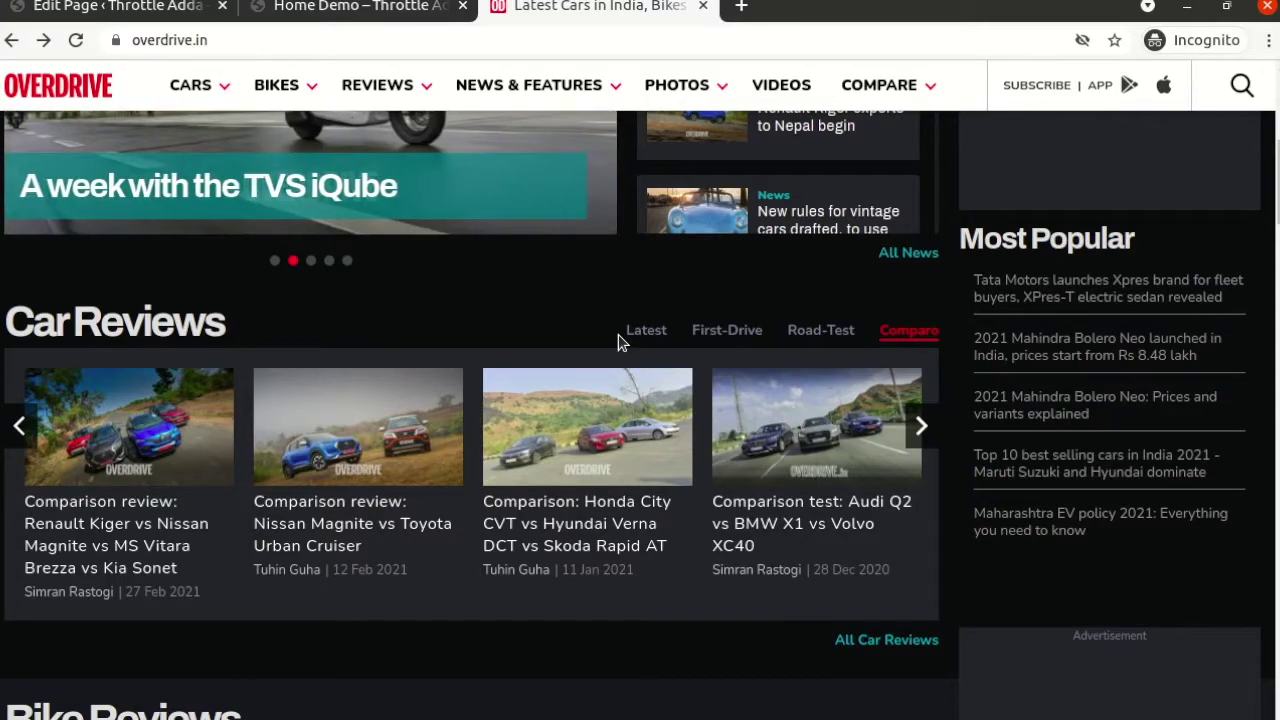
{"action": "left_click", "coordinate": [90, 12]}
{"action": "left_click", "coordinate": [712, 313]}
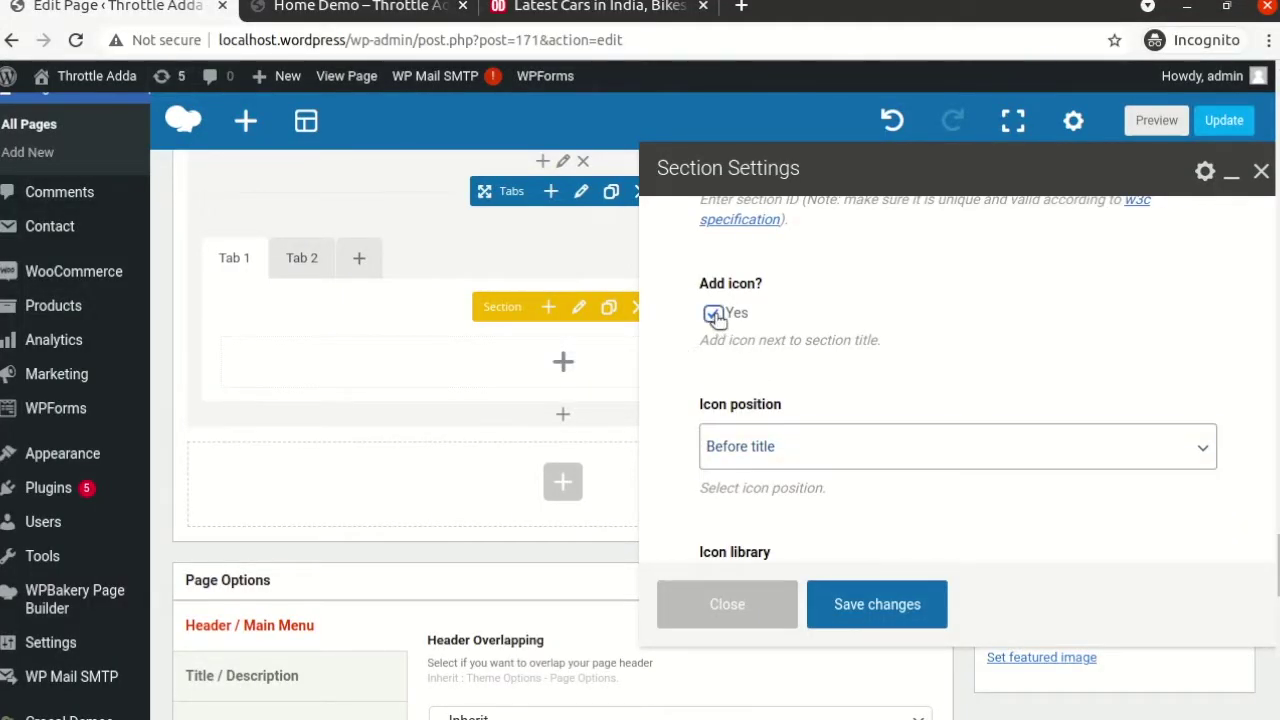
{"action": "left_click", "coordinate": [877, 604]}
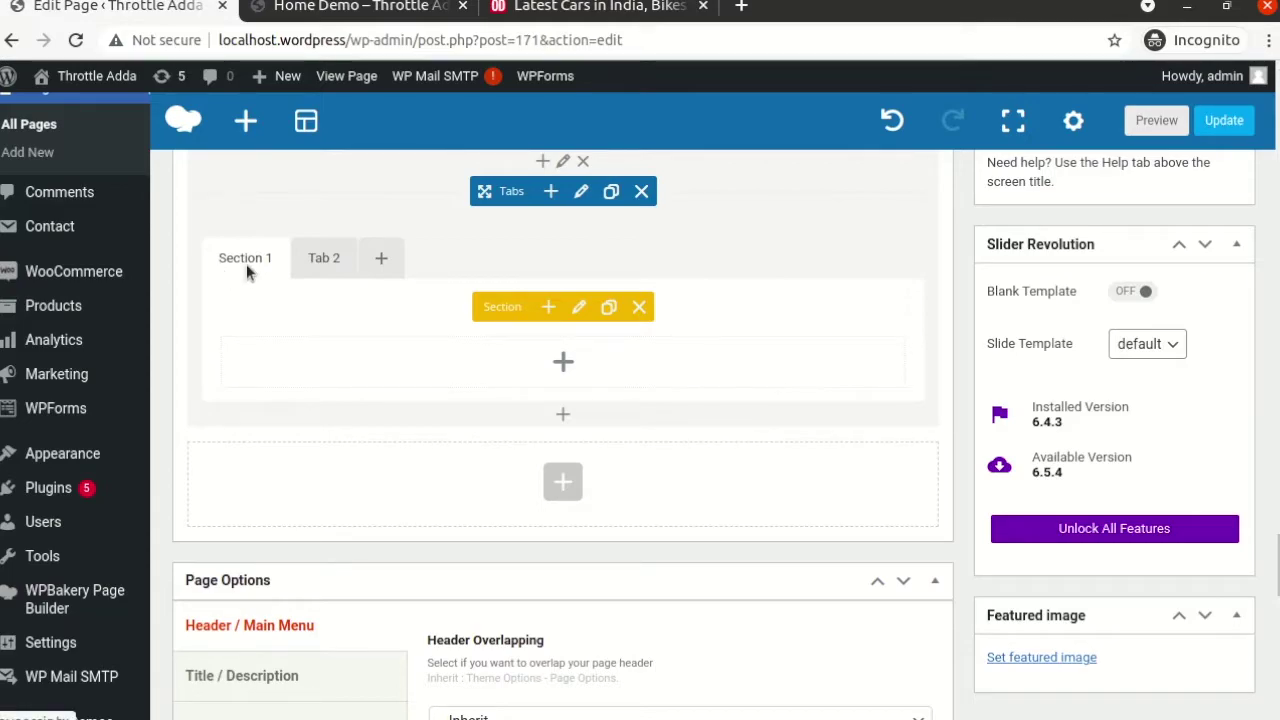
- Change the title of the second tab in the Tabs element to "Section 2" and save its section settings
{"action": "left_click", "coordinate": [322, 260]}
{"action": "left_click", "coordinate": [549, 307]}
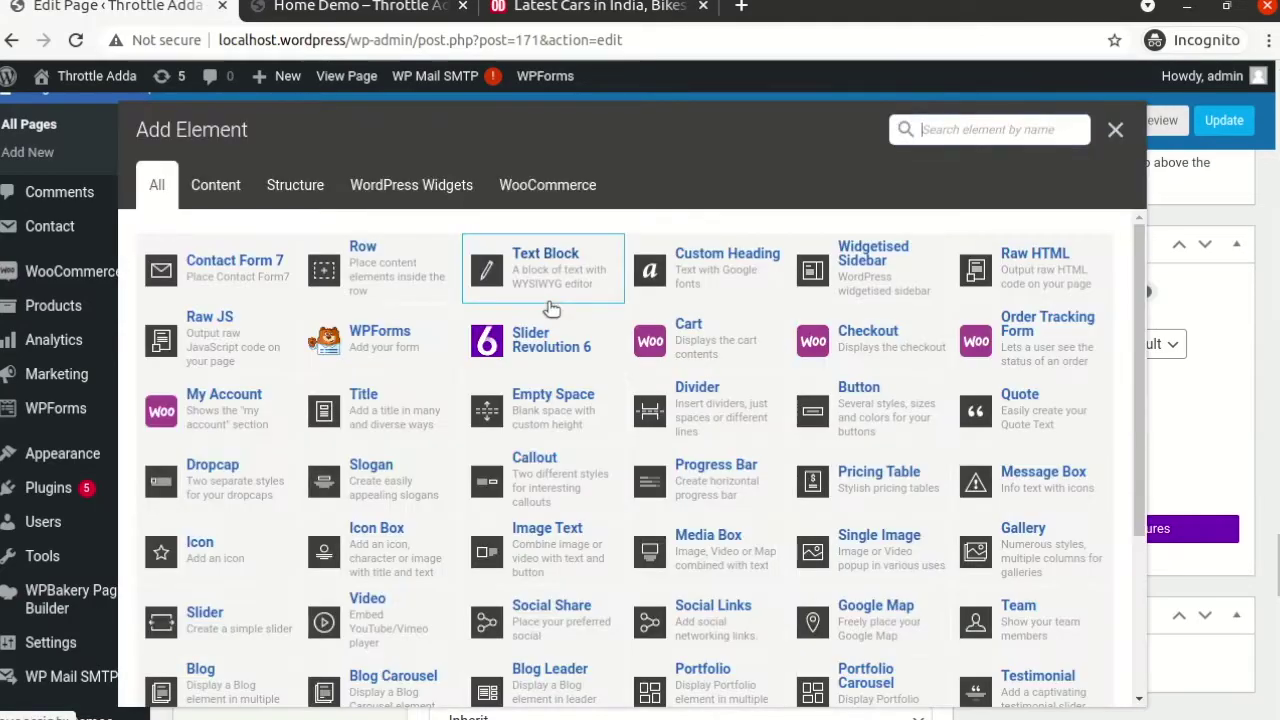
{"action": "left_click", "coordinate": [955, 130]}
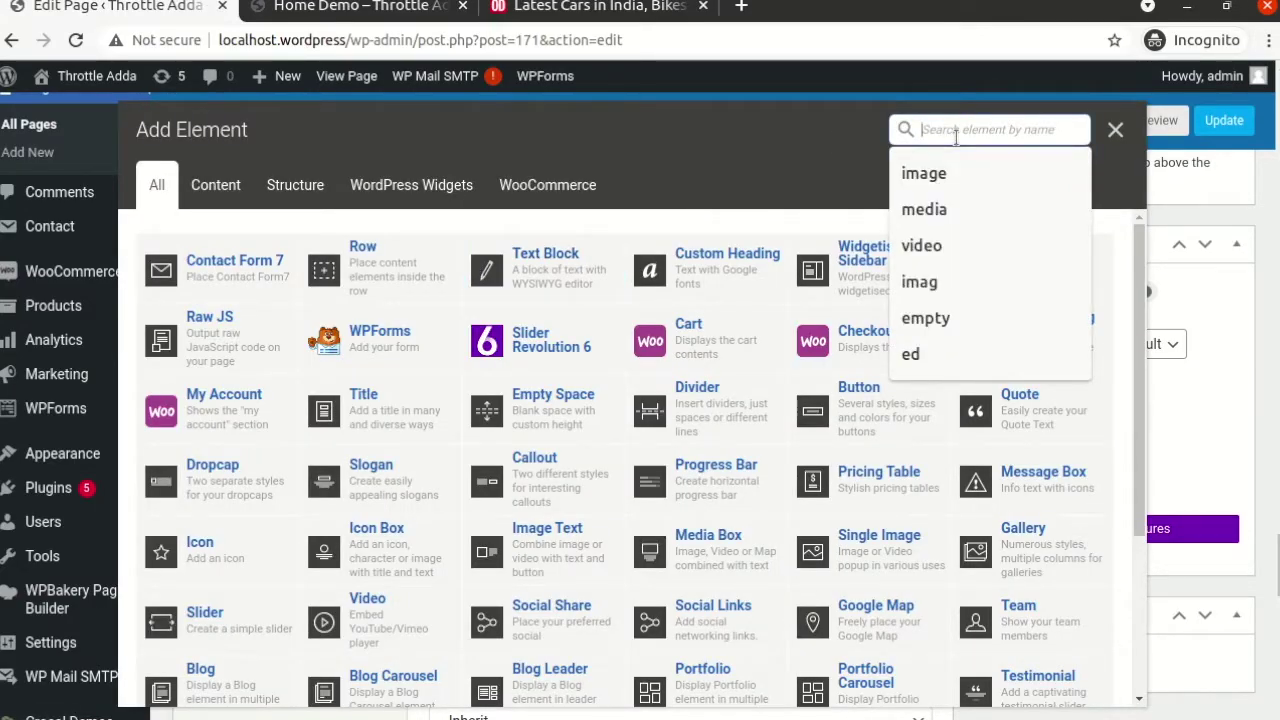
{"action": "left_click", "coordinate": [1115, 130]}
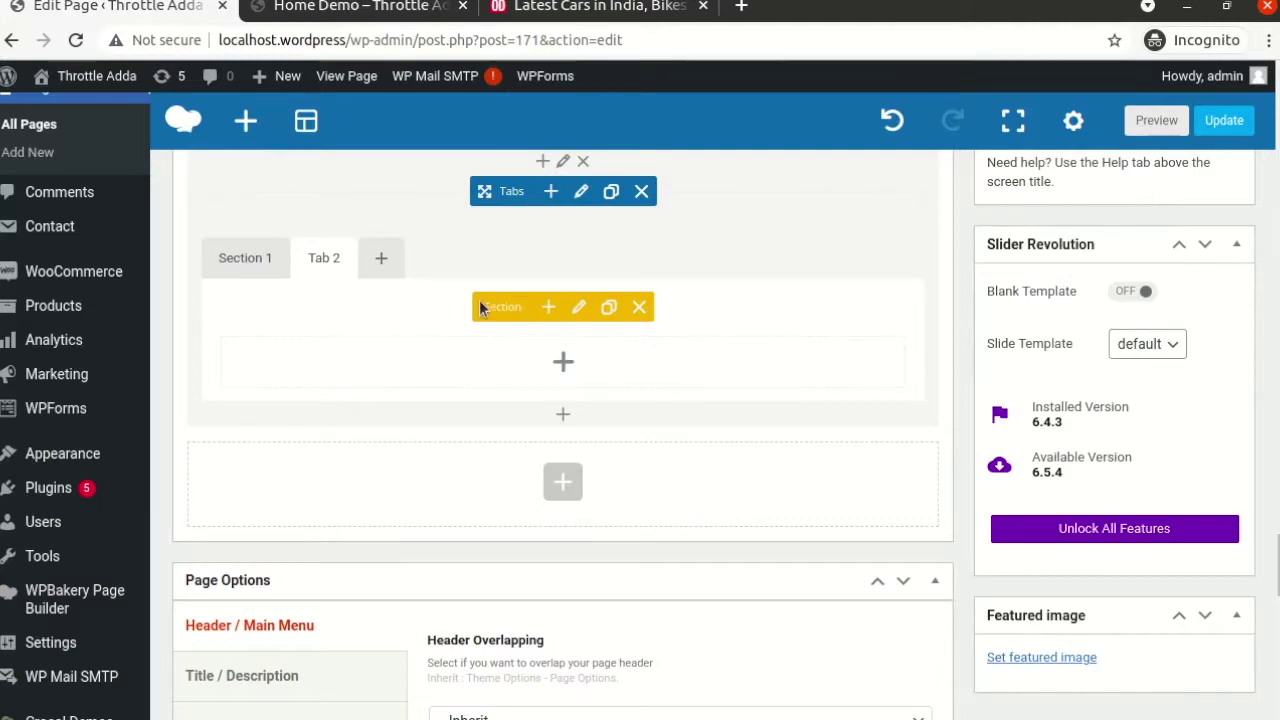
{"action": "left_click", "coordinate": [579, 308]}
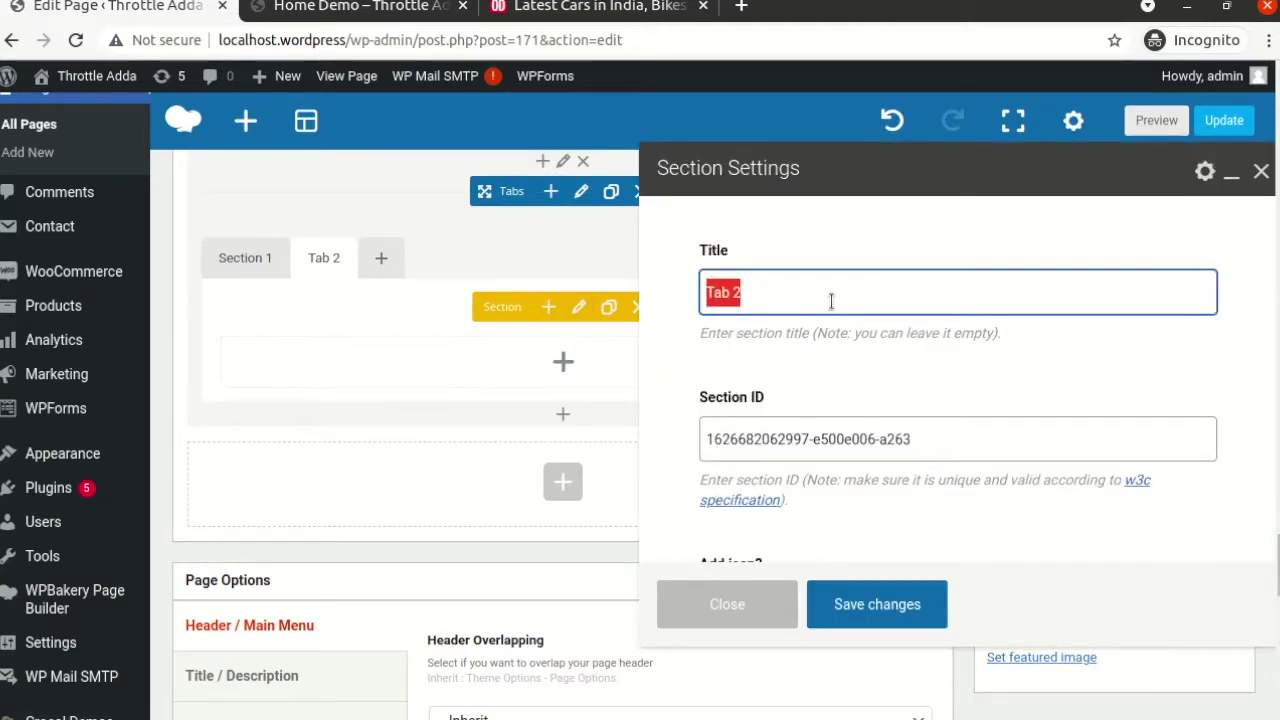
{"action": "type", "text": "Sectio"}
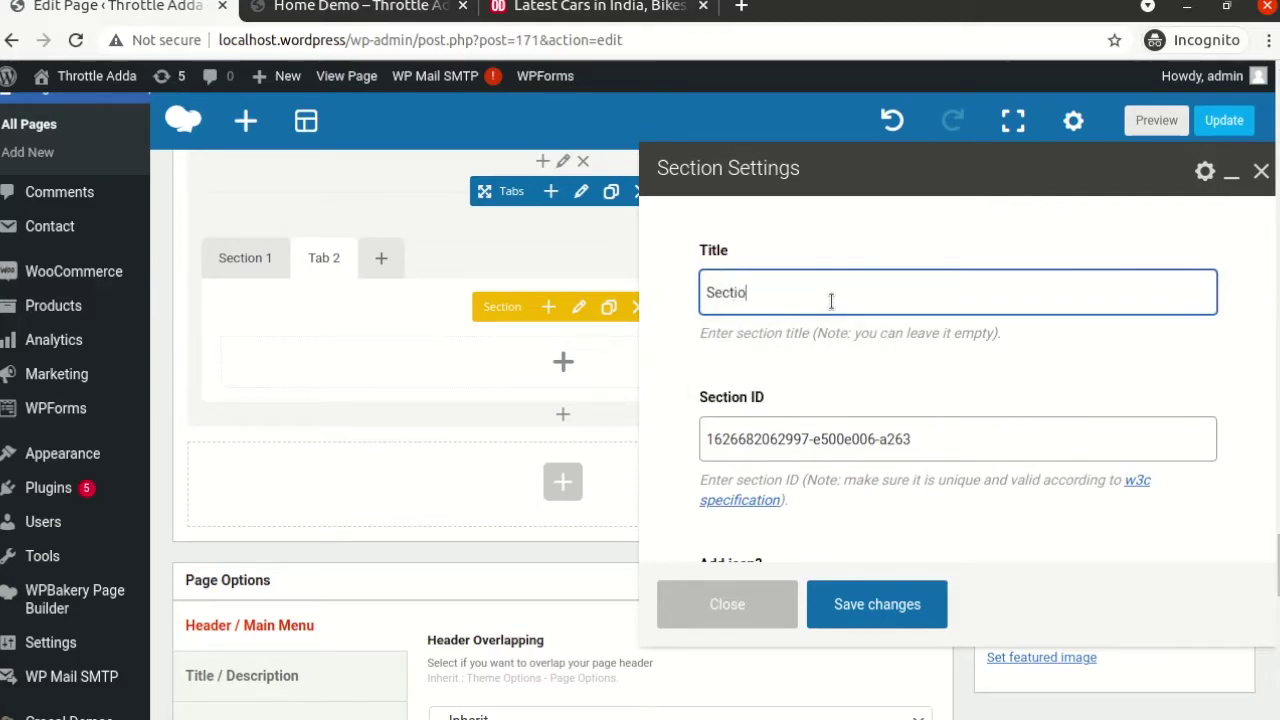
{"action": "type", "text": "n 2"}
{"action": "left_click", "coordinate": [870, 604]}
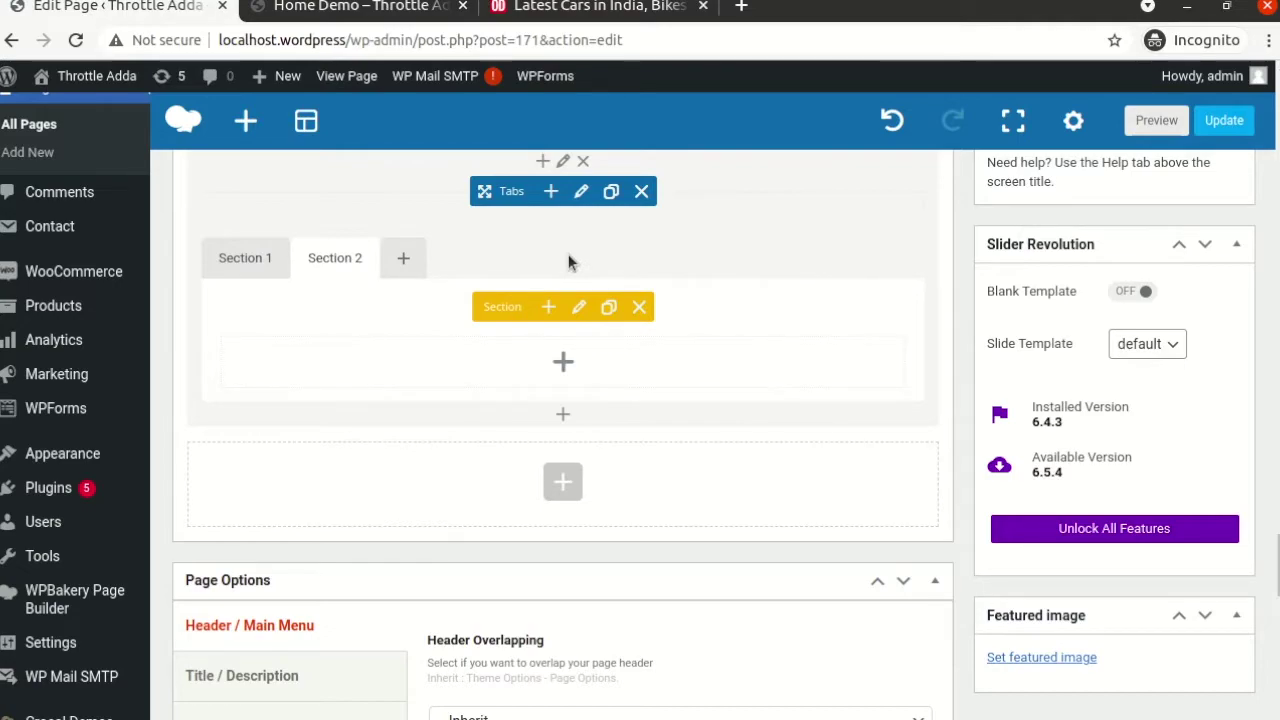
- Add a third tab to the Tabs element, title it "Section 3" and save its settings
{"action": "left_click", "coordinate": [405, 260]}
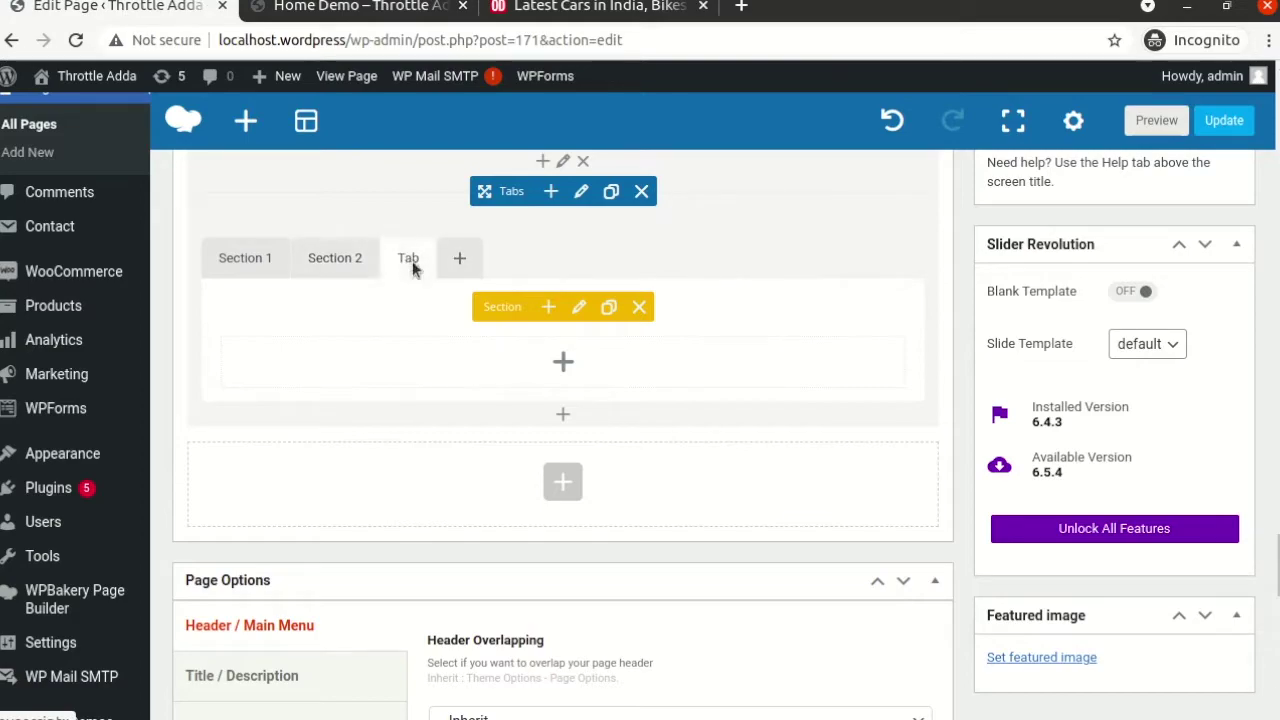
{"action": "left_click", "coordinate": [580, 310]}
{"action": "double_click", "coordinate": [789, 288]}
{"action": "left_click", "coordinate": [775, 291]}
{"action": "double_click", "coordinate": [775, 291]}
{"action": "type", "text": "S"}
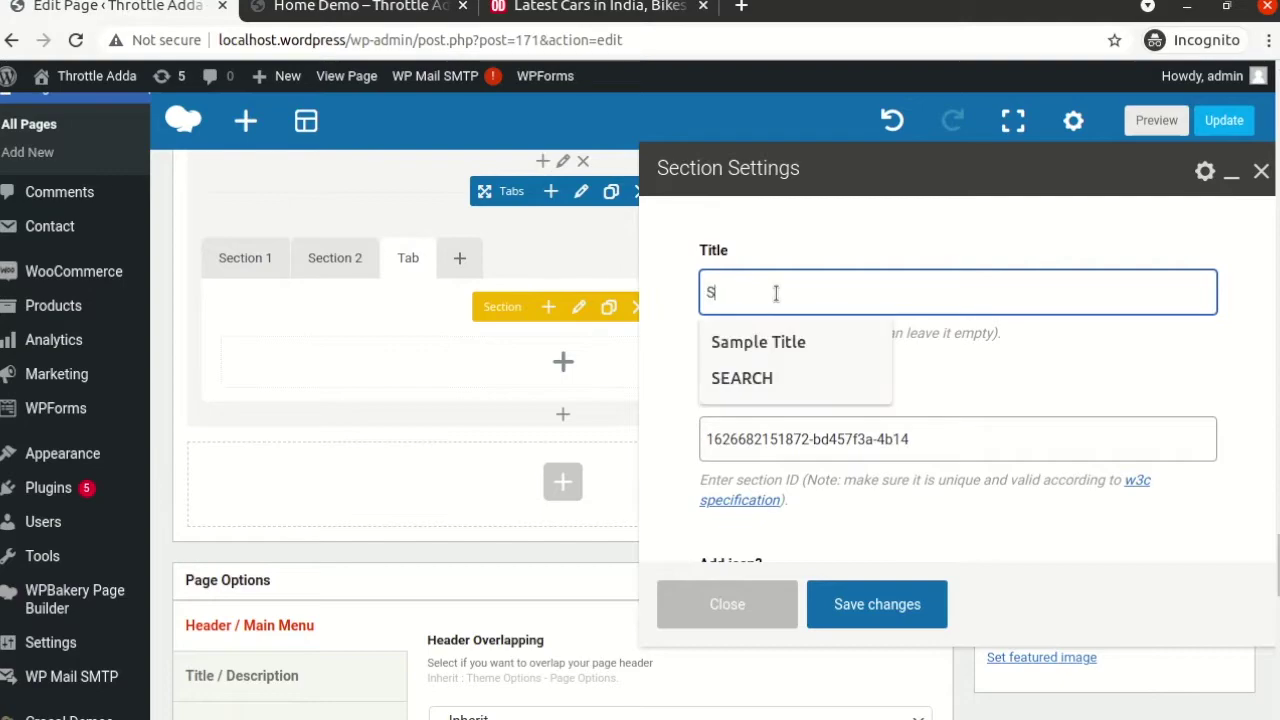
{"action": "type", "text": "ection 3"}
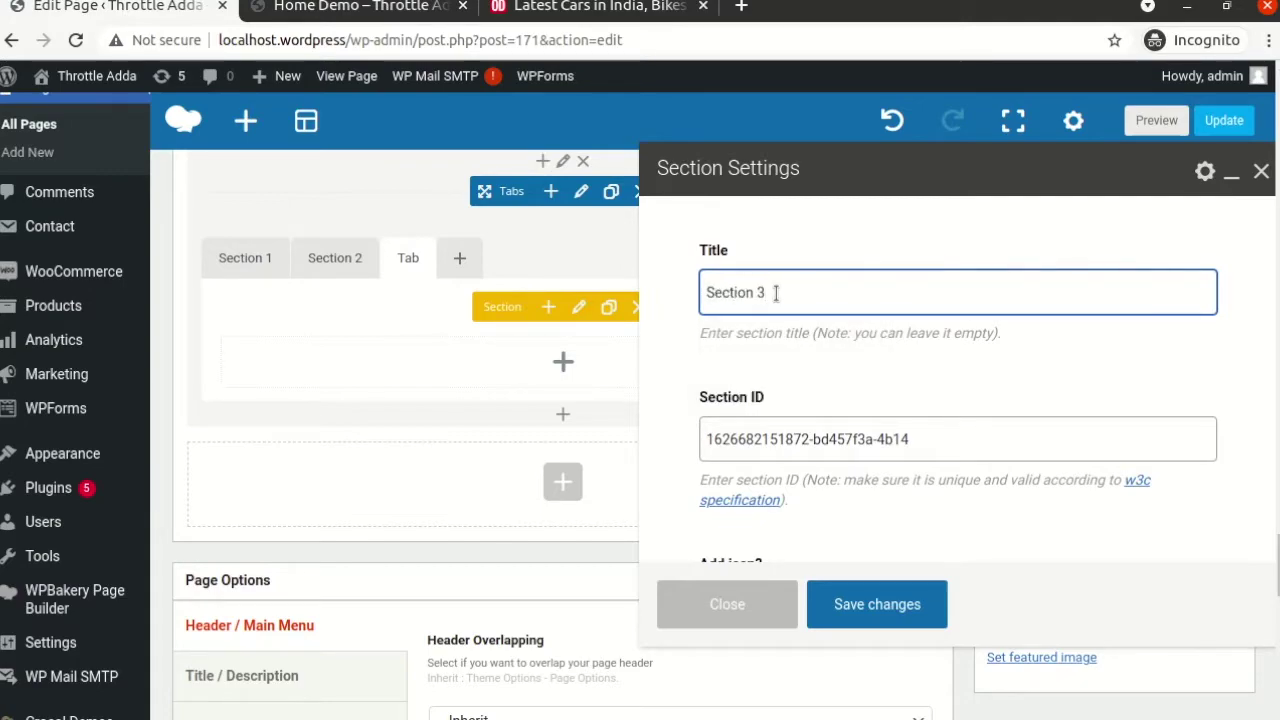
{"action": "left_click", "coordinate": [868, 606]}
{"action": "left_click", "coordinate": [255, 264]}
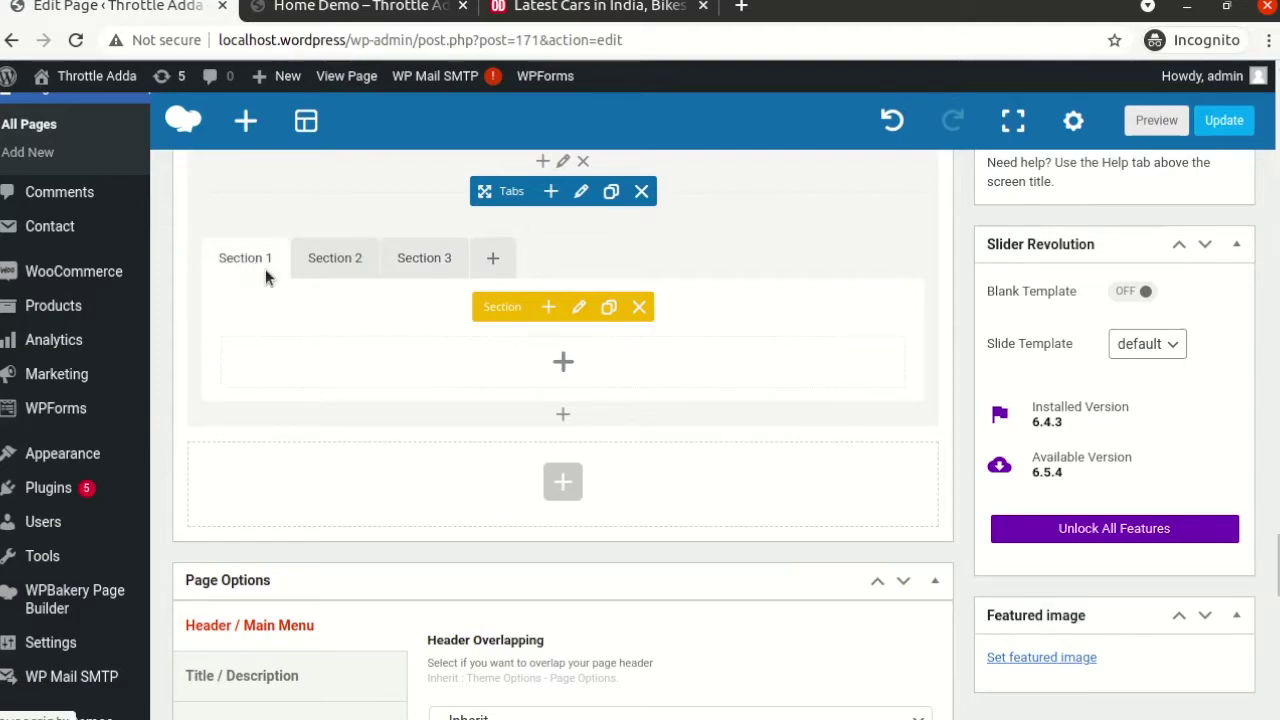
{"action": "left_click", "coordinate": [561, 366]}
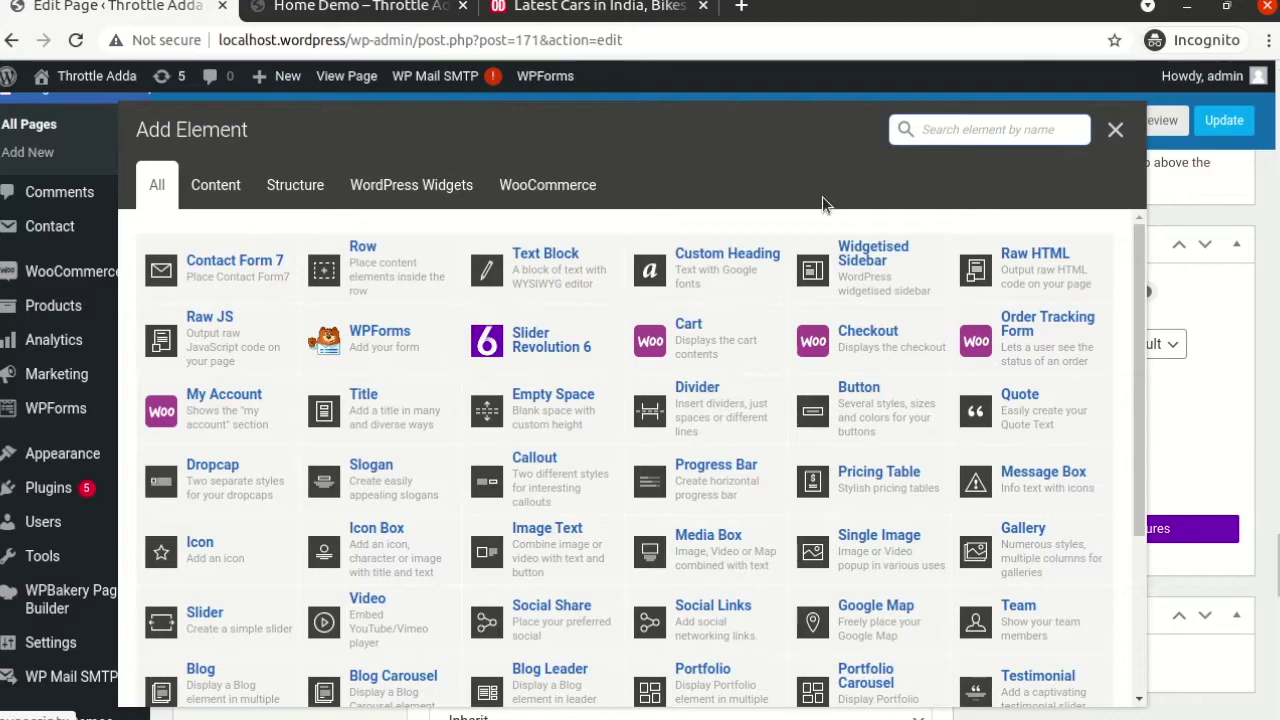
{"action": "left_click", "coordinate": [1116, 131]}
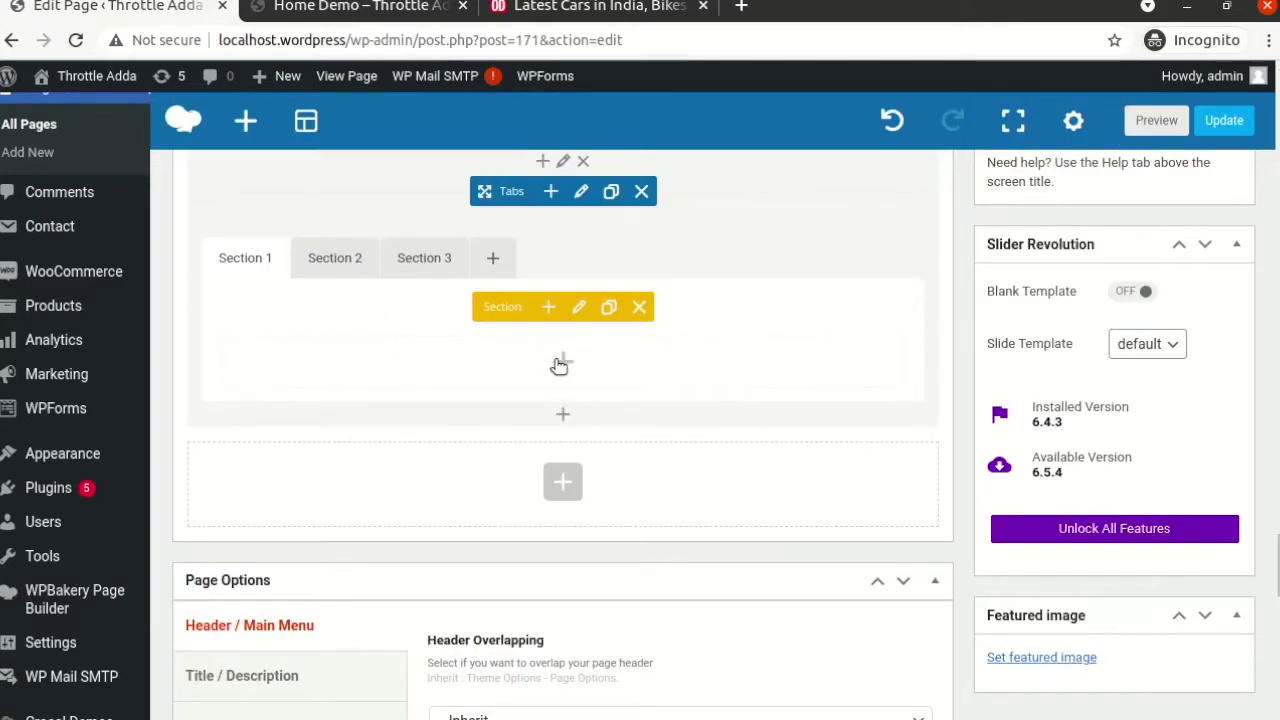
{"action": "left_click", "coordinate": [312, 272]}
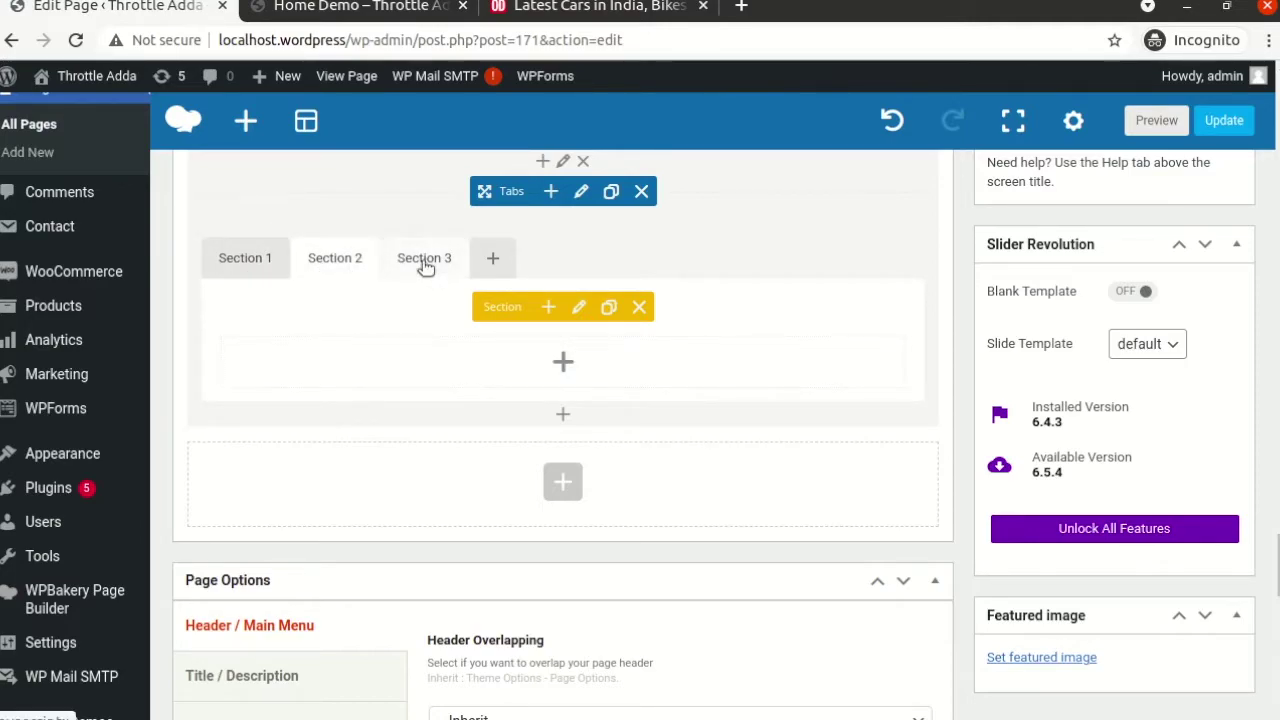
{"action": "left_click", "coordinate": [424, 261]}
- Search the elements for "carou" and add a Blog Carousel element inside the Section 1 tab
{"action": "left_click", "coordinate": [258, 260]}
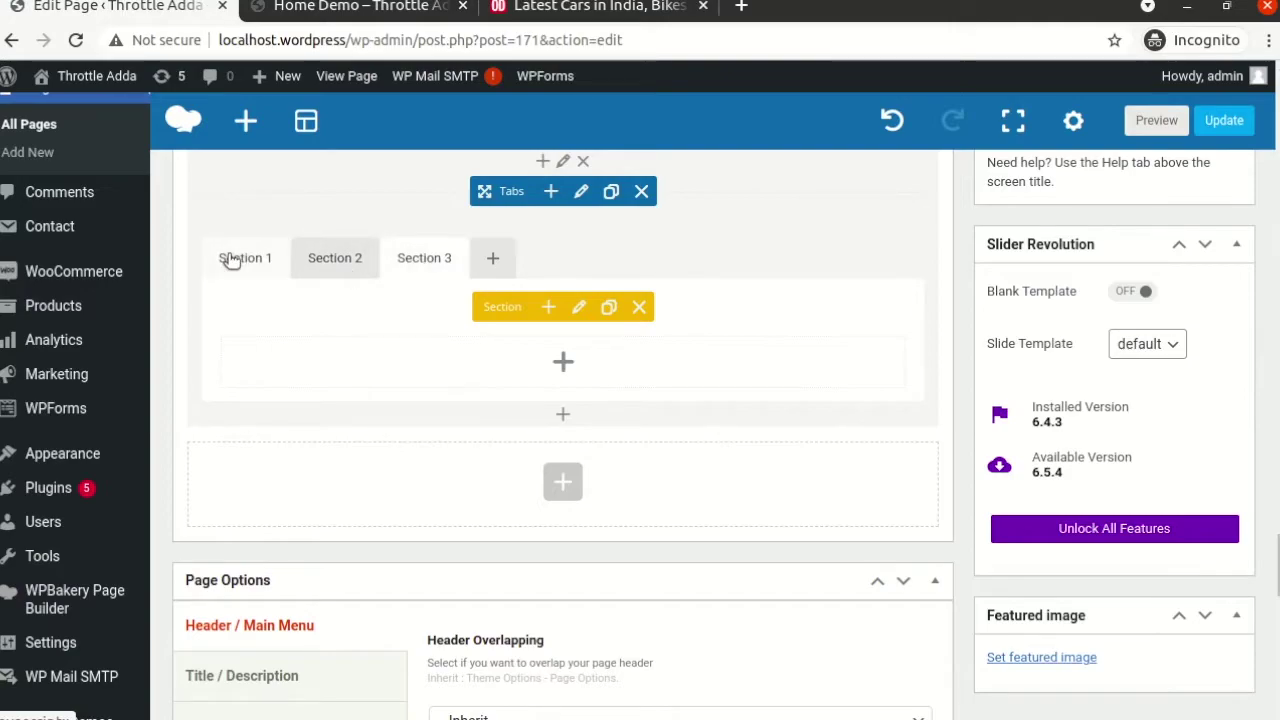
{"action": "left_click", "coordinate": [565, 364]}
{"action": "left_click", "coordinate": [960, 132]}
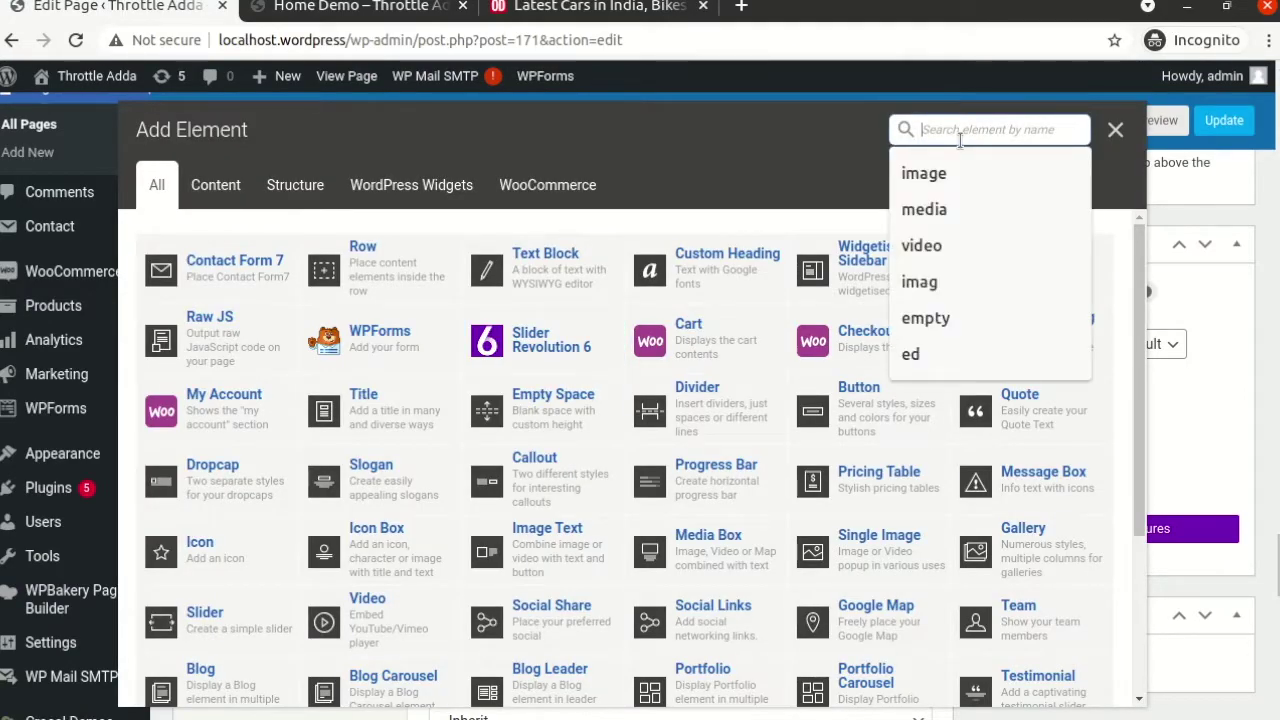
{"action": "type", "text": "c"}
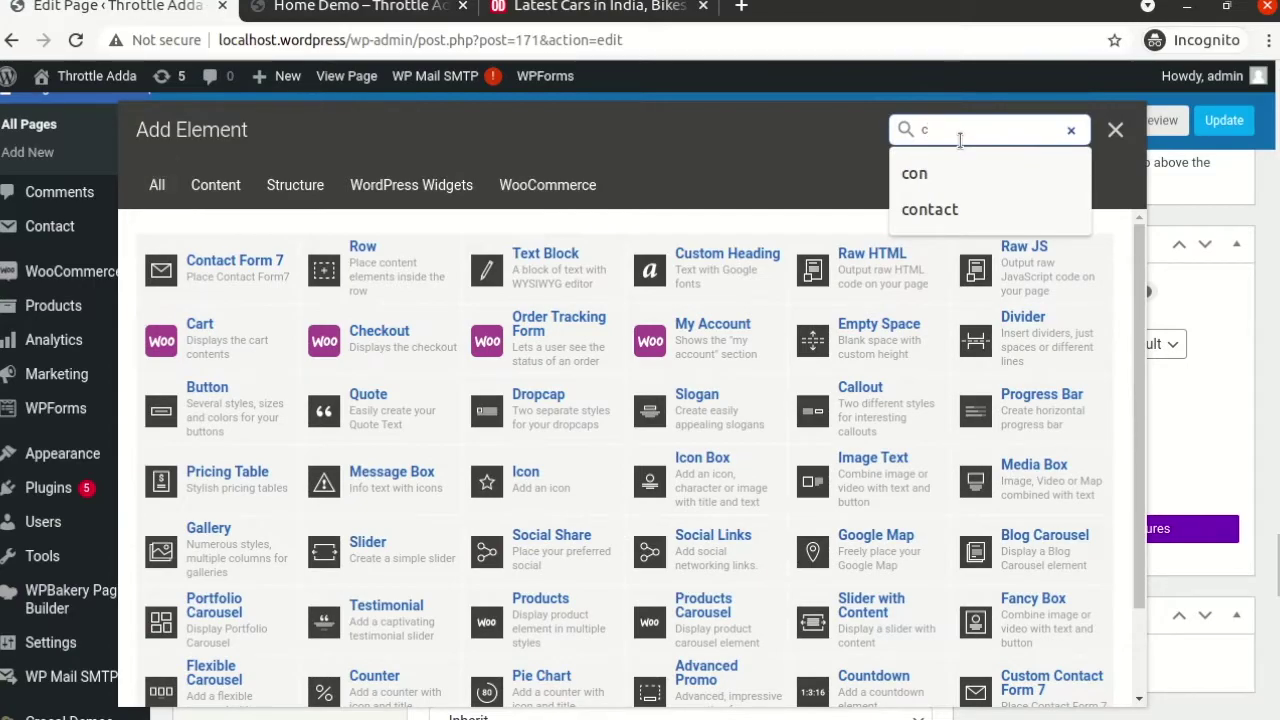
{"action": "type", "text": "rou"}
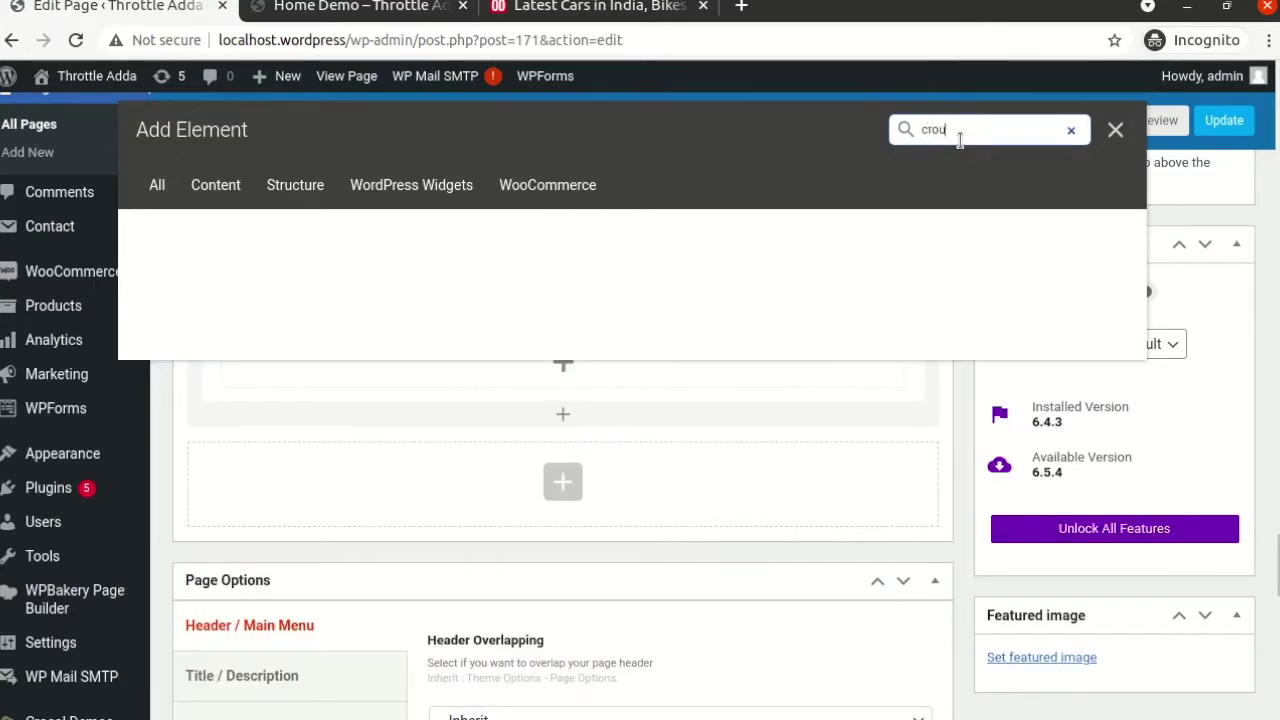
{"action": "key", "text": "BackSpace"}
{"action": "key", "text": "BackSpace"}
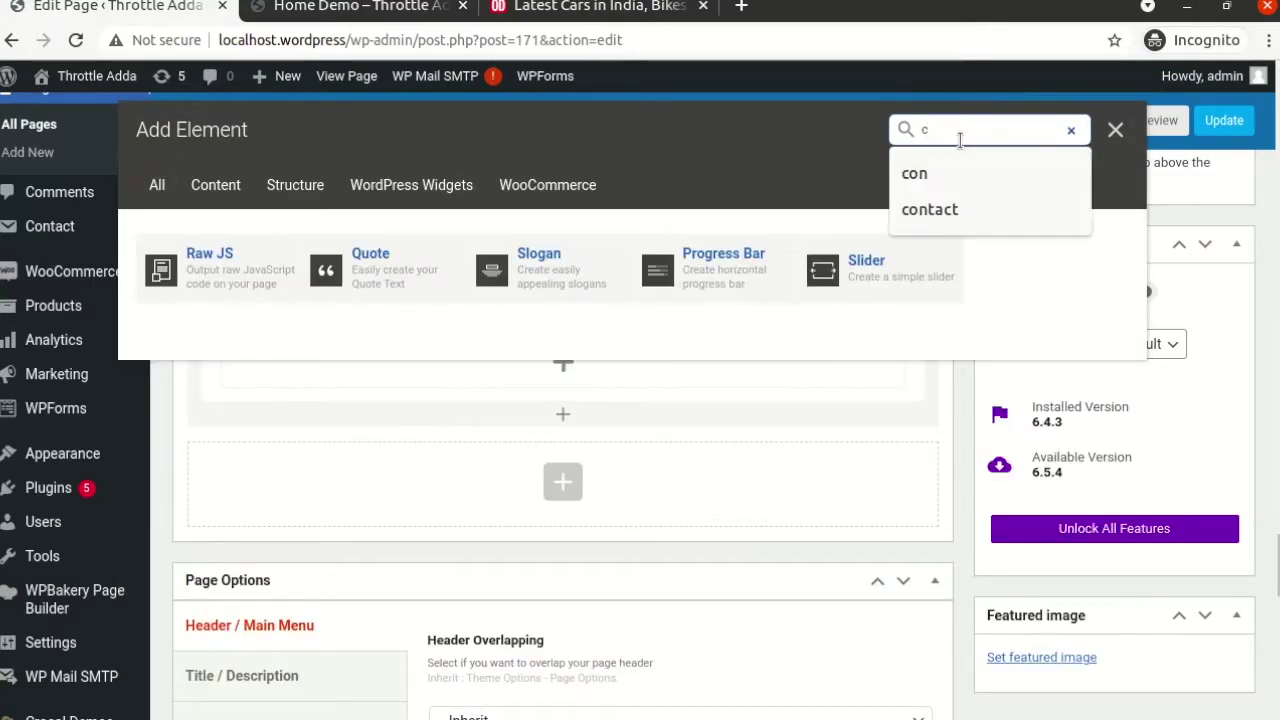
{"action": "type", "text": "arou"}
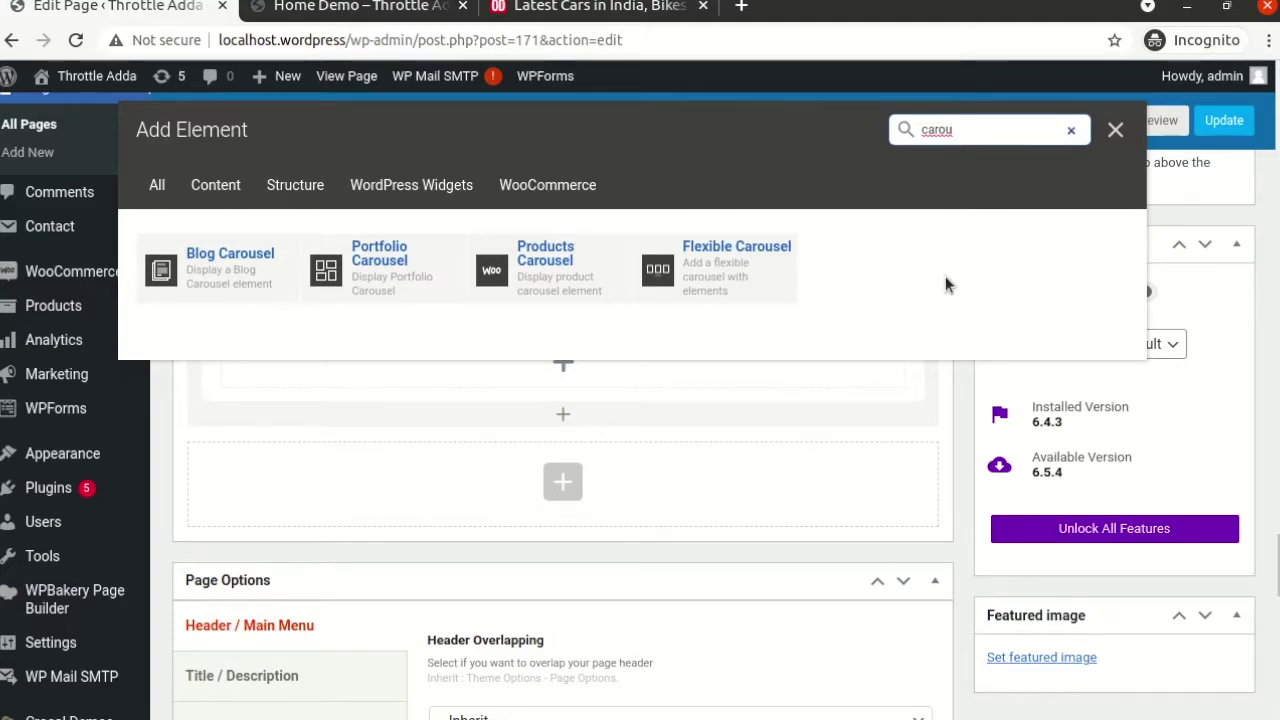
{"action": "left_click", "coordinate": [233, 278]}
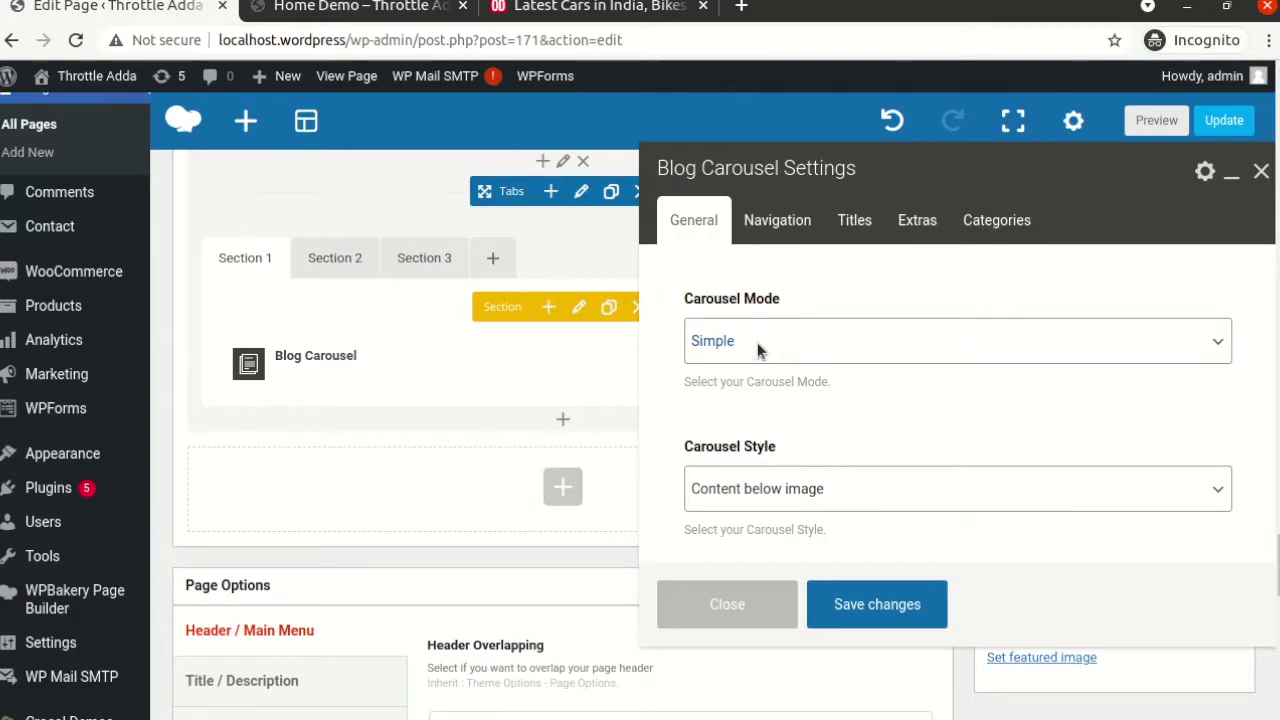
- Try the alternative Carousel Mode for the Section 1 Blog Carousel, inspect its padding options and return the mode to Simple
{"action": "left_click", "coordinate": [798, 303]}
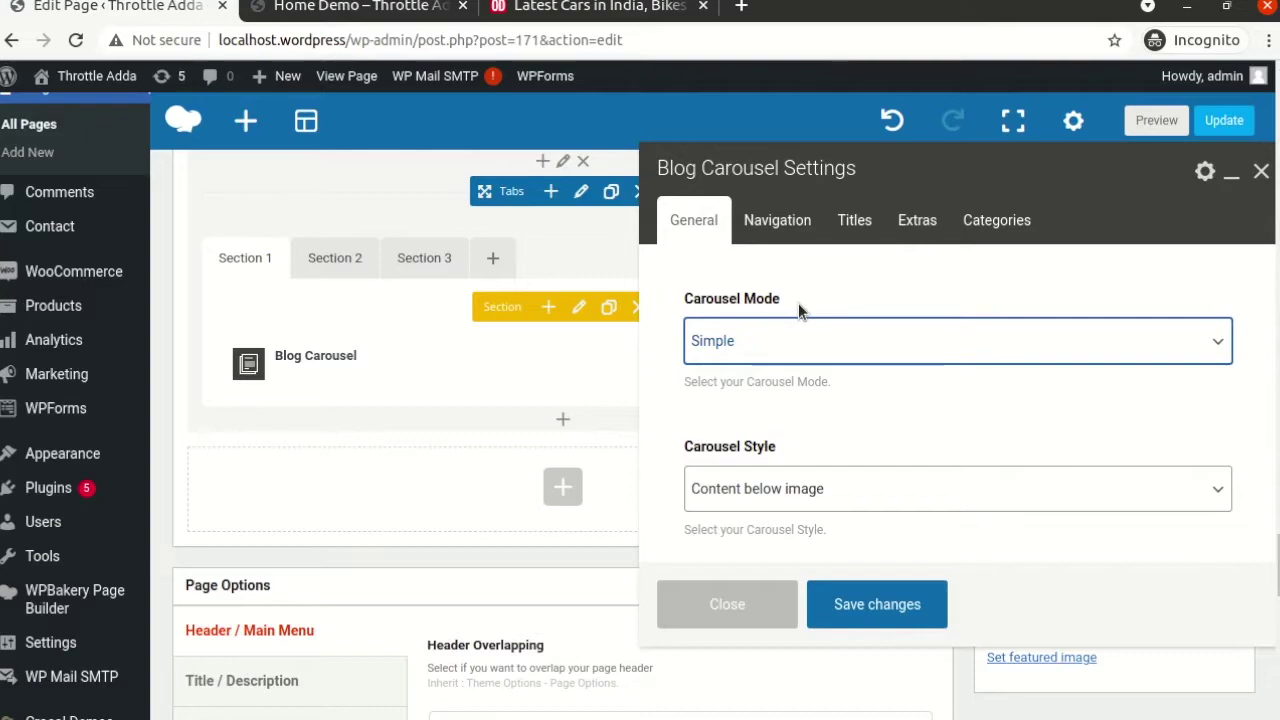
{"action": "left_click", "coordinate": [770, 346]}
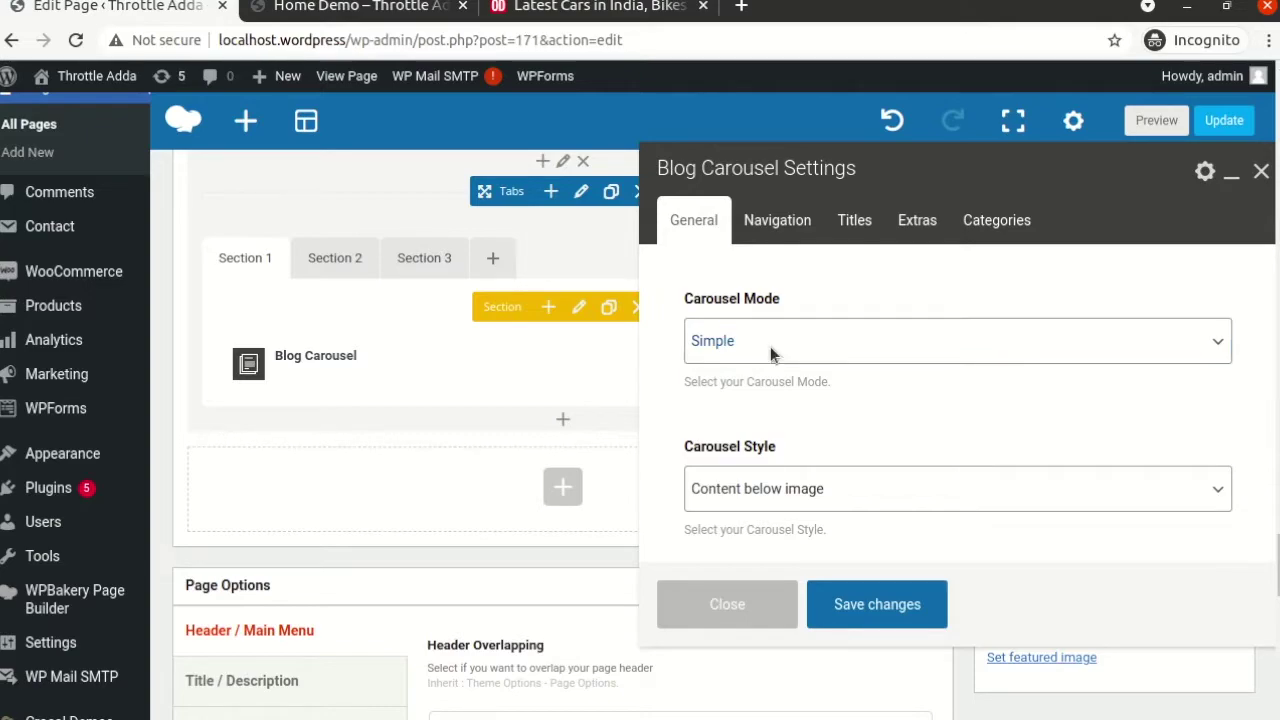
{"action": "left_click", "coordinate": [749, 385]}
{"action": "scroll", "coordinate": [826, 418], "scroll_direction": "down", "scroll_amount": 3}
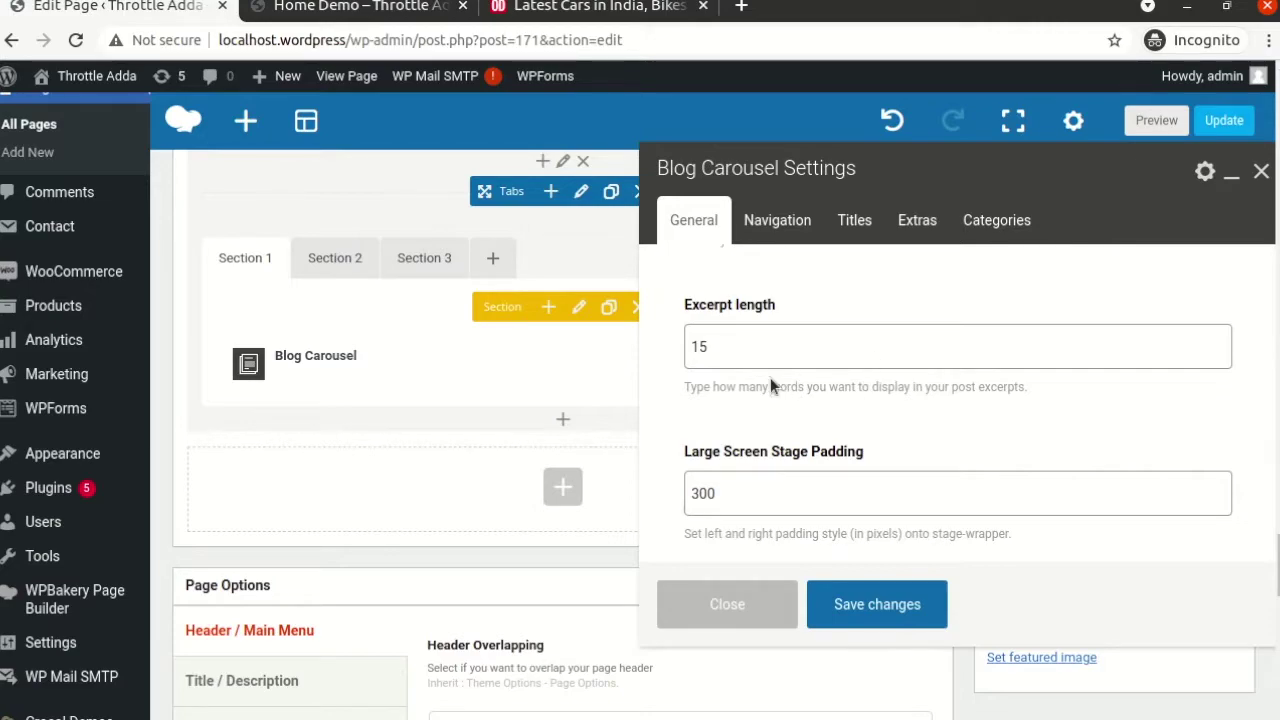
{"action": "scroll", "coordinate": [770, 386], "scroll_direction": "down", "scroll_amount": 5}
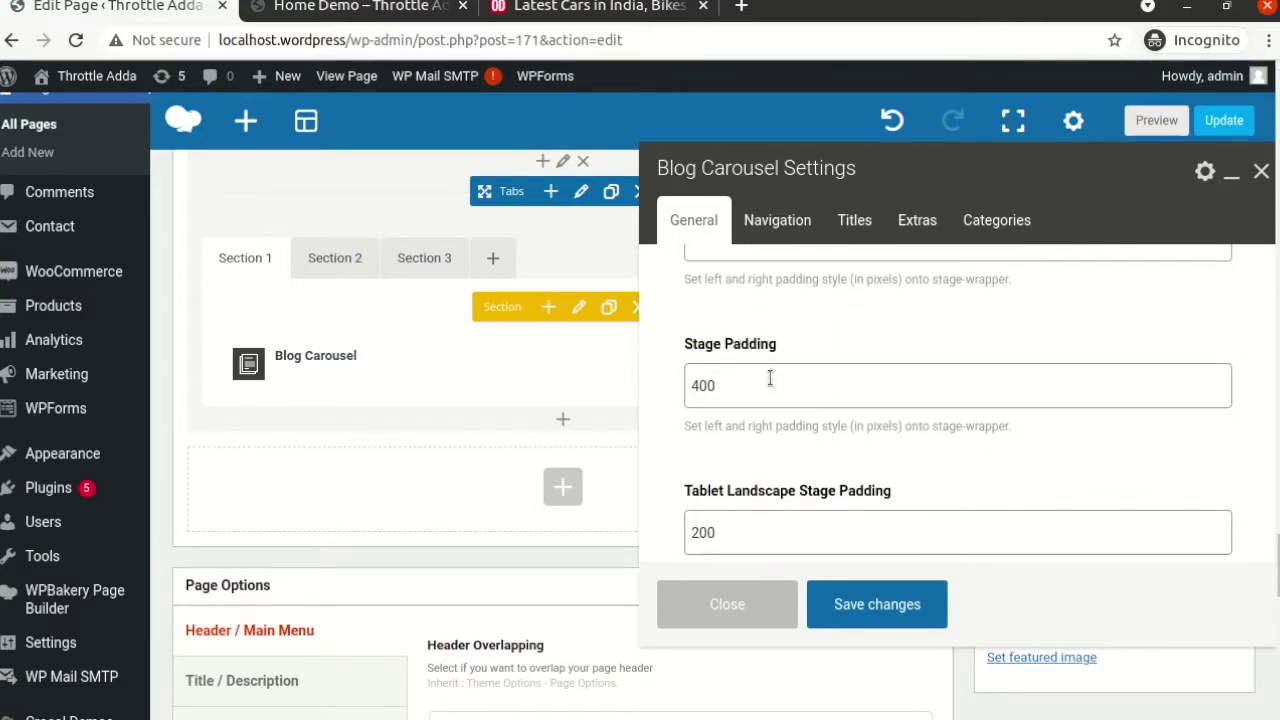
{"action": "scroll", "coordinate": [770, 378], "scroll_direction": "up", "scroll_amount": 5}
{"action": "left_click", "coordinate": [743, 360]}
- Set the Blog Carousel's Carousel Style to "Content inside image" and its Excerpt length to 0
{"action": "scroll", "coordinate": [742, 368], "scroll_direction": "down", "scroll_amount": 2}
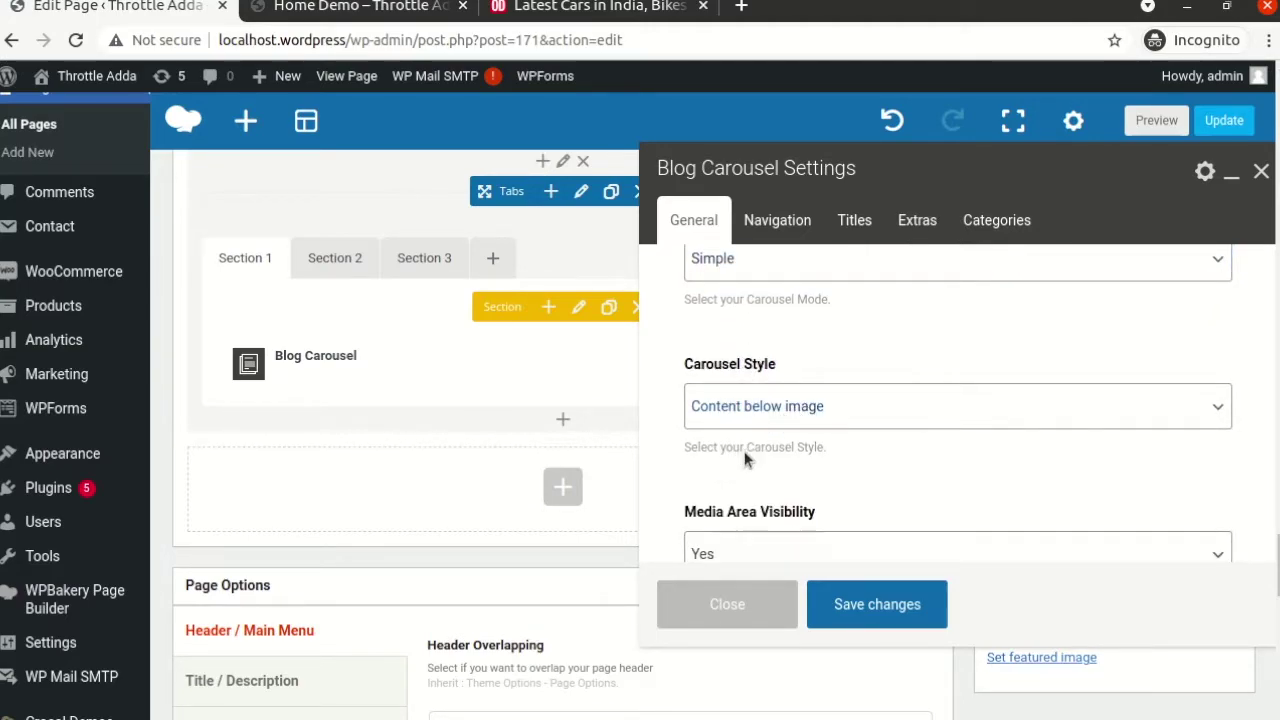
{"action": "left_click", "coordinate": [757, 406]}
{"action": "left_click", "coordinate": [743, 452]}
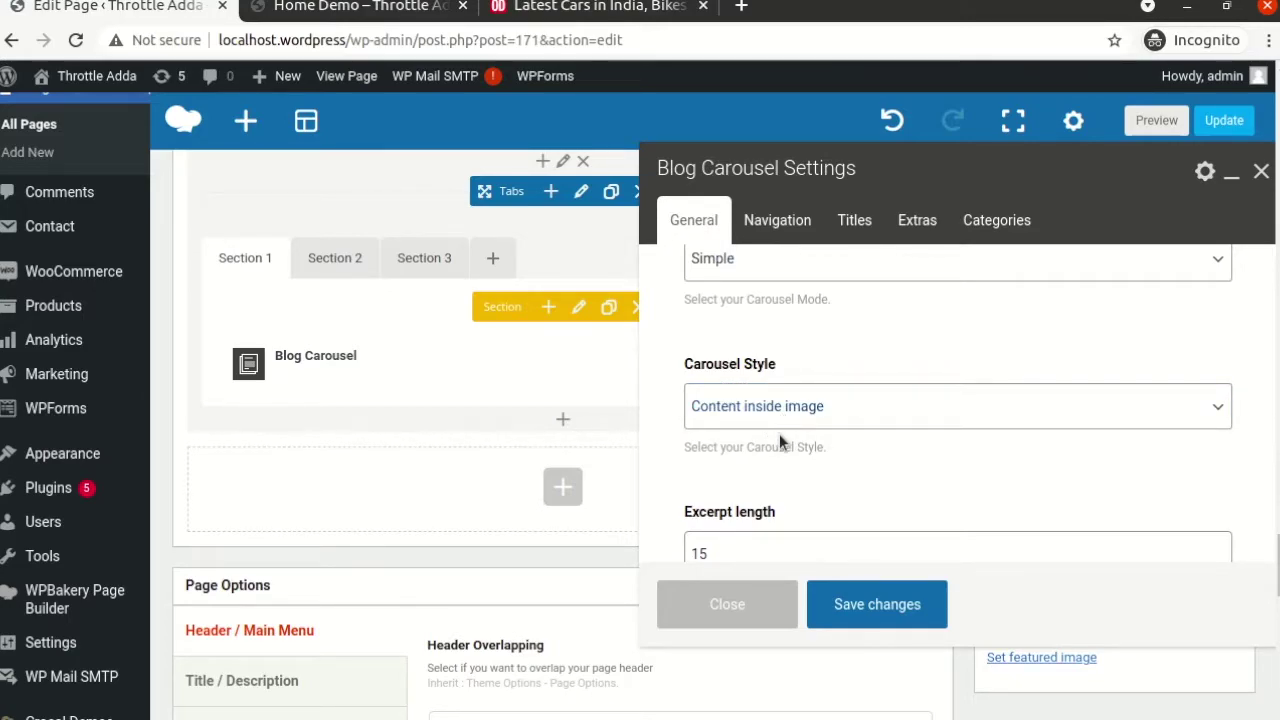
{"action": "scroll", "coordinate": [873, 358], "scroll_direction": "down", "scroll_amount": 1}
{"action": "scroll", "coordinate": [873, 360], "scroll_direction": "down", "scroll_amount": 3}
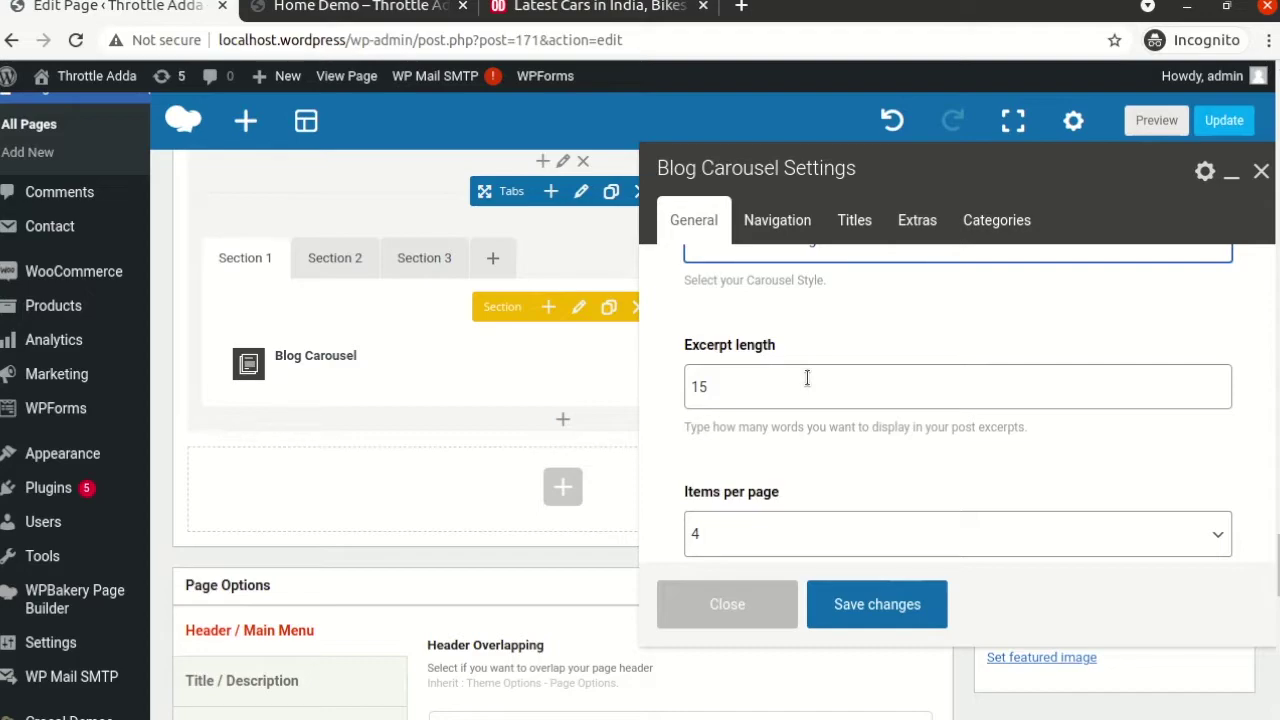
{"action": "left_click", "coordinate": [807, 378]}
{"action": "key", "text": "ctrl+a"}
{"action": "type", "text": "0"}
{"action": "left_click", "coordinate": [865, 333]}
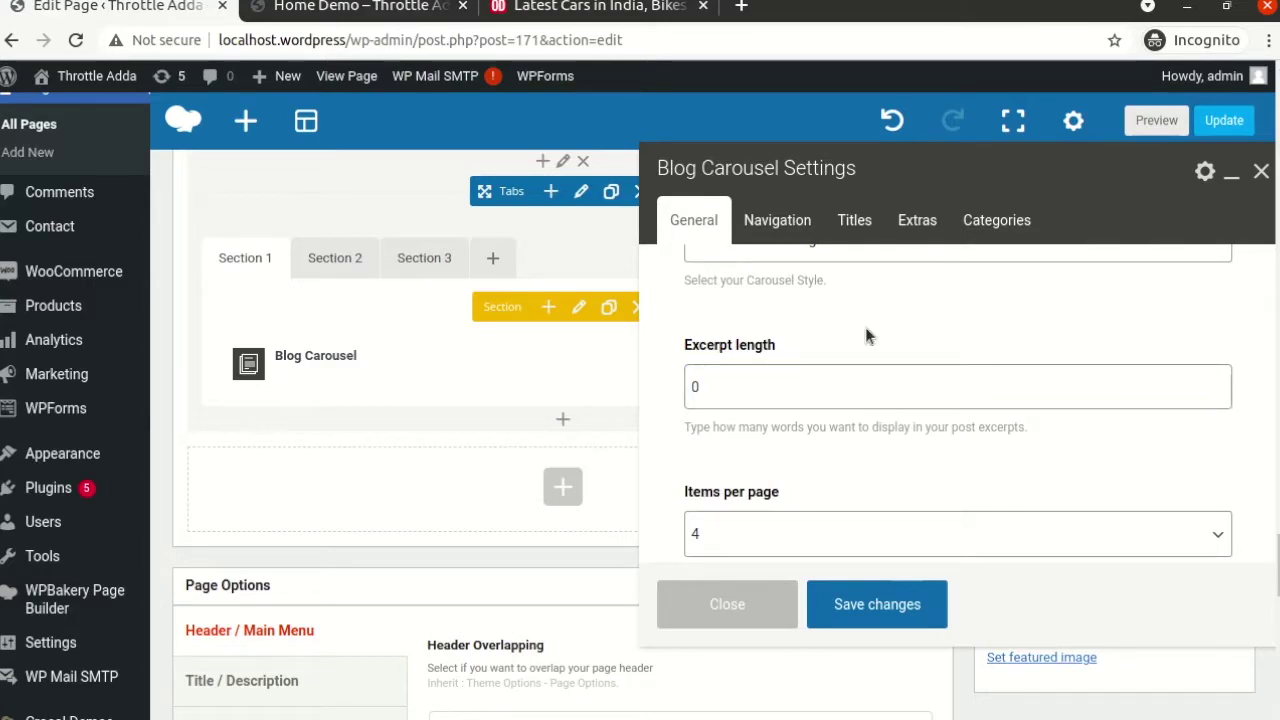
{"action": "scroll", "coordinate": [835, 434], "scroll_direction": "down", "scroll_amount": 3}
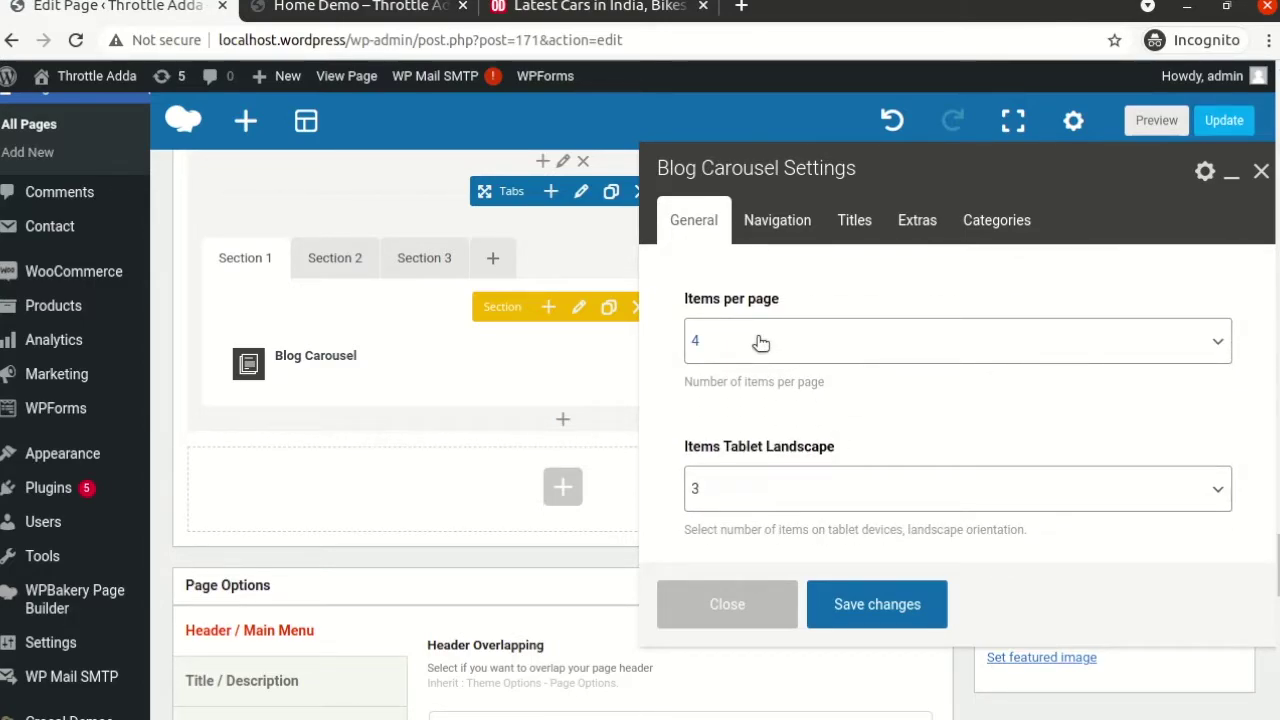
- Set the Section 1 Blog Carousel's Items per page to 5 and review its remaining general settings
{"action": "key", "text": "Down"}
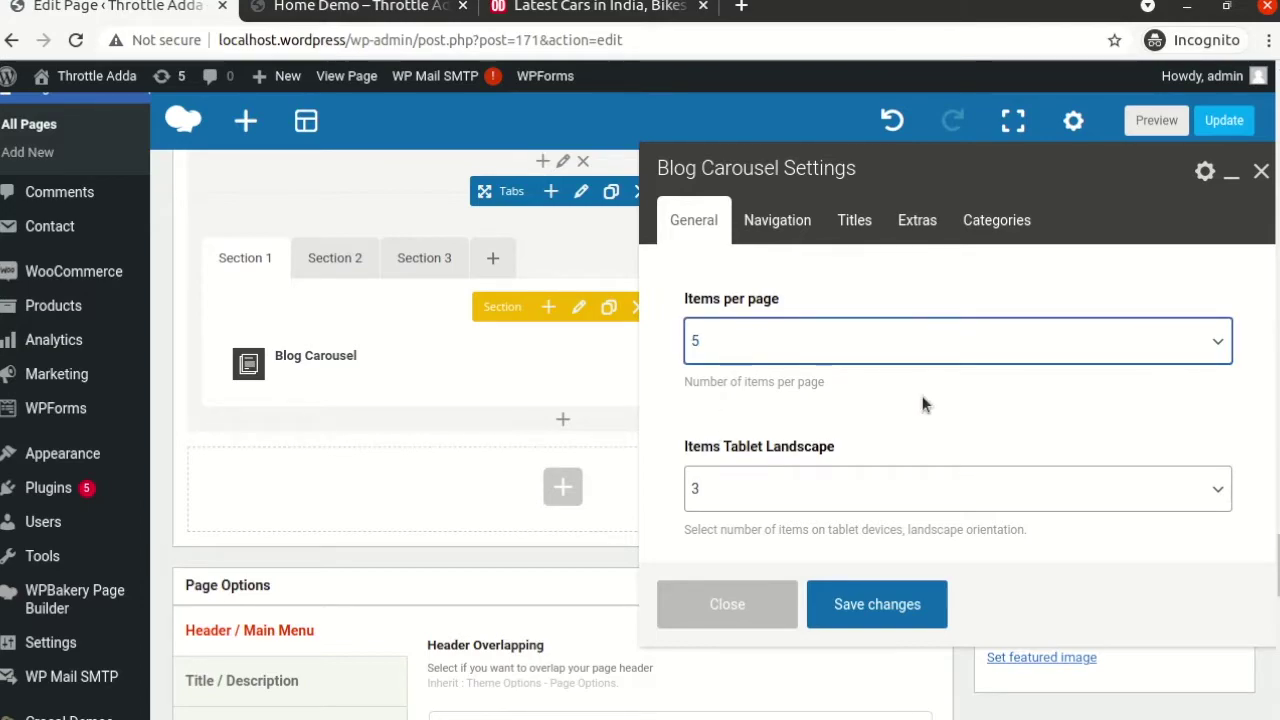
{"action": "scroll", "coordinate": [924, 404], "scroll_direction": "down", "scroll_amount": 1}
{"action": "scroll", "coordinate": [877, 434], "scroll_direction": "down", "scroll_amount": 5}
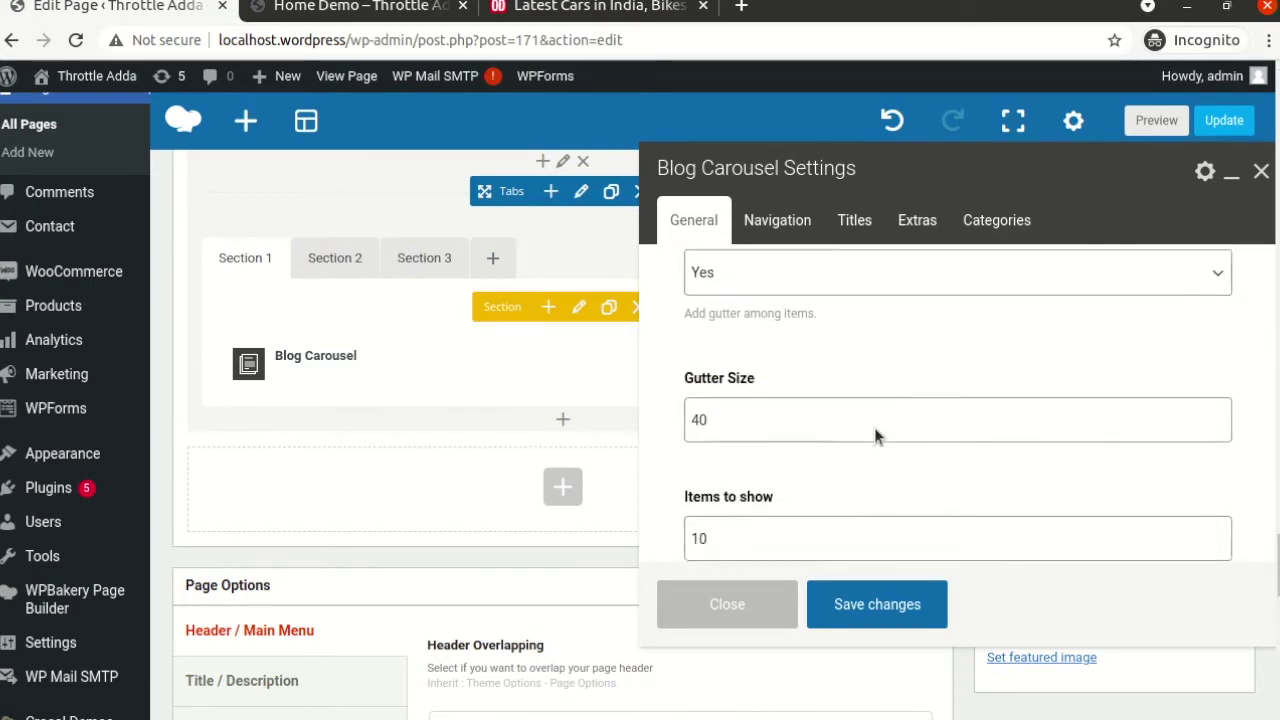
{"action": "scroll", "coordinate": [874, 432], "scroll_direction": "down", "scroll_amount": 4}
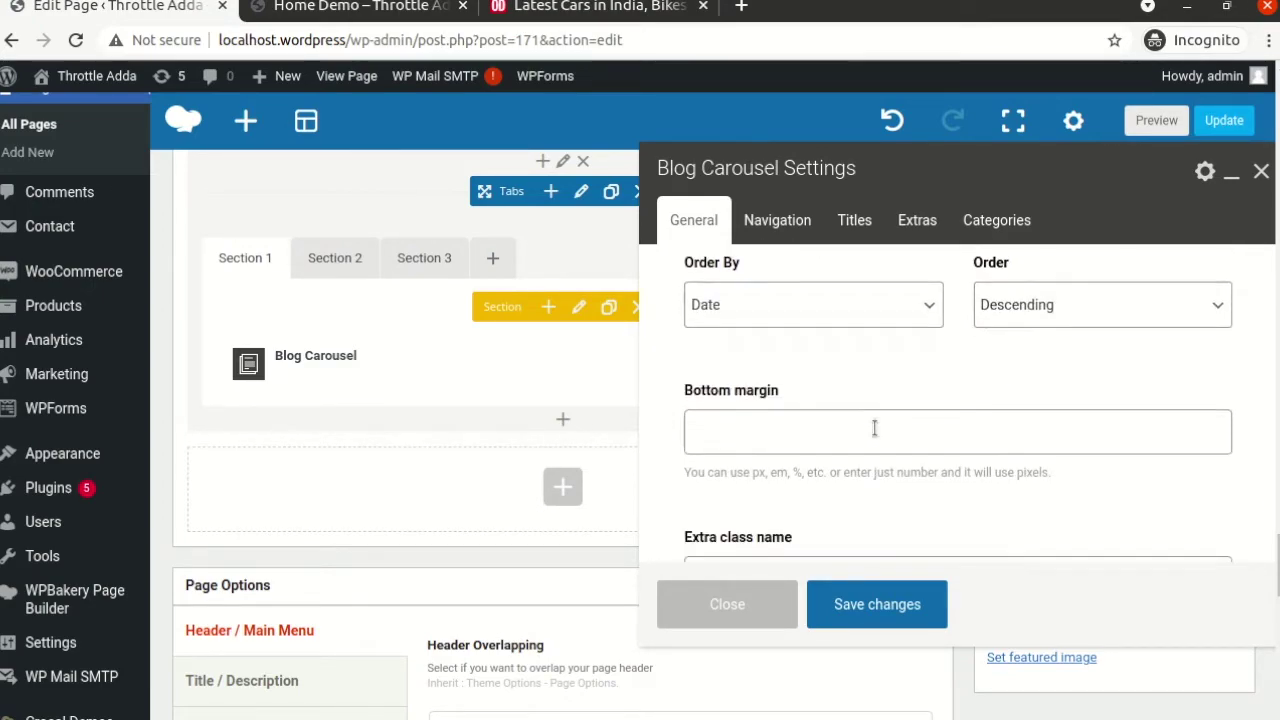
{"action": "scroll", "coordinate": [874, 428], "scroll_direction": "down", "scroll_amount": 2}
- Check the Carousel Layout choices of the Section 1 Blog Carousel and set its background navigation color to Light
{"action": "left_click", "coordinate": [785, 225]}
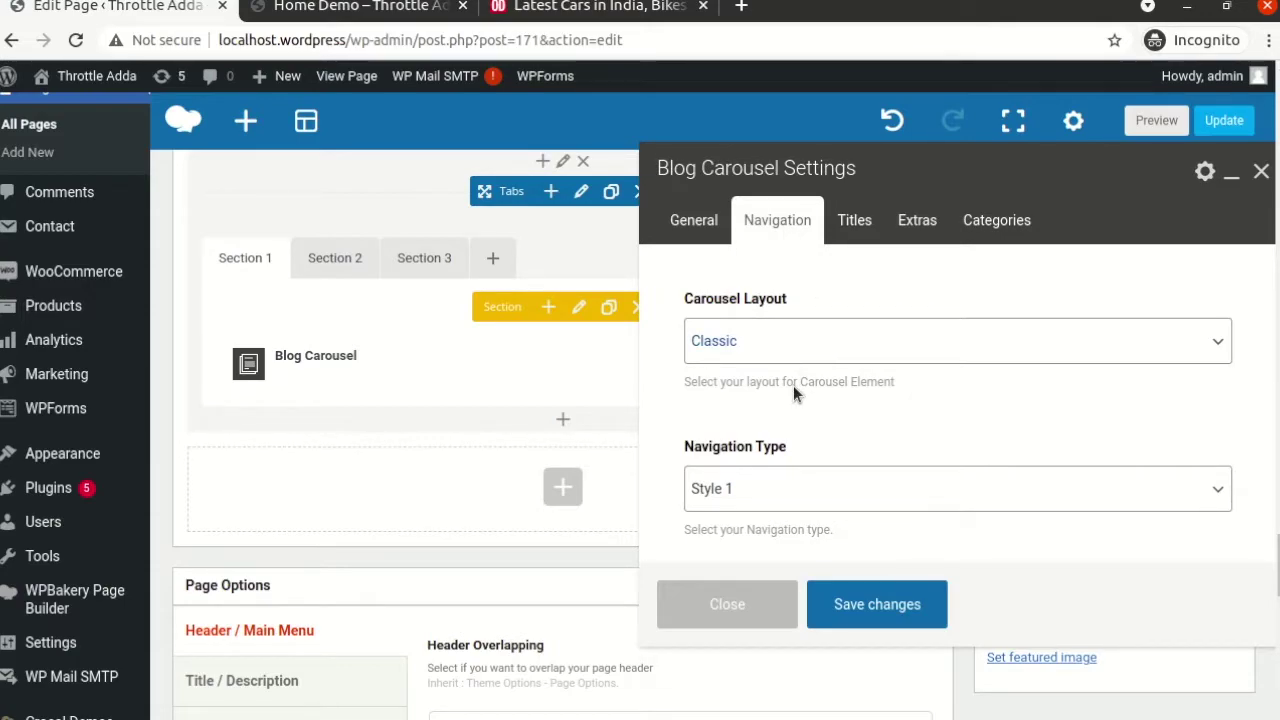
{"action": "left_click", "coordinate": [763, 371]}
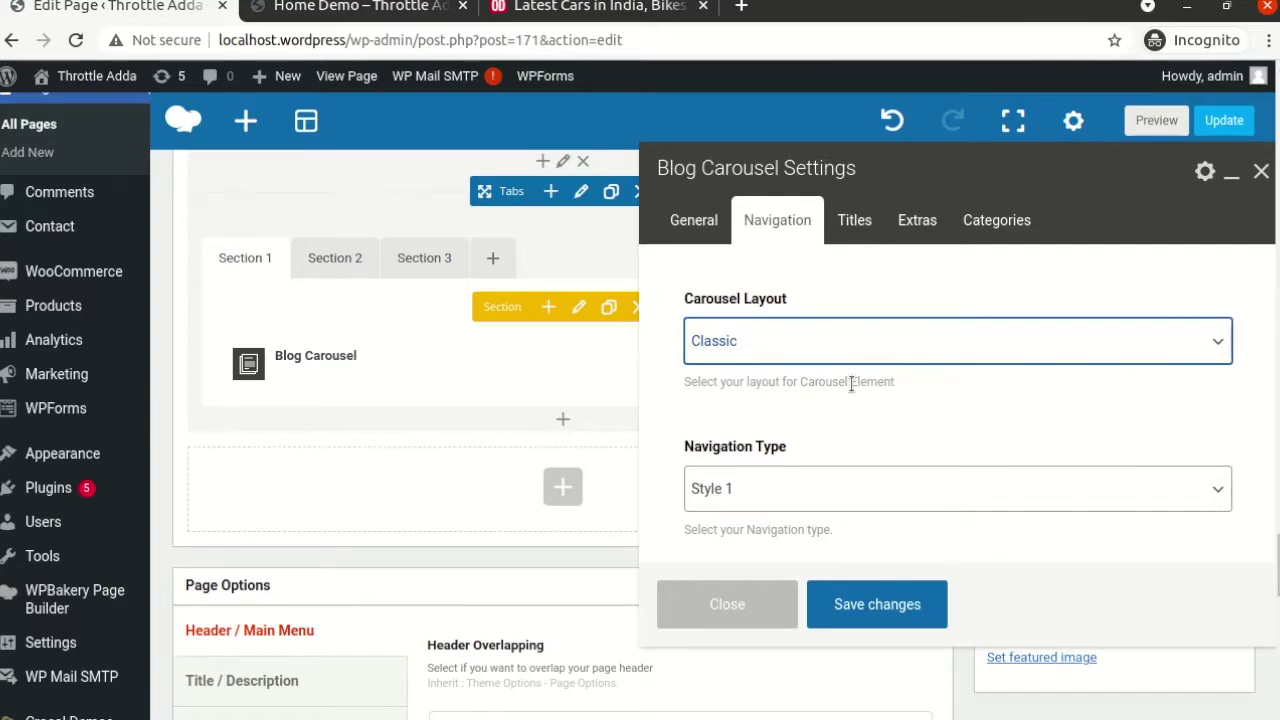
{"action": "left_click", "coordinate": [823, 340]}
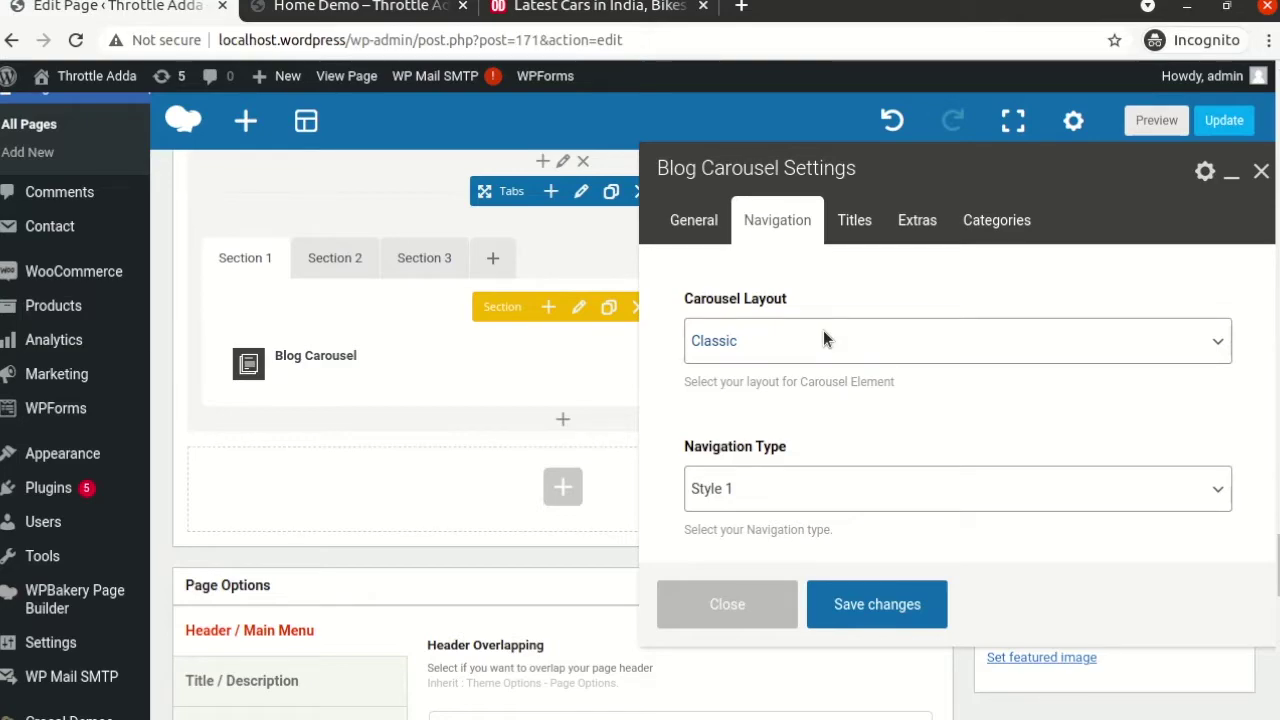
{"action": "left_click", "coordinate": [817, 352]}
{"action": "left_click", "coordinate": [782, 479]}
{"action": "scroll", "coordinate": [801, 429], "scroll_direction": "down", "scroll_amount": 2}
{"action": "scroll", "coordinate": [801, 422], "scroll_direction": "down", "scroll_amount": 1}
{"action": "left_click", "coordinate": [771, 403]}
{"action": "left_click", "coordinate": [726, 461]}
{"action": "scroll", "coordinate": [726, 461], "scroll_direction": "up", "scroll_amount": 2}
{"action": "scroll", "coordinate": [728, 457], "scroll_direction": "down", "scroll_amount": 2}
{"action": "scroll", "coordinate": [924, 462], "scroll_direction": "down", "scroll_amount": 4}
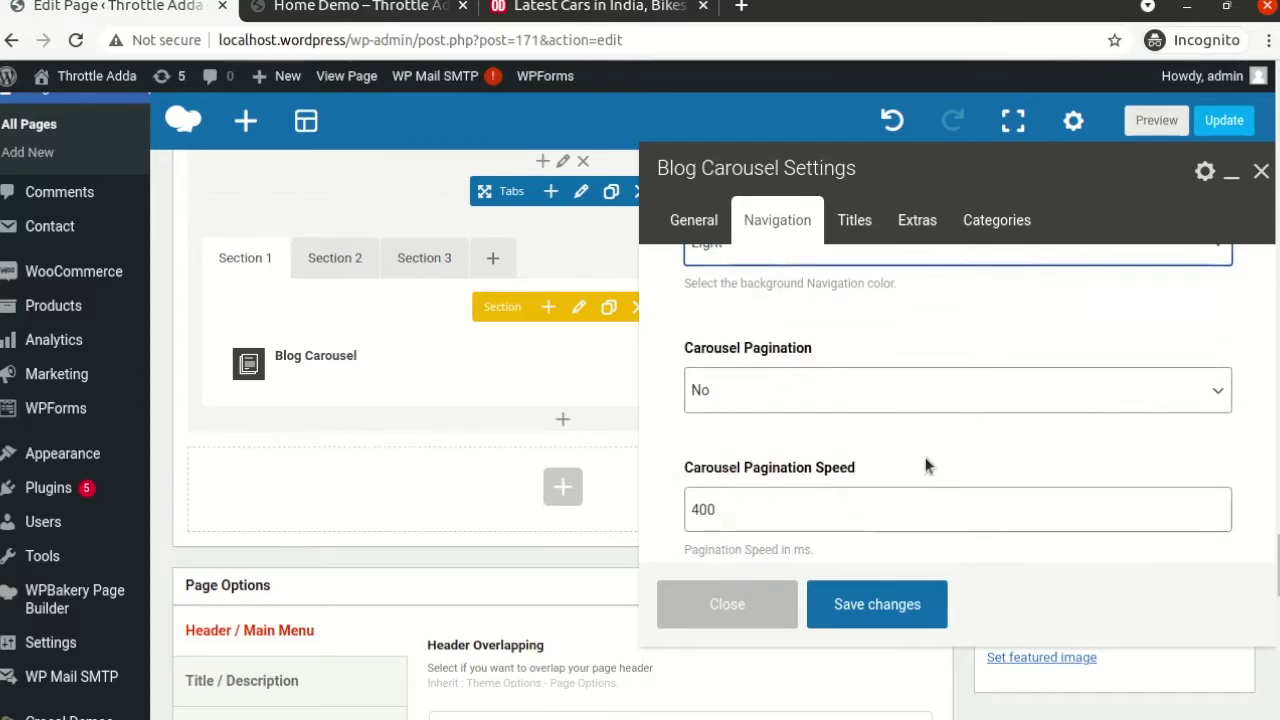
- Try the Pause on Hover option of the Section 1 Blog Carousel and look at its post title settings
{"action": "scroll", "coordinate": [925, 462], "scroll_direction": "down", "scroll_amount": 3}
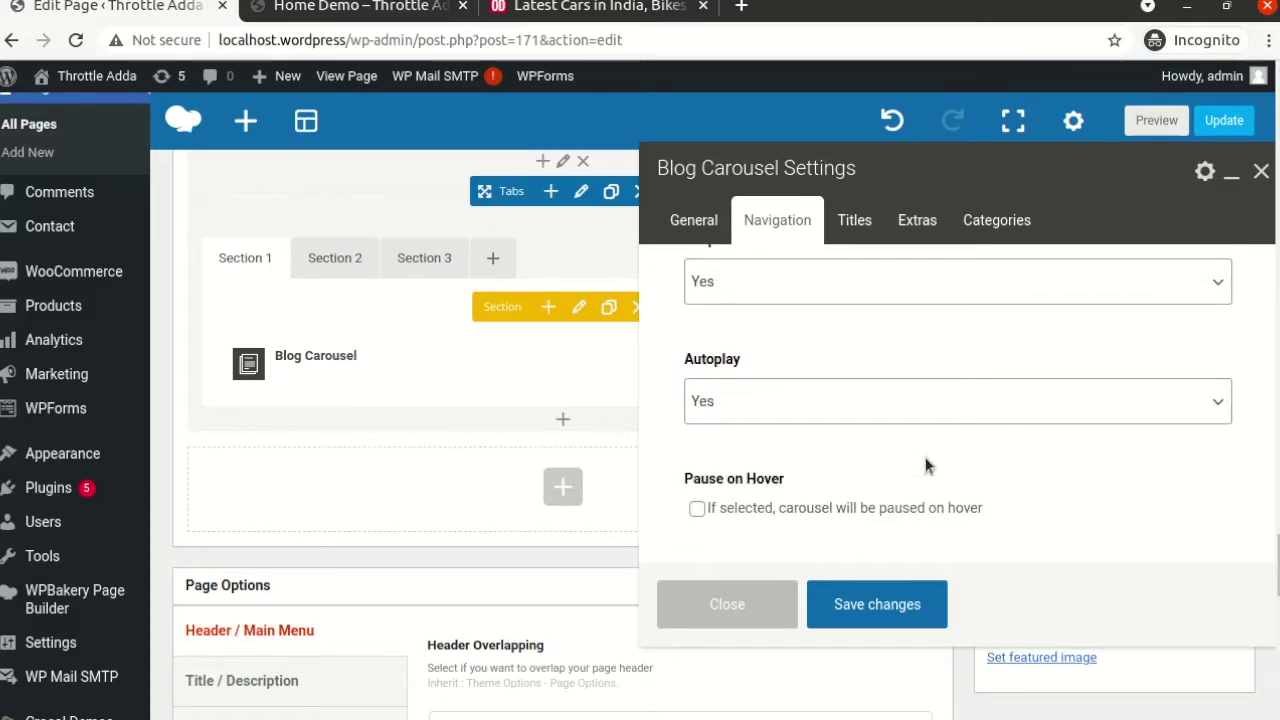
{"action": "left_click", "coordinate": [697, 508]}
{"action": "left_click", "coordinate": [697, 508]}
{"action": "triple_click", "coordinate": [764, 479]}
{"action": "left_click", "coordinate": [889, 465]}
{"action": "left_click", "coordinate": [855, 222]}
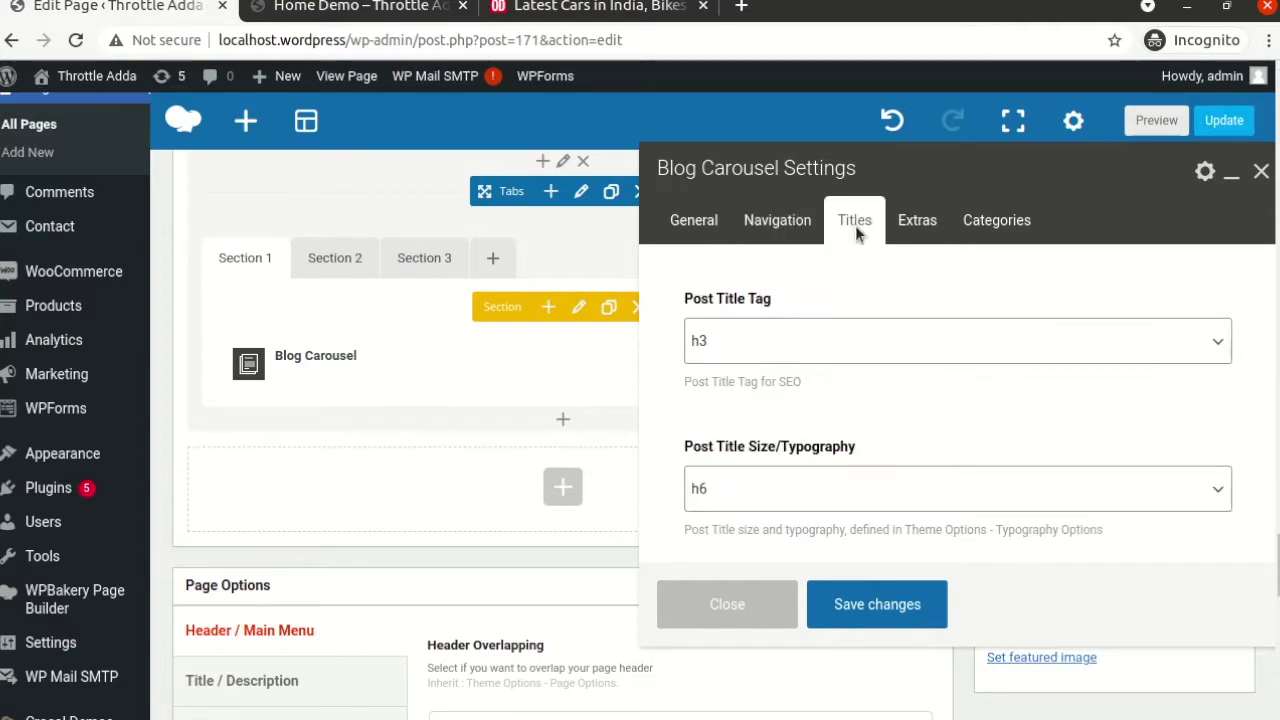
- Hide the comments, likes and categories in the Section 1 Blog Carousel
{"action": "left_click", "coordinate": [919, 222]}
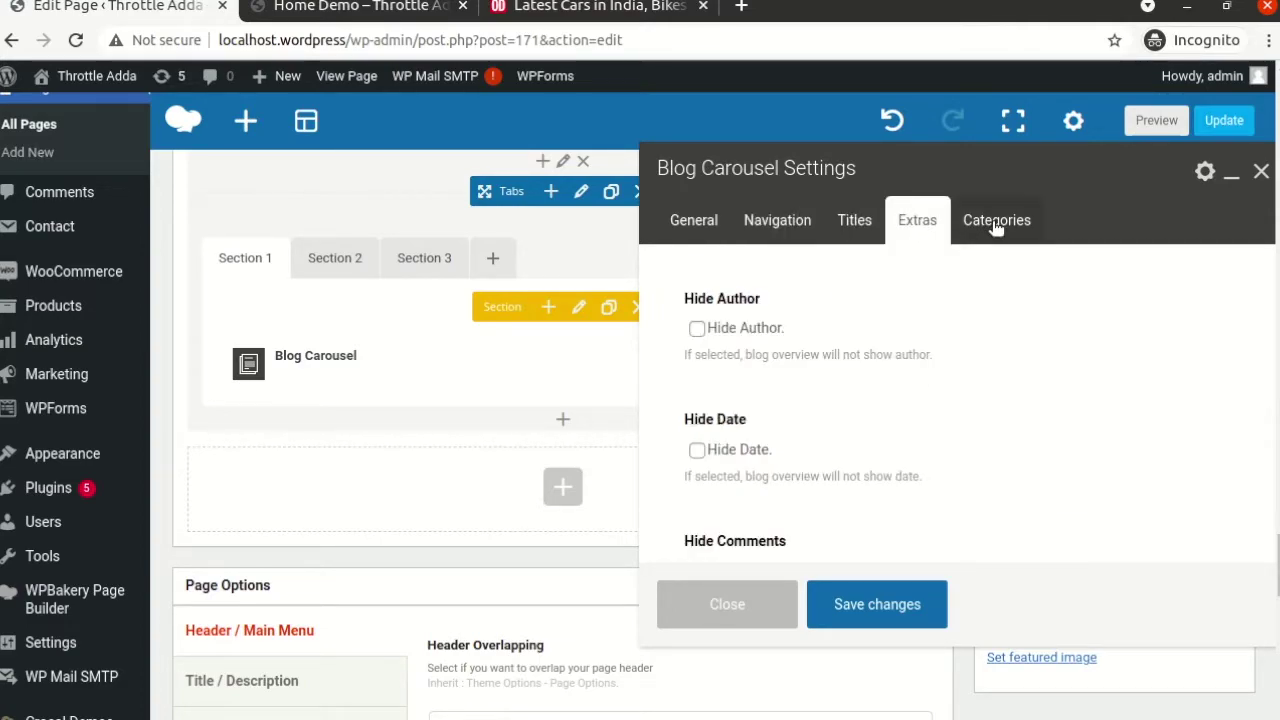
{"action": "scroll", "coordinate": [690, 338], "scroll_direction": "down", "scroll_amount": 2}
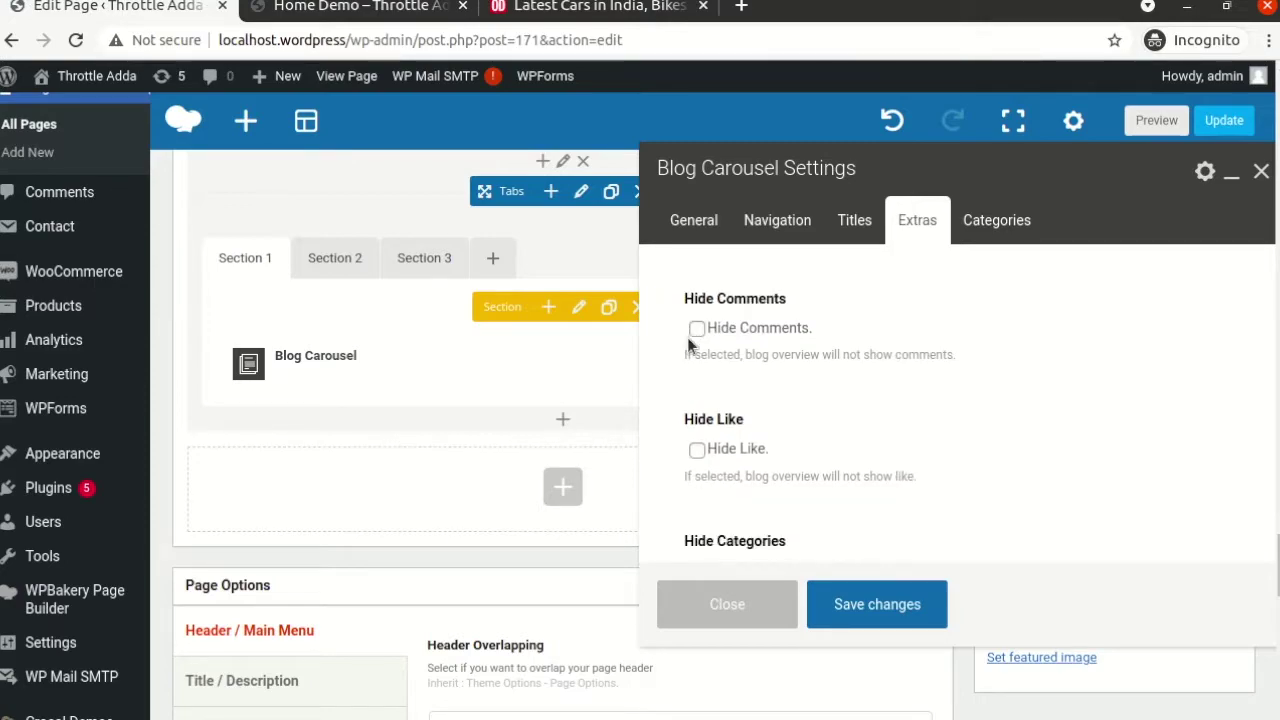
{"action": "left_click", "coordinate": [697, 329]}
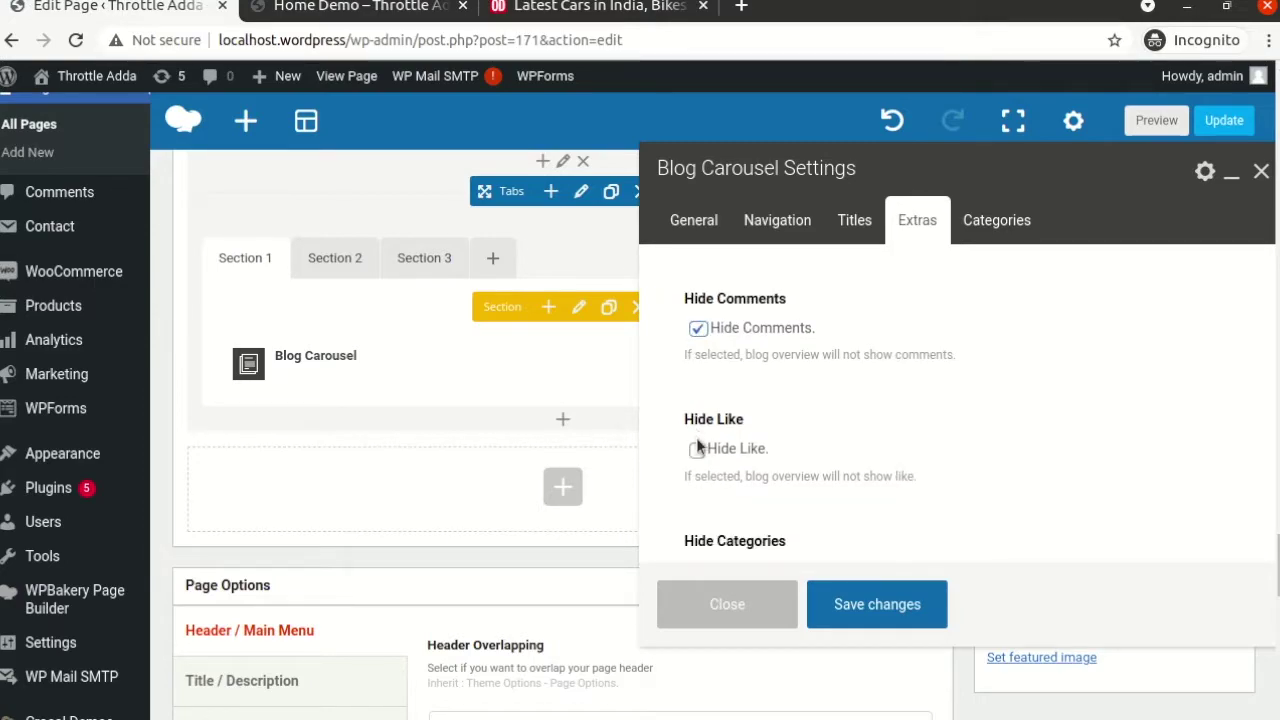
{"action": "left_click", "coordinate": [697, 449]}
{"action": "scroll", "coordinate": [894, 449], "scroll_direction": "down", "scroll_amount": 1}
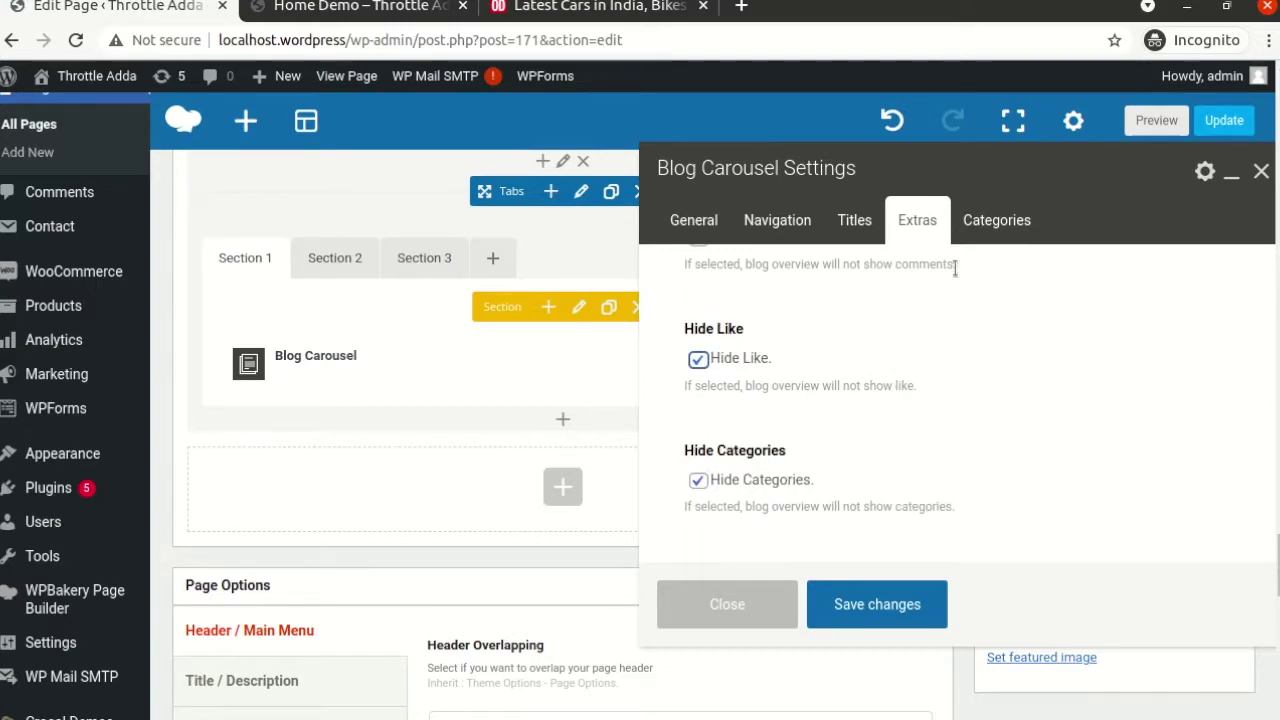
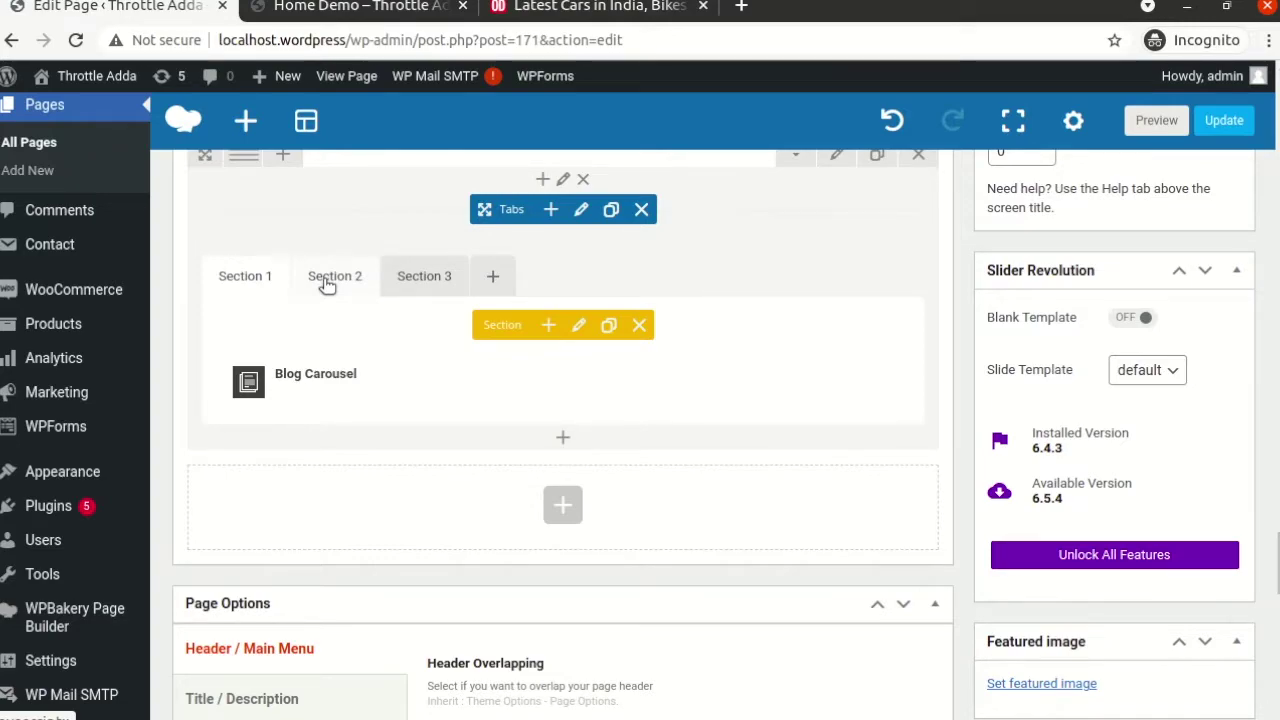
- Search the elements for "carou" and add a Blog Carousel element inside the Section 2 tab
{"action": "left_click", "coordinate": [326, 283]}
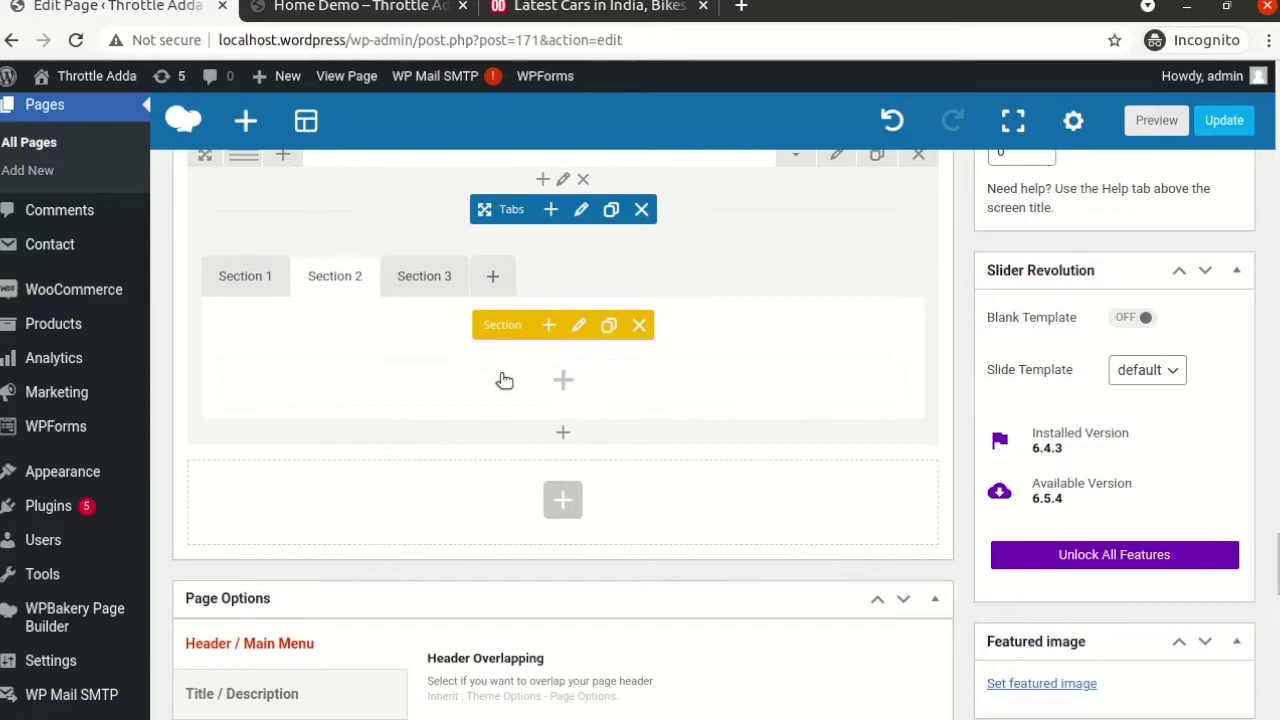
{"action": "left_click", "coordinate": [556, 377]}
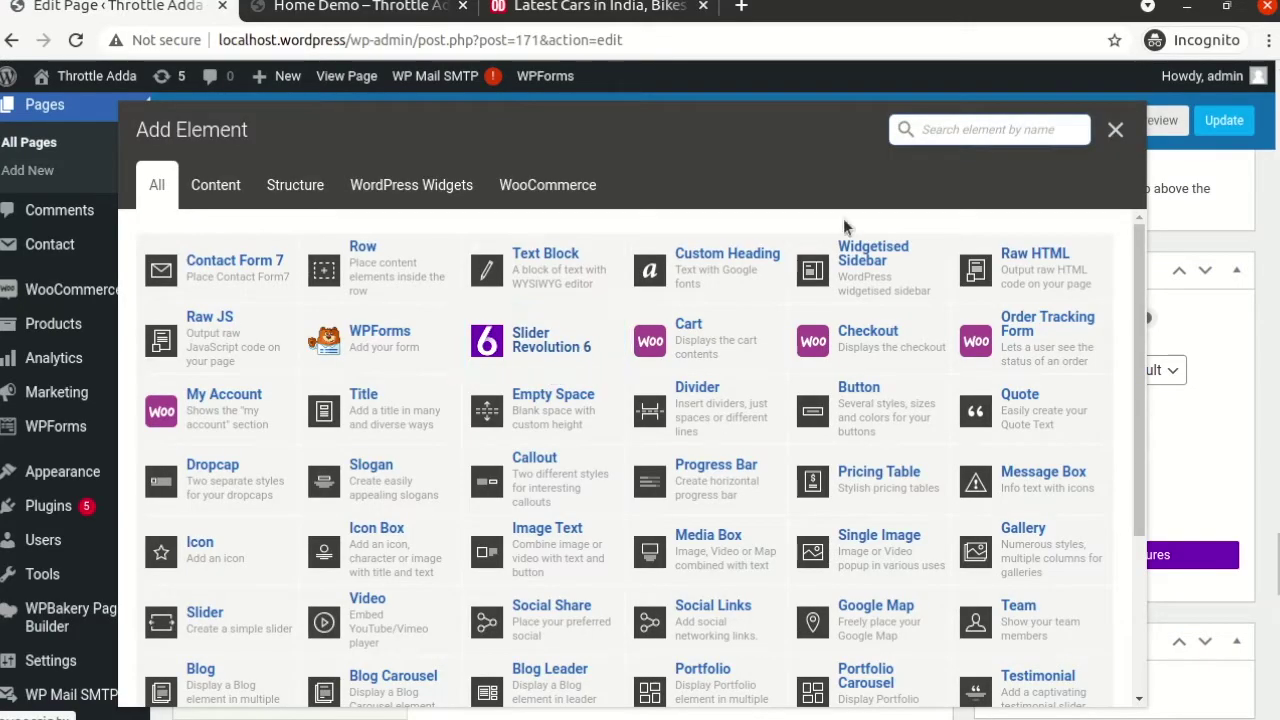
{"action": "left_click", "coordinate": [949, 128]}
{"action": "type", "text": "carou"}
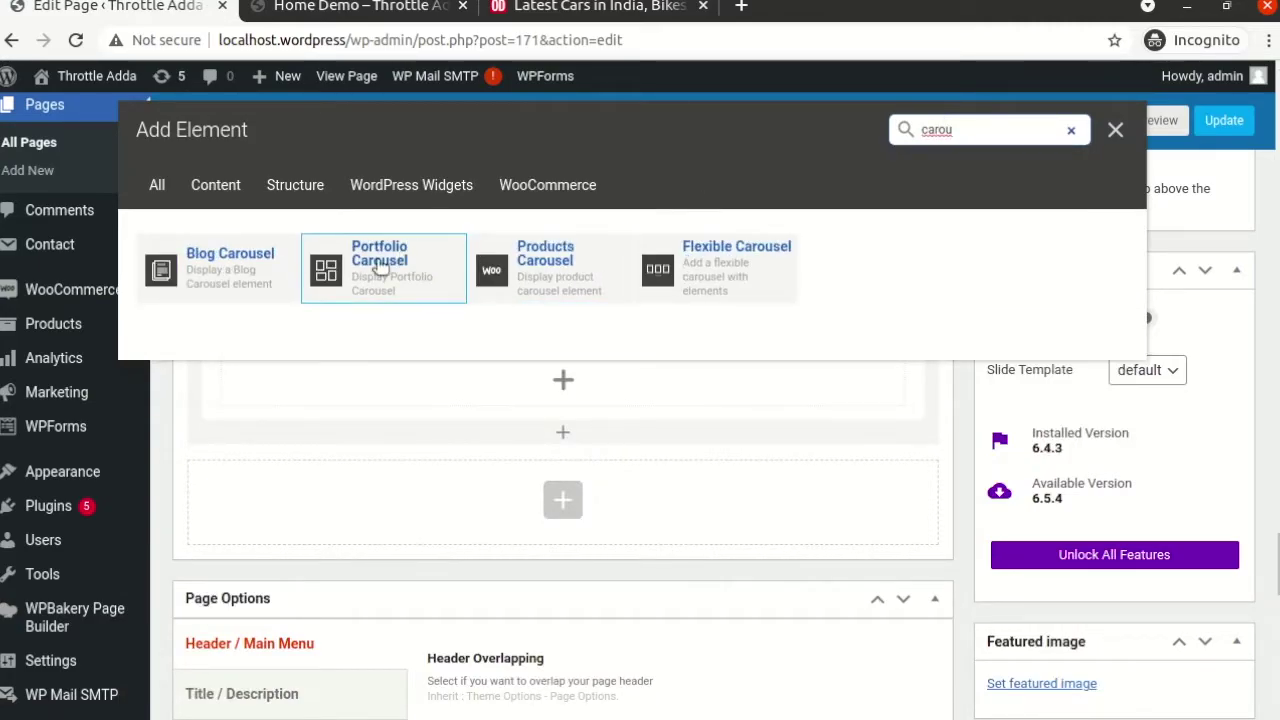
{"action": "left_click", "coordinate": [263, 288]}
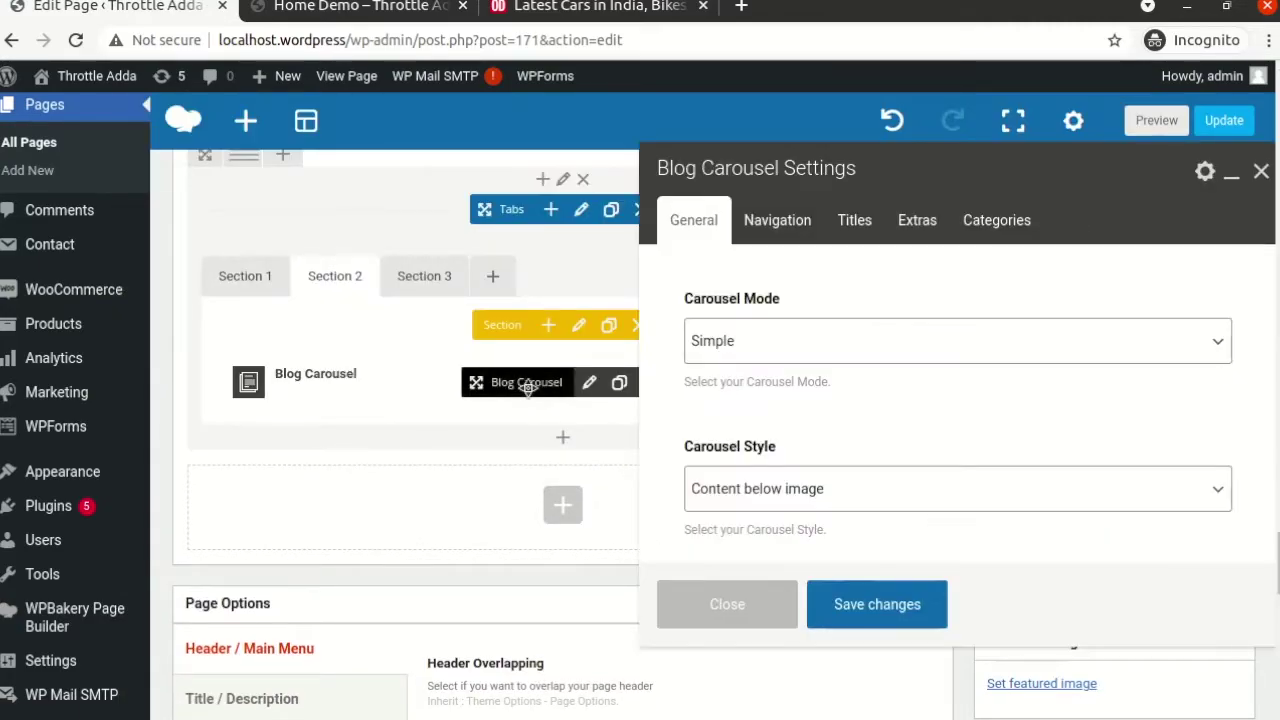
- Set the Section 2 Blog Carousel's Carousel Mode to Advanced and its Excerpt length to 0, reviewing the remaining general settings
{"action": "left_click", "coordinate": [725, 405]}
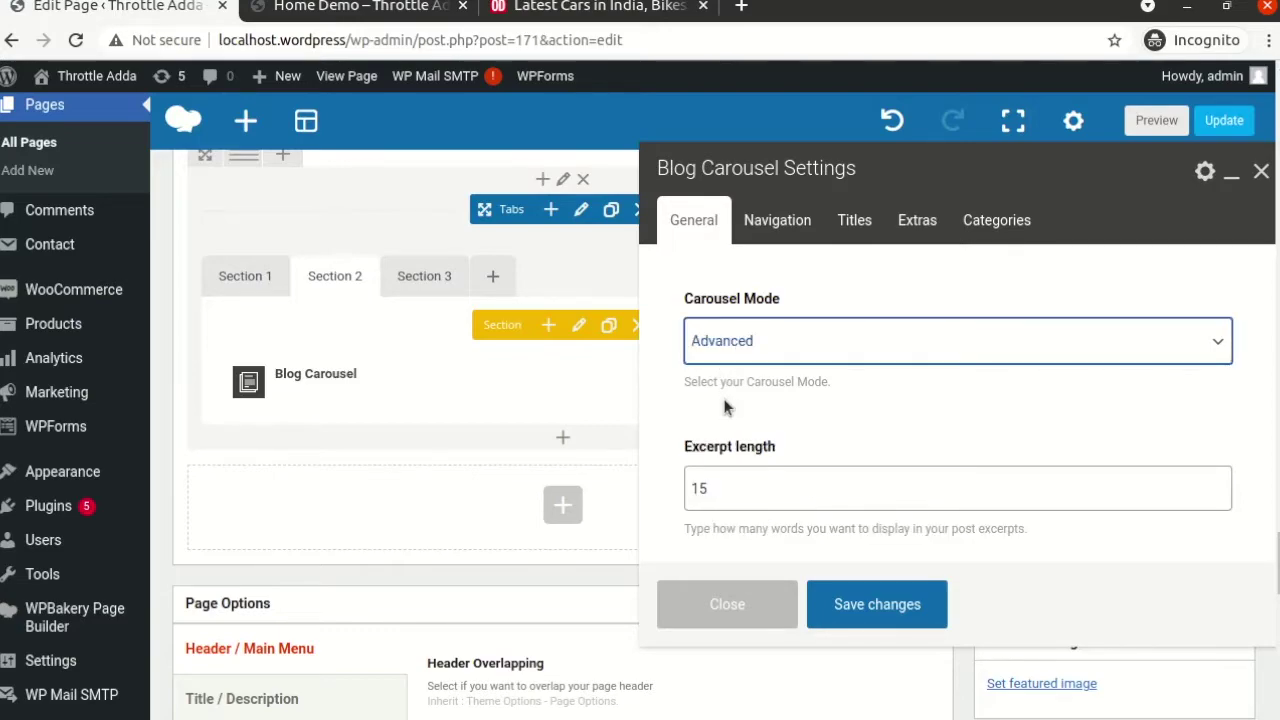
{"action": "scroll", "coordinate": [935, 415], "scroll_direction": "down", "scroll_amount": 1}
{"action": "double_click", "coordinate": [746, 365]}
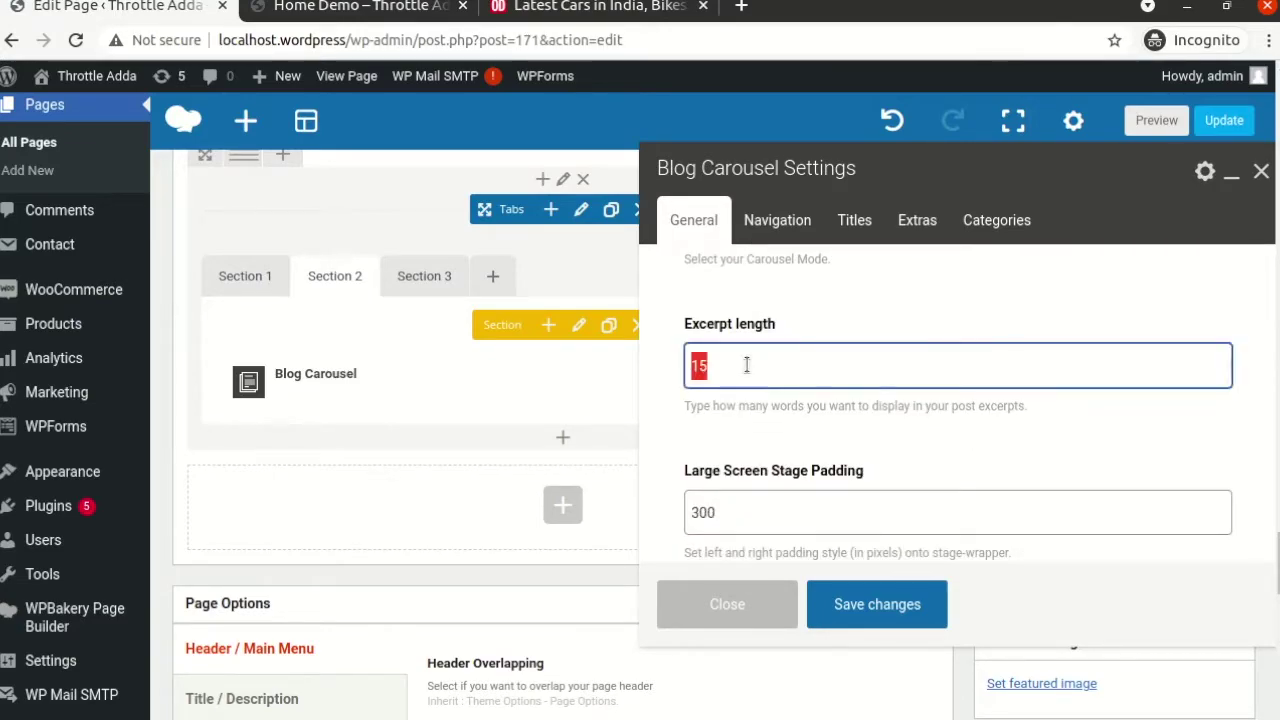
{"action": "type", "text": "10"}
{"action": "scroll", "coordinate": [844, 437], "scroll_direction": "down", "scroll_amount": 4}
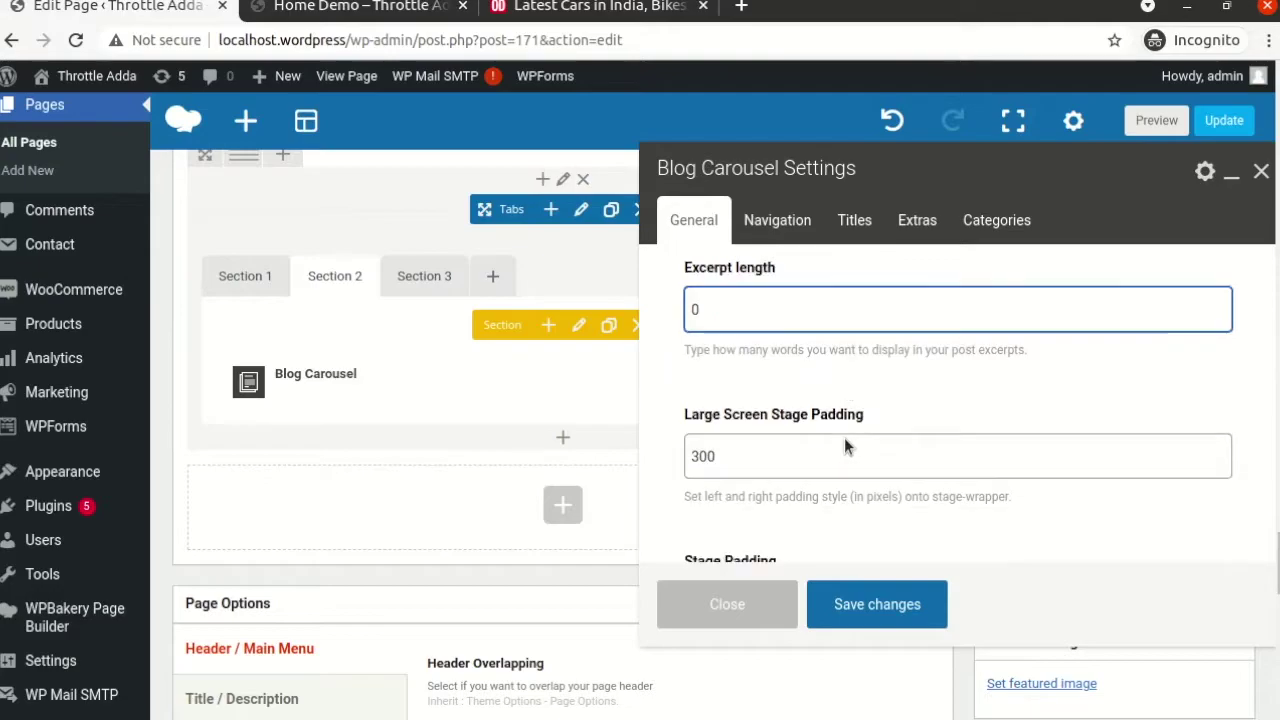
{"action": "scroll", "coordinate": [844, 437], "scroll_direction": "down", "scroll_amount": 5}
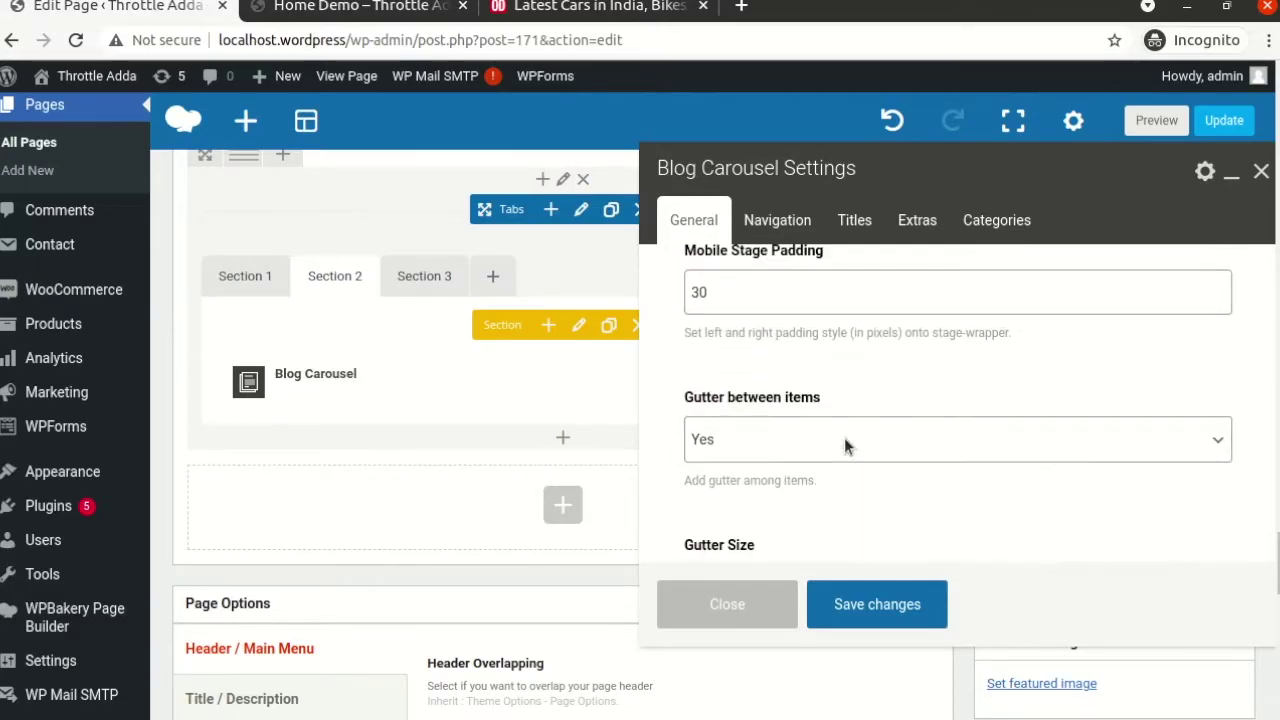
{"action": "scroll", "coordinate": [848, 444], "scroll_direction": "down", "scroll_amount": 8}
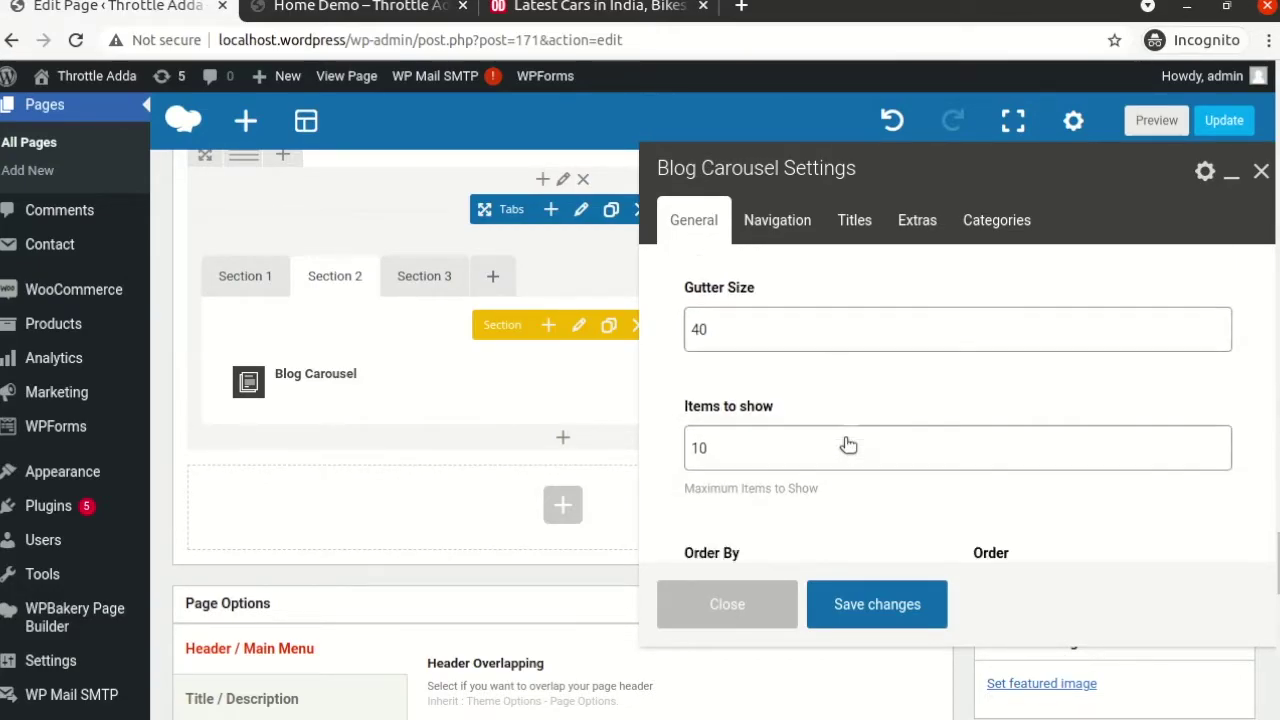
- Set Carousel Pagination to Yes for the Section 2 Blog Carousel
{"action": "left_click", "coordinate": [796, 236]}
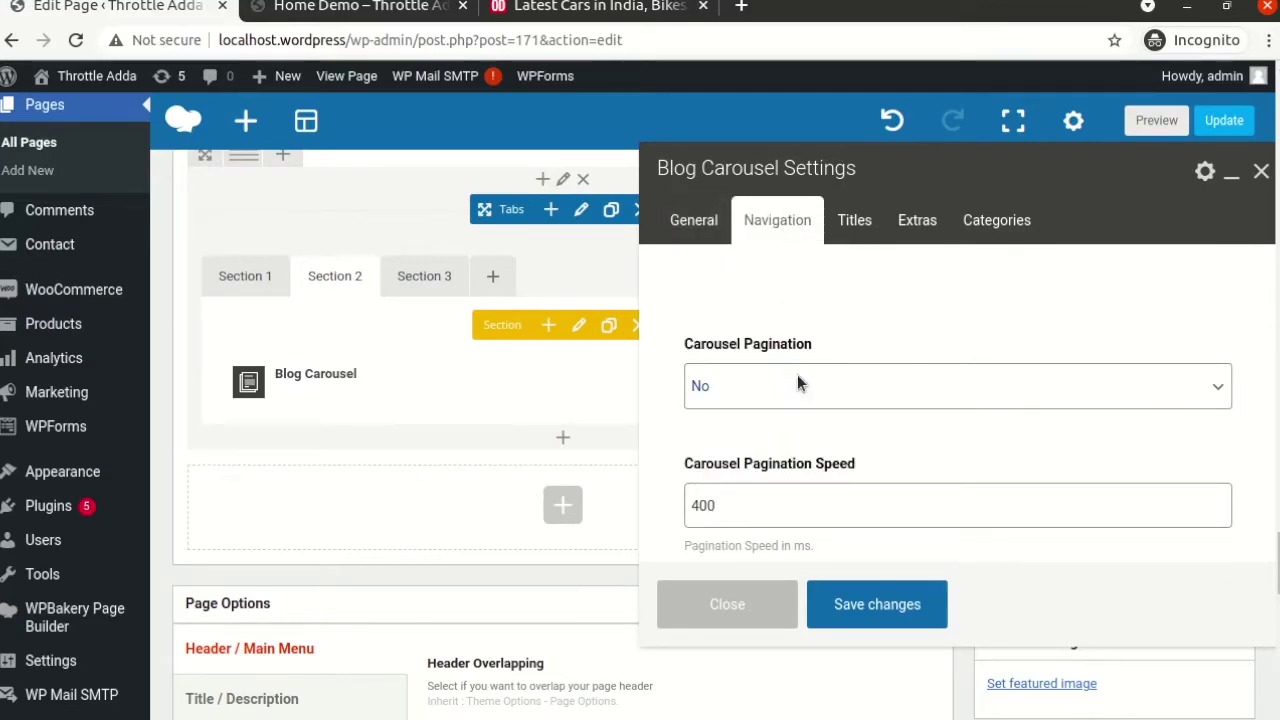
{"action": "left_click", "coordinate": [754, 440]}
{"action": "scroll", "coordinate": [757, 443], "scroll_direction": "down", "scroll_amount": 2}
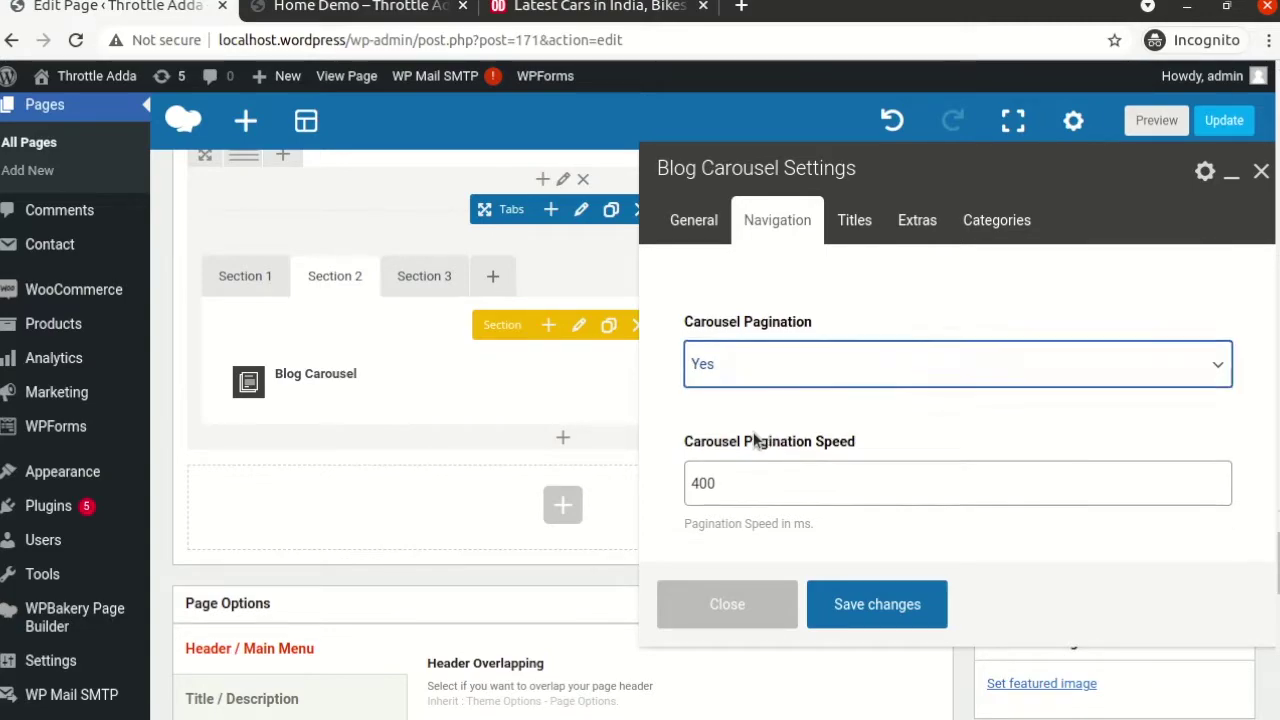
{"action": "left_click_drag", "start_coordinate": [684, 387], "coordinate": [912, 384]}
{"action": "left_click", "coordinate": [920, 386]}
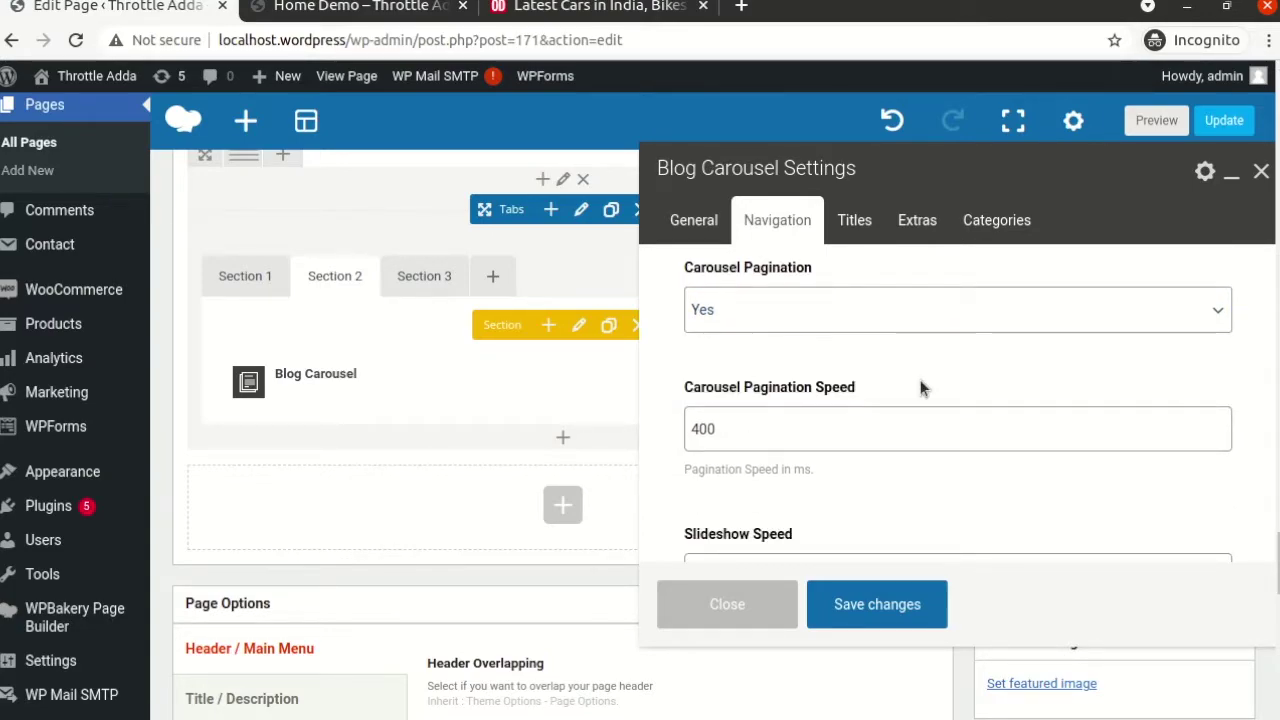
- Review the Section 2 Blog Carousel's speed, loop and autoplay settings and enable Pause on Hover
{"action": "scroll", "coordinate": [922, 388], "scroll_direction": "down", "scroll_amount": 2}
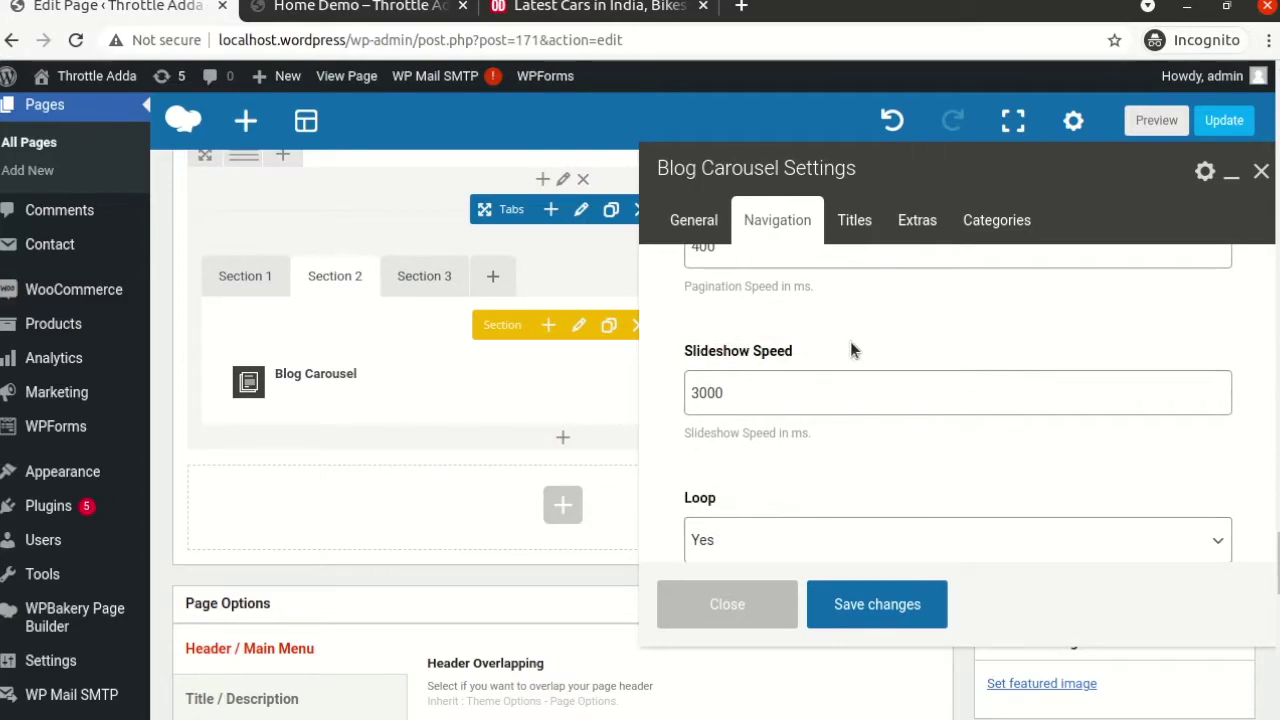
{"action": "scroll", "coordinate": [853, 349], "scroll_direction": "up", "scroll_amount": 2}
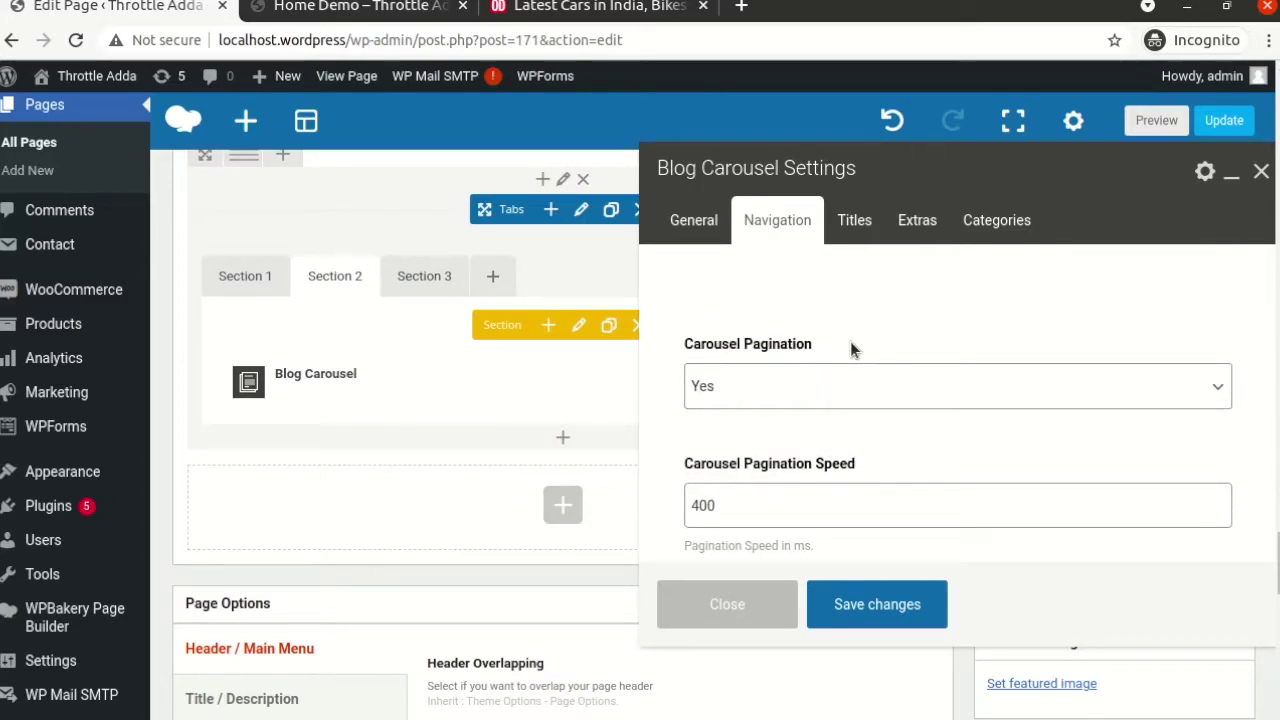
{"action": "scroll", "coordinate": [851, 349], "scroll_direction": "down", "scroll_amount": 1}
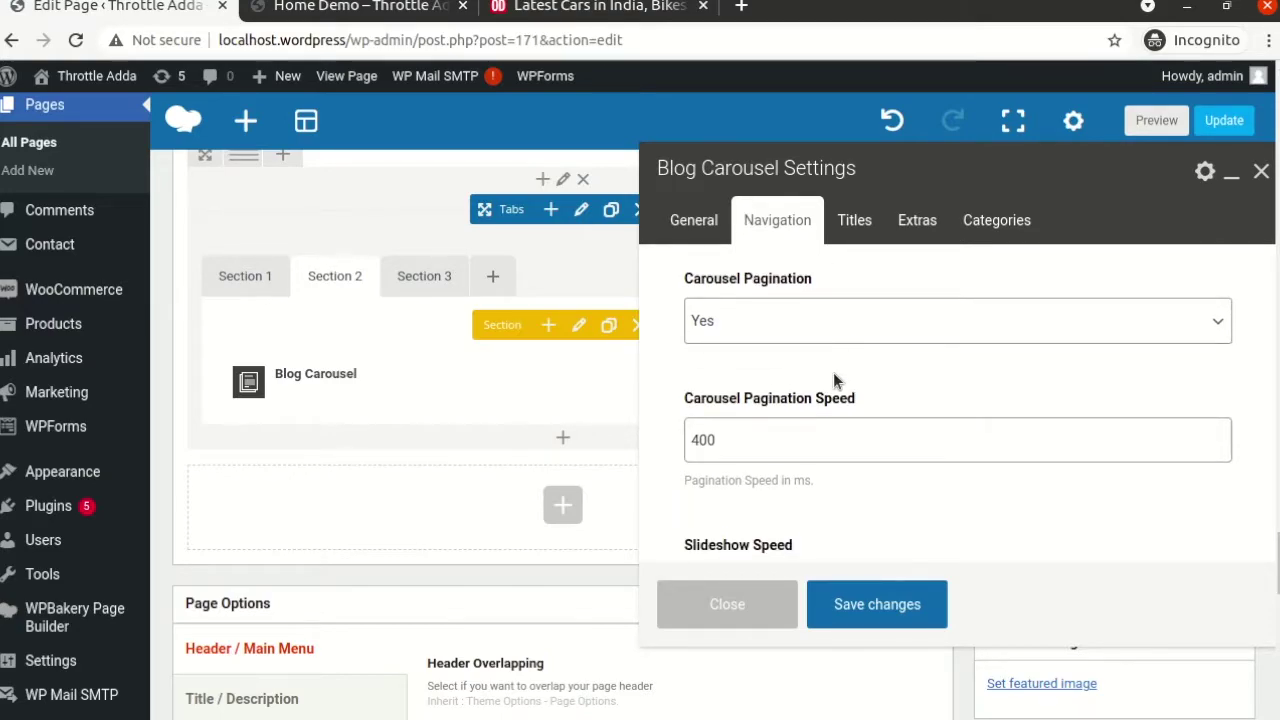
{"action": "scroll", "coordinate": [833, 372], "scroll_direction": "down", "scroll_amount": 4}
{"action": "scroll", "coordinate": [837, 379], "scroll_direction": "down", "scroll_amount": 1}
{"action": "left_click", "coordinate": [698, 509]}
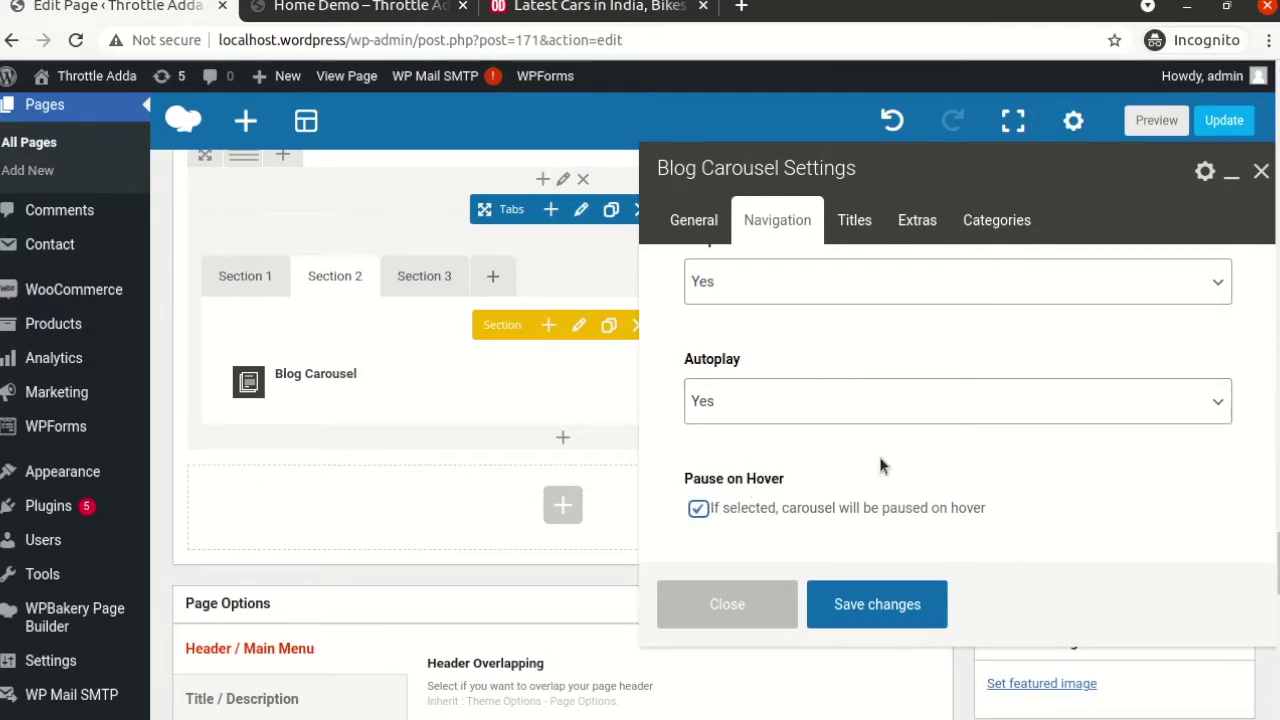
- Examine the Section 2 Blog Carousel's post title, background color and opacity settings, and open its extra display options
{"action": "left_click", "coordinate": [853, 222]}
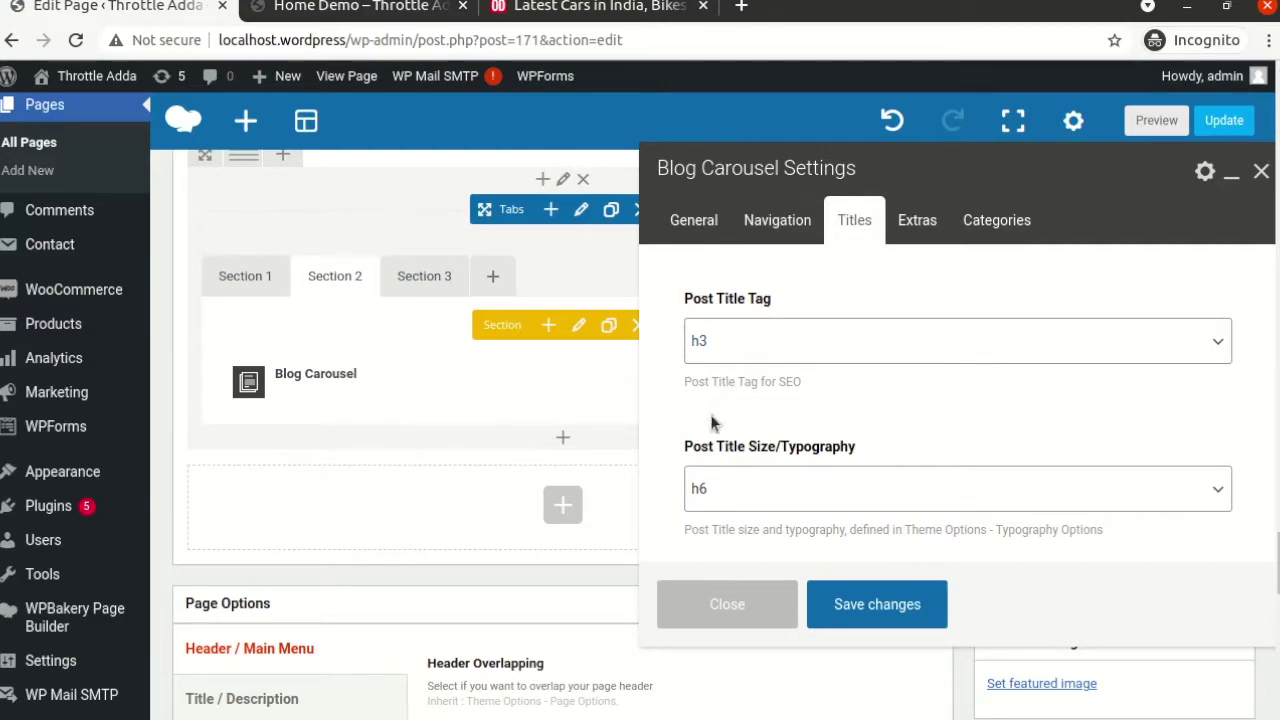
{"action": "scroll", "coordinate": [925, 405], "scroll_direction": "down", "scroll_amount": 2}
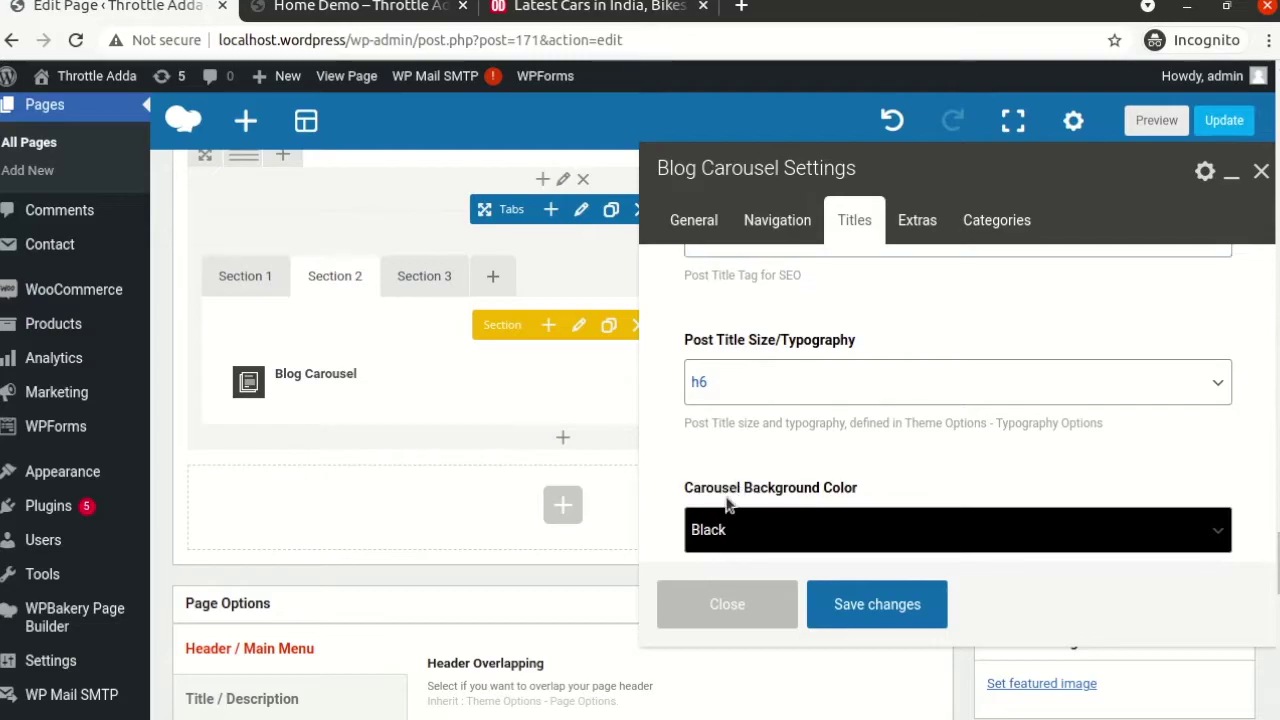
{"action": "scroll", "coordinate": [747, 500], "scroll_direction": "down", "scroll_amount": 4}
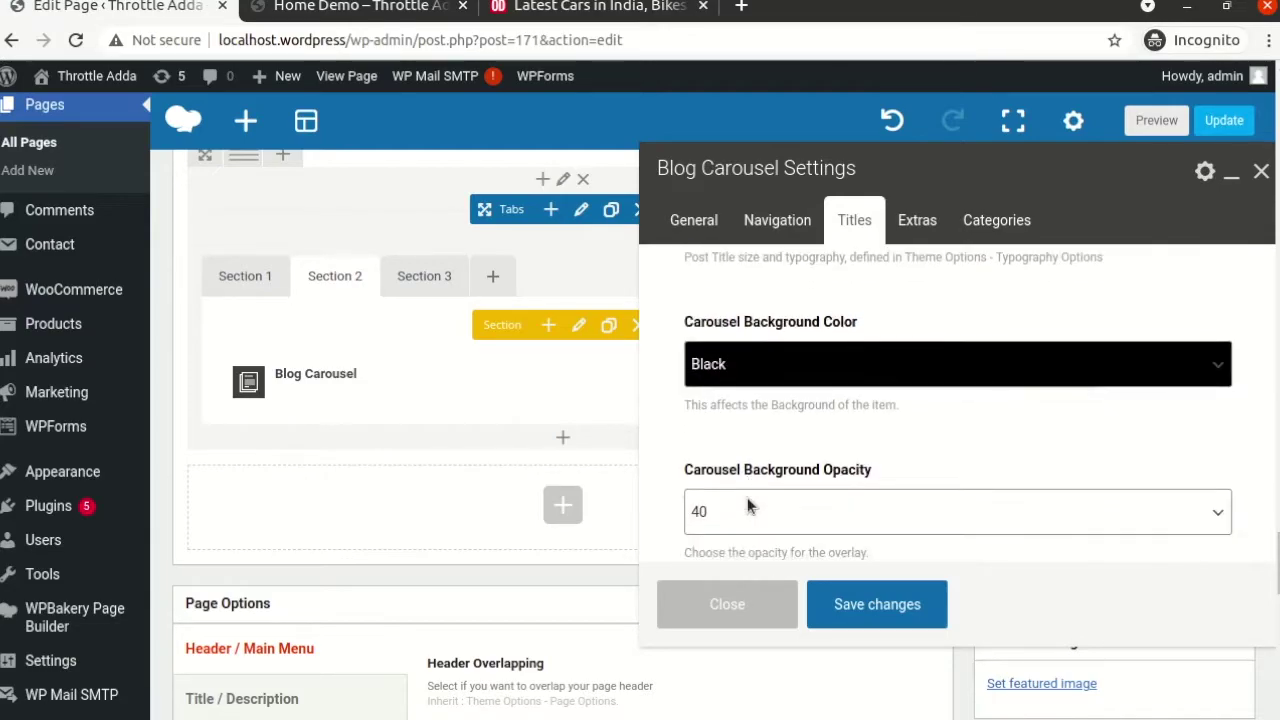
{"action": "scroll", "coordinate": [731, 330], "scroll_direction": "up", "scroll_amount": 1}
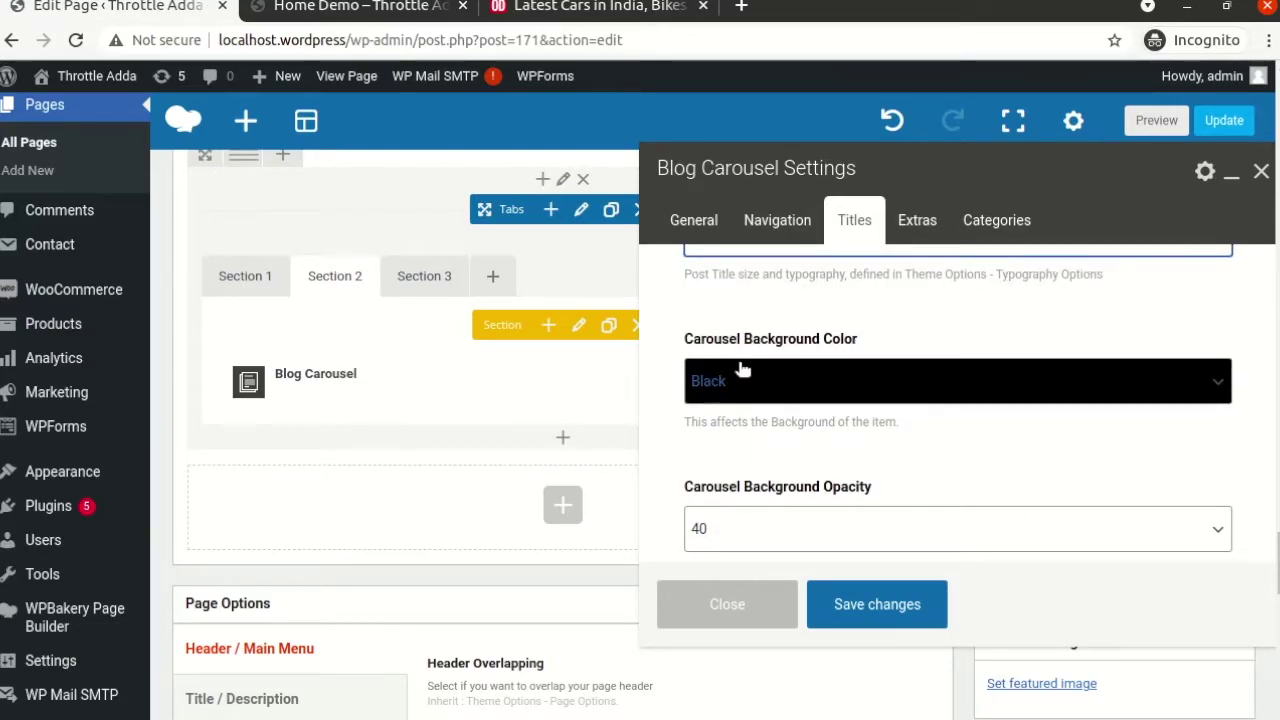
{"action": "left_click", "coordinate": [920, 225]}
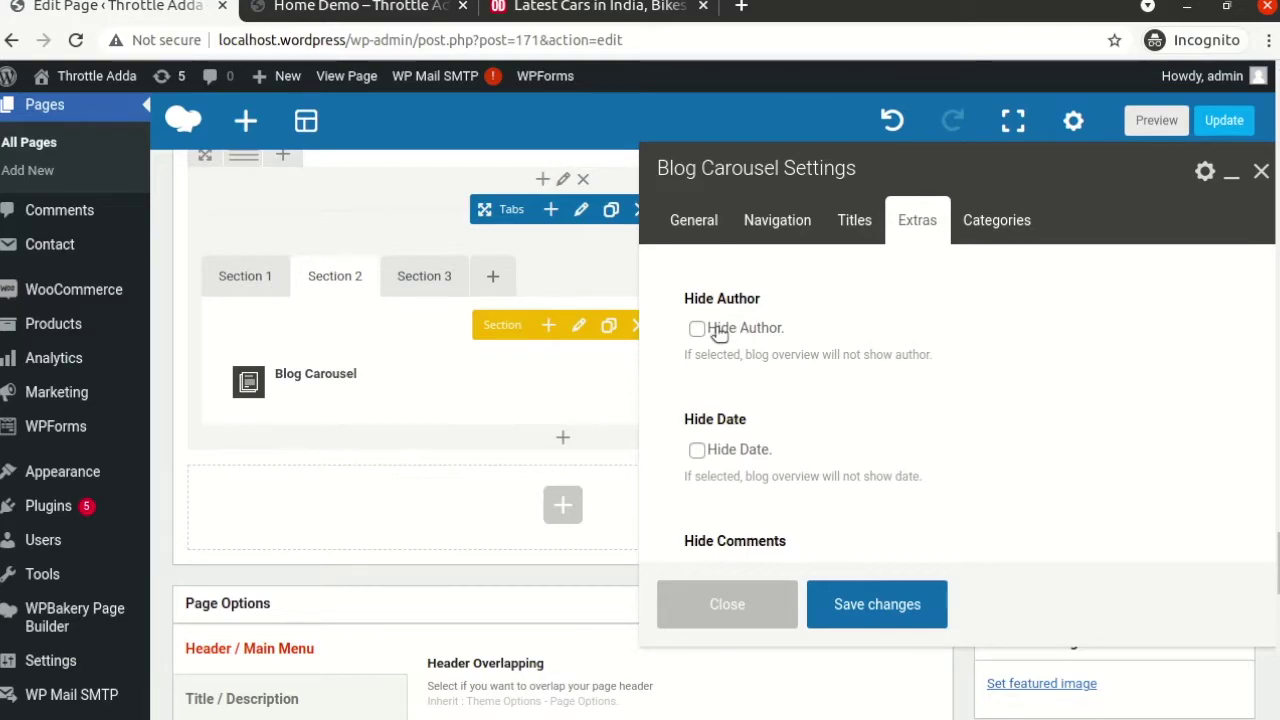
- Hide the date and other post details in the Section 2 Blog Carousel's extra options, review its categories and save the changes
{"action": "scroll", "coordinate": [718, 333], "scroll_direction": "down", "scroll_amount": 3}
{"action": "left_click", "coordinate": [698, 292]}
{"action": "scroll", "coordinate": [698, 418], "scroll_direction": "down", "scroll_amount": 3}
{"action": "left_click", "coordinate": [698, 359]}
{"action": "scroll", "coordinate": [898, 347], "scroll_direction": "down", "scroll_amount": 3}
{"action": "left_click", "coordinate": [986, 222]}
{"action": "scroll", "coordinate": [903, 374], "scroll_direction": "down", "scroll_amount": 3}
{"action": "left_click", "coordinate": [875, 604]}
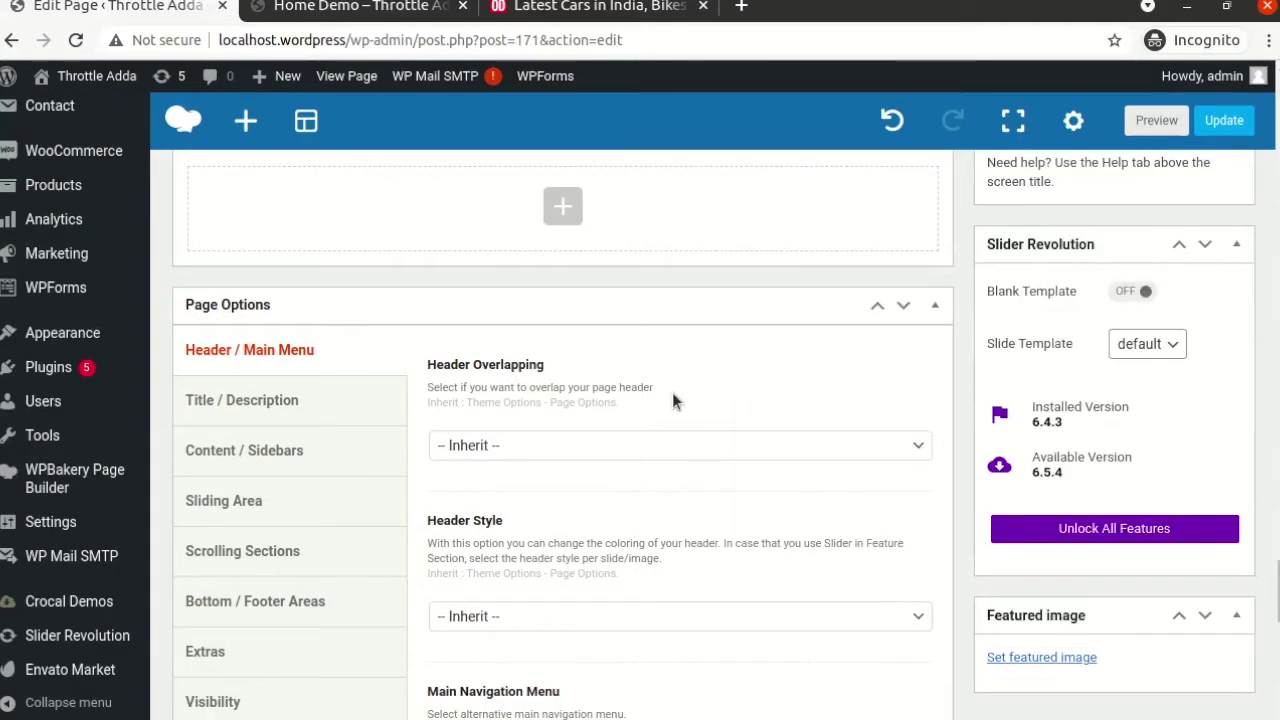
- Check the contents of the three tab sections in the page builder and update the Home Demo page
{"action": "scroll", "coordinate": [672, 392], "scroll_direction": "up", "scroll_amount": 4}
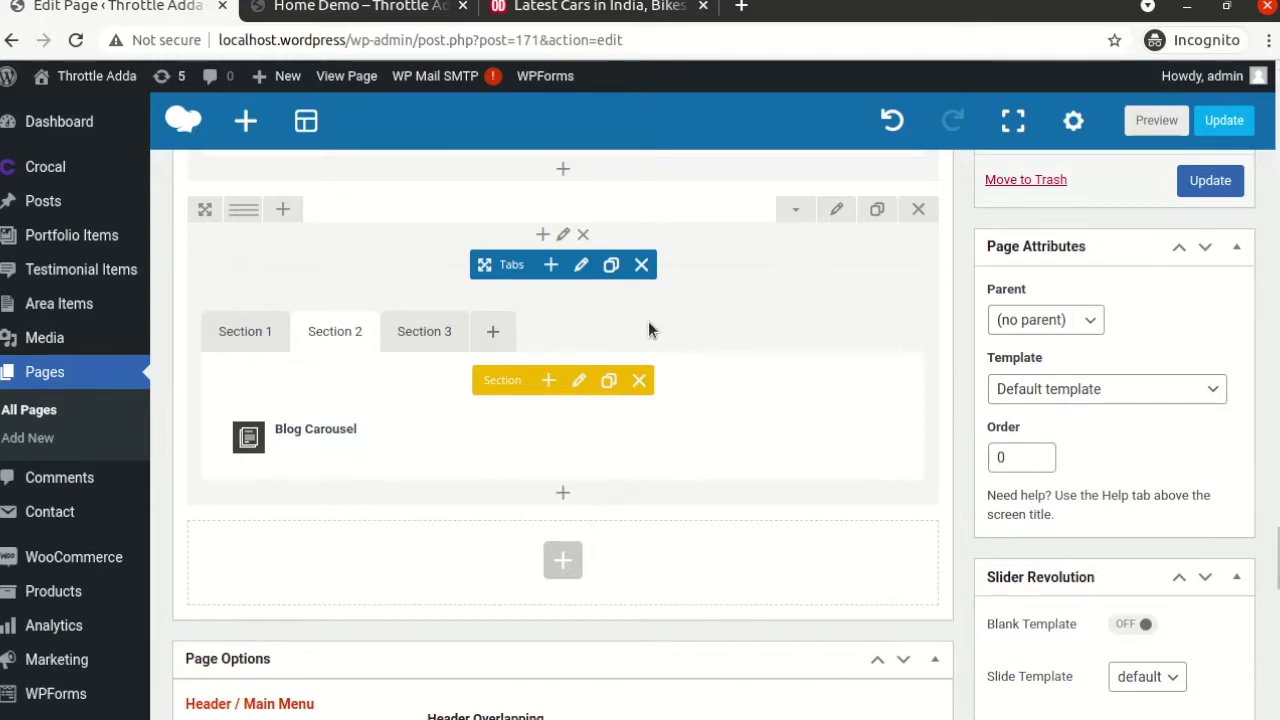
{"action": "left_click", "coordinate": [232, 334]}
{"action": "left_click", "coordinate": [330, 340]}
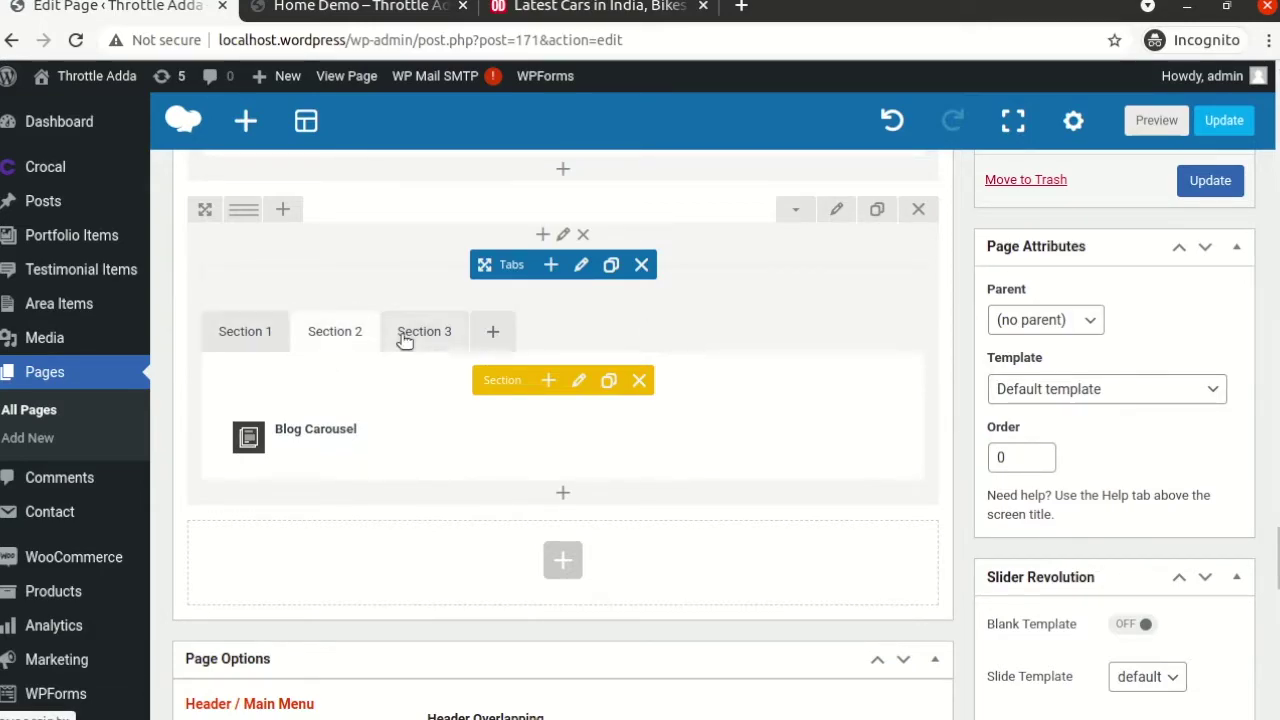
{"action": "left_click", "coordinate": [401, 334]}
{"action": "left_click", "coordinate": [331, 337]}
{"action": "left_click", "coordinate": [258, 335]}
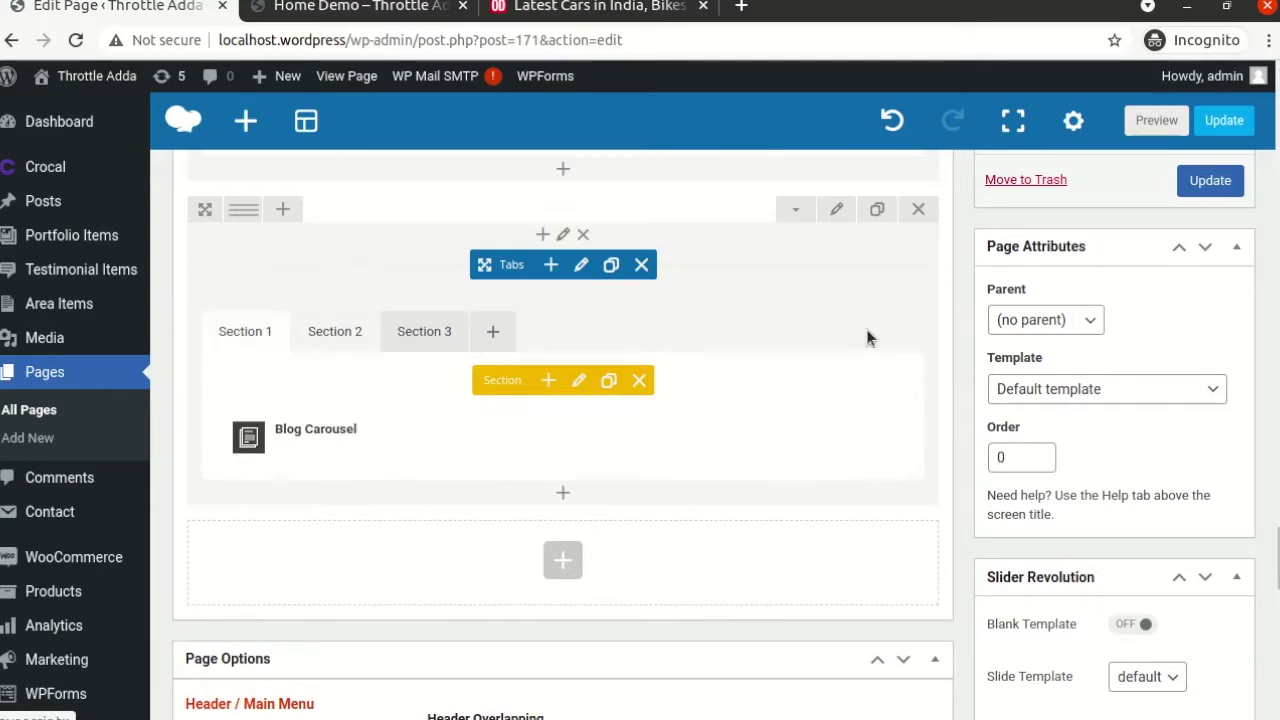
{"action": "left_click", "coordinate": [1222, 181]}
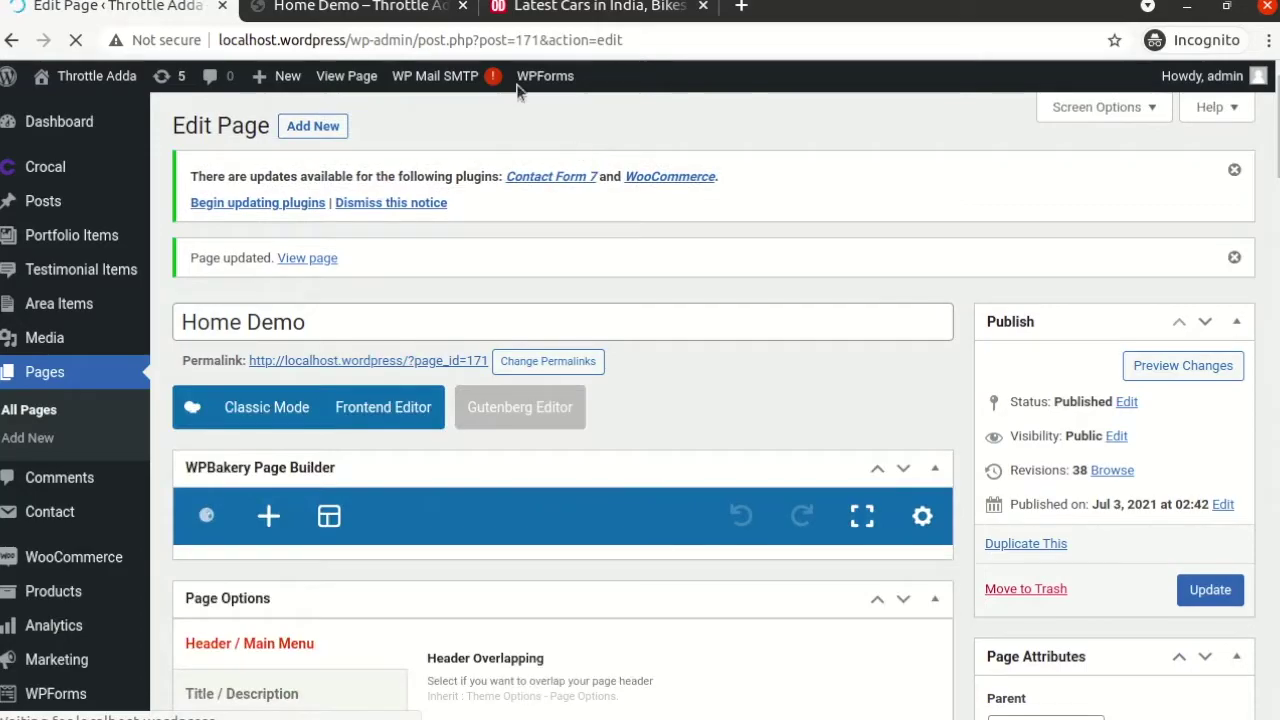
- View the Section 2 and Section 3 tabs on the Home Demo page and inspect the Section 2 carousel's layout and pagination
{"action": "left_click", "coordinate": [362, 7]}
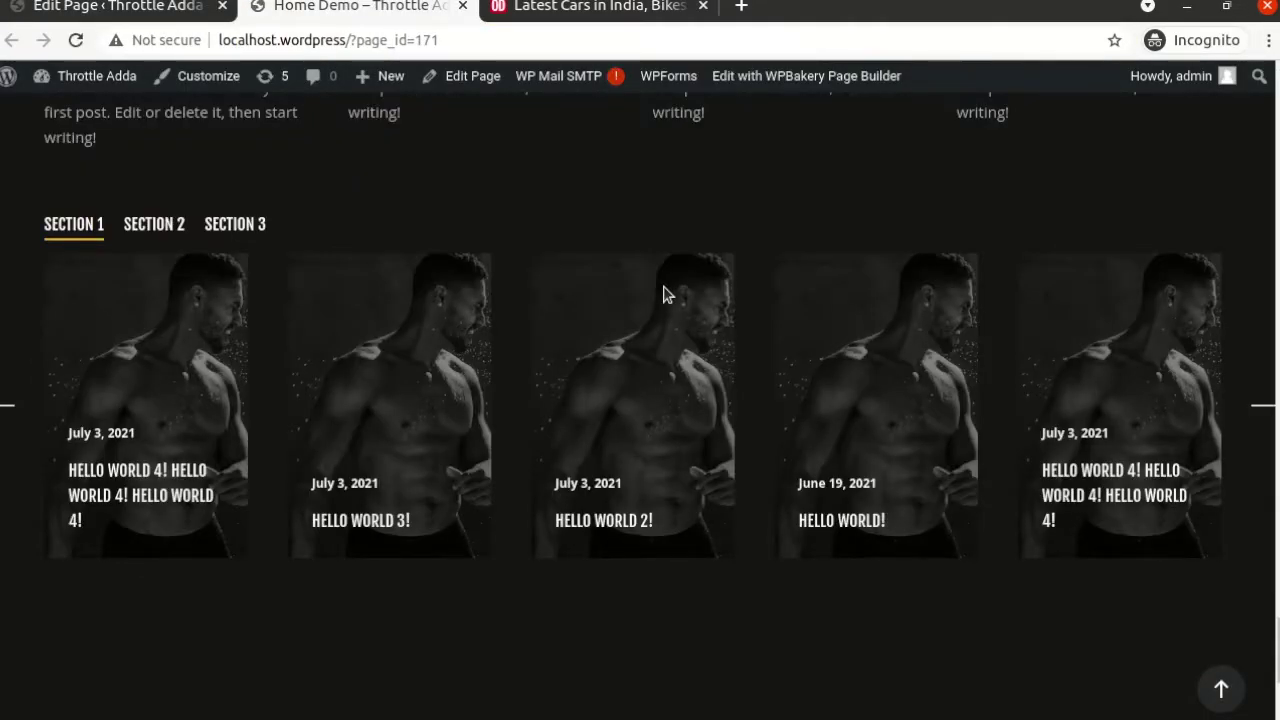
{"action": "scroll", "coordinate": [663, 291], "scroll_direction": "up", "scroll_amount": 3}
{"action": "scroll", "coordinate": [80, 371], "scroll_direction": "down", "scroll_amount": 2}
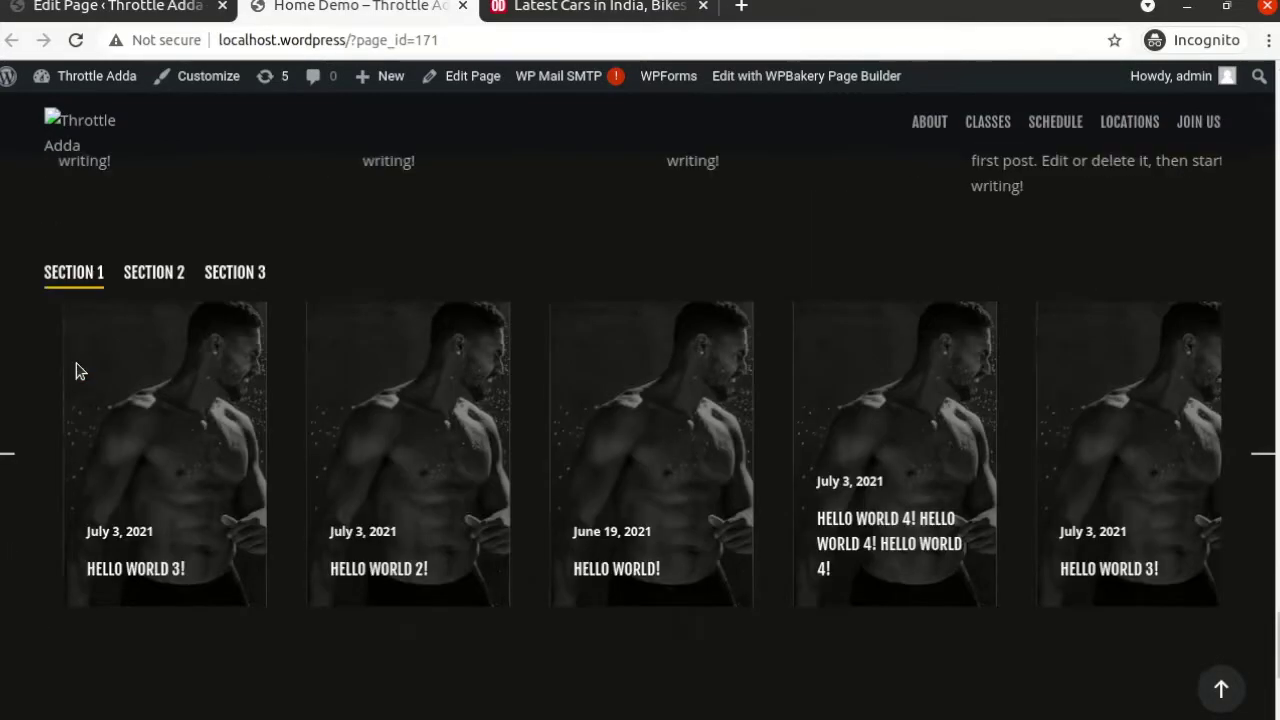
{"action": "left_click", "coordinate": [147, 266]}
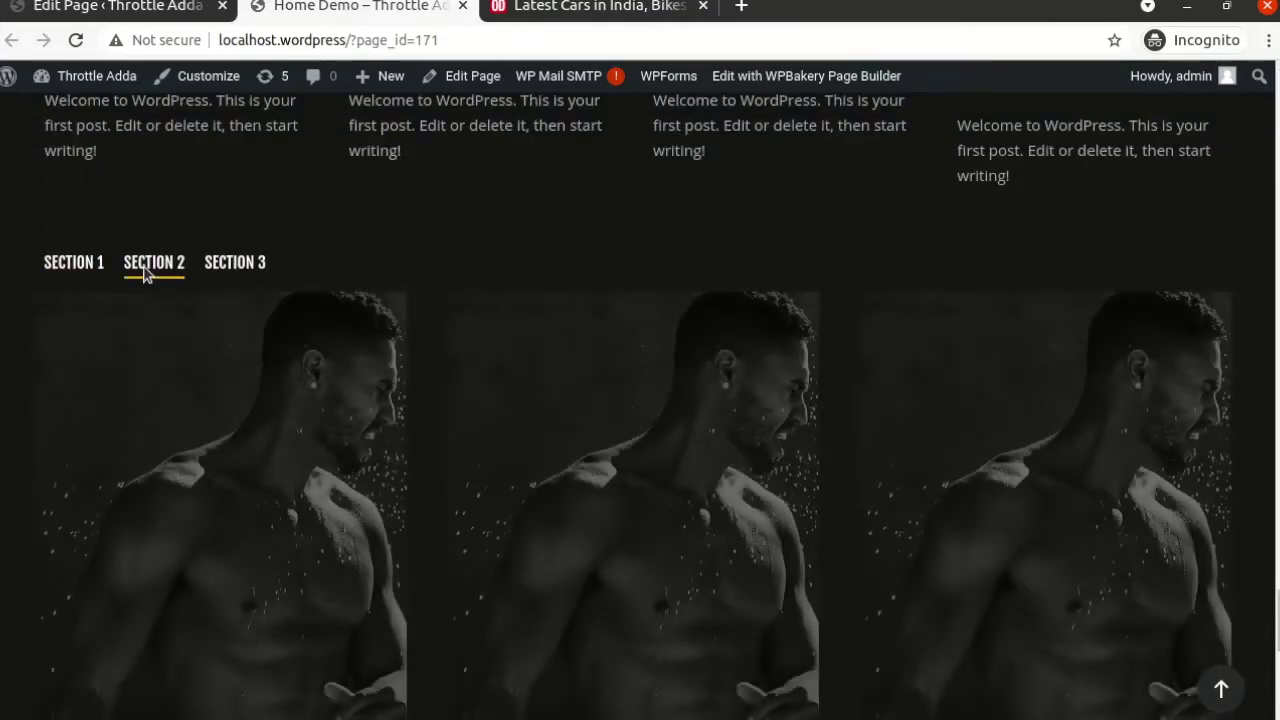
{"action": "left_click", "coordinate": [230, 266]}
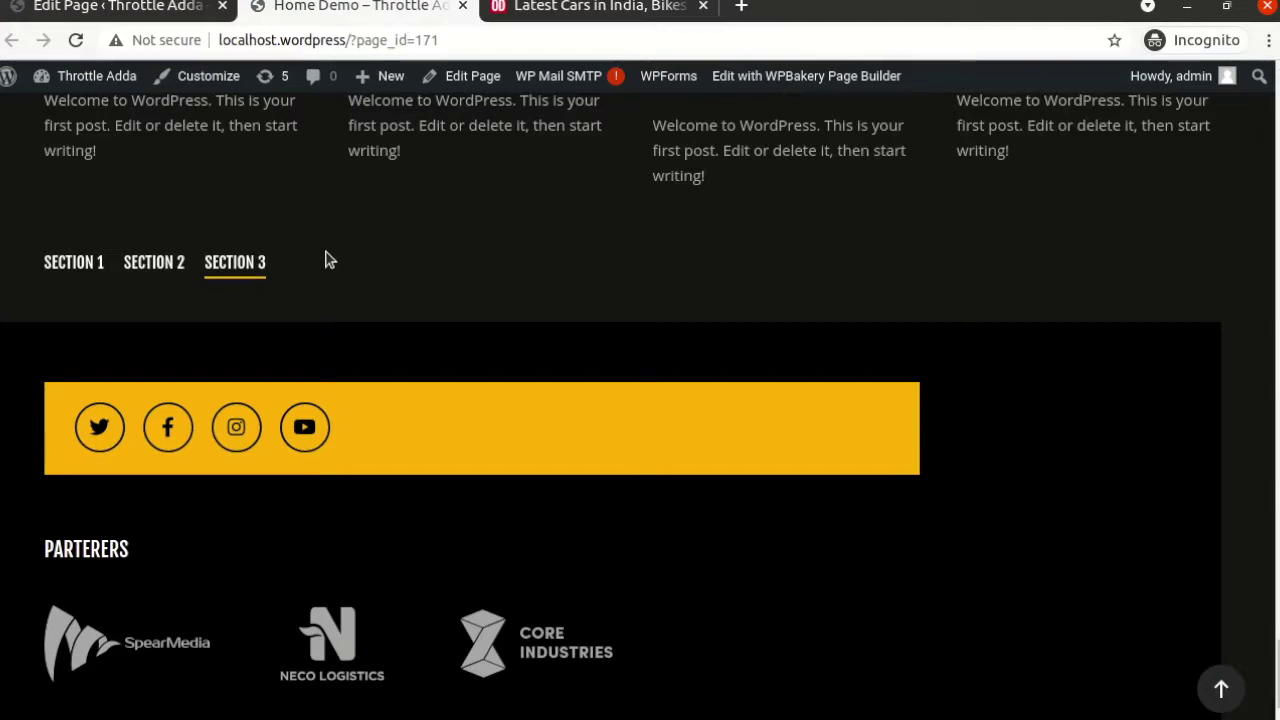
{"action": "left_click", "coordinate": [150, 268]}
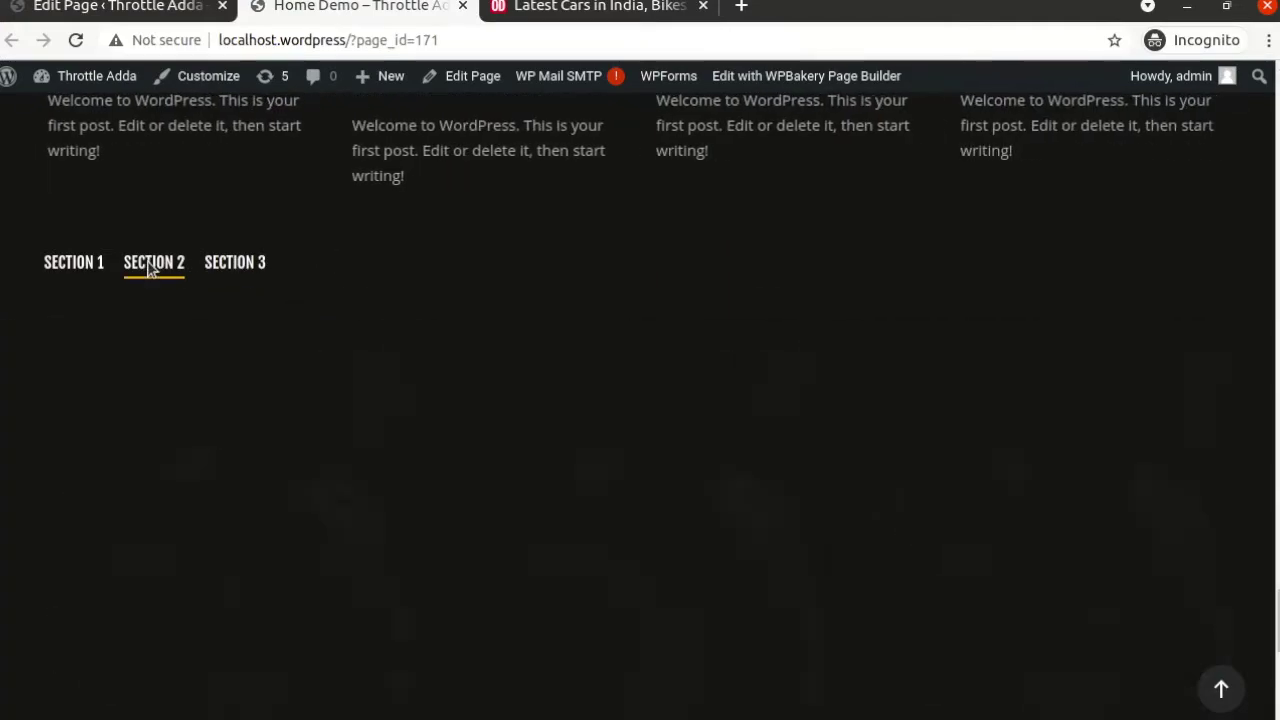
{"action": "scroll", "coordinate": [286, 477], "scroll_direction": "down", "scroll_amount": 3}
{"action": "scroll", "coordinate": [531, 240], "scroll_direction": "up", "scroll_amount": 1}
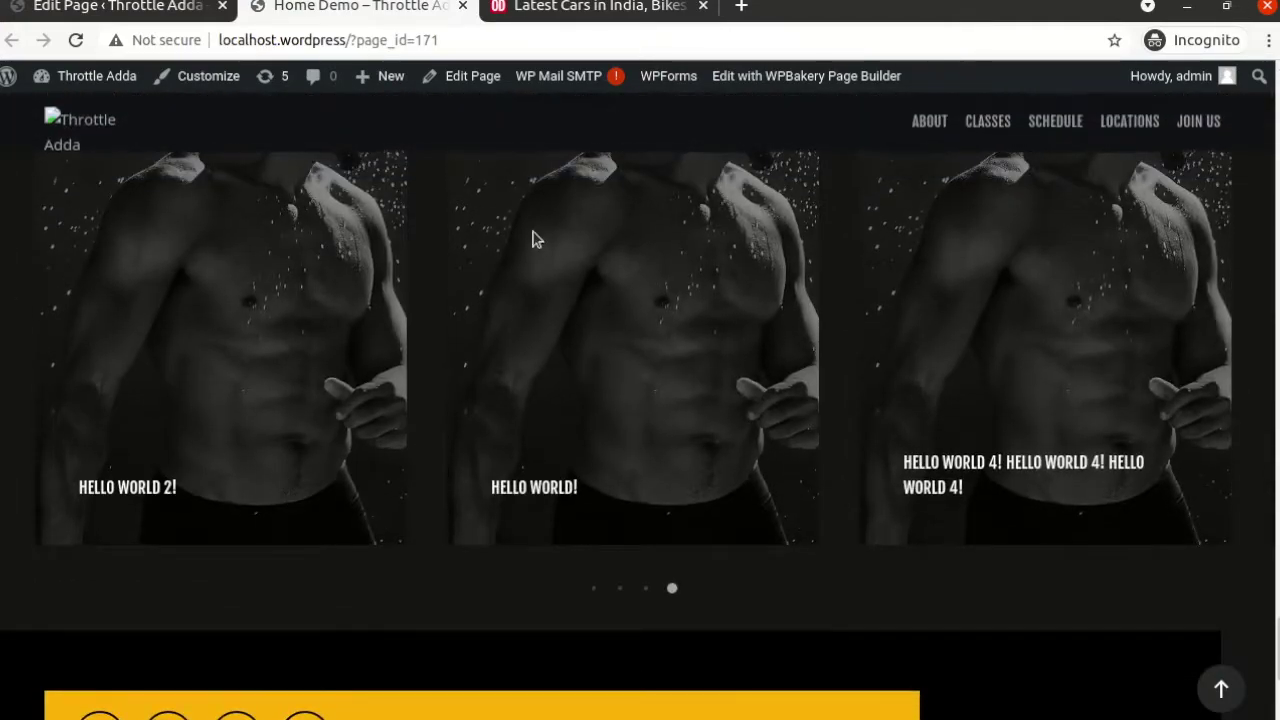
{"action": "scroll", "coordinate": [577, 426], "scroll_direction": "up", "scroll_amount": 3}
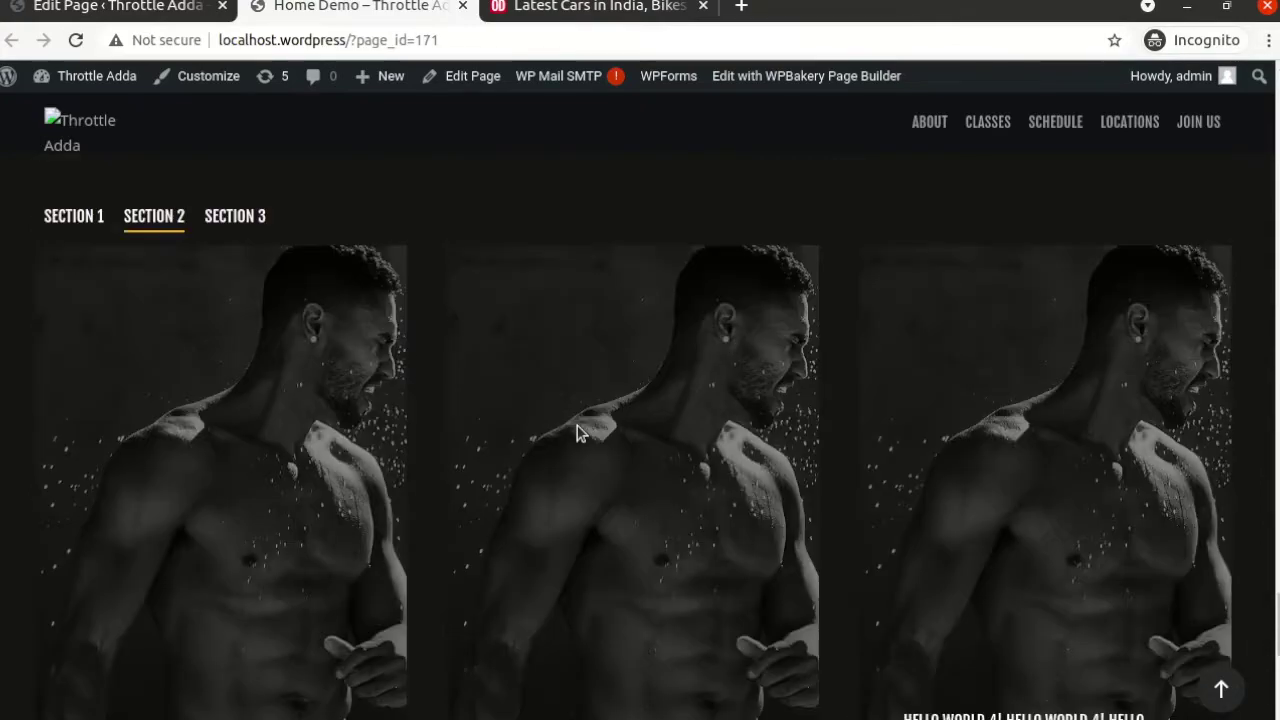
- Show the Section 1 tab and test its carousel navigation two slides forward and several slides back
{"action": "left_click", "coordinate": [96, 216]}
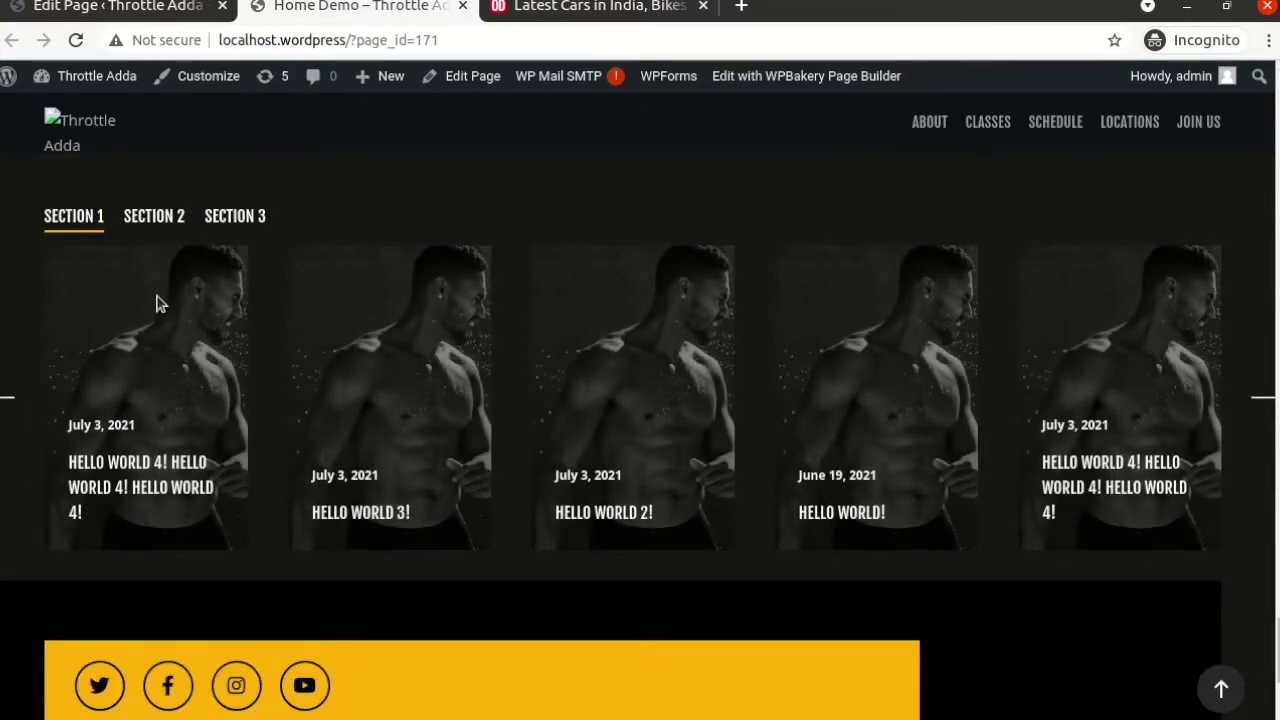
{"action": "left_click", "coordinate": [1261, 405]}
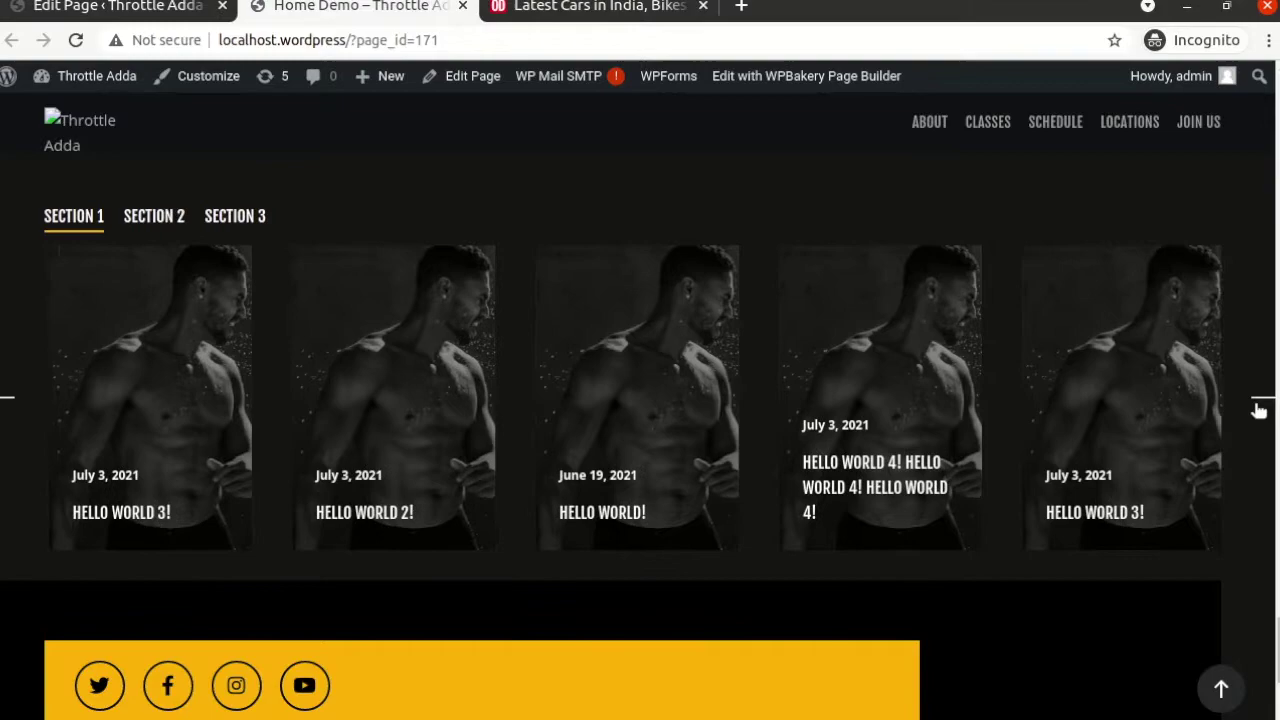
{"action": "left_click", "coordinate": [1261, 405]}
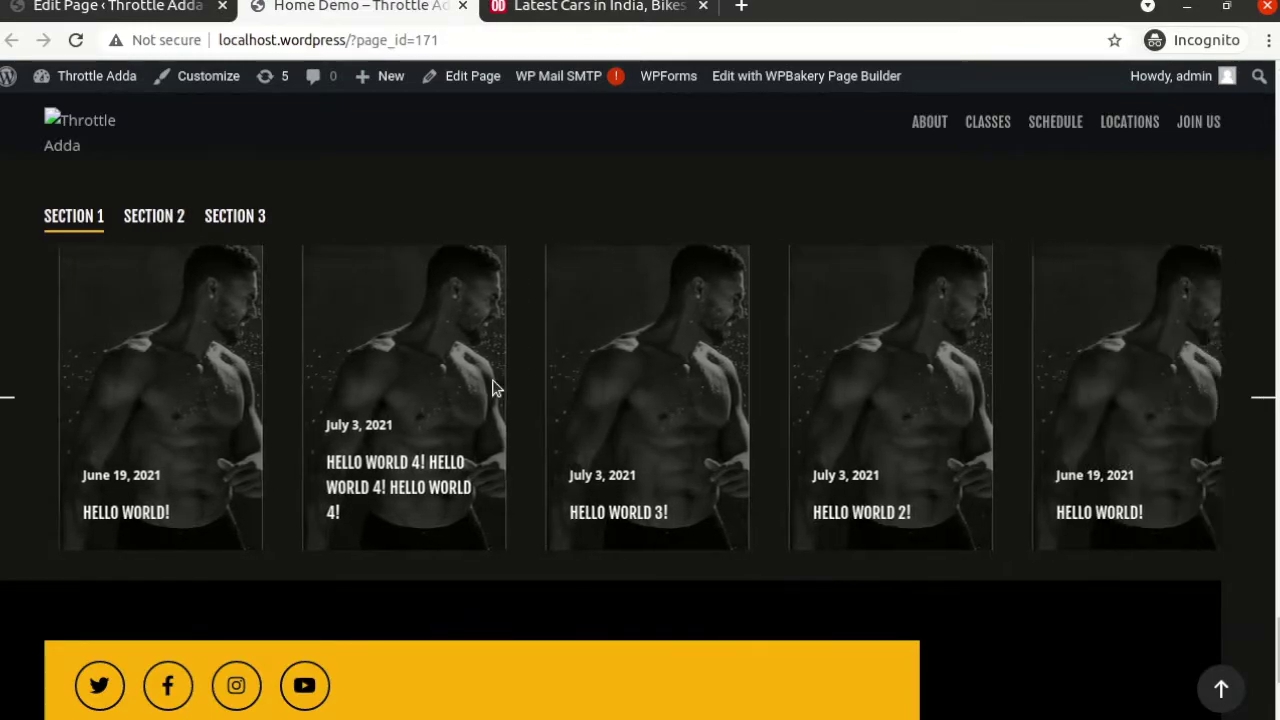
{"action": "left_click", "coordinate": [6, 401]}
{"action": "left_click", "coordinate": [7, 400]}
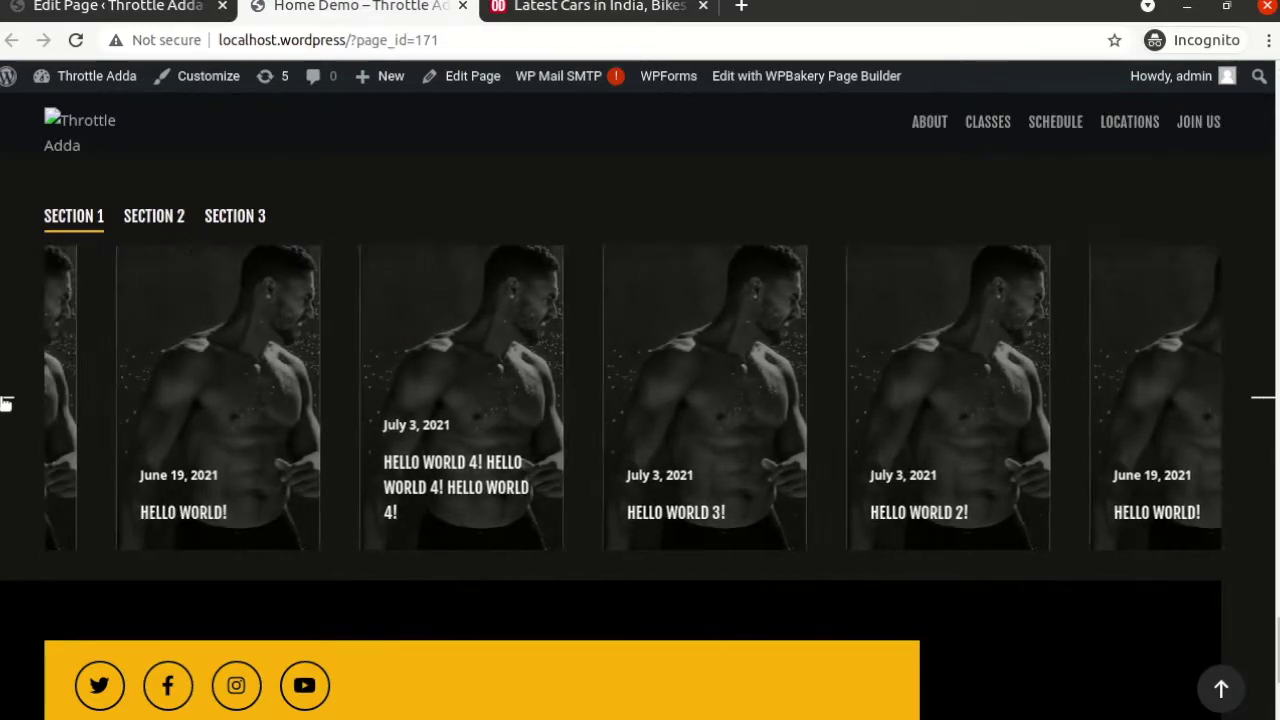
{"action": "left_click", "coordinate": [8, 401]}
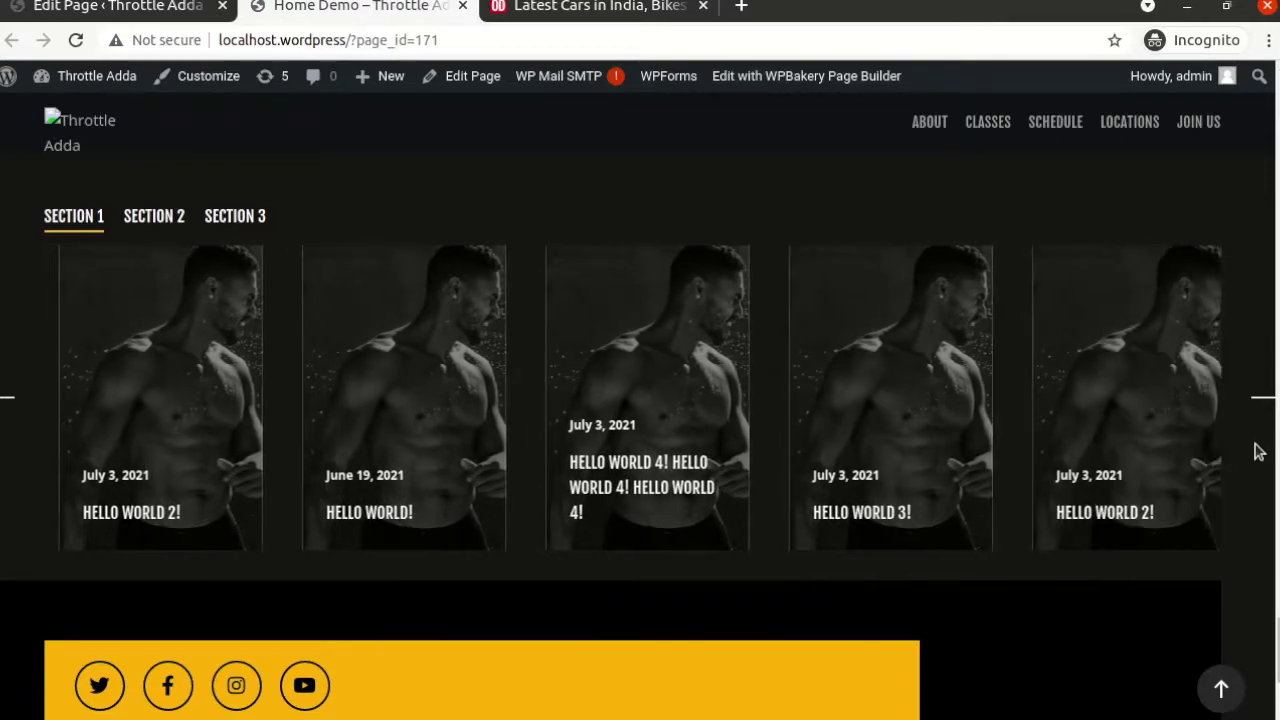
- Set the page zoom to 90% and step the Section 1 carousel forward several slides
{"action": "key", "text": "ctrl+minus"}
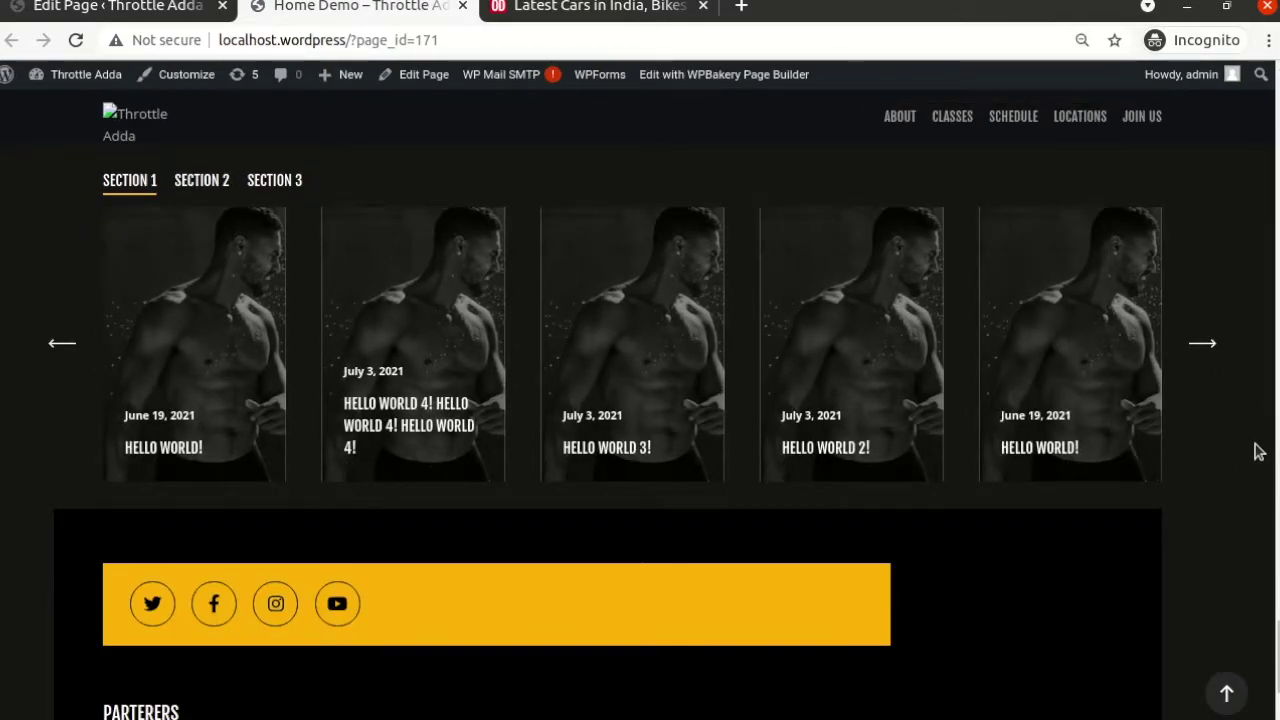
{"action": "key", "text": "ctrl+plus"}
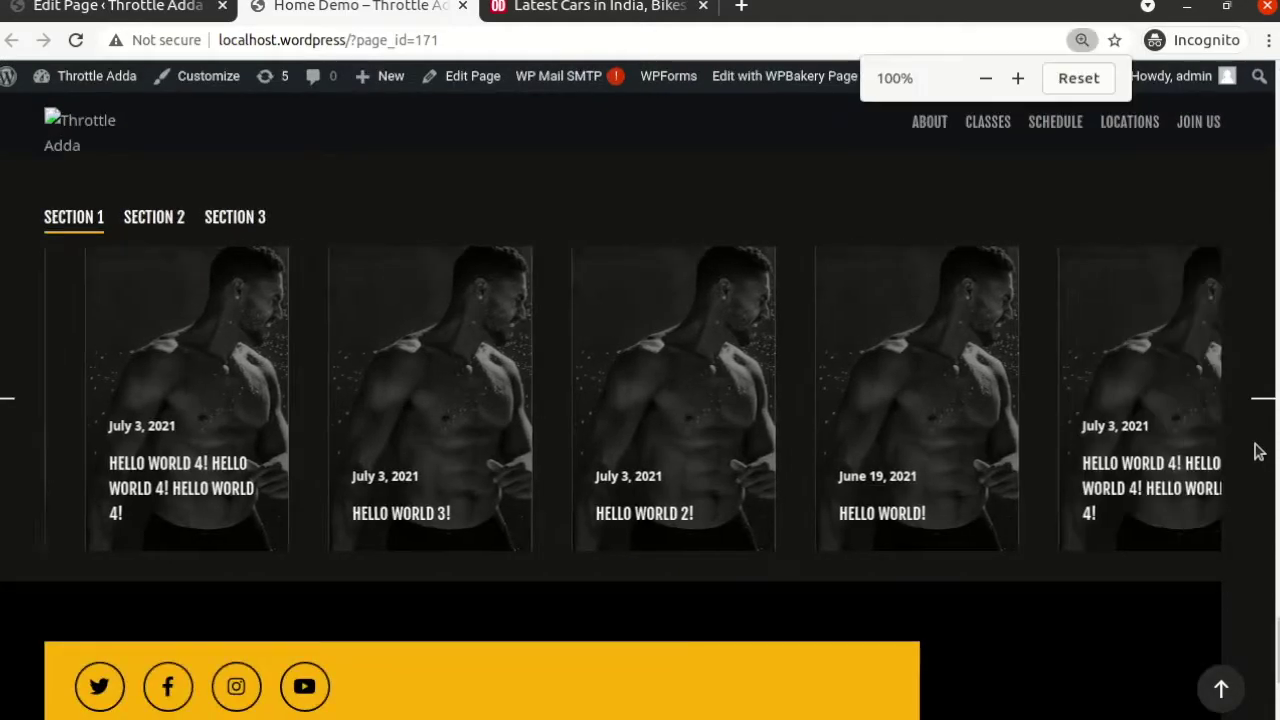
{"action": "key", "text": "ctrl+minus"}
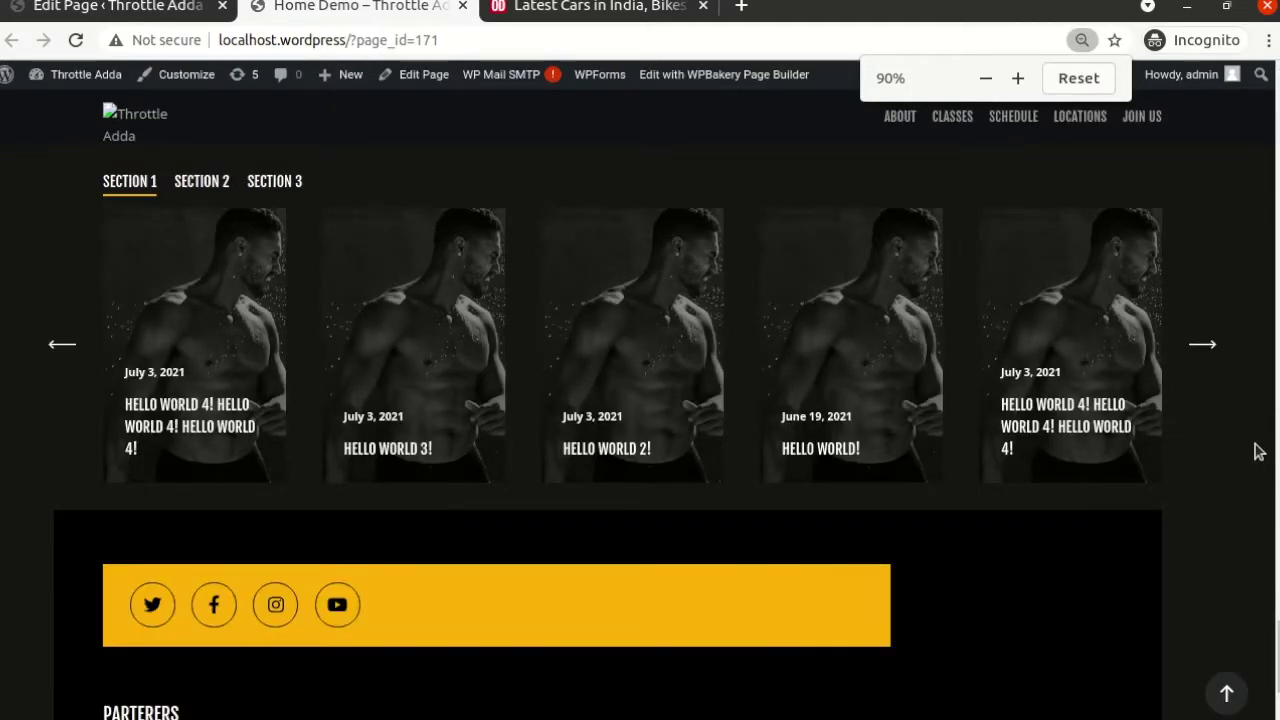
{"action": "scroll", "coordinate": [1258, 451], "scroll_direction": "up", "scroll_amount": 12}
{"action": "scroll", "coordinate": [1265, 480], "scroll_direction": "down", "scroll_amount": 8}
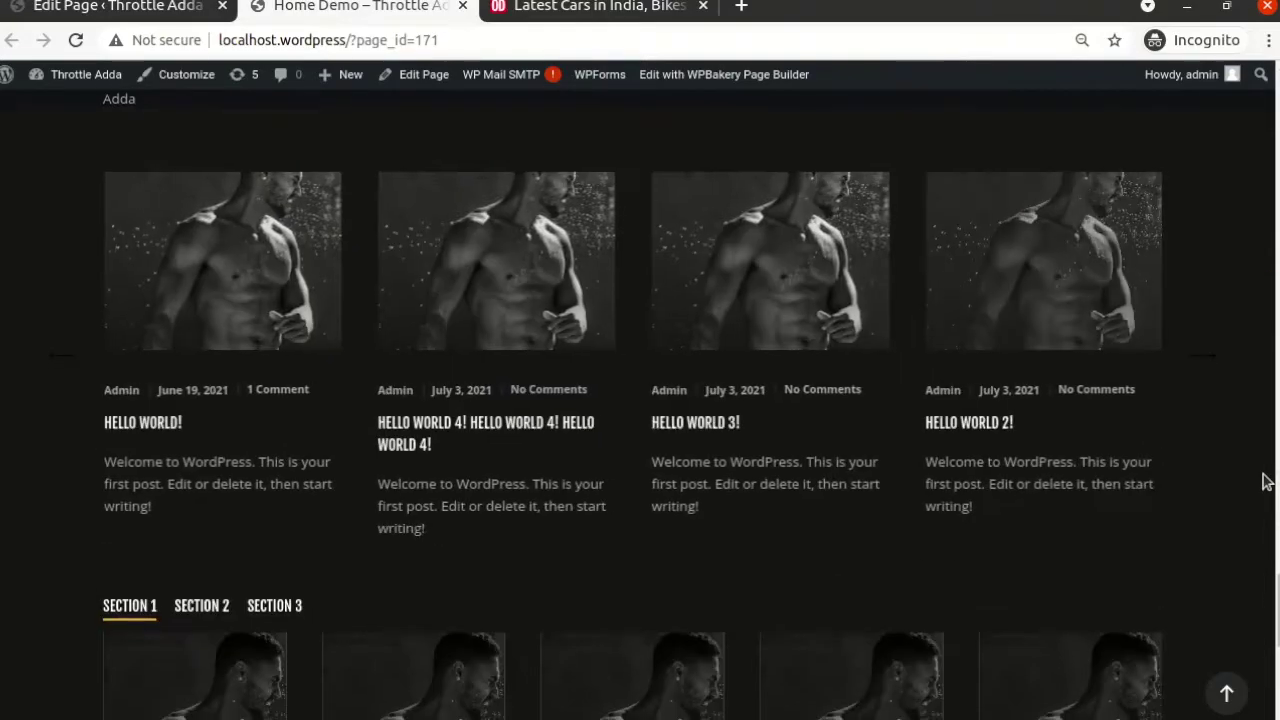
{"action": "scroll", "coordinate": [1265, 480], "scroll_direction": "down", "scroll_amount": 5}
{"action": "scroll", "coordinate": [1265, 478], "scroll_direction": "up", "scroll_amount": 2}
{"action": "left_click", "coordinate": [1208, 402]}
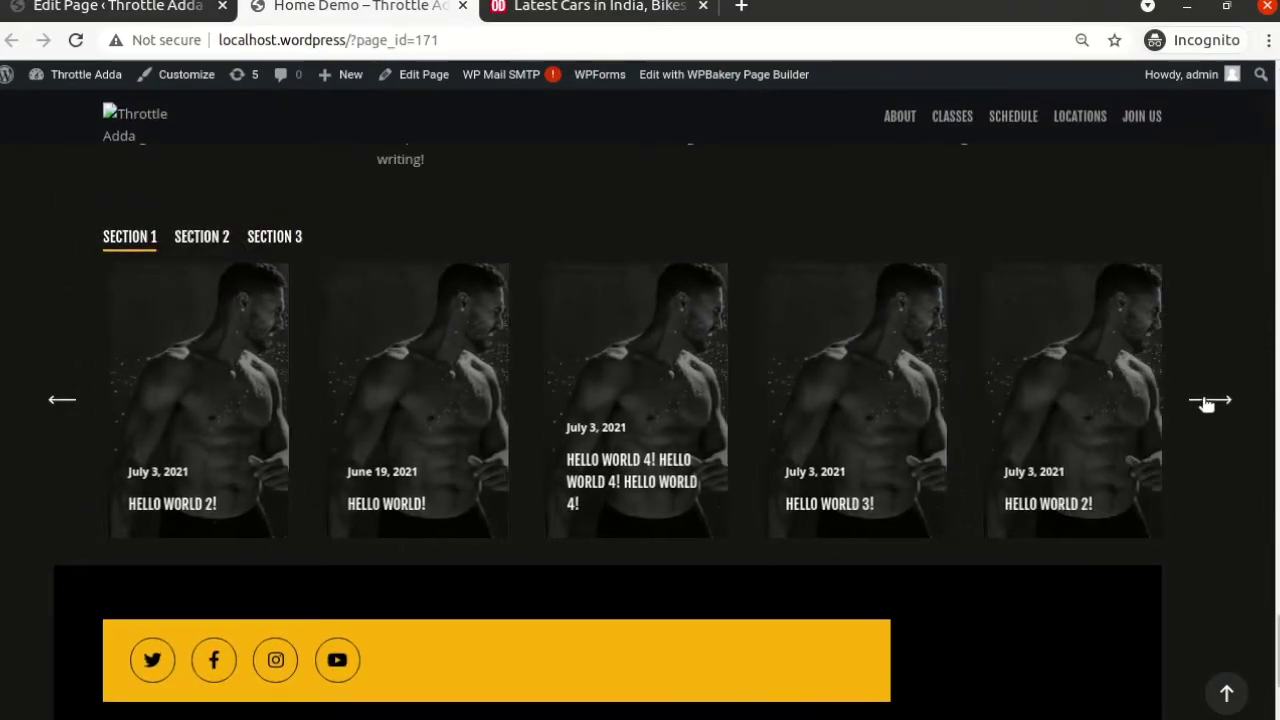
{"action": "left_click", "coordinate": [1208, 402]}
{"action": "left_click", "coordinate": [1208, 402]}
{"action": "left_click", "coordinate": [1208, 402]}
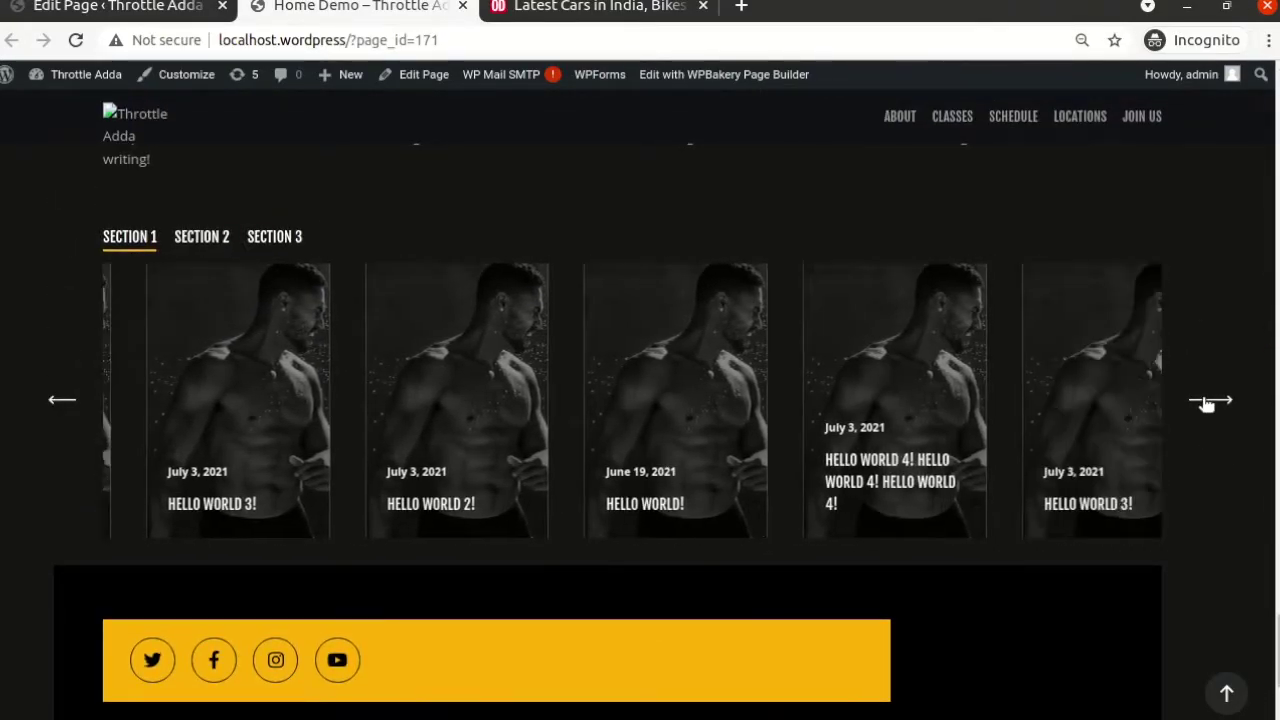
- Compare the Home Demo page's tabbed carousel with the Car Reviews section on the Overdrive site
{"action": "key", "text": "ctrl+Tab"}
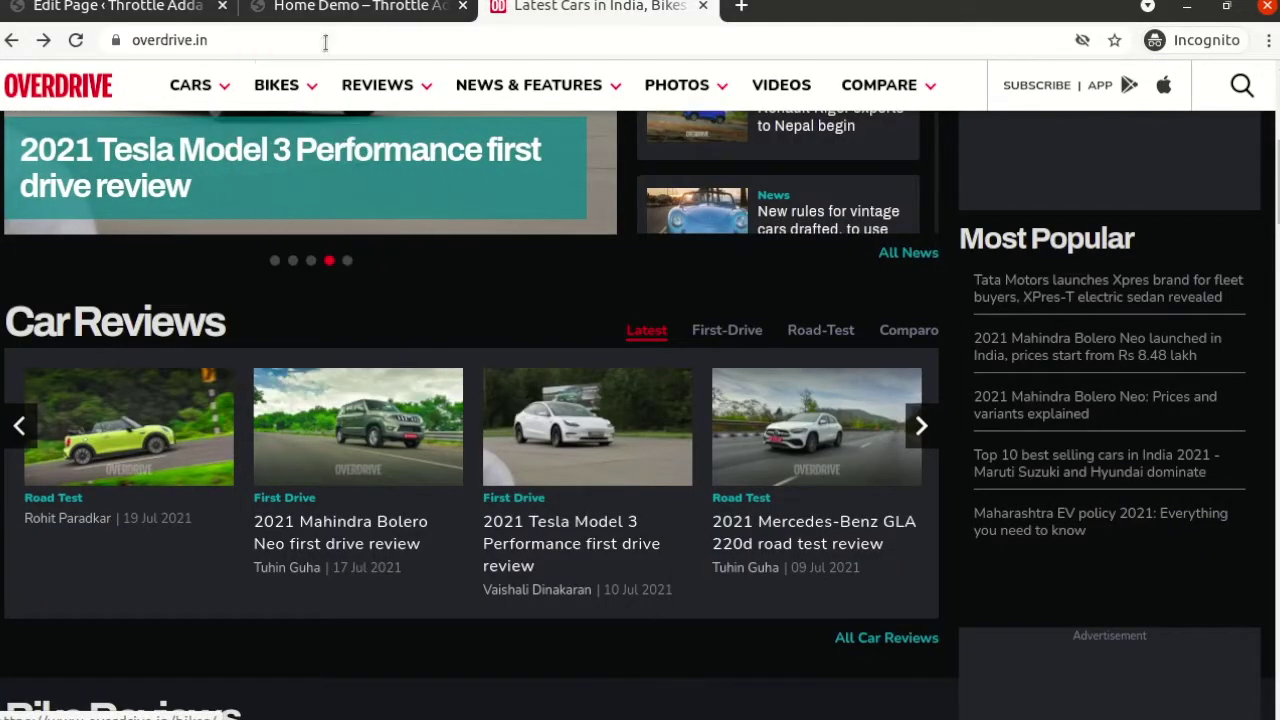
{"action": "left_click", "coordinate": [340, 10]}
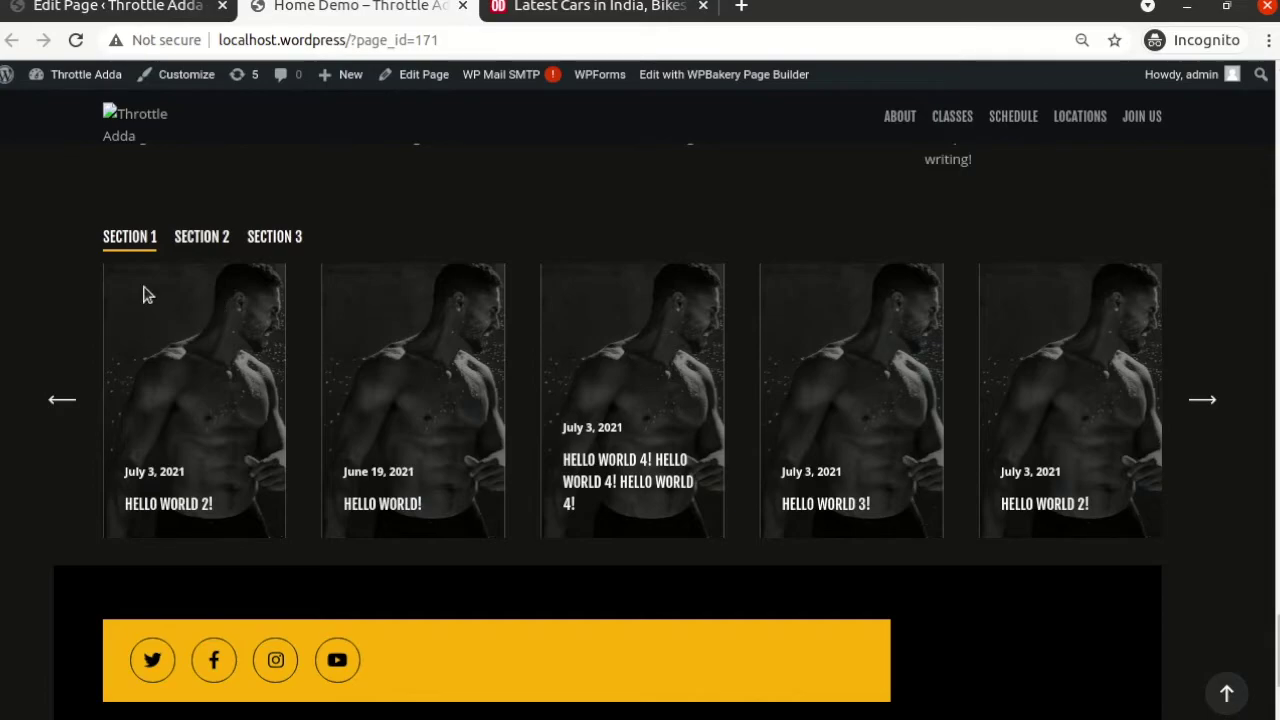
{"action": "left_click", "coordinate": [526, 12]}
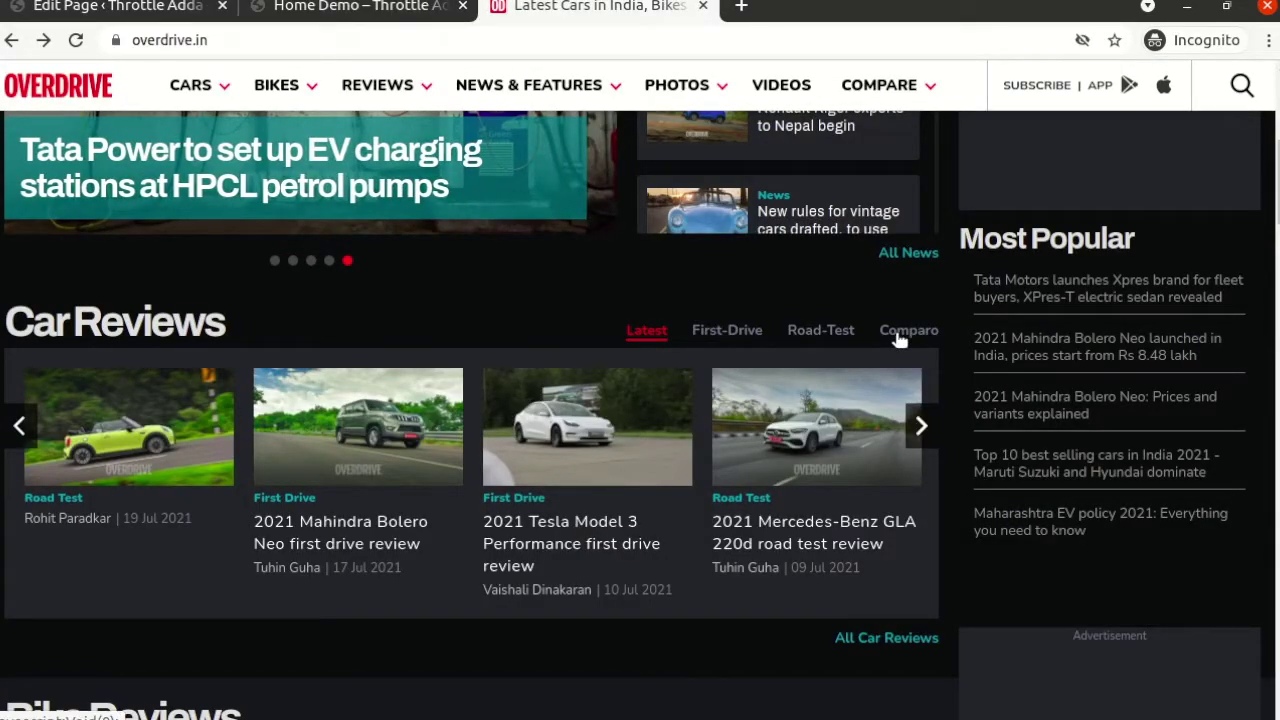
- Return to the Home Demo page editor and open the settings of the Tabs element containing the three sections
{"action": "left_click", "coordinate": [140, 10]}
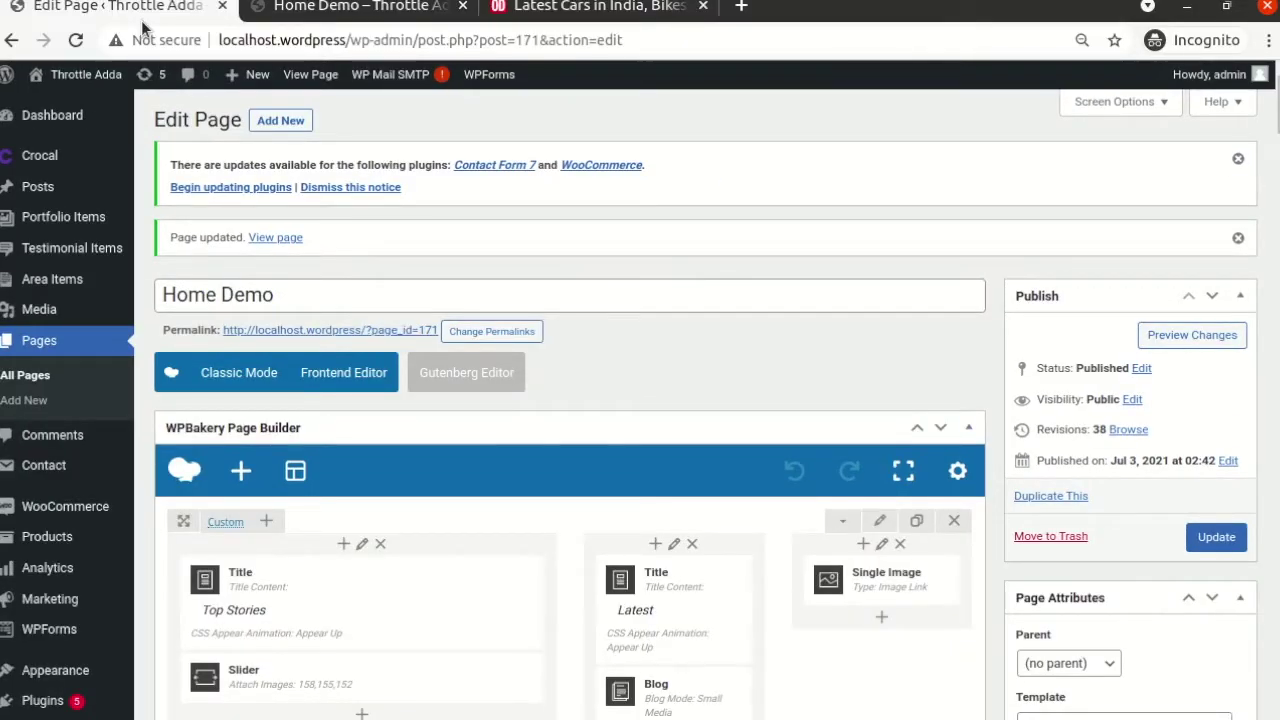
{"action": "scroll", "coordinate": [259, 333], "scroll_direction": "down", "scroll_amount": 20}
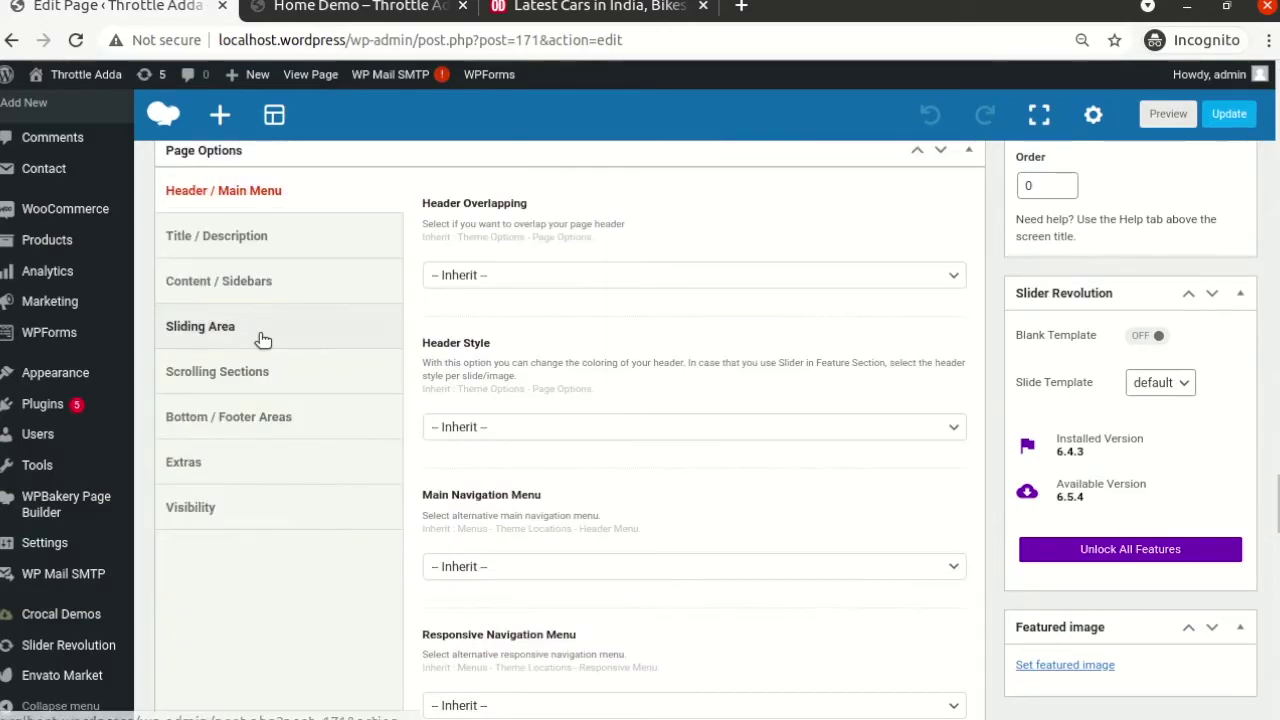
{"action": "scroll", "coordinate": [259, 340], "scroll_direction": "up", "scroll_amount": 5}
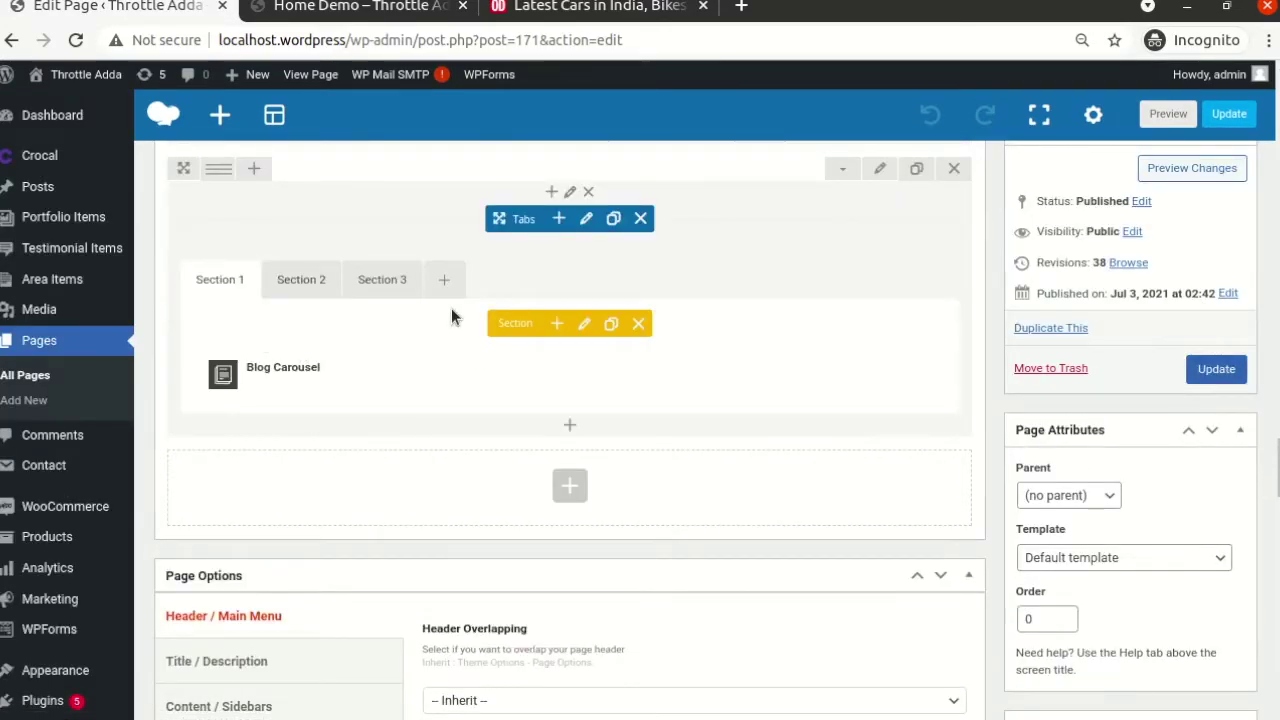
{"action": "left_click", "coordinate": [585, 220]}
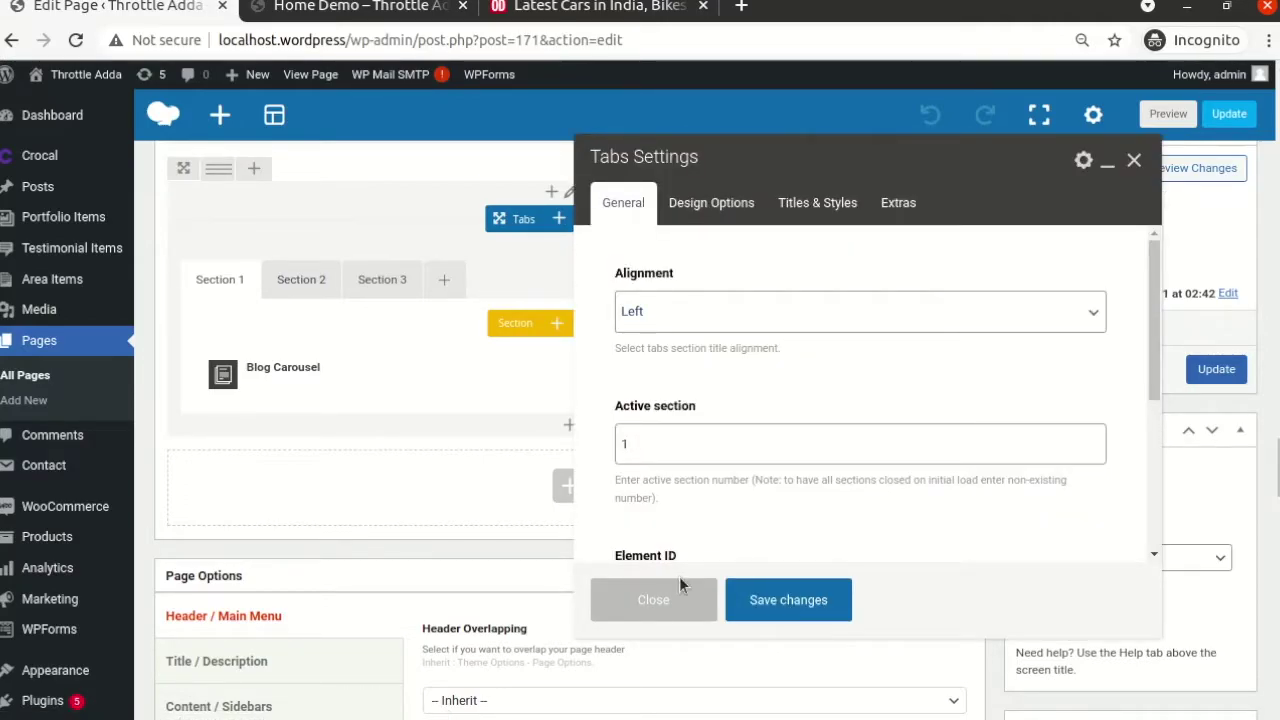
{"action": "left_click", "coordinate": [655, 600]}
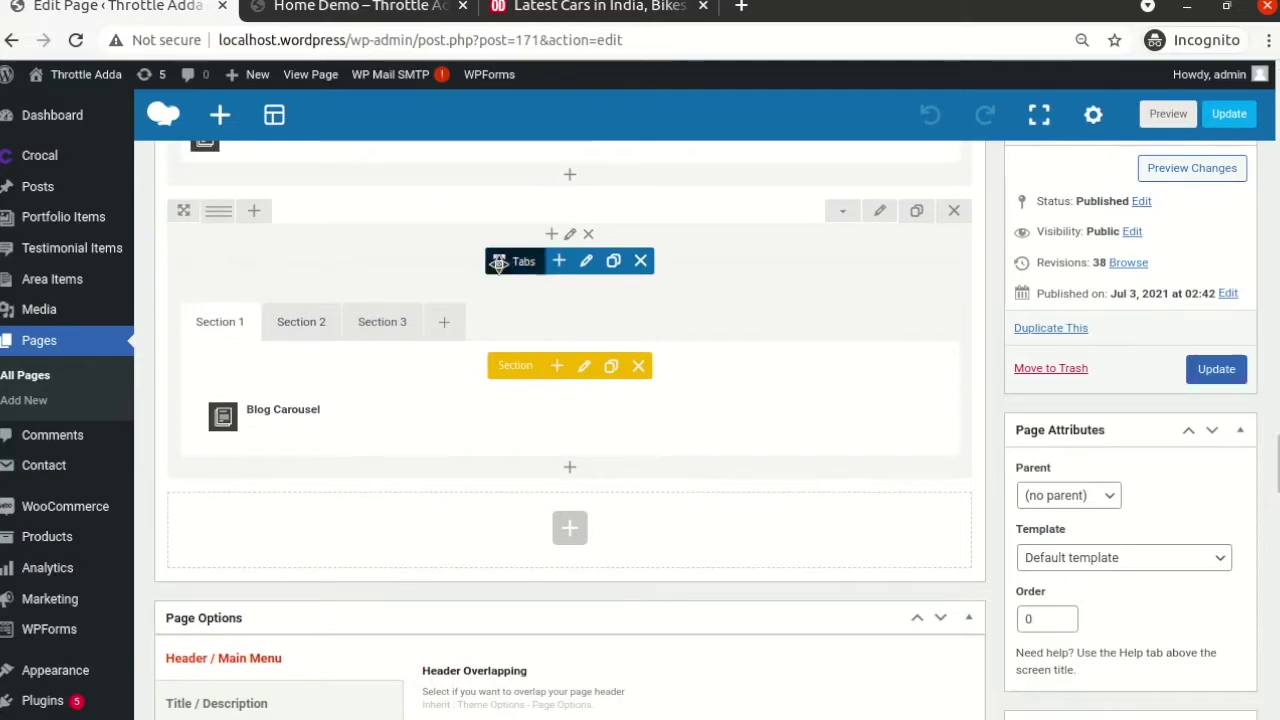
{"action": "left_click", "coordinate": [588, 262]}
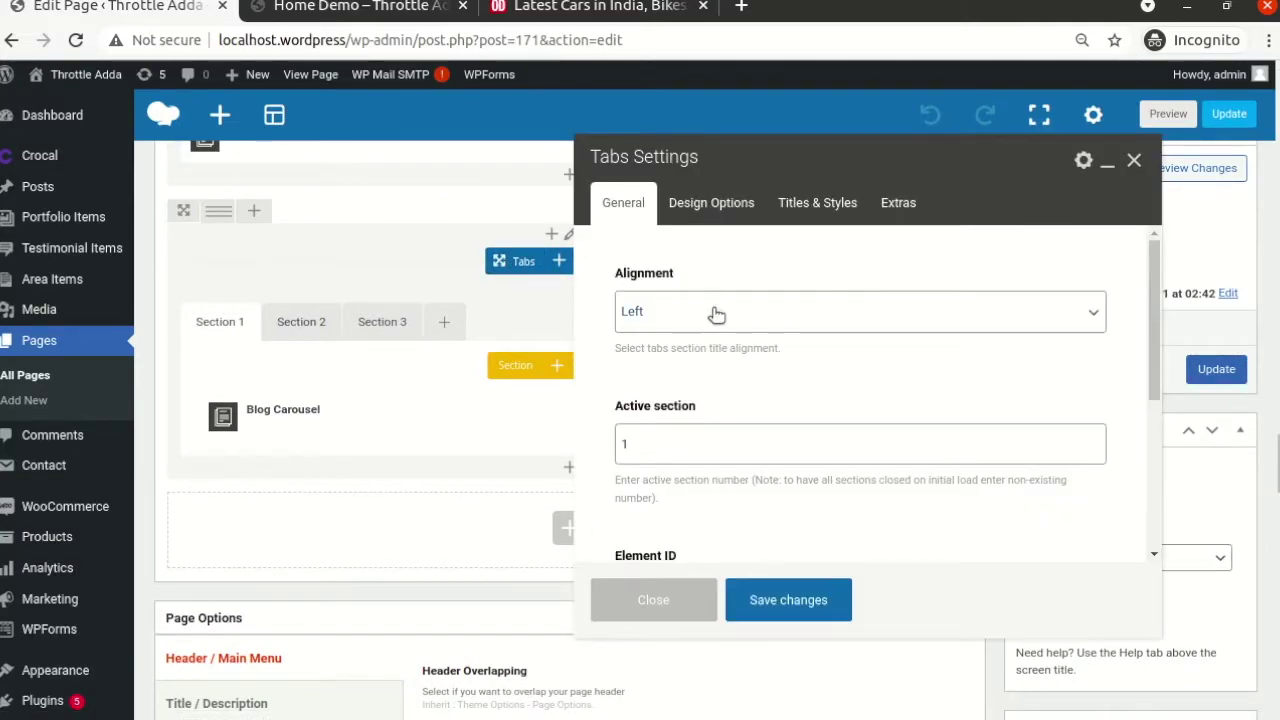
- Examine the Tabs element's alignment, active section, element ID and class settings, and its Design Options
{"action": "left_click", "coordinate": [667, 361]}
{"action": "scroll", "coordinate": [766, 382], "scroll_direction": "down", "scroll_amount": 3}
{"action": "scroll", "coordinate": [766, 382], "scroll_direction": "up", "scroll_amount": 1}
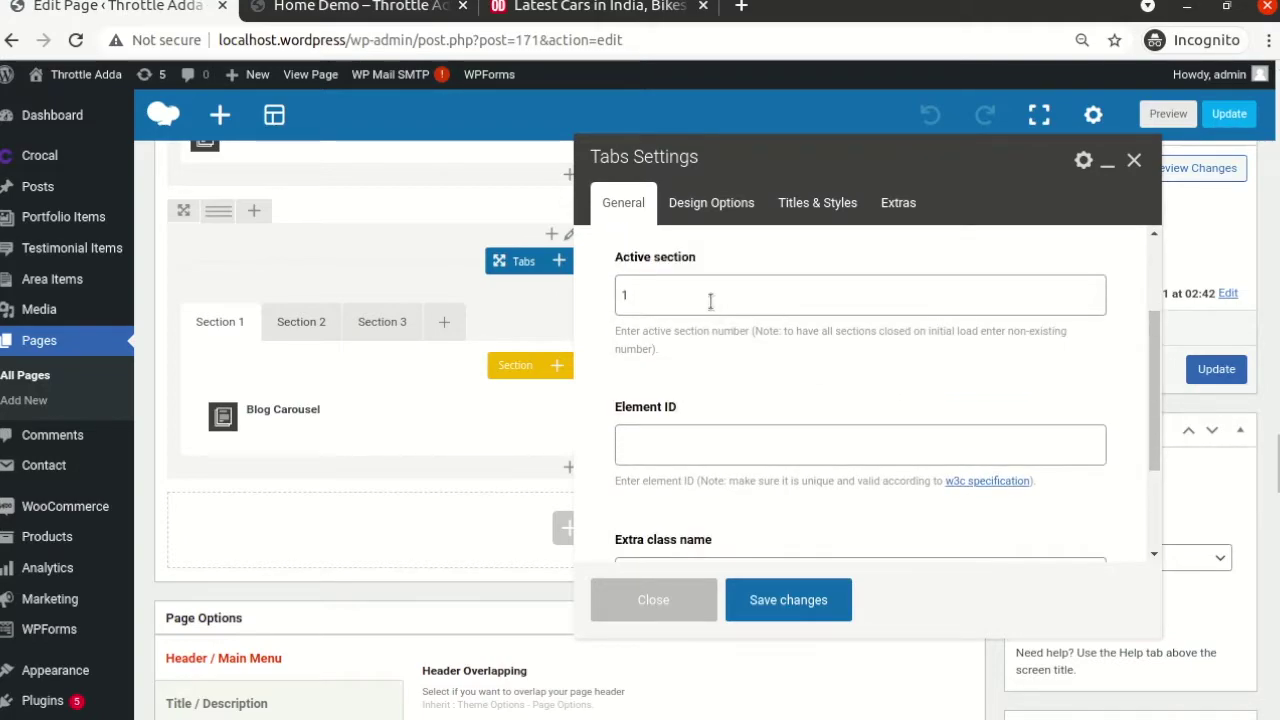
{"action": "scroll", "coordinate": [737, 391], "scroll_direction": "down", "scroll_amount": 3}
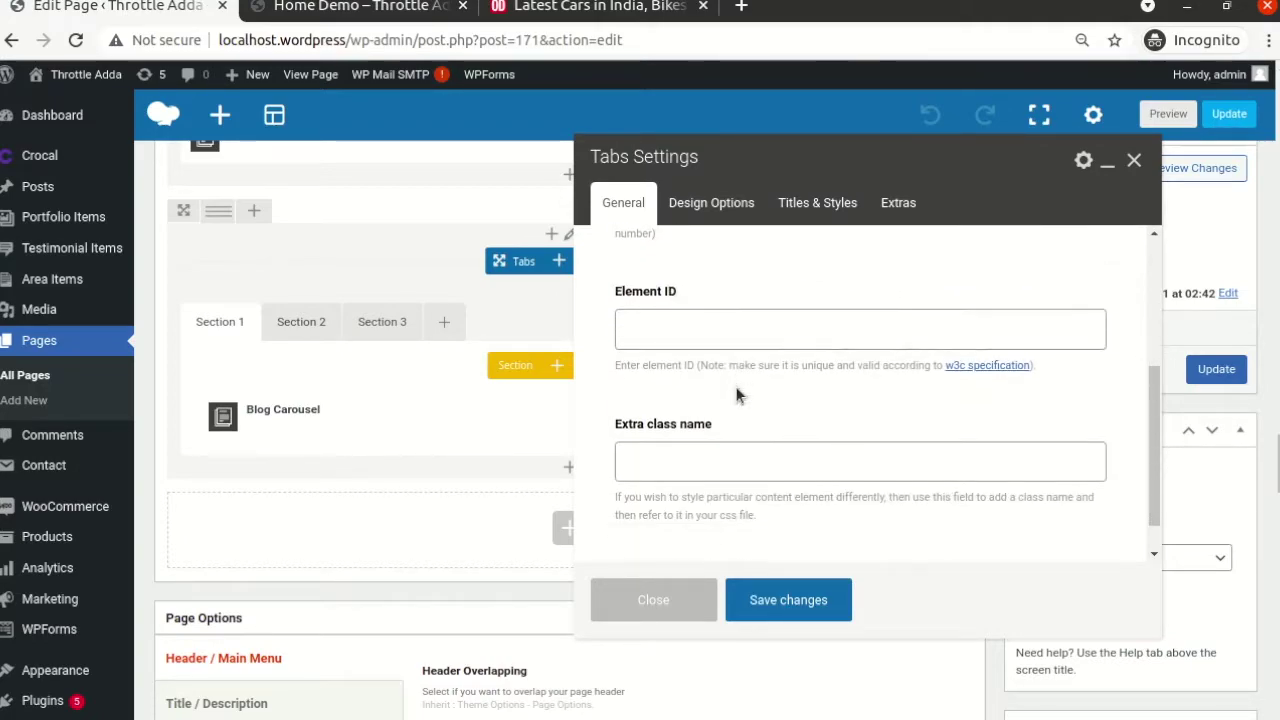
{"action": "left_click", "coordinate": [721, 203]}
{"action": "scroll", "coordinate": [882, 400], "scroll_direction": "down", "scroll_amount": 3}
{"action": "scroll", "coordinate": [882, 400], "scroll_direction": "up", "scroll_amount": 3}
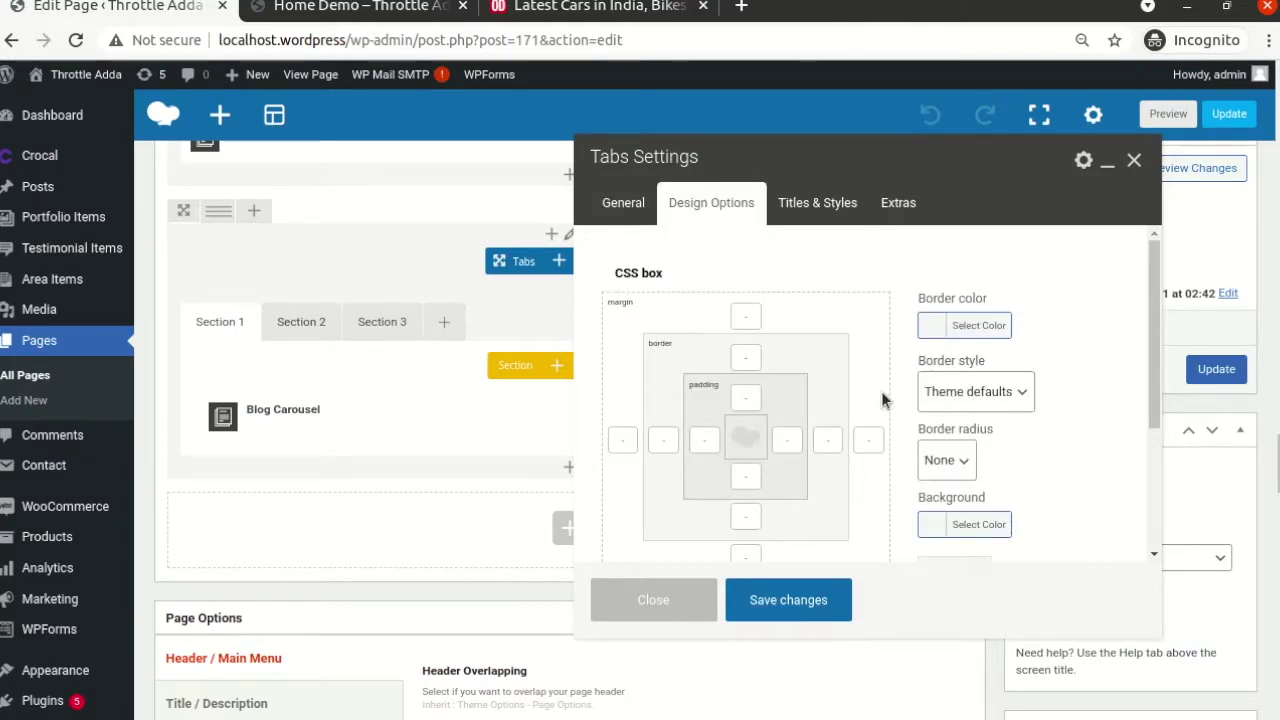
- Set the Title Tag of the Tabs element to h2 and save its settings
{"action": "left_click", "coordinate": [822, 221]}
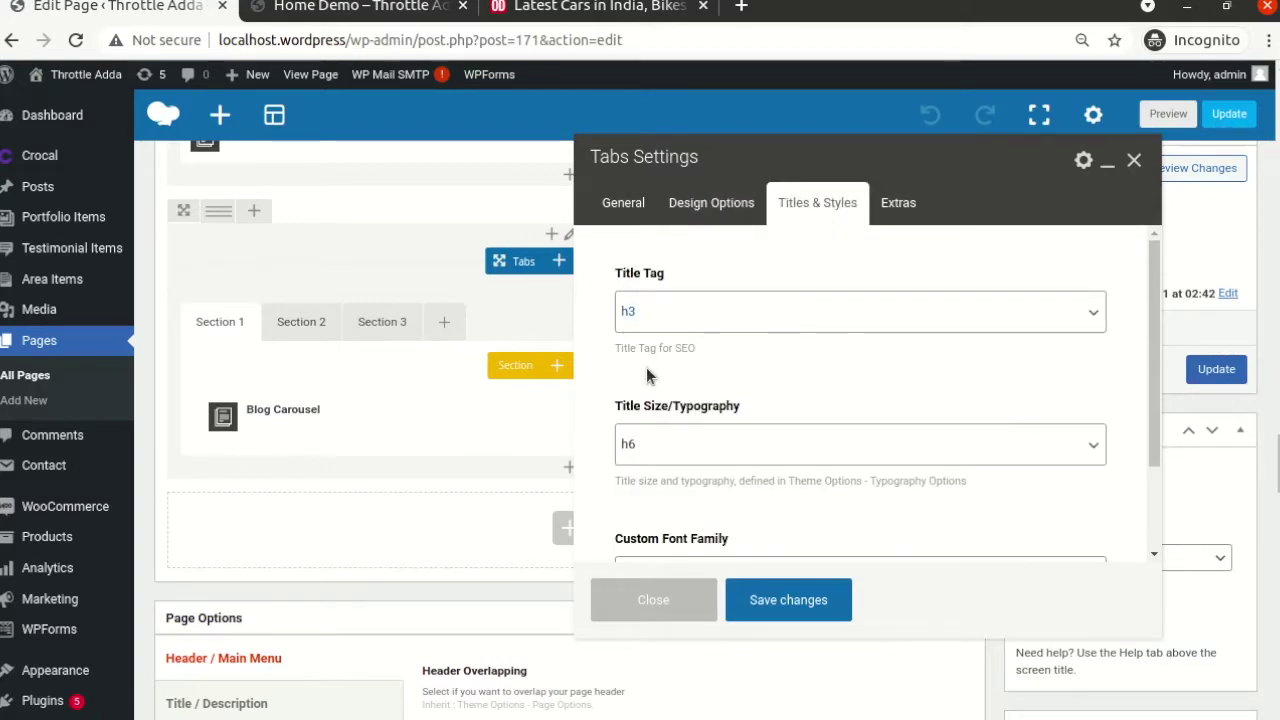
{"action": "left_click", "coordinate": [780, 300]}
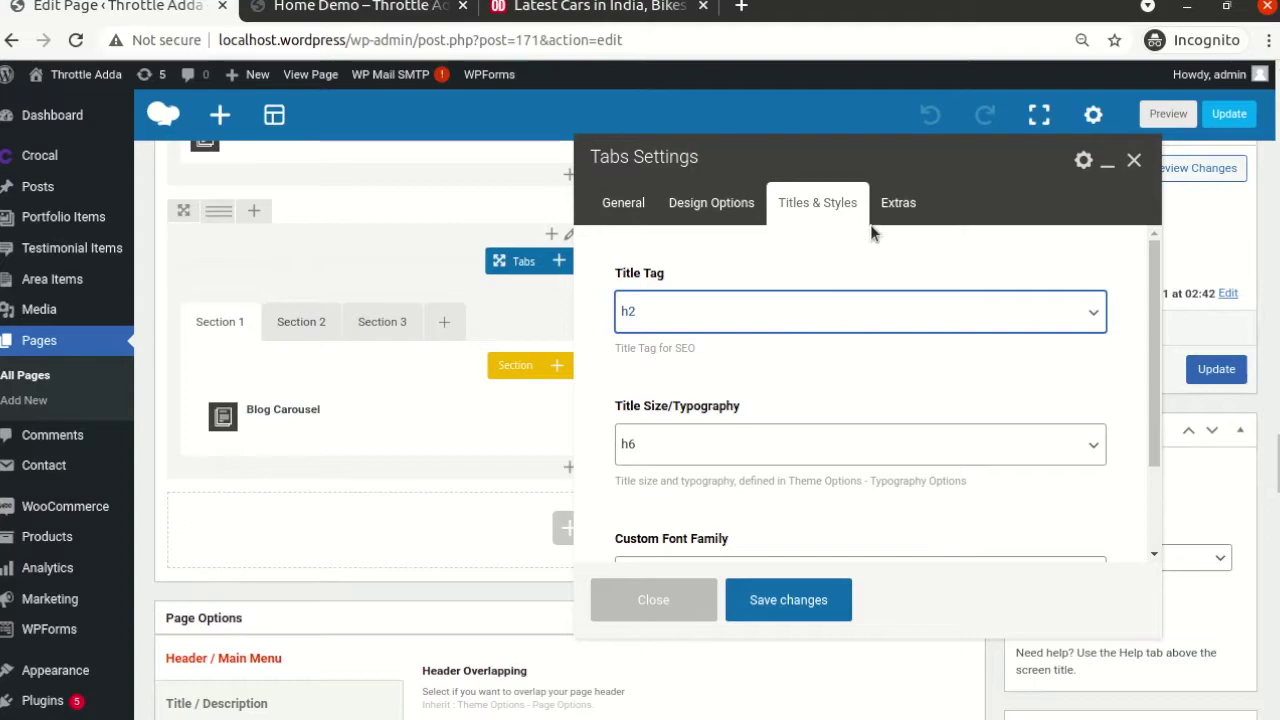
{"action": "scroll", "coordinate": [779, 421], "scroll_direction": "down", "scroll_amount": 2}
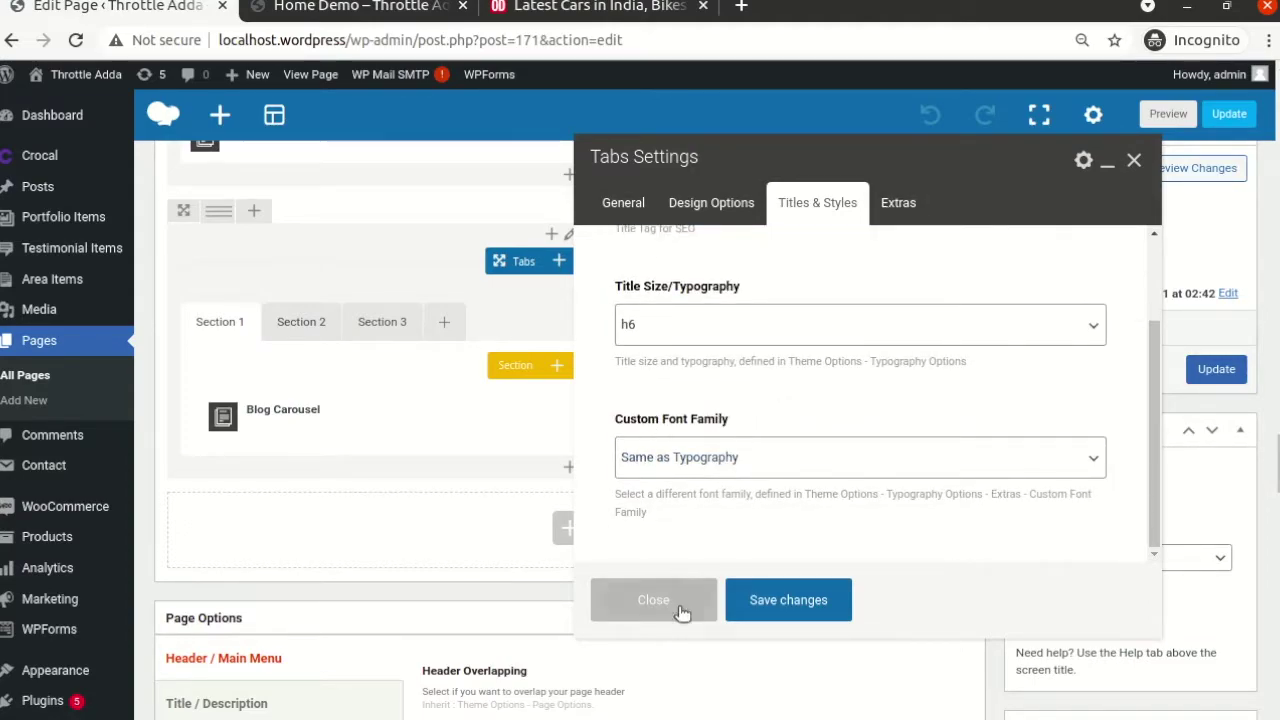
{"action": "left_click", "coordinate": [786, 601]}
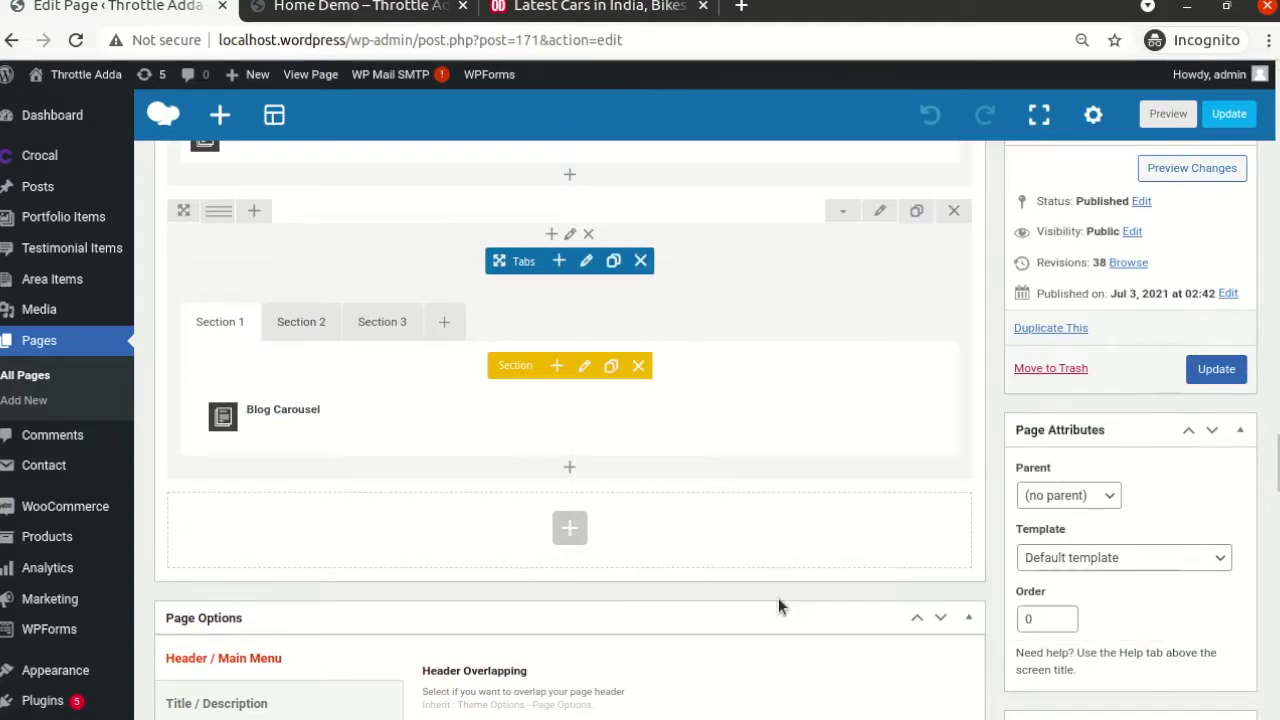
- Update the page and reload the published Home Demo page to load the changed tabs
{"action": "left_click", "coordinate": [1229, 116]}
{"action": "left_click", "coordinate": [310, 20]}
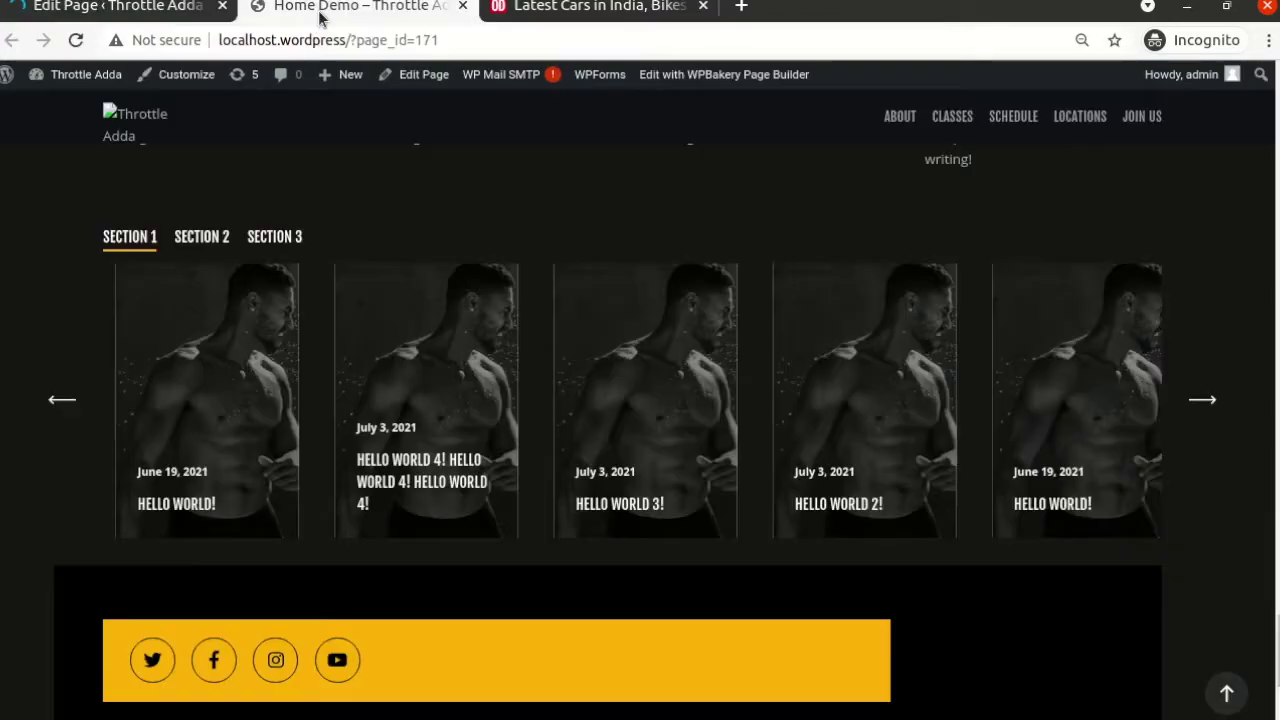
{"action": "left_click", "coordinate": [375, 40]}
{"action": "key", "text": "Return"}
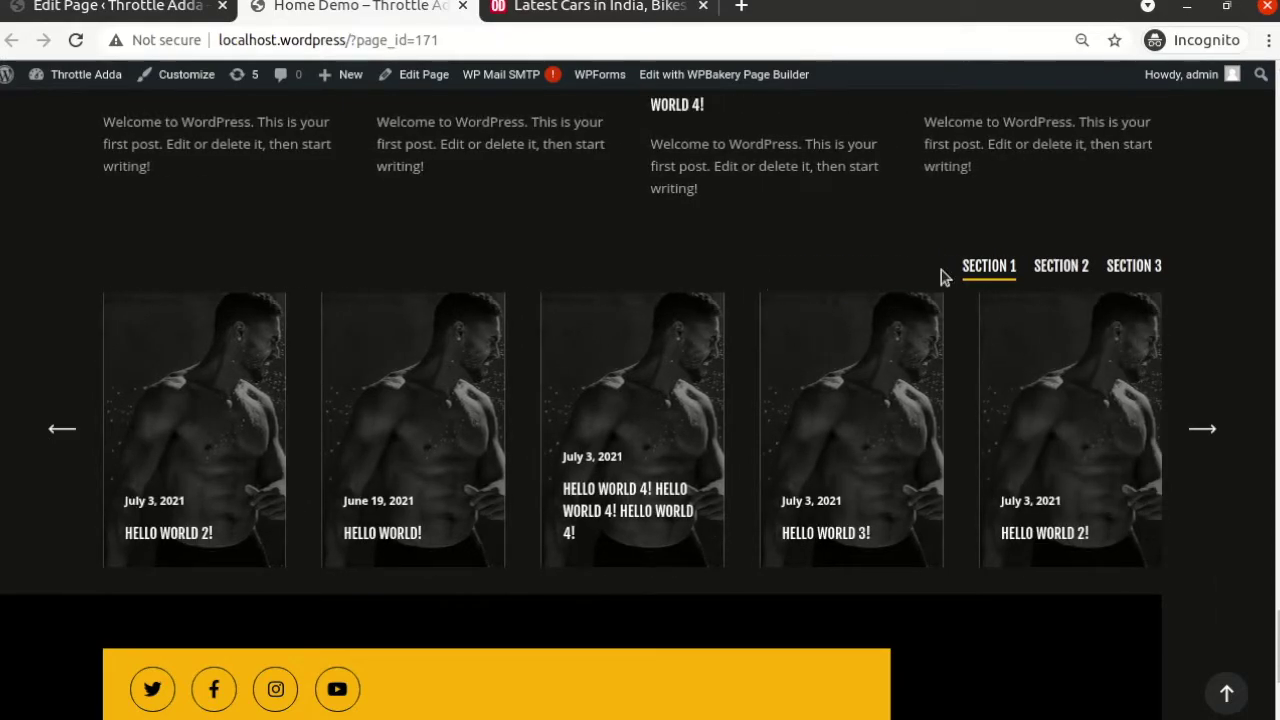
- Examine the Section 2 carousel on the Home Demo page and step the Section 1 carousel forward two slides
{"action": "left_click", "coordinate": [1062, 266]}
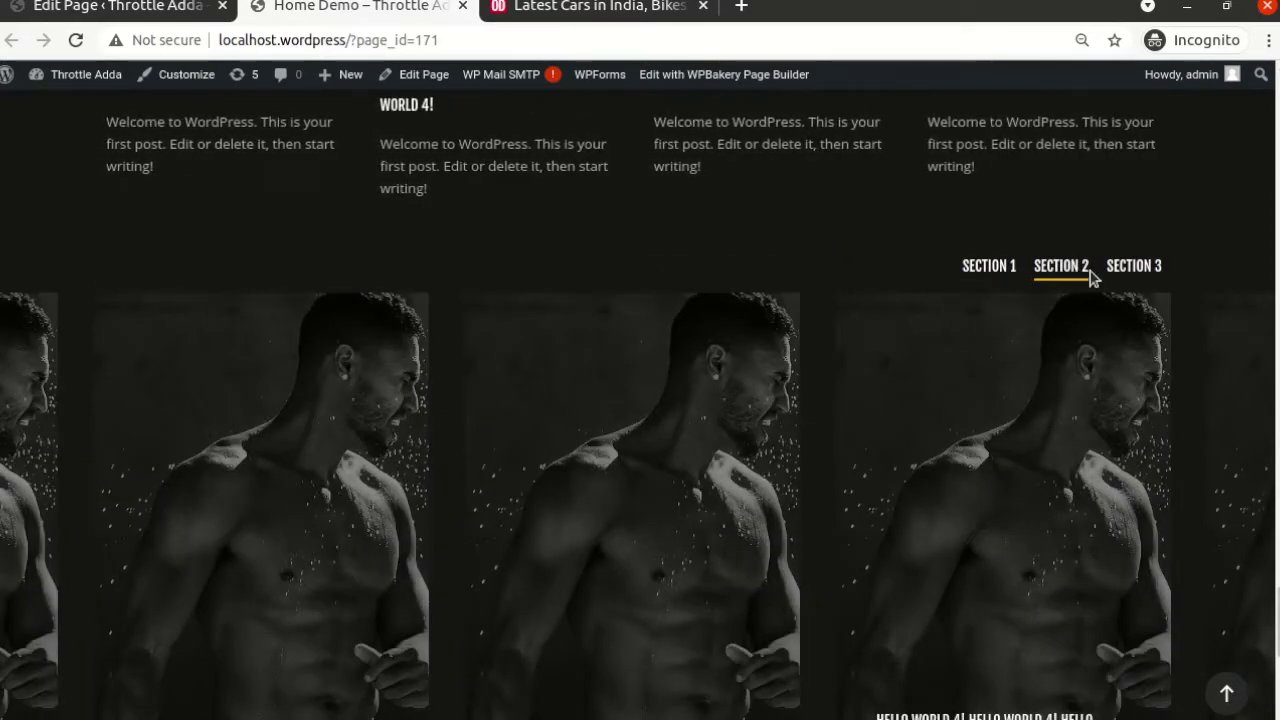
{"action": "scroll", "coordinate": [1128, 402], "scroll_direction": "down", "scroll_amount": 2}
{"action": "scroll", "coordinate": [1143, 420], "scroll_direction": "up", "scroll_amount": 1}
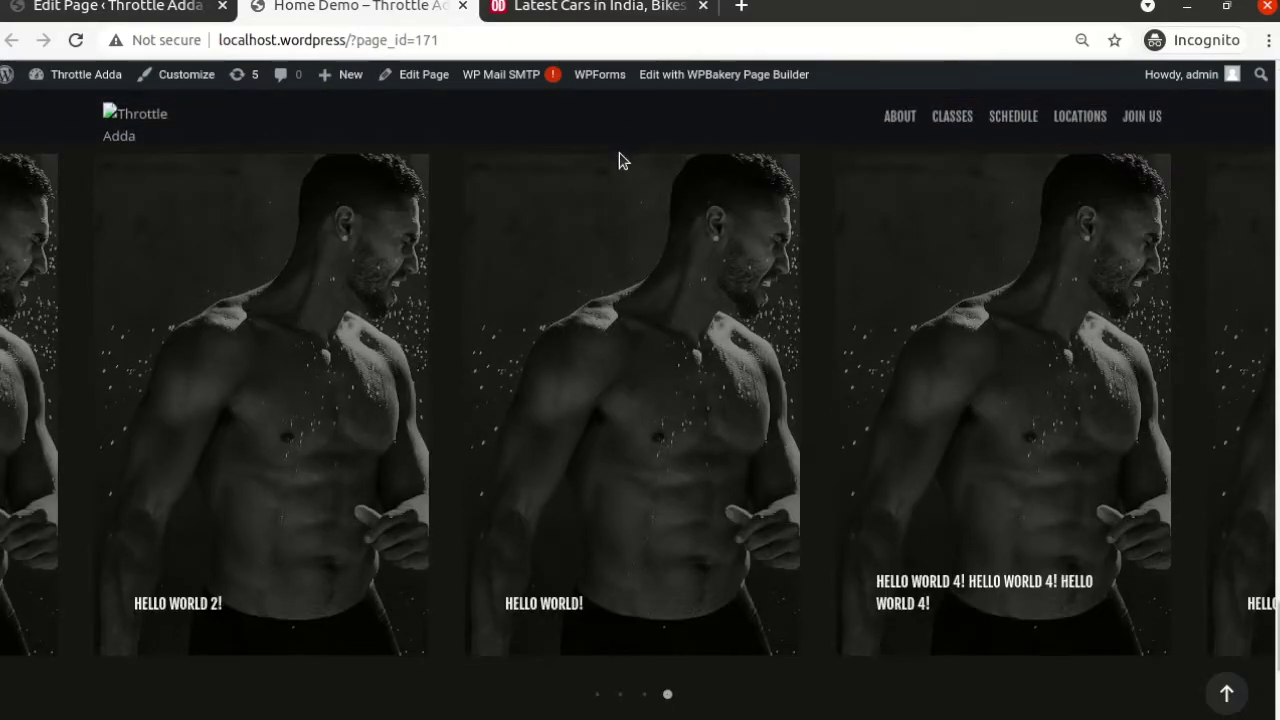
{"action": "scroll", "coordinate": [854, 366], "scroll_direction": "up", "scroll_amount": 3}
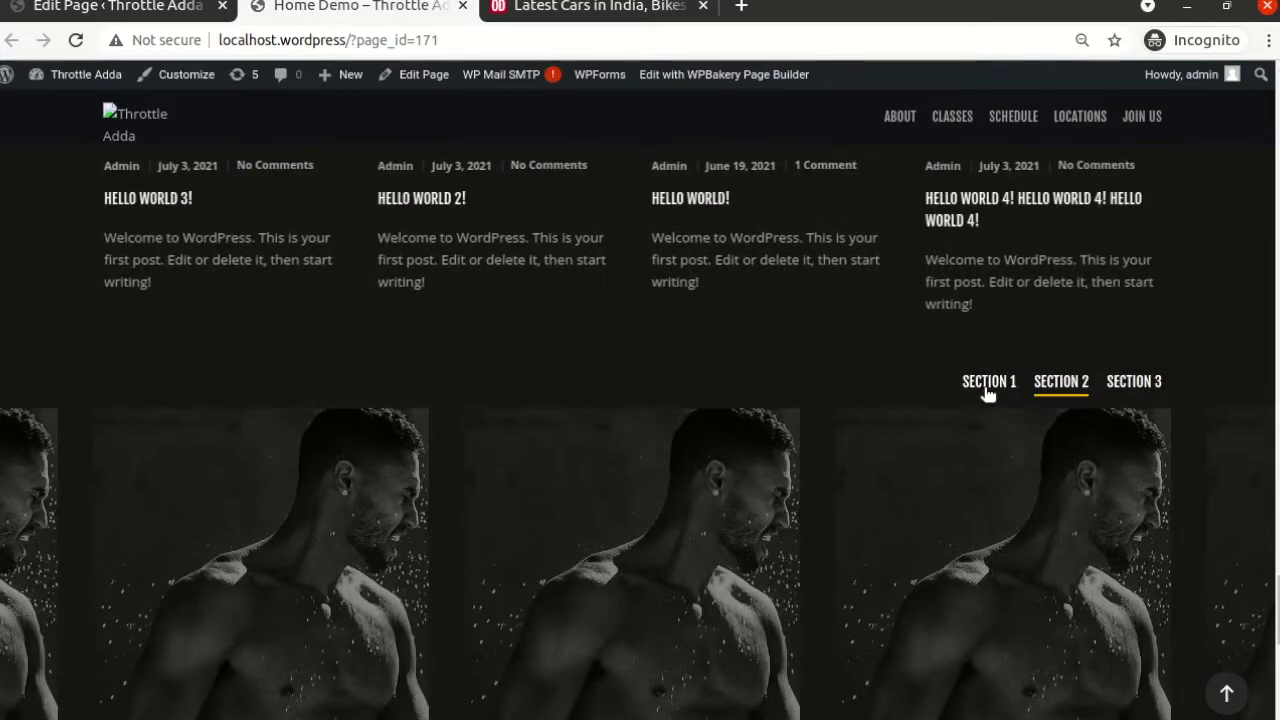
{"action": "left_click", "coordinate": [988, 382]}
{"action": "scroll", "coordinate": [631, 347], "scroll_direction": "down", "scroll_amount": 2}
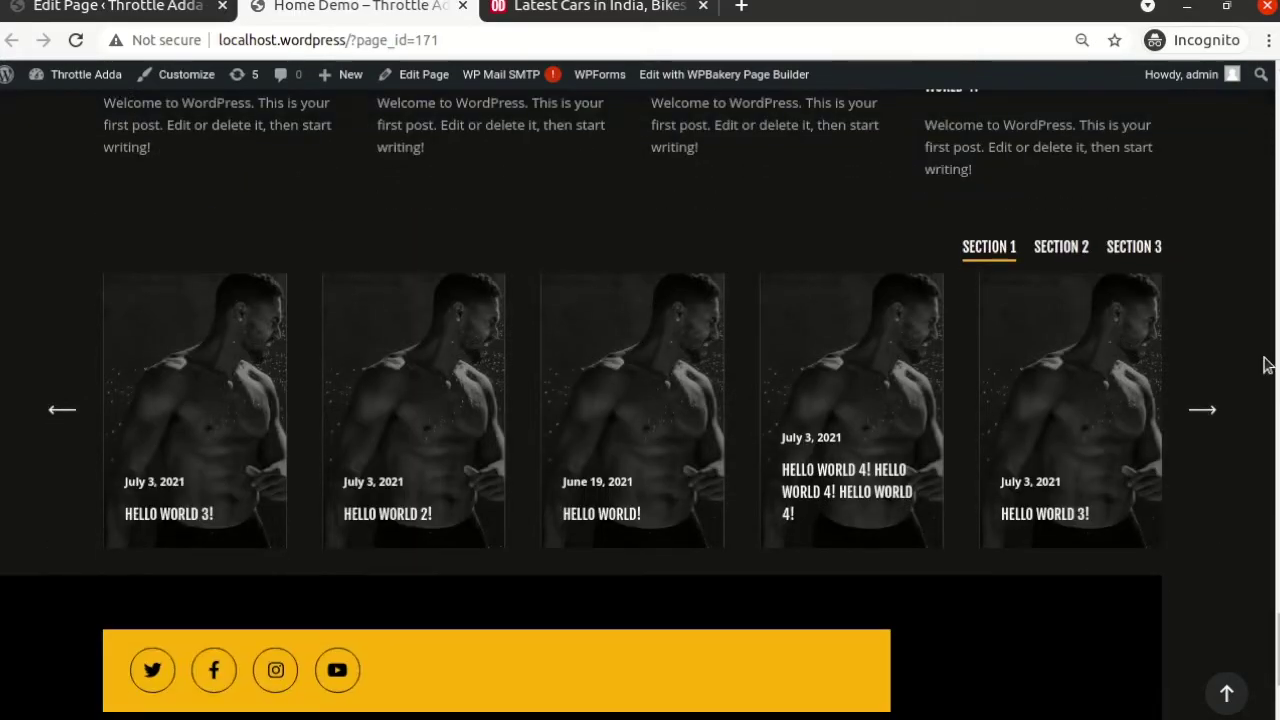
{"action": "left_click", "coordinate": [1202, 410]}
{"action": "left_click", "coordinate": [1202, 410]}
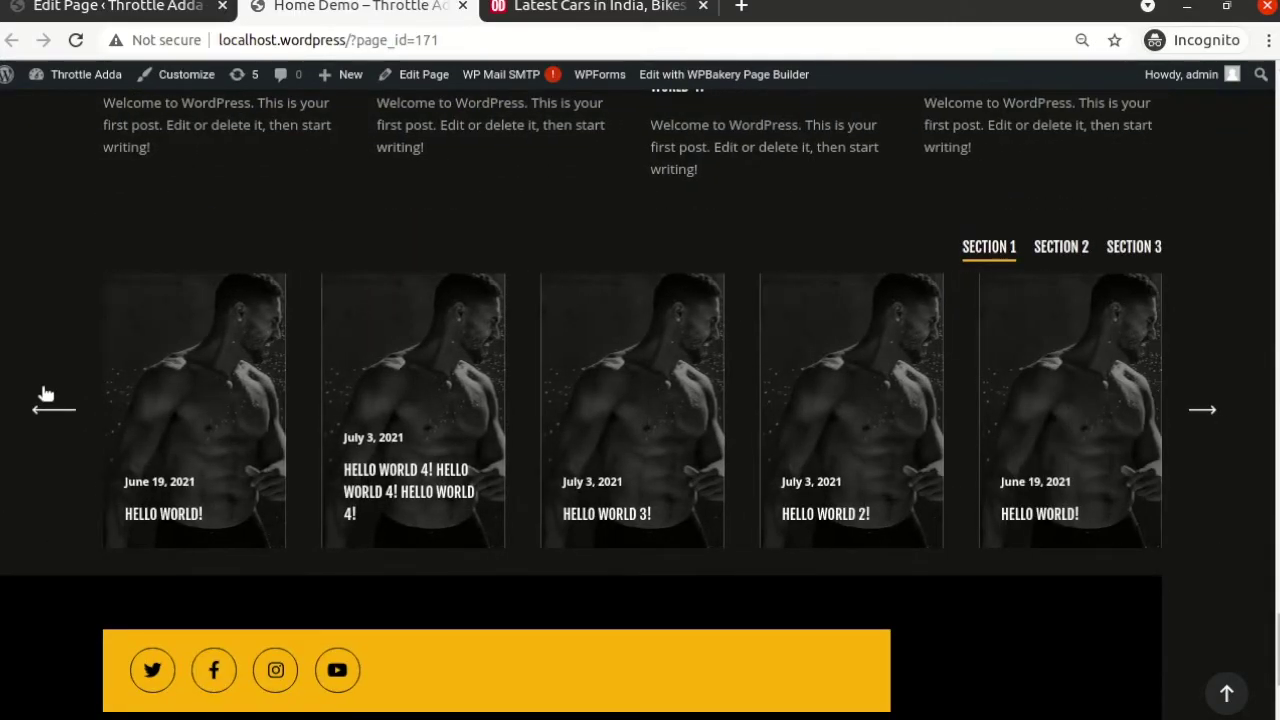
- Show Section 2 and go through its carousel slides from the first to the fourth pagination dot
{"action": "left_click", "coordinate": [1057, 249]}
{"action": "scroll", "coordinate": [1050, 418], "scroll_direction": "down", "scroll_amount": 3}
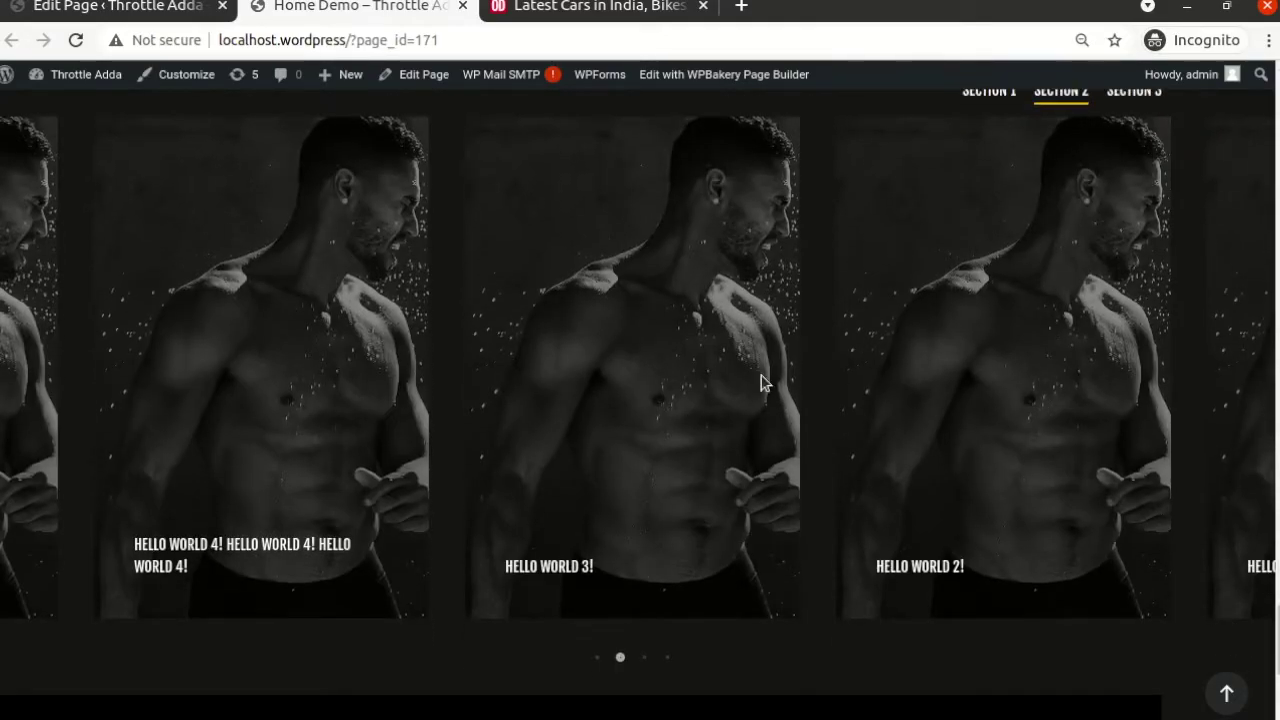
{"action": "left_click", "coordinate": [600, 660]}
{"action": "left_click", "coordinate": [621, 659]}
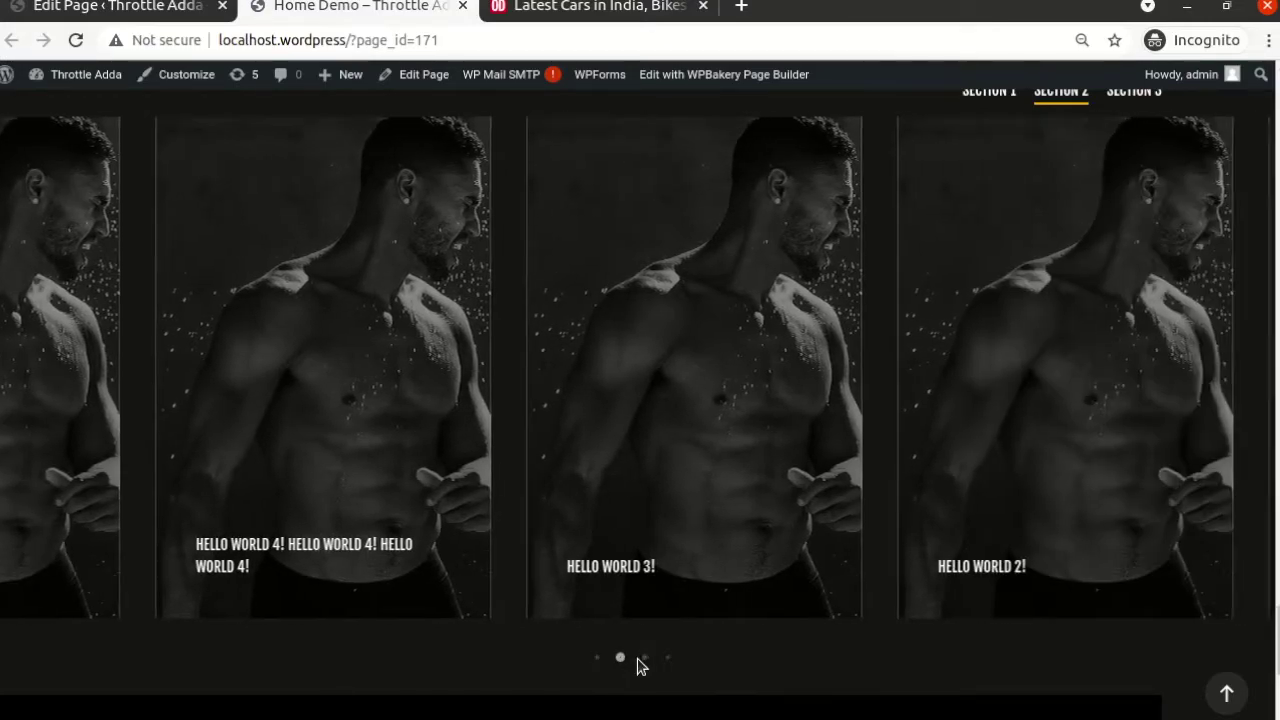
{"action": "left_click", "coordinate": [643, 659]}
{"action": "left_click", "coordinate": [668, 658]}
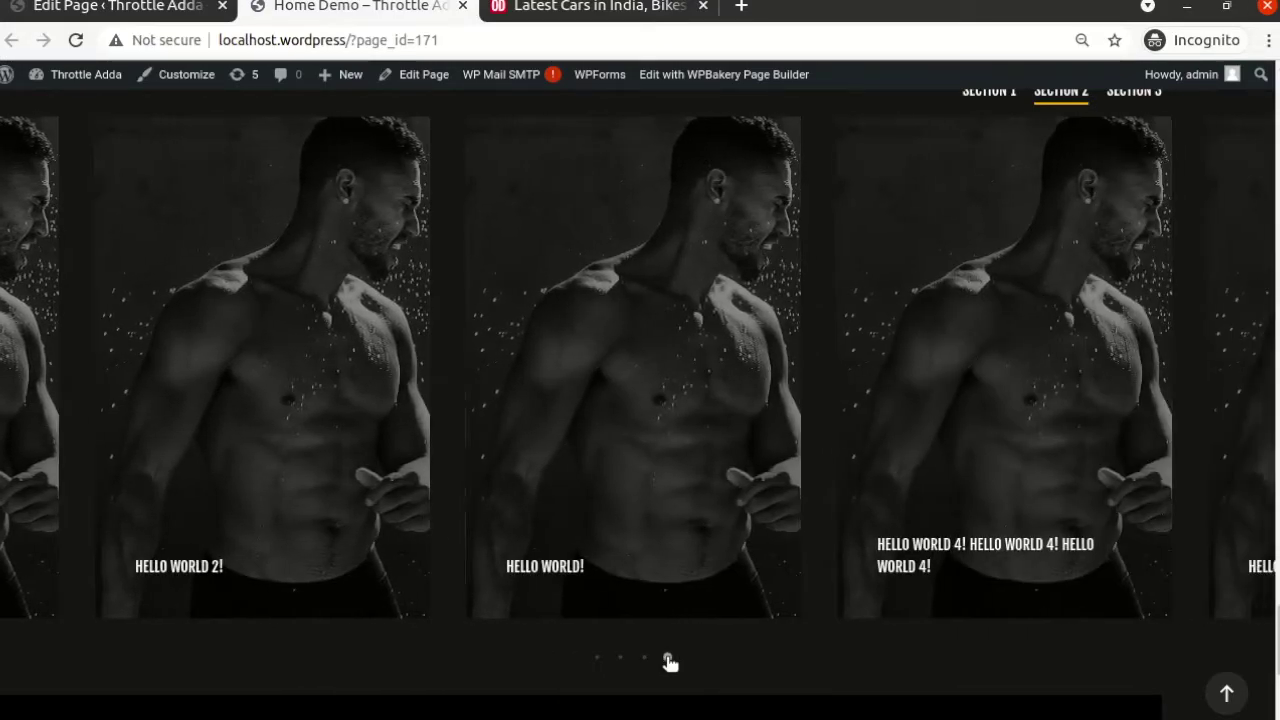
- Alternate between Section 1 and Section 2 to compare their carousel styles, ending on Section 1
{"action": "scroll", "coordinate": [666, 660], "scroll_direction": "up", "scroll_amount": 2}
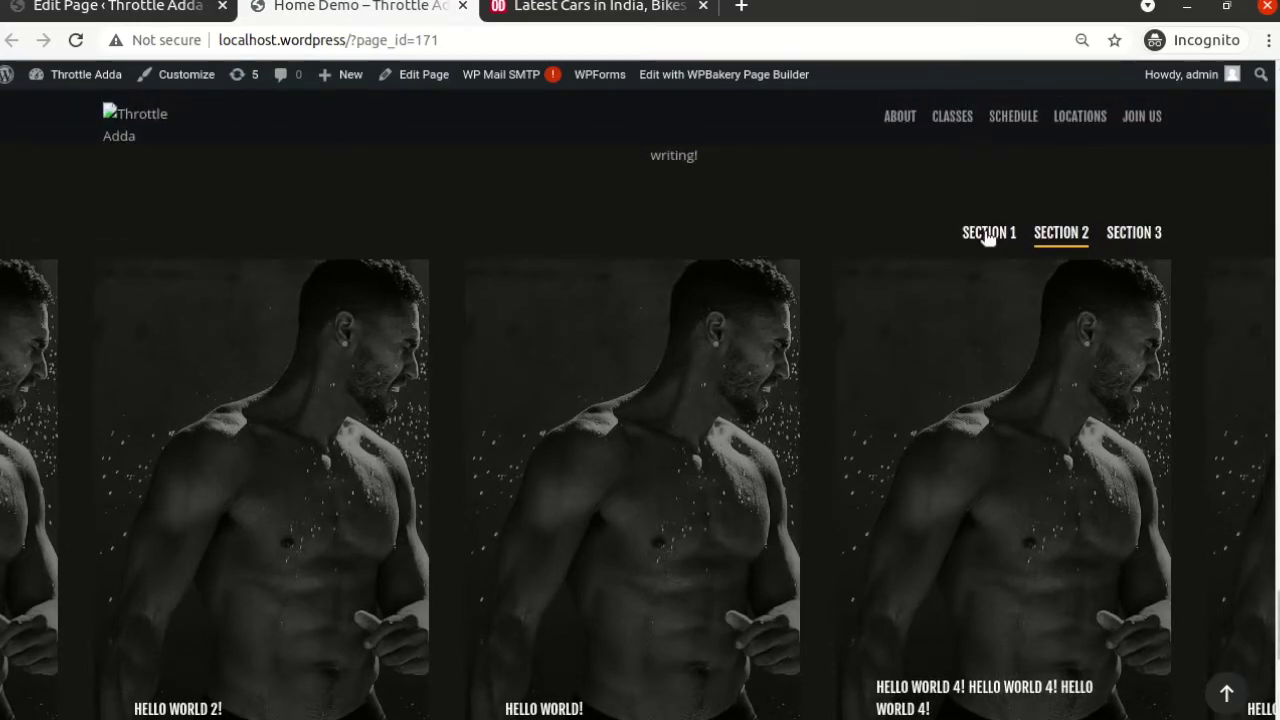
{"action": "scroll", "coordinate": [988, 236], "scroll_direction": "down", "scroll_amount": 2}
{"action": "scroll", "coordinate": [733, 303], "scroll_direction": "up", "scroll_amount": 2}
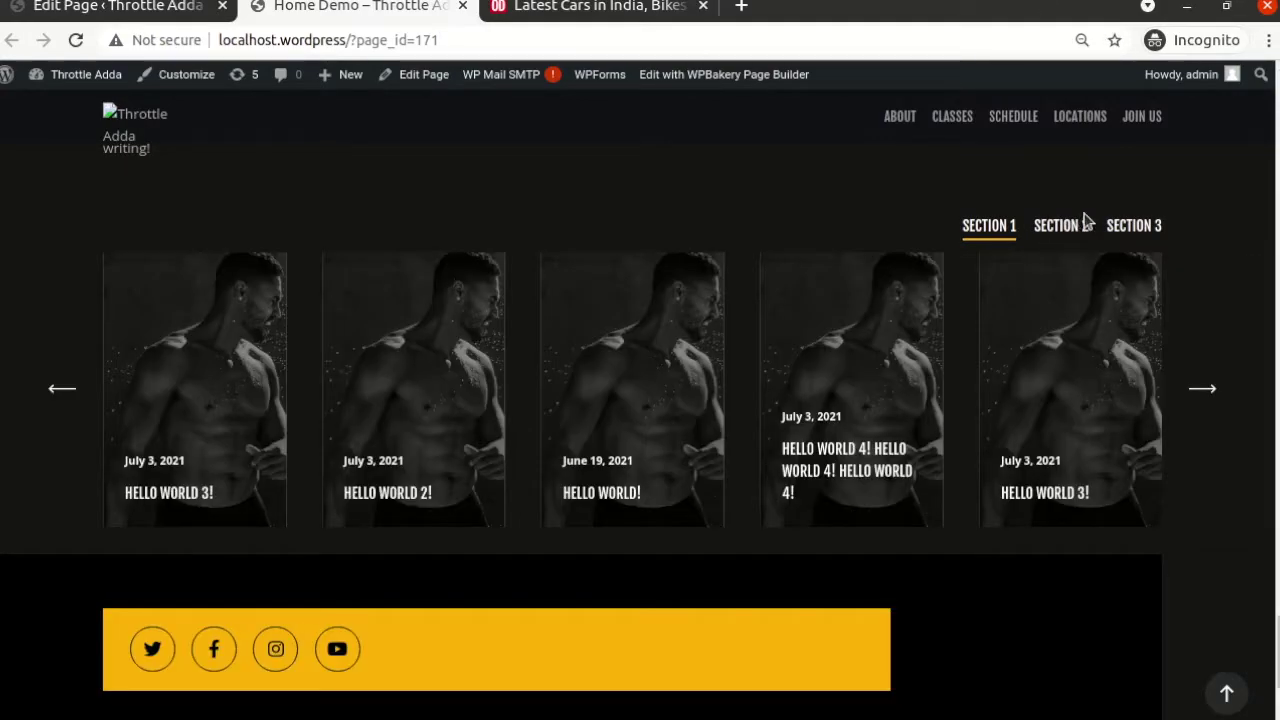
{"action": "left_click", "coordinate": [1069, 226]}
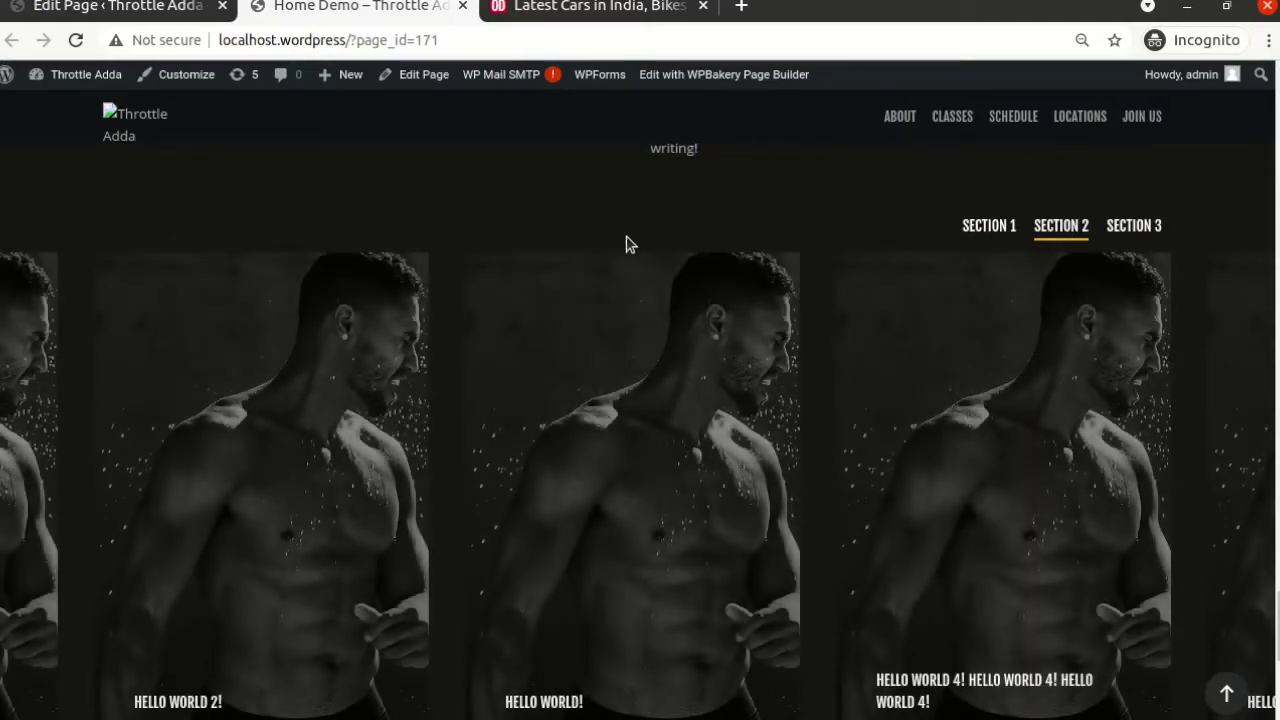
{"action": "scroll", "coordinate": [440, 417], "scroll_direction": "down", "scroll_amount": 3}
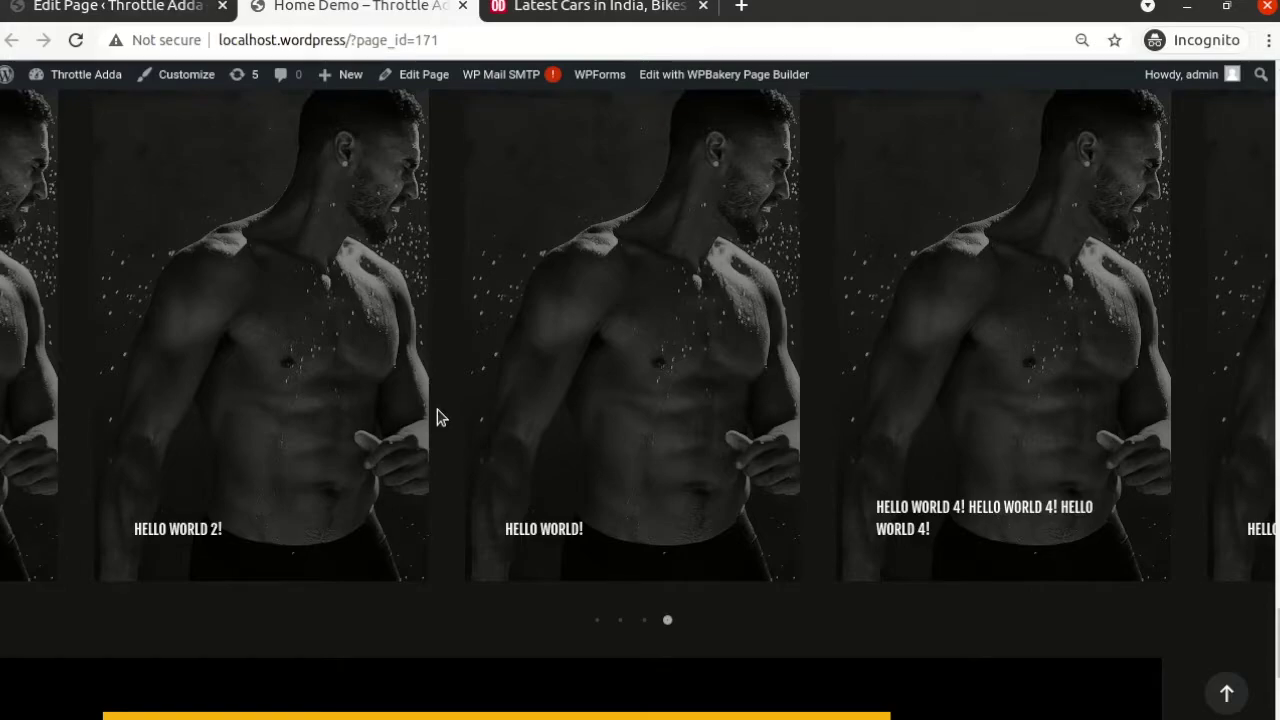
{"action": "scroll", "coordinate": [437, 417], "scroll_direction": "up", "scroll_amount": 6}
{"action": "scroll", "coordinate": [971, 430], "scroll_direction": "down", "scroll_amount": 2}
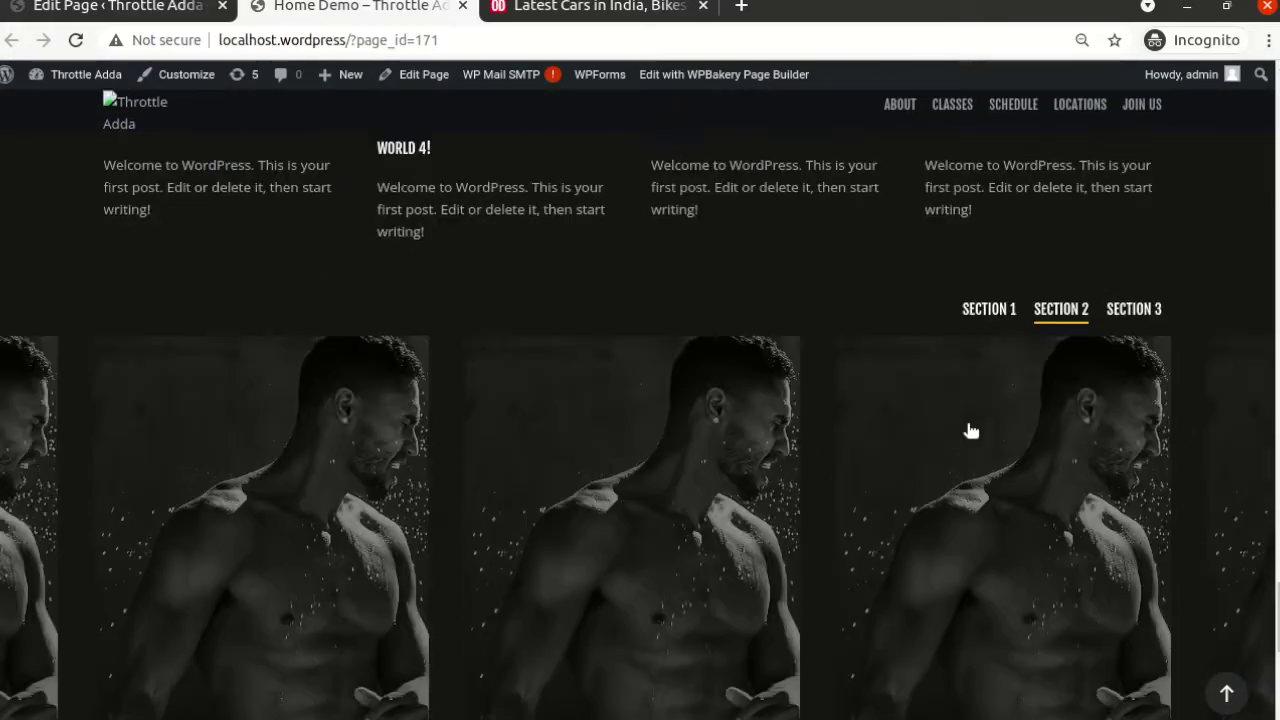
{"action": "left_click", "coordinate": [995, 310]}
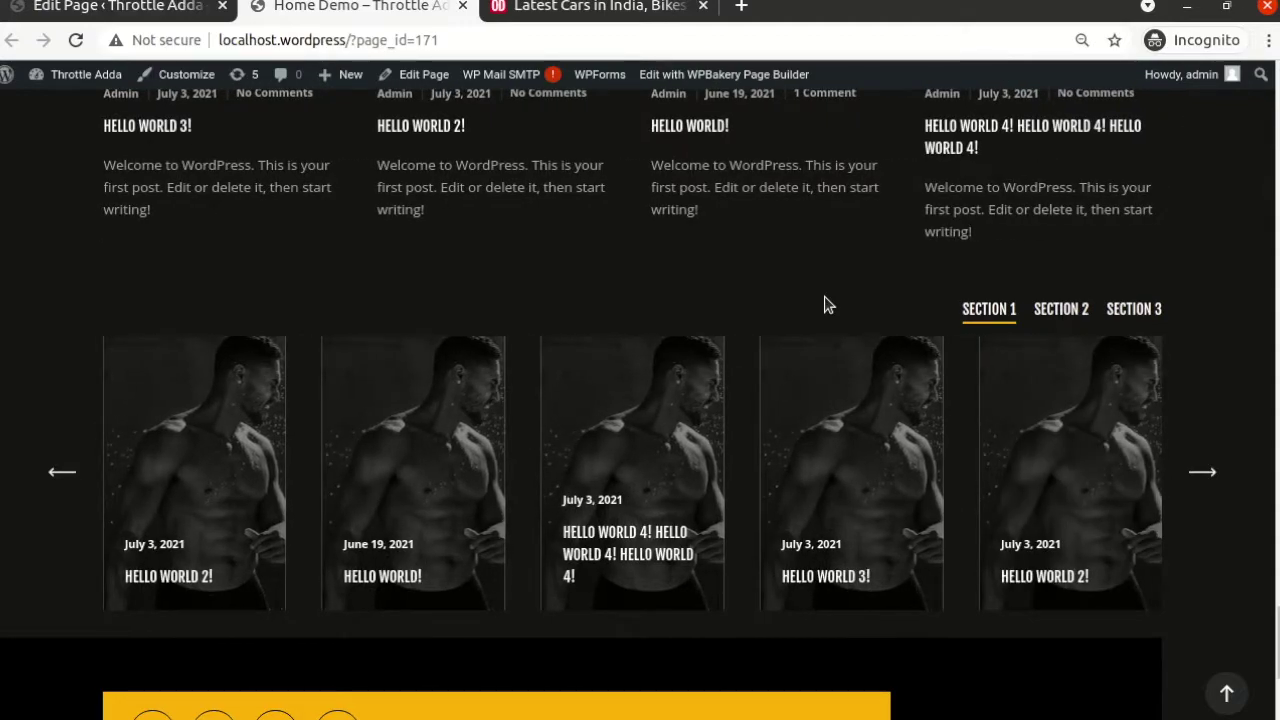
- Return to the page editor and move the row with the Tabs element directly below the Top Stories and Latest row
{"action": "left_click", "coordinate": [190, 10]}
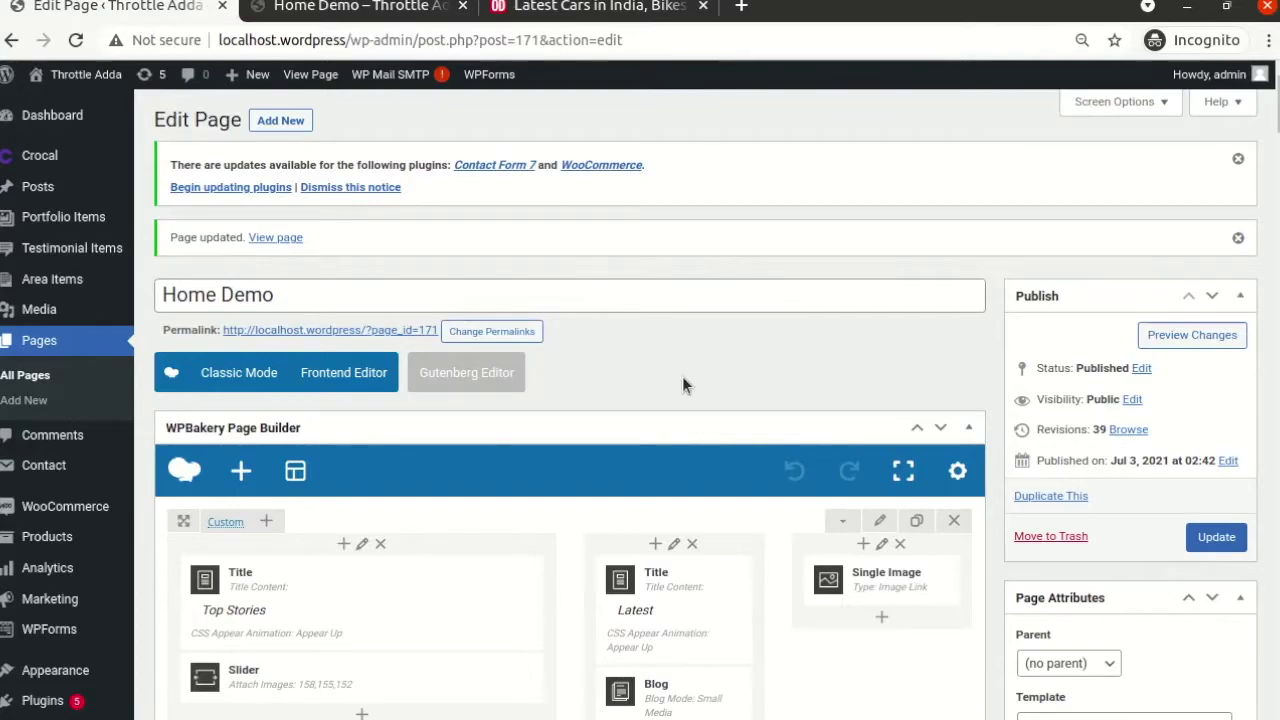
{"action": "scroll", "coordinate": [683, 385], "scroll_direction": "down", "scroll_amount": 20}
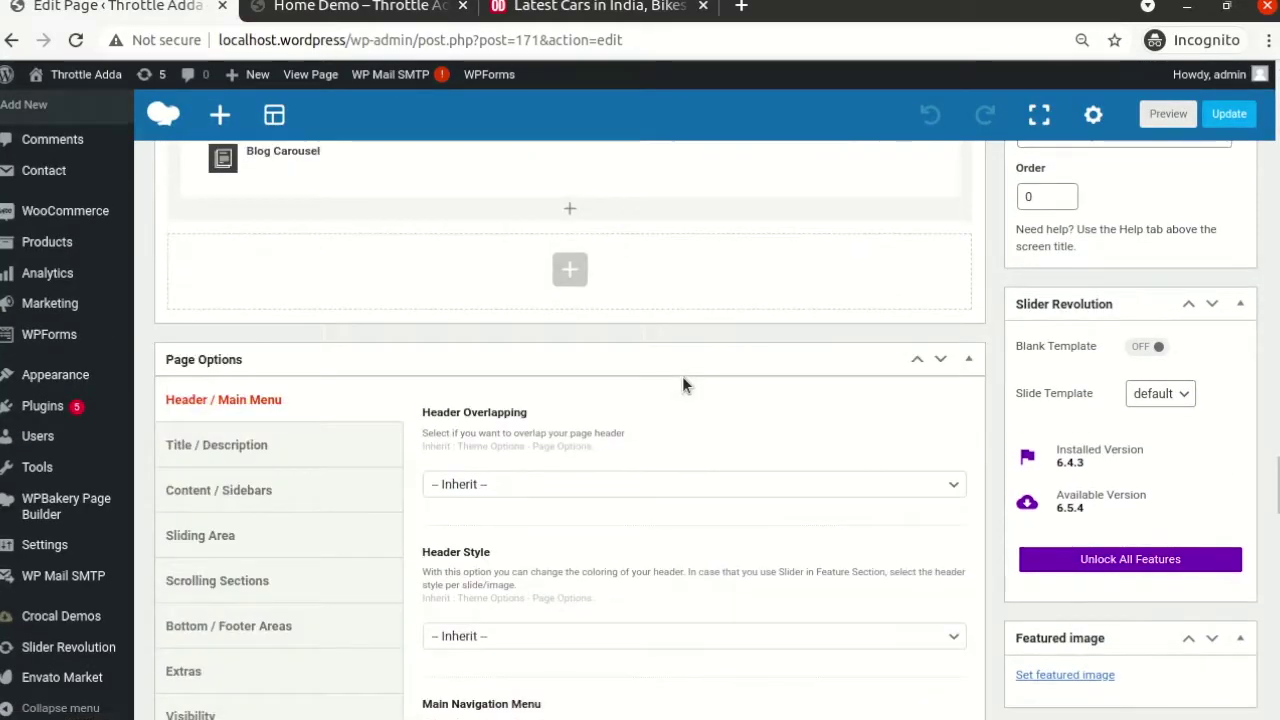
{"action": "scroll", "coordinate": [650, 360], "scroll_direction": "up", "scroll_amount": 1}
{"action": "scroll", "coordinate": [609, 335], "scroll_direction": "up", "scroll_amount": 2}
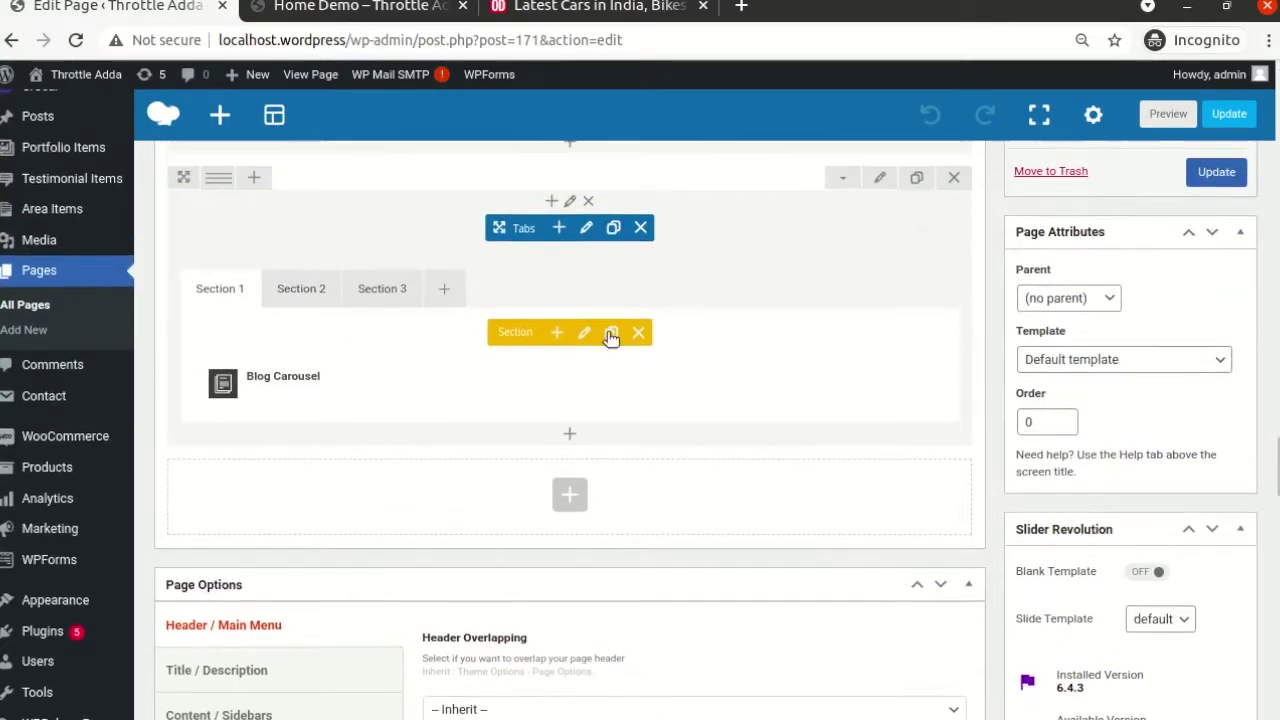
{"action": "scroll", "coordinate": [611, 335], "scroll_direction": "up", "scroll_amount": 2}
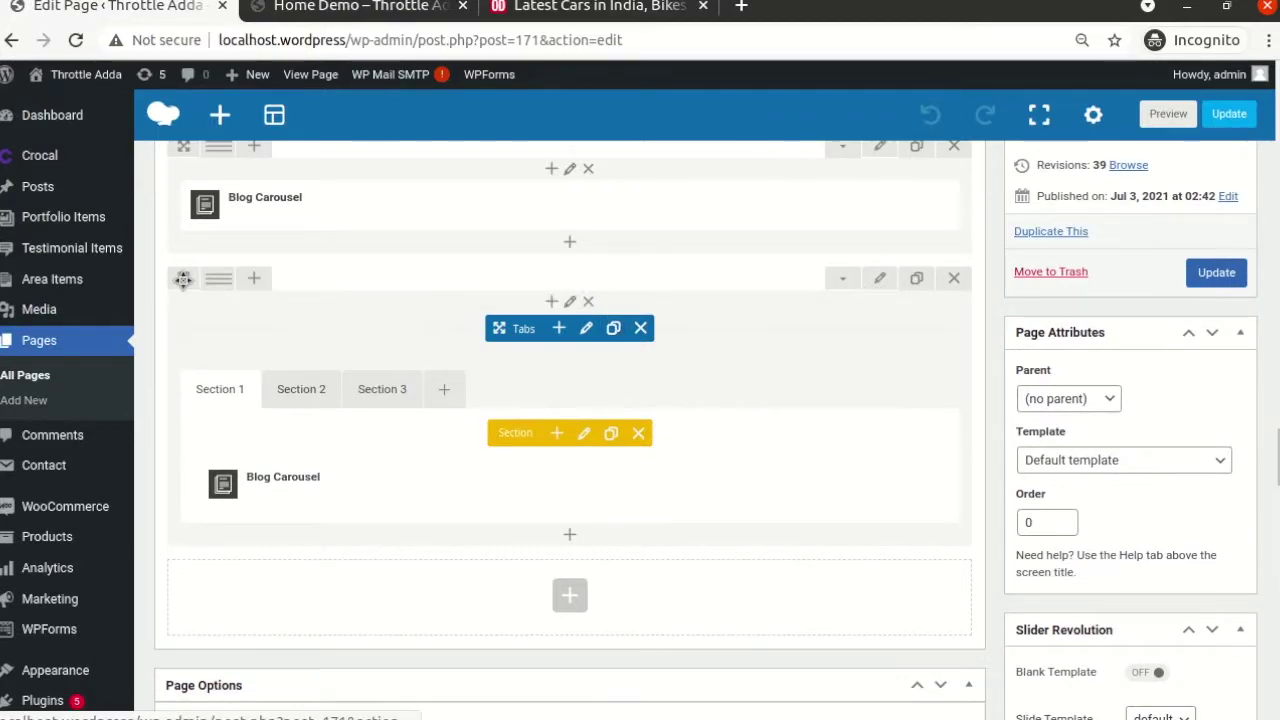
{"action": "left_click_drag", "start_coordinate": [183, 279], "coordinate": [195, 160]}
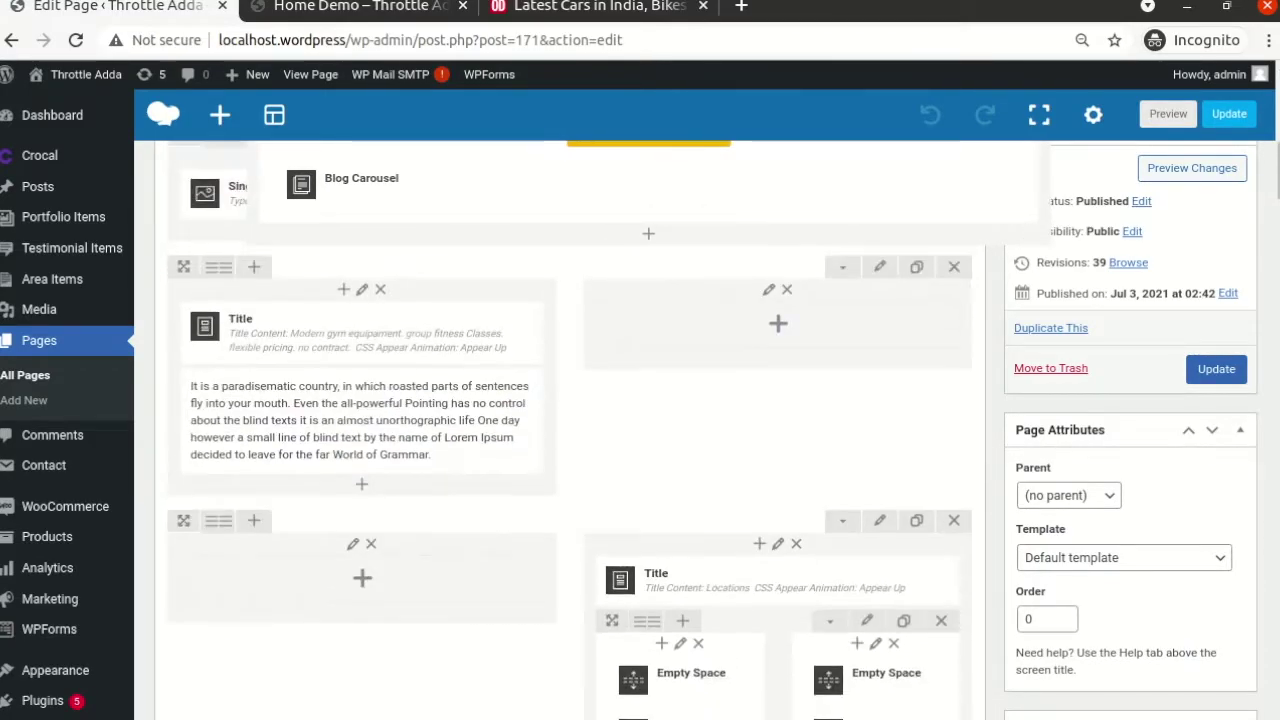
{"action": "left_click_drag", "start_coordinate": [240, 145], "coordinate": [183, 706]}
{"action": "scroll", "coordinate": [352, 521], "scroll_direction": "down", "scroll_amount": 3}
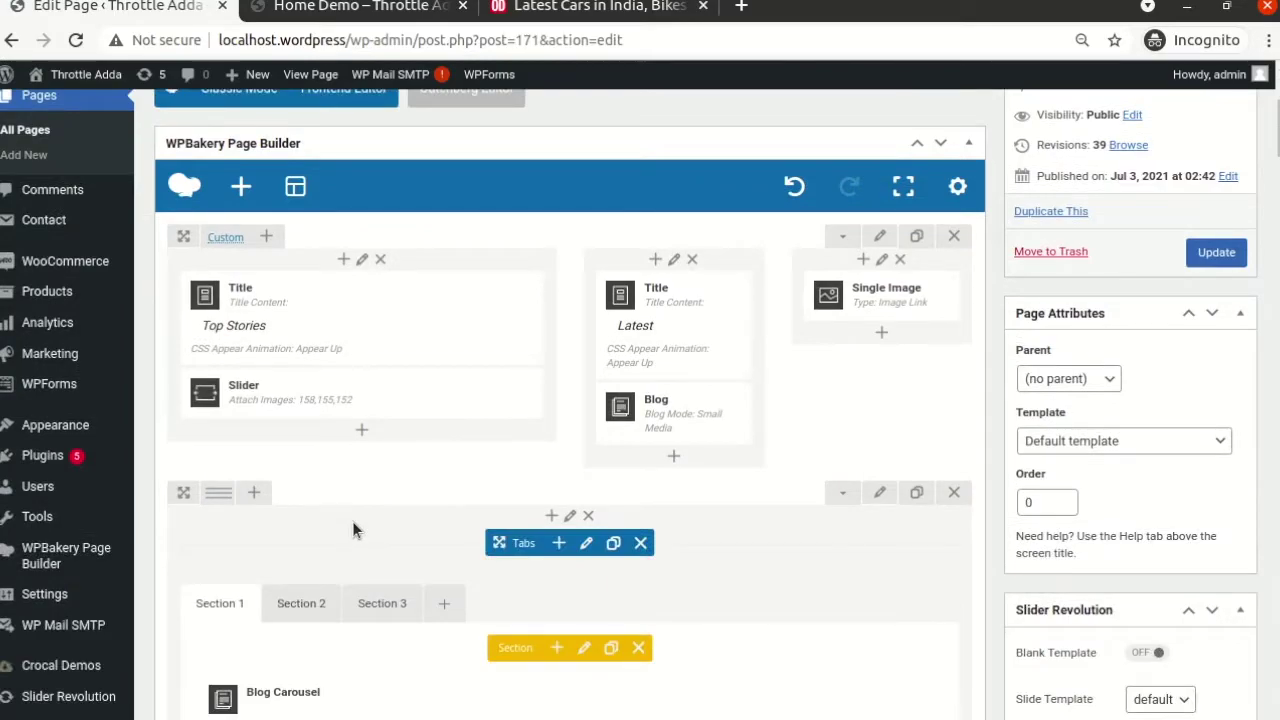
{"action": "scroll", "coordinate": [464, 485], "scroll_direction": "down", "scroll_amount": 3}
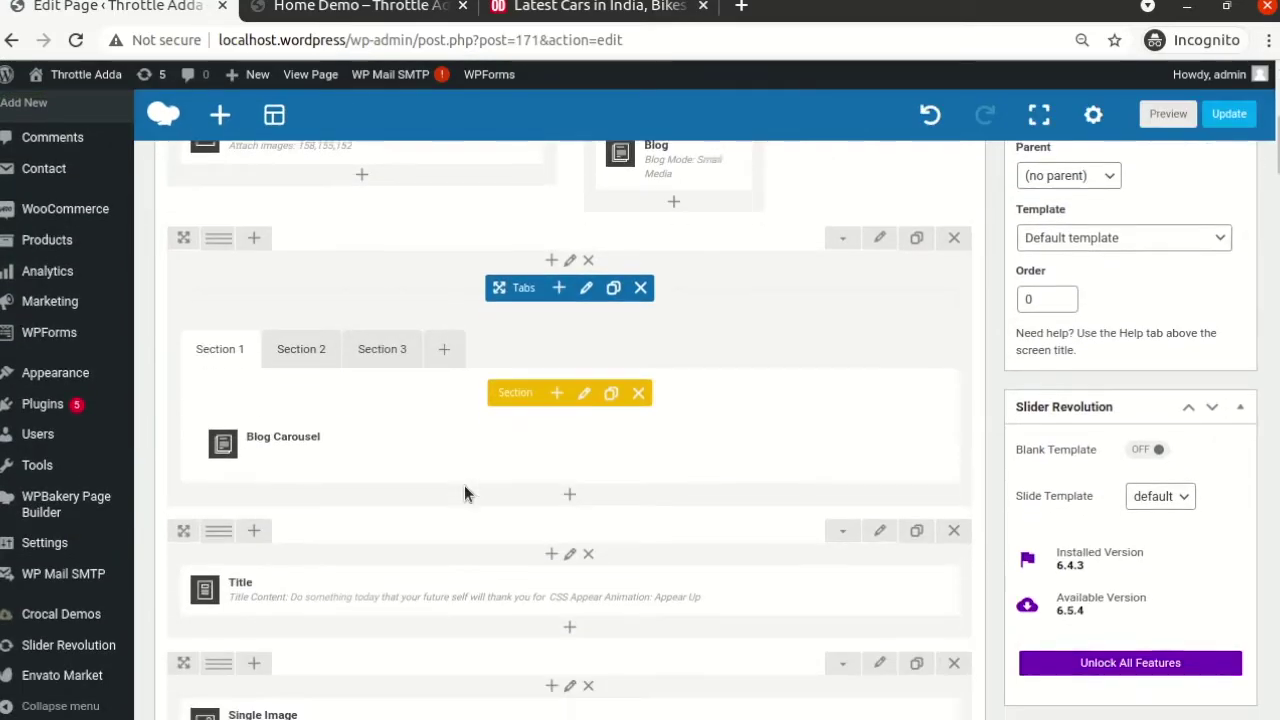
- Examine the title, section ID and icon settings of Section 2 in the Tabs element, and close them unchanged
{"action": "scroll", "coordinate": [464, 491], "scroll_direction": "up", "scroll_amount": 1}
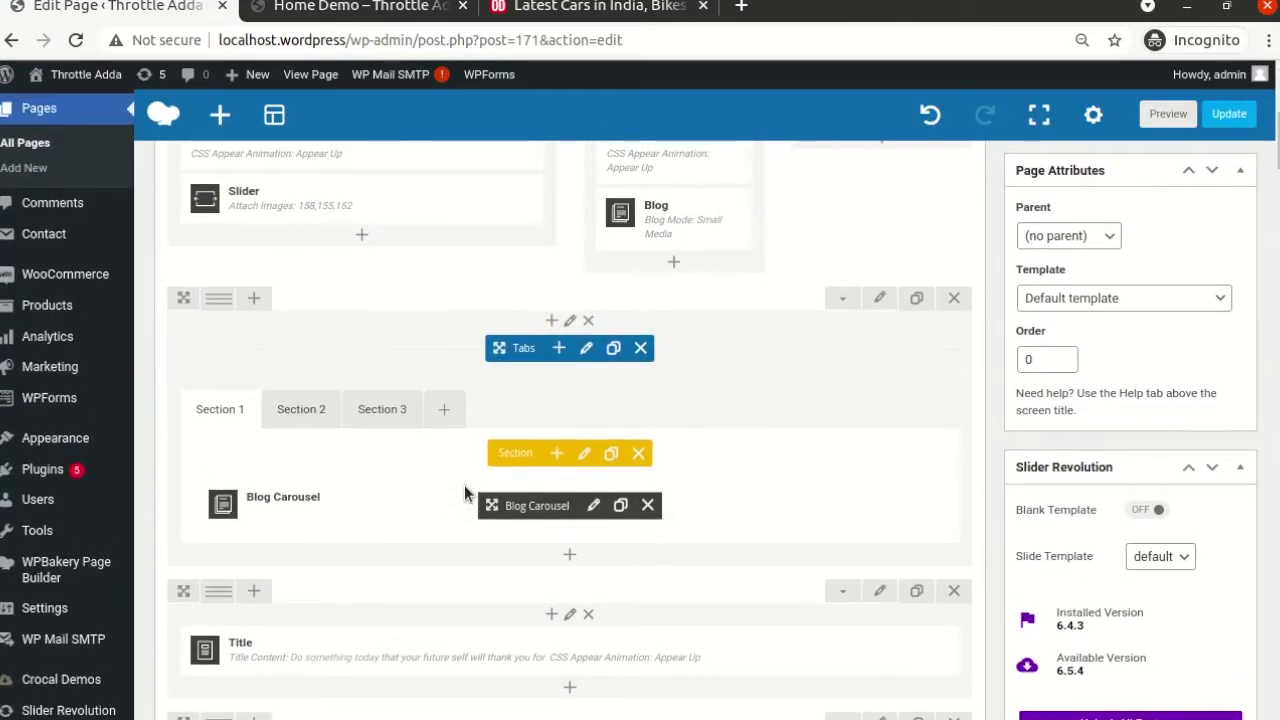
{"action": "left_click", "coordinate": [304, 411]}
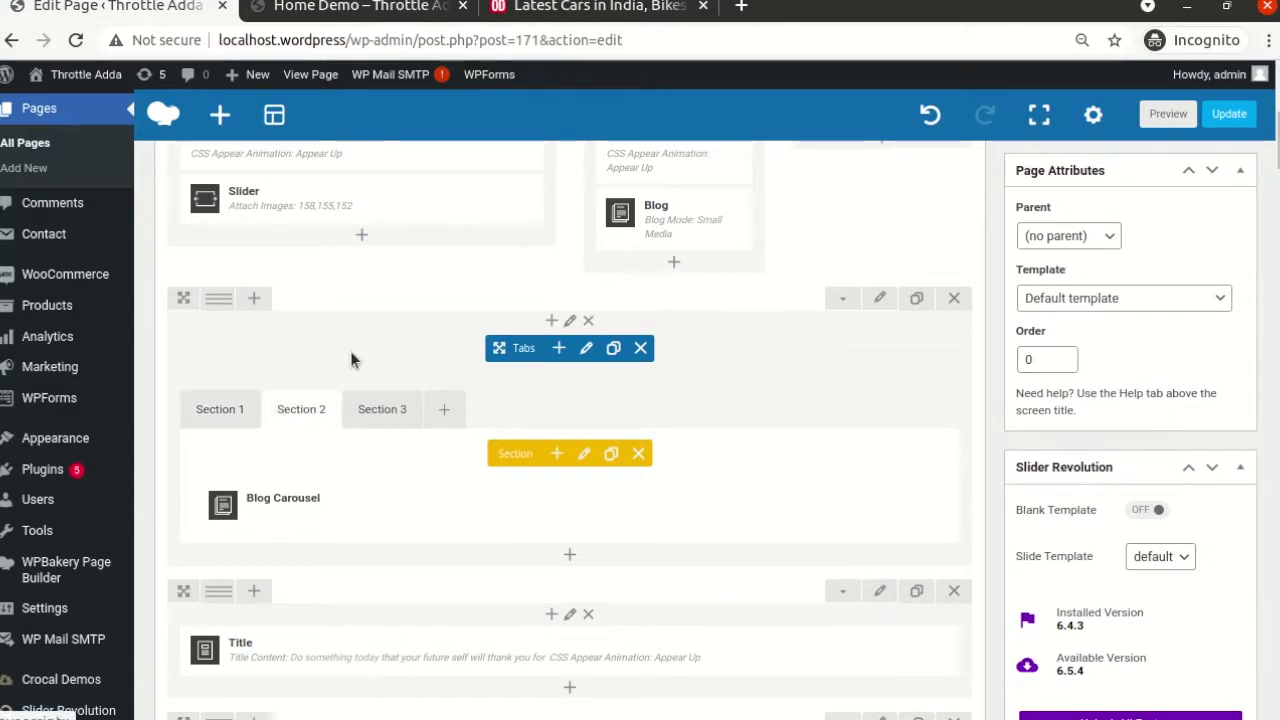
{"action": "scroll", "coordinate": [357, 357], "scroll_direction": "down", "scroll_amount": 2}
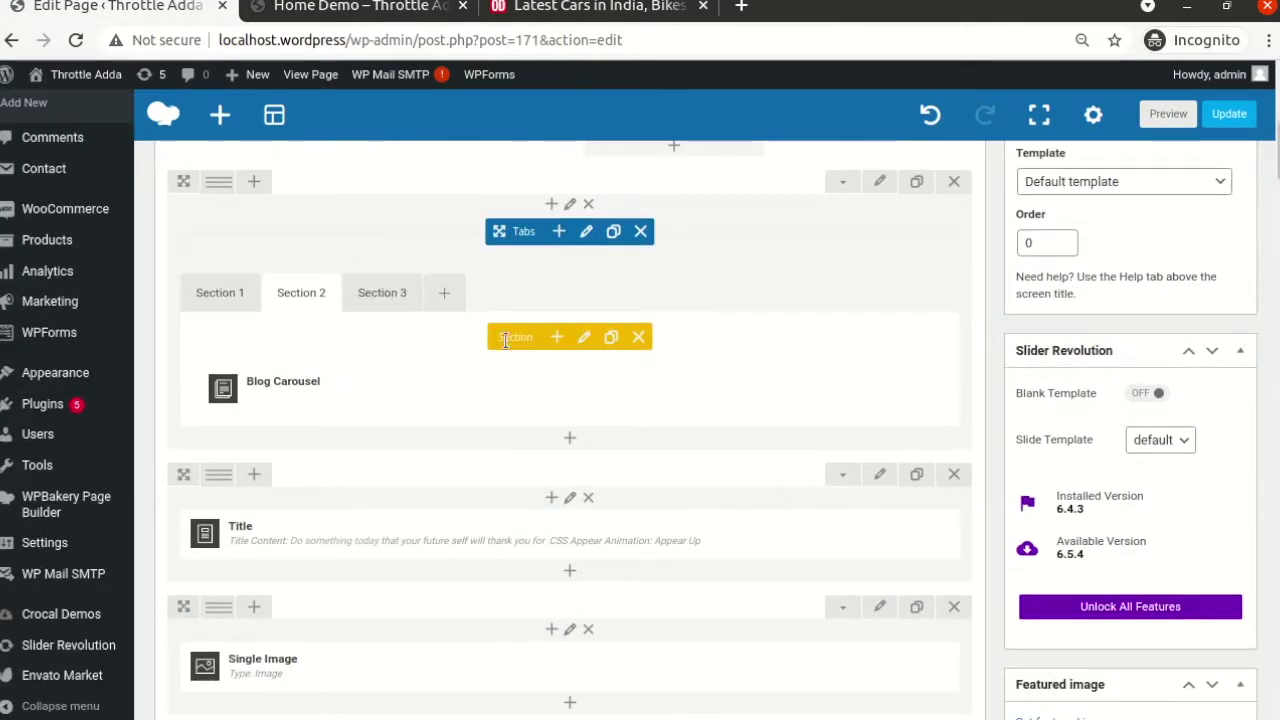
{"action": "left_click", "coordinate": [586, 337]}
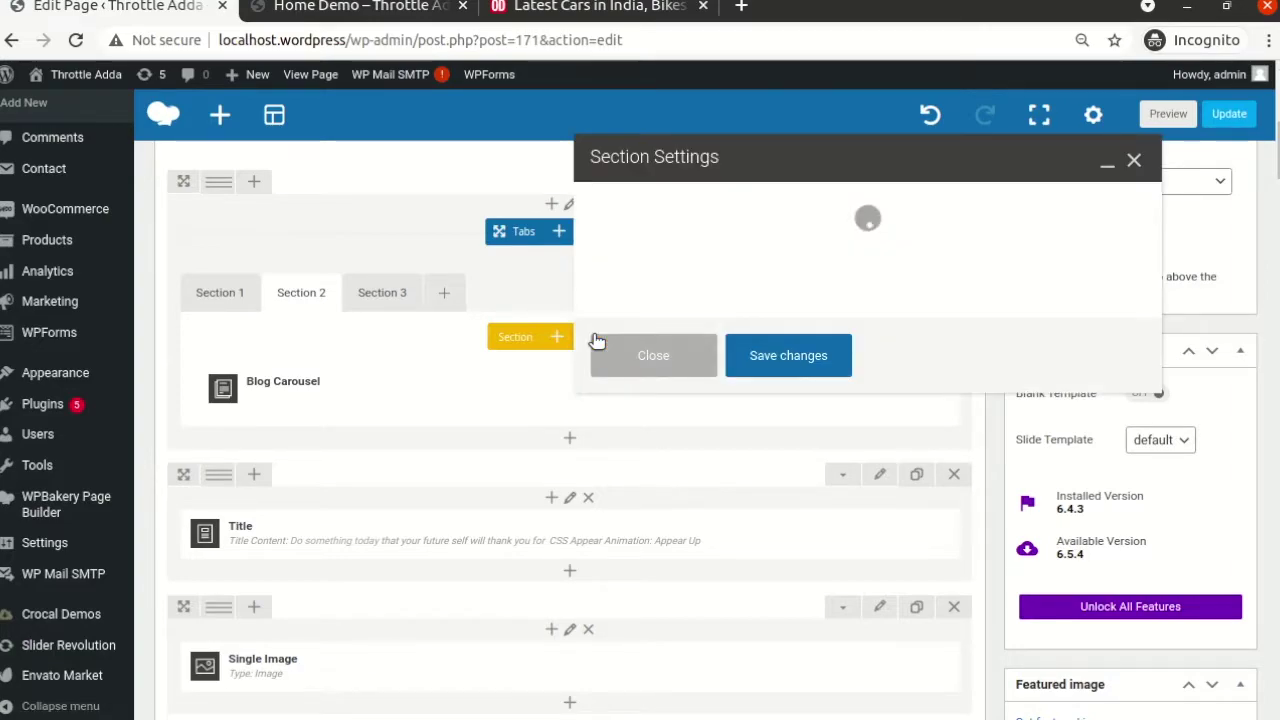
{"action": "scroll", "coordinate": [758, 347], "scroll_direction": "down", "scroll_amount": 3}
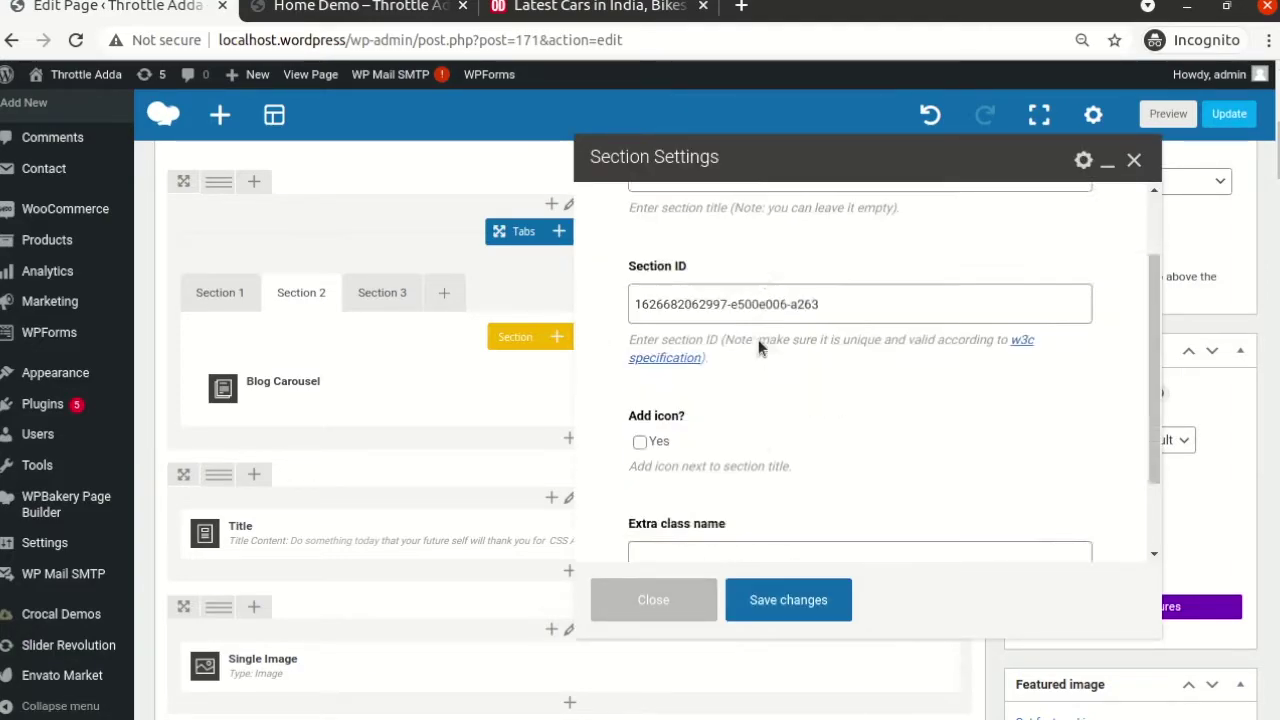
{"action": "left_click", "coordinate": [651, 606]}
- Examine the general settings of Section 2's Blog Carousel: carousel mode, excerpt length, stage paddings, gutter, item count, ordering and bottom margin
{"action": "mouse_move", "coordinate": [406, 378]}
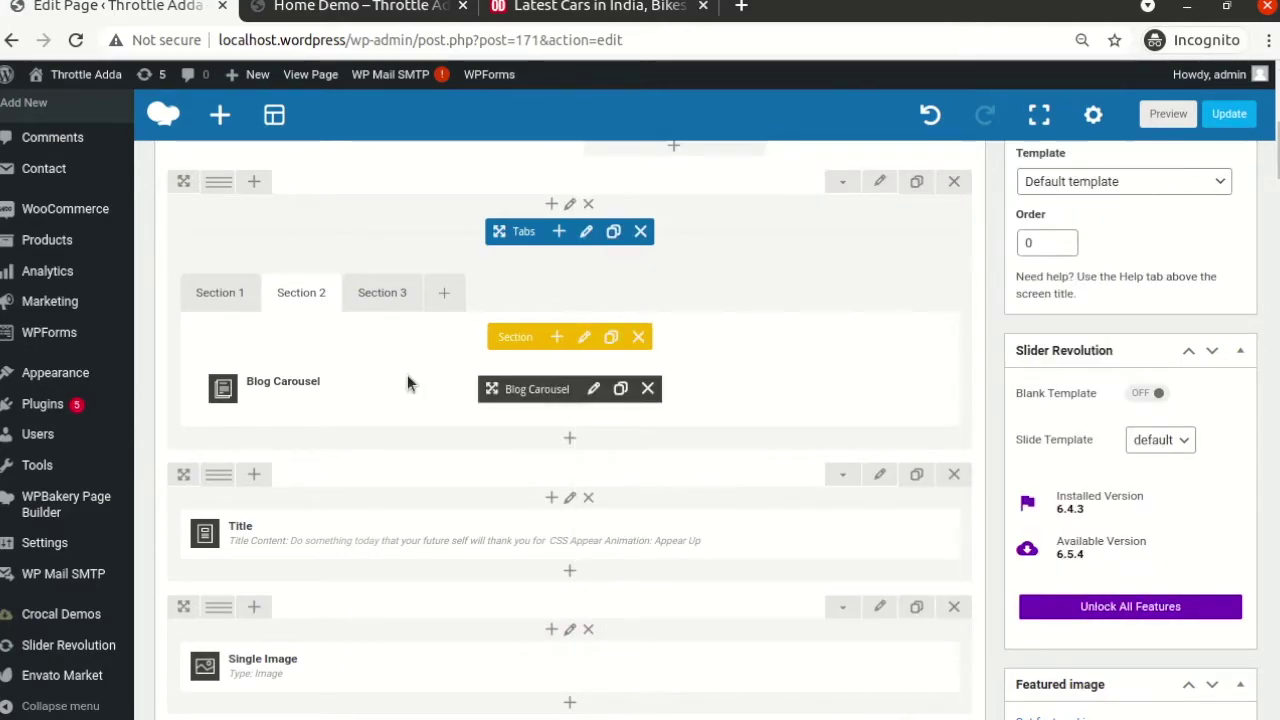
{"action": "left_click", "coordinate": [592, 389]}
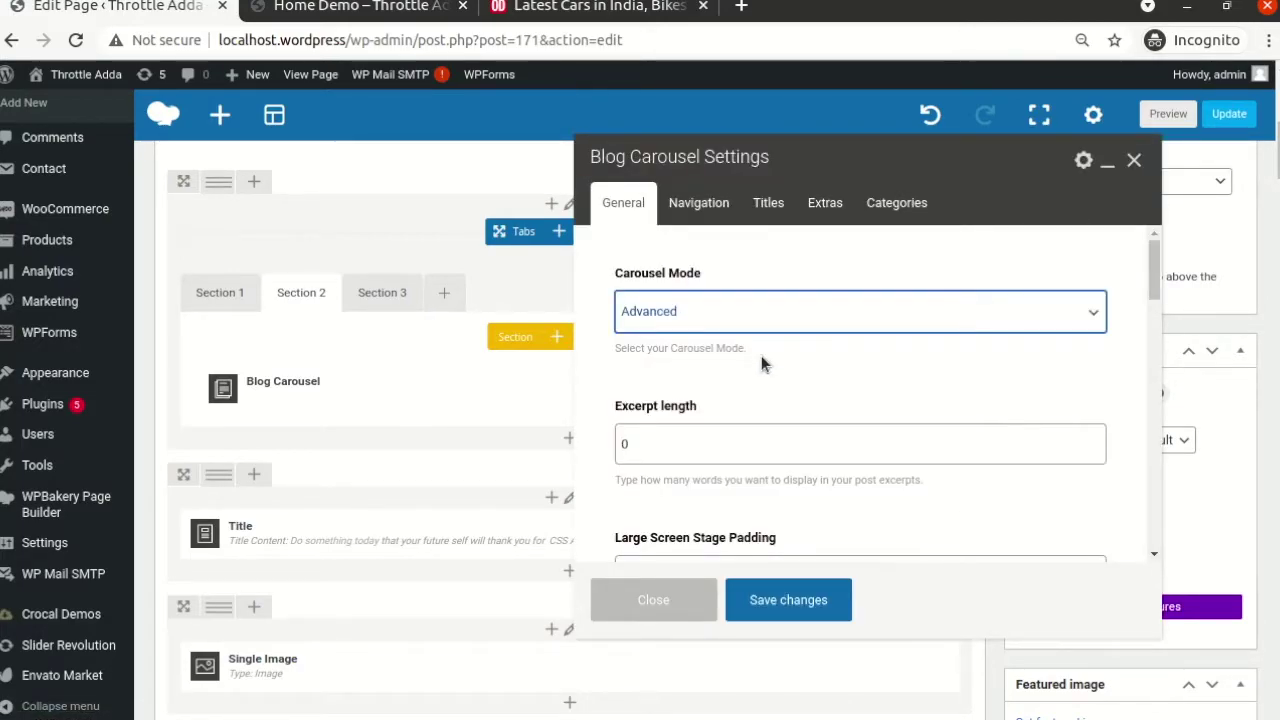
{"action": "scroll", "coordinate": [761, 355], "scroll_direction": "down", "scroll_amount": 2}
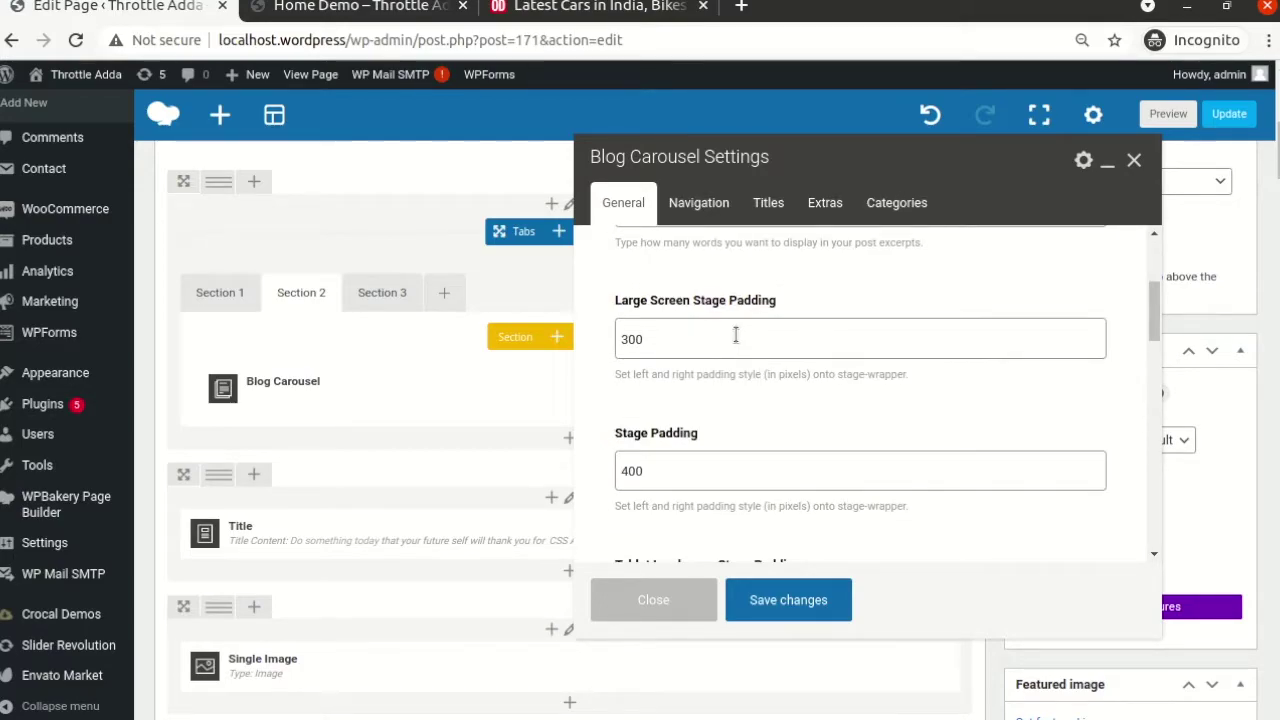
{"action": "double_click", "coordinate": [735, 335]}
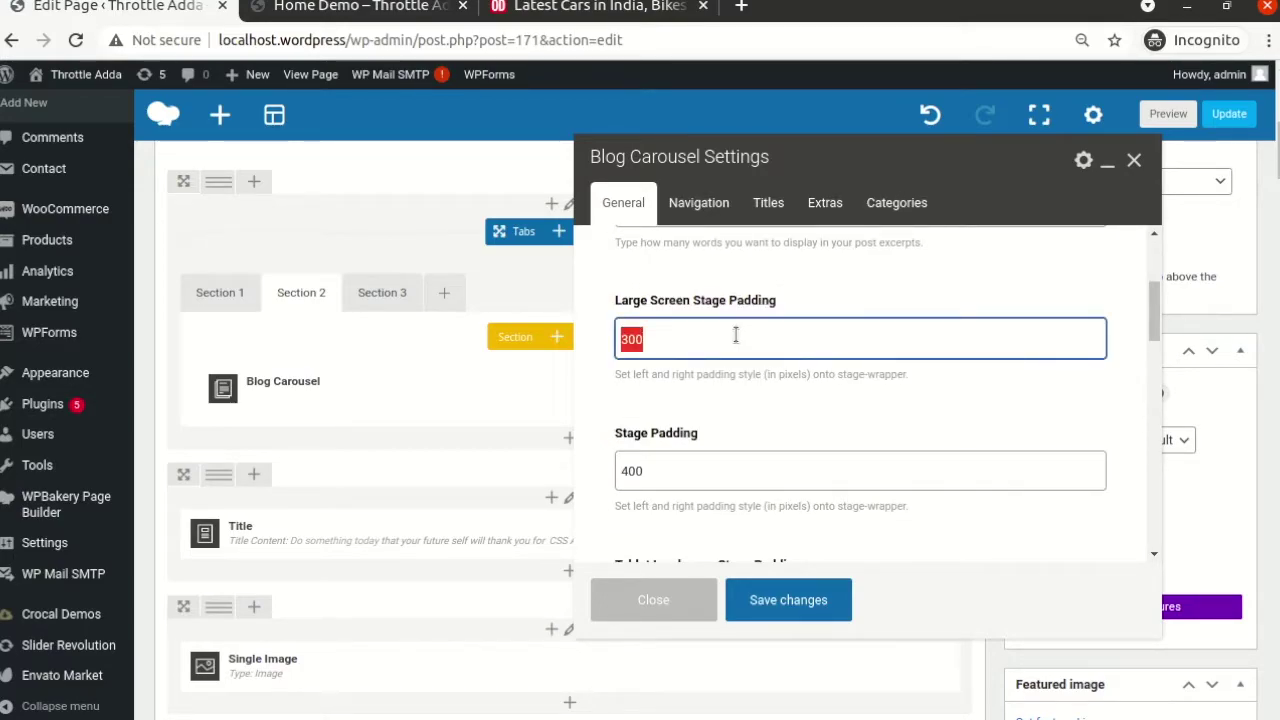
{"action": "triple_click", "coordinate": [694, 373]}
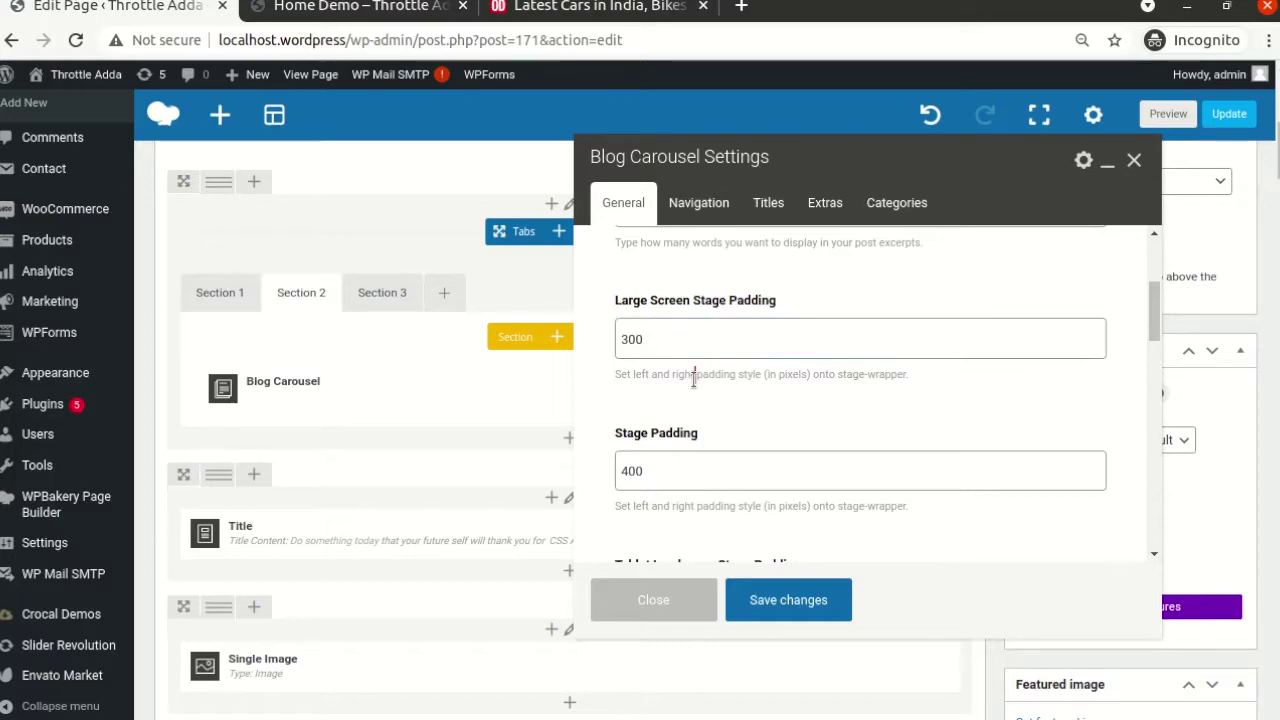
{"action": "left_click", "coordinate": [821, 392]}
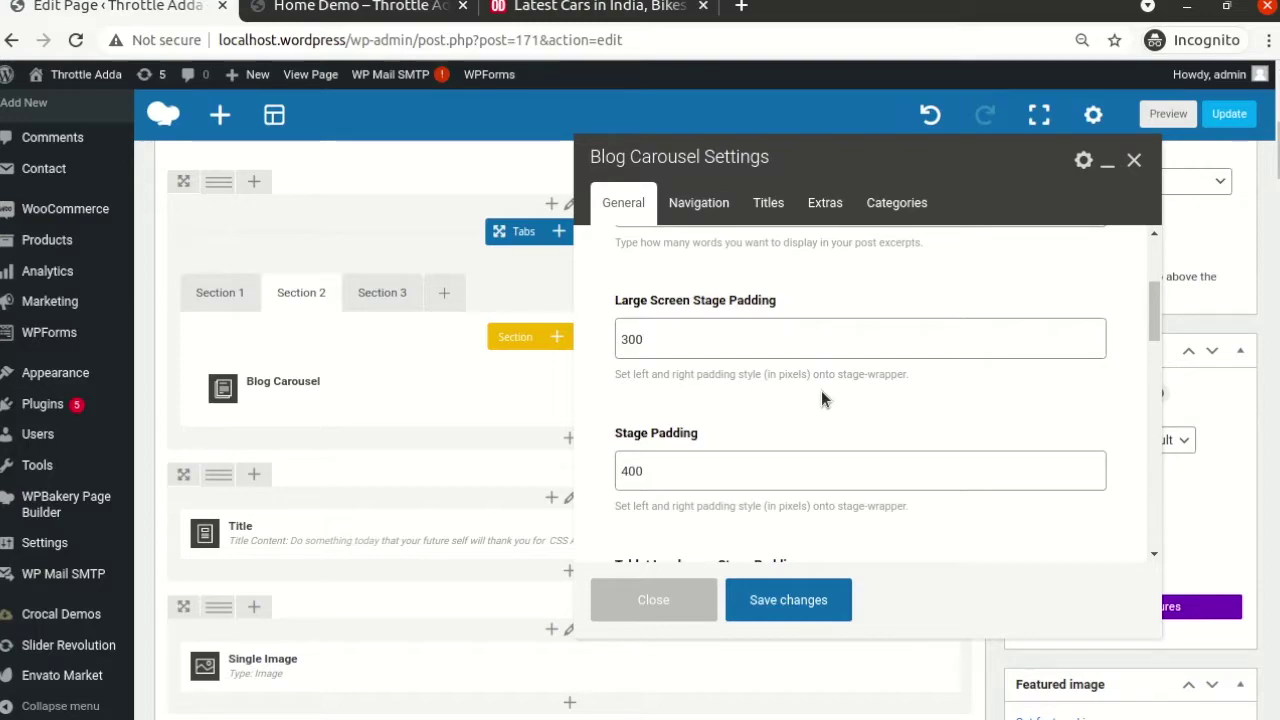
{"action": "scroll", "coordinate": [821, 398], "scroll_direction": "down", "scroll_amount": 2}
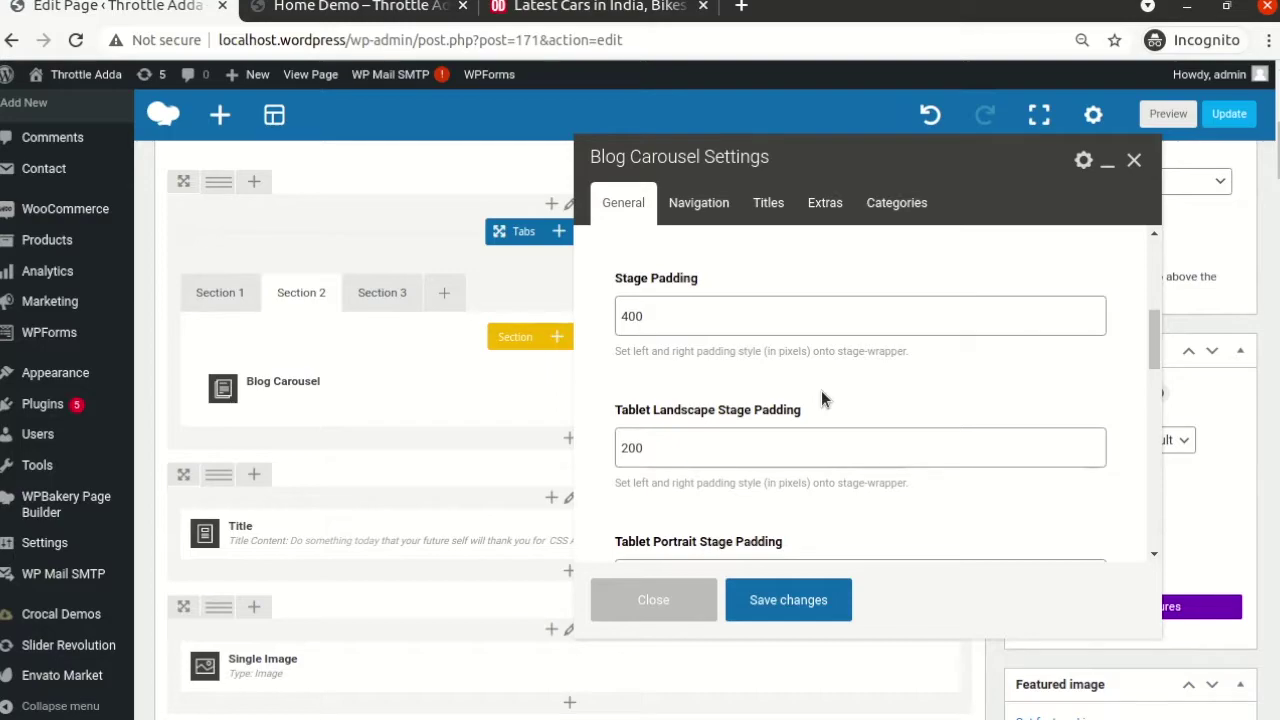
{"action": "scroll", "coordinate": [821, 398], "scroll_direction": "down", "scroll_amount": 2}
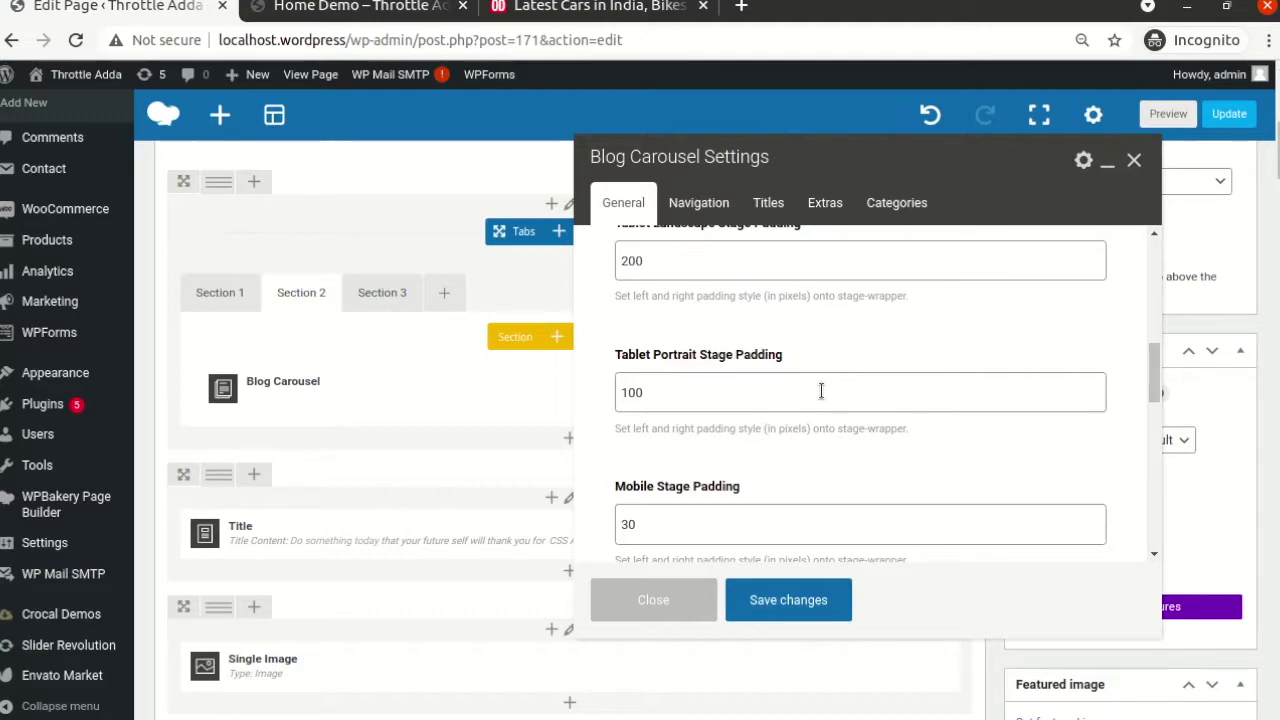
{"action": "scroll", "coordinate": [821, 391], "scroll_direction": "down", "scroll_amount": 3}
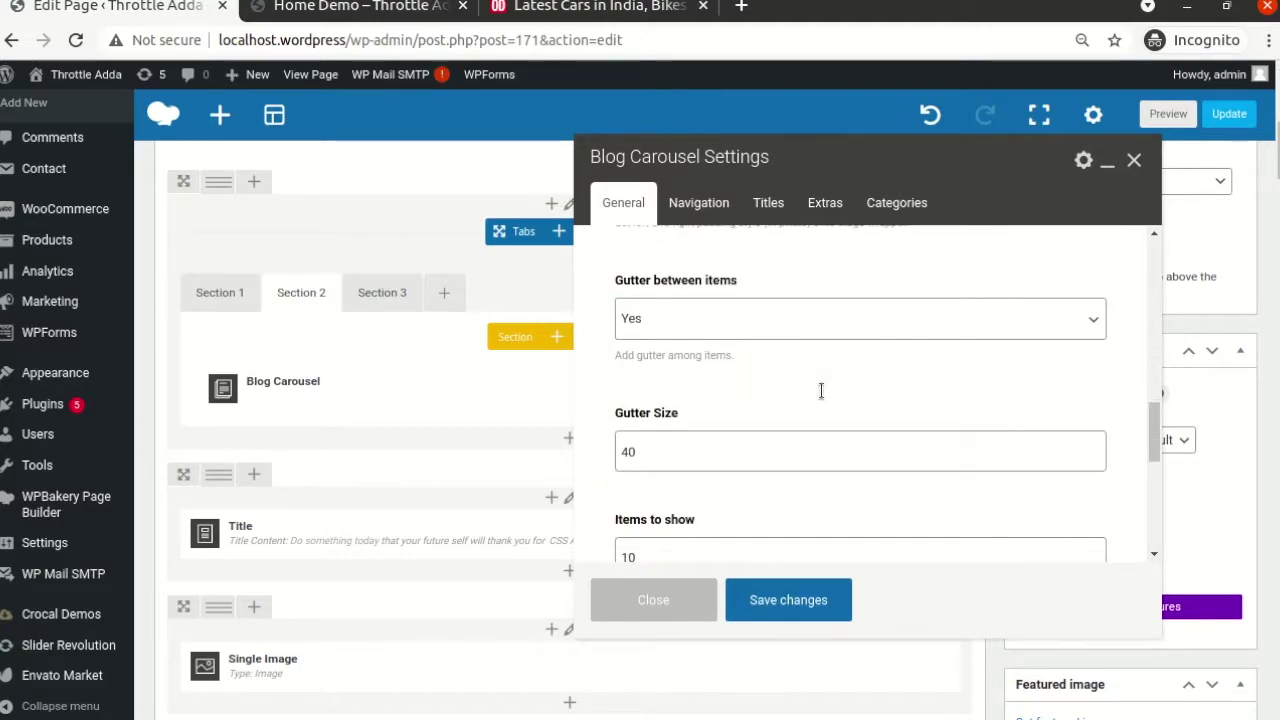
{"action": "scroll", "coordinate": [821, 391], "scroll_direction": "down", "scroll_amount": 5}
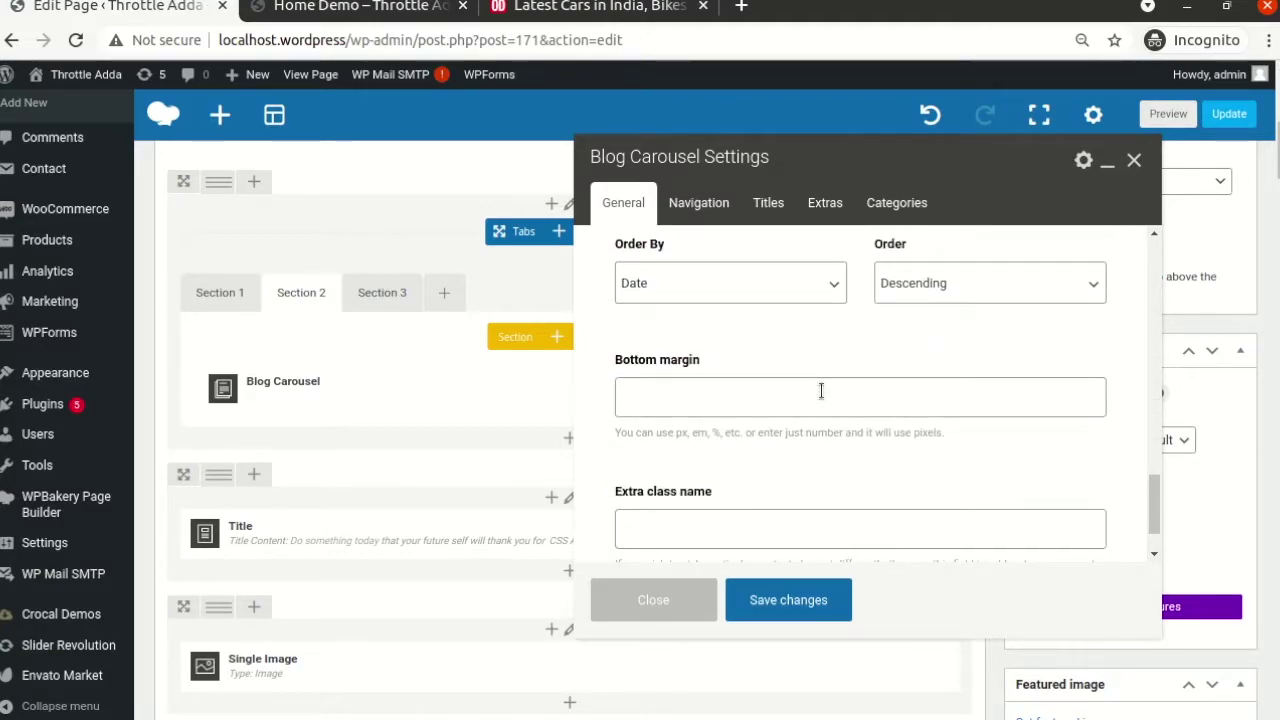
{"action": "scroll", "coordinate": [821, 391], "scroll_direction": "down", "scroll_amount": 2}
- Review the Blog Carousel's navigation, title, extras and category settings, ending on the general settings
{"action": "left_click", "coordinate": [712, 206]}
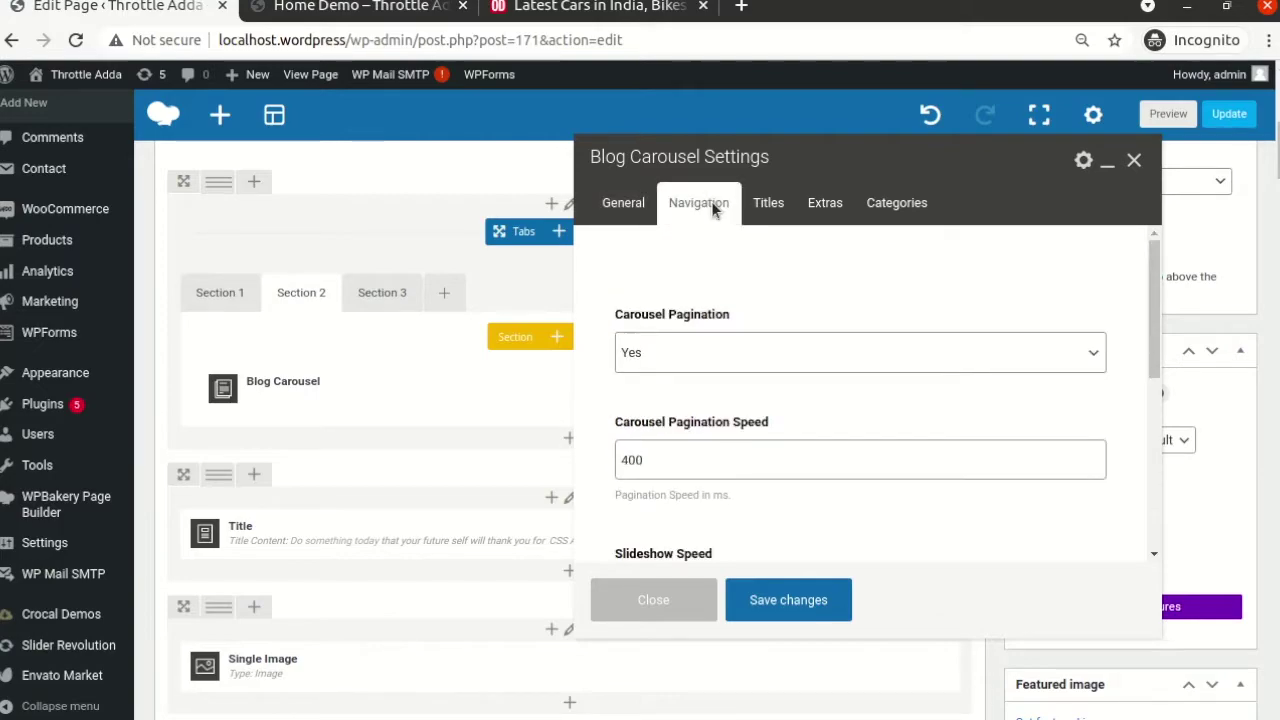
{"action": "scroll", "coordinate": [740, 317], "scroll_direction": "down", "scroll_amount": 1}
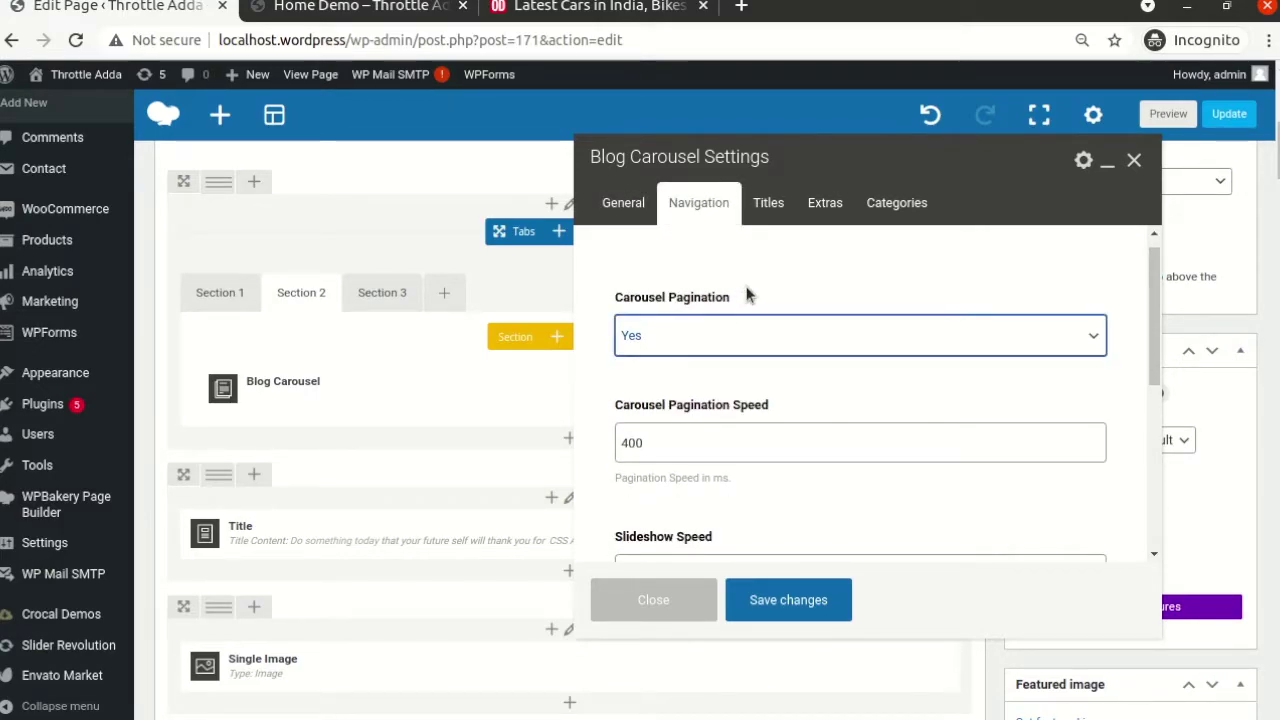
{"action": "scroll", "coordinate": [746, 297], "scroll_direction": "down", "scroll_amount": 5}
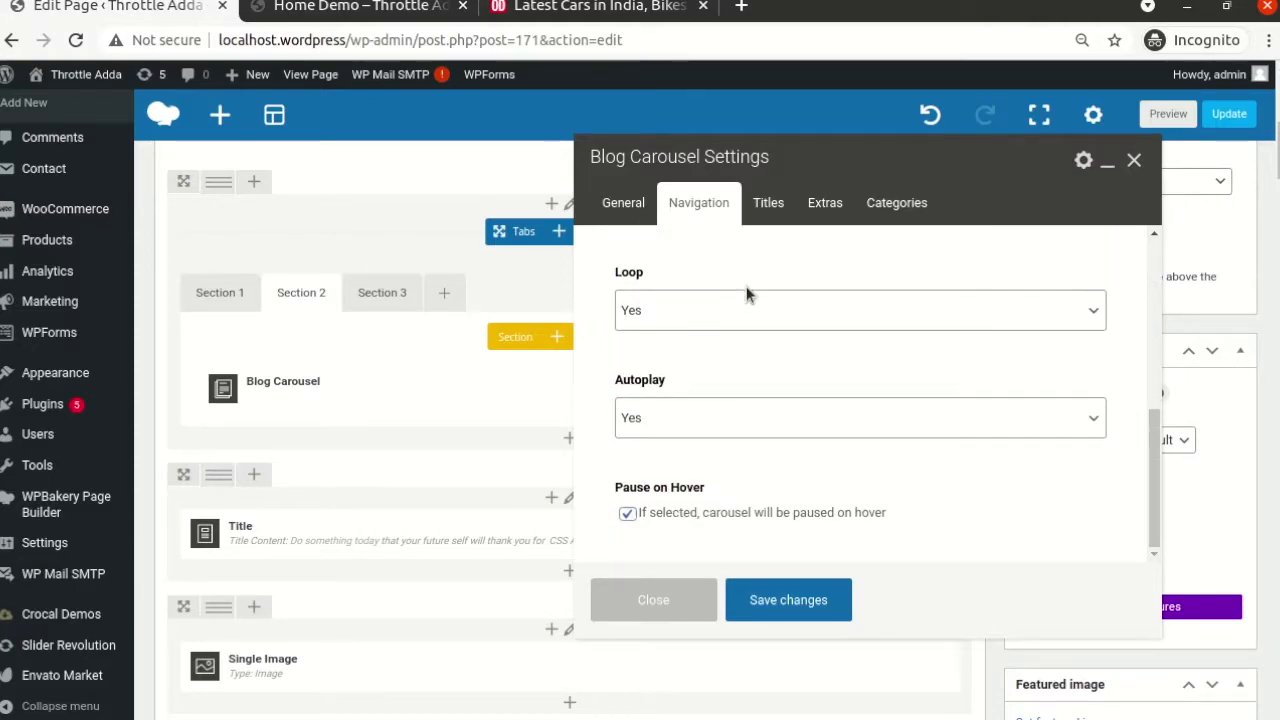
{"action": "scroll", "coordinate": [748, 293], "scroll_direction": "down", "scroll_amount": 2}
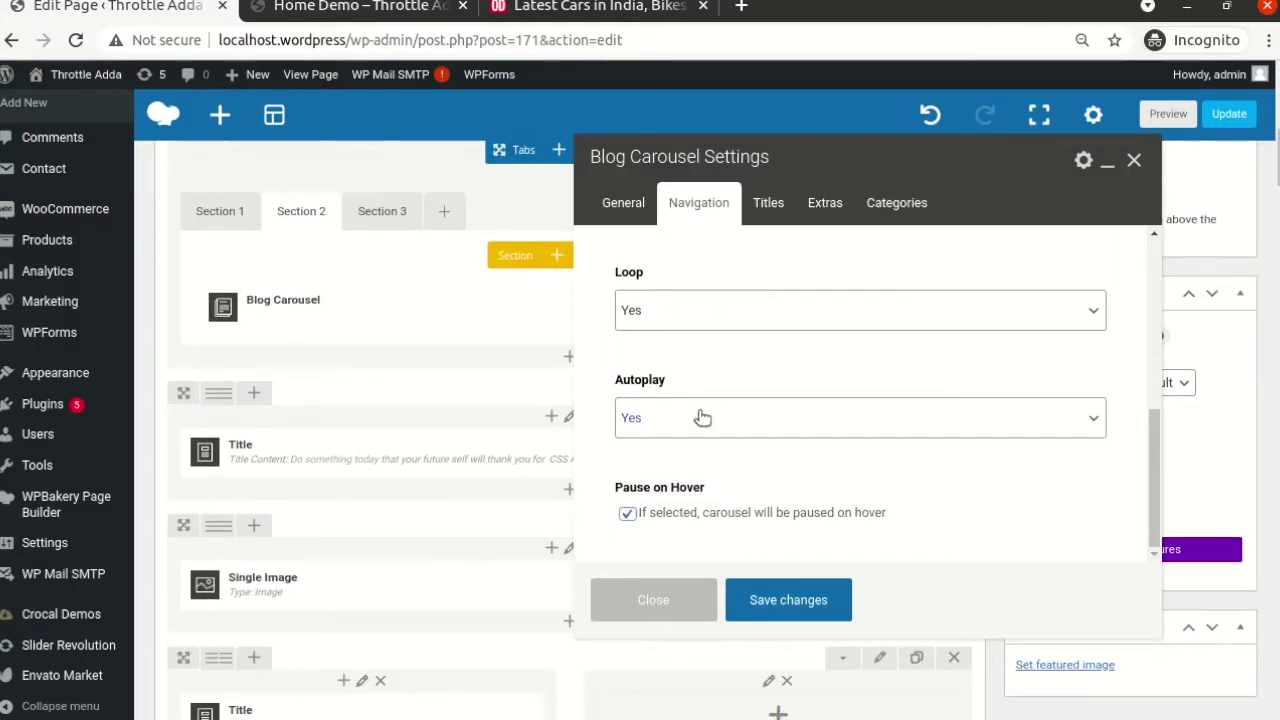
{"action": "left_click", "coordinate": [768, 206]}
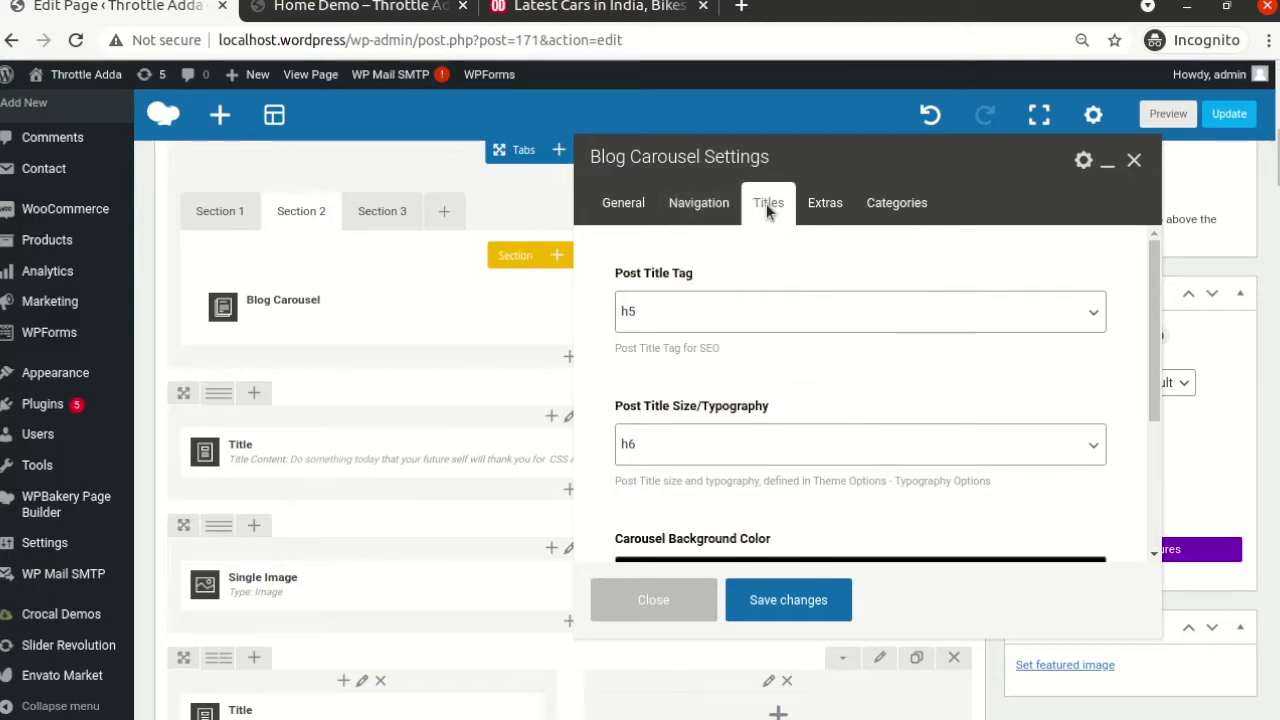
{"action": "left_click", "coordinate": [820, 210]}
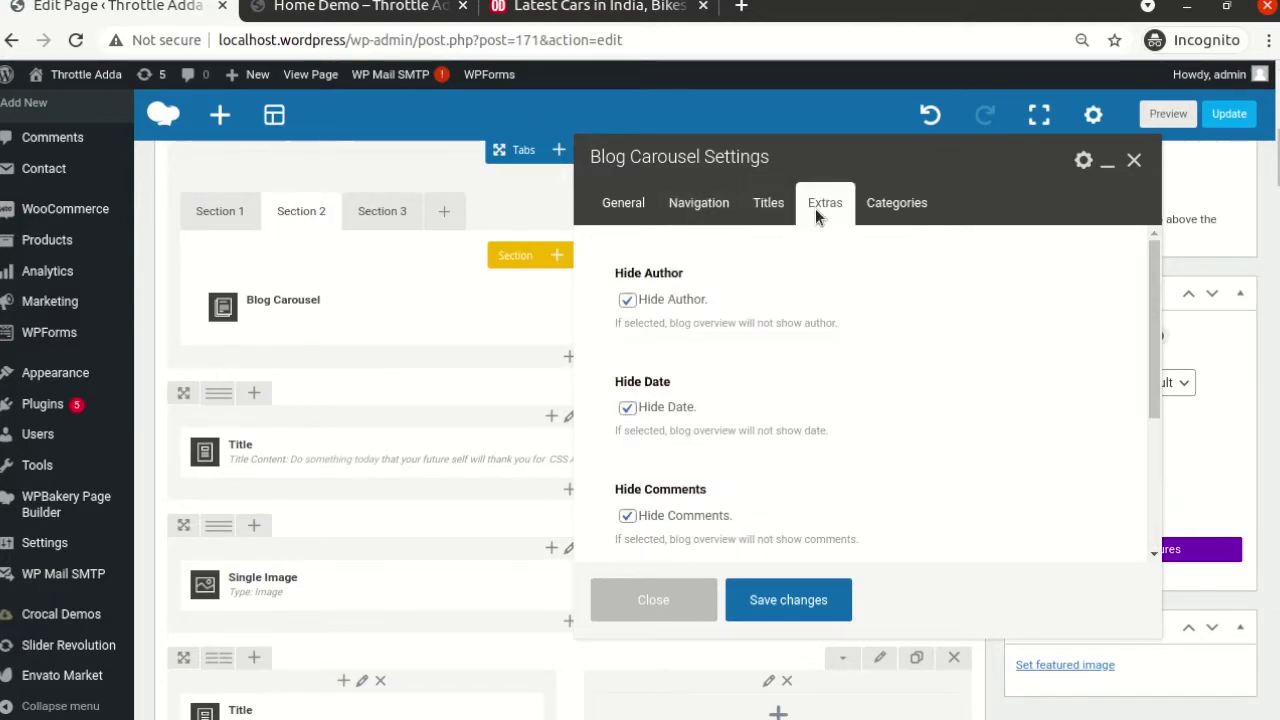
{"action": "left_click", "coordinate": [764, 205]}
{"action": "left_click", "coordinate": [825, 205]}
{"action": "left_click", "coordinate": [886, 206]}
{"action": "left_click", "coordinate": [637, 208]}
- Recheck the stage padding values for large screens, tablet landscape and tablet portrait in the Blog Carousel settings
{"action": "scroll", "coordinate": [762, 372], "scroll_direction": "down", "scroll_amount": 2}
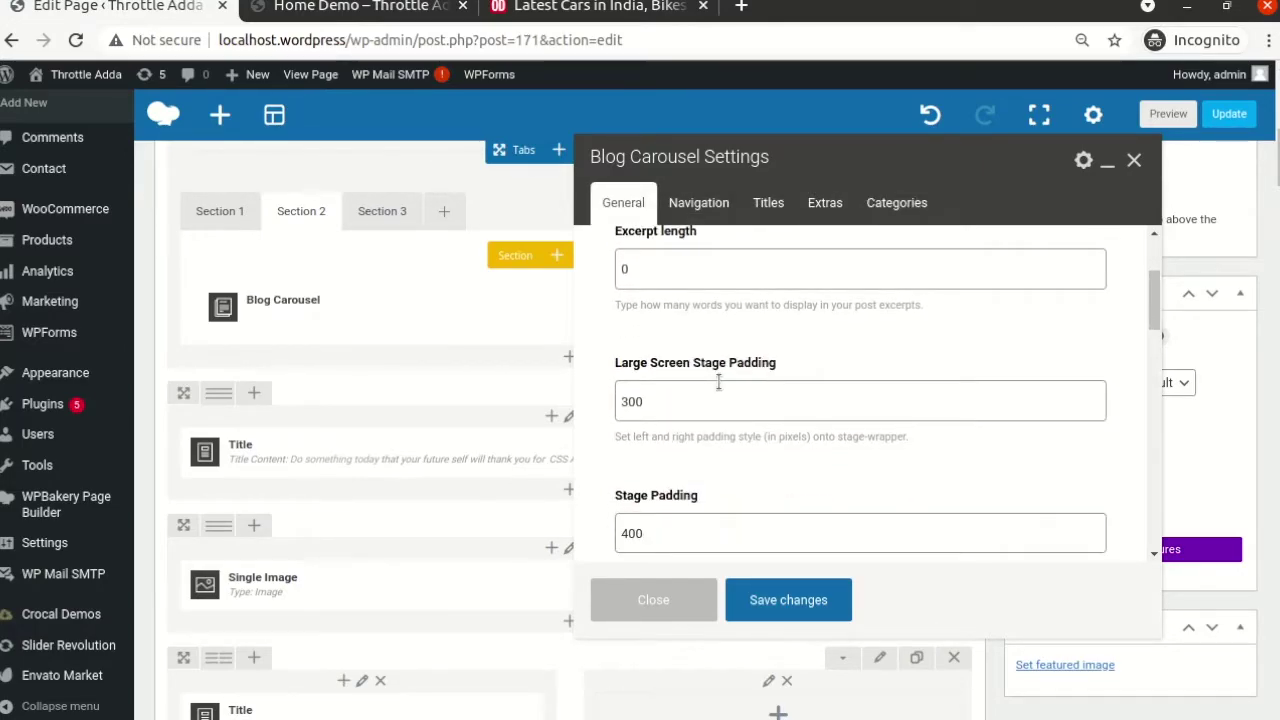
{"action": "scroll", "coordinate": [718, 382], "scroll_direction": "down", "scroll_amount": 2}
{"action": "scroll", "coordinate": [718, 382], "scroll_direction": "down", "scroll_amount": 1}
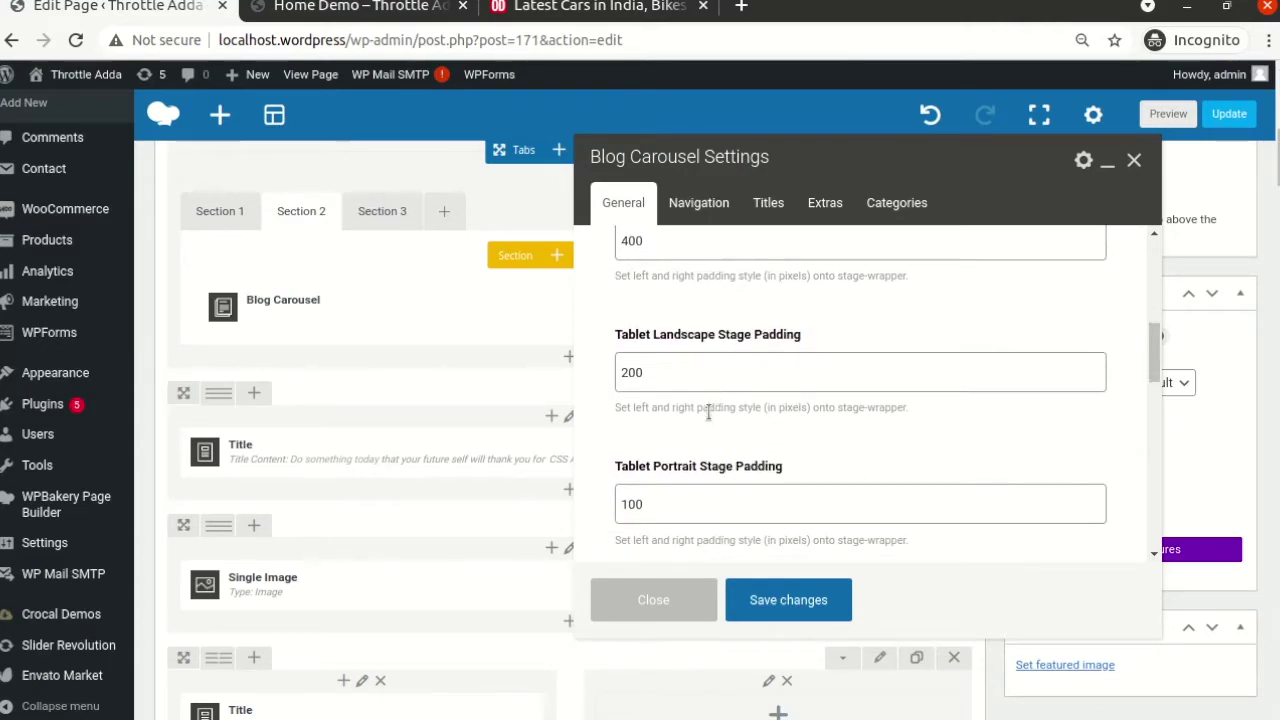
{"action": "scroll", "coordinate": [703, 418], "scroll_direction": "down", "scroll_amount": 1}
{"action": "double_click", "coordinate": [704, 424]}
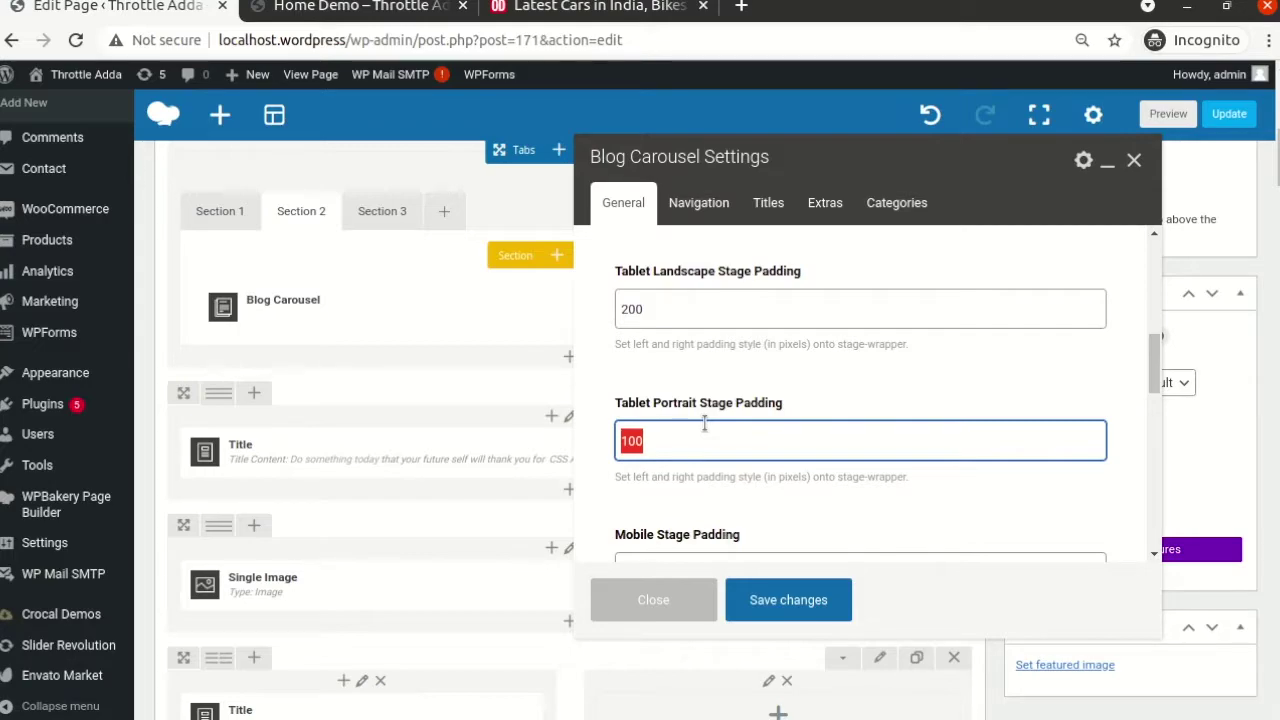
{"action": "scroll", "coordinate": [704, 424], "scroll_direction": "up", "scroll_amount": 5}
{"action": "scroll", "coordinate": [704, 424], "scroll_direction": "down", "scroll_amount": 2}
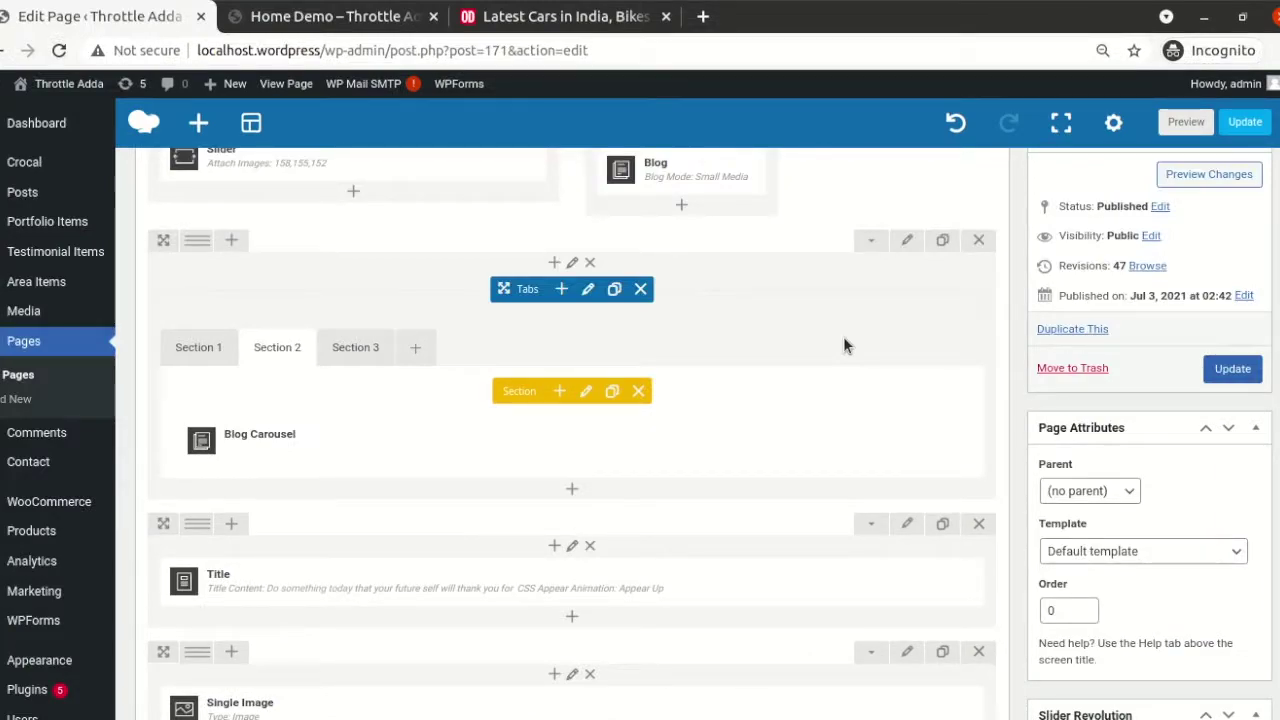
- Switch to the Home Demo page and compare the Section 1 and Section 2 carousels, ending on Section 2
{"action": "left_click", "coordinate": [306, 17]}
{"action": "left_click", "coordinate": [1040, 287]}
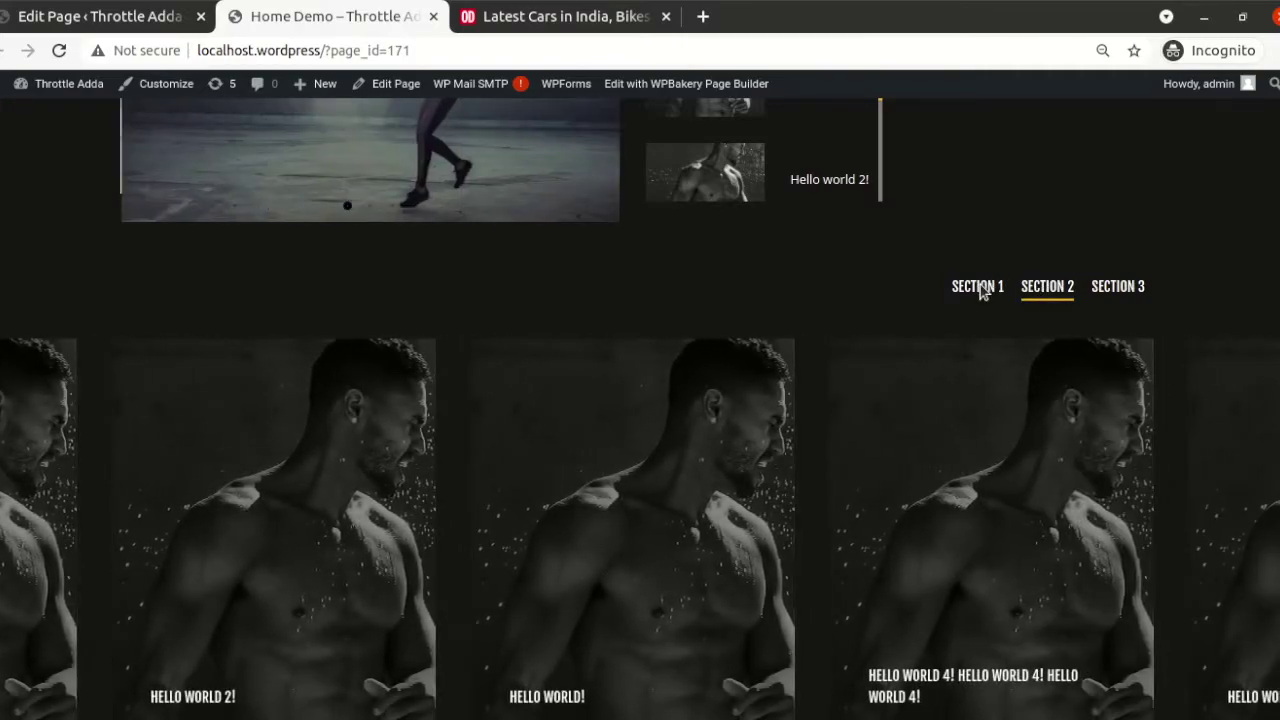
{"action": "left_click", "coordinate": [980, 290]}
{"action": "left_click", "coordinate": [1044, 292]}
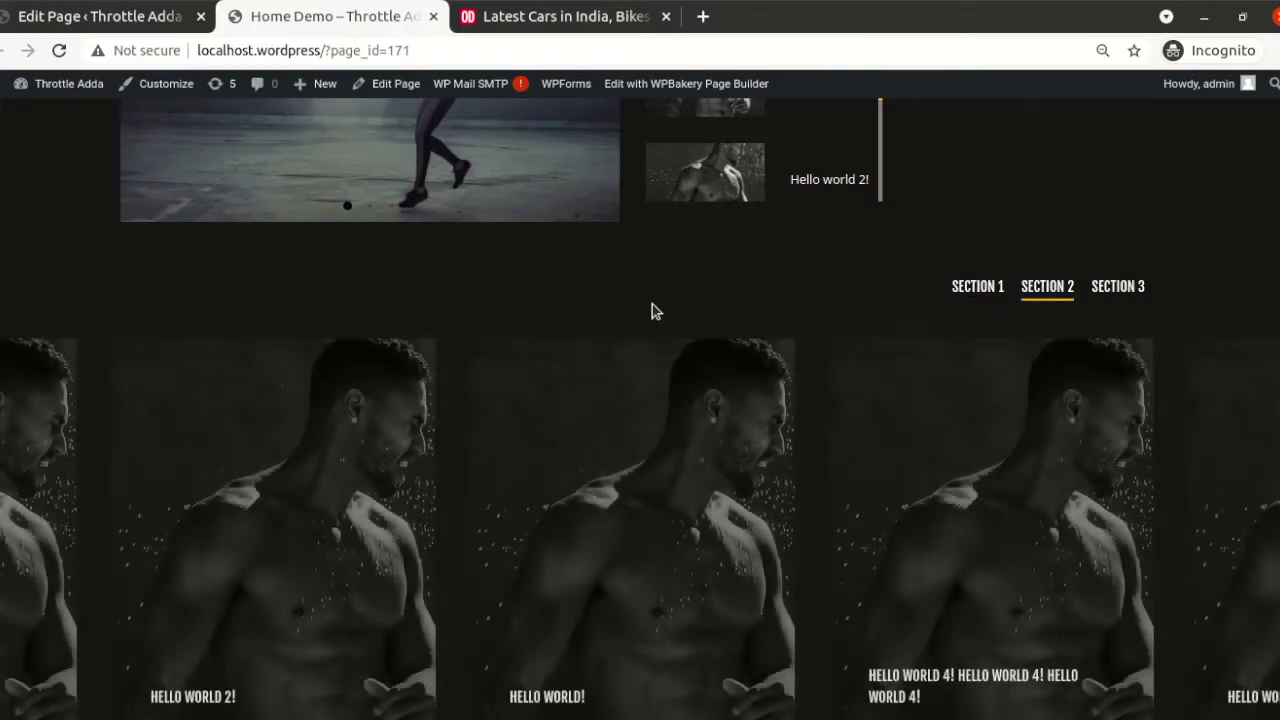
- Go through Section 2's carousel slides with the second and third pagination dots, and return to the first
{"action": "scroll", "coordinate": [567, 467], "scroll_direction": "down", "scroll_amount": 3}
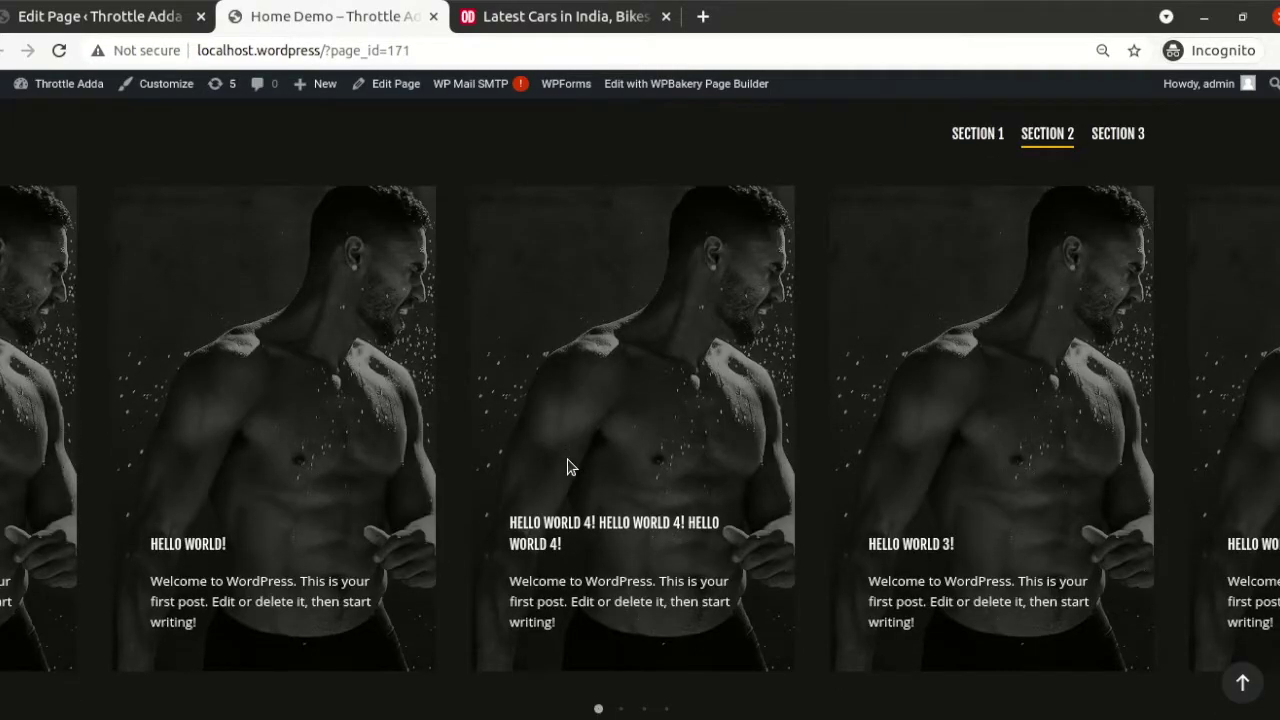
{"action": "left_click", "coordinate": [621, 709]}
{"action": "left_click", "coordinate": [646, 709]}
{"action": "left_click", "coordinate": [599, 709]}
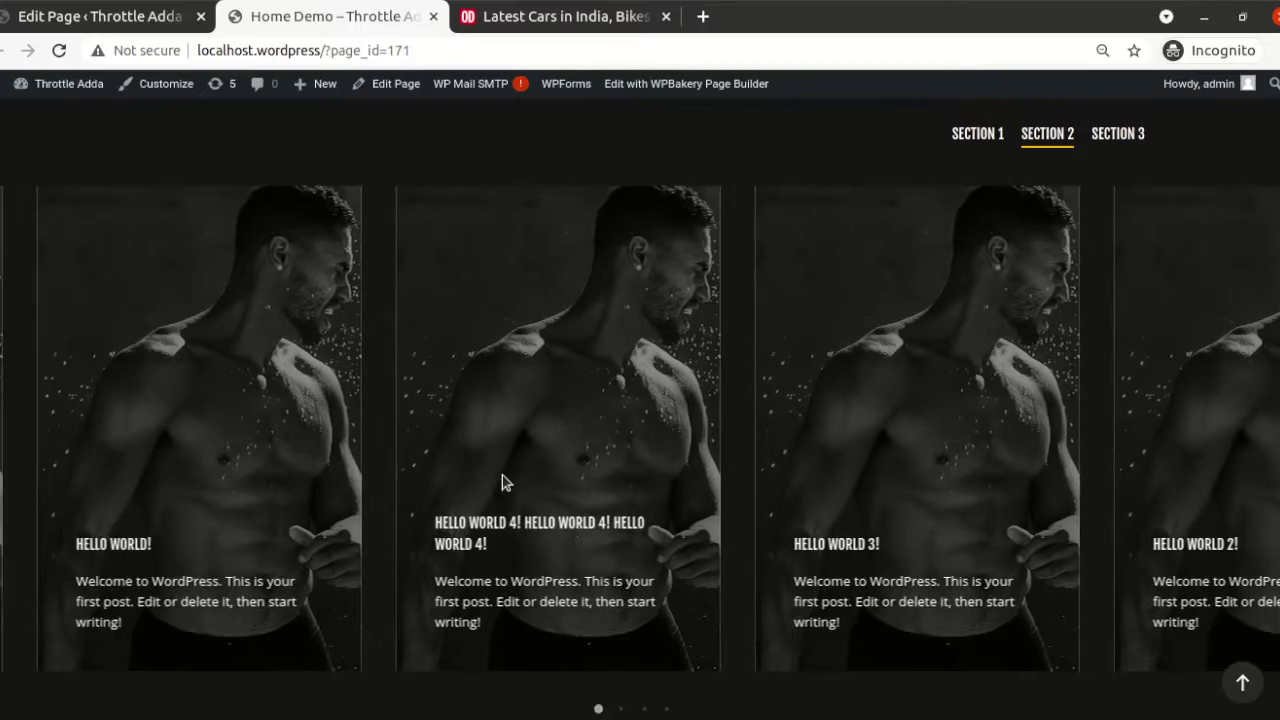
- Inspect Section 2's placement below Top Stories and its full carousel layout, and show Section 1 for comparison
{"action": "scroll", "coordinate": [449, 406], "scroll_direction": "up", "scroll_amount": 4}
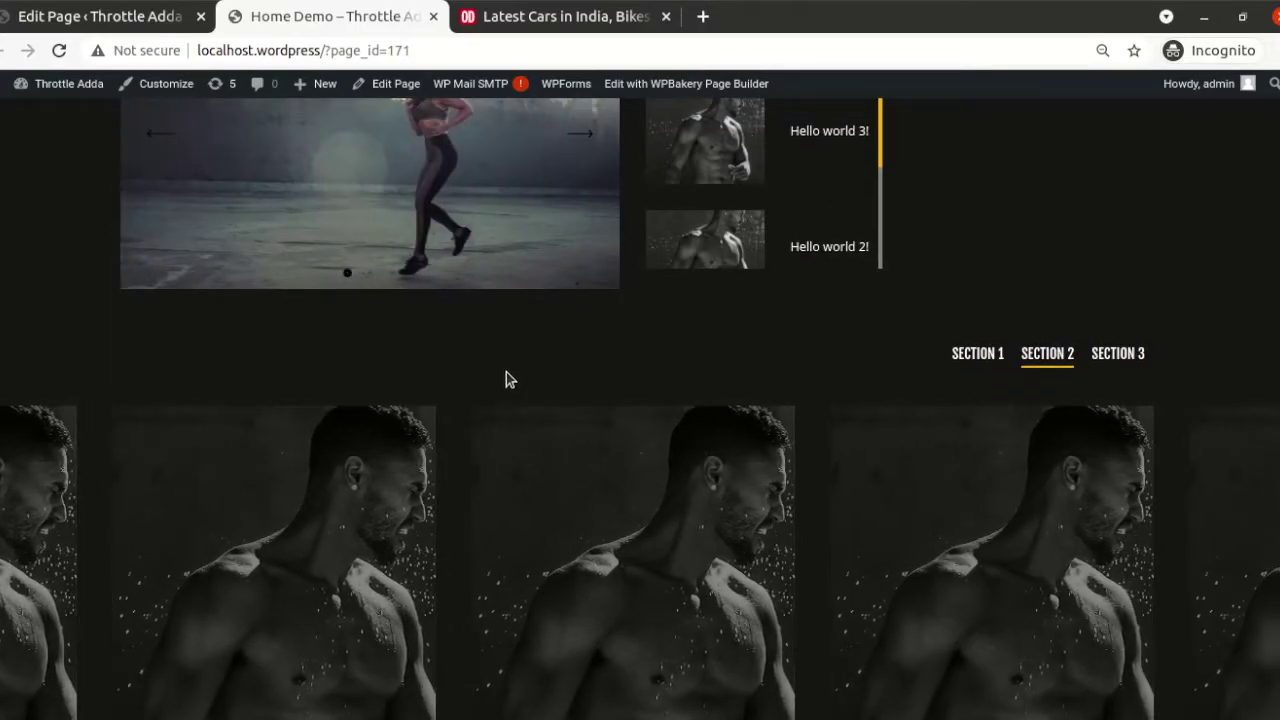
{"action": "scroll", "coordinate": [506, 378], "scroll_direction": "down", "scroll_amount": 3}
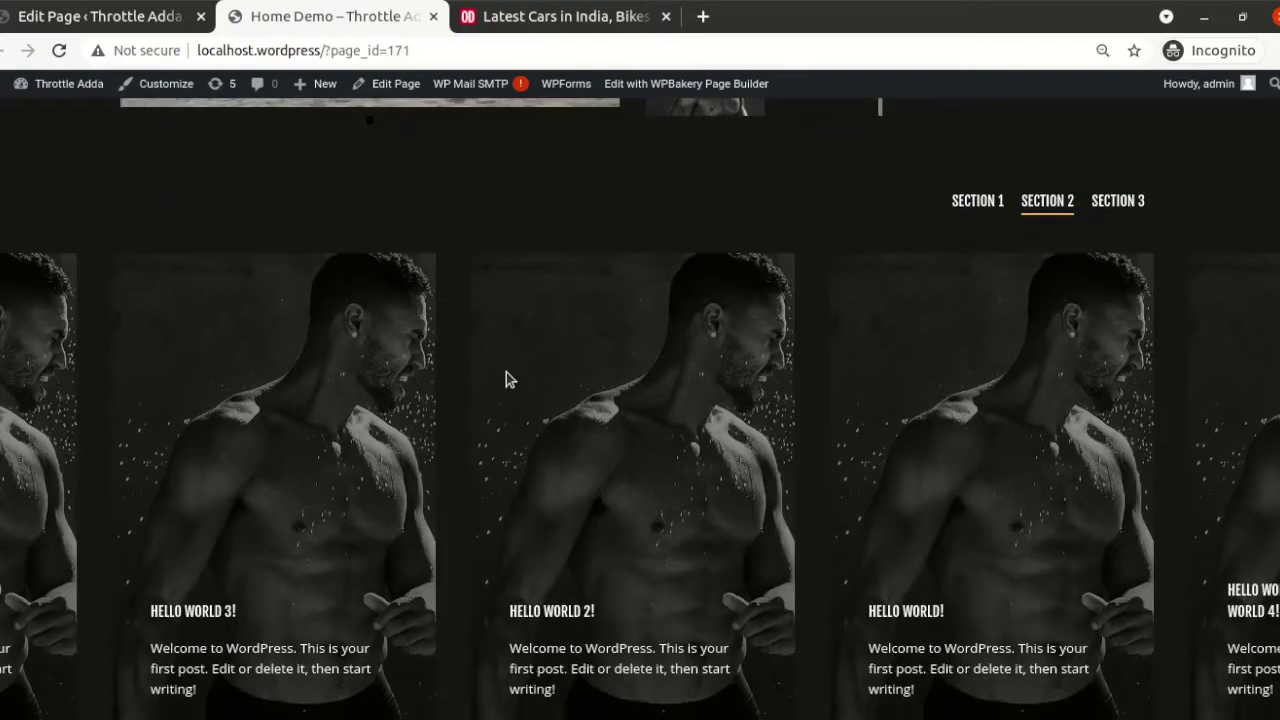
{"action": "scroll", "coordinate": [444, 431], "scroll_direction": "down", "scroll_amount": 2}
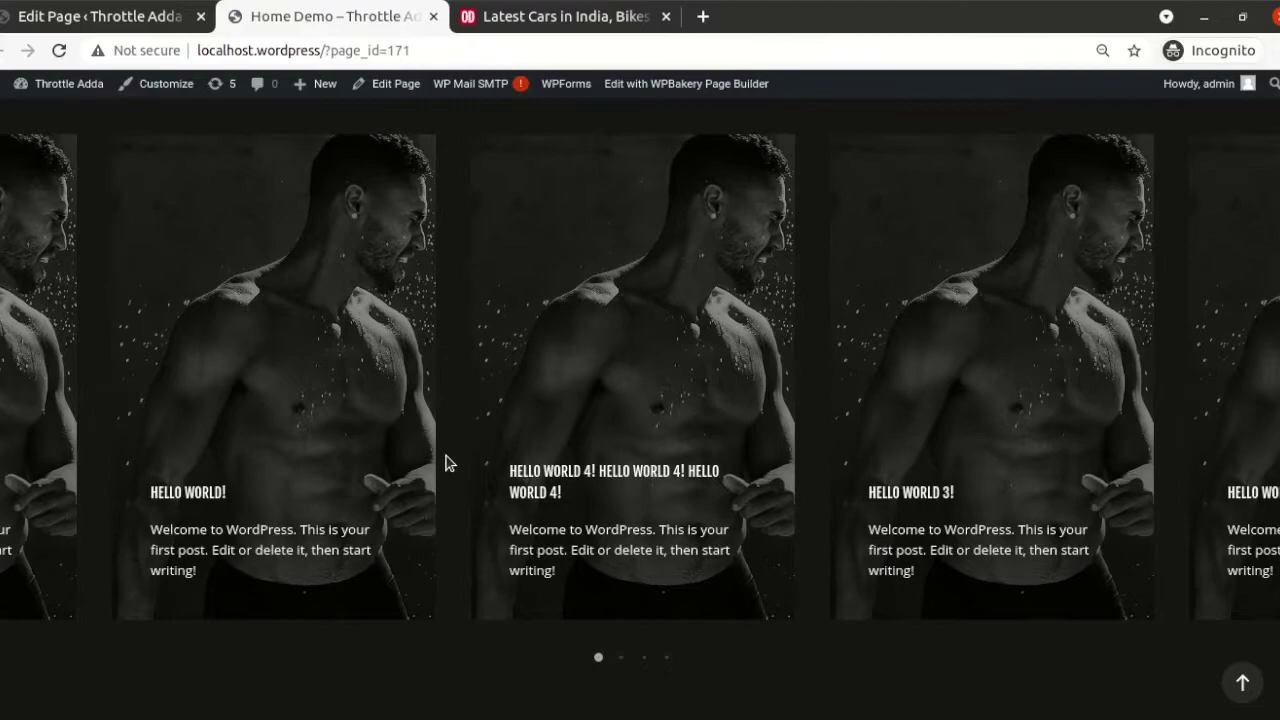
{"action": "scroll", "coordinate": [447, 463], "scroll_direction": "up", "scroll_amount": 3}
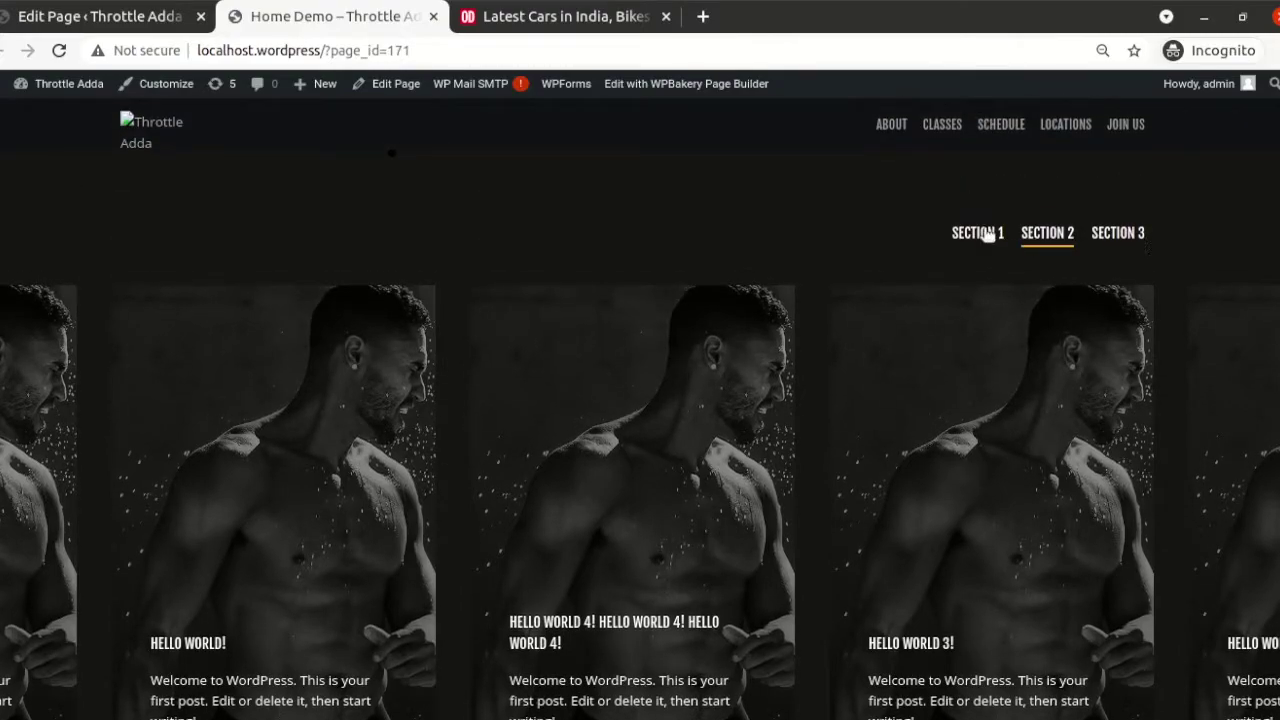
{"action": "left_click", "coordinate": [987, 233]}
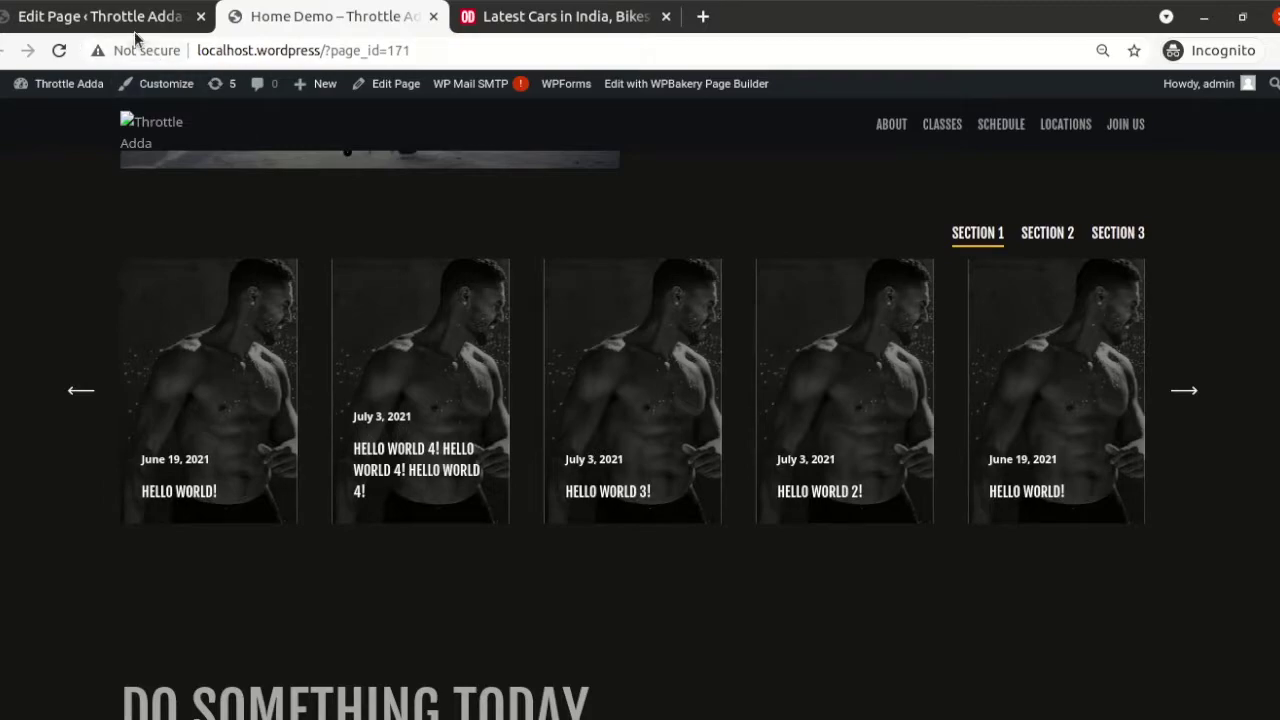
- In the page editor, switch the Blog Carousel in Section 2 to Advanced mode and set it back to Simple
{"action": "left_click", "coordinate": [134, 20]}
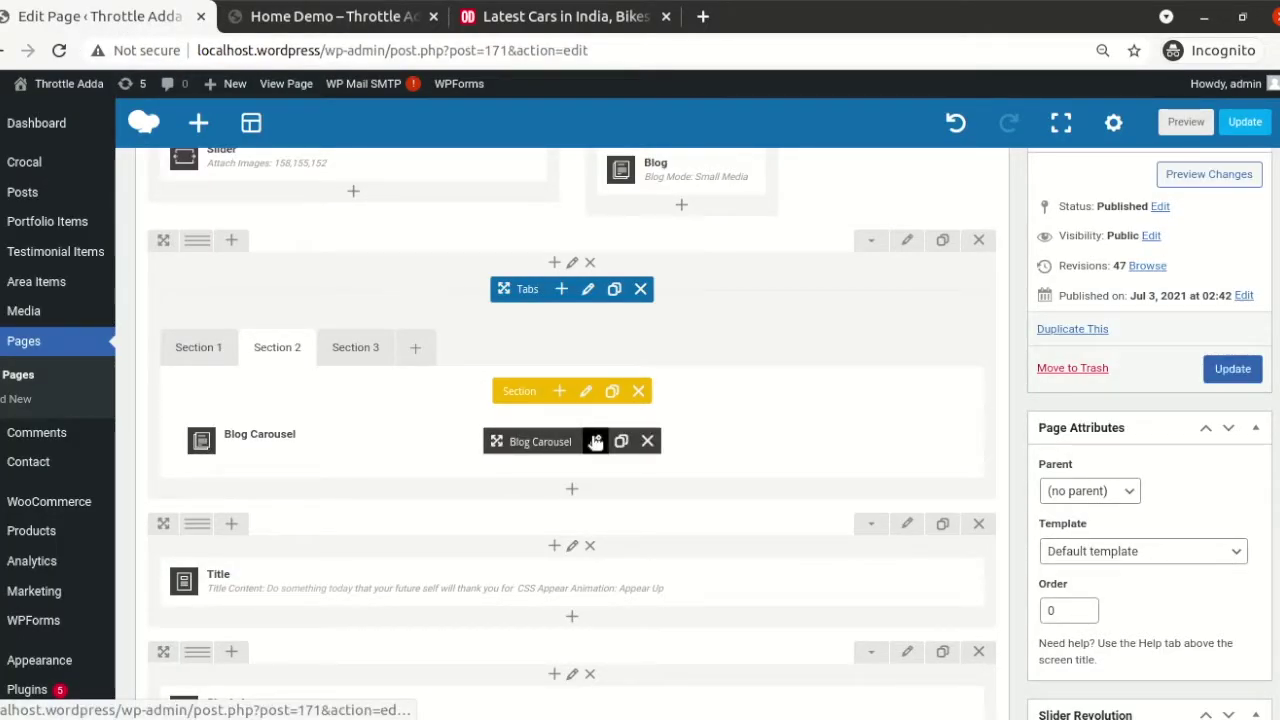
{"action": "left_click", "coordinate": [595, 441]}
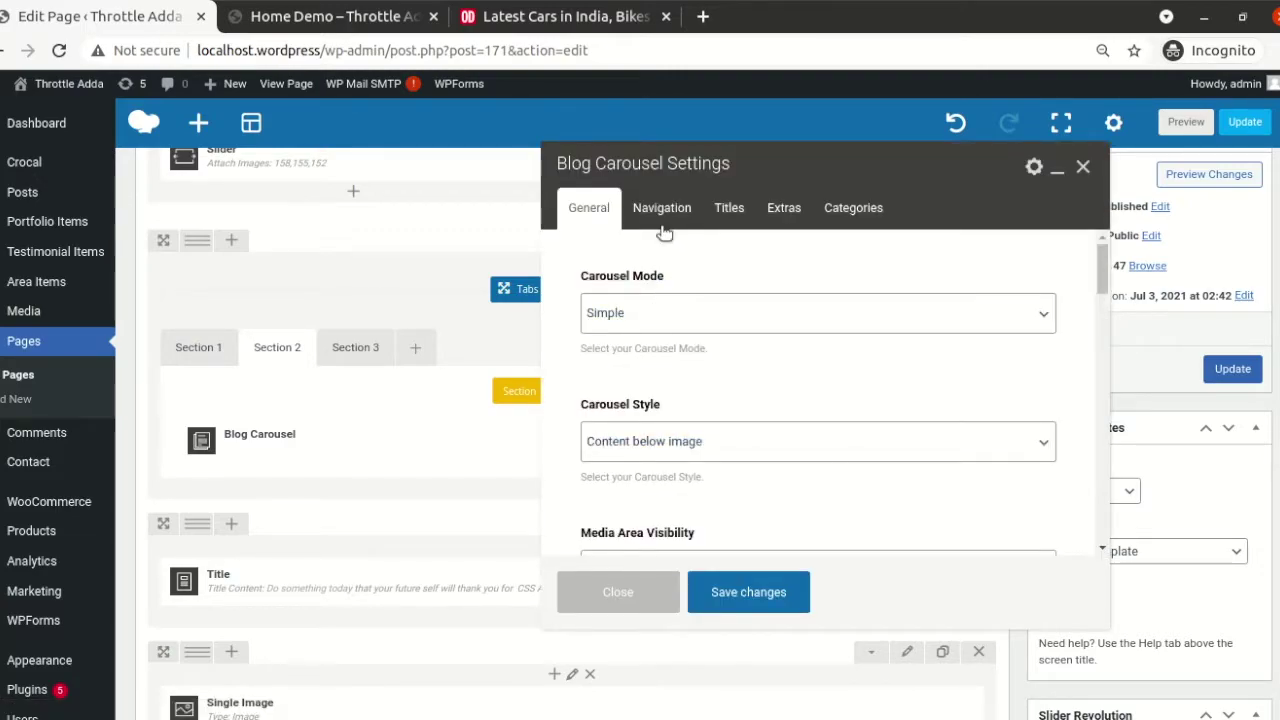
{"action": "left_click", "coordinate": [637, 611]}
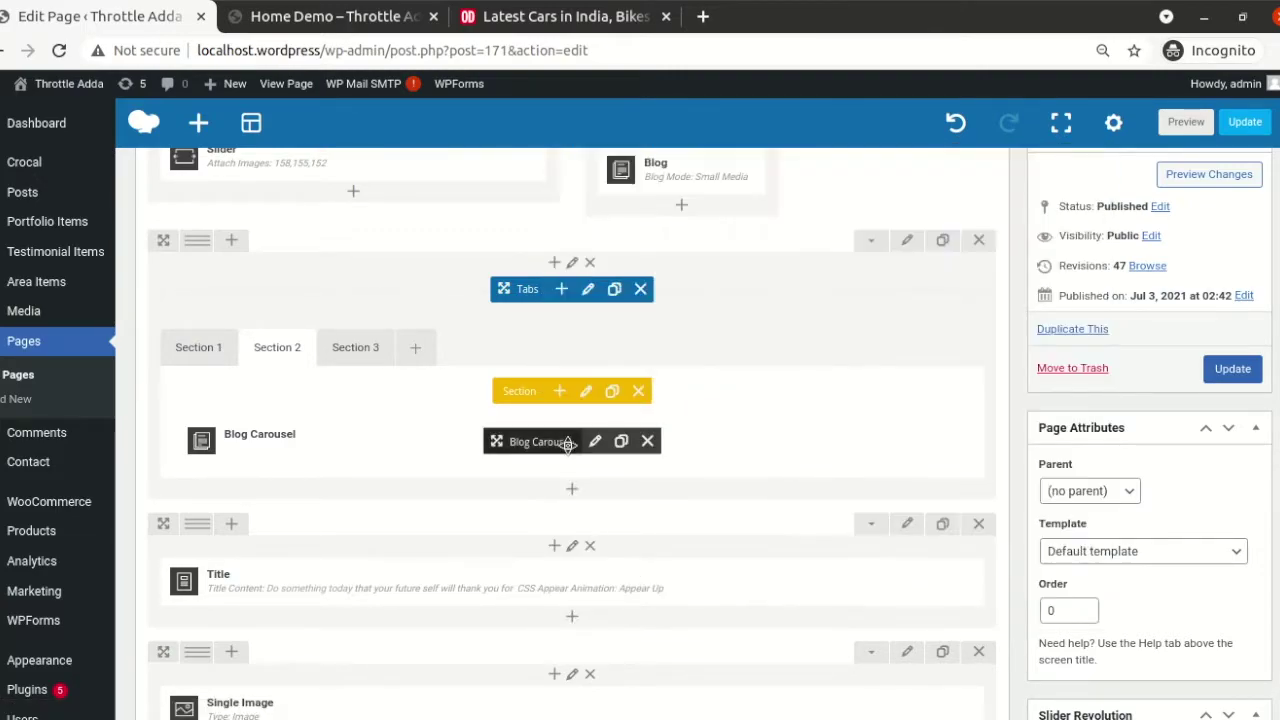
{"action": "left_click", "coordinate": [592, 440]}
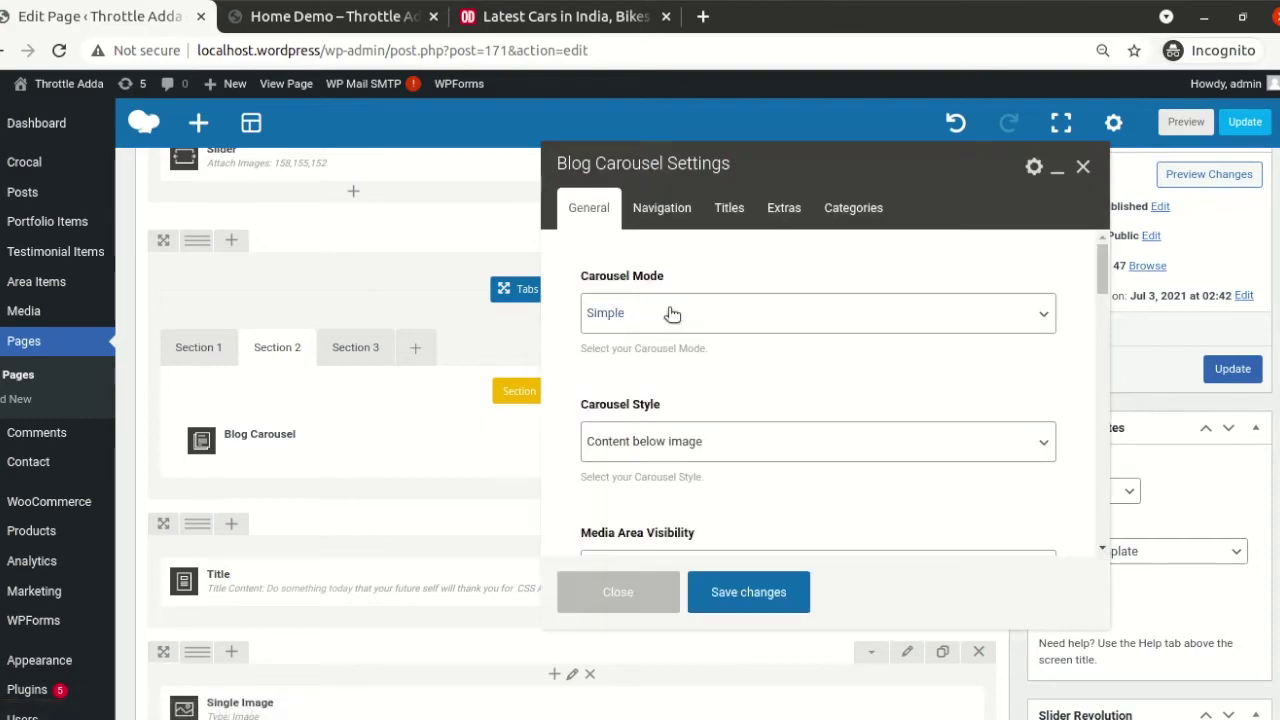
{"action": "left_click", "coordinate": [643, 366]}
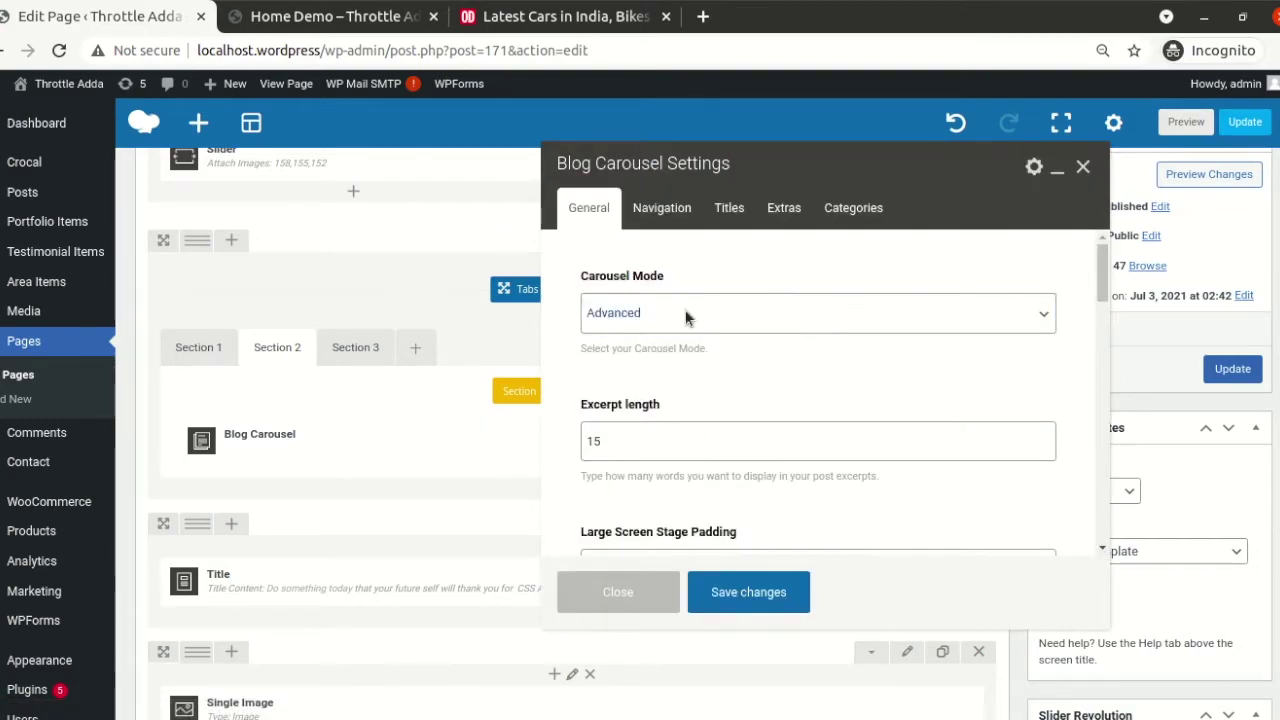
{"action": "left_click", "coordinate": [643, 347]}
{"action": "scroll", "coordinate": [690, 380], "scroll_direction": "down", "scroll_amount": 1}
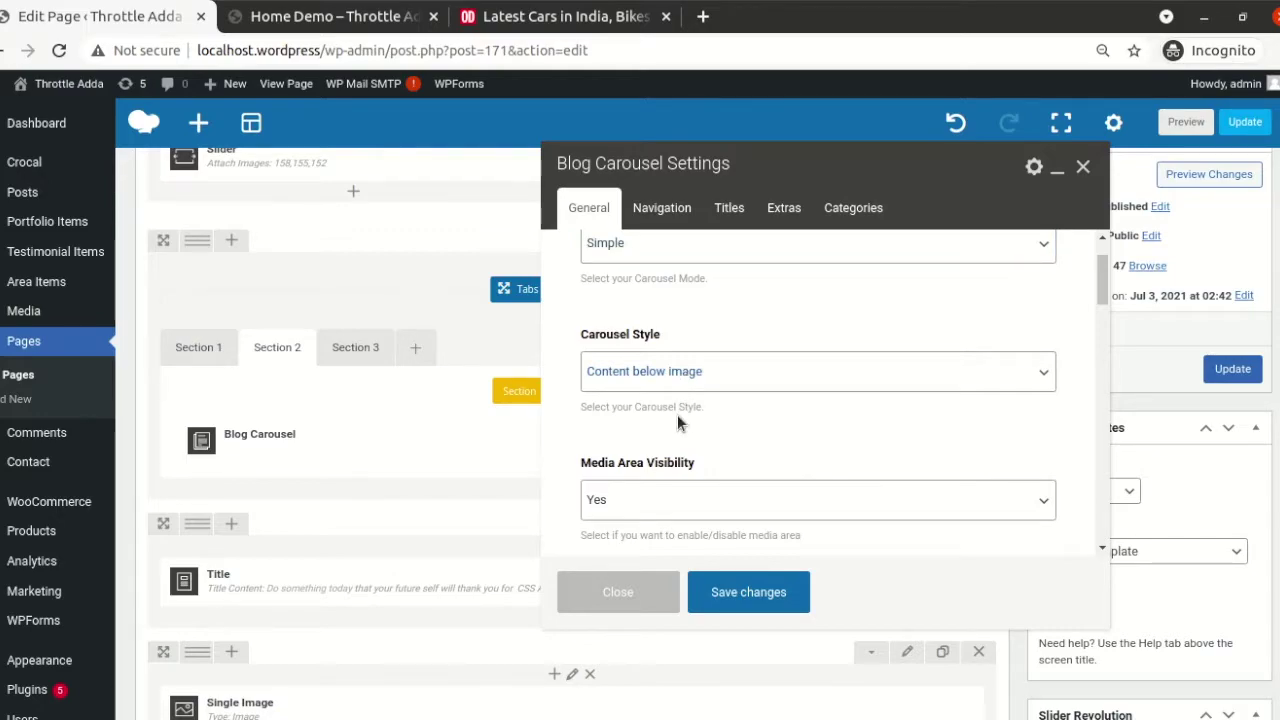
- Check the carousel style choices, keep Content below image, save the carousel settings and update the page
{"action": "left_click", "coordinate": [656, 382]}
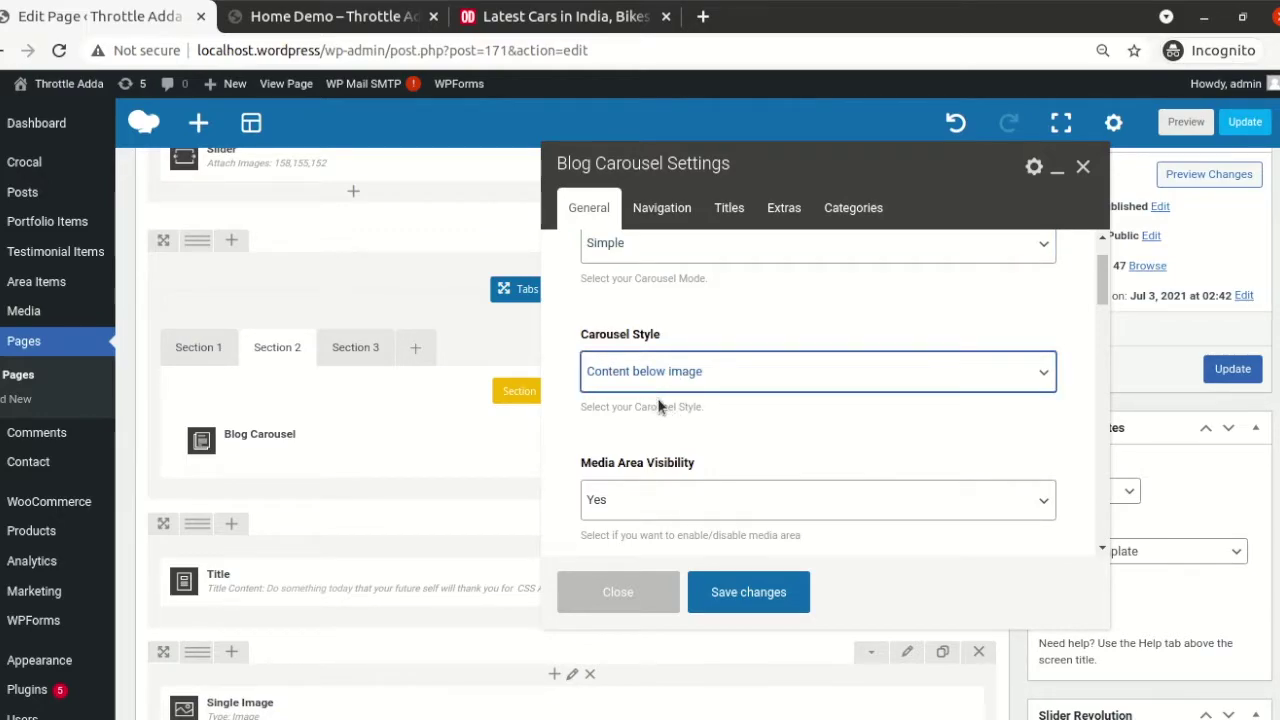
{"action": "left_click", "coordinate": [645, 371]}
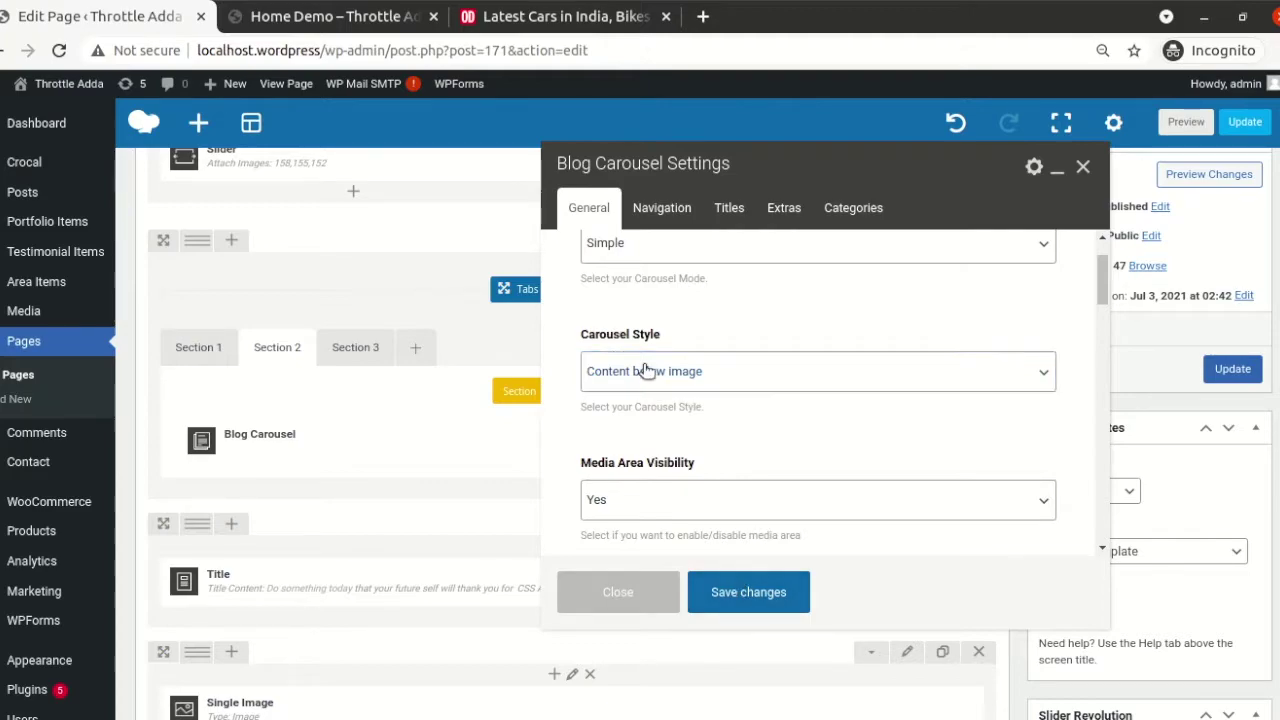
{"action": "left_click", "coordinate": [735, 334]}
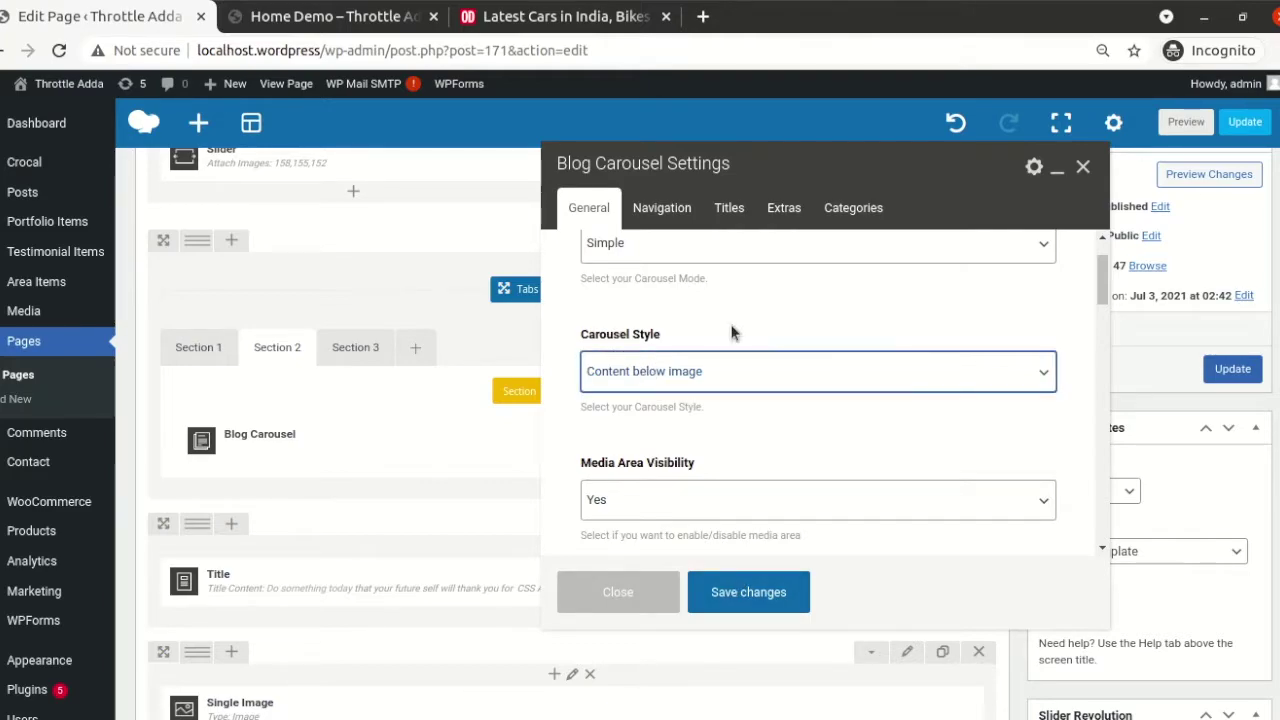
{"action": "left_click", "coordinate": [753, 590]}
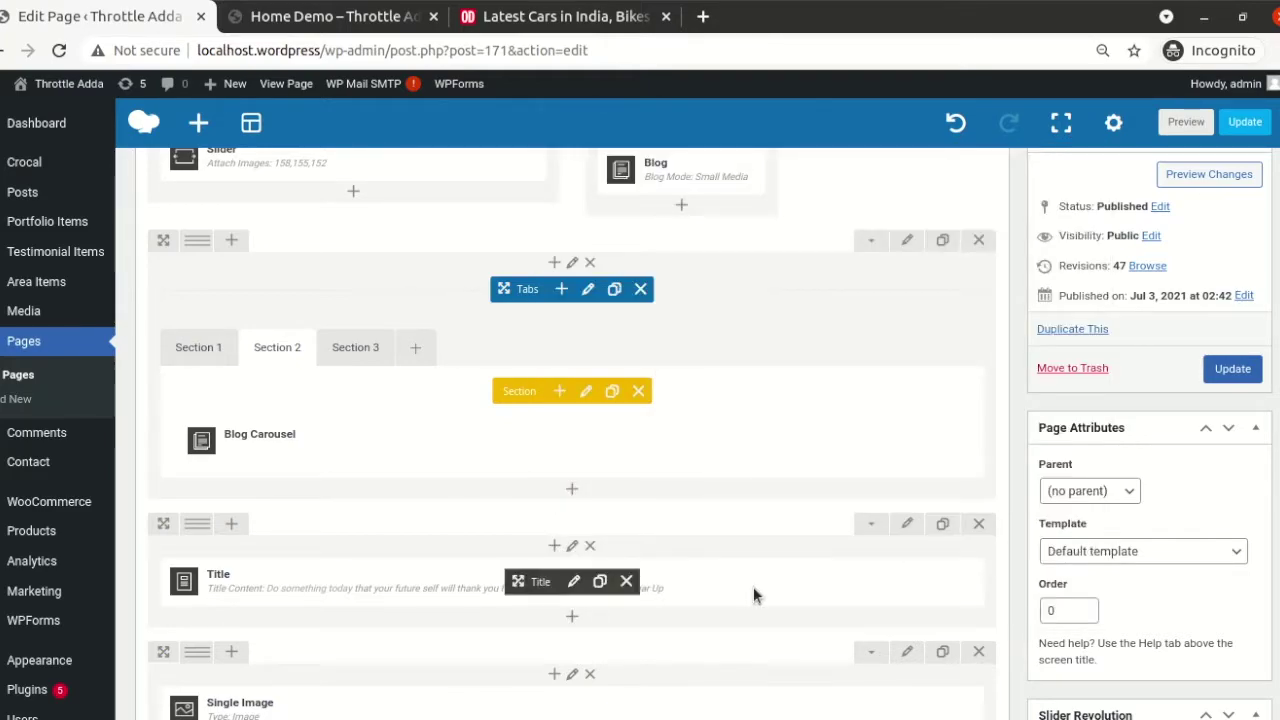
{"action": "left_click", "coordinate": [1240, 368]}
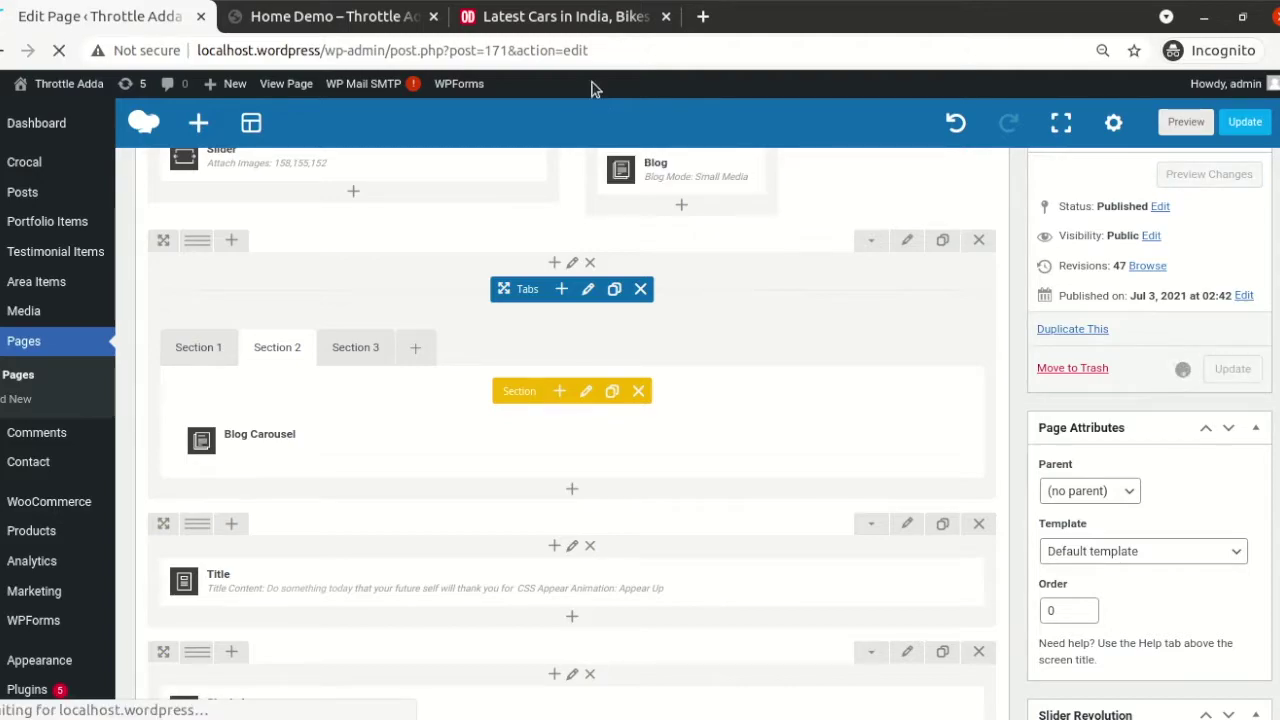
- Reload the Home Demo page, advance Section 2's carousel with its forward arrow, and compare its layout with Section 1
{"action": "left_click", "coordinate": [338, 20]}
{"action": "key", "text": "F5"}
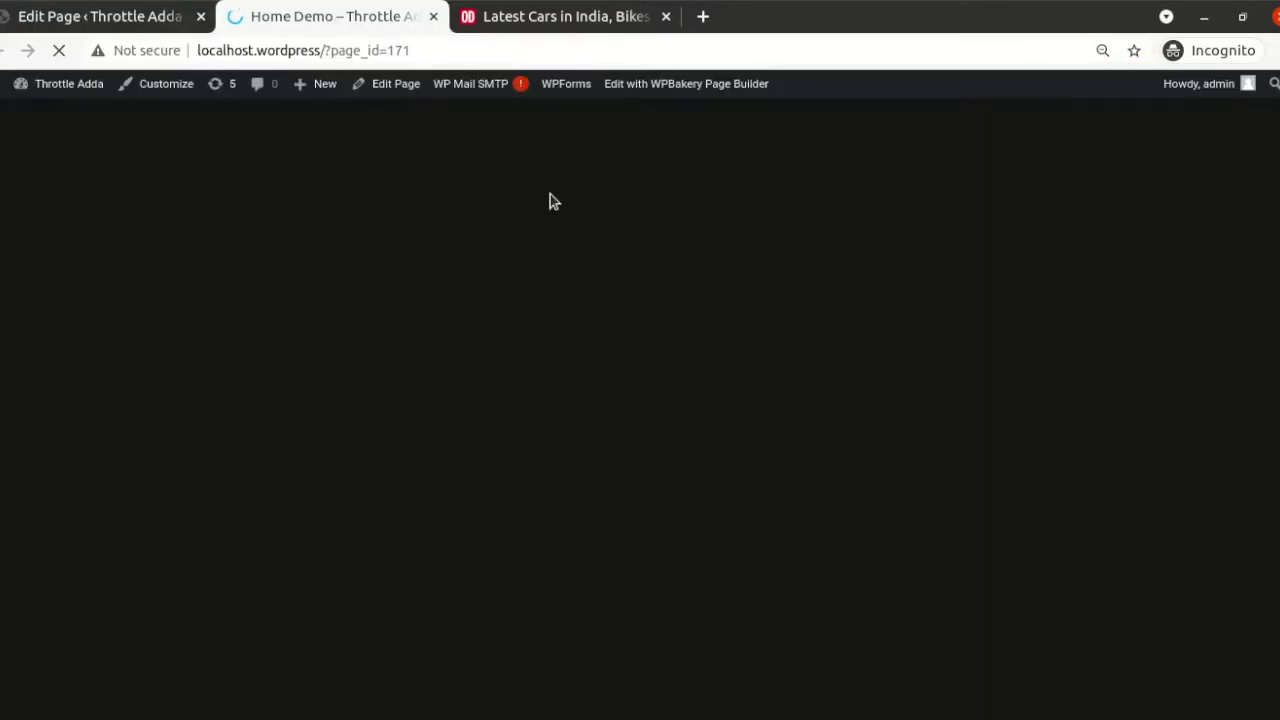
{"action": "left_click", "coordinate": [1030, 240]}
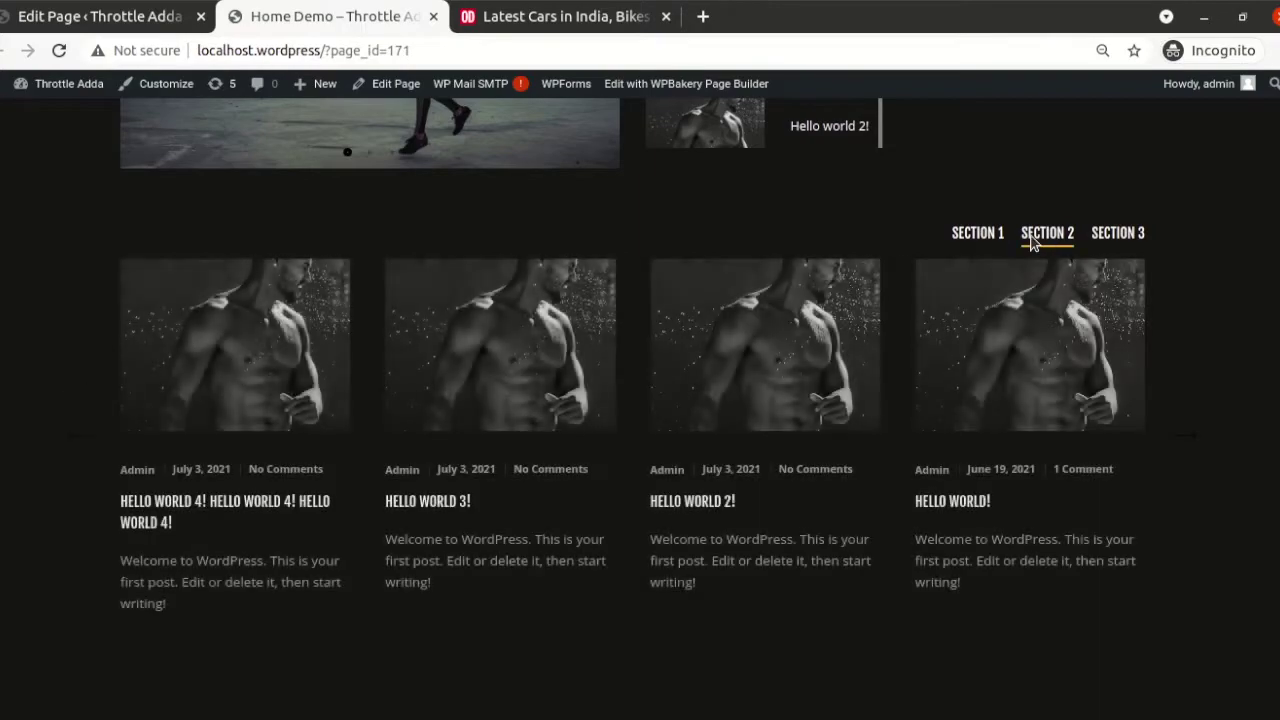
{"action": "left_click", "coordinate": [1192, 435]}
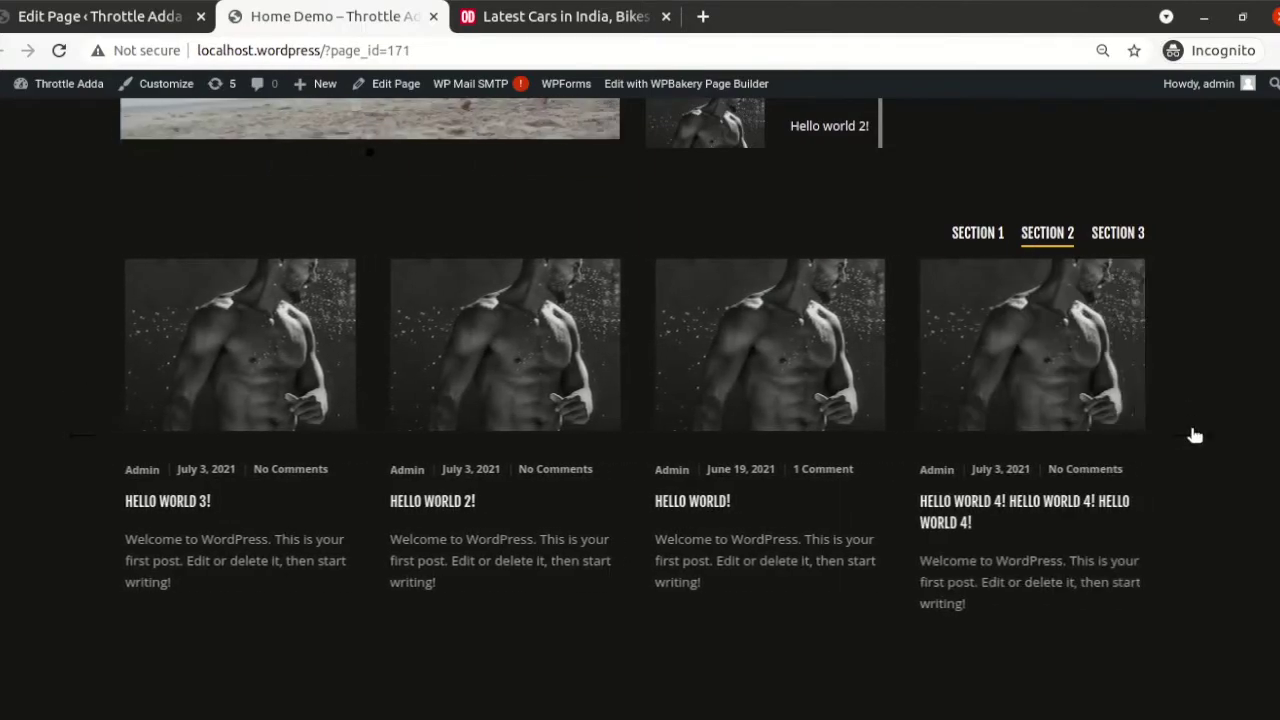
{"action": "left_click", "coordinate": [1194, 435]}
{"action": "left_click", "coordinate": [1194, 435]}
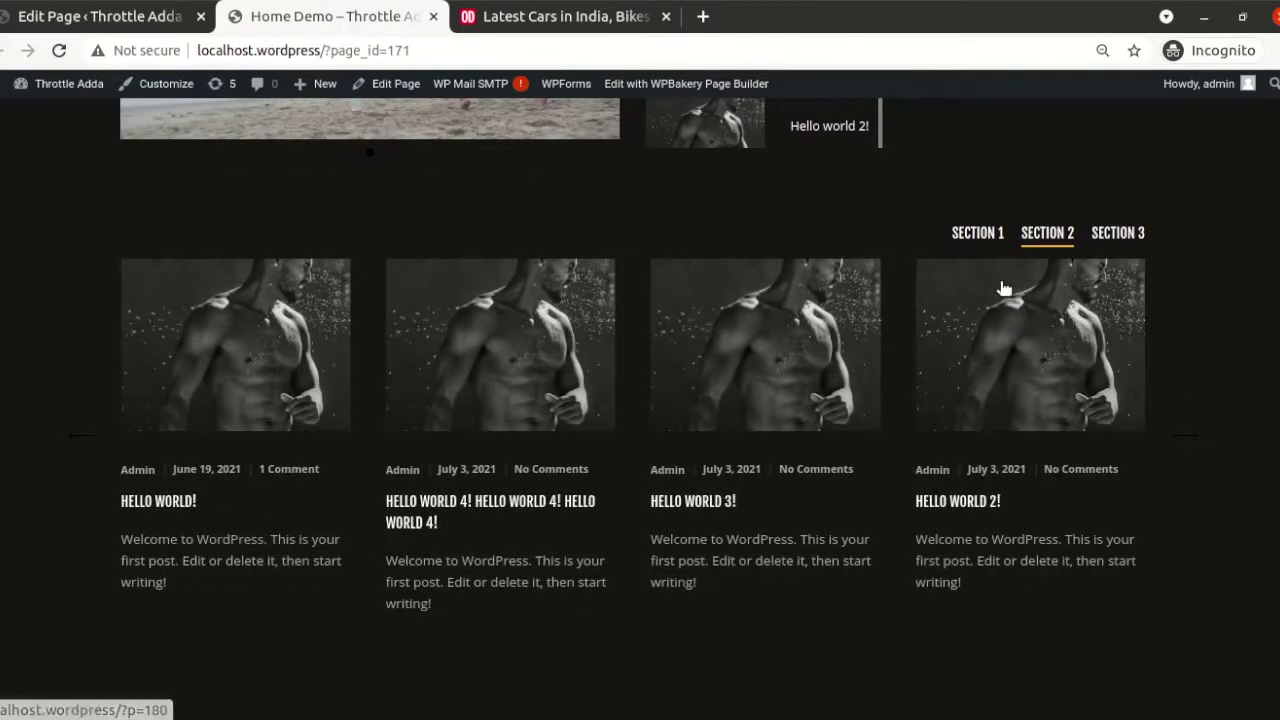
{"action": "left_click", "coordinate": [977, 232]}
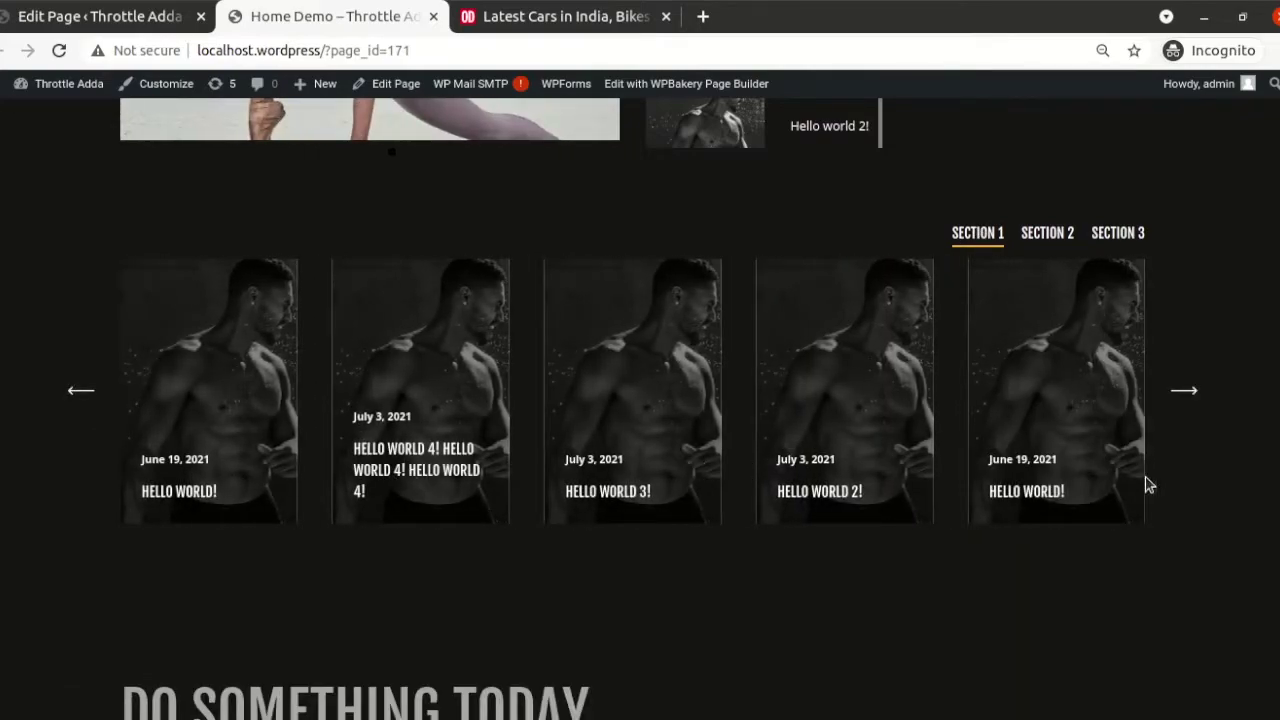
{"action": "left_click", "coordinate": [1040, 238]}
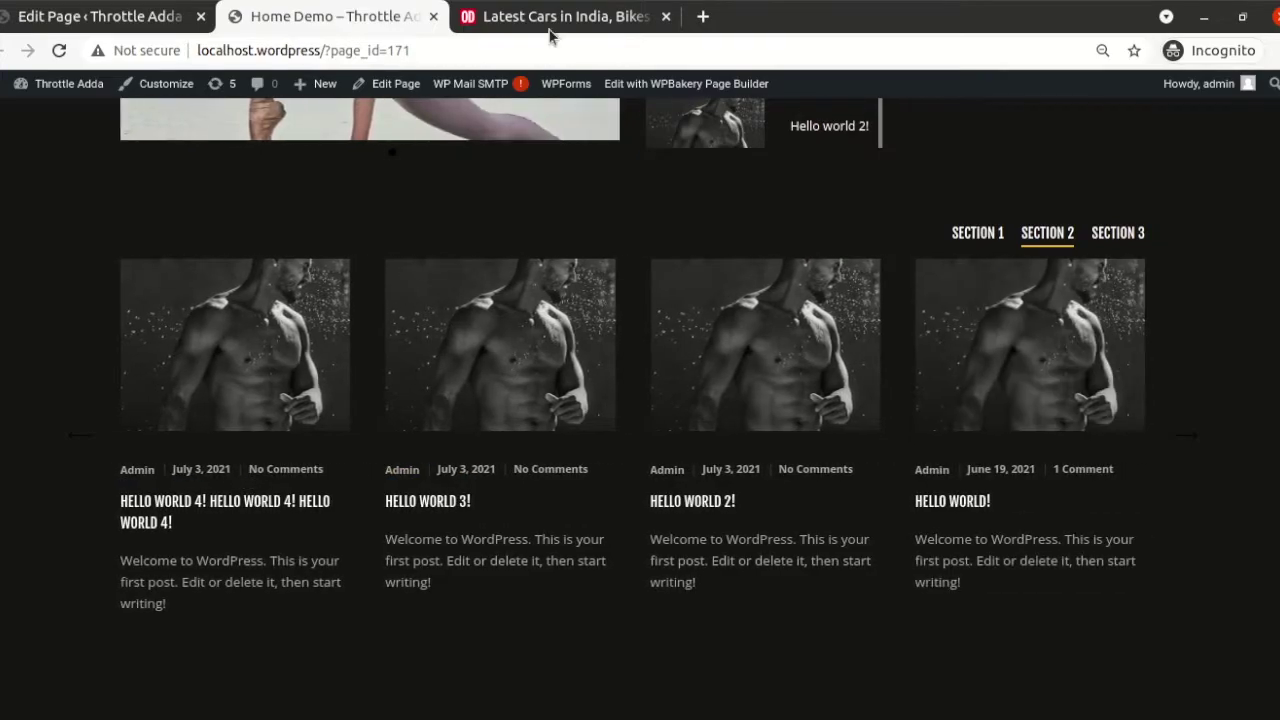
- Open Section 2's Blog Carousel settings in the page editor and review the navigation and title options
{"action": "left_click", "coordinate": [140, 16]}
{"action": "scroll", "coordinate": [663, 508], "scroll_direction": "down", "scroll_amount": 5}
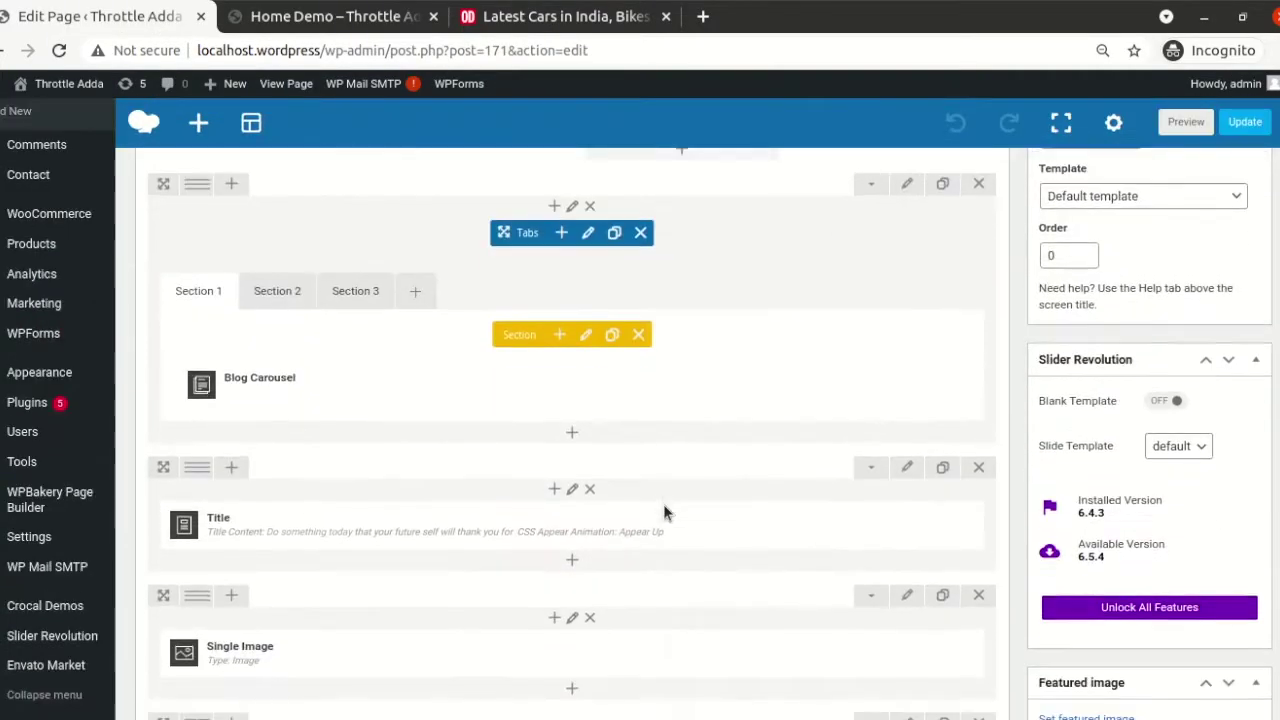
{"action": "left_click", "coordinate": [277, 289]}
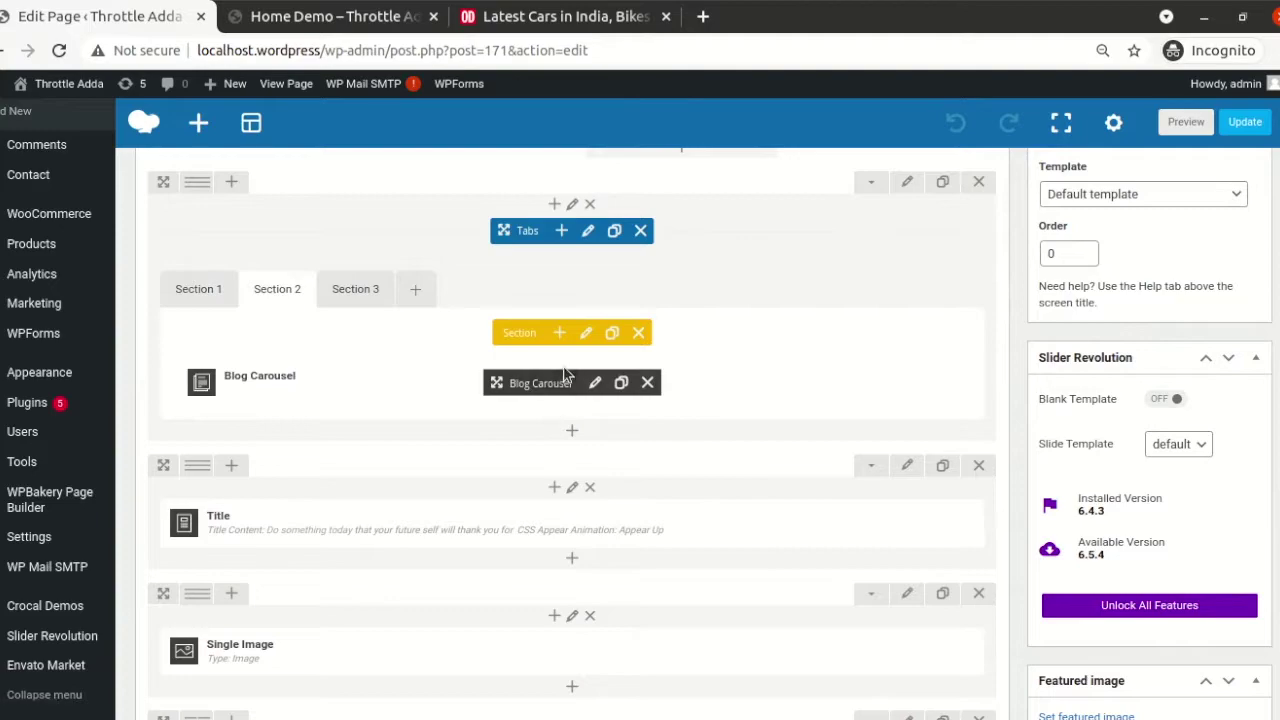
{"action": "left_click", "coordinate": [595, 383]}
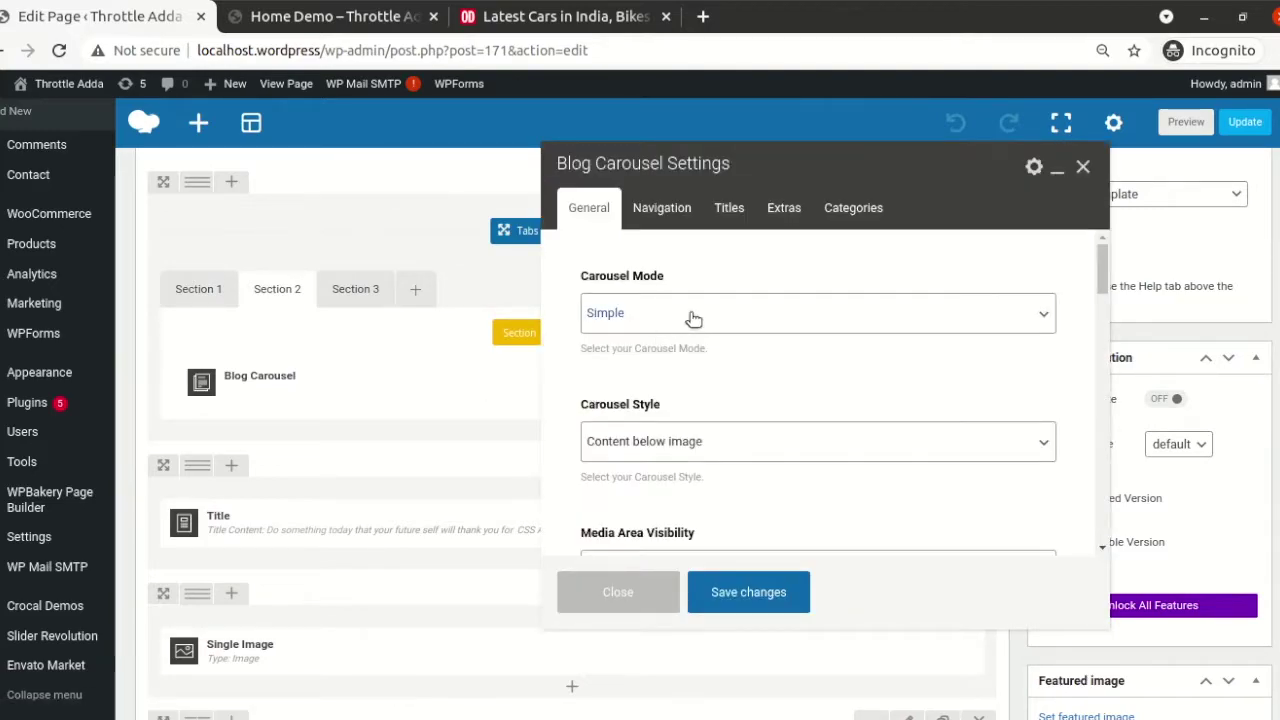
{"action": "left_click", "coordinate": [660, 220]}
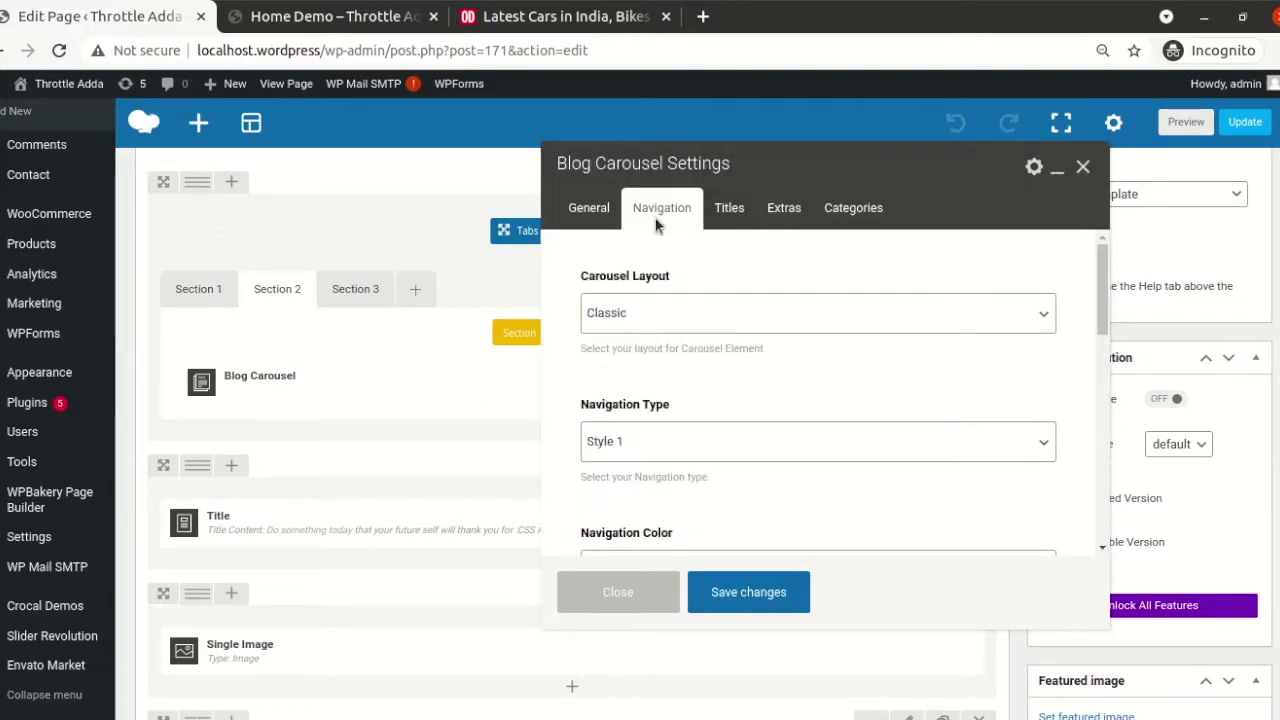
{"action": "left_click", "coordinate": [724, 220]}
- Hide the author, date, comments and like in Section 2's Blog Carousel extras
{"action": "left_click", "coordinate": [792, 214]}
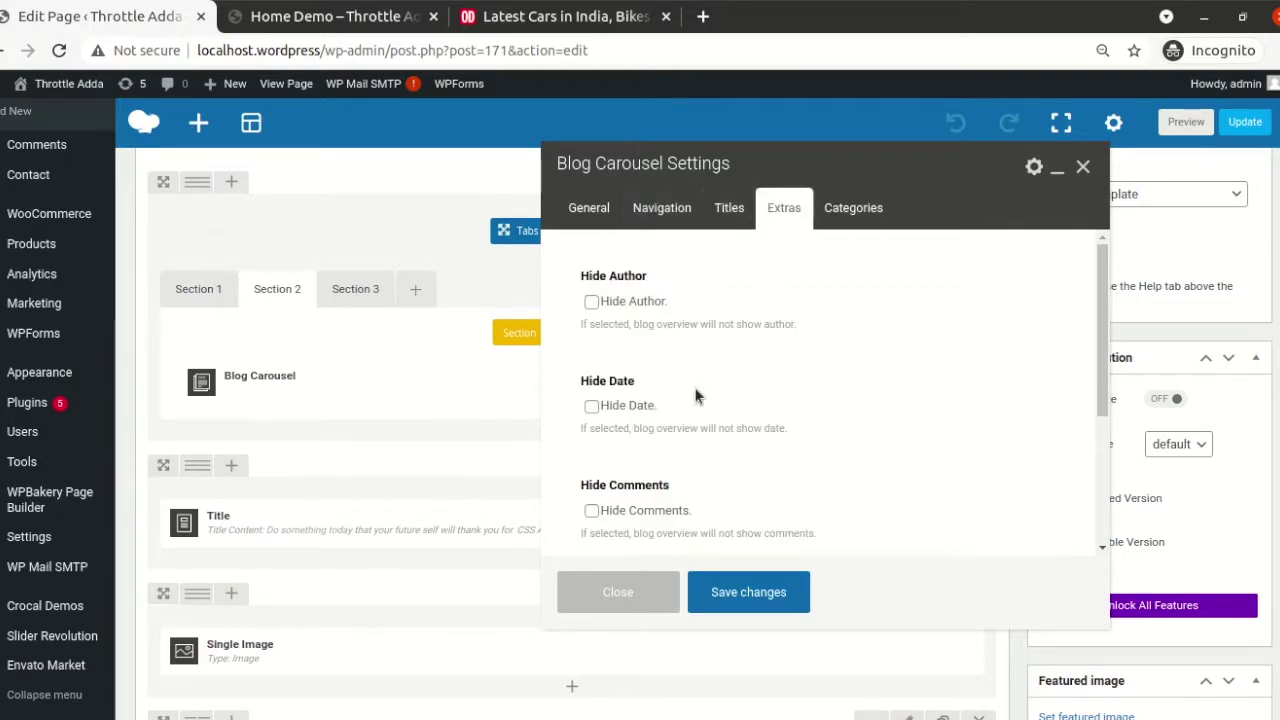
{"action": "left_click", "coordinate": [591, 302]}
{"action": "left_click", "coordinate": [591, 406]}
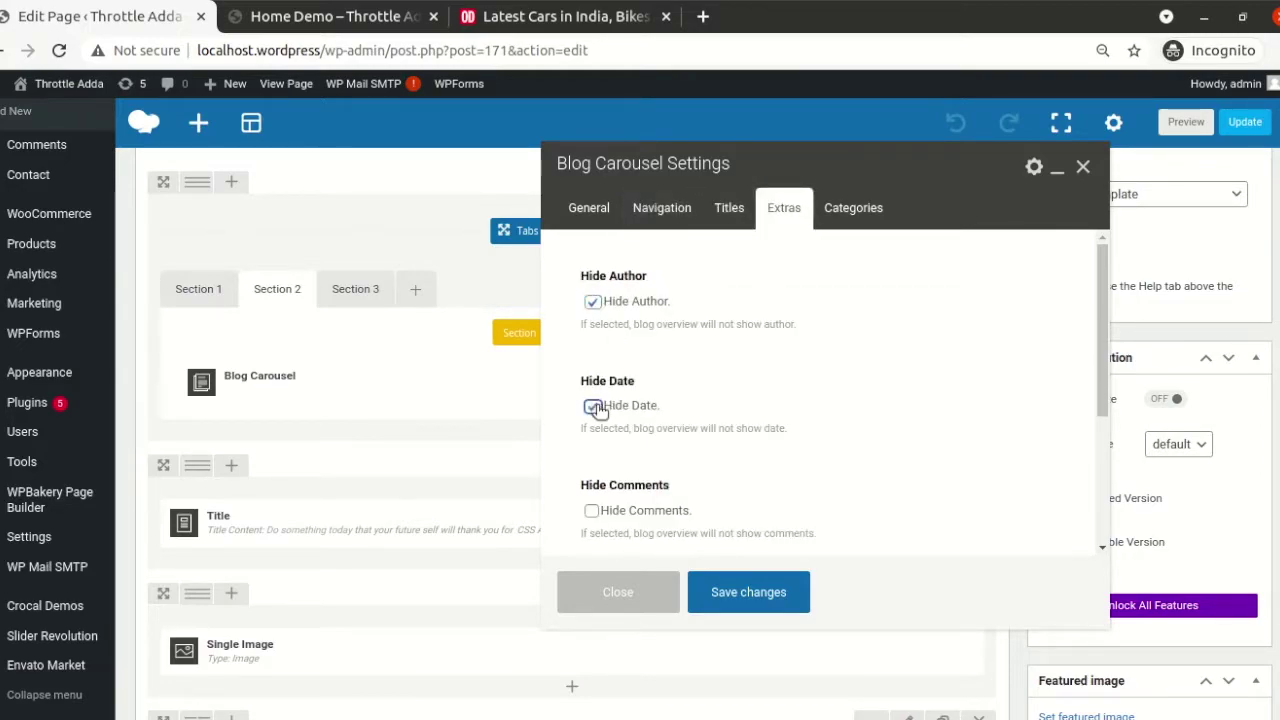
{"action": "scroll", "coordinate": [600, 411], "scroll_direction": "down", "scroll_amount": 2}
{"action": "left_click", "coordinate": [590, 366]}
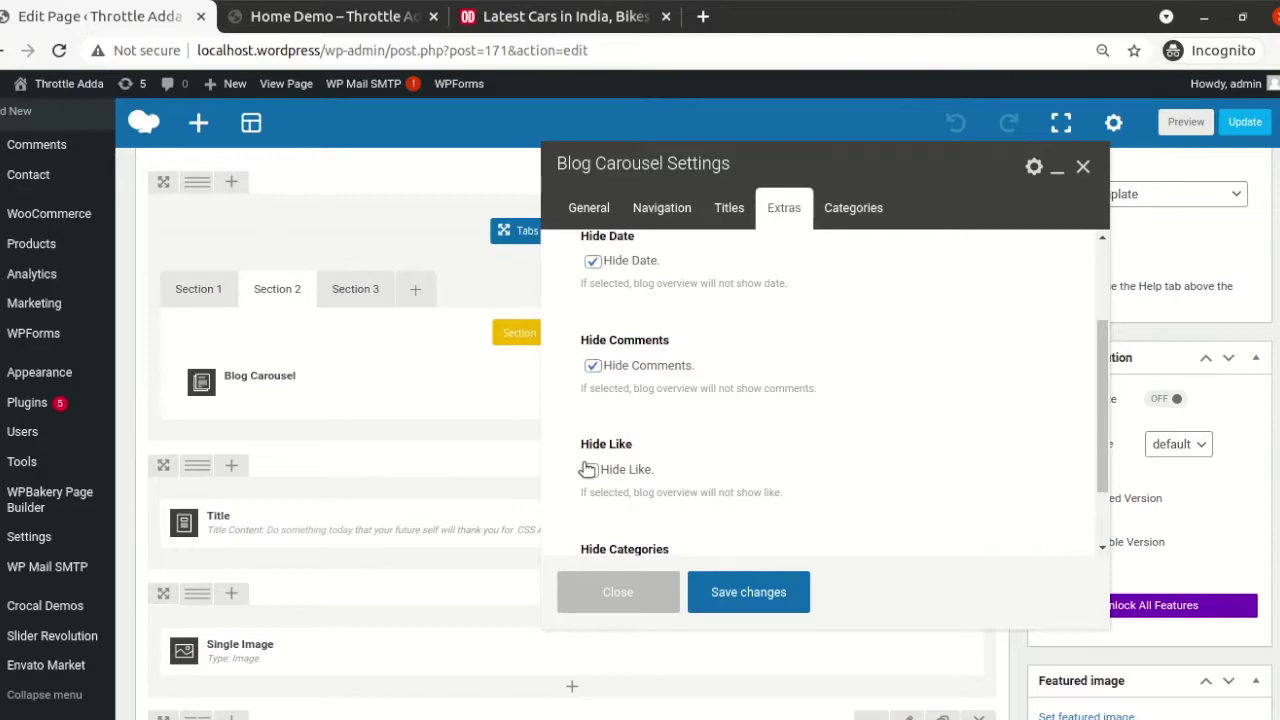
{"action": "left_click", "coordinate": [590, 469]}
{"action": "scroll", "coordinate": [588, 470], "scroll_direction": "down", "scroll_amount": 1}
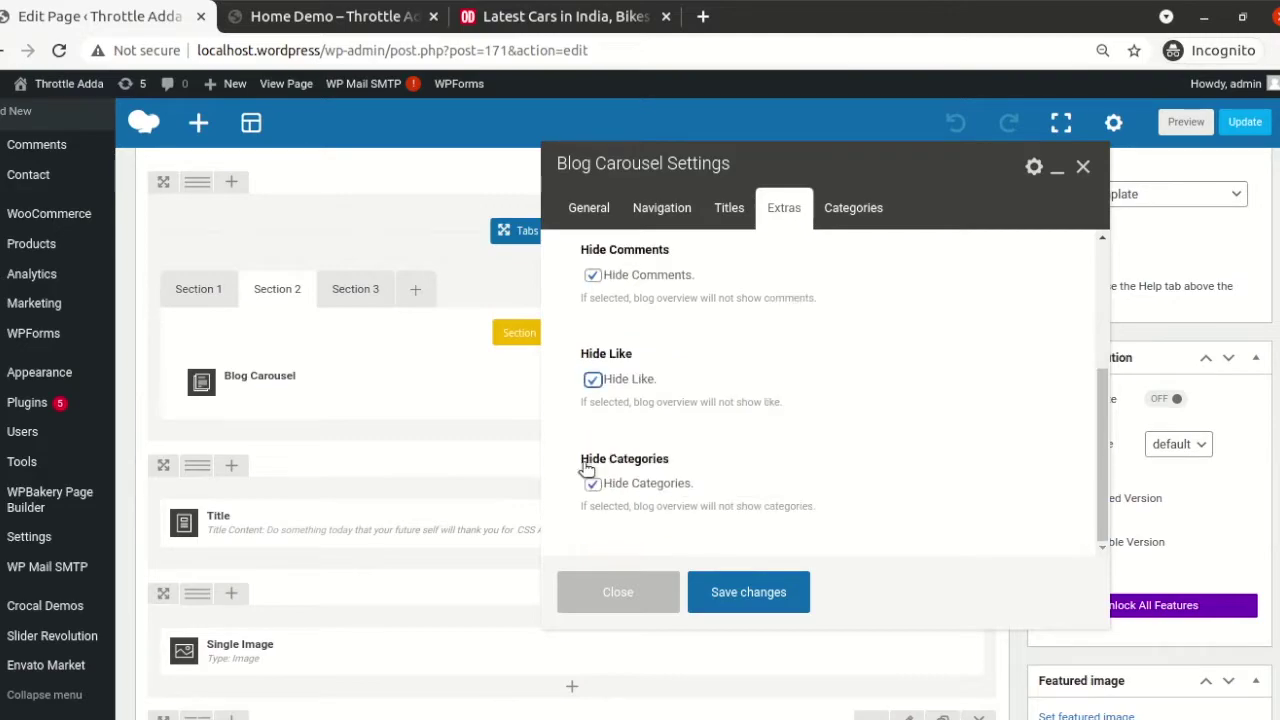
- Check the carousel's category and specific post options, save the settings, and update the page
{"action": "left_click", "coordinate": [847, 218]}
{"action": "scroll", "coordinate": [729, 414], "scroll_direction": "down", "scroll_amount": 1}
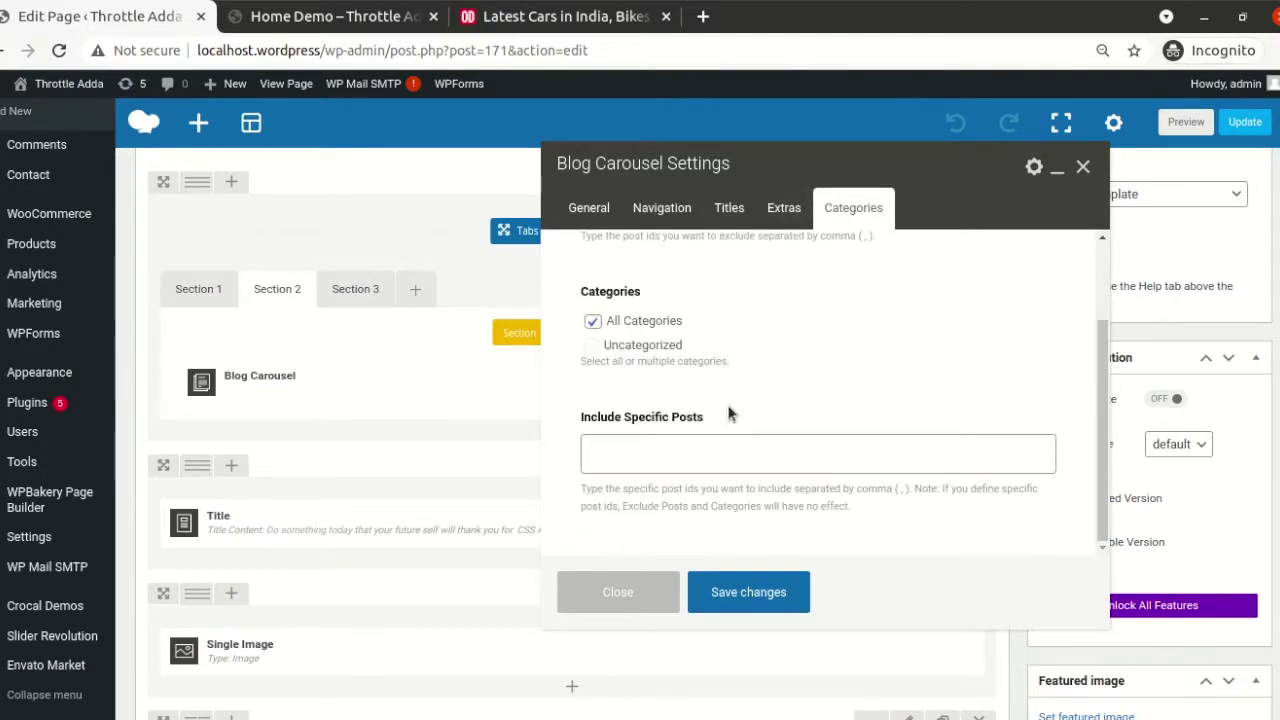
{"action": "left_click", "coordinate": [780, 594]}
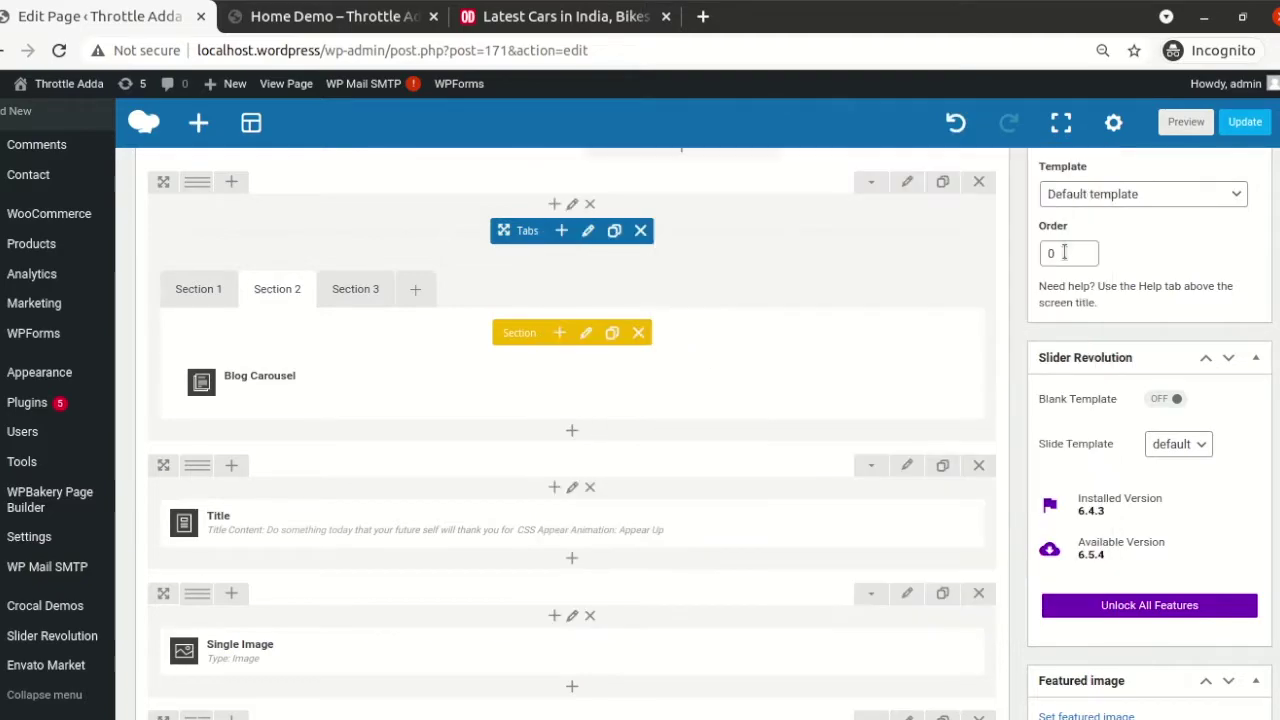
{"action": "left_click", "coordinate": [1242, 124]}
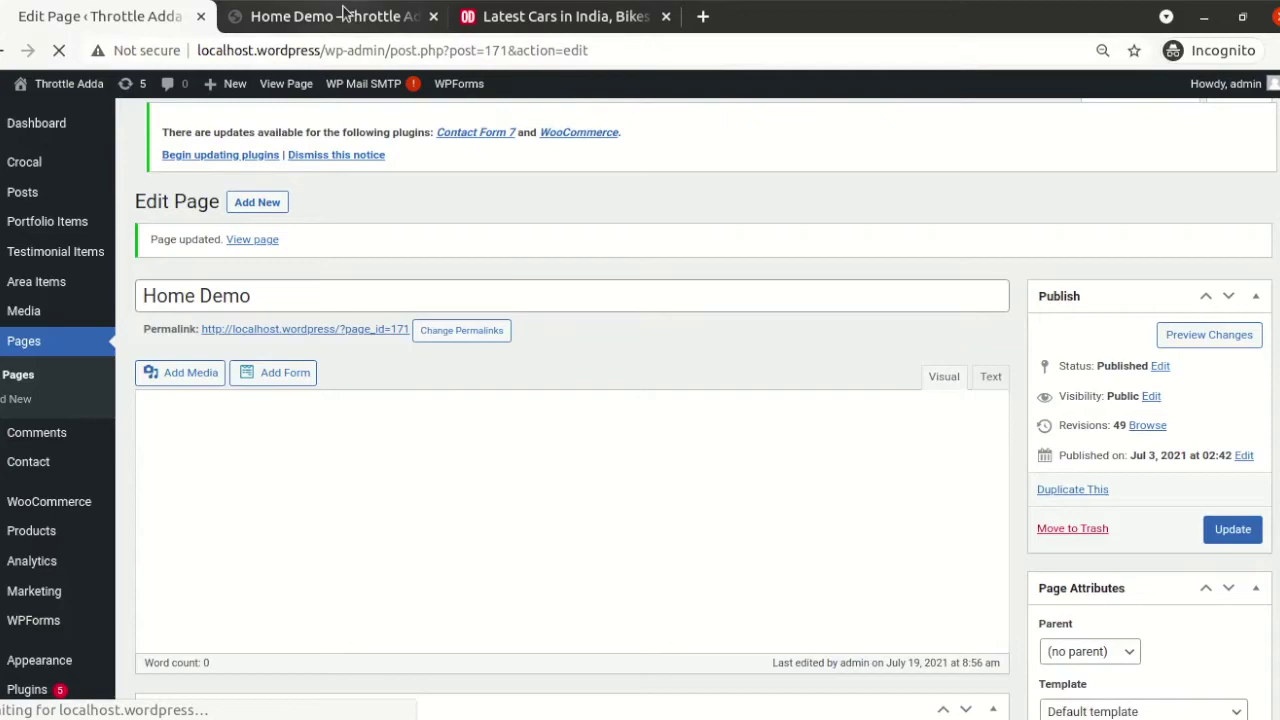
- Reload the Home Demo page and alternate between Section 1 and Section 2 to compare the post details shown in each carousel
{"action": "left_click", "coordinate": [343, 14]}
{"action": "mouse_move", "coordinate": [4, 72]}
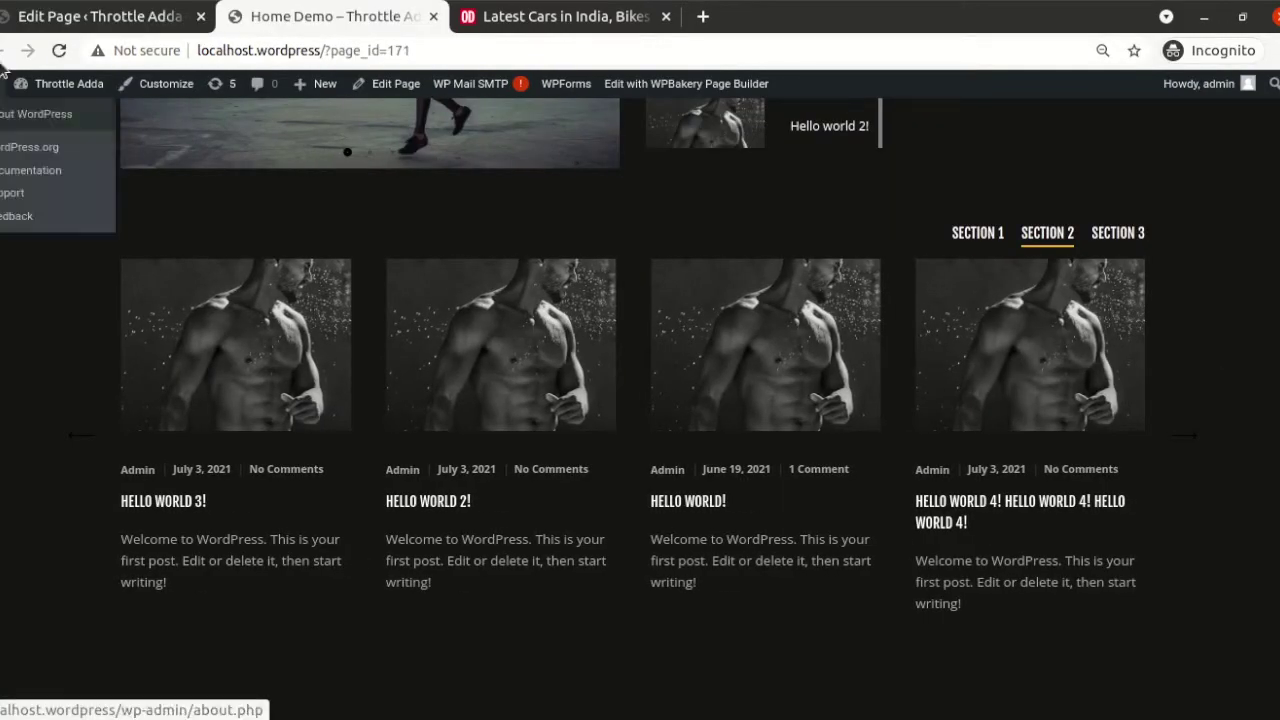
{"action": "key", "text": "F5"}
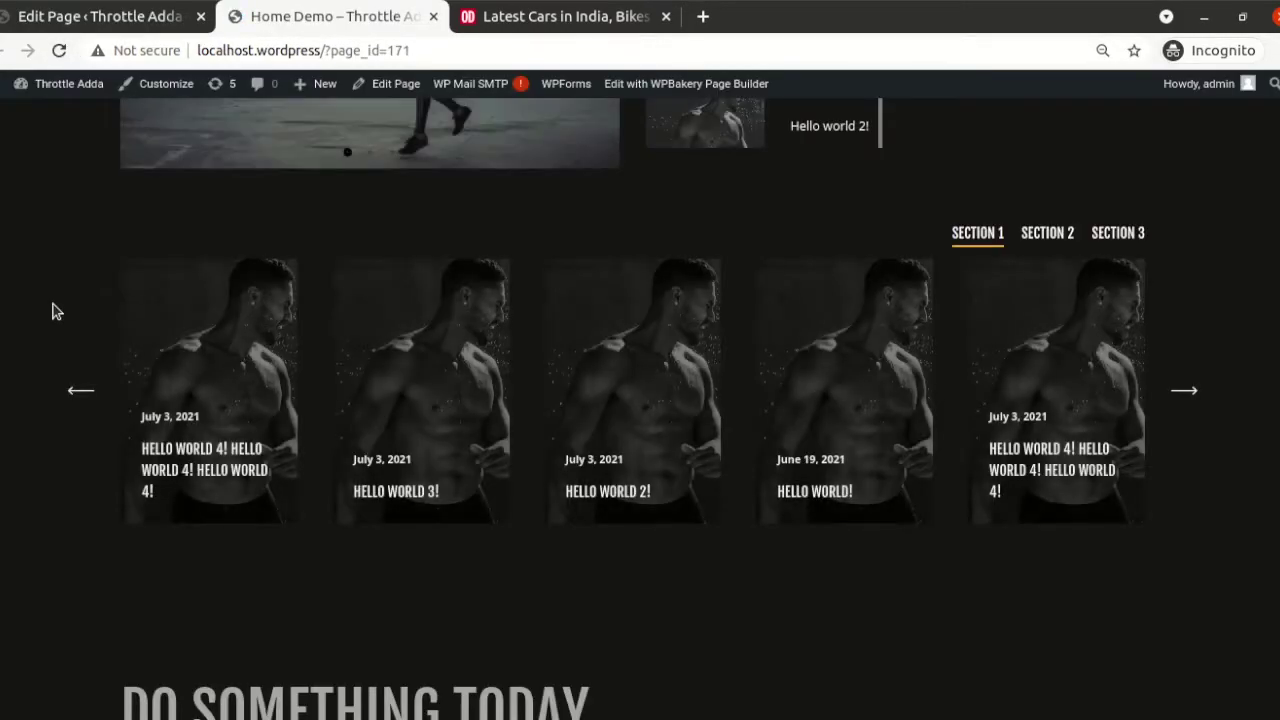
{"action": "left_click", "coordinate": [1037, 240]}
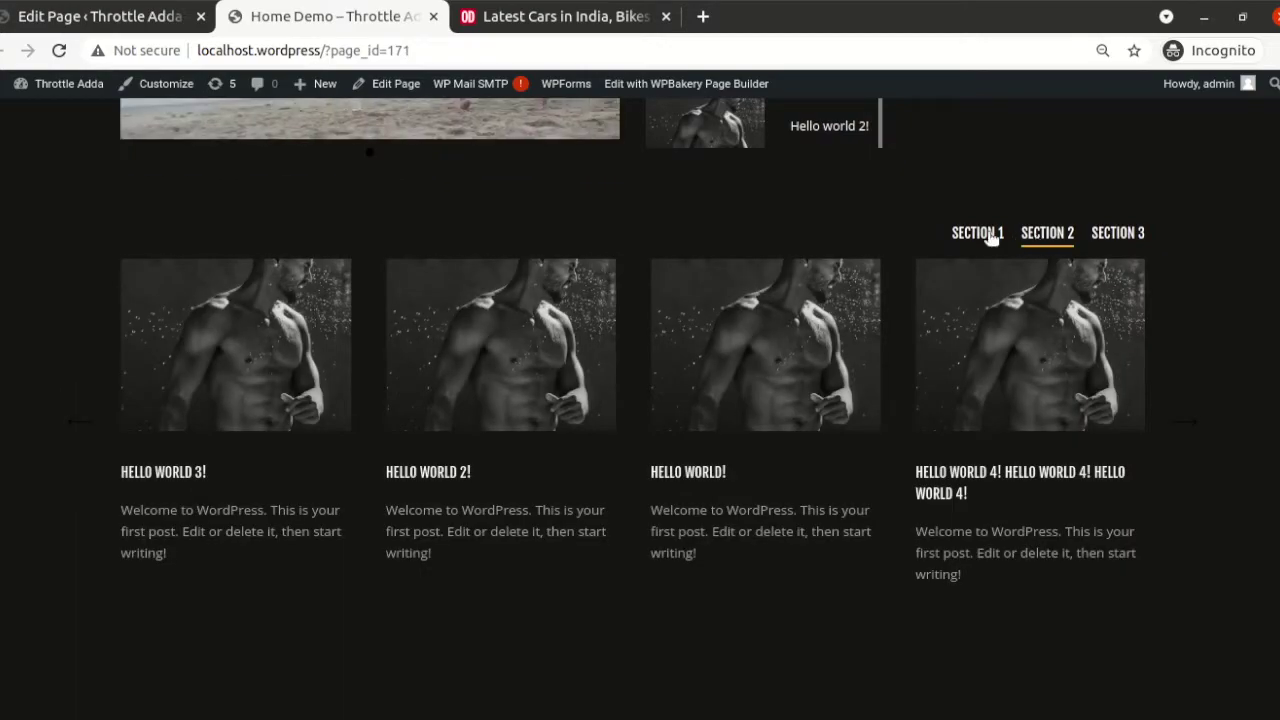
{"action": "left_click", "coordinate": [991, 237]}
{"action": "left_click", "coordinate": [1047, 235]}
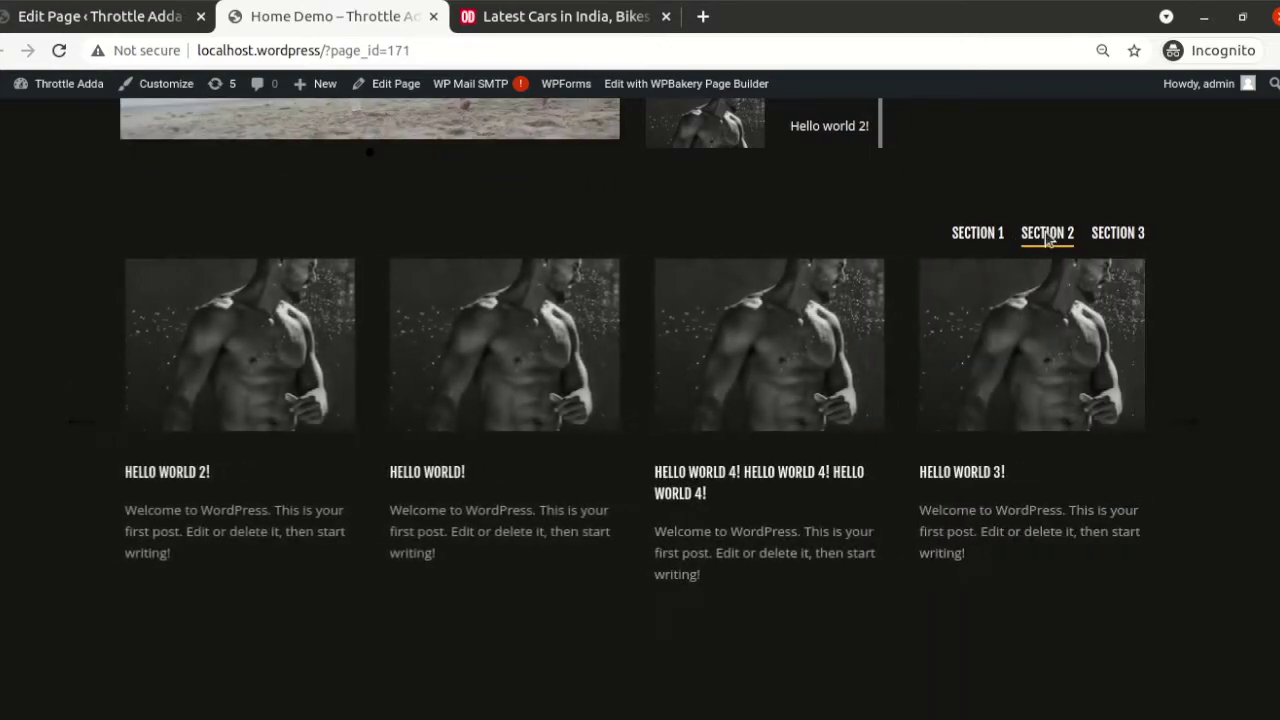
{"action": "left_click", "coordinate": [985, 238]}
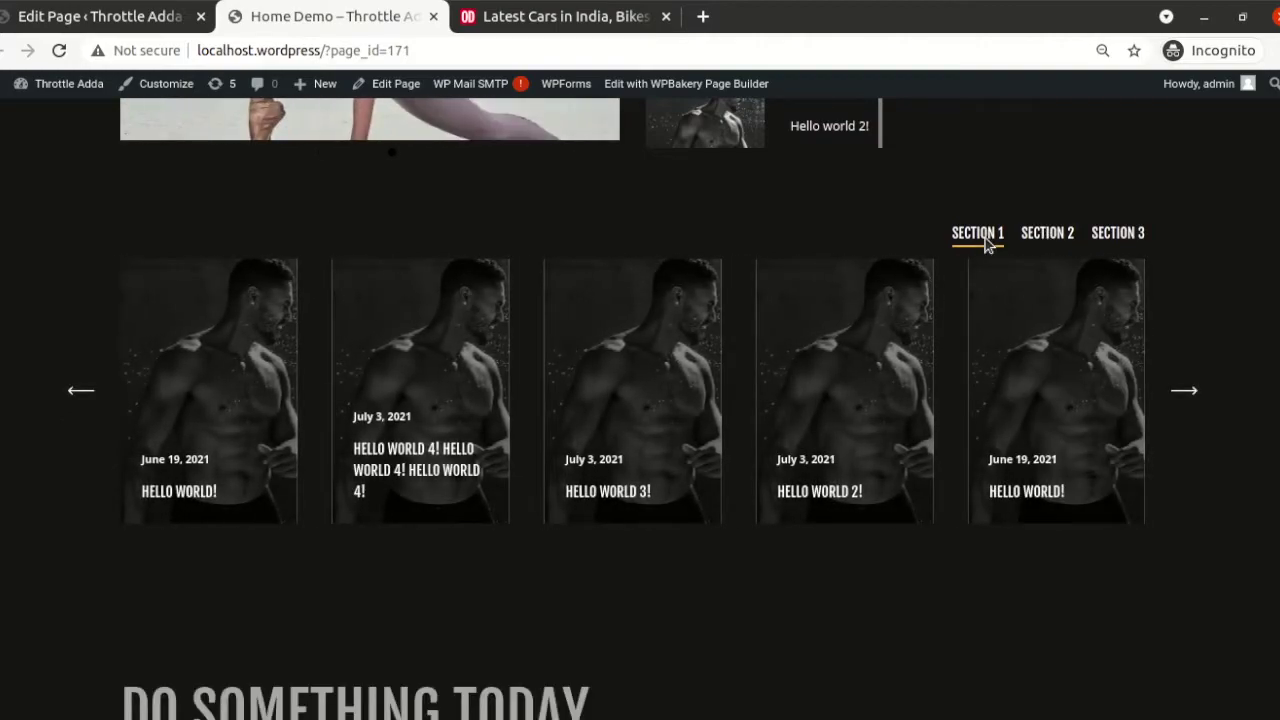
{"action": "left_click", "coordinate": [1057, 238]}
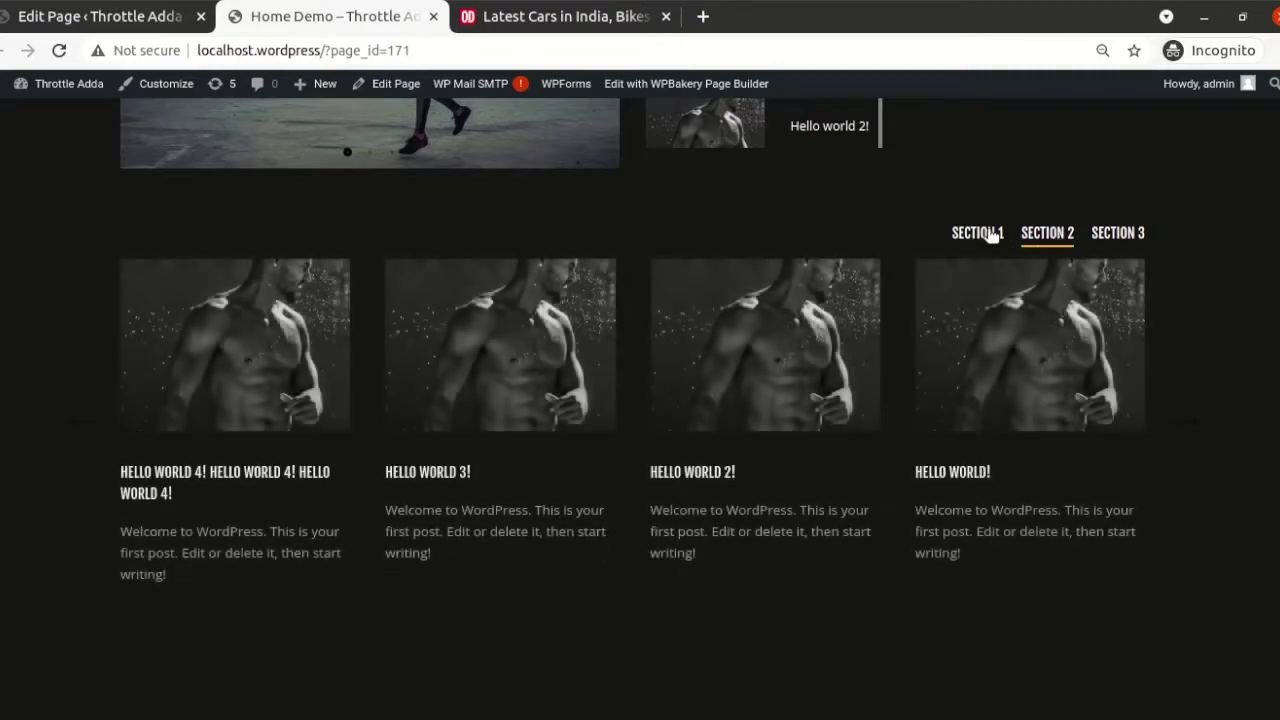
{"action": "left_click", "coordinate": [990, 235]}
{"action": "left_click", "coordinate": [1052, 238]}
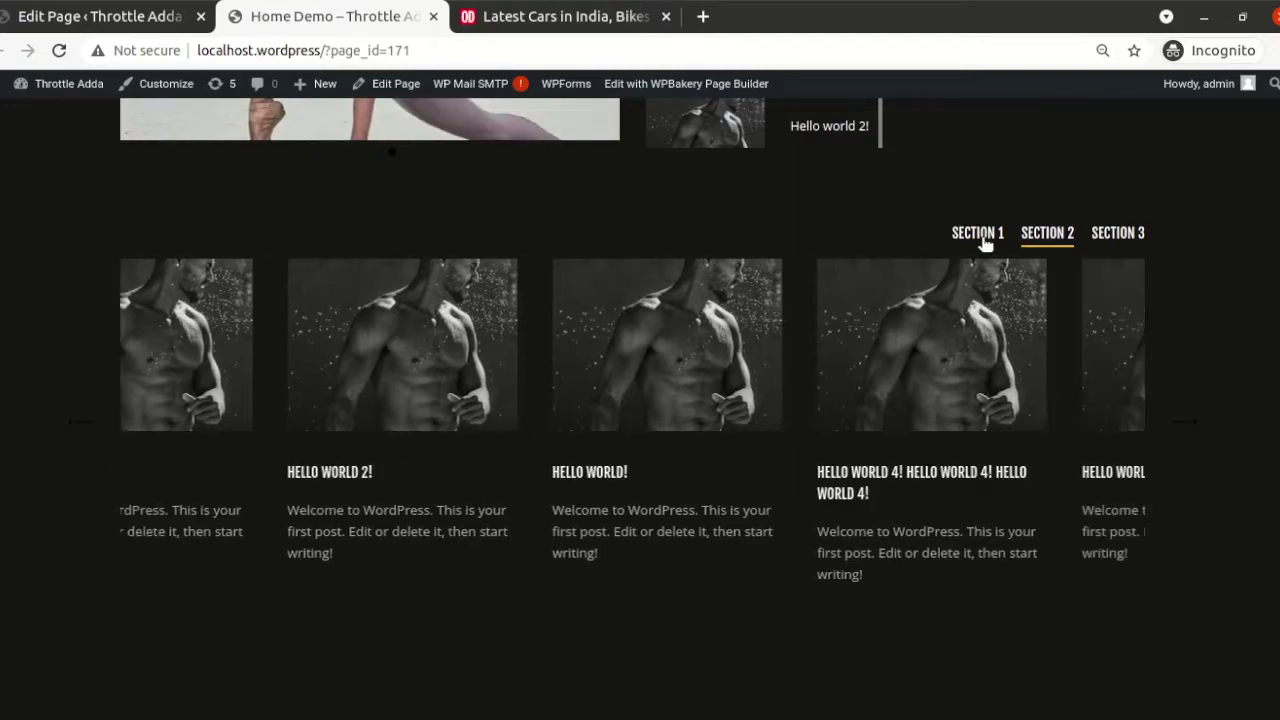
- Compare Section 2 and Section 3 on the Home Demo page, and review the Car Reviews layout on the Overdrive site
{"action": "left_click", "coordinate": [1128, 241]}
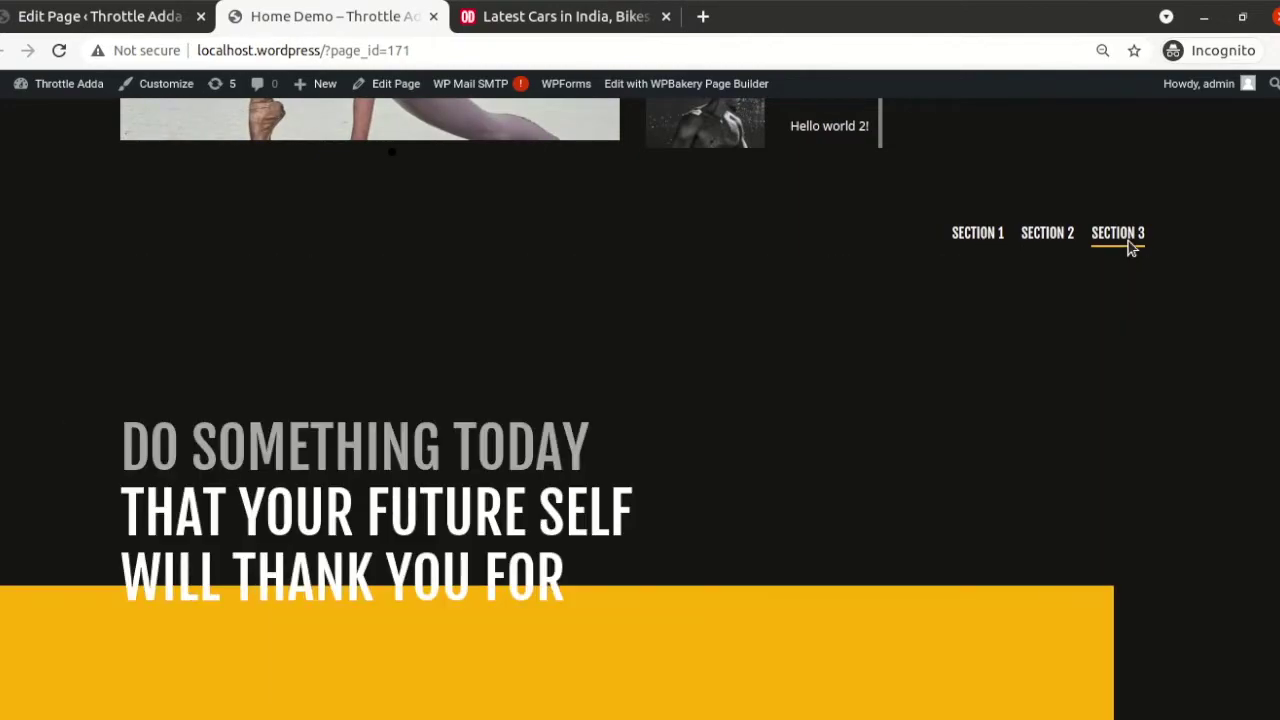
{"action": "left_click", "coordinate": [1047, 234]}
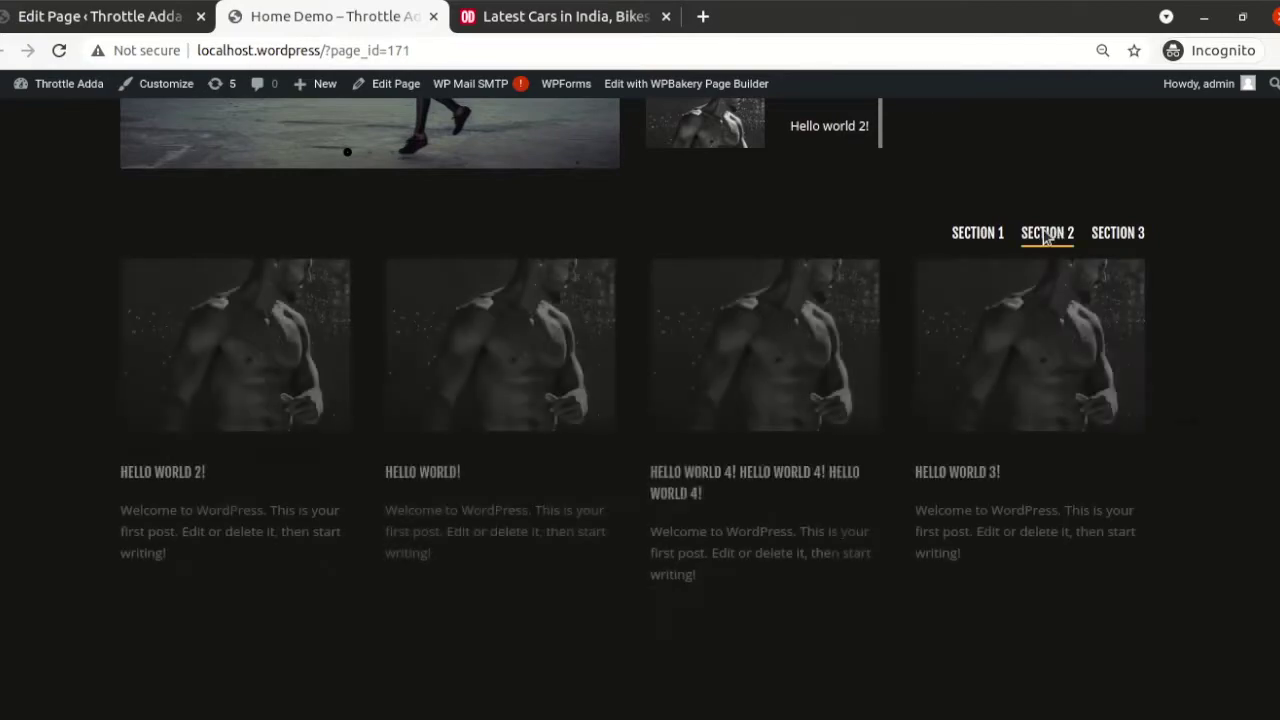
{"action": "left_click", "coordinate": [1113, 241]}
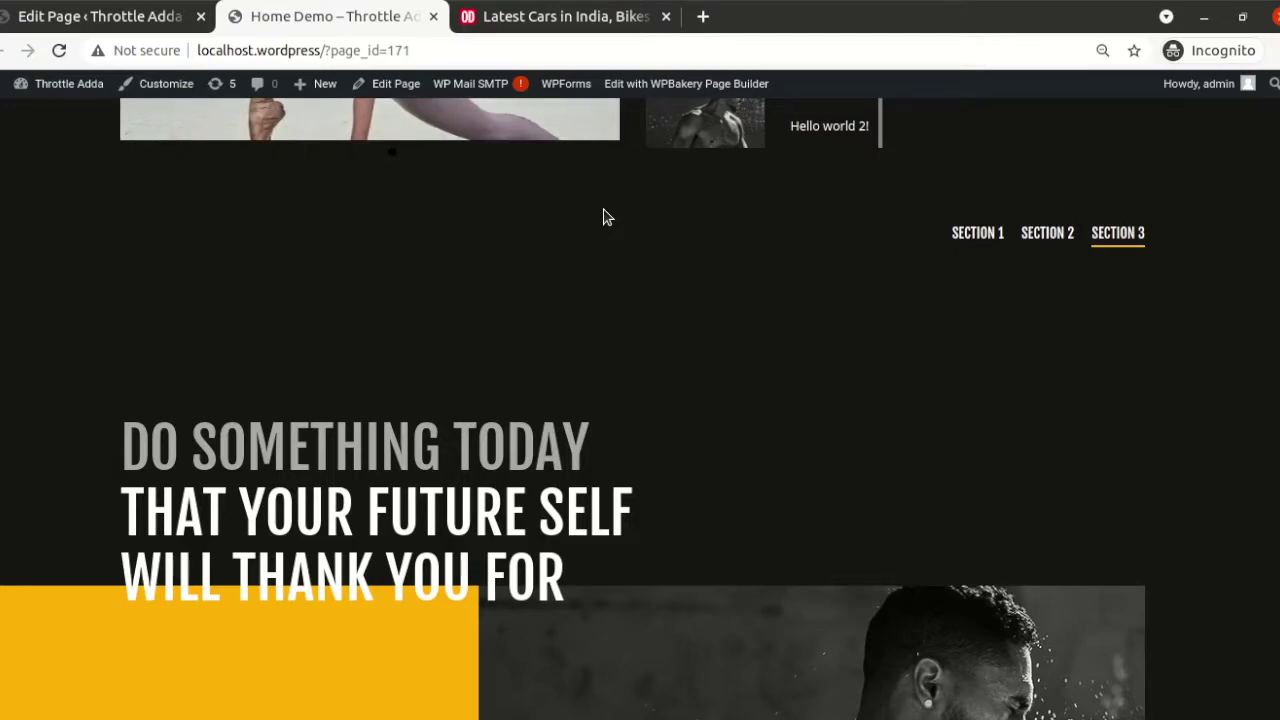
{"action": "key", "text": "ctrl+shift+Tab"}
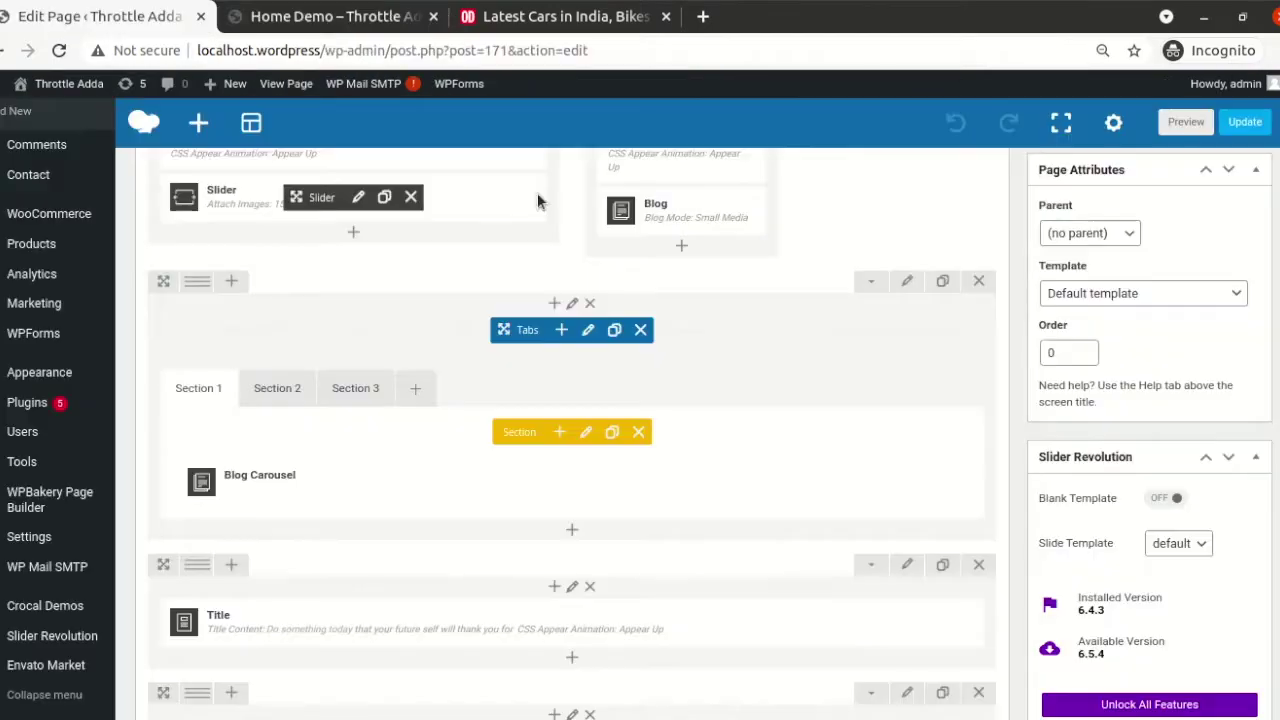
{"action": "left_click", "coordinate": [596, 18]}
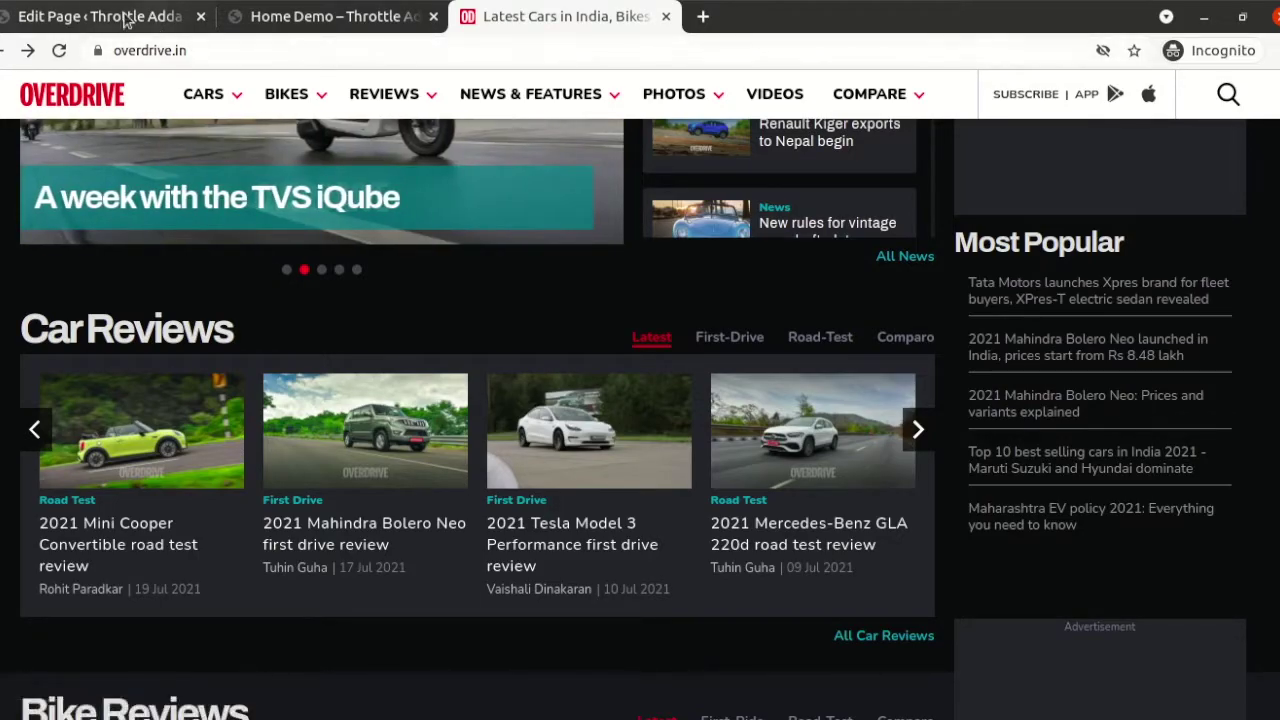
- In the page editor, split the Tabs row into two-thirds and one-third columns and add a Text Block to the empty column
{"action": "left_click", "coordinate": [52, 16]}
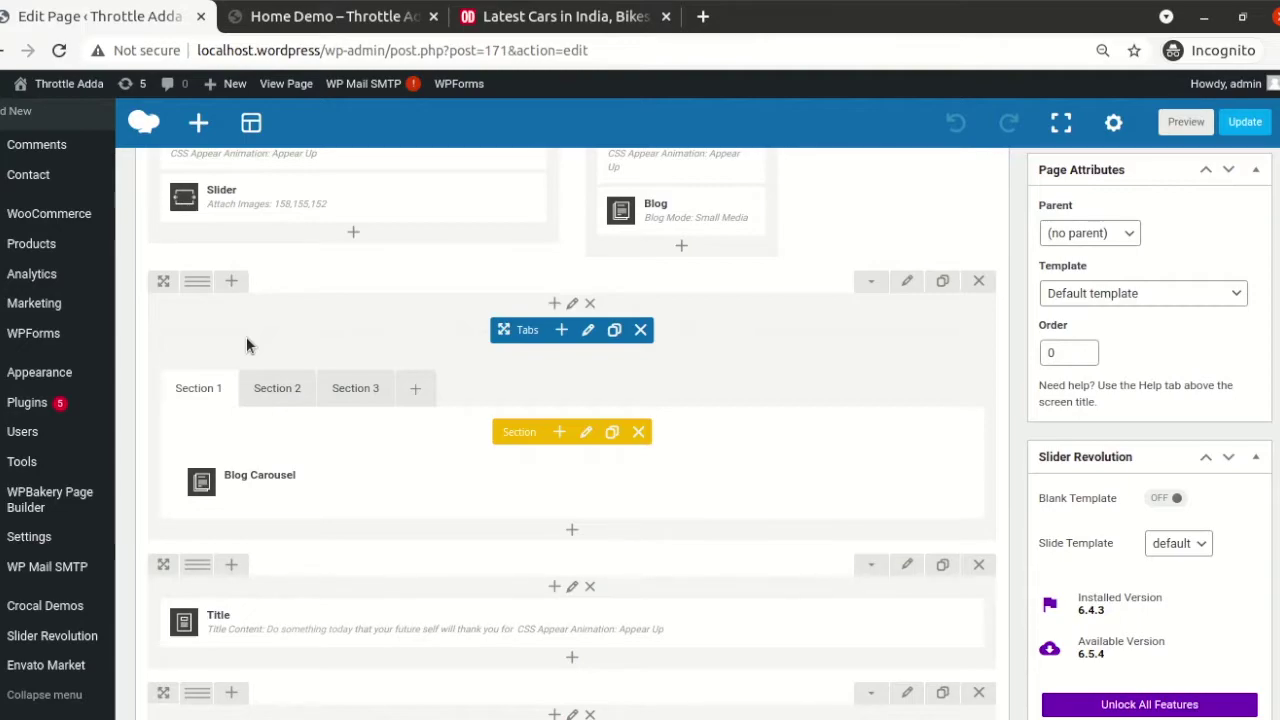
{"action": "mouse_move", "coordinate": [193, 285]}
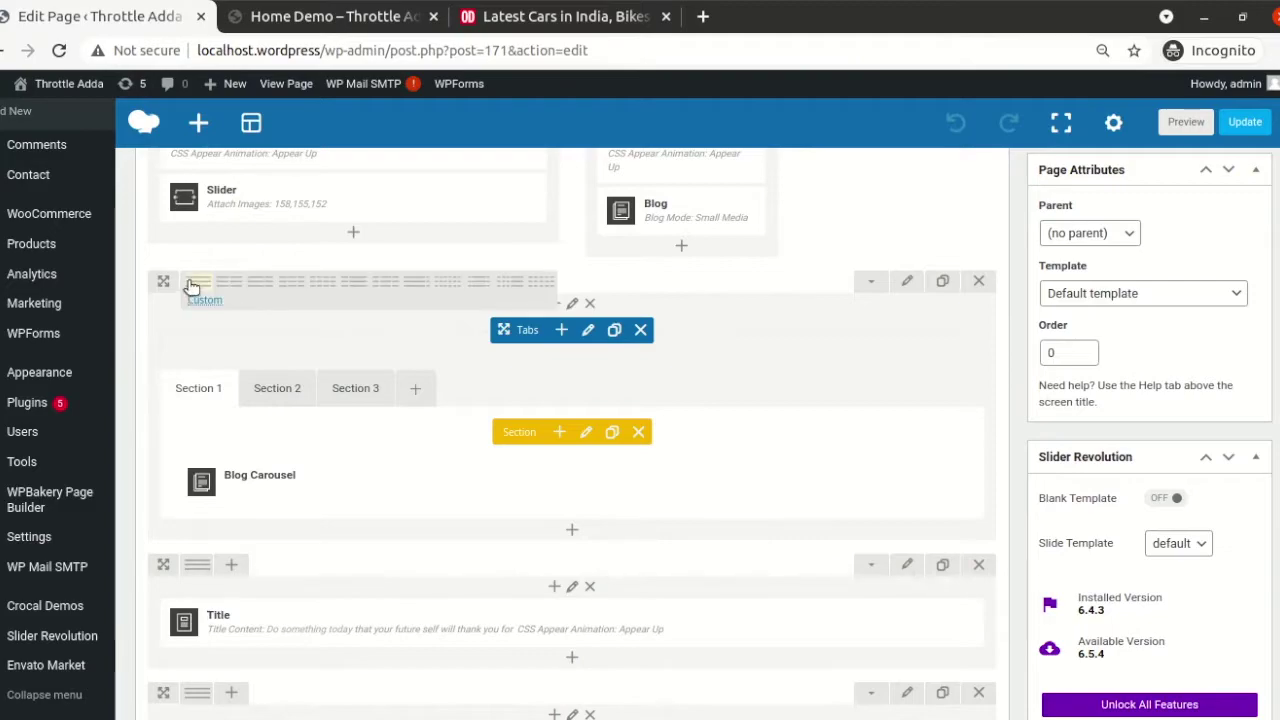
{"action": "left_click", "coordinate": [265, 291]}
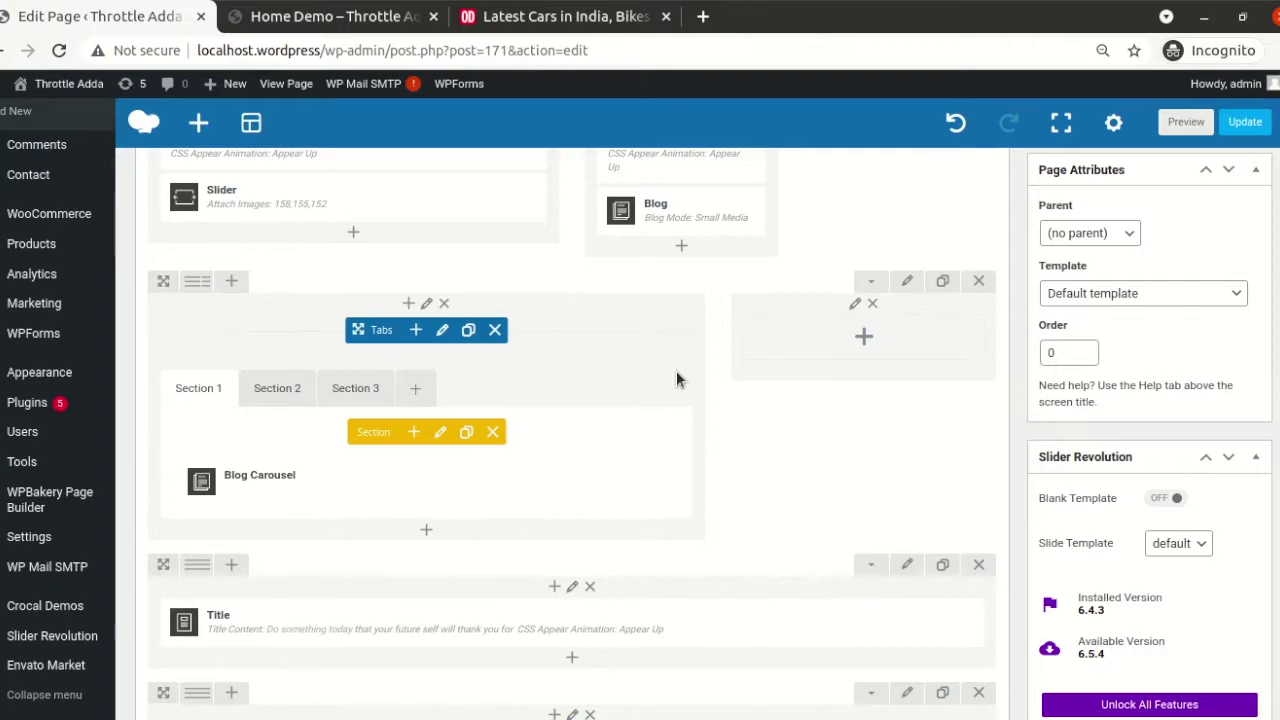
{"action": "left_click", "coordinate": [862, 340]}
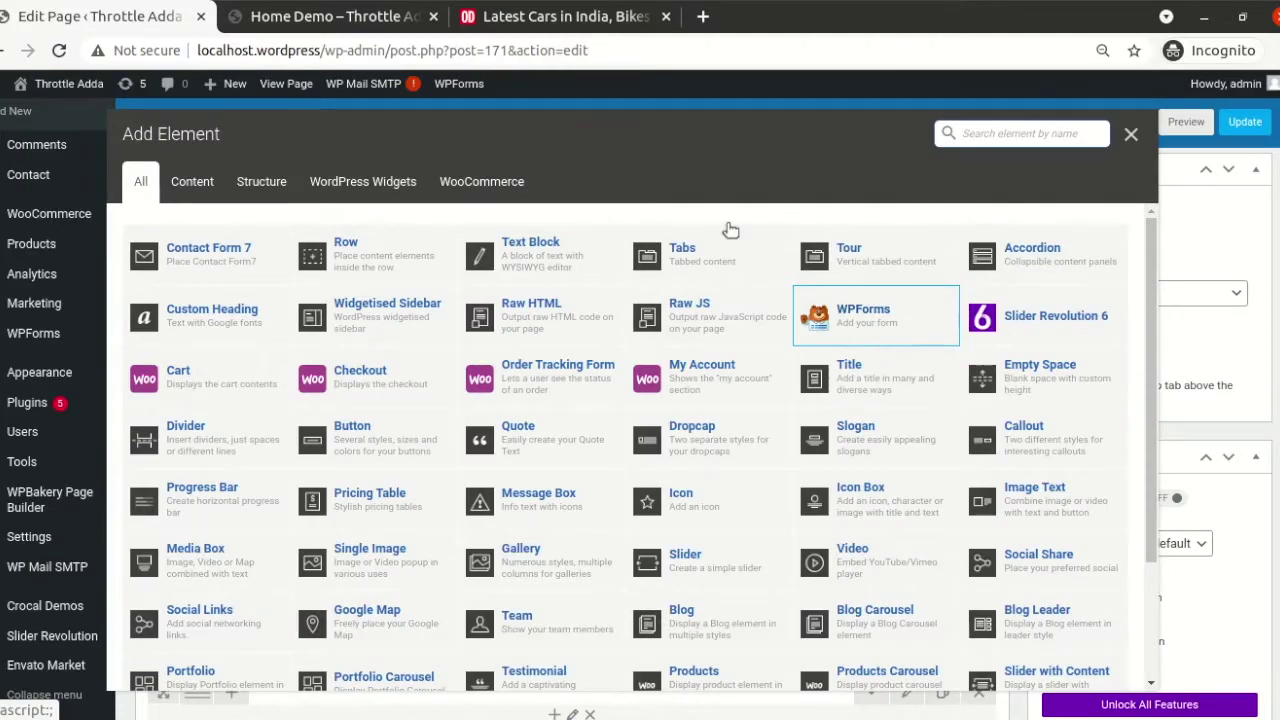
{"action": "left_click", "coordinate": [1010, 133]}
{"action": "type", "text": "text"}
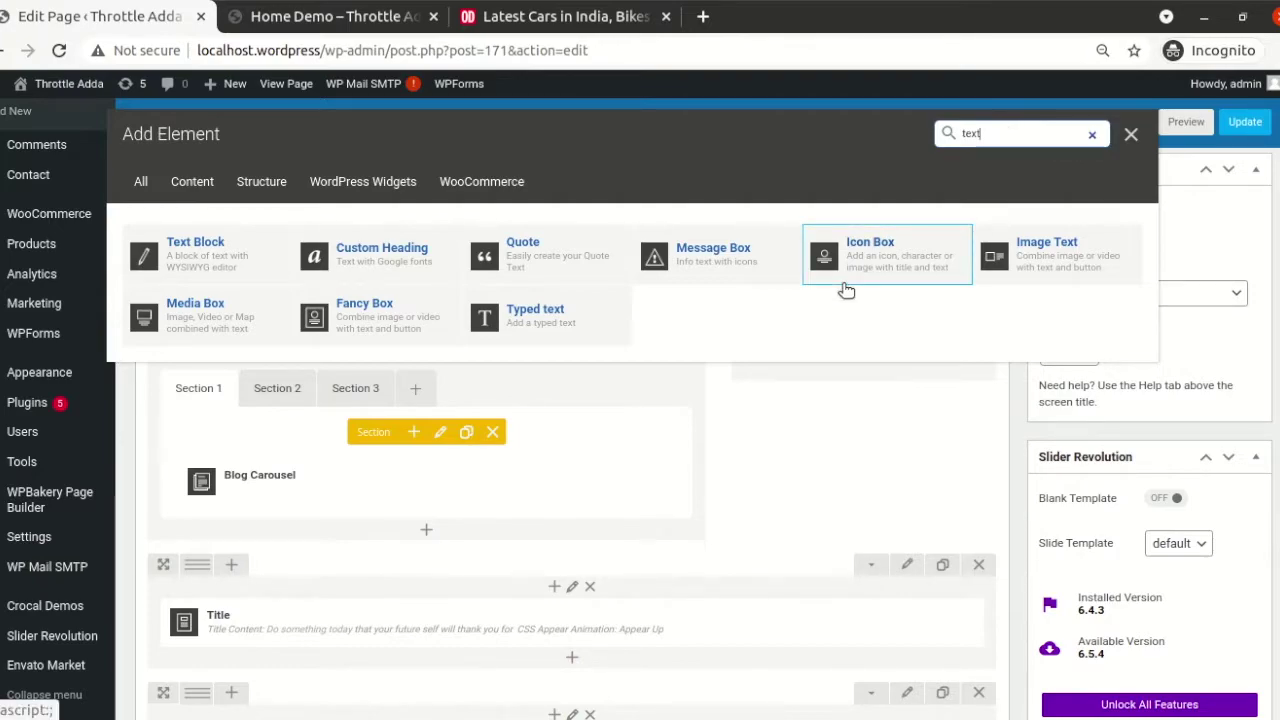
{"action": "left_click", "coordinate": [228, 262]}
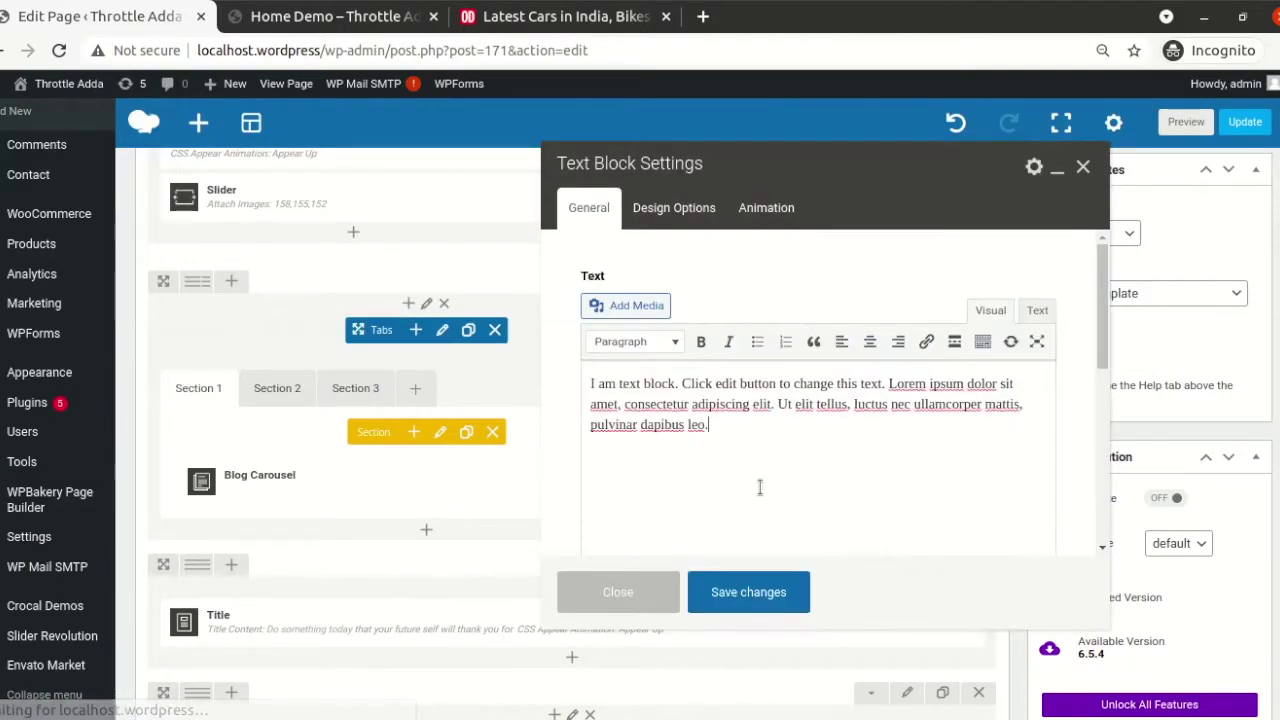
- Replace the Text Block's placeholder content with "Sample Text One" as a plain paragraph and save the block
{"action": "key", "text": "ctrl+a"}
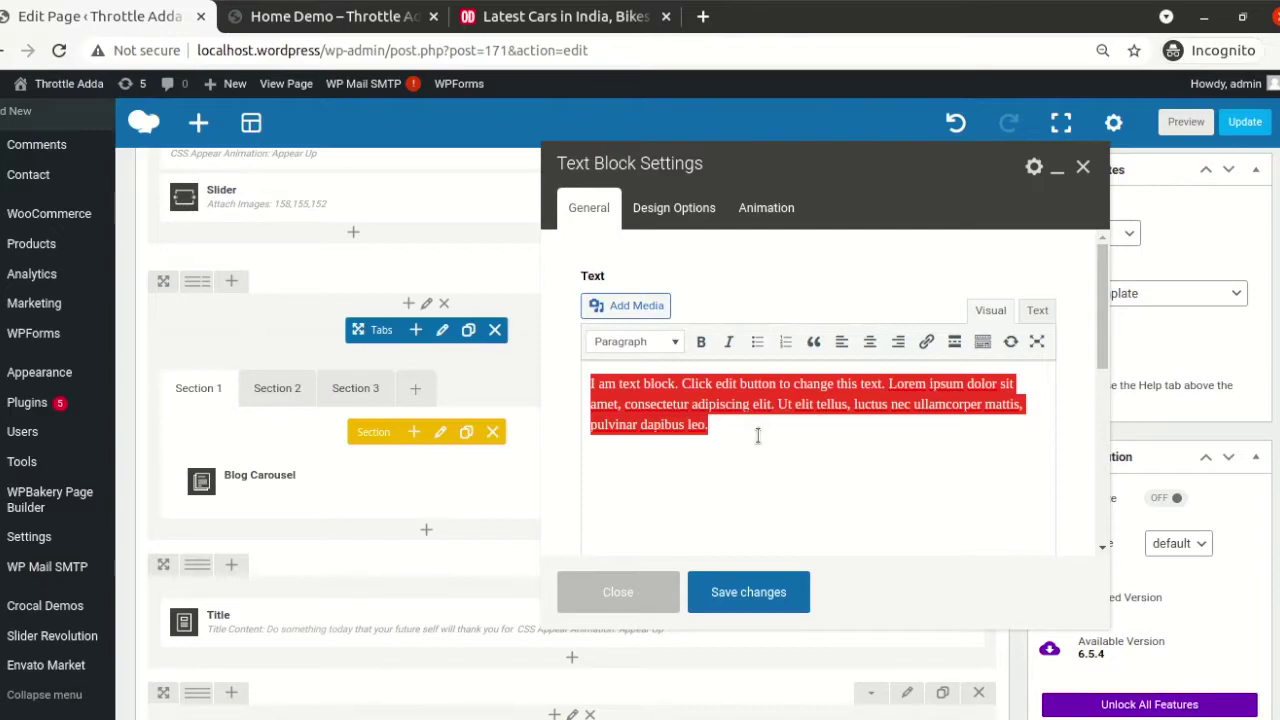
{"action": "key", "text": "BackSpace"}
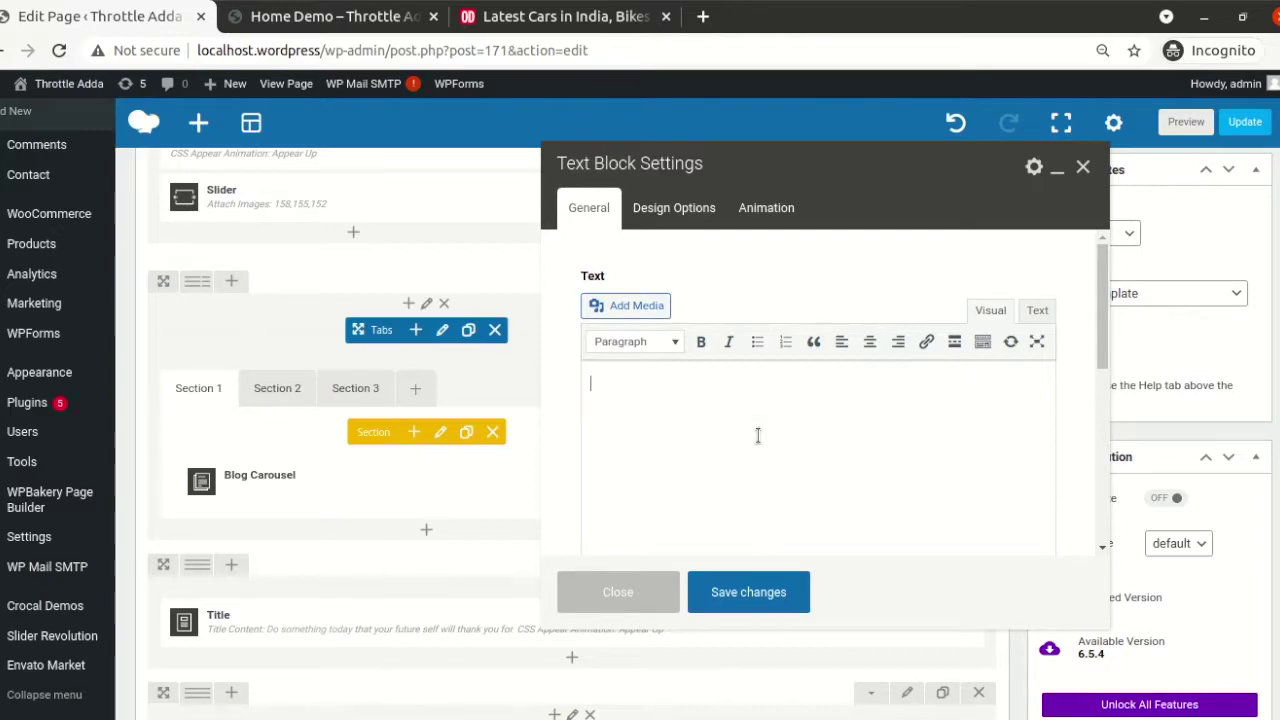
{"action": "left_click", "coordinate": [662, 345]}
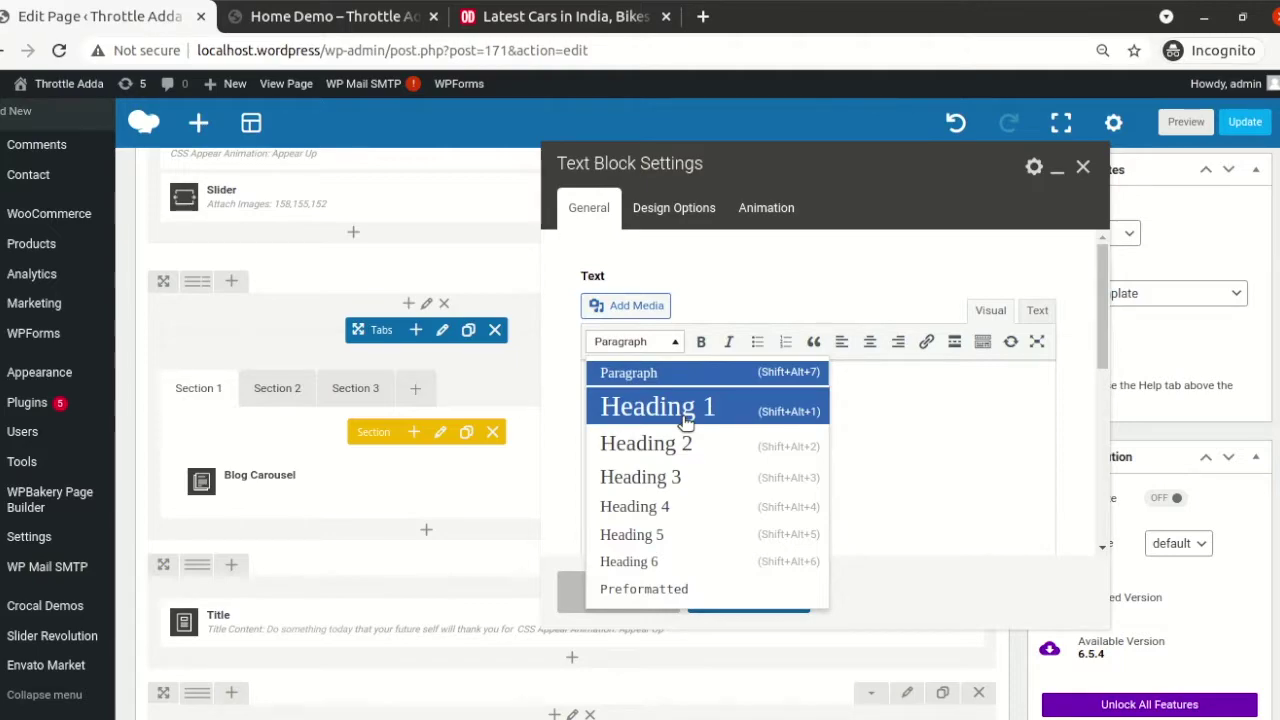
{"action": "left_click", "coordinate": [863, 428]}
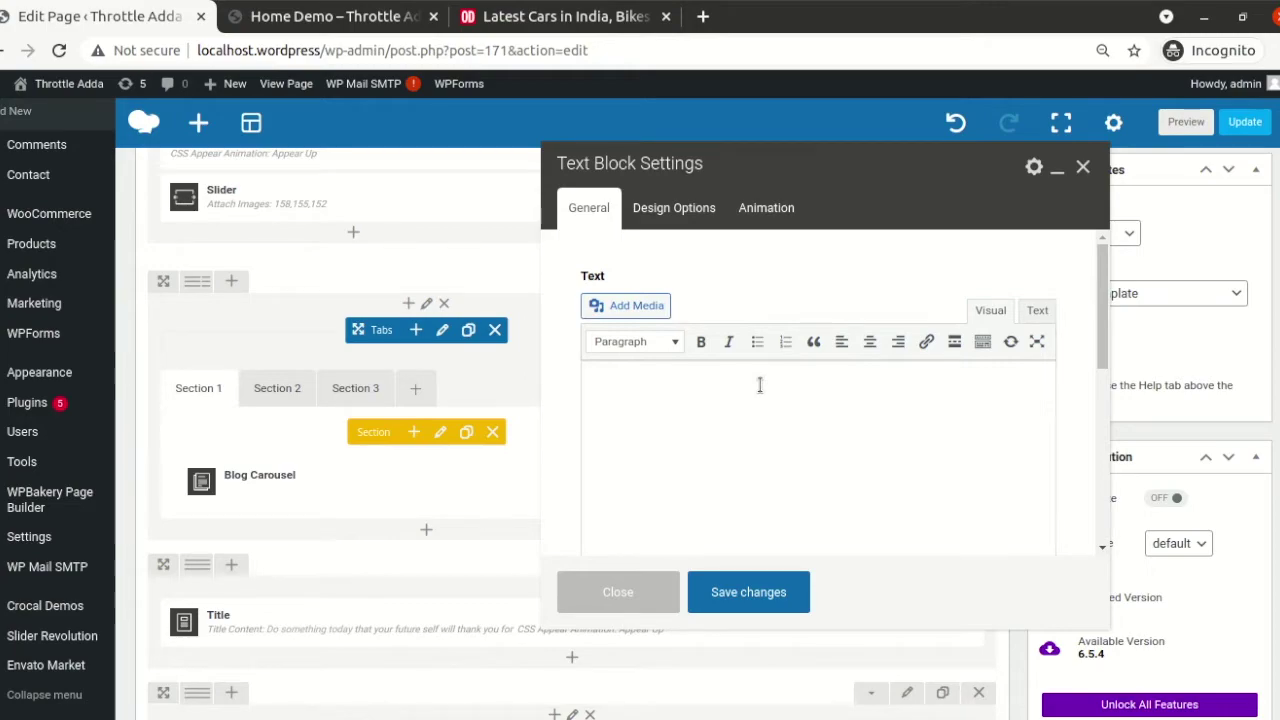
{"action": "left_click", "coordinate": [1038, 312]}
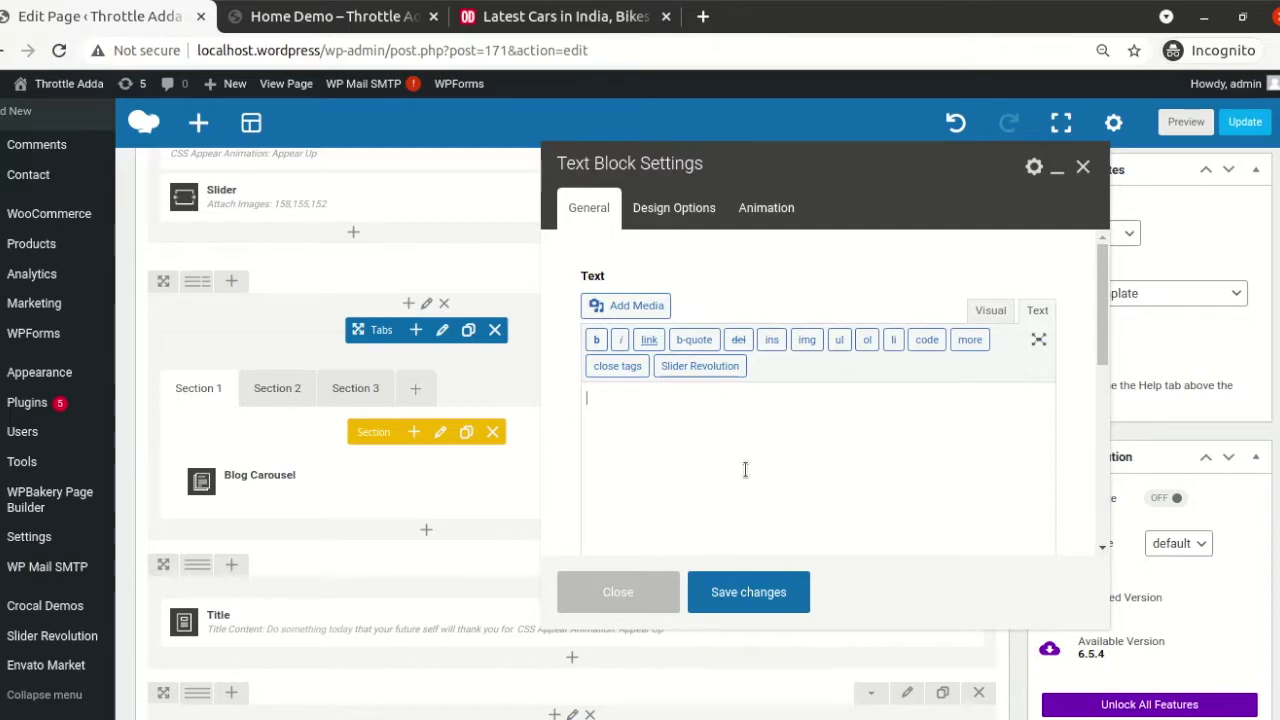
{"action": "left_click", "coordinate": [990, 310]}
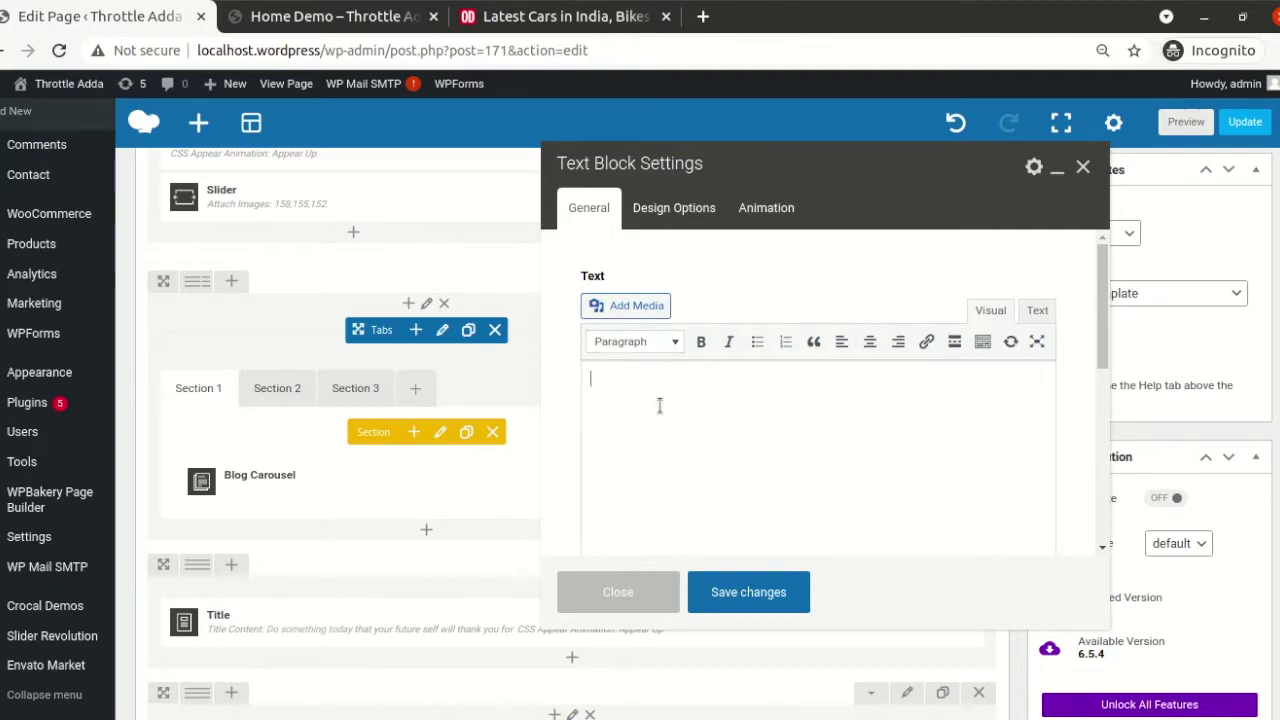
{"action": "type", "text": "mple Text One"}
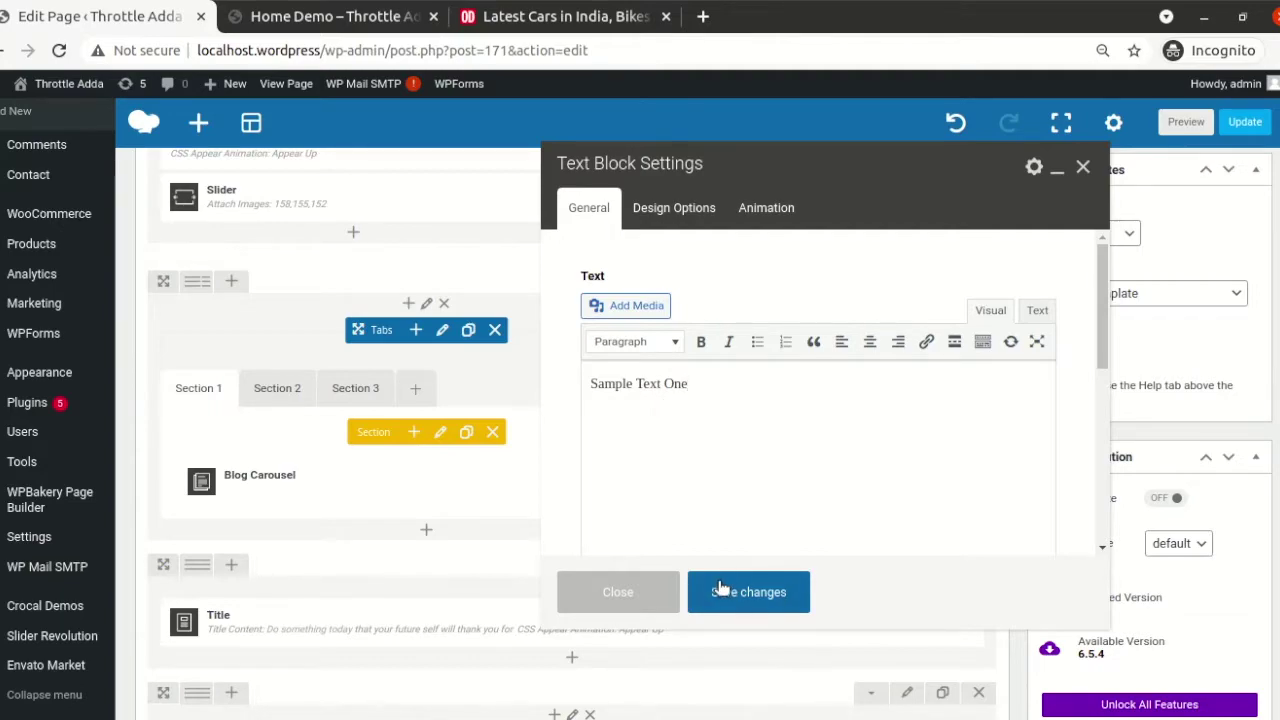
{"action": "left_click", "coordinate": [762, 594]}
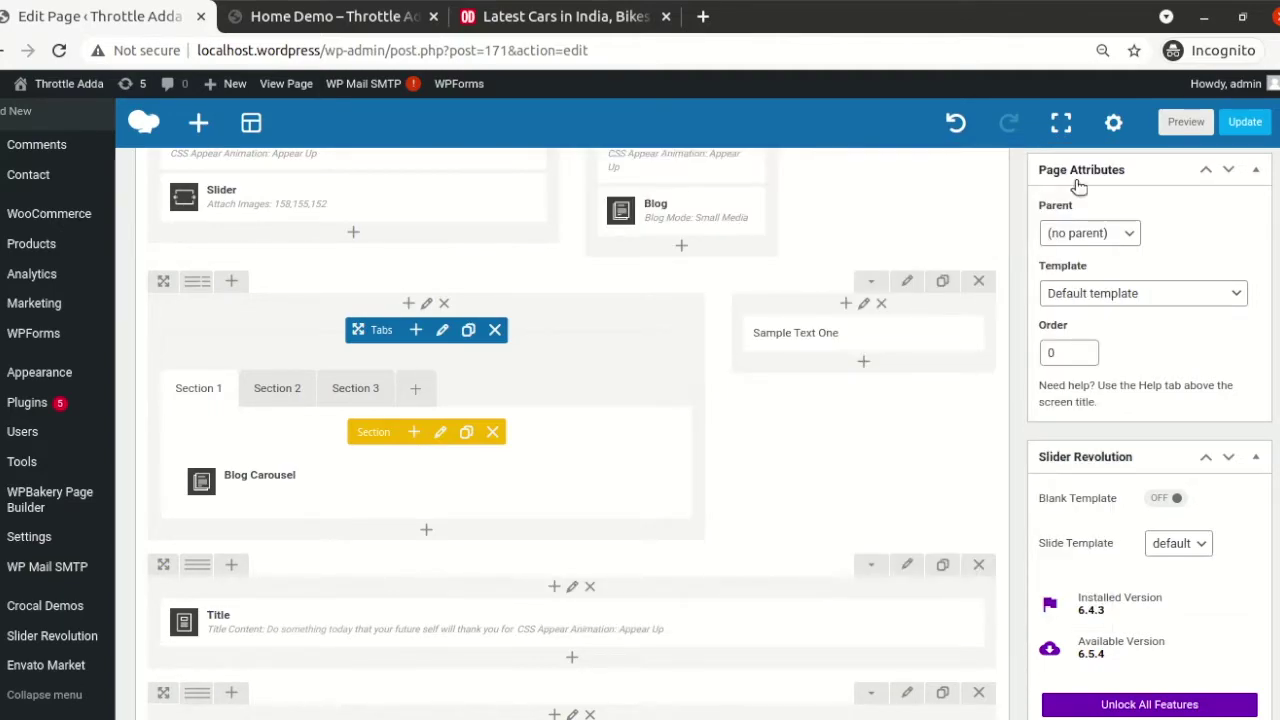
- Update the page and reload the Home Demo page in the browser
{"action": "left_click", "coordinate": [1238, 128]}
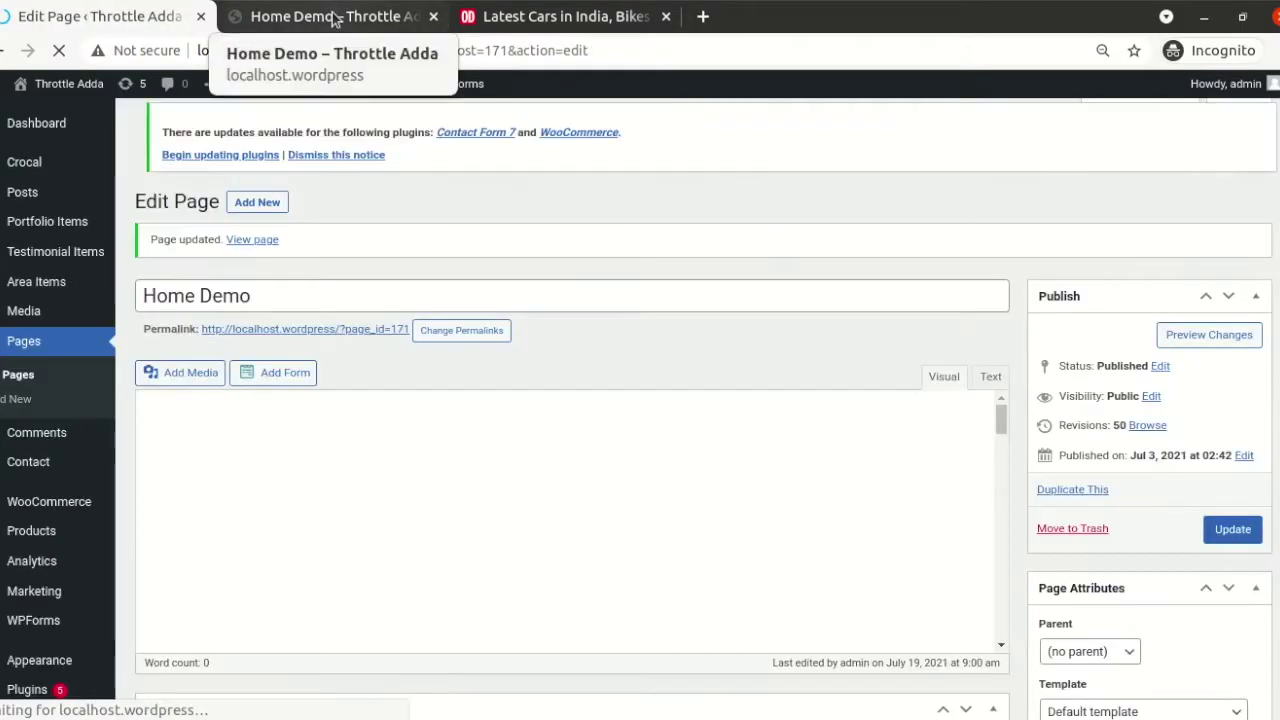
{"action": "left_click", "coordinate": [335, 16]}
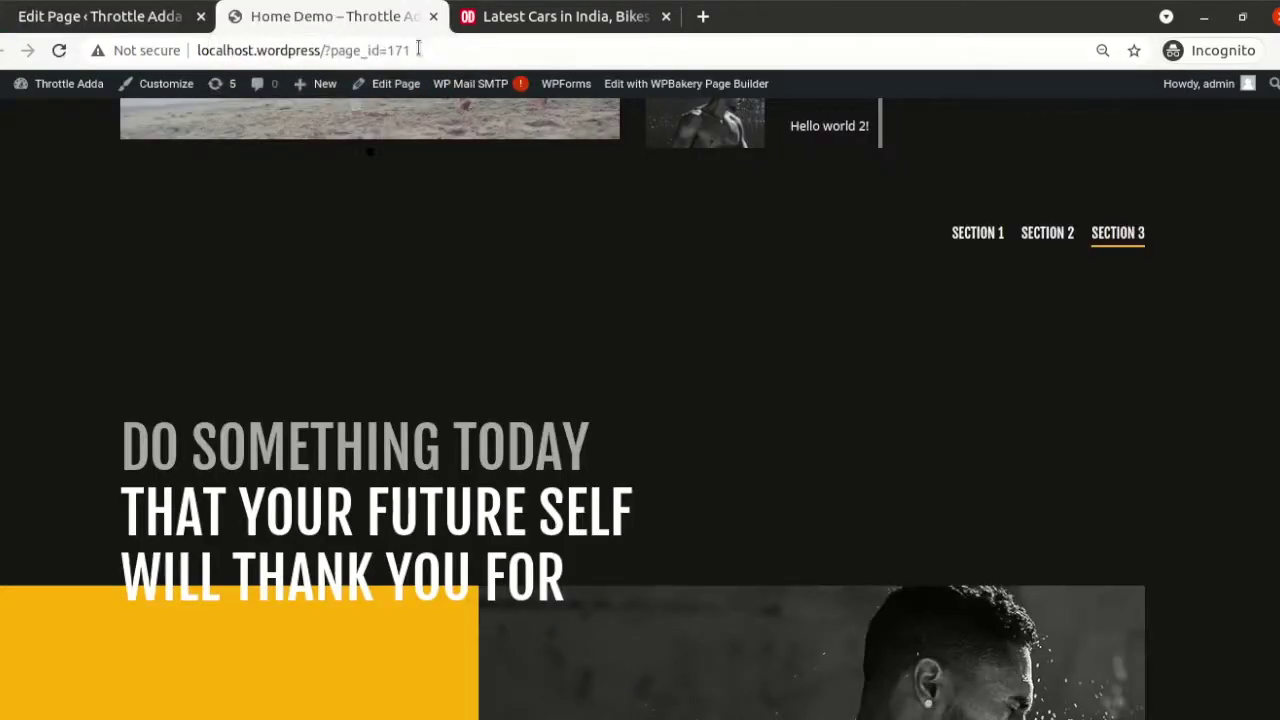
{"action": "left_click", "coordinate": [419, 50]}
{"action": "key", "text": "Return"}
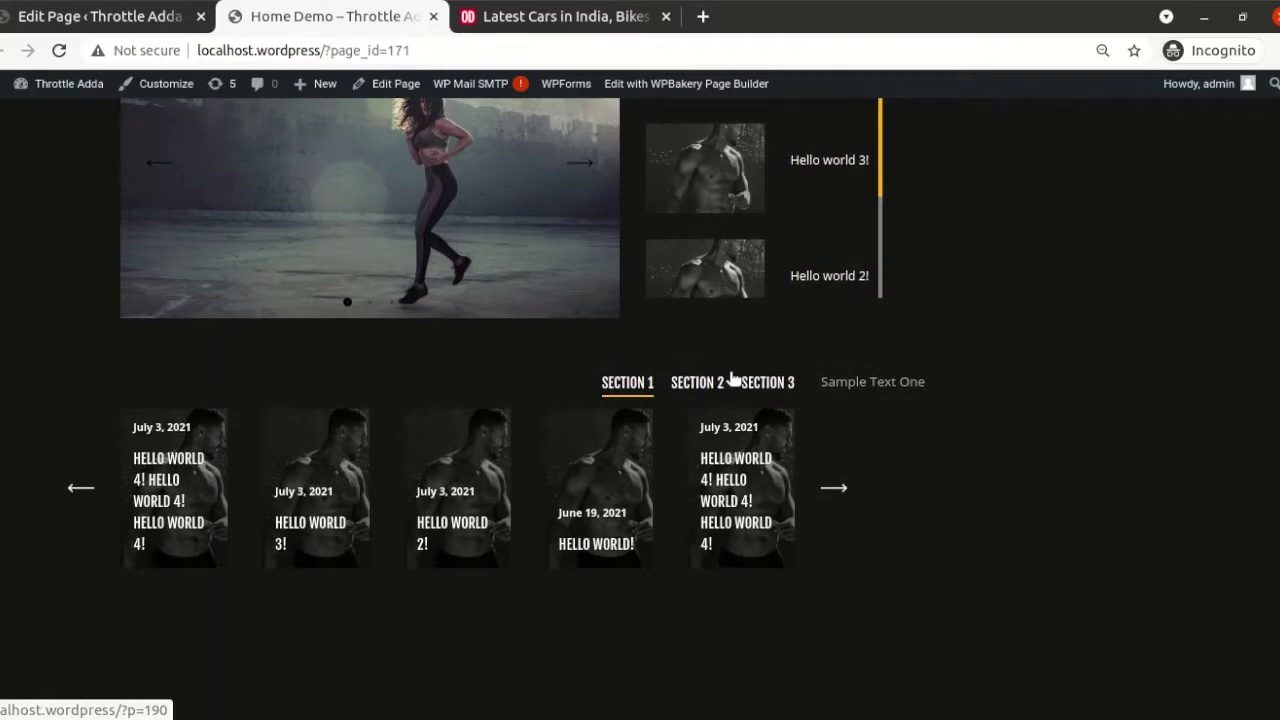
- Check the Sample Text One column beside the tabs while alternating between Section 2 and Section 3
{"action": "triple_click", "coordinate": [848, 381]}
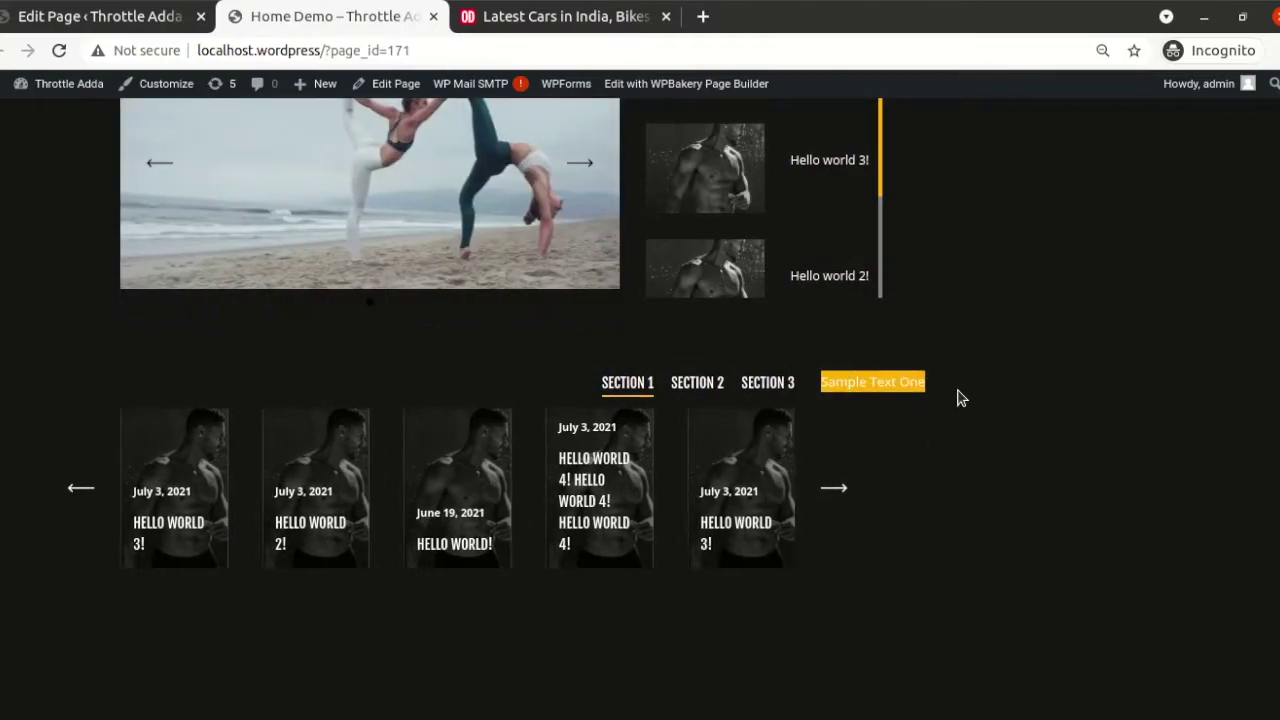
{"action": "left_click", "coordinate": [957, 398]}
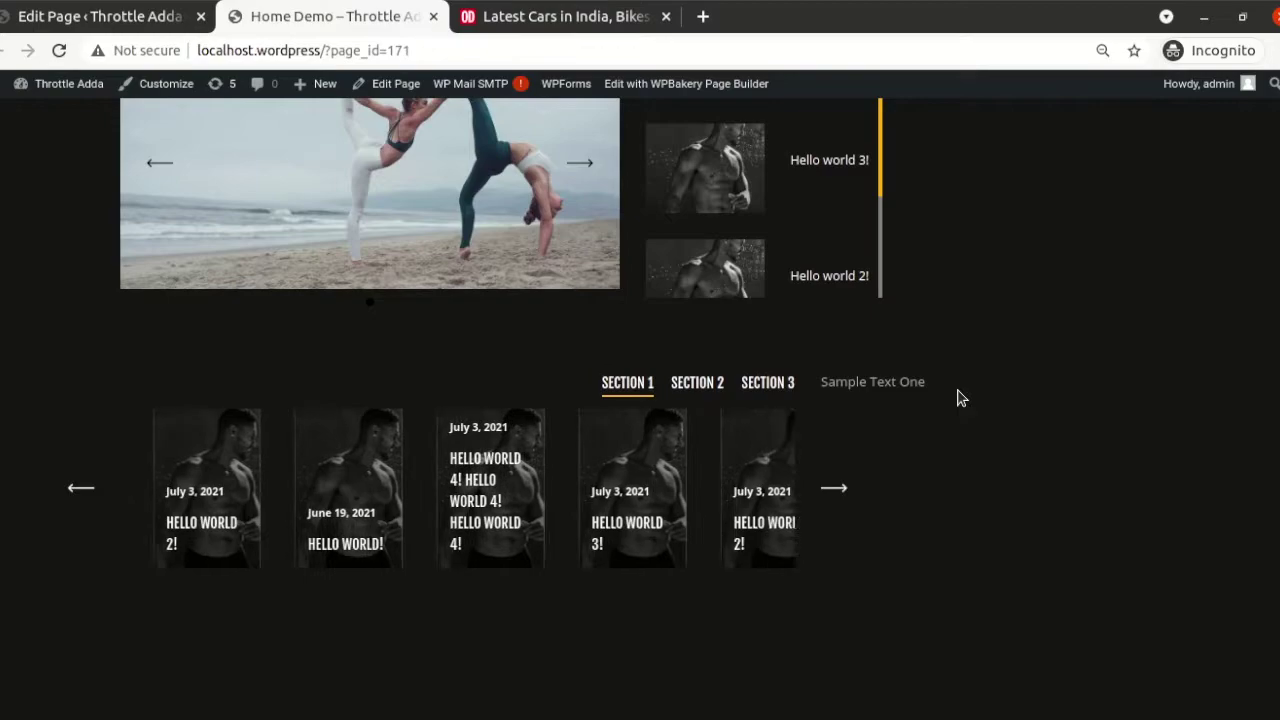
{"action": "left_click", "coordinate": [712, 382]}
{"action": "left_click", "coordinate": [787, 386]}
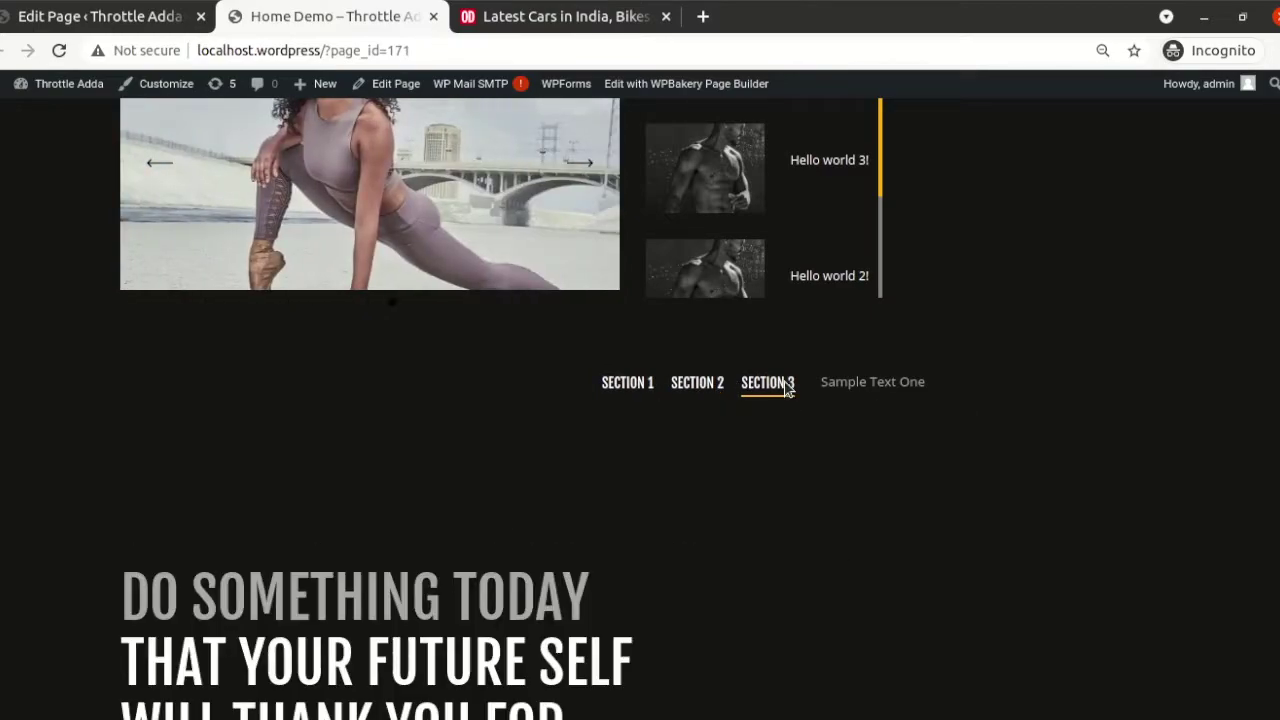
{"action": "left_click", "coordinate": [700, 384]}
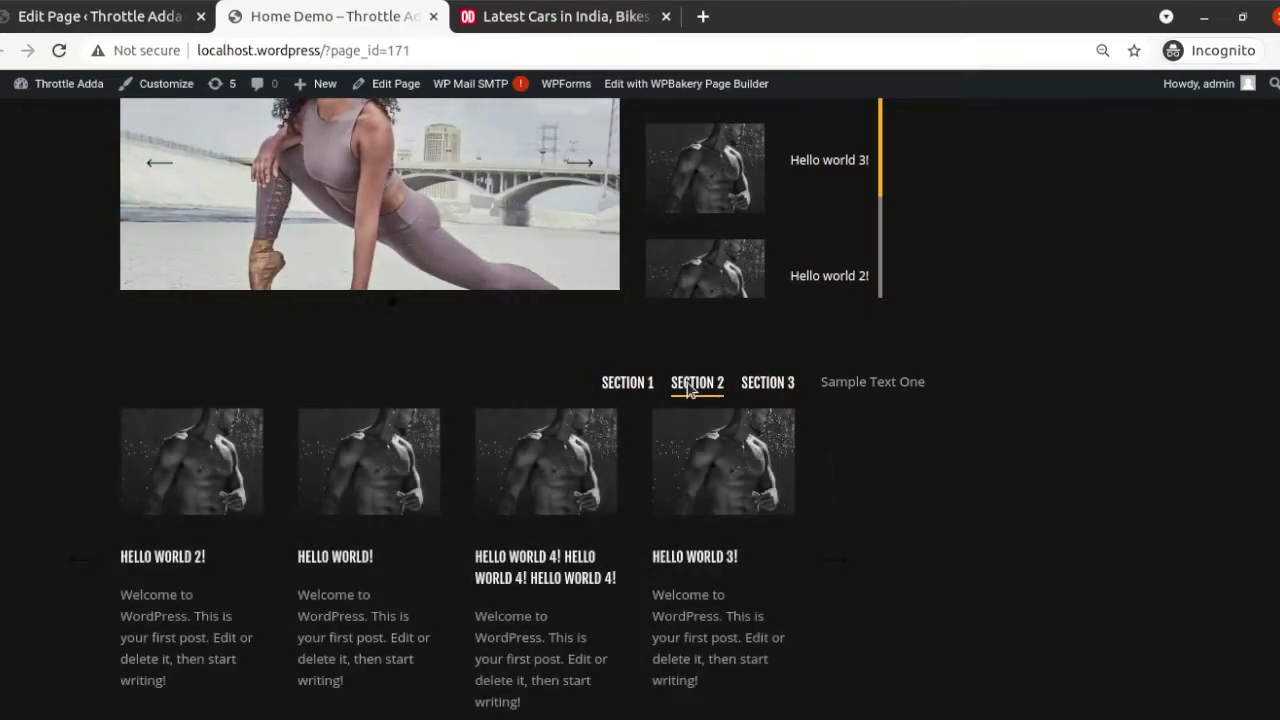
{"action": "left_click", "coordinate": [772, 383]}
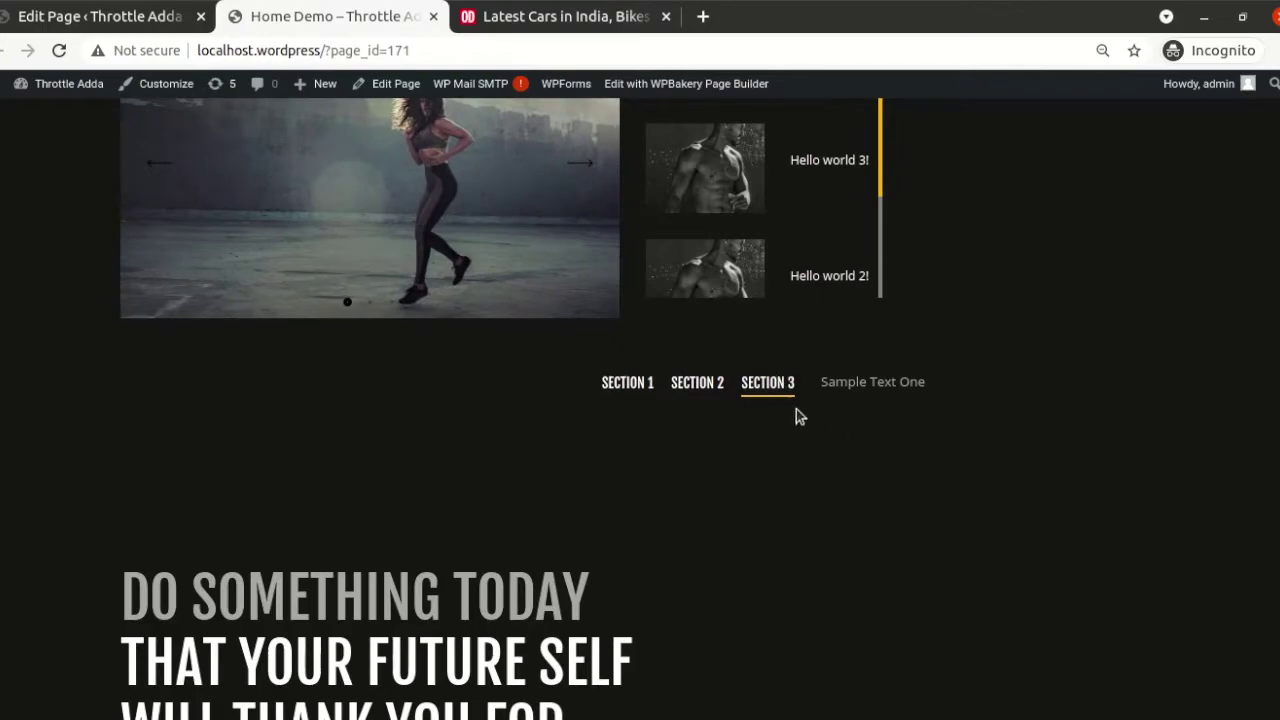
- Delete the empty Section 3 from the Tabs element in the page editor and update the page
{"action": "left_click", "coordinate": [140, 20]}
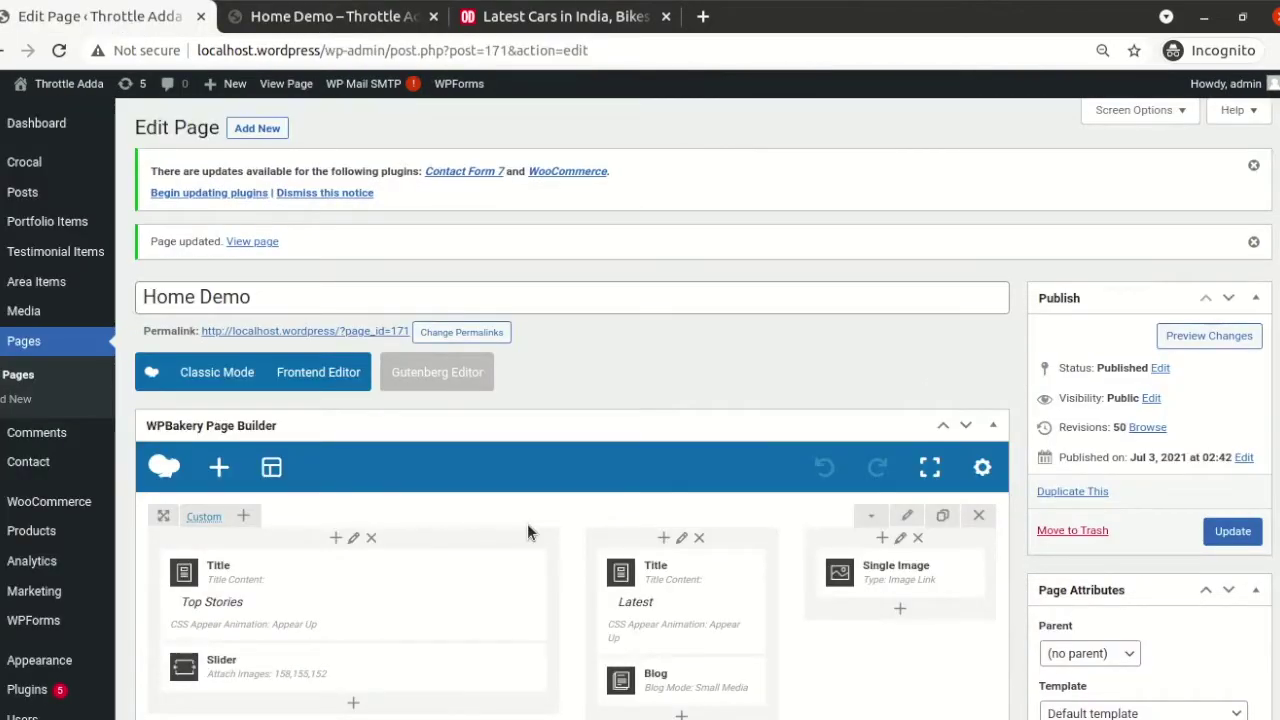
{"action": "scroll", "coordinate": [527, 523], "scroll_direction": "down", "scroll_amount": 5}
{"action": "left_click", "coordinate": [351, 371]}
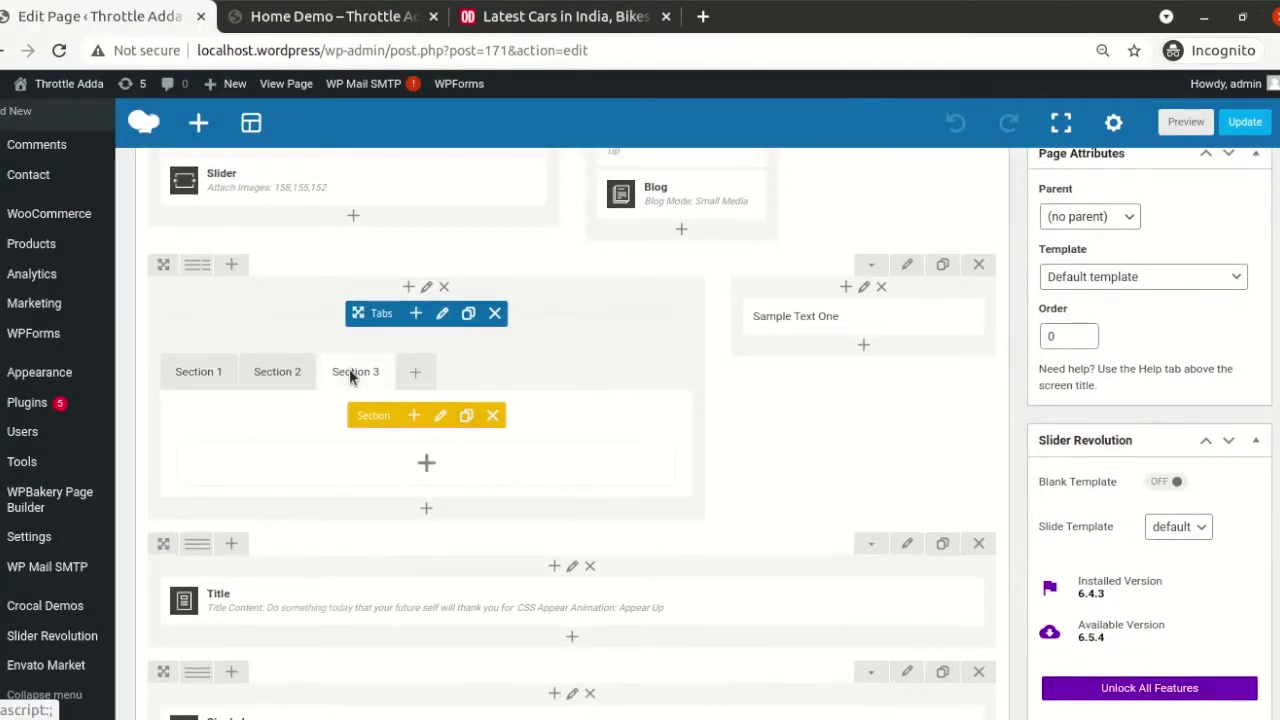
{"action": "left_click", "coordinate": [493, 418]}
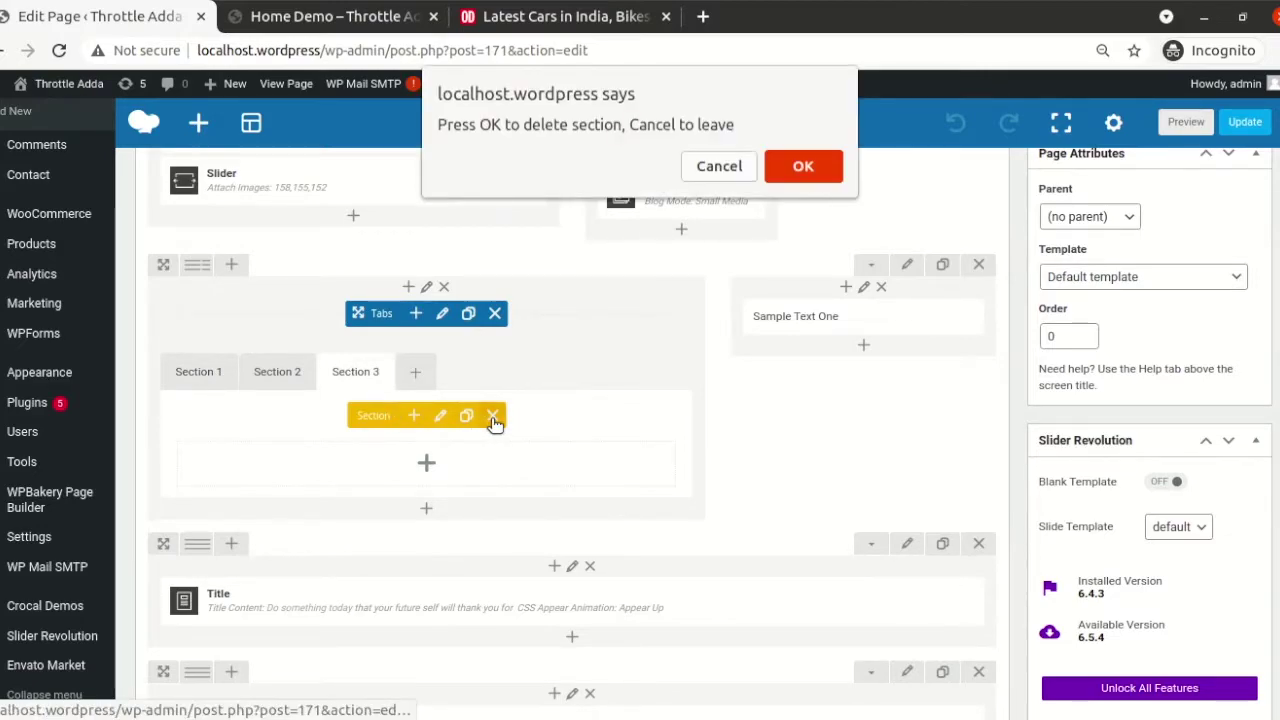
{"action": "left_click", "coordinate": [806, 163]}
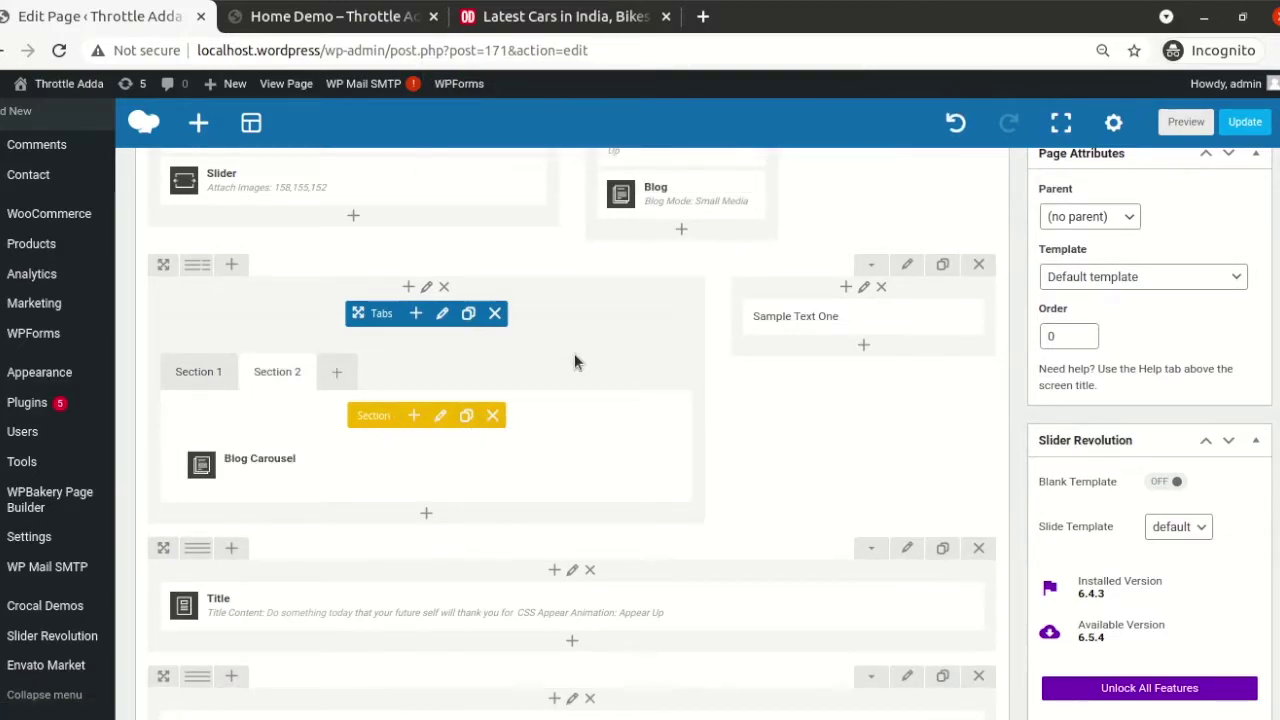
{"action": "left_click", "coordinate": [1240, 126]}
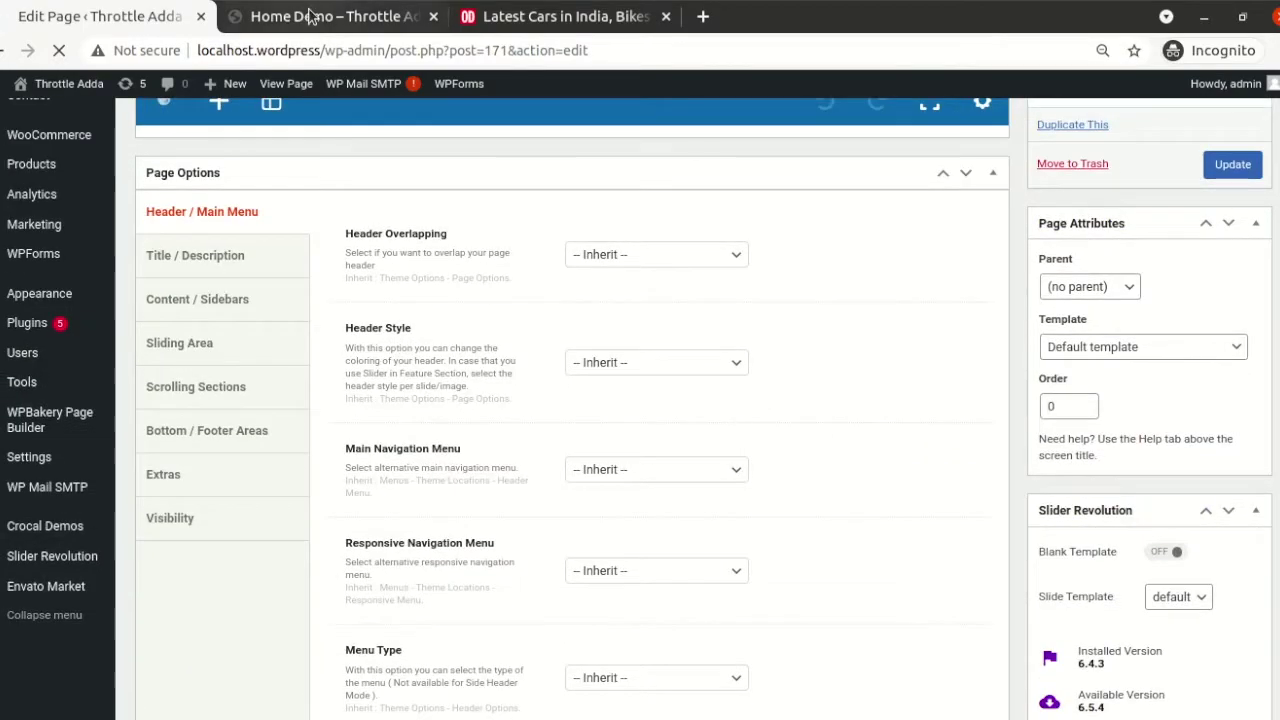
- Return to the Home Demo page and inspect Section 2's carousel alongside the Sample Text One column
{"action": "left_click", "coordinate": [310, 17]}
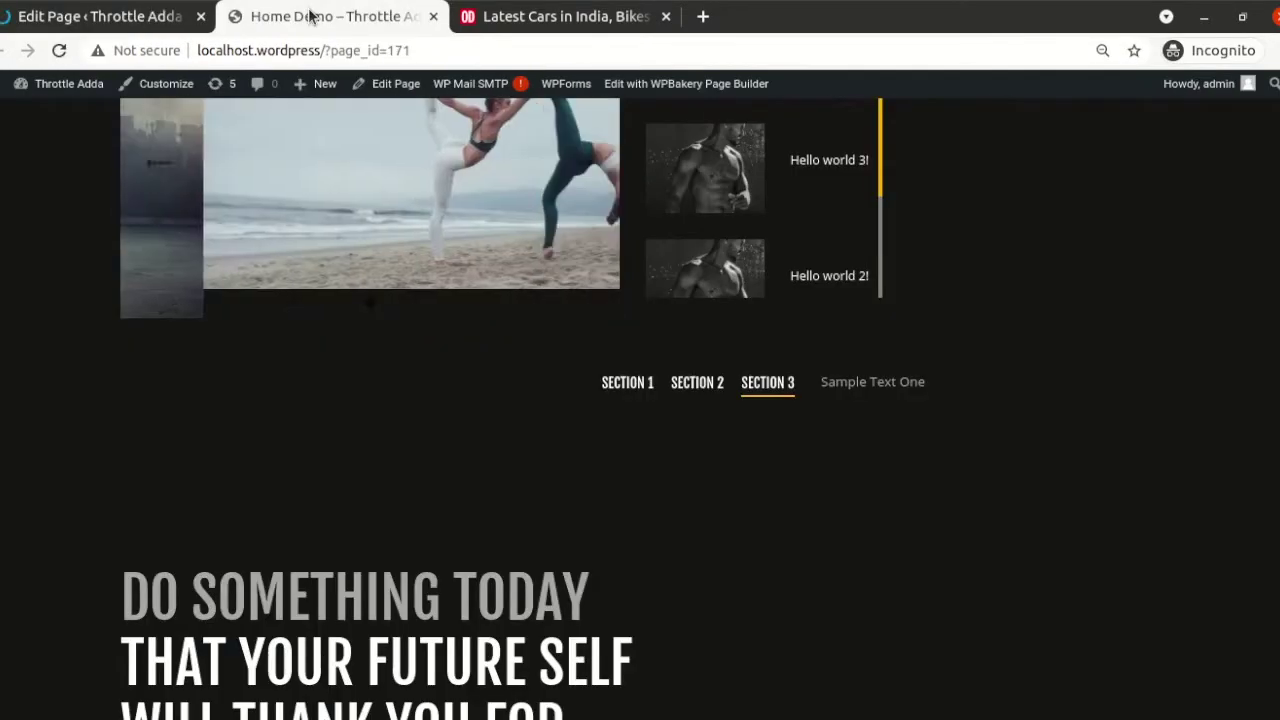
{"action": "left_click", "coordinate": [697, 383]}
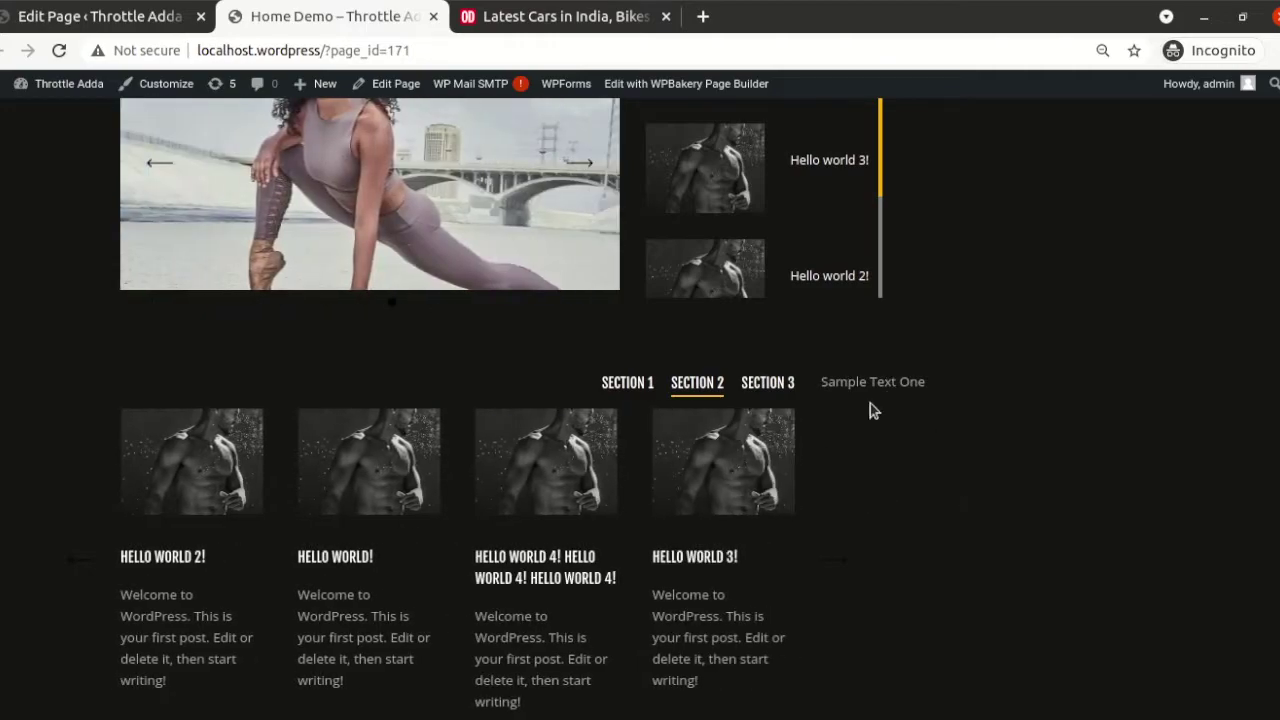
{"action": "triple_click", "coordinate": [860, 383]}
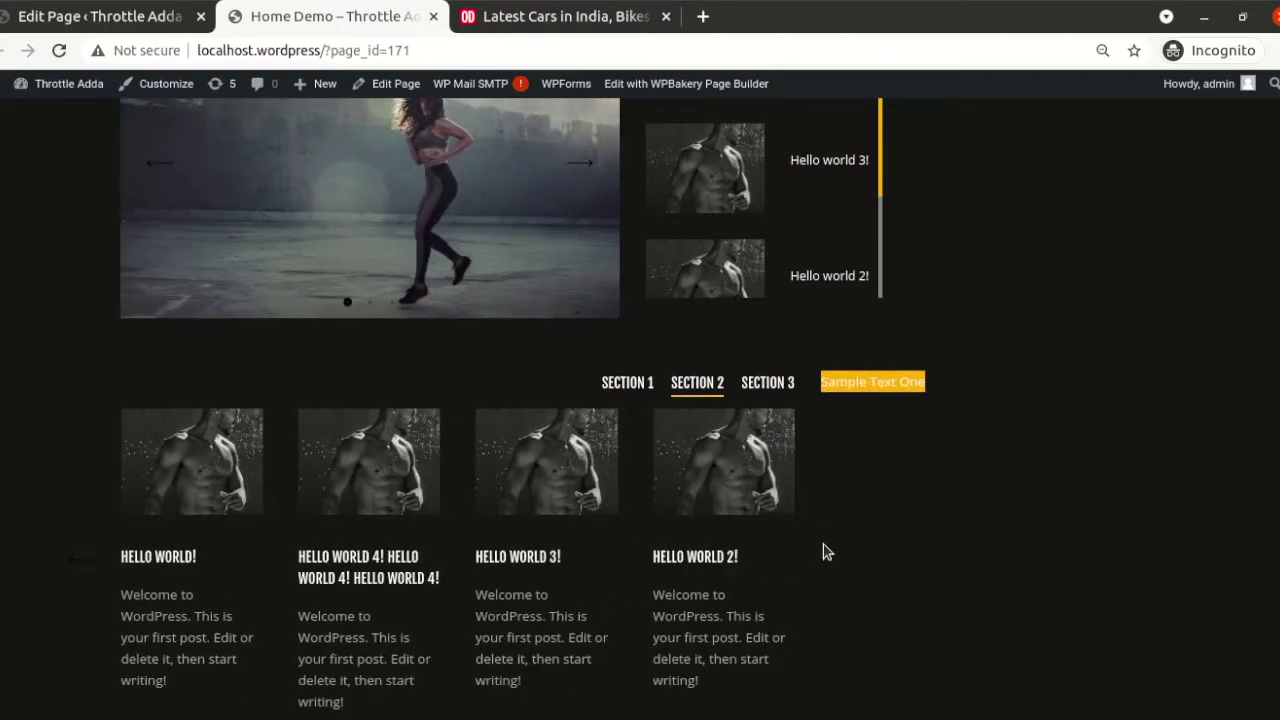
- Page through the Section 2 and Section 1 carousels in both directions, resetting the browser zoom to its default along the way
{"action": "left_click", "coordinate": [836, 565]}
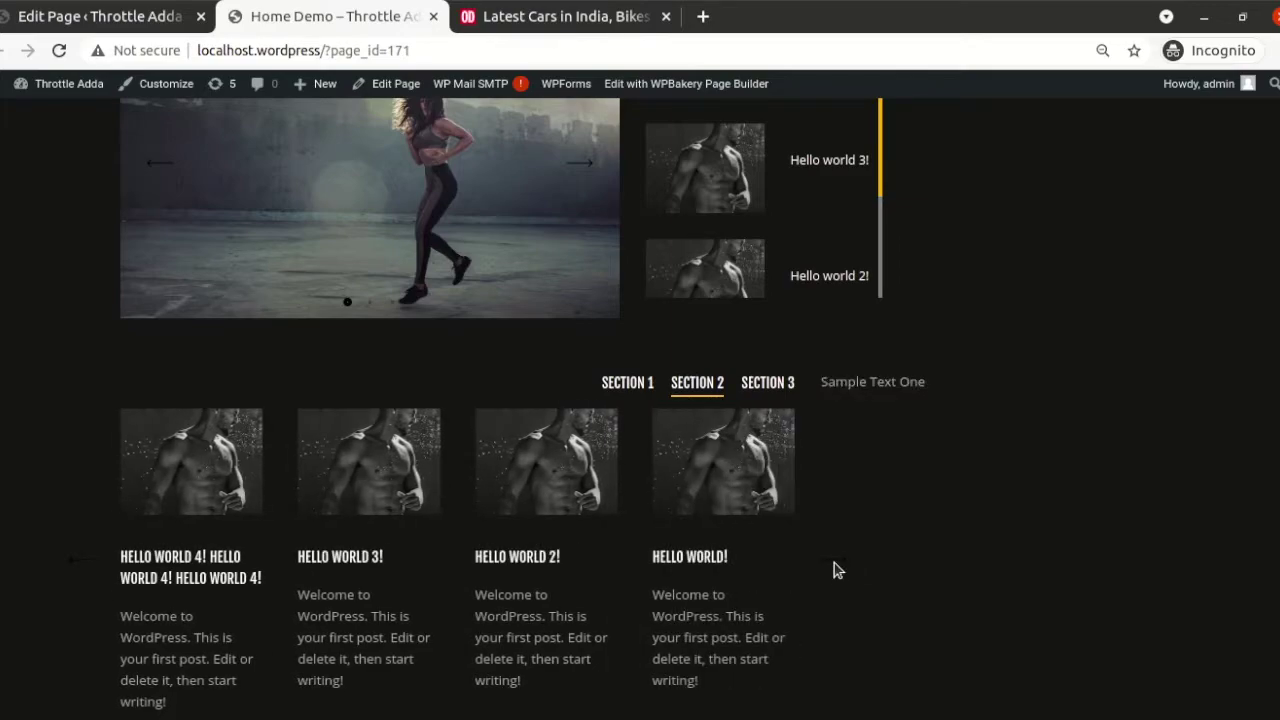
{"action": "left_click", "coordinate": [66, 558]}
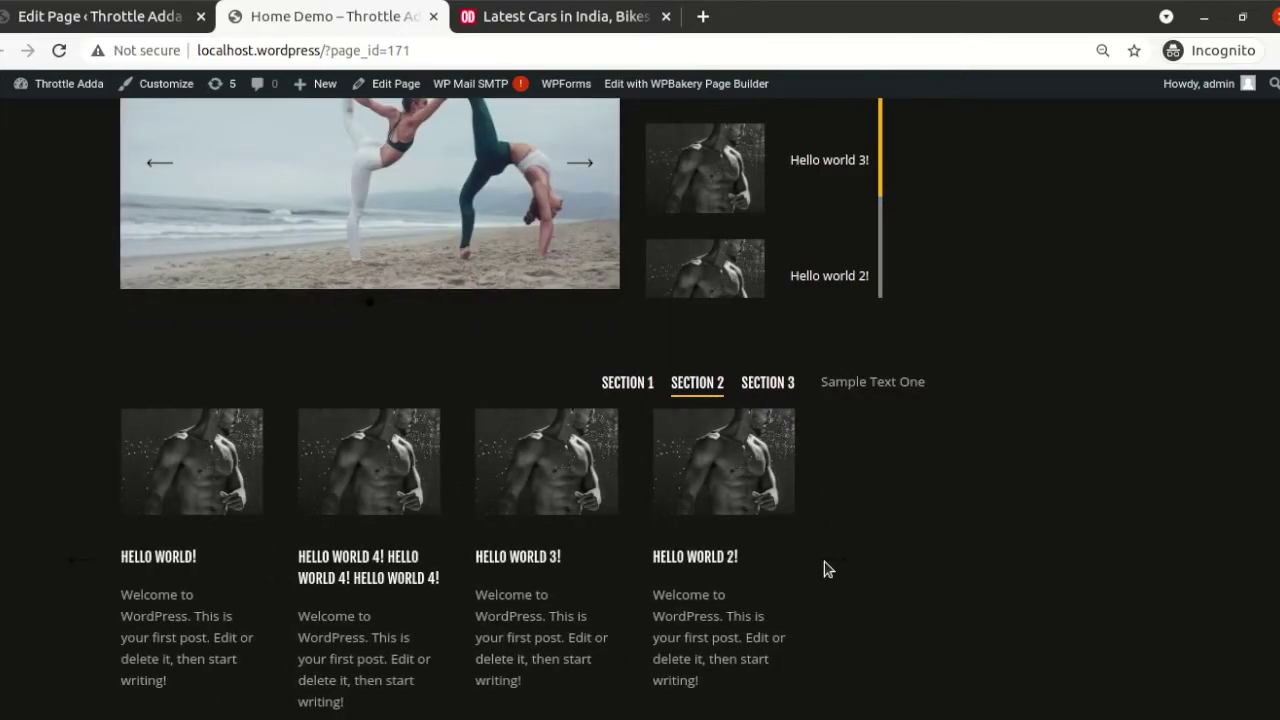
{"action": "scroll", "coordinate": [850, 562], "scroll_direction": "down", "scroll_amount": 2}
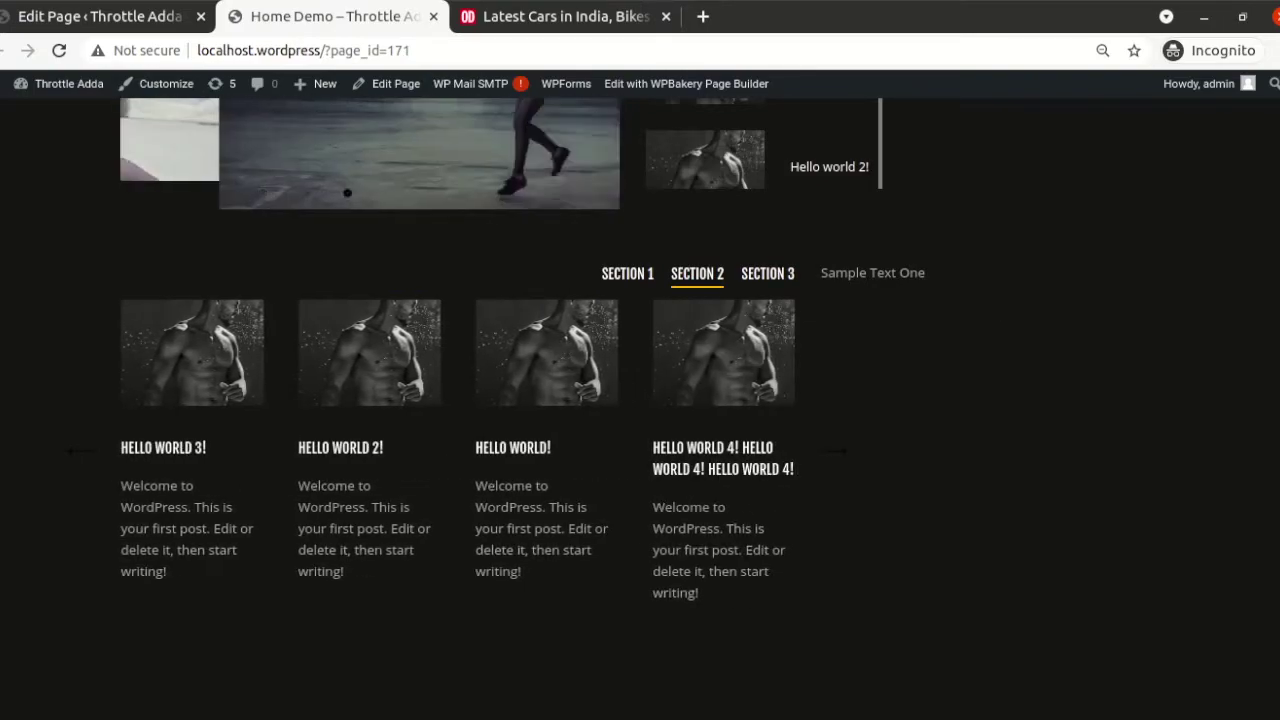
{"action": "key", "text": "ctrl+0"}
{"action": "left_click", "coordinate": [853, 408]}
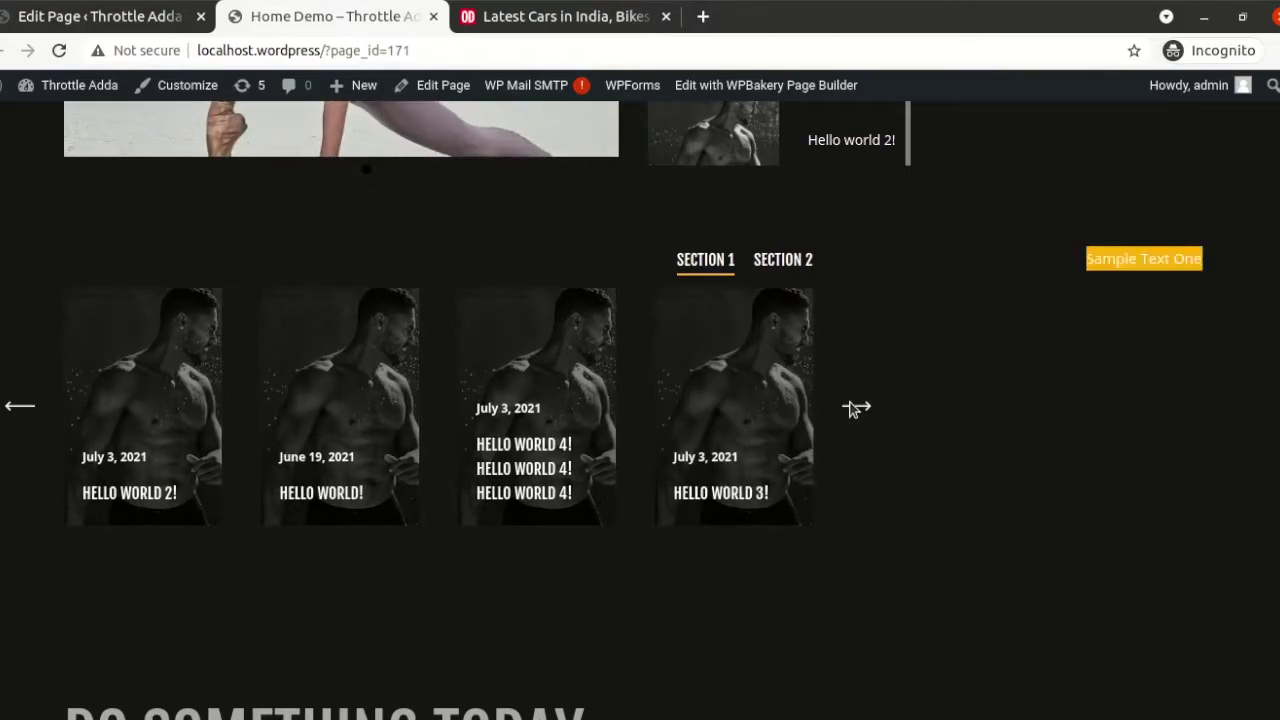
{"action": "left_click", "coordinate": [853, 408]}
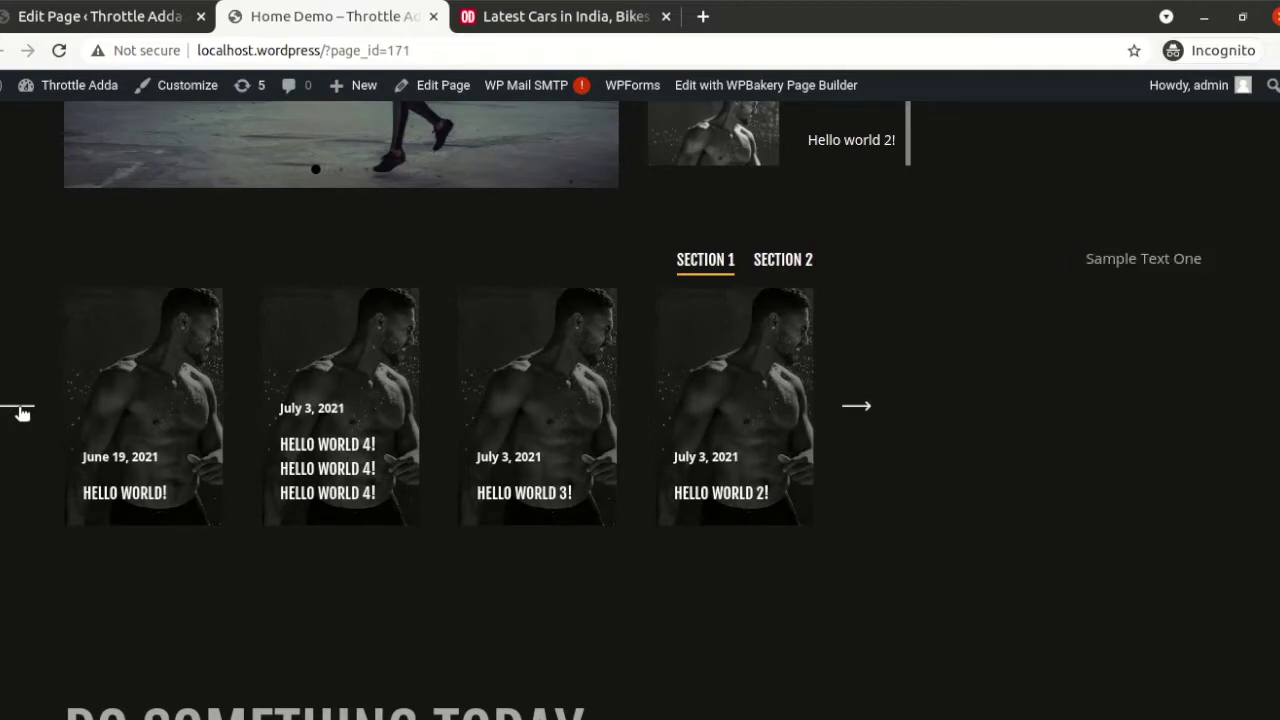
{"action": "left_click", "coordinate": [22, 408]}
{"action": "left_click", "coordinate": [22, 408]}
{"action": "left_click", "coordinate": [857, 406]}
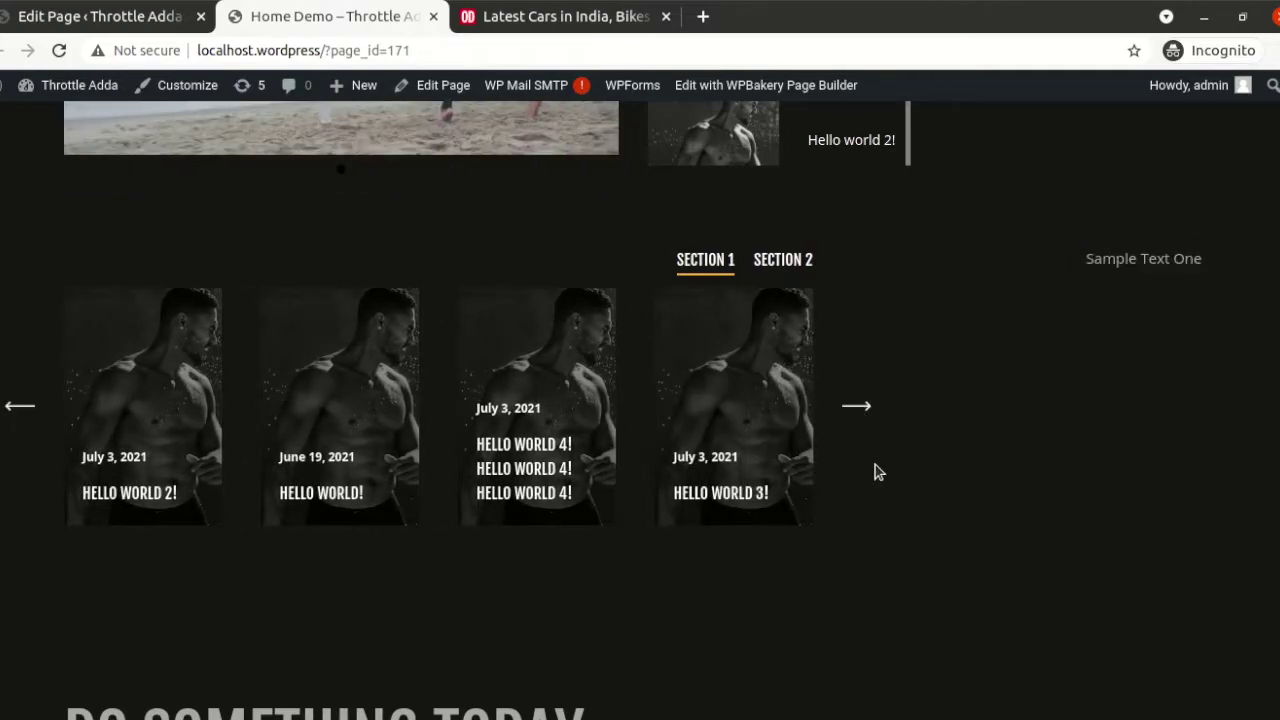
- Examine the markup of the tabs row on the Home Demo page with the browser's developer tools
{"action": "key", "text": "ctrl+shift+i"}
{"action": "scroll", "coordinate": [874, 471], "scroll_direction": "down", "scroll_amount": 2}
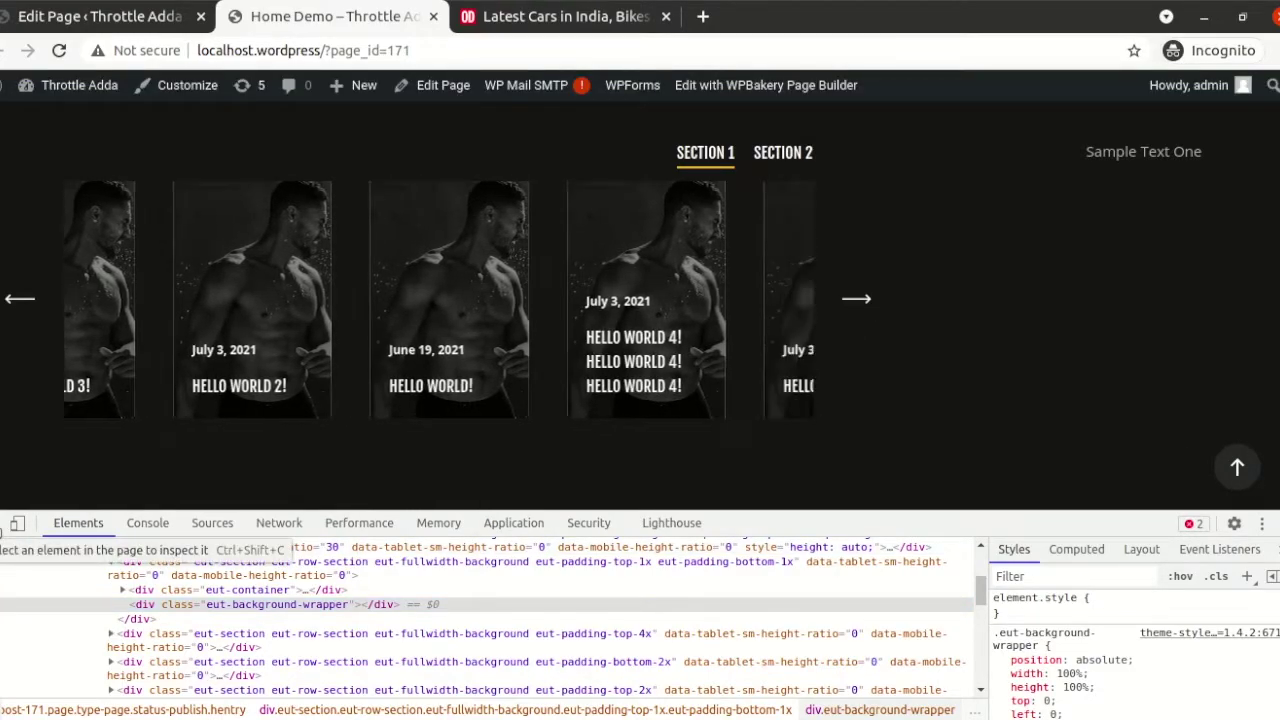
{"action": "left_click", "coordinate": [17, 523]}
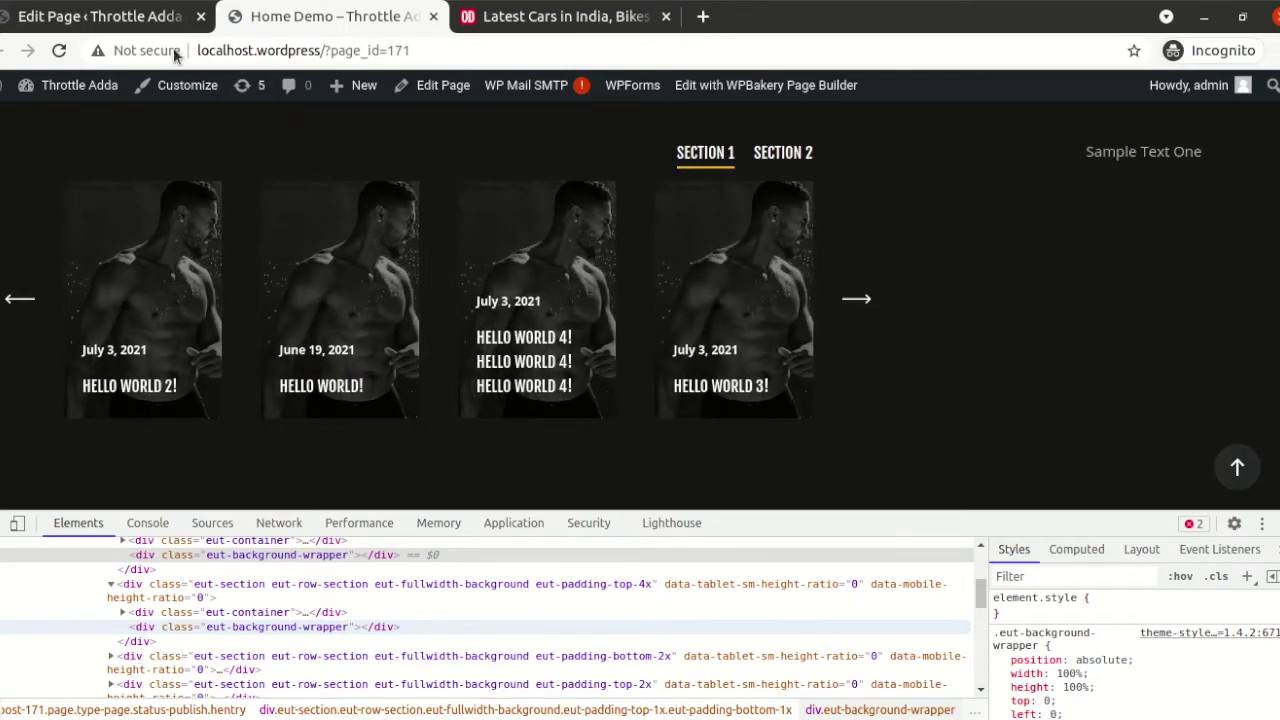
- Return to the page editor and review the Tabs element's General, Design Options, Titles & Styles and Extras settings
{"action": "left_click", "coordinate": [137, 20]}
{"action": "scroll", "coordinate": [598, 360], "scroll_direction": "down", "scroll_amount": 7}
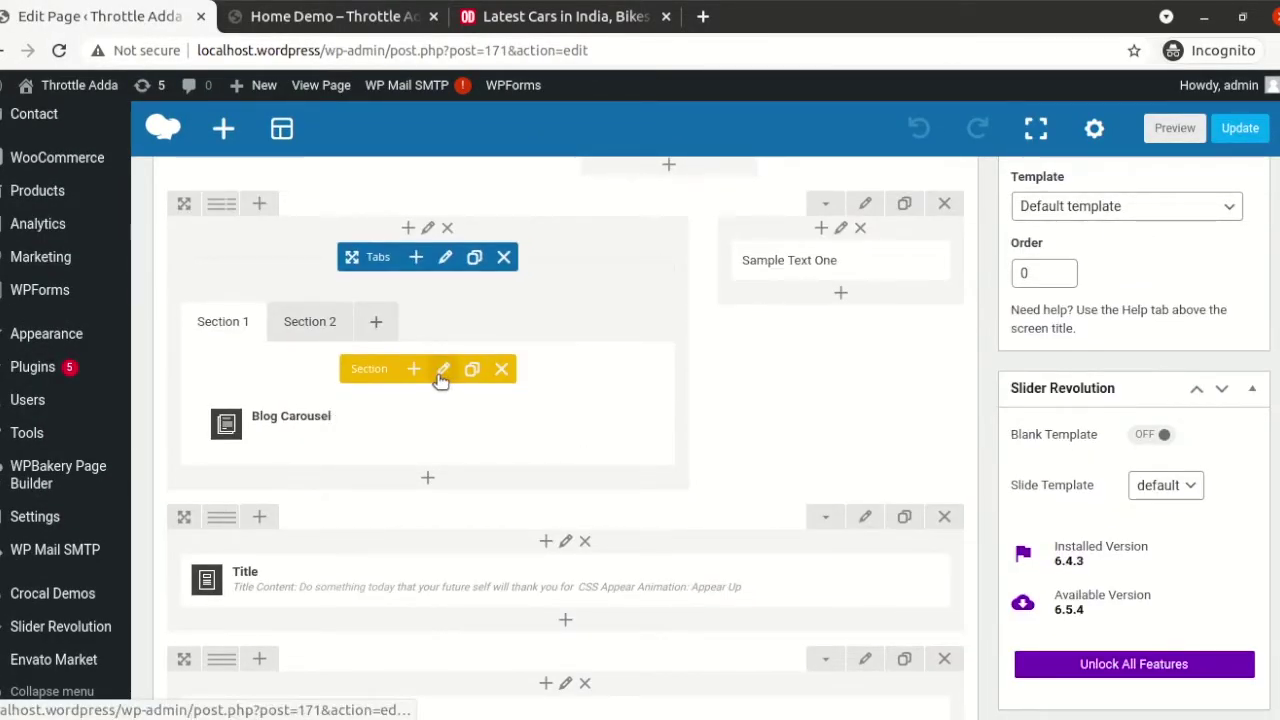
{"action": "left_click", "coordinate": [446, 258]}
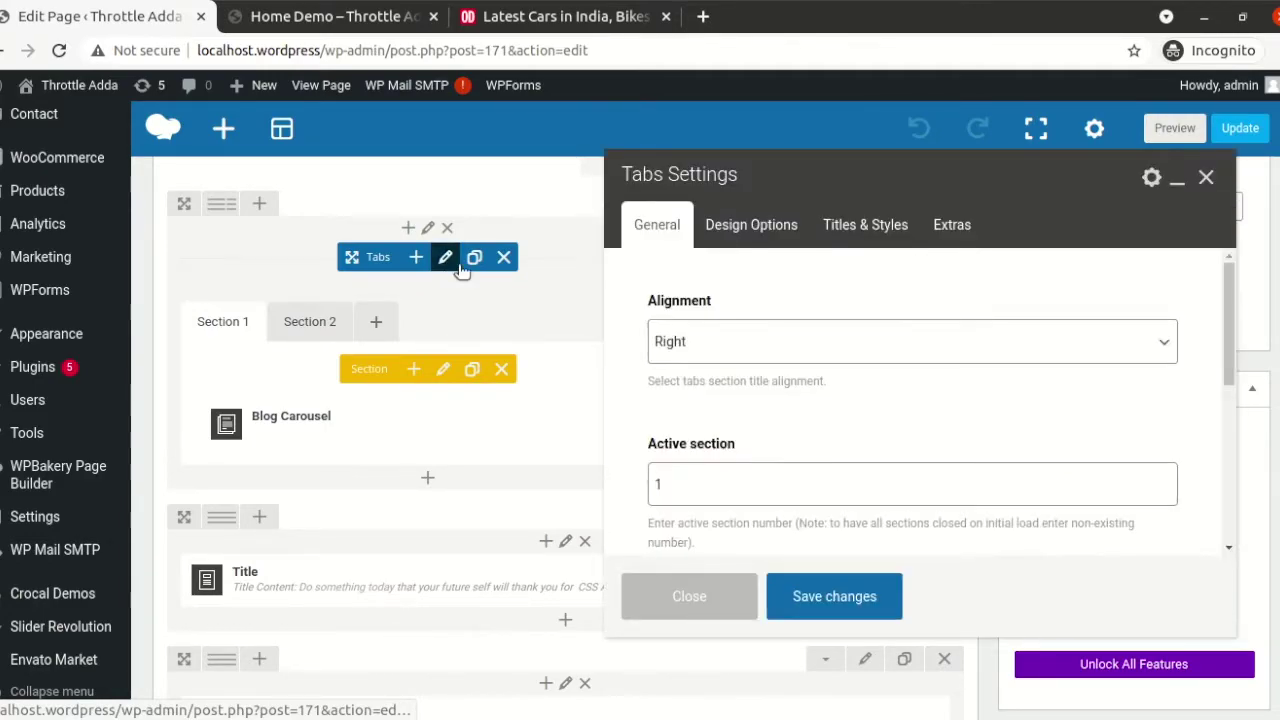
{"action": "scroll", "coordinate": [742, 401], "scroll_direction": "down", "scroll_amount": 5}
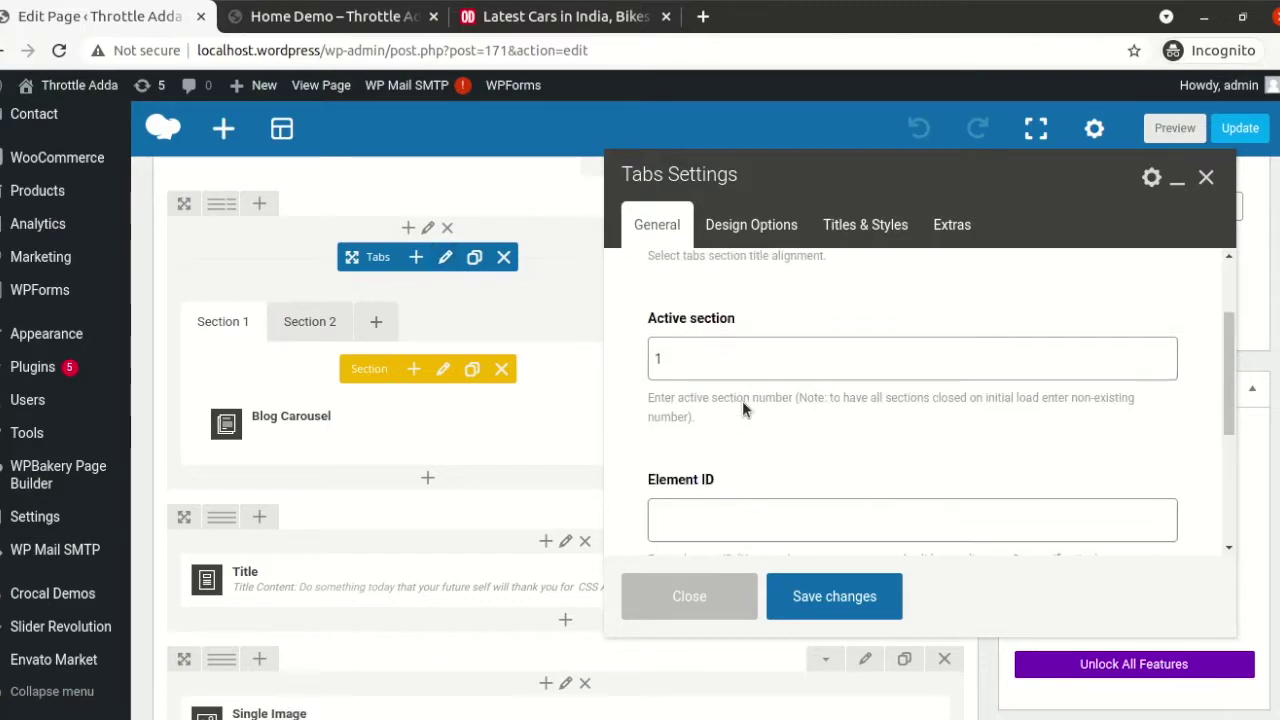
{"action": "scroll", "coordinate": [742, 408], "scroll_direction": "up", "scroll_amount": 5}
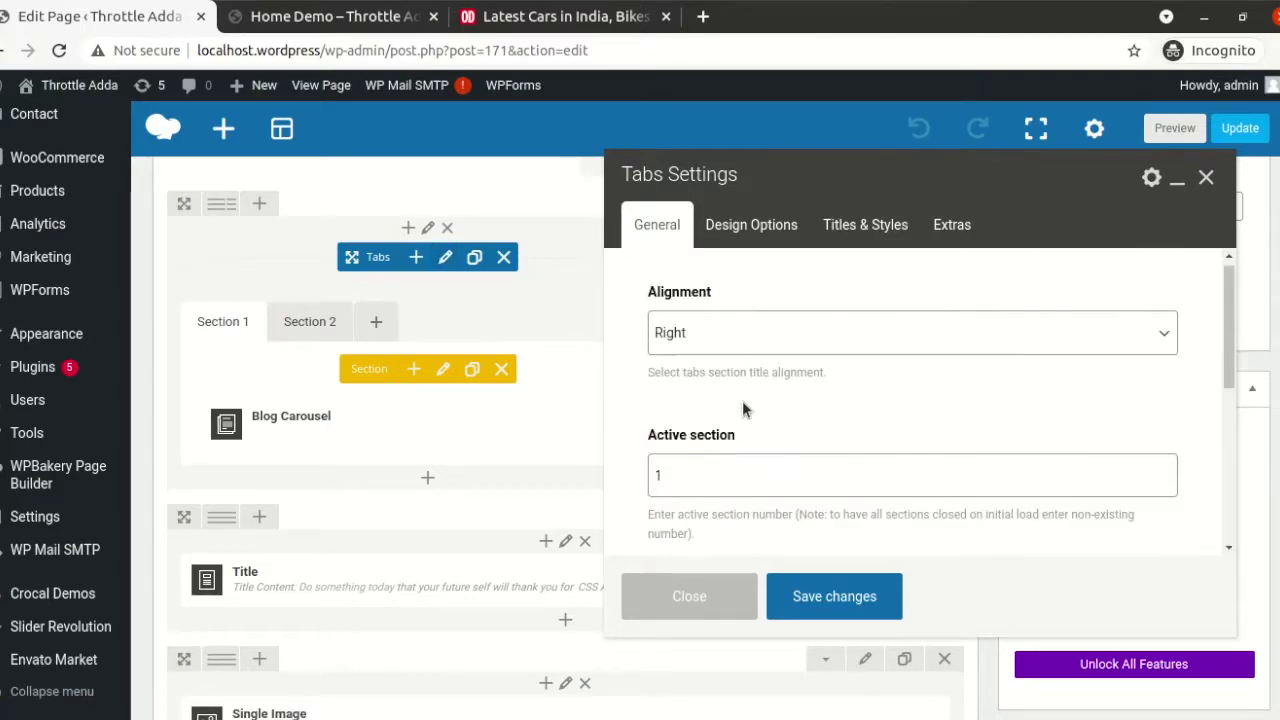
{"action": "left_click", "coordinate": [751, 224]}
{"action": "left_click", "coordinate": [647, 222]}
{"action": "left_click", "coordinate": [795, 232]}
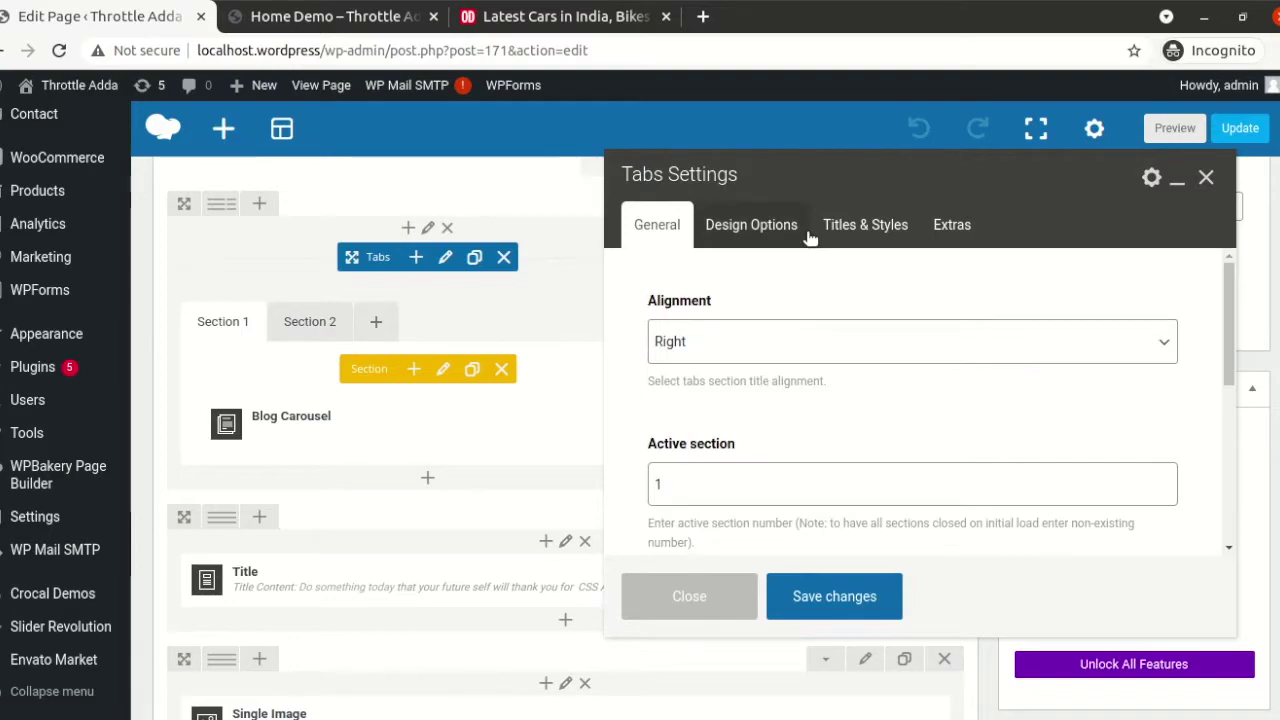
{"action": "left_click", "coordinate": [889, 234]}
{"action": "left_click", "coordinate": [952, 225]}
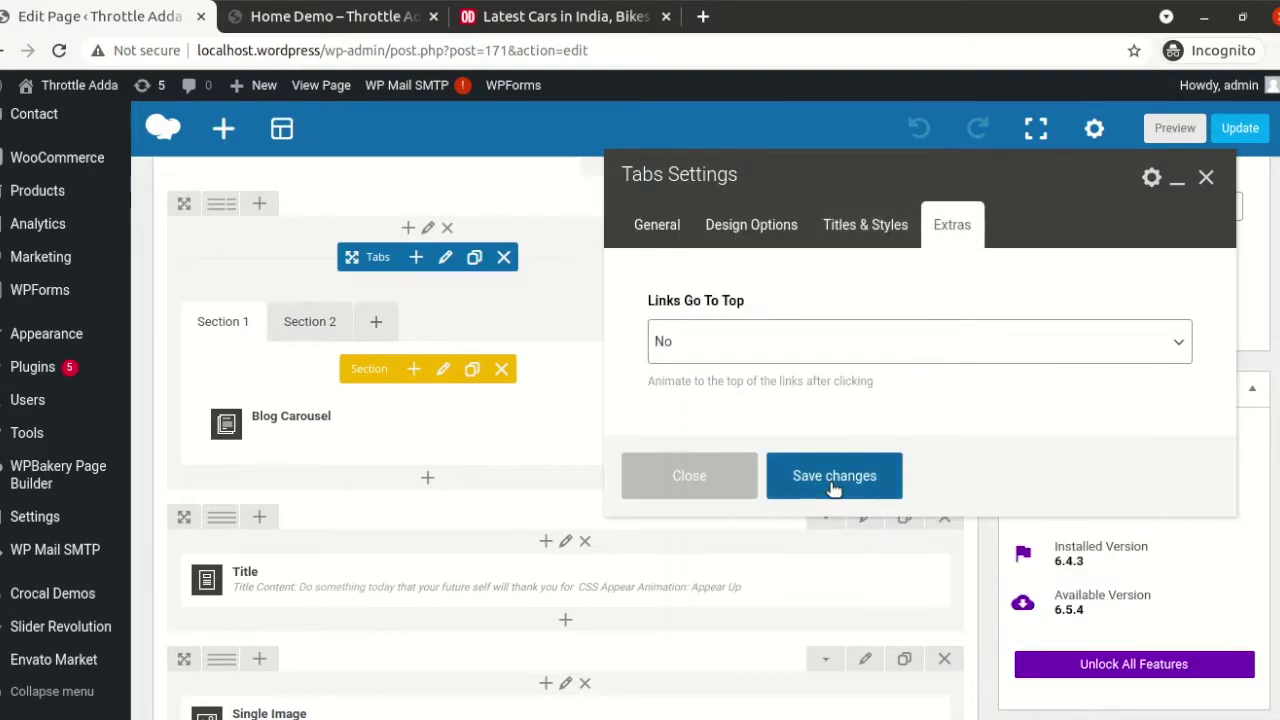
{"action": "left_click", "coordinate": [669, 478]}
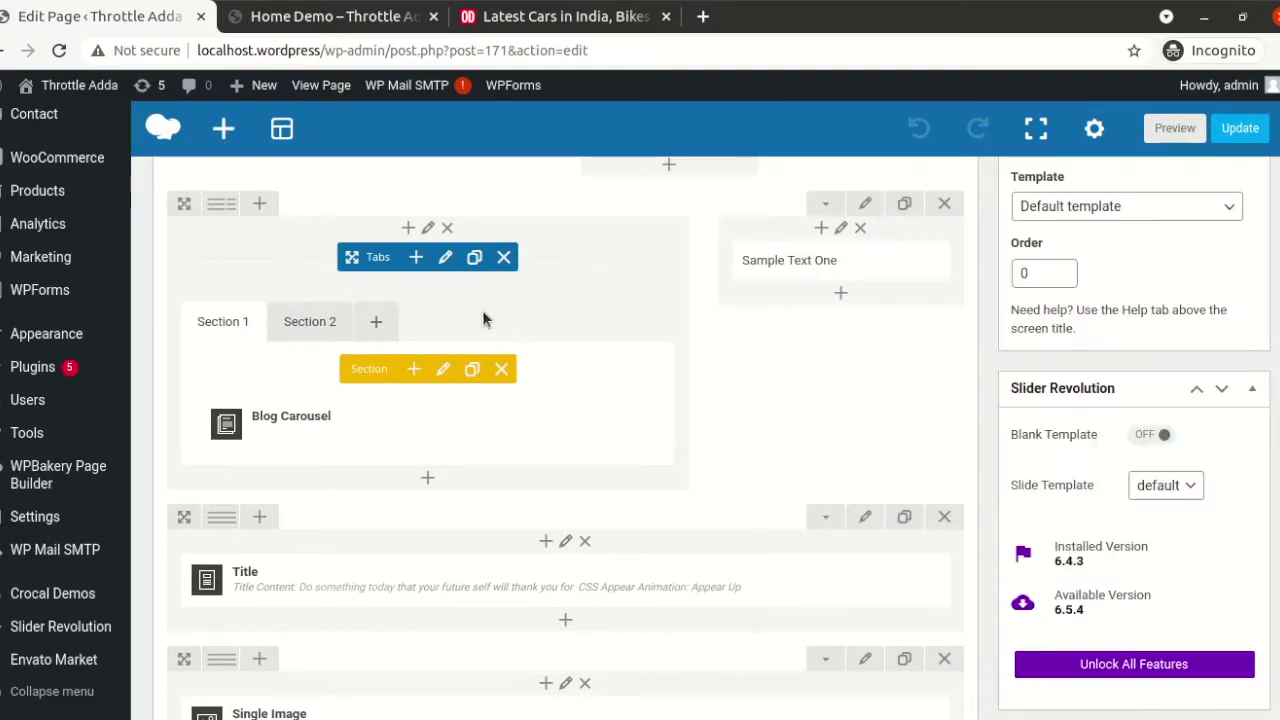
- Reduce the Content Width of the column holding the Tabs element below 100% and save the column settings
{"action": "left_click", "coordinate": [429, 229]}
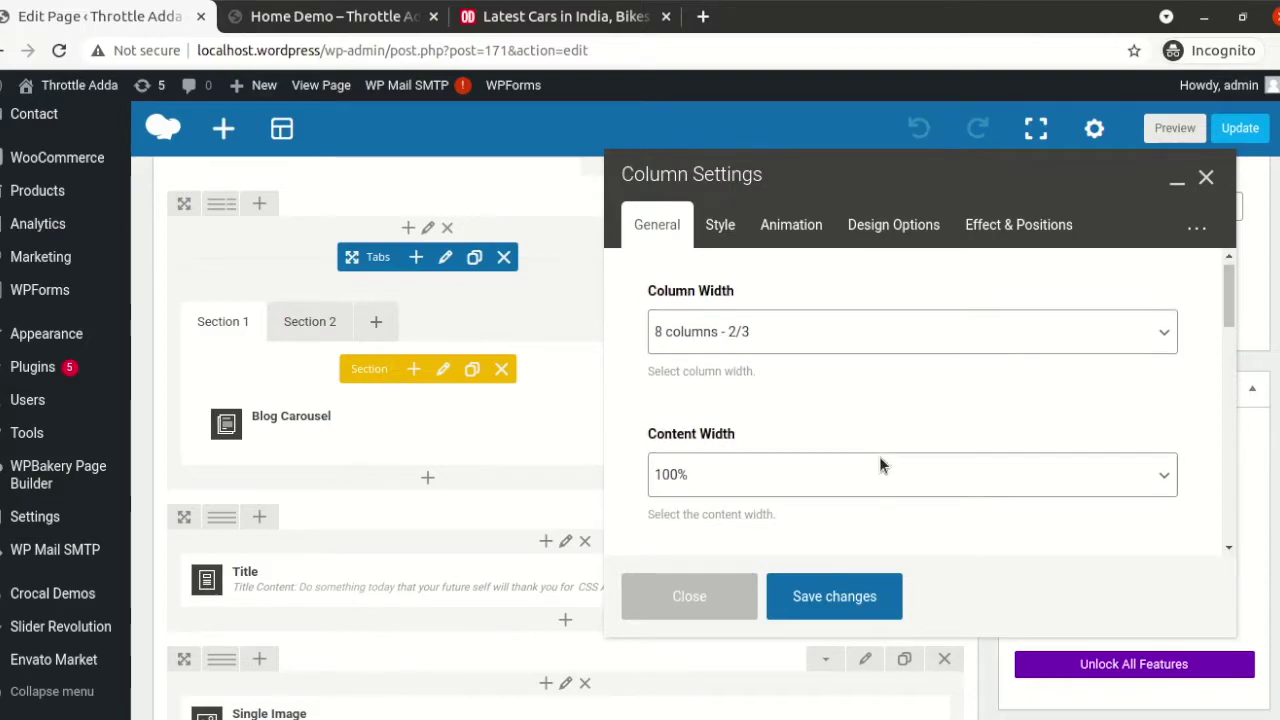
{"action": "scroll", "coordinate": [850, 400], "scroll_direction": "down", "scroll_amount": 2}
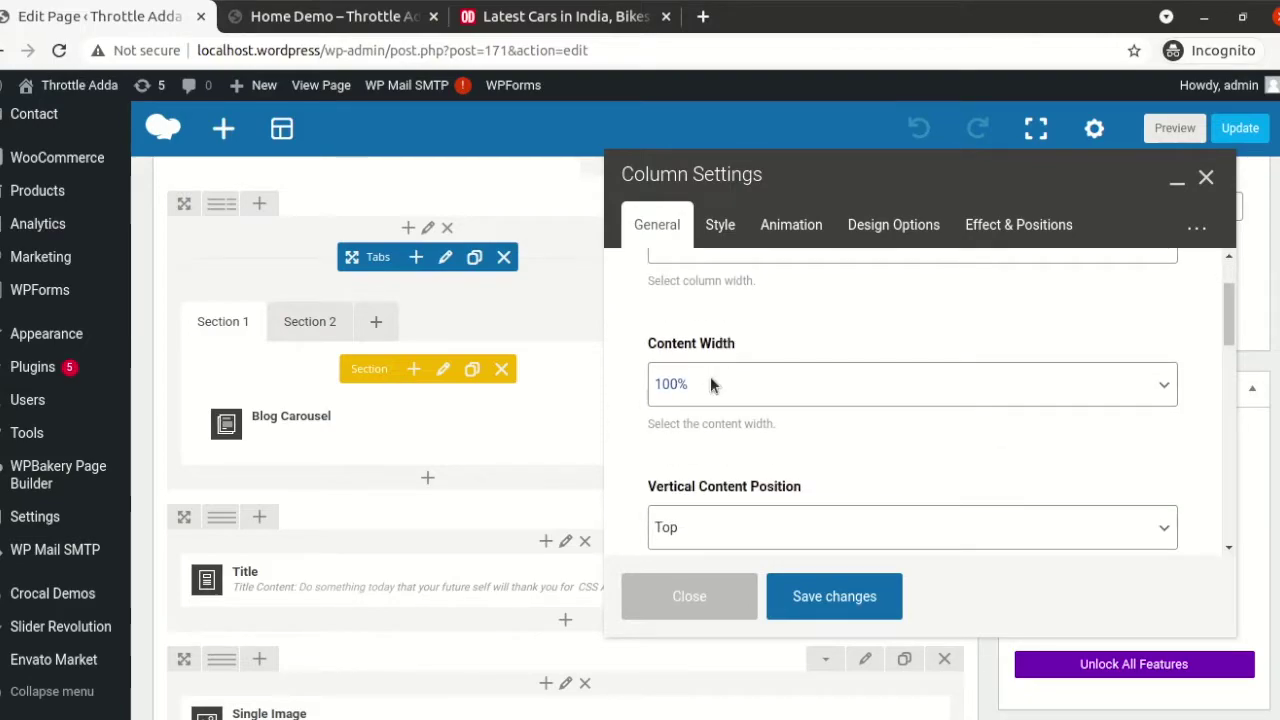
{"action": "left_click", "coordinate": [763, 396]}
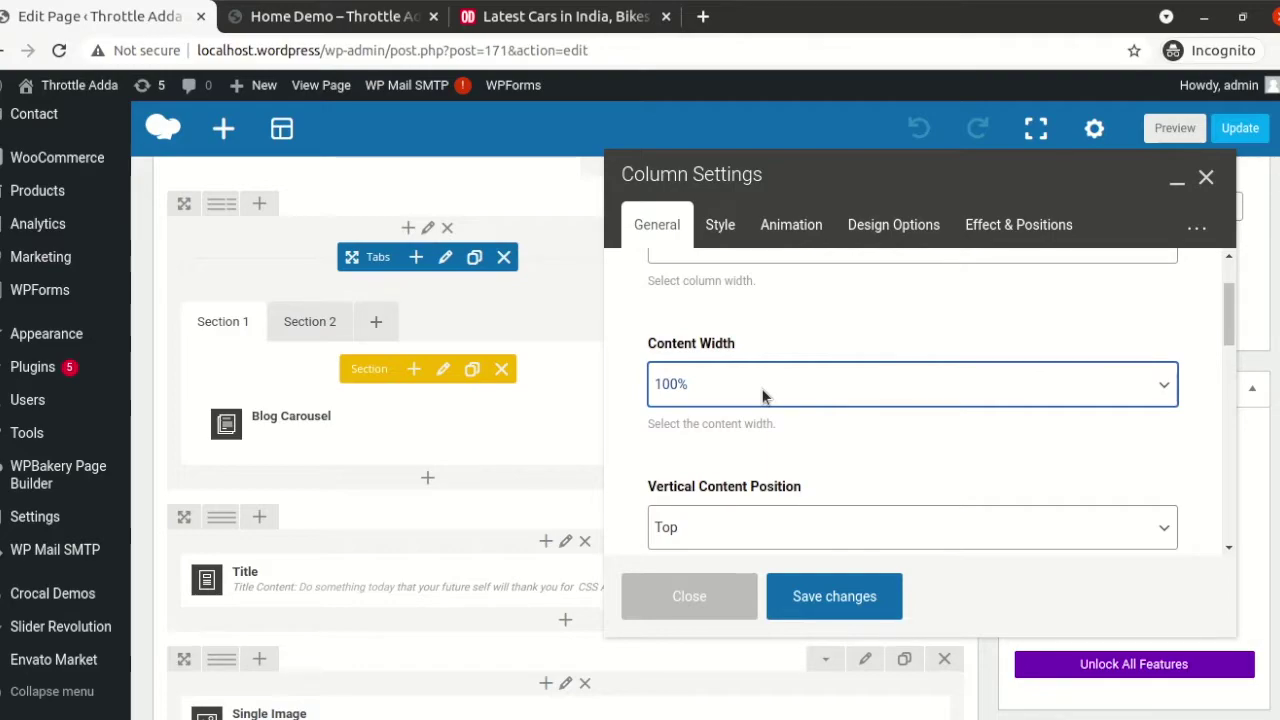
{"action": "left_click", "coordinate": [765, 395]}
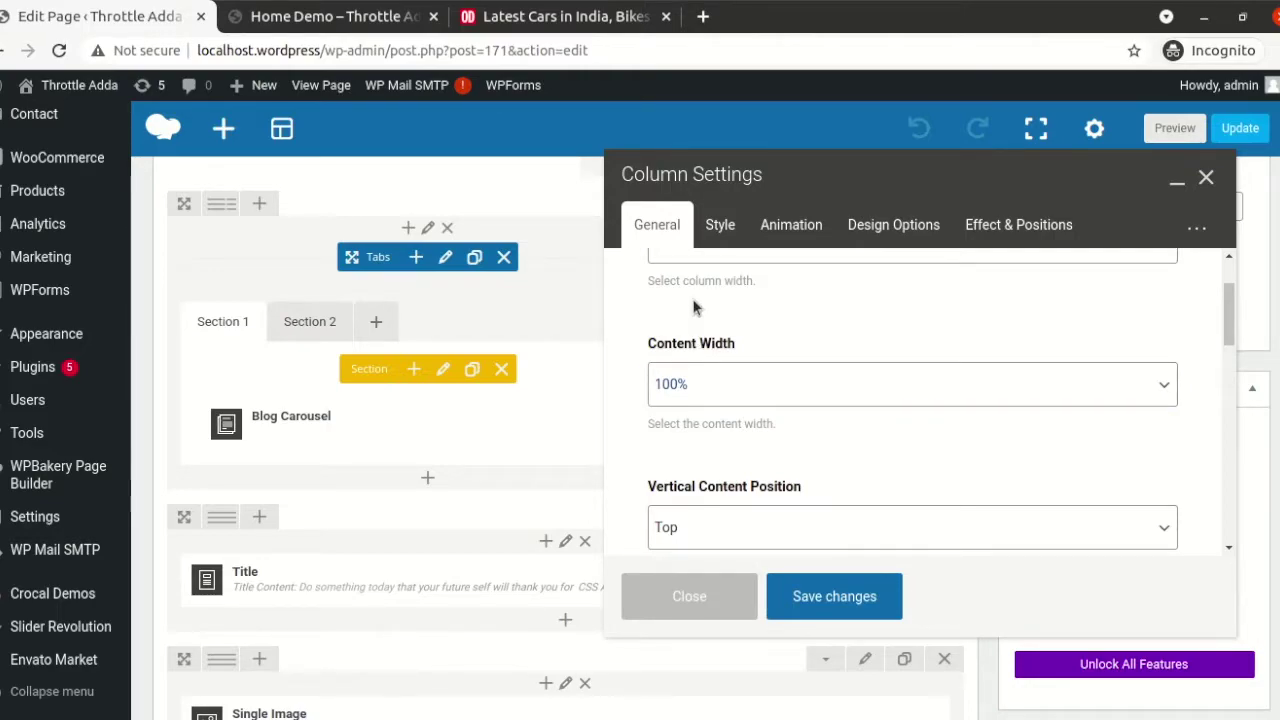
{"action": "key", "text": "Down"}
{"action": "left_click", "coordinate": [824, 592]}
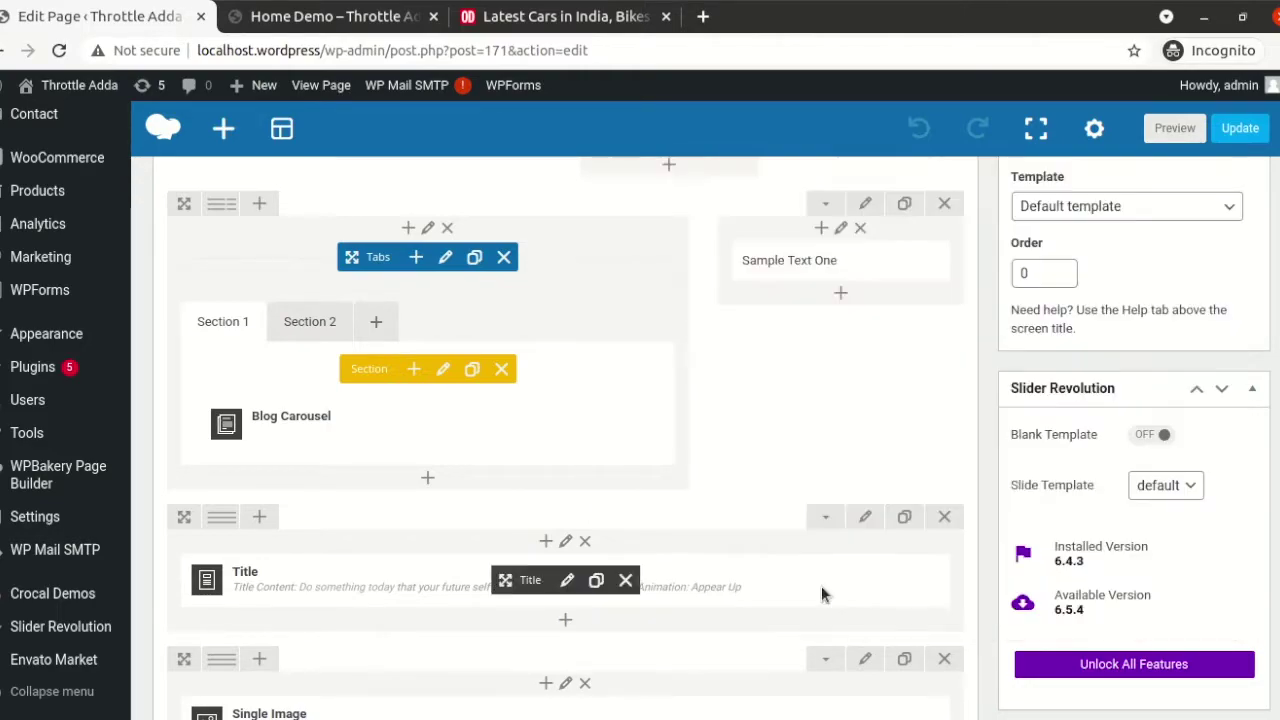
- Update the page, reload the Home Demo page in the browser and close the developer tools
{"action": "left_click", "coordinate": [1237, 134]}
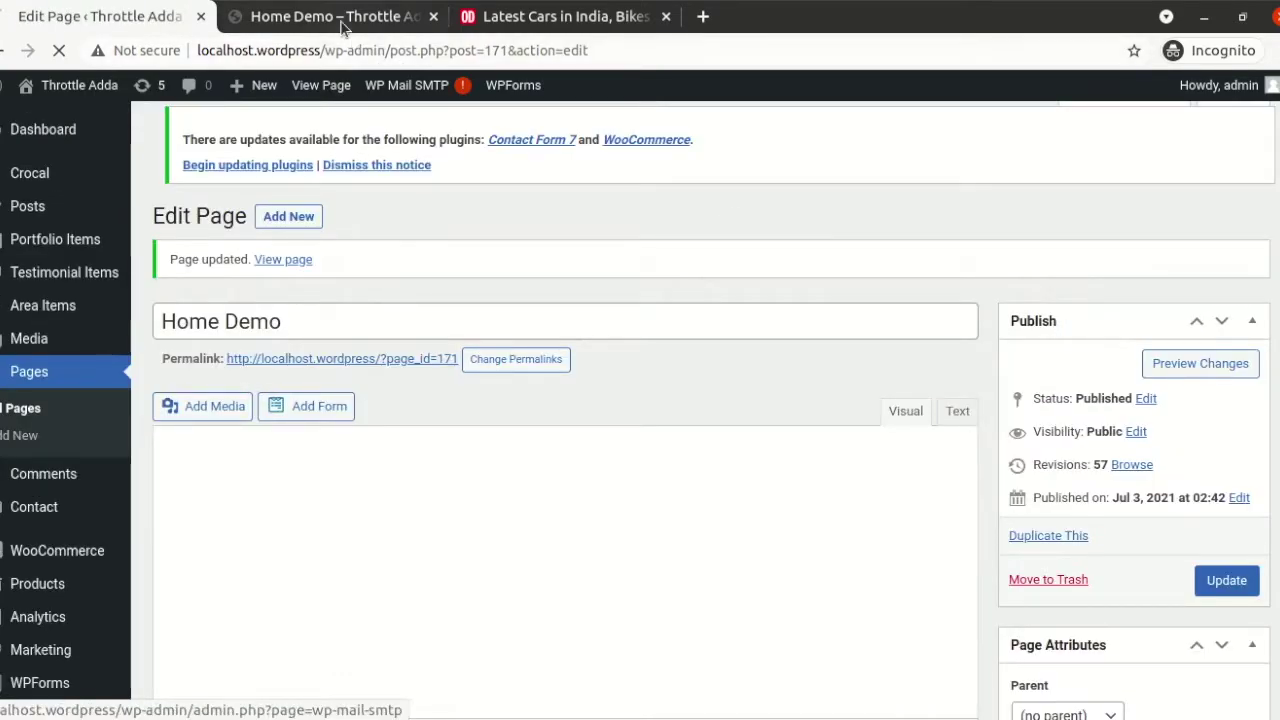
{"action": "left_click", "coordinate": [330, 16]}
{"action": "left_click", "coordinate": [412, 52]}
{"action": "key", "text": "Return"}
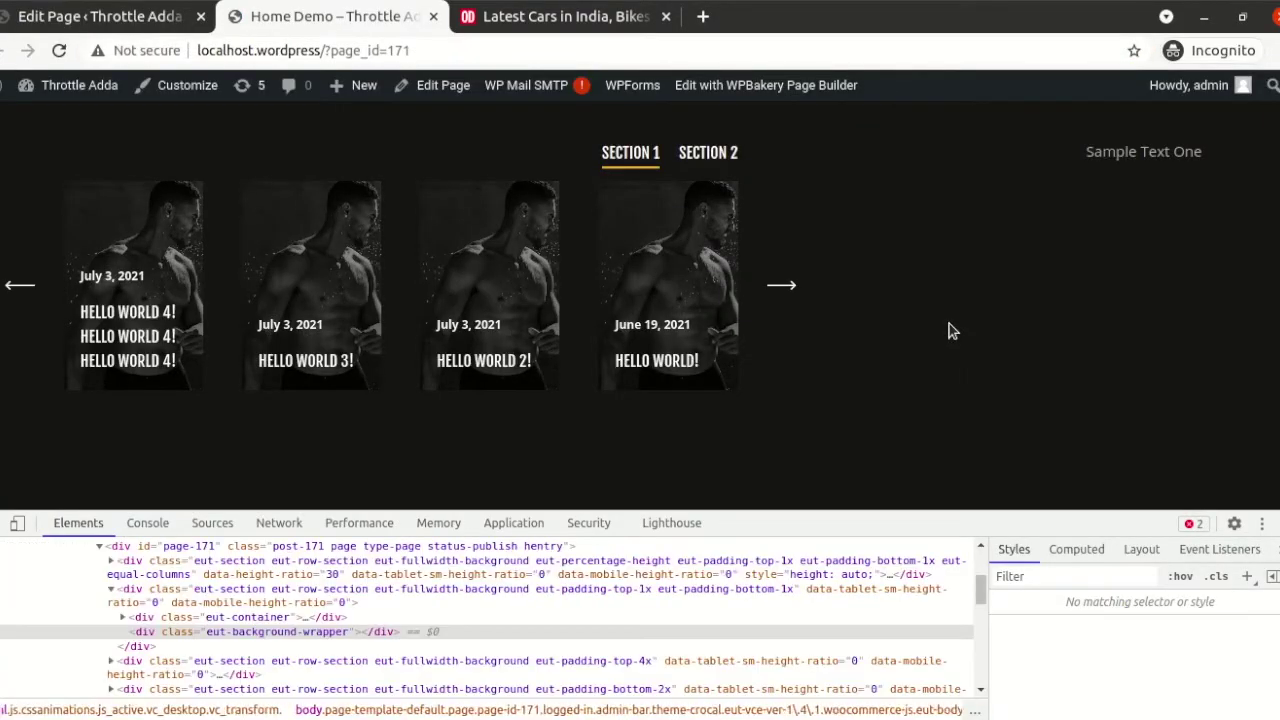
{"action": "key", "text": "F12"}
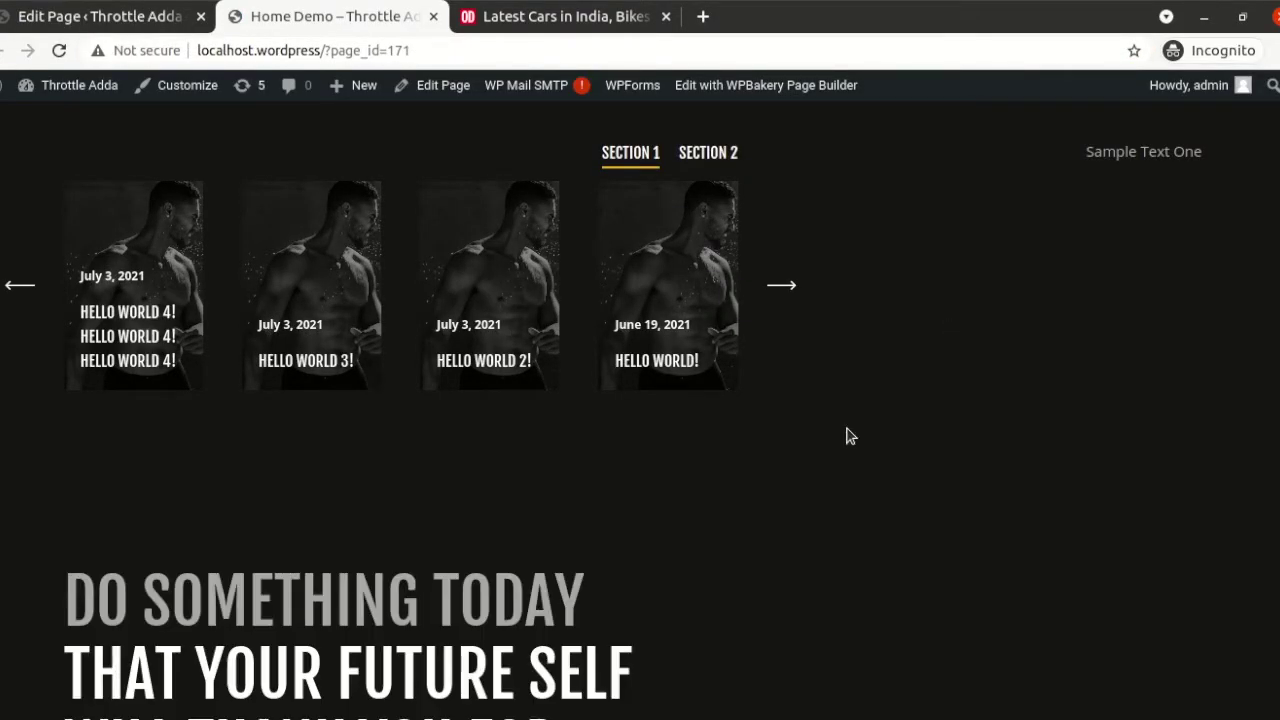
- Page repeatedly through Section 1's carousel and check its spacing from the Sample Text One column and the slider above
{"action": "left_click", "coordinate": [789, 358]}
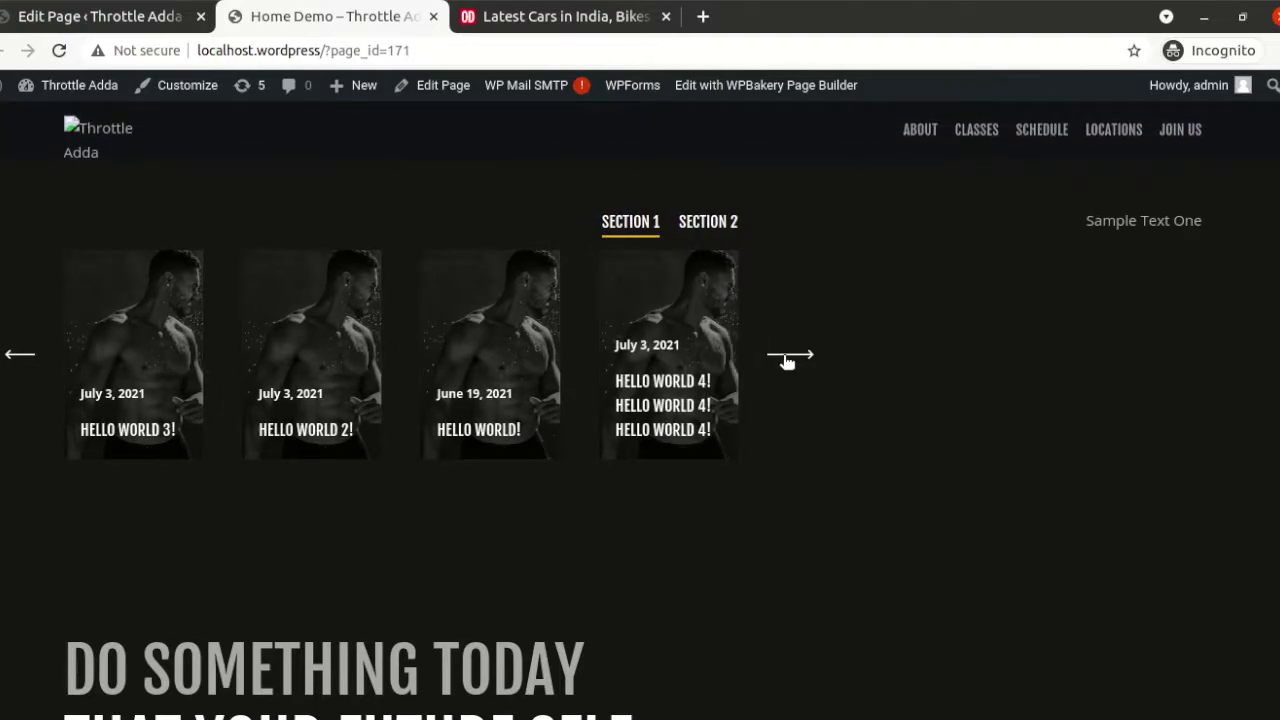
{"action": "left_click", "coordinate": [788, 357]}
{"action": "left_click", "coordinate": [788, 357]}
{"action": "left_click", "coordinate": [788, 357]}
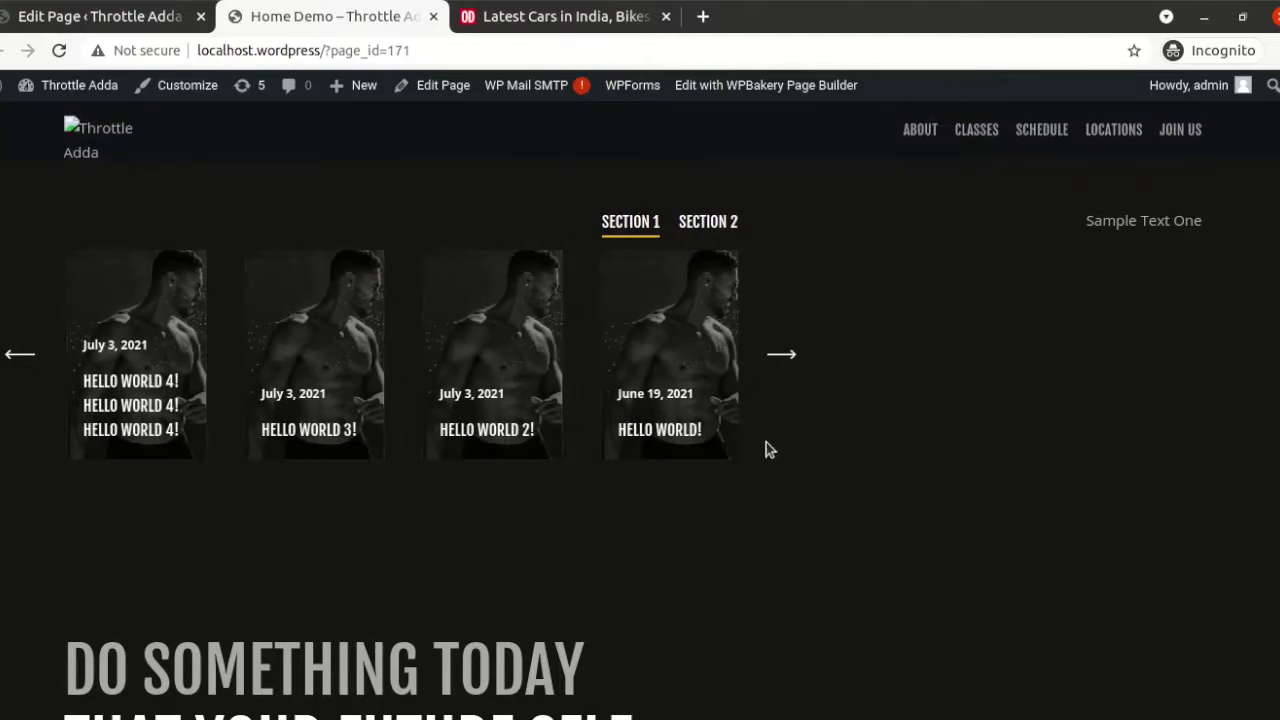
{"action": "left_click", "coordinate": [780, 365]}
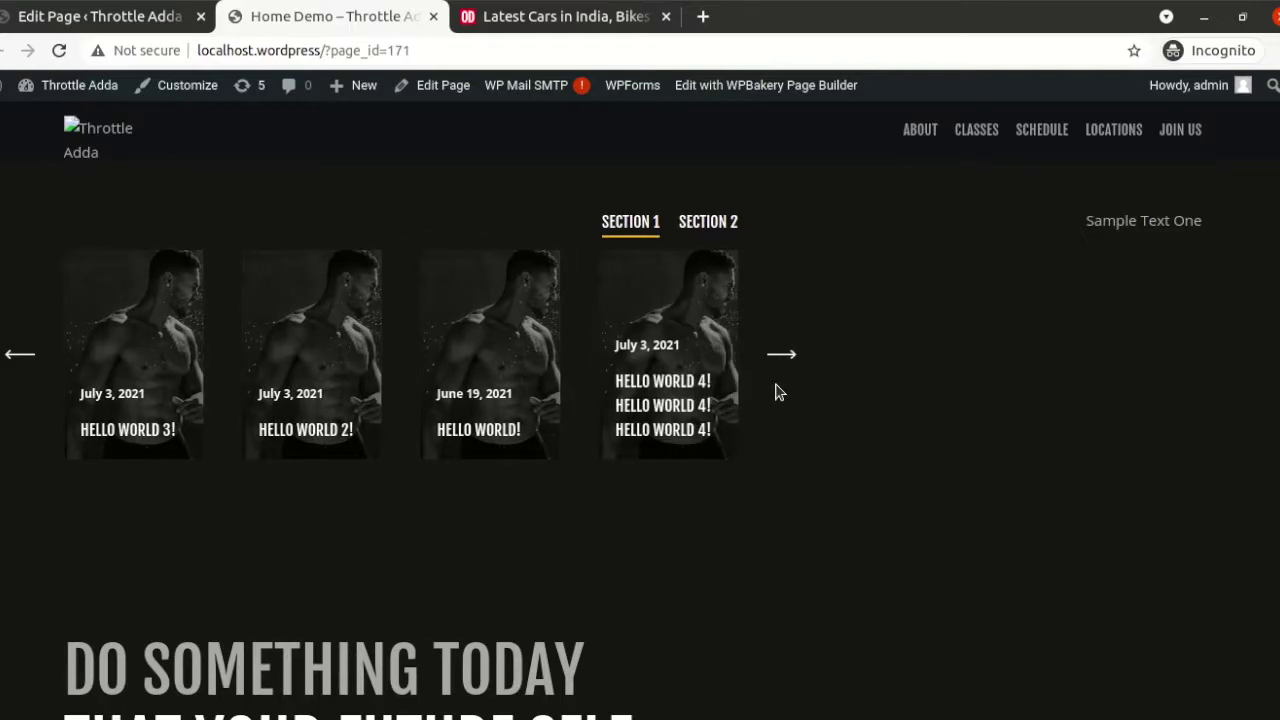
{"action": "left_click", "coordinate": [778, 356]}
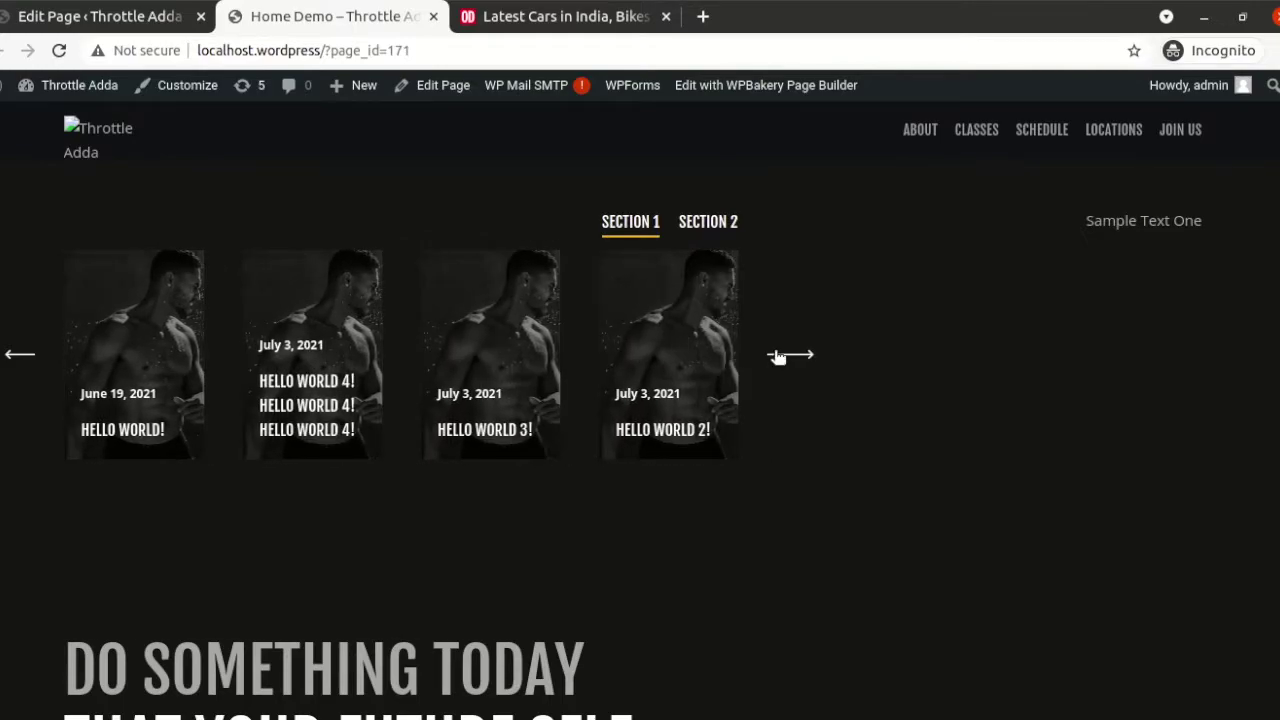
{"action": "left_click", "coordinate": [778, 356]}
{"action": "double_click", "coordinate": [778, 356]}
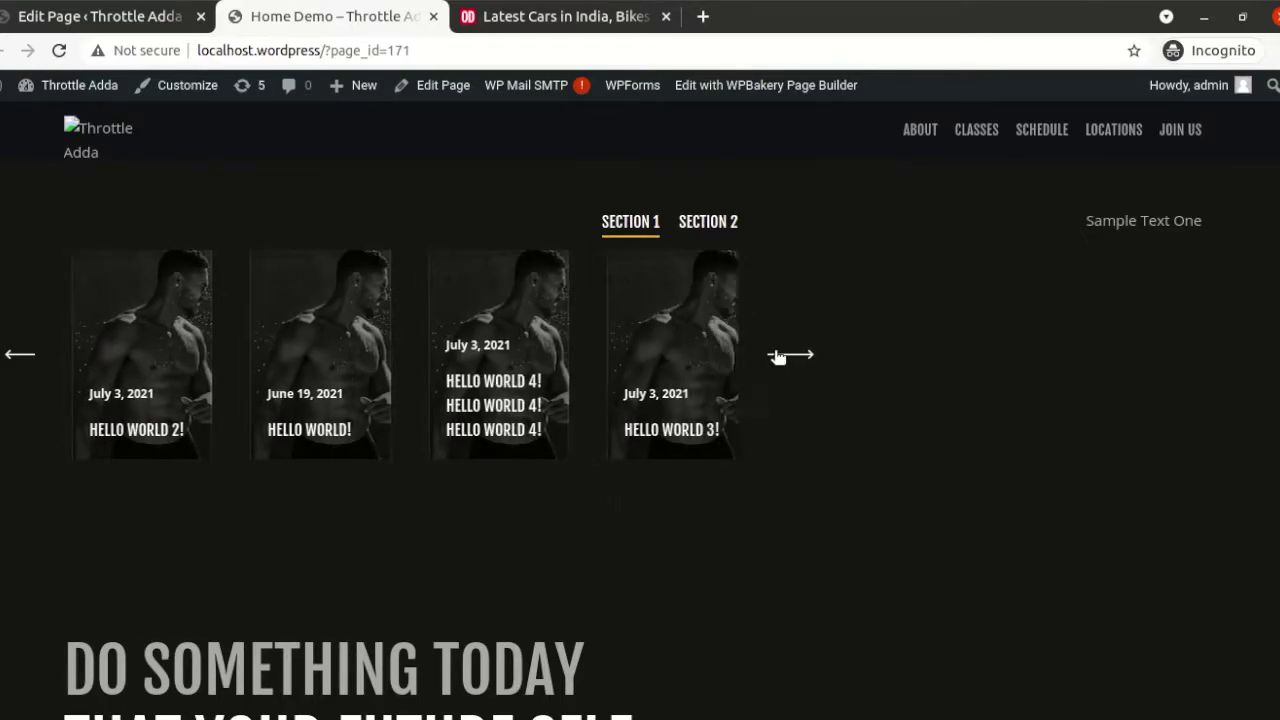
{"action": "left_click", "coordinate": [778, 356]}
{"action": "scroll", "coordinate": [778, 356], "scroll_direction": "up", "scroll_amount": 1}
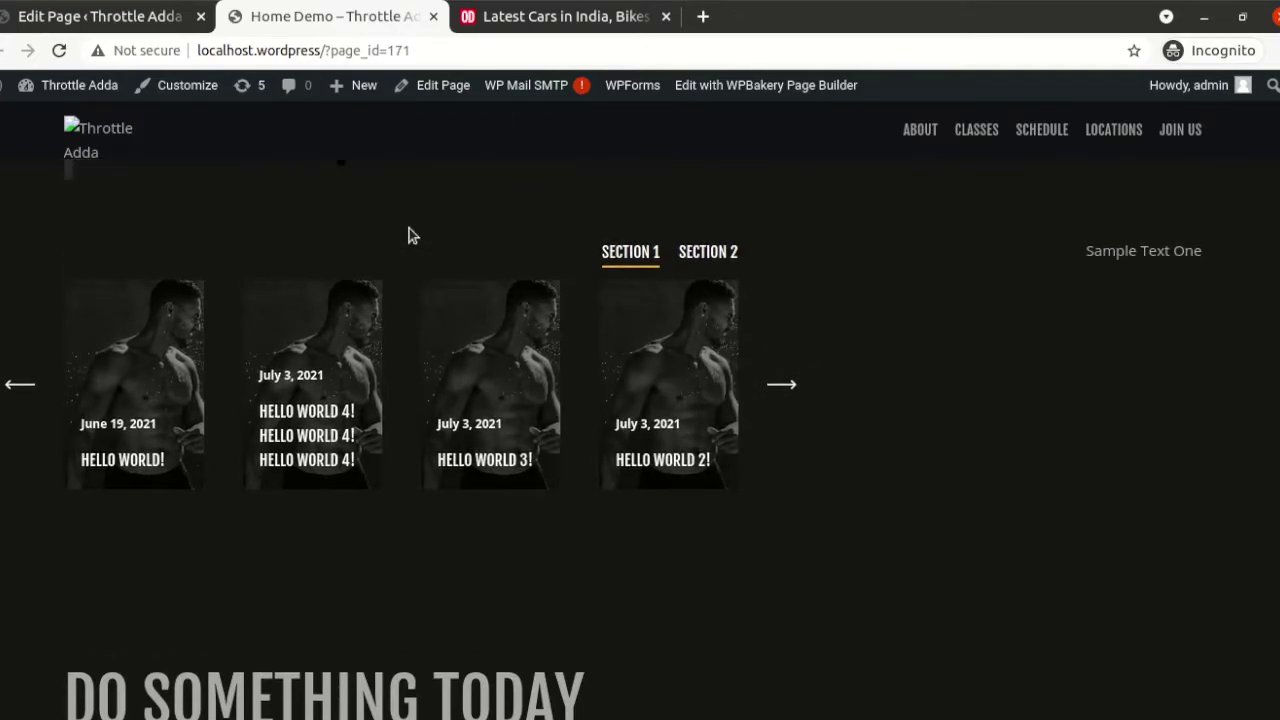
{"action": "scroll", "coordinate": [662, 288], "scroll_direction": "up", "scroll_amount": 3}
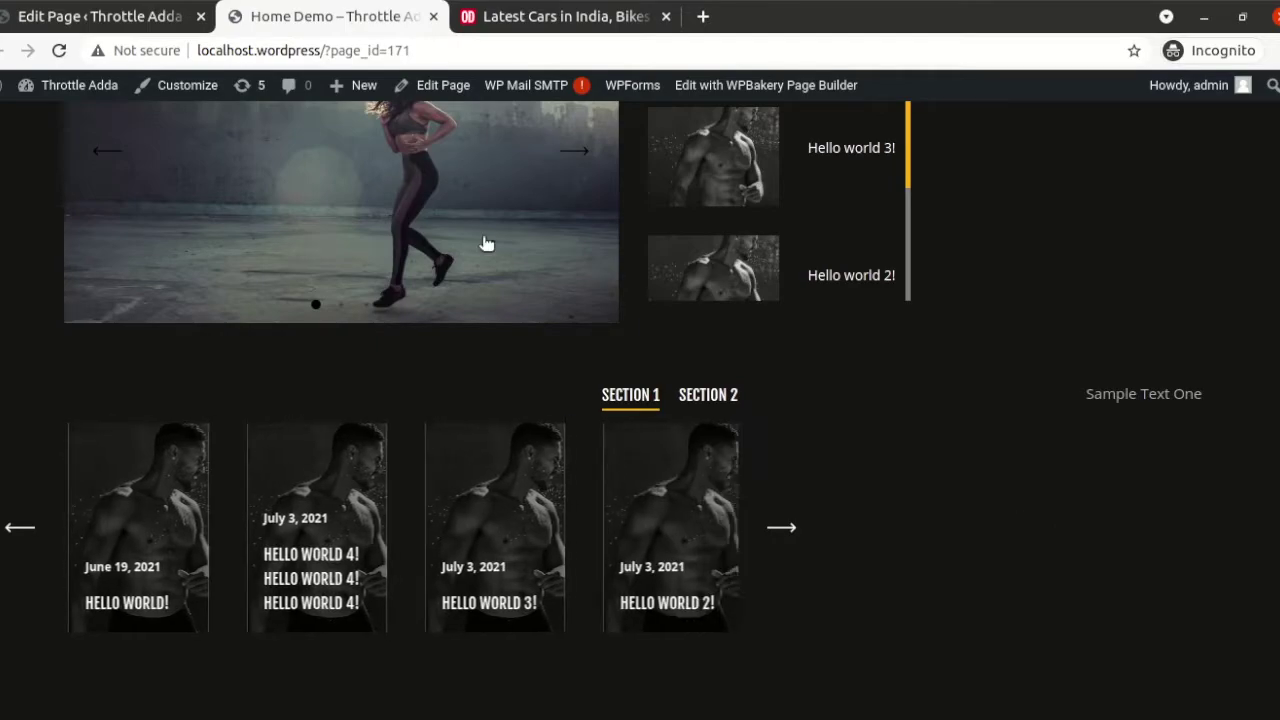
- Change the layout of the row holding the Tabs and Sample Text One to 5/6 + 1/6 columns in the page editor
{"action": "left_click", "coordinate": [150, 16]}
{"action": "scroll", "coordinate": [456, 298], "scroll_direction": "down", "scroll_amount": 3}
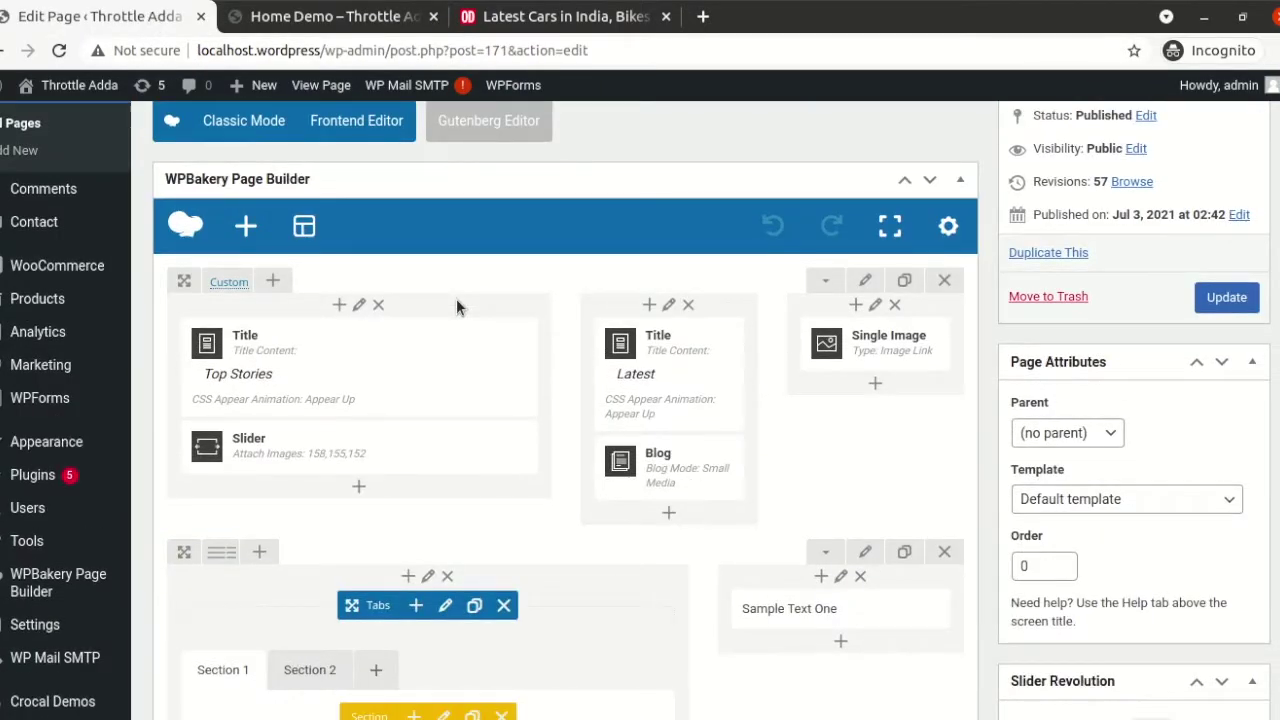
{"action": "scroll", "coordinate": [616, 296], "scroll_direction": "down", "scroll_amount": 2}
{"action": "scroll", "coordinate": [616, 296], "scroll_direction": "up", "scroll_amount": 2}
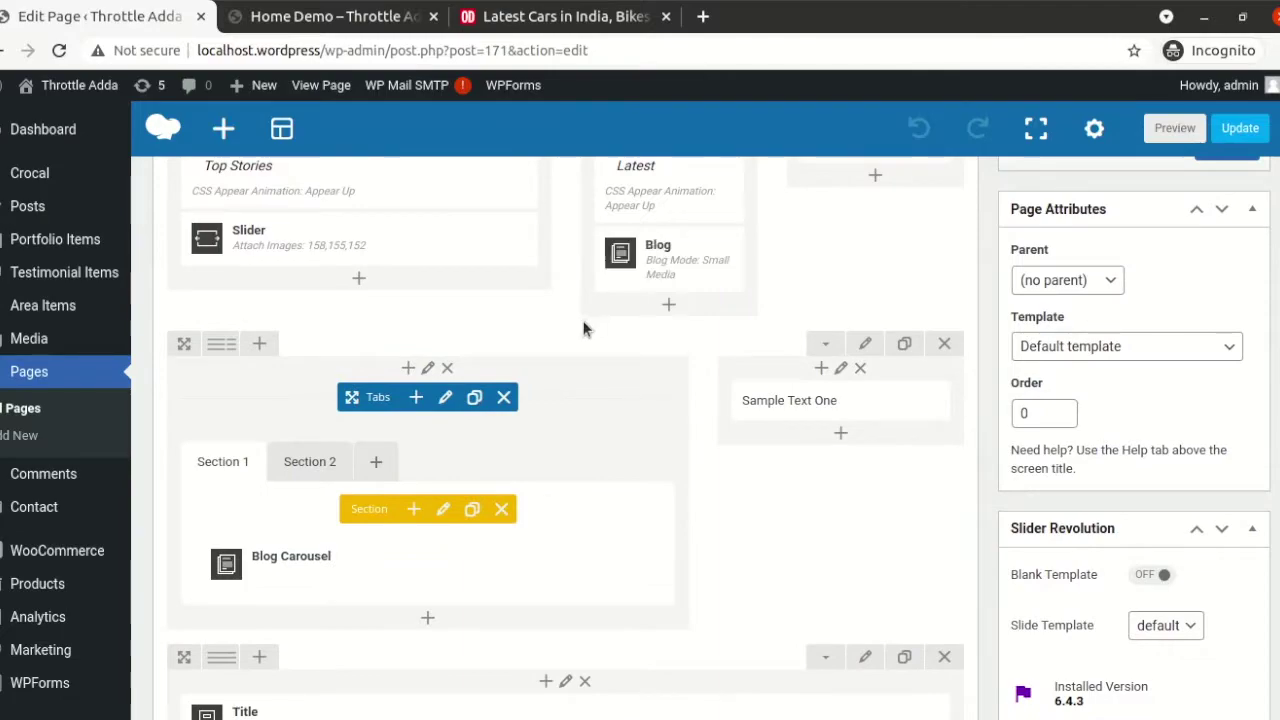
{"action": "mouse_move", "coordinate": [221, 346]}
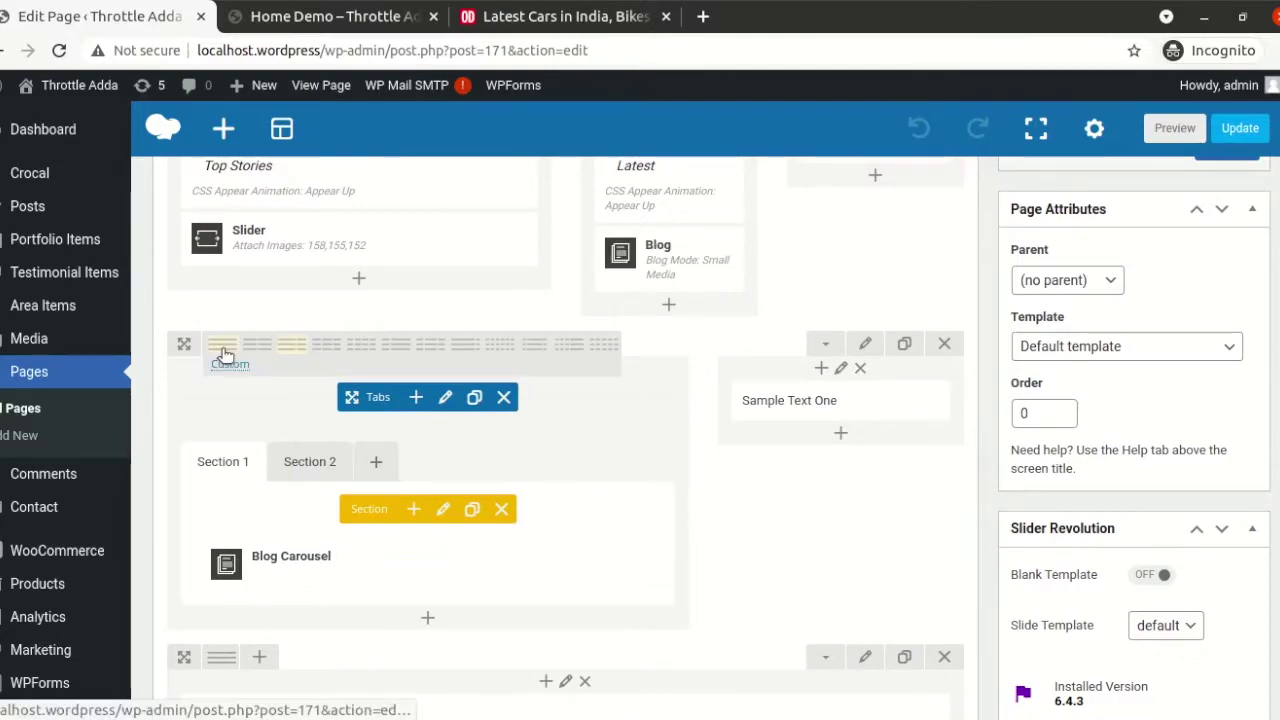
{"action": "left_click", "coordinate": [466, 345]}
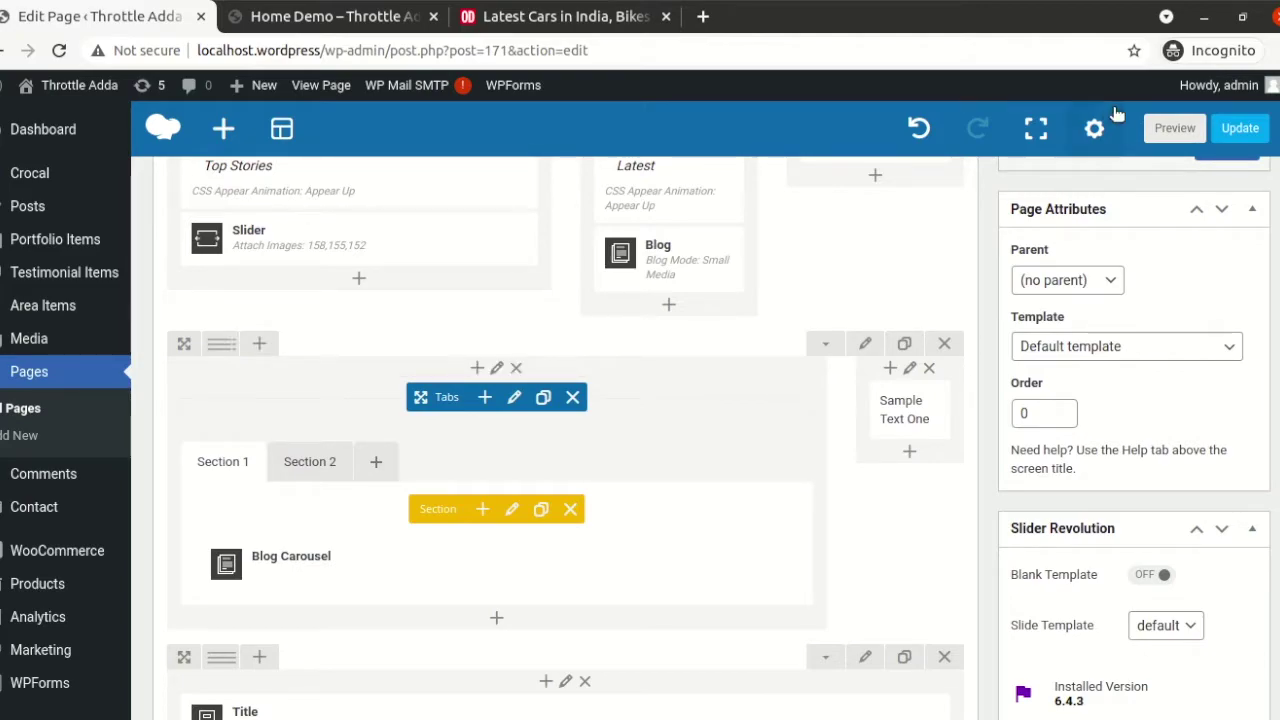
- Update the page with the new row layout and reload Home Demo in the browser
{"action": "left_click", "coordinate": [1250, 136]}
{"action": "left_click", "coordinate": [320, 16]}
{"action": "left_click", "coordinate": [405, 52]}
{"action": "key", "text": "Return"}
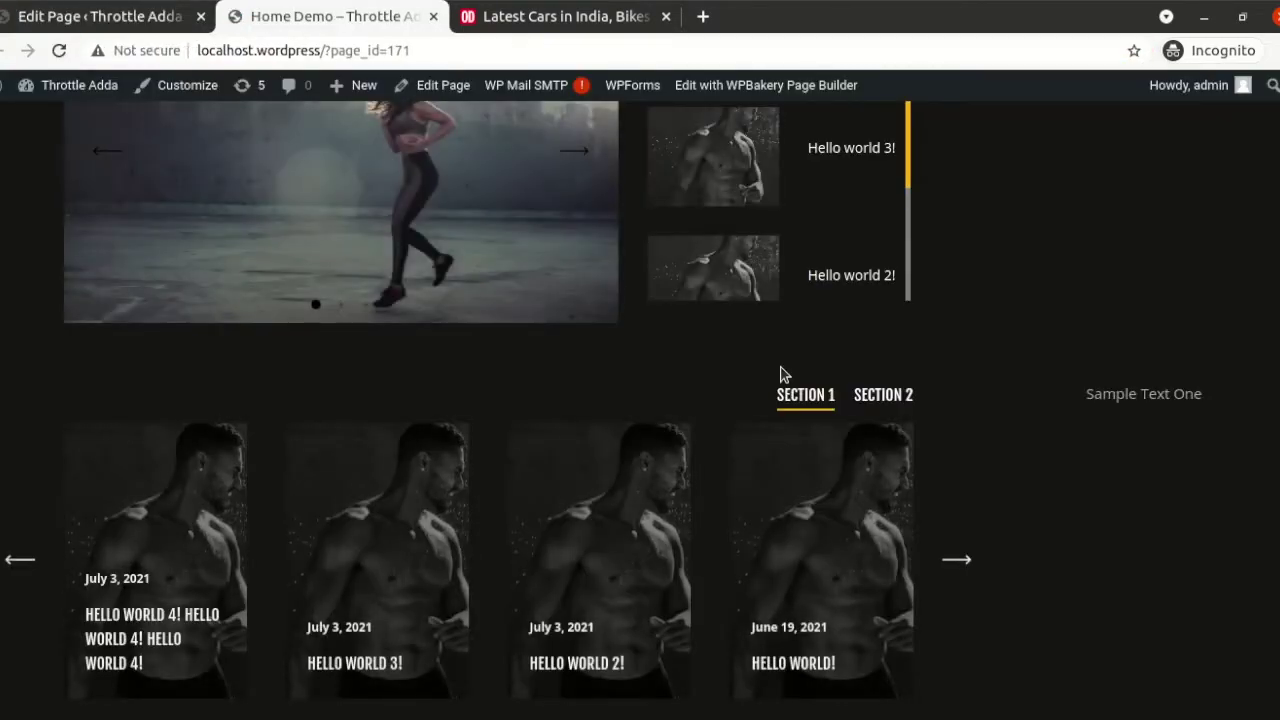
- Switch between Section 1 and Section 2 and page through Section 1's carousel to examine the 5/6 + 1/6 layout
{"action": "scroll", "coordinate": [781, 373], "scroll_direction": "down", "scroll_amount": 2}
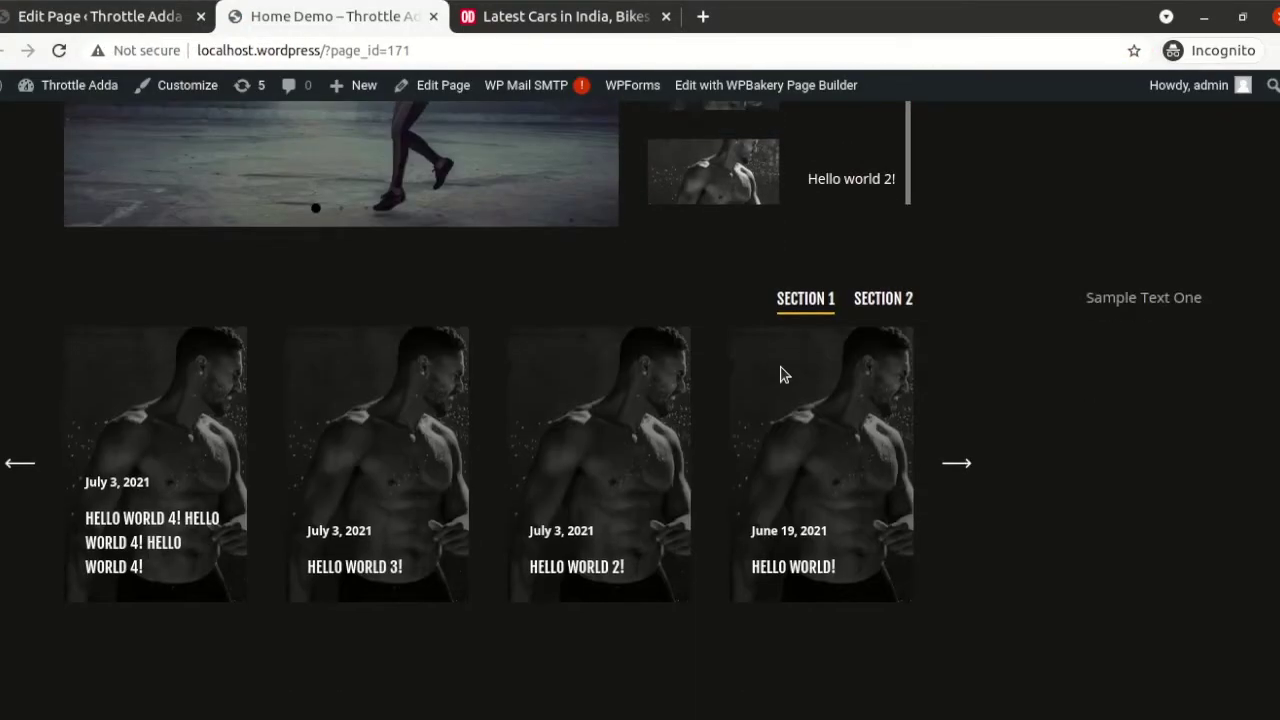
{"action": "left_click", "coordinate": [893, 310]}
{"action": "left_click", "coordinate": [808, 298]}
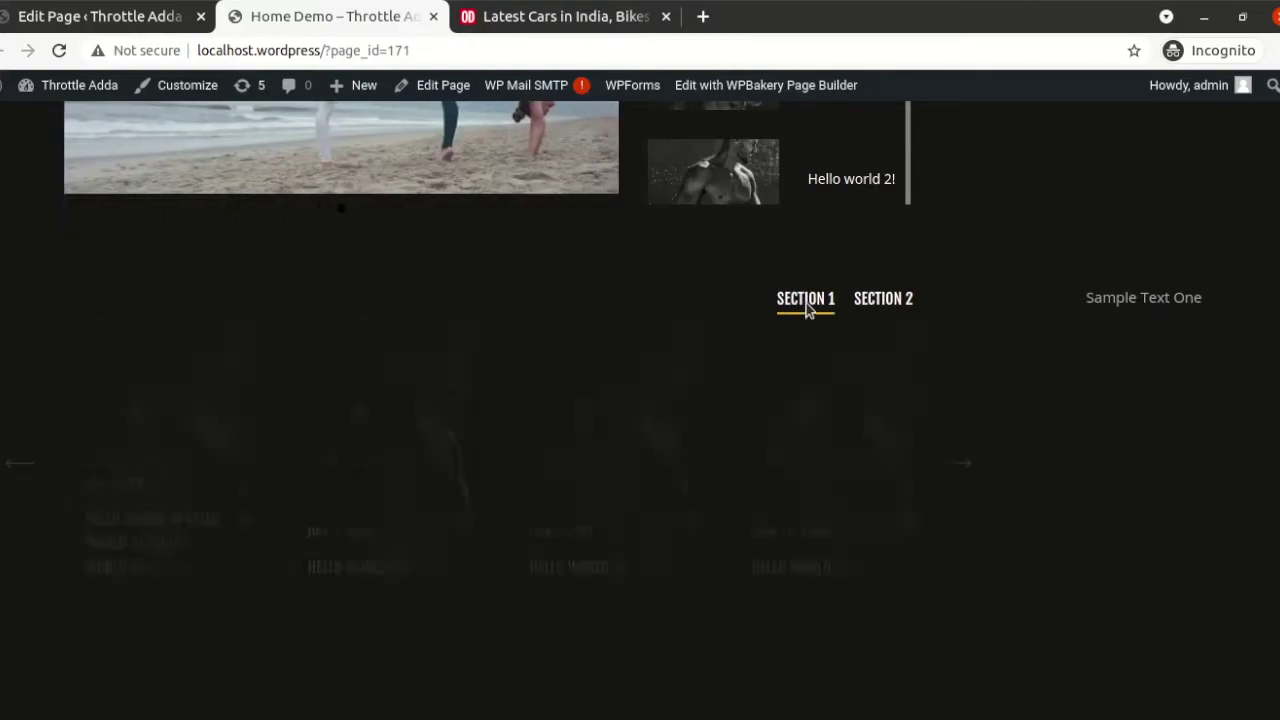
{"action": "left_click", "coordinate": [886, 302]}
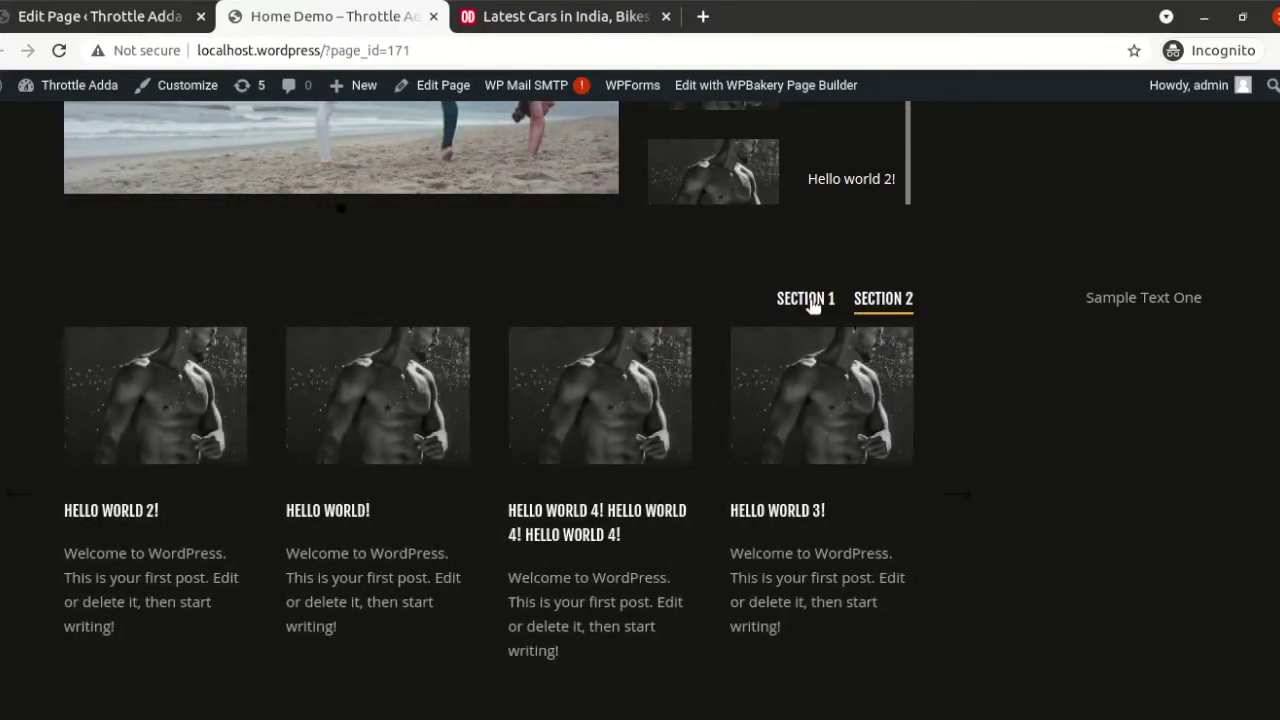
{"action": "left_click", "coordinate": [810, 300]}
{"action": "left_click", "coordinate": [953, 472]}
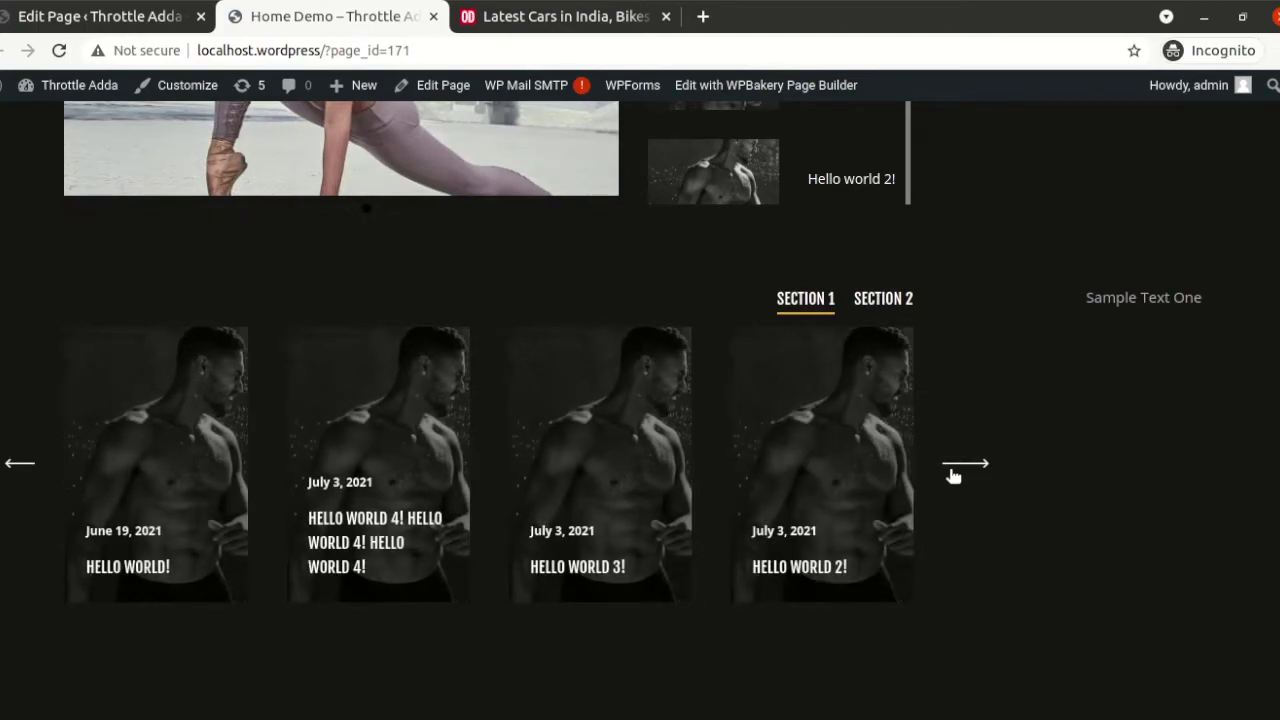
{"action": "left_click", "coordinate": [953, 472]}
{"action": "left_click", "coordinate": [21, 468]}
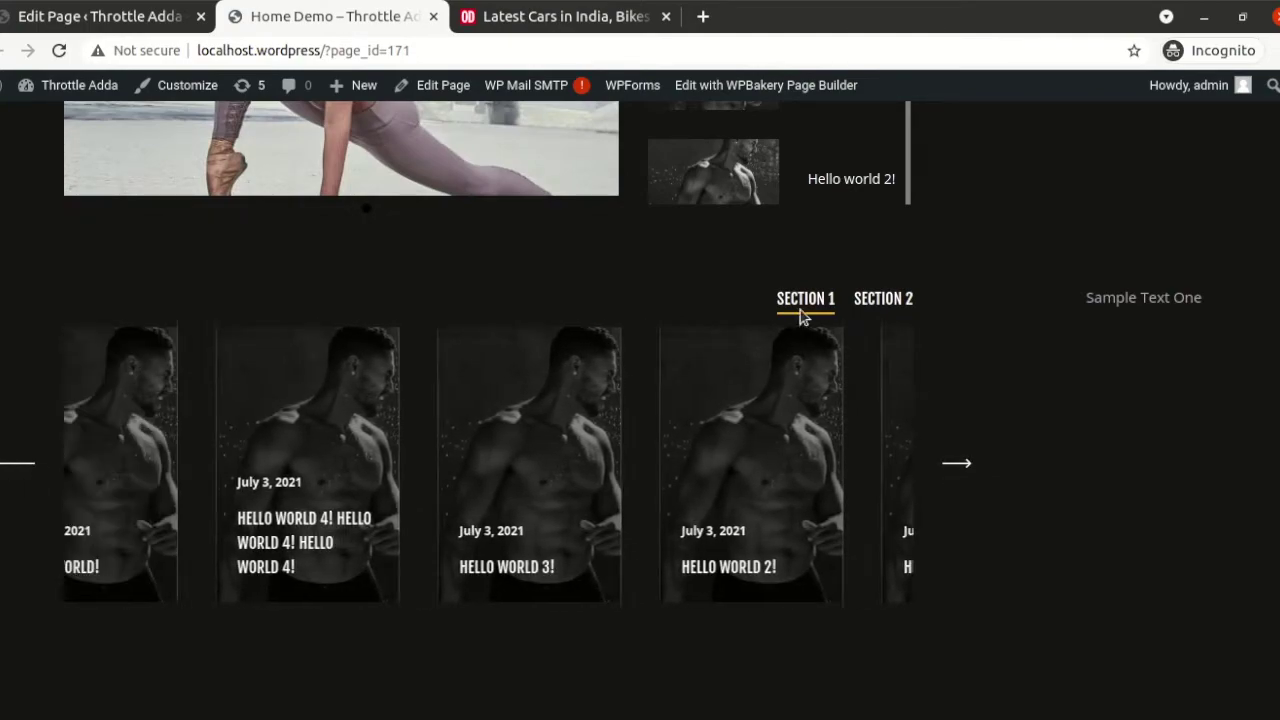
- Examine where the Sample Text One column sits beside the carousel on Home Demo
{"action": "triple_click", "coordinate": [1112, 300]}
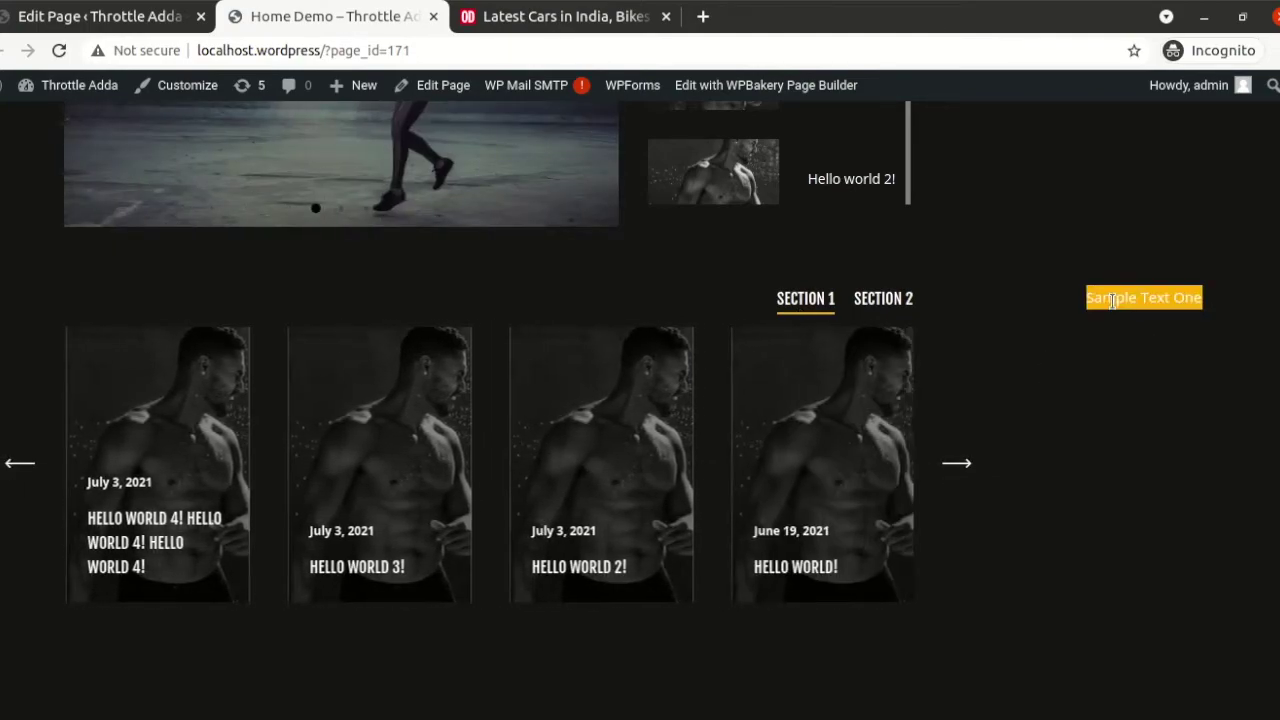
{"action": "left_click", "coordinate": [1066, 335]}
{"action": "triple_click", "coordinate": [1100, 297]}
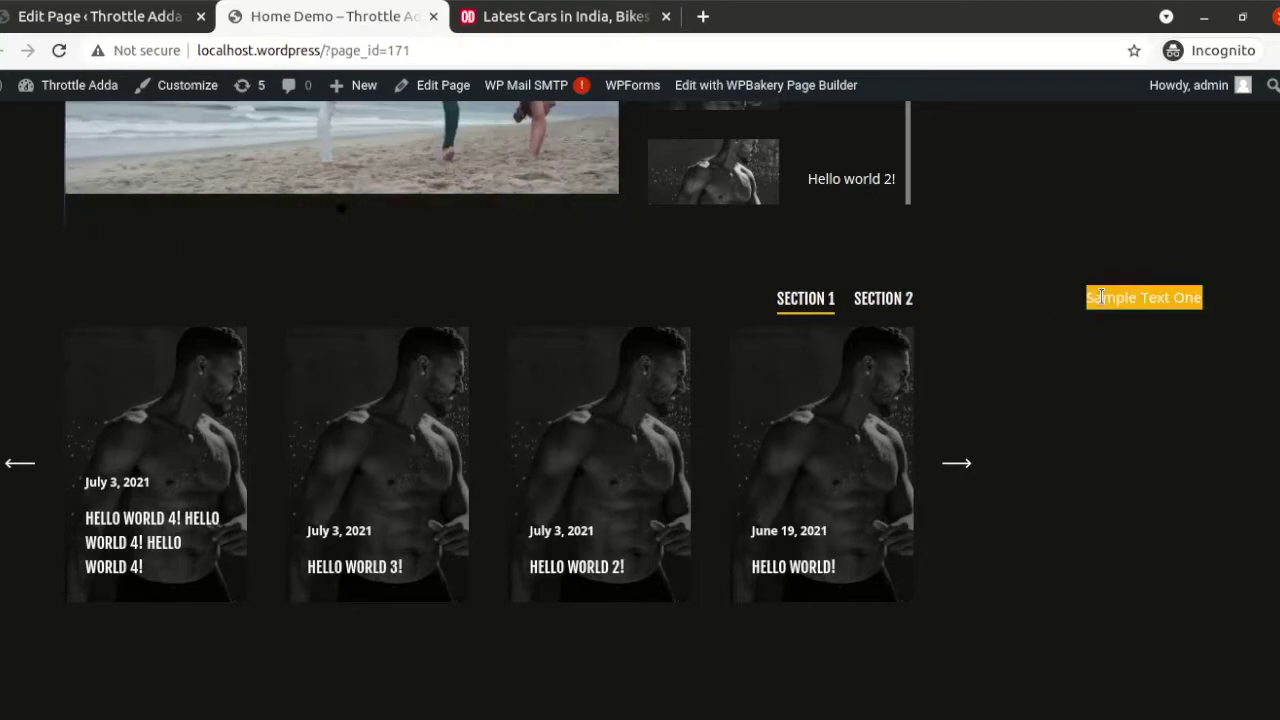
{"action": "left_click", "coordinate": [1037, 423]}
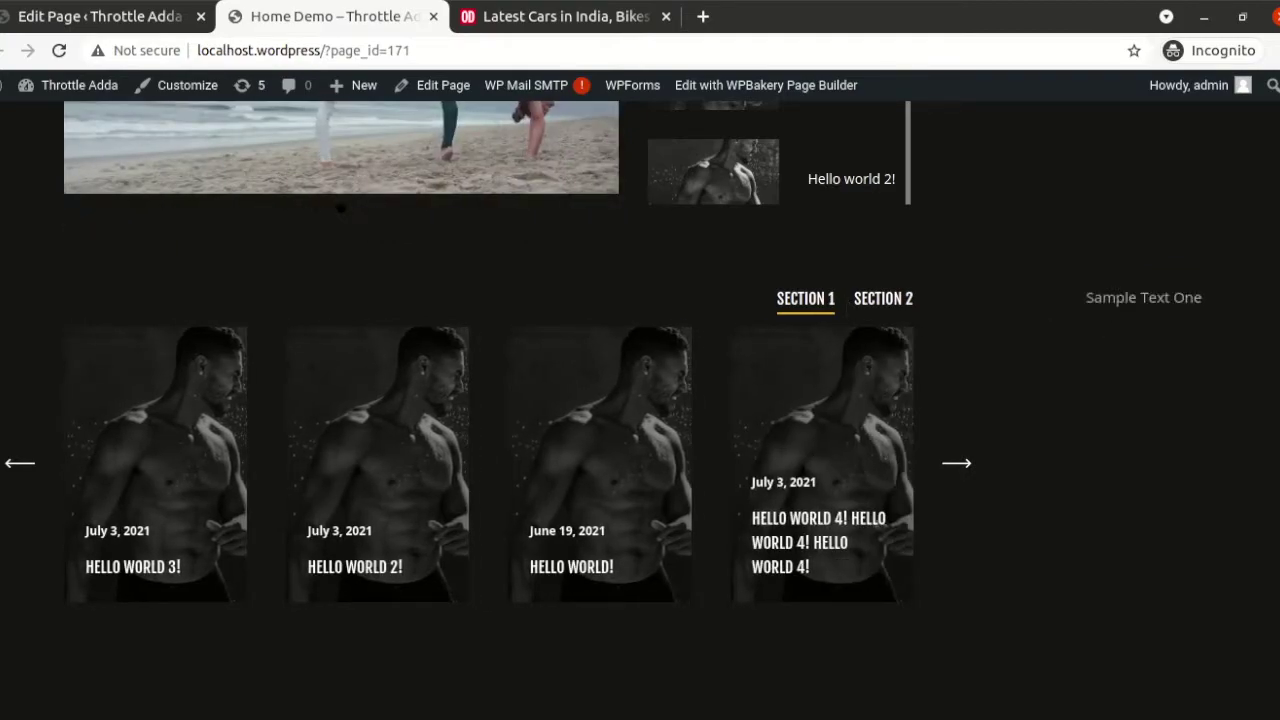
{"action": "left_click", "coordinate": [120, 22]}
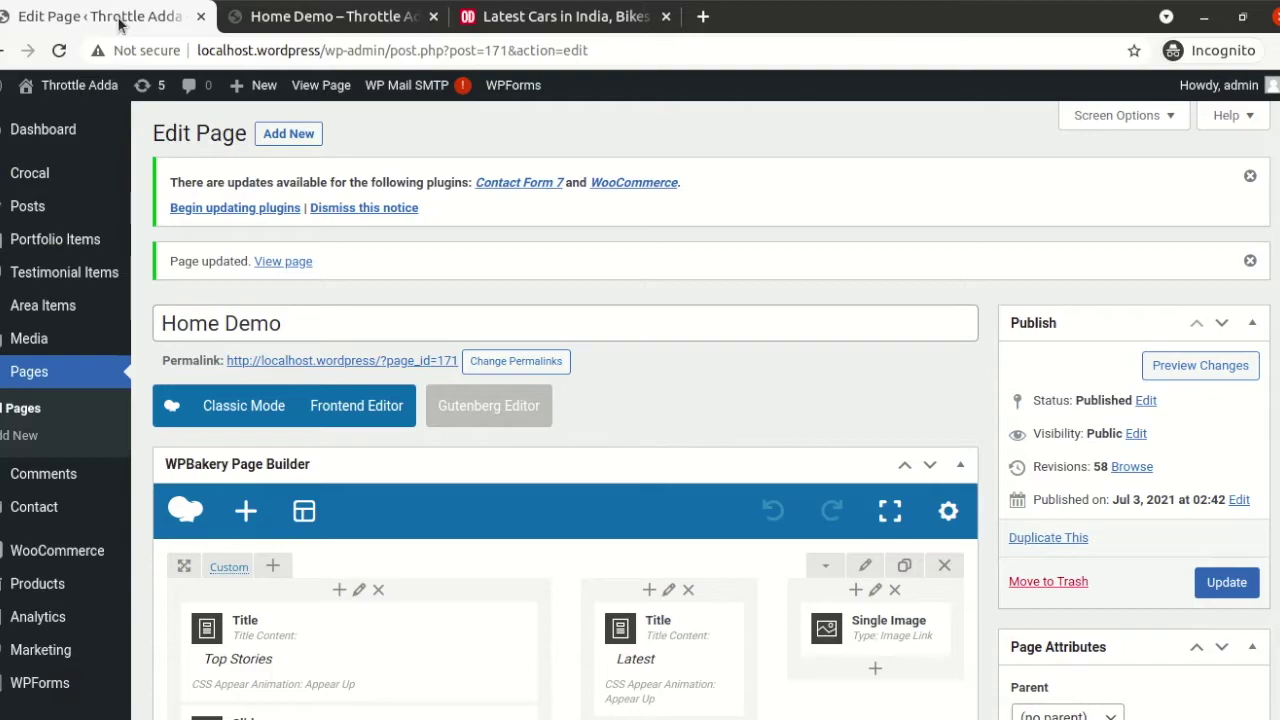
{"action": "left_click", "coordinate": [295, 16]}
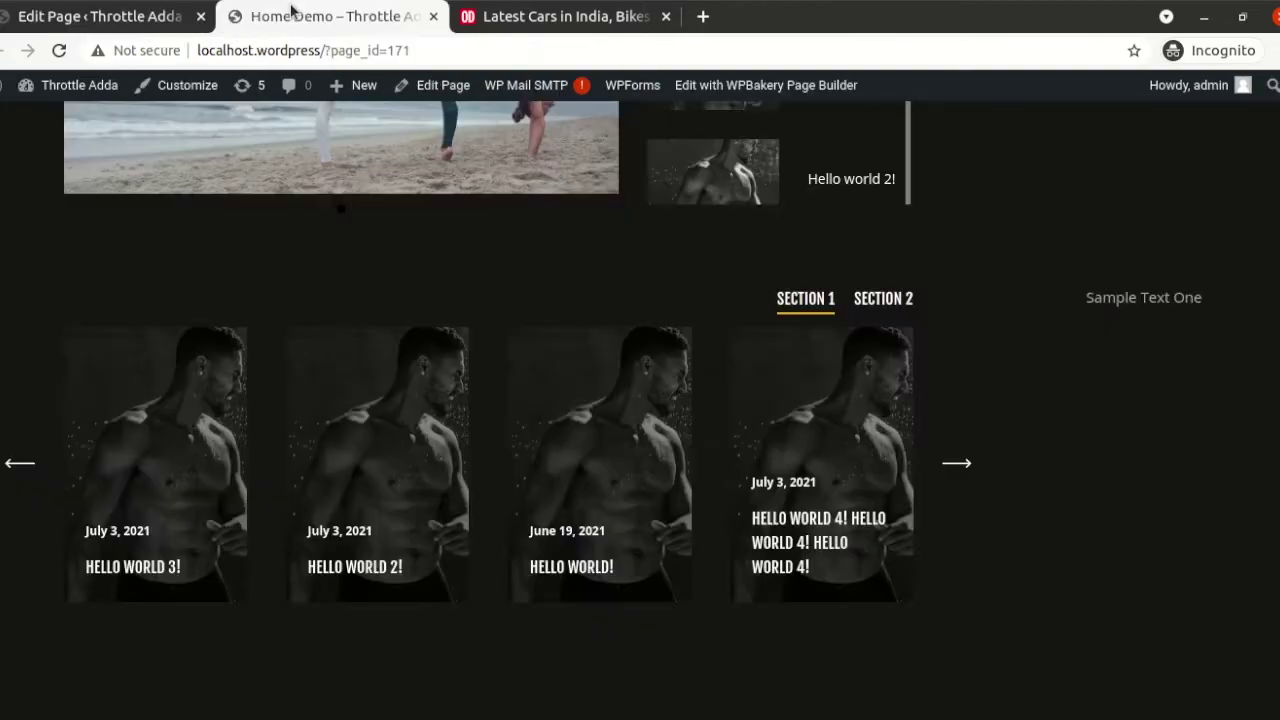
- Open the Sample Text One text block's settings in the page editor and select its whole text
{"action": "left_click", "coordinate": [150, 17]}
{"action": "scroll", "coordinate": [744, 452], "scroll_direction": "down", "scroll_amount": 5}
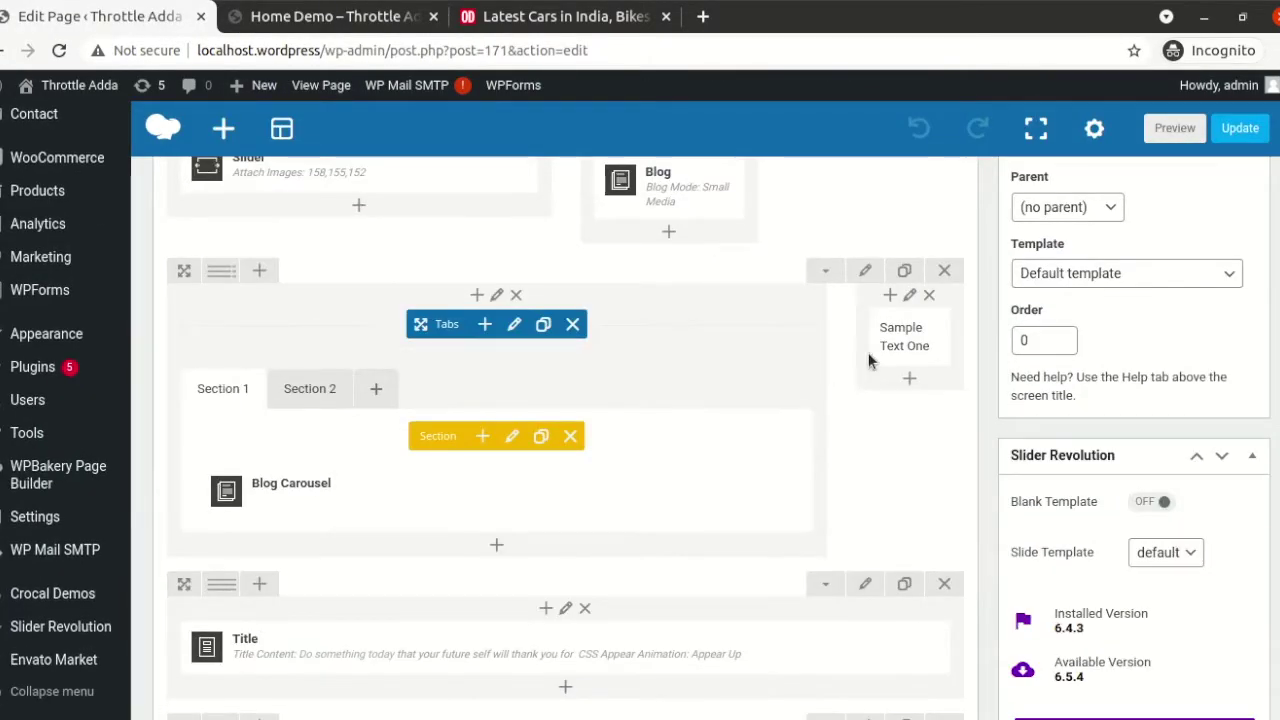
{"action": "left_click", "coordinate": [926, 338]}
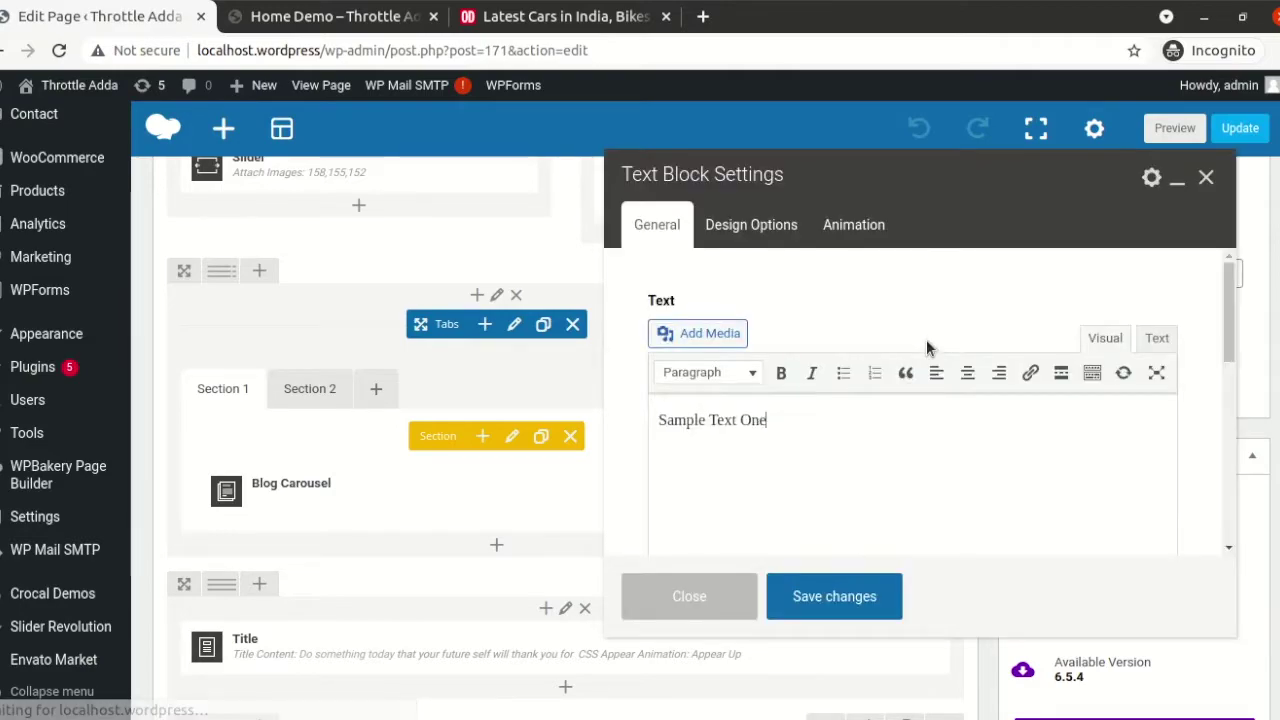
{"action": "key", "text": "ctrl+shift+Left"}
{"action": "key", "text": "ctrl+shift+Left"}
{"action": "key", "text": "ctrl+shift+Left"}
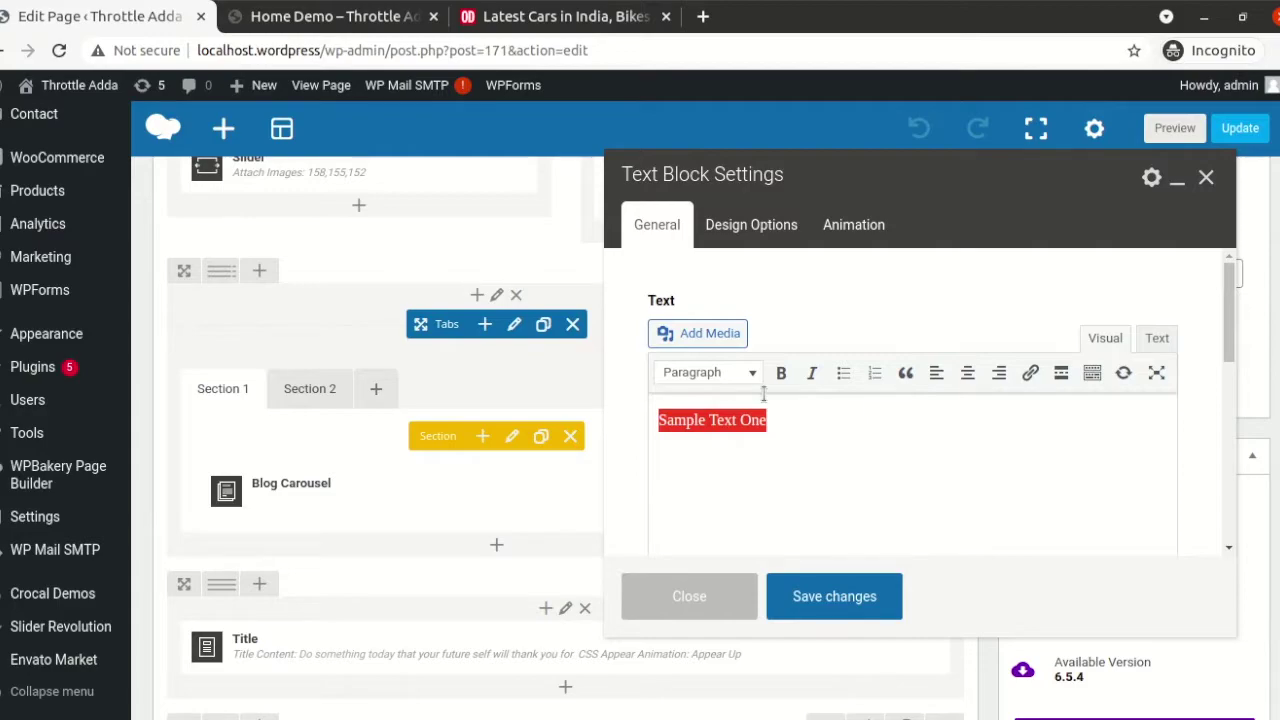
{"action": "left_click", "coordinate": [754, 372]}
{"action": "left_click", "coordinate": [754, 372]}
{"action": "left_click", "coordinate": [754, 372]}
{"action": "left_click", "coordinate": [754, 372]}
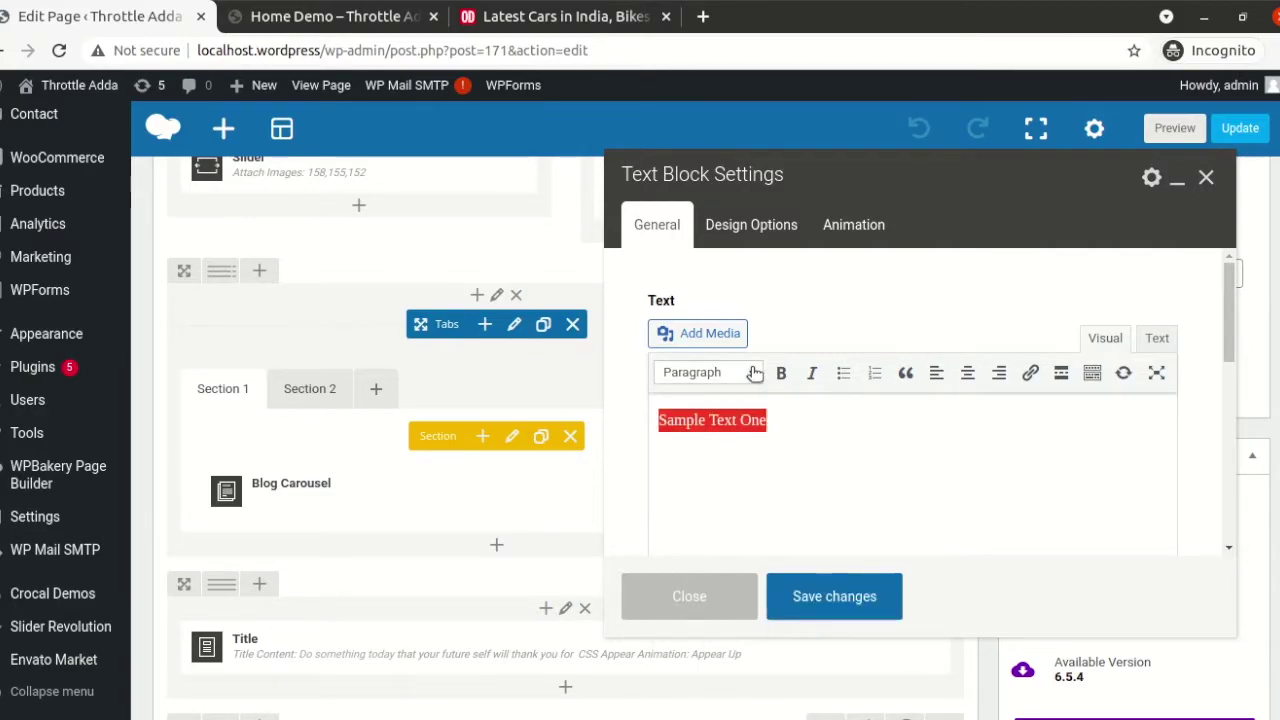
{"action": "left_click", "coordinate": [754, 372]}
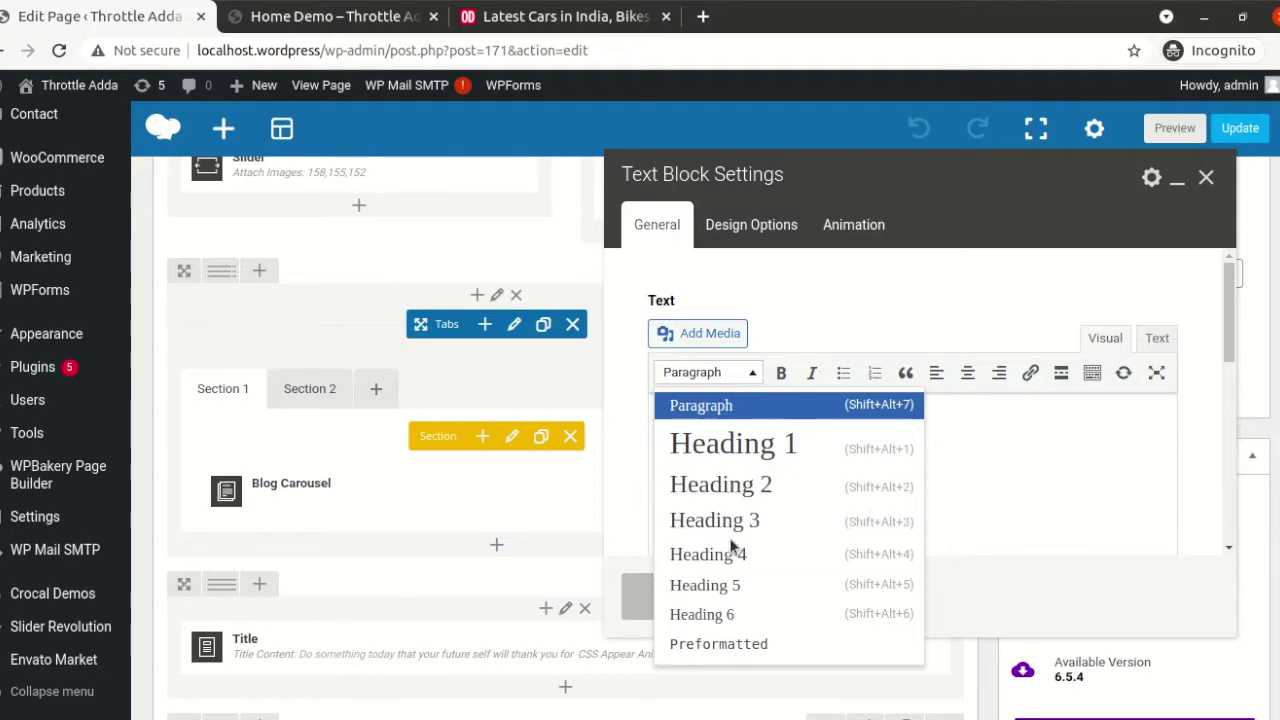
{"action": "left_click", "coordinate": [997, 486]}
- Try bold and italic formatting on the selected Sample Text One text, then restore its plain style
{"action": "key", "text": "ctrl+shift+Left"}
{"action": "key", "text": "ctrl+shift+Left"}
{"action": "key", "text": "ctrl+shift+Left"}
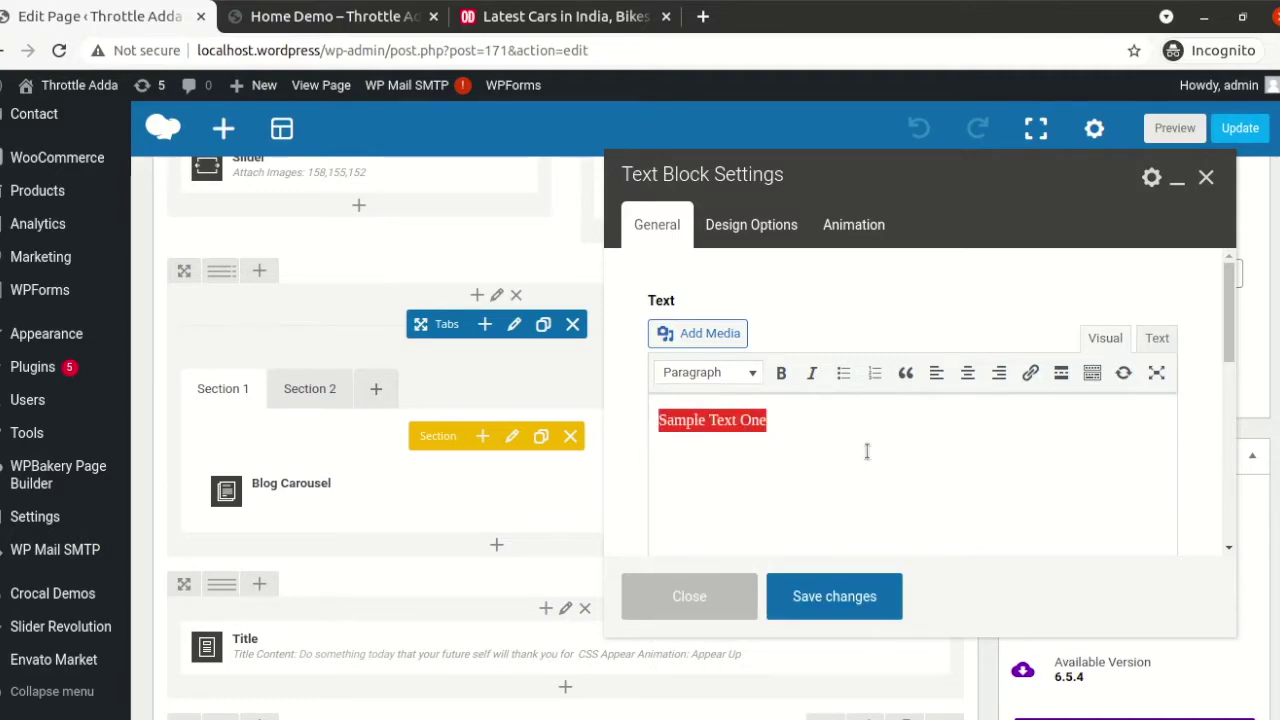
{"action": "left_click", "coordinate": [780, 376]}
{"action": "left_click", "coordinate": [780, 376]}
{"action": "left_click", "coordinate": [812, 378]}
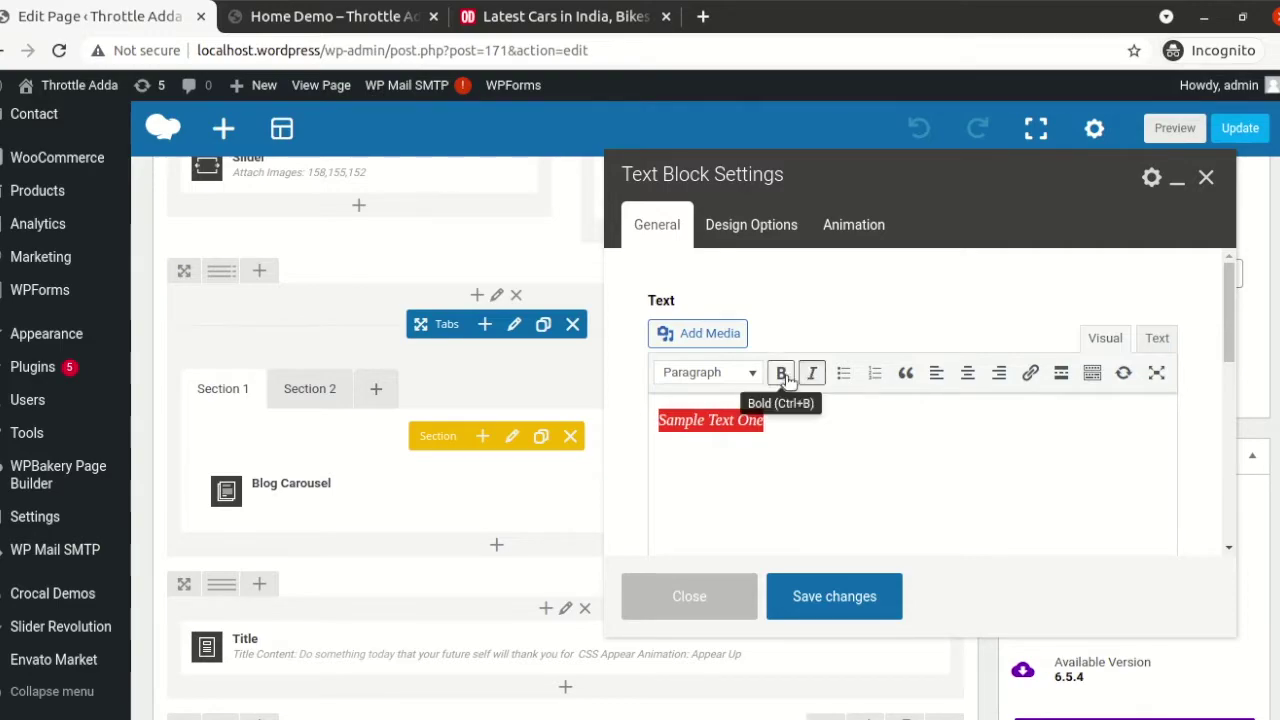
{"action": "left_click", "coordinate": [781, 378]}
{"action": "left_click", "coordinate": [781, 376]}
{"action": "left_click", "coordinate": [812, 376]}
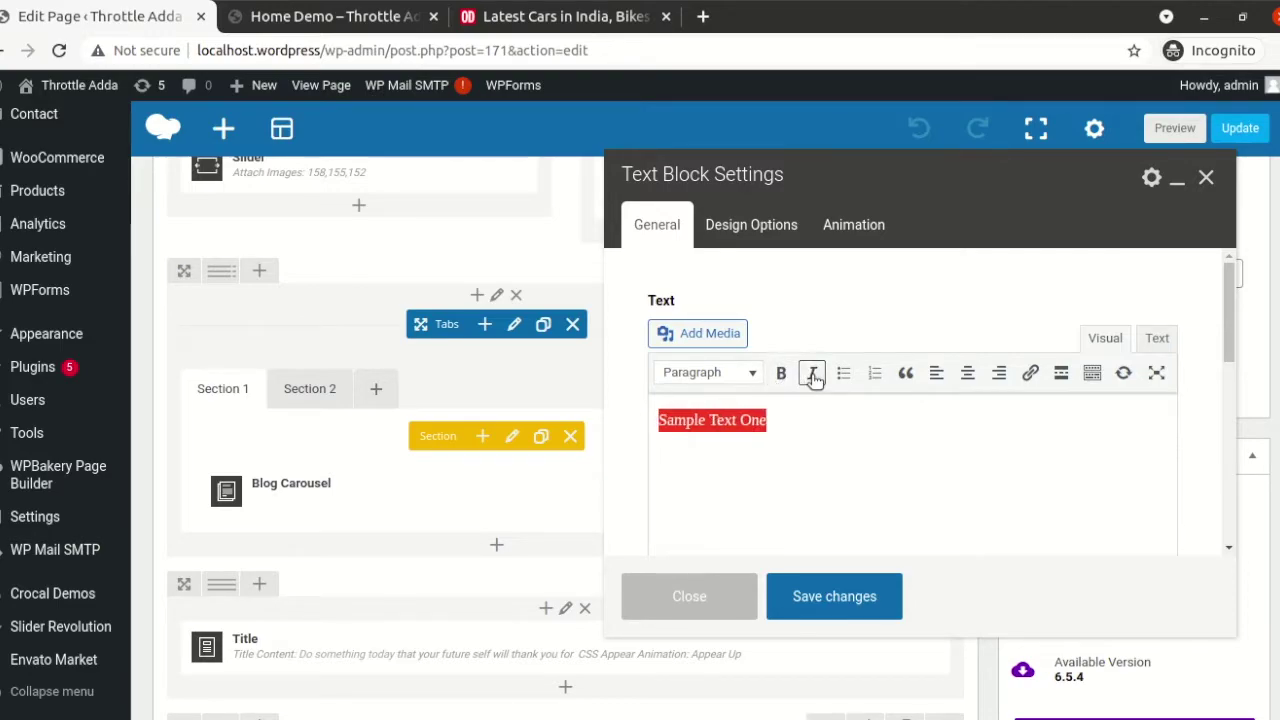
- Set the Sample Text One text to the Heading 3 format
{"action": "left_click", "coordinate": [741, 376]}
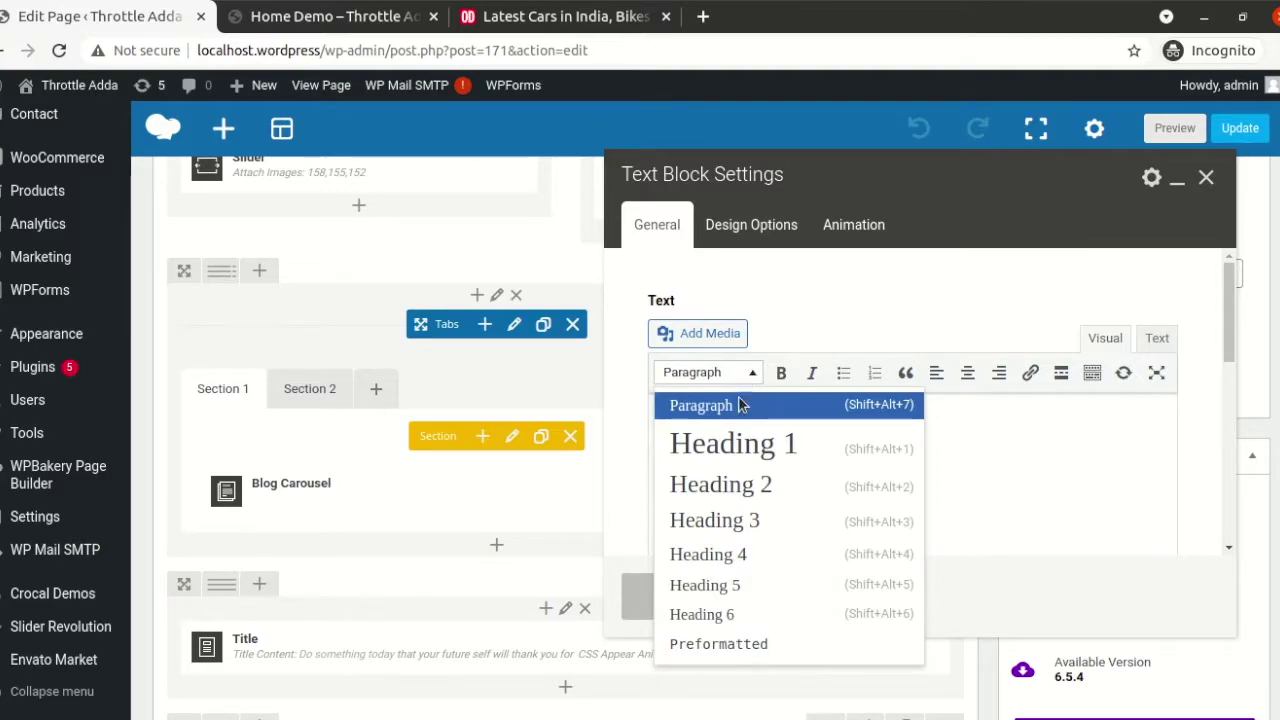
{"action": "left_click", "coordinate": [733, 520]}
{"action": "left_click", "coordinate": [925, 442]}
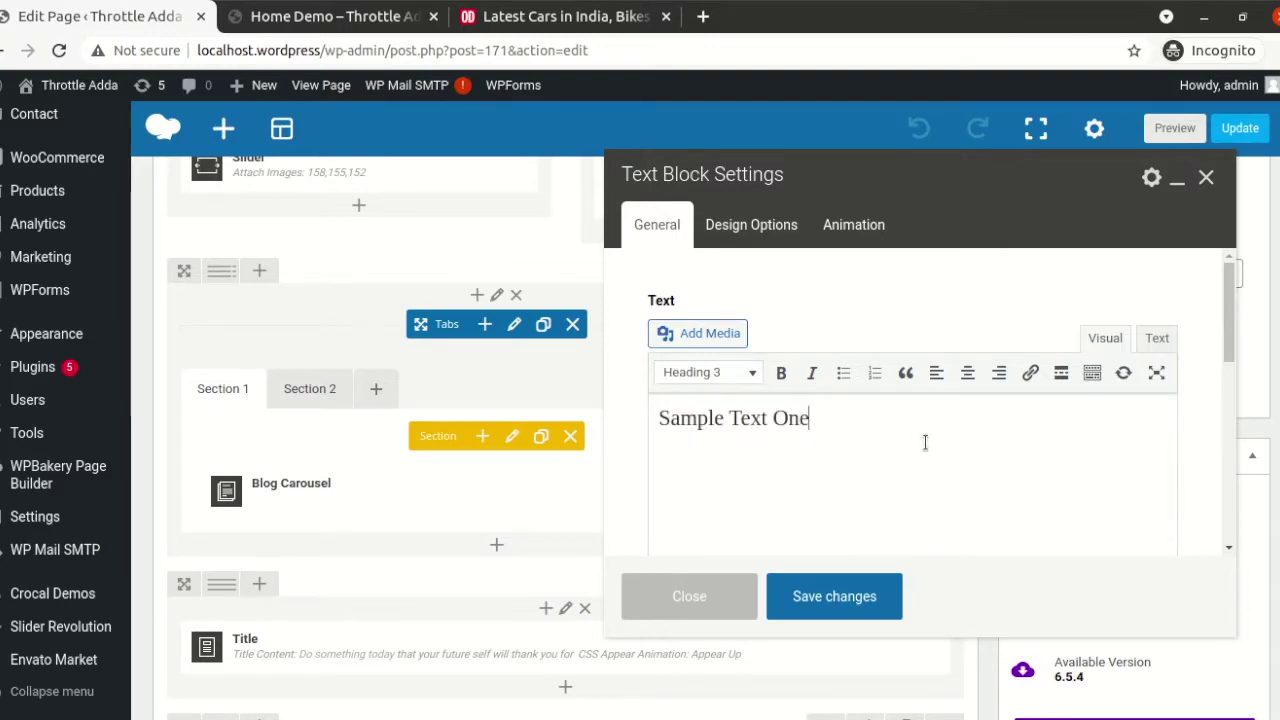
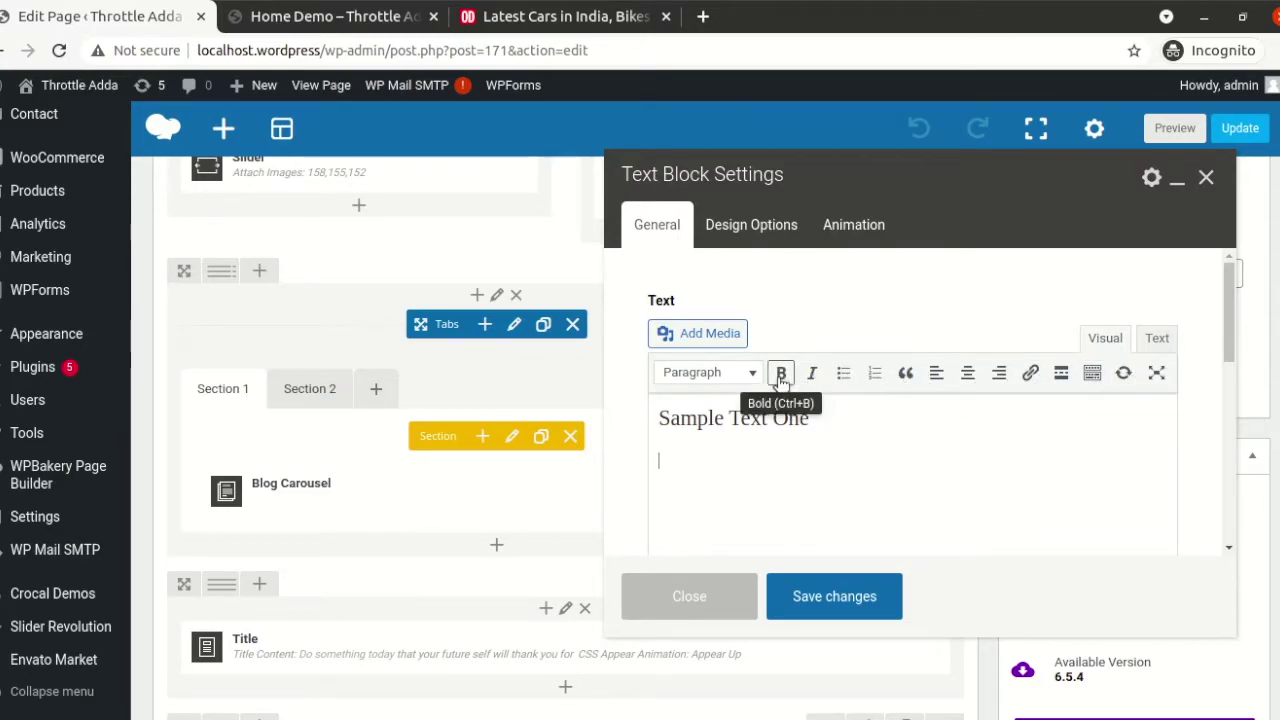
- Look through the text block's Design Options, Animation and General settings, including the Text Style choices, for ways to style the text
{"action": "left_click", "coordinate": [757, 228]}
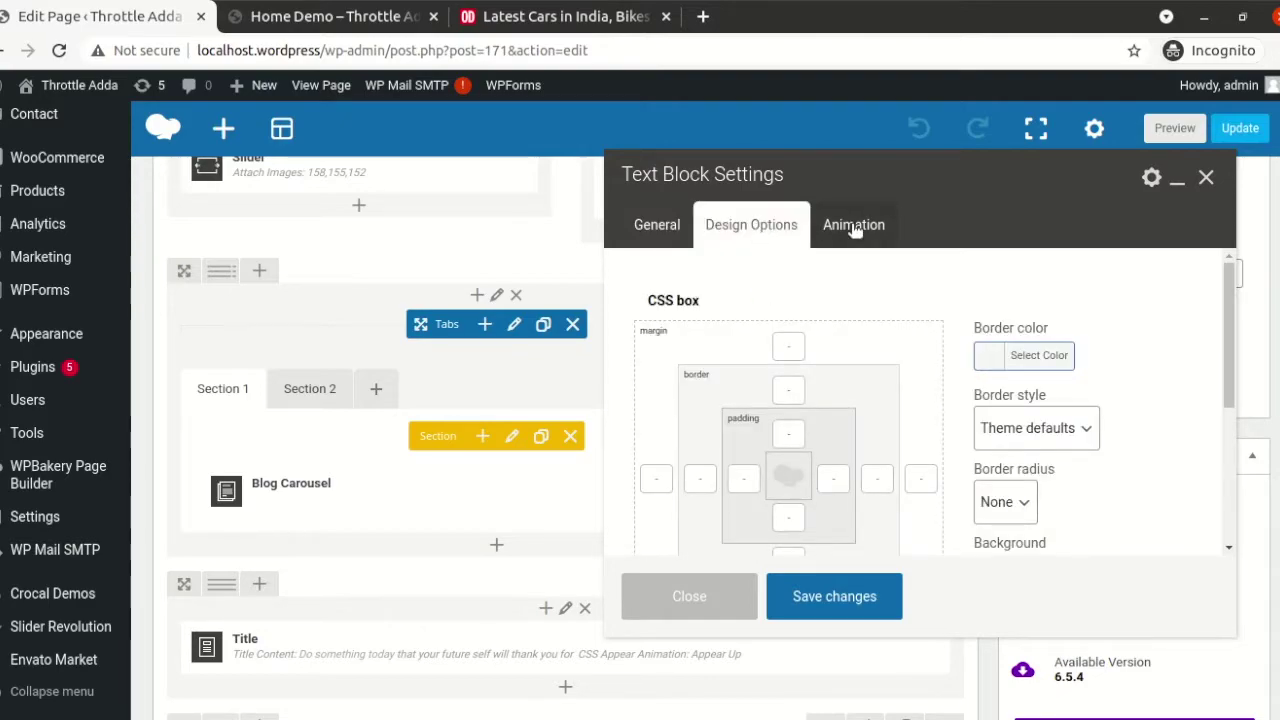
{"action": "scroll", "coordinate": [924, 399], "scroll_direction": "down", "scroll_amount": 5}
{"action": "scroll", "coordinate": [924, 399], "scroll_direction": "up", "scroll_amount": 5}
{"action": "left_click", "coordinate": [856, 222]}
{"action": "left_click", "coordinate": [660, 230]}
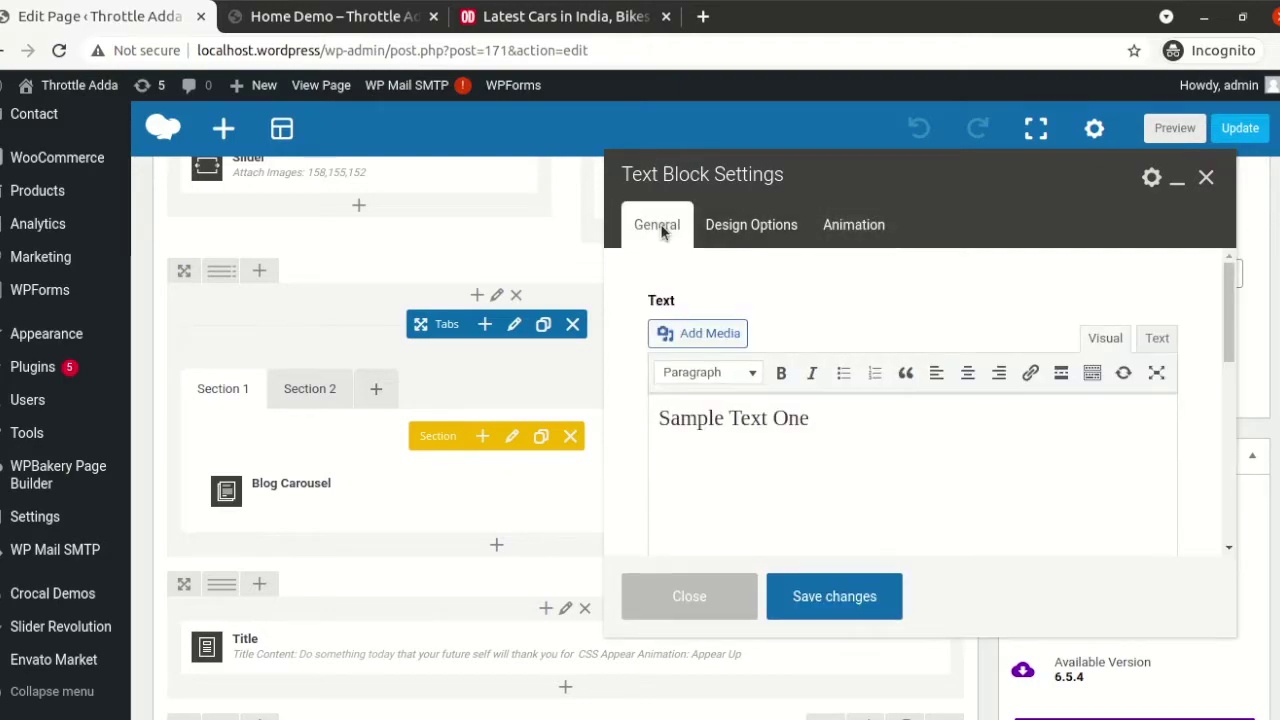
{"action": "scroll", "coordinate": [870, 462], "scroll_direction": "down", "scroll_amount": 1}
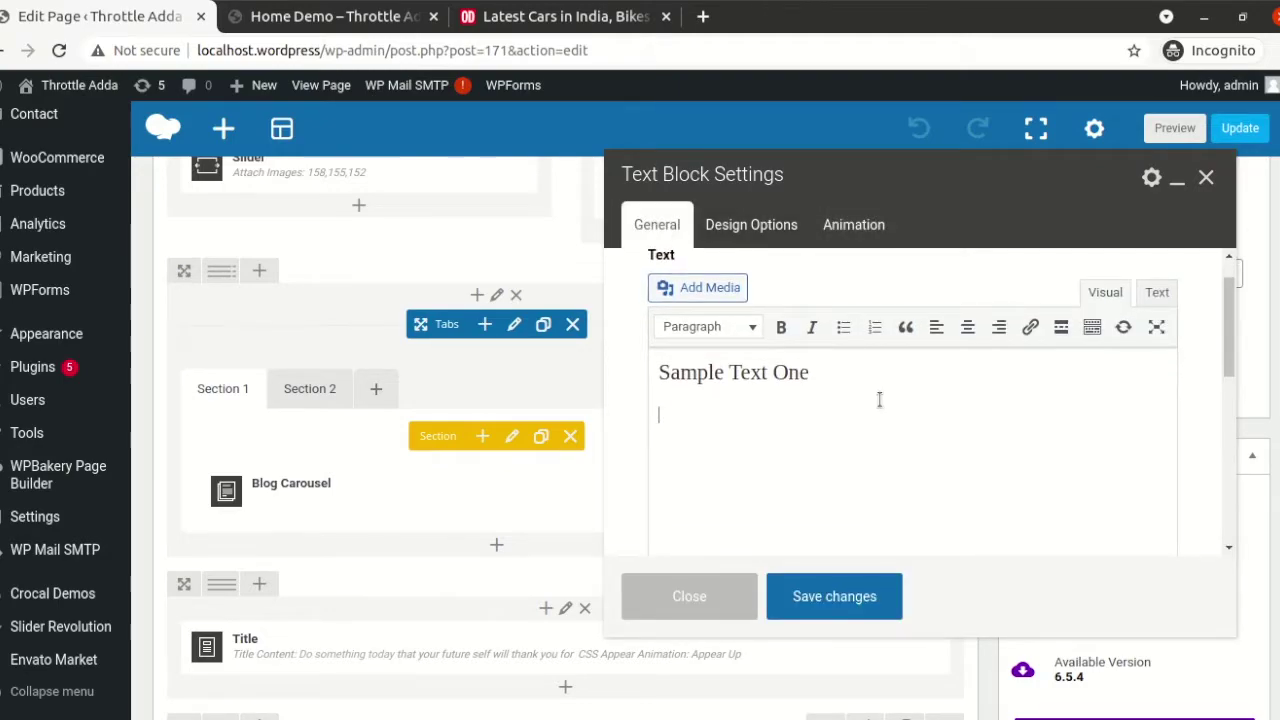
{"action": "scroll", "coordinate": [878, 400], "scroll_direction": "down", "scroll_amount": 3}
{"action": "scroll", "coordinate": [879, 400], "scroll_direction": "up", "scroll_amount": 3}
{"action": "scroll", "coordinate": [879, 400], "scroll_direction": "down", "scroll_amount": 3}
{"action": "scroll", "coordinate": [879, 400], "scroll_direction": "up", "scroll_amount": 3}
{"action": "scroll", "coordinate": [879, 400], "scroll_direction": "up", "scroll_amount": 1}
{"action": "key", "text": "alt+shift+3"}
{"action": "scroll", "coordinate": [879, 400], "scroll_direction": "down", "scroll_amount": 5}
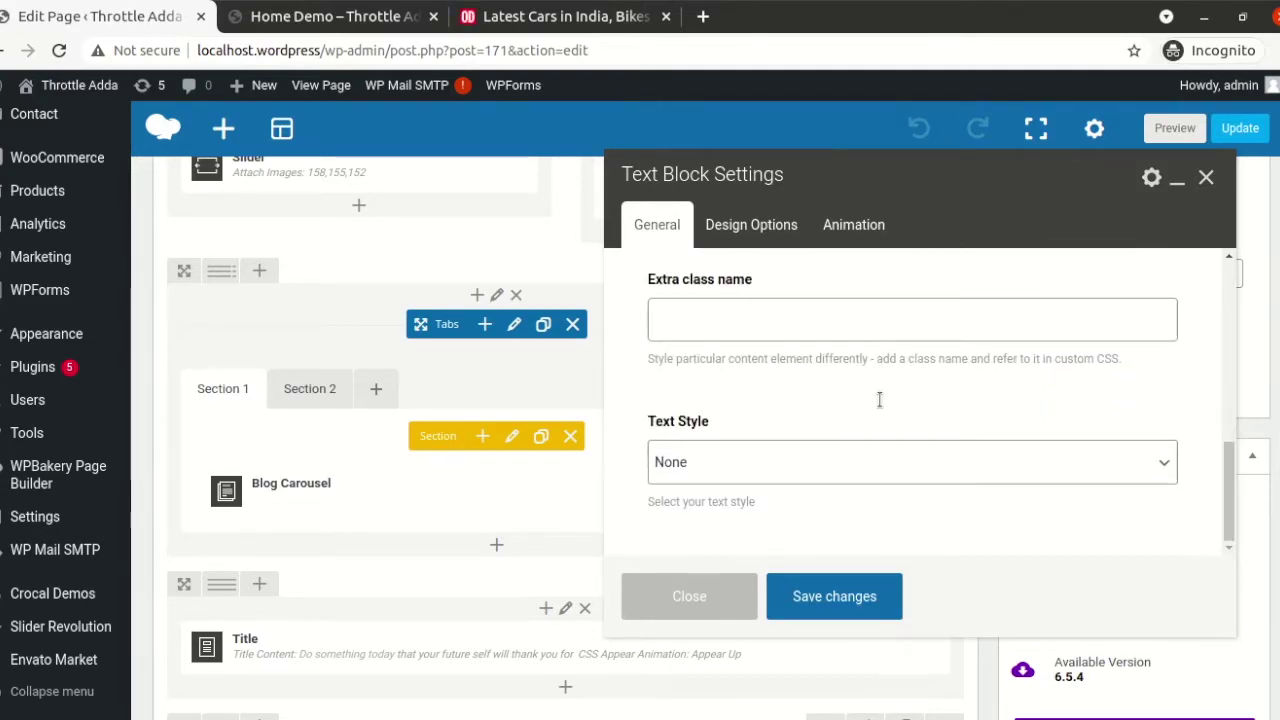
{"action": "left_click", "coordinate": [844, 462]}
- Save the text block, update the page and check the Heading 3 text on the reloaded Home Demo page
{"action": "left_click", "coordinate": [814, 595]}
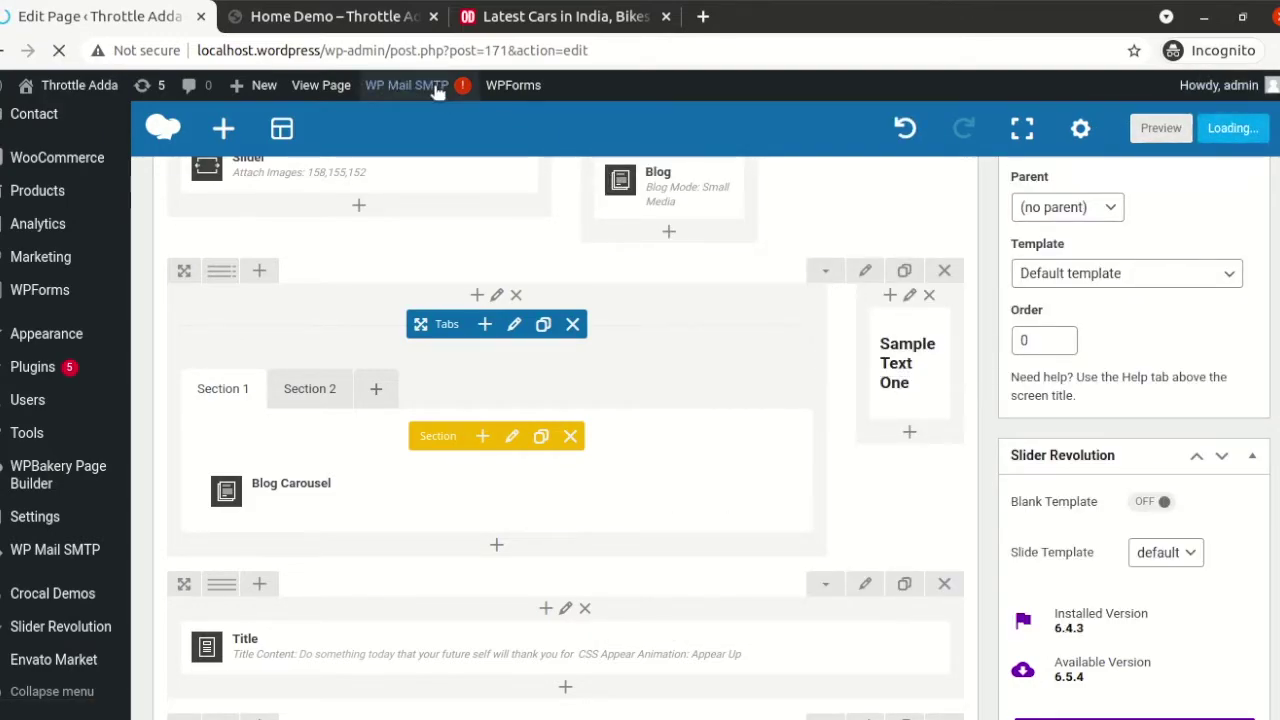
{"action": "left_click", "coordinate": [358, 17]}
{"action": "left_click", "coordinate": [420, 48]}
{"action": "key", "text": "Return"}
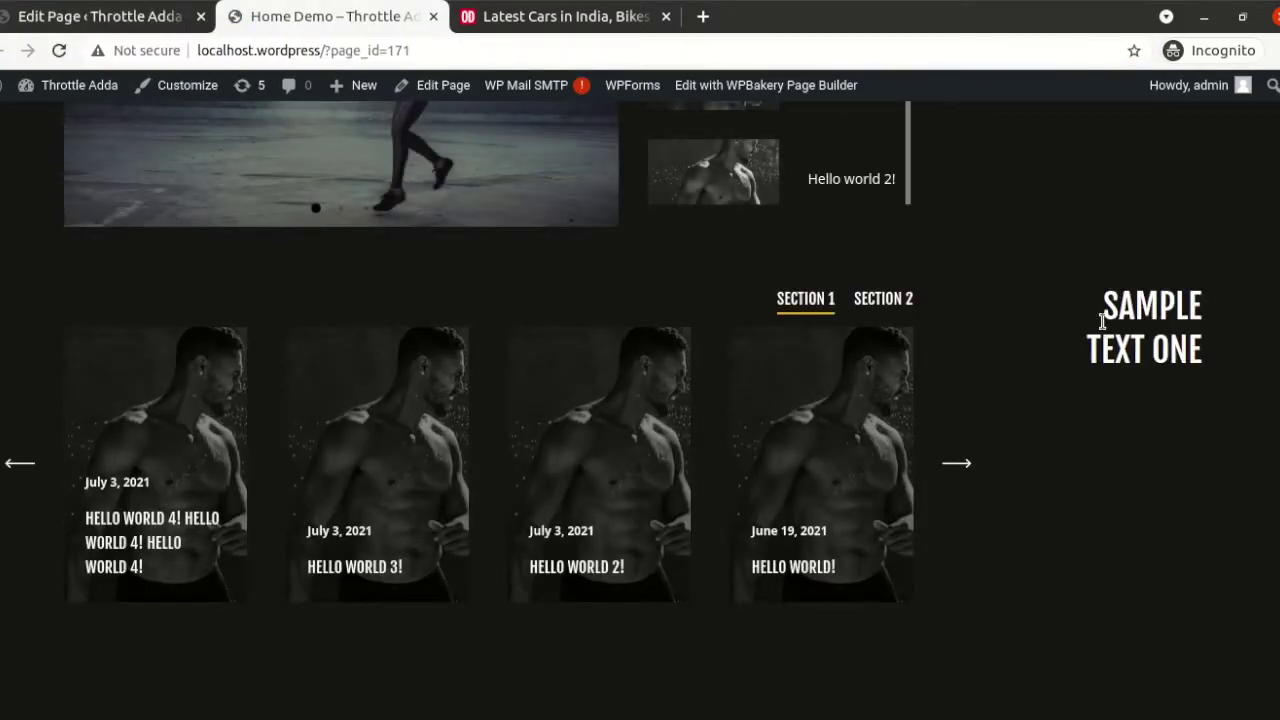
{"action": "triple_click", "coordinate": [1122, 340]}
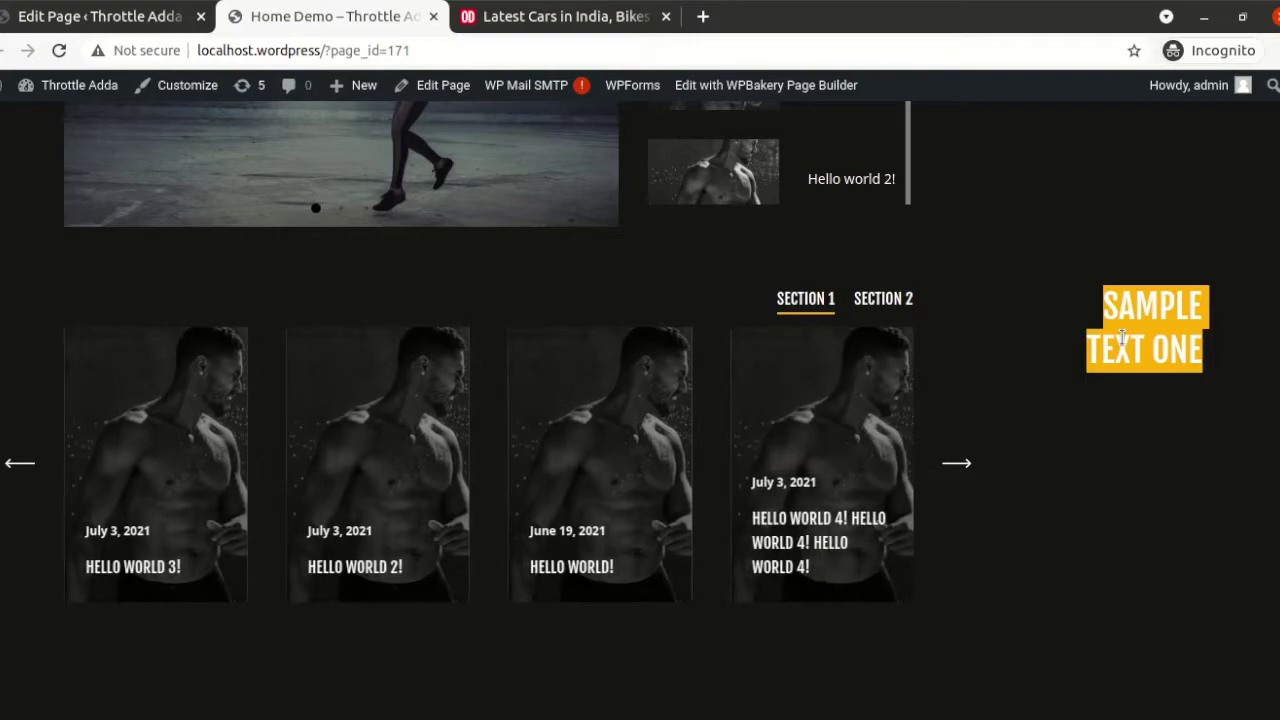
{"action": "left_click", "coordinate": [1122, 340]}
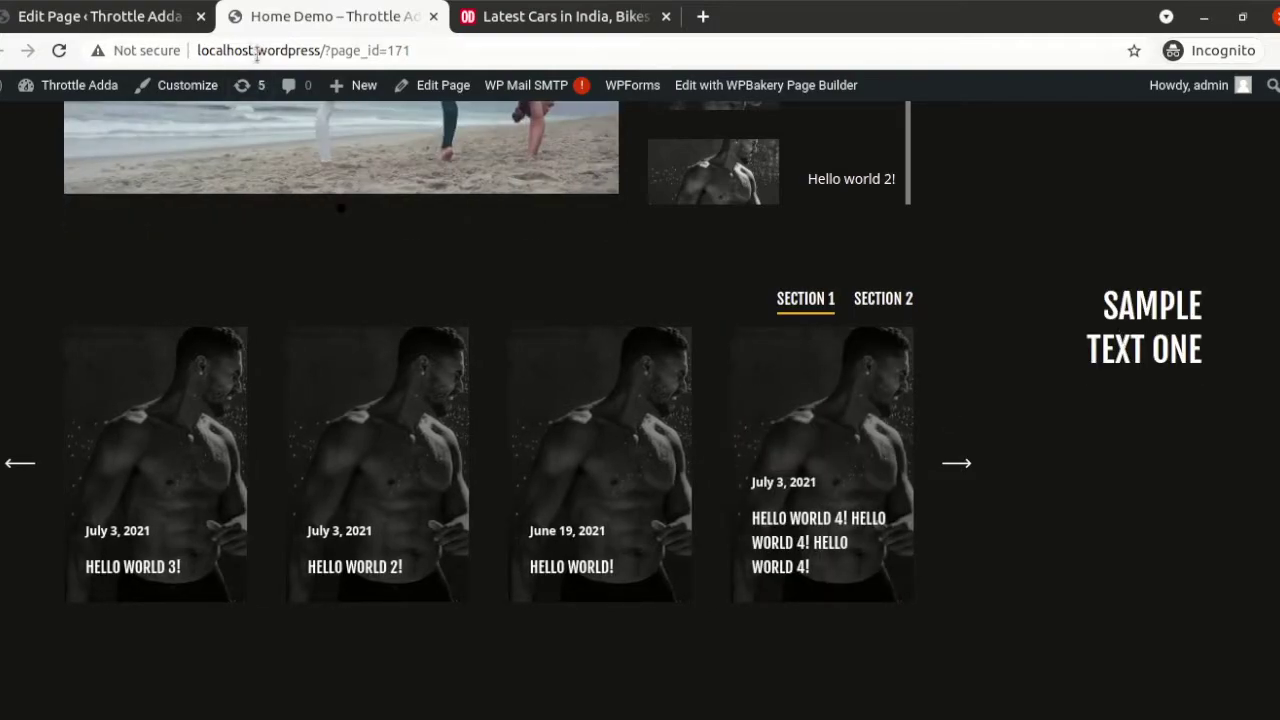
- Reopen the Sample Text One text block in the page editor and change its text to Heading 5
{"action": "left_click", "coordinate": [134, 17]}
{"action": "scroll", "coordinate": [752, 470], "scroll_direction": "down", "scroll_amount": 3}
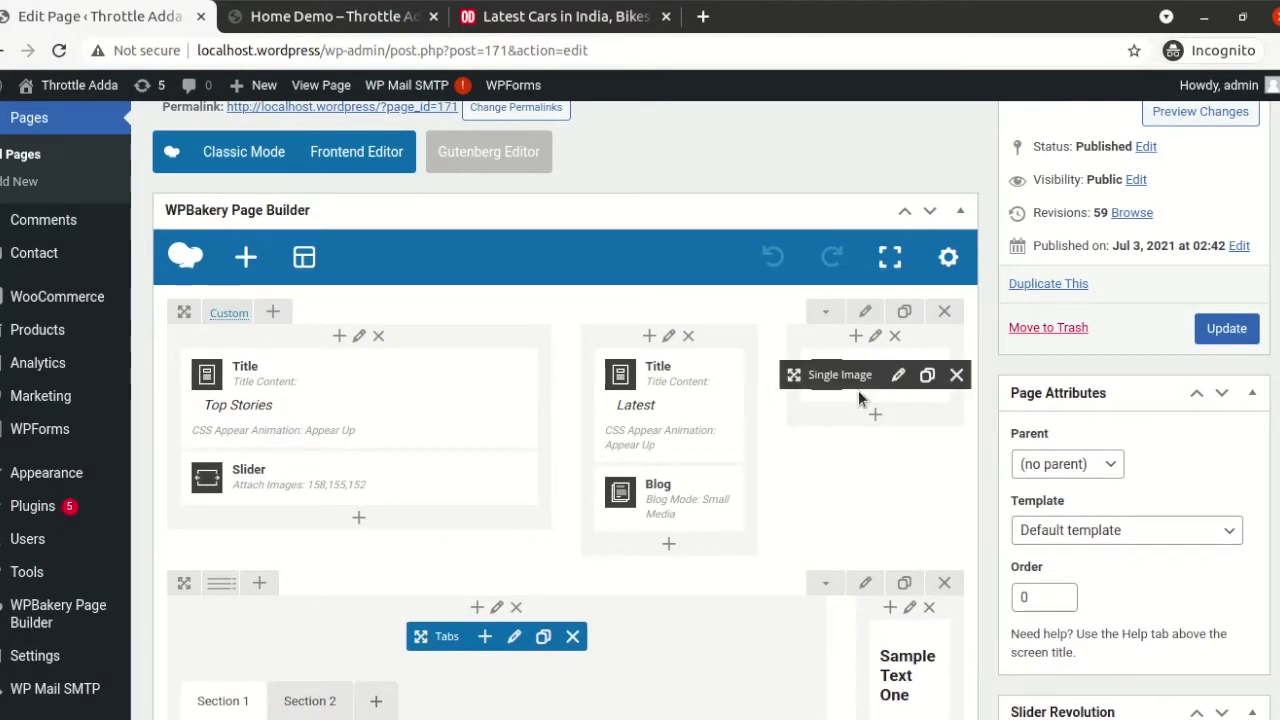
{"action": "scroll", "coordinate": [900, 385], "scroll_direction": "down", "scroll_amount": 5}
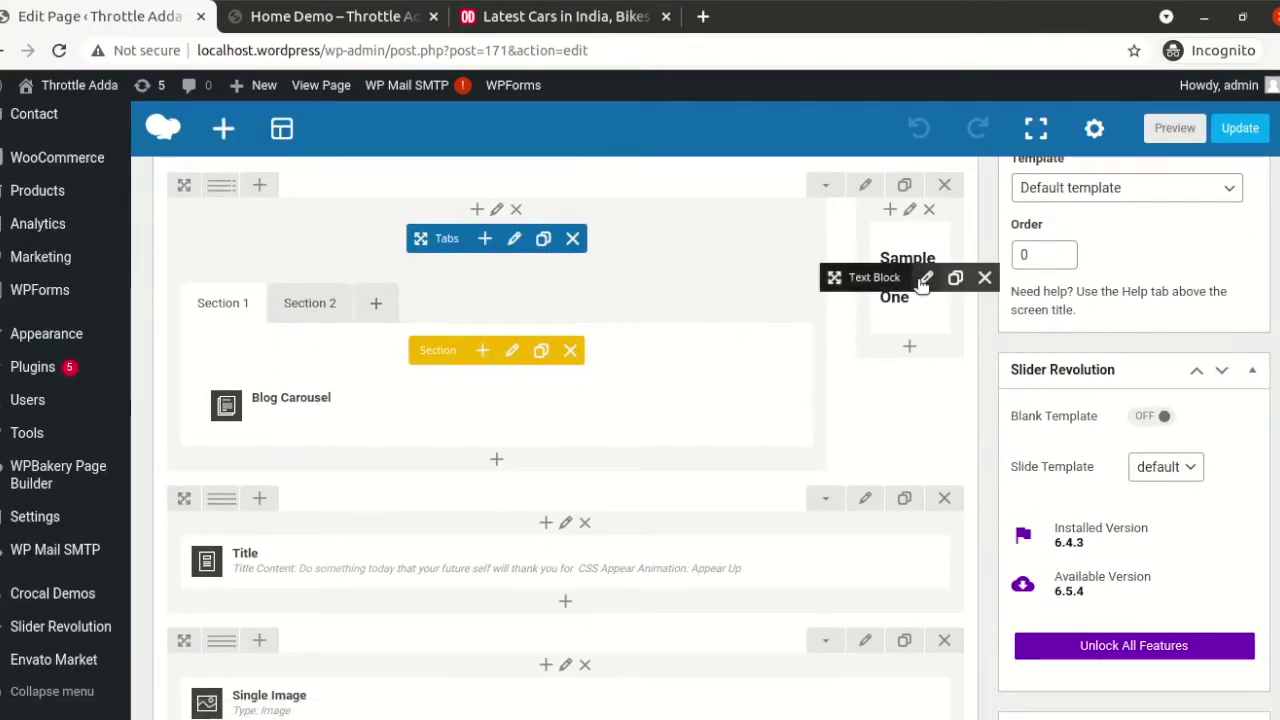
{"action": "left_click", "coordinate": [922, 280]}
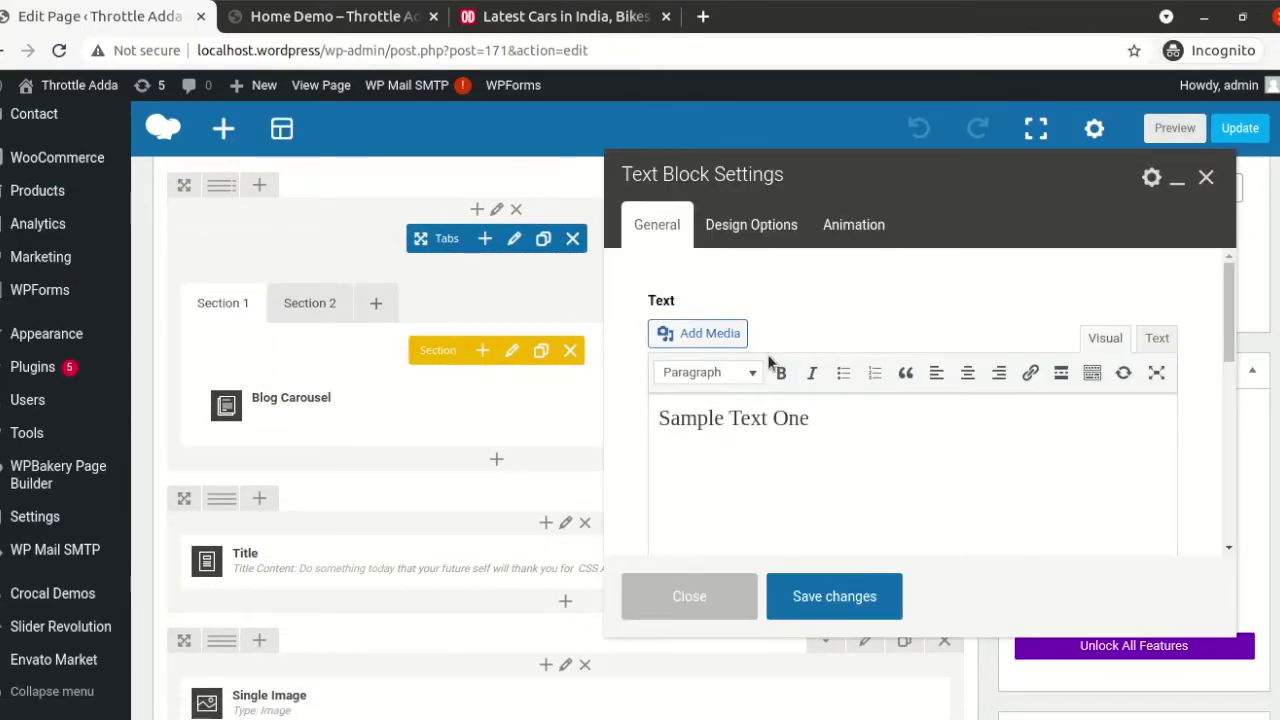
{"action": "key", "text": "ctrl+shift+Left"}
{"action": "key", "text": "ctrl+shift+Left"}
{"action": "key", "text": "ctrl+shift+Left"}
{"action": "key", "text": "alt+shift+3"}
{"action": "left_click", "coordinate": [752, 374]}
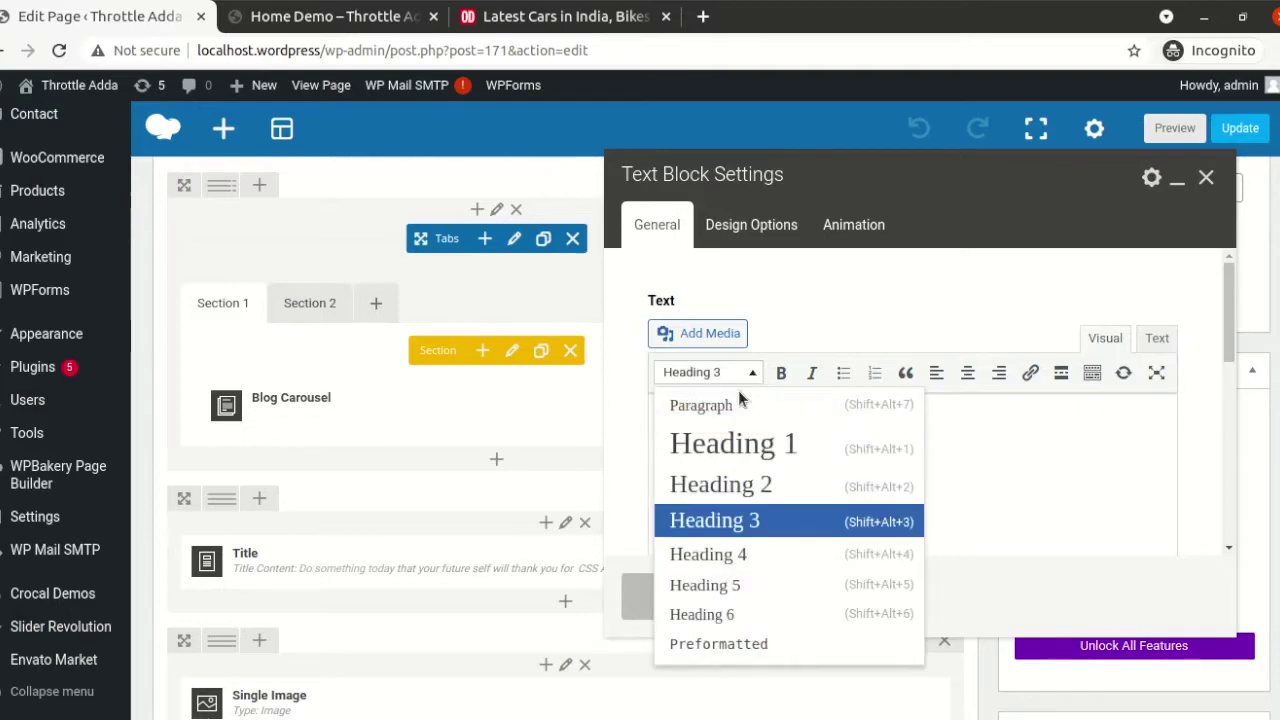
{"action": "left_click", "coordinate": [712, 588]}
- View the Sample Text One headings on Home Demo and compare them with Overdrive's Most Popular column
{"action": "key", "text": "ctrl+Tab"}
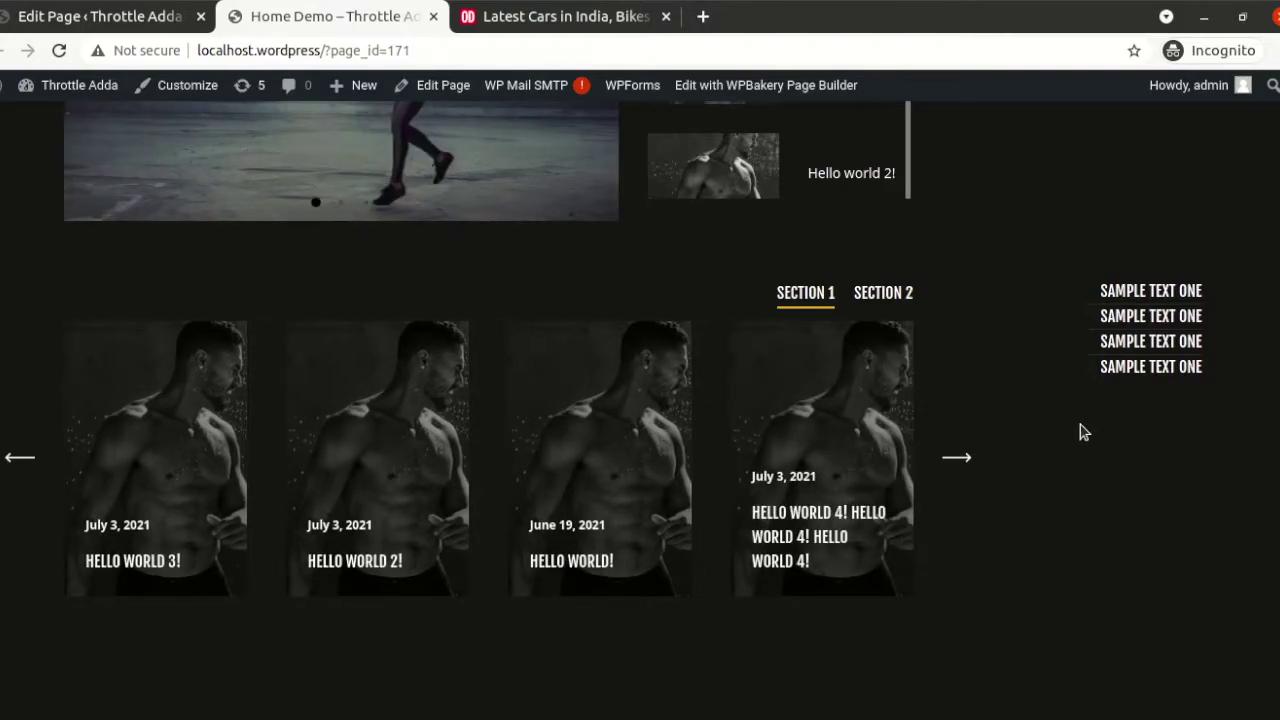
{"action": "left_click", "coordinate": [523, 16]}
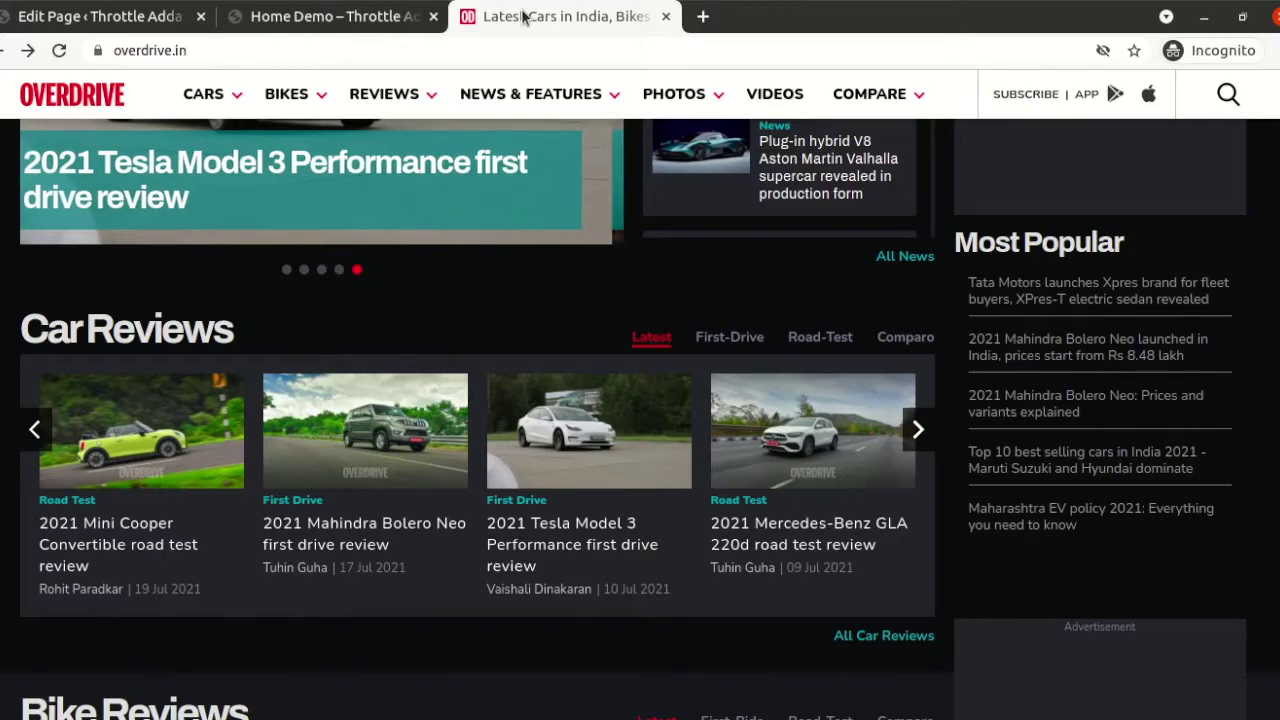
- Review the Sample Text One column on Home Demo and its row's text blocks and layout choices in the page editor
{"action": "left_click", "coordinate": [336, 14]}
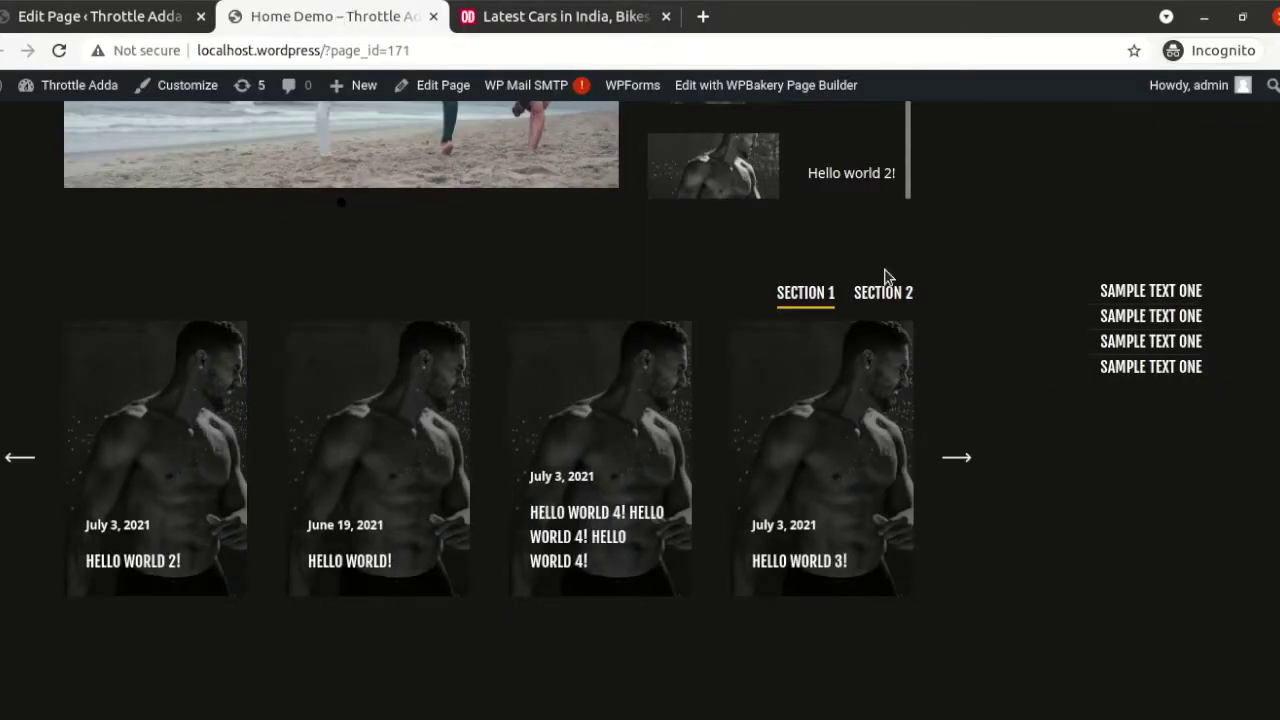
{"action": "left_click", "coordinate": [129, 15]}
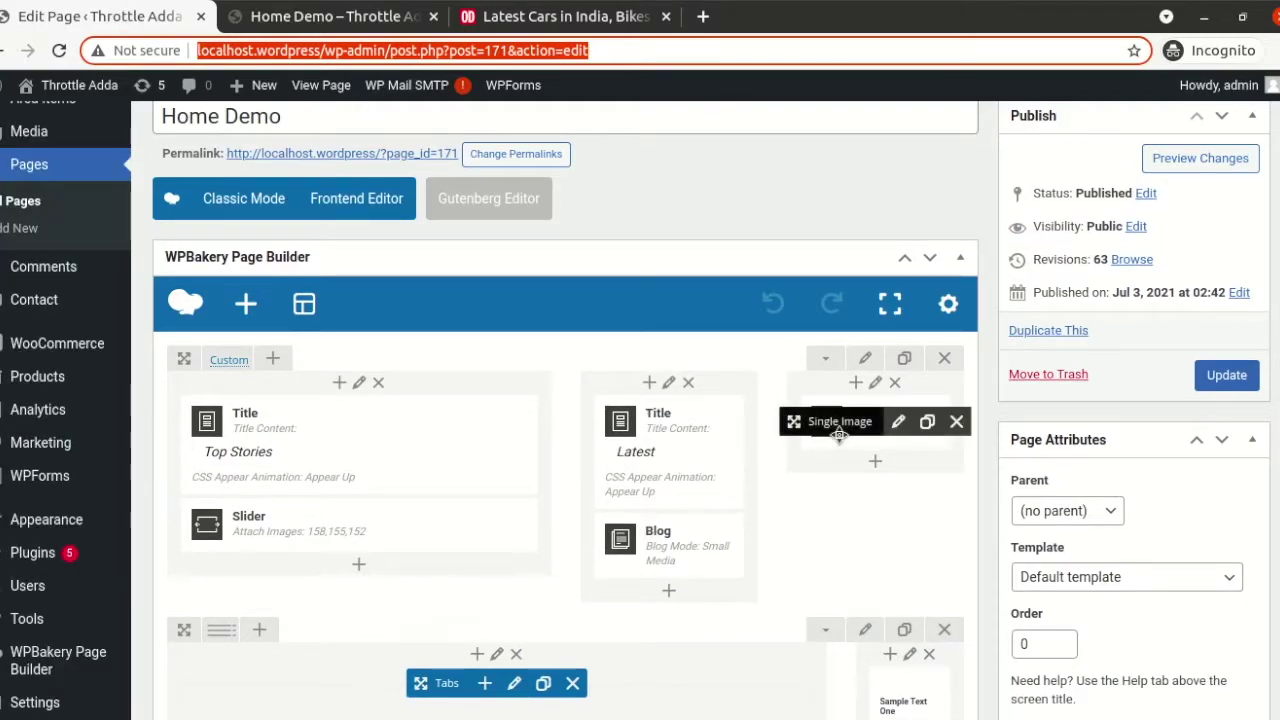
{"action": "scroll", "coordinate": [838, 435], "scroll_direction": "down", "scroll_amount": 4}
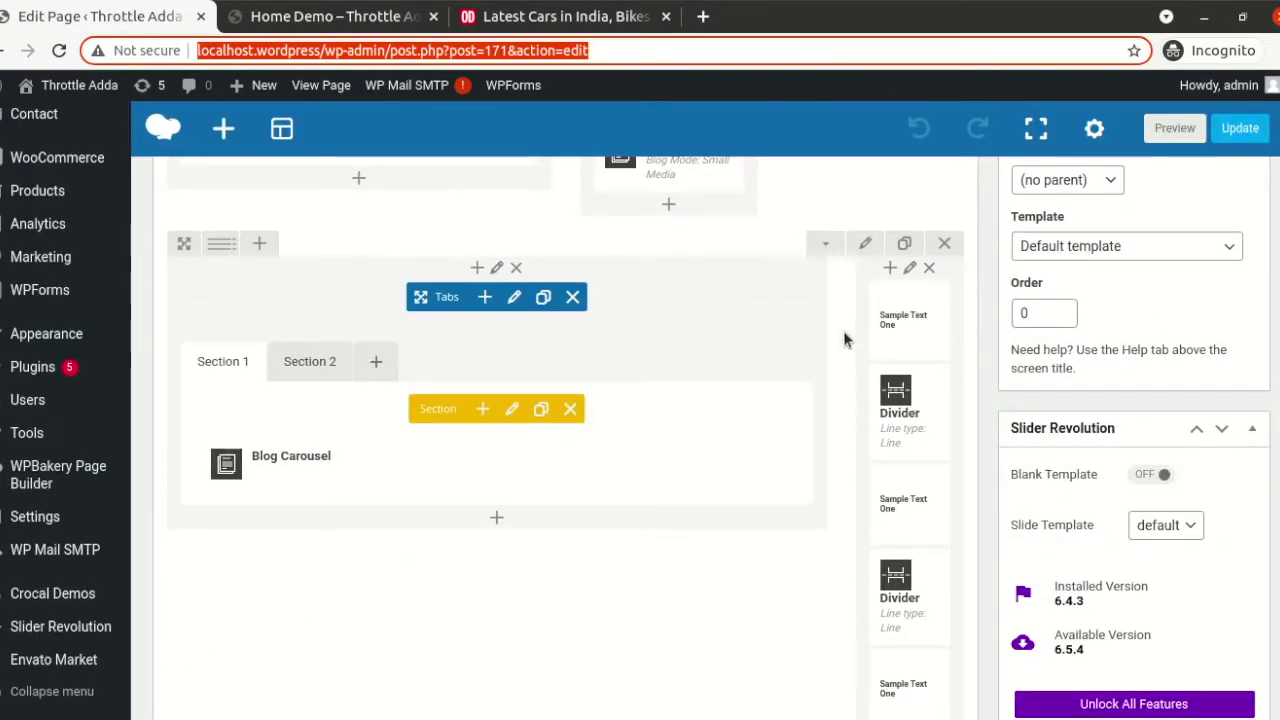
{"action": "mouse_move", "coordinate": [928, 322]}
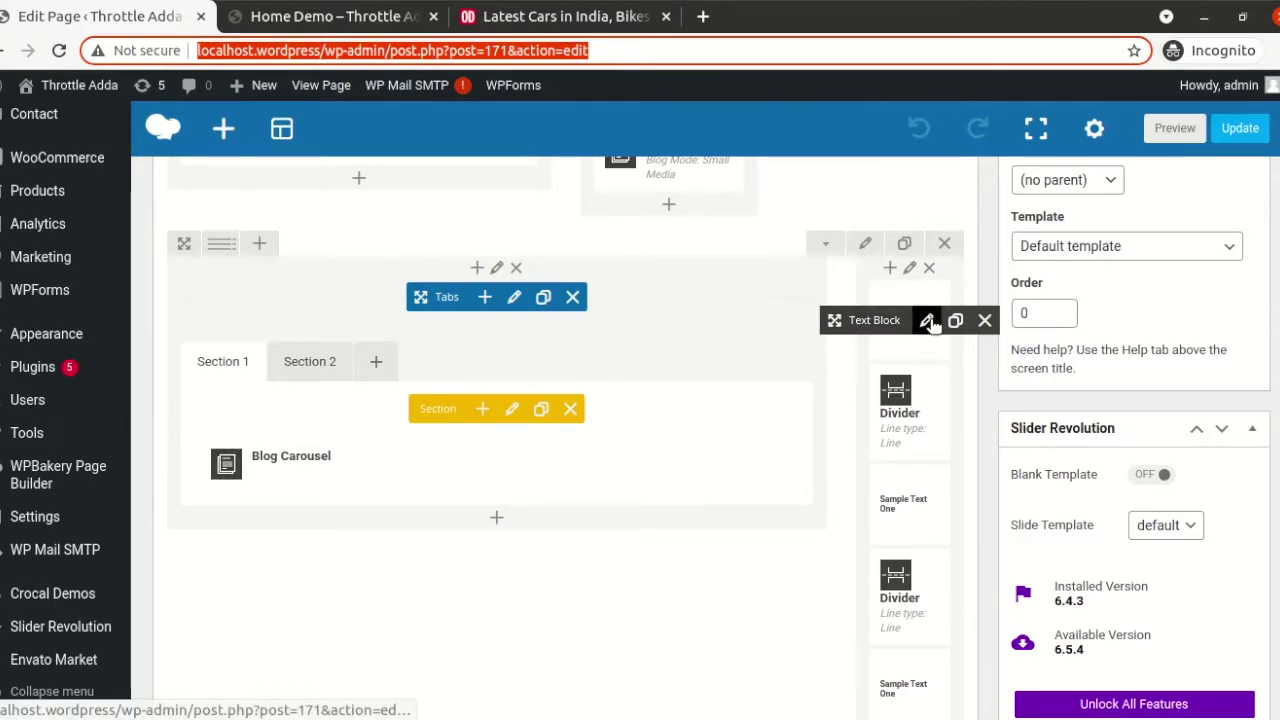
{"action": "scroll", "coordinate": [928, 322], "scroll_direction": "up", "scroll_amount": 1}
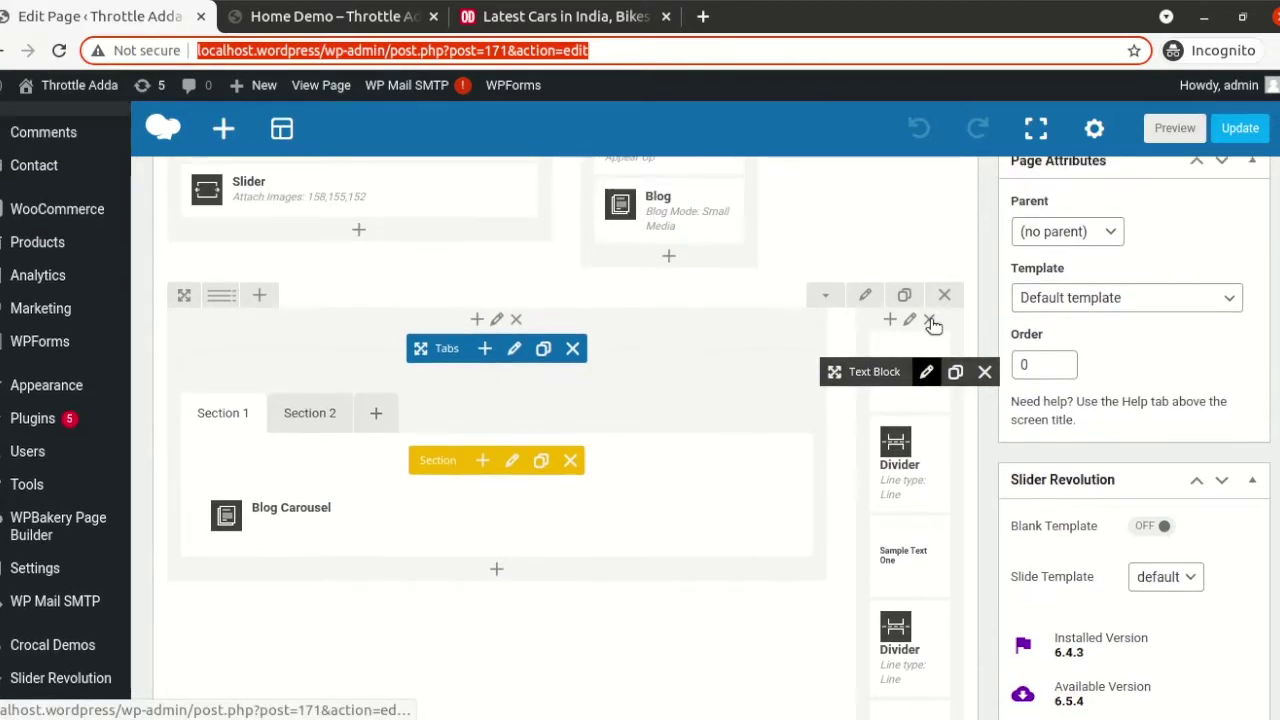
{"action": "mouse_move", "coordinate": [221, 295]}
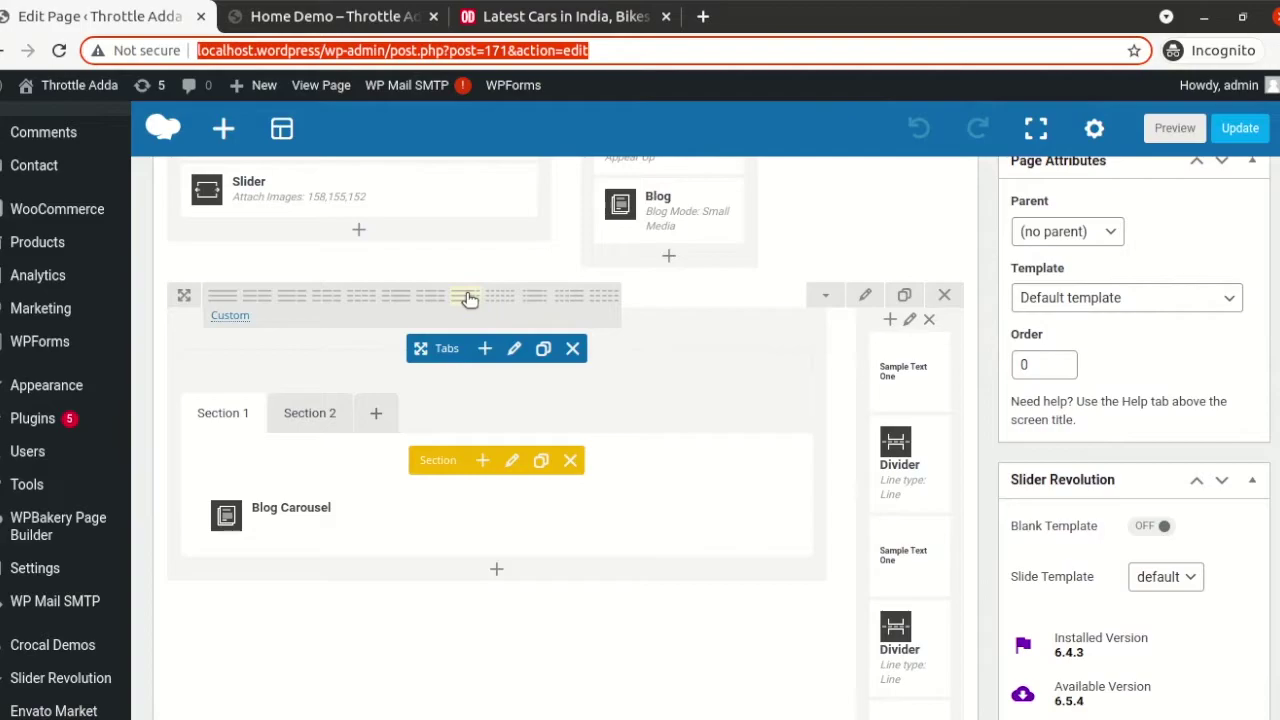
- Inspect the first Sample Text One heading on Home Demo in the developer tools and start an inline style declaration
{"action": "left_click", "coordinate": [330, 16]}
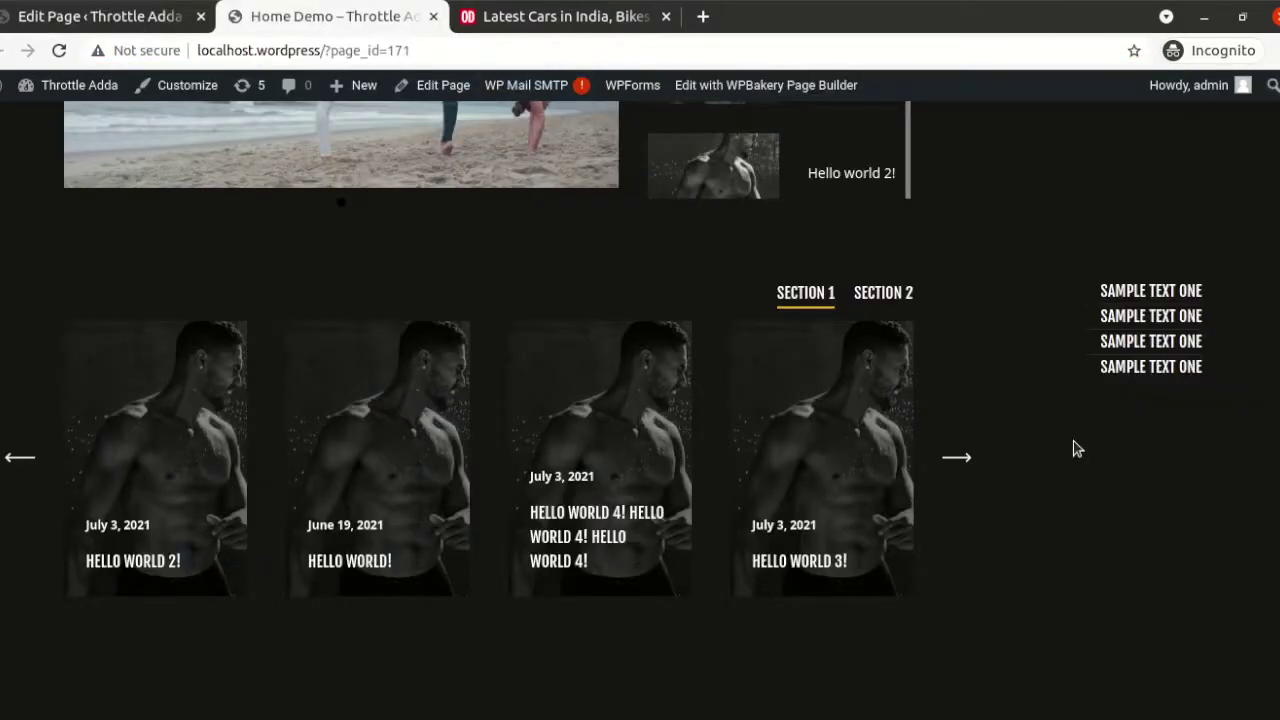
{"action": "key", "text": "ctrl+shift+i"}
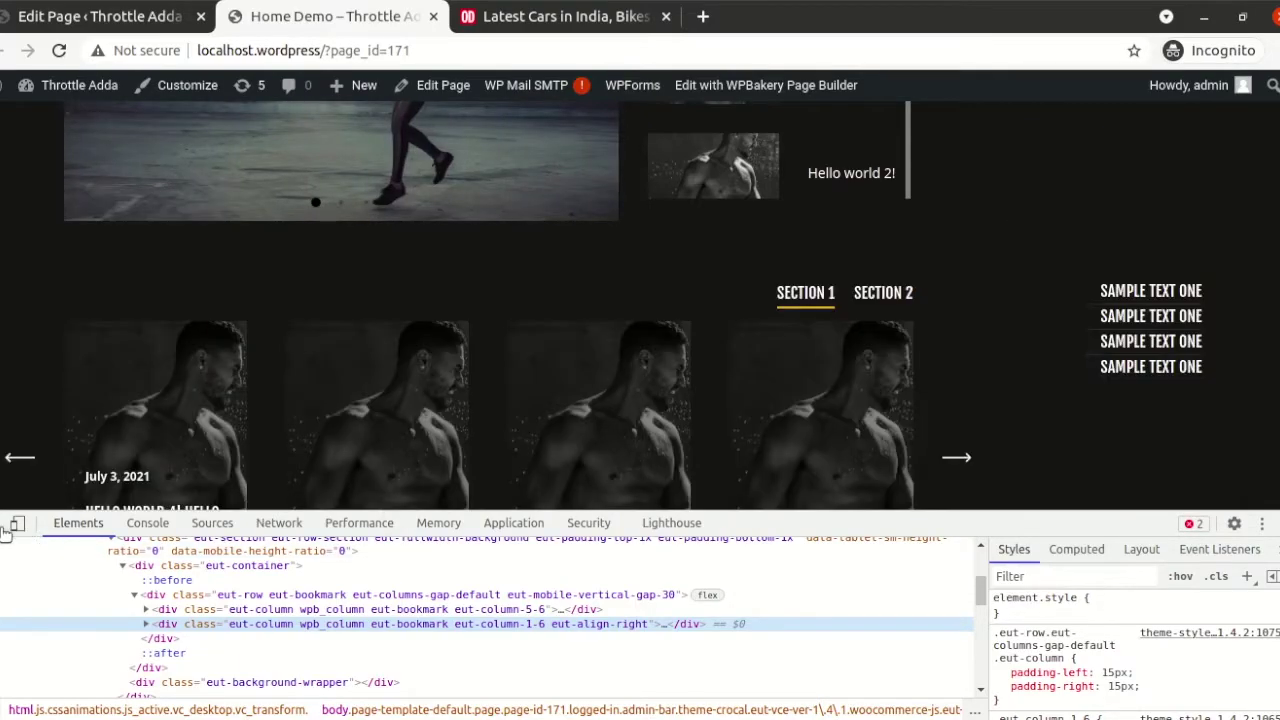
{"action": "left_click", "coordinate": [17, 523]}
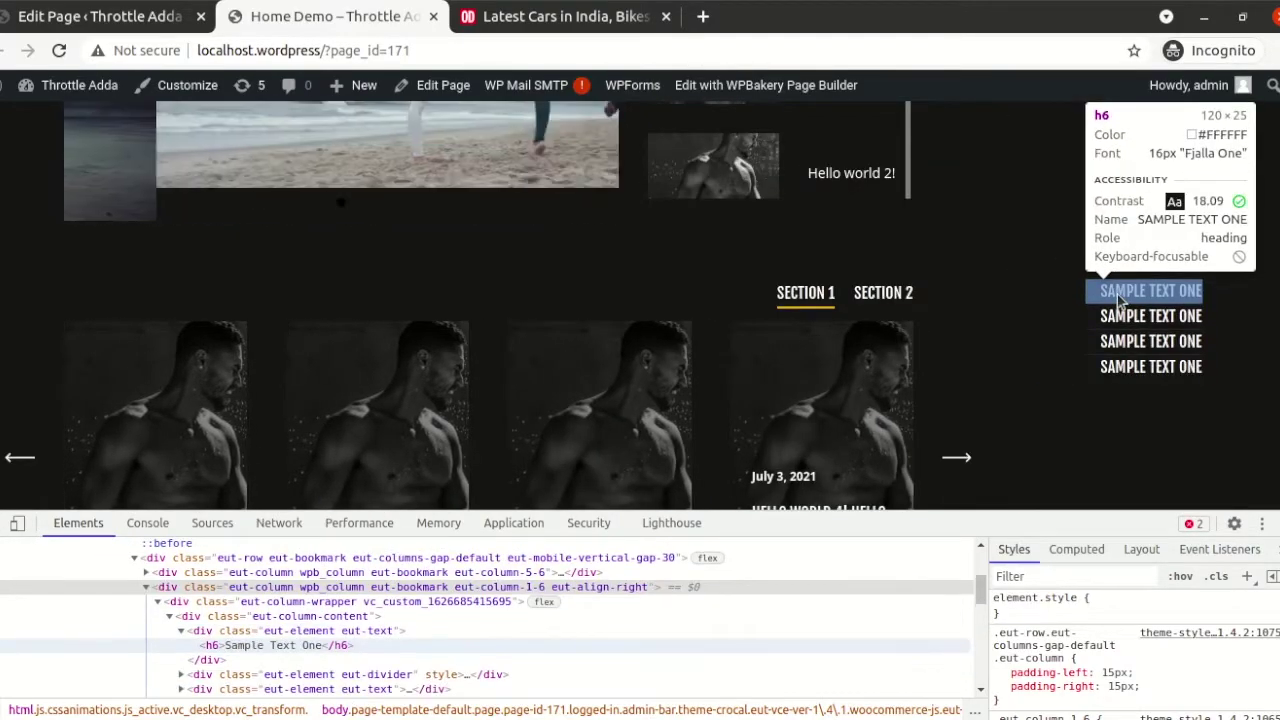
{"action": "left_click", "coordinate": [1118, 300]}
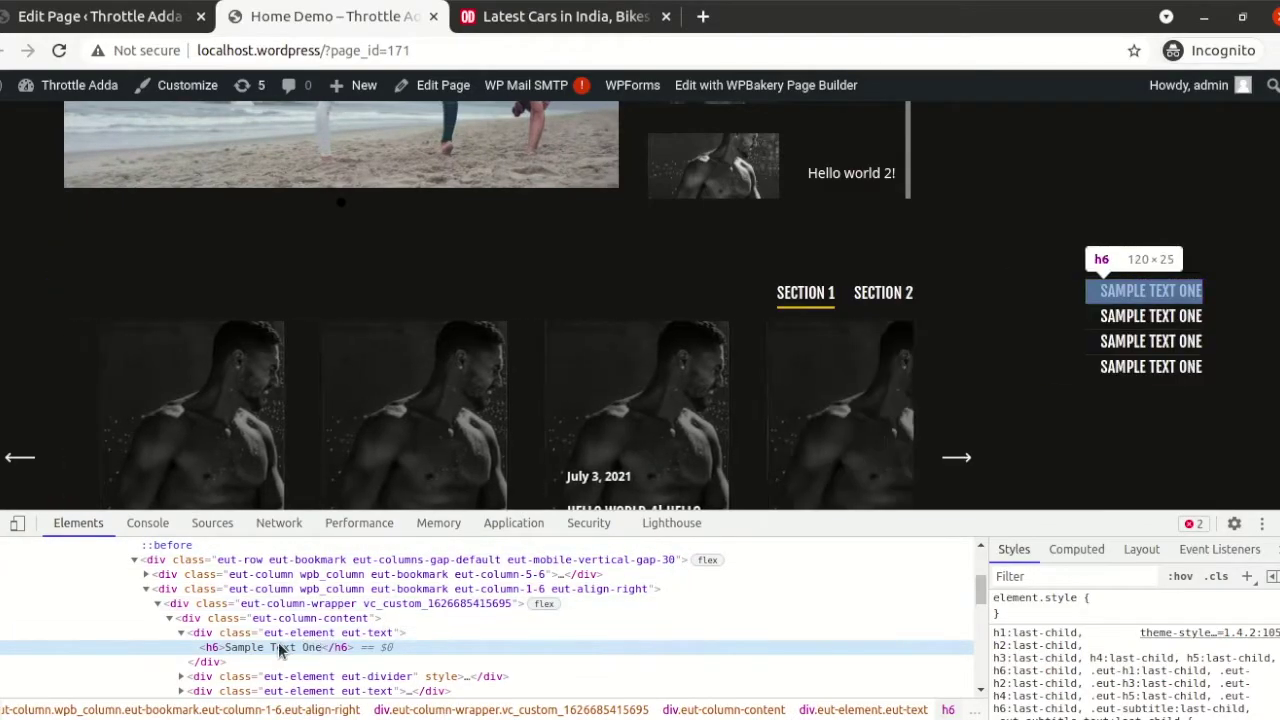
{"action": "left_click", "coordinate": [1044, 607]}
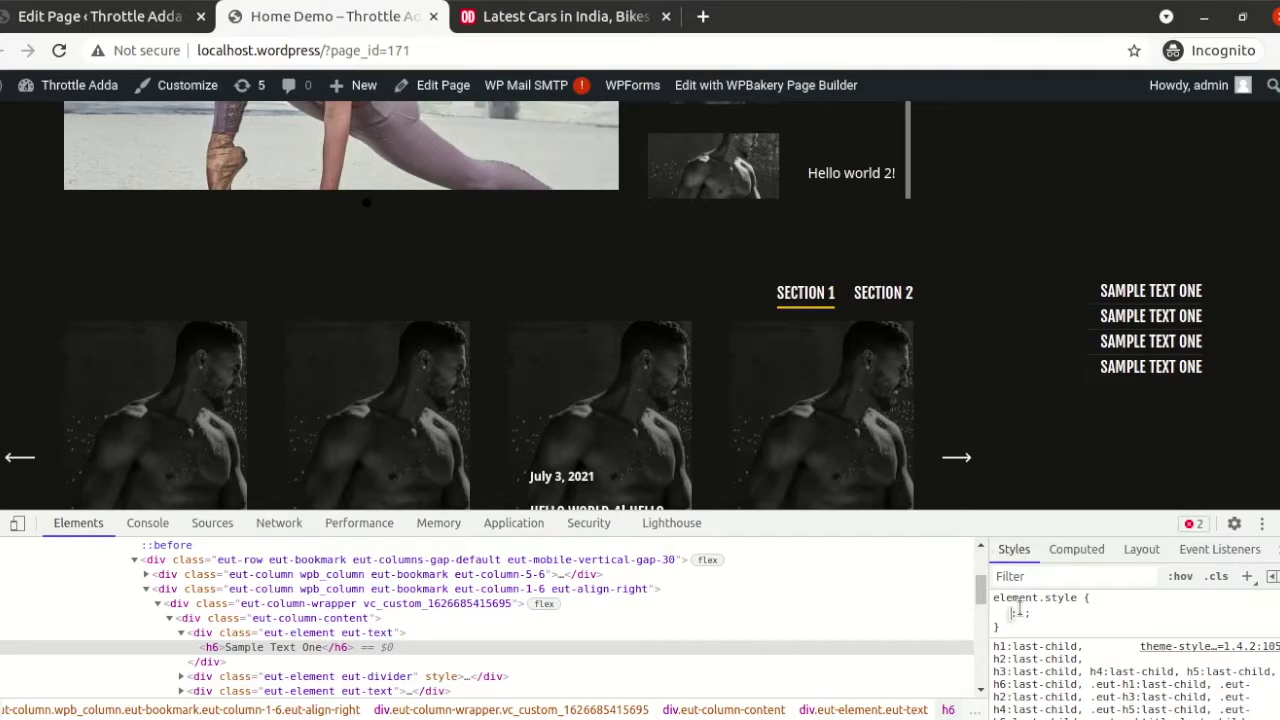
- Compare the Sample Text One column on Home Demo with the Most Popular list on Overdrive
{"action": "scroll", "coordinate": [1079, 408], "scroll_direction": "up", "scroll_amount": 1}
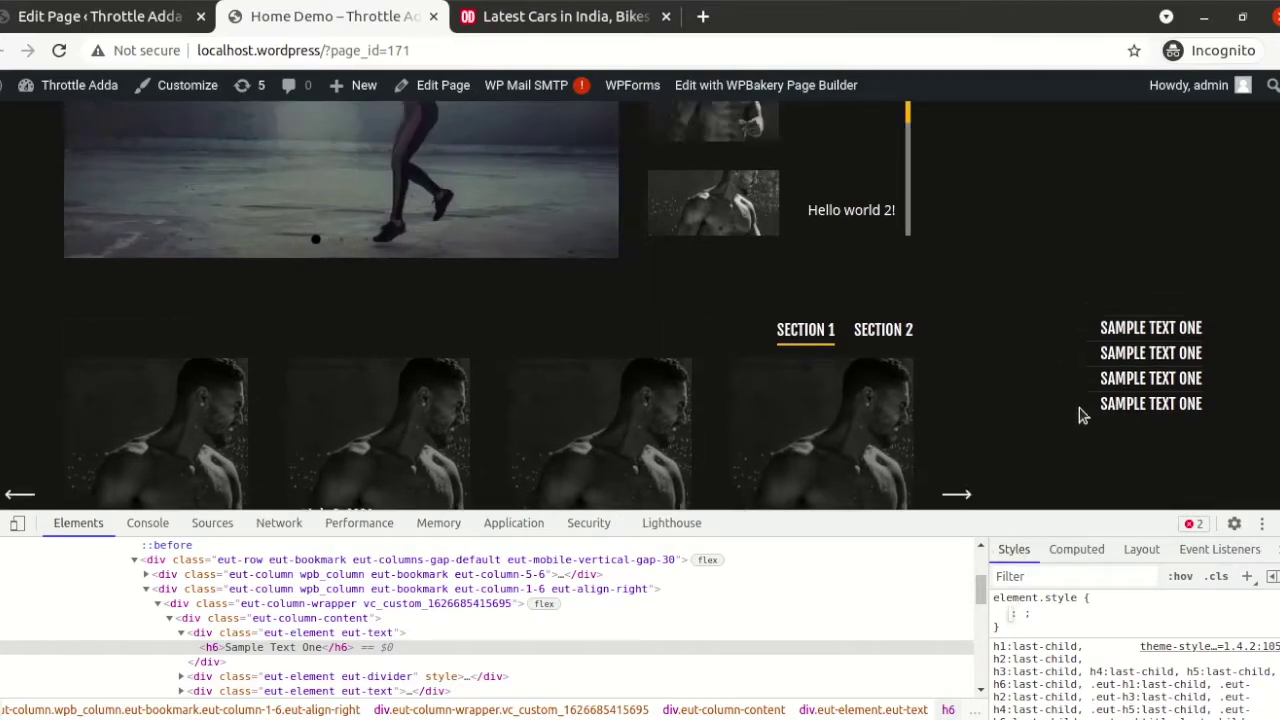
{"action": "scroll", "coordinate": [1079, 408], "scroll_direction": "down", "scroll_amount": 2}
{"action": "scroll", "coordinate": [1079, 408], "scroll_direction": "up", "scroll_amount": 1}
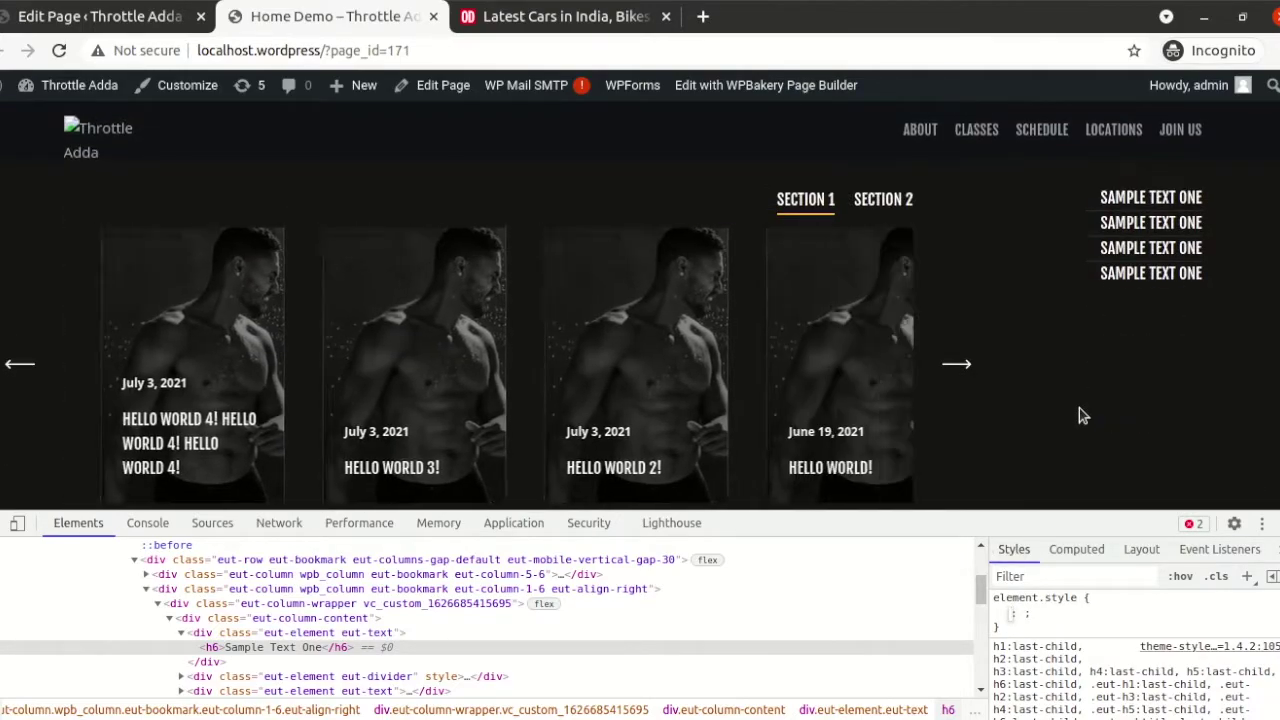
{"action": "scroll", "coordinate": [1079, 408], "scroll_direction": "up", "scroll_amount": 3}
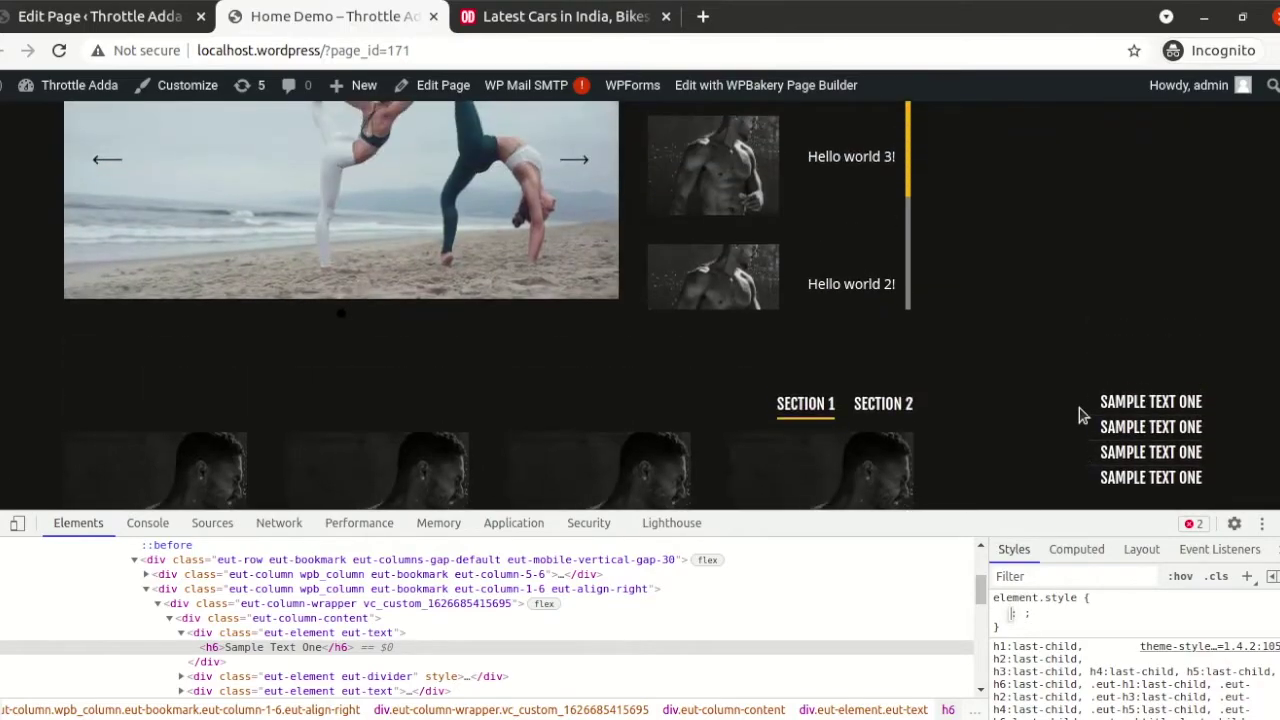
{"action": "scroll", "coordinate": [1079, 408], "scroll_direction": "down", "scroll_amount": 2}
{"action": "scroll", "coordinate": [1079, 408], "scroll_direction": "up", "scroll_amount": 1}
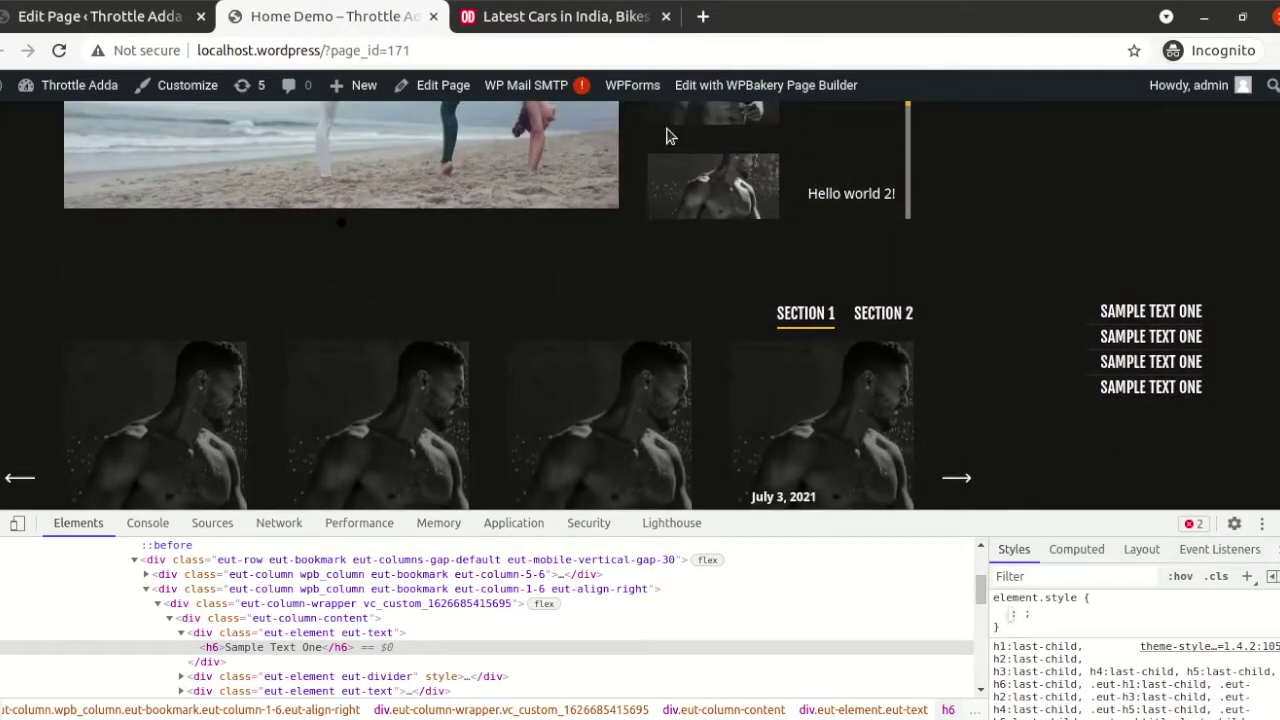
{"action": "left_click", "coordinate": [535, 12]}
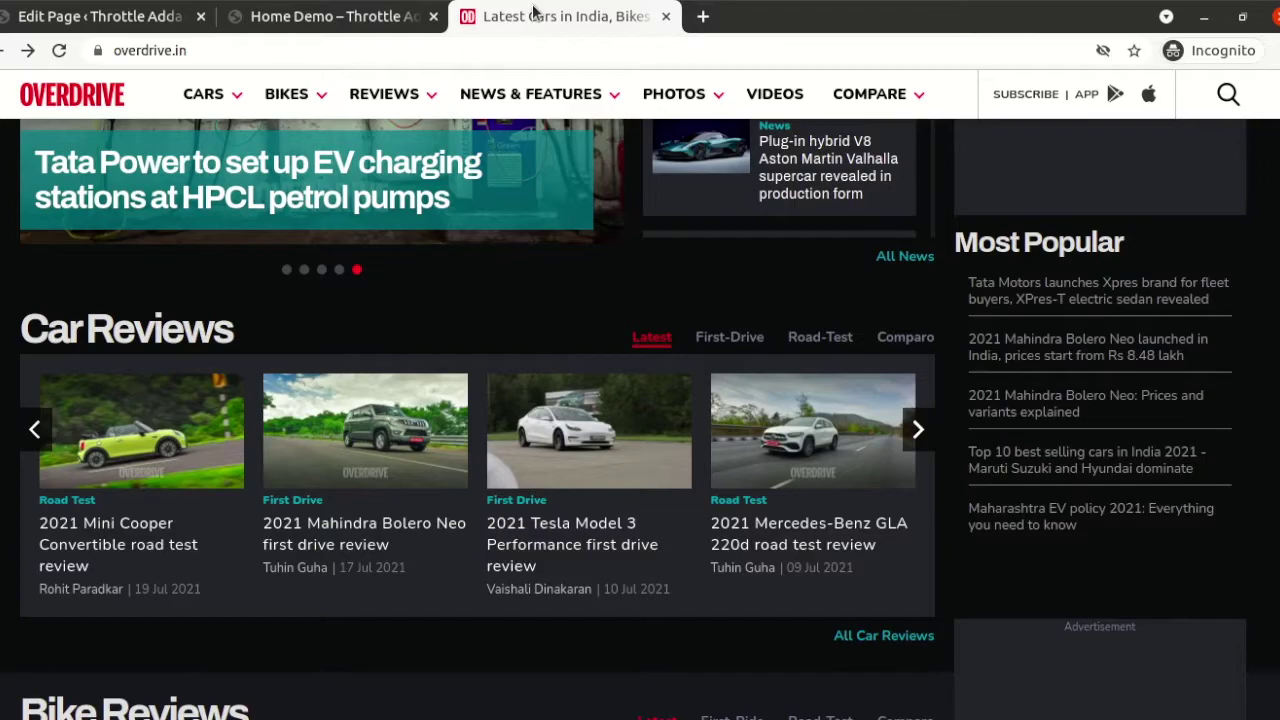
{"action": "left_click", "coordinate": [345, 15]}
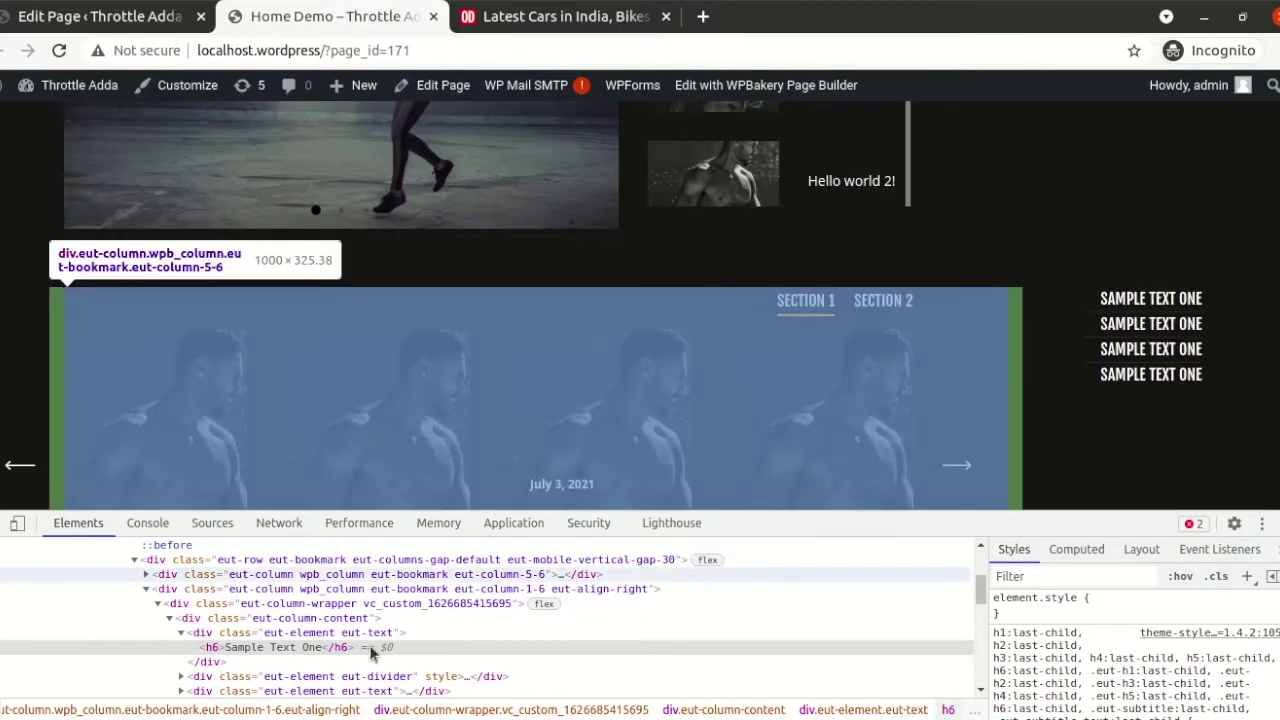
- Add an inline font-size to the inspected h6 heading, starting at 12px, trying sizes up to 25px and settling on 18px
{"action": "left_click", "coordinate": [1041, 615]}
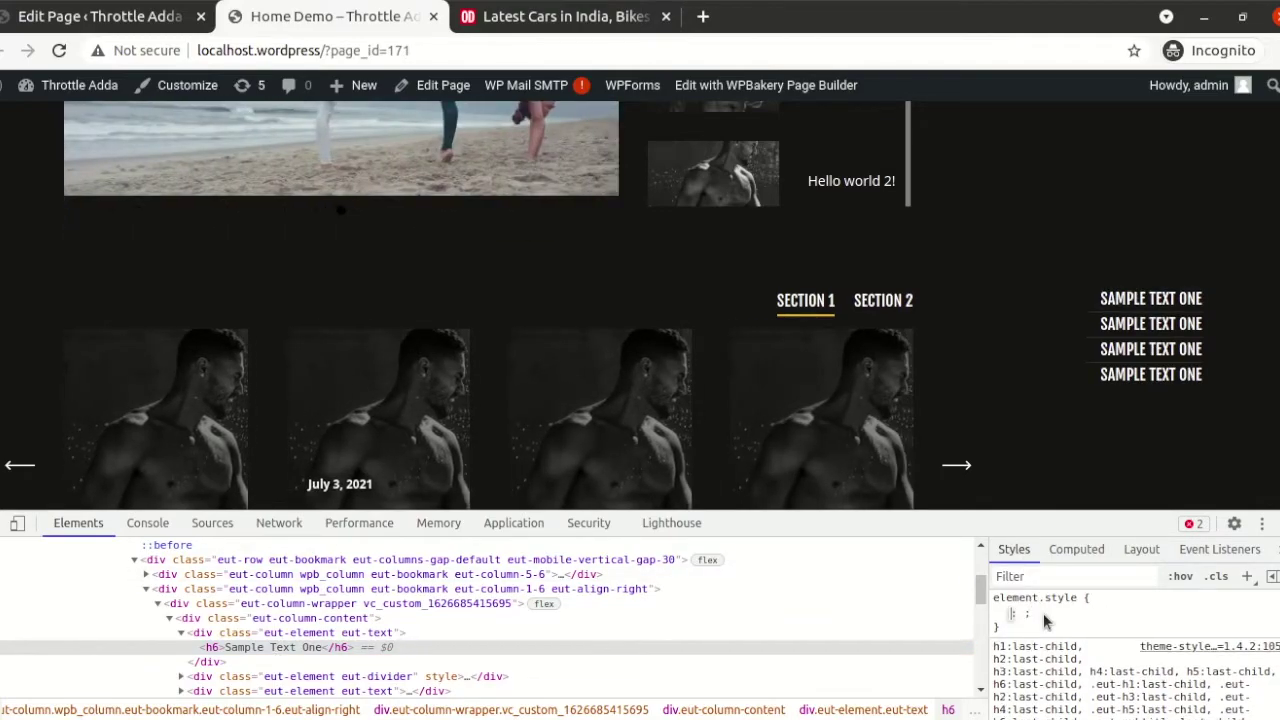
{"action": "type", "text": "w"}
{"action": "key", "text": "BackSpace"}
{"action": "type", "text": "font"}
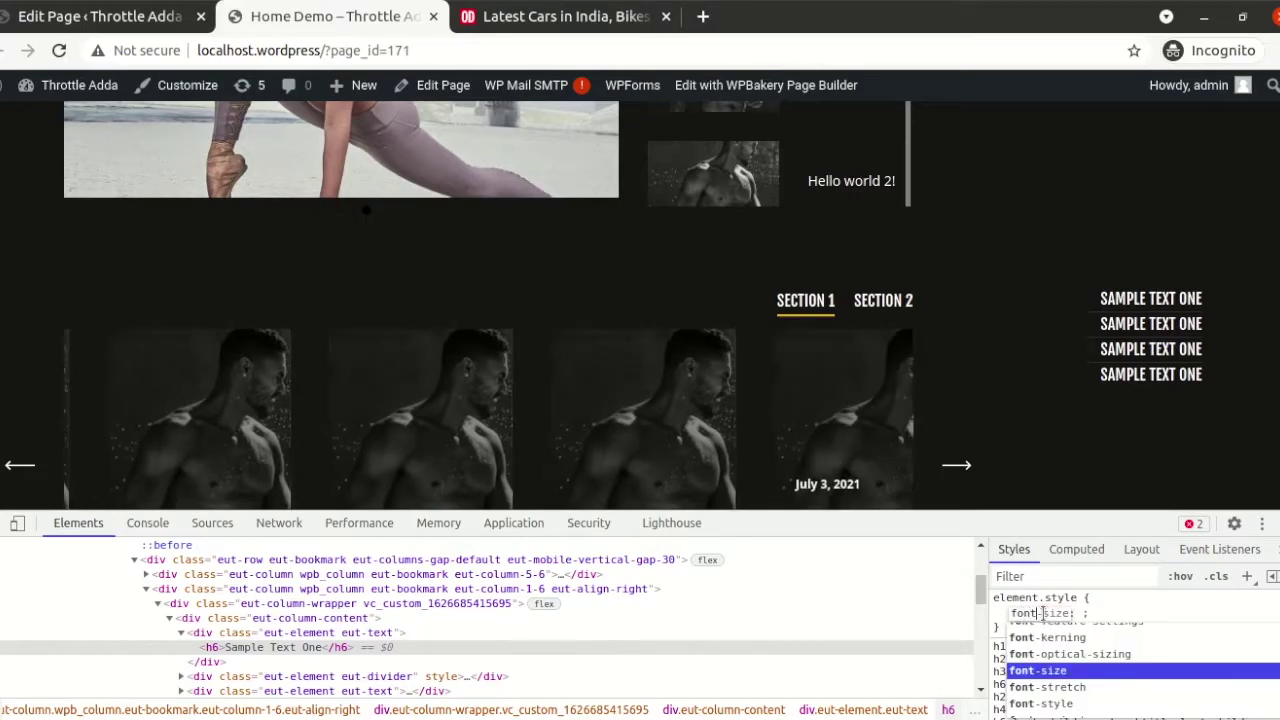
{"action": "key", "text": "Tab"}
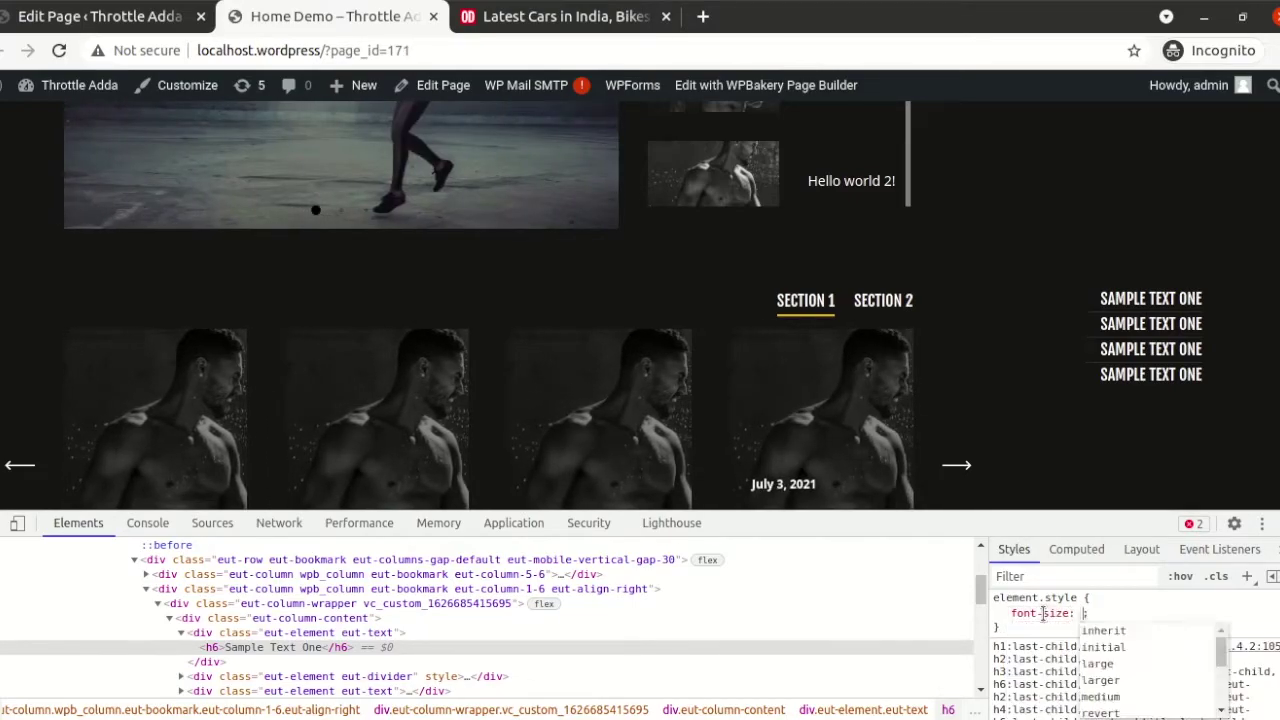
{"action": "type", "text": "12px"}
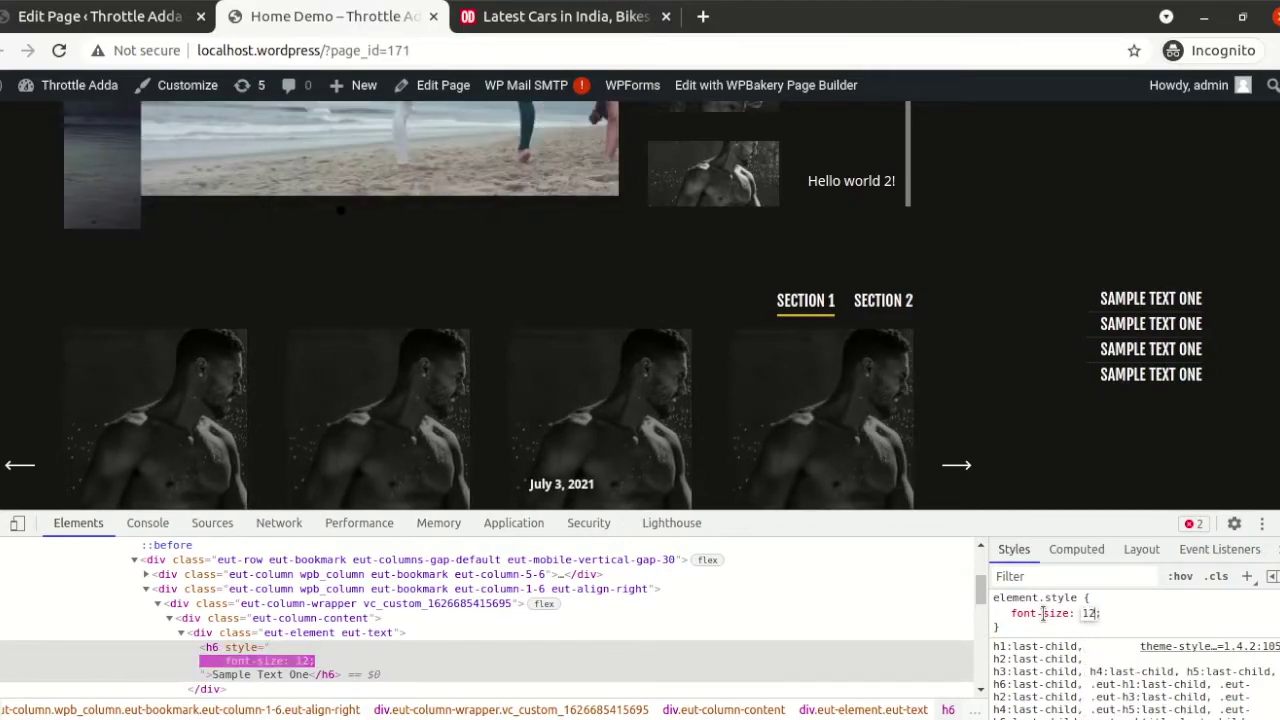
{"action": "key", "text": "Up"}
{"action": "key", "text": "Up"}
{"action": "key", "text": "Up"}
{"action": "key", "text": "Up"}
{"action": "key", "text": "Up"}
{"action": "key", "text": "Up"}
{"action": "key", "text": "Up"}
{"action": "key", "text": "Up"}
{"action": "key", "text": "Up"}
{"action": "key", "text": "Up"}
{"action": "key", "text": "Up"}
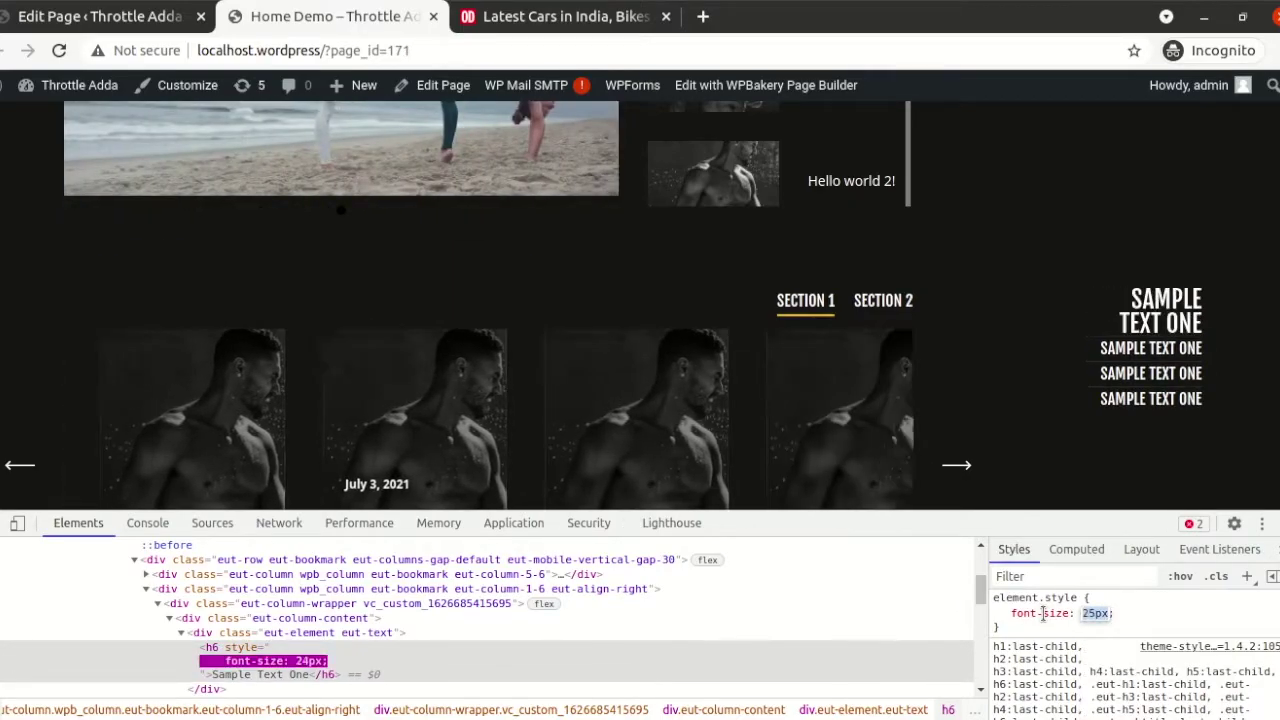
{"action": "key", "text": "Down"}
{"action": "key", "text": "Down"}
{"action": "key", "text": "Down"}
{"action": "key", "text": "Down"}
{"action": "key", "text": "Down"}
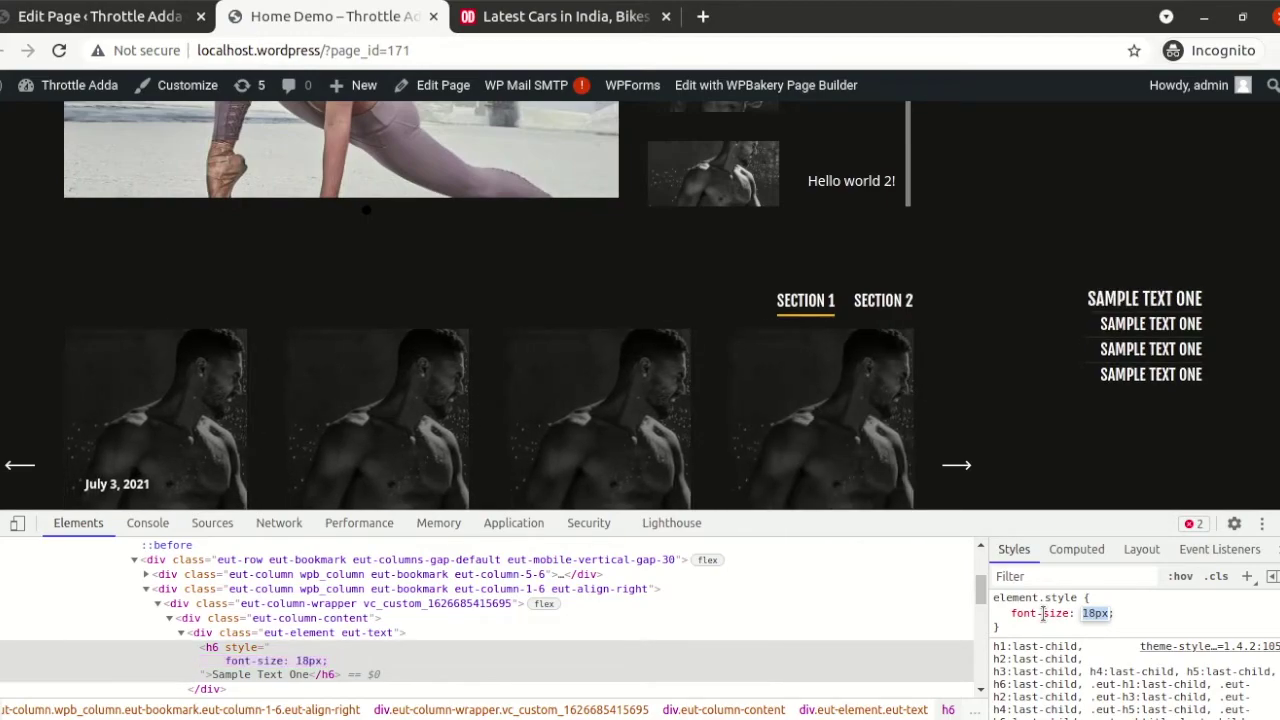
{"action": "left_click", "coordinate": [1140, 625]}
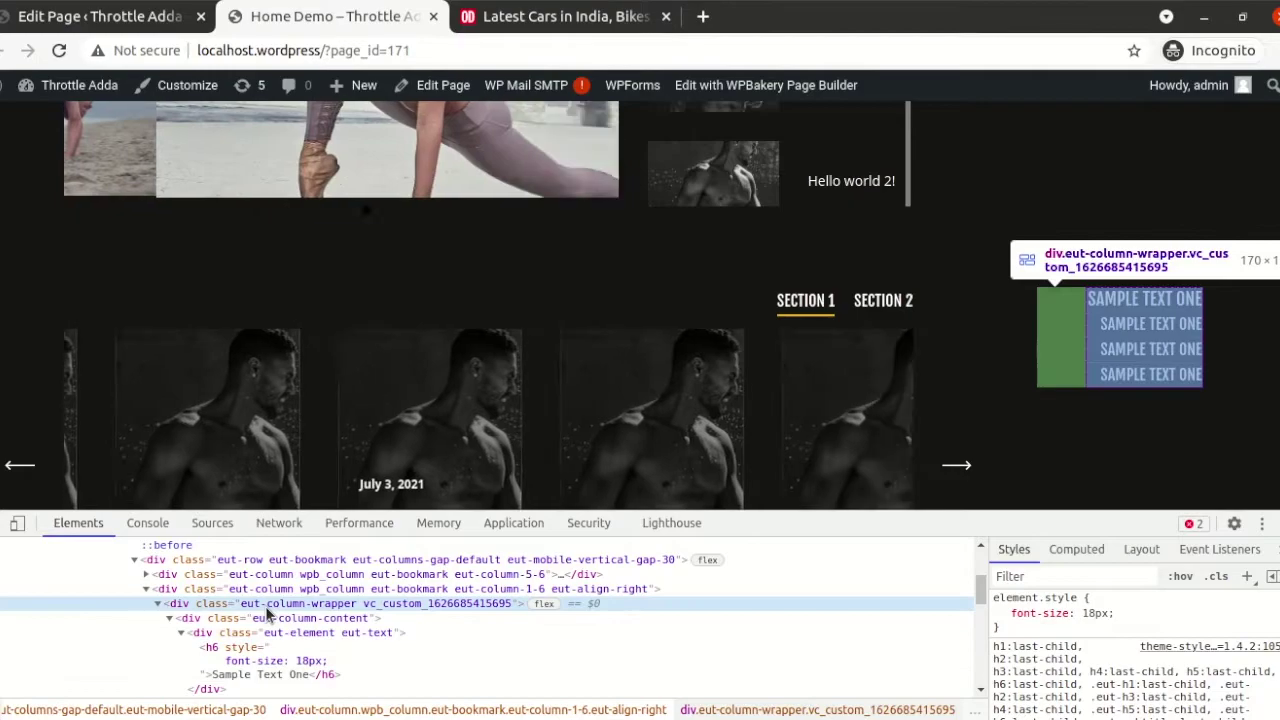
- Select the eut-column-wrapper div around the Sample Text One headings in the element tree and collapse it
{"action": "left_click", "coordinate": [266, 607]}
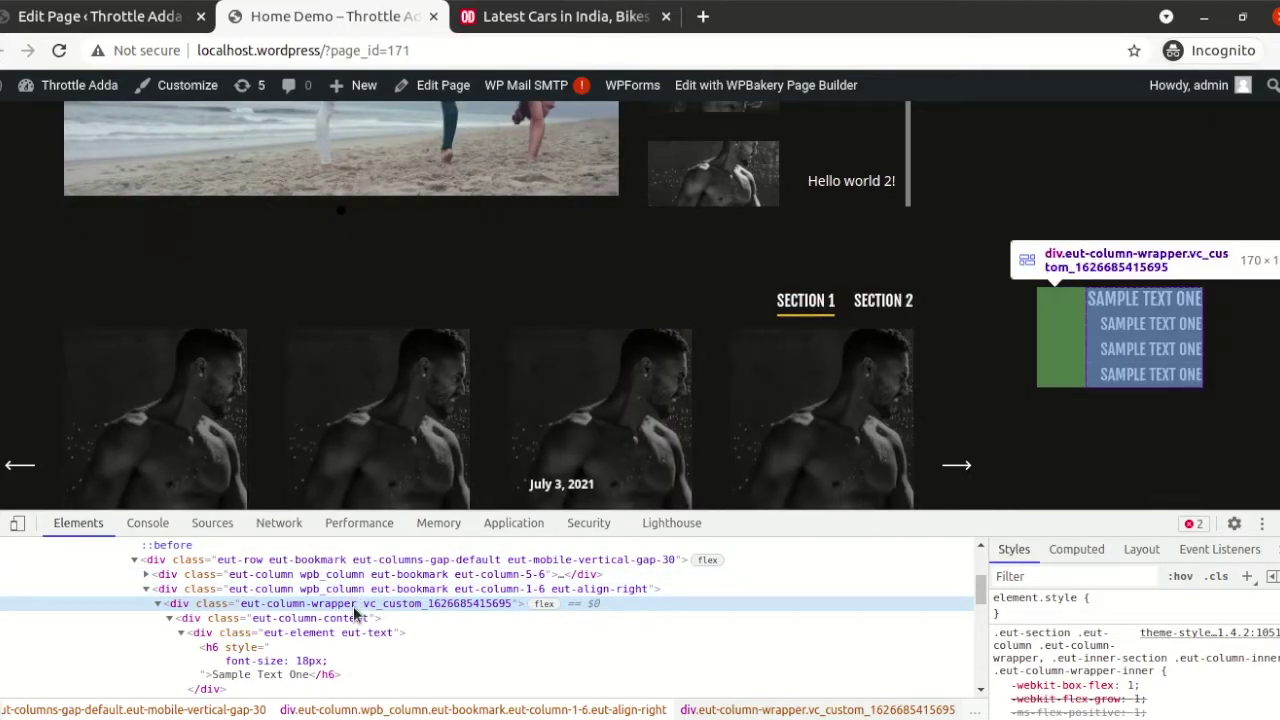
{"action": "left_click", "coordinate": [156, 605]}
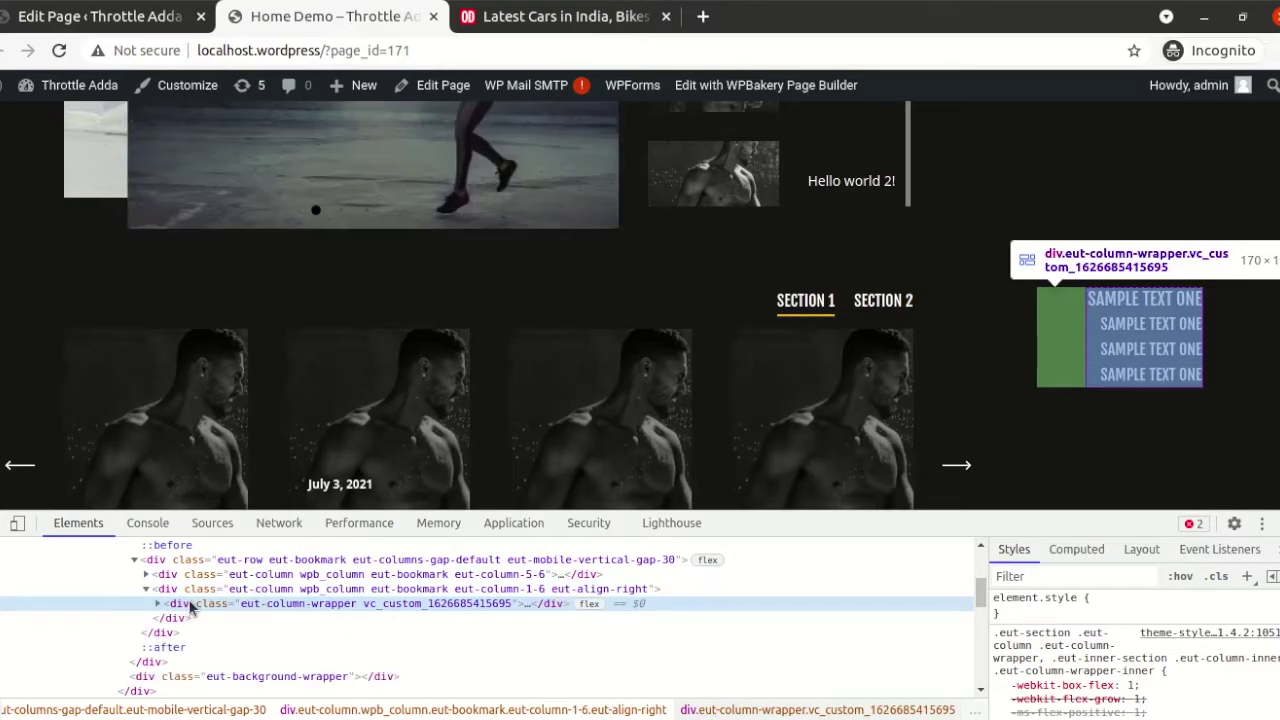
- Look through the narrow text column's General, Style, Animation and Design Options settings in the page editor, then close them without saving
{"action": "left_click", "coordinate": [150, 18]}
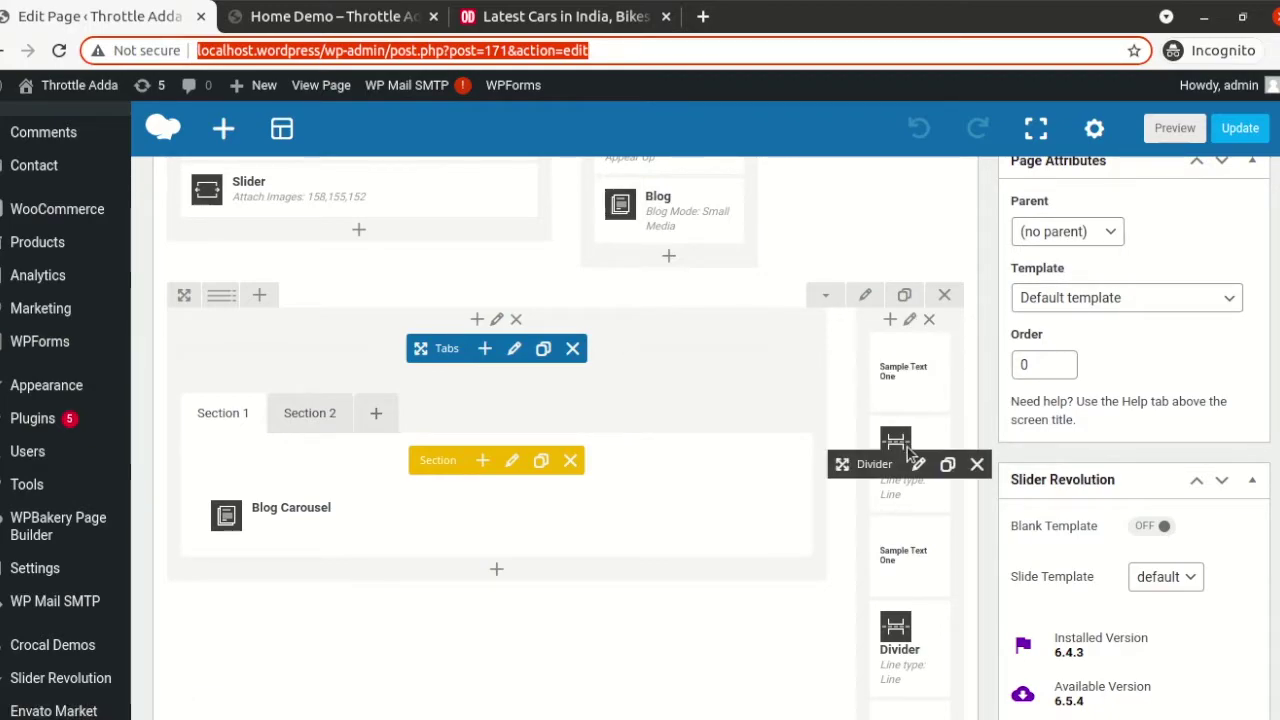
{"action": "left_click", "coordinate": [909, 319]}
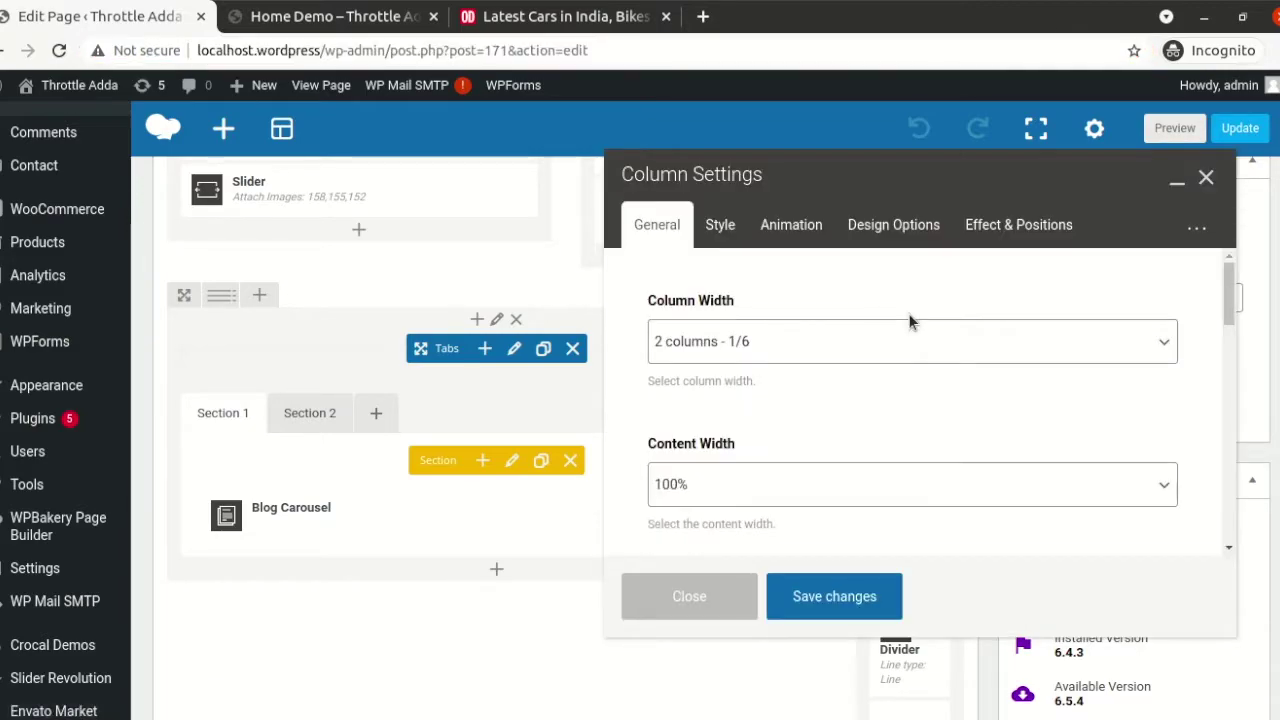
{"action": "scroll", "coordinate": [852, 397], "scroll_direction": "down", "scroll_amount": 5}
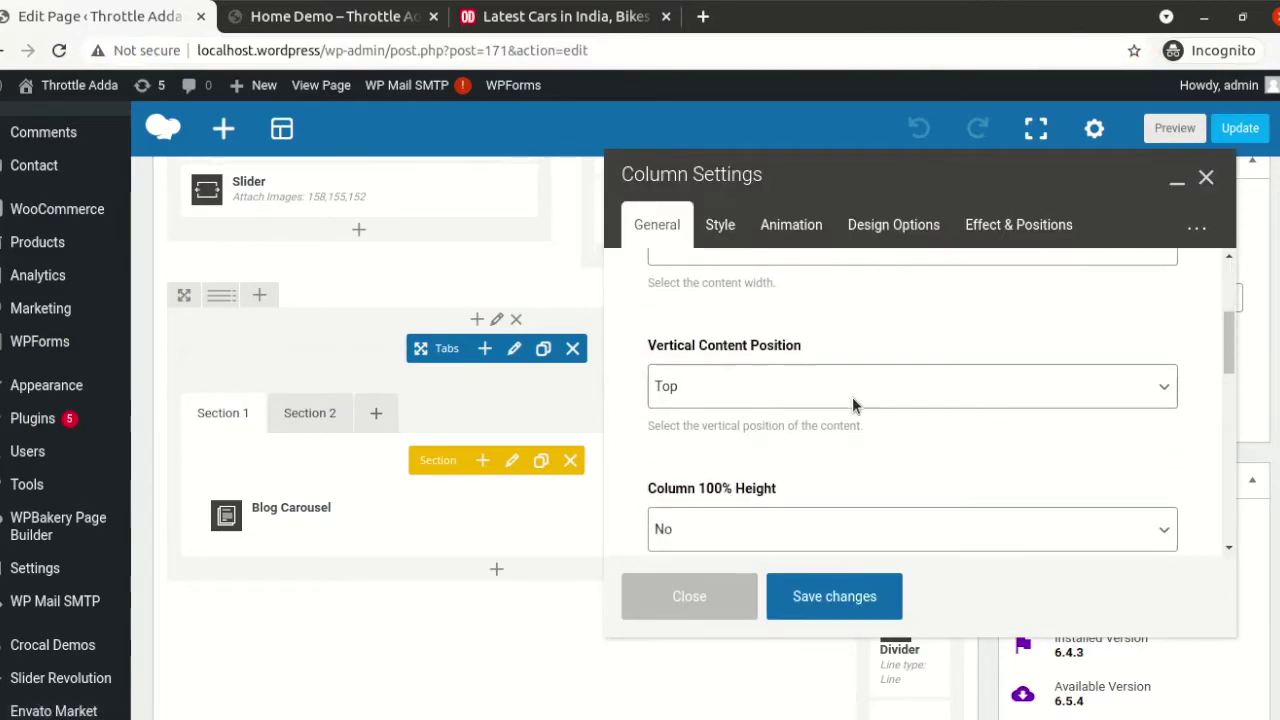
{"action": "scroll", "coordinate": [852, 397], "scroll_direction": "down", "scroll_amount": 3}
{"action": "scroll", "coordinate": [852, 402], "scroll_direction": "down", "scroll_amount": 3}
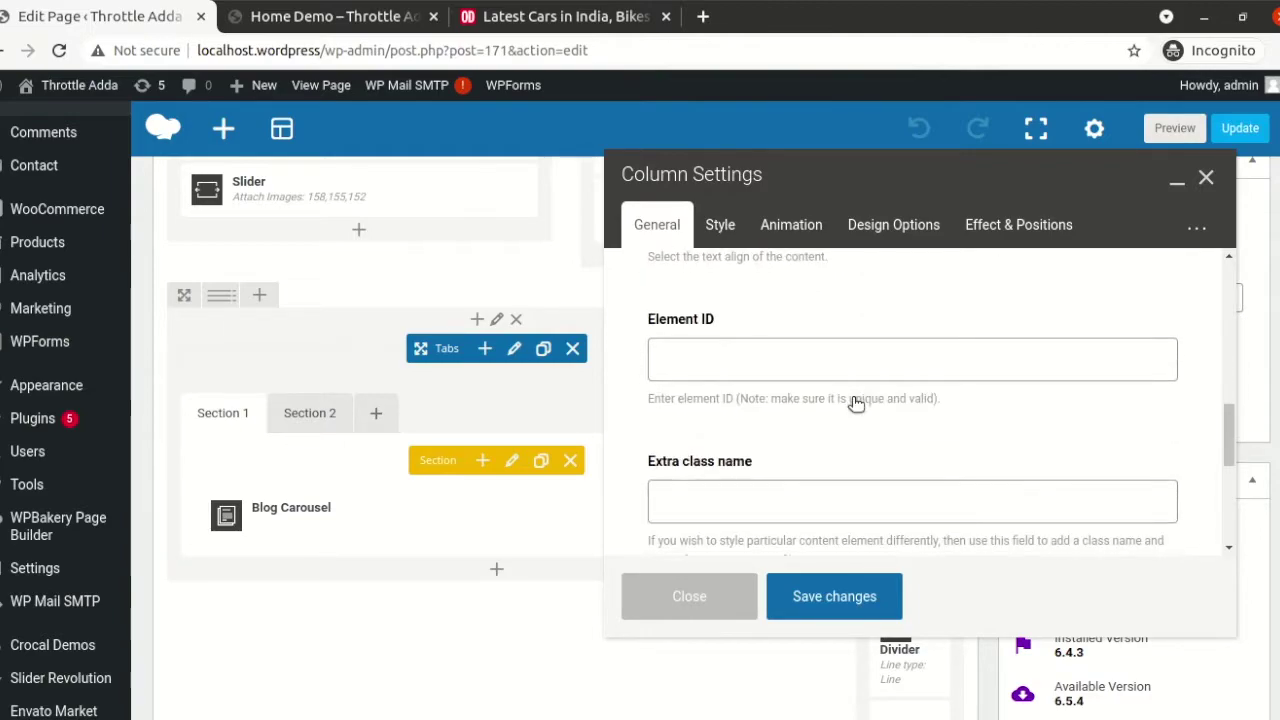
{"action": "scroll", "coordinate": [852, 400], "scroll_direction": "down", "scroll_amount": 4}
{"action": "scroll", "coordinate": [852, 400], "scroll_direction": "up", "scroll_amount": 12}
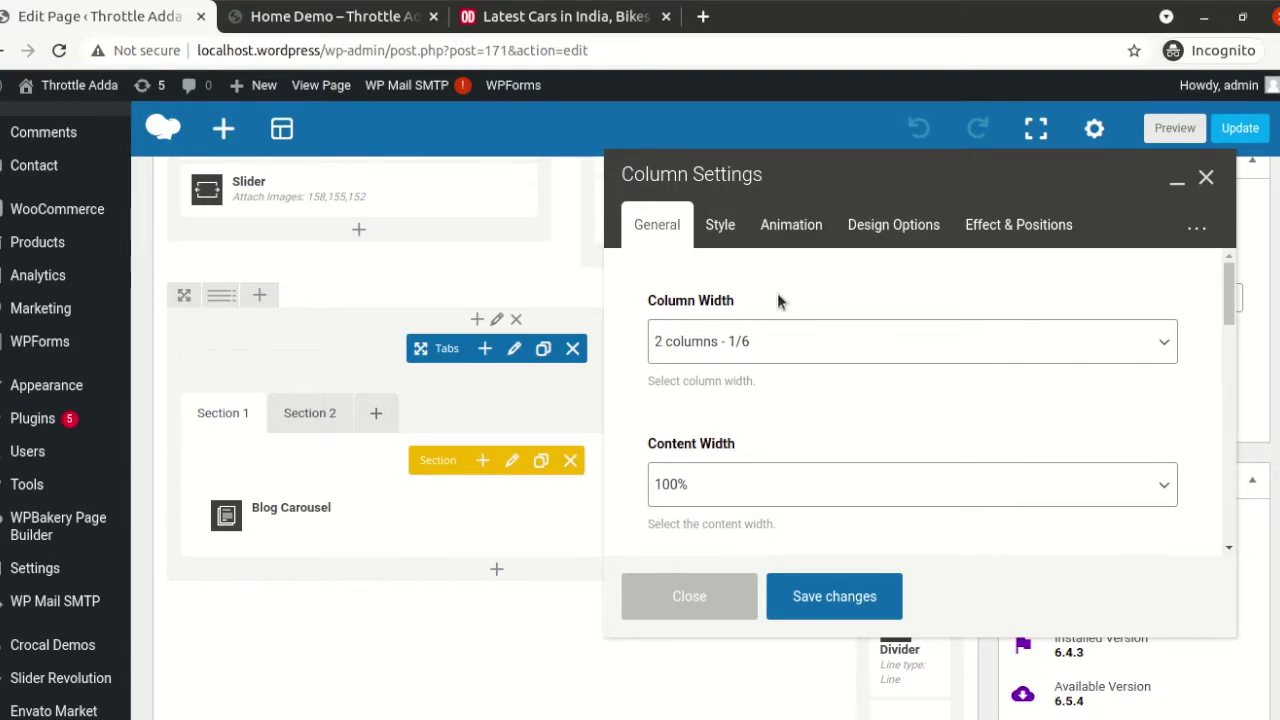
{"action": "left_click", "coordinate": [726, 237]}
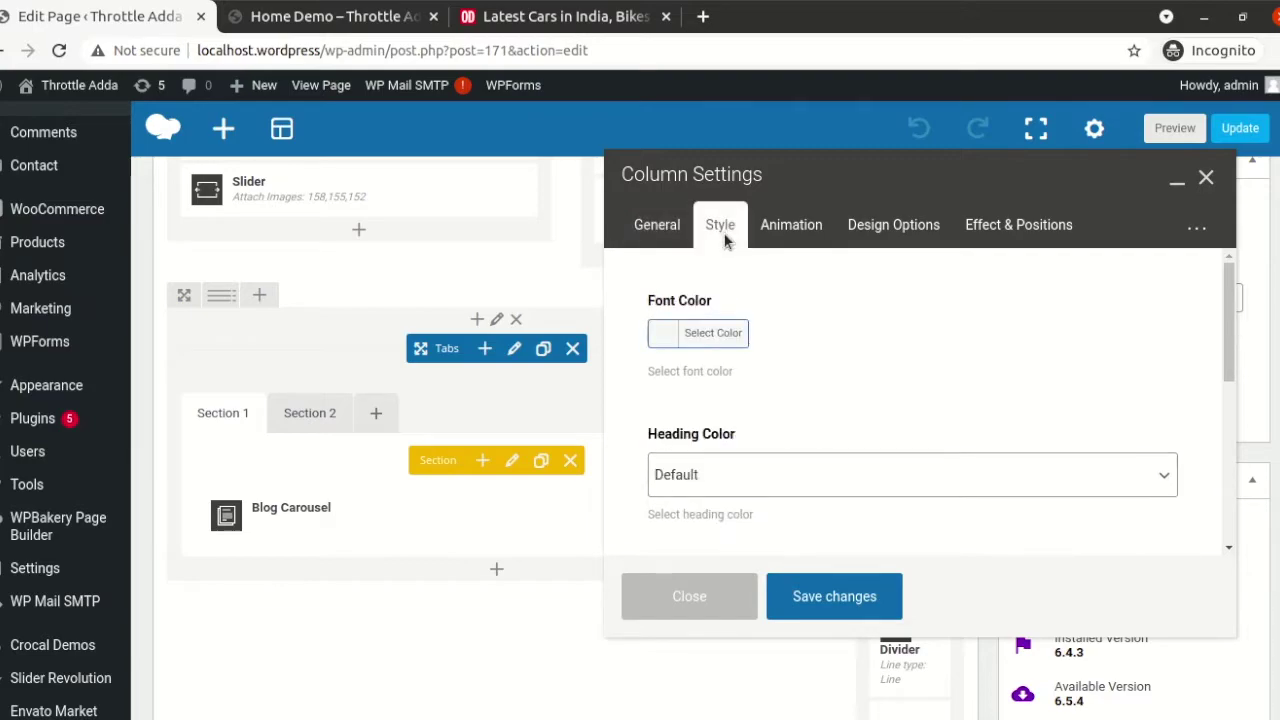
{"action": "left_click", "coordinate": [785, 229]}
{"action": "left_click", "coordinate": [873, 229]}
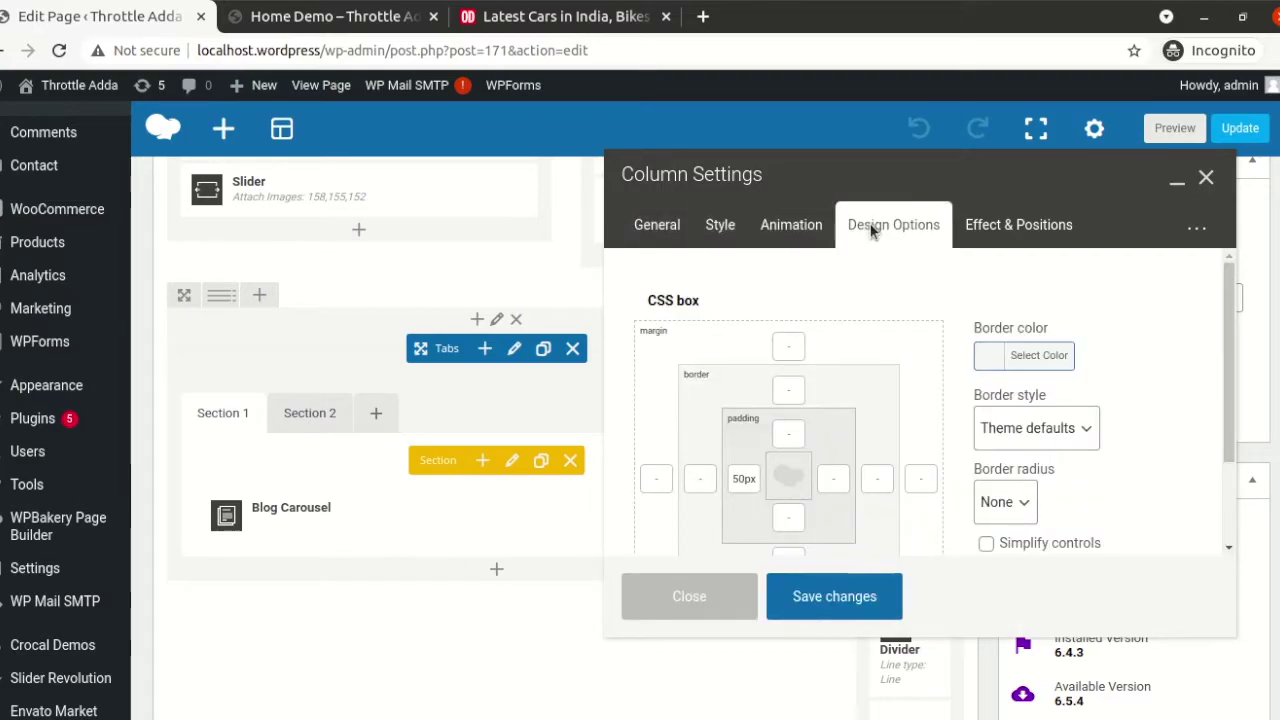
{"action": "scroll", "coordinate": [917, 425], "scroll_direction": "down", "scroll_amount": 2}
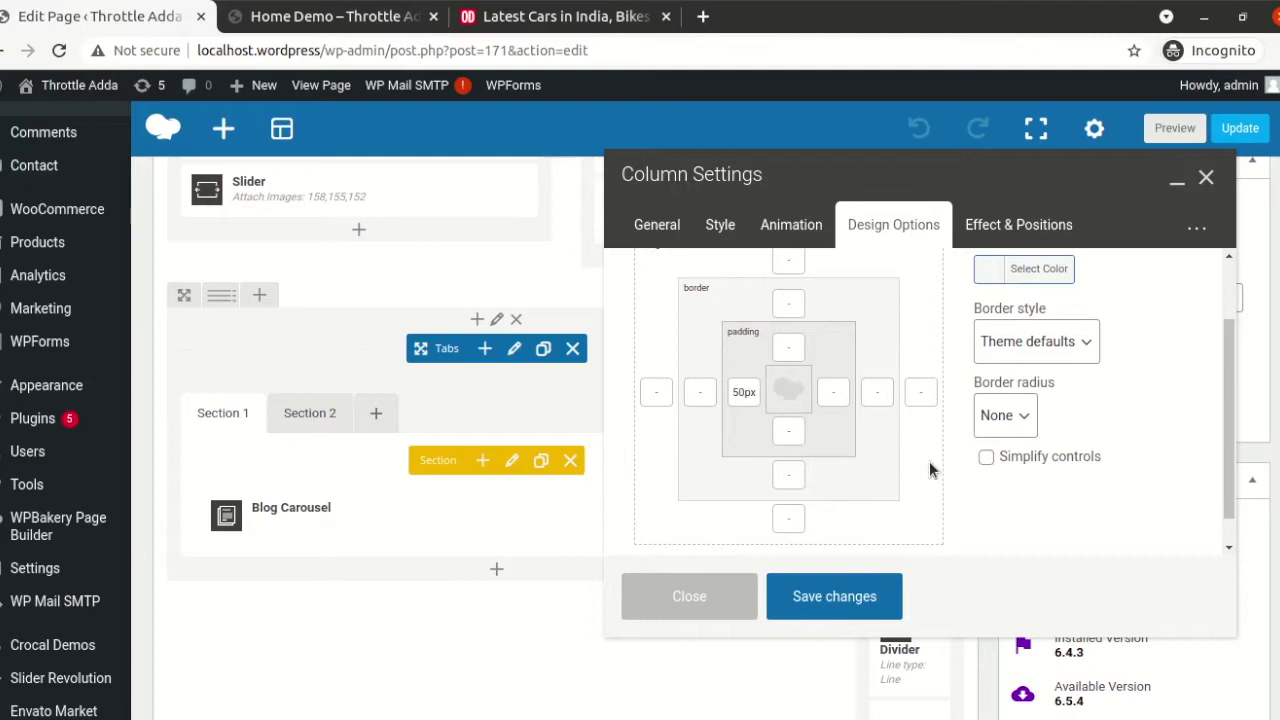
{"action": "scroll", "coordinate": [929, 461], "scroll_direction": "up", "scroll_amount": 1}
{"action": "left_click", "coordinate": [1206, 178]}
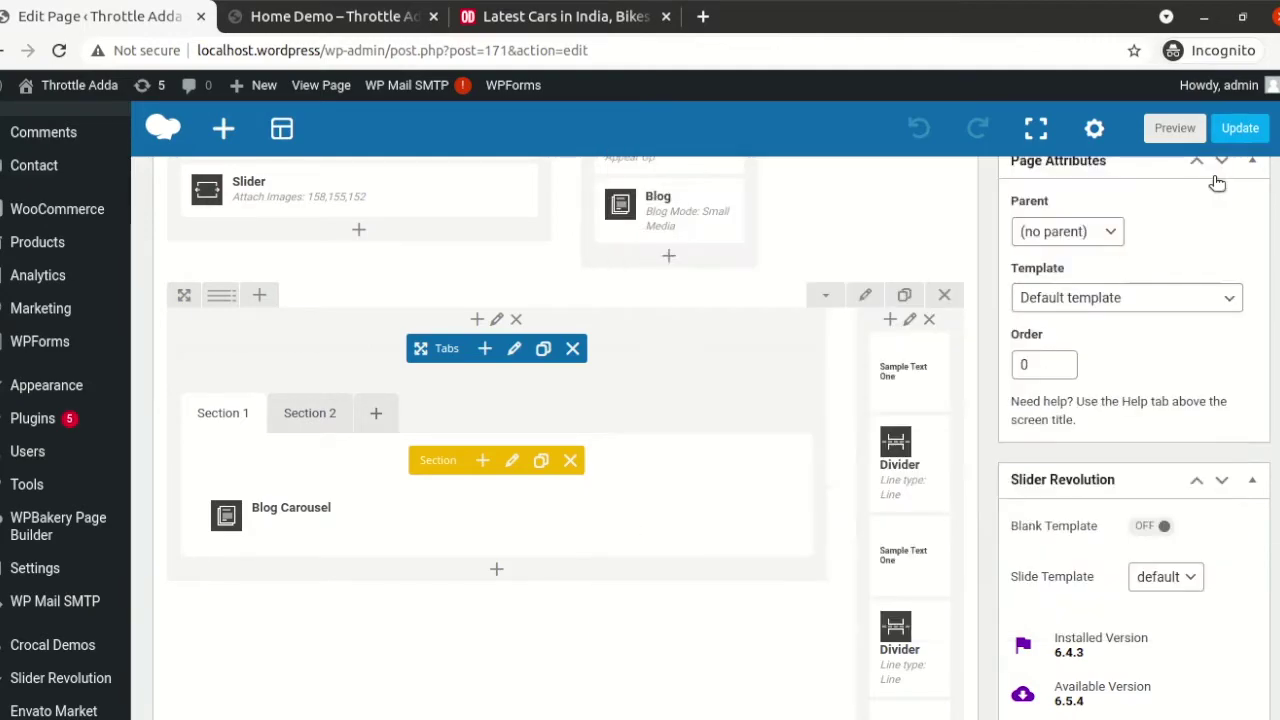
- Clear the left padding in the narrow Sample Text One column's design options, close the Home Demo developer tools, and save the column
{"action": "left_click", "coordinate": [910, 320]}
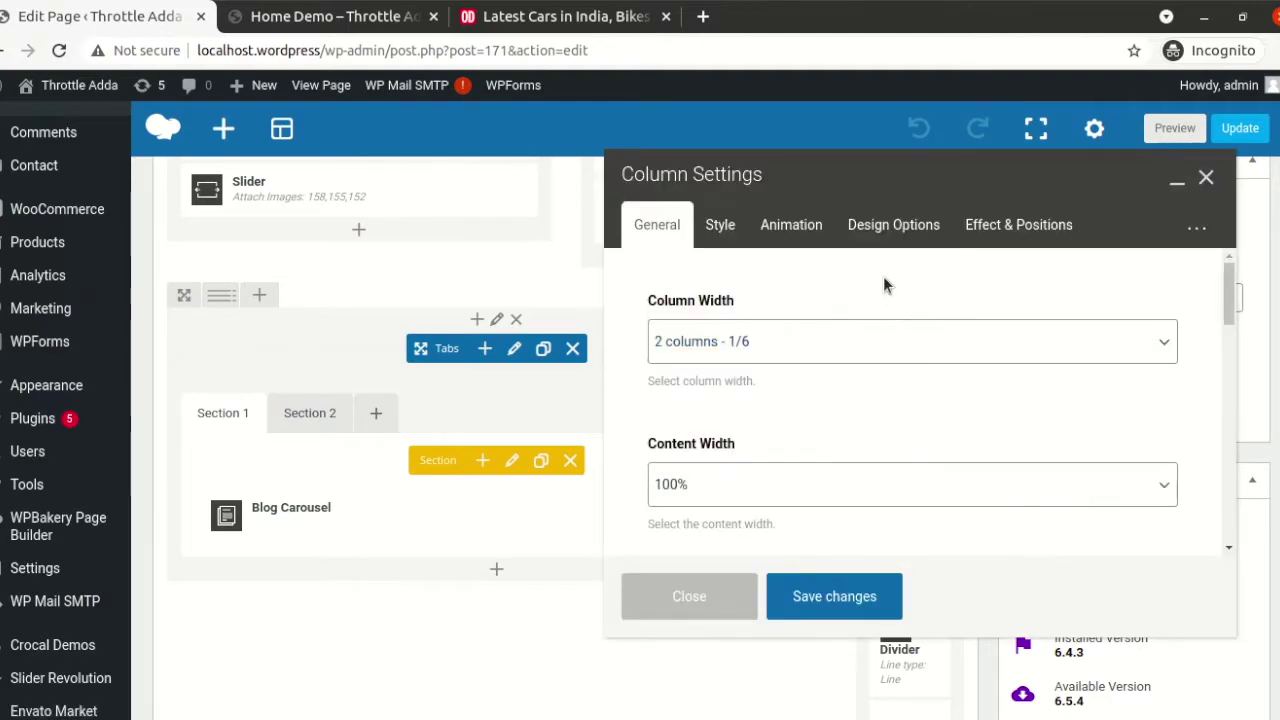
{"action": "left_click", "coordinate": [886, 224]}
{"action": "double_click", "coordinate": [740, 477]}
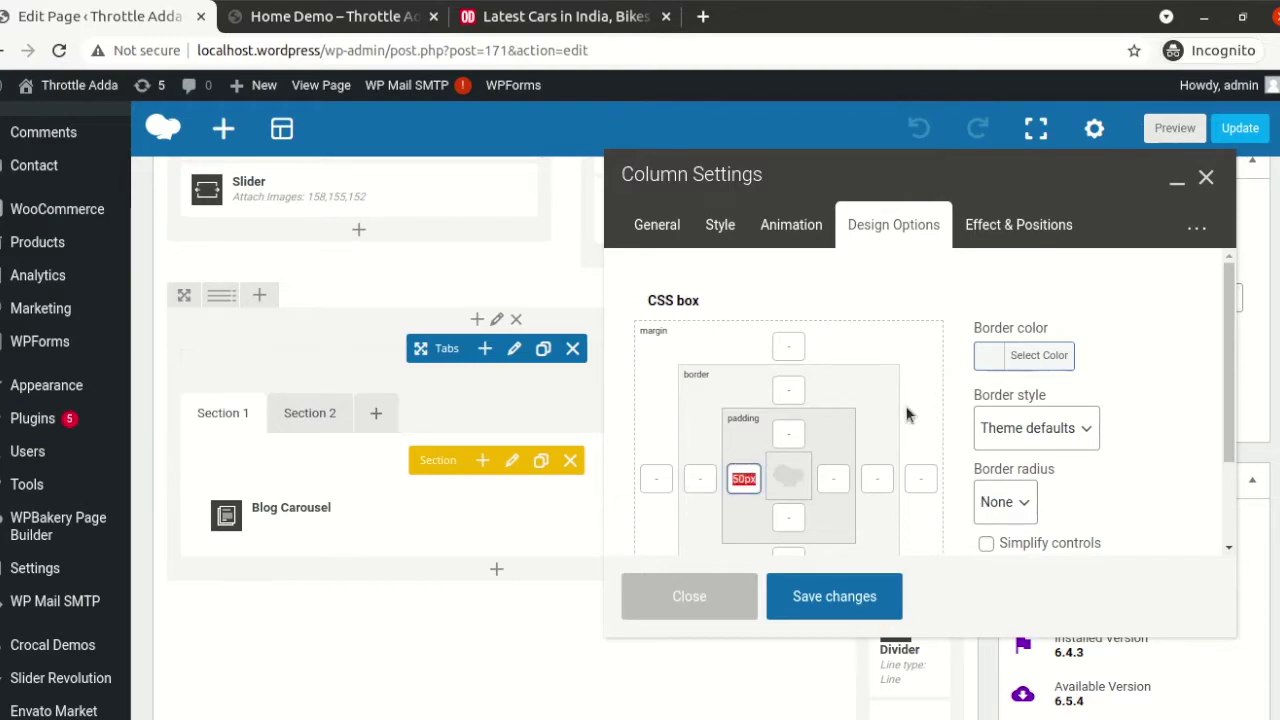
{"action": "left_click", "coordinate": [288, 17]}
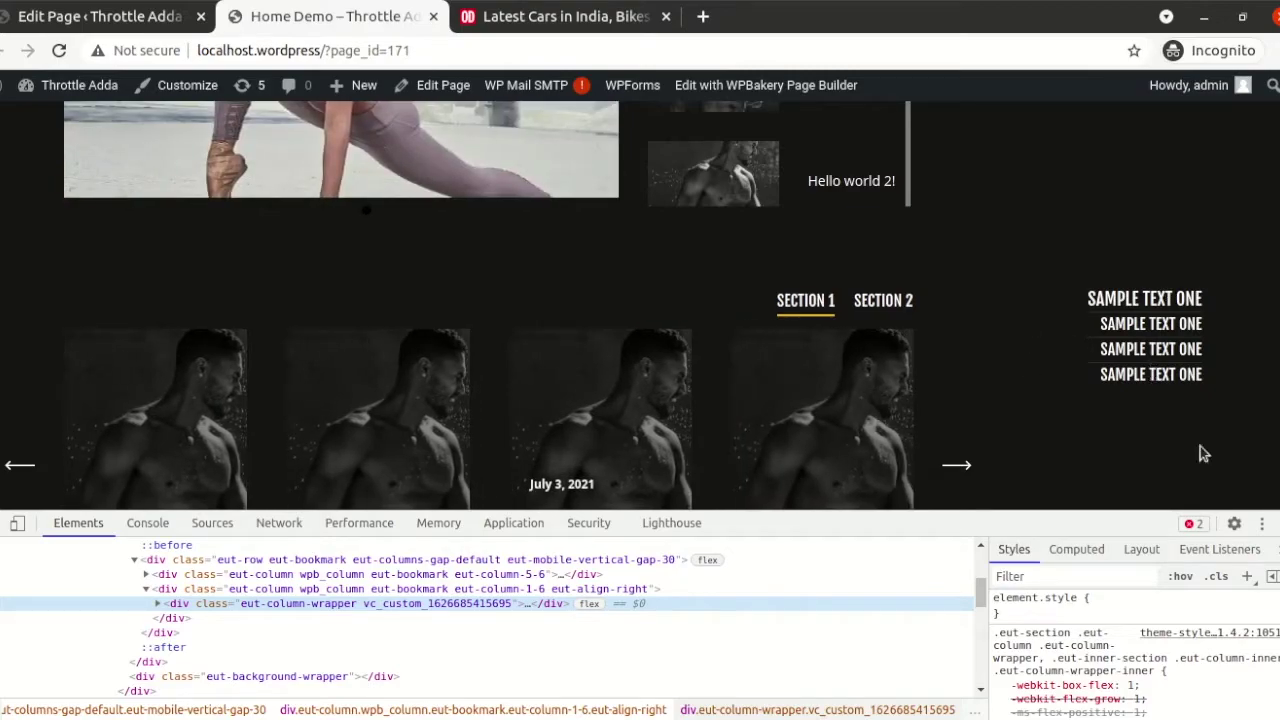
{"action": "key", "text": "F12"}
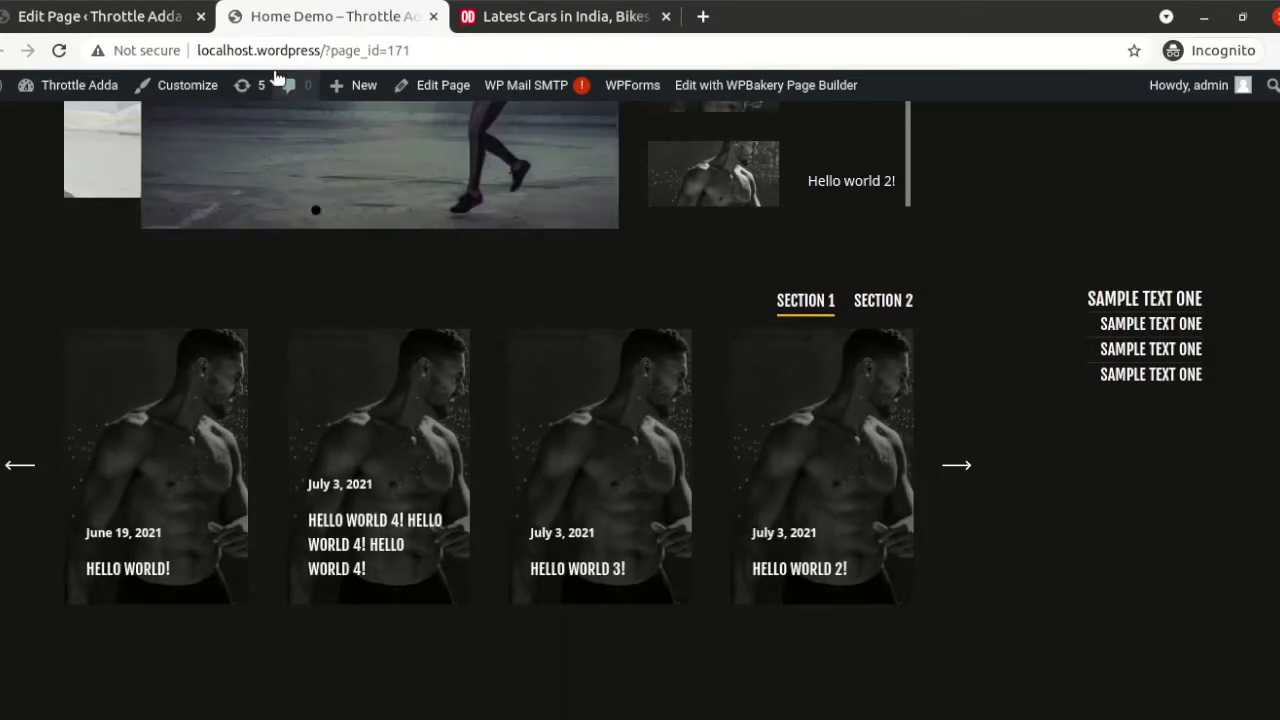
{"action": "left_click", "coordinate": [70, 18]}
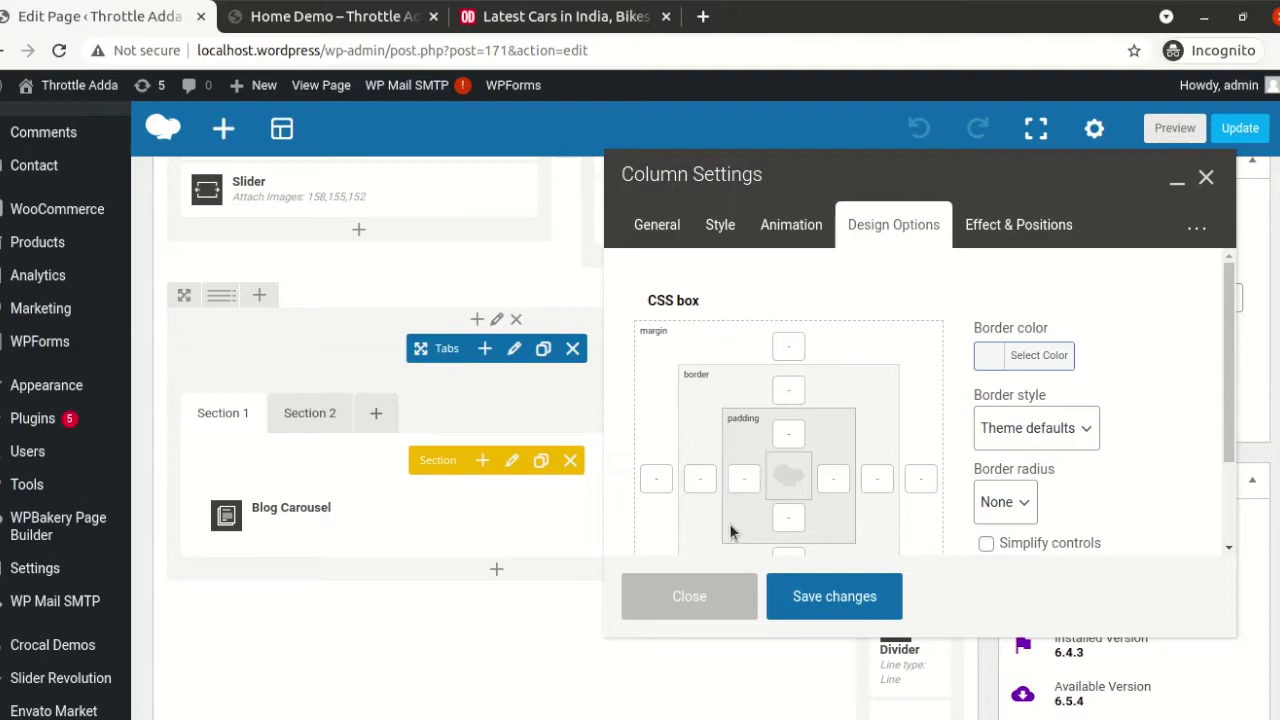
{"action": "left_click", "coordinate": [802, 588]}
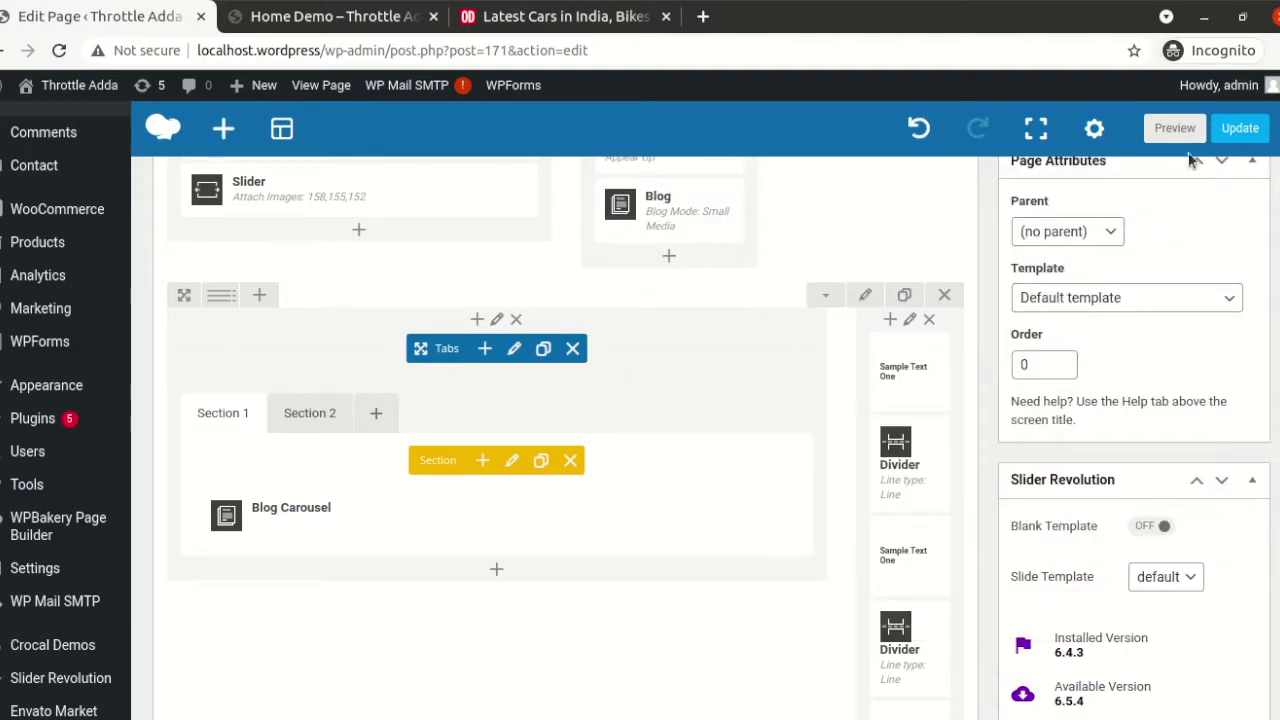
- Update the page and reload Home Demo to check the narrow column without its left padding
{"action": "left_click", "coordinate": [1240, 128]}
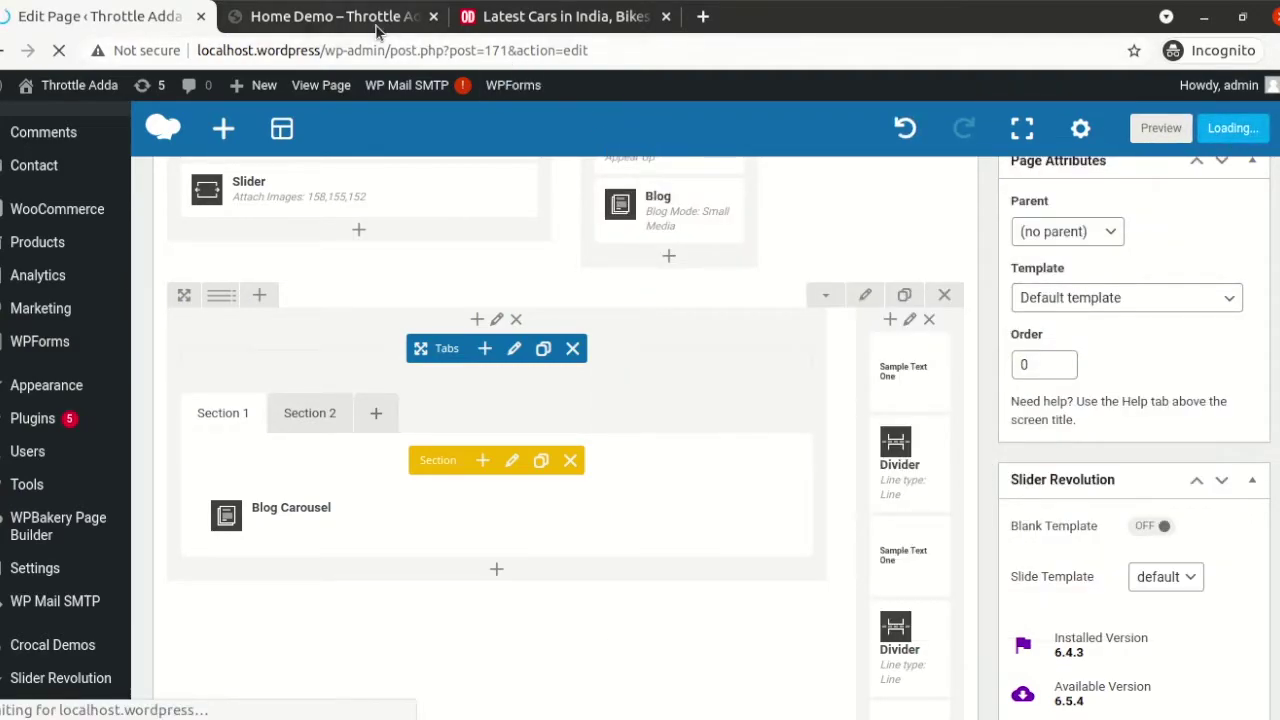
{"action": "left_click", "coordinate": [378, 28]}
{"action": "key", "text": "F5"}
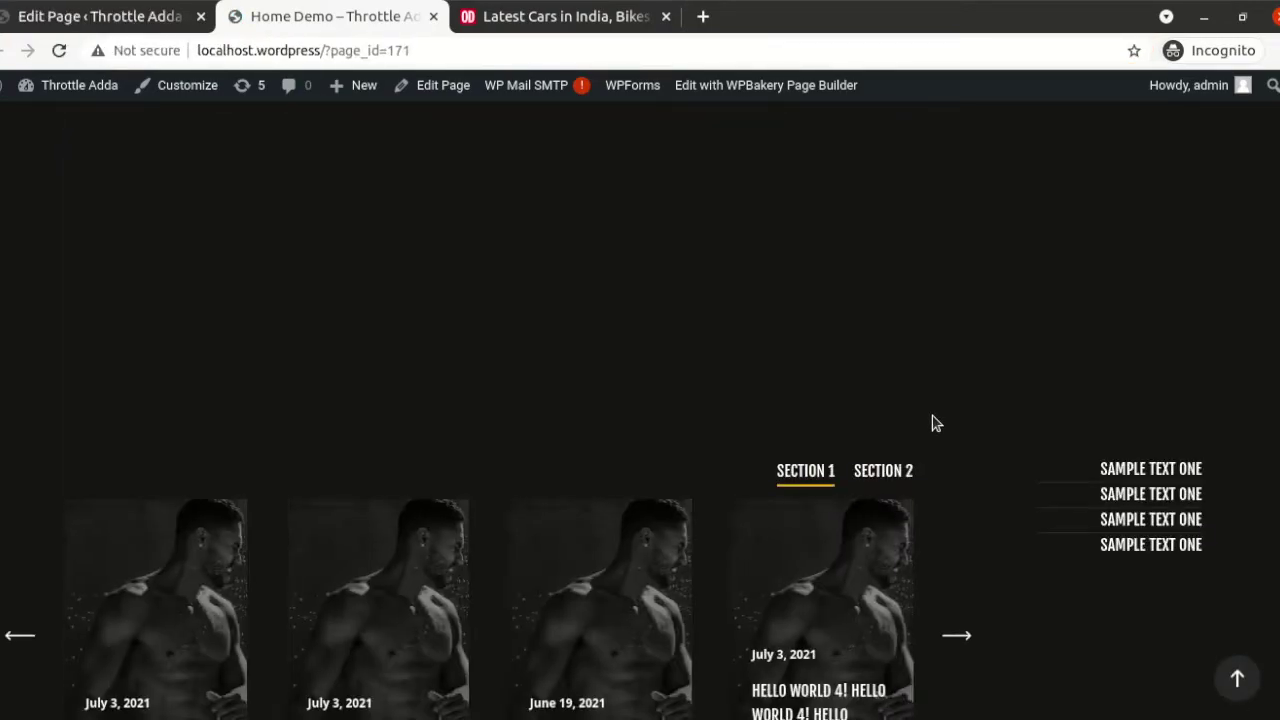
{"action": "left_click", "coordinate": [714, 55]}
{"action": "key", "text": "Return"}
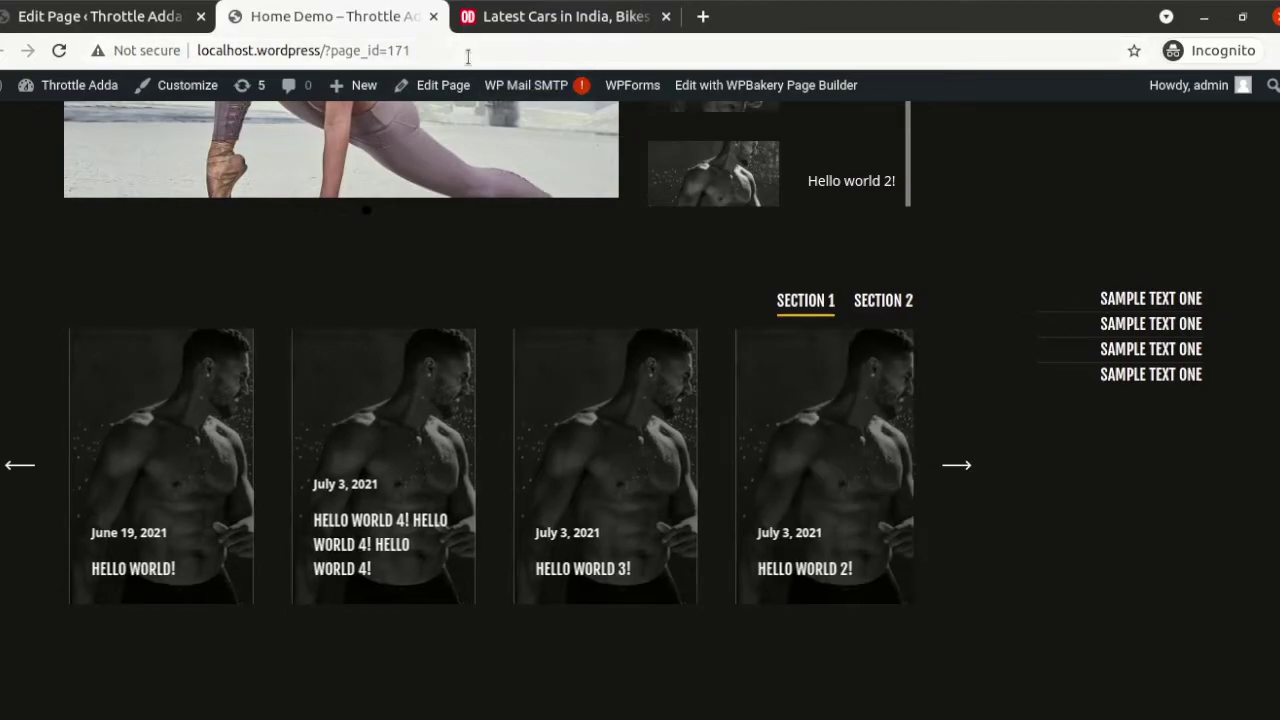
- Format the first Sample Text One block as Heading 5, save and update the page, and reload Home Demo
{"action": "left_click", "coordinate": [148, 18]}
{"action": "scroll", "coordinate": [803, 405], "scroll_direction": "down", "scroll_amount": 3}
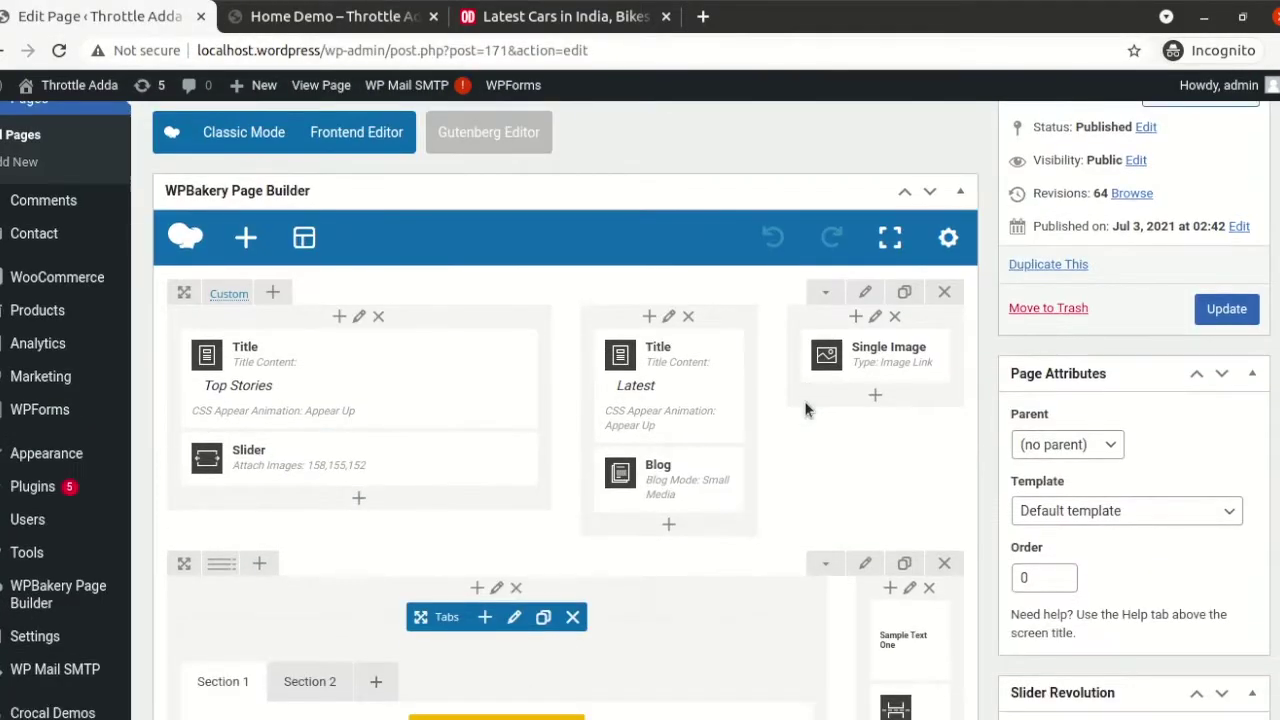
{"action": "scroll", "coordinate": [877, 449], "scroll_direction": "down", "scroll_amount": 3}
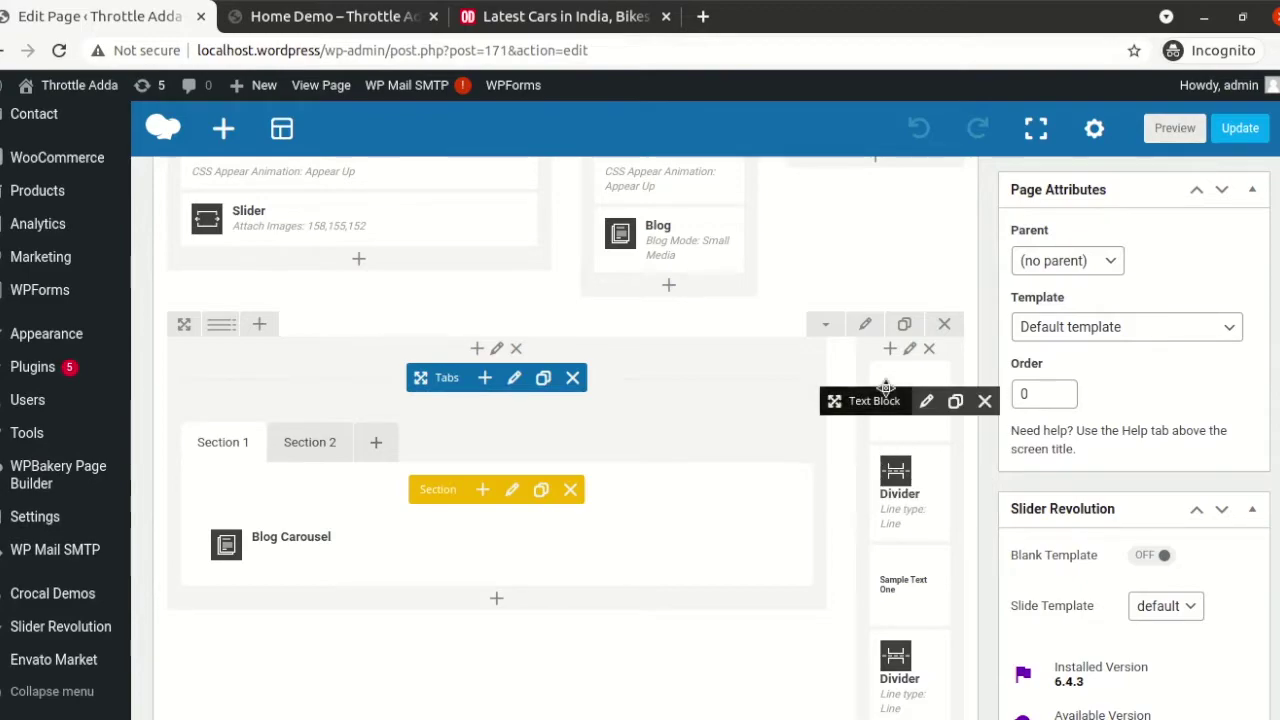
{"action": "left_click", "coordinate": [919, 401]}
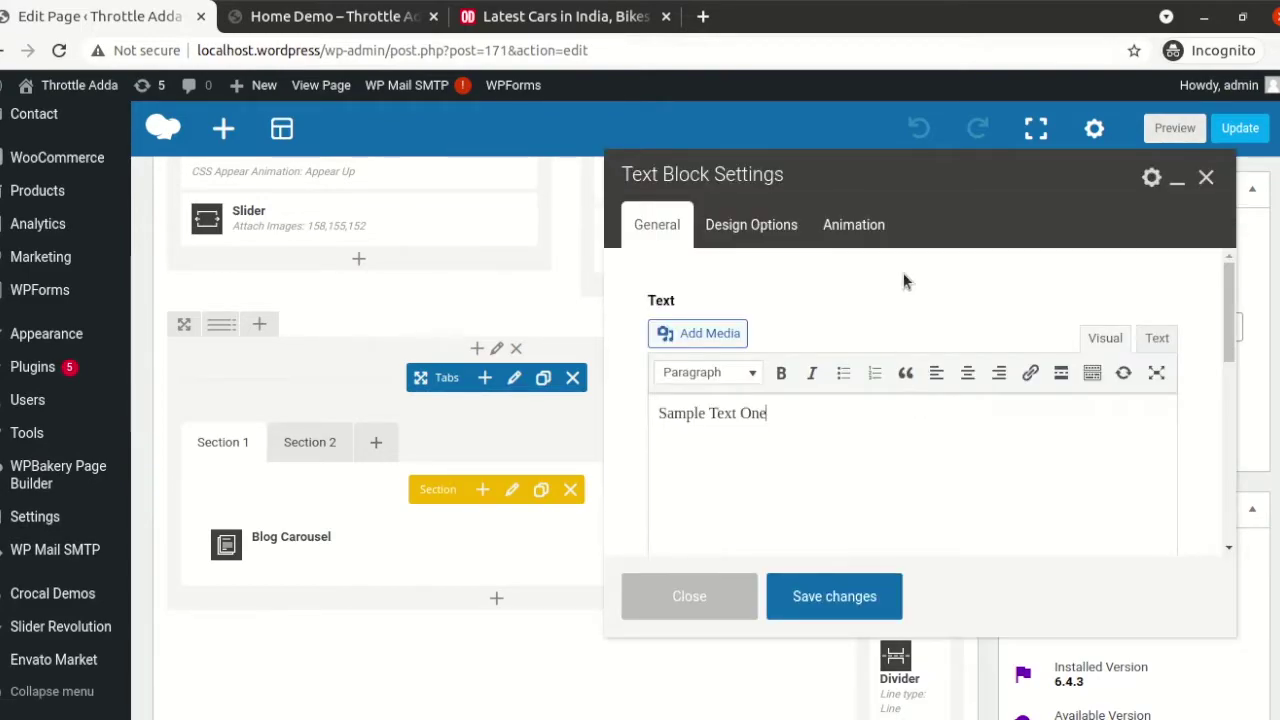
{"action": "left_click", "coordinate": [757, 222]}
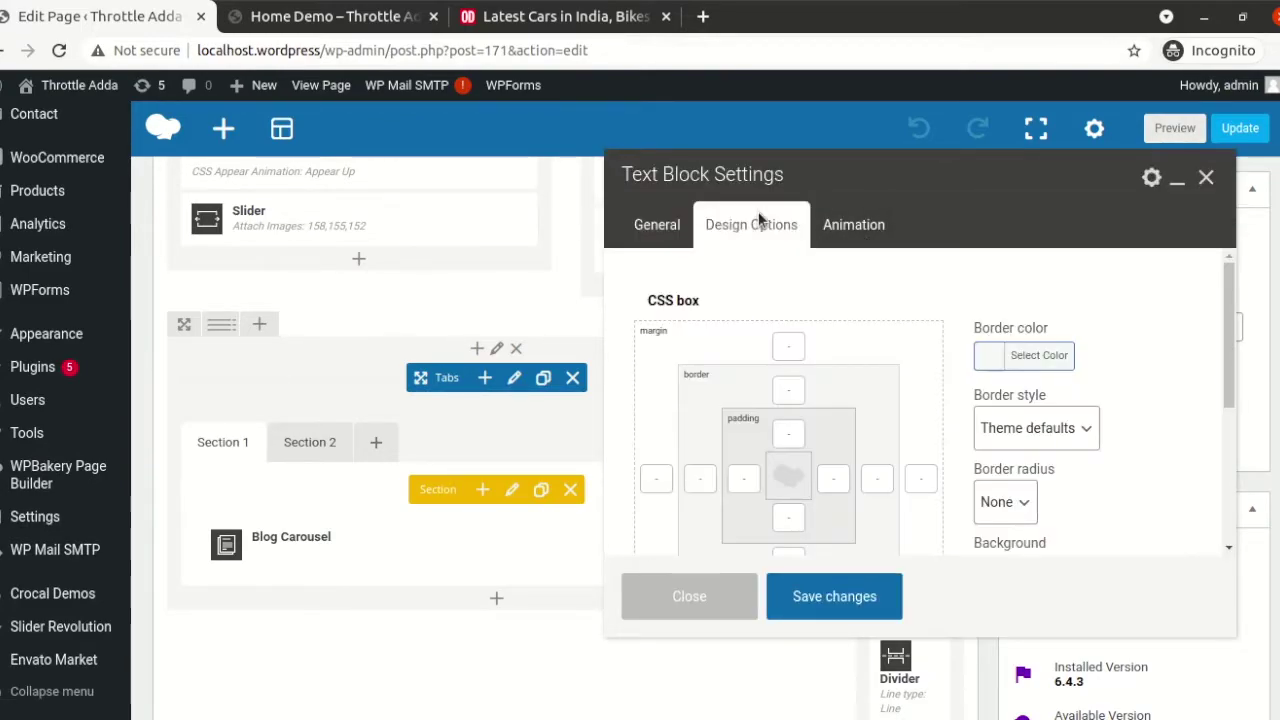
{"action": "left_click", "coordinate": [664, 224]}
{"action": "triple_click", "coordinate": [784, 412]}
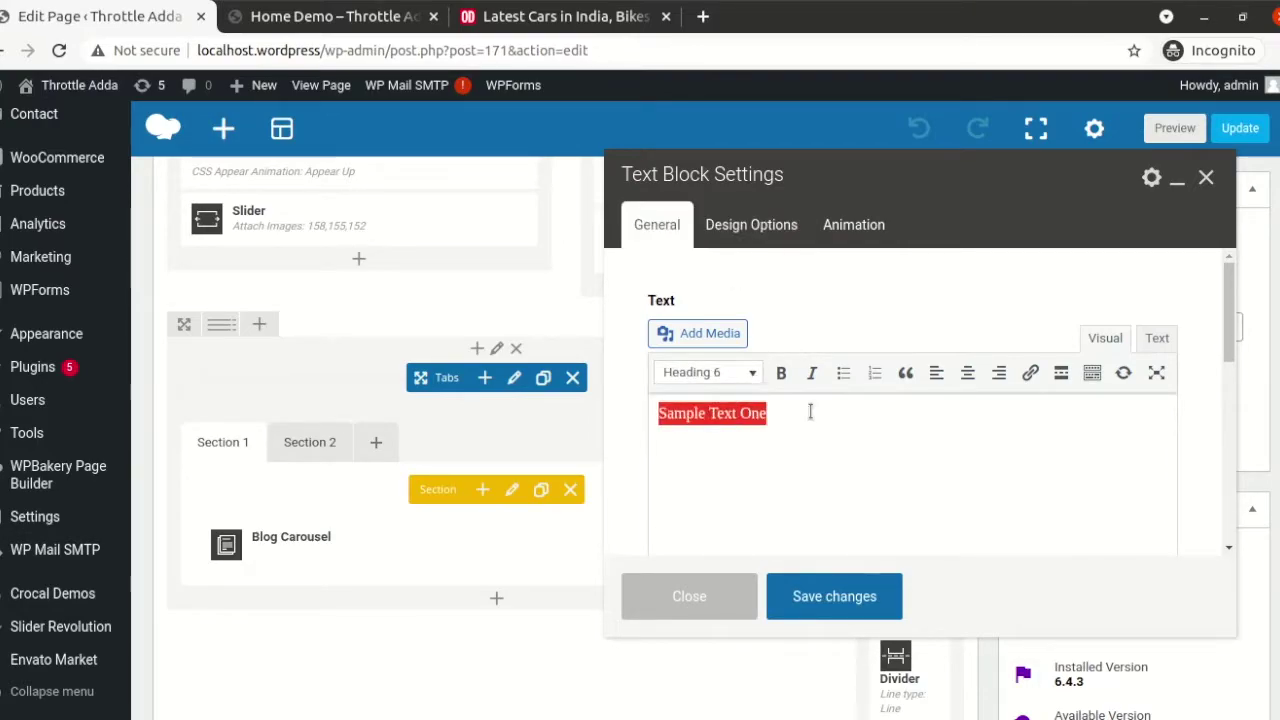
{"action": "left_click", "coordinate": [755, 372]}
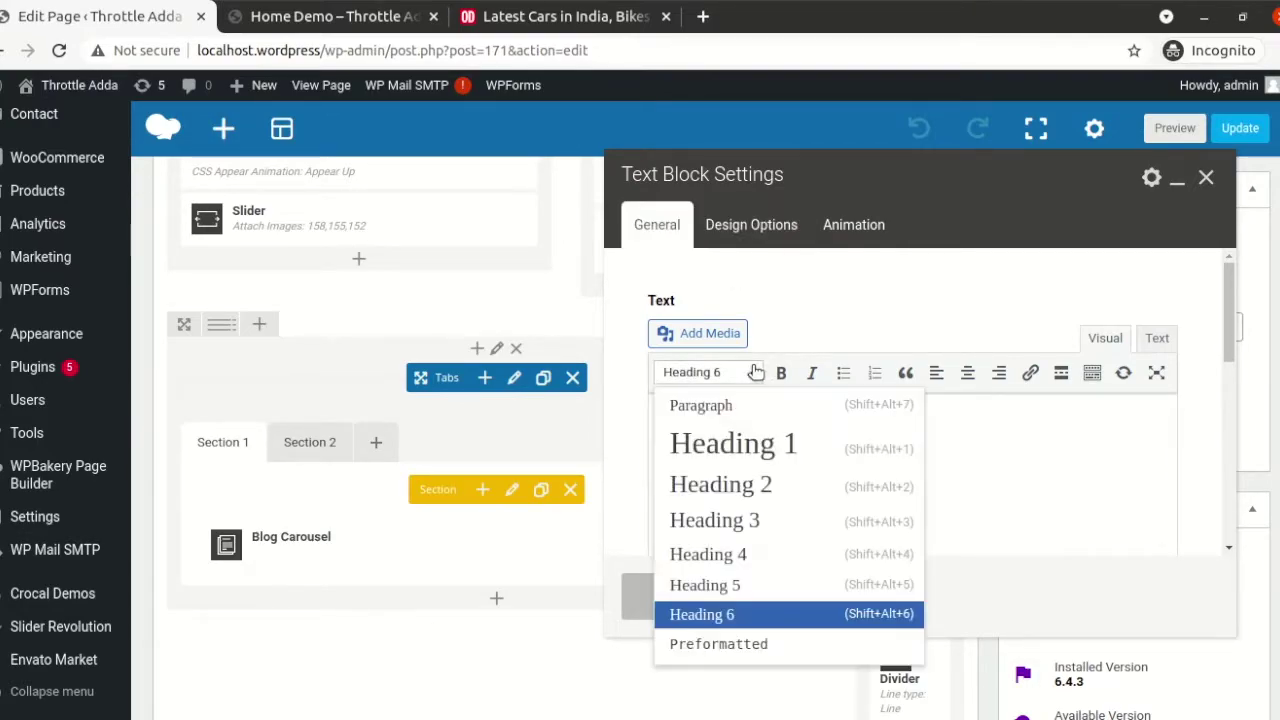
{"action": "left_click", "coordinate": [717, 587]}
{"action": "left_click", "coordinate": [812, 596]}
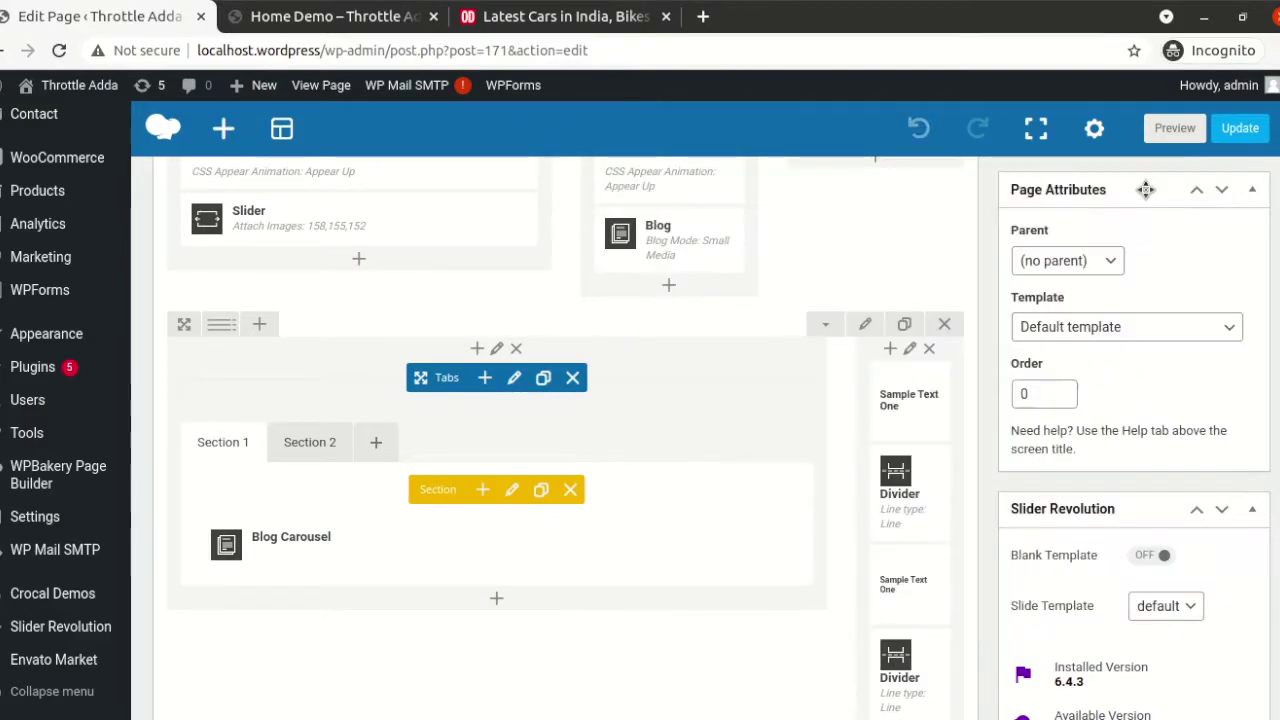
{"action": "left_click", "coordinate": [330, 18]}
{"action": "key", "text": "ctrl+r"}
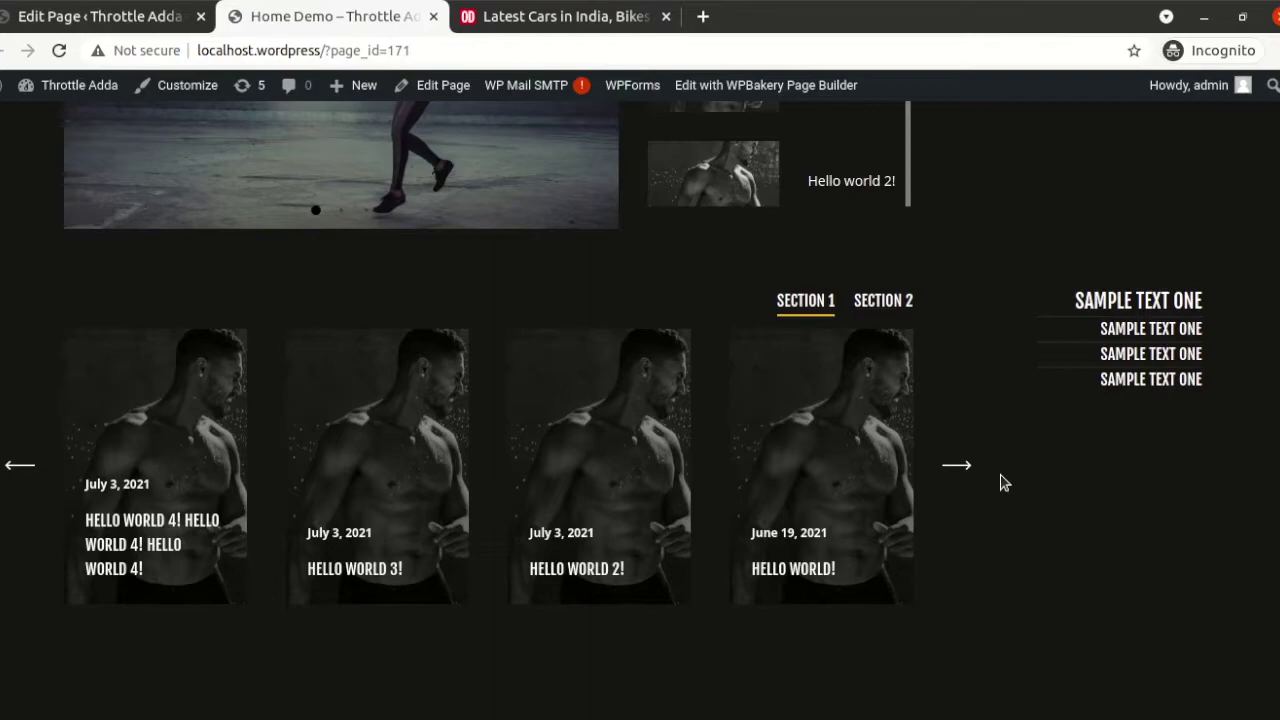
- Return to the page editor and open the settings of the first Sample Text One block
{"action": "left_click", "coordinate": [144, 18]}
{"action": "scroll", "coordinate": [840, 456], "scroll_direction": "down", "scroll_amount": 5}
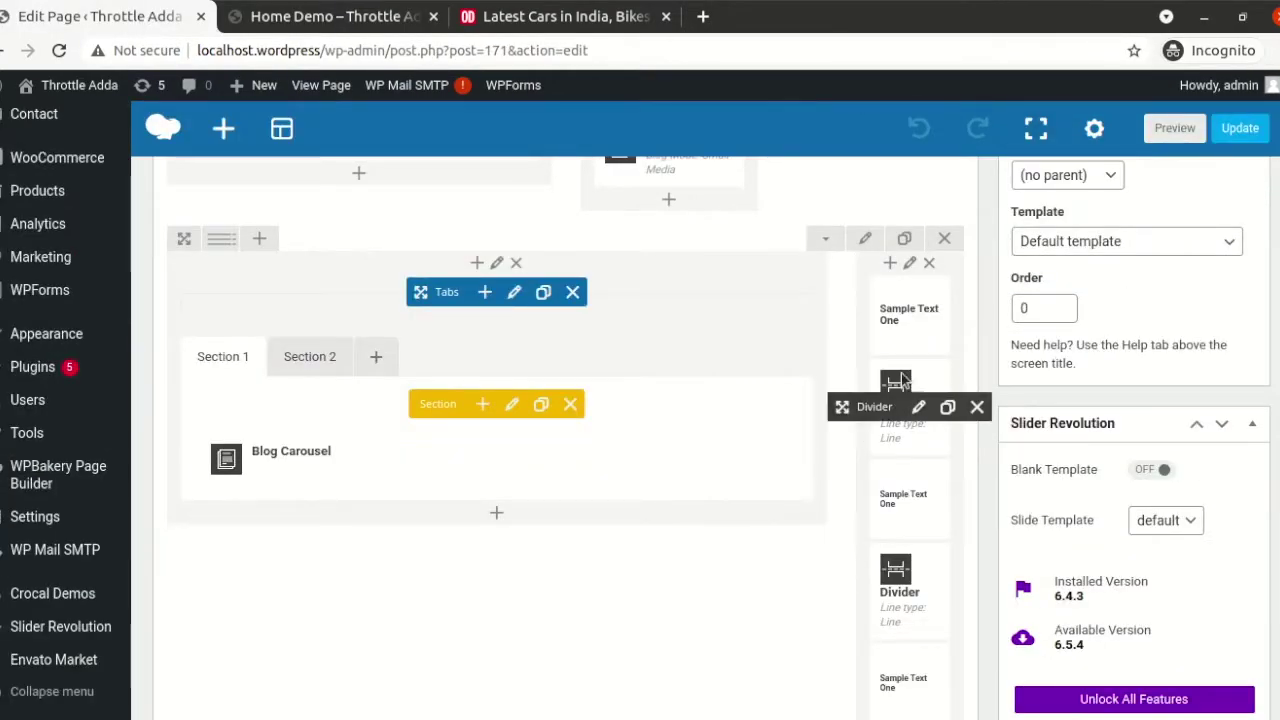
{"action": "left_click", "coordinate": [926, 316]}
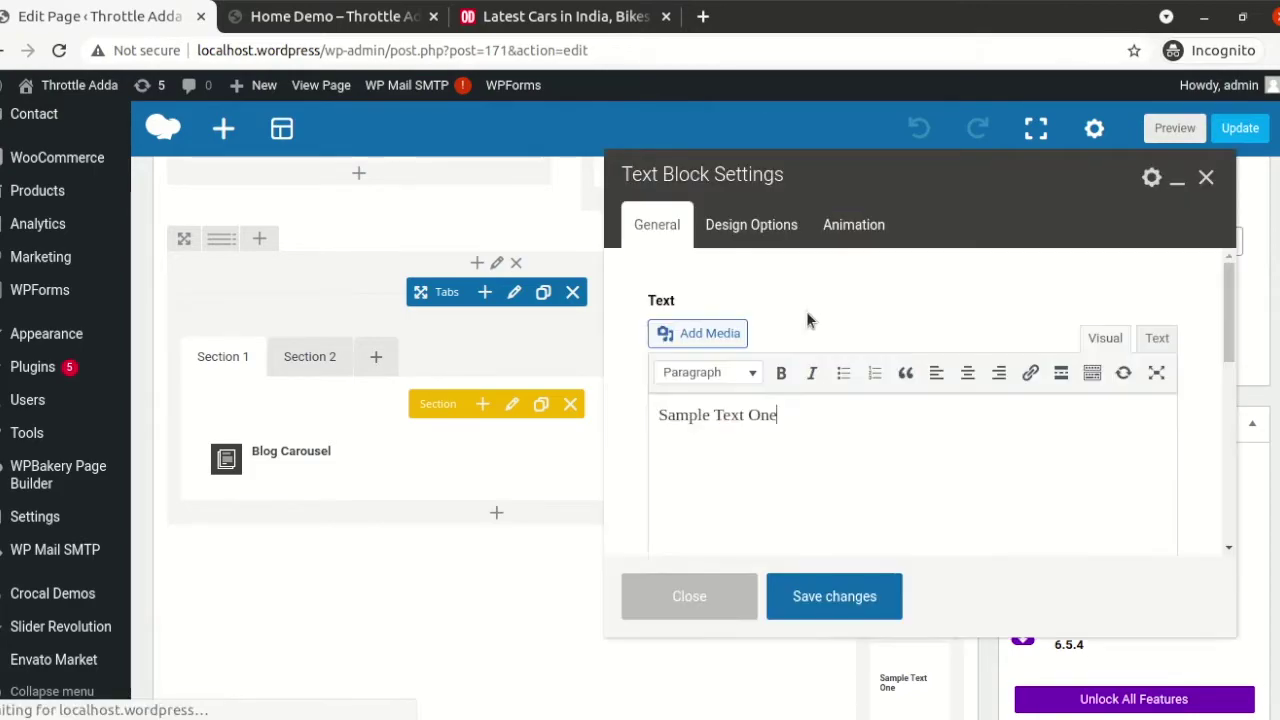
- Format the first "Sample Text One" text block as Heading 4, save the block and update the page
{"action": "triple_click", "coordinate": [761, 432]}
{"action": "left_click", "coordinate": [723, 363]}
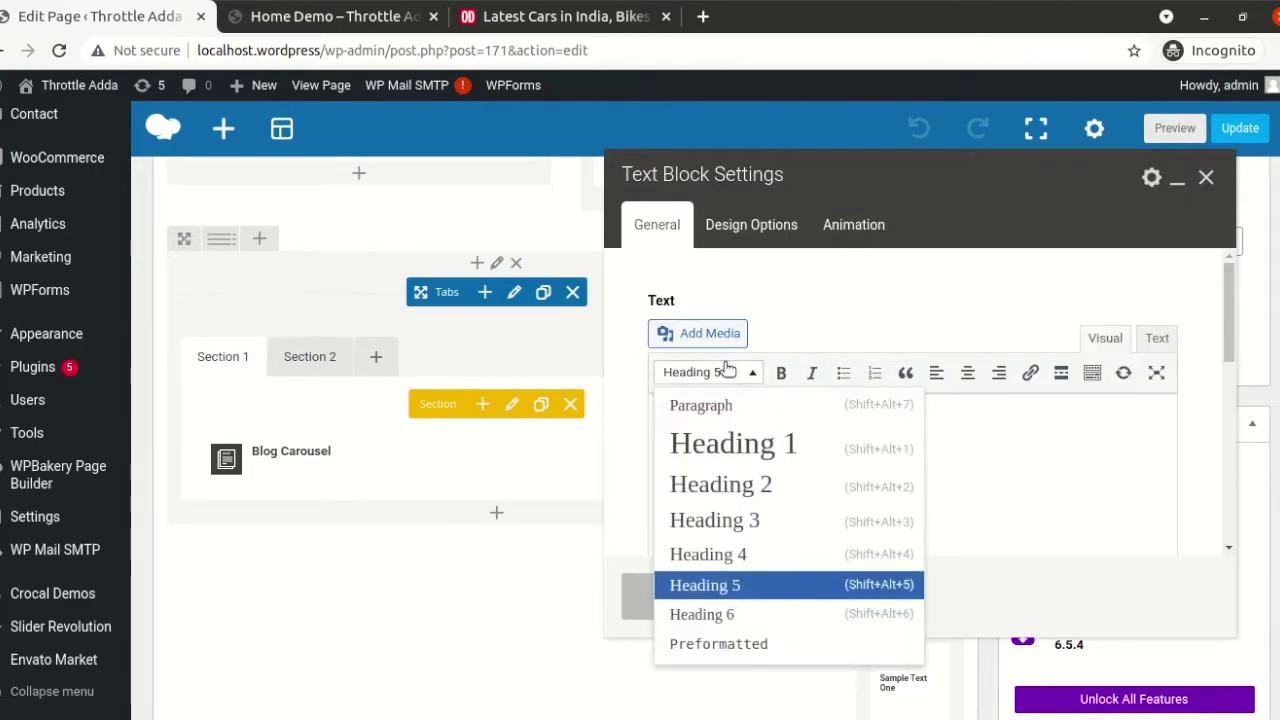
{"action": "left_click", "coordinate": [783, 548]}
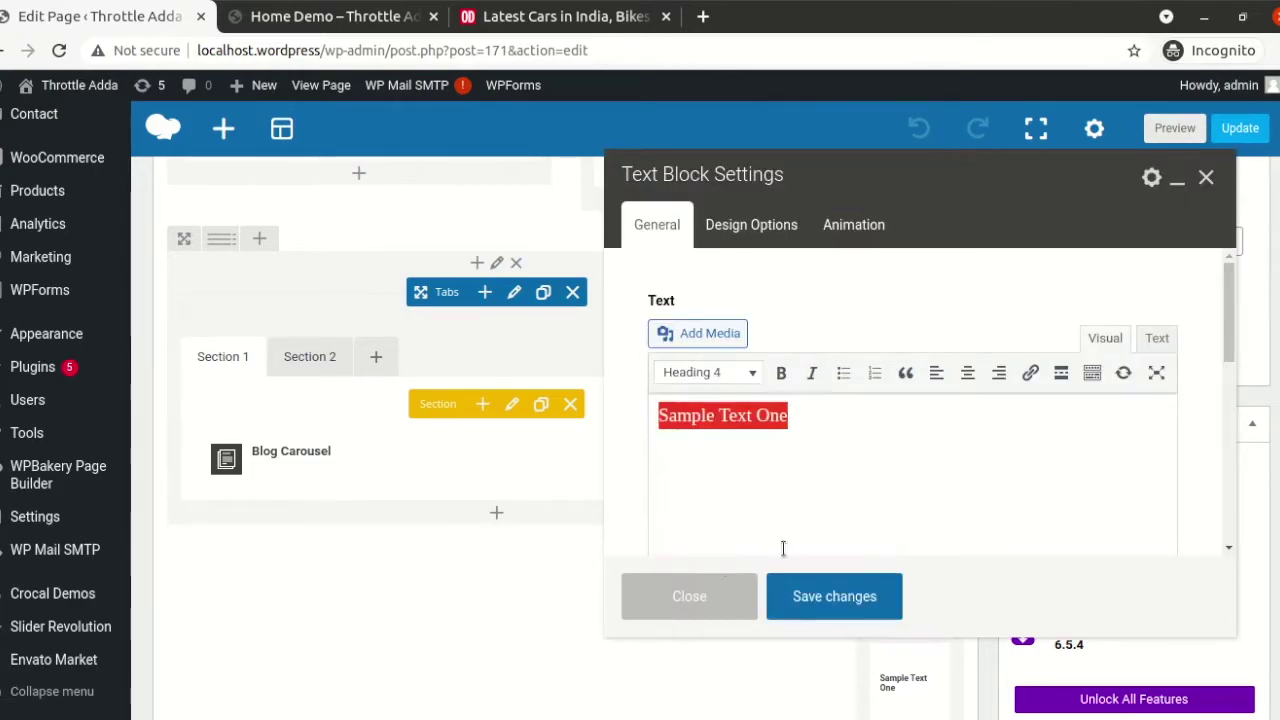
{"action": "left_click", "coordinate": [855, 605]}
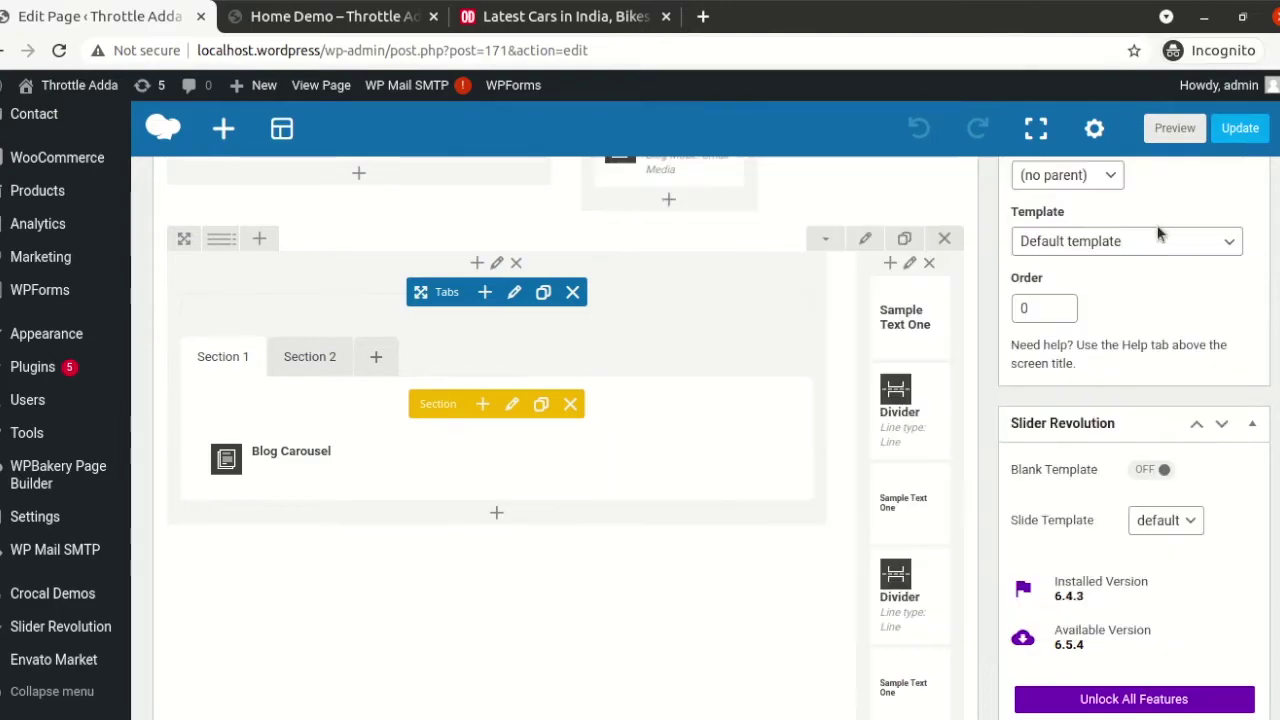
{"action": "left_click", "coordinate": [1248, 139]}
- Reload the live Home Demo page and check the size of the first sample text heading
{"action": "left_click", "coordinate": [330, 16]}
{"action": "left_click", "coordinate": [405, 51]}
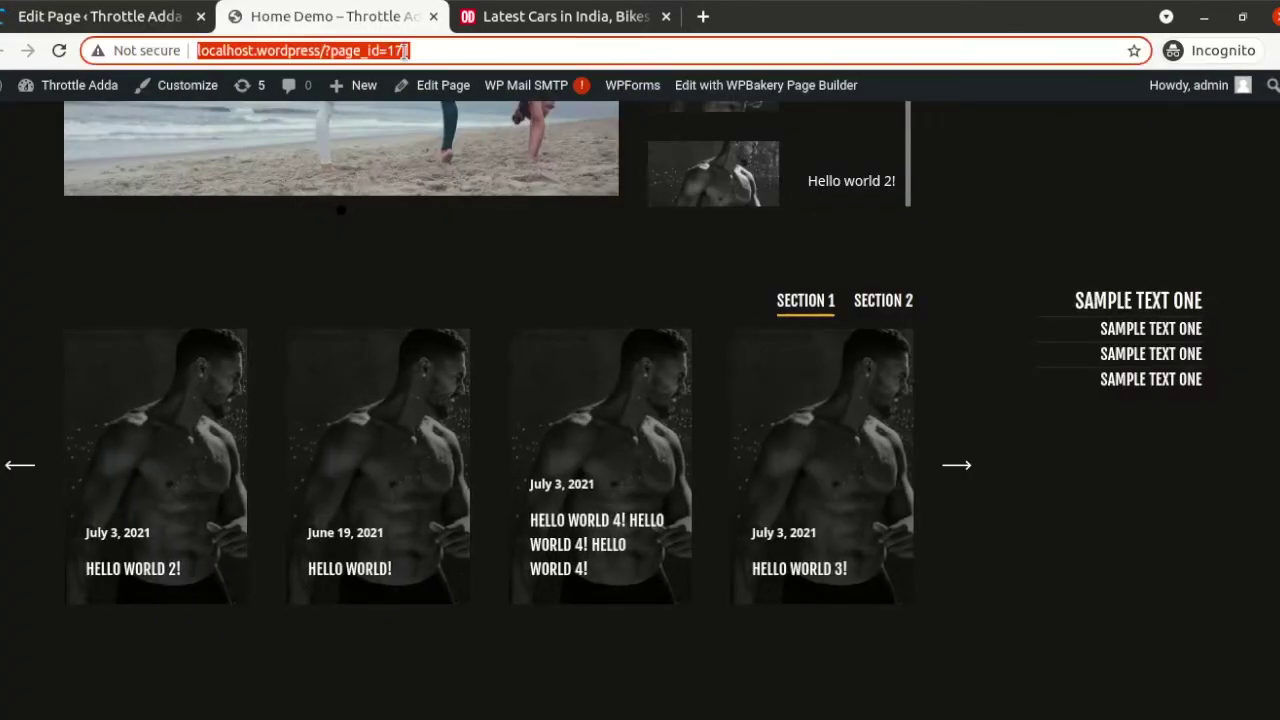
{"action": "key", "text": "Return"}
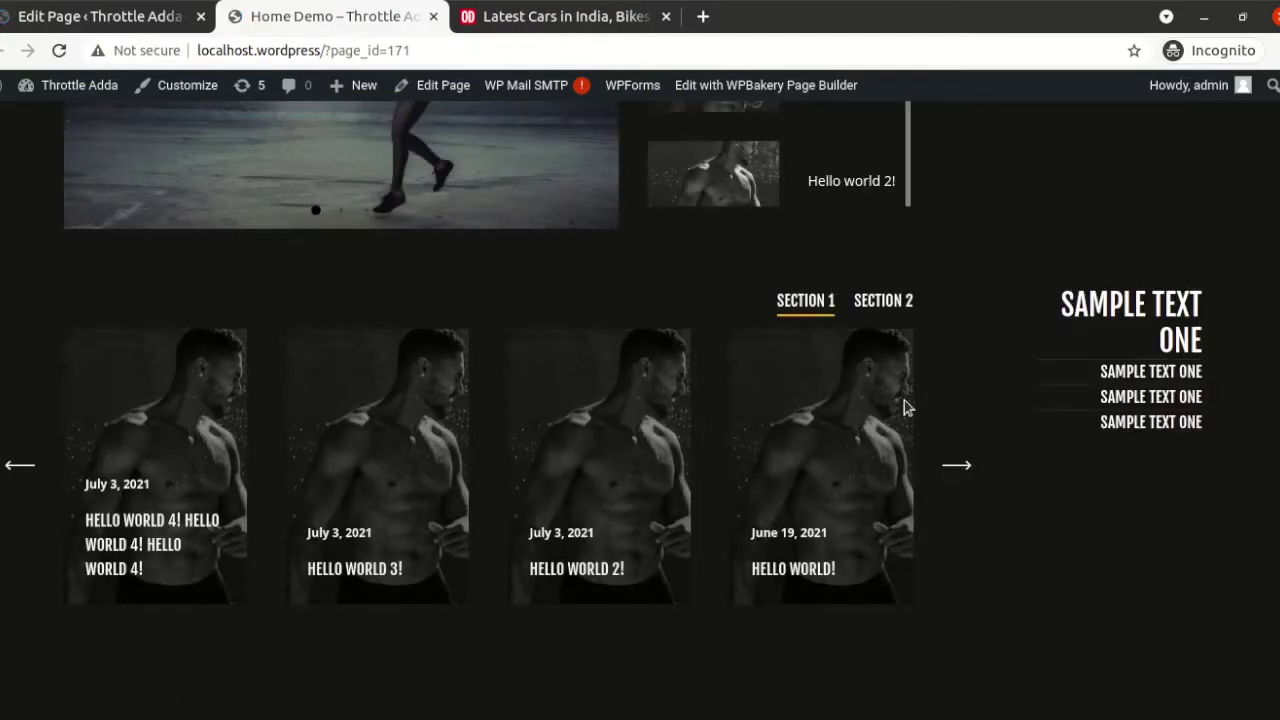
{"action": "left_click", "coordinate": [978, 450]}
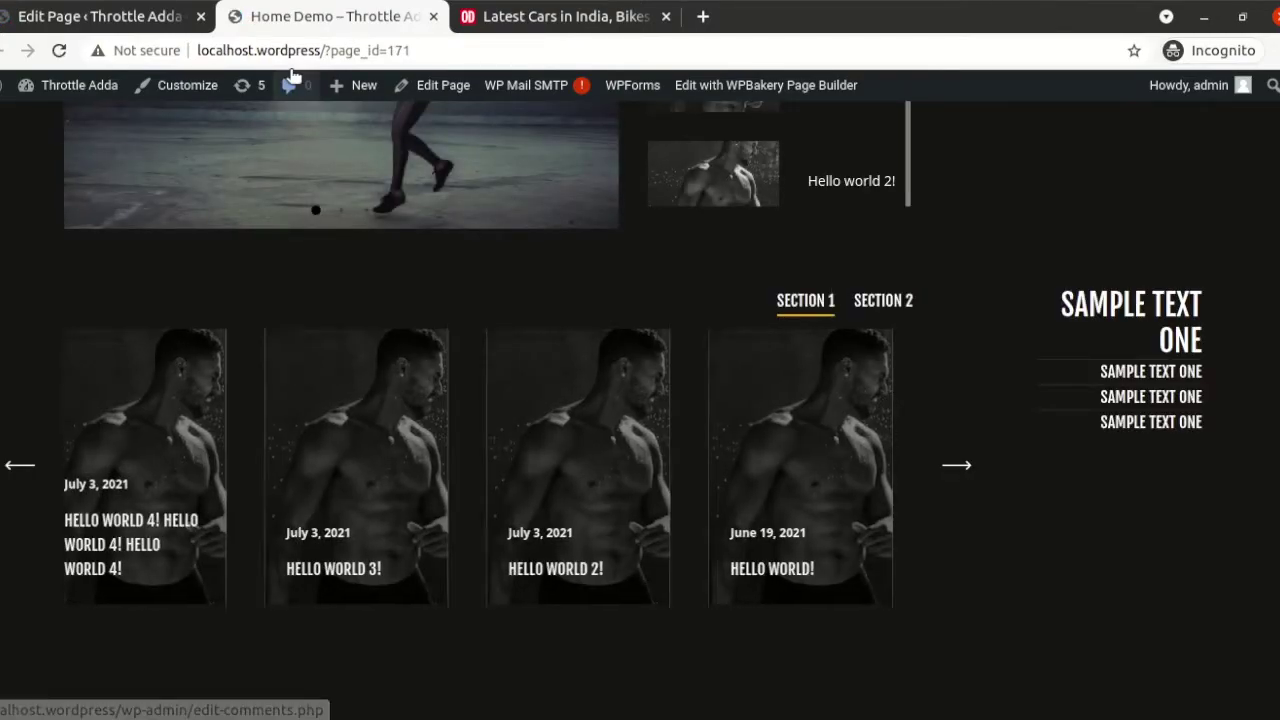
- Set the first "Sample Text One" block to Heading 5 with left alignment, save it and update the page
{"action": "left_click", "coordinate": [100, 16]}
{"action": "scroll", "coordinate": [826, 435], "scroll_direction": "down", "scroll_amount": 4}
{"action": "mouse_move", "coordinate": [880, 545]}
{"action": "left_click", "coordinate": [927, 533]}
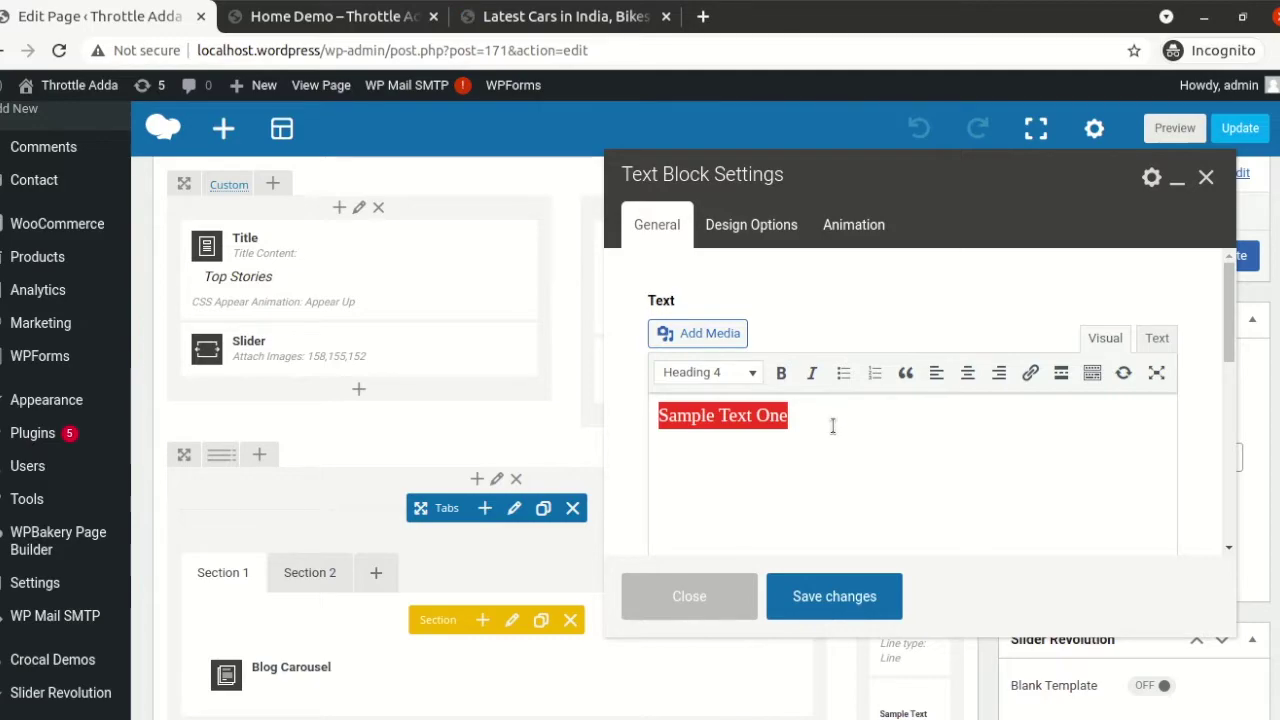
{"action": "left_click", "coordinate": [745, 373]}
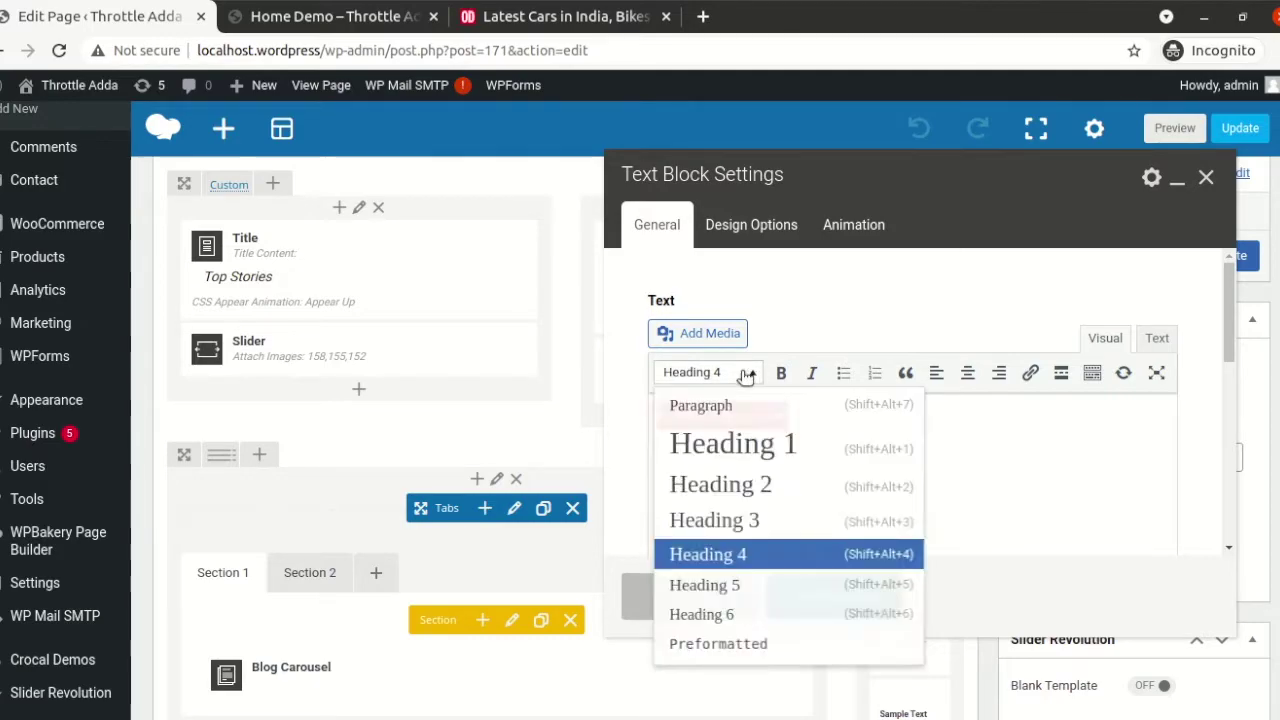
{"action": "left_click", "coordinate": [740, 588]}
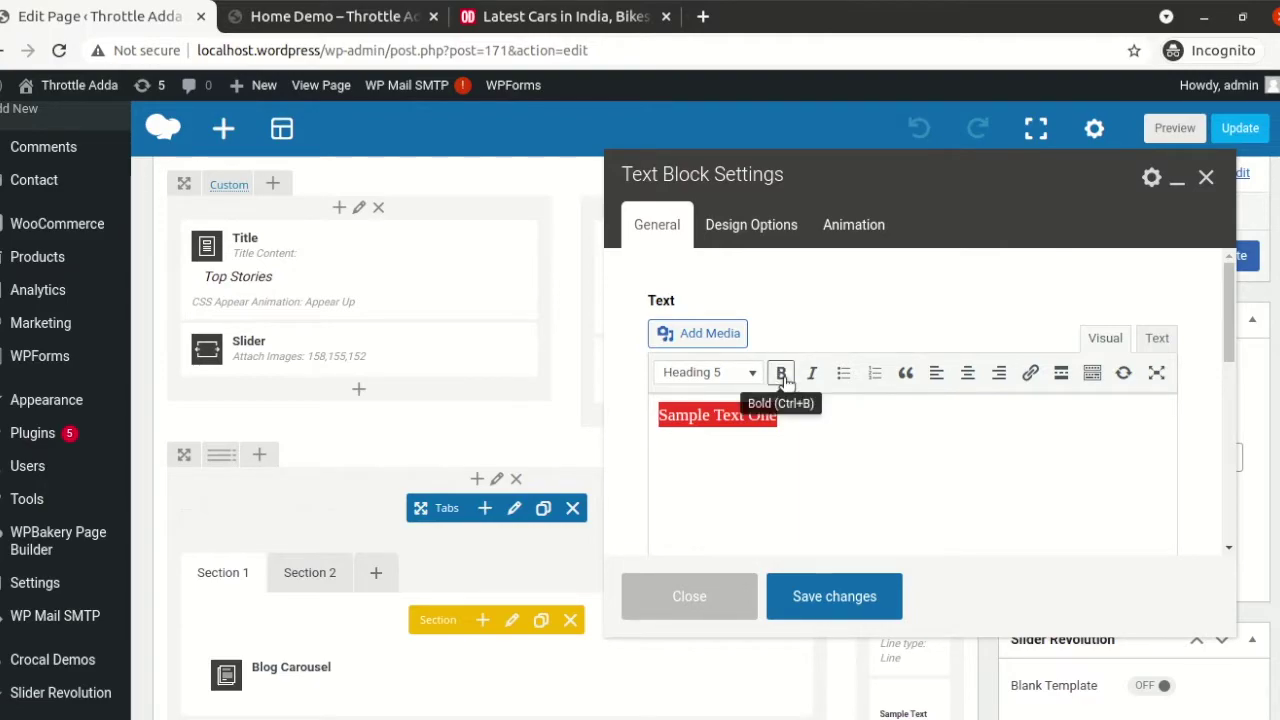
{"action": "left_click", "coordinate": [936, 376]}
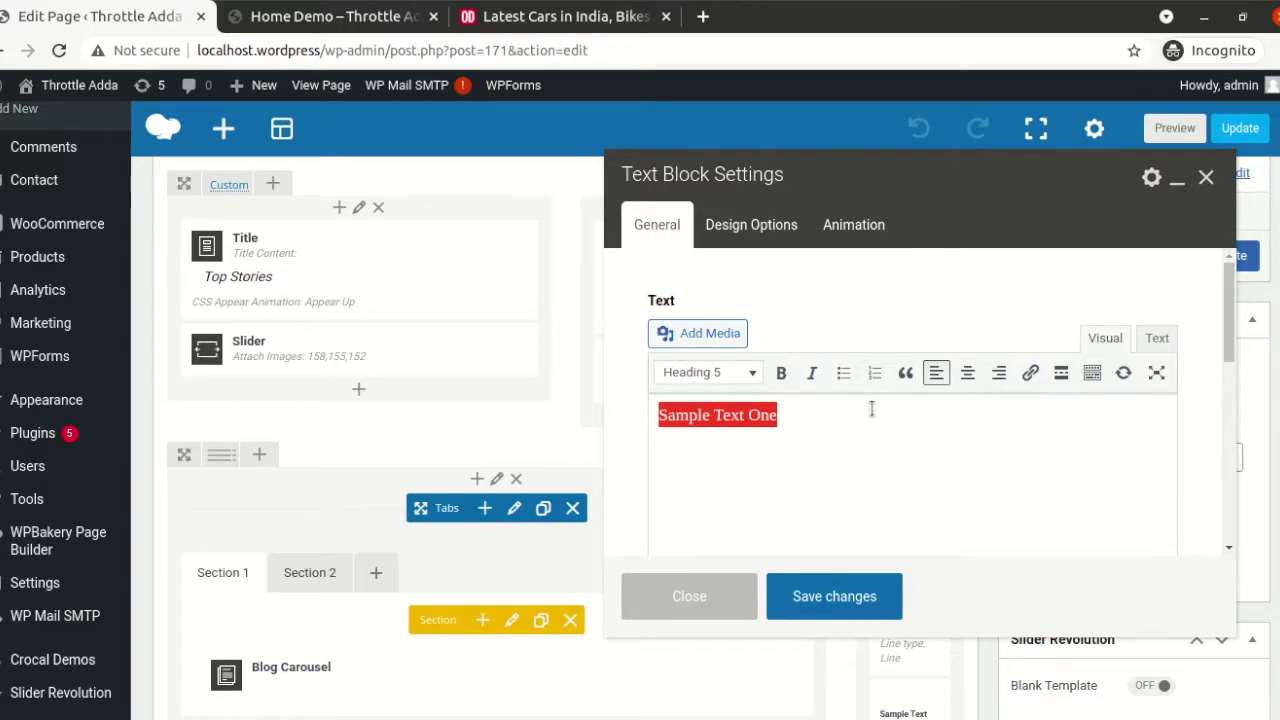
{"action": "left_click", "coordinate": [840, 595]}
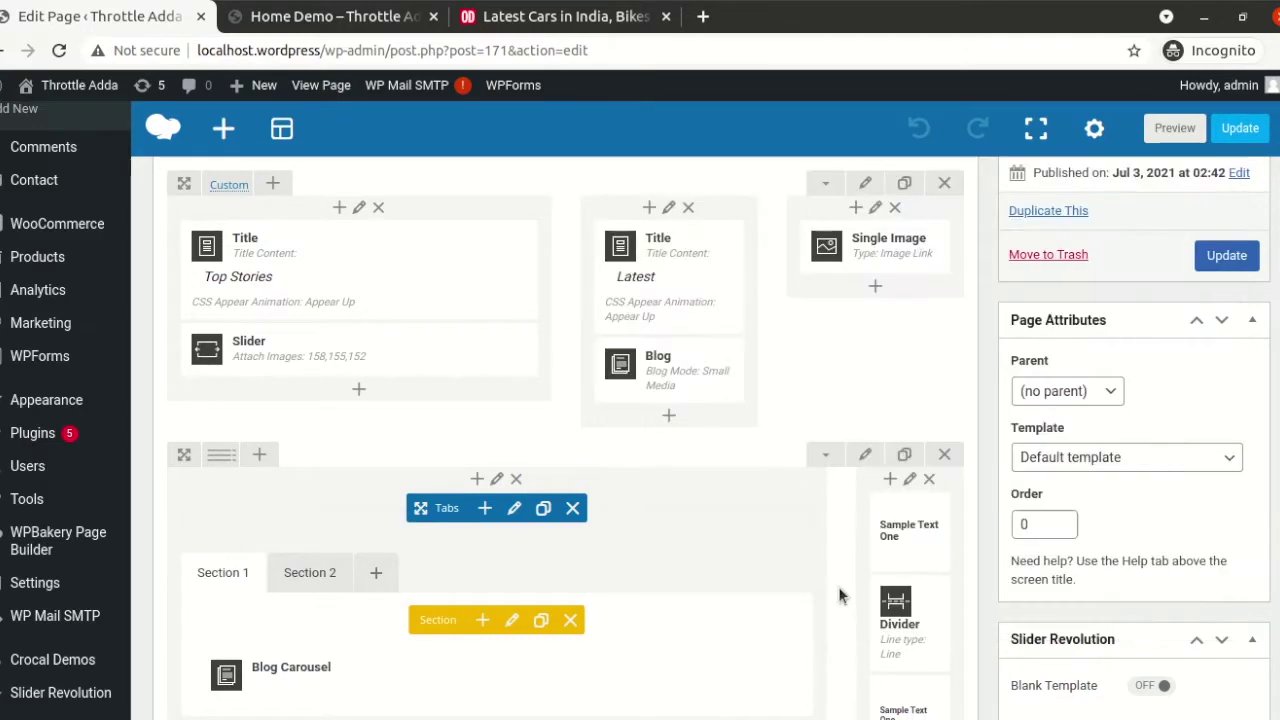
{"action": "left_click", "coordinate": [1245, 260]}
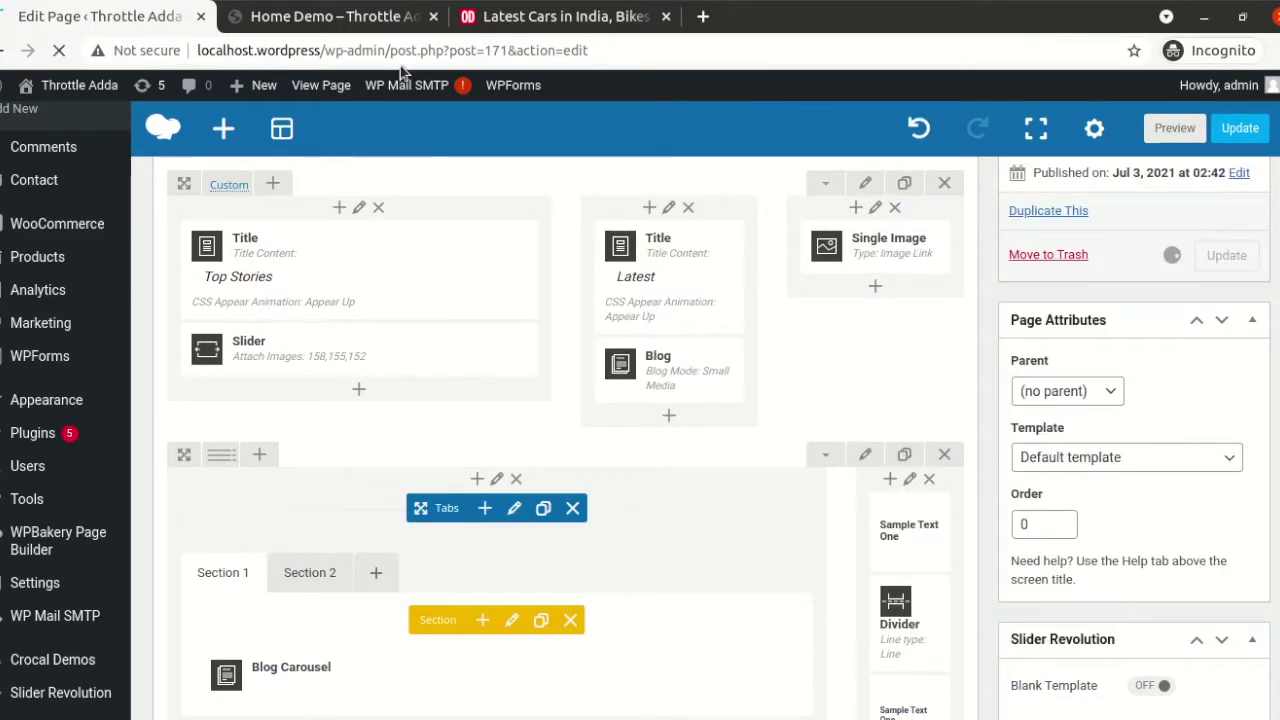
- Reload the live Home Demo page to check the alignment of the first sample text
{"action": "left_click", "coordinate": [323, 18]}
{"action": "left_click", "coordinate": [330, 50]}
{"action": "key", "text": "Return"}
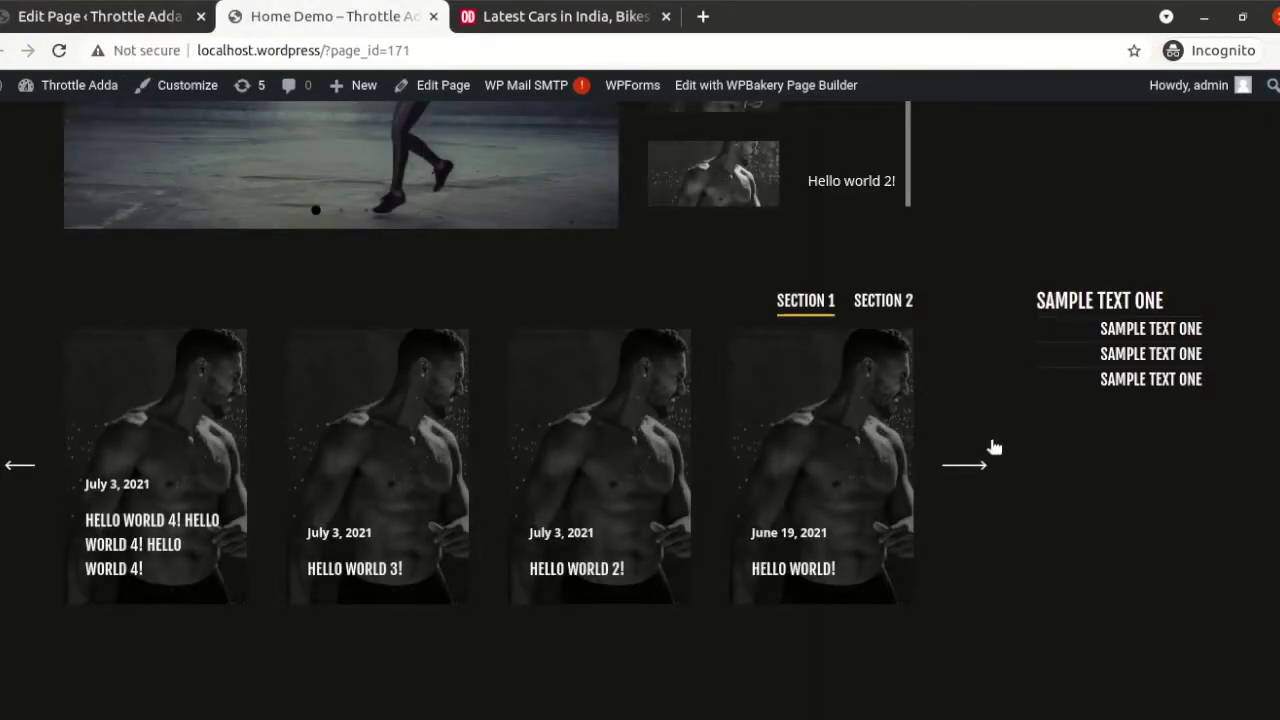
- Change the first "Sample Text One" block beside the tabs to Heading 4, save it and update the page
{"action": "left_click", "coordinate": [106, 15]}
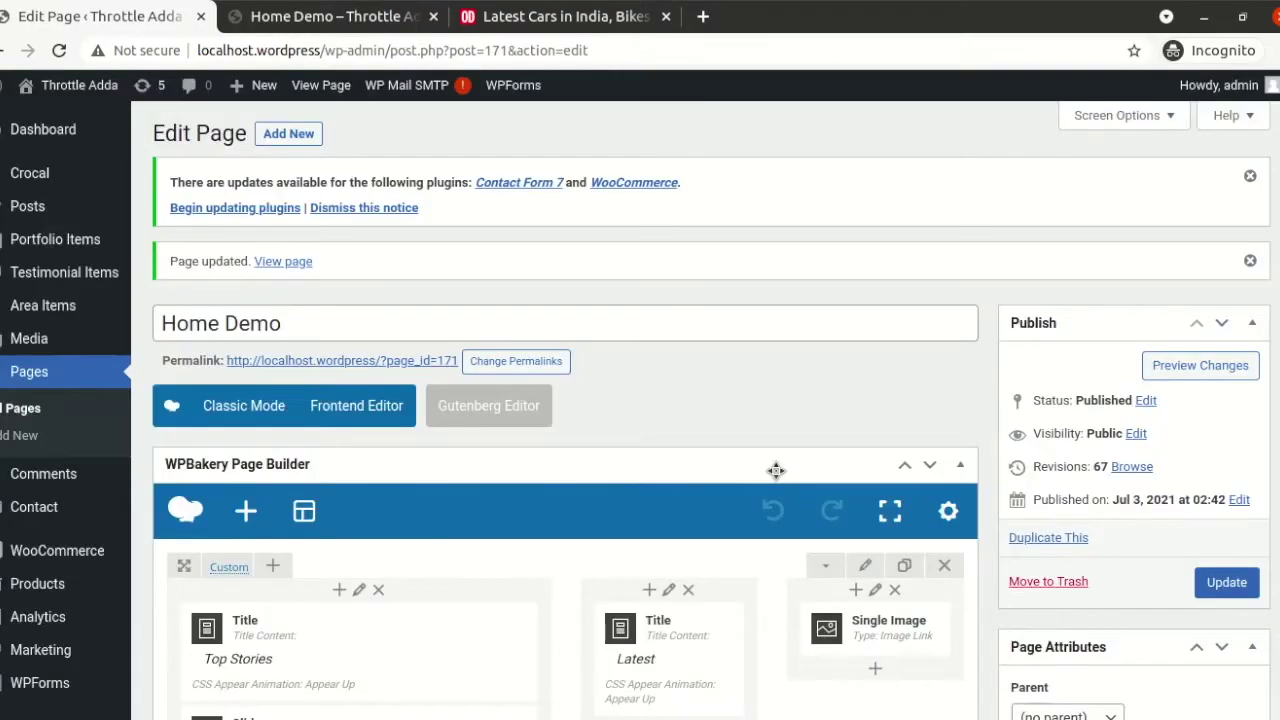
{"action": "scroll", "coordinate": [939, 540], "scroll_direction": "down", "scroll_amount": 5}
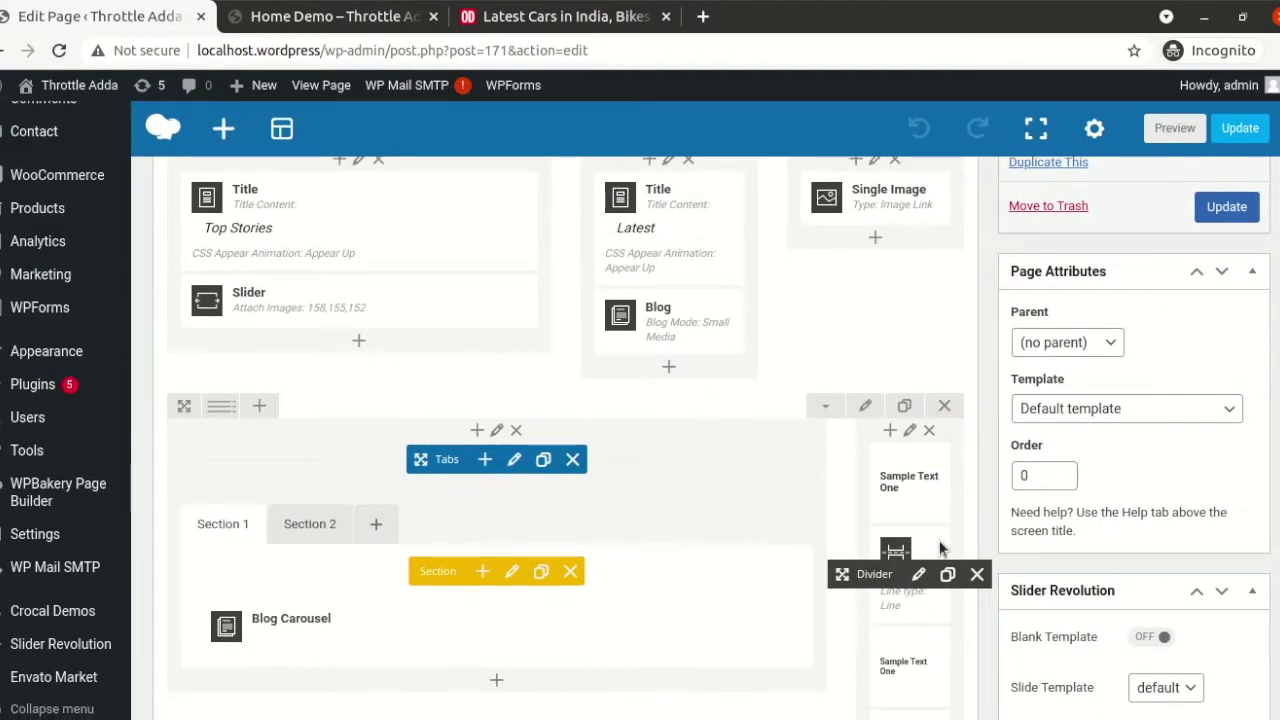
{"action": "scroll", "coordinate": [890, 475], "scroll_direction": "down", "scroll_amount": 1}
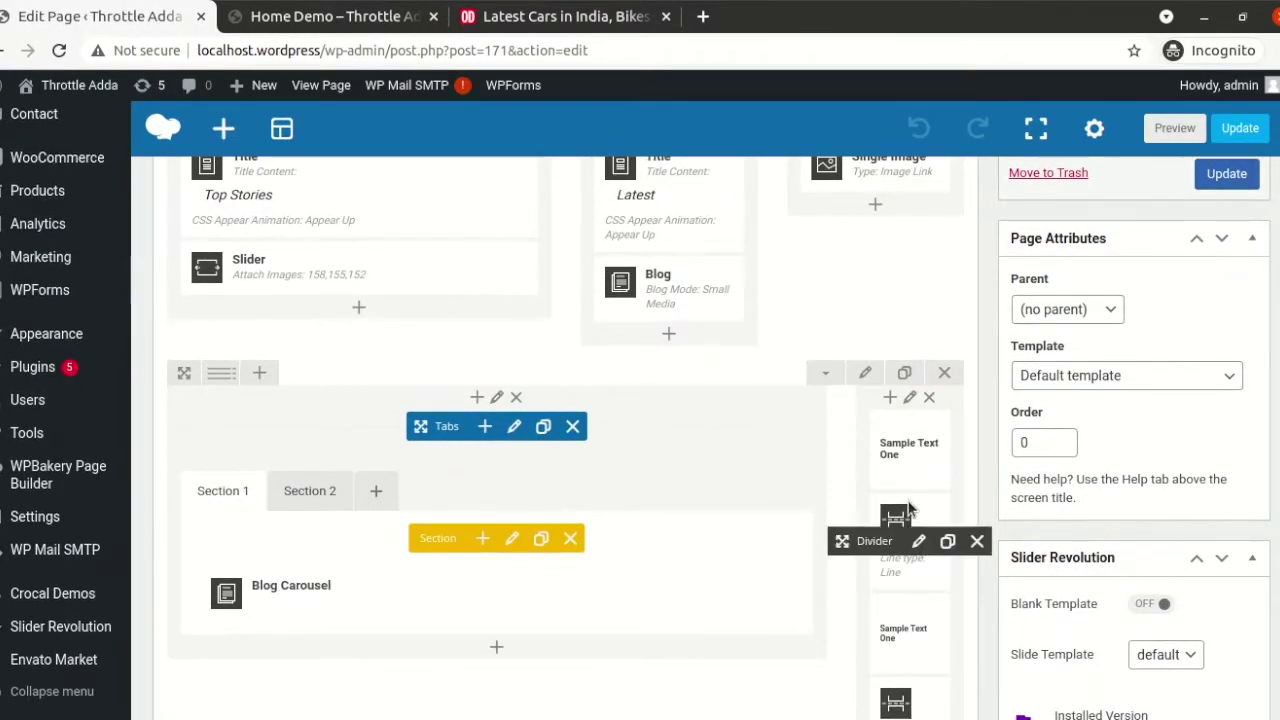
{"action": "left_click", "coordinate": [928, 451]}
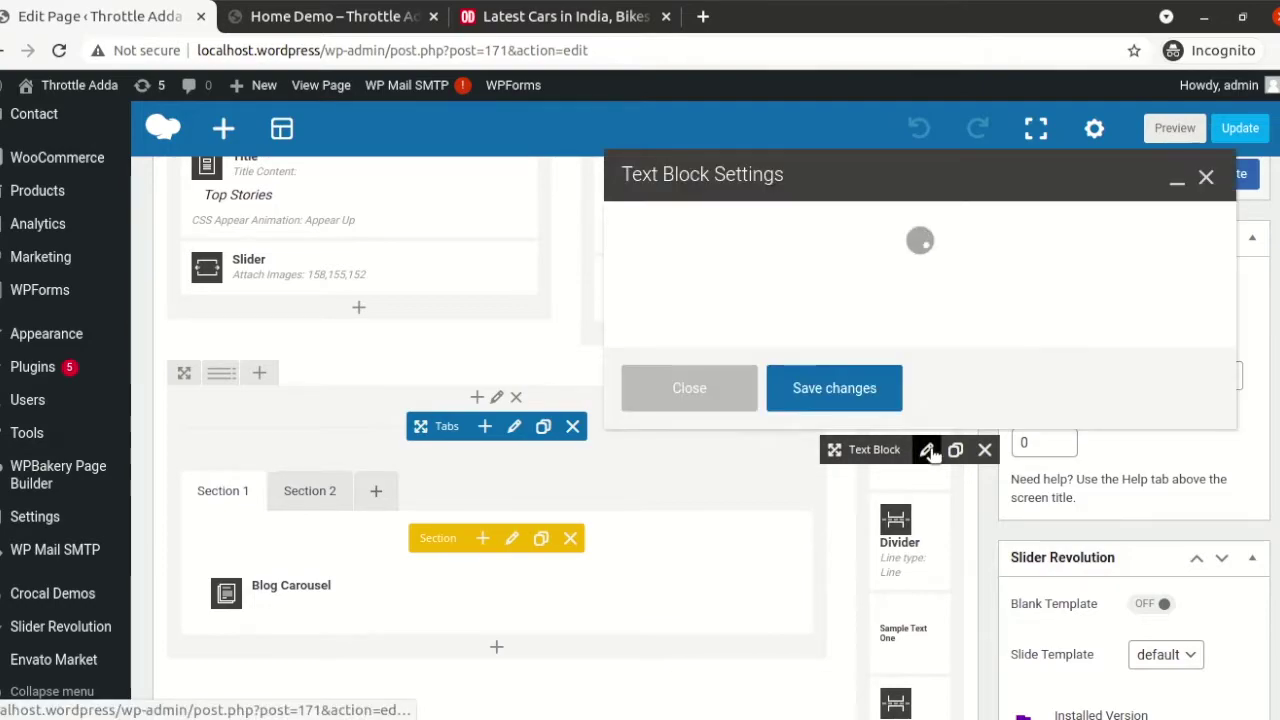
{"action": "triple_click", "coordinate": [820, 407]}
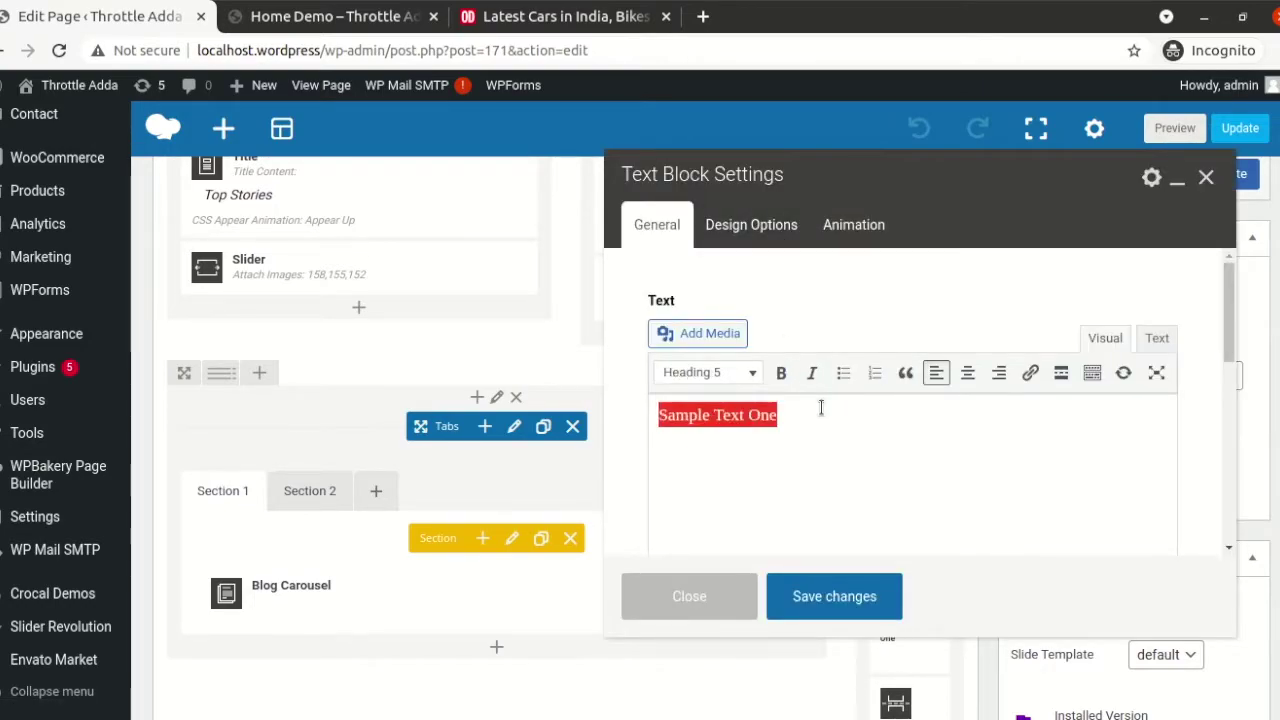
{"action": "left_click", "coordinate": [745, 372]}
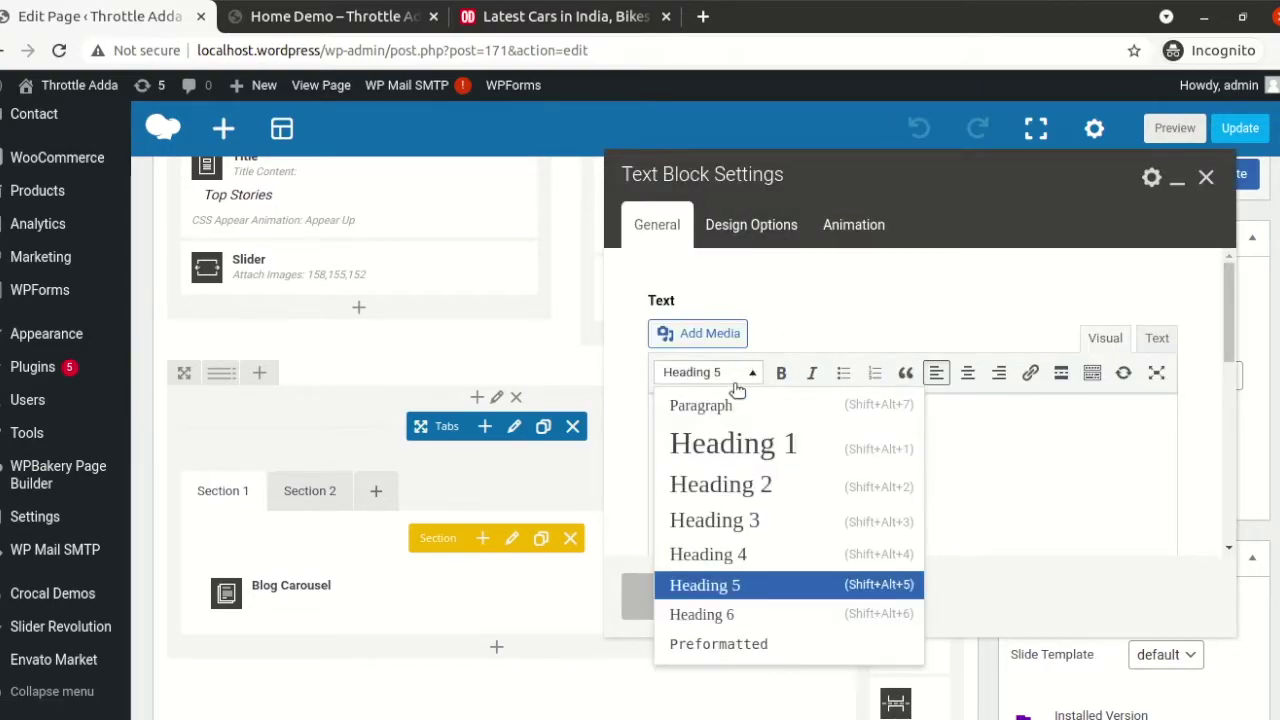
{"action": "left_click", "coordinate": [718, 552]}
{"action": "left_click", "coordinate": [836, 598]}
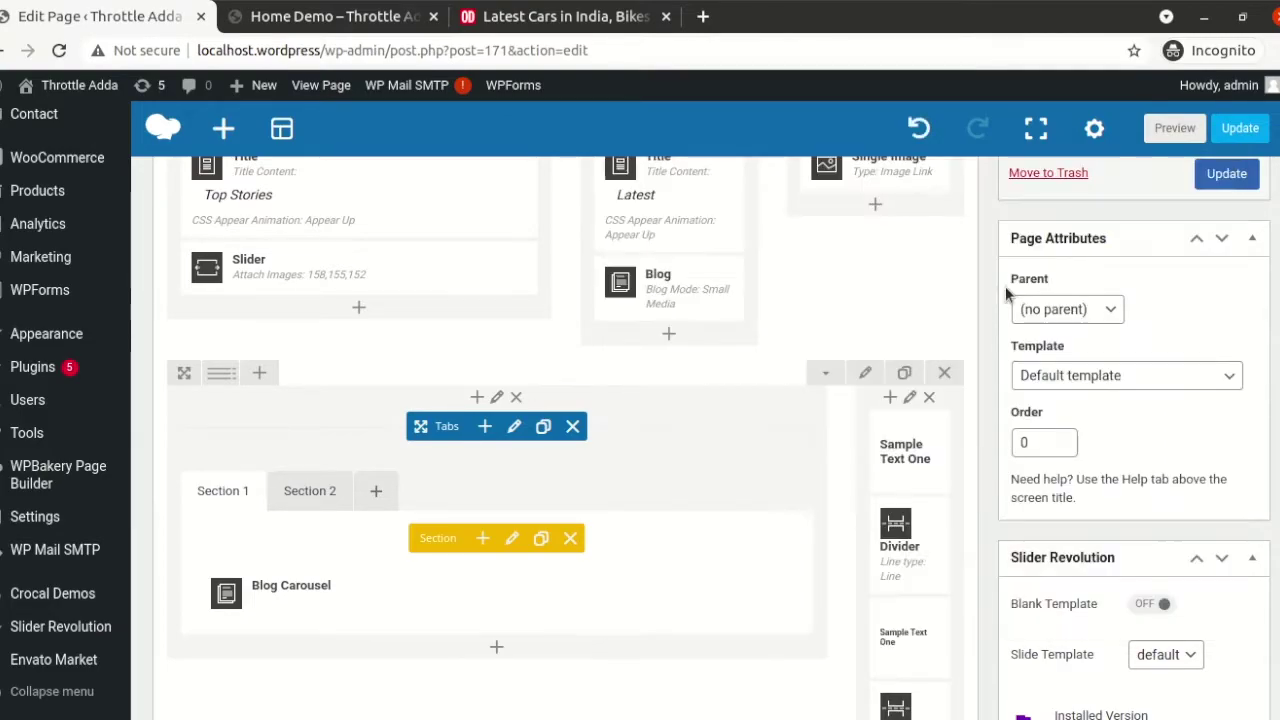
{"action": "left_click", "coordinate": [1213, 185]}
- Refresh the live Home Demo page and review the first sample text as a left-aligned Heading 4
{"action": "left_click", "coordinate": [342, 18]}
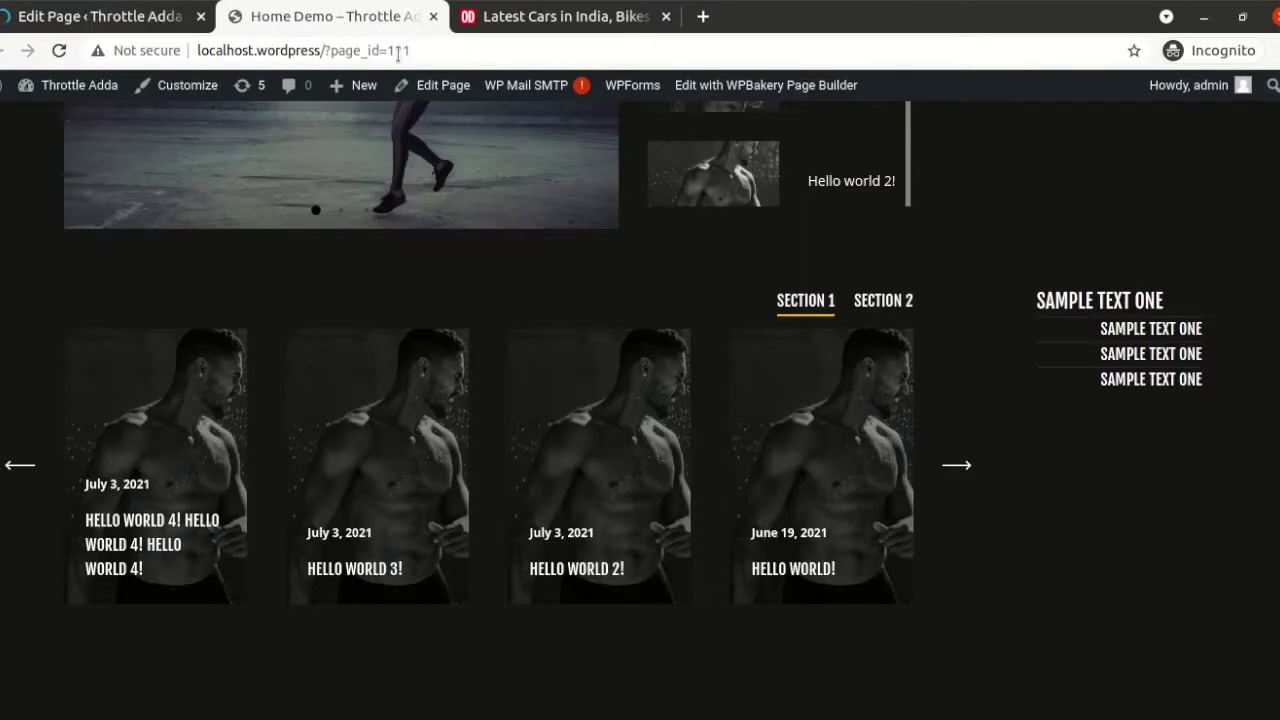
{"action": "left_click", "coordinate": [398, 51]}
{"action": "key", "text": "Return"}
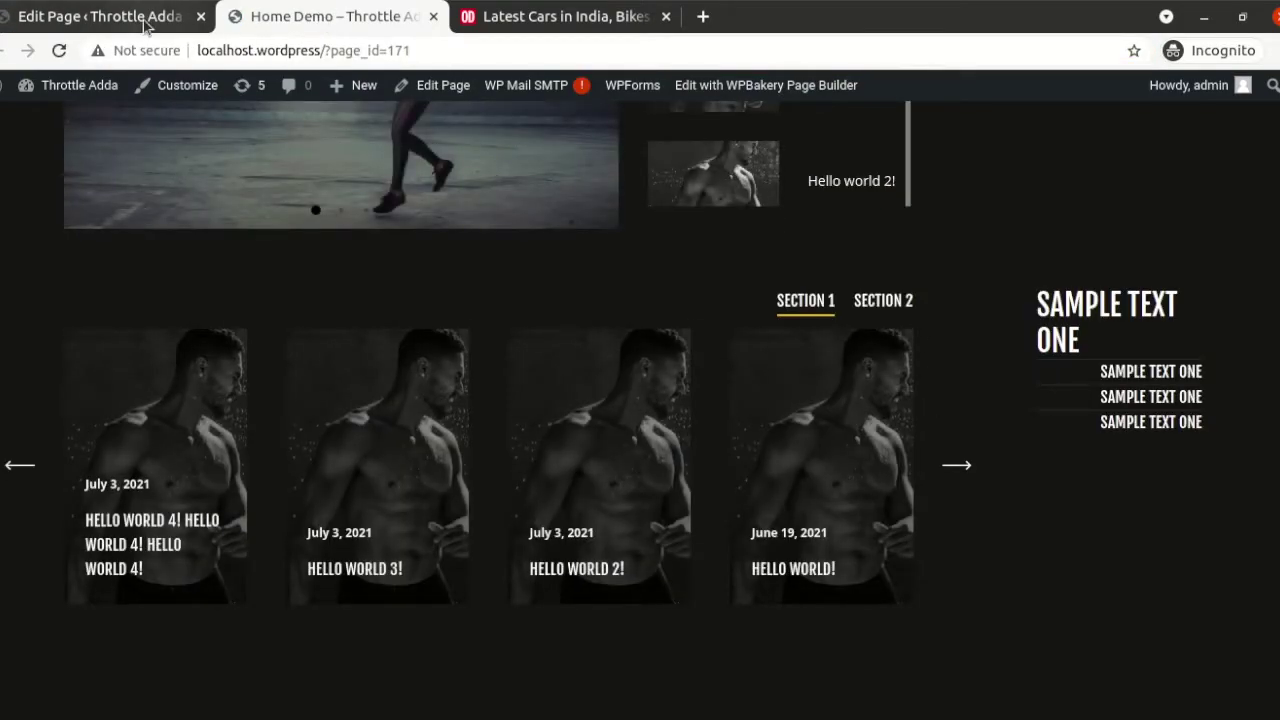
- Edit the HTML source of the first "Sample Text One" block, replacing its h4 tags with div tags
{"action": "left_click", "coordinate": [110, 16]}
{"action": "scroll", "coordinate": [870, 450], "scroll_direction": "down", "scroll_amount": 5}
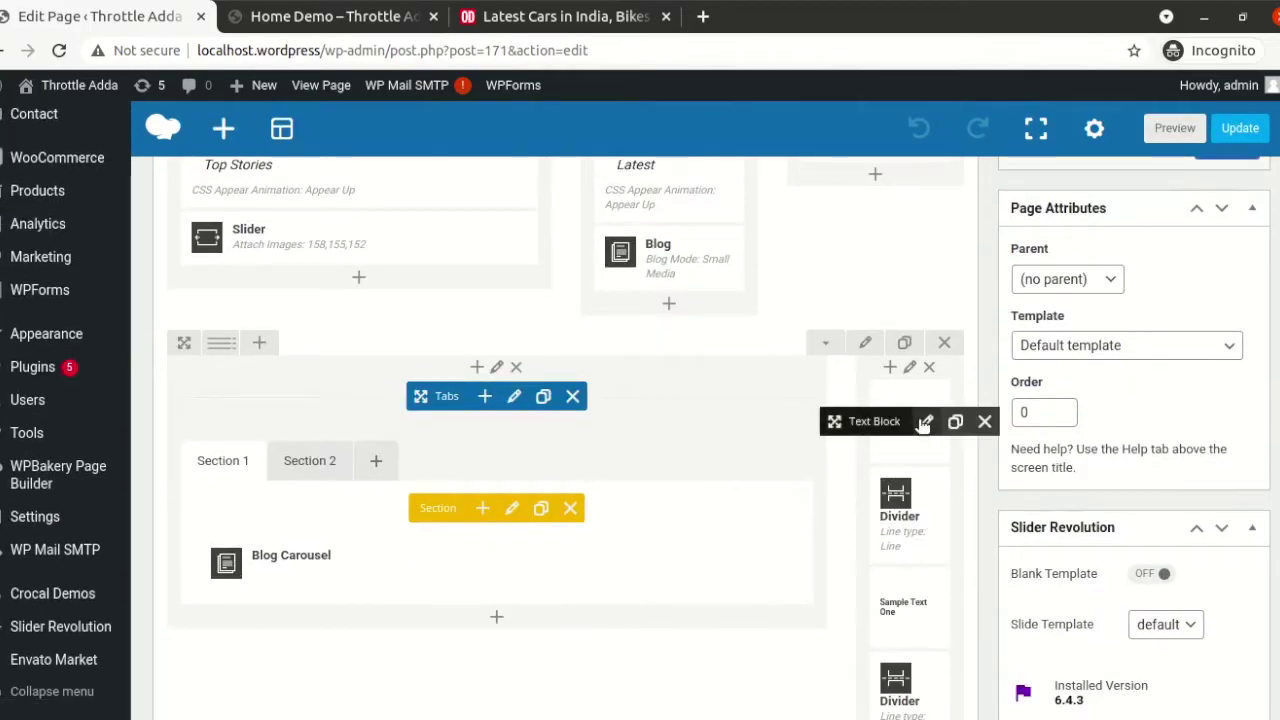
{"action": "left_click", "coordinate": [925, 423]}
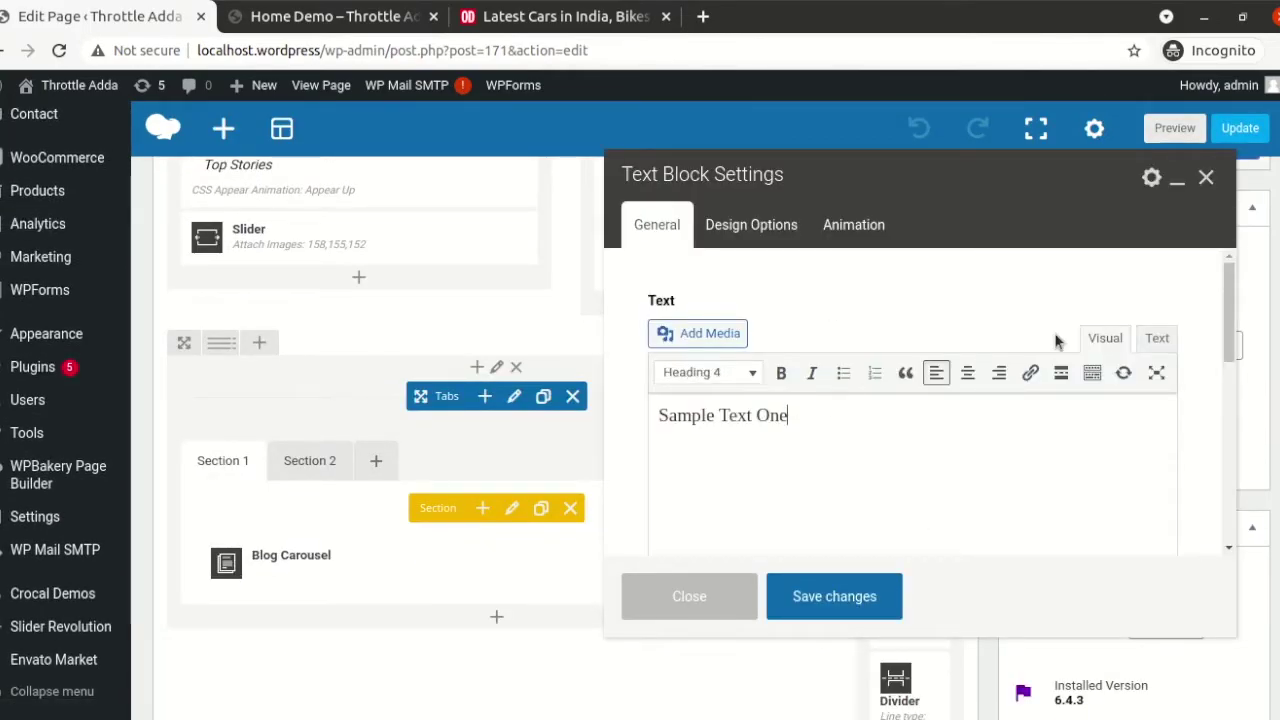
{"action": "left_click", "coordinate": [1171, 343]}
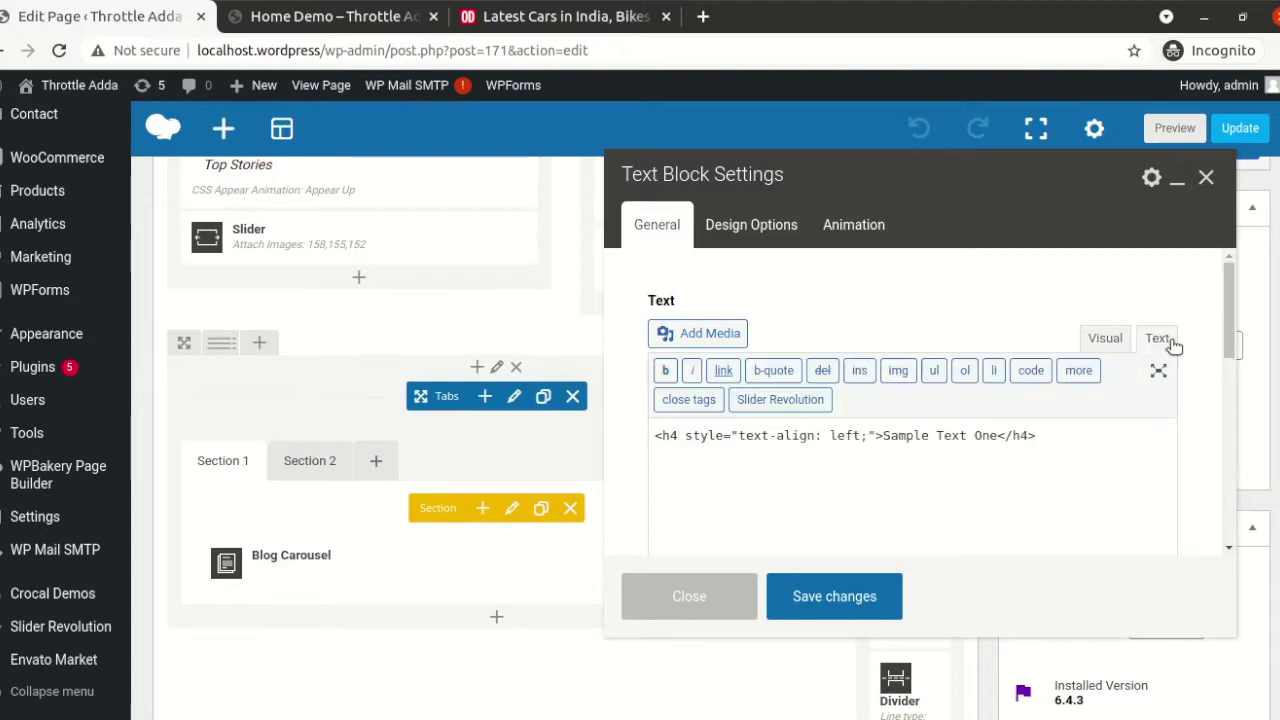
{"action": "left_click", "coordinate": [1096, 348]}
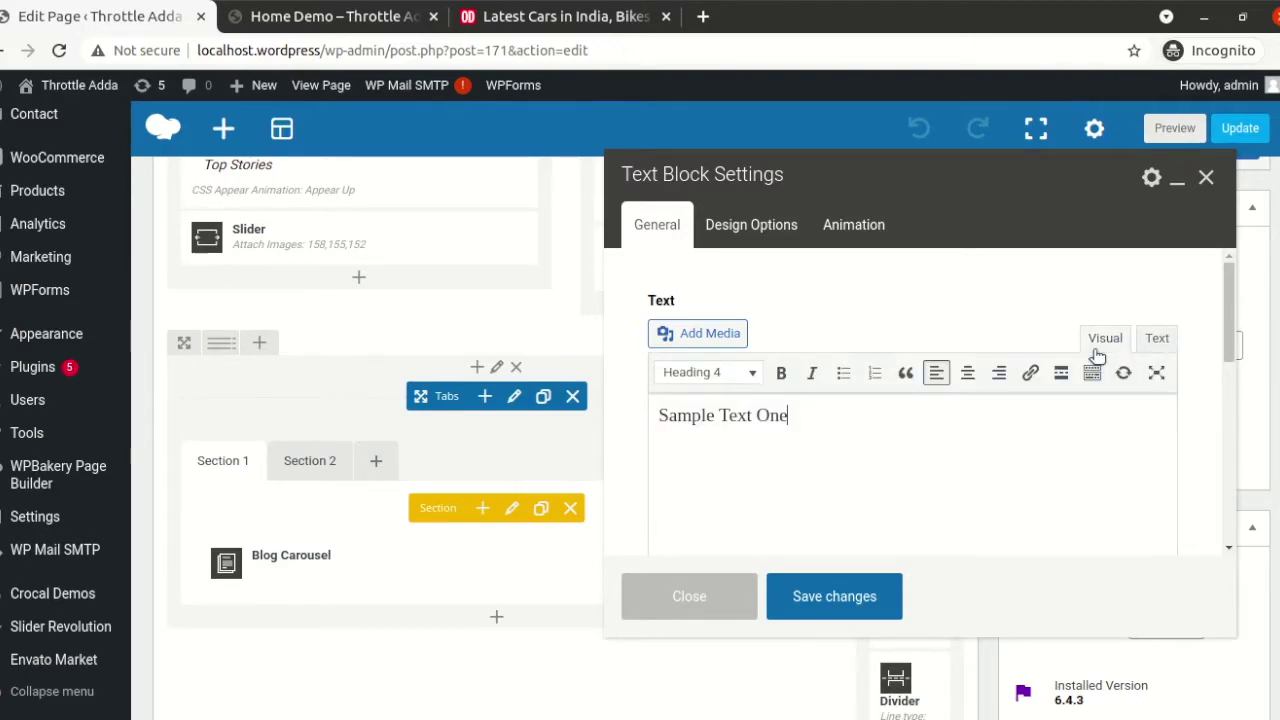
{"action": "left_click", "coordinate": [1157, 339]}
{"action": "left_click", "coordinate": [1077, 436]}
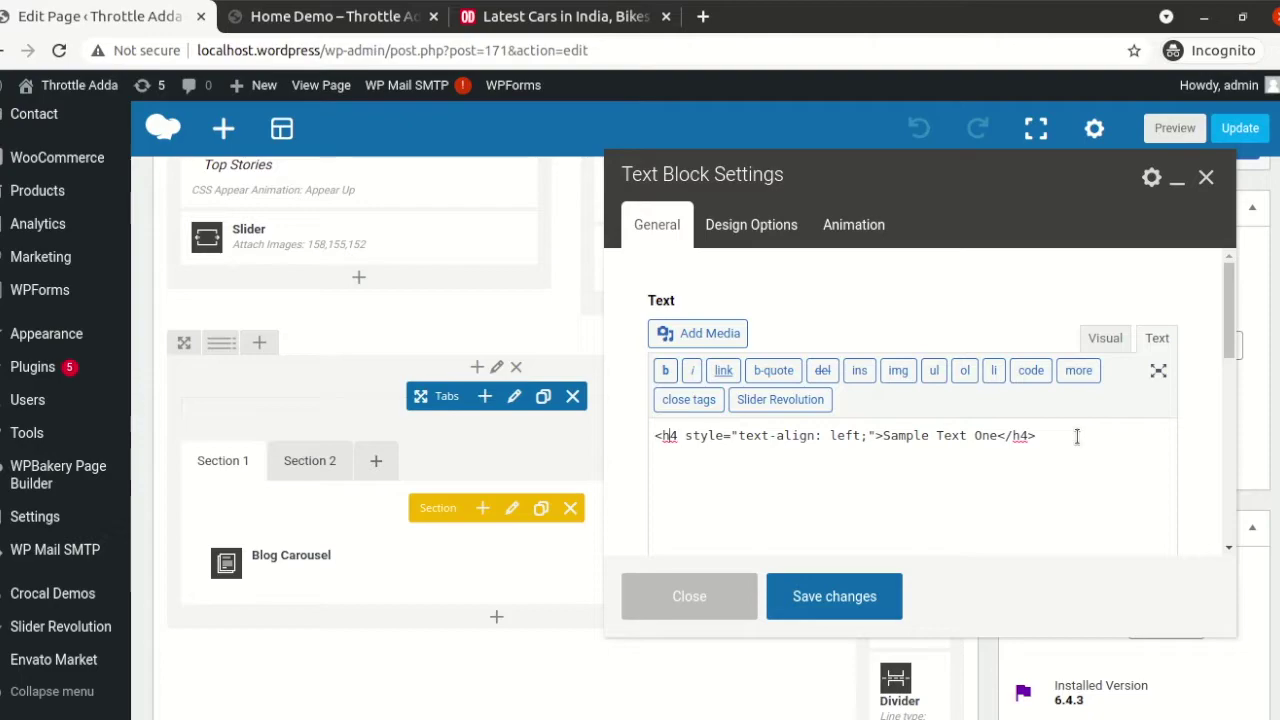
{"action": "key", "text": "BackSpace"}
{"action": "key", "text": "BackSpace"}
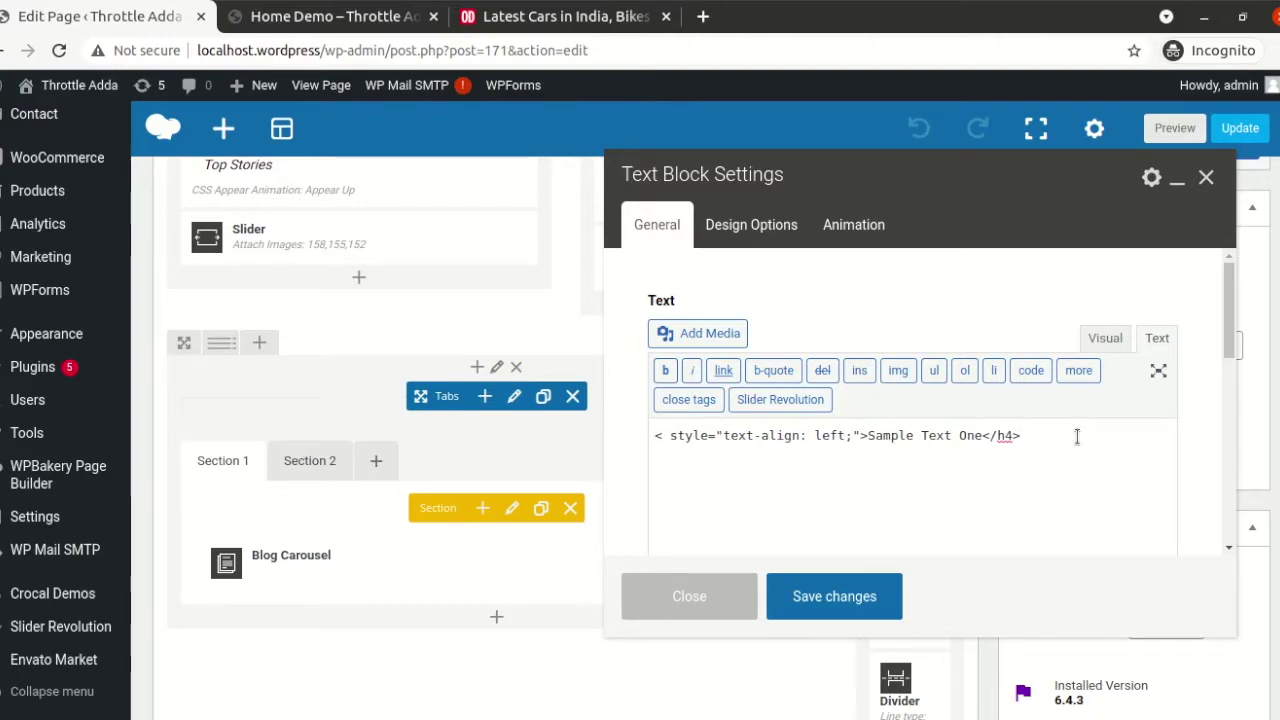
{"action": "type", "text": "div"}
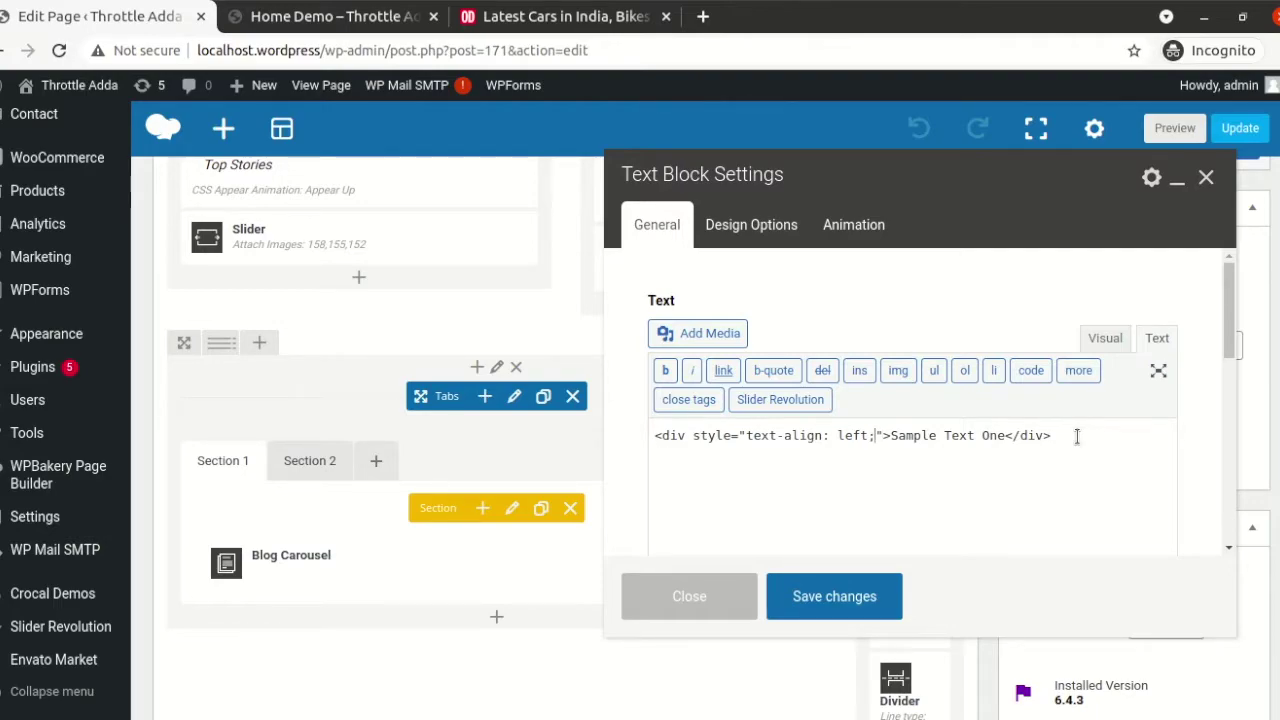
- Inspect the first "Sample Text One" heading on the live Home Demo page to examine its markup and styles
{"action": "left_click", "coordinate": [318, 12]}
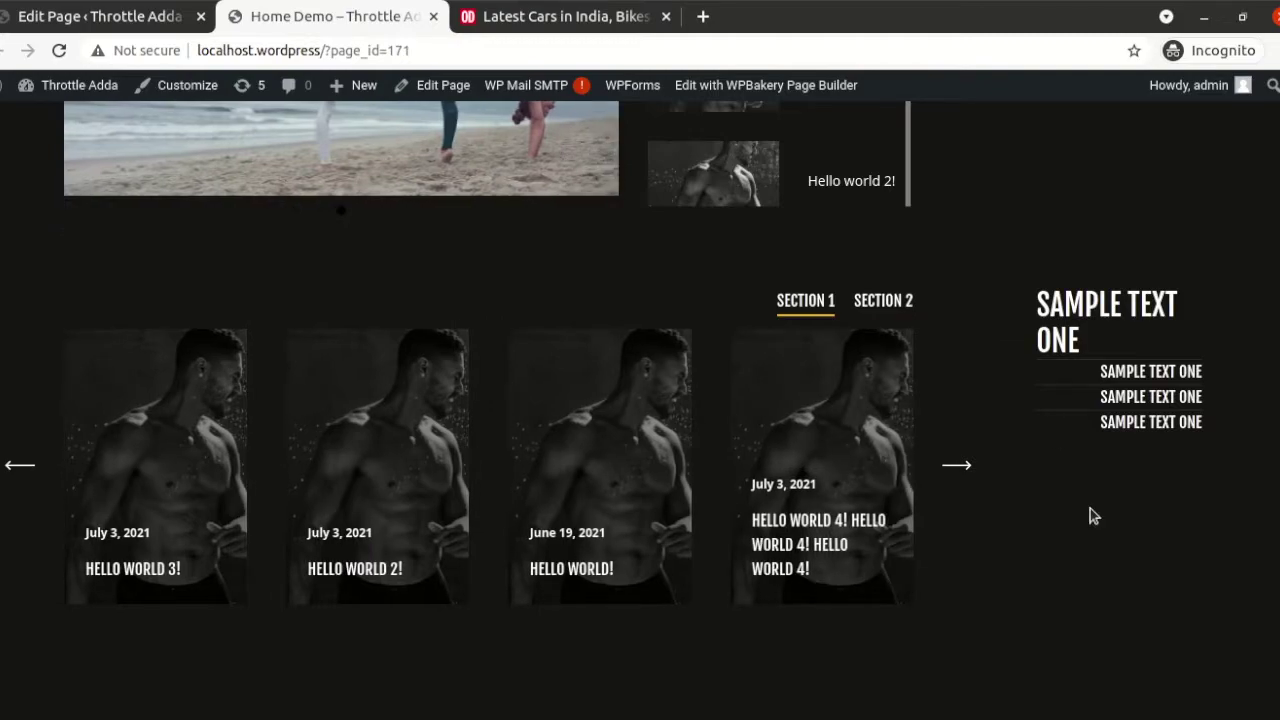
{"action": "right_click", "coordinate": [1071, 506]}
{"action": "left_click", "coordinate": [1071, 497]}
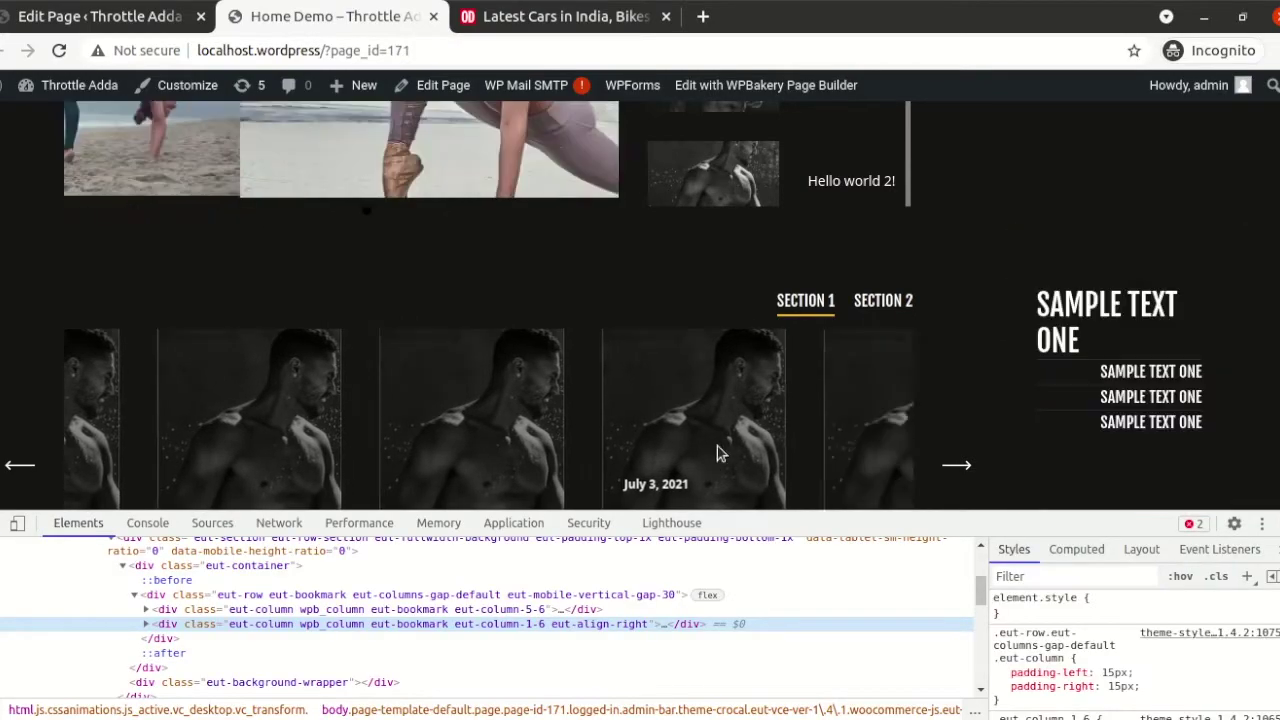
{"action": "left_click", "coordinate": [17, 522]}
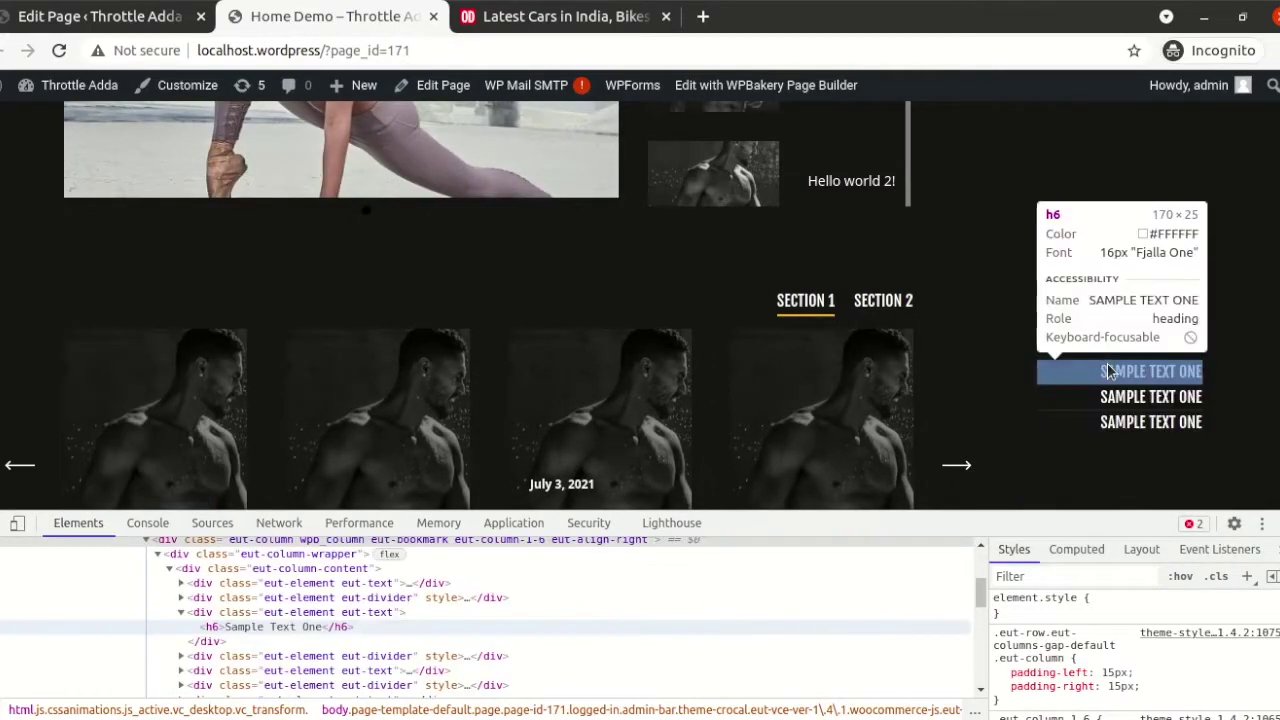
{"action": "left_click", "coordinate": [1150, 371]}
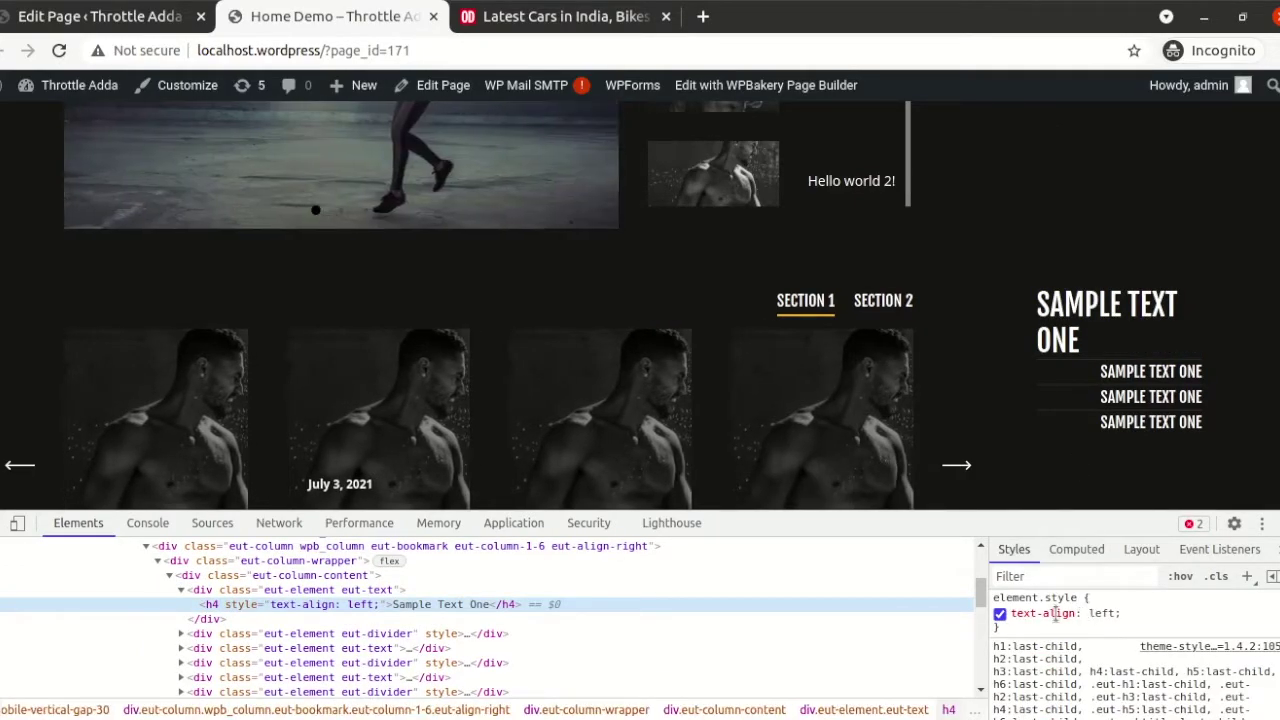
- Add a font-size of 18px to the inline style of the first "Sample Text One" h4 in the developer tools
{"action": "left_click", "coordinate": [1055, 613]}
{"action": "key", "text": "Tab"}
{"action": "key", "text": "Tab"}
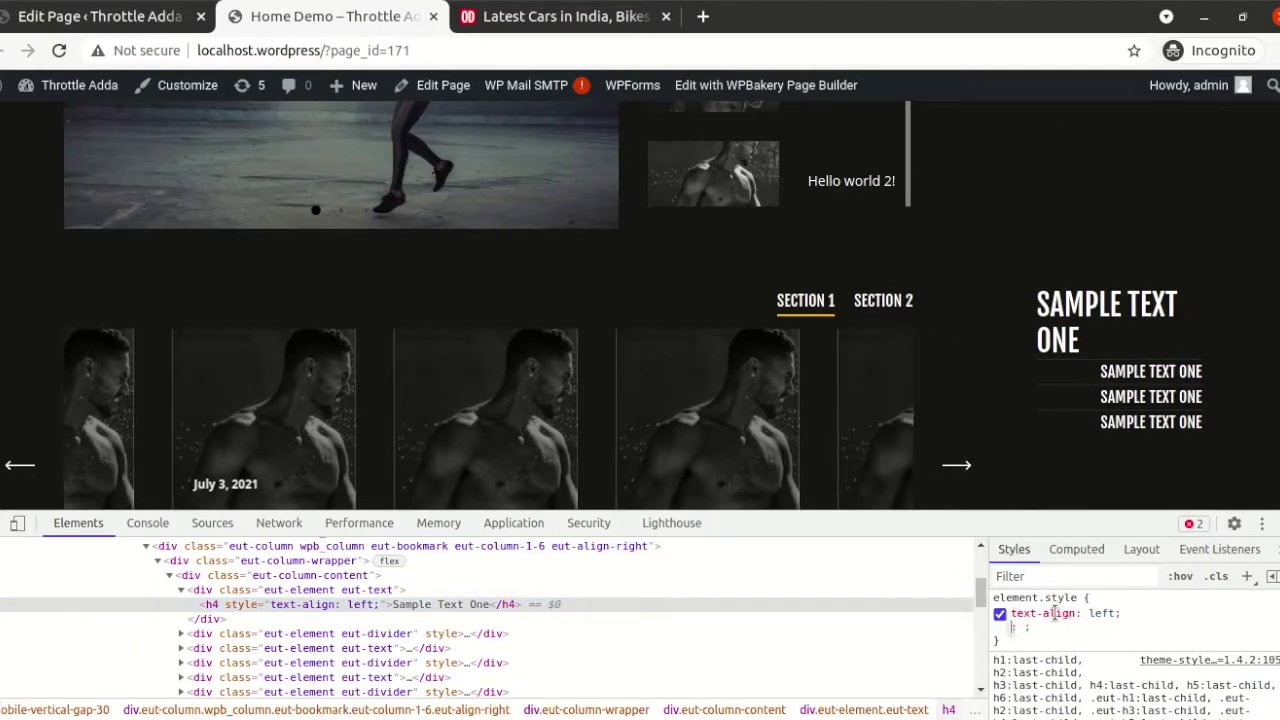
{"action": "type", "text": "font"}
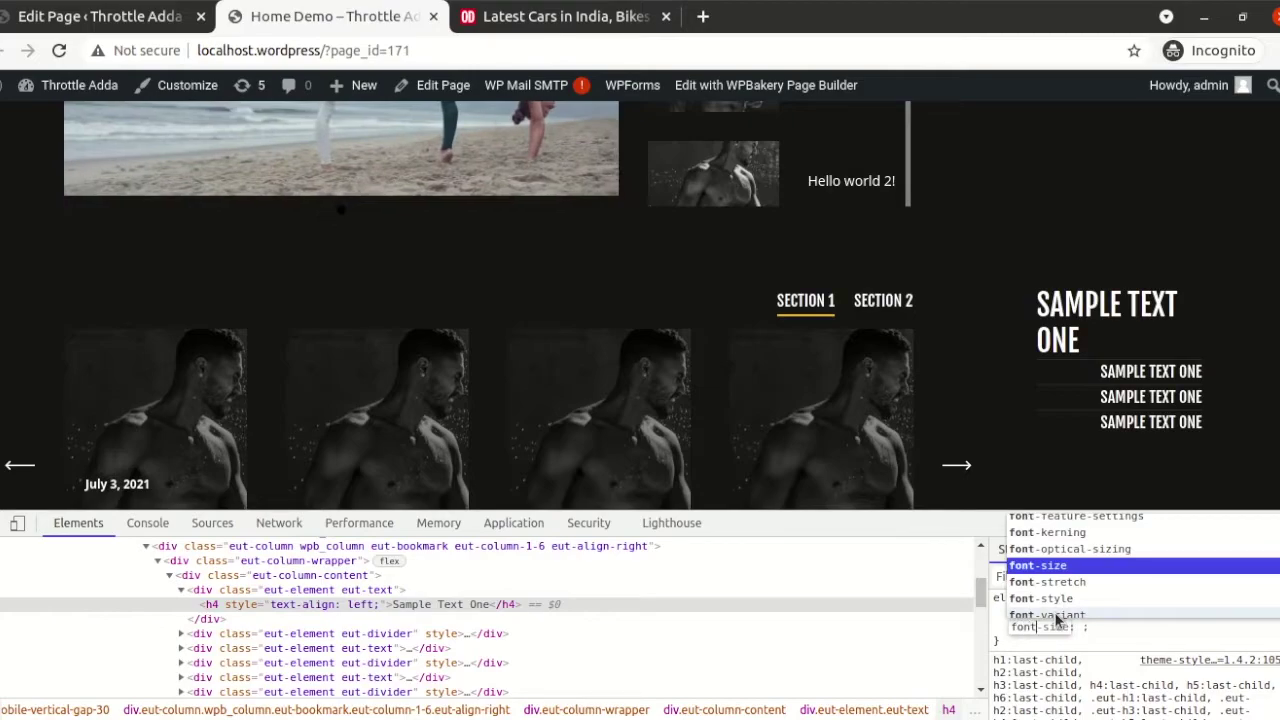
{"action": "key", "text": "Tab"}
{"action": "type", "text": "1"}
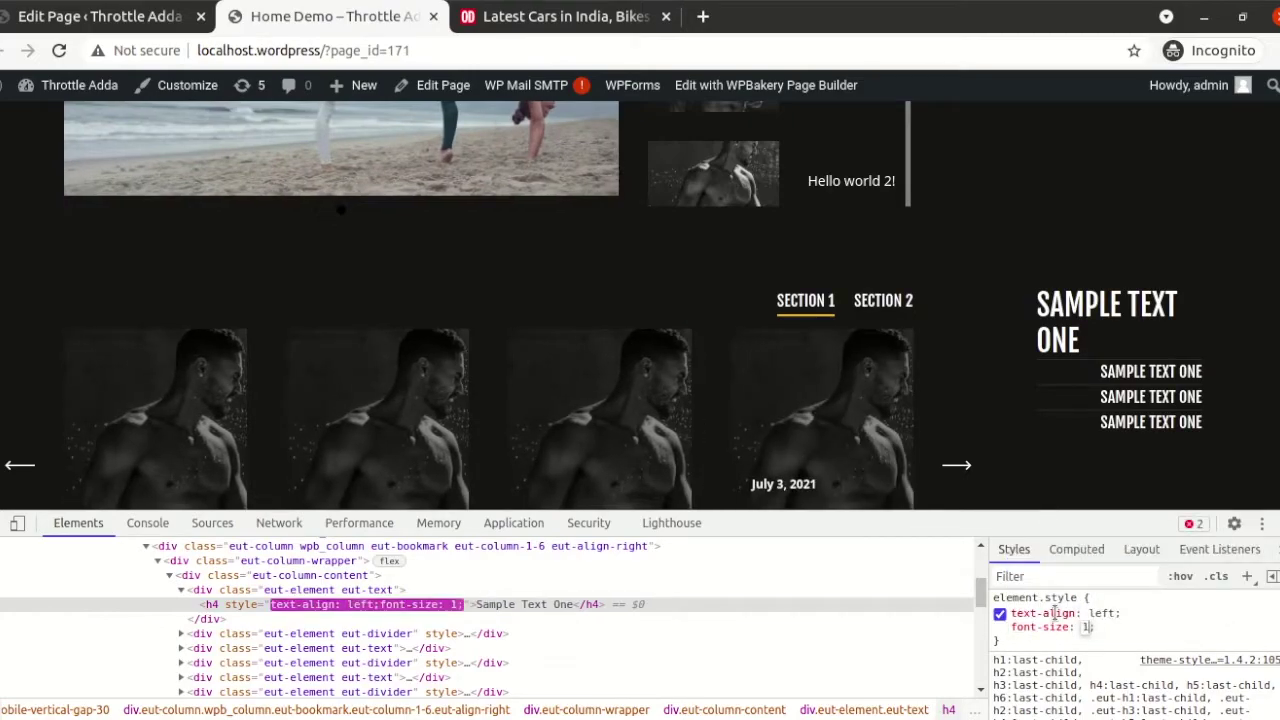
{"action": "type", "text": "8px"}
- Raise the inspected heading's trial font-size step by step to 26px, previewing how it fits the column
{"action": "key", "text": "Up"}
{"action": "key", "text": "Up"}
{"action": "key", "text": "Up"}
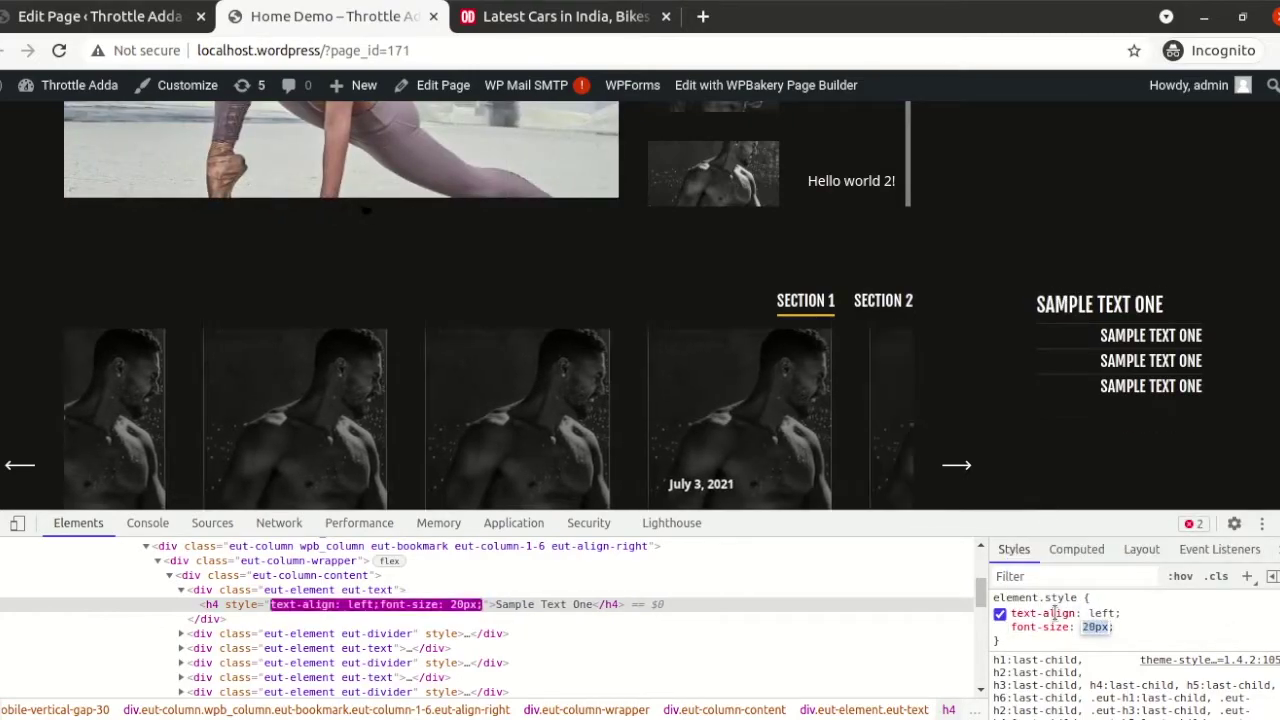
{"action": "key", "text": "Up"}
{"action": "key", "text": "Up"}
{"action": "key", "text": "Up"}
{"action": "key", "text": "Up"}
{"action": "key", "text": "Up"}
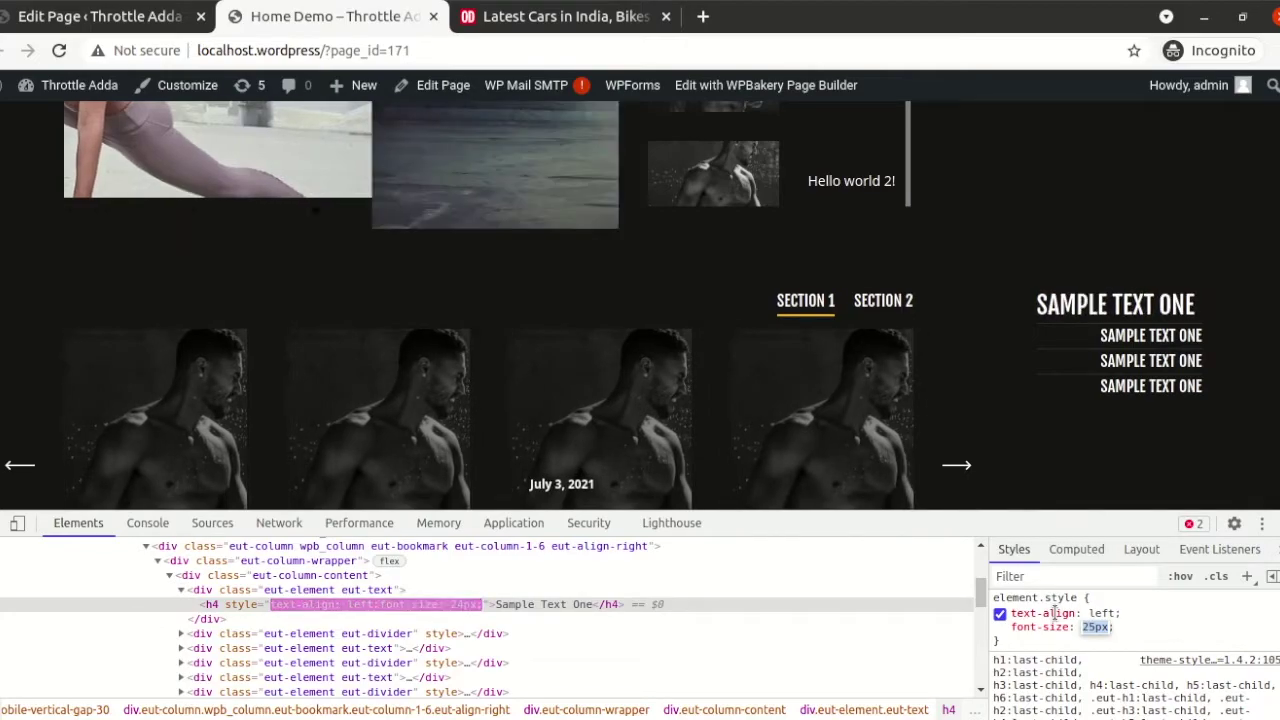
{"action": "key", "text": "Up"}
{"action": "key", "text": "Down"}
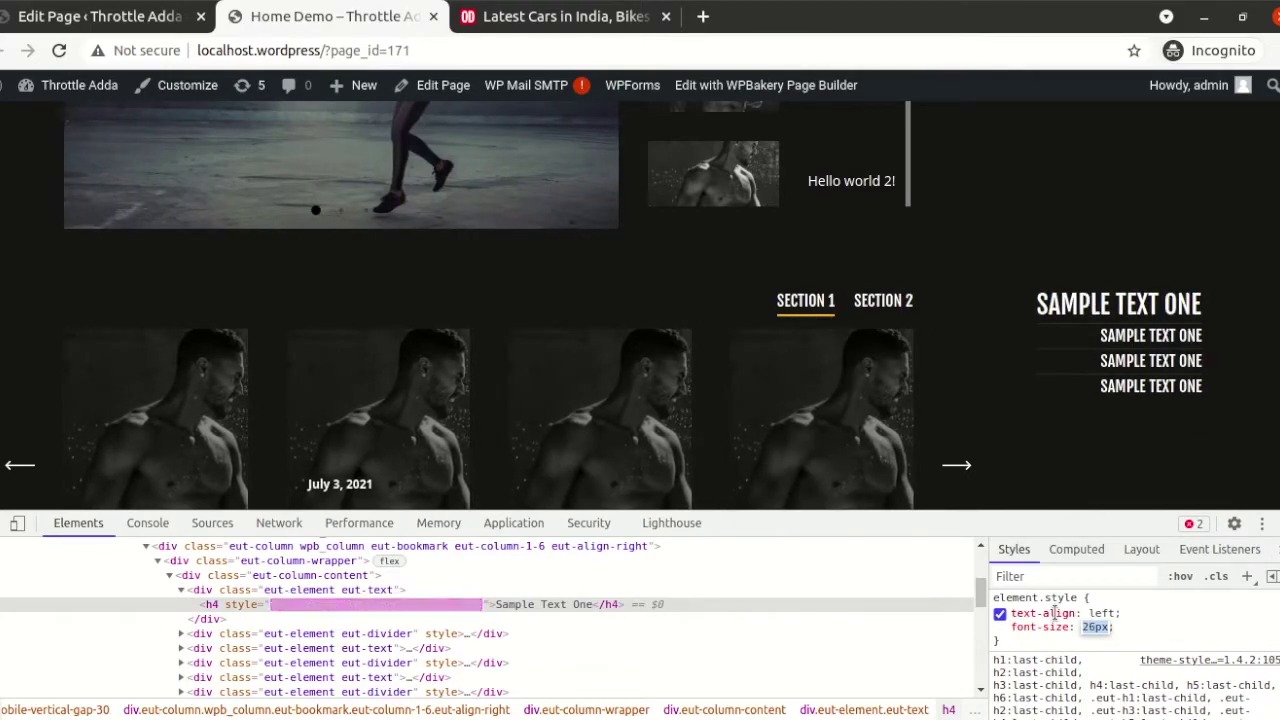
{"action": "left_click", "coordinate": [1143, 636]}
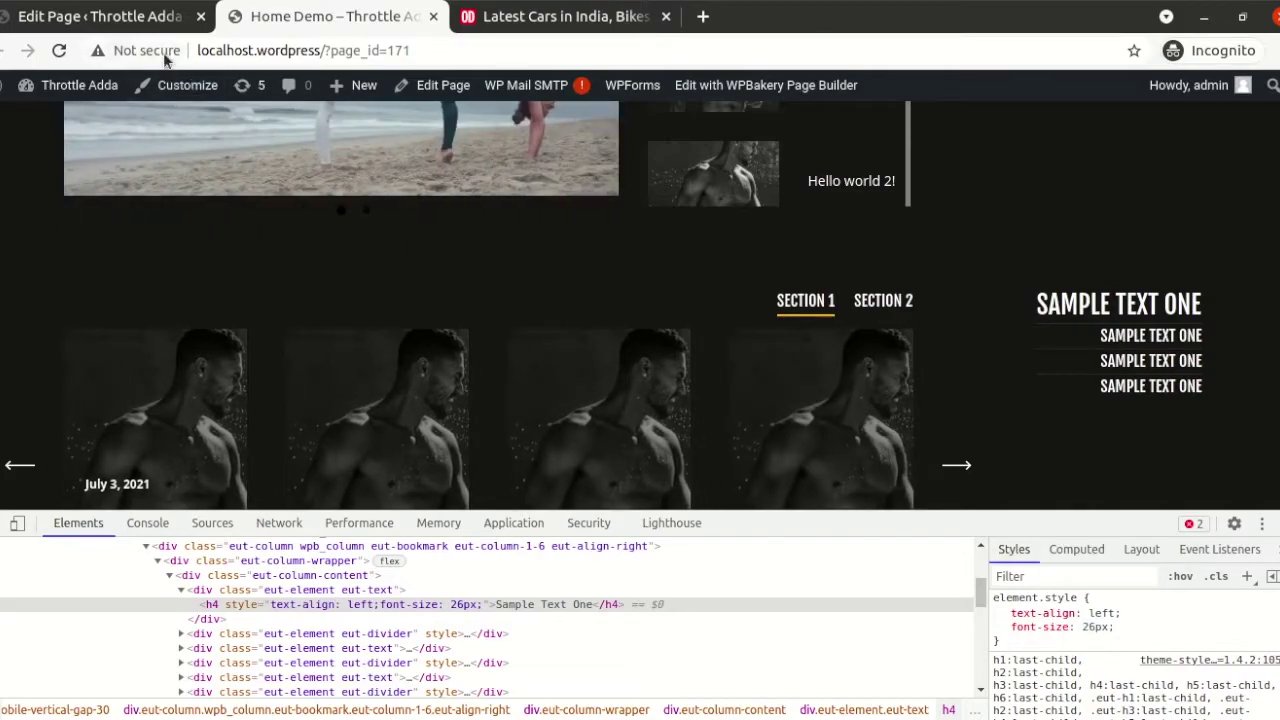
- Add font-size:26px to the div style in the first "Sample Text One" block's source, save it and update the page
{"action": "left_click", "coordinate": [140, 17]}
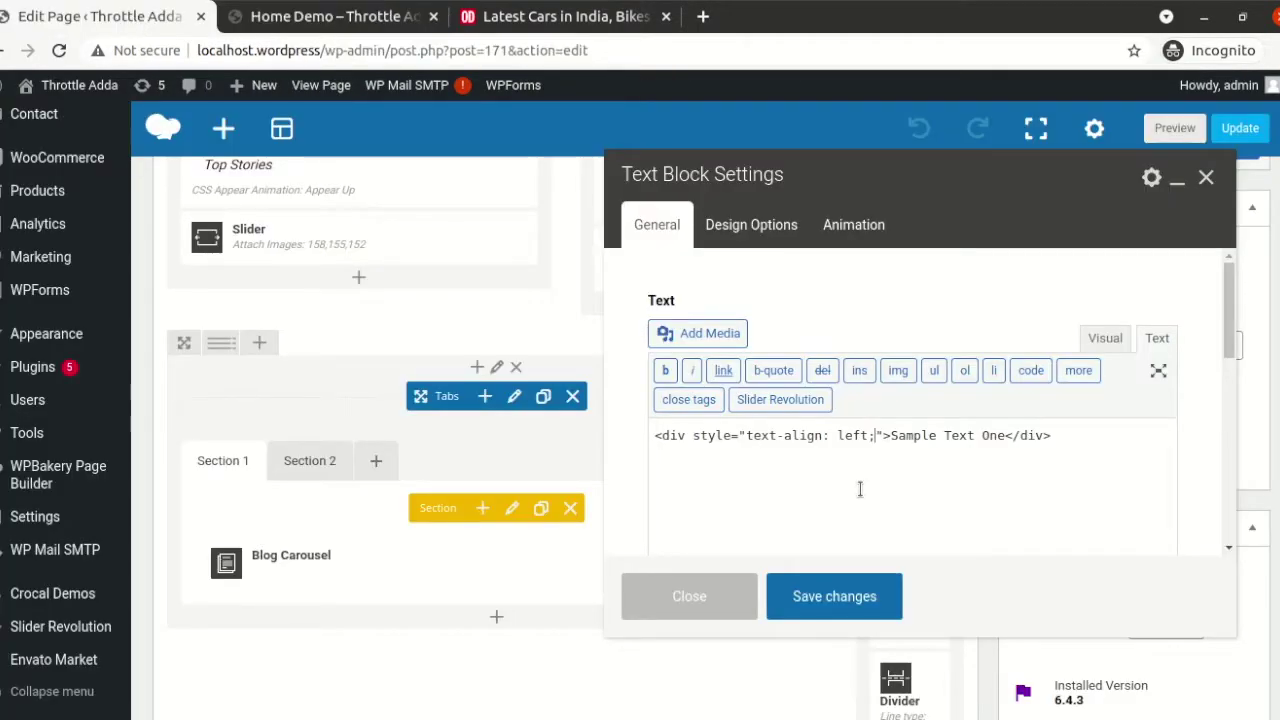
{"action": "type", "text": "fonr"}
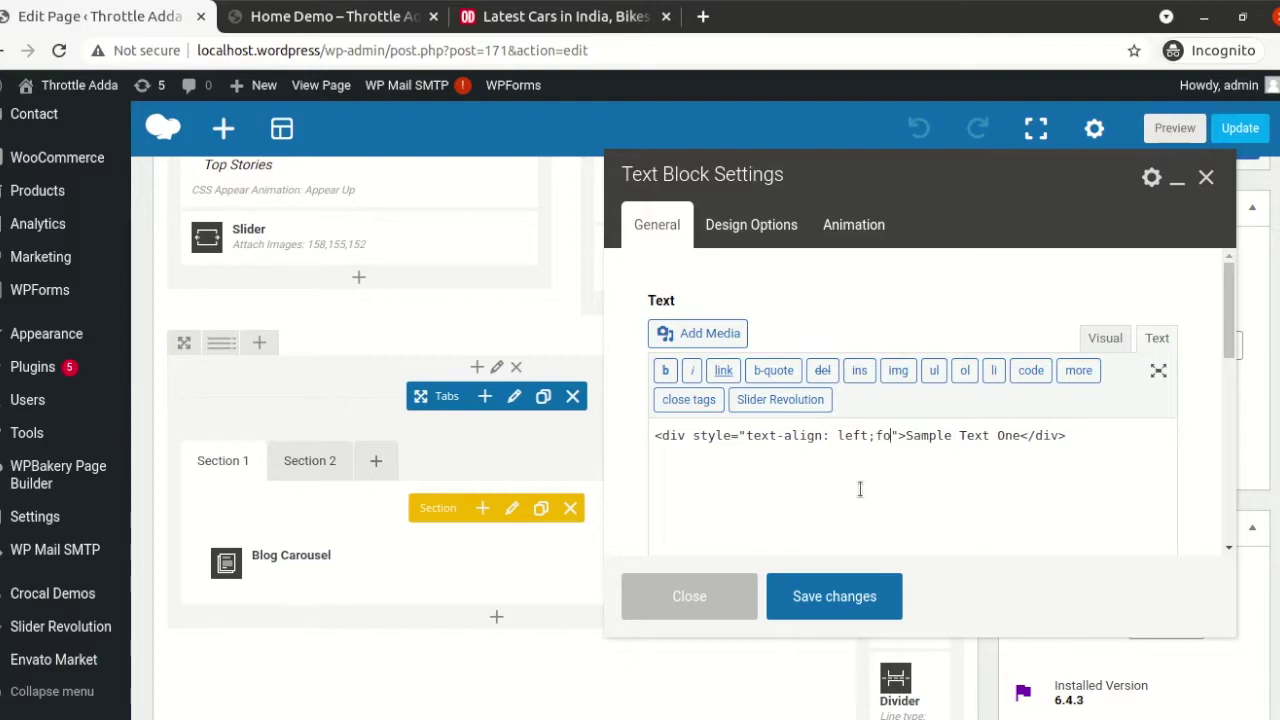
{"action": "key", "text": "BackSpace"}
{"action": "type", "text": "t-si"}
{"action": "type", "text": "ze:2"}
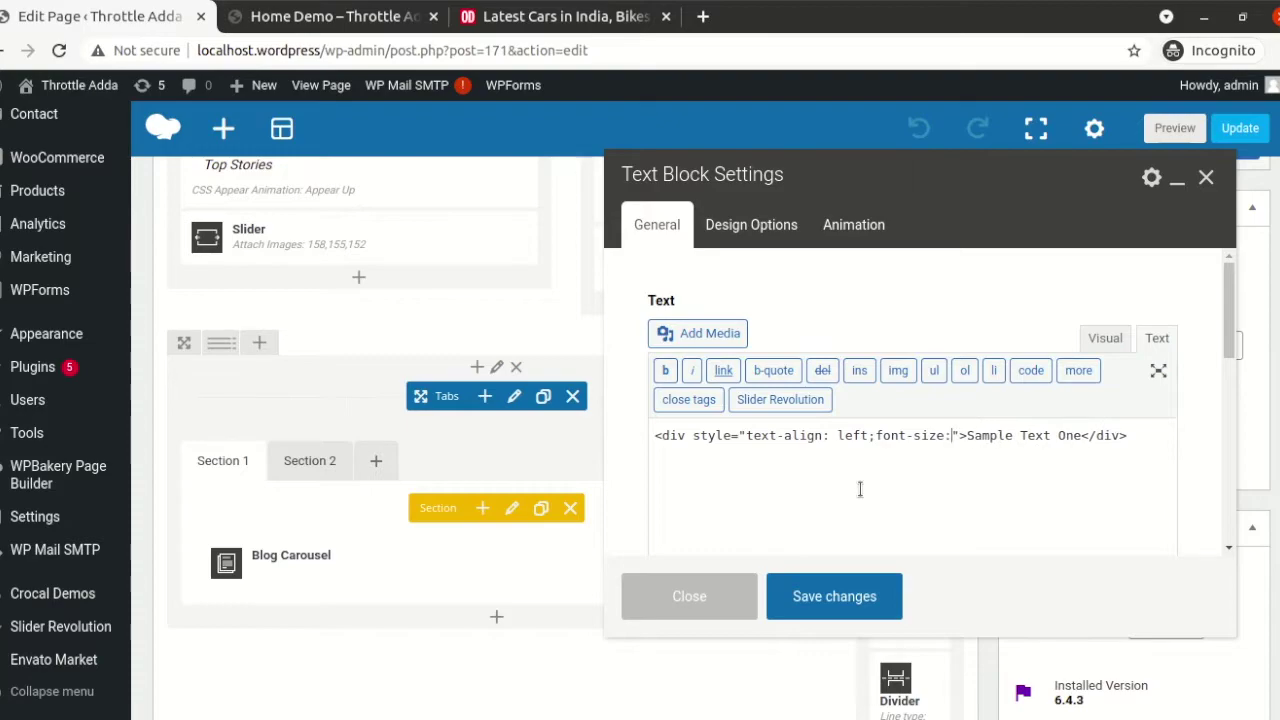
{"action": "type", "text": "6px;"}
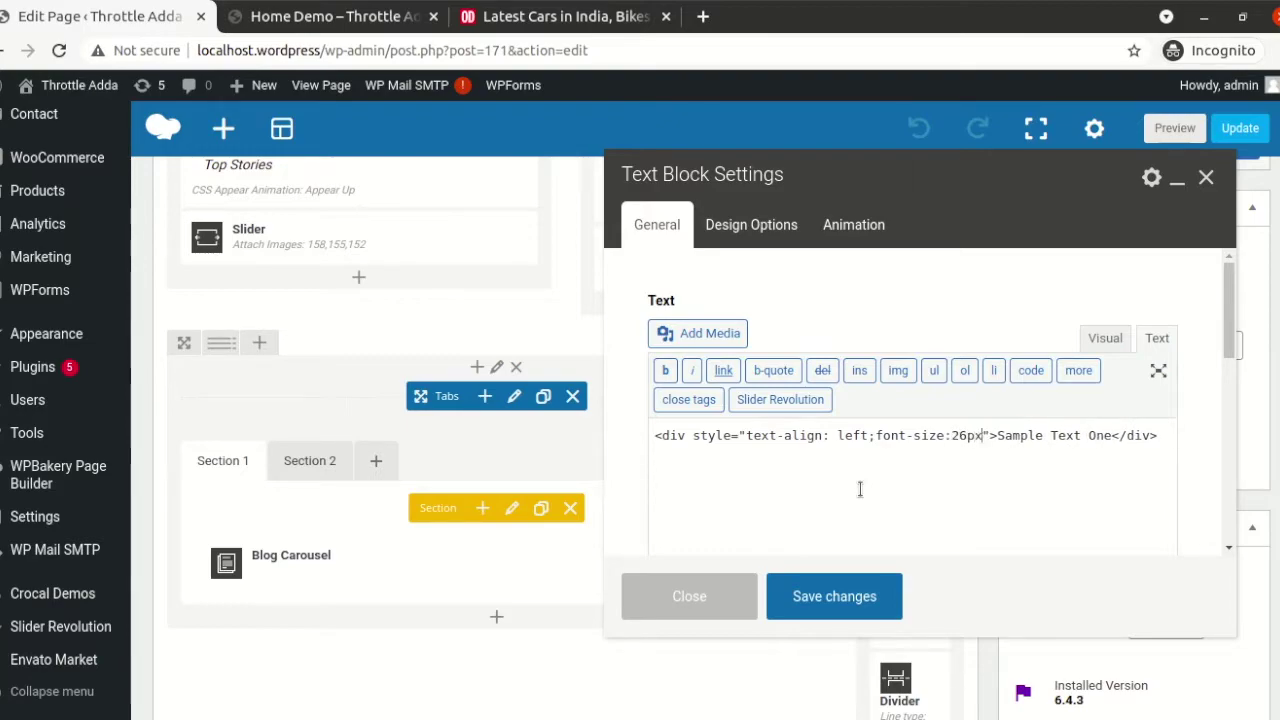
{"action": "left_click", "coordinate": [813, 598]}
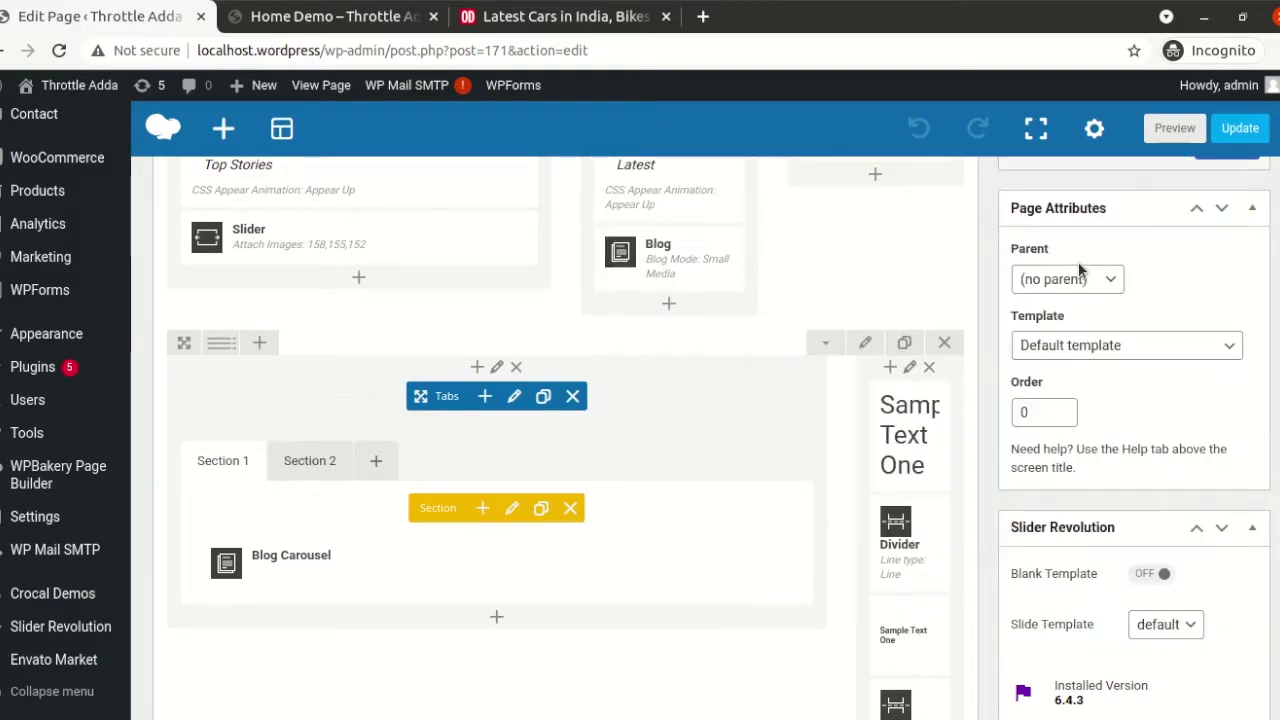
{"action": "left_click", "coordinate": [1235, 136]}
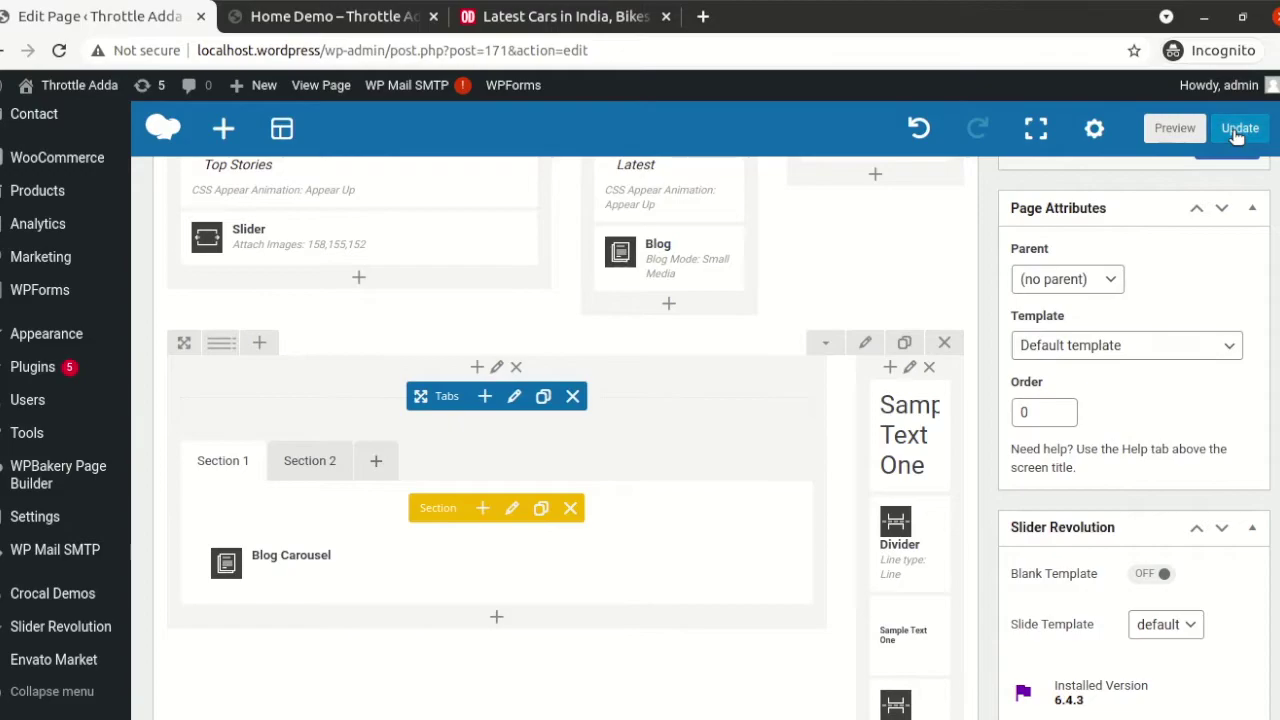
- Reload the live Home Demo page and inspect the first "Sample Text One" div to examine its styles
{"action": "left_click", "coordinate": [367, 17]}
{"action": "left_click", "coordinate": [425, 46]}
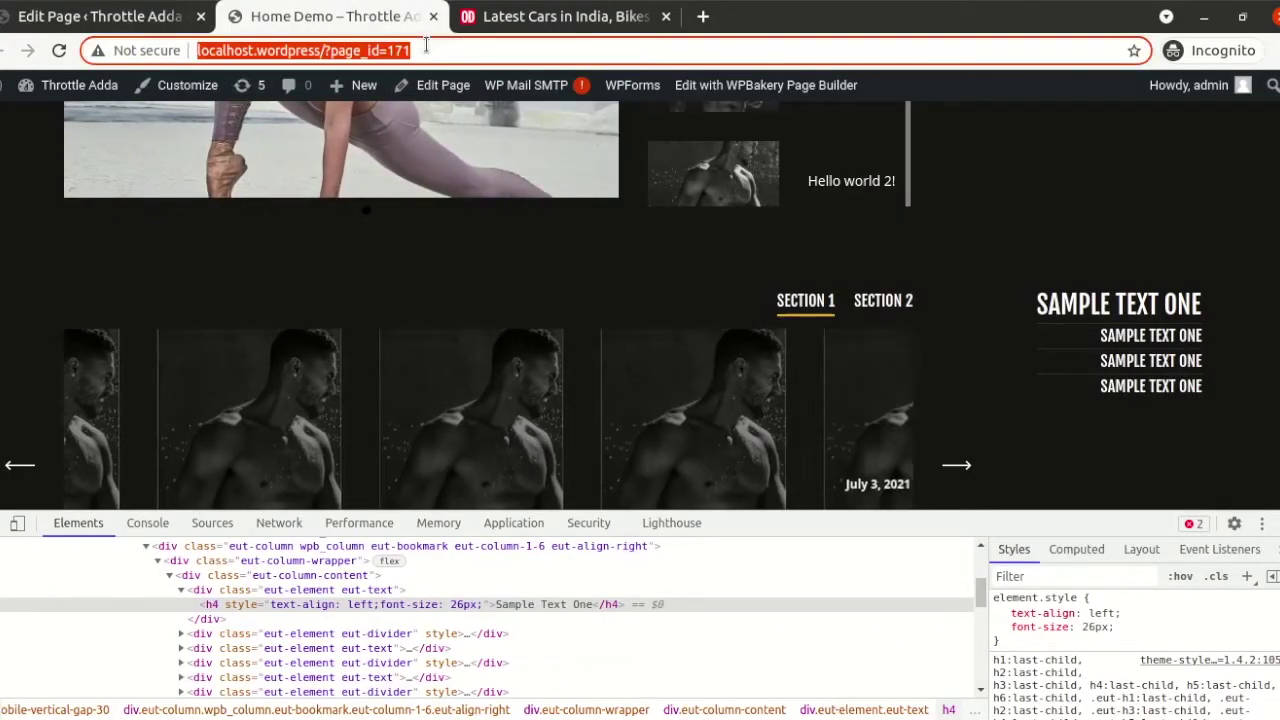
{"action": "key", "text": "Return"}
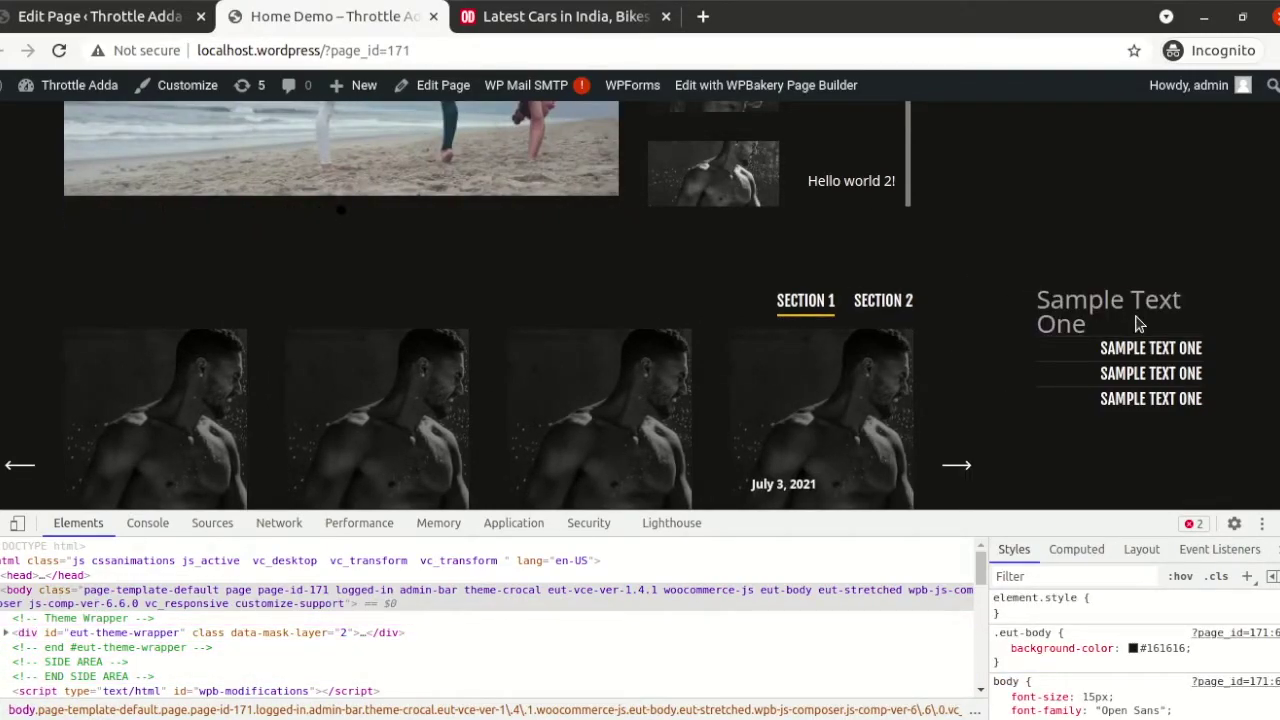
{"action": "left_click", "coordinate": [17, 524]}
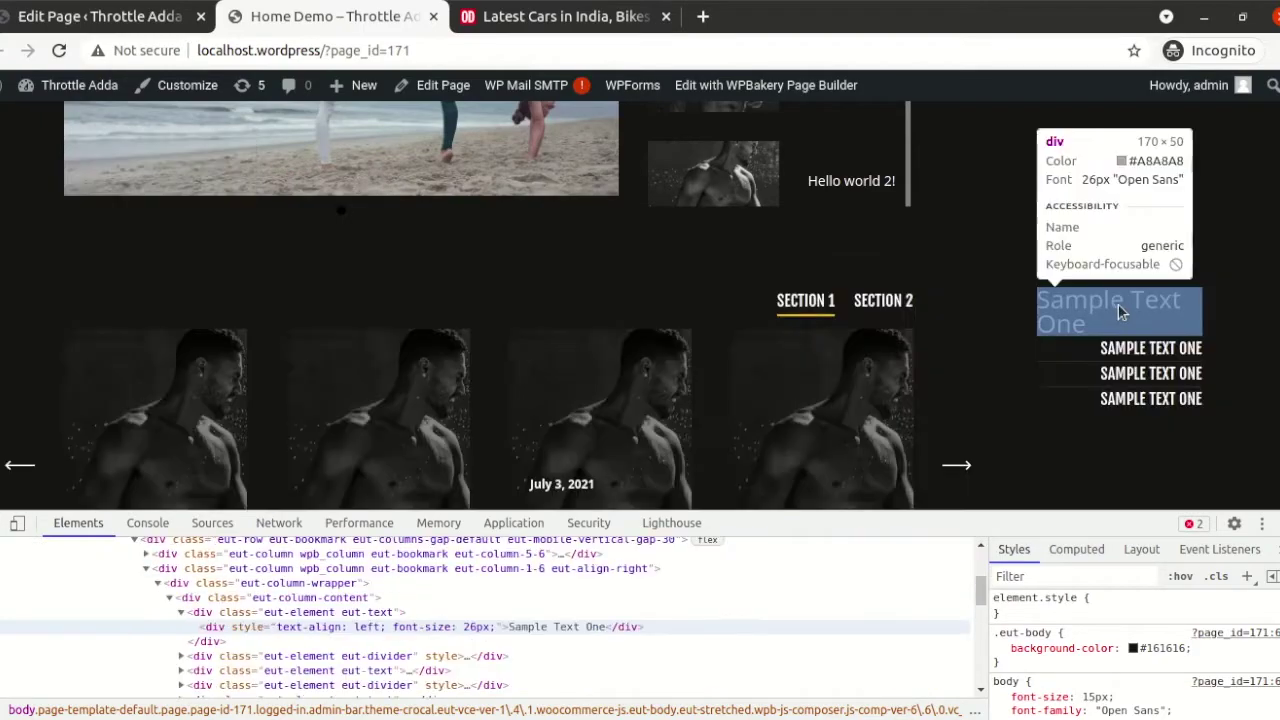
{"action": "left_click", "coordinate": [1040, 300]}
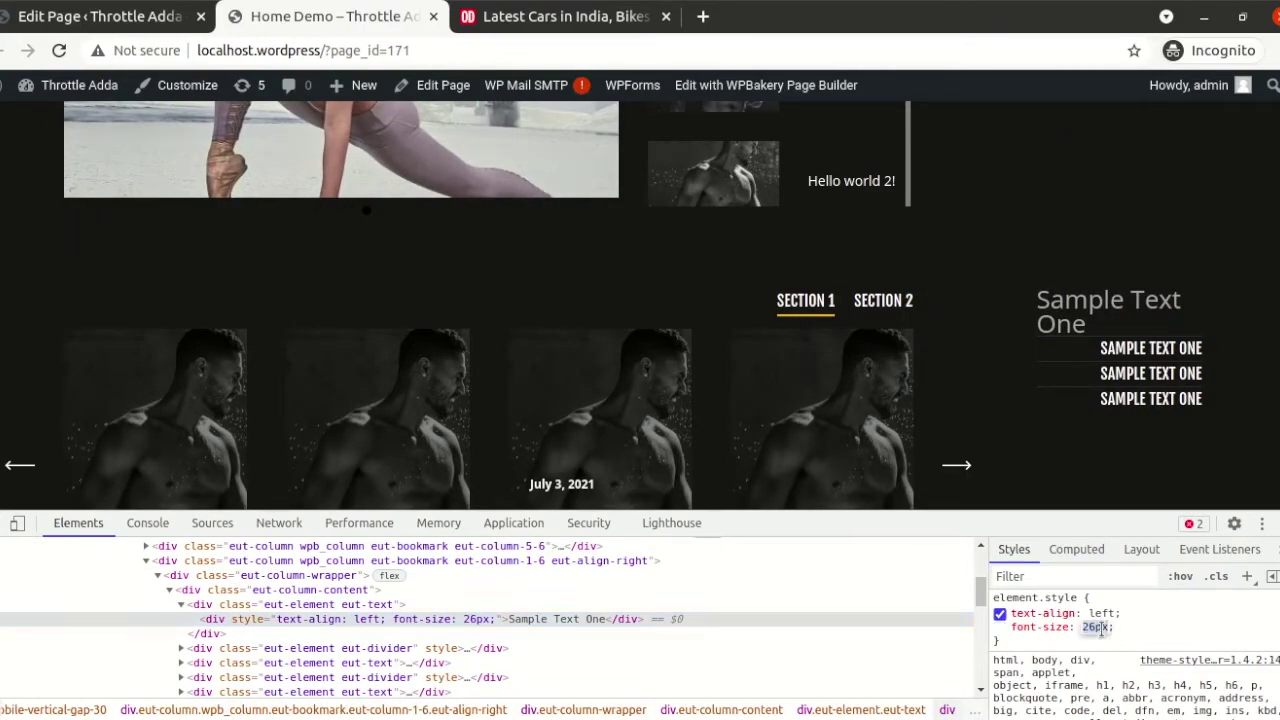
- Lower the inspected div's trial font-size to 21px in the developer tools and look through its remaining style rules
{"action": "key", "text": "Down"}
{"action": "key", "text": "Down"}
{"action": "key", "text": "Down"}
{"action": "key", "text": "Down"}
{"action": "key", "text": "Down"}
{"action": "key", "text": "Down"}
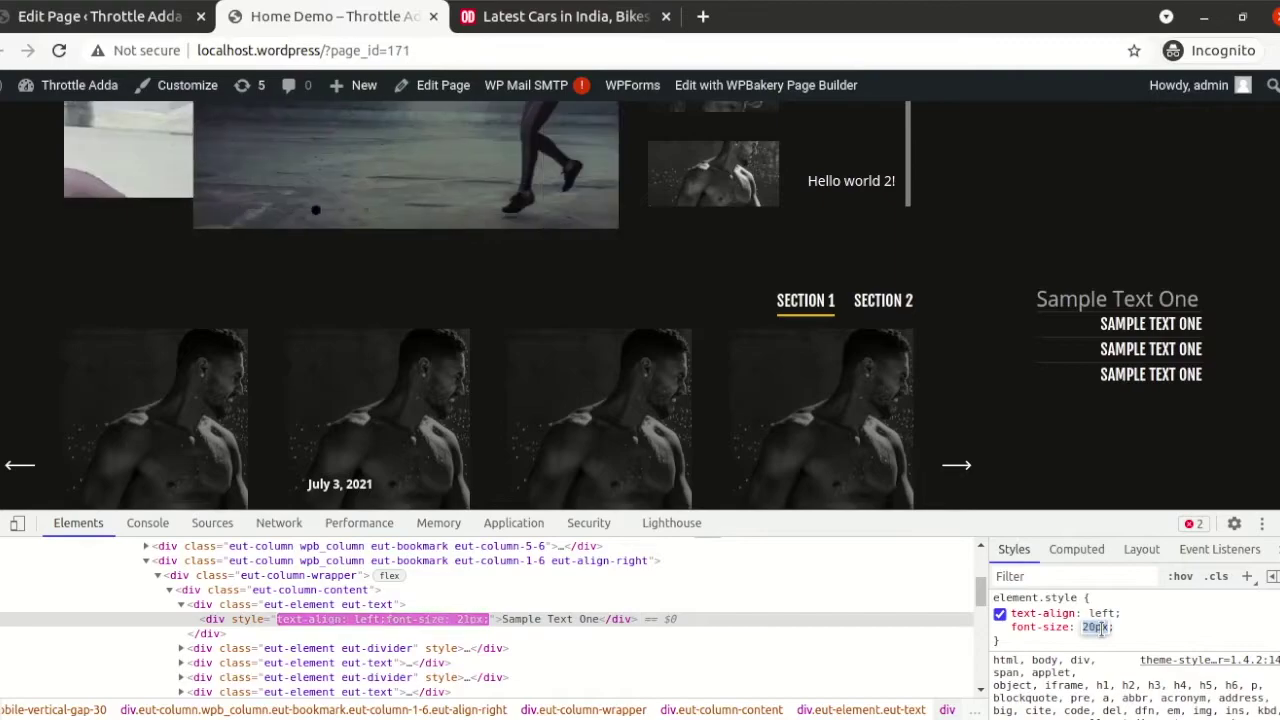
{"action": "key", "text": "Up"}
{"action": "key", "text": "Up"}
{"action": "key", "text": "Down"}
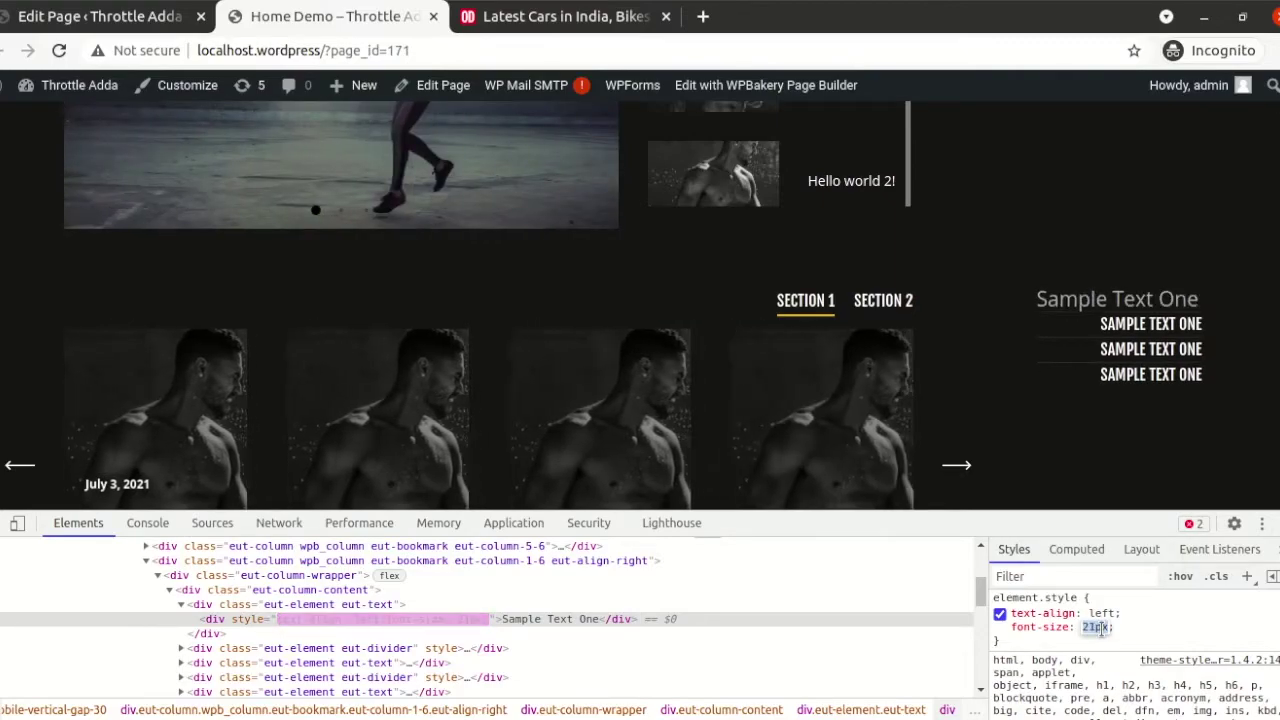
{"action": "scroll", "coordinate": [1146, 637], "scroll_direction": "down", "scroll_amount": 5}
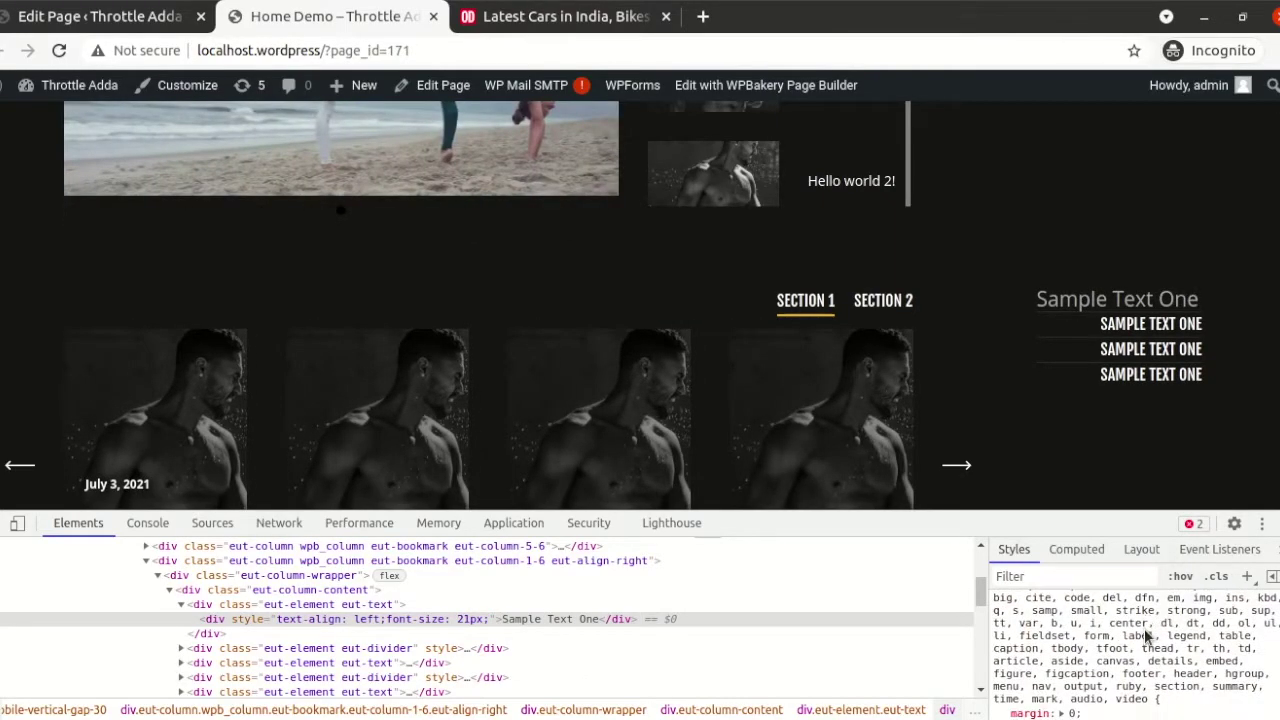
{"action": "scroll", "coordinate": [1146, 637], "scroll_direction": "down", "scroll_amount": 8}
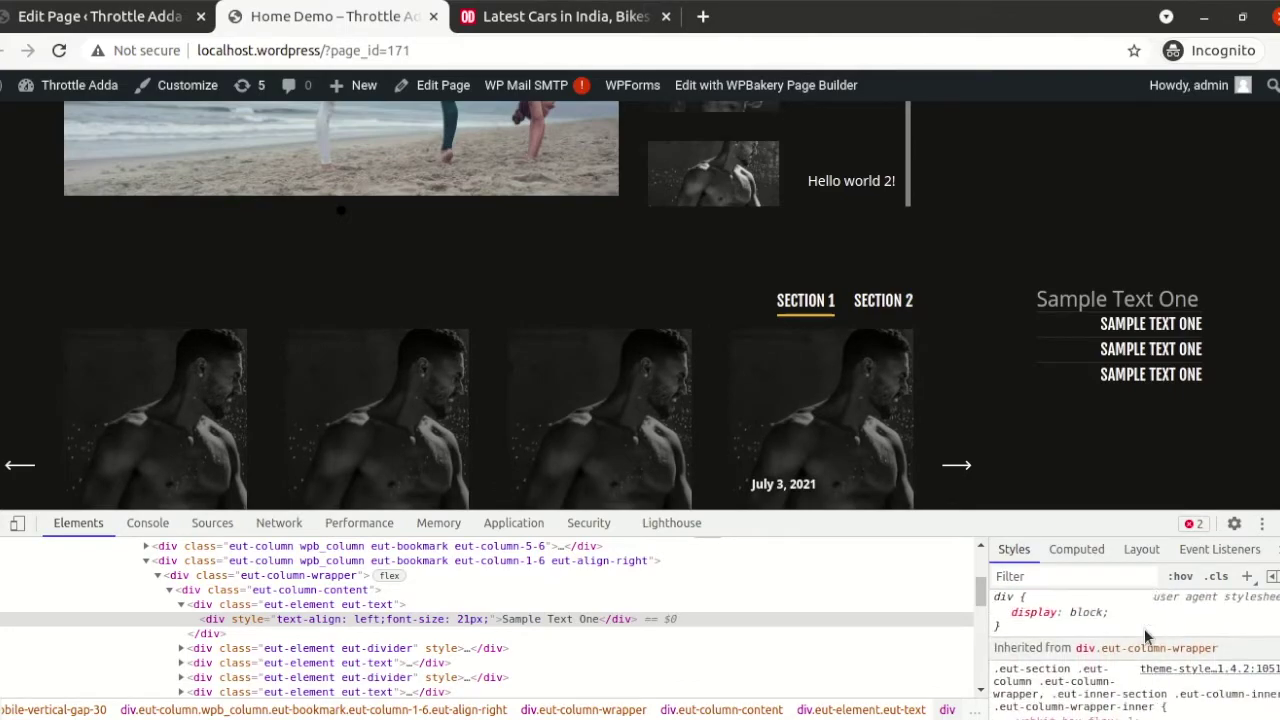
{"action": "scroll", "coordinate": [1146, 637], "scroll_direction": "up", "scroll_amount": 13}
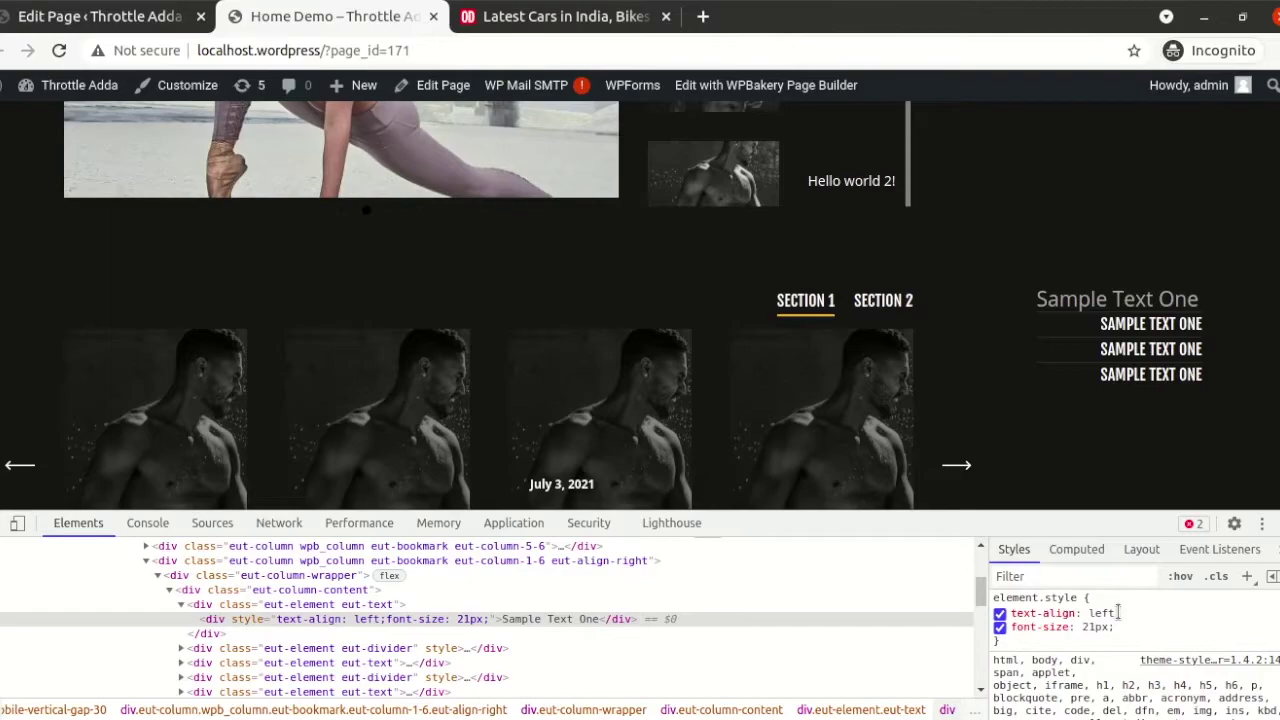
- Set the font-size to 21px in the first "Sample Text One" block's HTML source, save it and update the page
{"action": "left_click", "coordinate": [128, 22]}
{"action": "scroll", "coordinate": [766, 634], "scroll_direction": "down", "scroll_amount": 5}
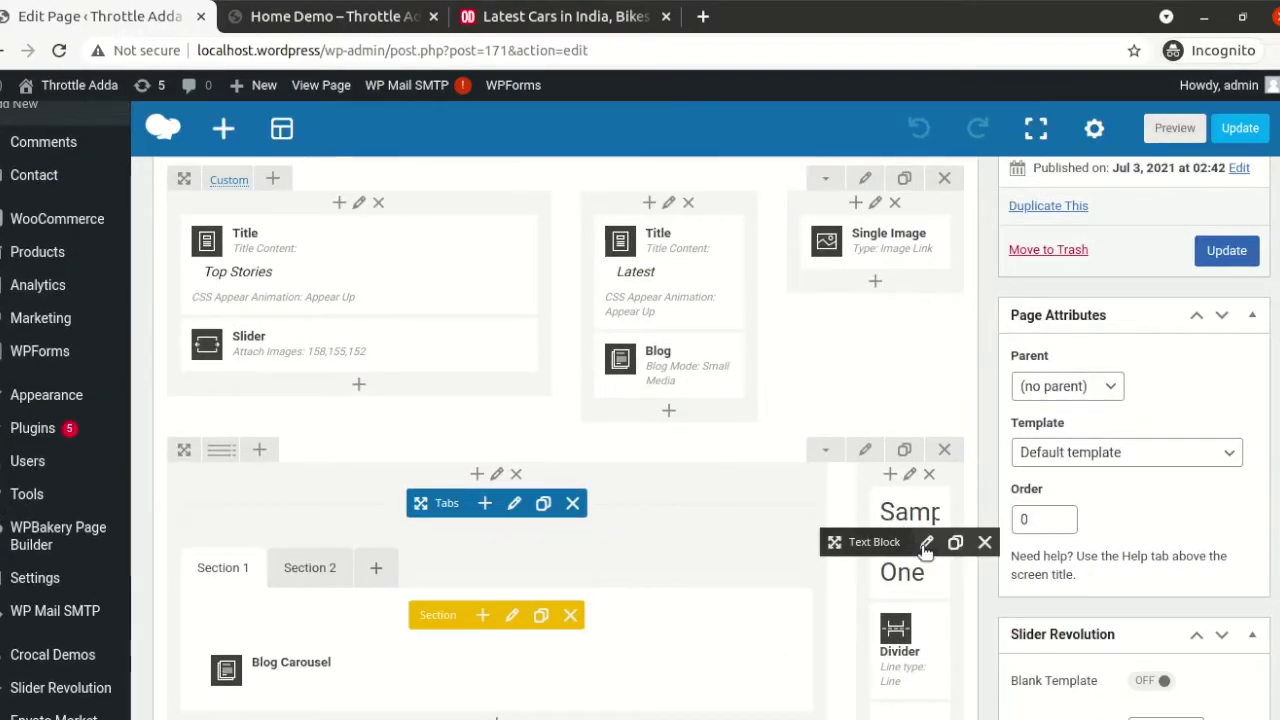
{"action": "left_click", "coordinate": [924, 545]}
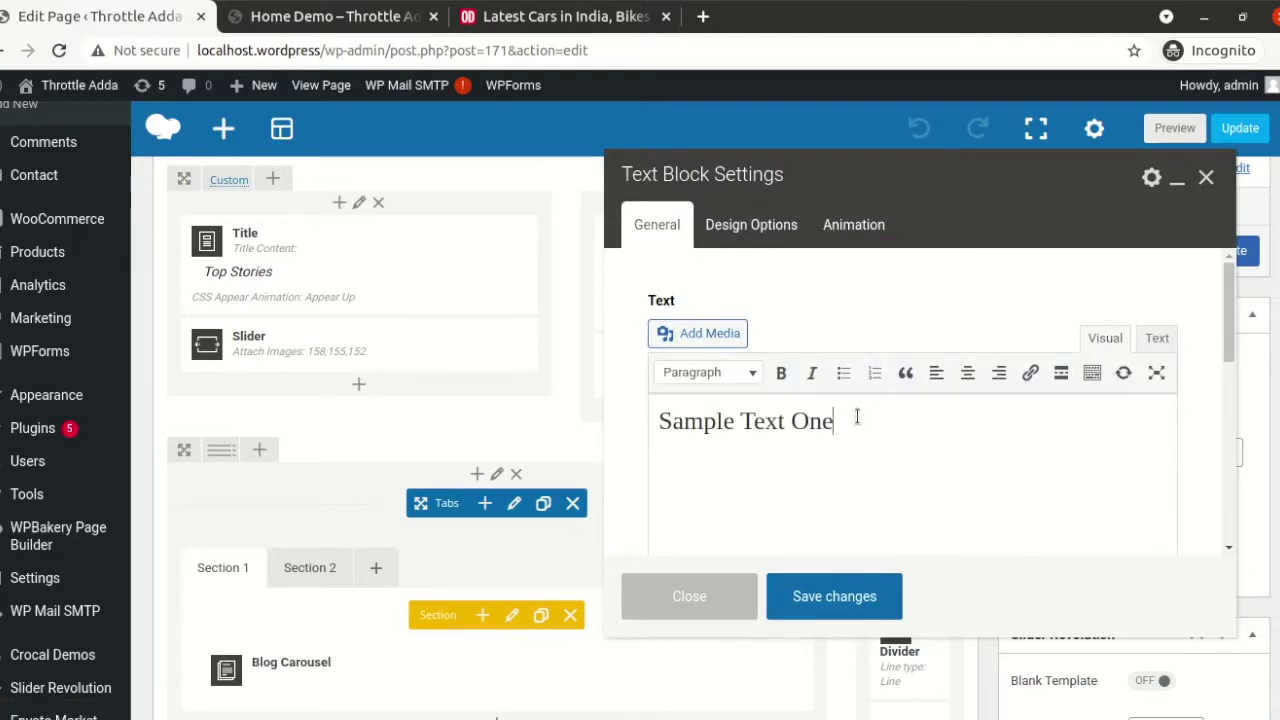
{"action": "left_click", "coordinate": [1157, 338]}
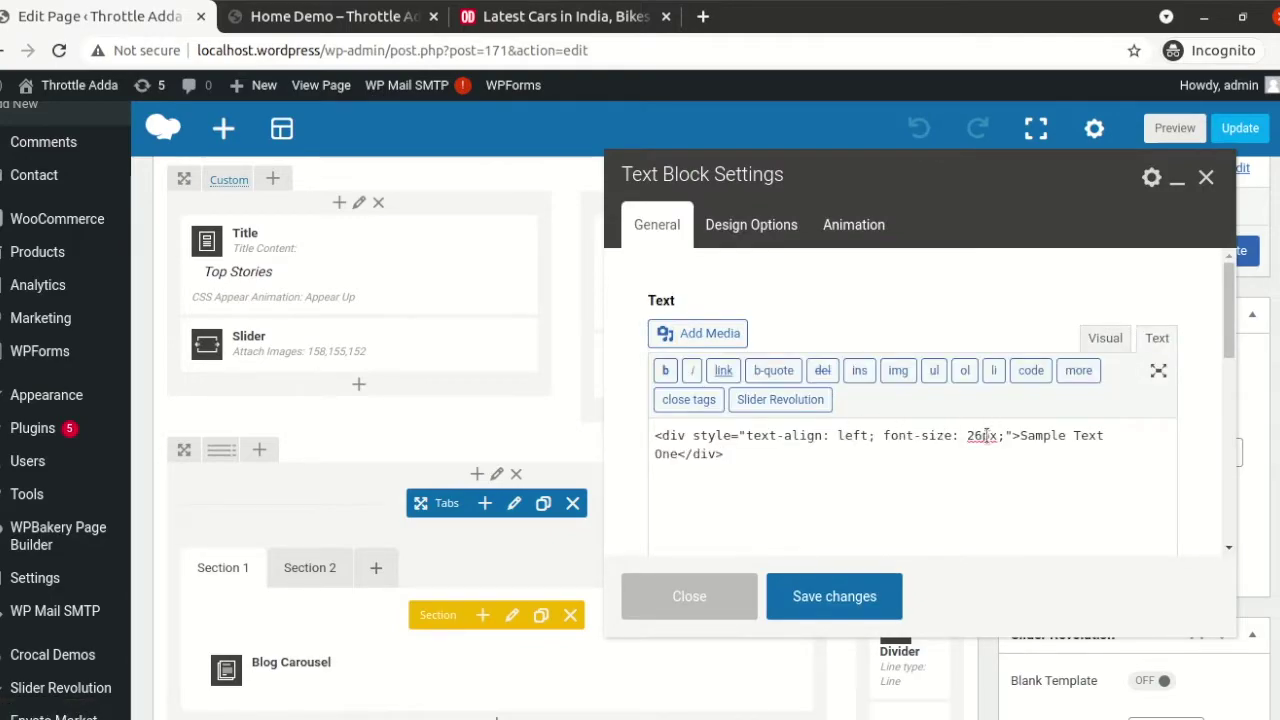
{"action": "left_click", "coordinate": [983, 436]}
{"action": "key", "text": "BackSpace"}
{"action": "type", "text": "1"}
{"action": "left_click", "coordinate": [822, 600]}
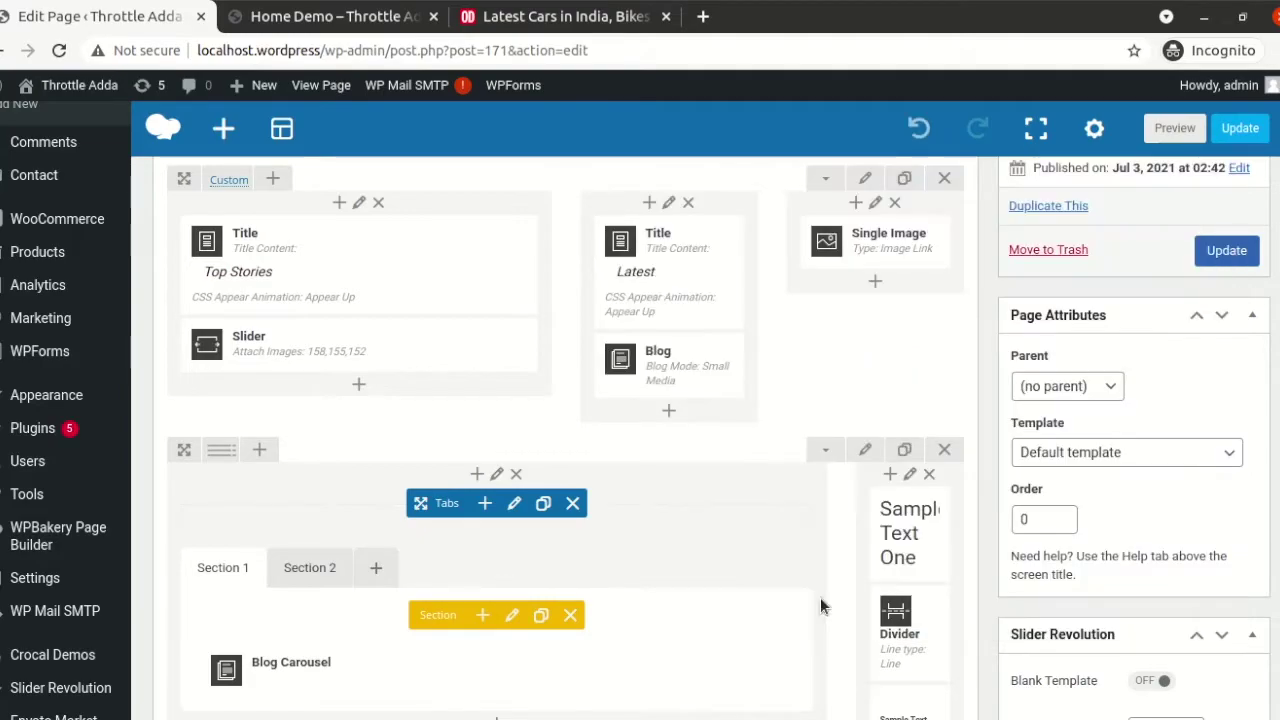
{"action": "left_click", "coordinate": [1228, 251]}
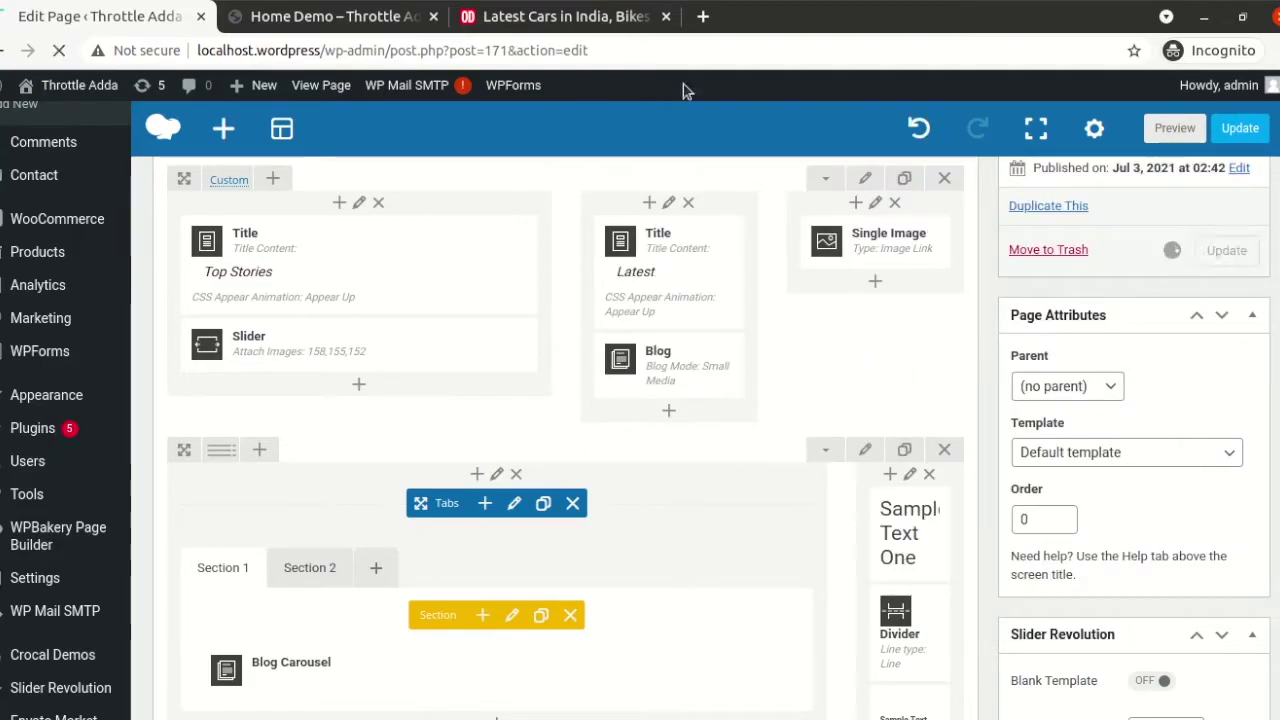
- Close the developer tools on the live Home Demo page and reload it to check the resized first sample text
{"action": "left_click", "coordinate": [362, 20]}
{"action": "key", "text": "F5"}
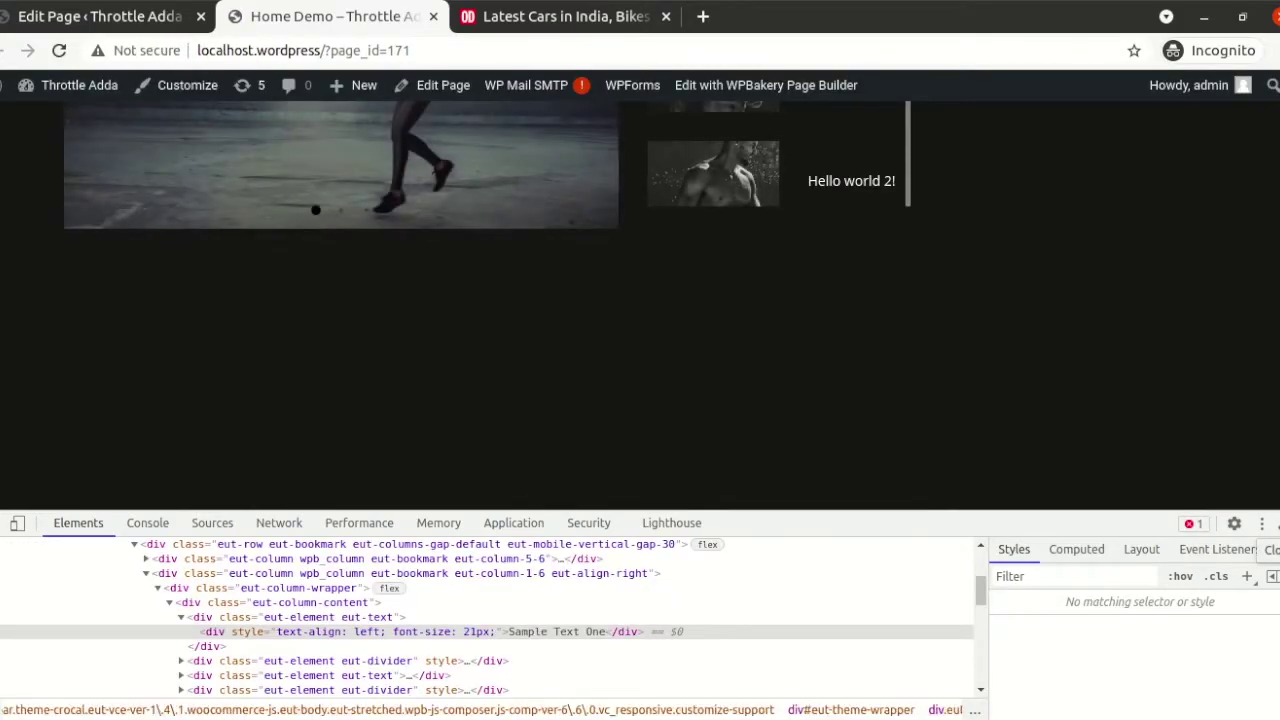
{"action": "key", "text": "F12"}
{"action": "left_click", "coordinate": [740, 51]}
{"action": "key", "text": "Return"}
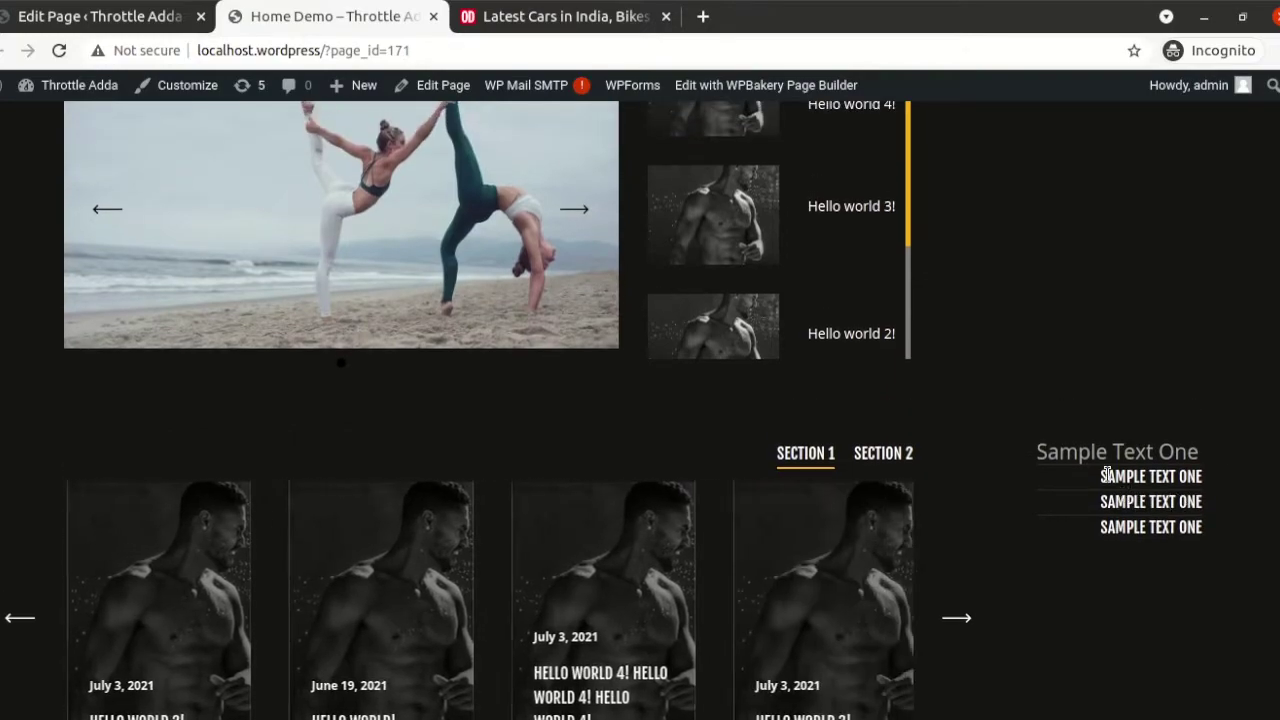
- Highlight the second and first sample texts on the live page to compare their appearance and alignment
{"action": "double_click", "coordinate": [1107, 476]}
{"action": "left_click_drag", "start_coordinate": [1107, 476], "coordinate": [1212, 489]}
{"action": "left_click", "coordinate": [1213, 489]}
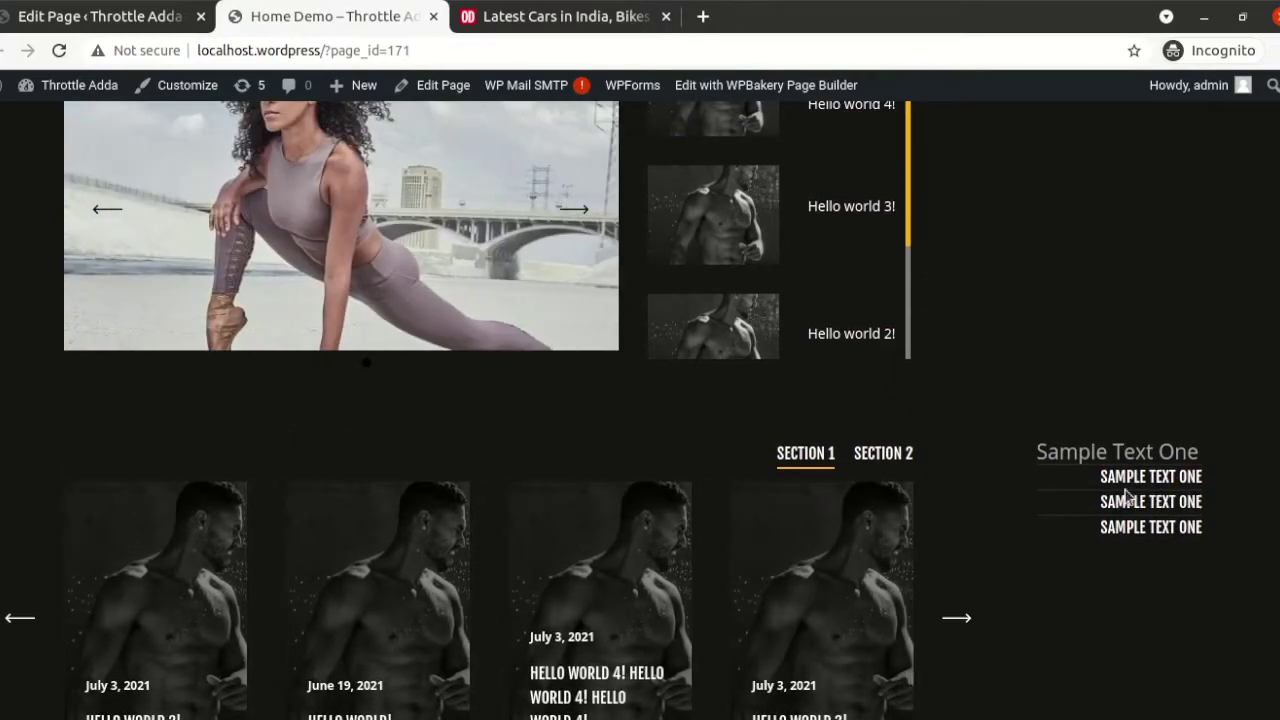
{"action": "left_click_drag", "start_coordinate": [1106, 474], "coordinate": [1220, 491]}
{"action": "left_click", "coordinate": [1220, 491]}
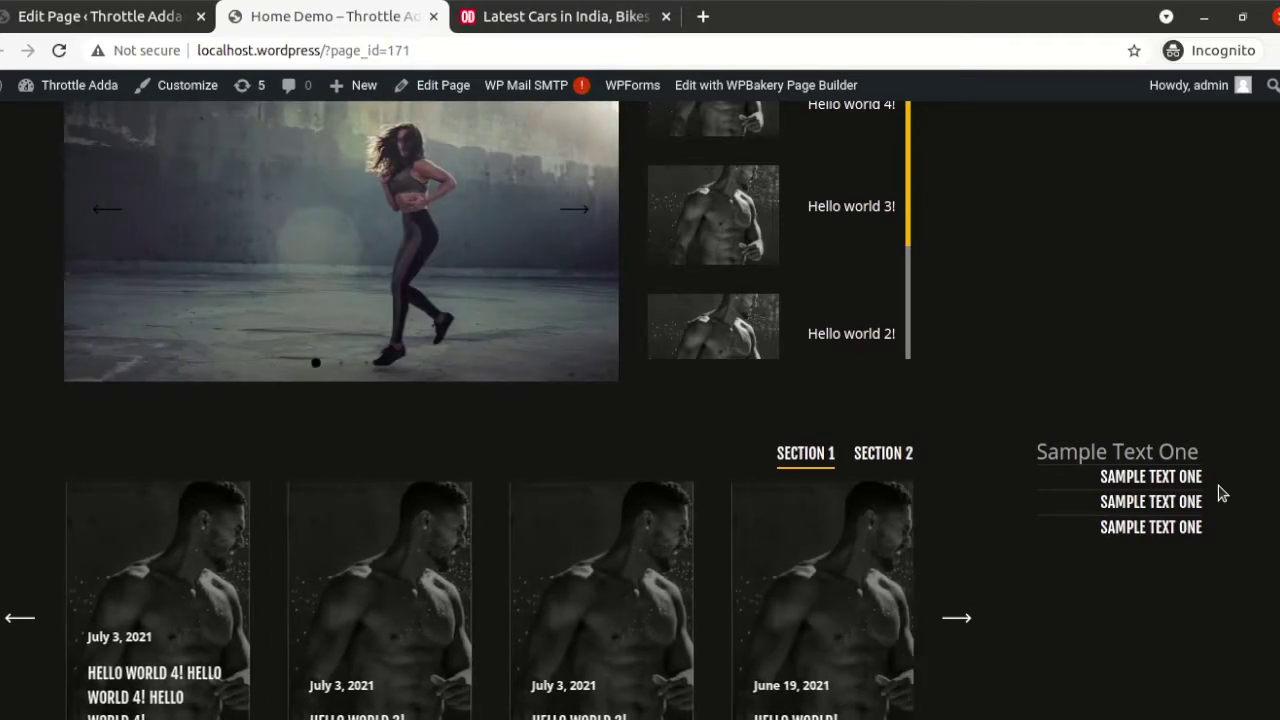
{"action": "double_click", "coordinate": [1069, 440]}
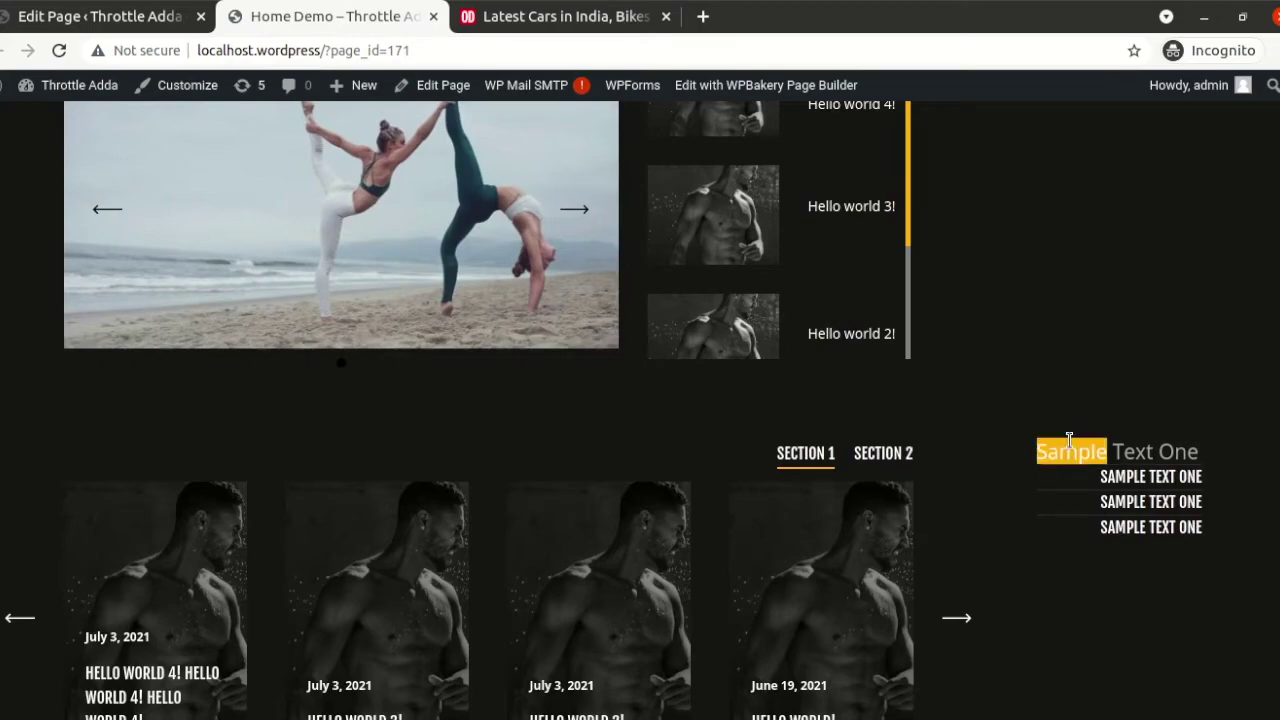
{"action": "left_click", "coordinate": [1210, 452]}
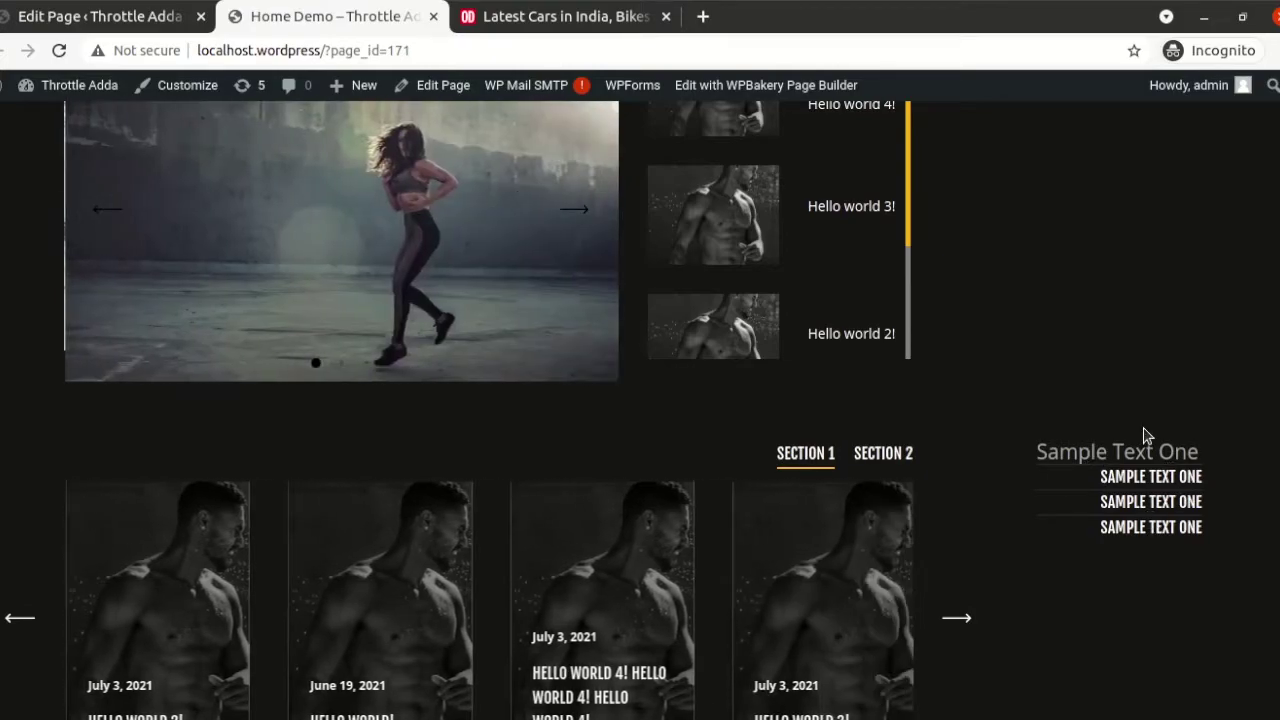
- Copy the full HTML source of the first "Sample Text One" text block in the page editor's side column and save the block
{"action": "left_click", "coordinate": [68, 18]}
{"action": "scroll", "coordinate": [916, 471], "scroll_direction": "down", "scroll_amount": 4}
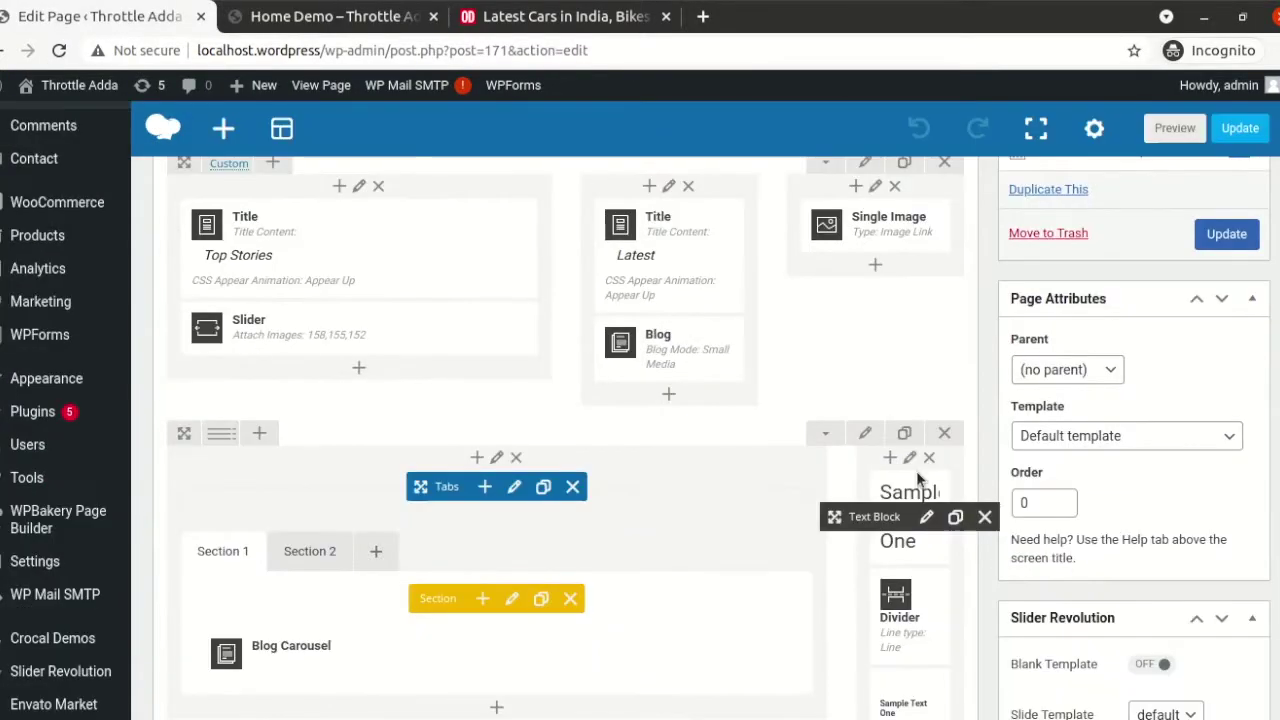
{"action": "scroll", "coordinate": [916, 471], "scroll_direction": "down", "scroll_amount": 2}
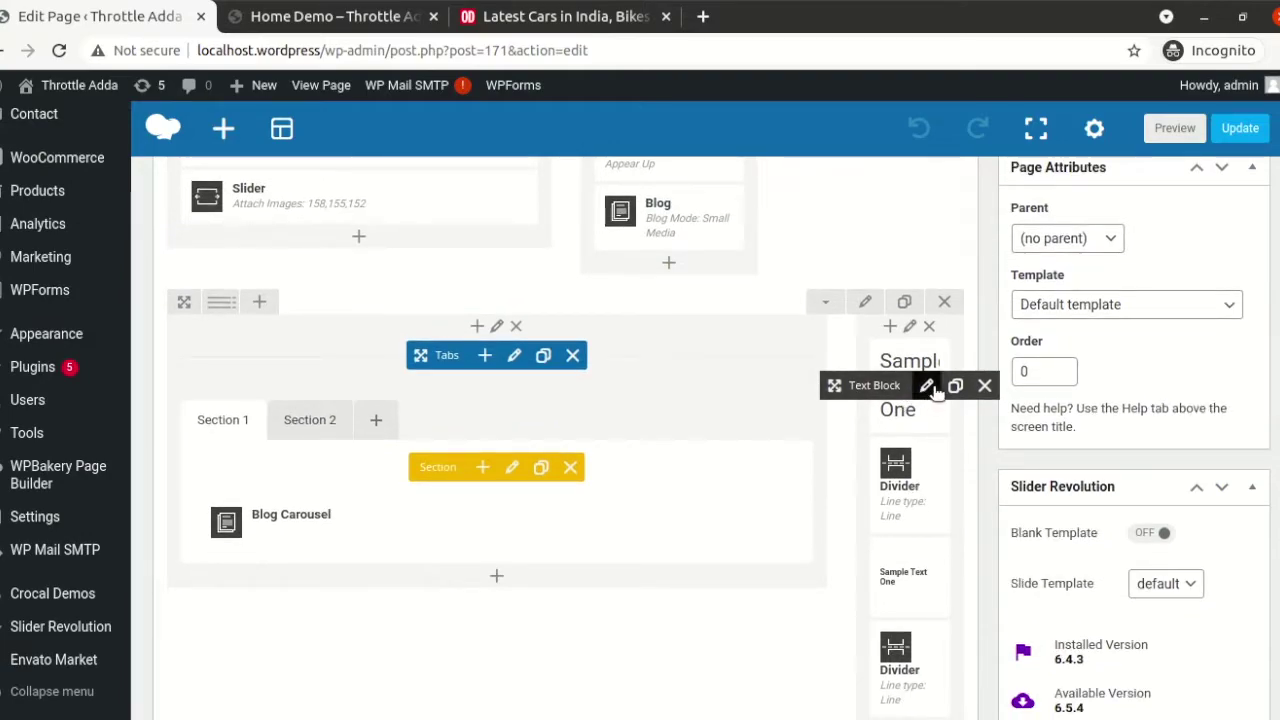
{"action": "left_click", "coordinate": [927, 386]}
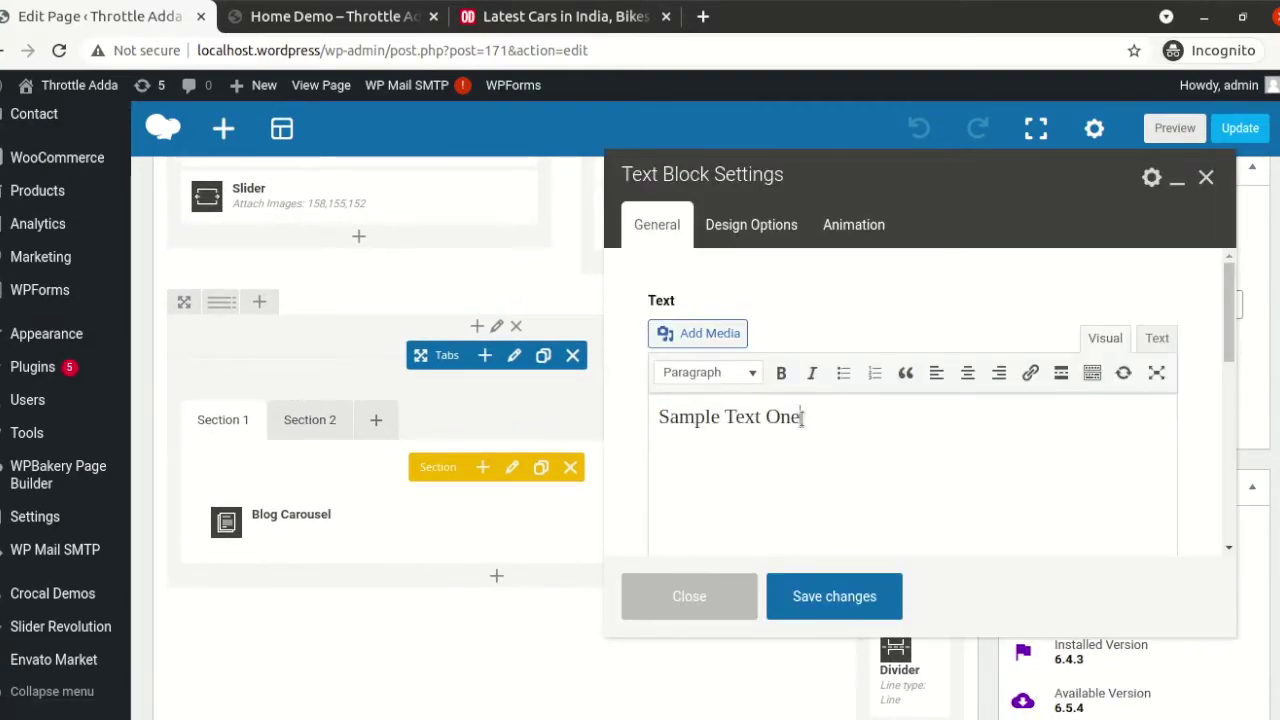
{"action": "left_click", "coordinate": [1155, 339]}
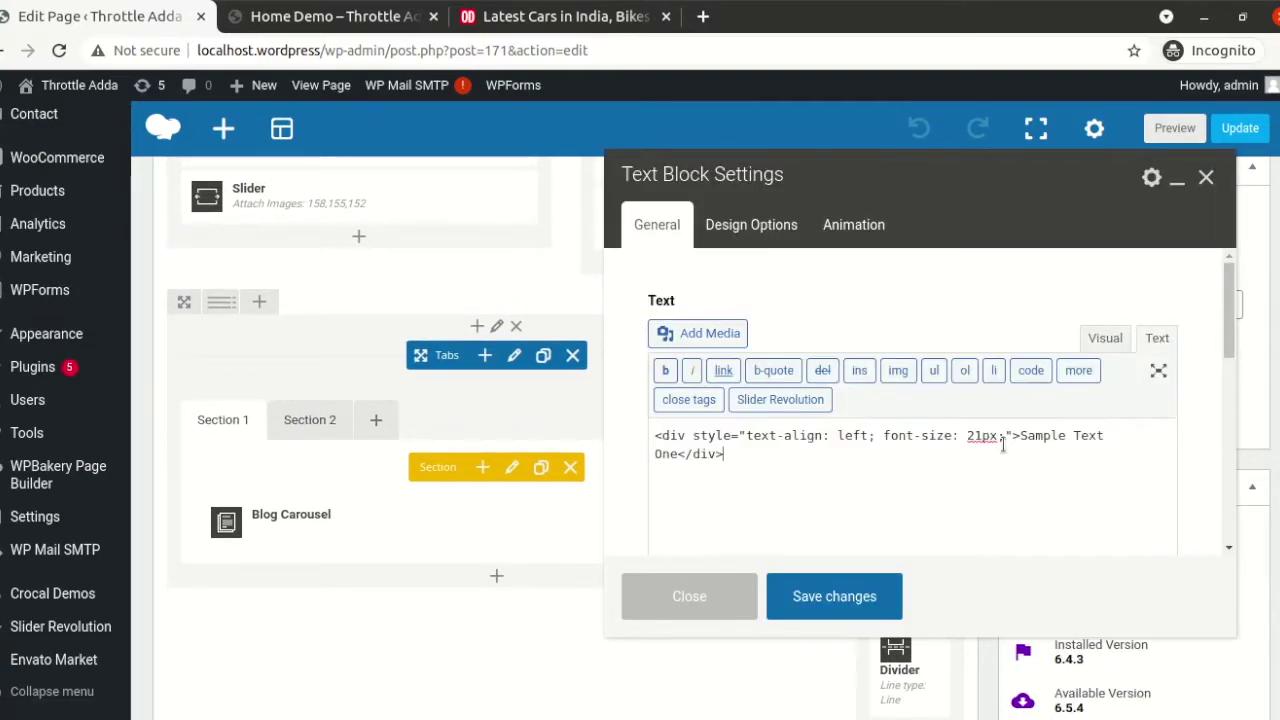
{"action": "key", "text": "ctrl+a"}
{"action": "key", "text": "ctrl+c"}
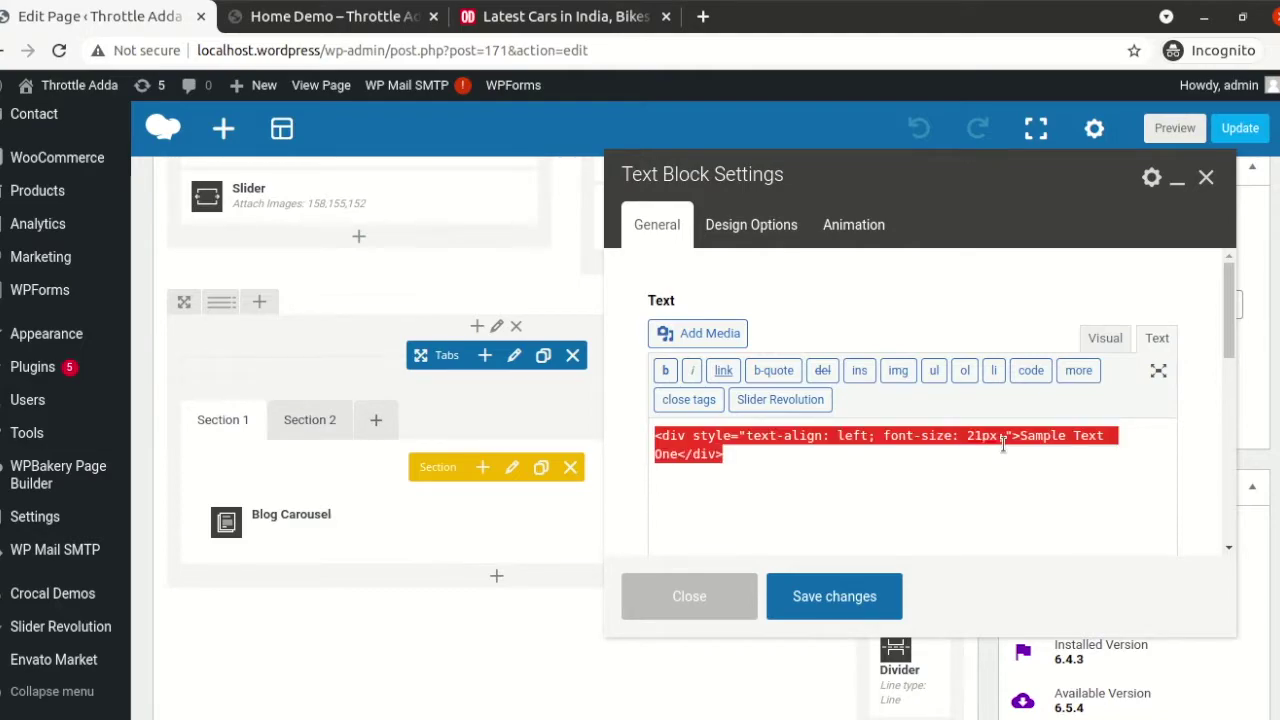
{"action": "left_click", "coordinate": [822, 584]}
- Replace the second "Sample Text One" block's HTML source with the copied left-aligned 21px div and save the block
{"action": "scroll", "coordinate": [900, 480], "scroll_direction": "down", "scroll_amount": 1}
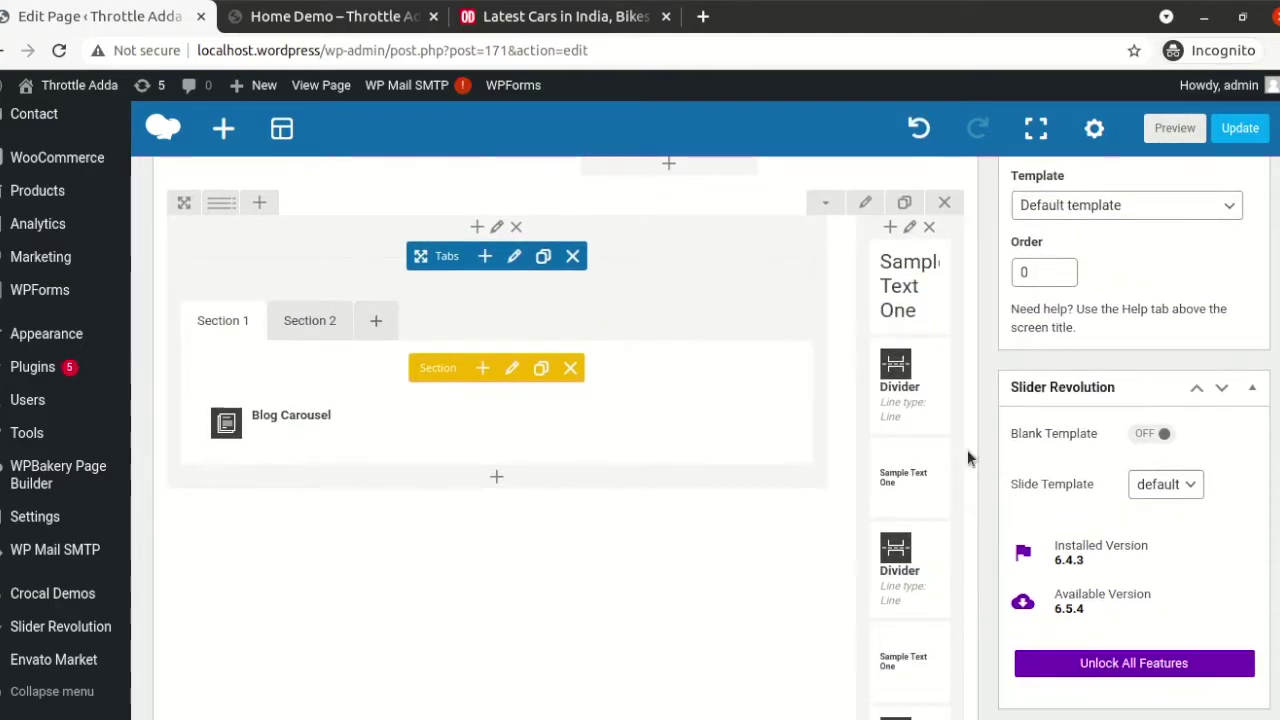
{"action": "left_click", "coordinate": [926, 478]}
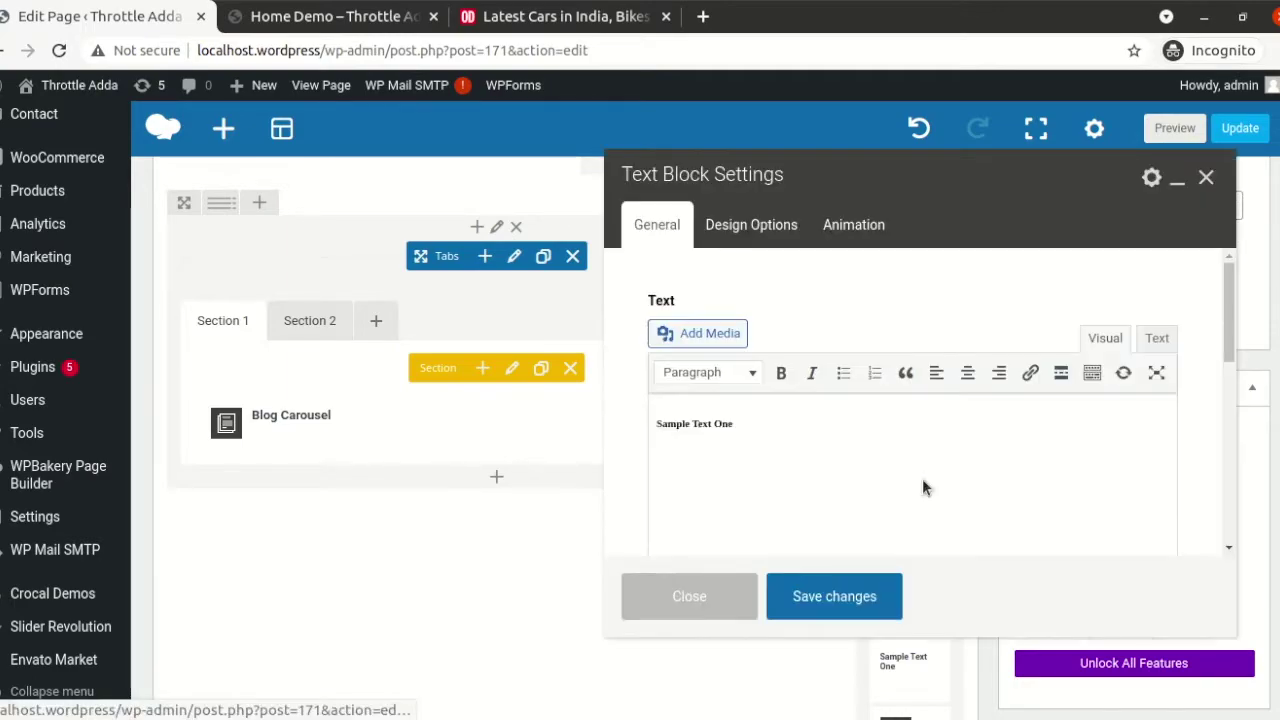
{"action": "left_click", "coordinate": [1157, 338]}
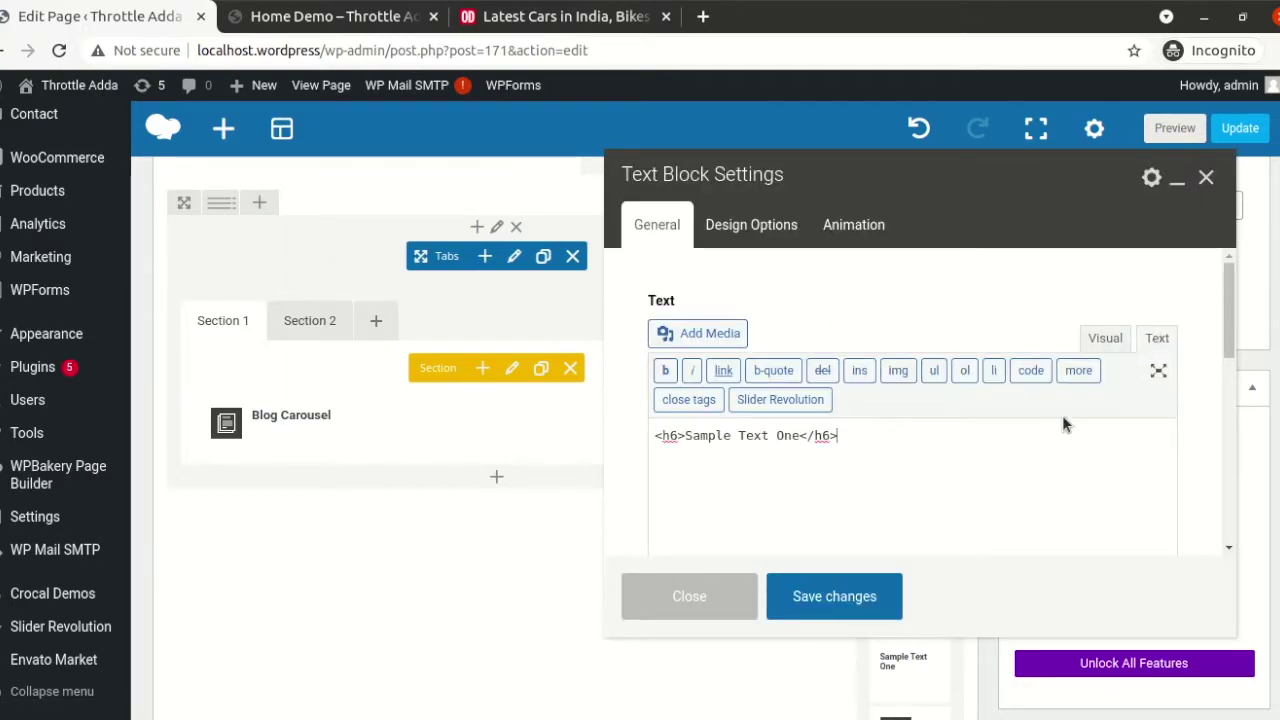
{"action": "key", "text": "ctrl+a"}
{"action": "key", "text": "ctrl+v"}
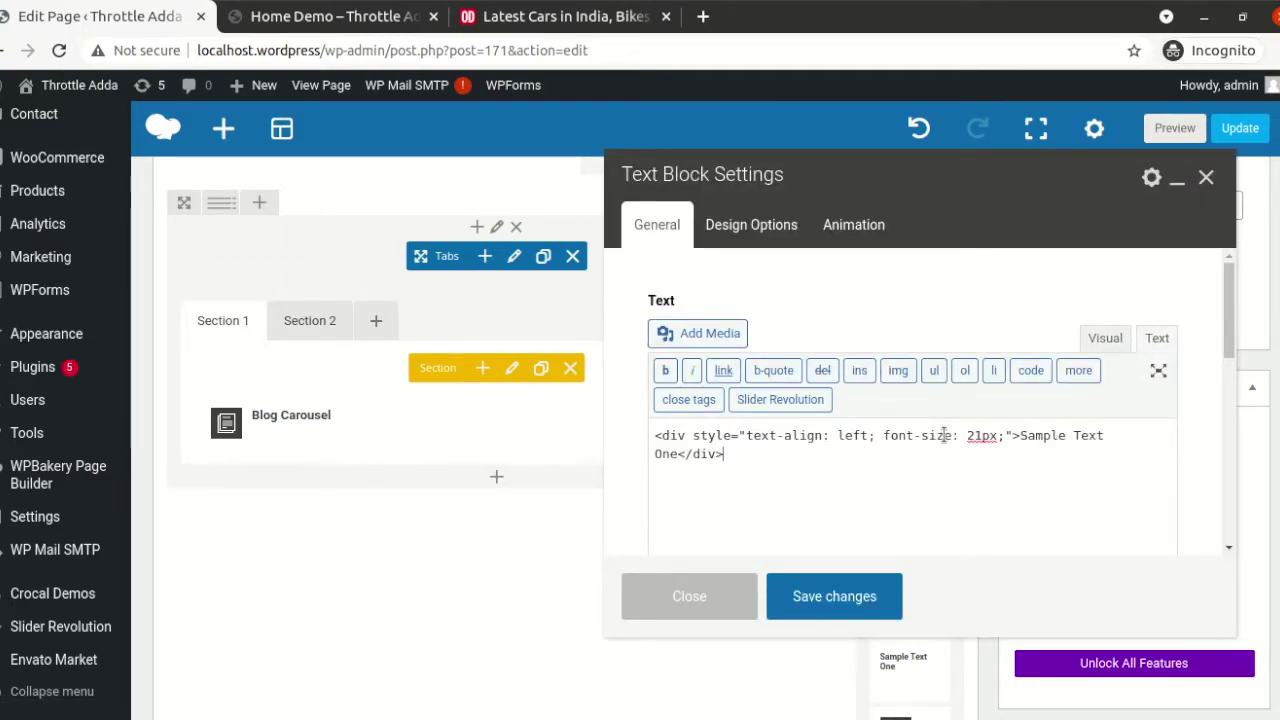
{"action": "left_click", "coordinate": [838, 610]}
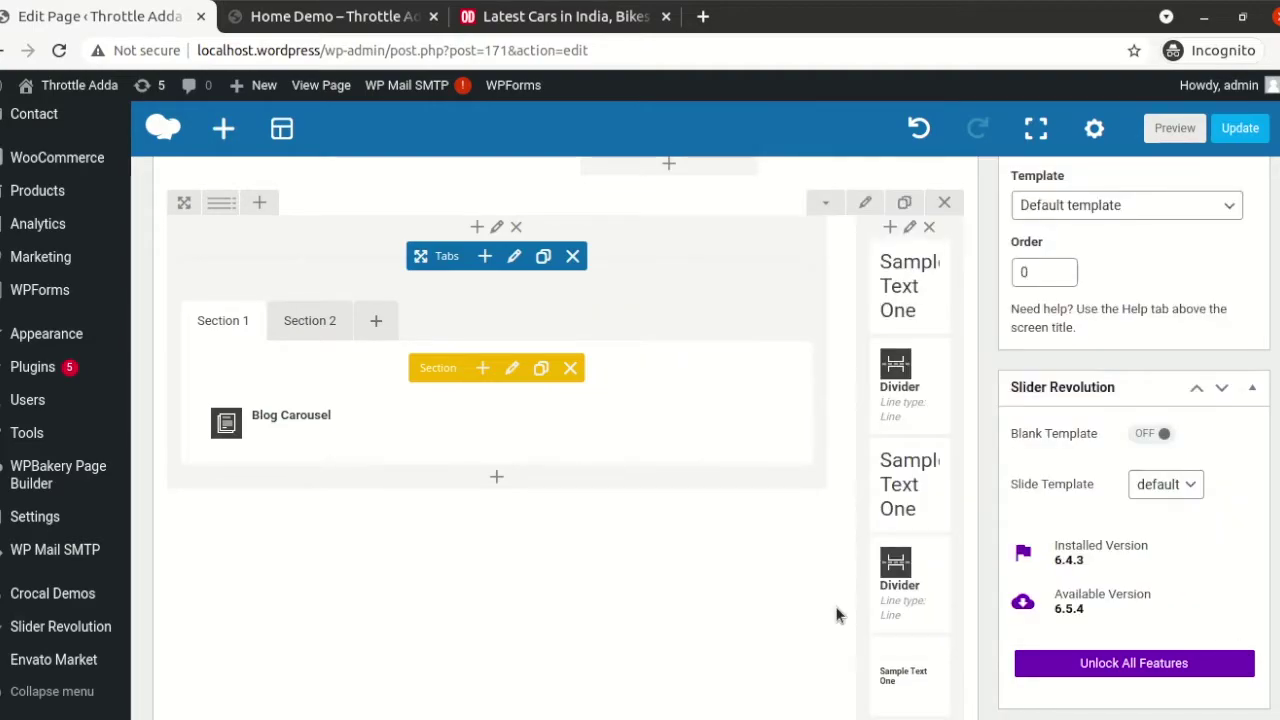
- Replace the h6 markup in the third "Sample Text One" block's HTML source with the copied left-aligned 21px div
{"action": "scroll", "coordinate": [965, 470], "scroll_direction": "down", "scroll_amount": 3}
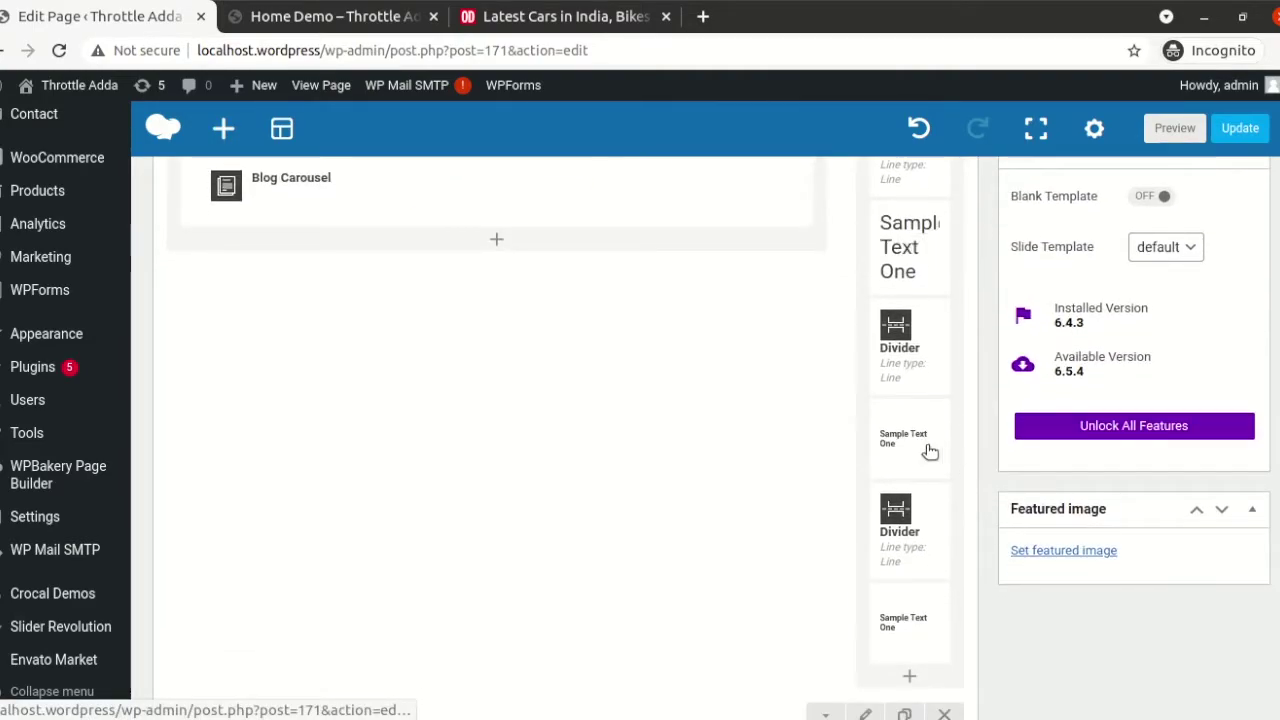
{"action": "left_click", "coordinate": [926, 441]}
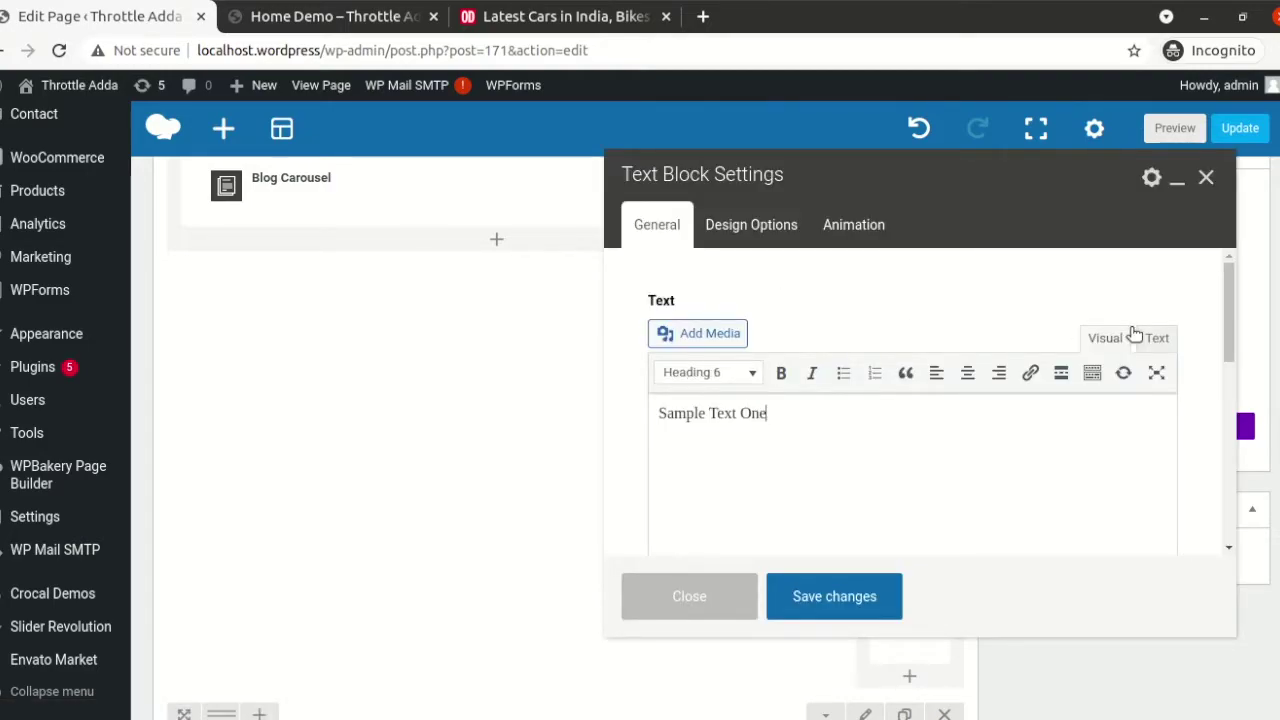
{"action": "left_click", "coordinate": [1157, 338]}
{"action": "triple_click", "coordinate": [972, 428]}
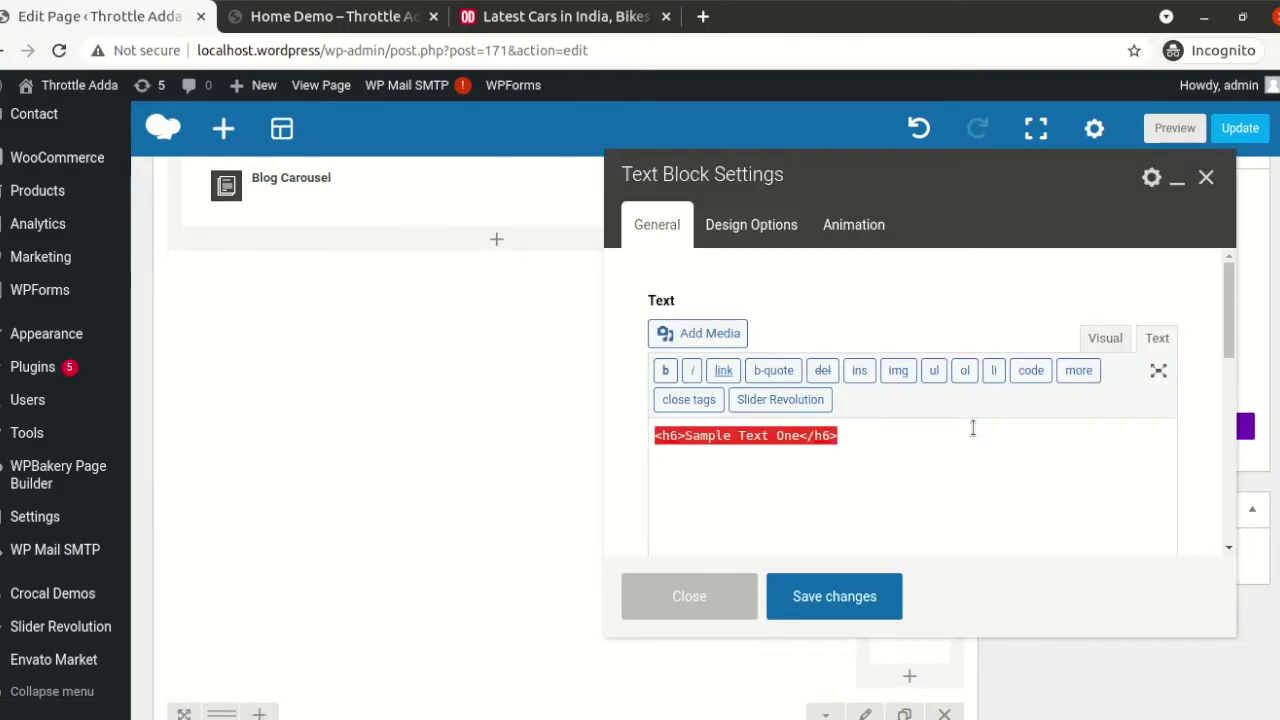
{"action": "key", "text": "ctrl+v"}
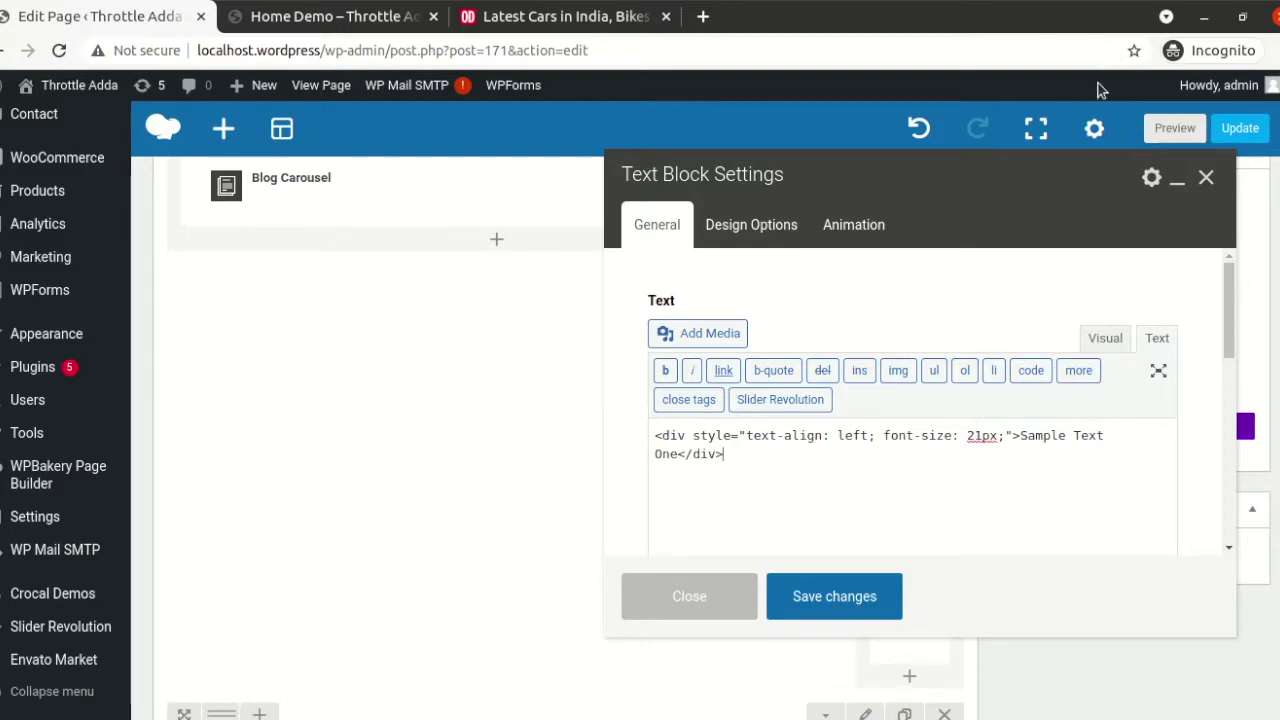
- Check the size and alignment of all four sample texts on the live Home Demo page
{"action": "key", "text": "ctrl+Tab"}
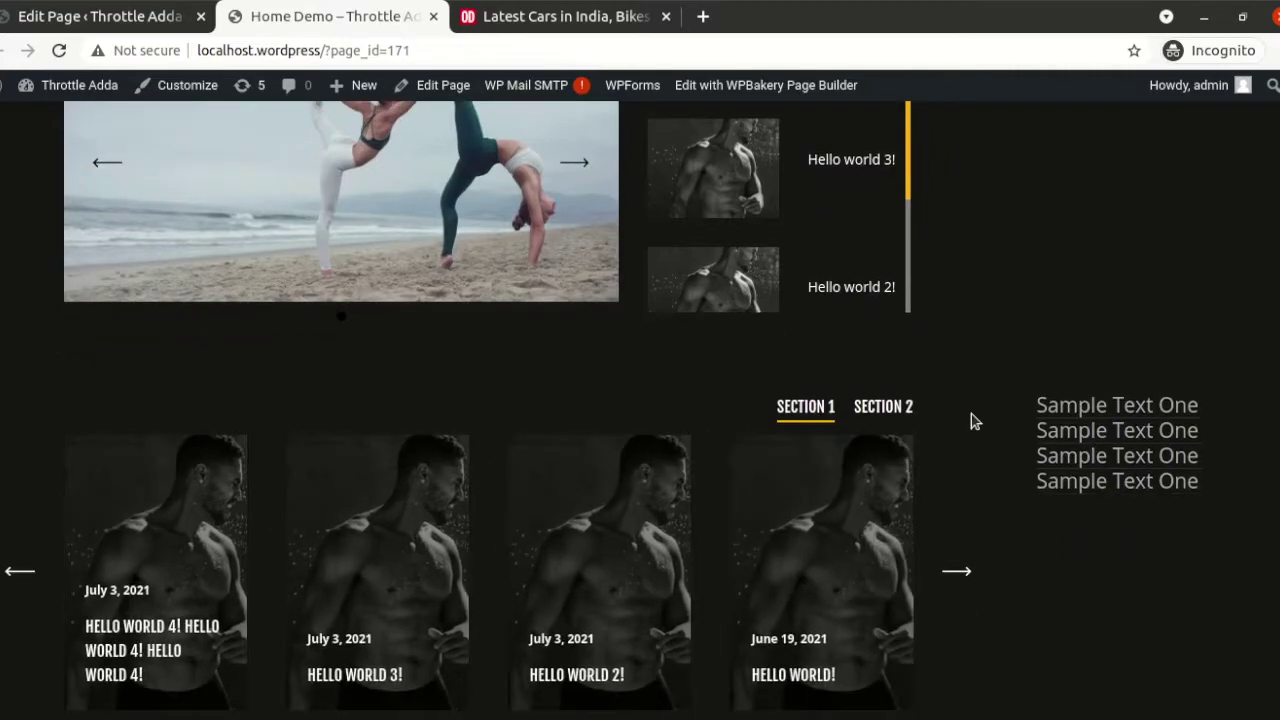
{"action": "scroll", "coordinate": [971, 414], "scroll_direction": "up", "scroll_amount": 1}
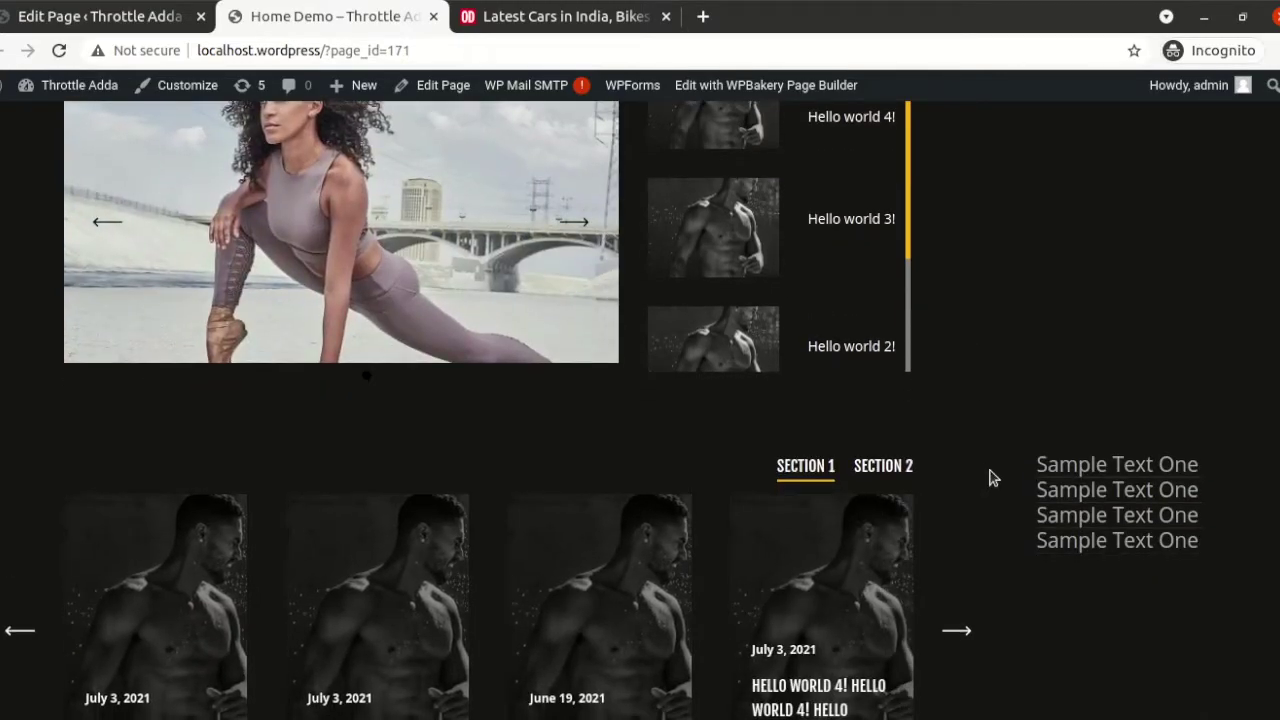
{"action": "scroll", "coordinate": [990, 478], "scroll_direction": "down", "scroll_amount": 1}
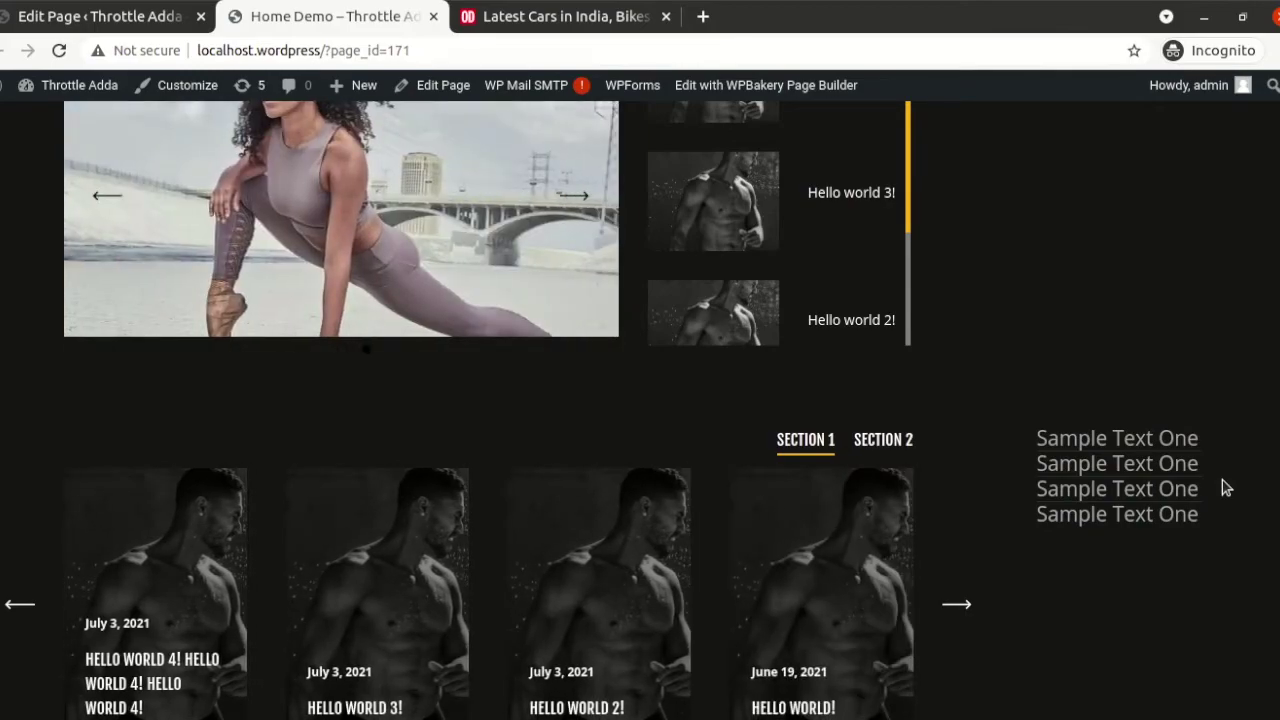
- Return to the Home Demo page editor, look at the side column's settings and close them
{"action": "left_click", "coordinate": [107, 20]}
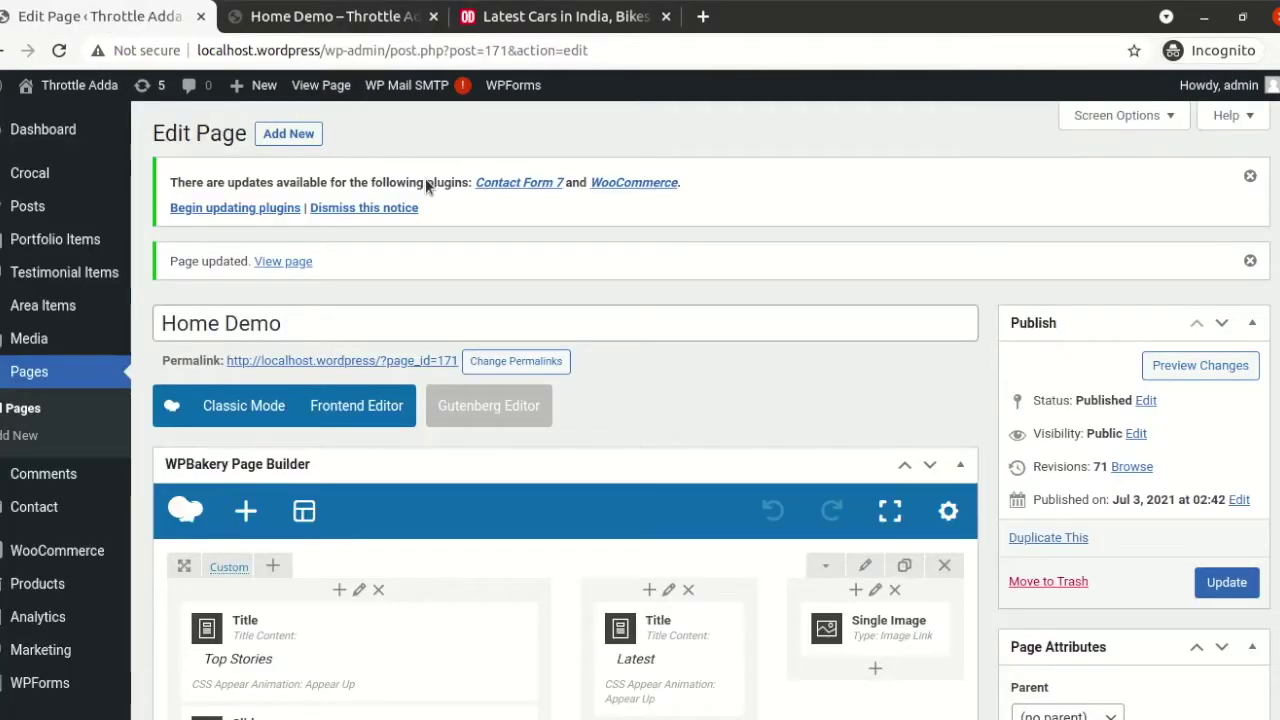
{"action": "scroll", "coordinate": [855, 408], "scroll_direction": "down", "scroll_amount": 8}
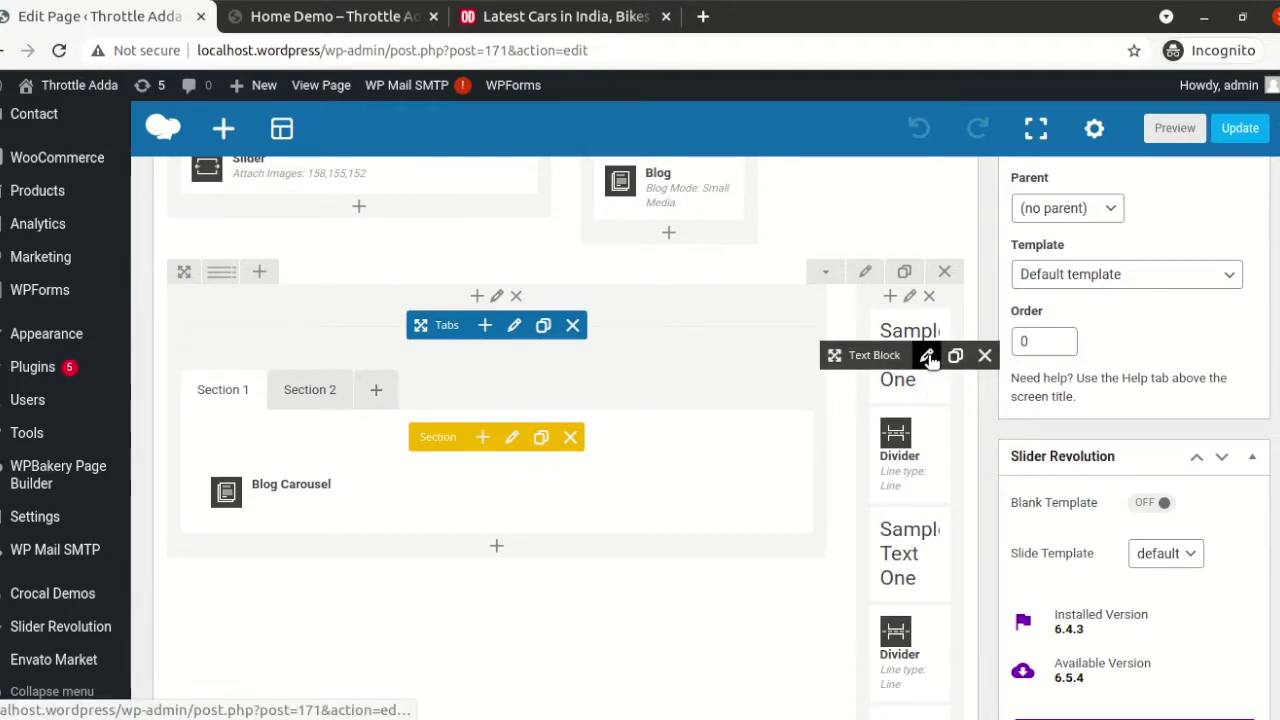
{"action": "left_click", "coordinate": [911, 298]}
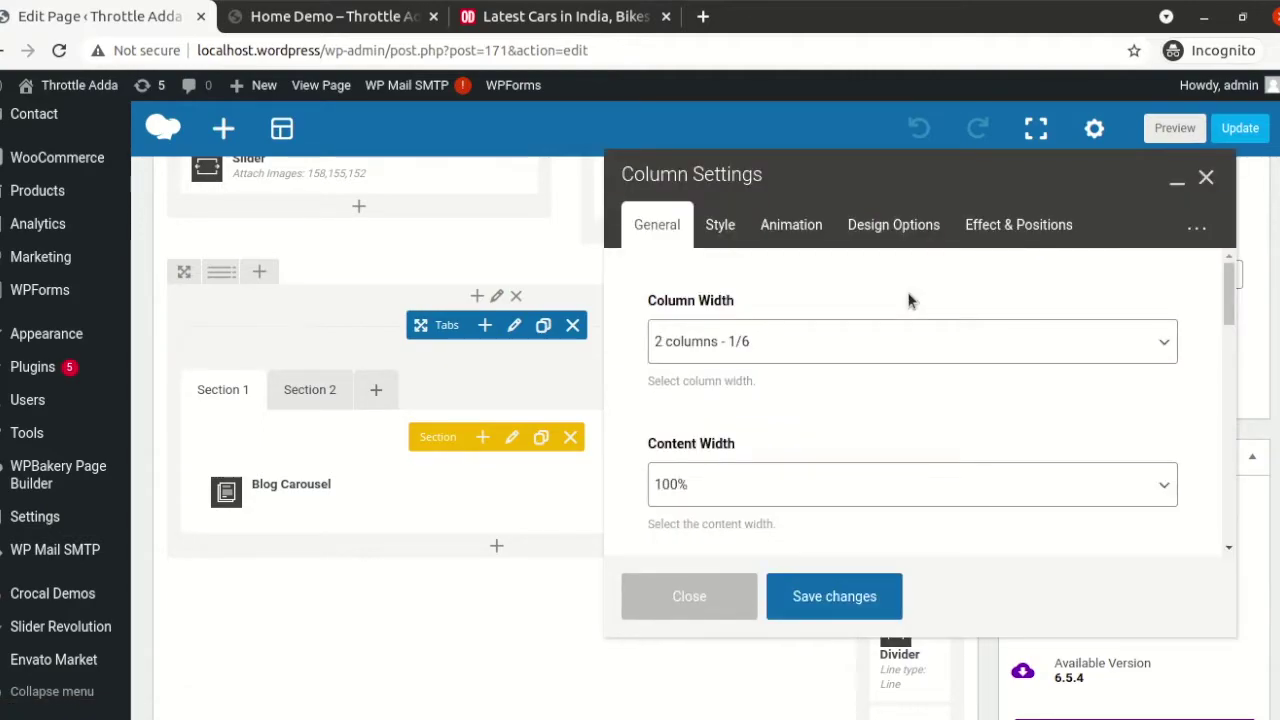
{"action": "left_click", "coordinate": [1206, 177]}
- Start adding an element at the end of the side column and search the element list for "em"
{"action": "scroll", "coordinate": [979, 404], "scroll_direction": "up", "scroll_amount": 1}
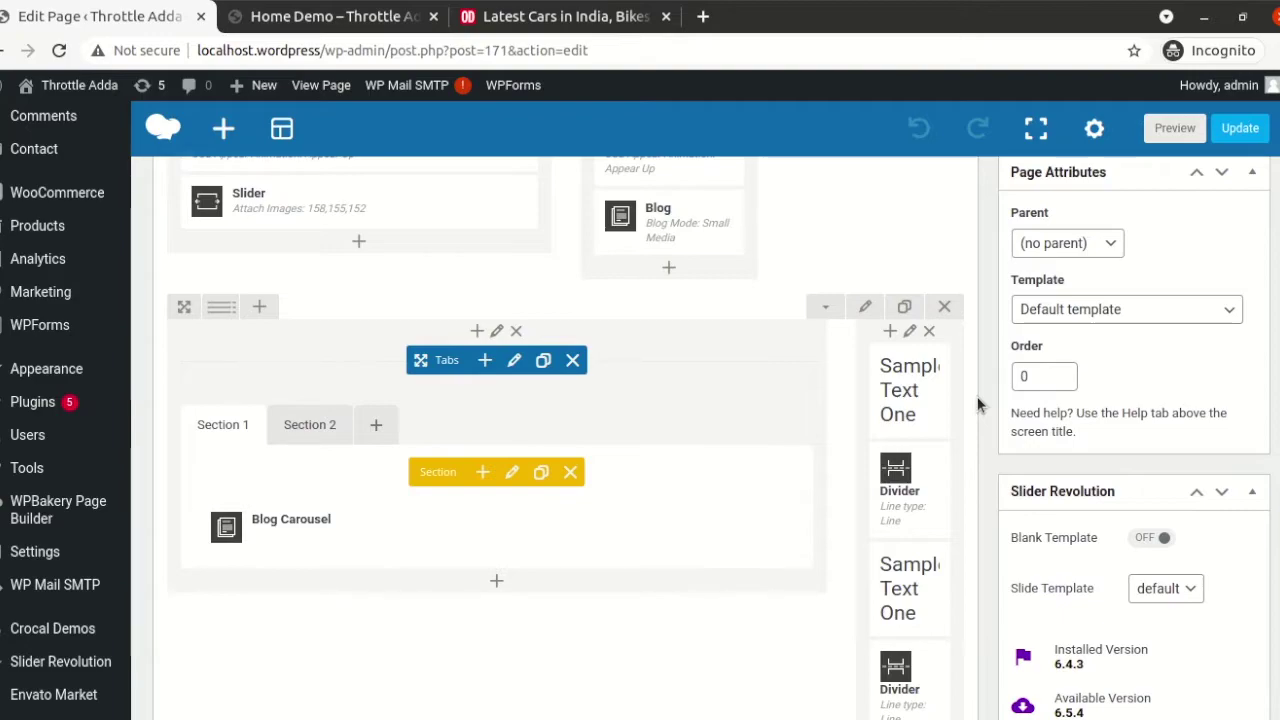
{"action": "mouse_move", "coordinate": [935, 388]}
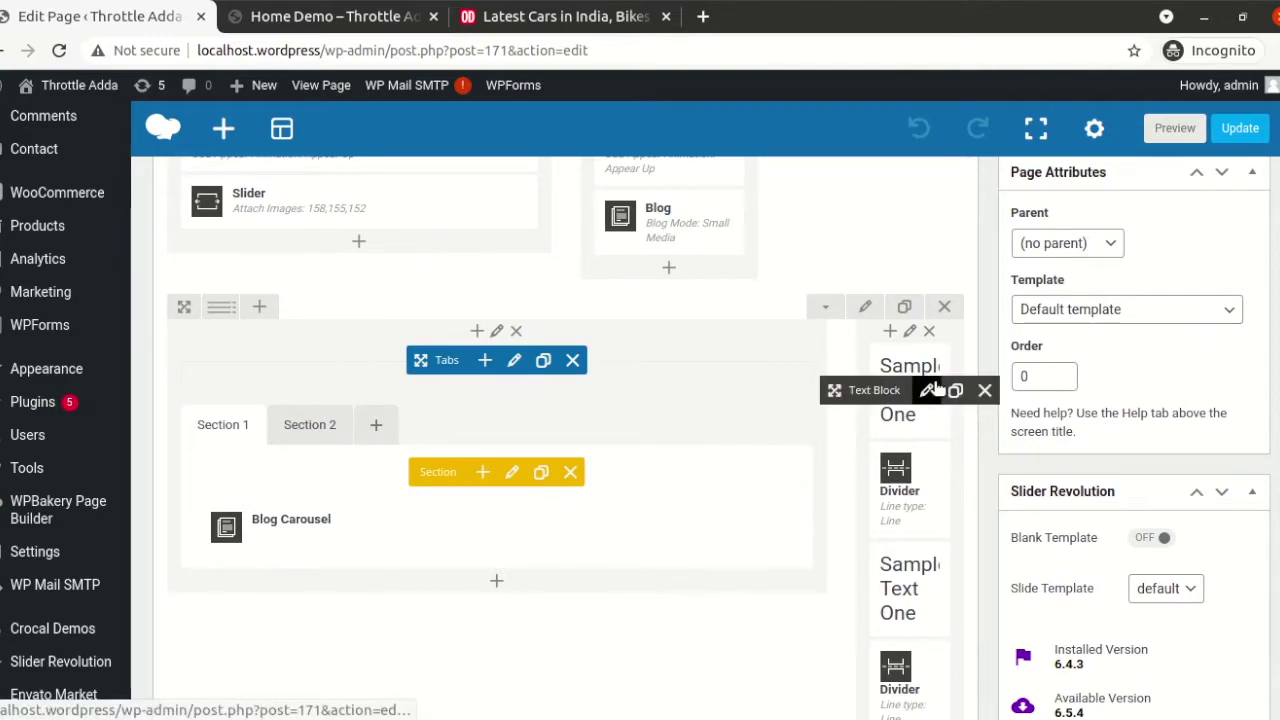
{"action": "scroll", "coordinate": [961, 444], "scroll_direction": "down", "scroll_amount": 5}
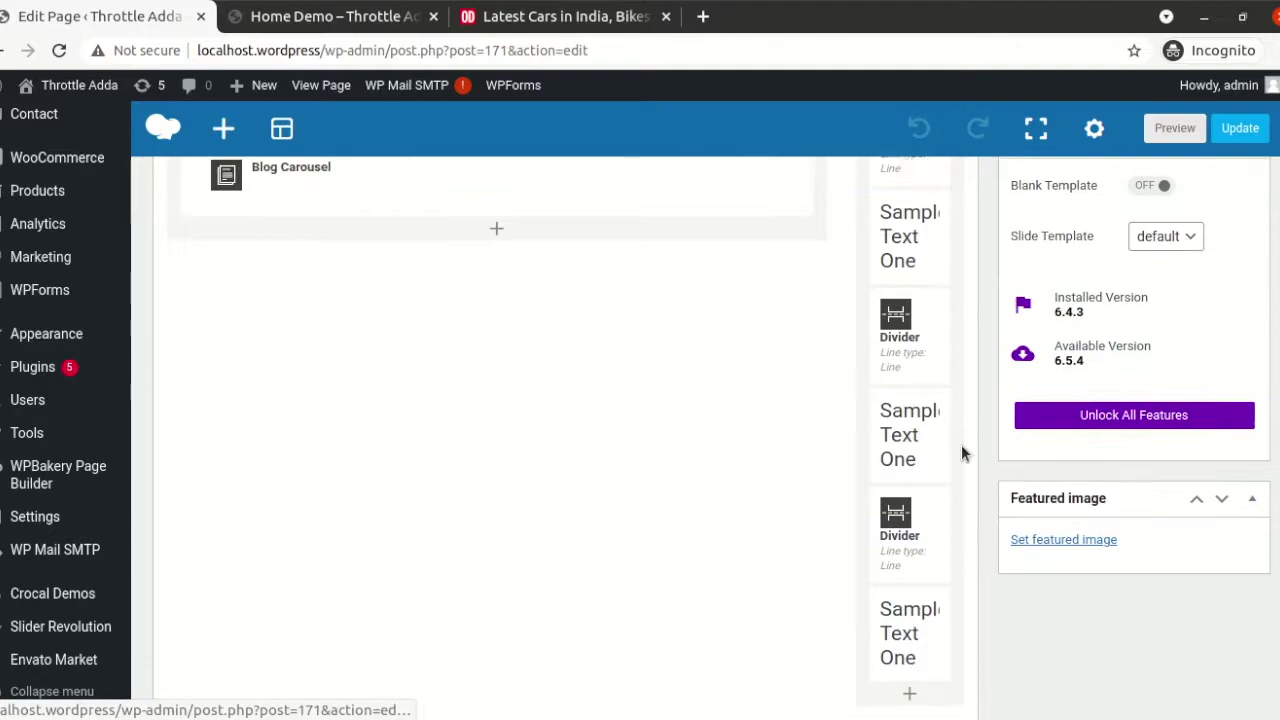
{"action": "left_click", "coordinate": [909, 608]}
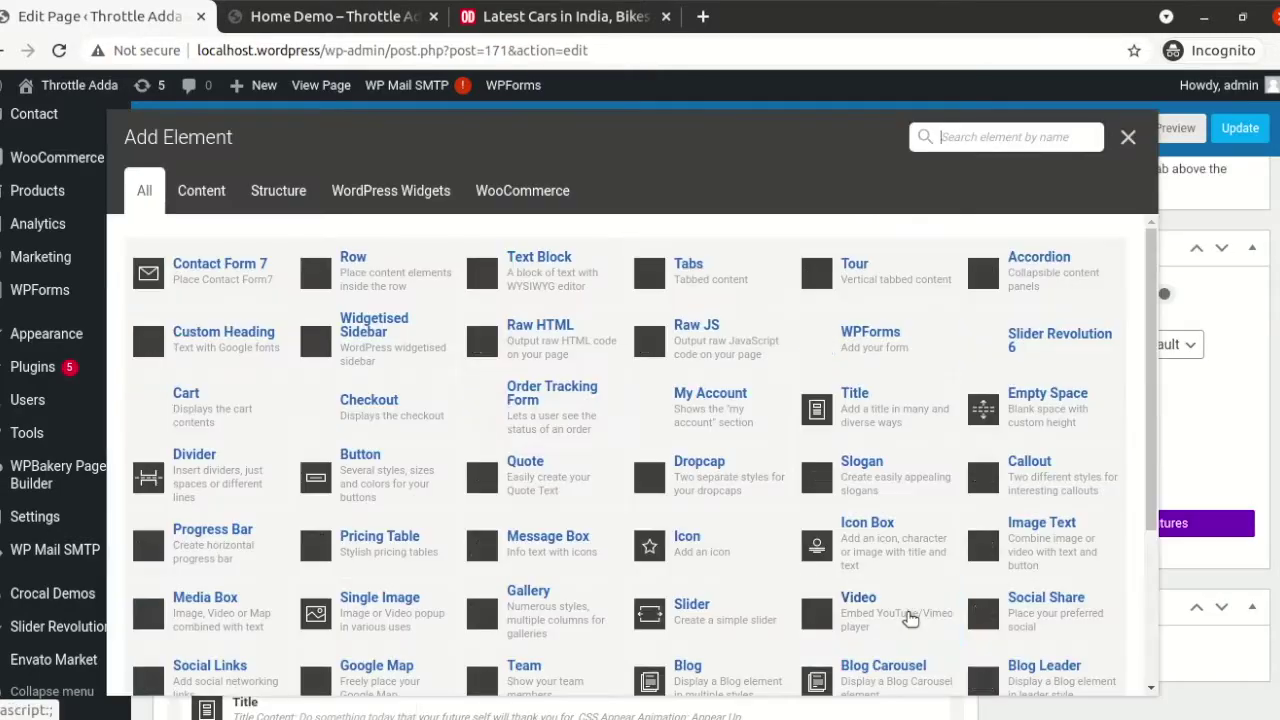
{"action": "left_click", "coordinate": [973, 136]}
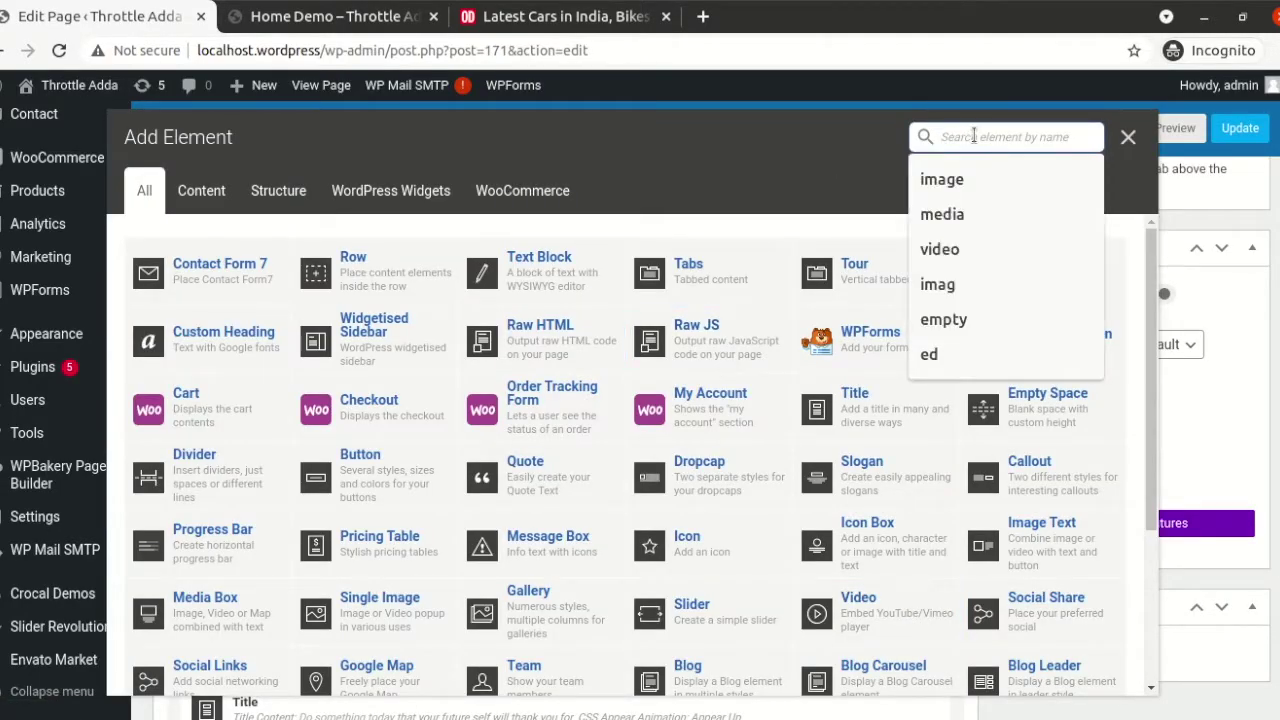
{"action": "type", "text": "em"}
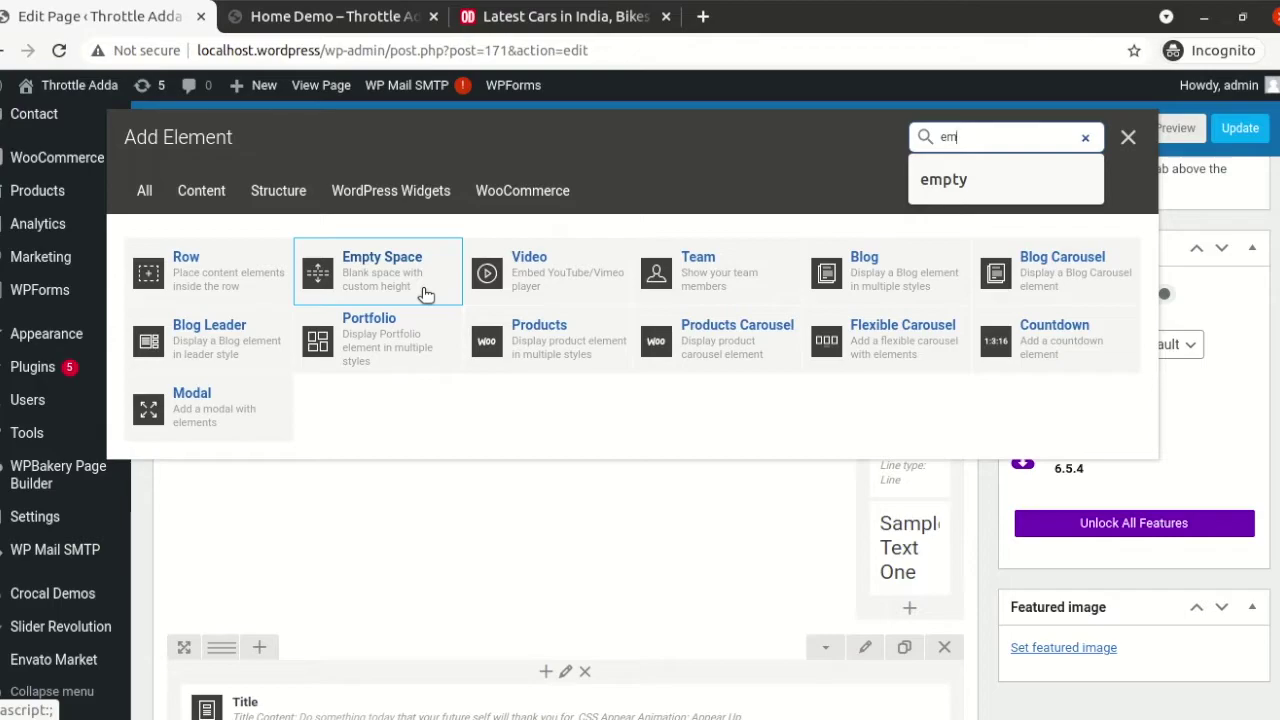
- Check the Most Popular list on the Overdrive site for reference, and add an Empty Space element with height 4x to the side column
{"action": "left_click", "coordinate": [543, 26]}
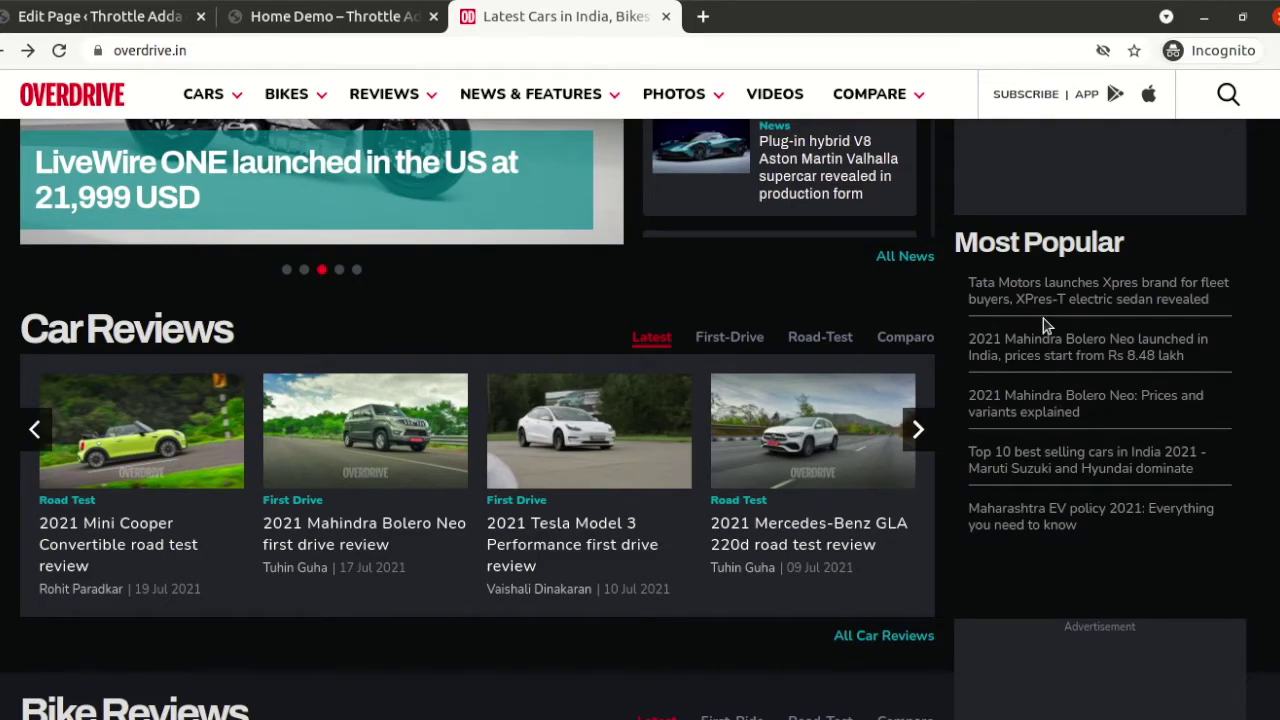
{"action": "left_click", "coordinate": [168, 18]}
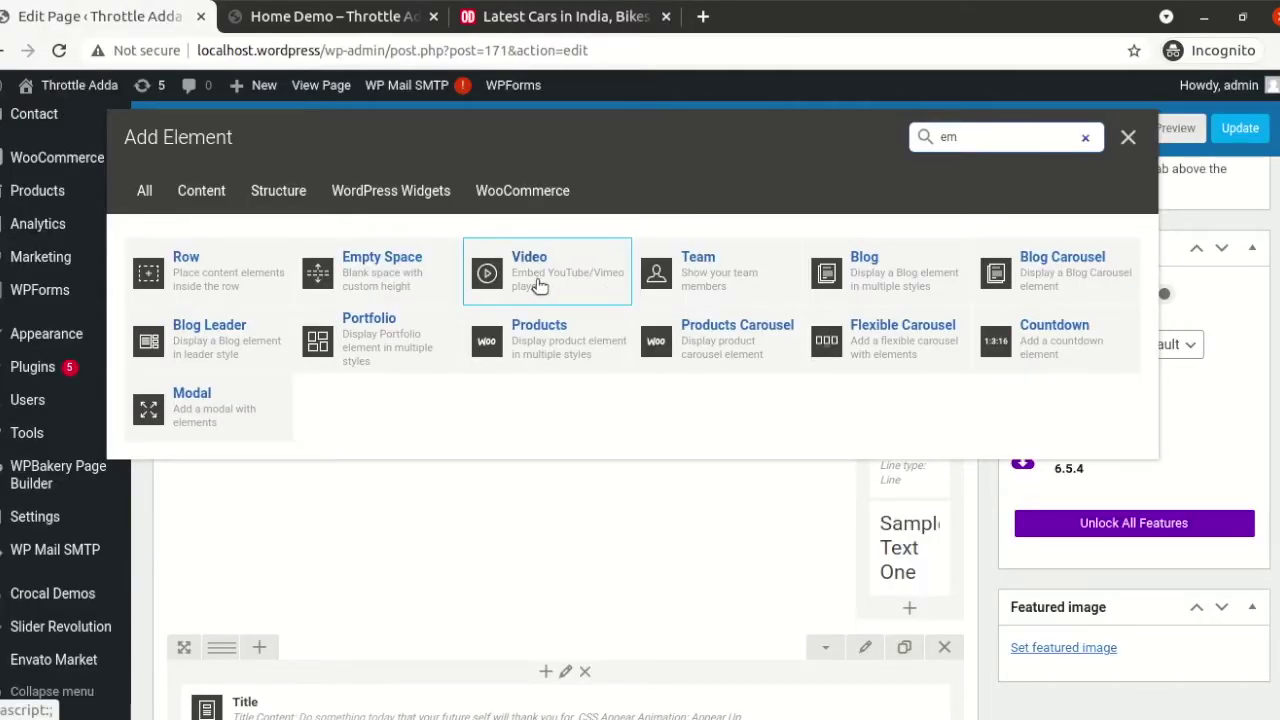
{"action": "left_click", "coordinate": [407, 287]}
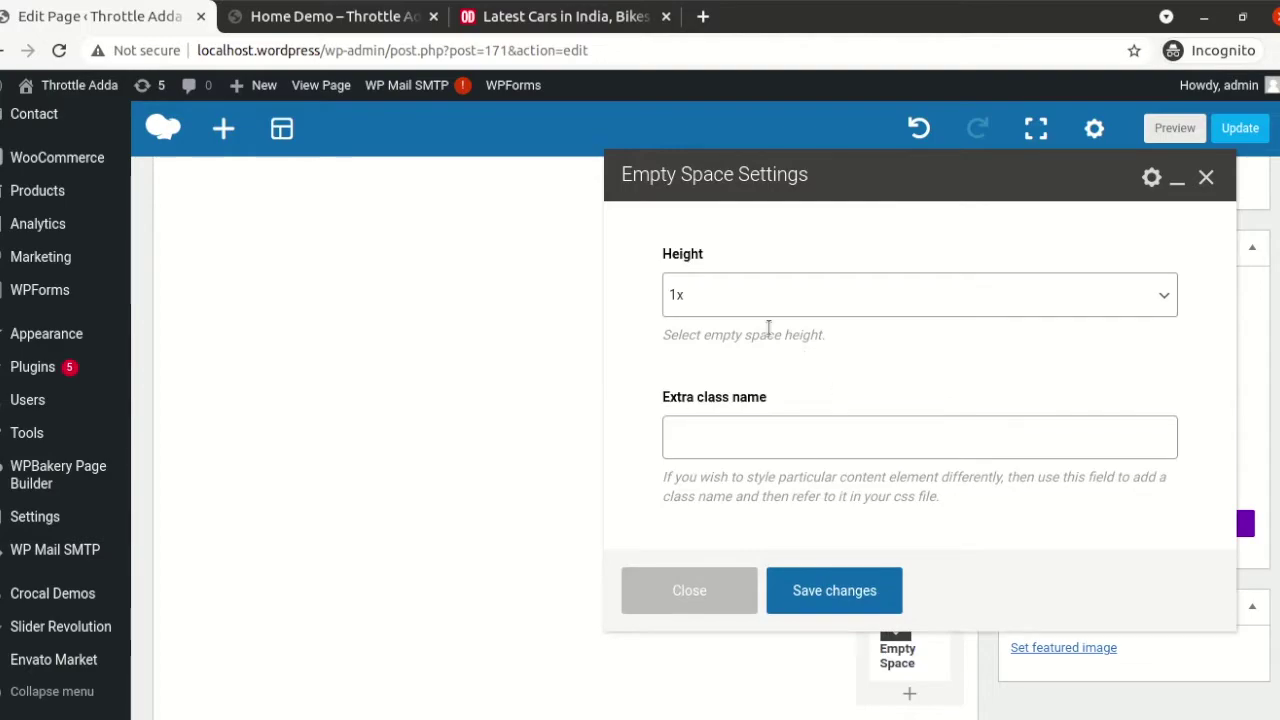
{"action": "left_click", "coordinate": [697, 384]}
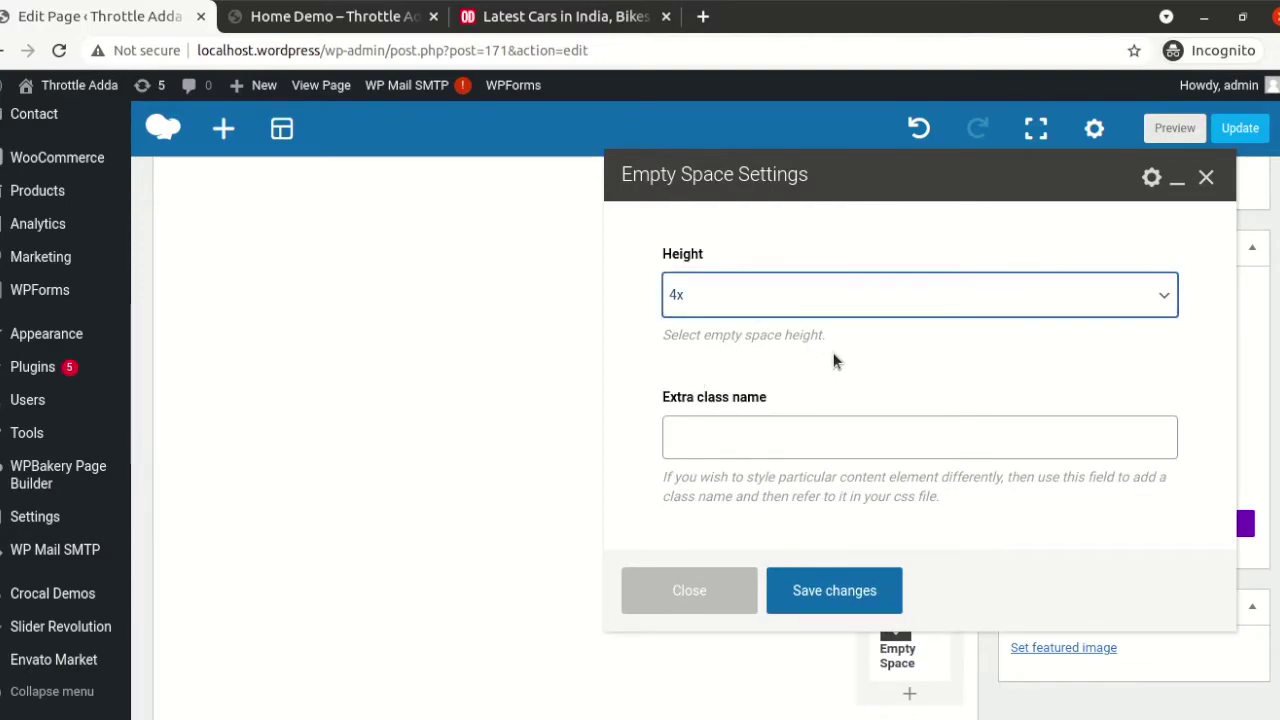
{"action": "left_click", "coordinate": [820, 588]}
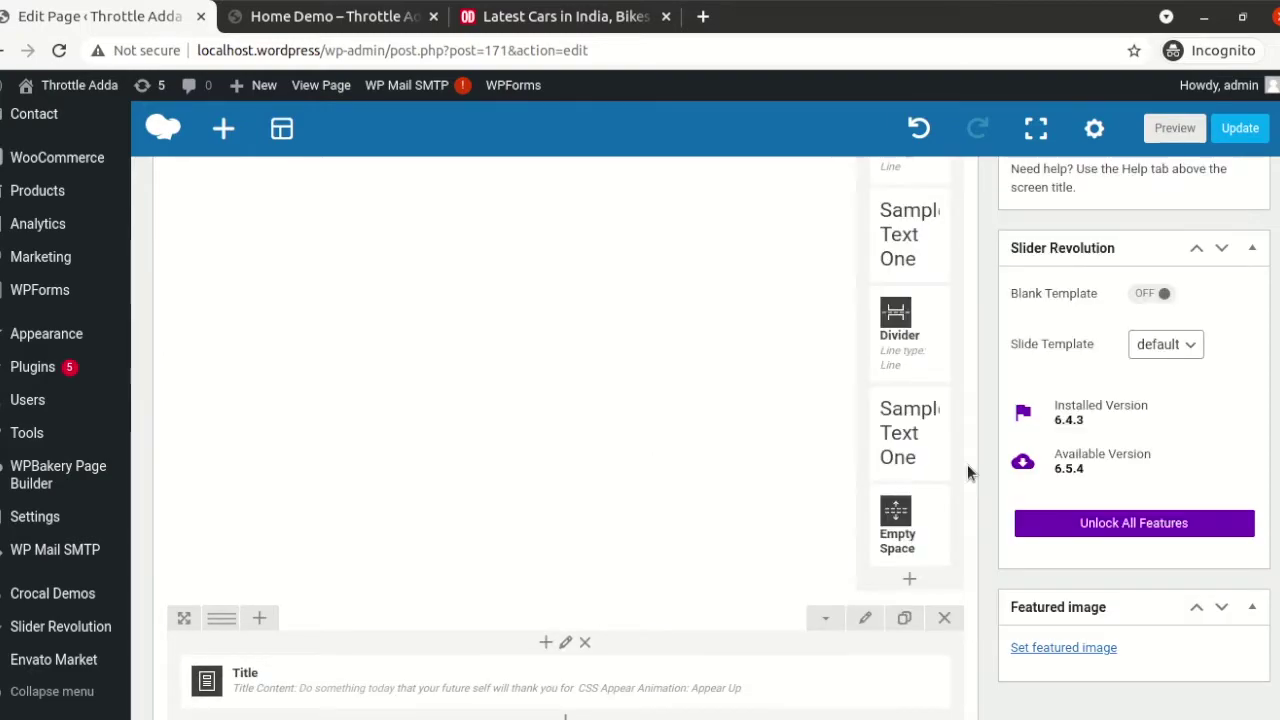
- Move the Empty Space element between the first divider and the second sample text, update the page and switch to the live page
{"action": "mouse_move", "coordinate": [890, 510]}
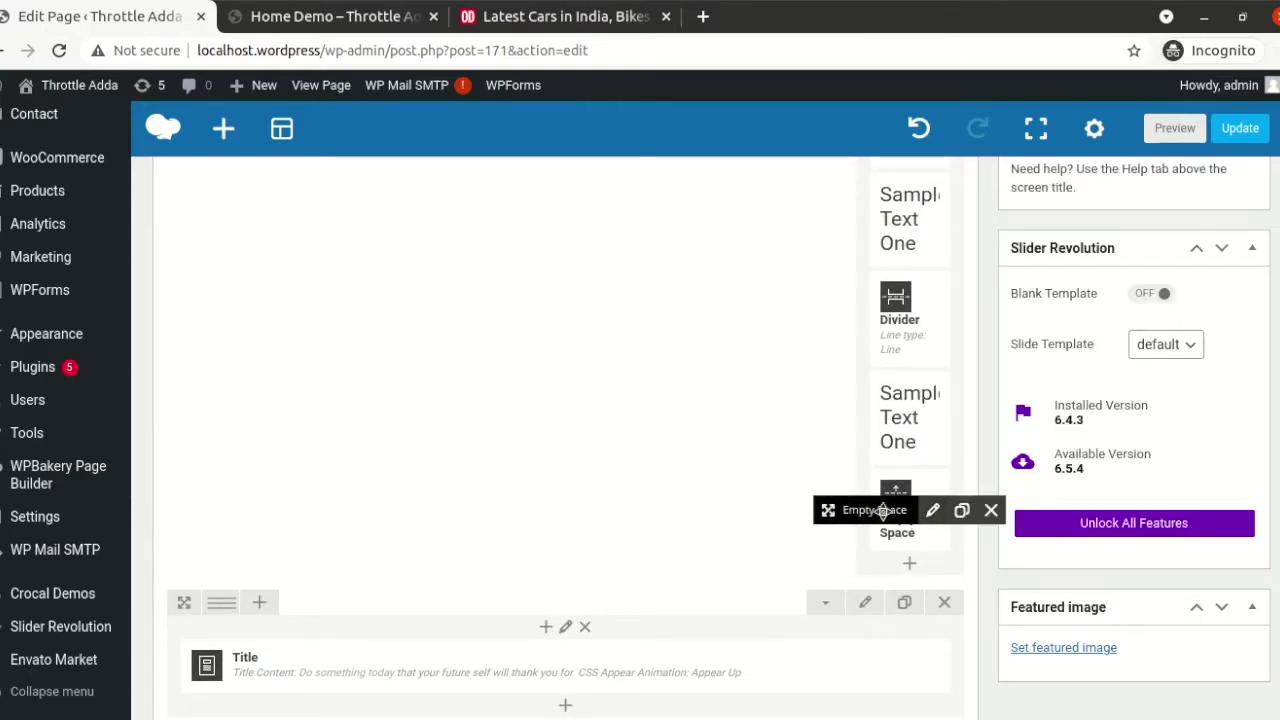
{"action": "left_click_drag", "start_coordinate": [882, 510], "coordinate": [890, 280]}
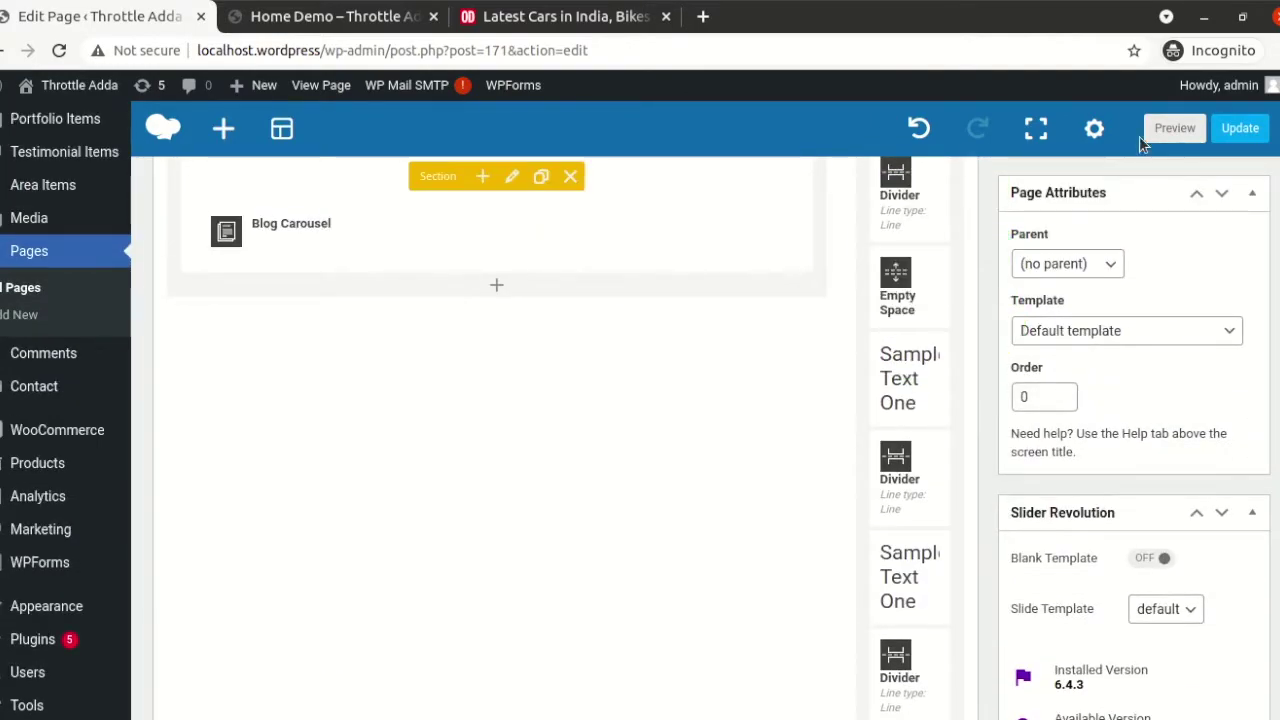
{"action": "left_click", "coordinate": [1243, 128]}
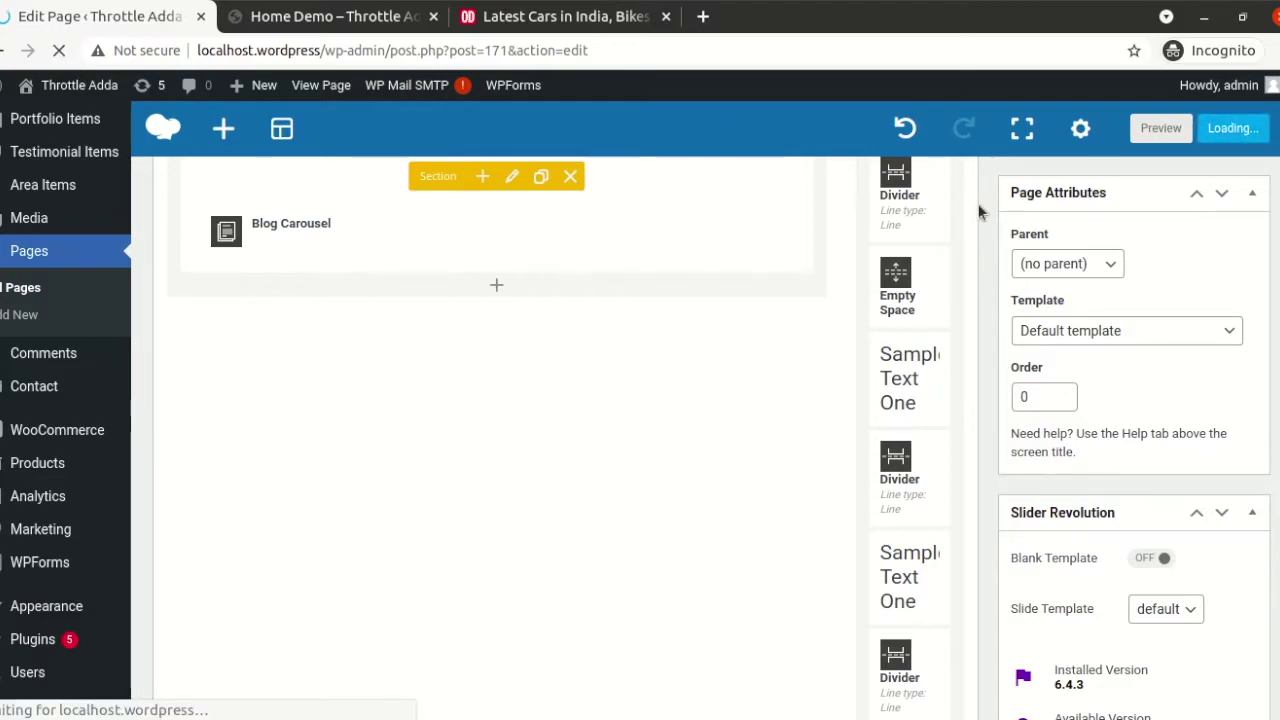
{"action": "left_click", "coordinate": [302, 31]}
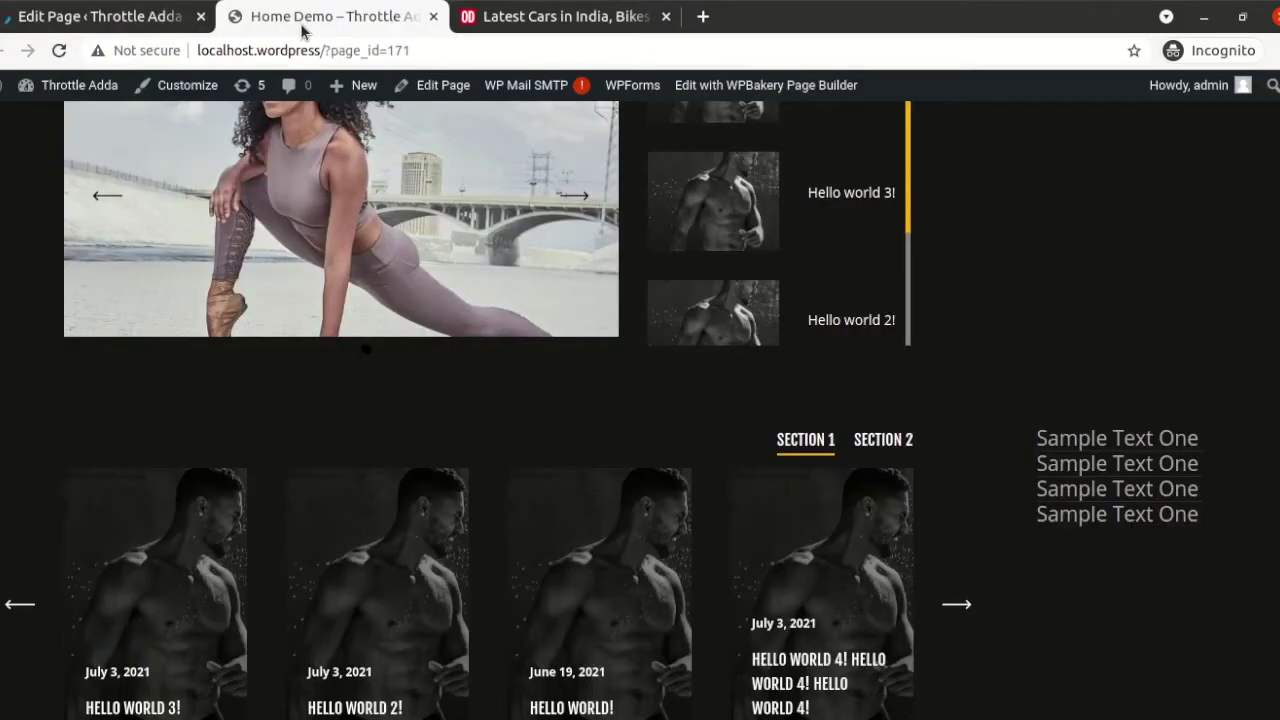
- Reload the live page, set the side column's Empty Space height to 1x in the editor, and update and recheck the page
{"action": "left_click", "coordinate": [414, 50]}
{"action": "key", "text": "Return"}
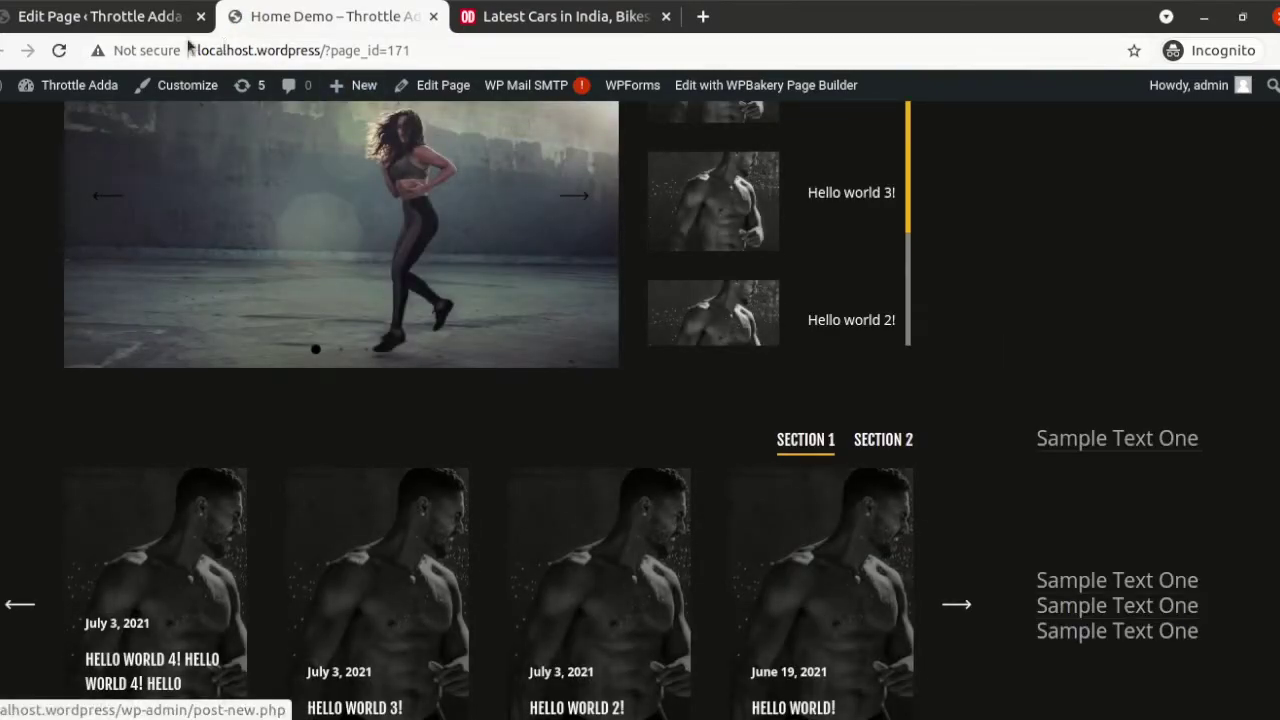
{"action": "left_click", "coordinate": [130, 22]}
{"action": "scroll", "coordinate": [1028, 469], "scroll_direction": "down", "scroll_amount": 7}
{"action": "scroll", "coordinate": [938, 352], "scroll_direction": "down", "scroll_amount": 2}
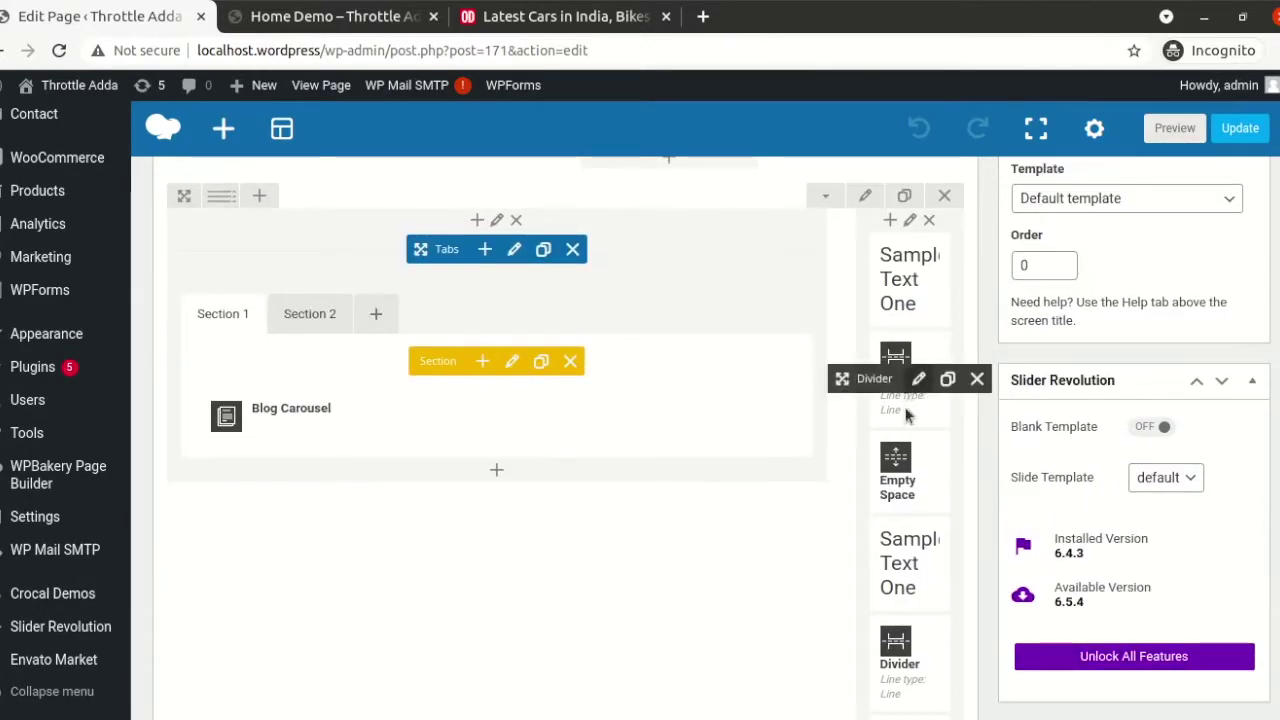
{"action": "left_click", "coordinate": [933, 474]}
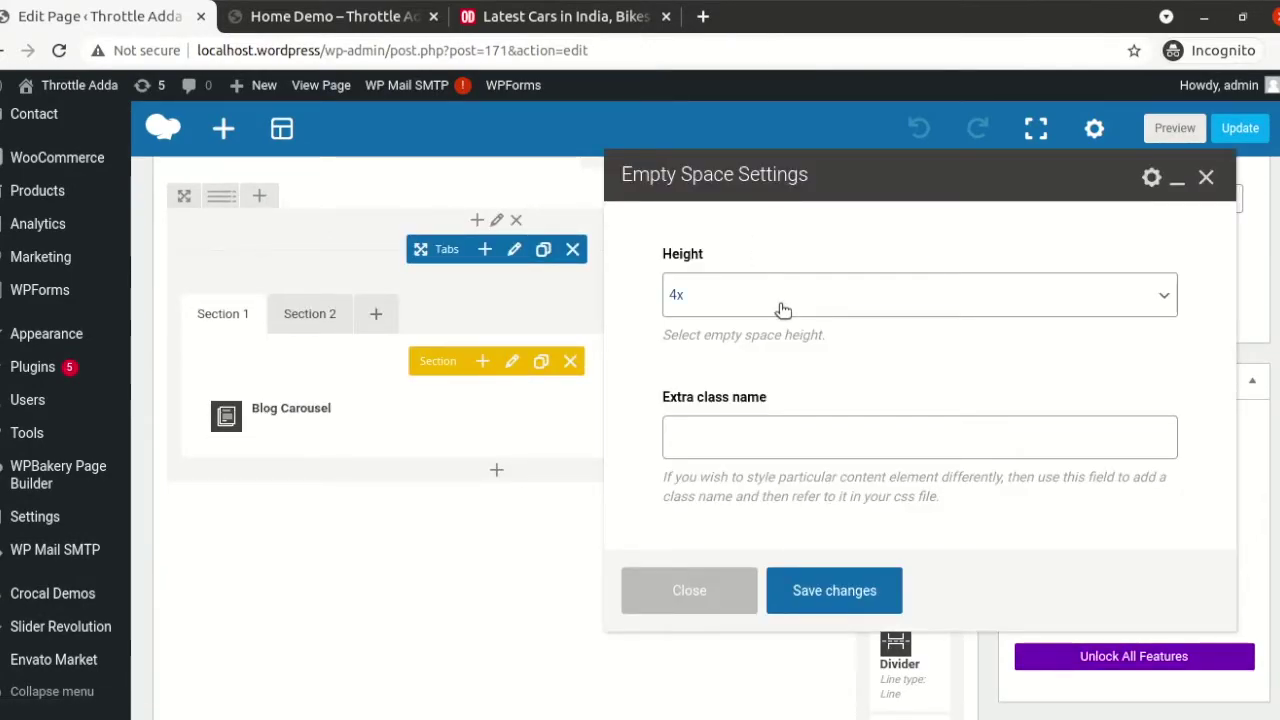
{"action": "left_click", "coordinate": [697, 295]}
{"action": "left_click", "coordinate": [690, 330]}
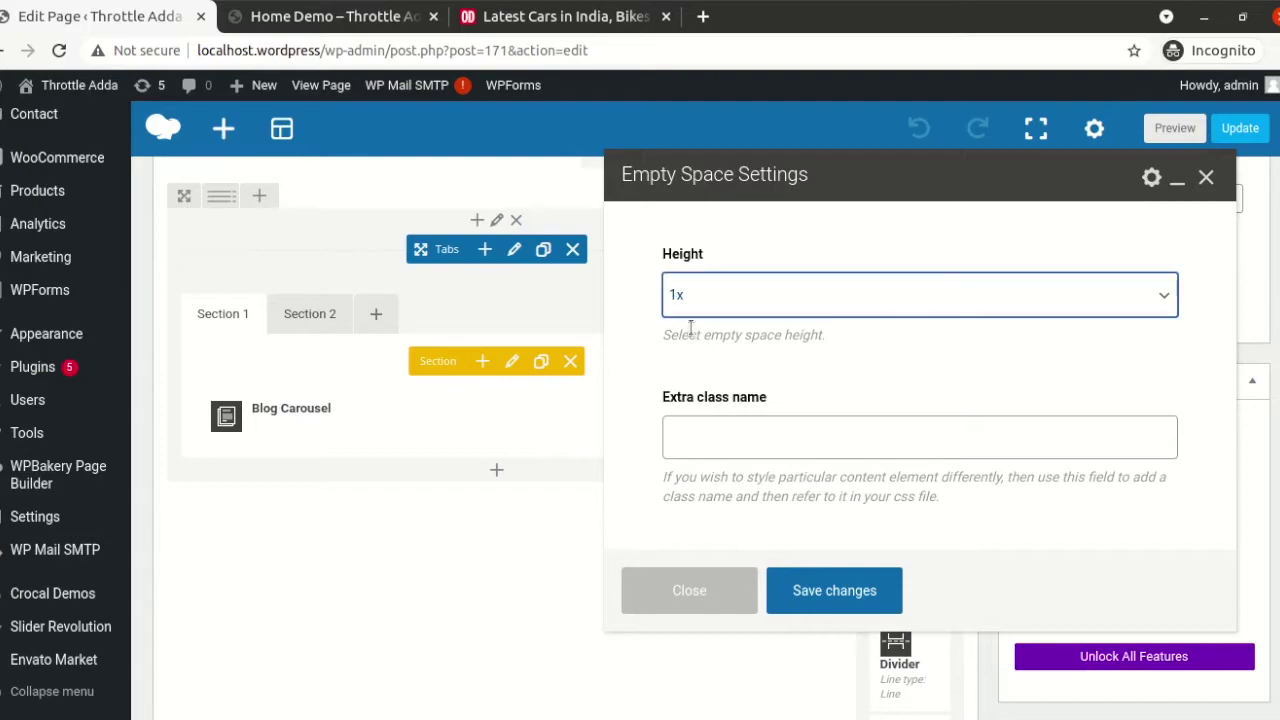
{"action": "left_click", "coordinate": [834, 590]}
{"action": "left_click", "coordinate": [1240, 128]}
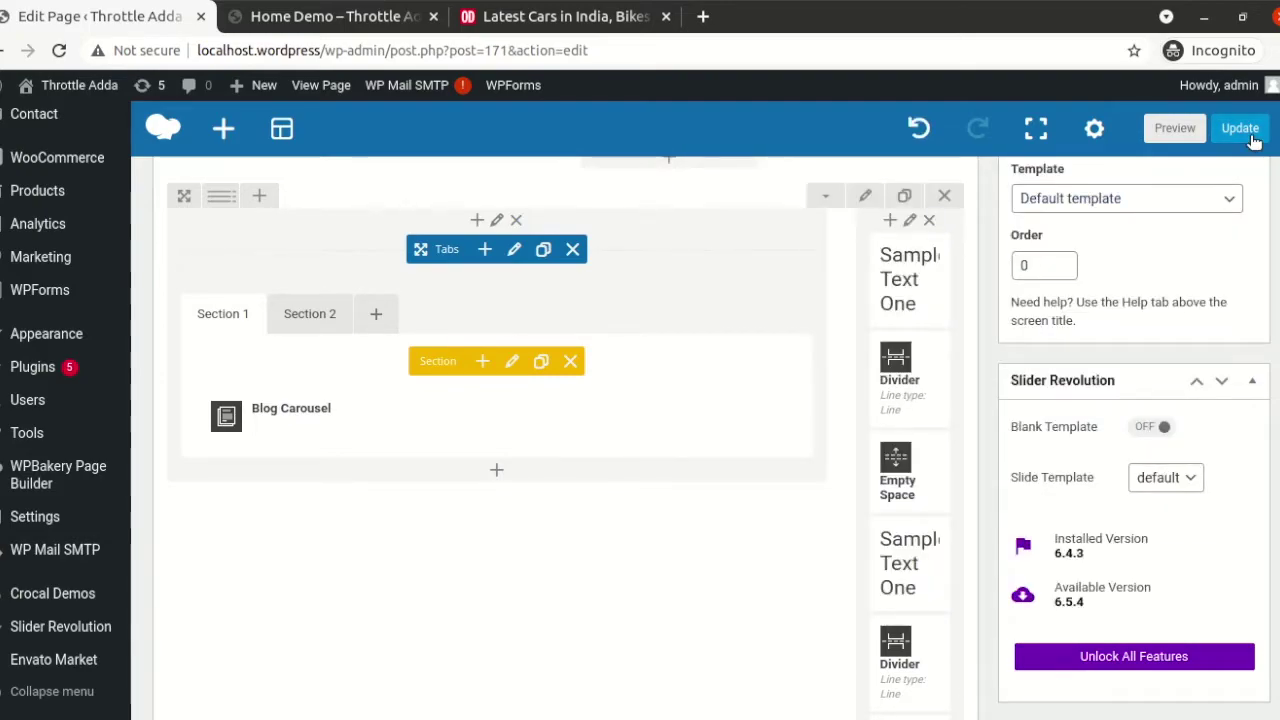
{"action": "left_click", "coordinate": [300, 20]}
{"action": "key", "text": "ctrl+r"}
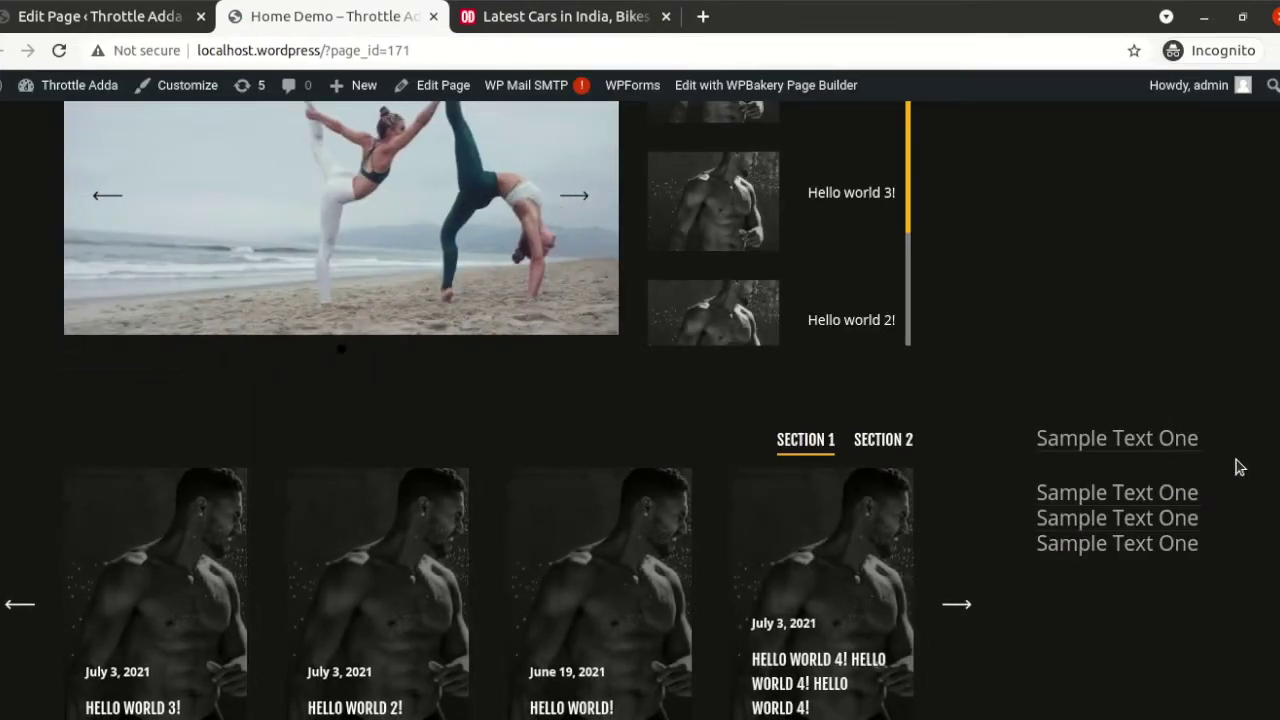
- Set the side column's Empty Space to a custom height of 20px, update the page and reload the live page
{"action": "left_click", "coordinate": [100, 16]}
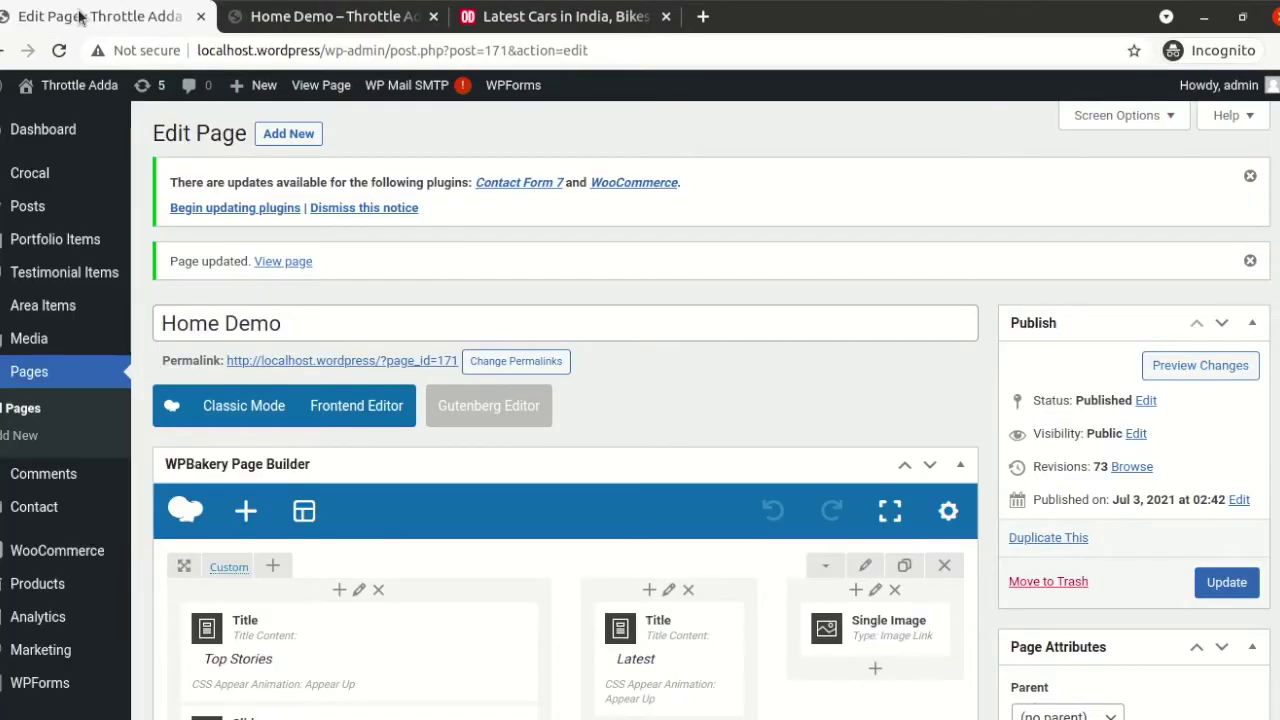
{"action": "scroll", "coordinate": [890, 502], "scroll_direction": "down", "scroll_amount": 4}
{"action": "scroll", "coordinate": [895, 520], "scroll_direction": "down", "scroll_amount": 3}
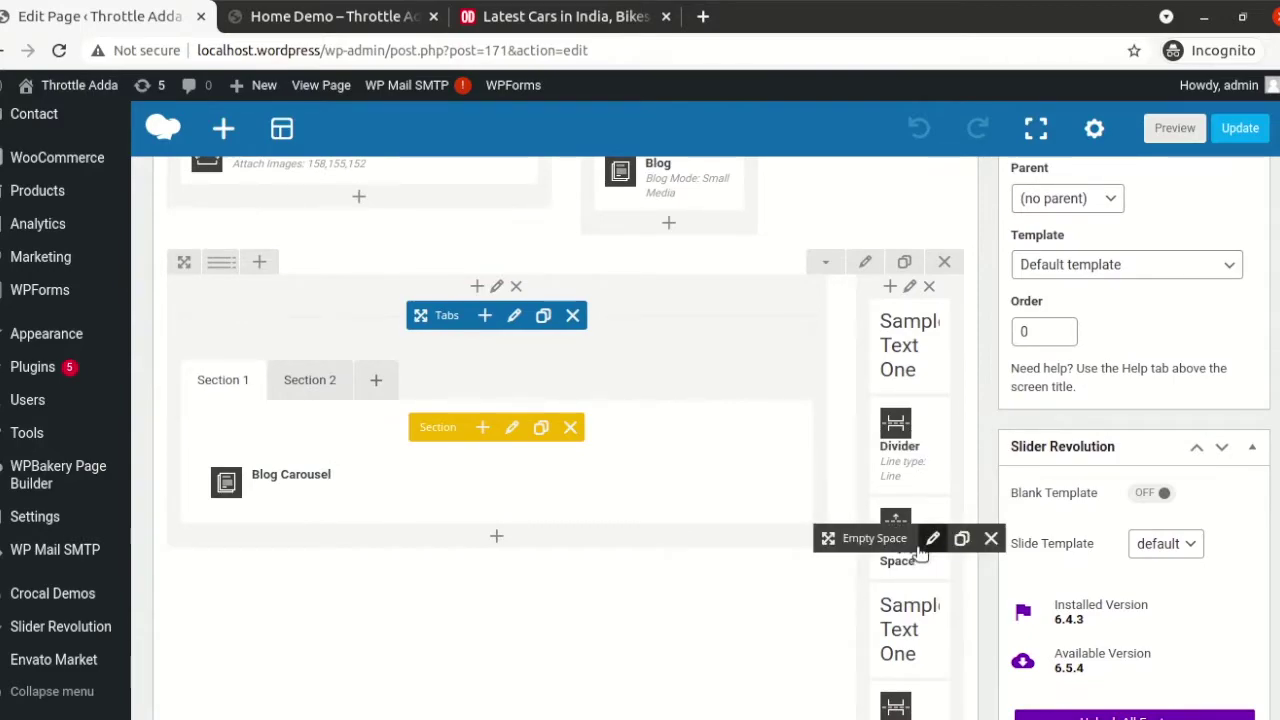
{"action": "left_click", "coordinate": [932, 539]}
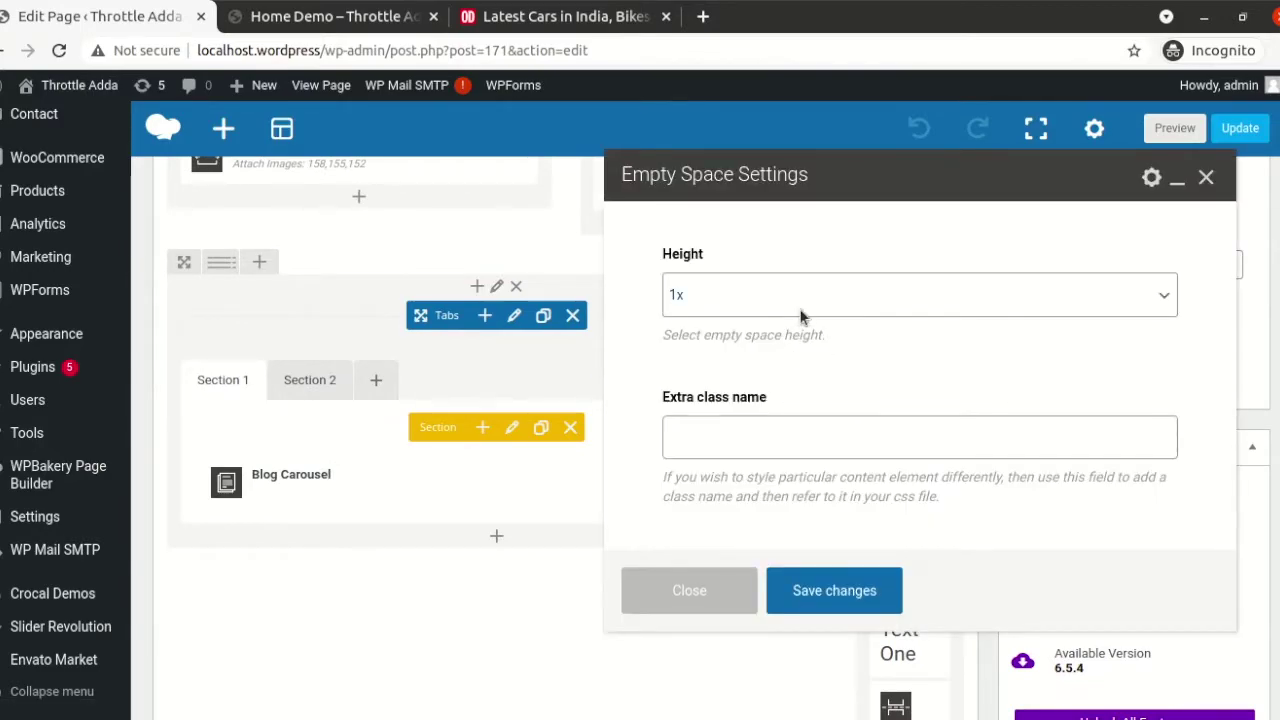
{"action": "left_click", "coordinate": [713, 421]}
{"action": "left_click", "coordinate": [711, 441]}
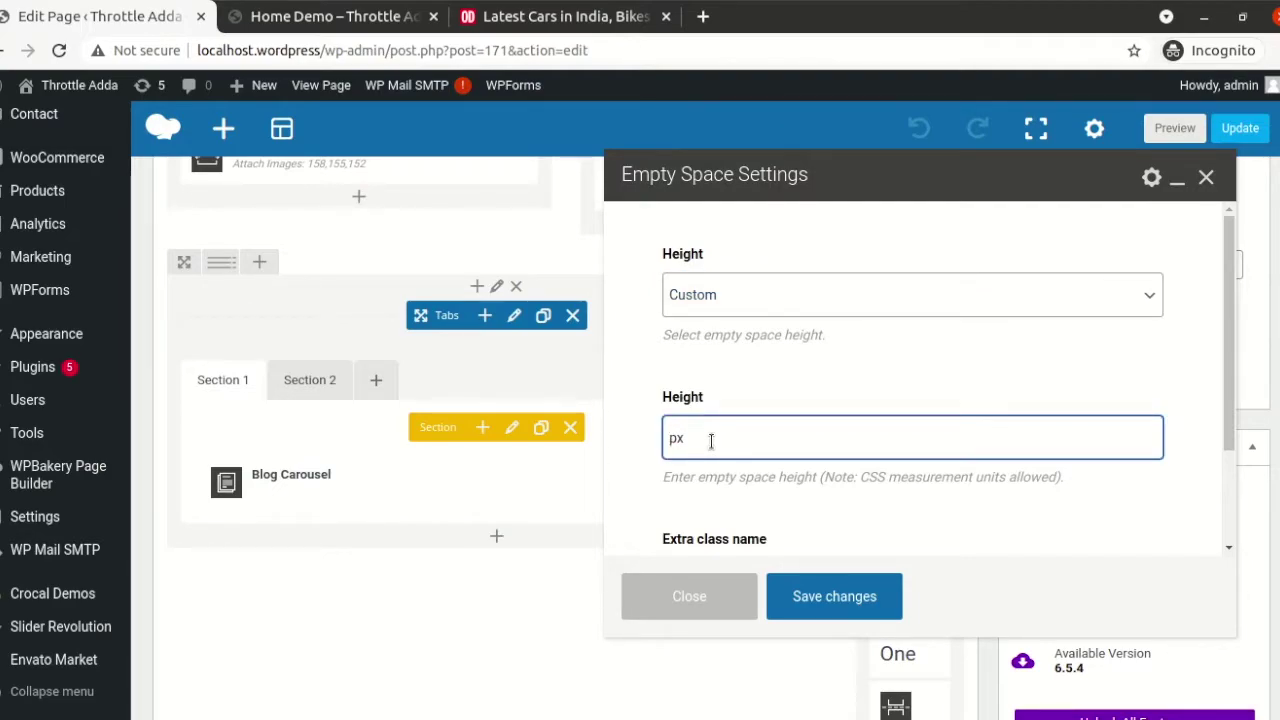
{"action": "type", "text": "0"}
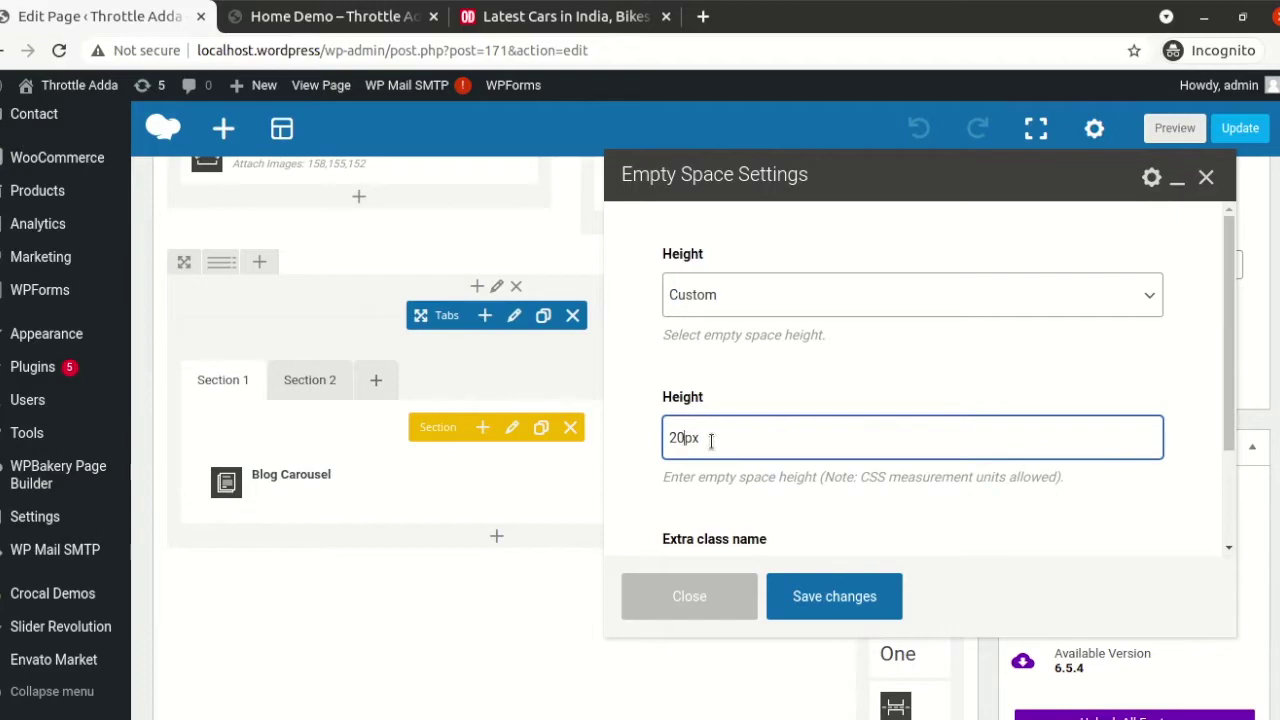
{"action": "left_click", "coordinate": [818, 597]}
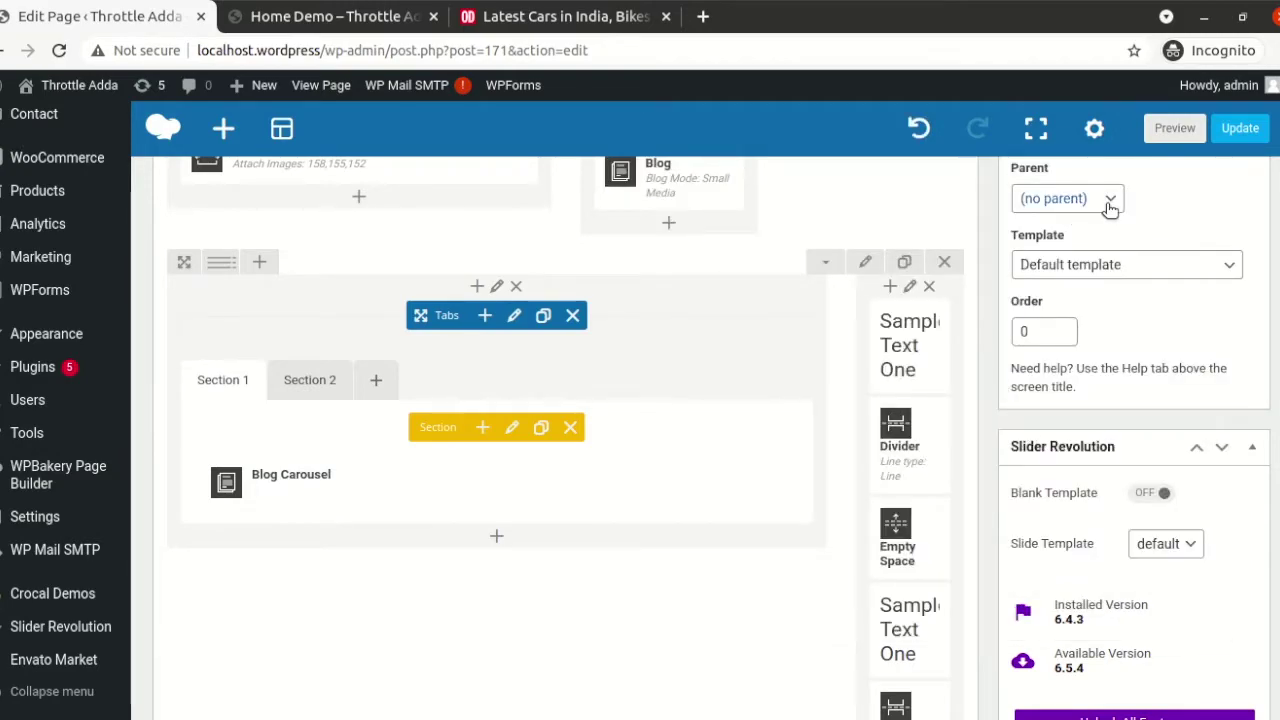
{"action": "left_click", "coordinate": [1240, 130]}
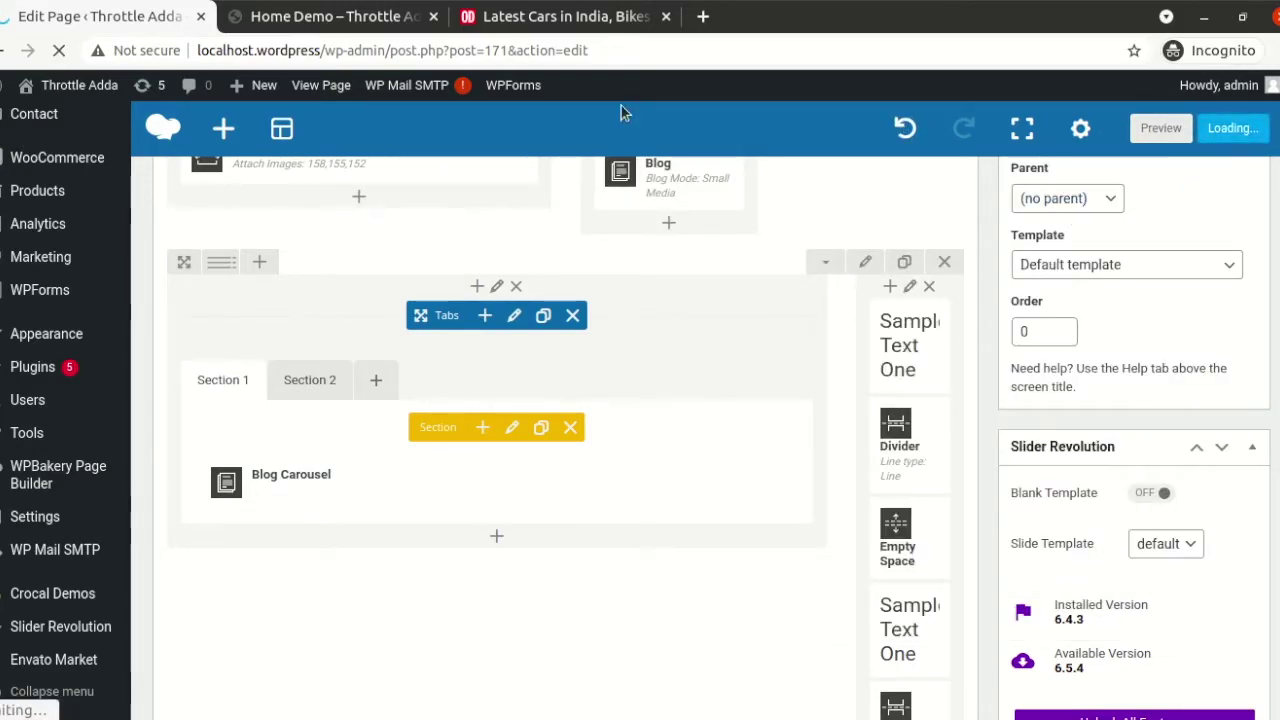
{"action": "left_click", "coordinate": [320, 18]}
{"action": "left_click", "coordinate": [403, 50]}
{"action": "key", "text": "Return"}
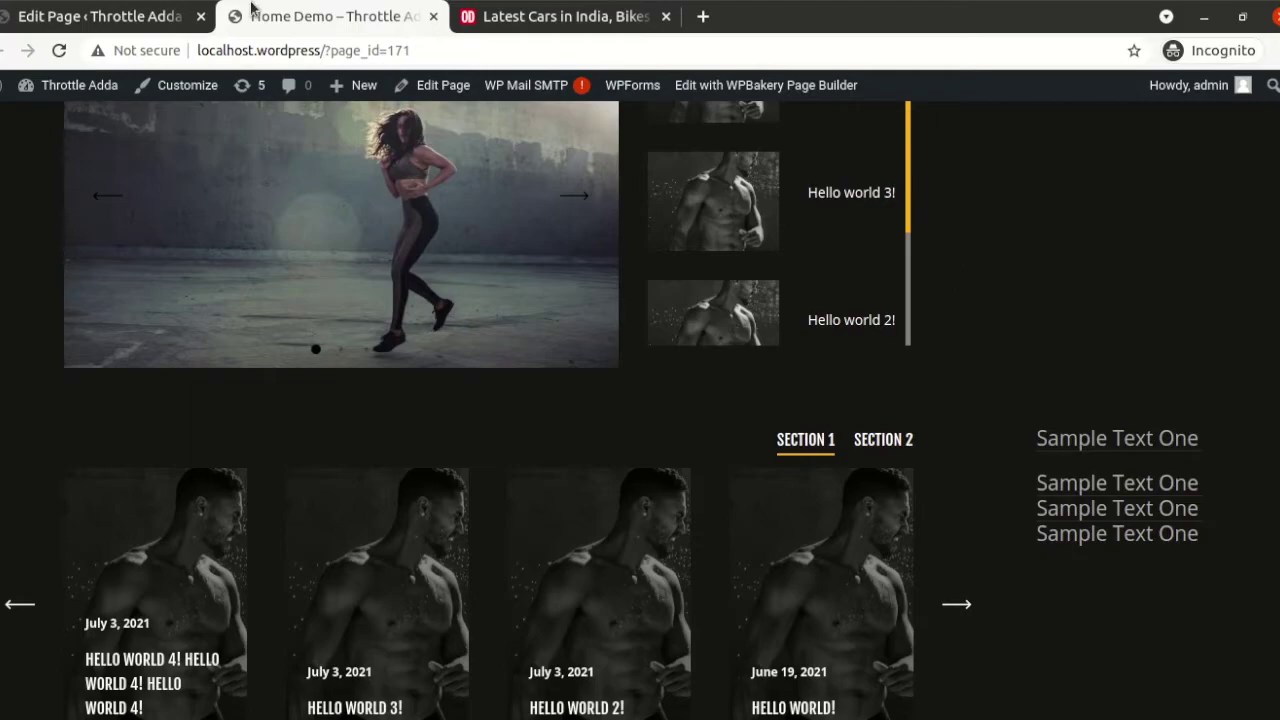
- Duplicate the side column's Empty Space element and move one copy between the second divider and the third sample text
{"action": "left_click", "coordinate": [120, 16]}
{"action": "scroll", "coordinate": [983, 450], "scroll_direction": "down", "scroll_amount": 7}
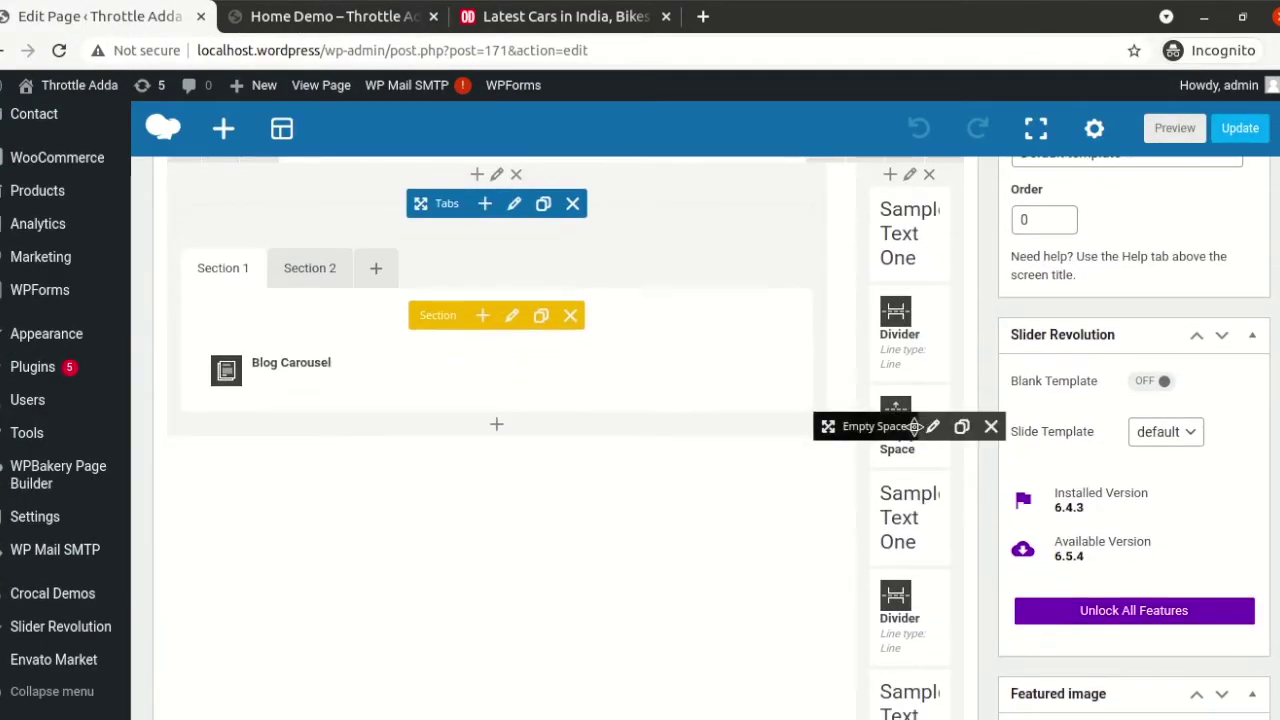
{"action": "left_click", "coordinate": [962, 428]}
{"action": "scroll", "coordinate": [961, 428], "scroll_direction": "down", "scroll_amount": 1}
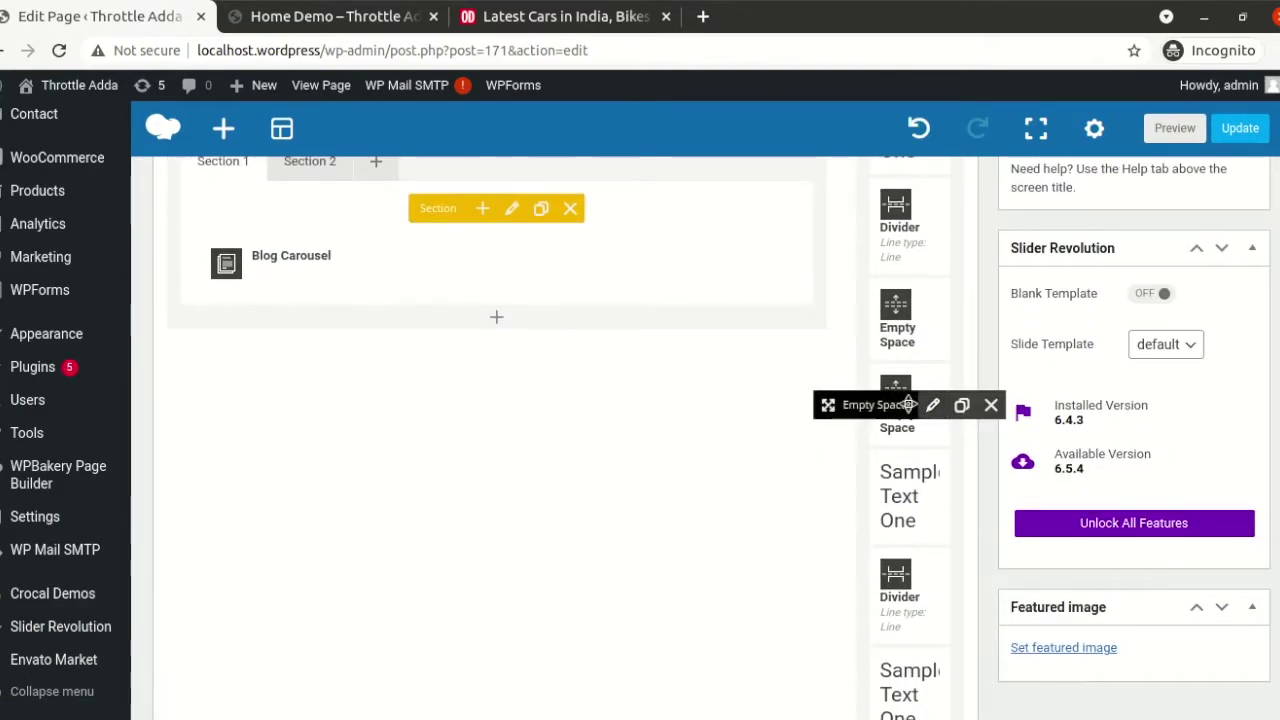
{"action": "left_click_drag", "start_coordinate": [904, 404], "coordinate": [894, 598]}
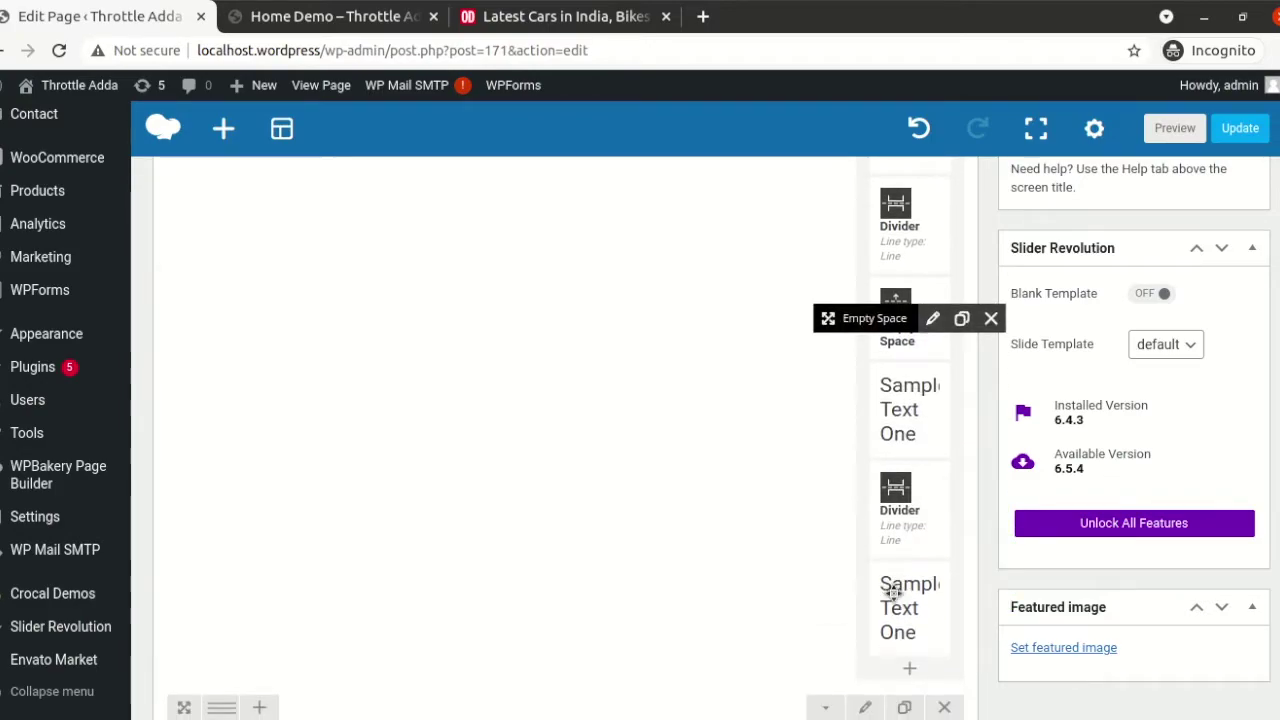
- Duplicate the Empty Space below the second divider and move one copy between the third divider and the last sample text
{"action": "left_click", "coordinate": [961, 318]}
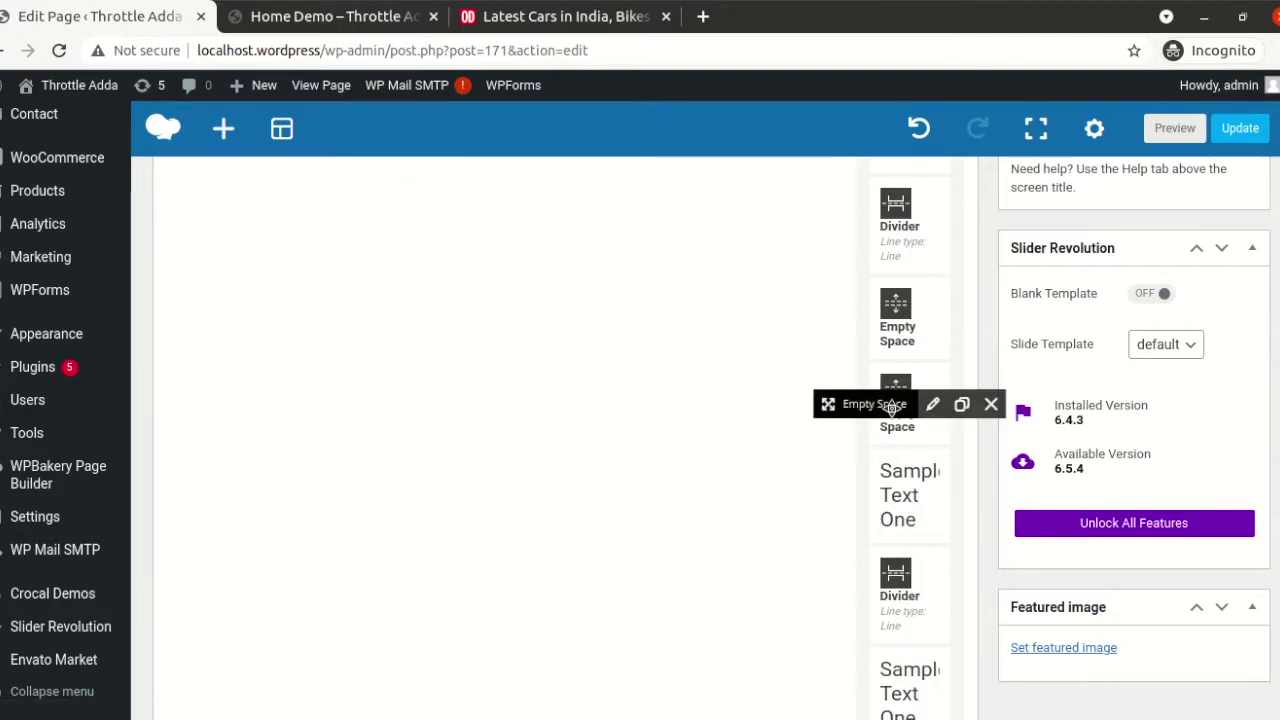
{"action": "left_click_drag", "start_coordinate": [853, 528], "coordinate": [894, 606]}
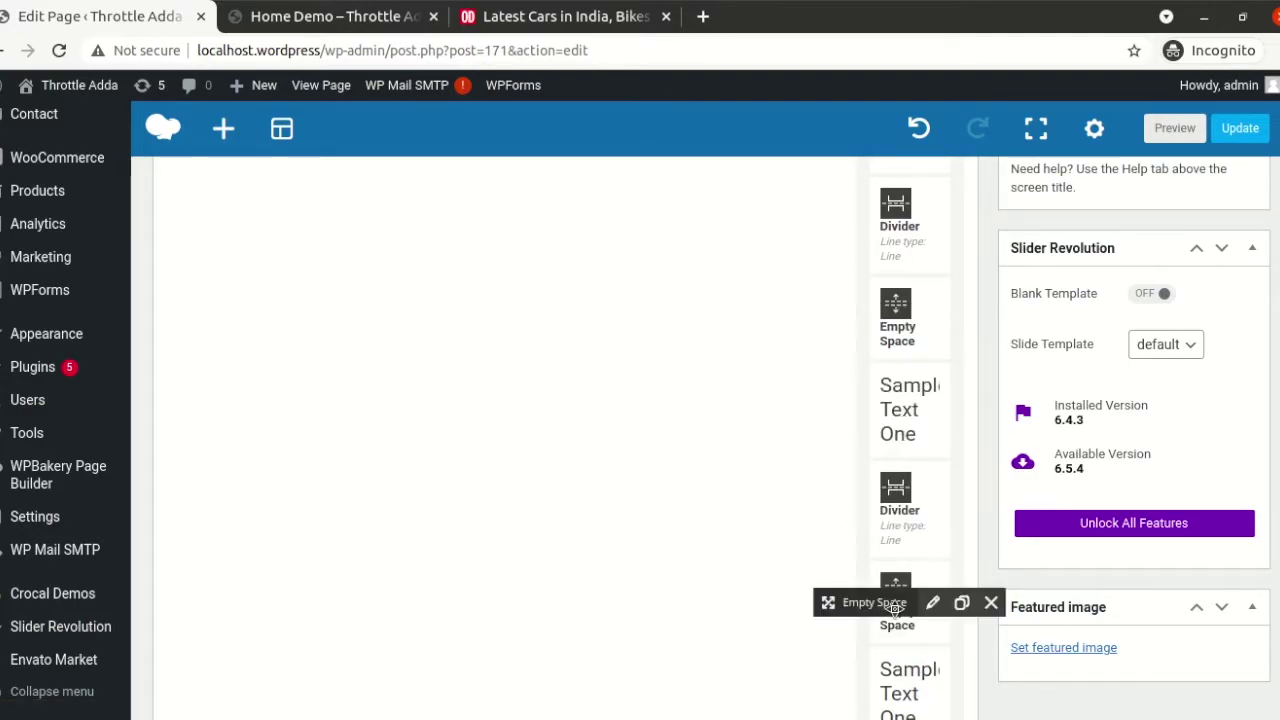
{"action": "scroll", "coordinate": [895, 608], "scroll_direction": "down", "scroll_amount": 4}
{"action": "scroll", "coordinate": [915, 390], "scroll_direction": "up", "scroll_amount": 1}
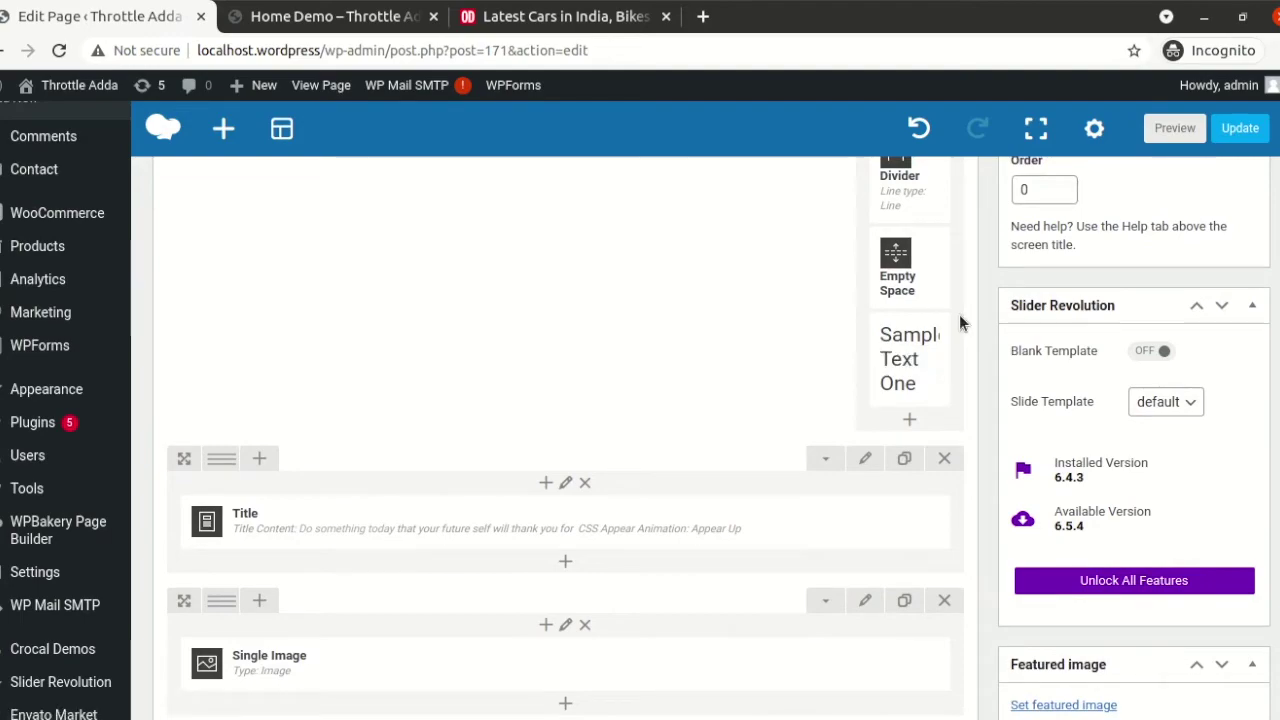
{"action": "scroll", "coordinate": [959, 314], "scroll_direction": "up", "scroll_amount": 1}
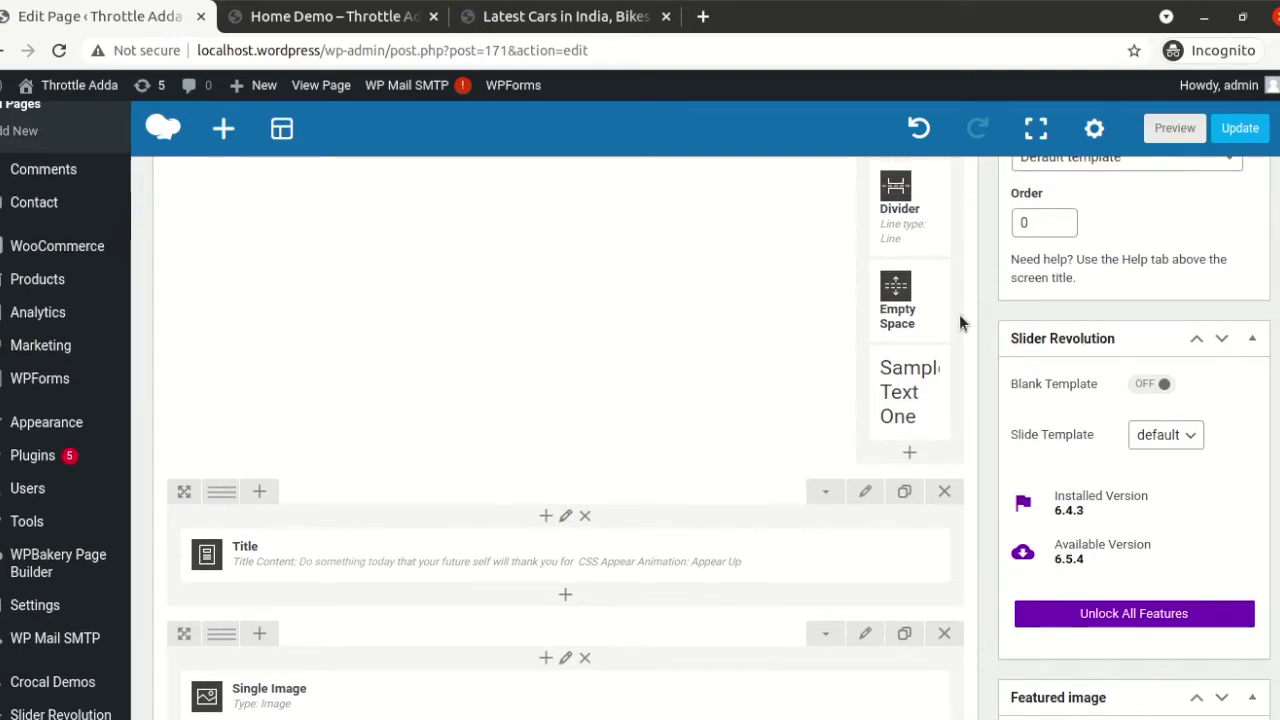
- Check the Most Popular list on the Overdrive site for reference, update the Home Demo page and reload the live page
{"action": "left_click", "coordinate": [513, 16]}
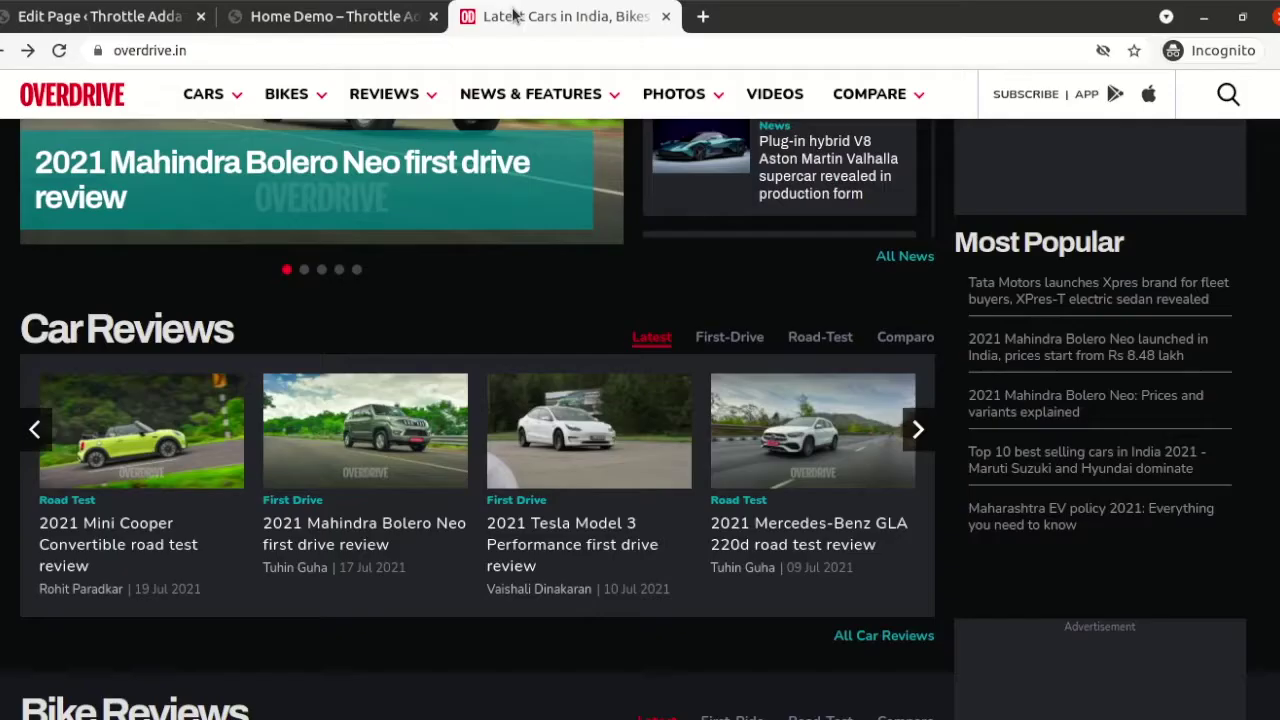
{"action": "left_click", "coordinate": [137, 24]}
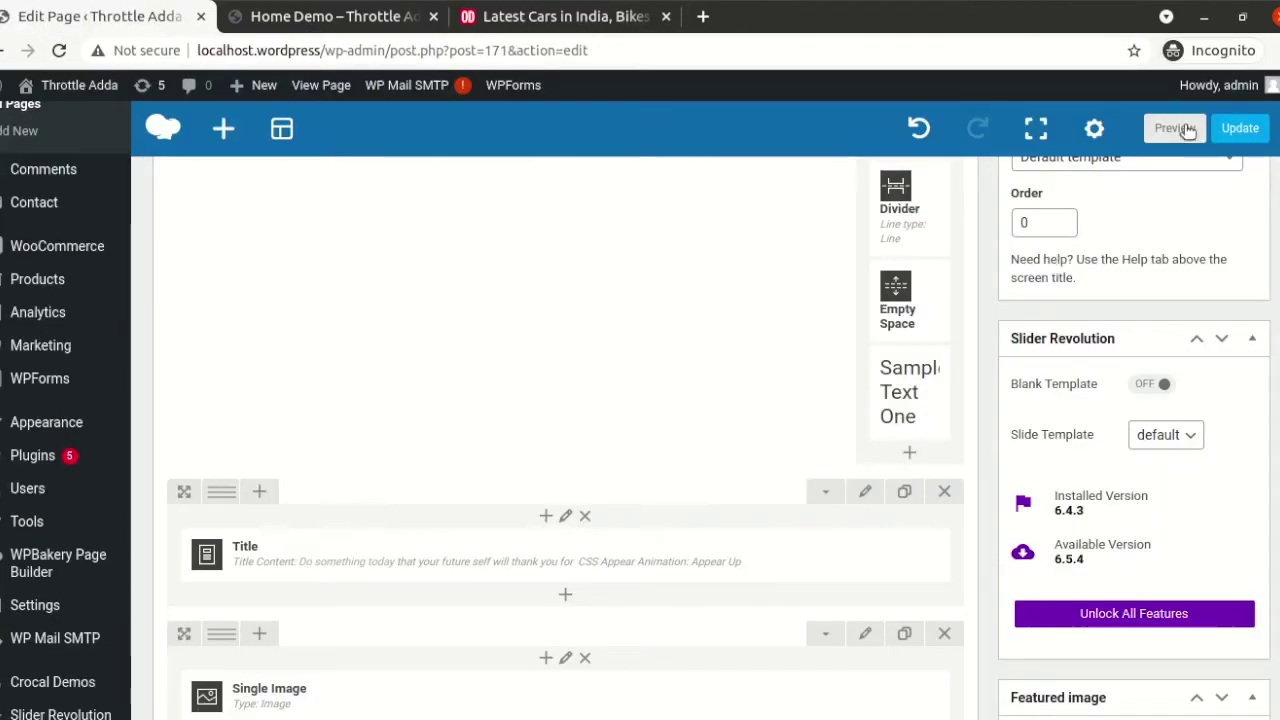
{"action": "left_click", "coordinate": [1240, 128]}
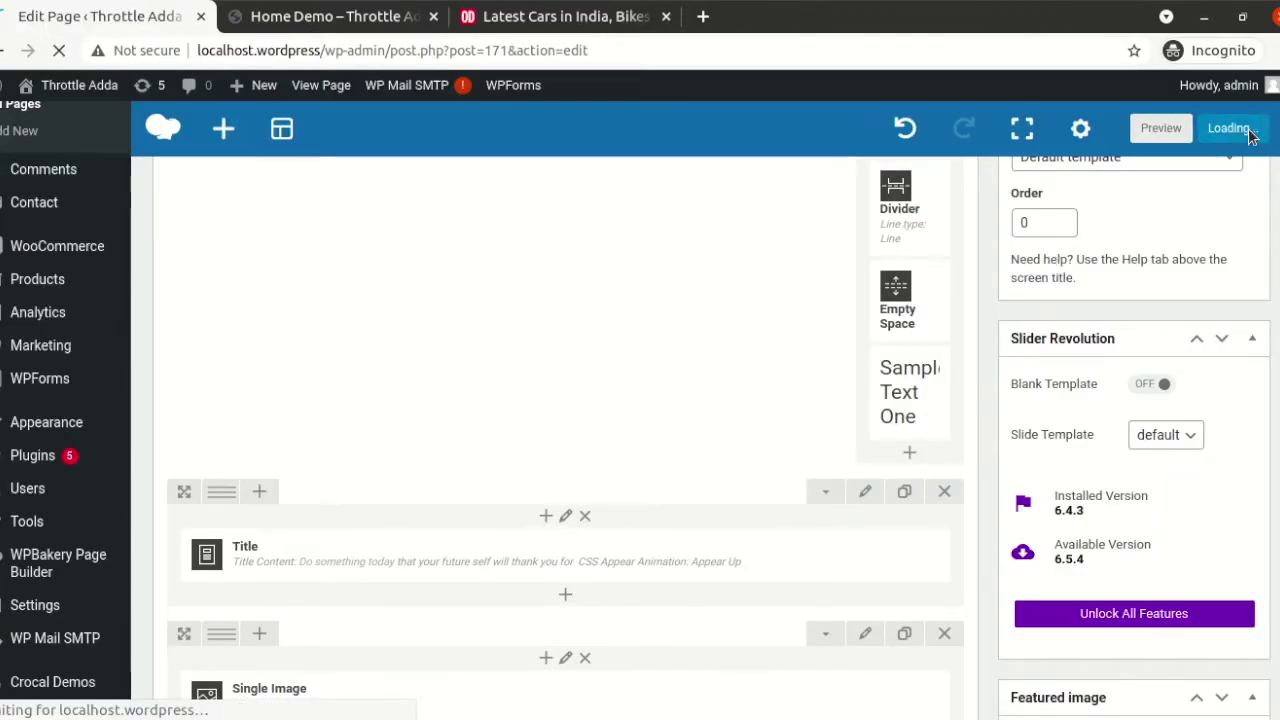
{"action": "left_click", "coordinate": [343, 22]}
{"action": "key", "text": "F5"}
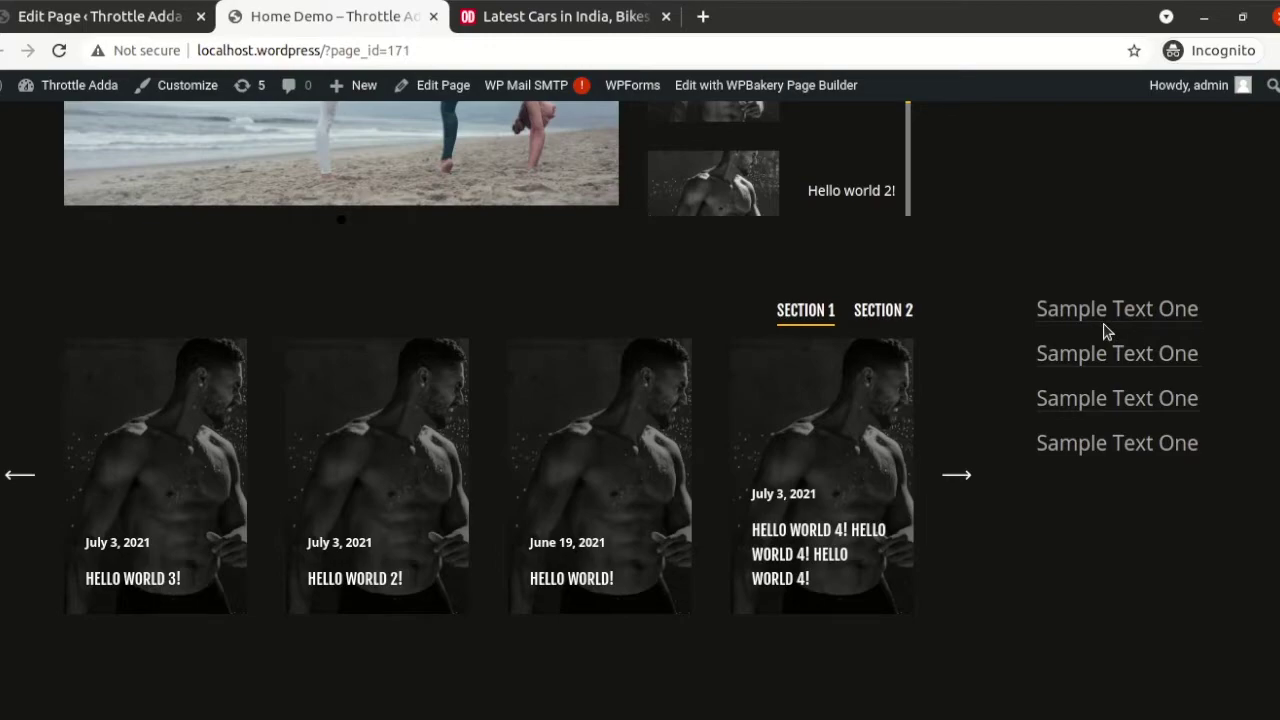
- Duplicate the first Empty Space in the side column and move one copy between the first sample text and its divider
{"action": "left_click", "coordinate": [94, 15]}
{"action": "scroll", "coordinate": [987, 420], "scroll_direction": "down", "scroll_amount": 5}
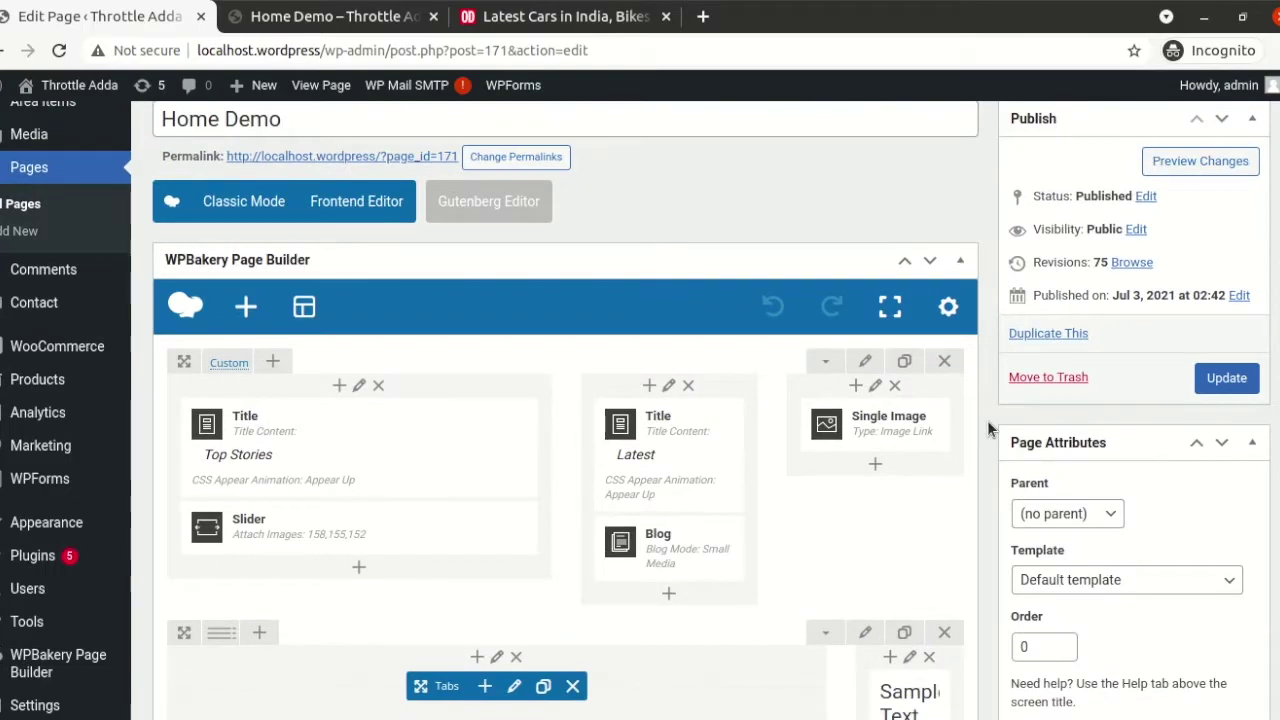
{"action": "scroll", "coordinate": [987, 420], "scroll_direction": "down", "scroll_amount": 1}
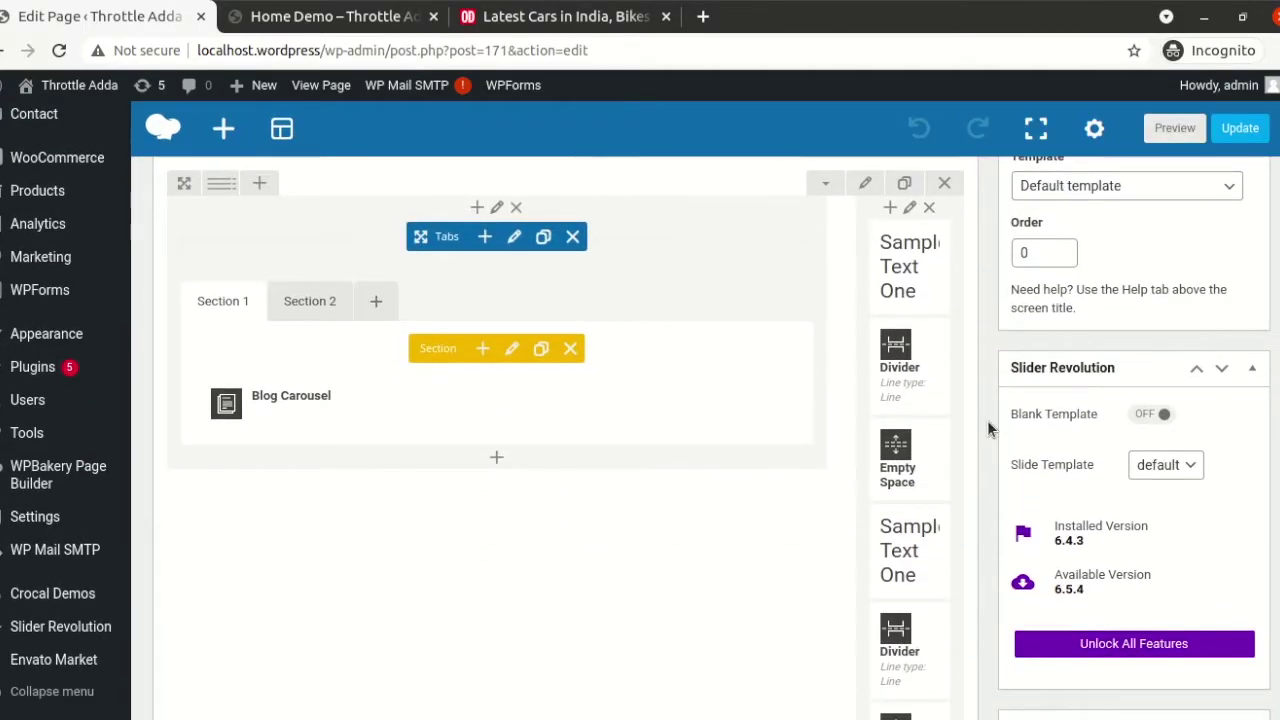
{"action": "mouse_move", "coordinate": [930, 460]}
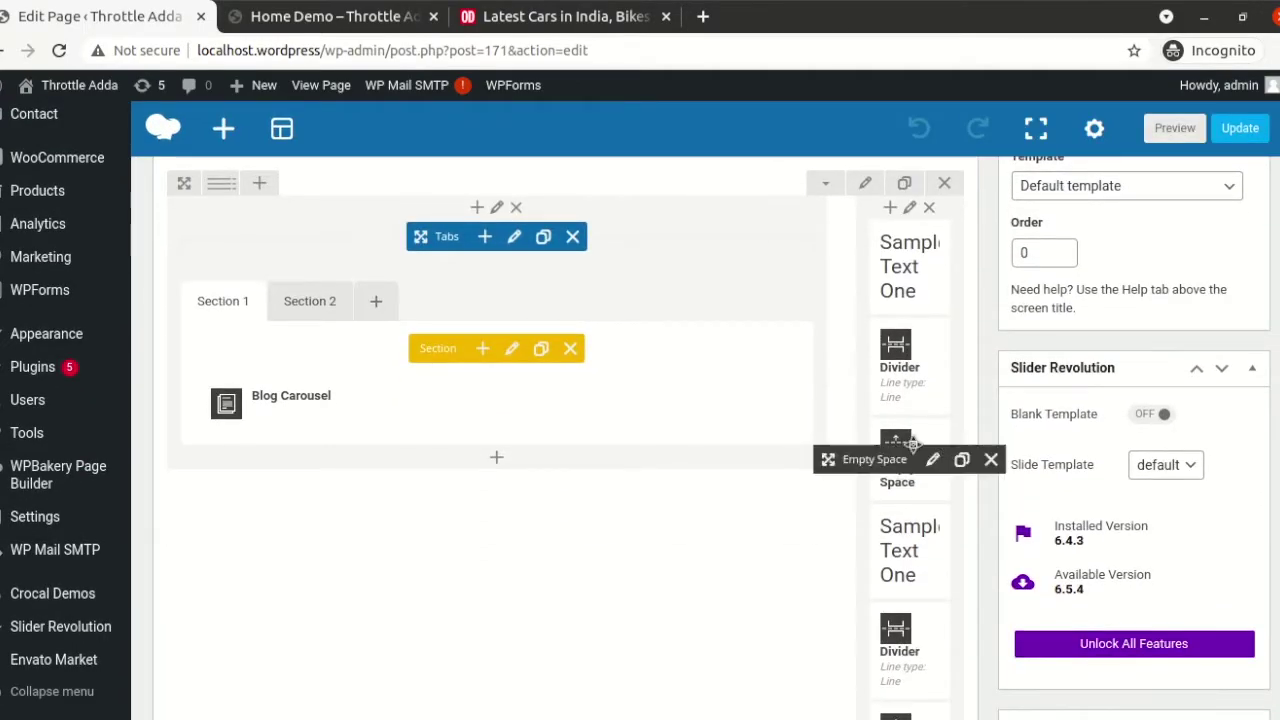
{"action": "left_click", "coordinate": [962, 460]}
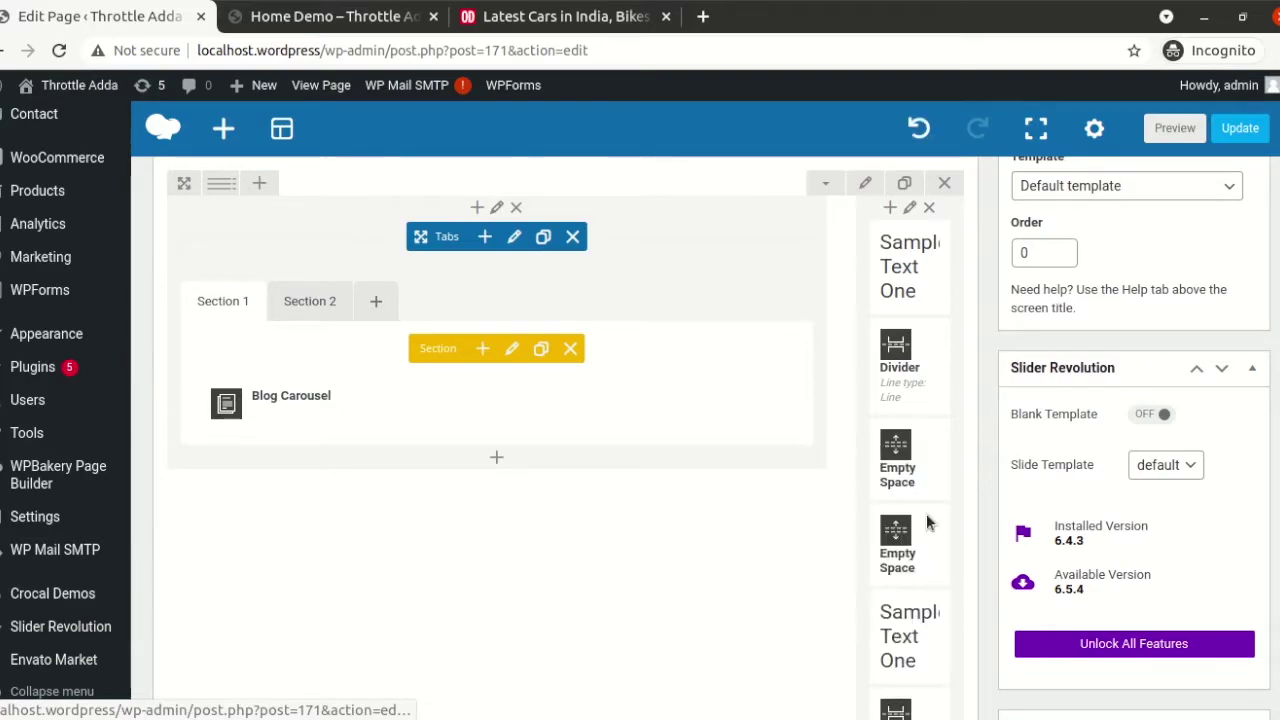
{"action": "left_click_drag", "start_coordinate": [882, 449], "coordinate": [879, 343]}
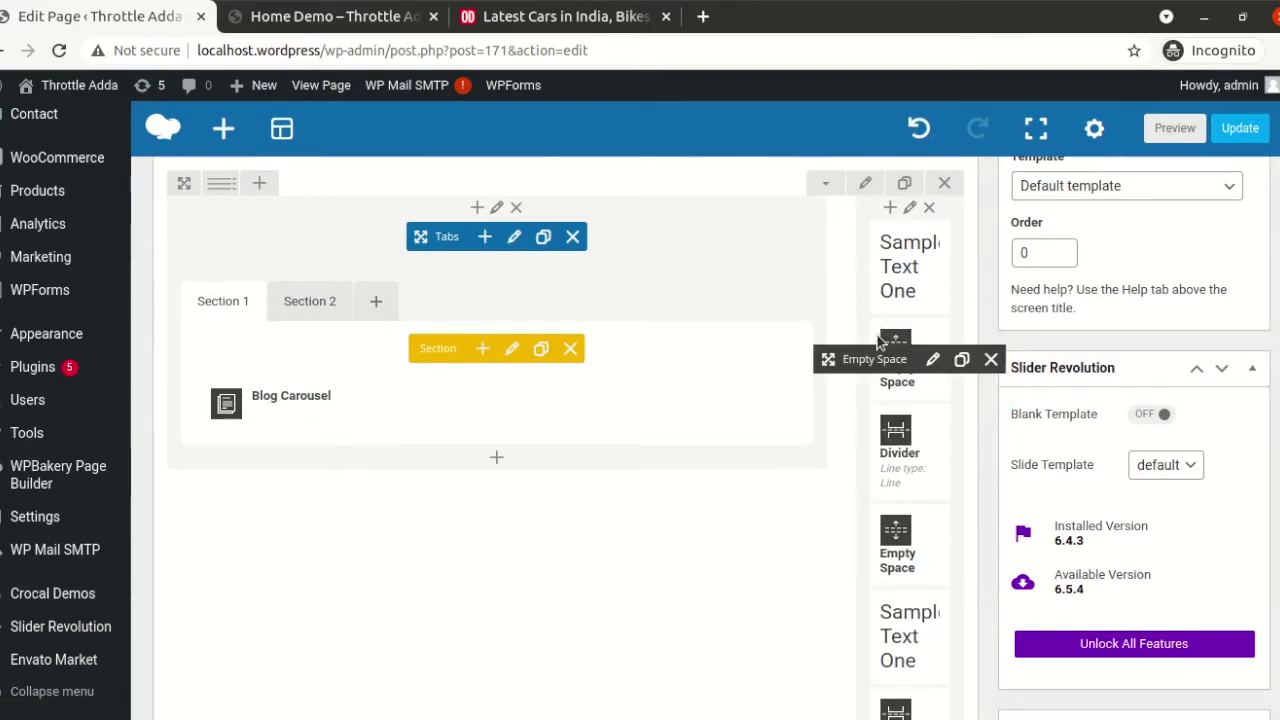
- Set the height of the Empty Space above the first divider to 10px, update the page and switch to the live page
{"action": "left_click", "coordinate": [933, 360]}
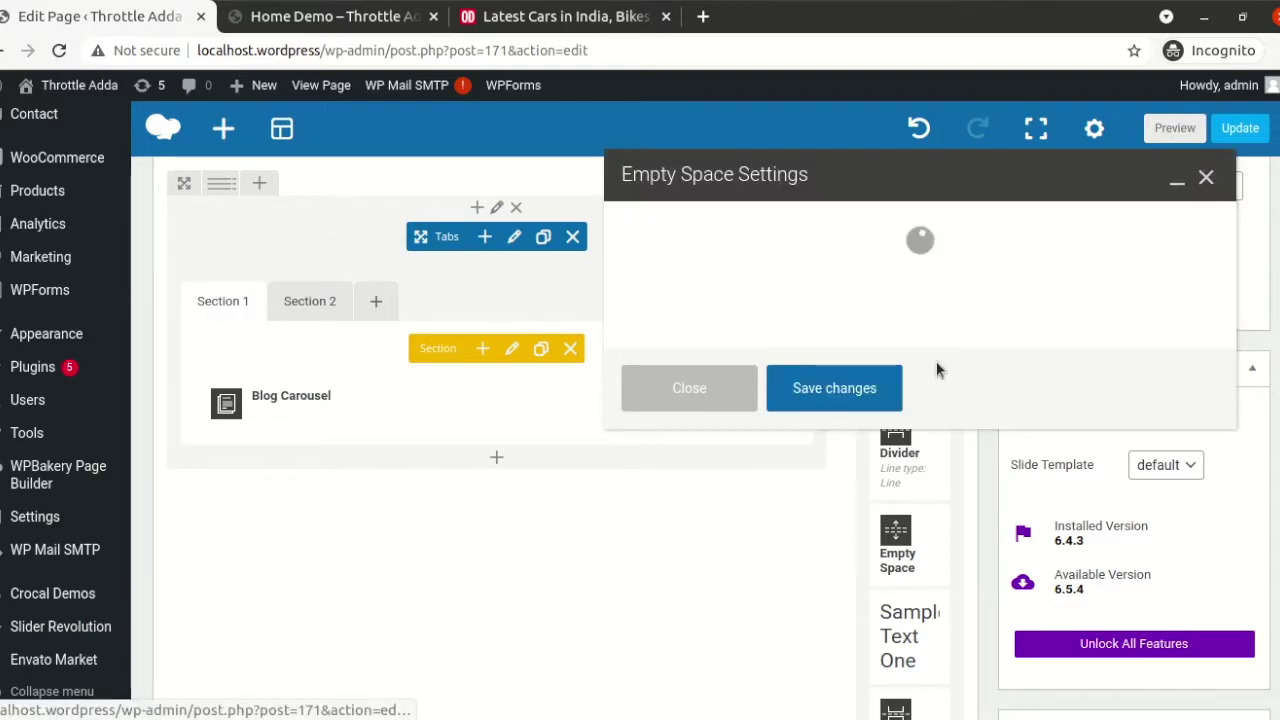
{"action": "left_click", "coordinate": [692, 447]}
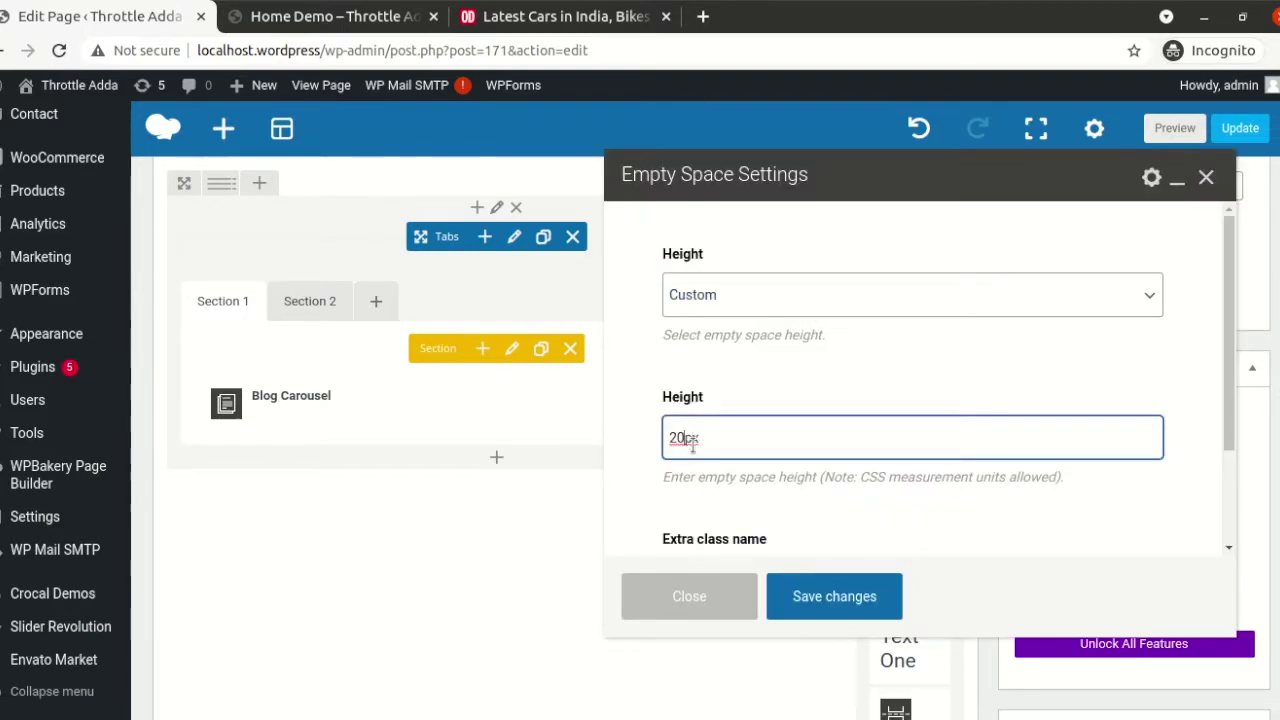
{"action": "key", "text": "BackSpace"}
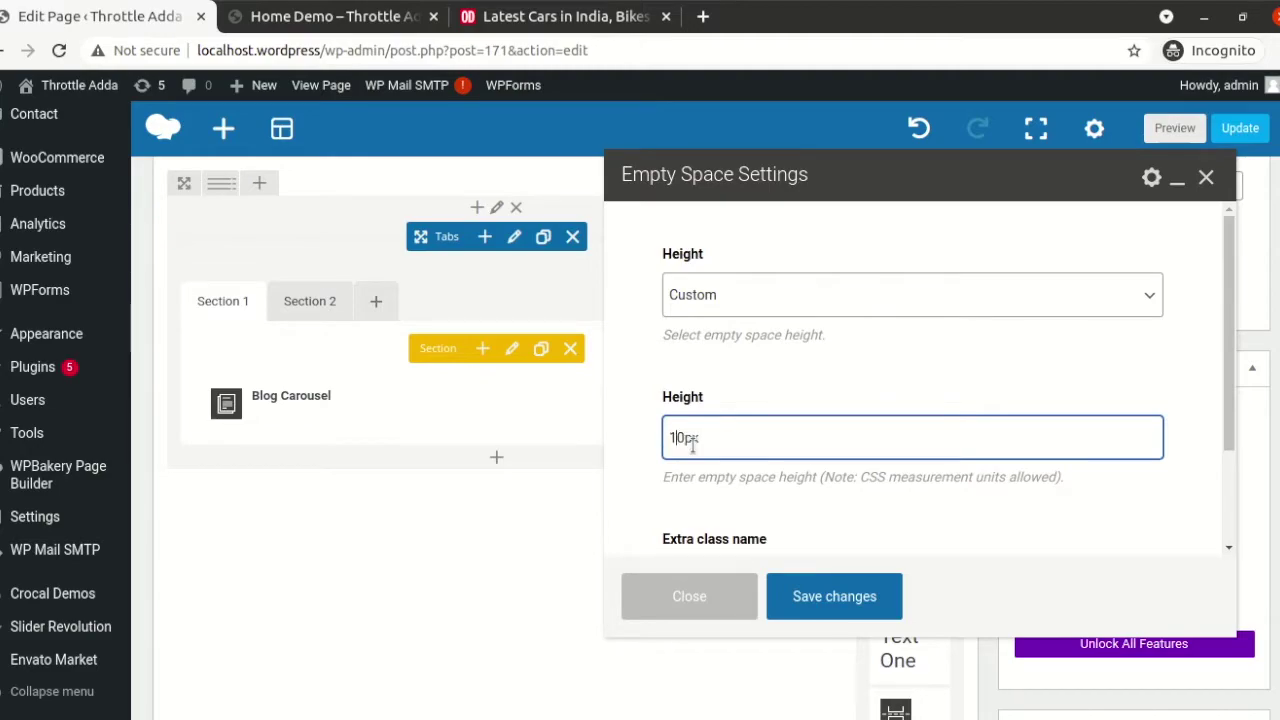
{"action": "left_click", "coordinate": [826, 598]}
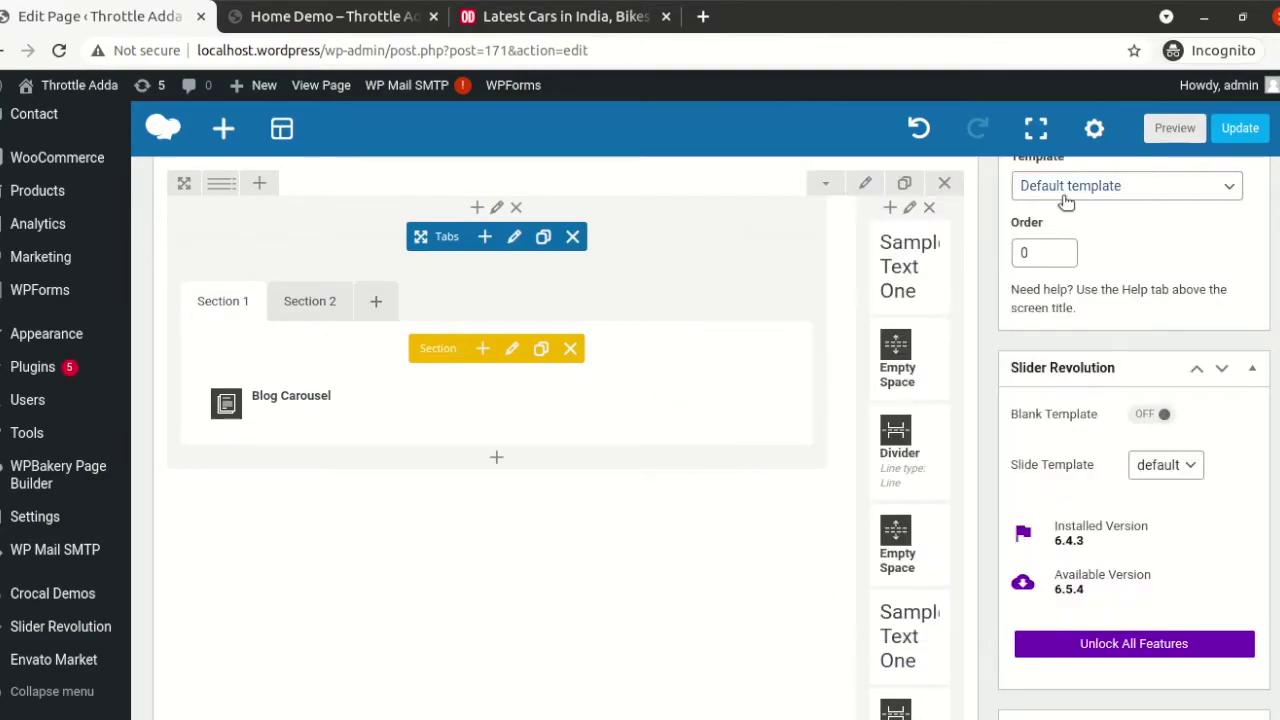
{"action": "left_click", "coordinate": [1240, 129]}
{"action": "left_click", "coordinate": [332, 17]}
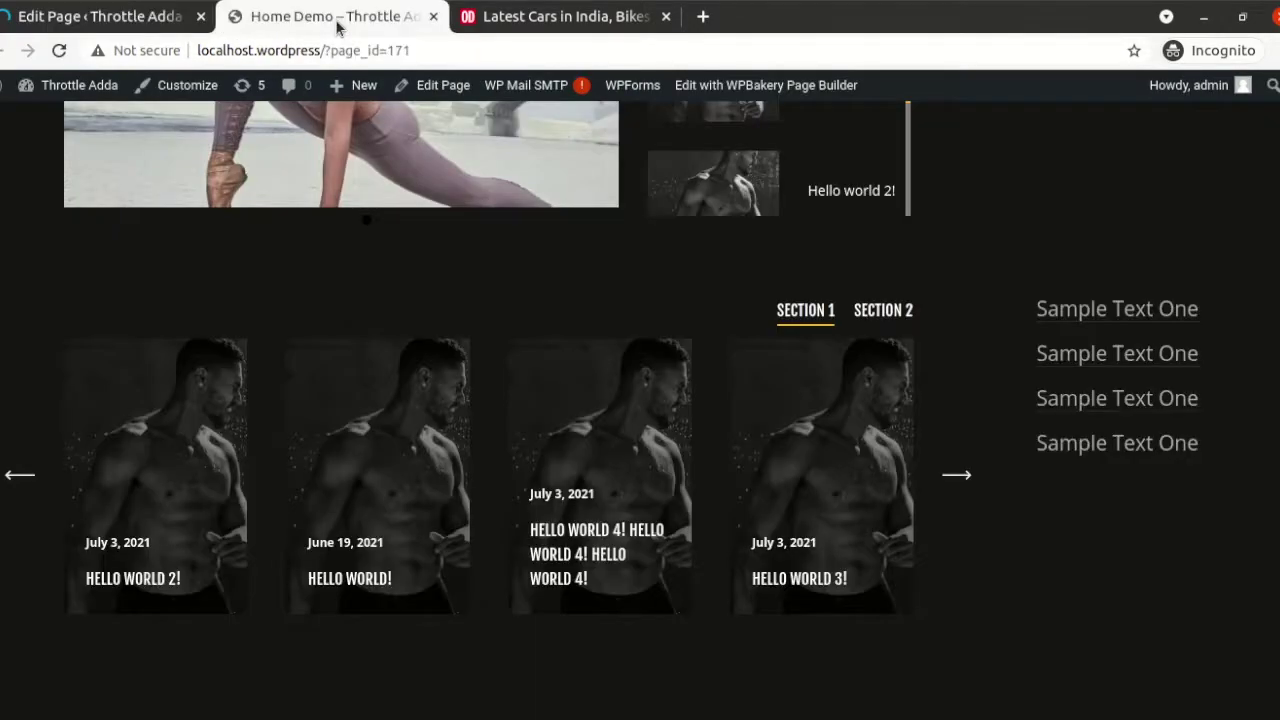
- Reload the live page, then duplicate the Empty Space above the first divider and move one copy between the second sample text and its divider
{"action": "key", "text": "Return"}
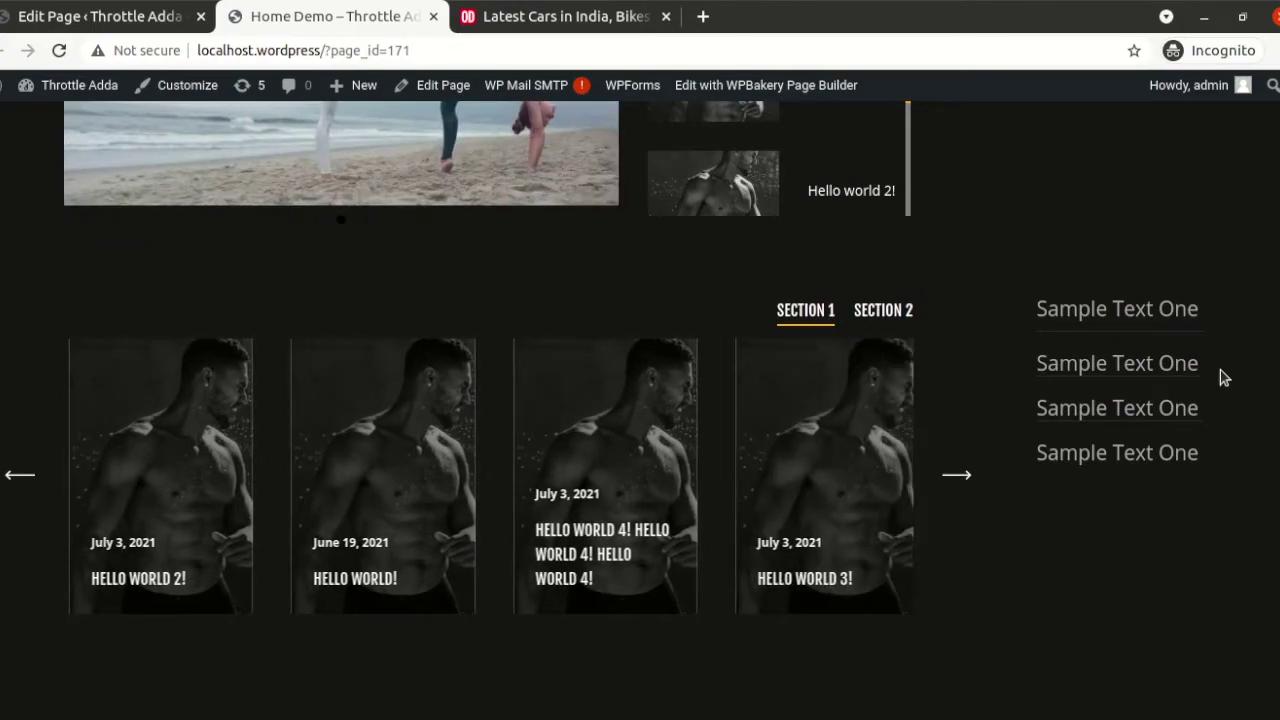
{"action": "key", "text": "ctrl+shift+Tab"}
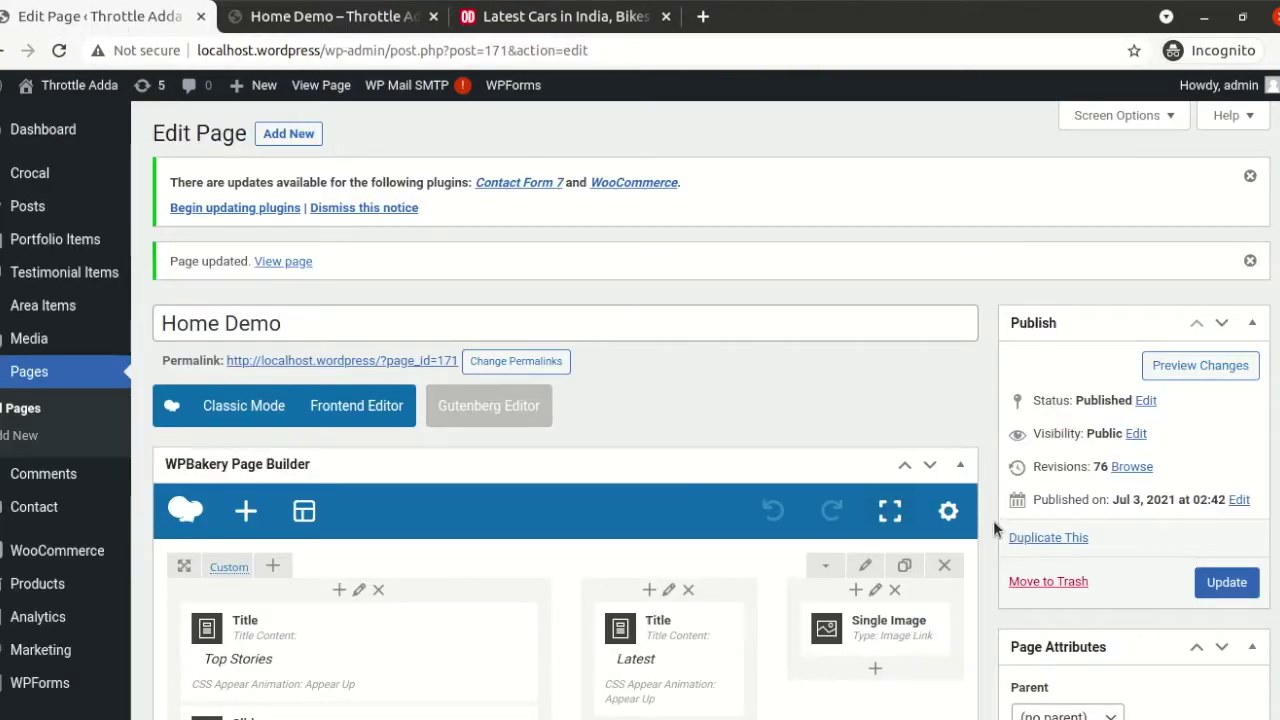
{"action": "scroll", "coordinate": [993, 520], "scroll_direction": "down", "scroll_amount": 5}
{"action": "mouse_move", "coordinate": [935, 437]}
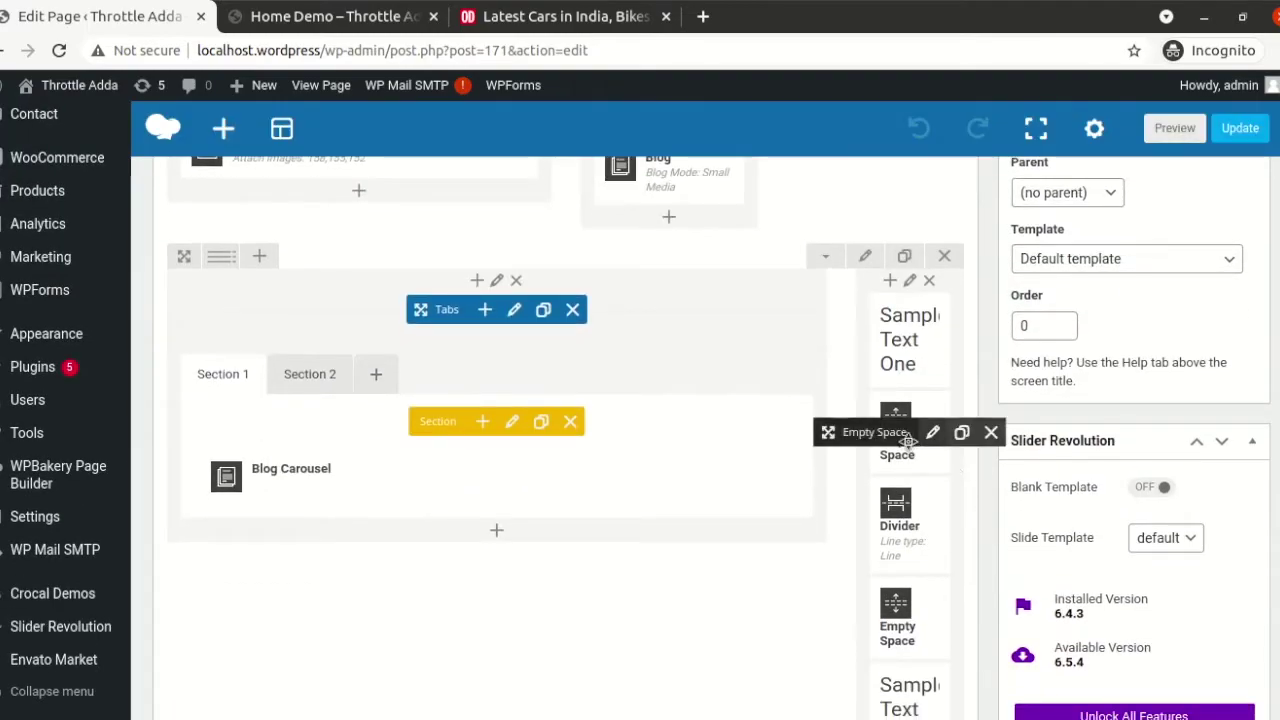
{"action": "left_click", "coordinate": [963, 432]}
{"action": "scroll", "coordinate": [963, 432], "scroll_direction": "down", "scroll_amount": 1}
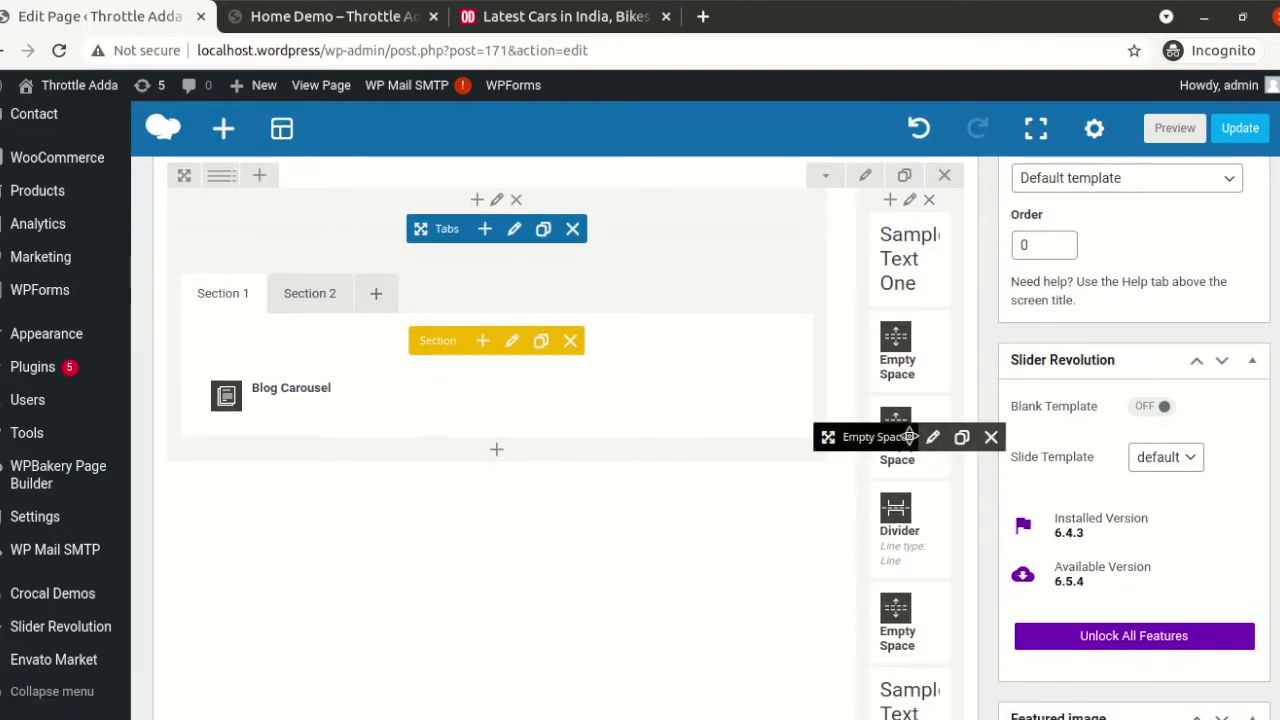
{"action": "left_click_drag", "start_coordinate": [932, 532], "coordinate": [893, 283]}
- Duplicate the Empty Space above the second divider and move one copy between the third sample text and its divider
{"action": "mouse_move", "coordinate": [894, 292]}
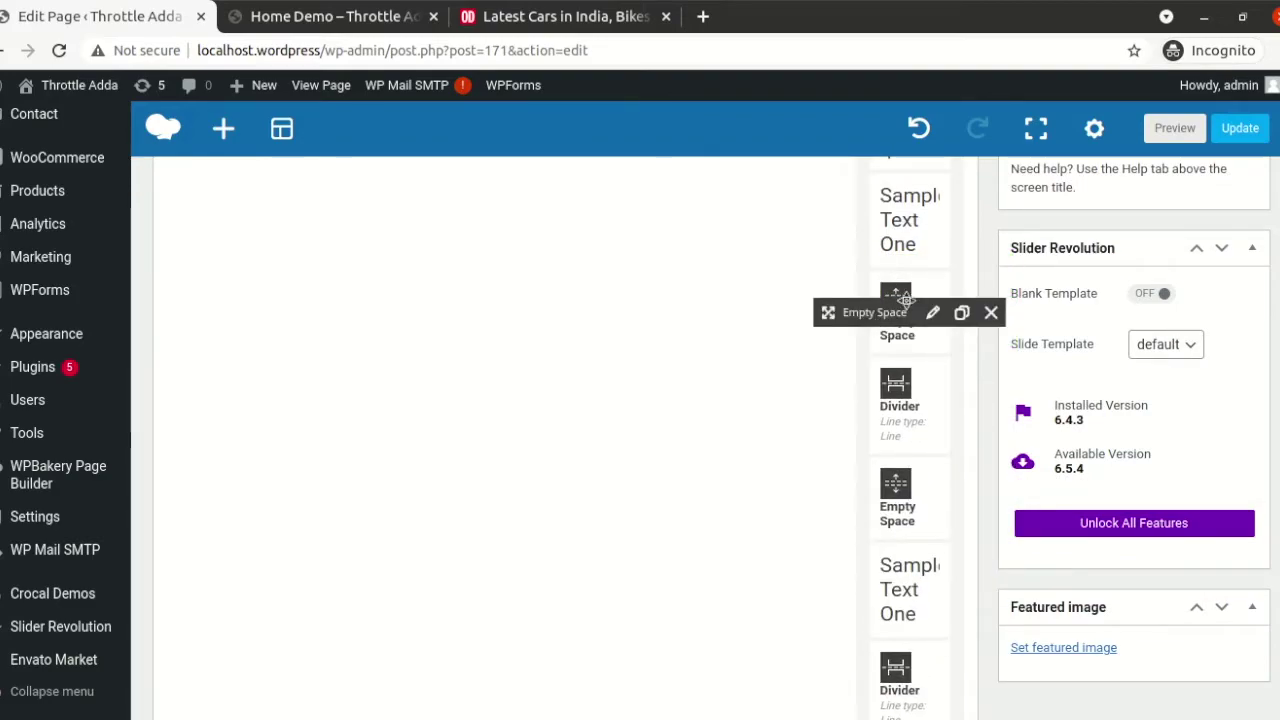
{"action": "left_click", "coordinate": [961, 311]}
{"action": "mouse_move", "coordinate": [897, 396]}
{"action": "left_mouse_down"}
{"action": "mouse_move", "coordinate": [892, 672]}
{"action": "mouse_move", "coordinate": [880, 431]}
{"action": "mouse_move", "coordinate": [891, 393]}
{"action": "left_mouse_up"}
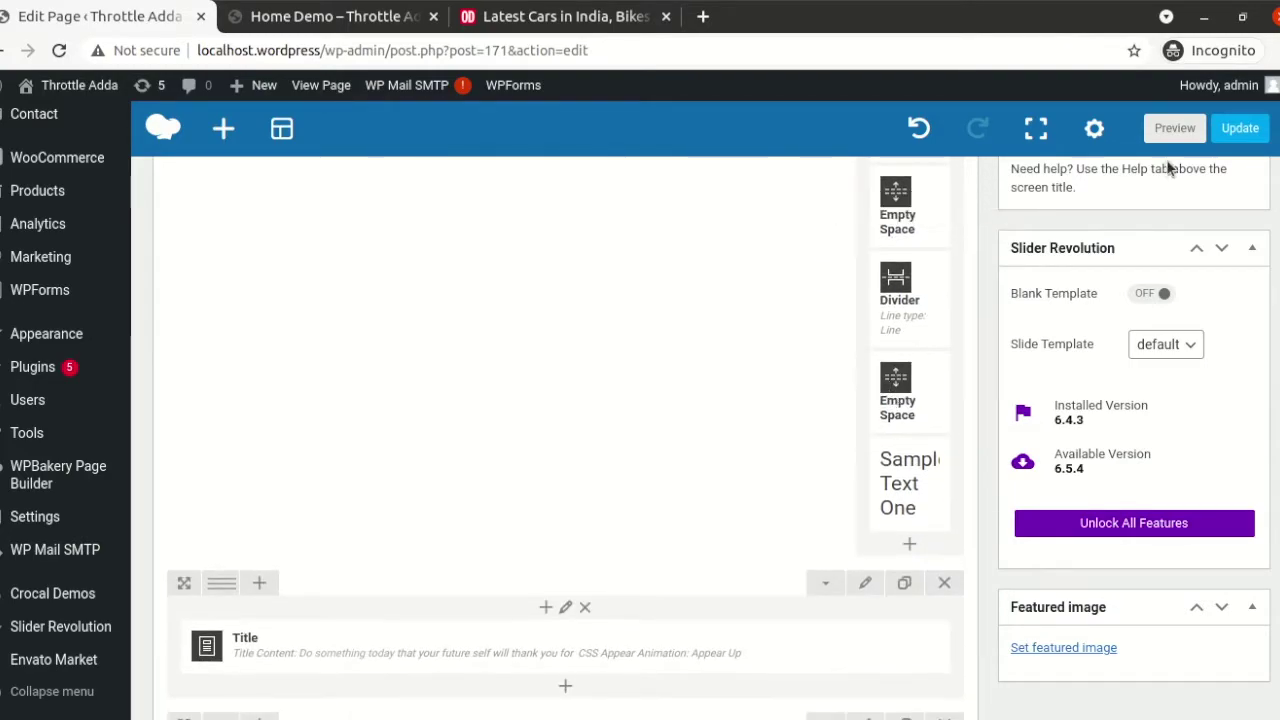
- Update the Home Demo page and reload the live page
{"action": "left_click", "coordinate": [1242, 129]}
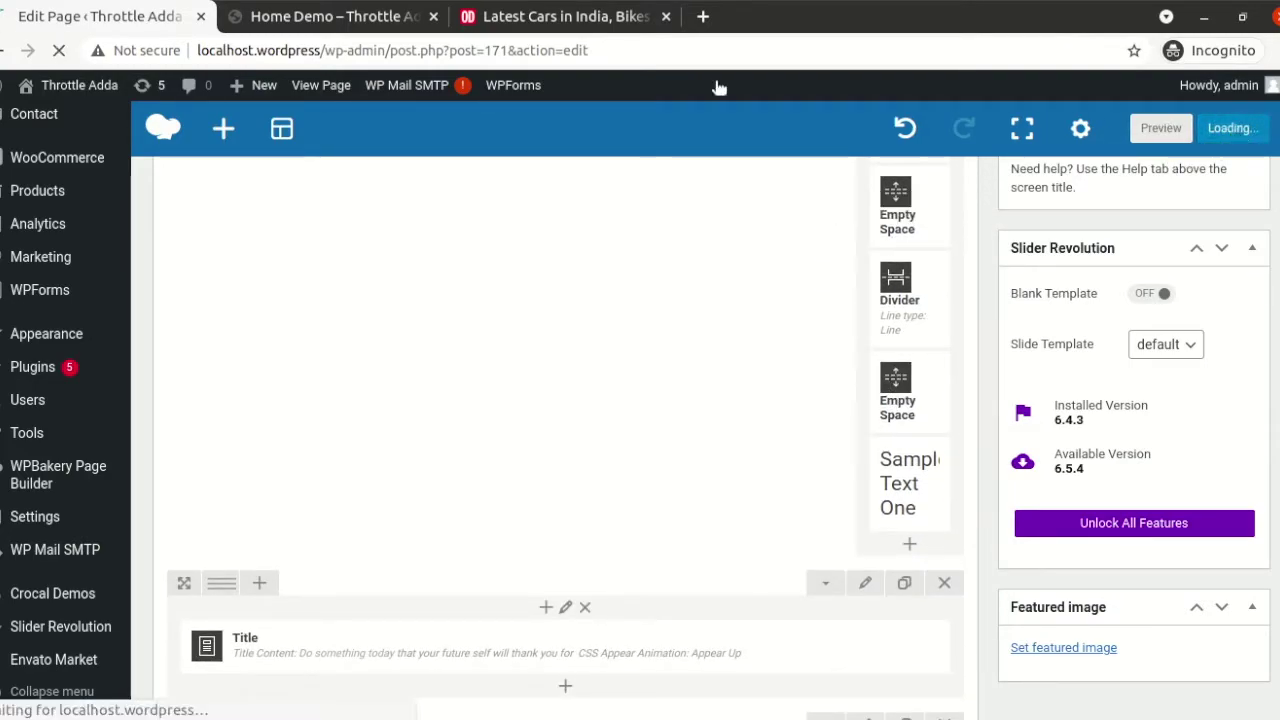
{"action": "left_click", "coordinate": [334, 28]}
{"action": "key", "text": "F5"}
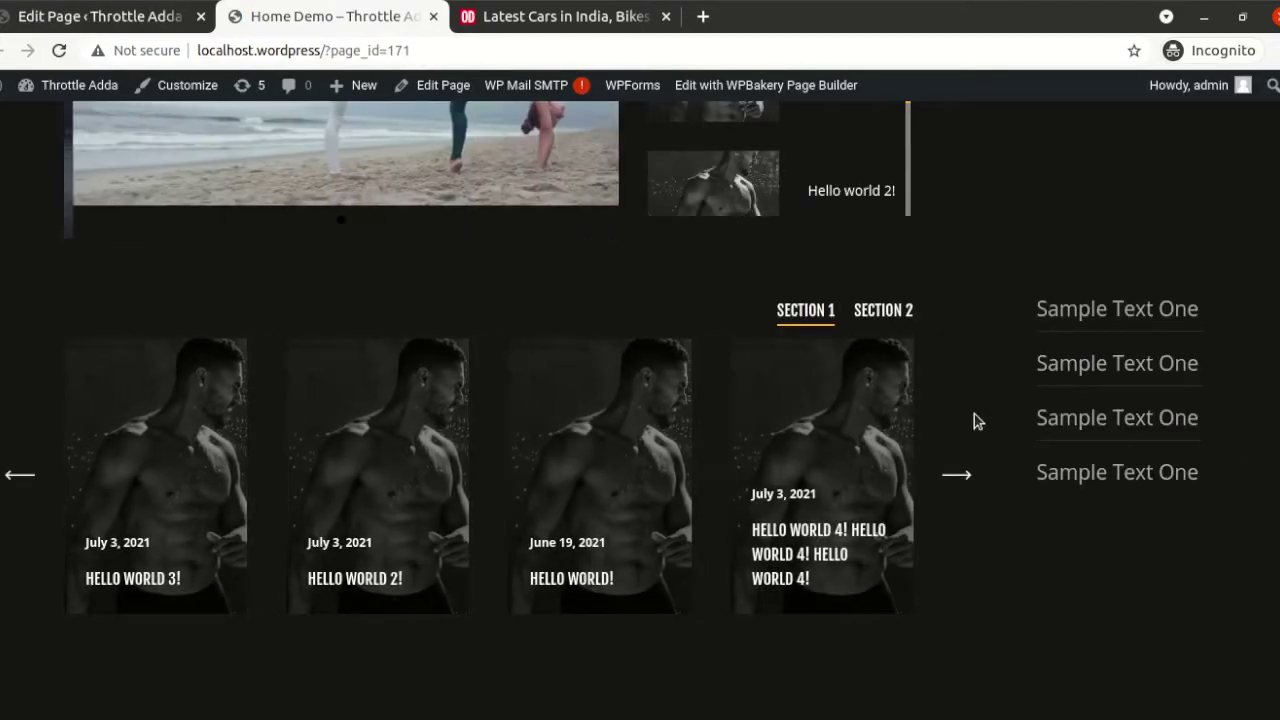
- Examine the Section 1 and Section 2 carousels beside the side-column text list on the live page
{"action": "left_click", "coordinate": [891, 312]}
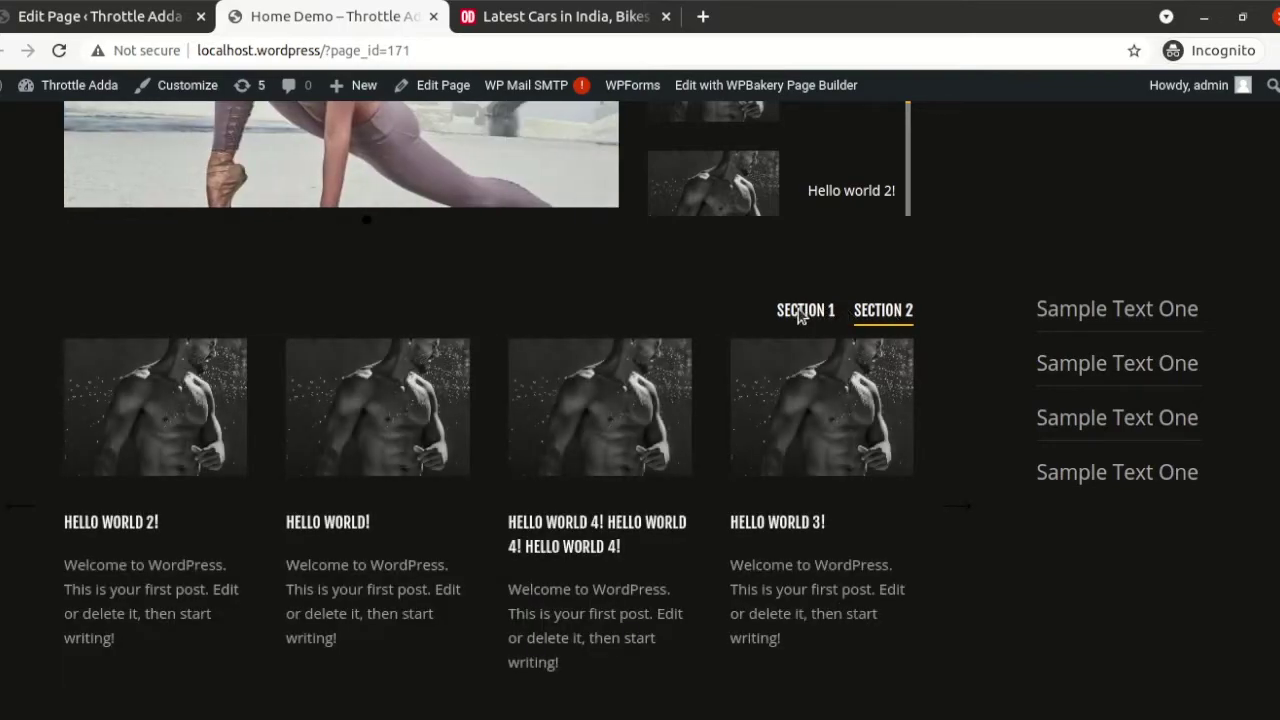
{"action": "left_click", "coordinate": [803, 311]}
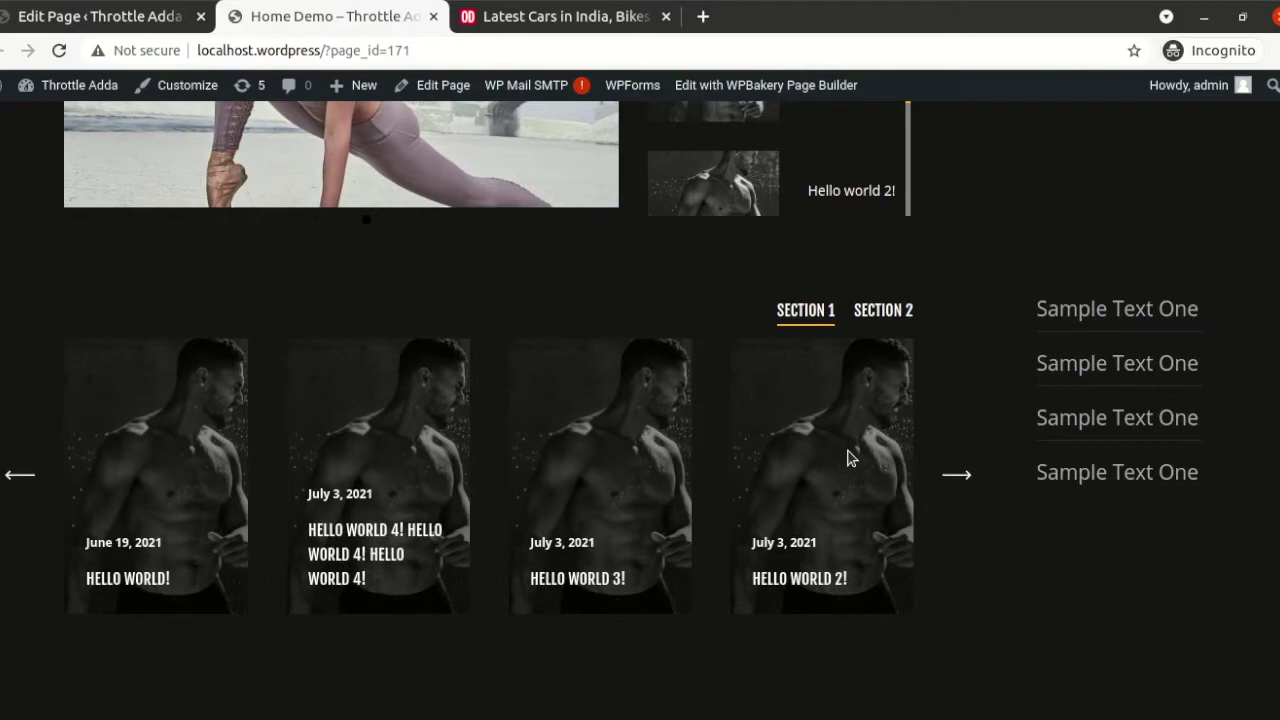
{"action": "left_click", "coordinate": [957, 482]}
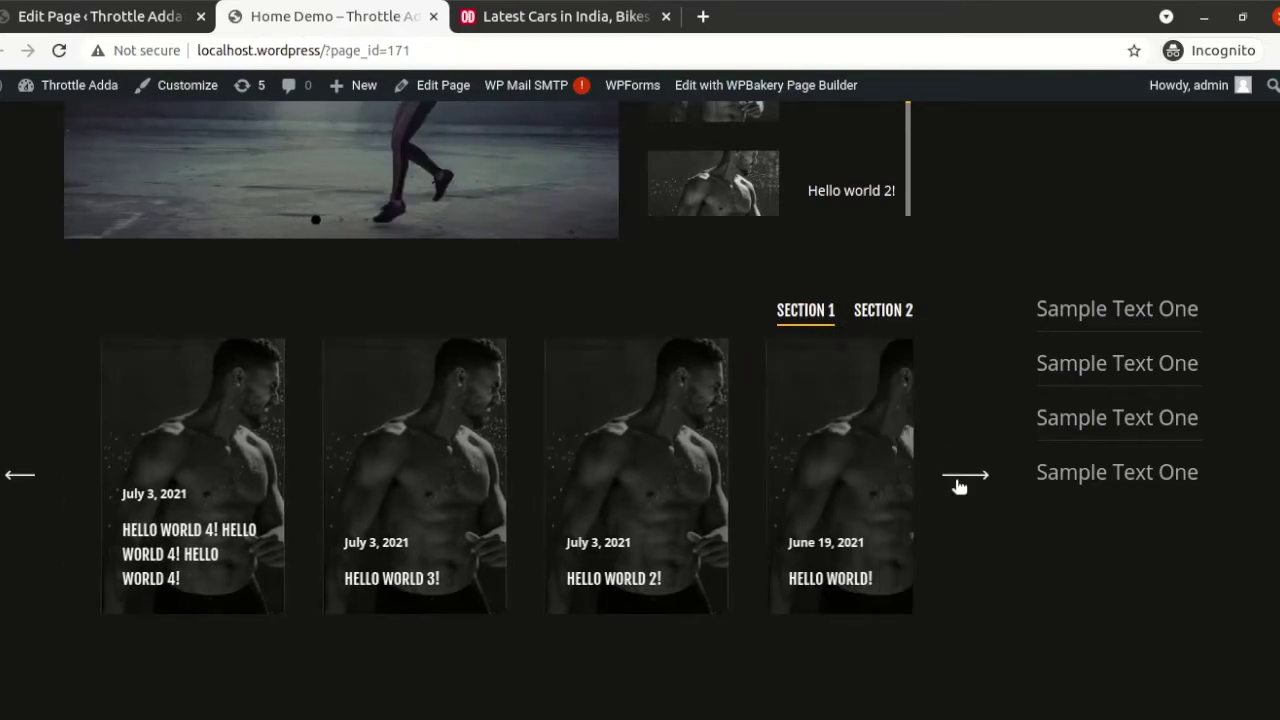
{"action": "left_click", "coordinate": [884, 312]}
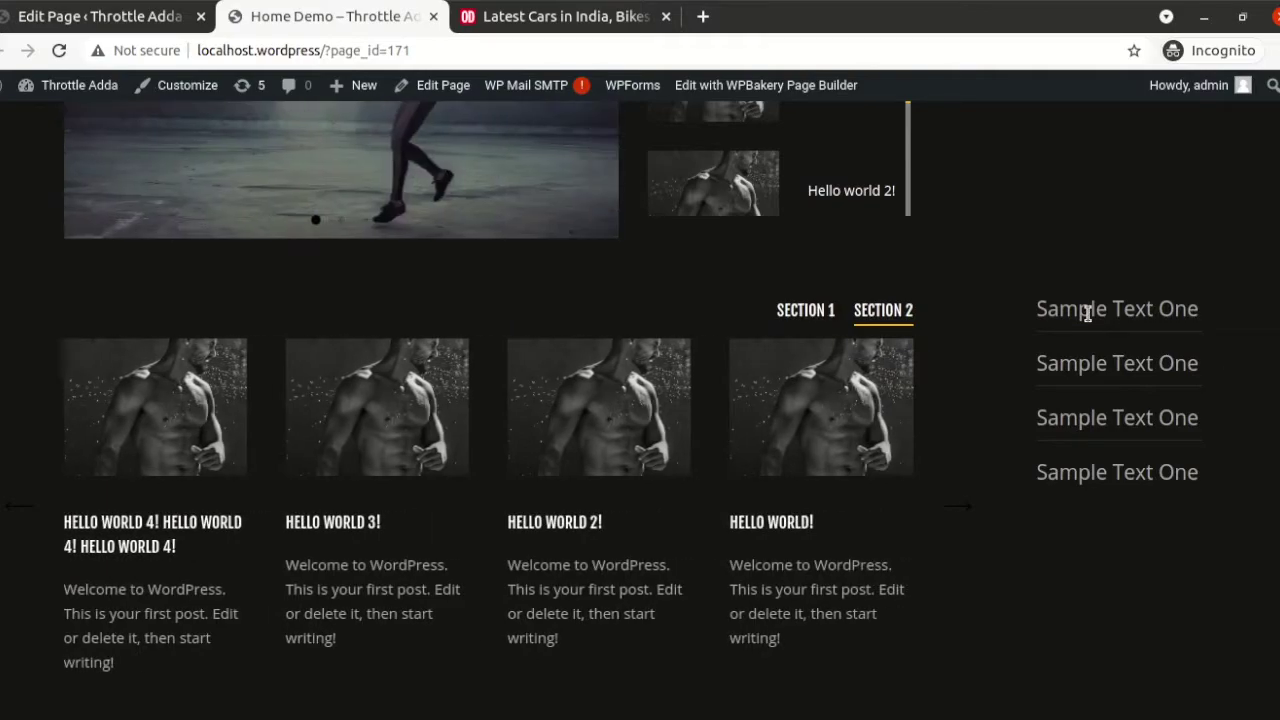
{"action": "scroll", "coordinate": [1087, 313], "scroll_direction": "down", "scroll_amount": 1}
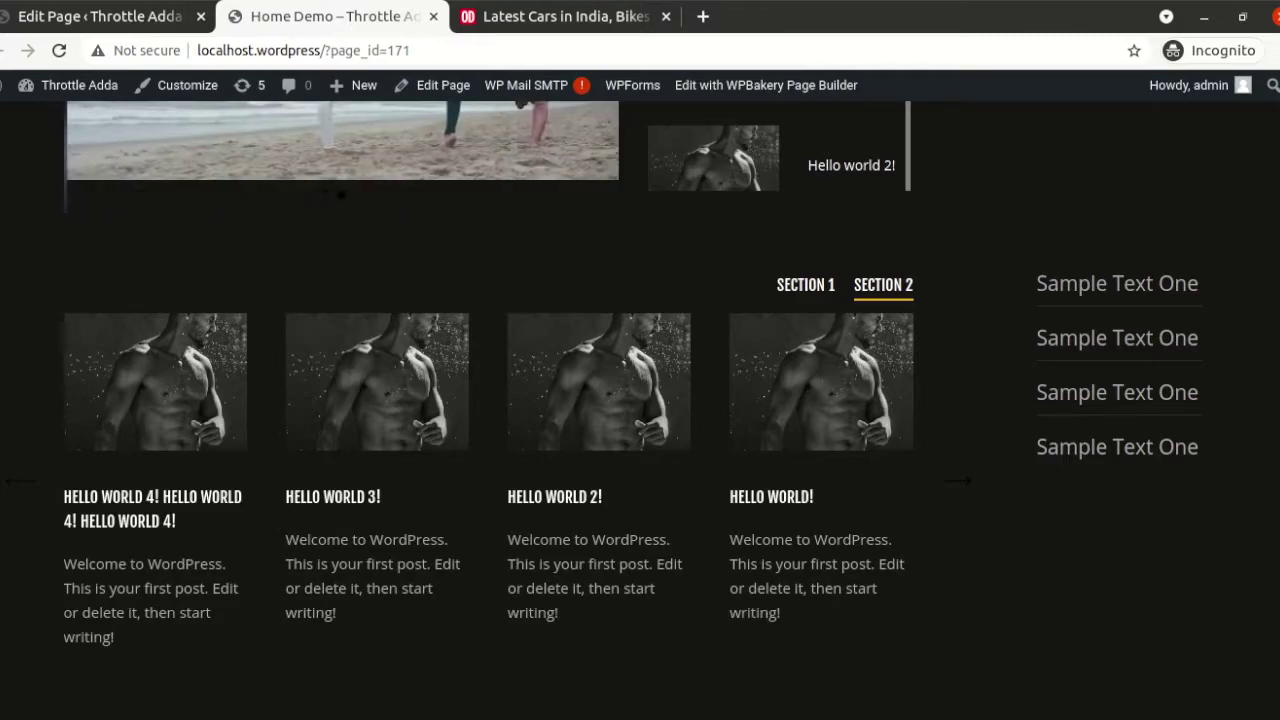
{"action": "key", "text": "ctrl+Page_Up"}
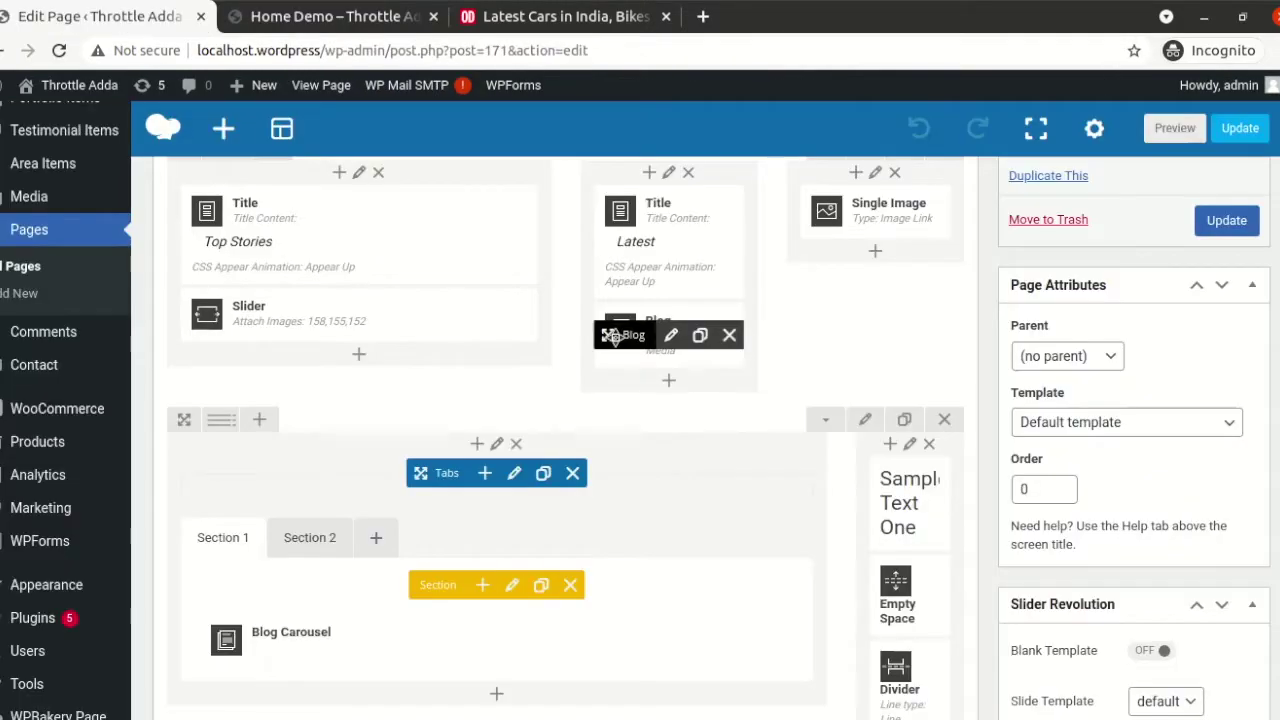
{"action": "left_click", "coordinate": [338, 24]}
{"action": "scroll", "coordinate": [948, 397], "scroll_direction": "down", "scroll_amount": 1}
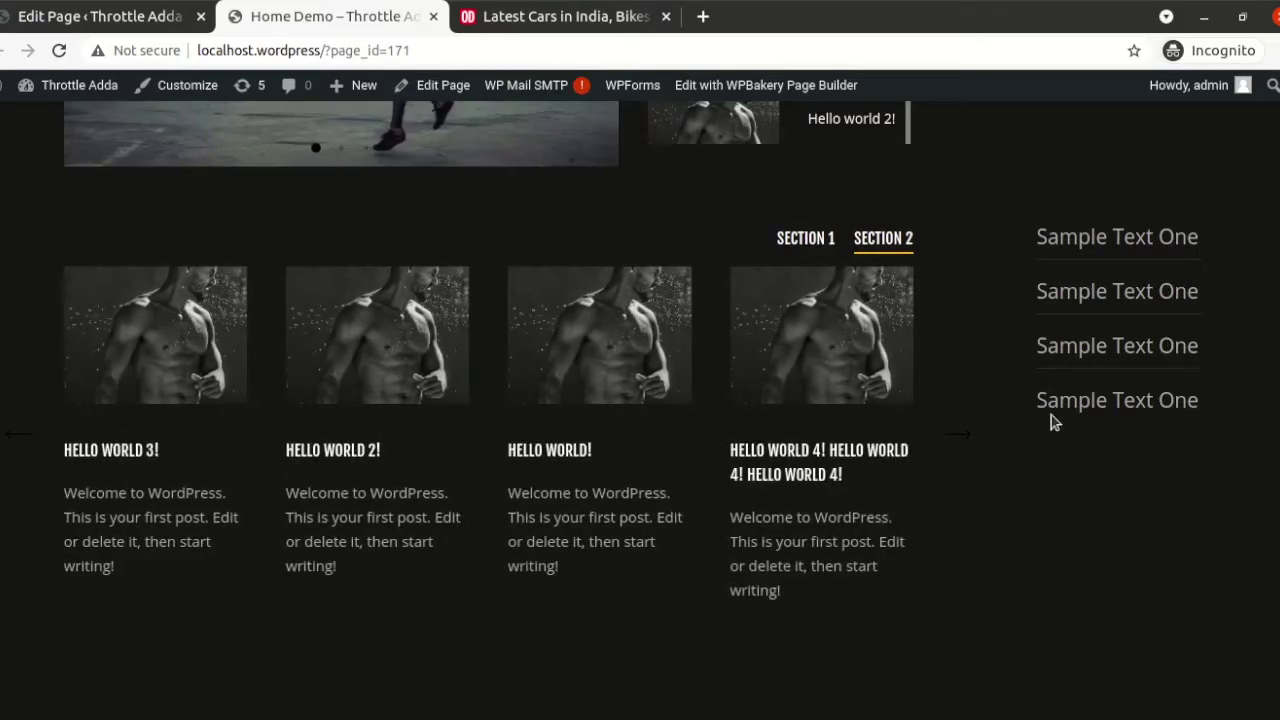
- Return to the page editor and change the second sample text in the side column to "Sample Text Two"
{"action": "key", "text": "ctrl+shift+Tab"}
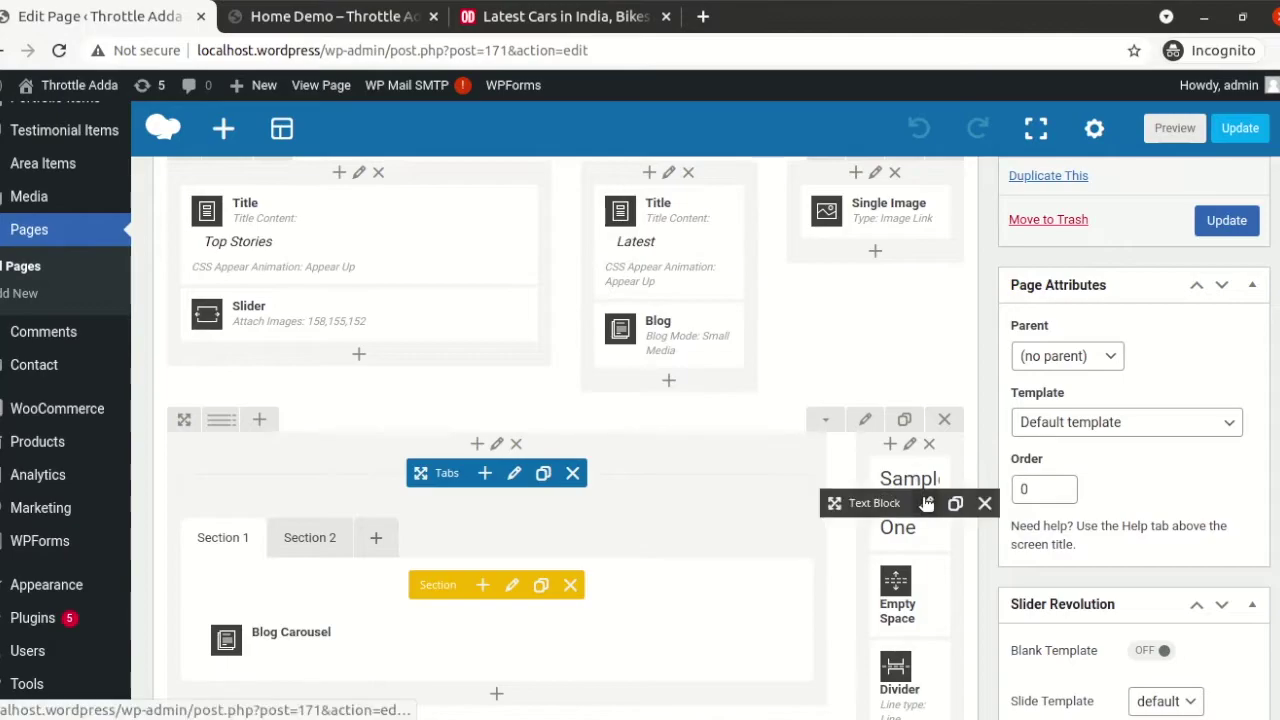
{"action": "scroll", "coordinate": [927, 503], "scroll_direction": "down", "scroll_amount": 3}
{"action": "scroll", "coordinate": [925, 480], "scroll_direction": "down", "scroll_amount": 2}
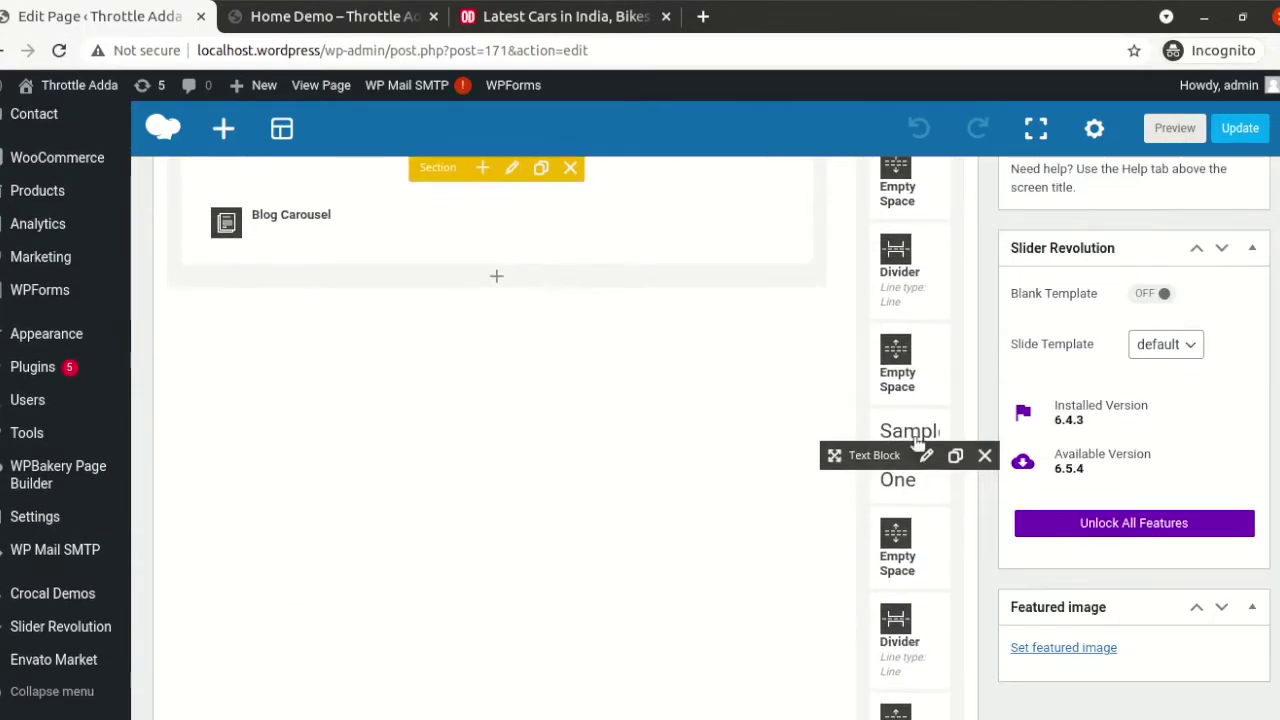
{"action": "left_click", "coordinate": [927, 455]}
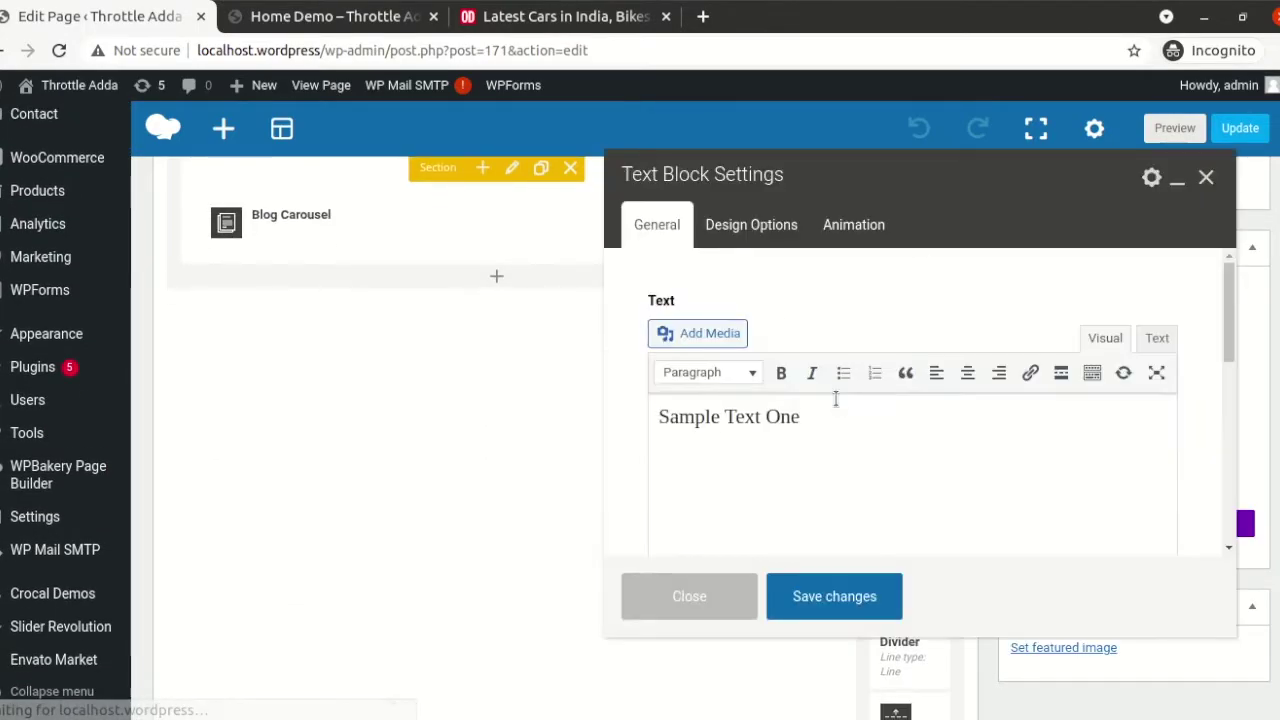
{"action": "left_click", "coordinate": [834, 409]}
{"action": "key", "text": "BackSpace"}
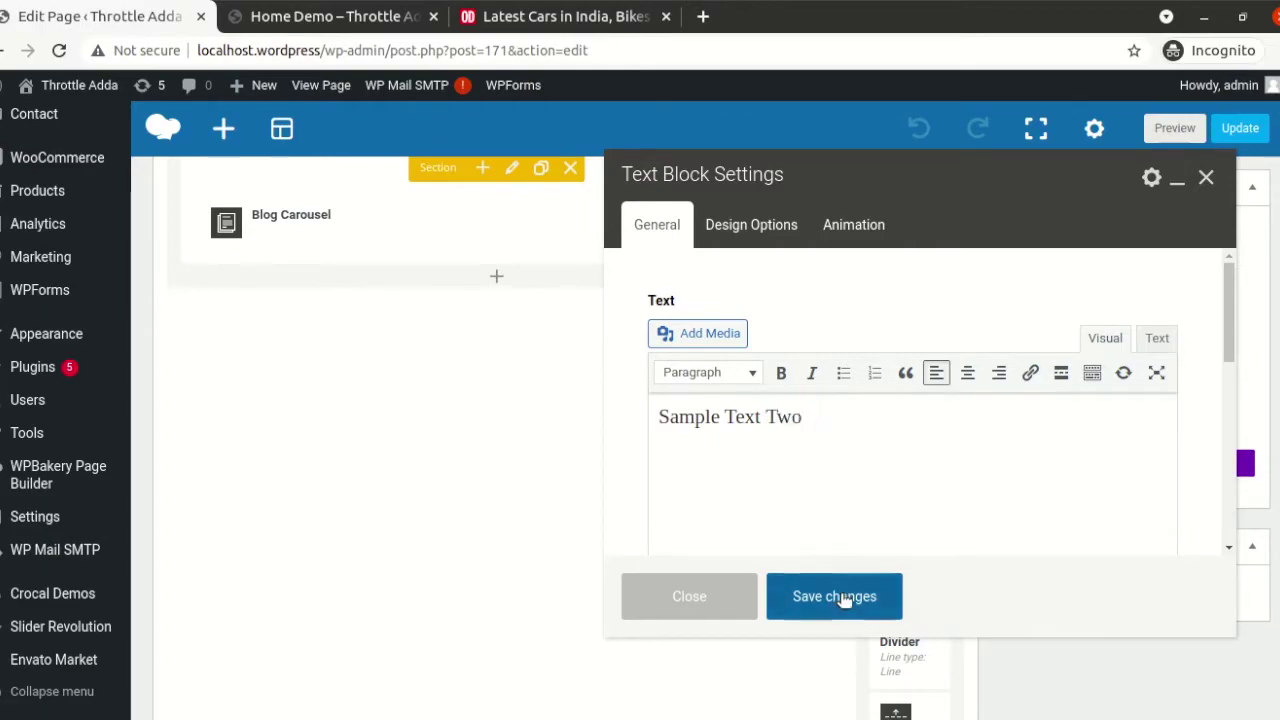
{"action": "key", "text": "Escape"}
- Change the third sample text in the side column to "Sample Text Three" and save the text block
{"action": "scroll", "coordinate": [957, 418], "scroll_direction": "down", "scroll_amount": 2}
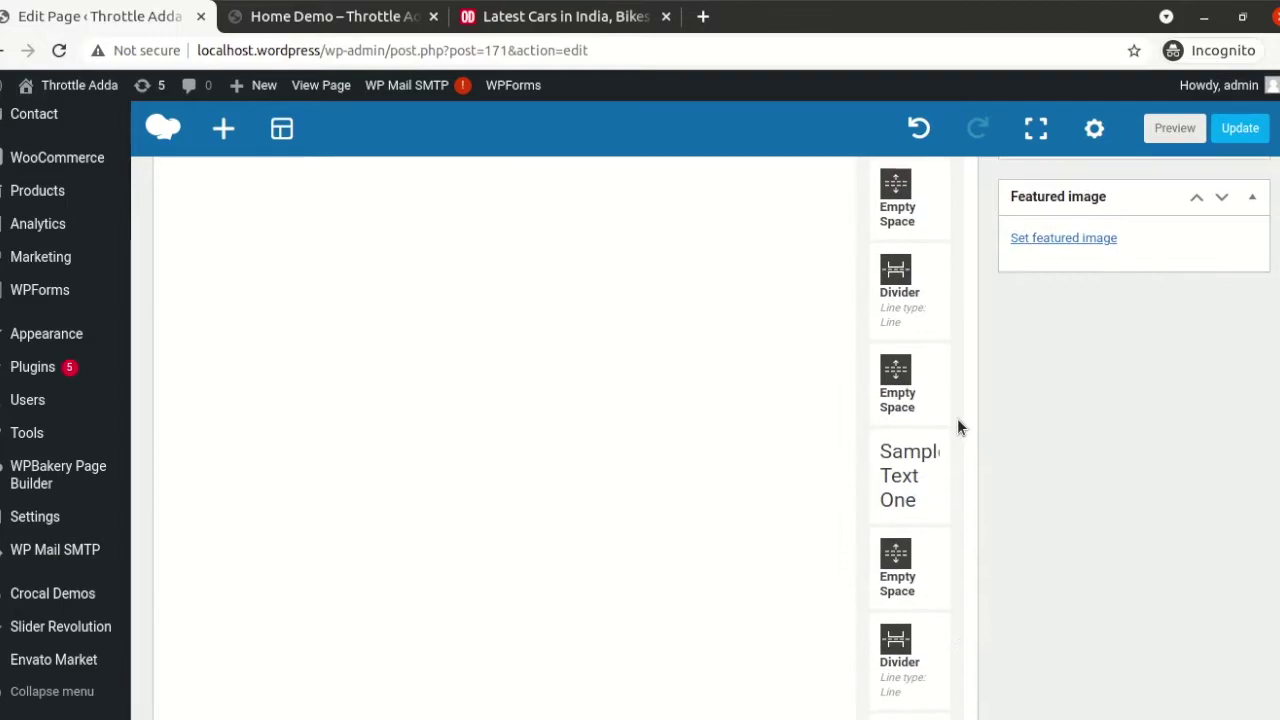
{"action": "left_click", "coordinate": [922, 476]}
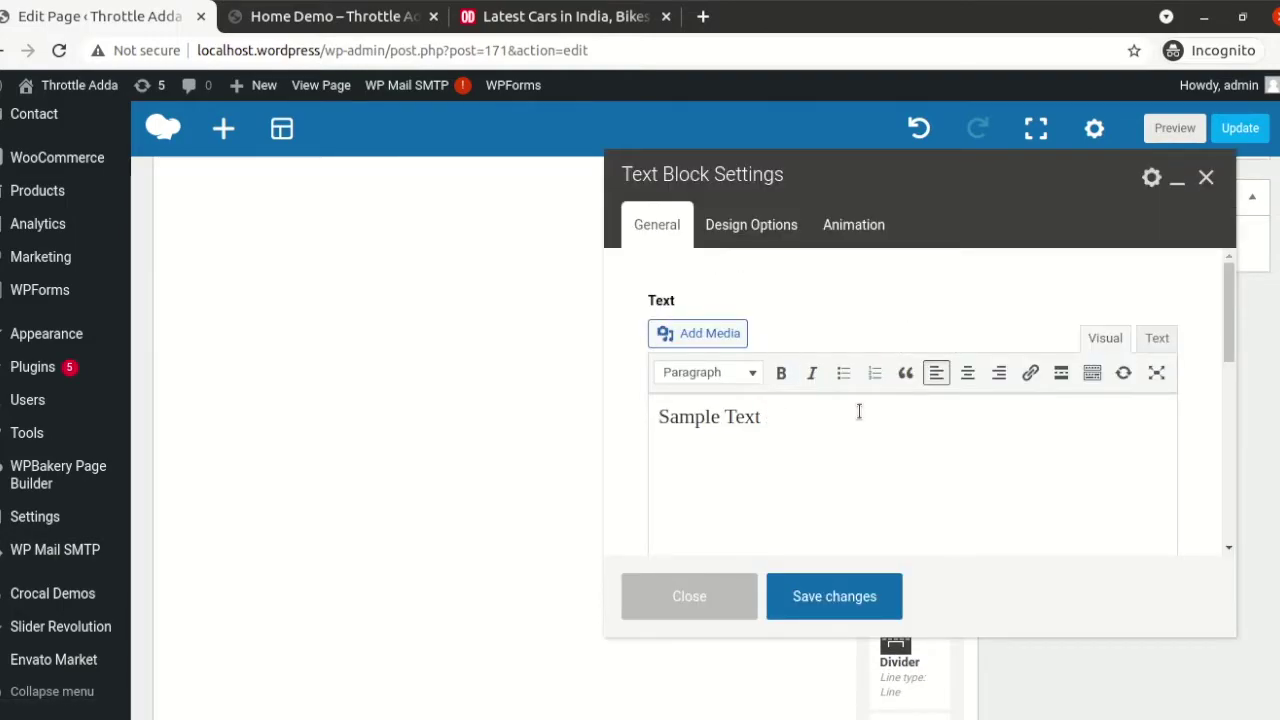
{"action": "left_click", "coordinate": [868, 597]}
- Change the last sample text in the side column to "Sample Text Four" and save the text block
{"action": "scroll", "coordinate": [1011, 497], "scroll_direction": "down", "scroll_amount": 3}
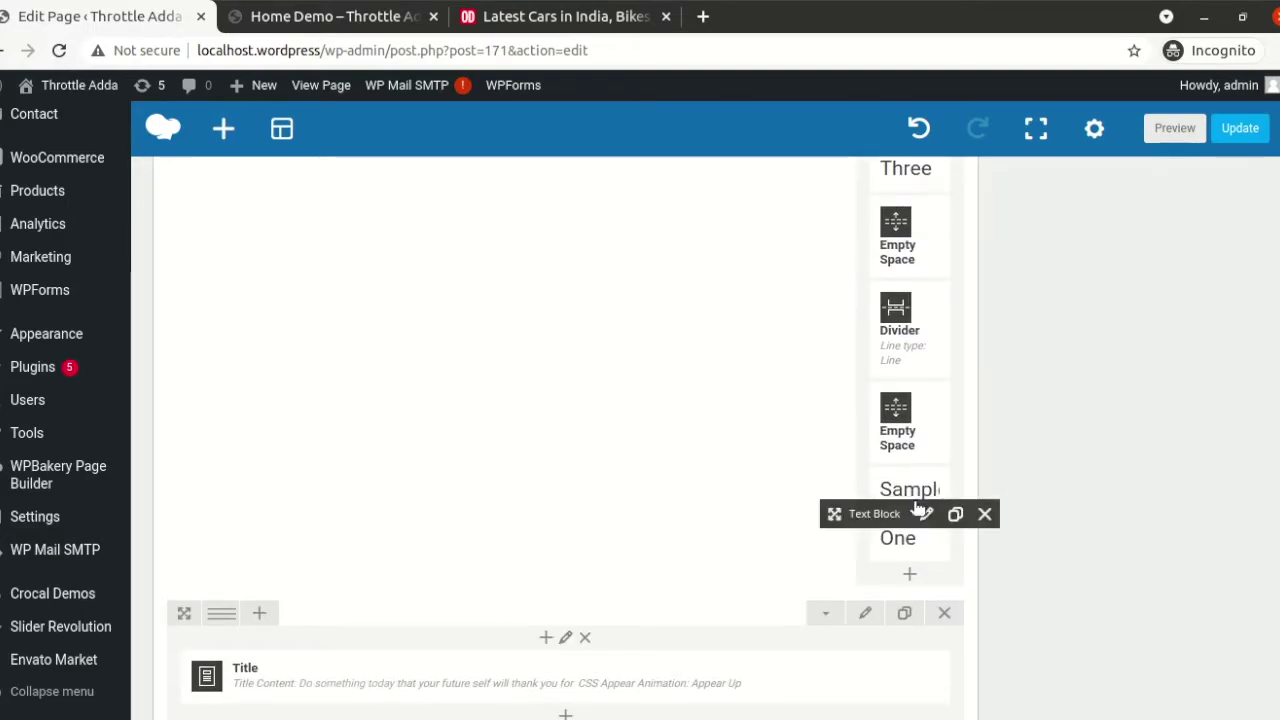
{"action": "left_click", "coordinate": [927, 515]}
{"action": "key", "text": "BackSpace"}
{"action": "key", "text": "BackSpace"}
{"action": "key", "text": "BackSpace"}
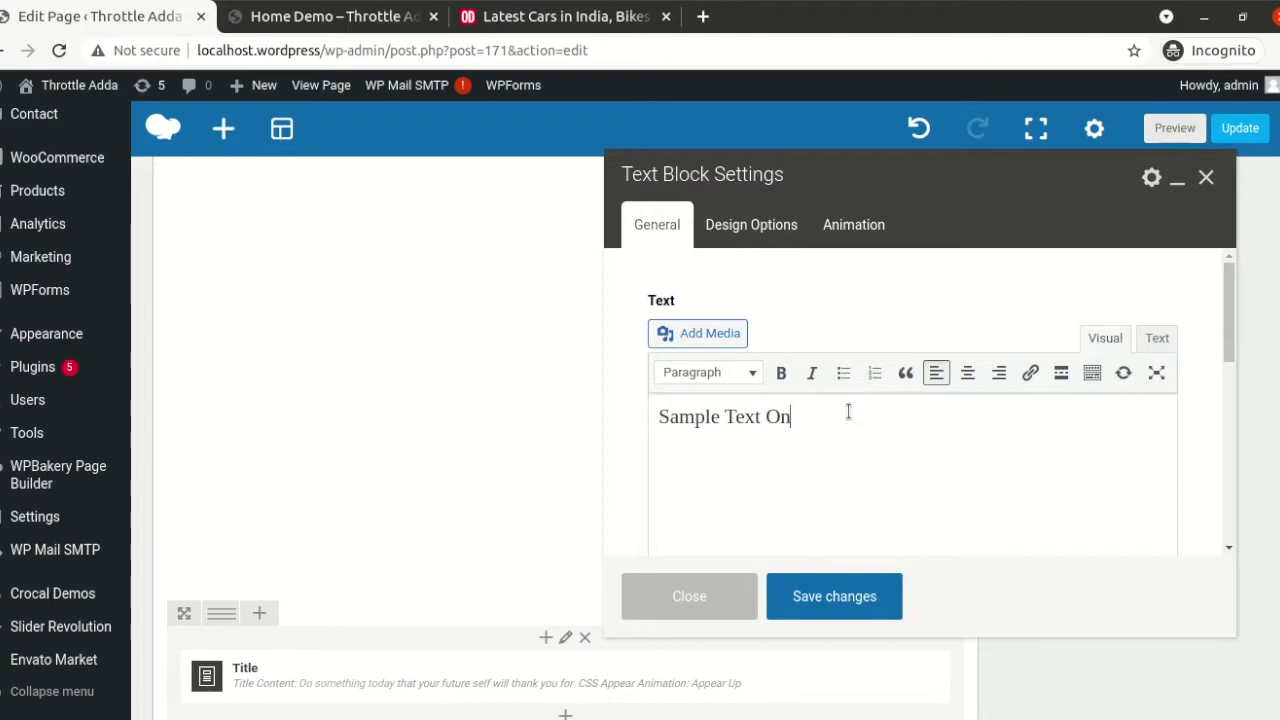
{"action": "type", "text": "Four"}
{"action": "left_click", "coordinate": [829, 609]}
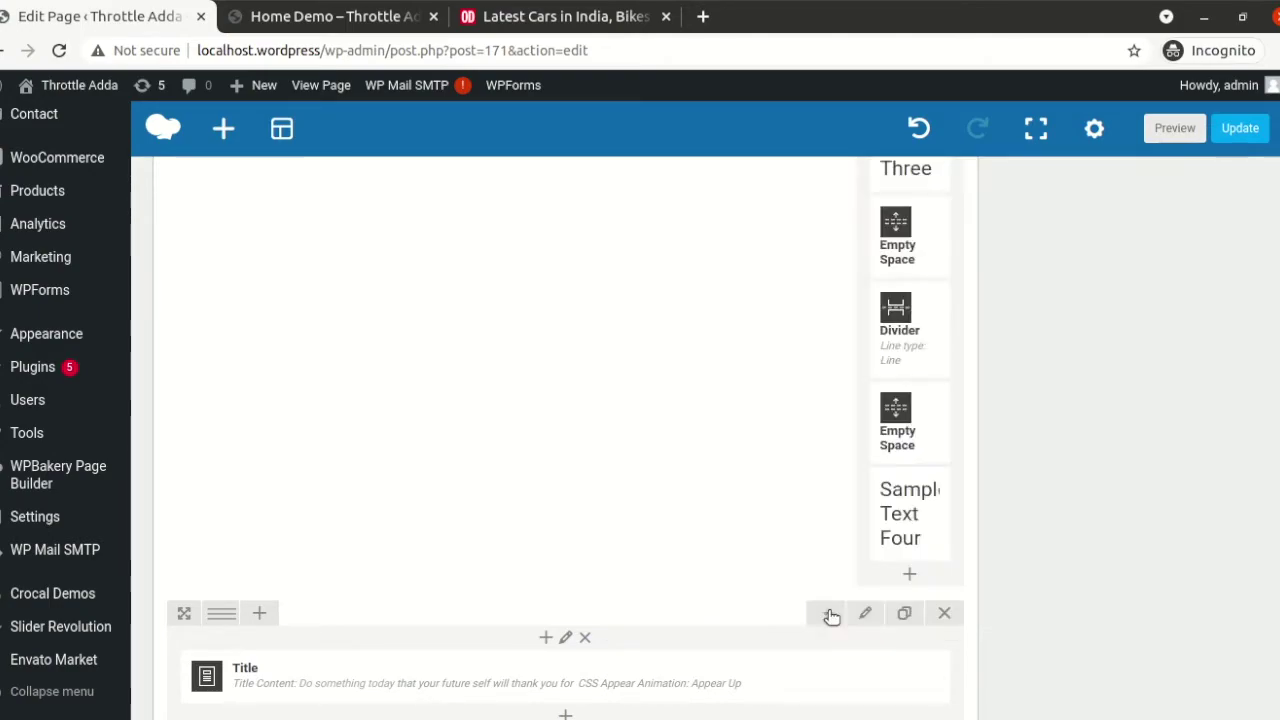
- Update the Home Demo page with the renamed sample texts and switch to the live page
{"action": "scroll", "coordinate": [893, 270], "scroll_direction": "up", "scroll_amount": 5}
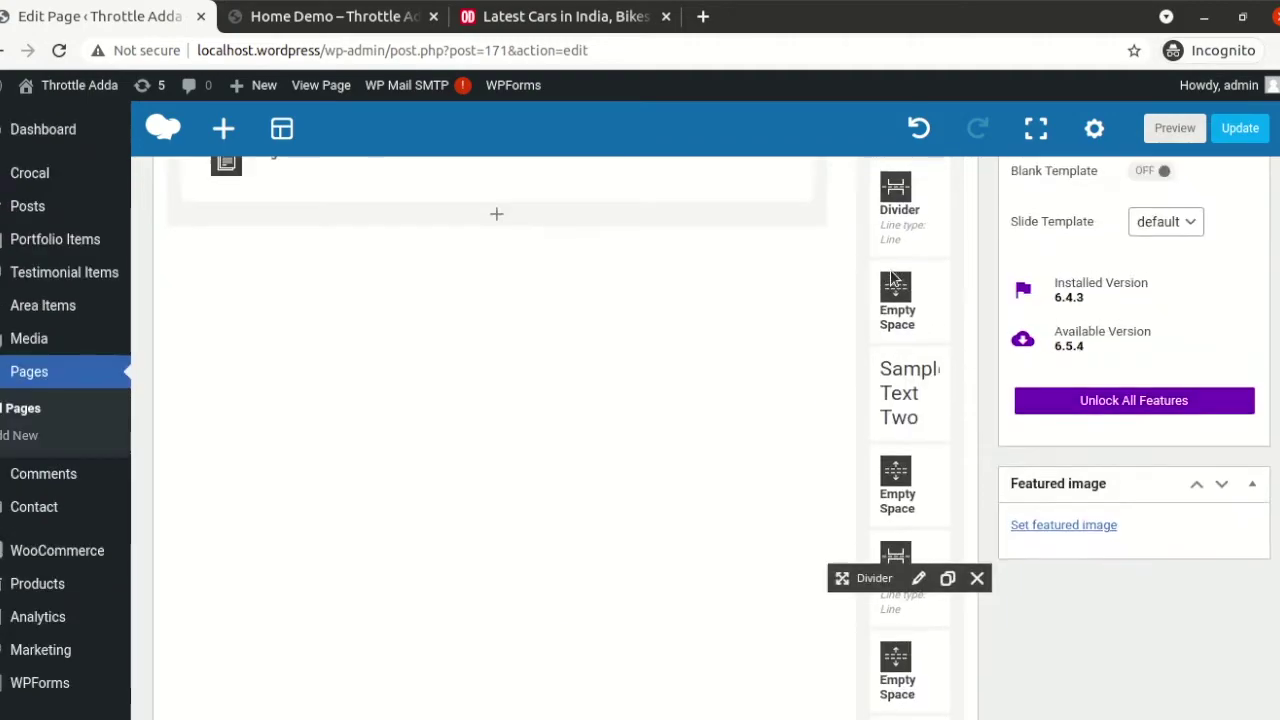
{"action": "scroll", "coordinate": [893, 278], "scroll_direction": "up", "scroll_amount": 5}
{"action": "left_click", "coordinate": [338, 12]}
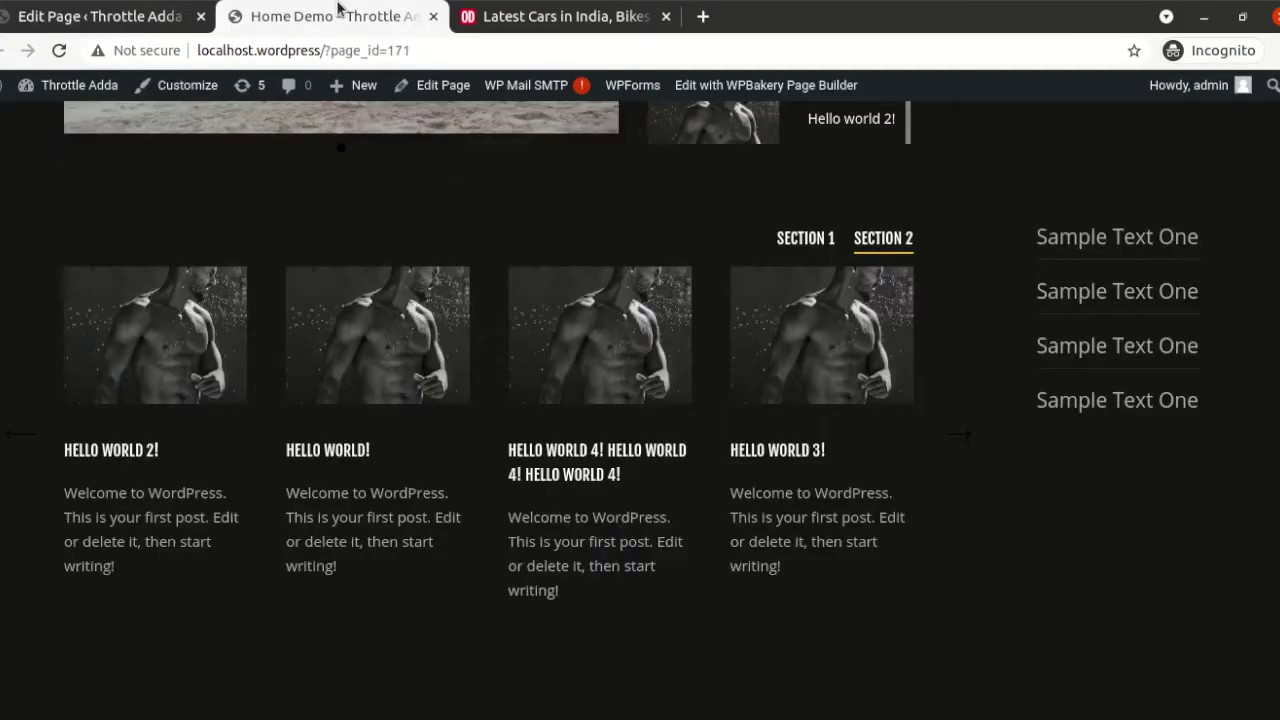
{"action": "left_click", "coordinate": [125, 14]}
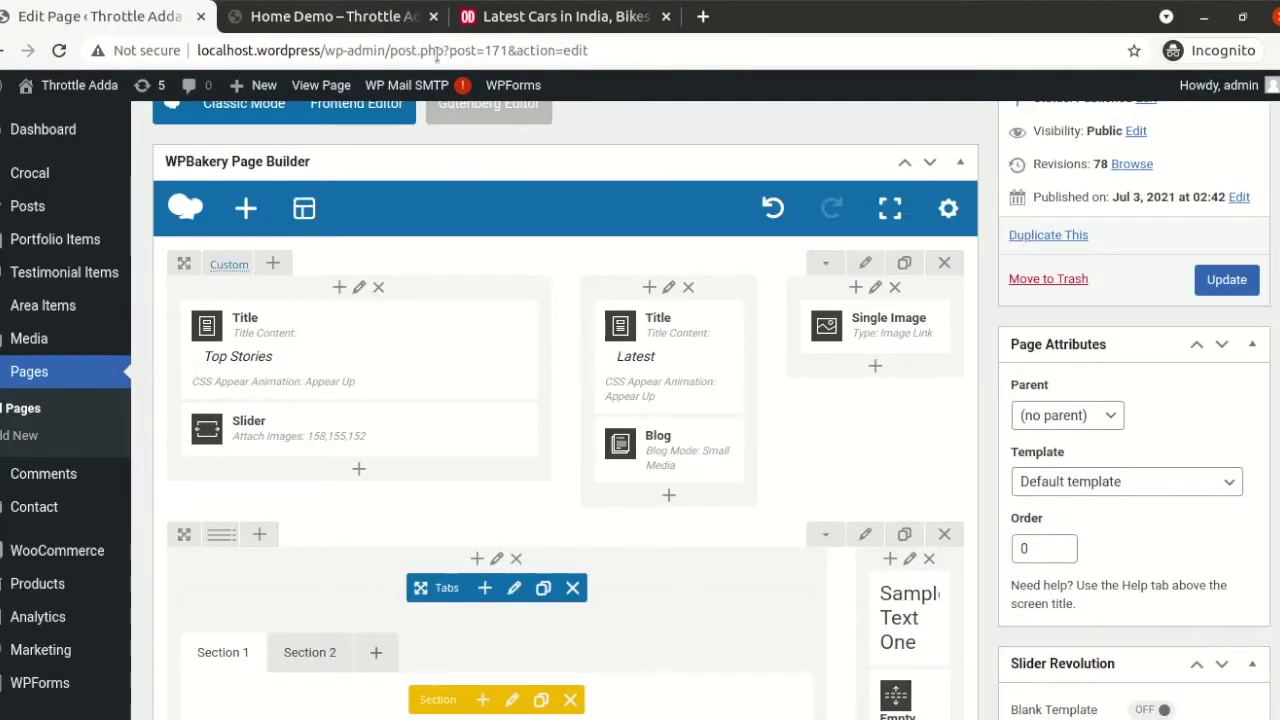
{"action": "left_click", "coordinate": [1222, 280]}
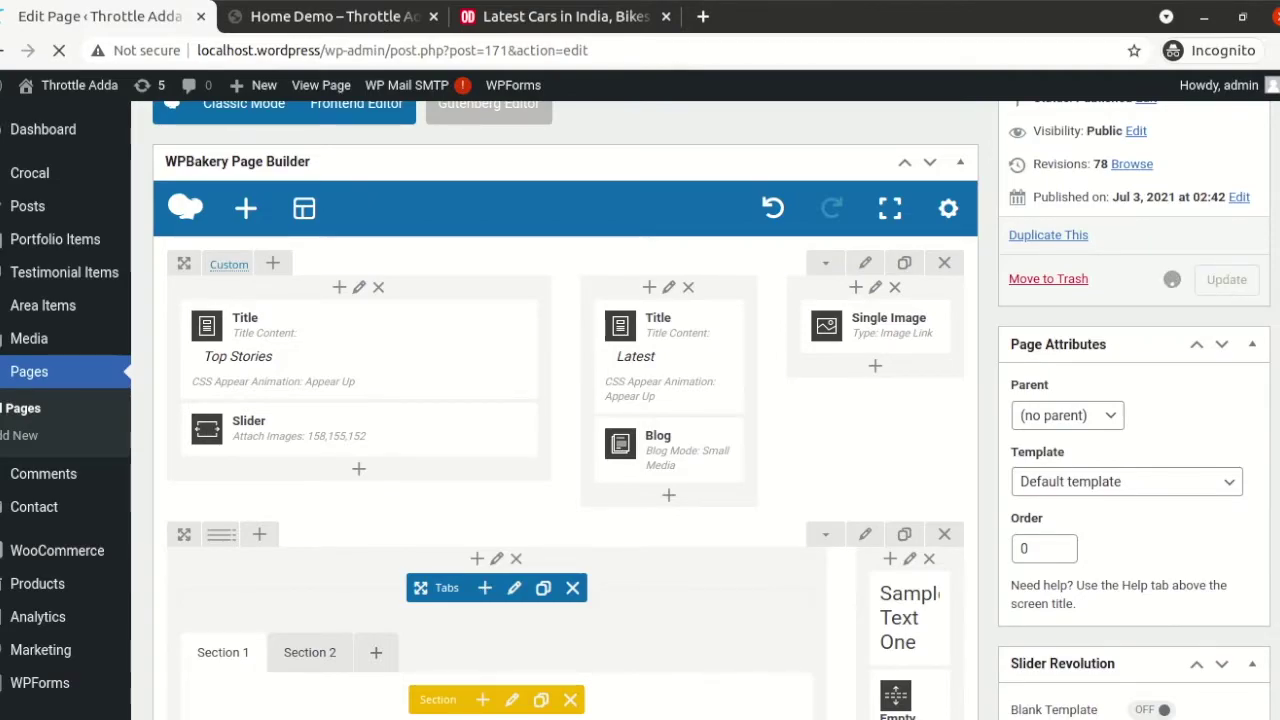
{"action": "left_click", "coordinate": [328, 16]}
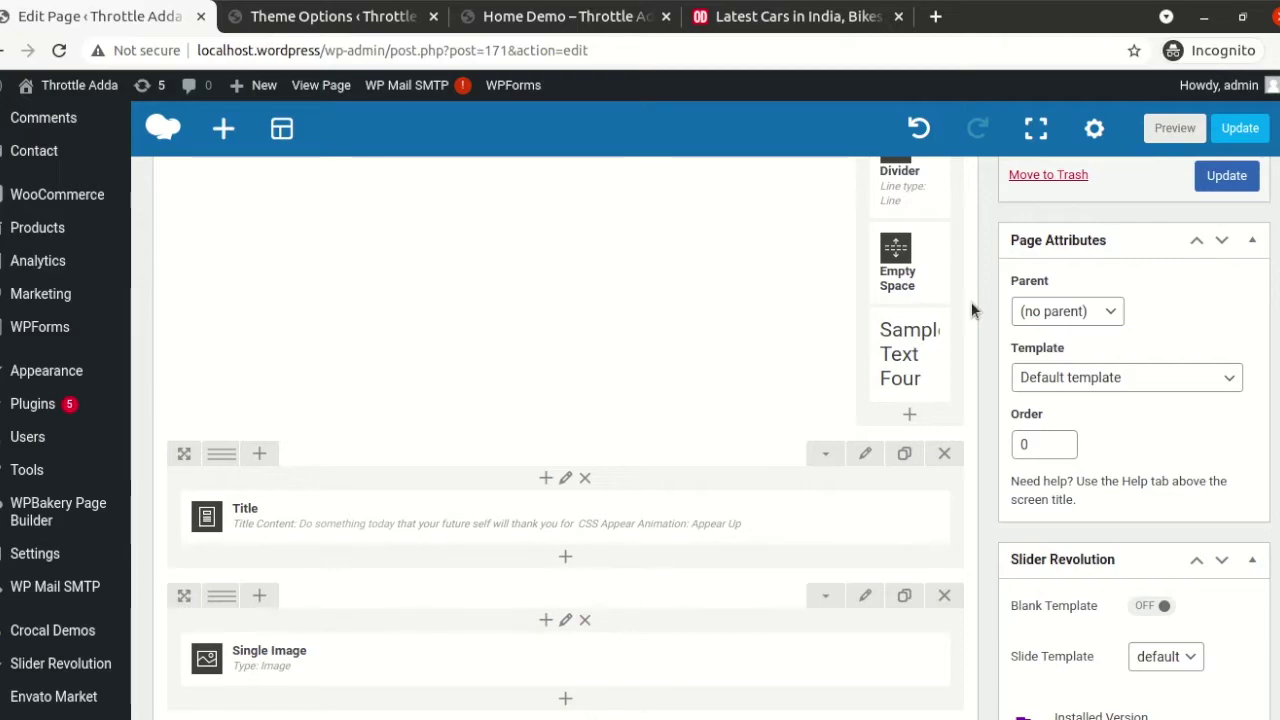
{"action": "scroll", "coordinate": [250, 270], "scroll_direction": "up", "scroll_amount": 3}
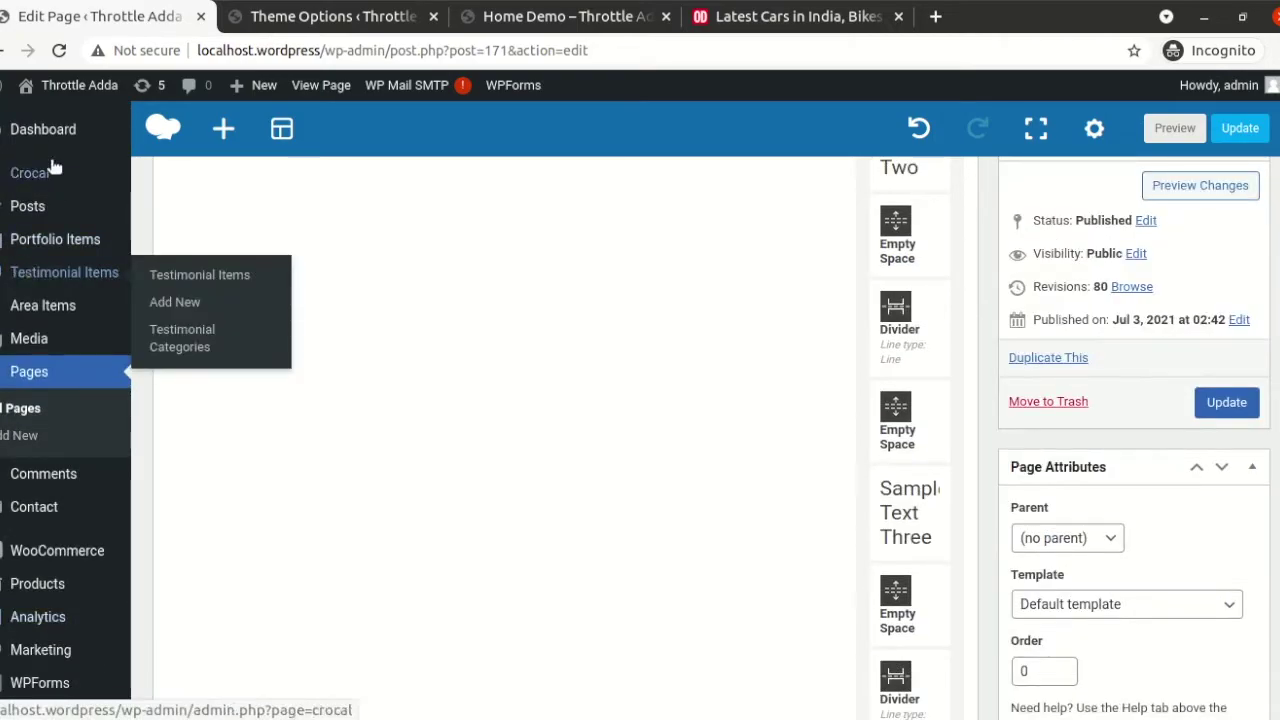
{"action": "mouse_move", "coordinate": [37, 171]}
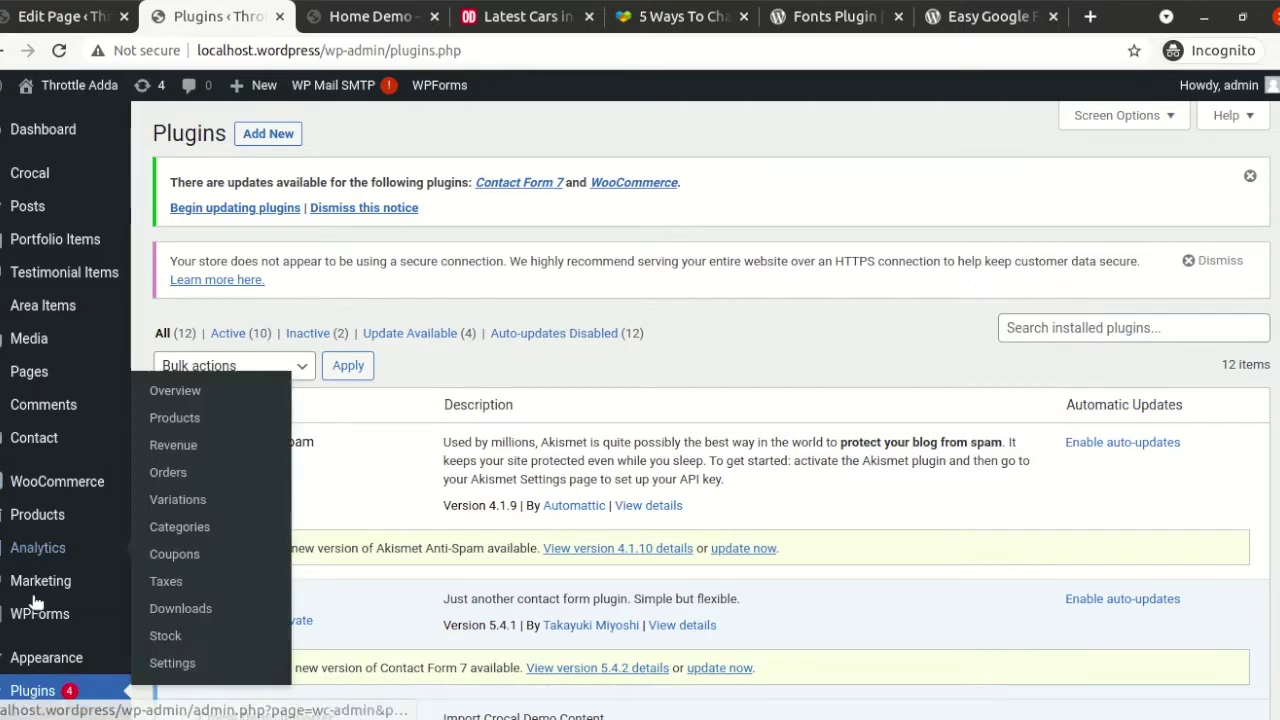
- Search the plugin directory for "Easy Google Fonts", then install and activate that plugin
{"action": "left_click", "coordinate": [268, 133]}
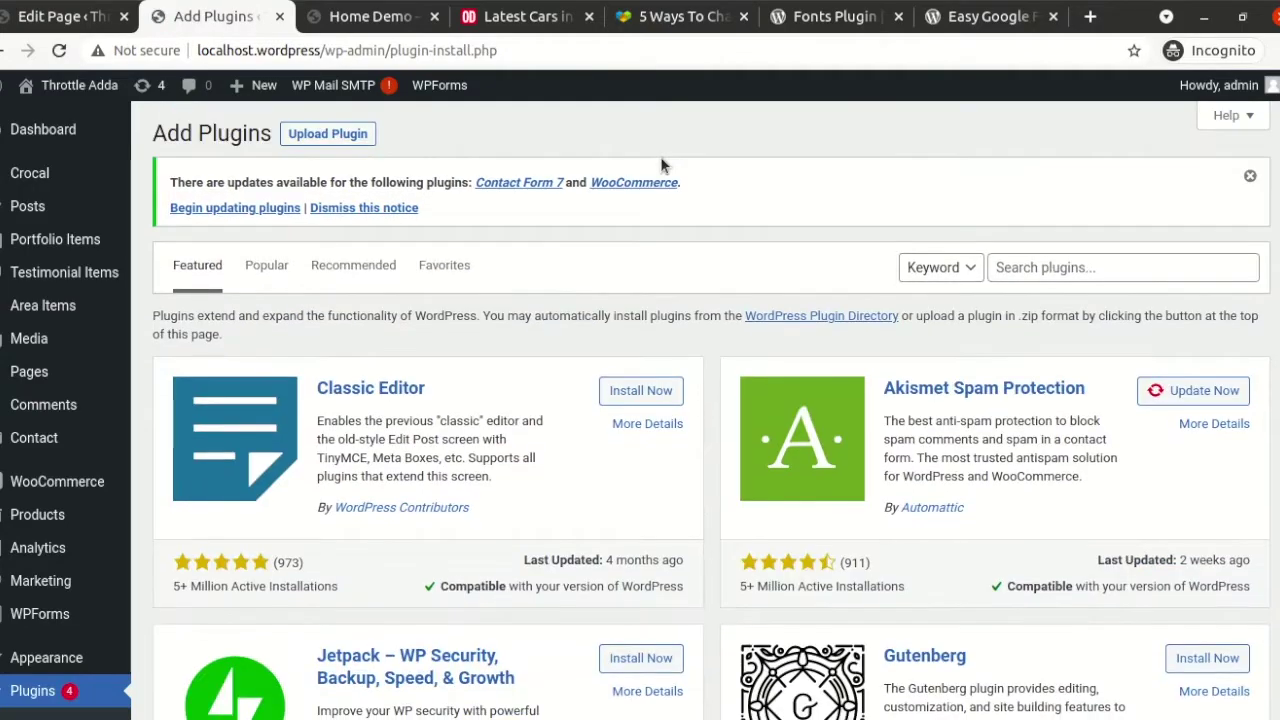
{"action": "left_click", "coordinate": [1065, 278]}
{"action": "type", "text": "Easy Google Fonts"}
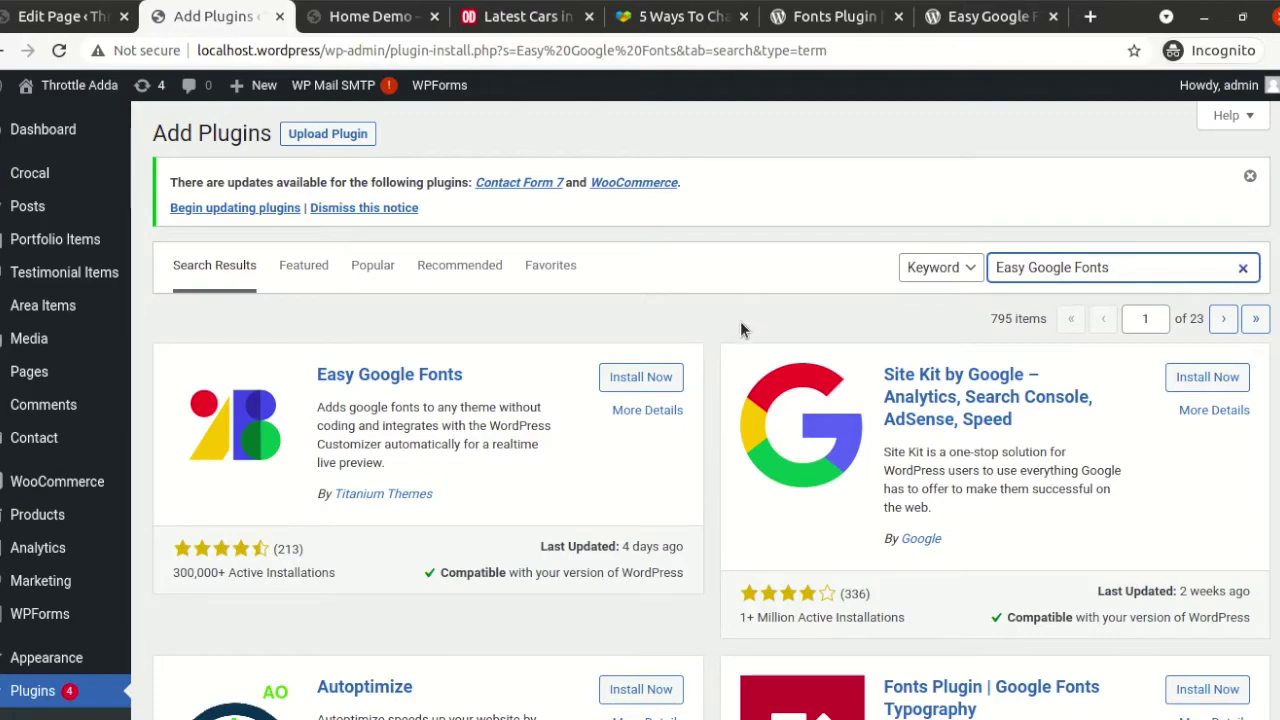
{"action": "left_click", "coordinate": [648, 380]}
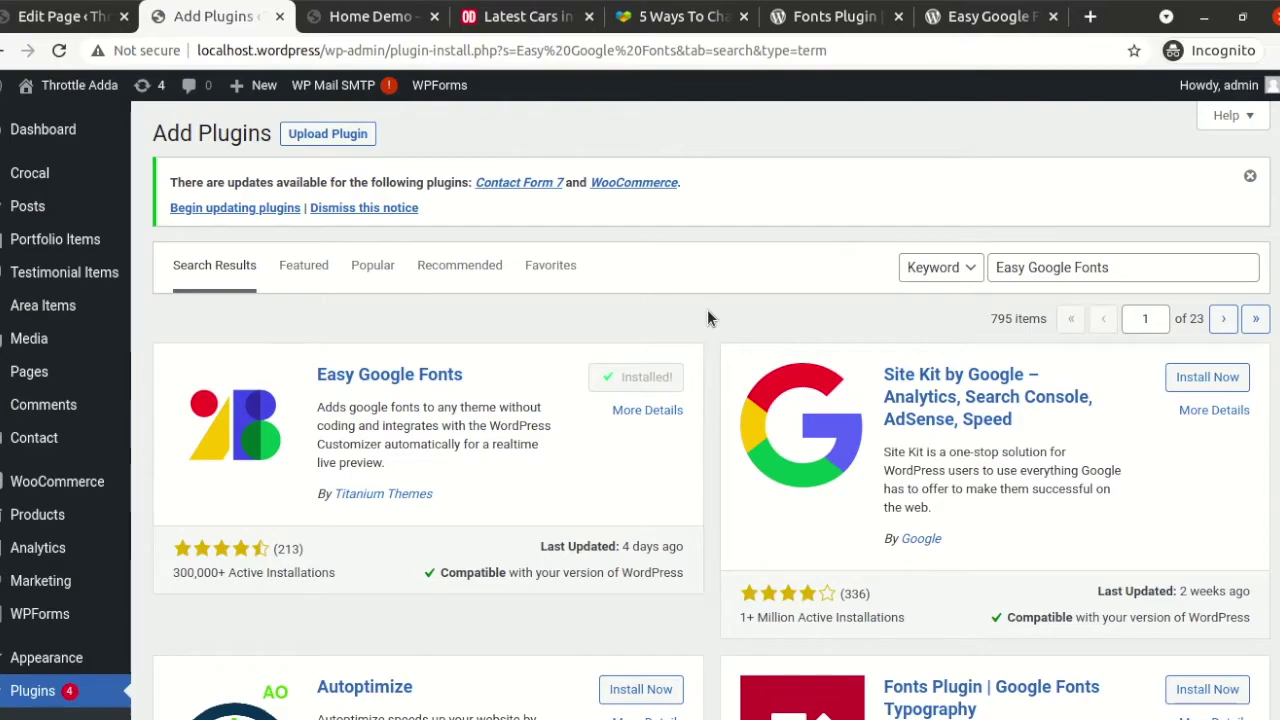
{"action": "left_click", "coordinate": [650, 377]}
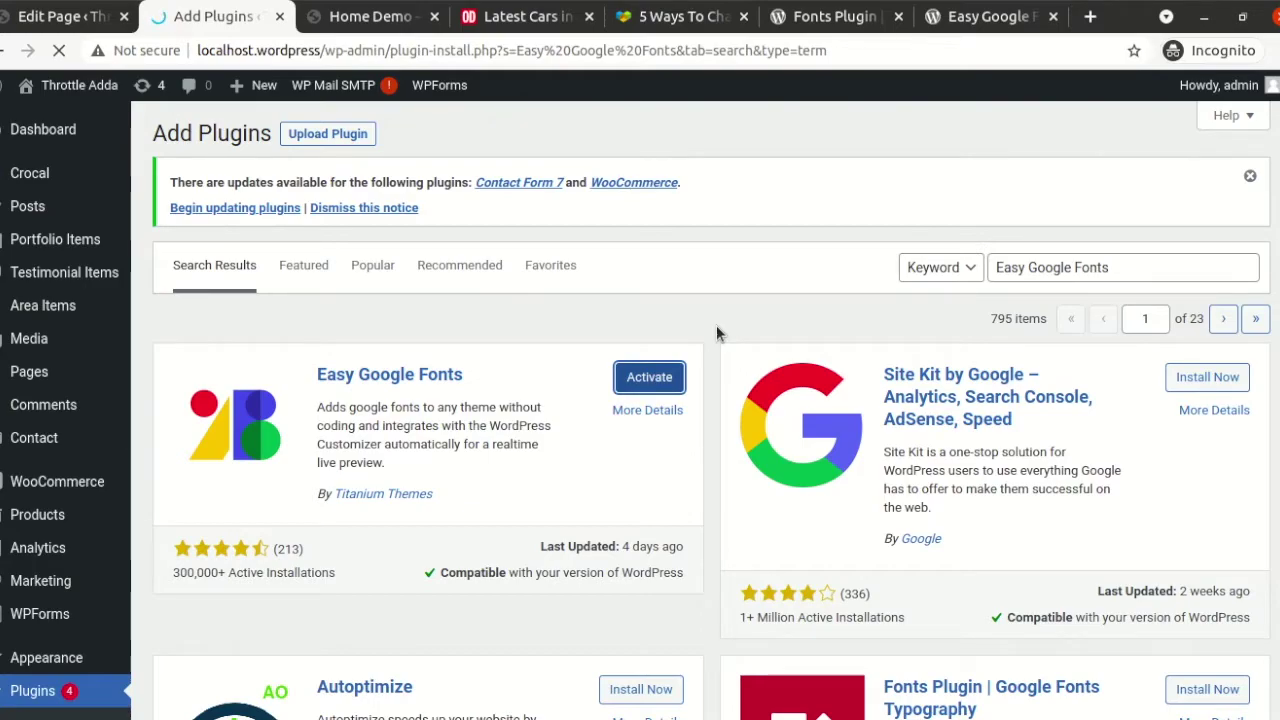
- Look through the Easy Google Fonts welcome page and go on to the plugin's settings
{"action": "scroll", "coordinate": [716, 333], "scroll_direction": "down", "scroll_amount": 1}
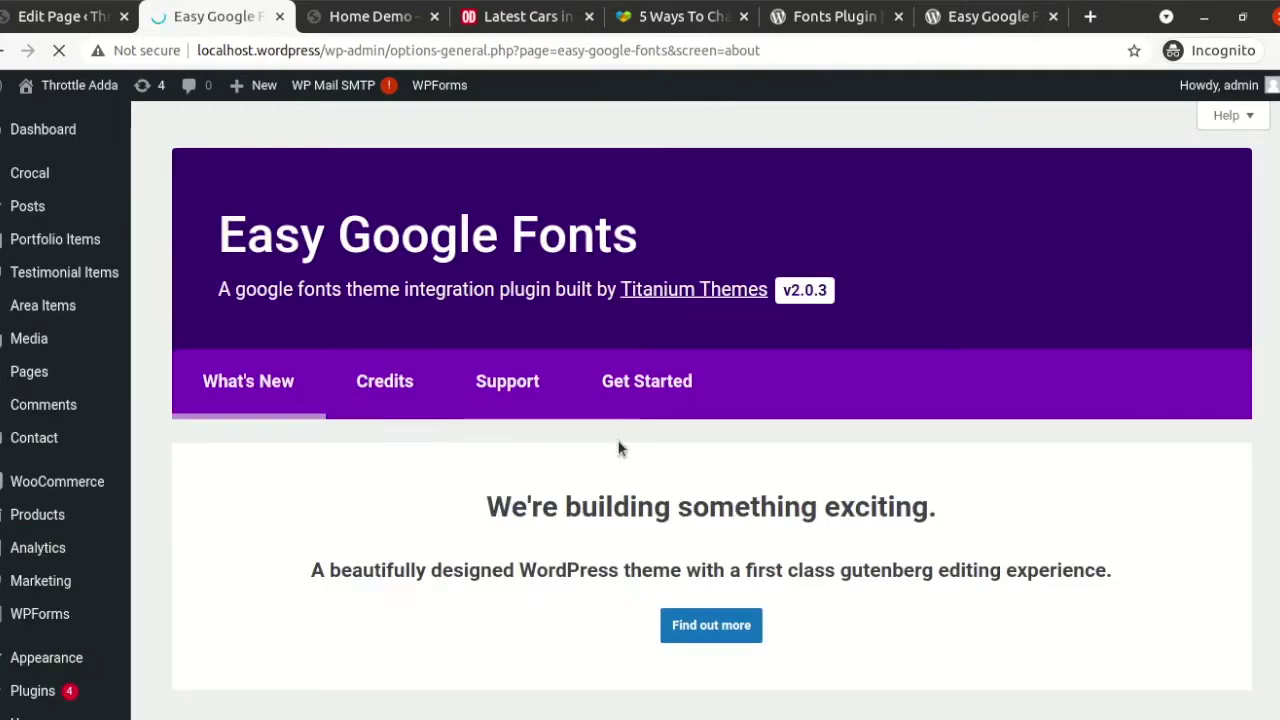
{"action": "scroll", "coordinate": [619, 455], "scroll_direction": "down", "scroll_amount": 2}
{"action": "scroll", "coordinate": [621, 463], "scroll_direction": "down", "scroll_amount": 4}
{"action": "scroll", "coordinate": [621, 463], "scroll_direction": "up", "scroll_amount": 3}
{"action": "scroll", "coordinate": [621, 455], "scroll_direction": "down", "scroll_amount": 3}
{"action": "scroll", "coordinate": [621, 455], "scroll_direction": "up", "scroll_amount": 6}
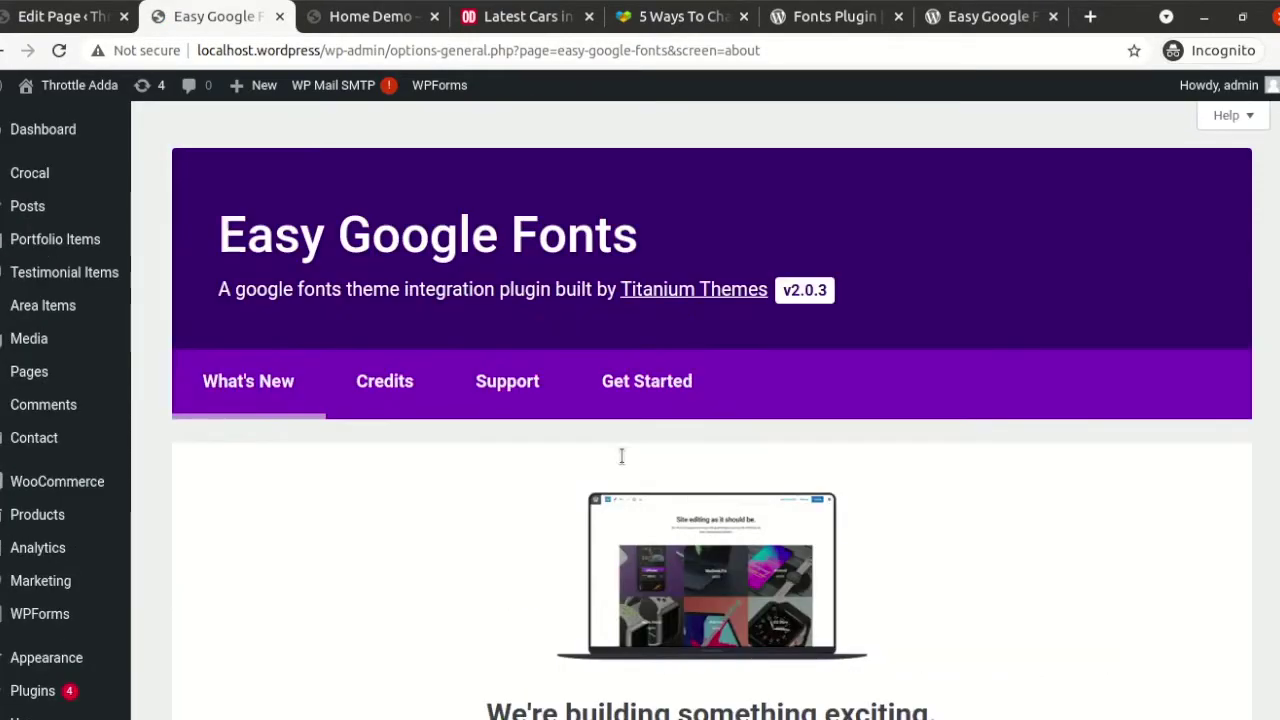
{"action": "scroll", "coordinate": [319, 424], "scroll_direction": "down", "scroll_amount": 6}
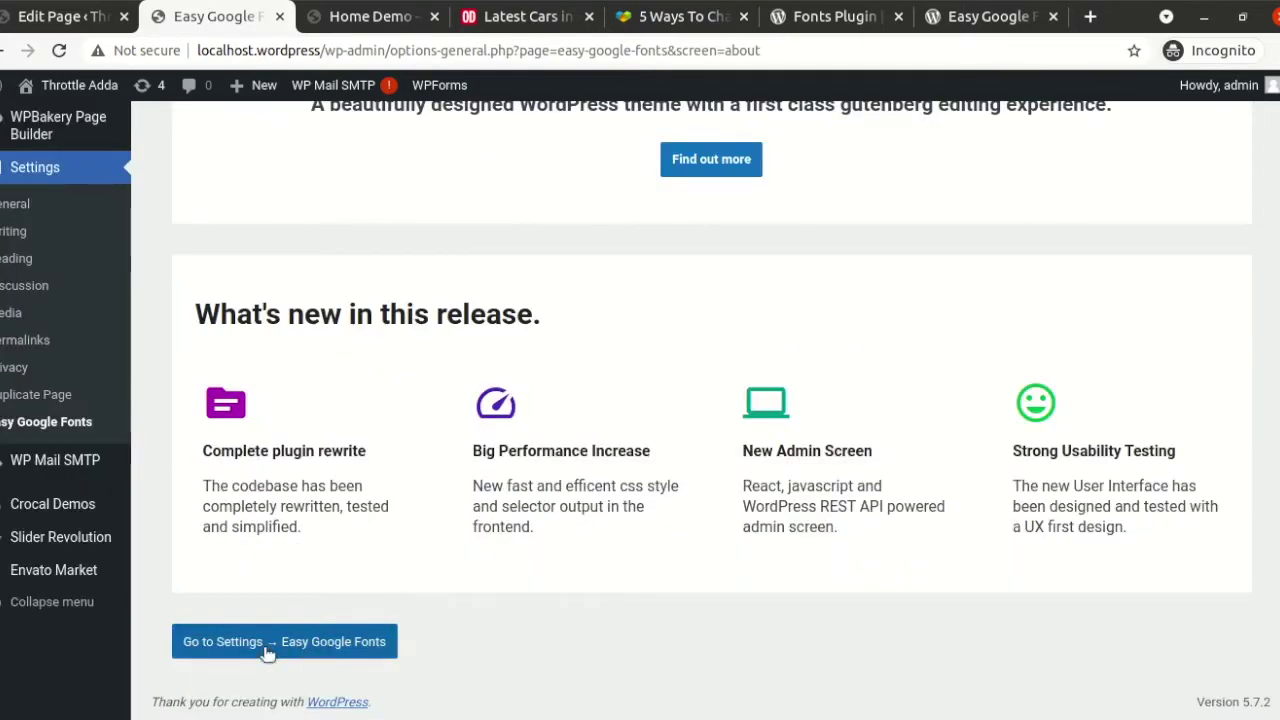
{"action": "left_click", "coordinate": [225, 650]}
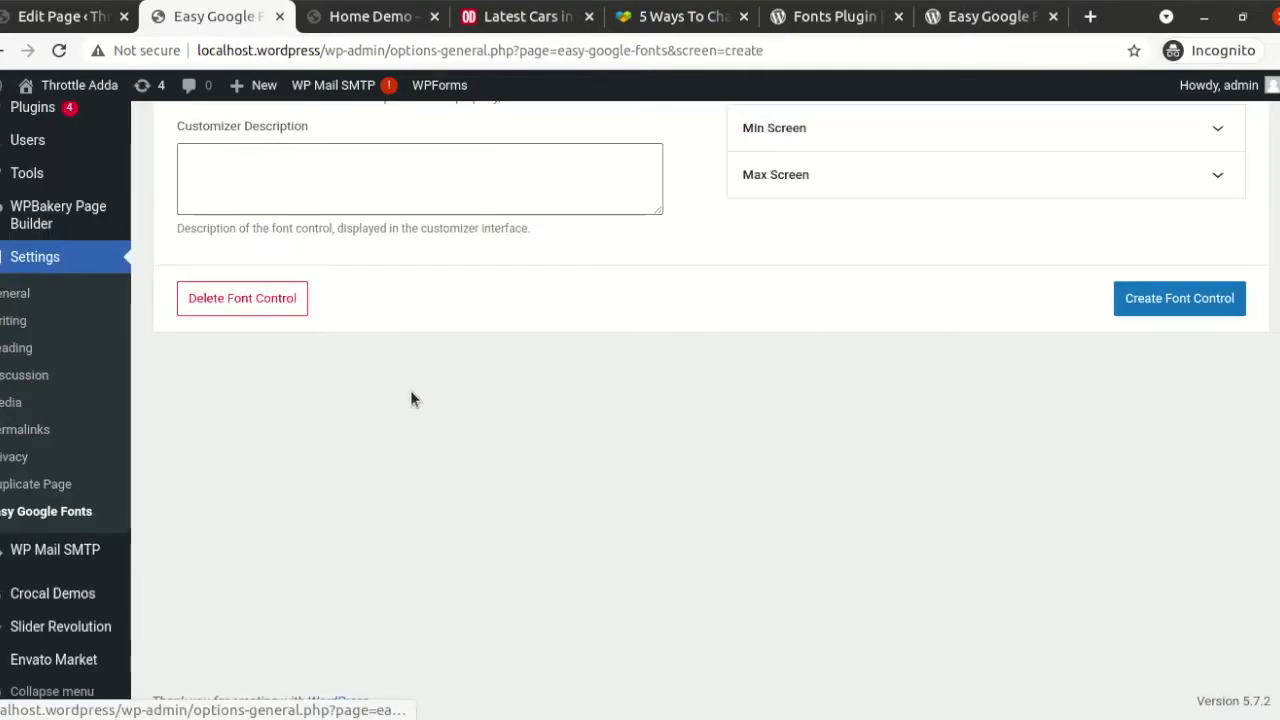
- Examine the form for creating a font control, including its CSS selectors, properties and media query settings
{"action": "scroll", "coordinate": [410, 390], "scroll_direction": "up", "scroll_amount": 3}
{"action": "scroll", "coordinate": [554, 340], "scroll_direction": "up", "scroll_amount": 3}
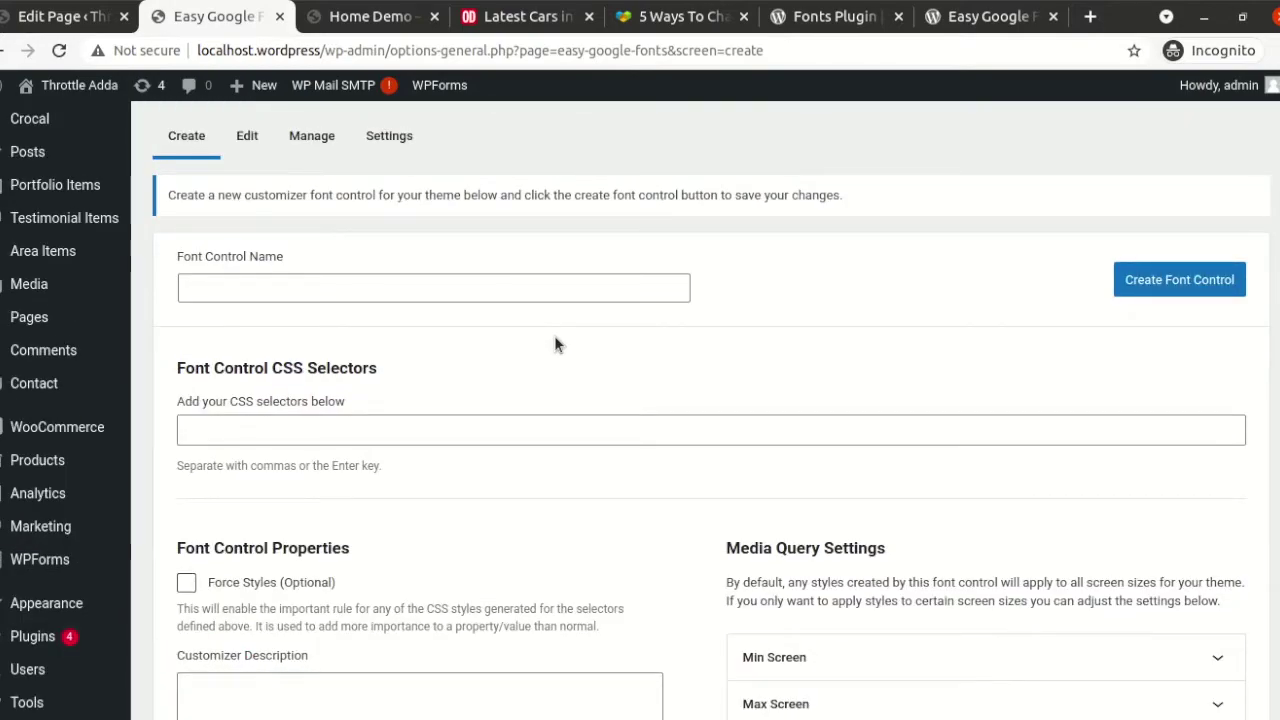
{"action": "scroll", "coordinate": [554, 337], "scroll_direction": "up", "scroll_amount": 1}
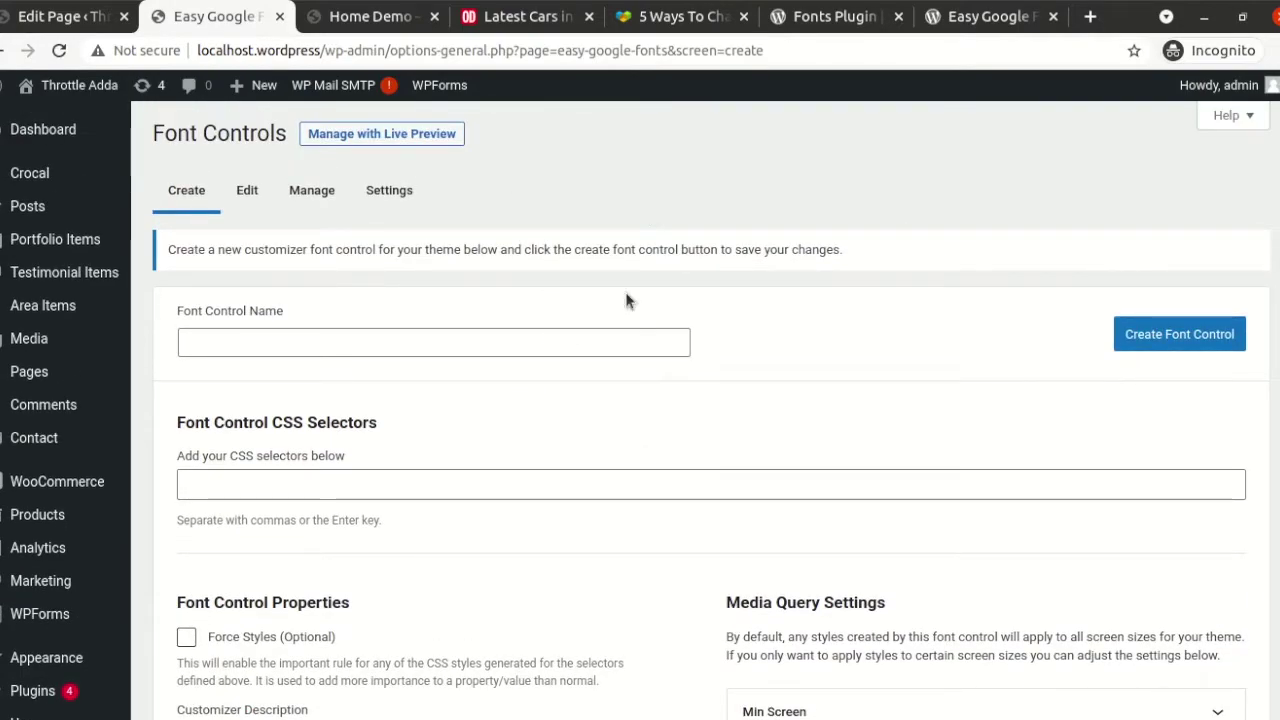
{"action": "scroll", "coordinate": [548, 473], "scroll_direction": "down", "scroll_amount": 5}
{"action": "scroll", "coordinate": [548, 473], "scroll_direction": "up", "scroll_amount": 5}
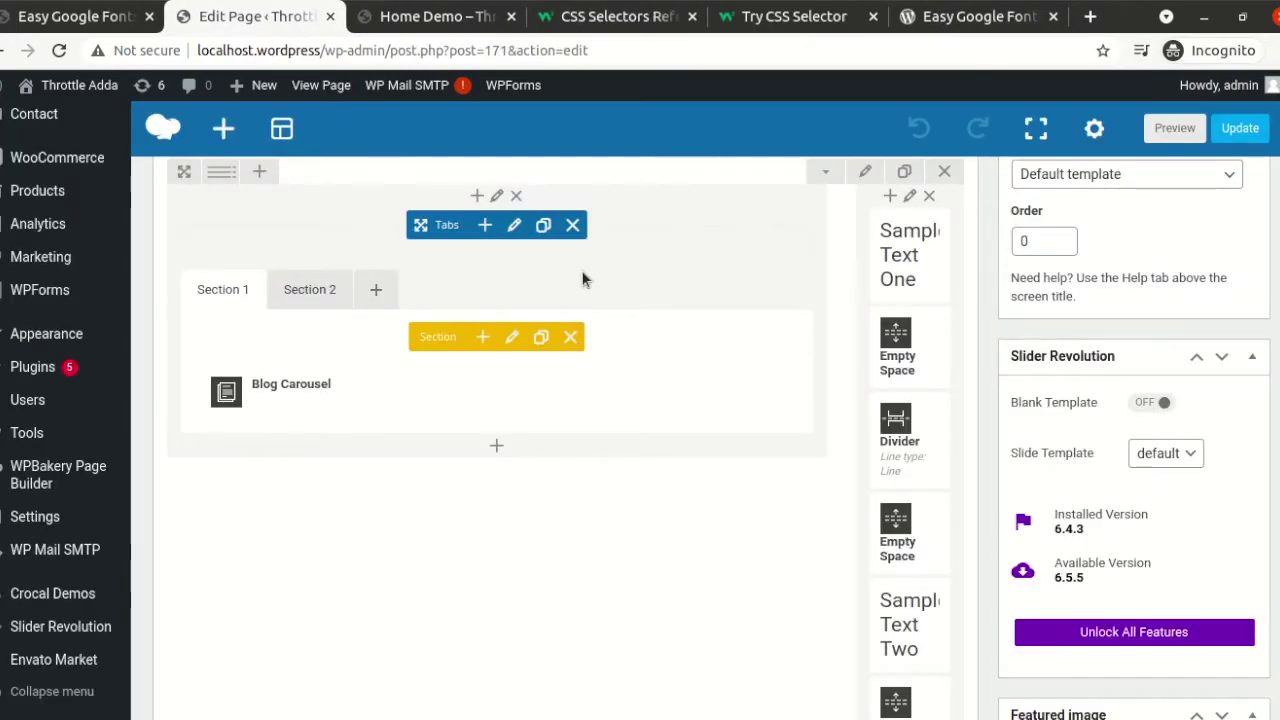
- Open the Sample Text One text block in the Home Demo page's side column for editing and show its HTML code
{"action": "mouse_move", "coordinate": [83, 519]}
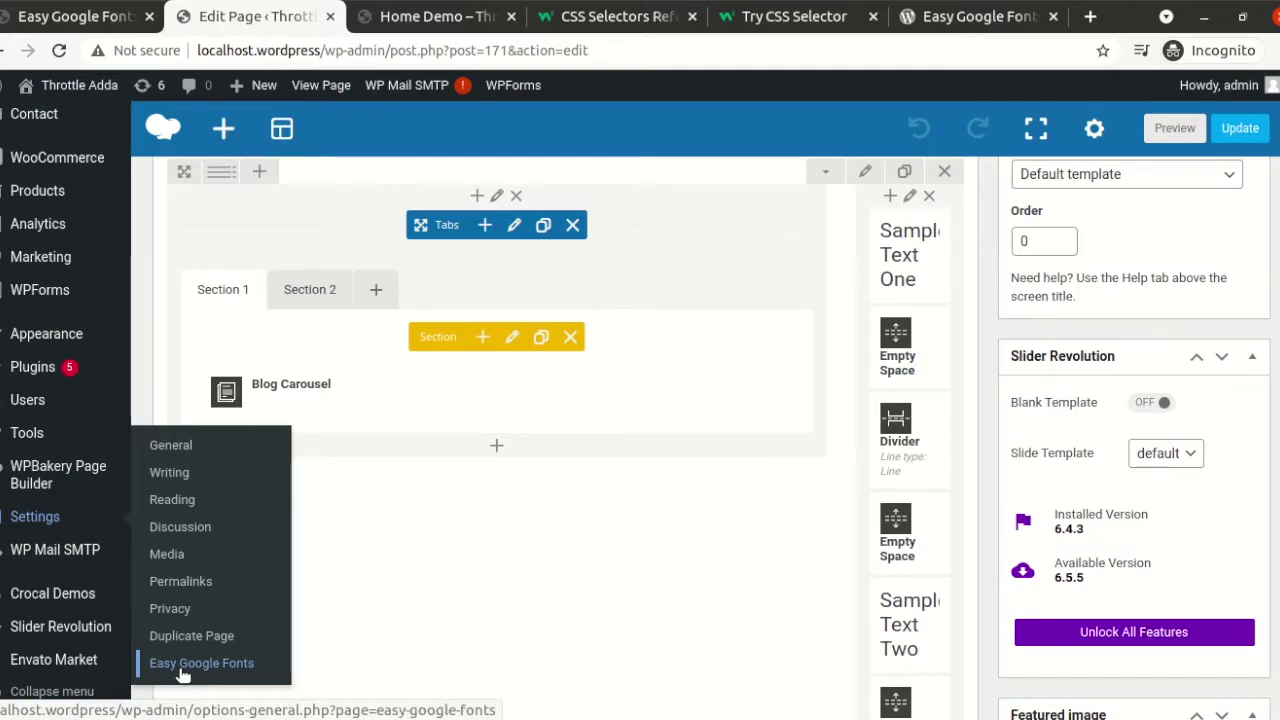
{"action": "scroll", "coordinate": [803, 366], "scroll_direction": "up", "scroll_amount": 1}
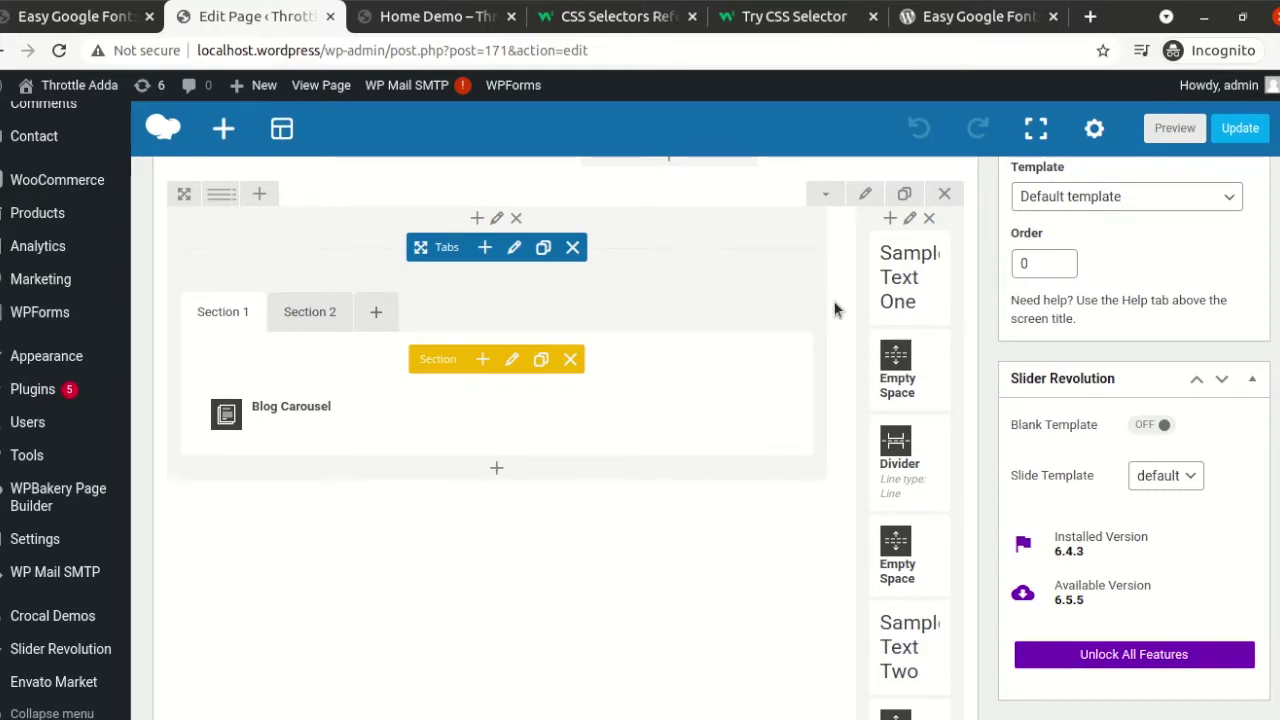
{"action": "mouse_move", "coordinate": [915, 288]}
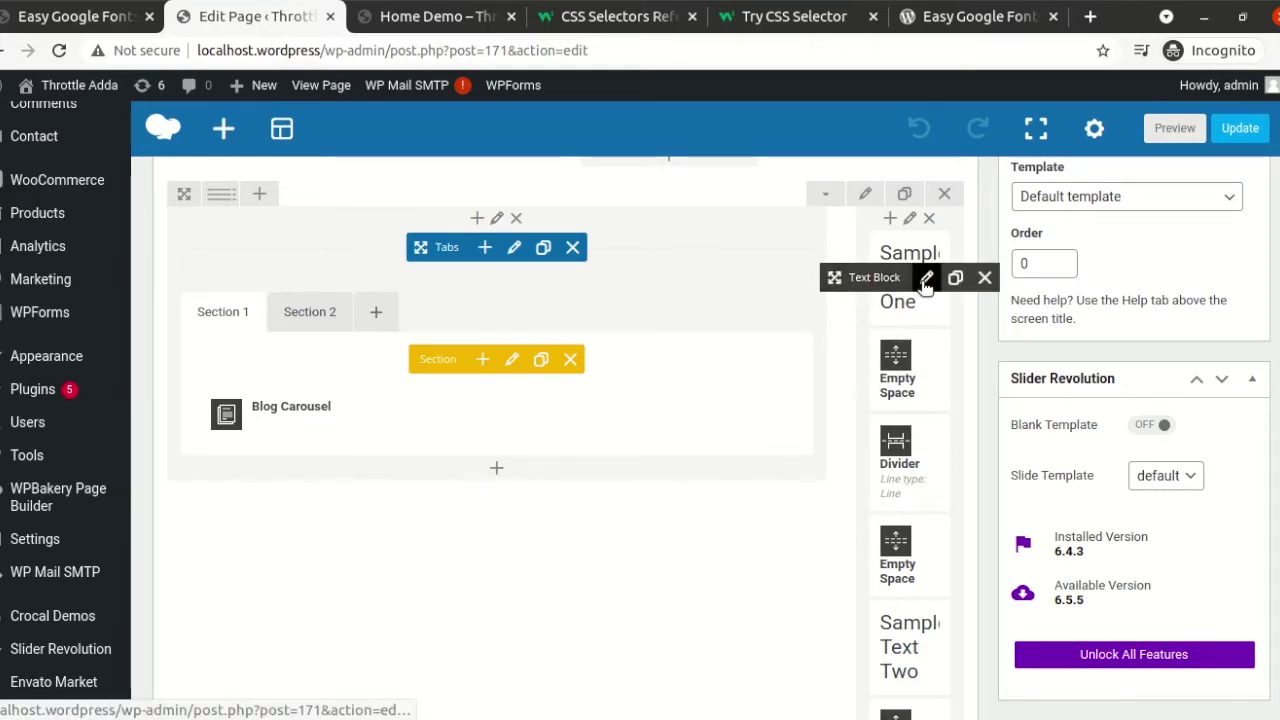
{"action": "scroll", "coordinate": [862, 343], "scroll_direction": "up", "scroll_amount": 5}
{"action": "scroll", "coordinate": [862, 343], "scroll_direction": "down", "scroll_amount": 5}
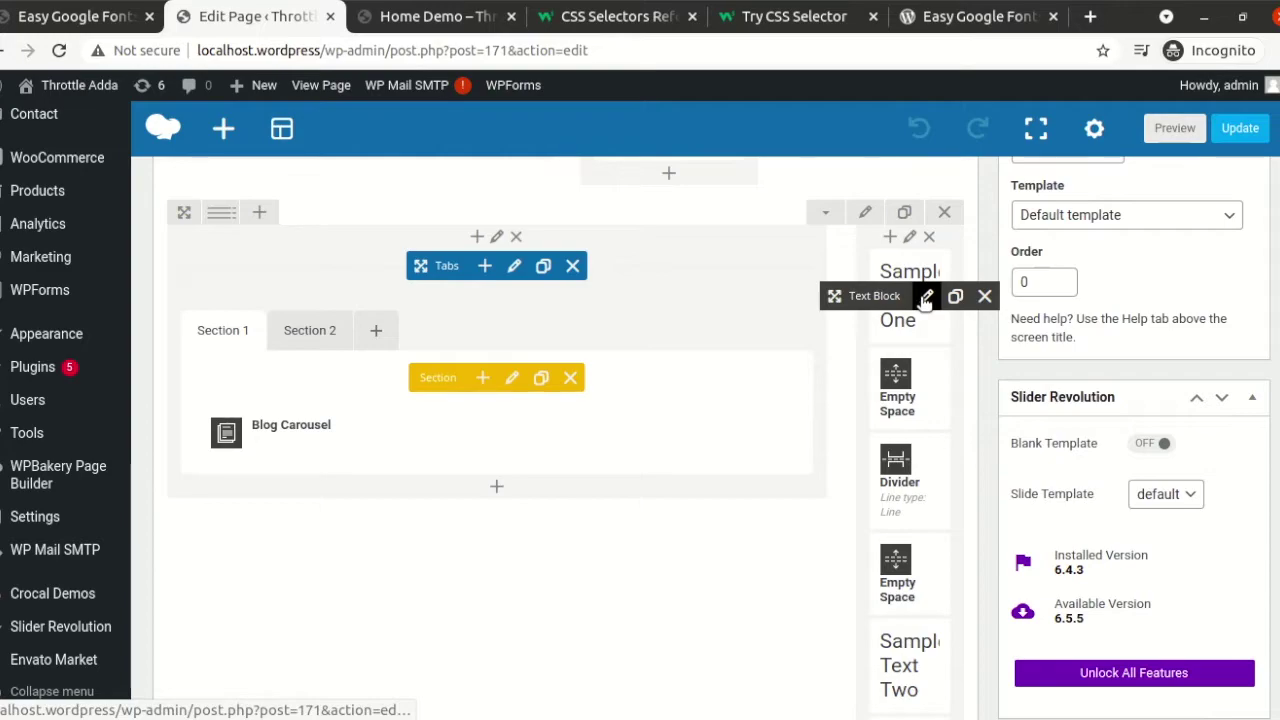
{"action": "left_click", "coordinate": [926, 297]}
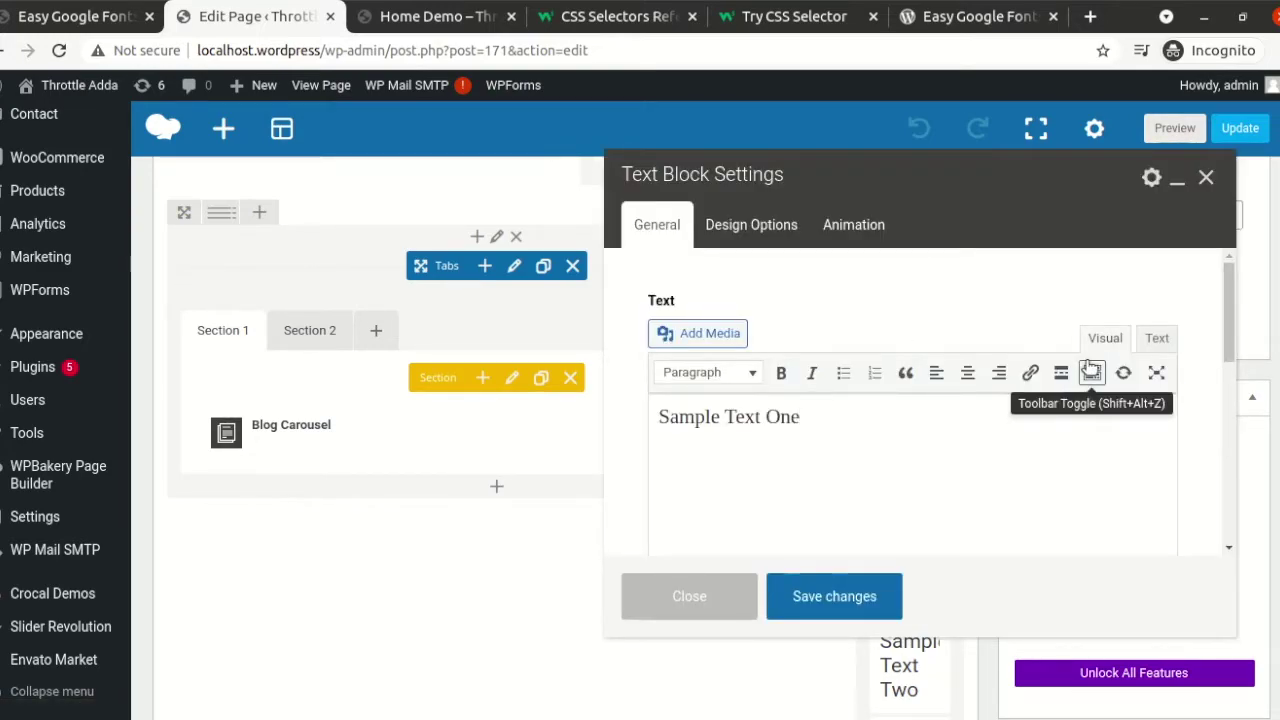
{"action": "left_click", "coordinate": [1166, 340]}
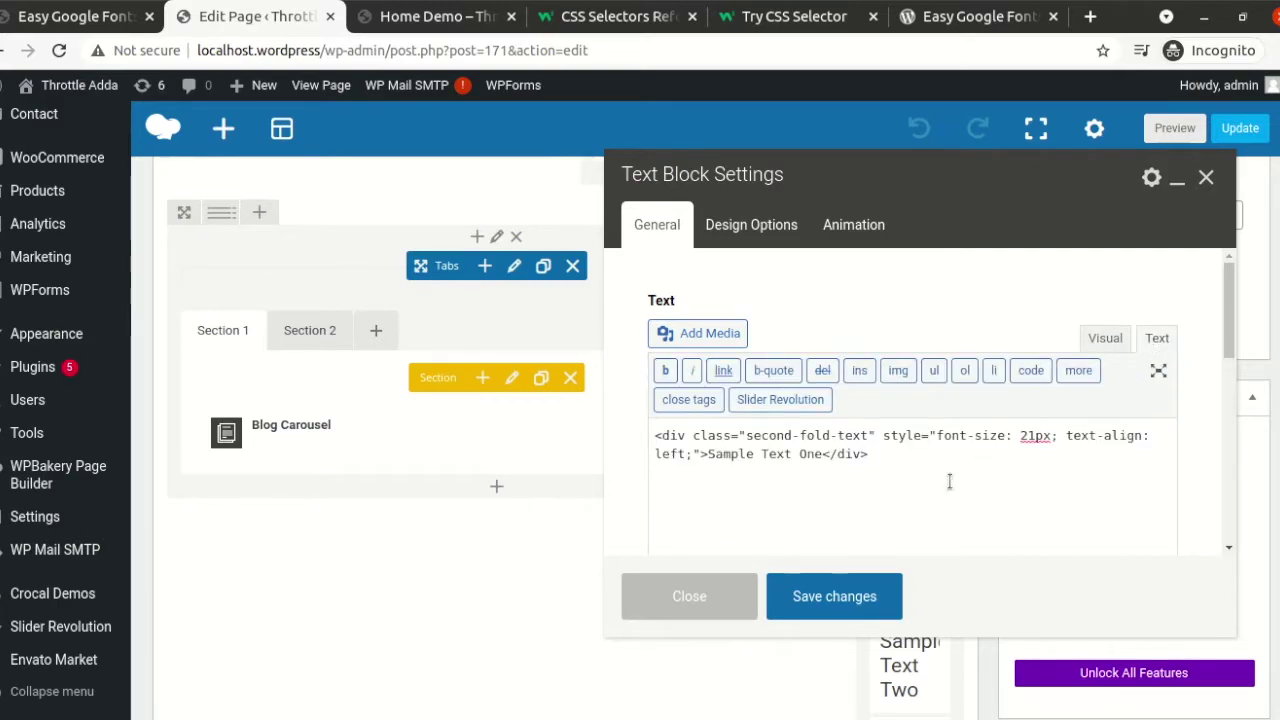
- Examine the class attribute and its value in the div around Sample Text One
{"action": "key", "text": "ctrl+a"}
{"action": "left_click", "coordinate": [873, 463]}
{"action": "key", "text": "shift+Right"}
{"action": "key", "text": "shift+Right"}
{"action": "key", "text": "shift+Right"}
{"action": "key", "text": "shift+Right"}
{"action": "key", "text": "shift+Right"}
{"action": "key", "text": "shift+Right"}
{"action": "key", "text": "shift+Right"}
{"action": "key", "text": "shift+Right"}
{"action": "key", "text": "shift+Right"}
{"action": "key", "text": "shift+Right"}
{"action": "key", "text": "shift+Right"}
{"action": "key", "text": "shift+Right"}
{"action": "key", "text": "shift+Right"}
{"action": "key", "text": "shift+Right"}
{"action": "key", "text": "shift+Right"}
{"action": "key", "text": "shift+Right"}
{"action": "key", "text": "shift+Left"}
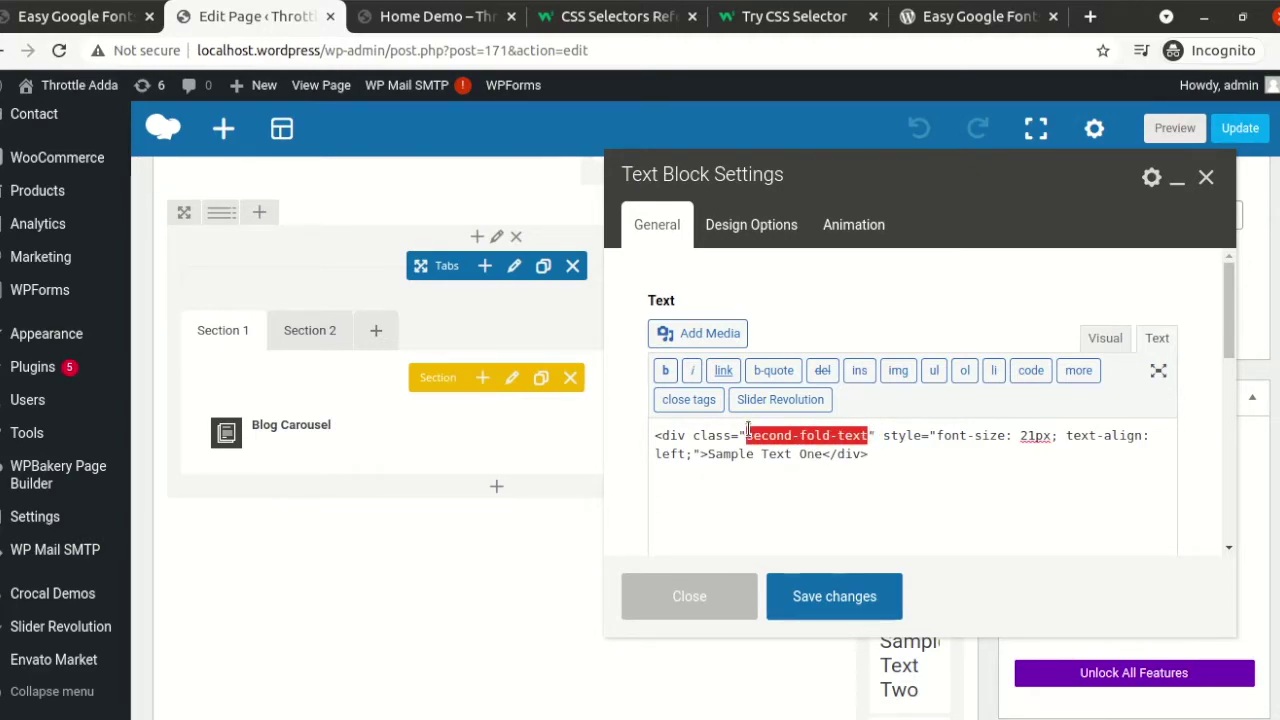
{"action": "left_click", "coordinate": [884, 452]}
{"action": "key", "text": "shift+Left"}
{"action": "key", "text": "shift+Left"}
{"action": "key", "text": "shift+Left"}
{"action": "key", "text": "shift+Left"}
{"action": "key", "text": "shift+Left"}
{"action": "key", "text": "shift+Left"}
{"action": "key", "text": "shift+Left"}
{"action": "key", "text": "shift+Left"}
{"action": "key", "text": "shift+Left"}
{"action": "key", "text": "shift+Left"}
{"action": "key", "text": "shift+Left"}
{"action": "key", "text": "shift+Left"}
{"action": "key", "text": "shift+Left"}
{"action": "key", "text": "shift+Left"}
{"action": "key", "text": "shift+Left"}
{"action": "key", "text": "shift+Left"}
{"action": "key", "text": "shift+Left"}
{"action": "key", "text": "shift+Left"}
{"action": "key", "text": "shift+Left"}
{"action": "key", "text": "shift+Left"}
{"action": "key", "text": "shift+Left"}
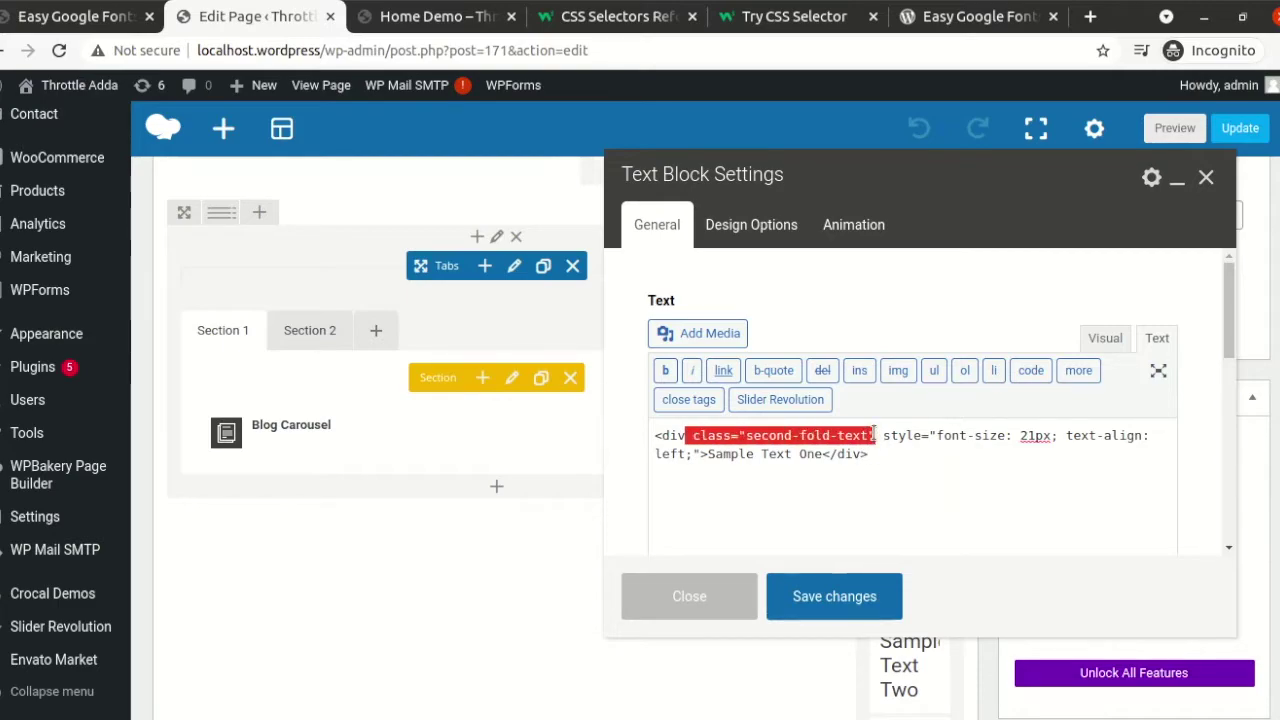
{"action": "left_click", "coordinate": [907, 452]}
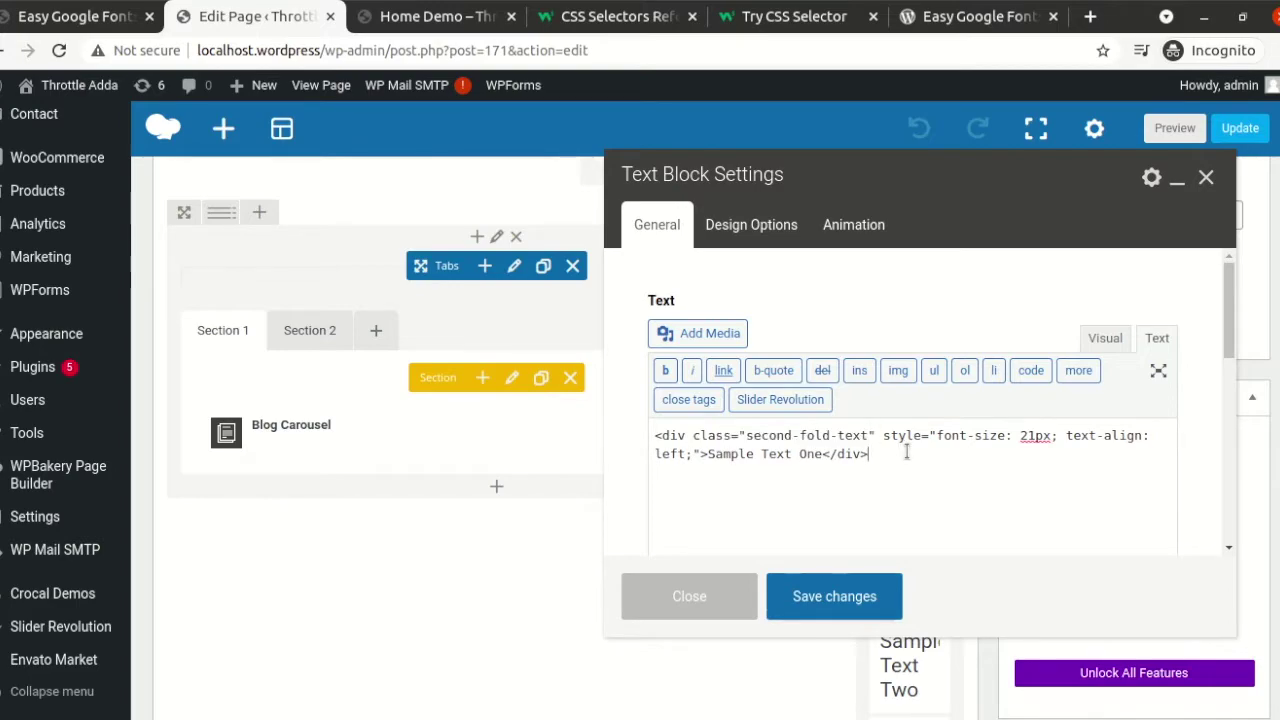
{"action": "left_click", "coordinate": [875, 440]}
{"action": "key", "text": "shift+Left"}
{"action": "key", "text": "shift+Left"}
{"action": "key", "text": "shift+Left"}
{"action": "key", "text": "shift+Left"}
{"action": "key", "text": "shift+Left"}
{"action": "key", "text": "shift+Left"}
{"action": "key", "text": "shift+Left"}
{"action": "key", "text": "shift+Left"}
{"action": "key", "text": "shift+Left"}
{"action": "key", "text": "shift+Left"}
{"action": "key", "text": "shift+Left"}
{"action": "key", "text": "shift+Left"}
{"action": "key", "text": "shift+Left"}
{"action": "key", "text": "shift+Left"}
{"action": "key", "text": "shift+Left"}
{"action": "key", "text": "shift+Left"}
{"action": "key", "text": "shift+Left"}
{"action": "key", "text": "shift+Left"}
{"action": "key", "text": "shift+Left"}
{"action": "key", "text": "shift+Left"}
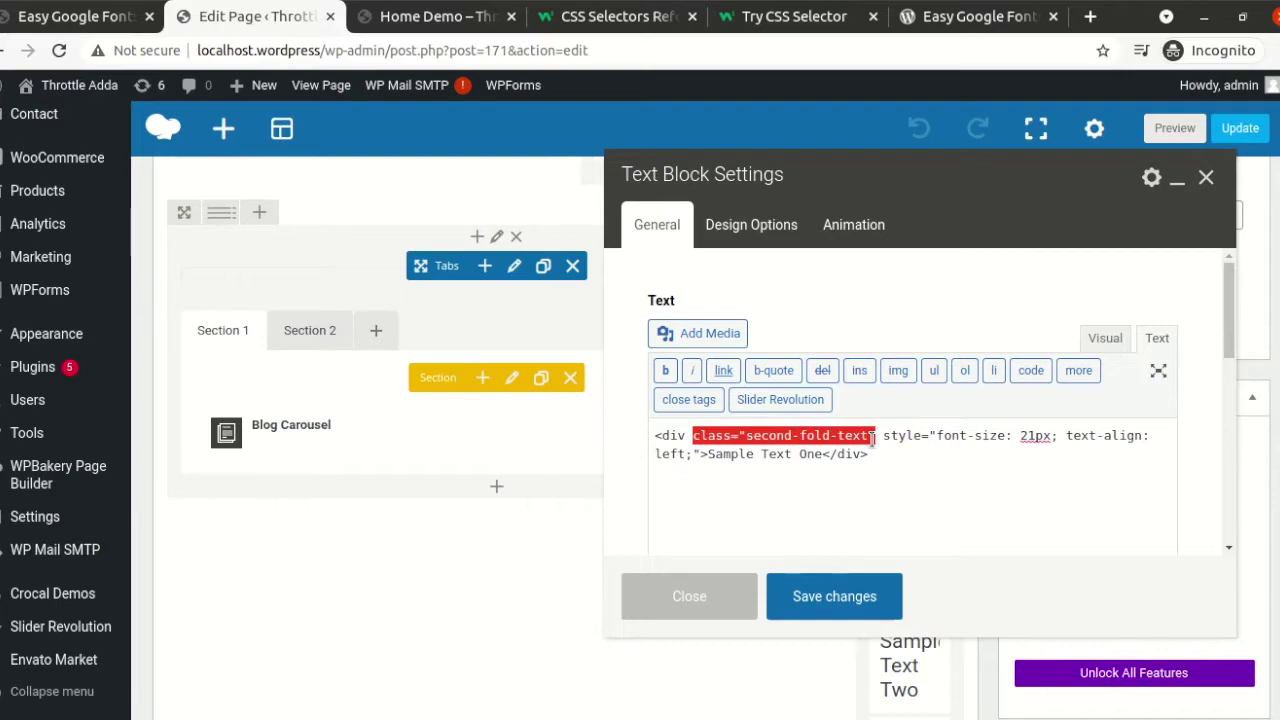
{"action": "left_click", "coordinate": [872, 437]}
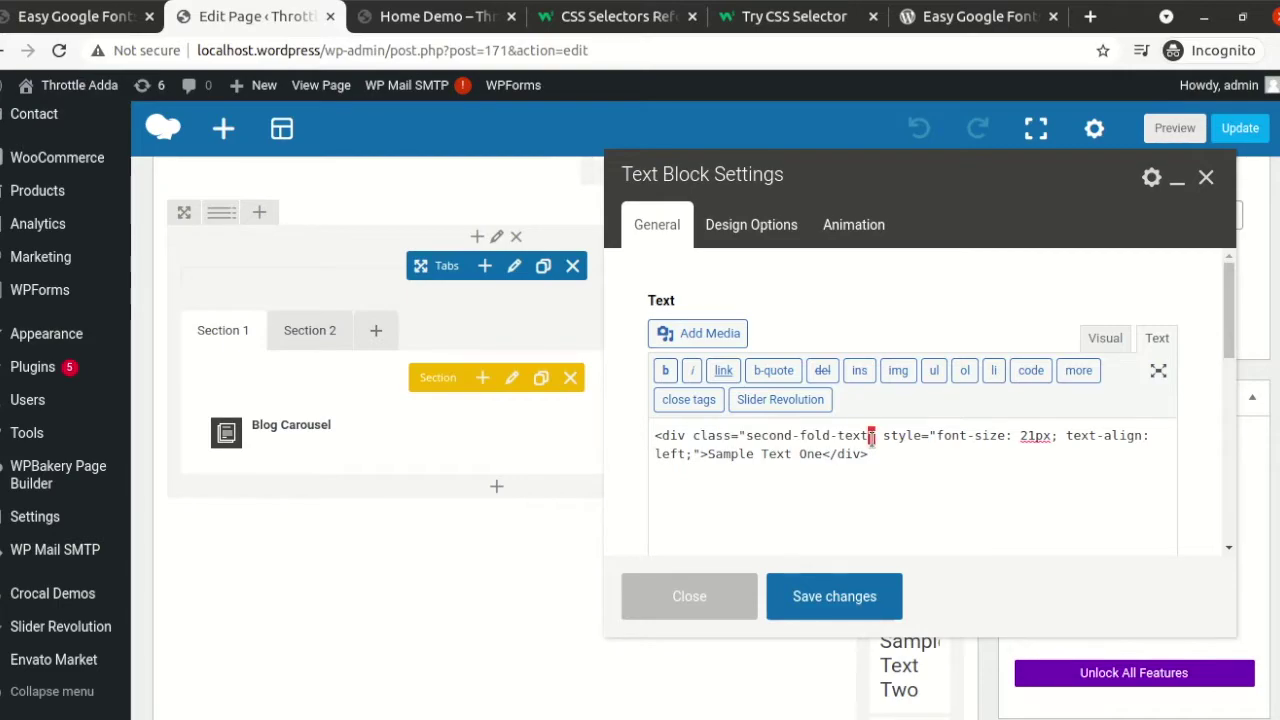
{"action": "key", "text": "shift+Left"}
{"action": "key", "text": "shift+Left"}
{"action": "key", "text": "shift+Left"}
{"action": "key", "text": "shift+Left"}
{"action": "key", "text": "shift+Left"}
{"action": "key", "text": "shift+Left"}
{"action": "key", "text": "shift+Left"}
{"action": "key", "text": "shift+Left"}
{"action": "key", "text": "shift+Left"}
{"action": "key", "text": "shift+Left"}
{"action": "key", "text": "shift+Left"}
{"action": "key", "text": "shift+Left"}
{"action": "key", "text": "shift+Left"}
{"action": "key", "text": "shift+Left"}
{"action": "key", "text": "shift+Left"}
{"action": "key", "text": "shift+Left"}
{"action": "key", "text": "shift+Left"}
{"action": "key", "text": "shift+Left"}
{"action": "key", "text": "shift+Left"}
{"action": "key", "text": "shift+Left"}
{"action": "left_click", "coordinate": [873, 440]}
{"action": "key", "text": "shift+Left"}
{"action": "key", "text": "shift+Left"}
{"action": "key", "text": "shift+Left"}
{"action": "key", "text": "shift+Left"}
{"action": "key", "text": "shift+Left"}
{"action": "key", "text": "shift+Left"}
{"action": "key", "text": "shift+Left"}
{"action": "key", "text": "shift+Left"}
{"action": "key", "text": "shift+Left"}
{"action": "key", "text": "shift+Left"}
{"action": "key", "text": "shift+Left"}
{"action": "key", "text": "shift+Left"}
{"action": "key", "text": "shift+Left"}
{"action": "key", "text": "shift+Left"}
{"action": "key", "text": "shift+Left"}
{"action": "key", "text": "shift+Left"}
{"action": "key", "text": "shift+Left"}
{"action": "key", "text": "shift+Left"}
{"action": "key", "text": "shift+Left"}
{"action": "key", "text": "shift+Left"}
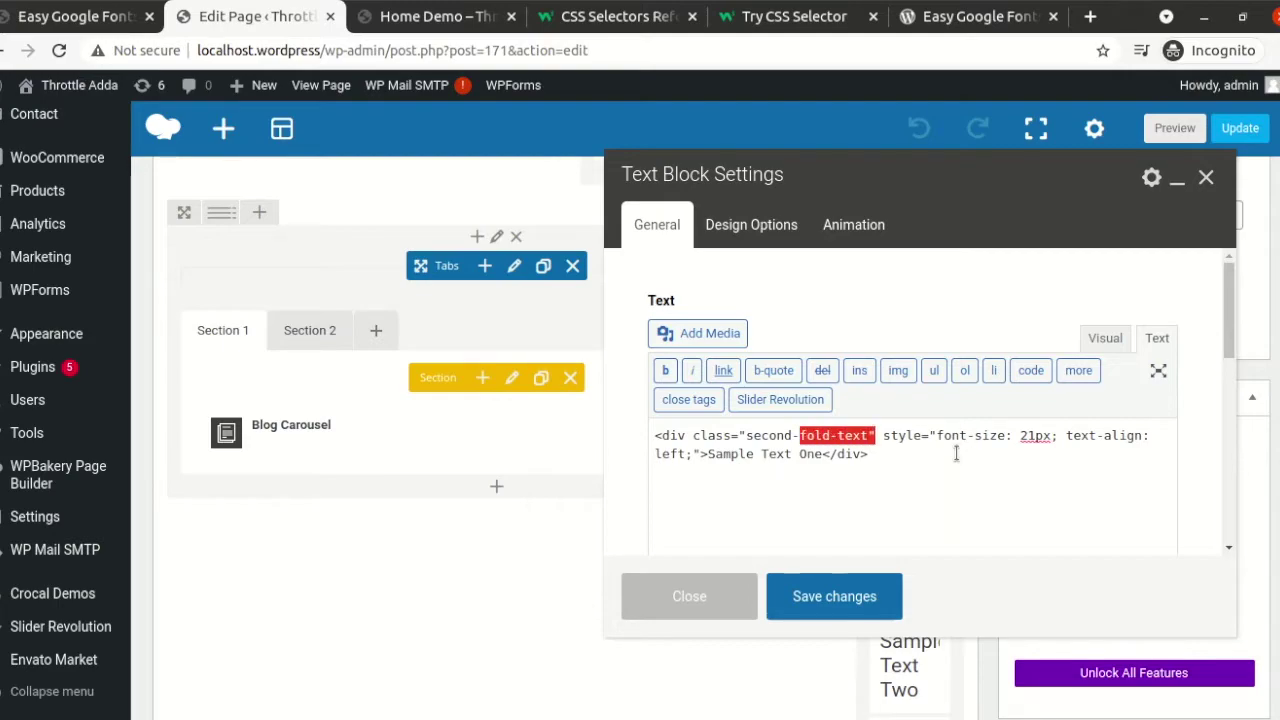
{"action": "key", "text": "shift+Left"}
{"action": "key", "text": "shift+Left"}
{"action": "key", "text": "shift+Left"}
{"action": "key", "text": "shift+Left"}
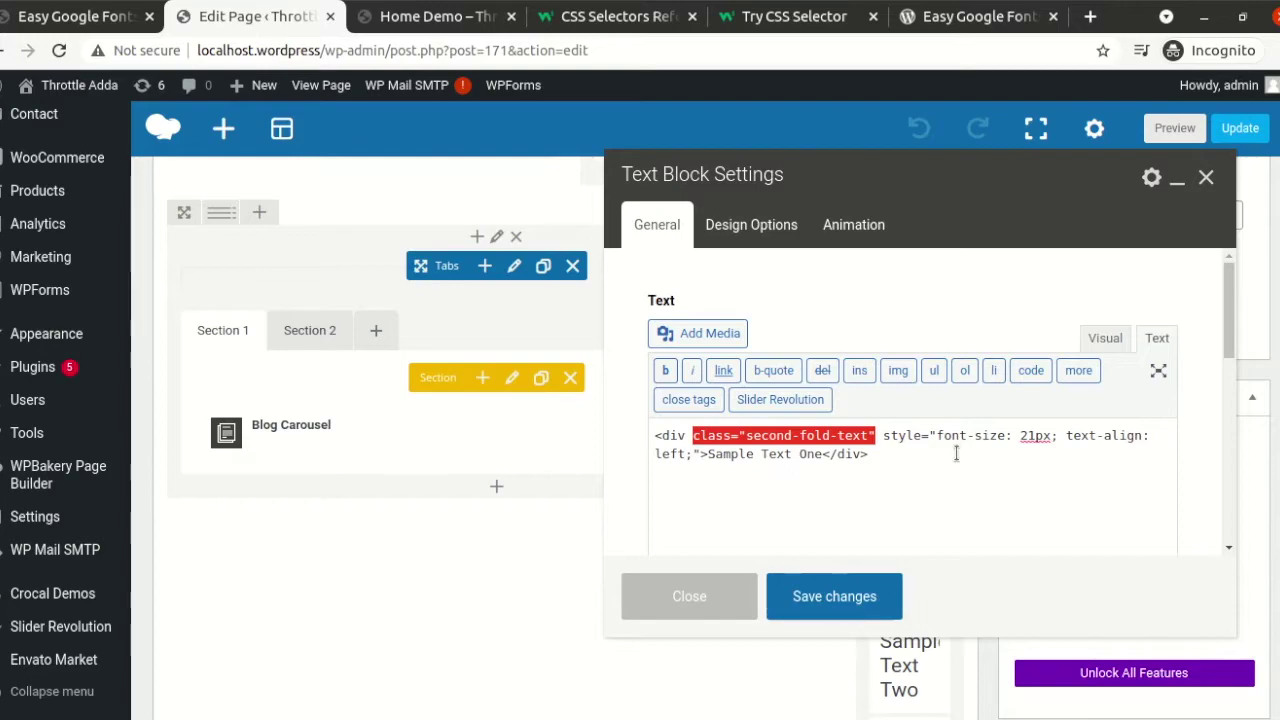
{"action": "key", "text": "Right"}
{"action": "key", "text": "Left"}
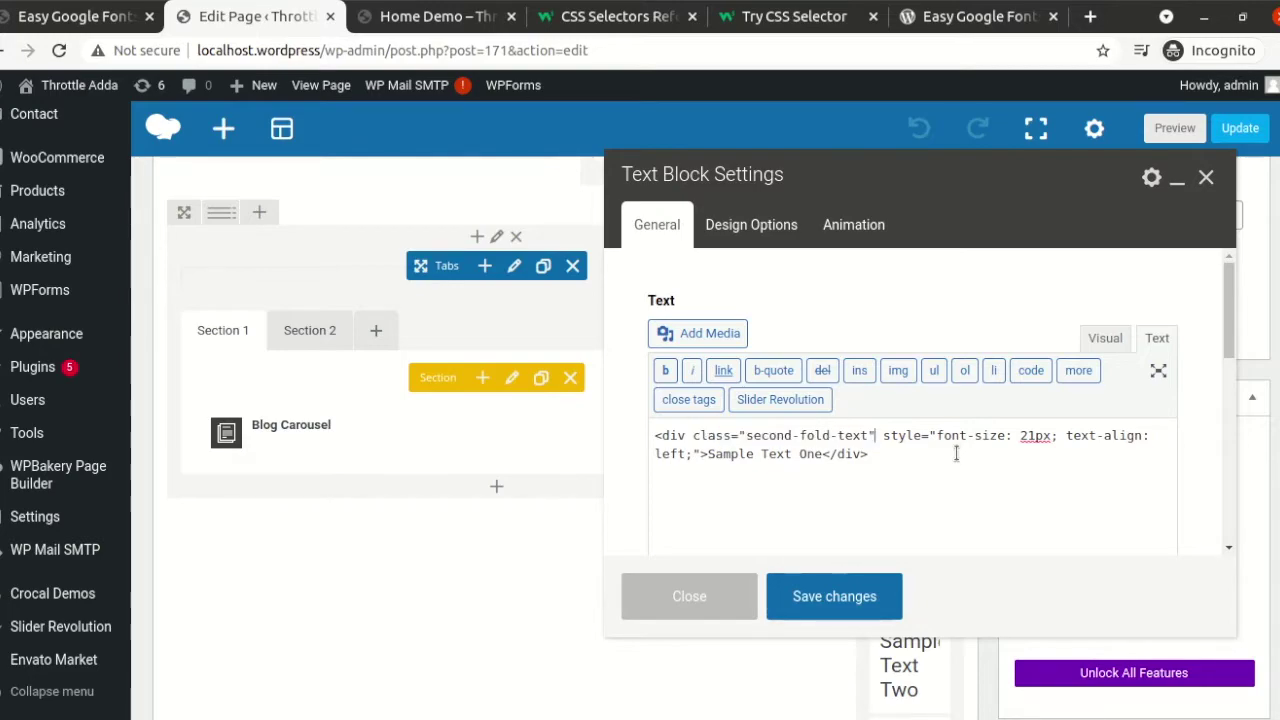
- Copy the class name second-fold-text from the div's code and close the text block settings without saving
{"action": "key", "text": "shift+Left"}
{"action": "key", "text": "shift+Left"}
{"action": "key", "text": "shift+Left"}
{"action": "key", "text": "shift+Left"}
{"action": "key", "text": "shift+Left"}
{"action": "key", "text": "shift+Left"}
{"action": "key", "text": "shift+Left"}
{"action": "key", "text": "shift+Left"}
{"action": "key", "text": "shift+Left"}
{"action": "key", "text": "shift+Left"}
{"action": "key", "text": "shift+Left"}
{"action": "key", "text": "shift+Left"}
{"action": "key", "text": "shift+Left"}
{"action": "key", "text": "shift+Left"}
{"action": "key", "text": "shift+Left"}
{"action": "key", "text": "shift+Left"}
{"action": "key", "text": "shift+Left"}
{"action": "key", "text": "shift+Left"}
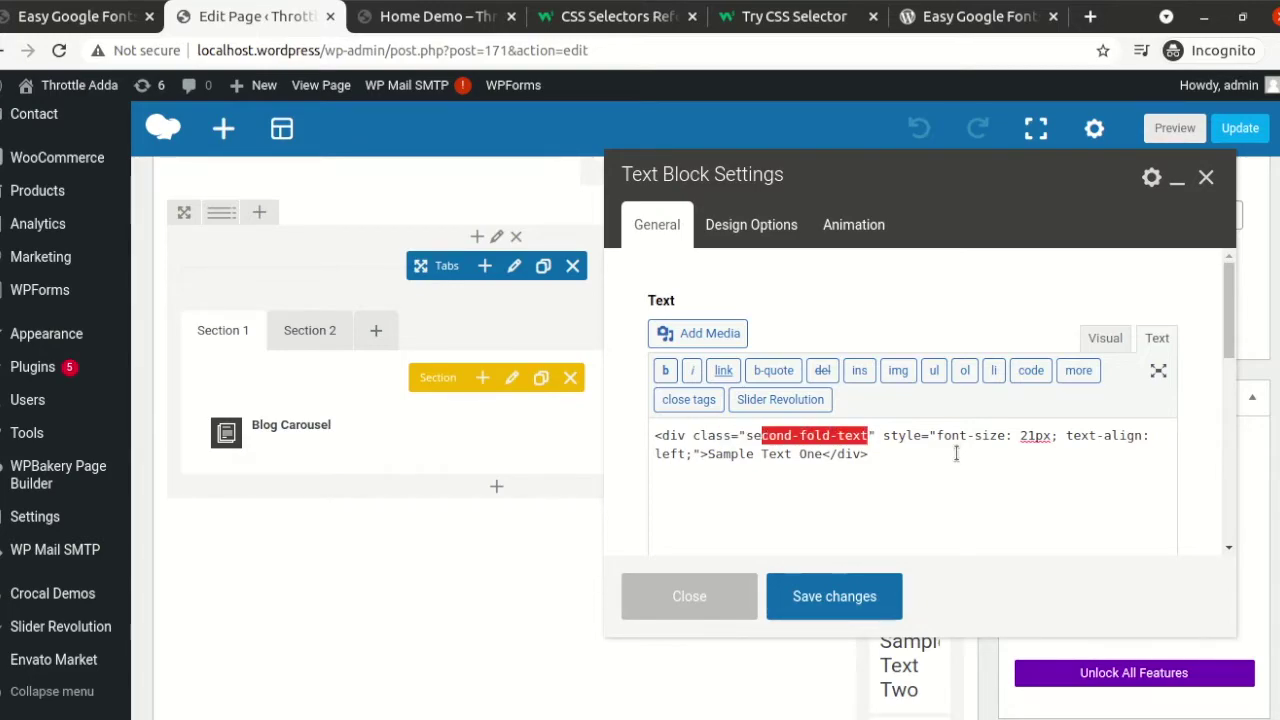
{"action": "key", "text": "shift+Right"}
{"action": "key", "text": "shift+Right"}
{"action": "key", "text": "shift+Right"}
{"action": "key", "text": "ctrl+c"}
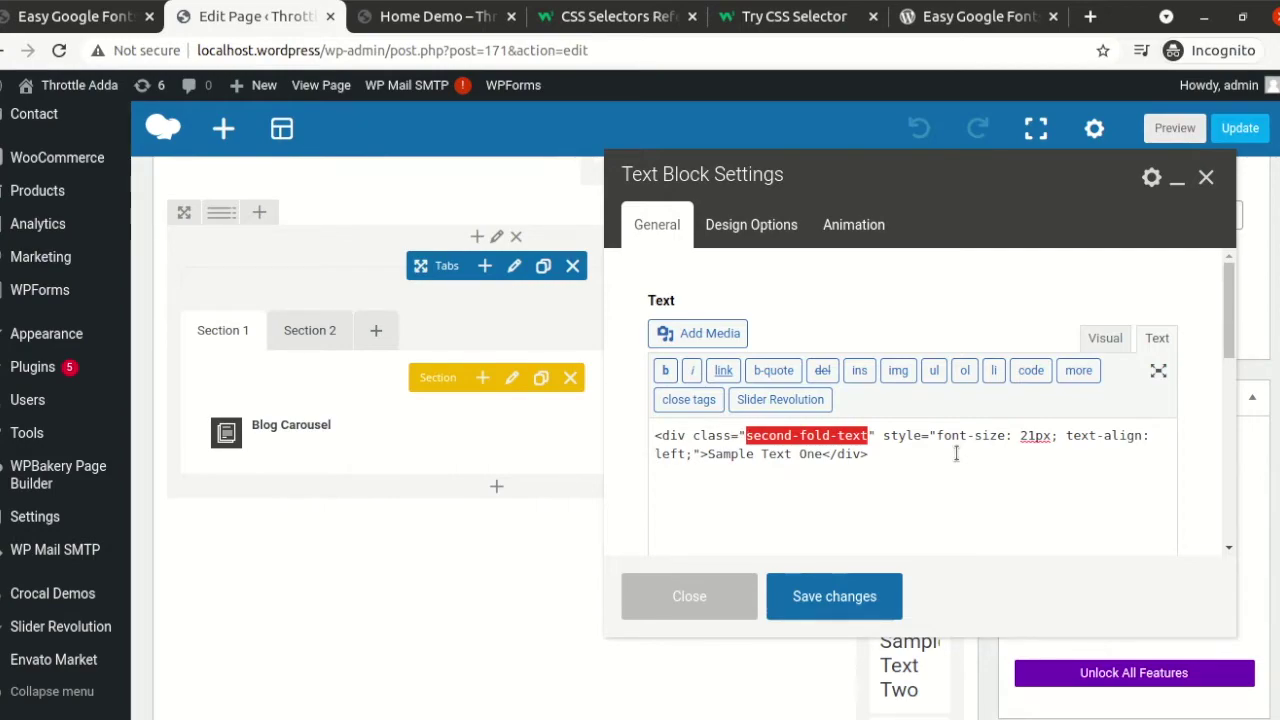
{"action": "left_click", "coordinate": [956, 454]}
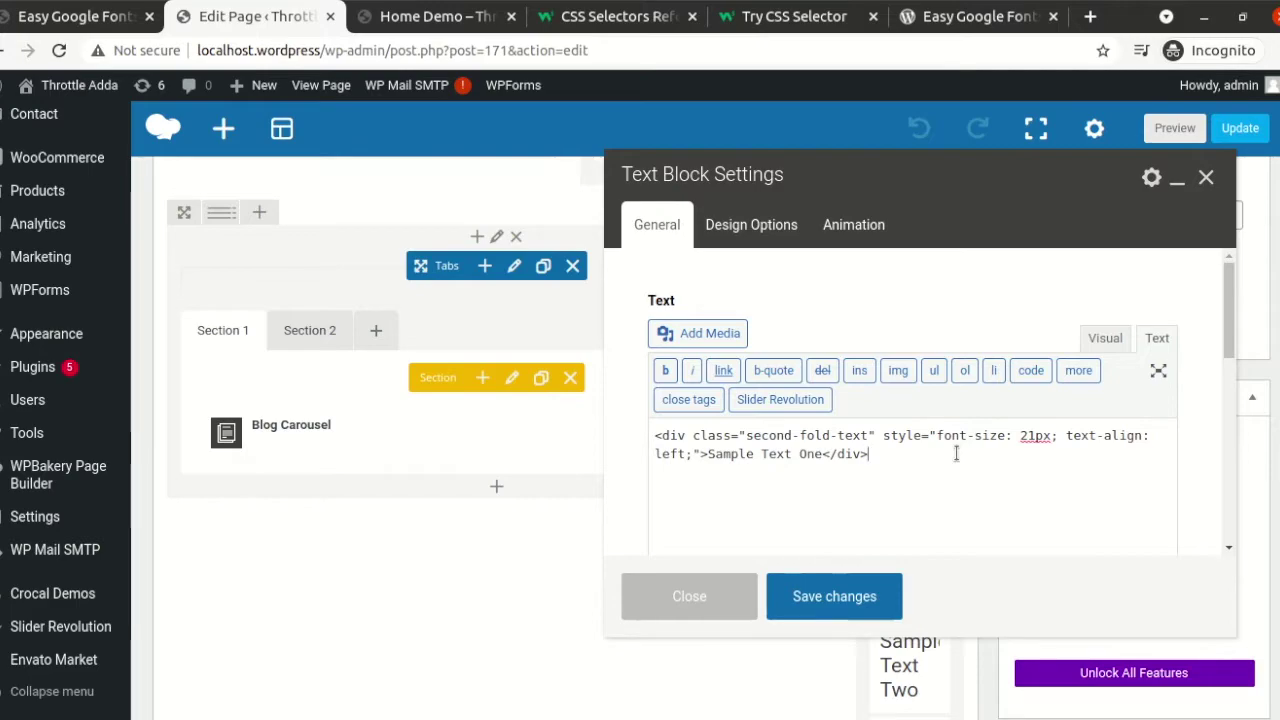
{"action": "left_click", "coordinate": [716, 598]}
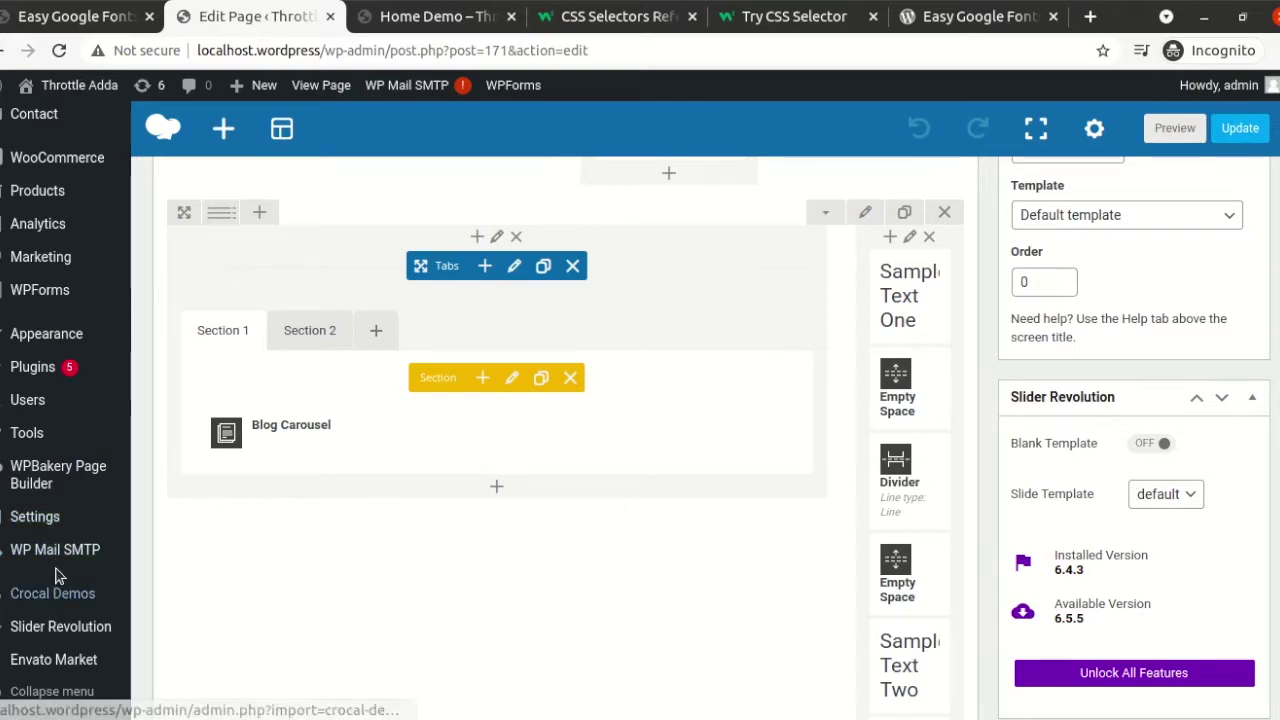
- Open the Easy Google Fonts settings at the form for creating a new font control
{"action": "mouse_move", "coordinate": [70, 516]}
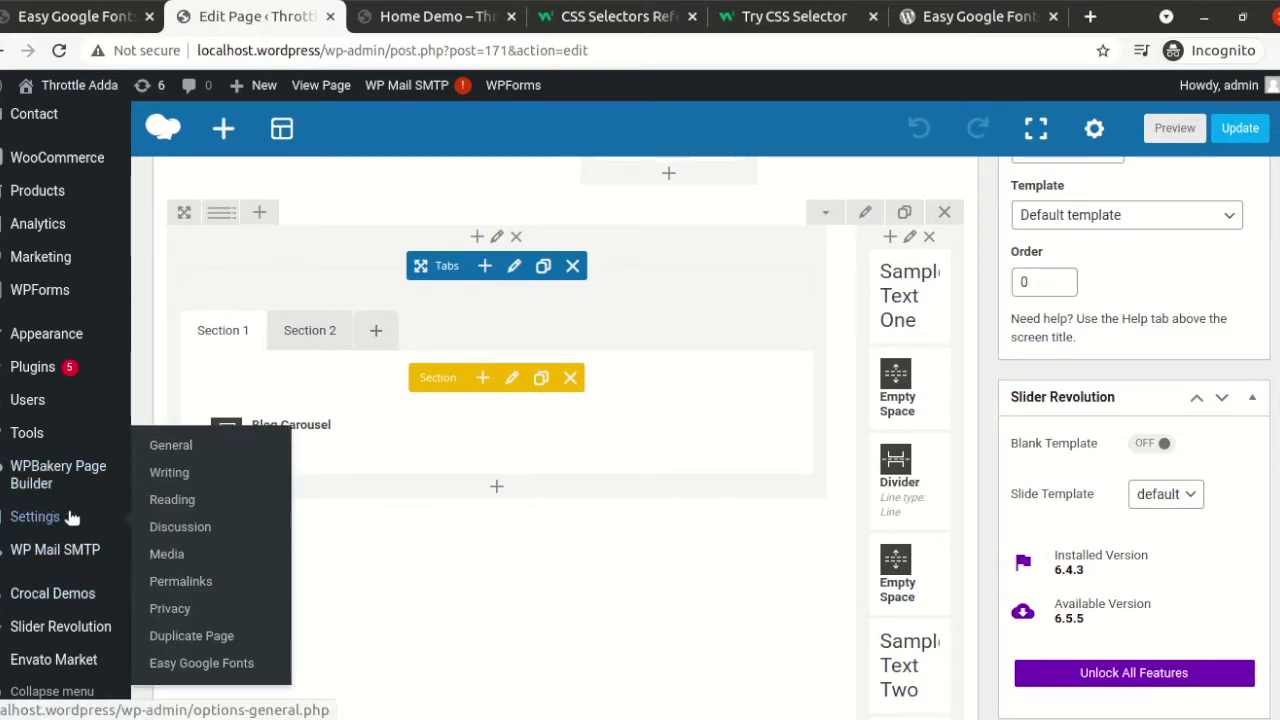
{"action": "left_click", "coordinate": [203, 663]}
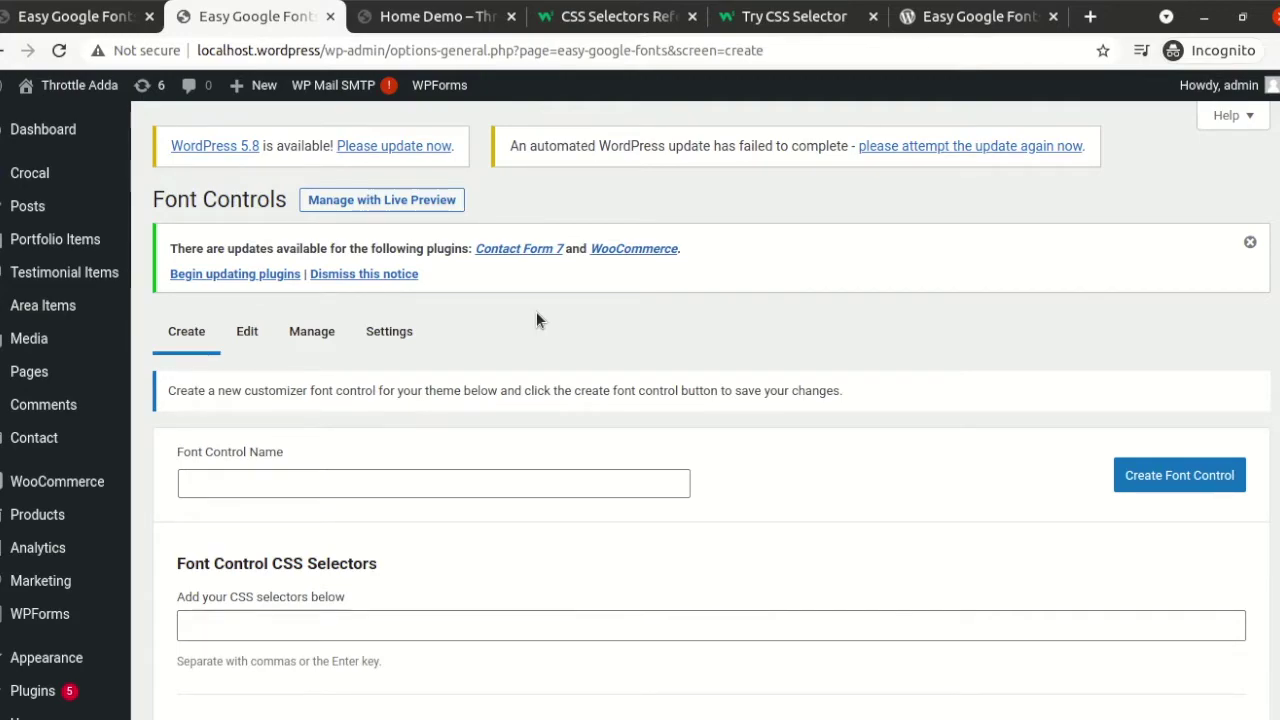
{"action": "scroll", "coordinate": [445, 440], "scroll_direction": "down", "scroll_amount": 1}
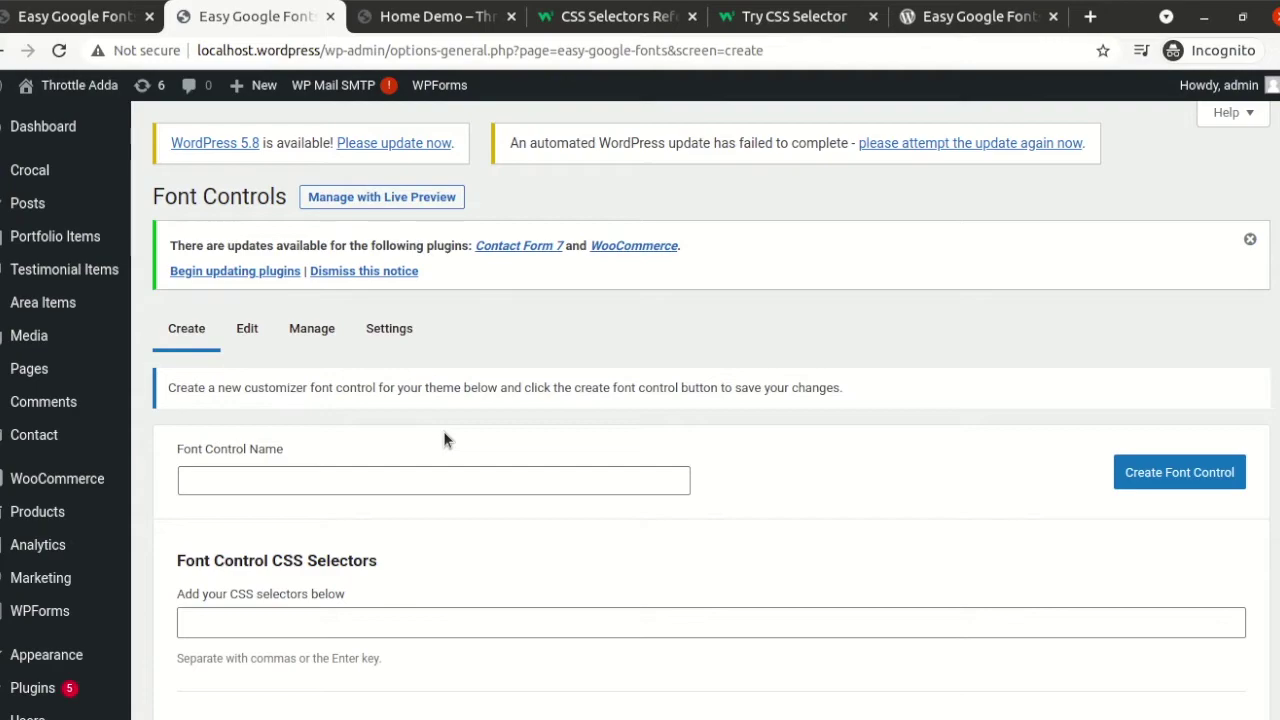
{"action": "left_click", "coordinate": [330, 477]}
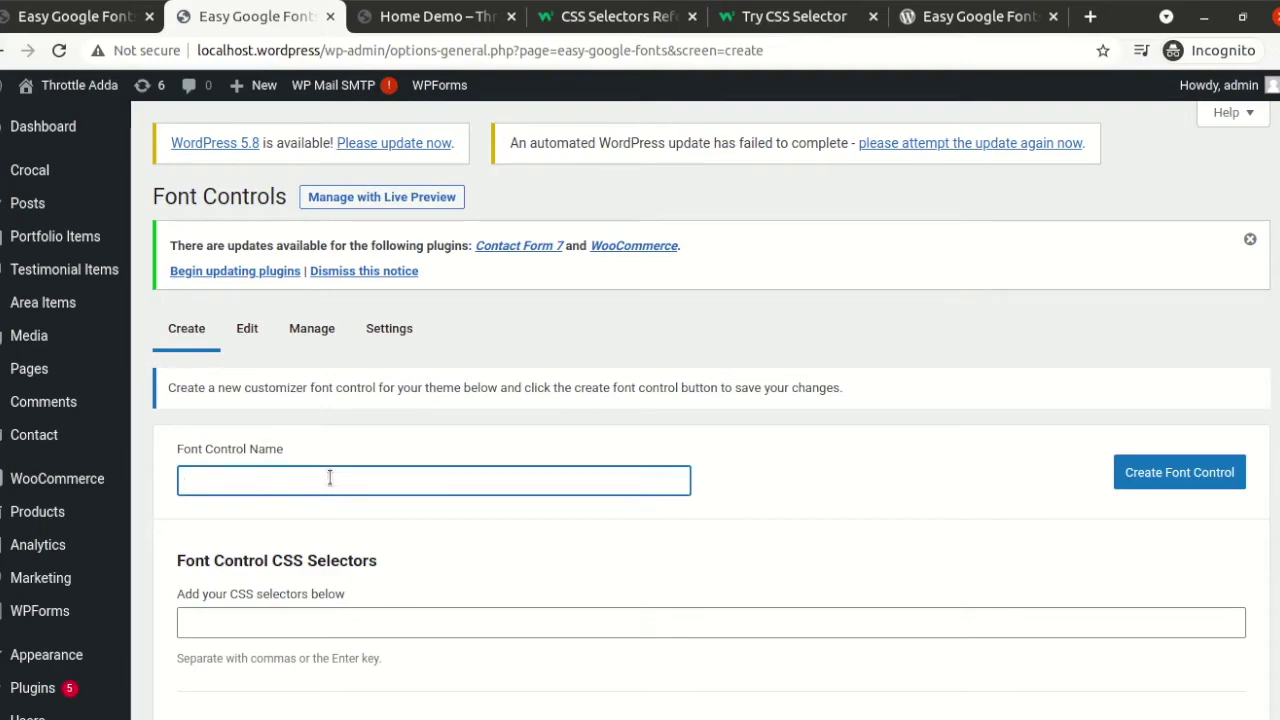
{"action": "left_click", "coordinate": [186, 330]}
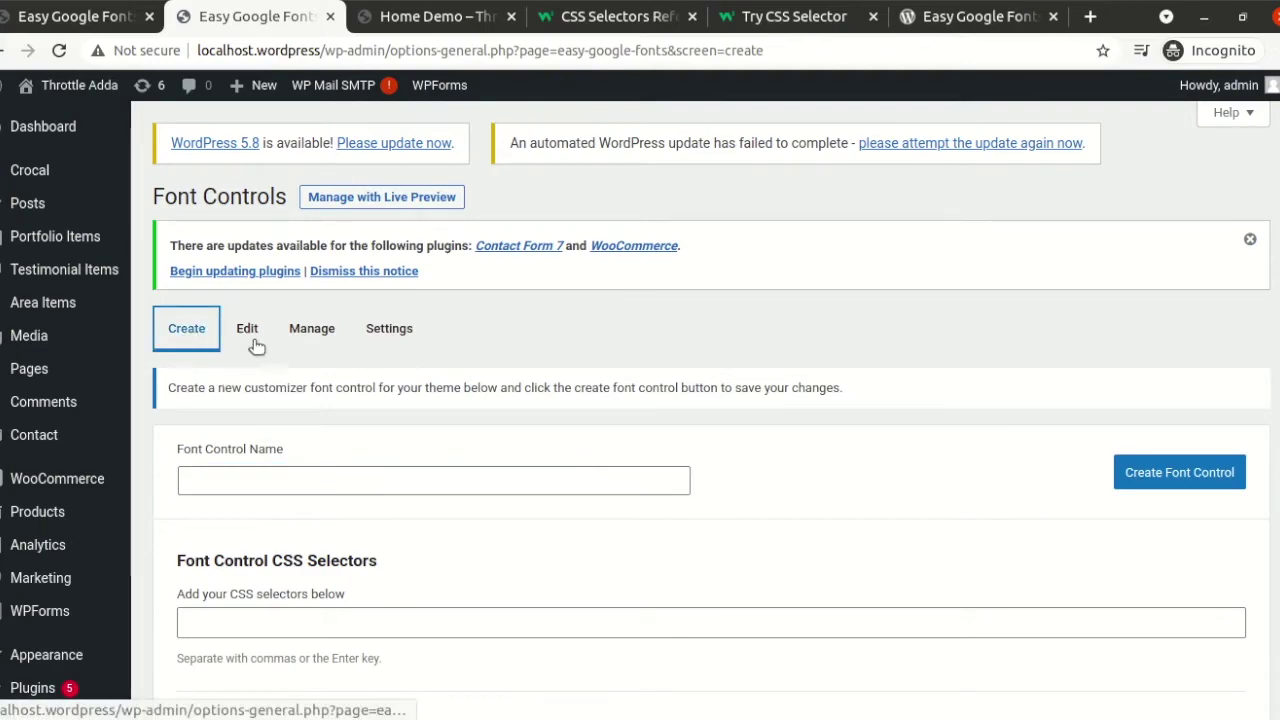
- Name the new font control TA One and look at the Font Control CSS Selectors section
{"action": "left_click", "coordinate": [227, 473]}
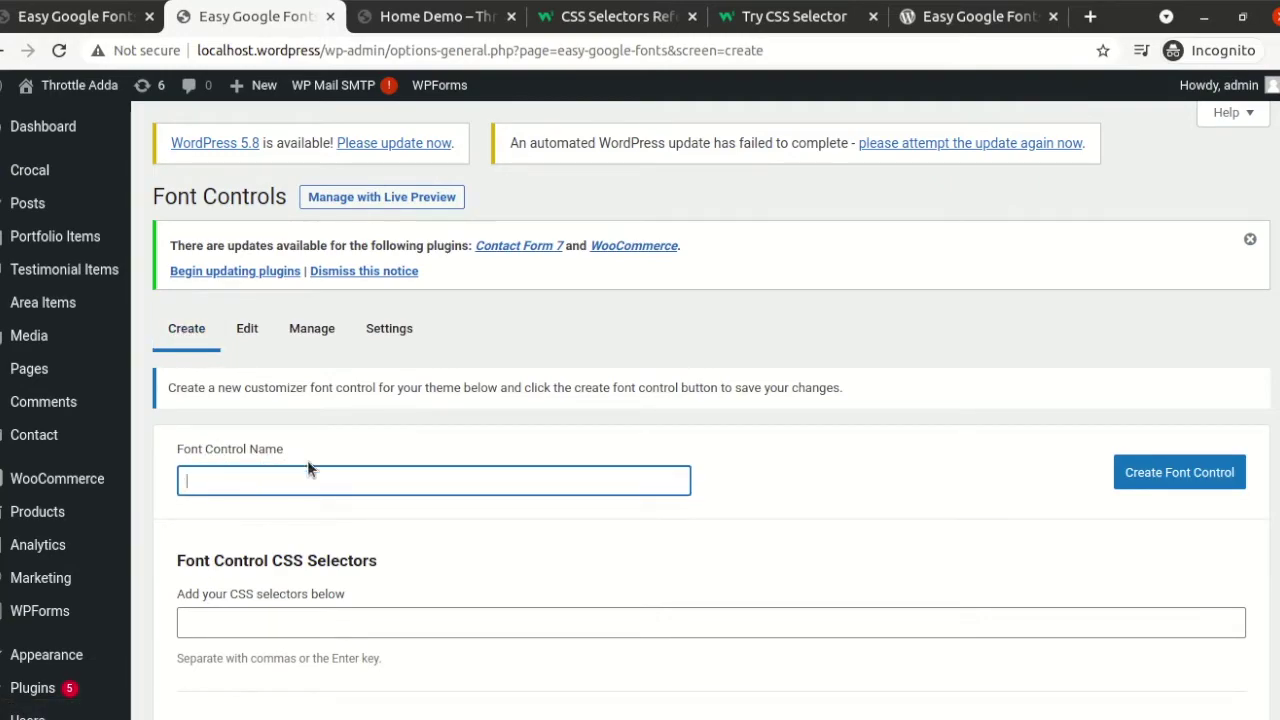
{"action": "type", "text": "TA"}
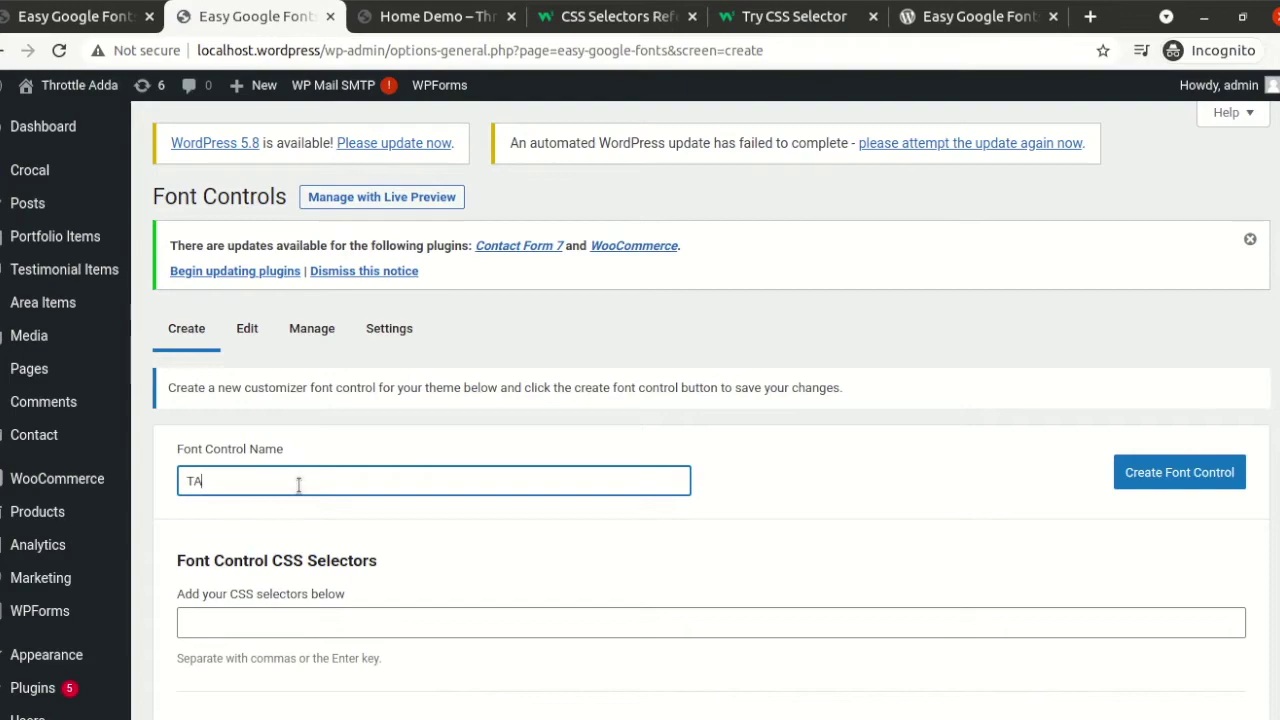
{"action": "type", "text": " One"}
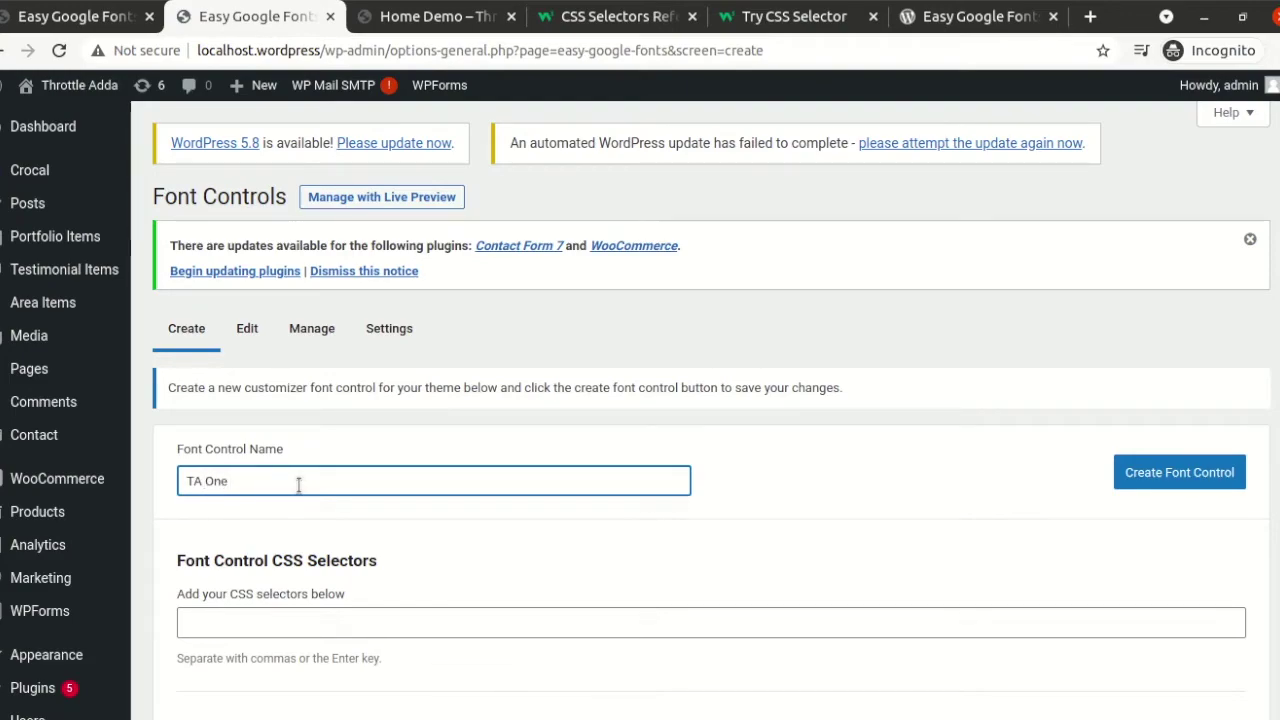
{"action": "scroll", "coordinate": [447, 523], "scroll_direction": "down", "scroll_amount": 1}
{"action": "left_click", "coordinate": [364, 556]}
{"action": "triple_click", "coordinate": [269, 506]}
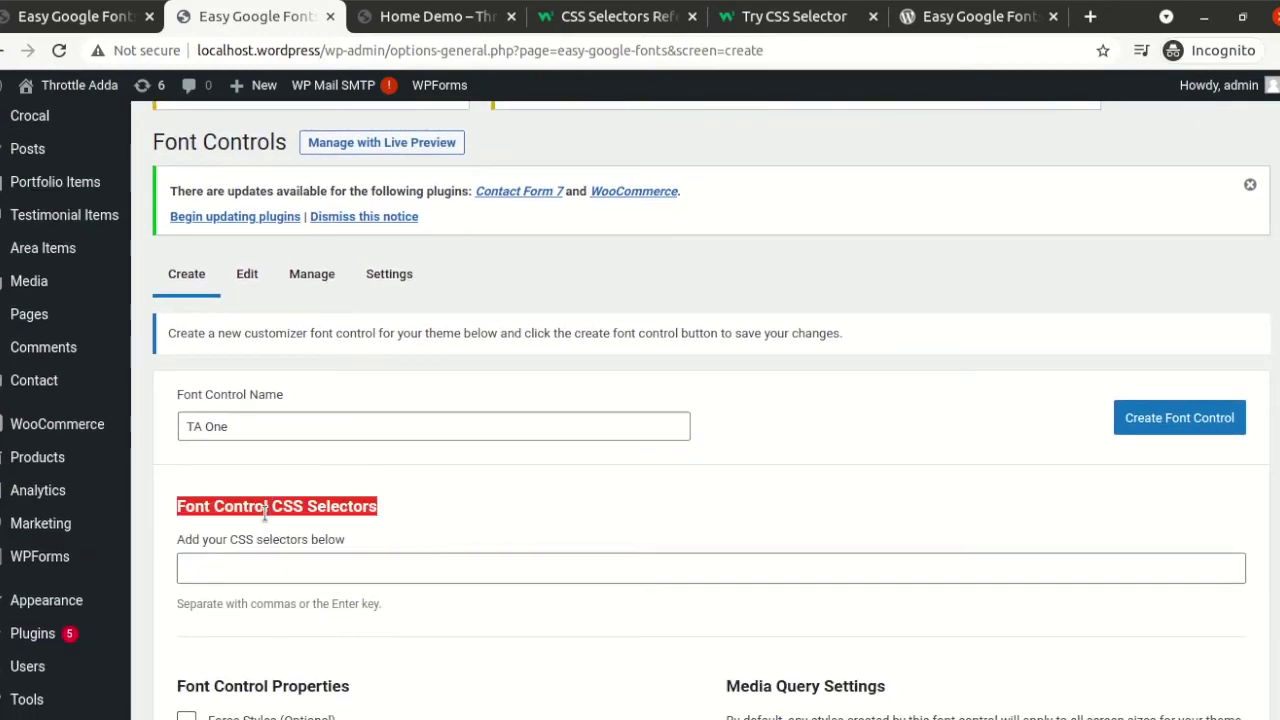
{"action": "left_click", "coordinate": [588, 493]}
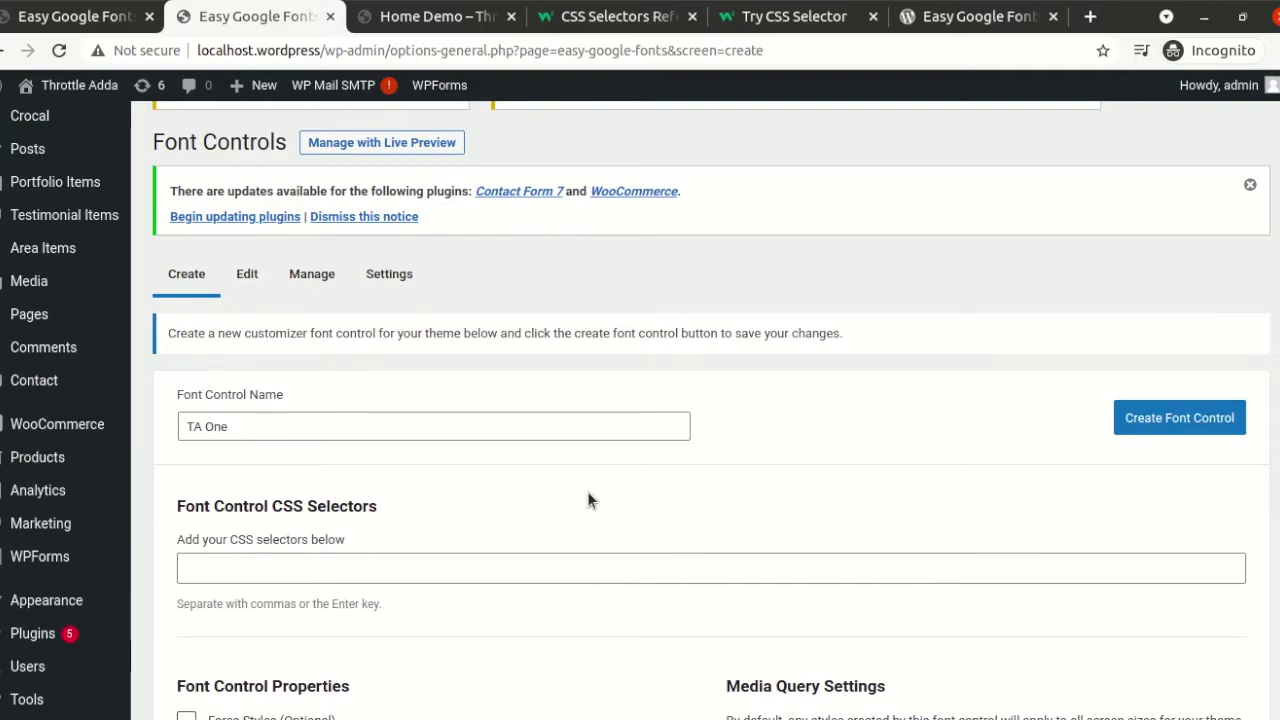
- Paste the copied class name second-fold-text as the font control's CSS selector
{"action": "left_click", "coordinate": [447, 563]}
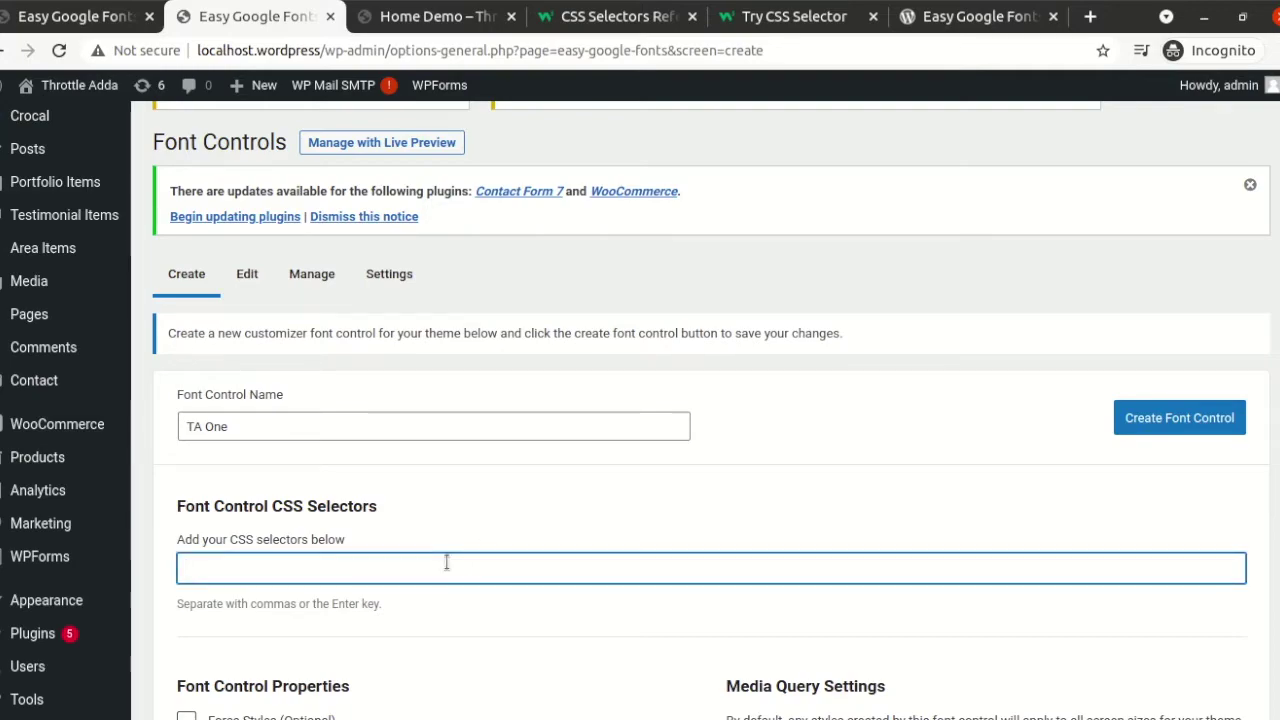
{"action": "key", "text": "ctrl+v"}
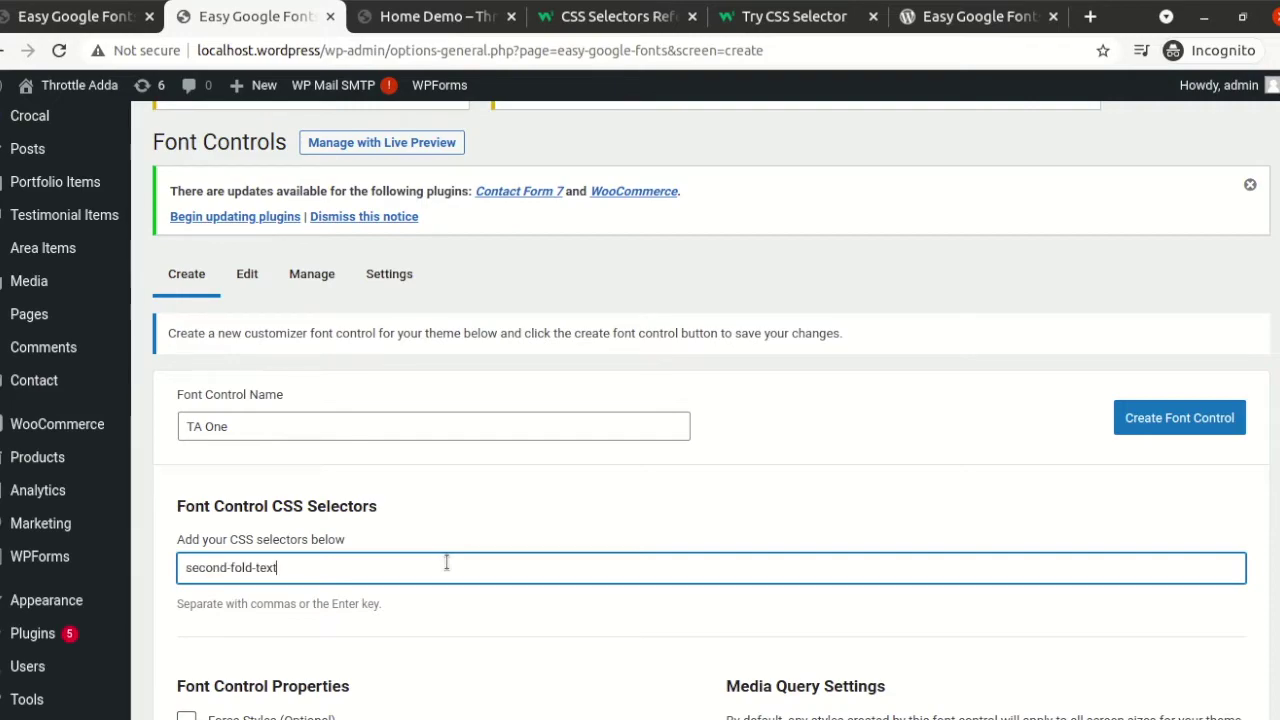
{"action": "left_click", "coordinate": [444, 525]}
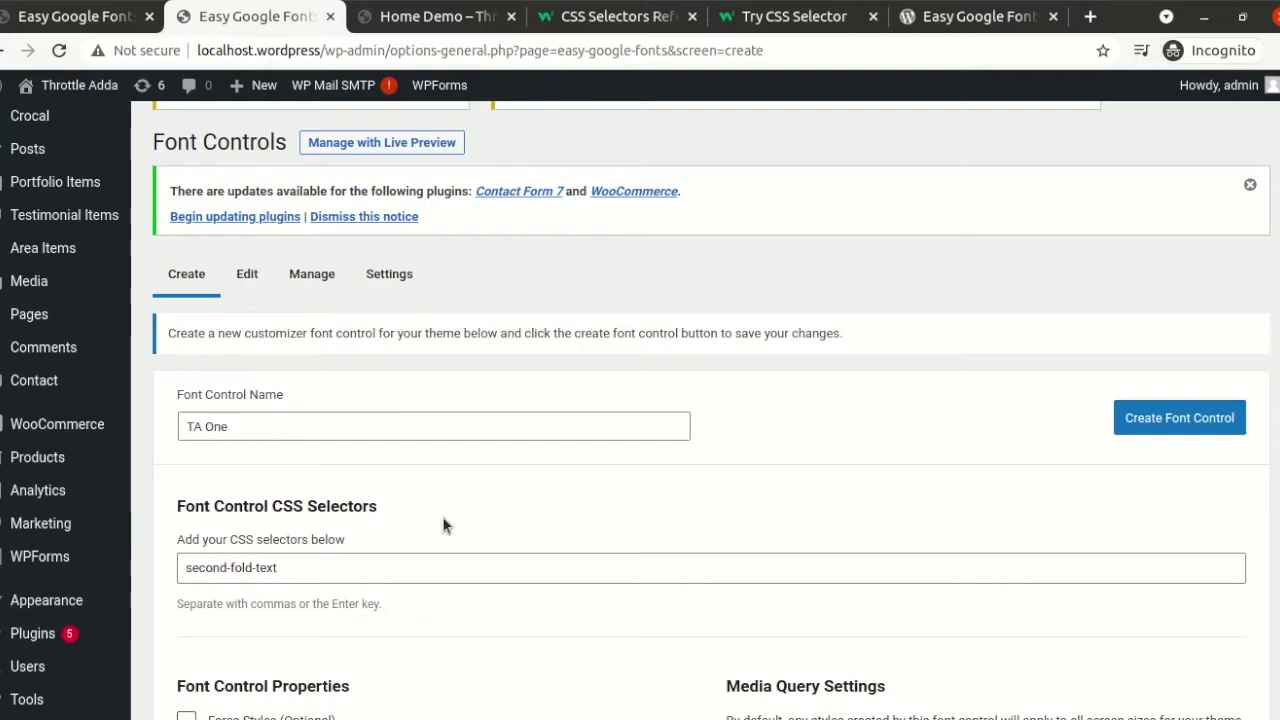
- Try the dot prefix for a class and the # prefix for an ID in front of second-fold-text
{"action": "left_click", "coordinate": [190, 569]}
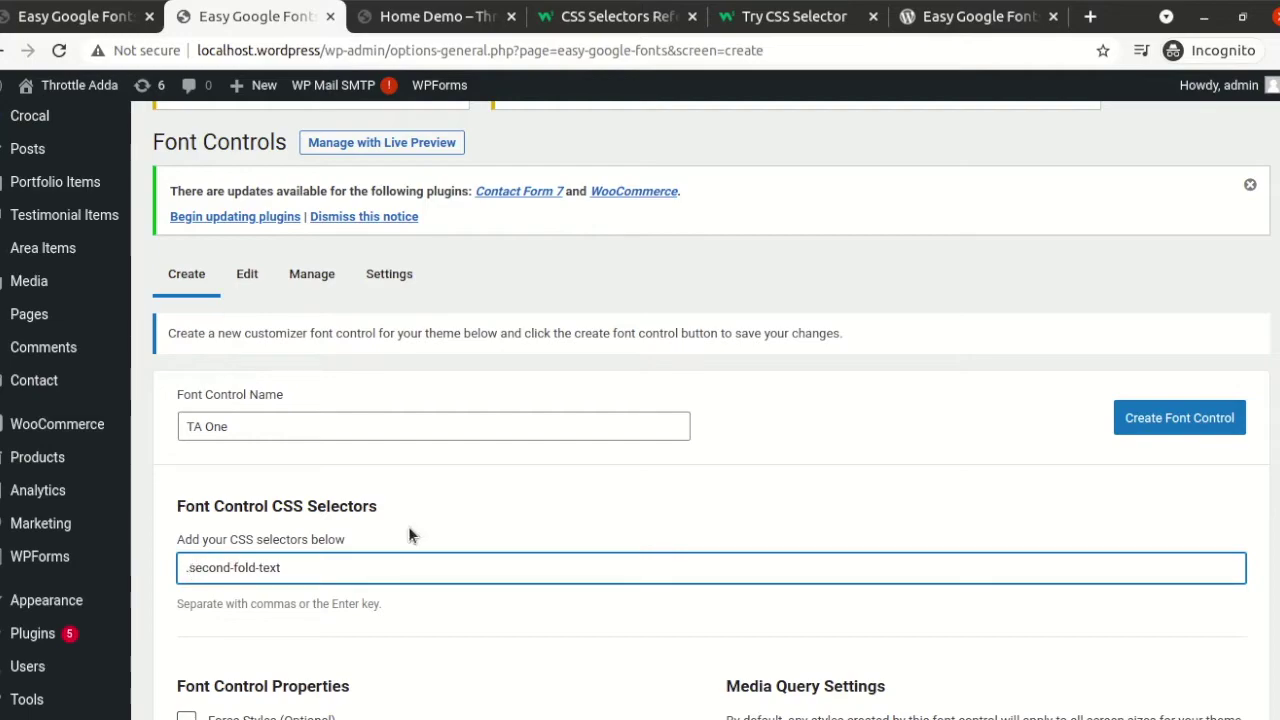
{"action": "key", "text": "BackSpace"}
{"action": "key", "text": "BackSpace"}
{"action": "type", "text": "."}
{"action": "key", "text": "Home"}
{"action": "key", "text": "Delete"}
{"action": "type", "text": "#"}
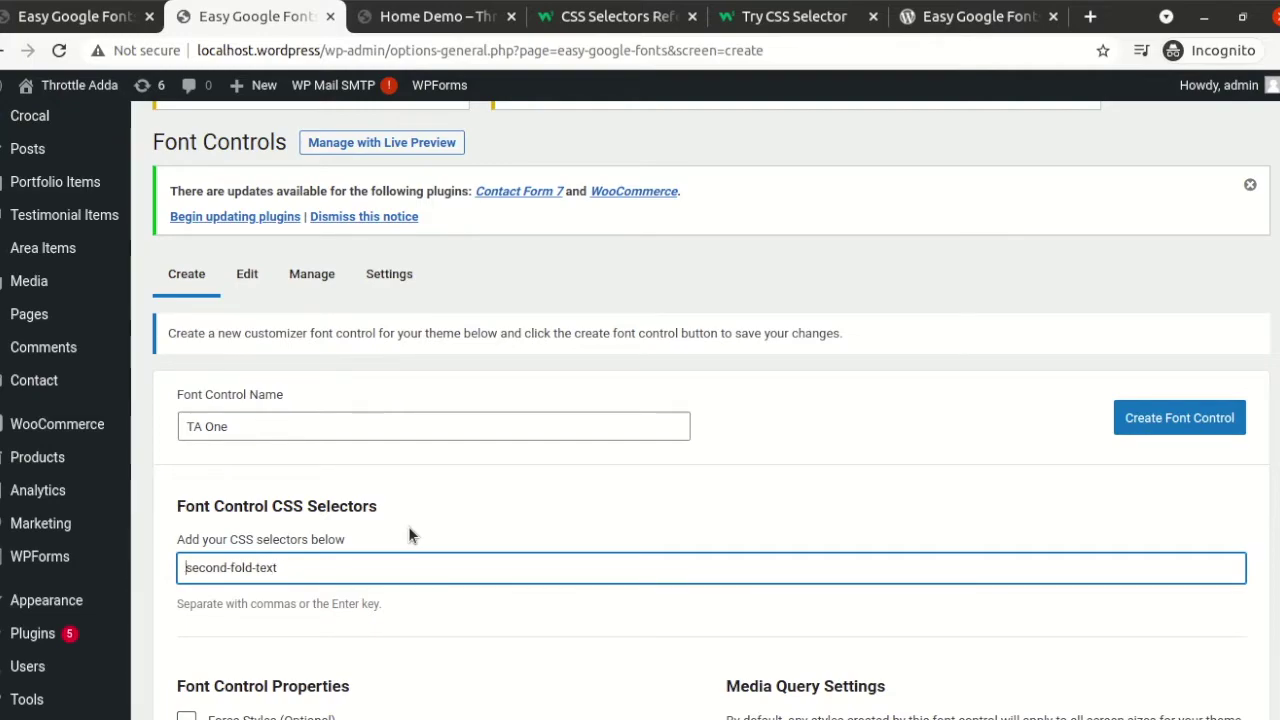
{"action": "left_click", "coordinate": [494, 505]}
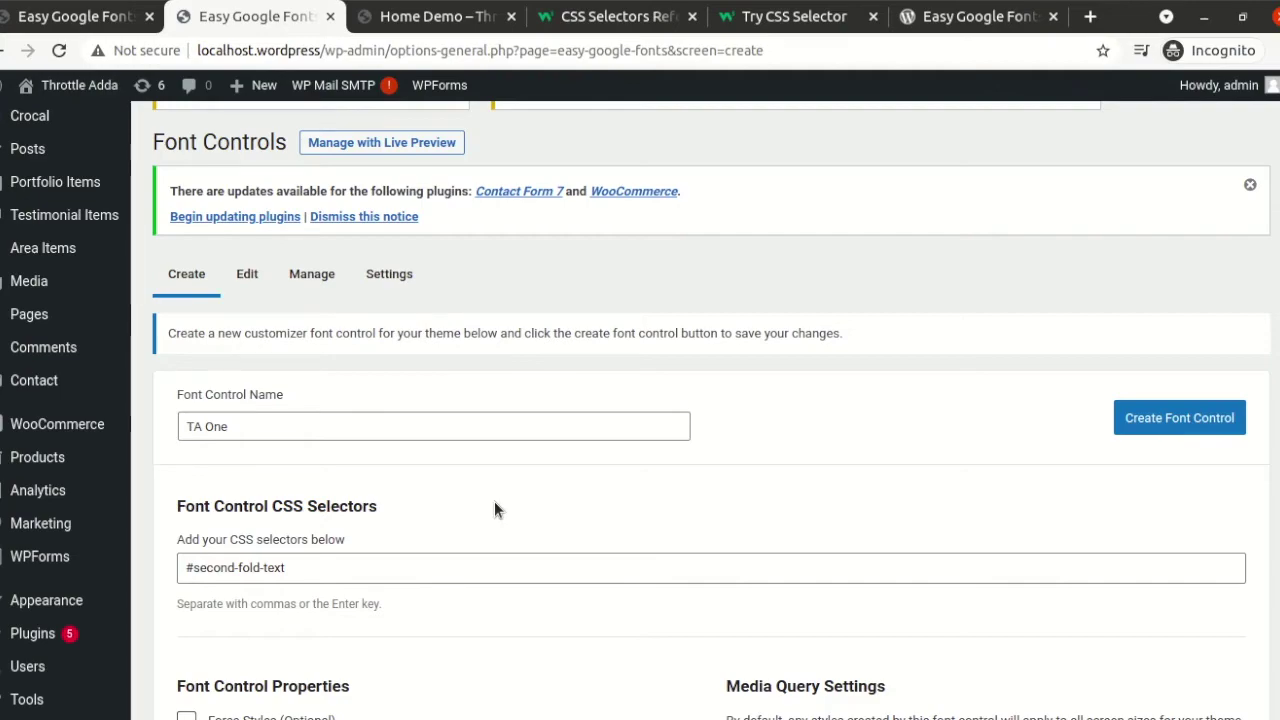
- Replace the # prefix to add .second-fold-text as the CSS selector, and create the TA One font control
{"action": "left_click", "coordinate": [209, 571]}
{"action": "key", "text": "Left"}
{"action": "key", "text": "BackSpace"}
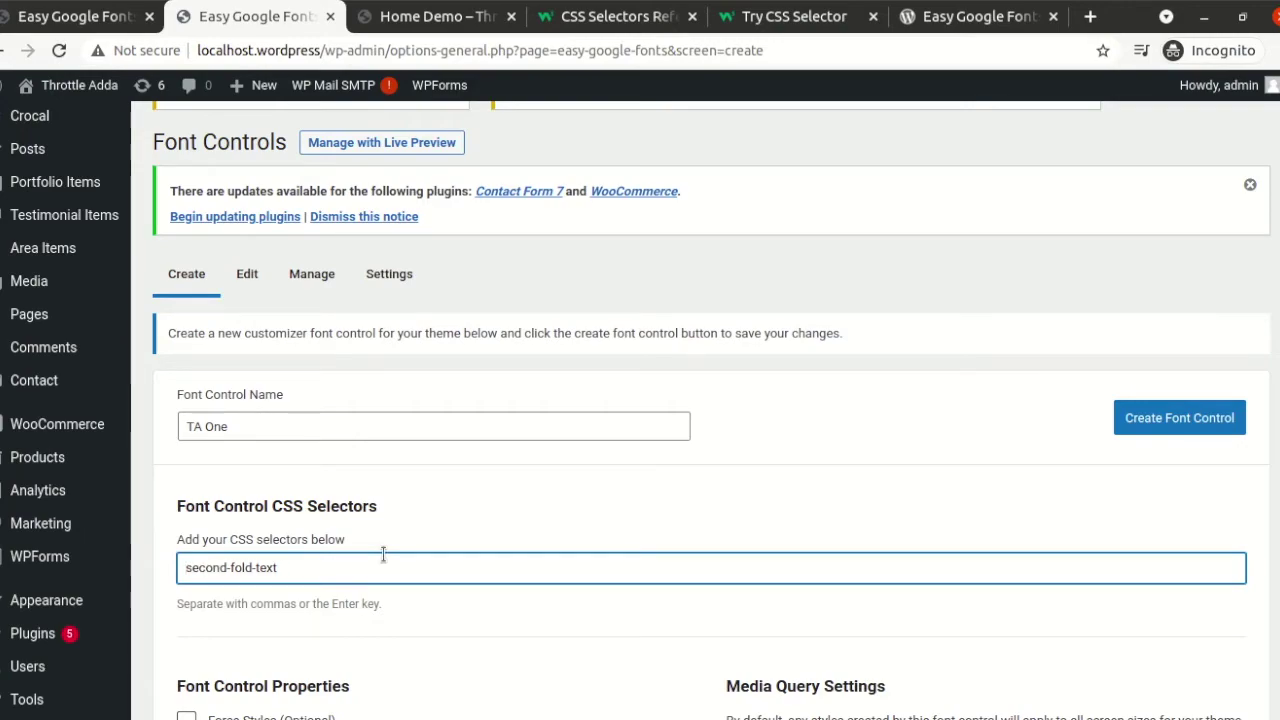
{"action": "type", "text": "."}
{"action": "type", "text": "."}
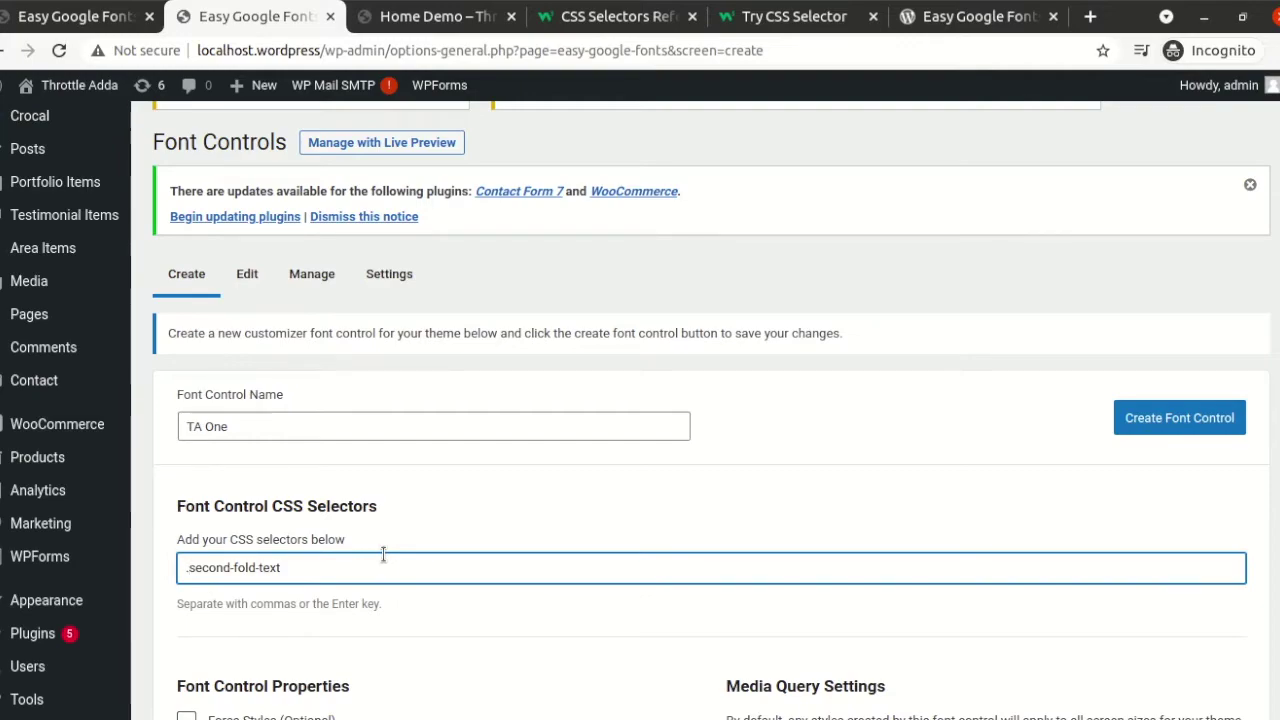
{"action": "key", "text": "Return"}
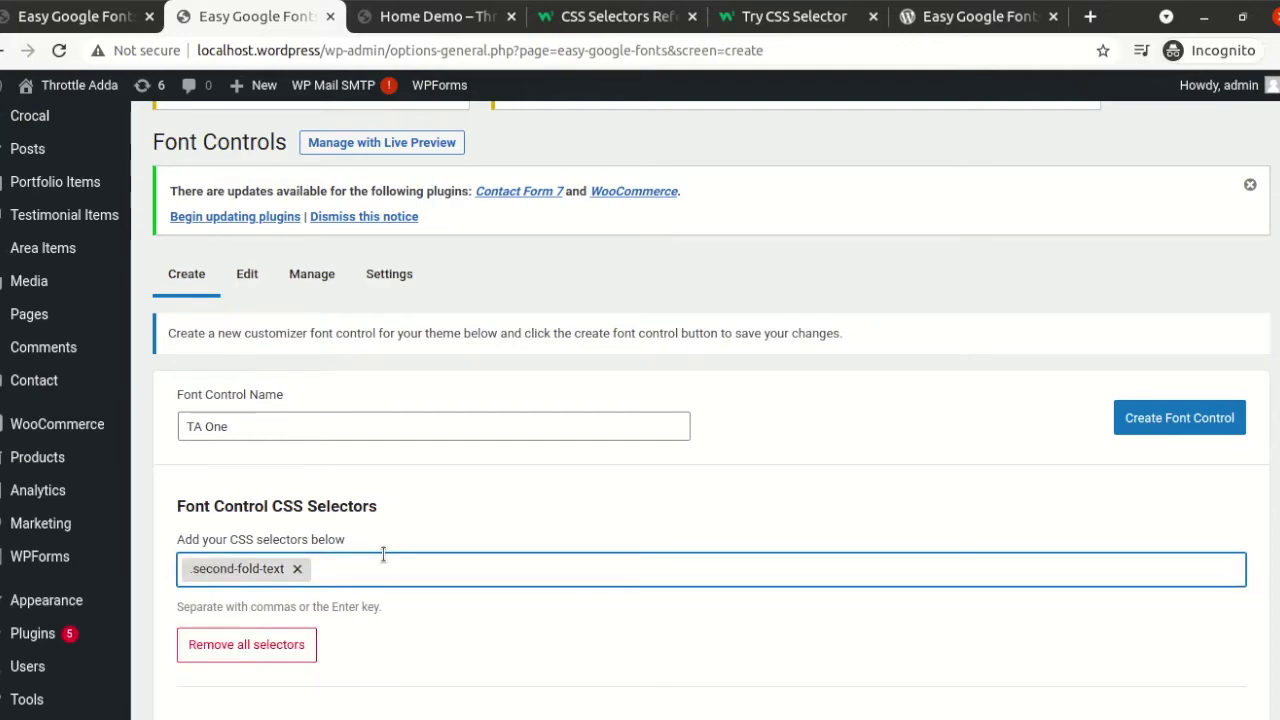
{"action": "left_click", "coordinate": [418, 535]}
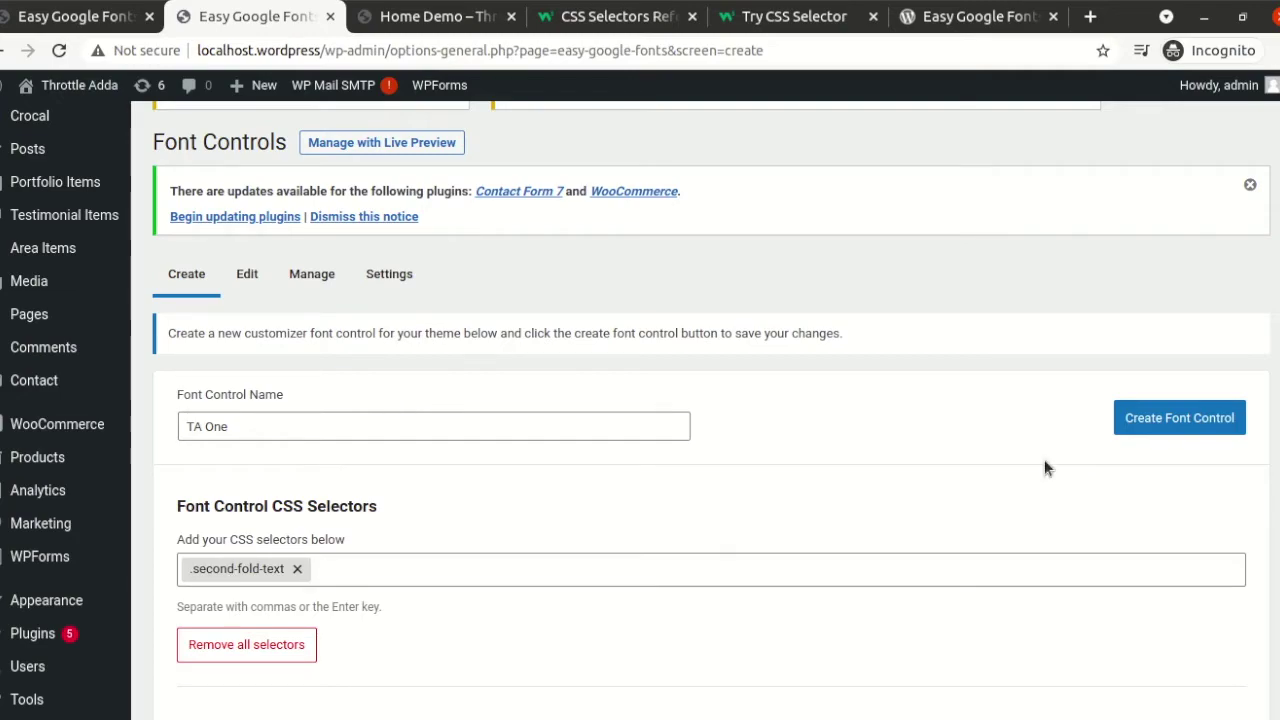
{"action": "left_click", "coordinate": [1150, 426]}
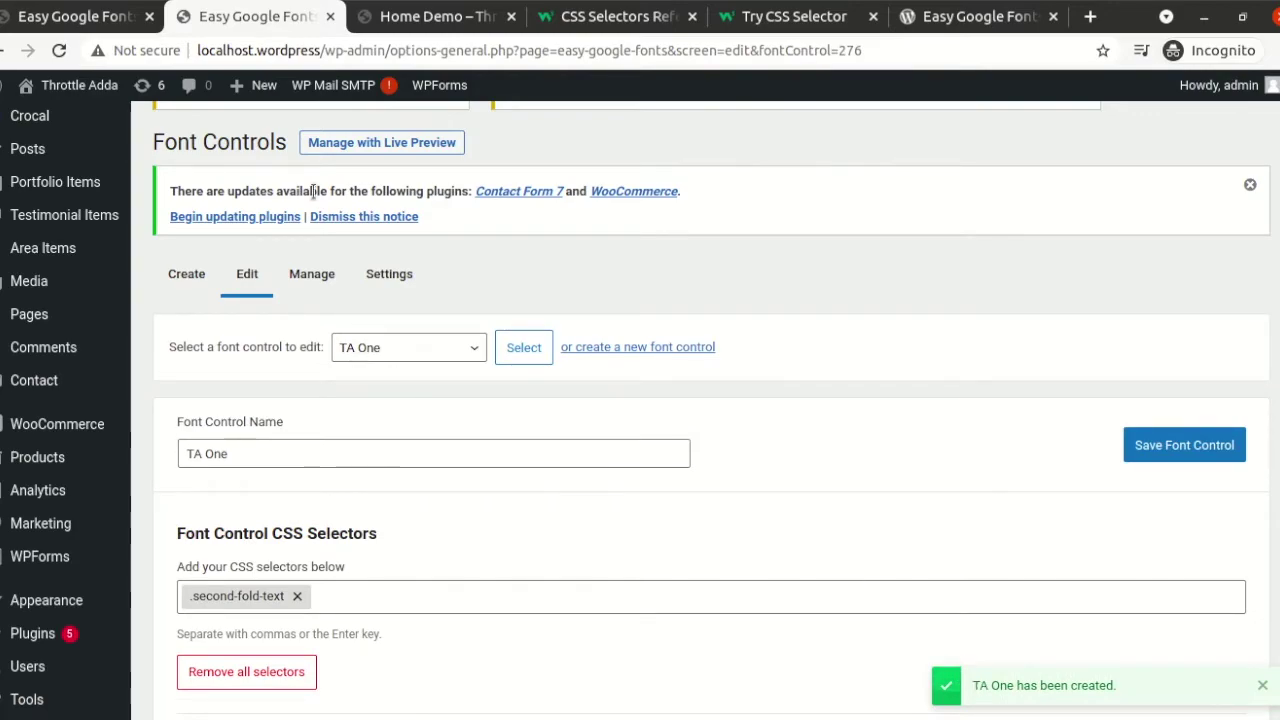
- Reload the Home Demo page and close its developer tools
{"action": "left_click", "coordinate": [423, 20]}
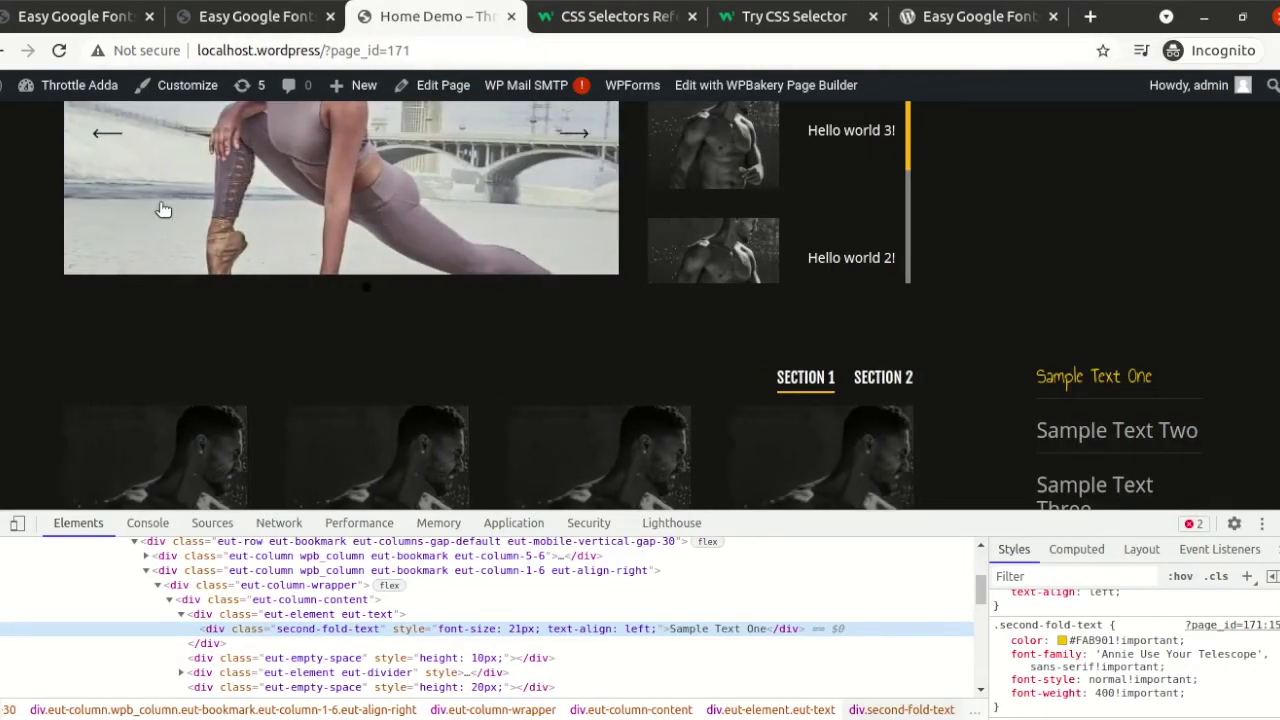
{"action": "scroll", "coordinate": [164, 215], "scroll_direction": "up", "scroll_amount": 3}
{"action": "left_click", "coordinate": [59, 50]}
{"action": "left_click", "coordinate": [257, 18]}
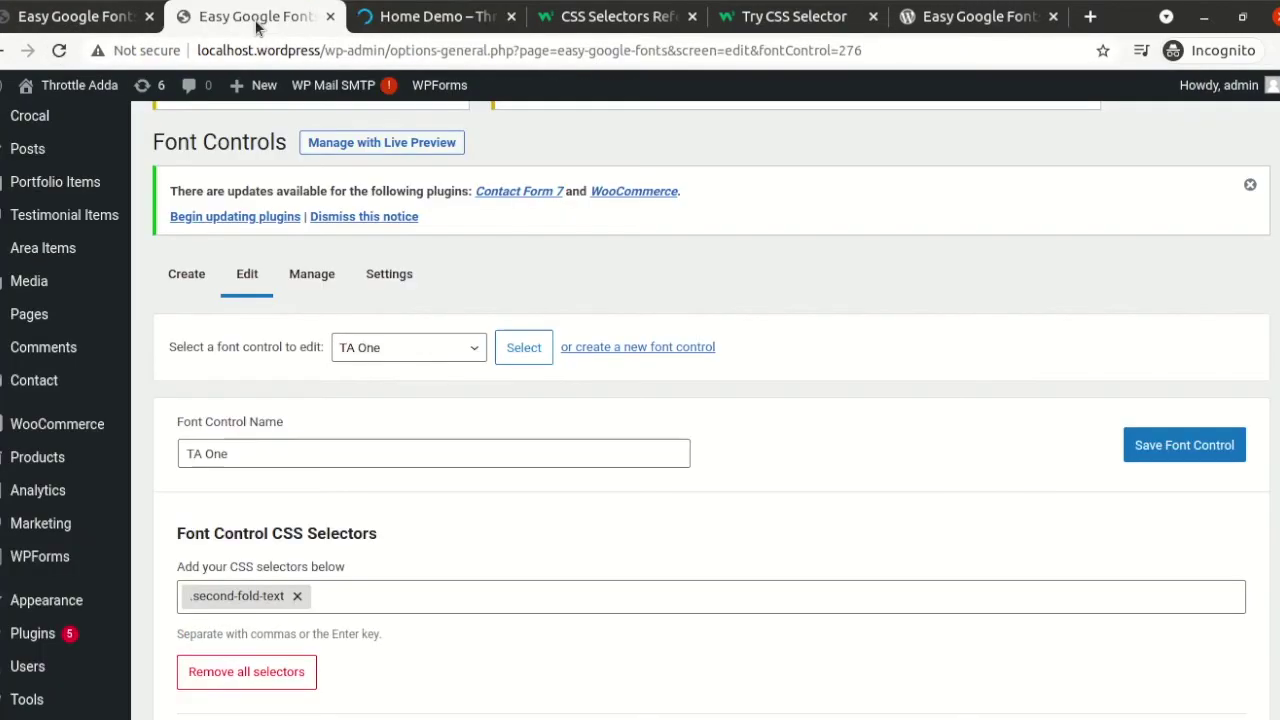
{"action": "left_click", "coordinate": [423, 20]}
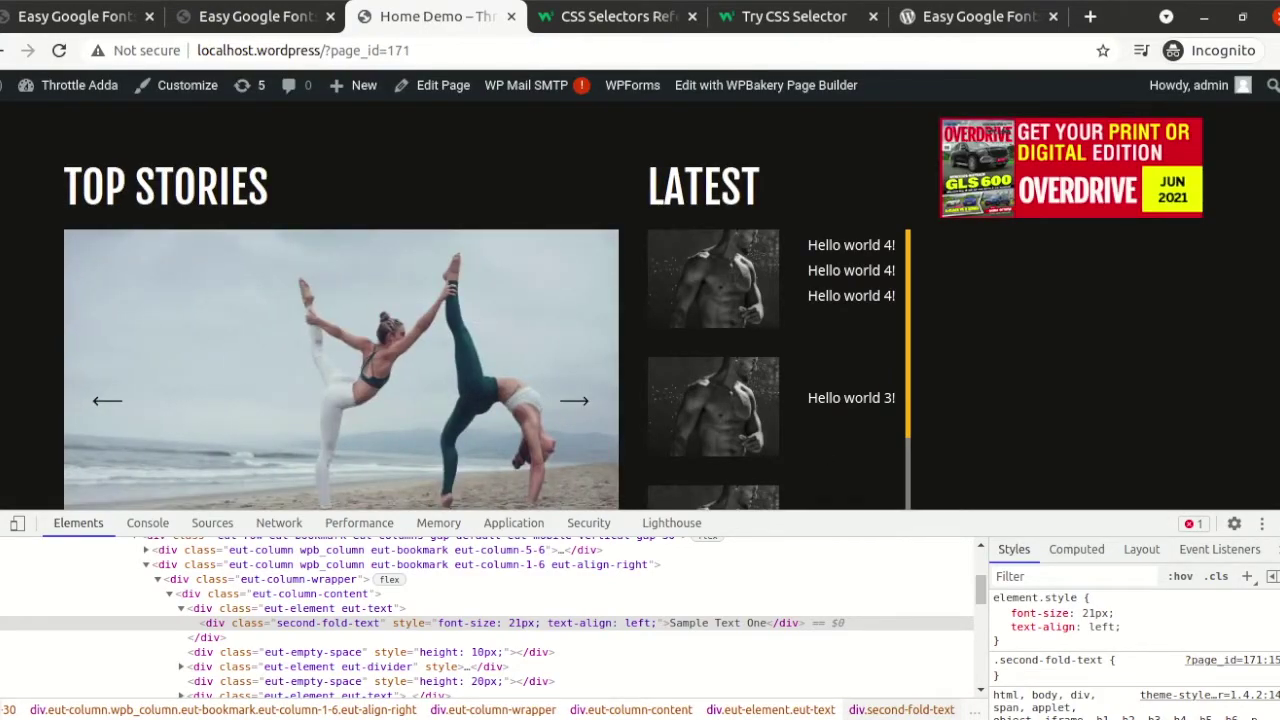
{"action": "left_click", "coordinate": [1270, 523]}
{"action": "left_click", "coordinate": [258, 18]}
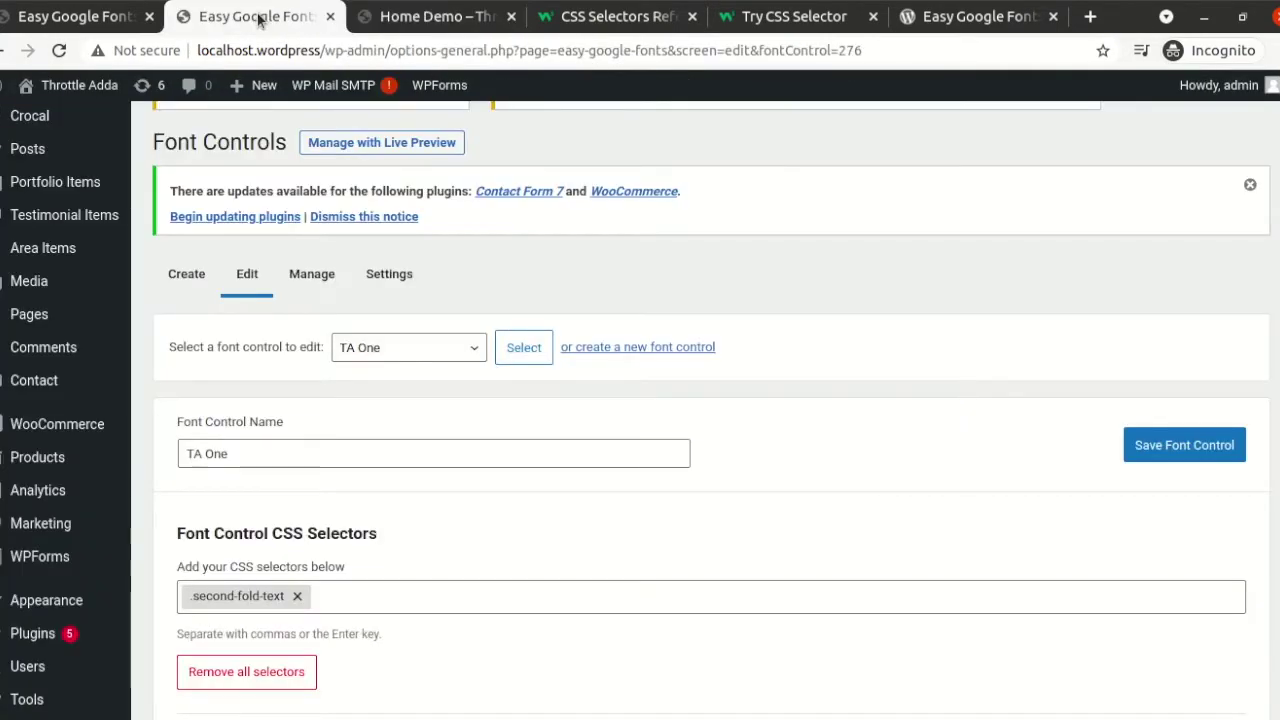
{"action": "left_click", "coordinate": [405, 17]}
{"action": "key", "text": "ctrl+r"}
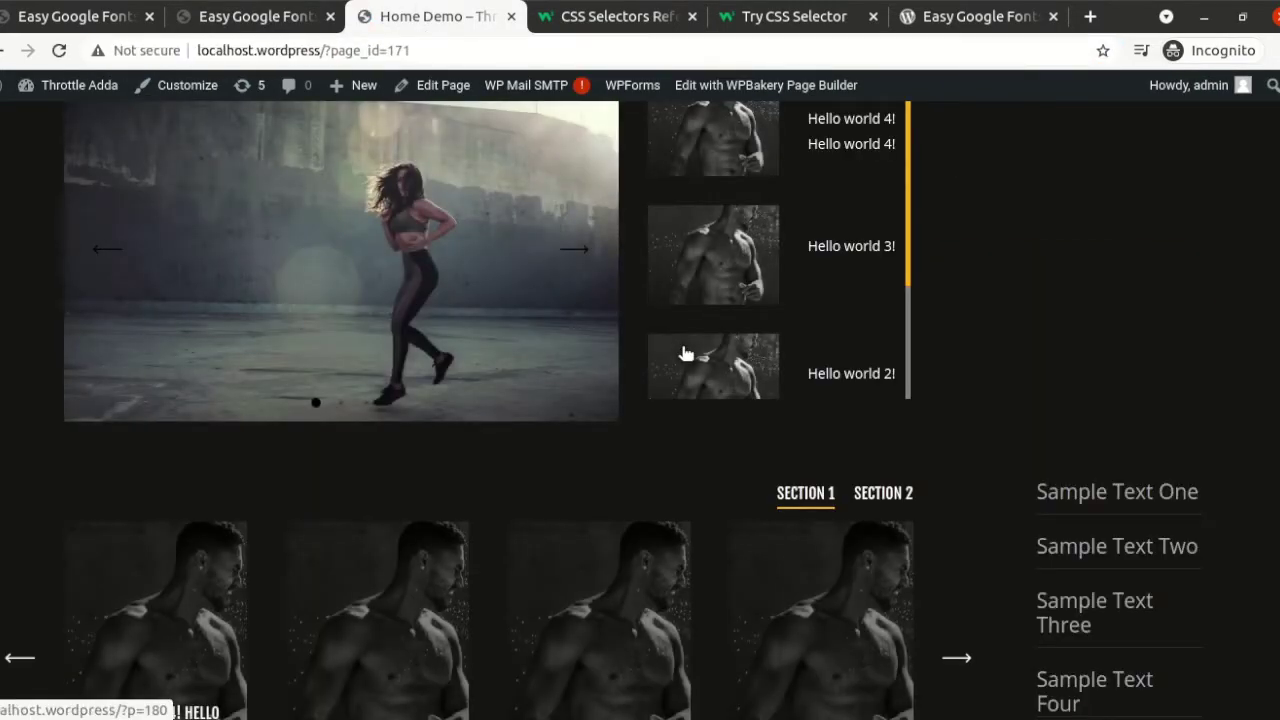
- Examine the font of Sample Text One to Sample Text Four in the Home Demo page's side column
{"action": "left_click_drag", "start_coordinate": [1034, 491], "coordinate": [1198, 491]}
{"action": "left_click", "coordinate": [1100, 553]}
{"action": "triple_click", "coordinate": [1100, 553]}
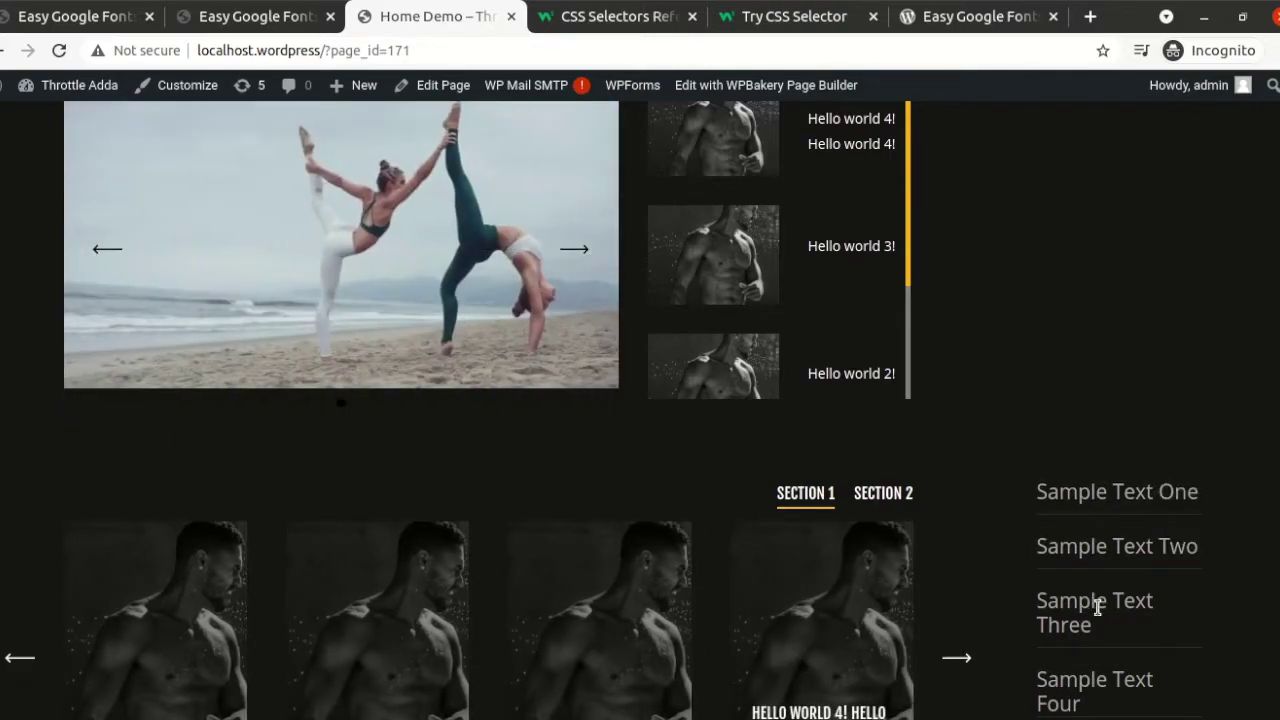
{"action": "triple_click", "coordinate": [1098, 608]}
{"action": "double_click", "coordinate": [1084, 680]}
{"action": "scroll", "coordinate": [1086, 680], "scroll_direction": "down", "scroll_amount": 2}
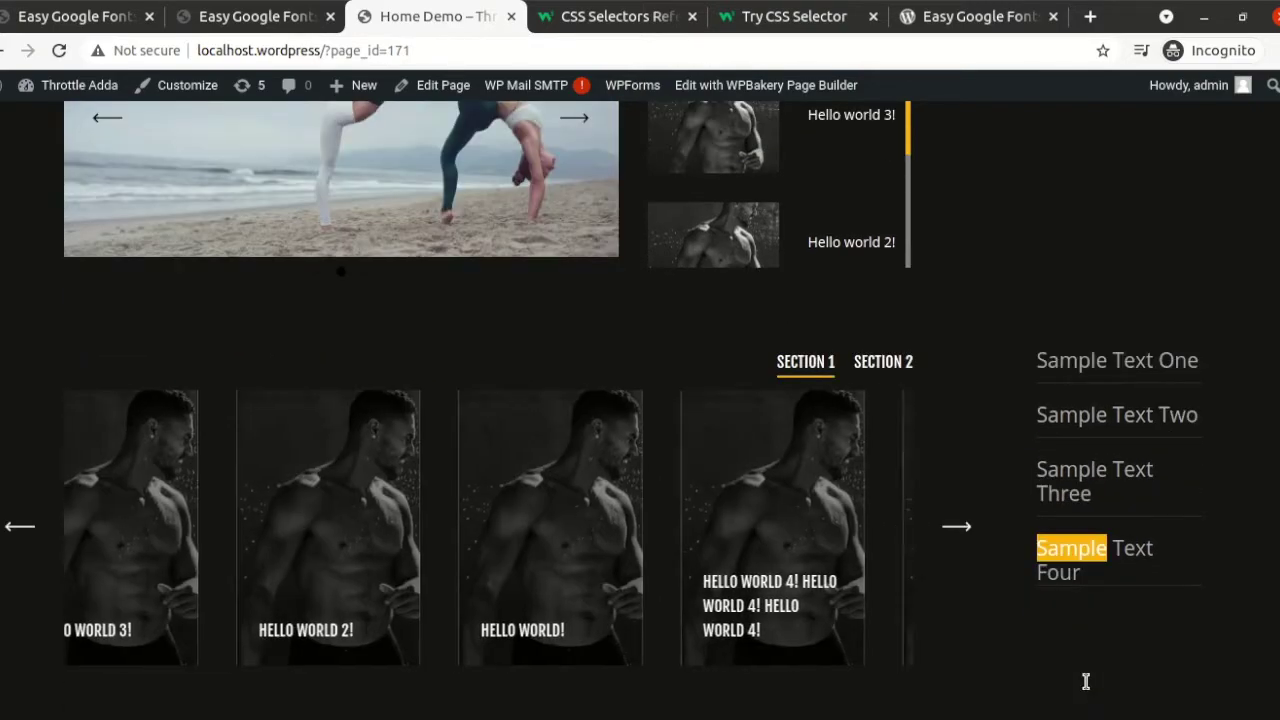
{"action": "left_click", "coordinate": [1131, 549]}
{"action": "scroll", "coordinate": [1121, 555], "scroll_direction": "up", "scroll_amount": 4}
{"action": "triple_click", "coordinate": [1078, 567]}
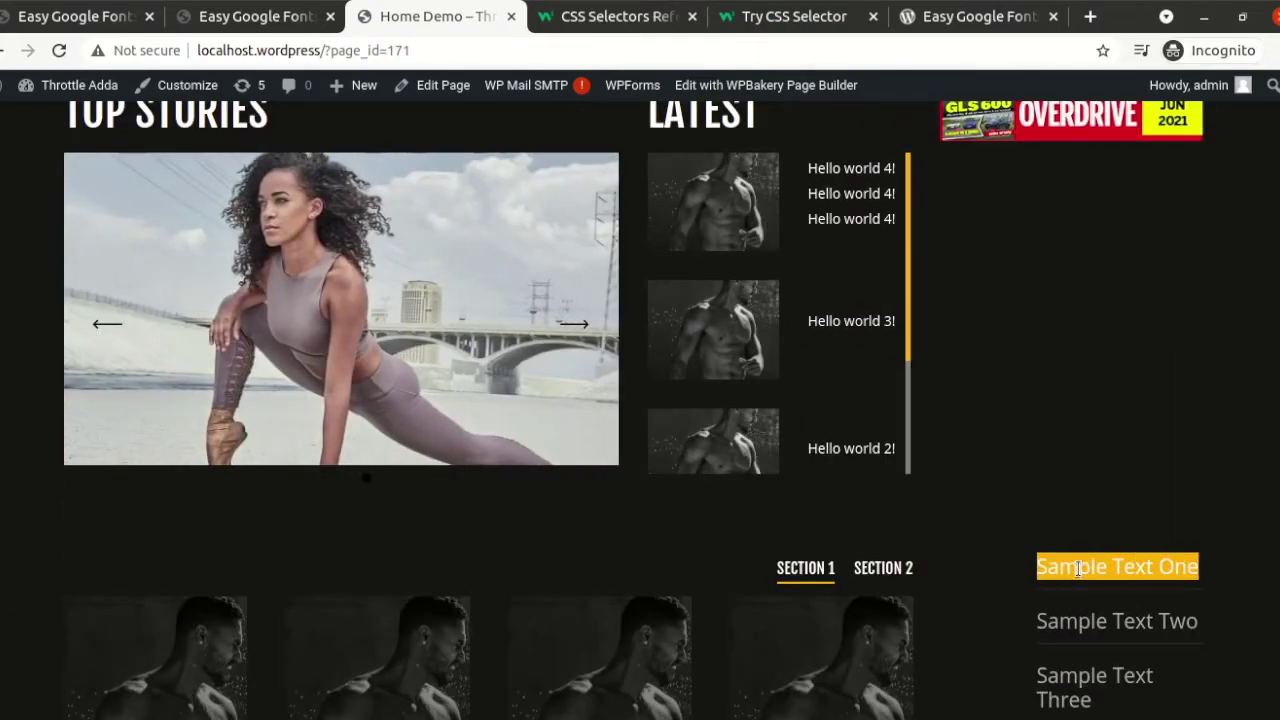
{"action": "left_click", "coordinate": [1130, 516]}
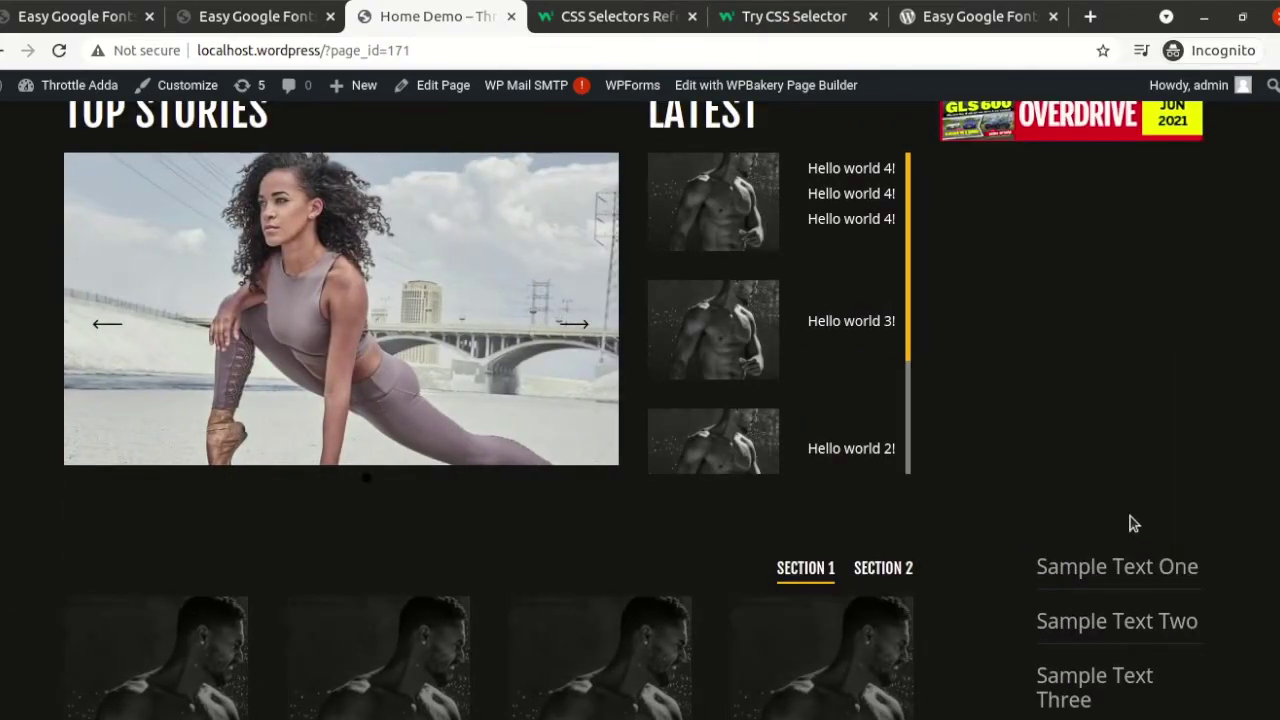
- Compare where Customize is offered on the Home Demo page and under Appearance in the WordPress dashboard
{"action": "left_click", "coordinate": [218, 18]}
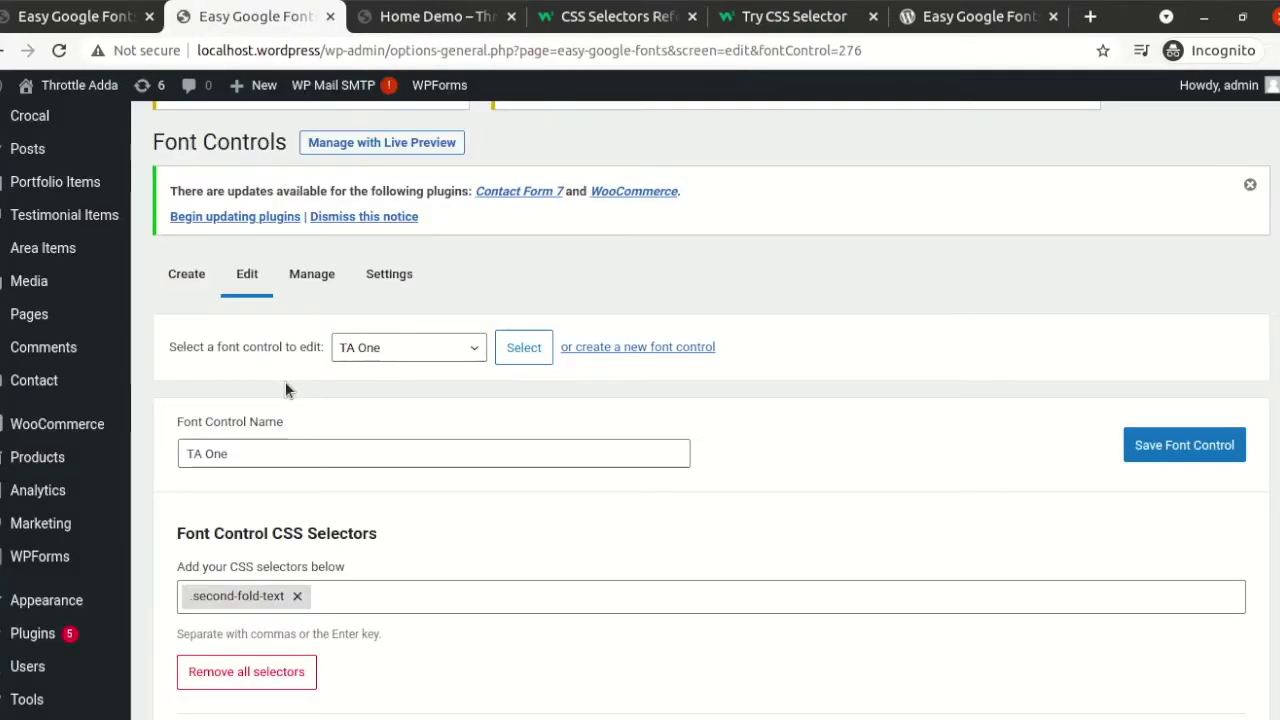
{"action": "left_click", "coordinate": [402, 24]}
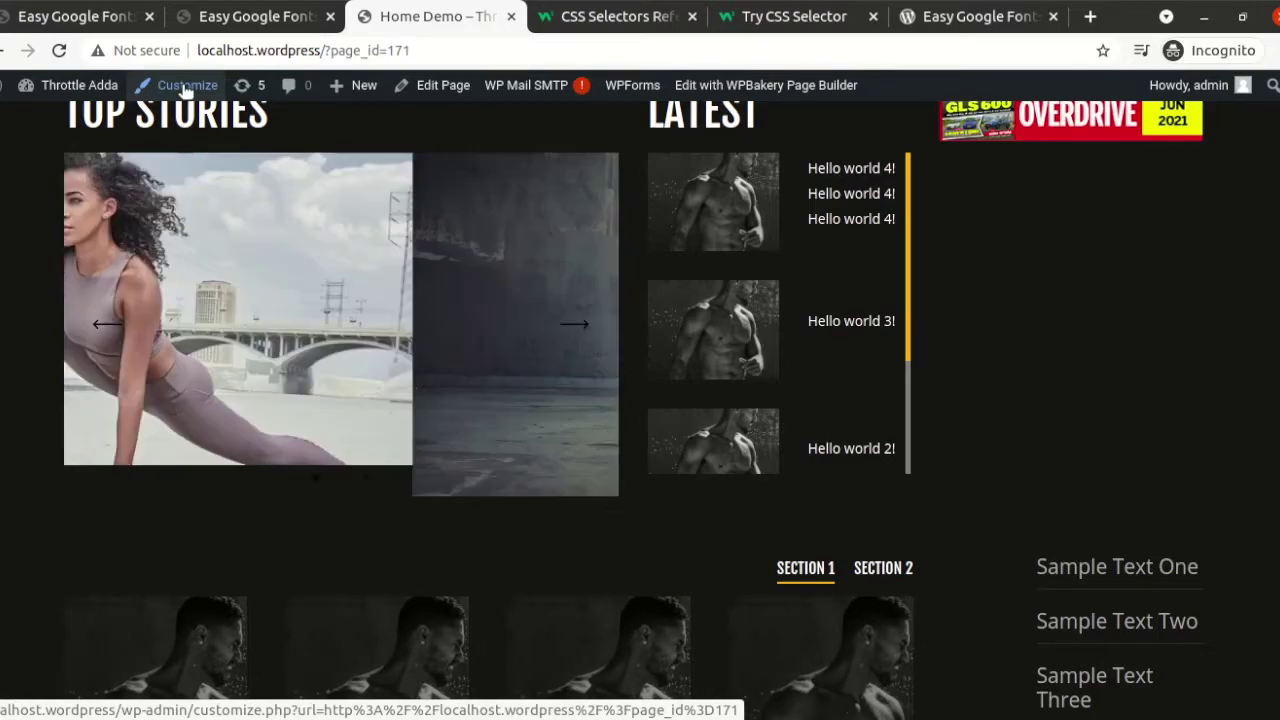
{"action": "left_click", "coordinate": [243, 20]}
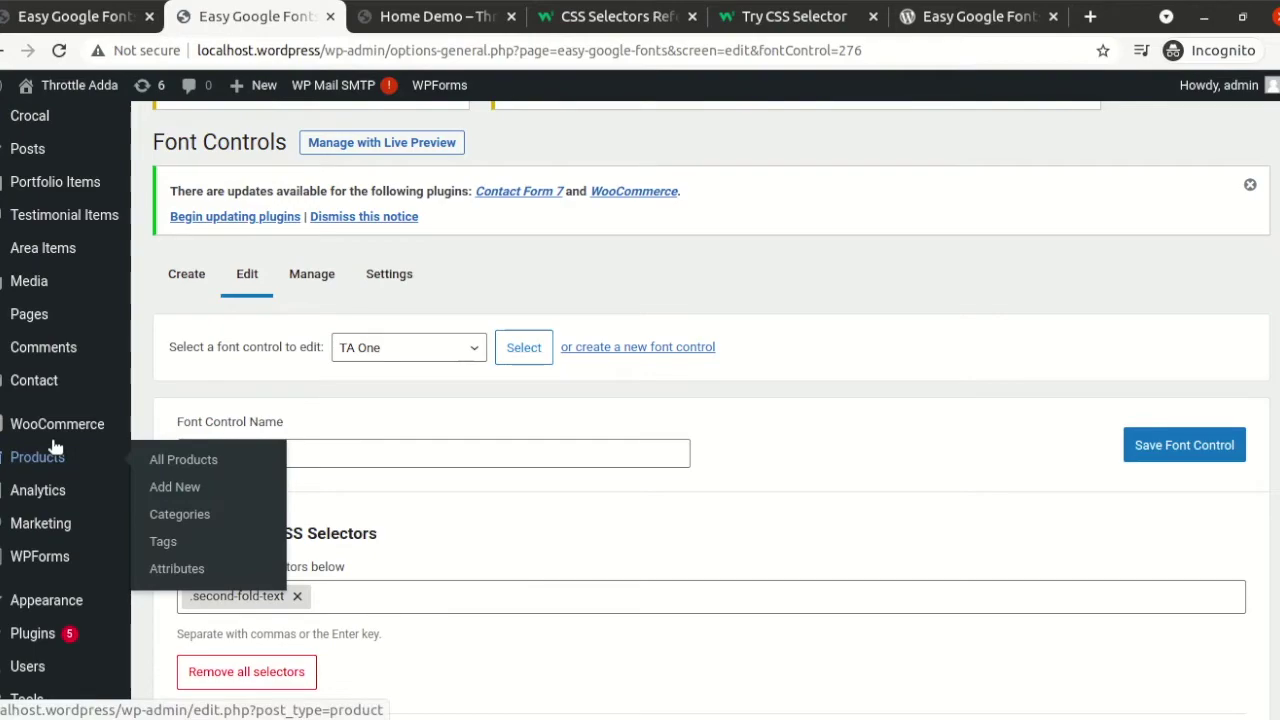
{"action": "scroll", "coordinate": [52, 517], "scroll_direction": "down", "scroll_amount": 3}
{"action": "scroll", "coordinate": [55, 517], "scroll_direction": "up", "scroll_amount": 2}
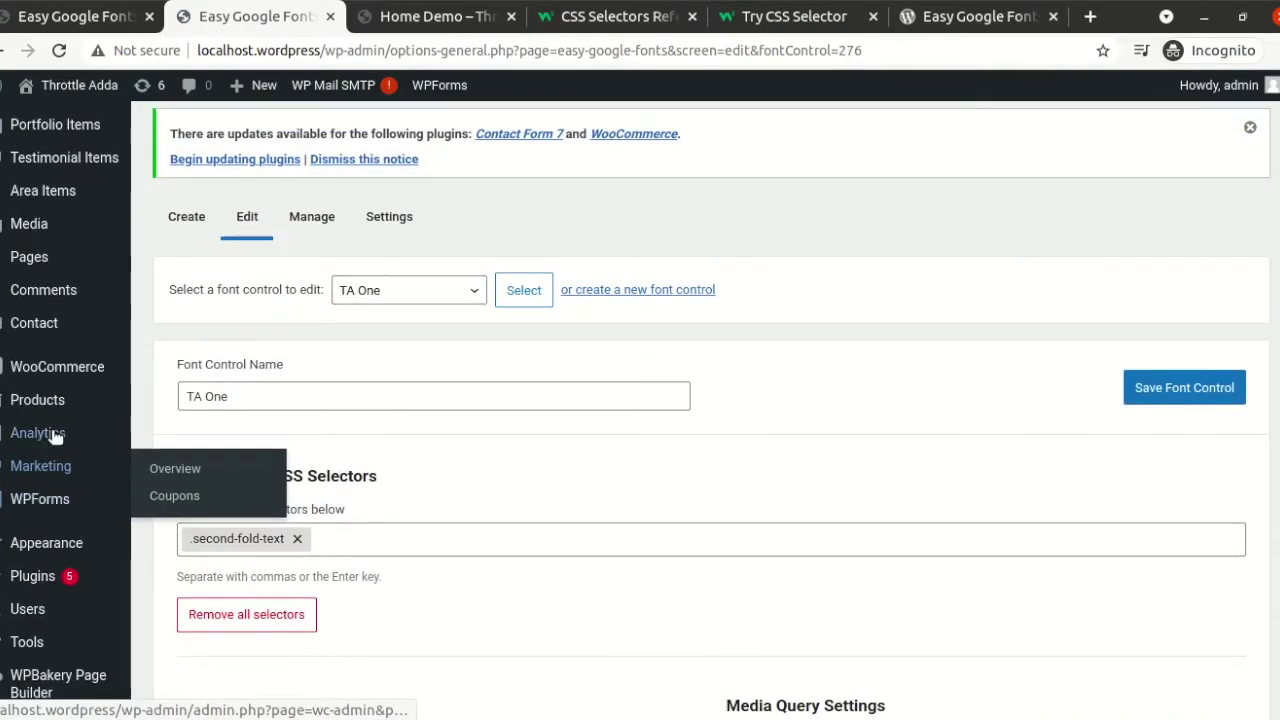
{"action": "scroll", "coordinate": [47, 588], "scroll_direction": "down", "scroll_amount": 3}
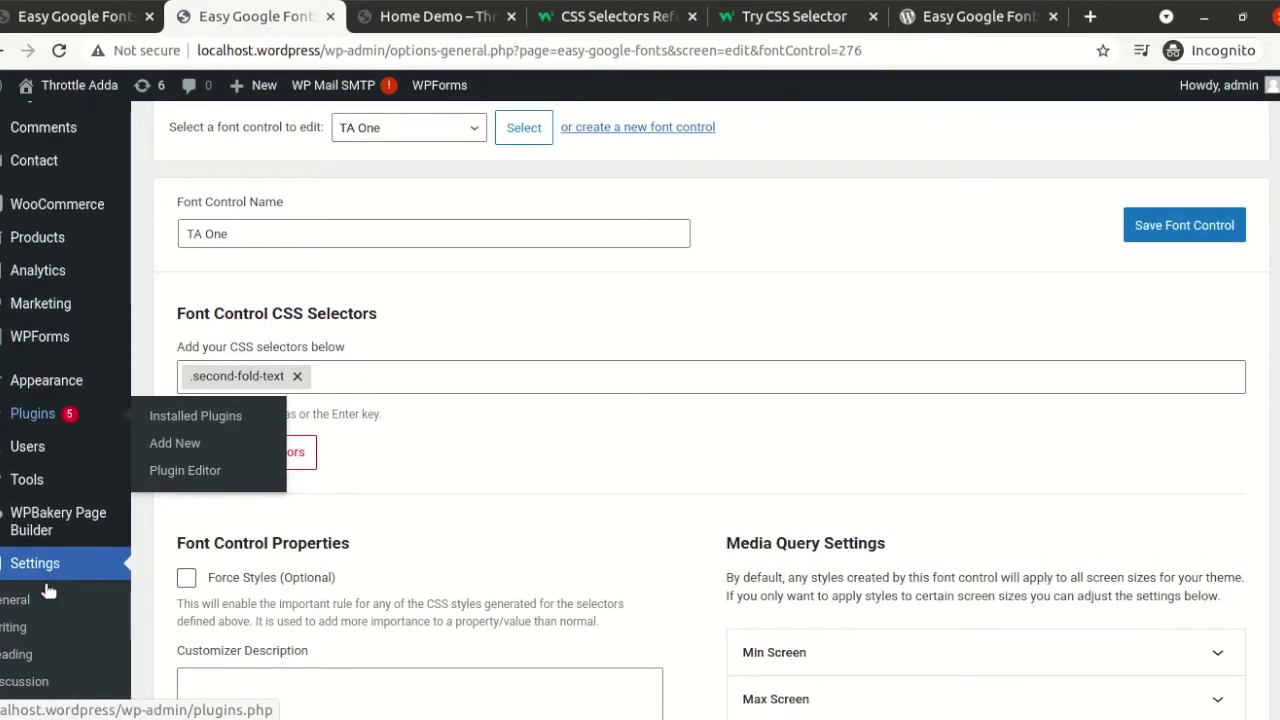
{"action": "scroll", "coordinate": [50, 563], "scroll_direction": "down", "scroll_amount": 2}
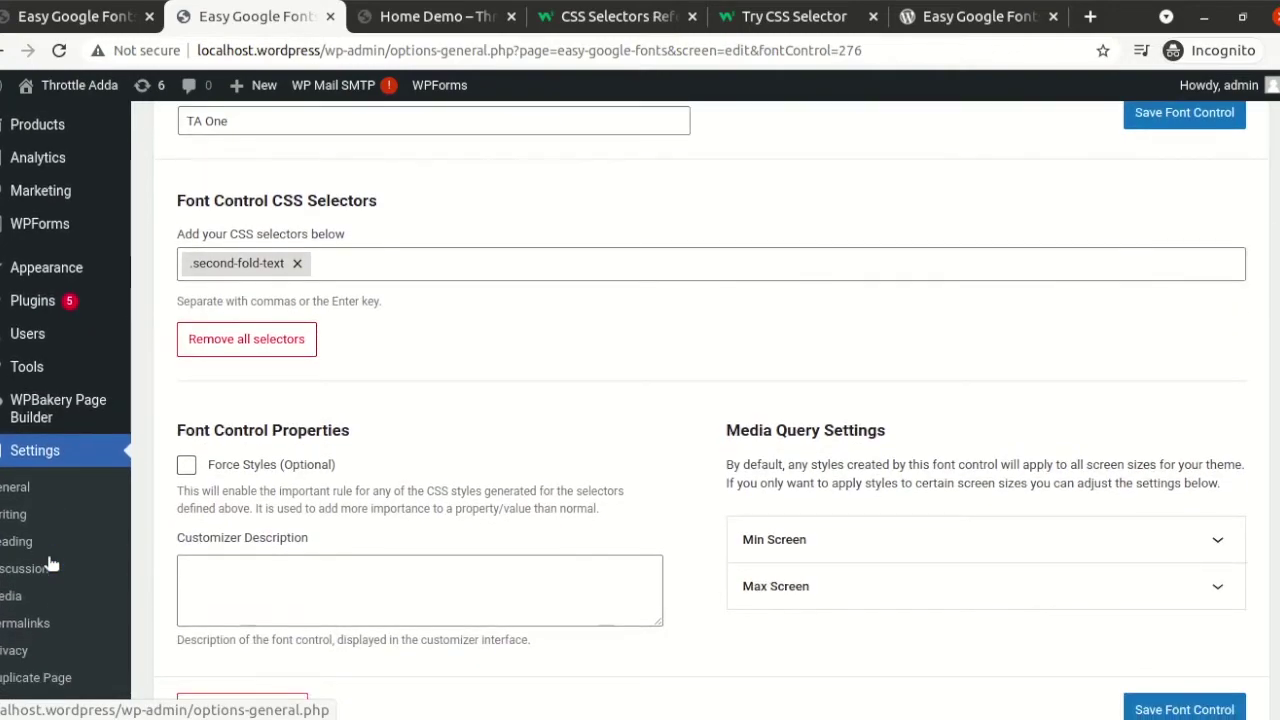
{"action": "scroll", "coordinate": [50, 563], "scroll_direction": "up", "scroll_amount": 2}
{"action": "mouse_move", "coordinate": [46, 400]}
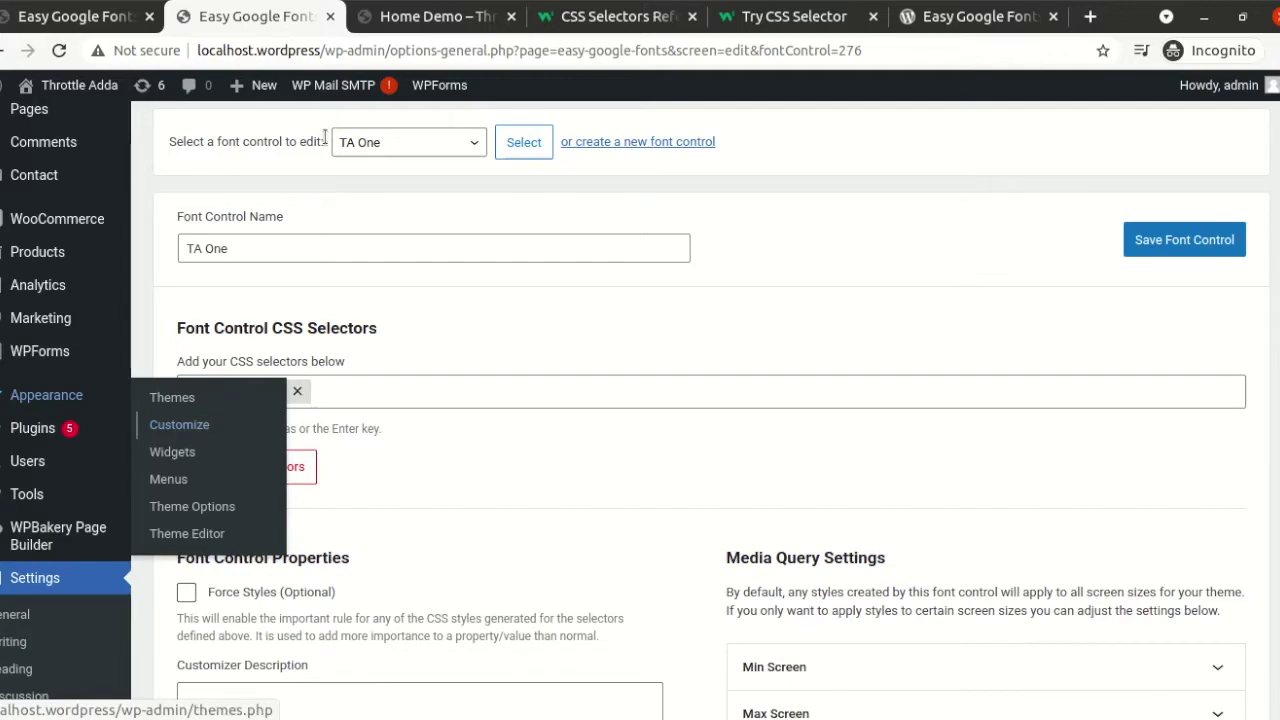
- Open the Customizer from the Home Demo page and bring up its list of sections
{"action": "left_click", "coordinate": [449, 20]}
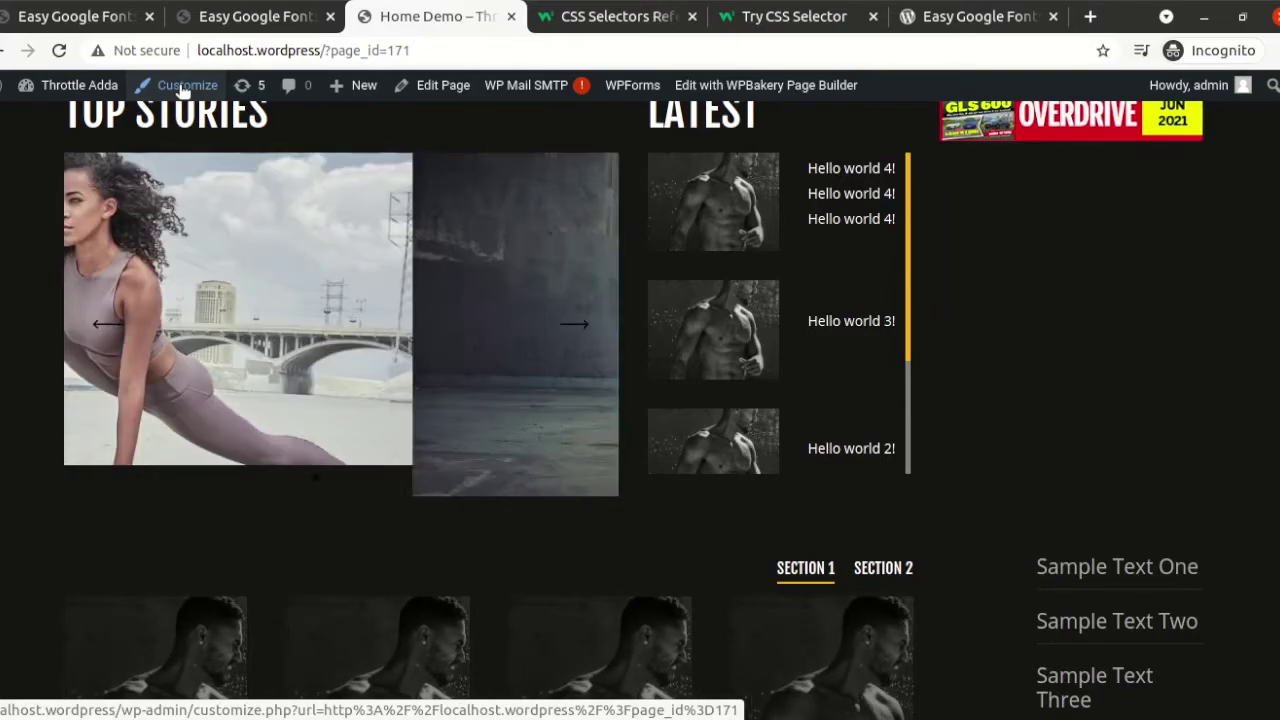
{"action": "left_click", "coordinate": [181, 88]}
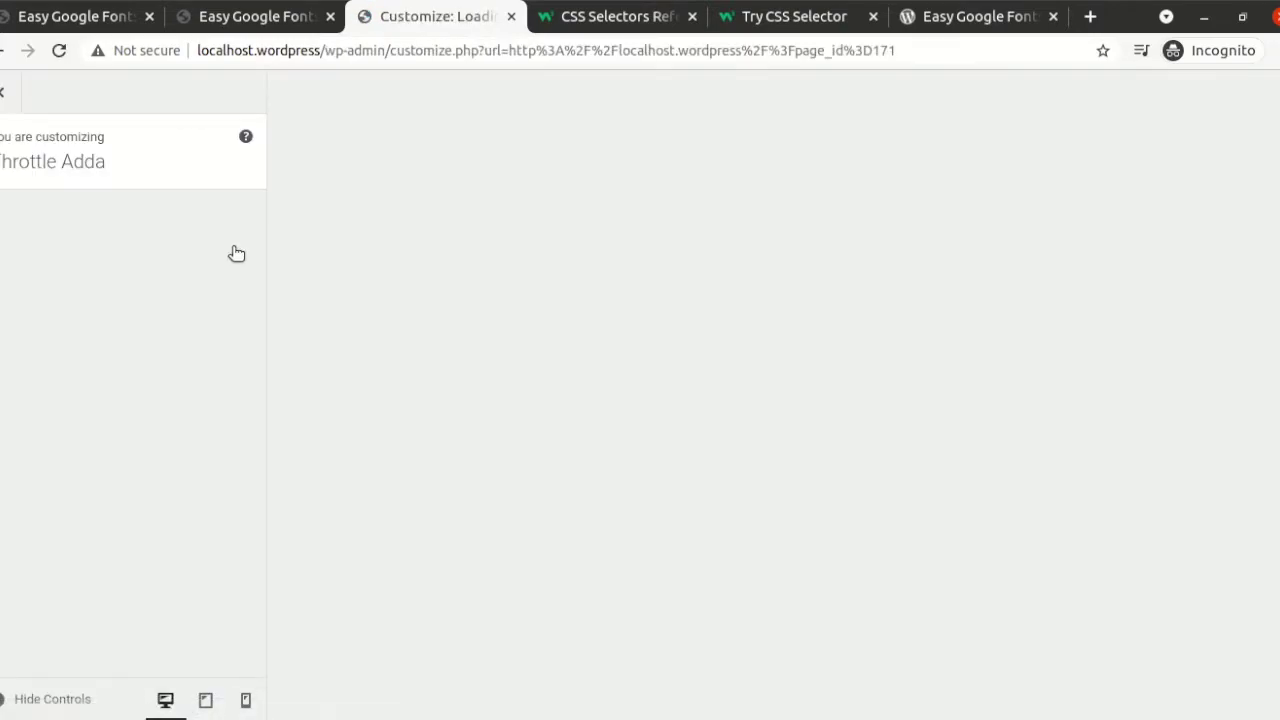
{"action": "scroll", "coordinate": [228, 338], "scroll_direction": "down", "scroll_amount": 2}
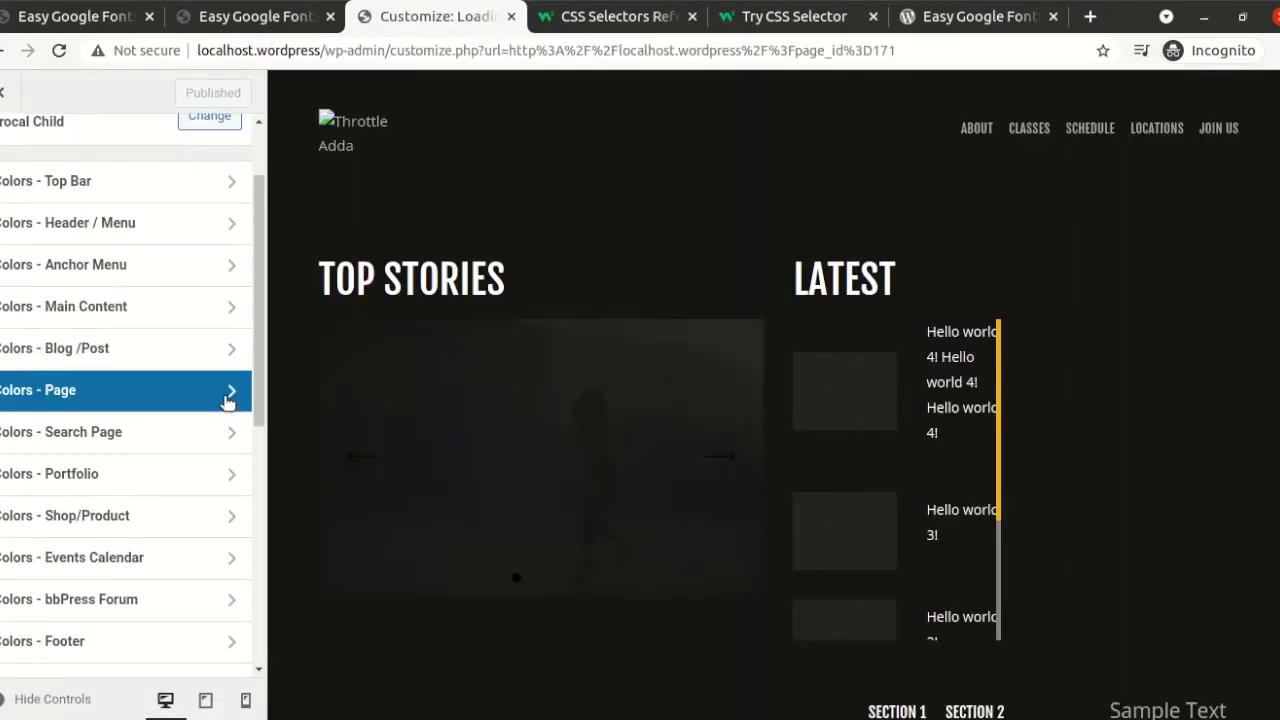
- Expand the TA One font control in the Customizer's Theme Typography section
{"action": "scroll", "coordinate": [1152, 434], "scroll_direction": "down", "scroll_amount": 3}
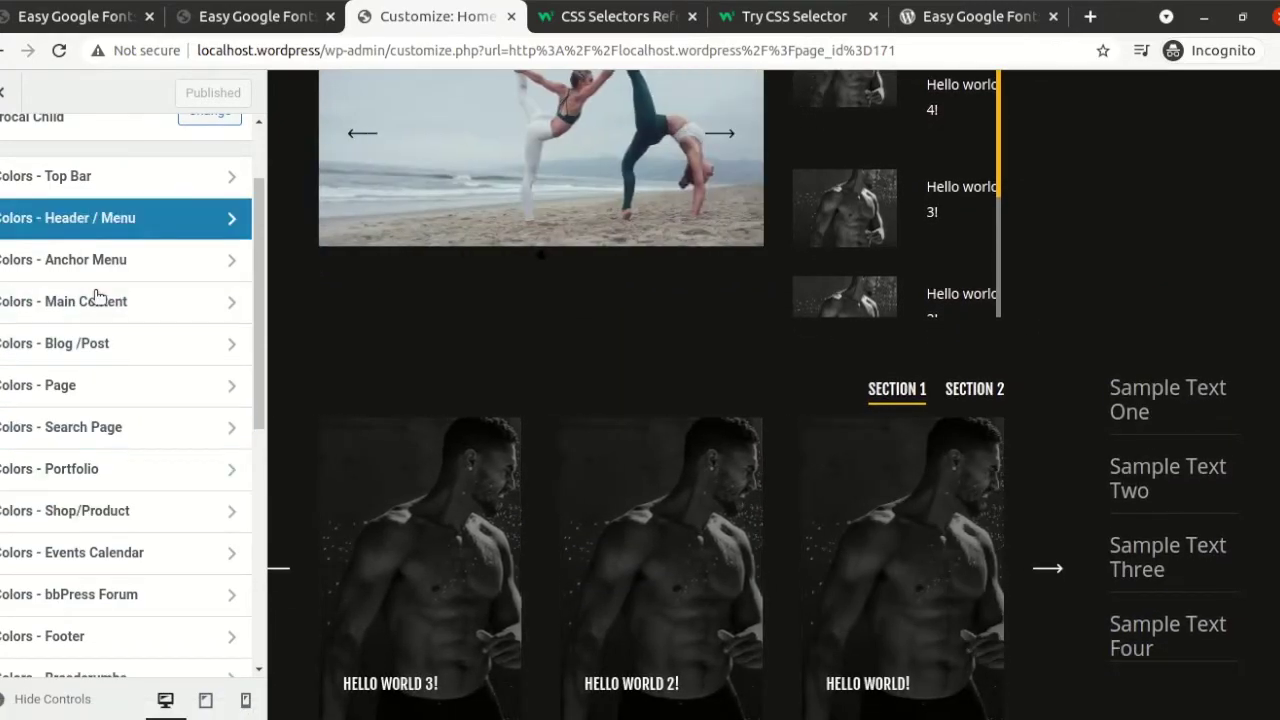
{"action": "scroll", "coordinate": [122, 471], "scroll_direction": "down", "scroll_amount": 2}
{"action": "scroll", "coordinate": [120, 471], "scroll_direction": "down", "scroll_amount": 5}
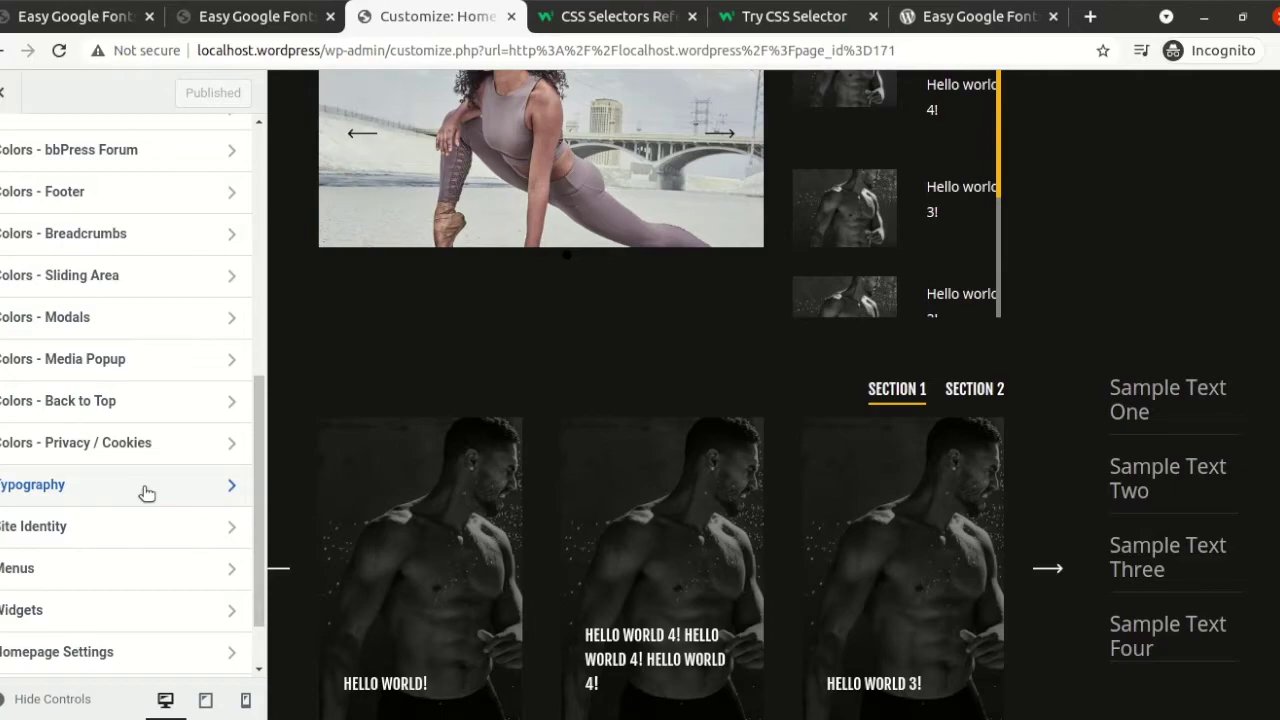
{"action": "left_click", "coordinate": [207, 486]}
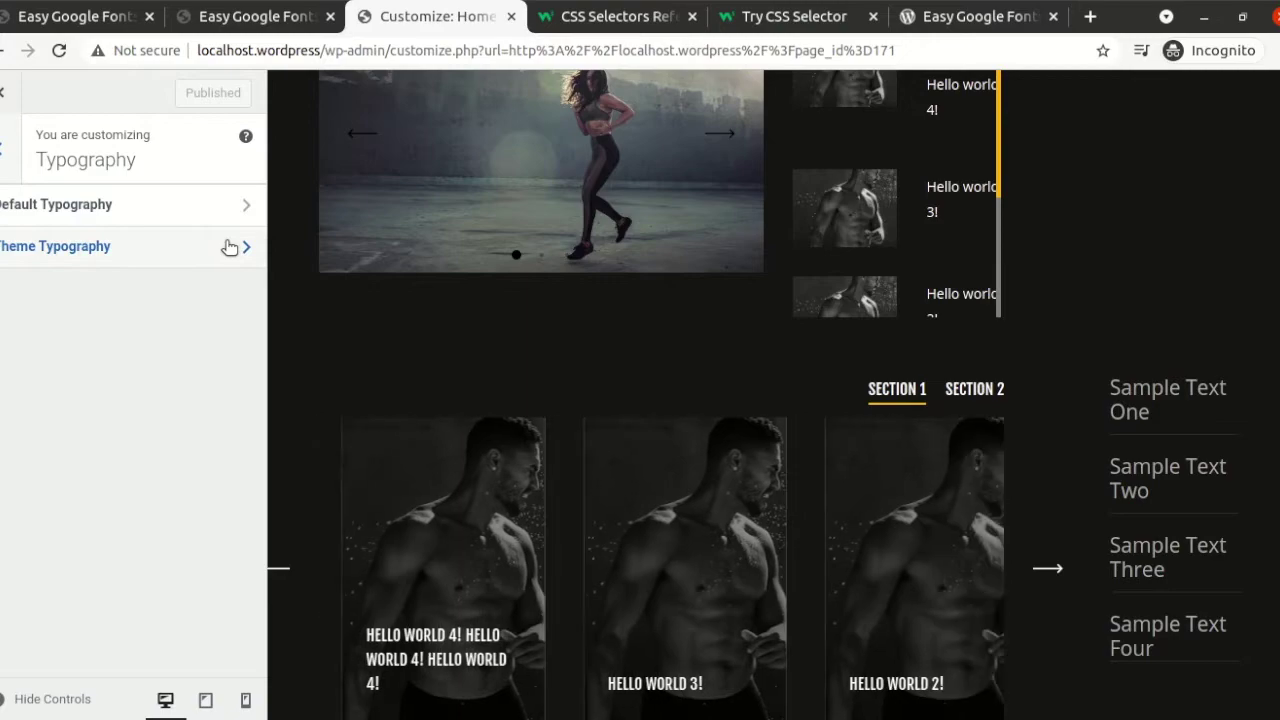
{"action": "left_click", "coordinate": [229, 247]}
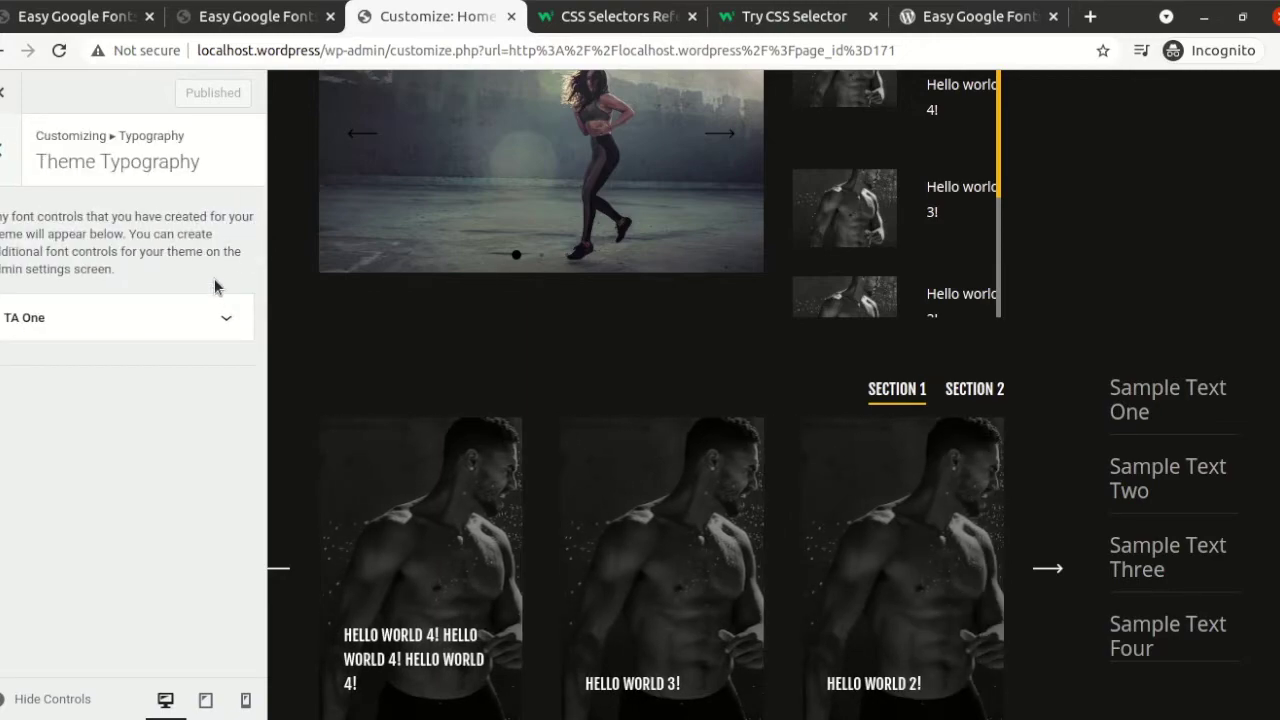
{"action": "left_click", "coordinate": [226, 318]}
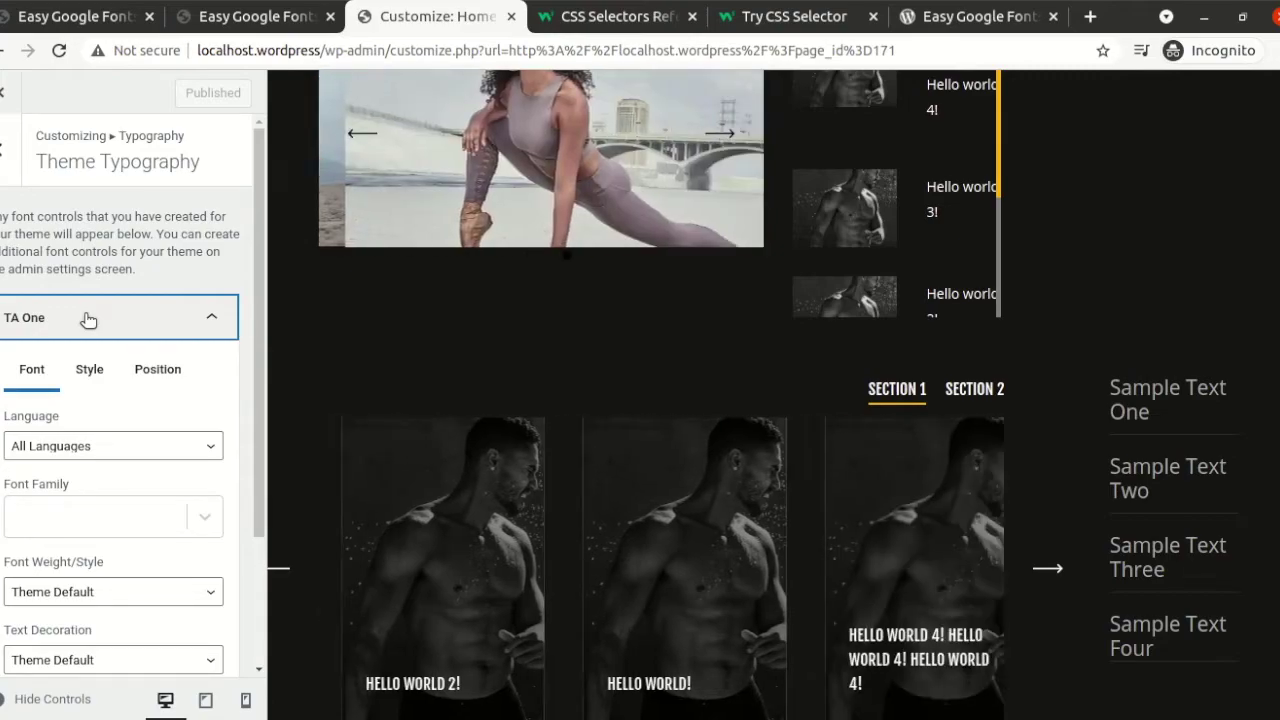
- Set TA One's font family to Annie Use Your Telescope and check Sample Text One in the preview
{"action": "scroll", "coordinate": [220, 322], "scroll_direction": "down", "scroll_amount": 1}
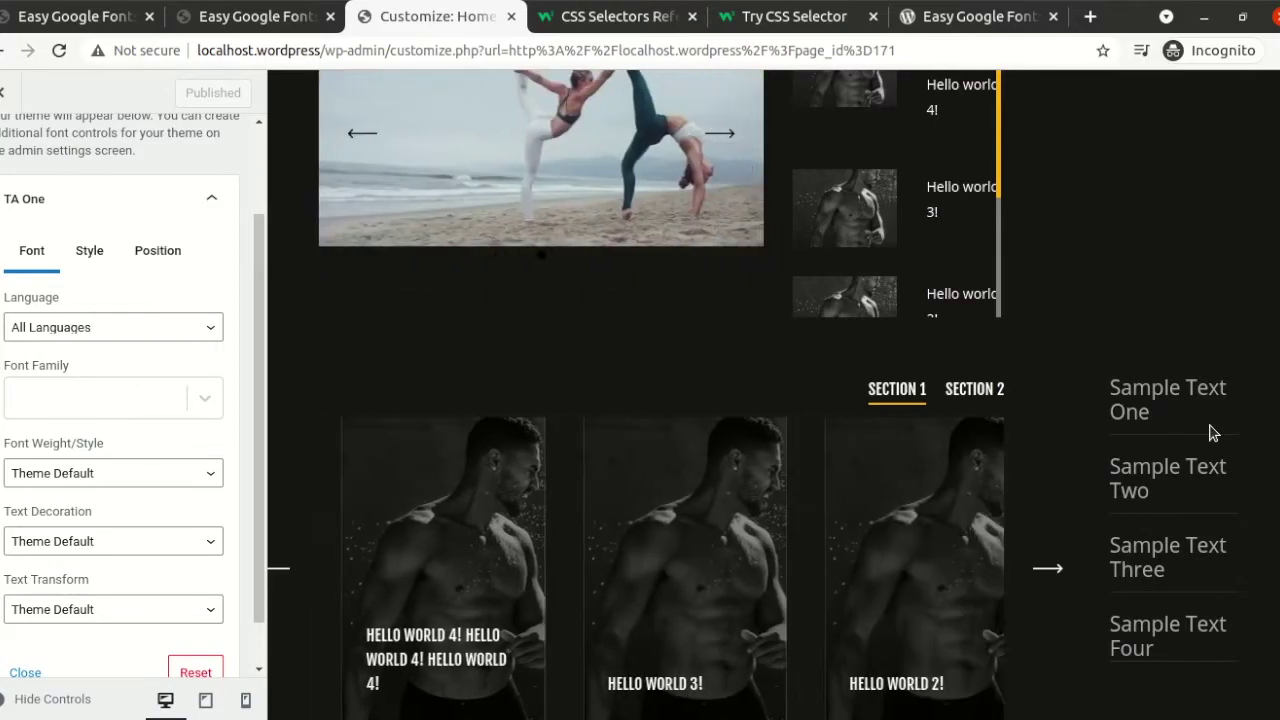
{"action": "left_click", "coordinate": [108, 397]}
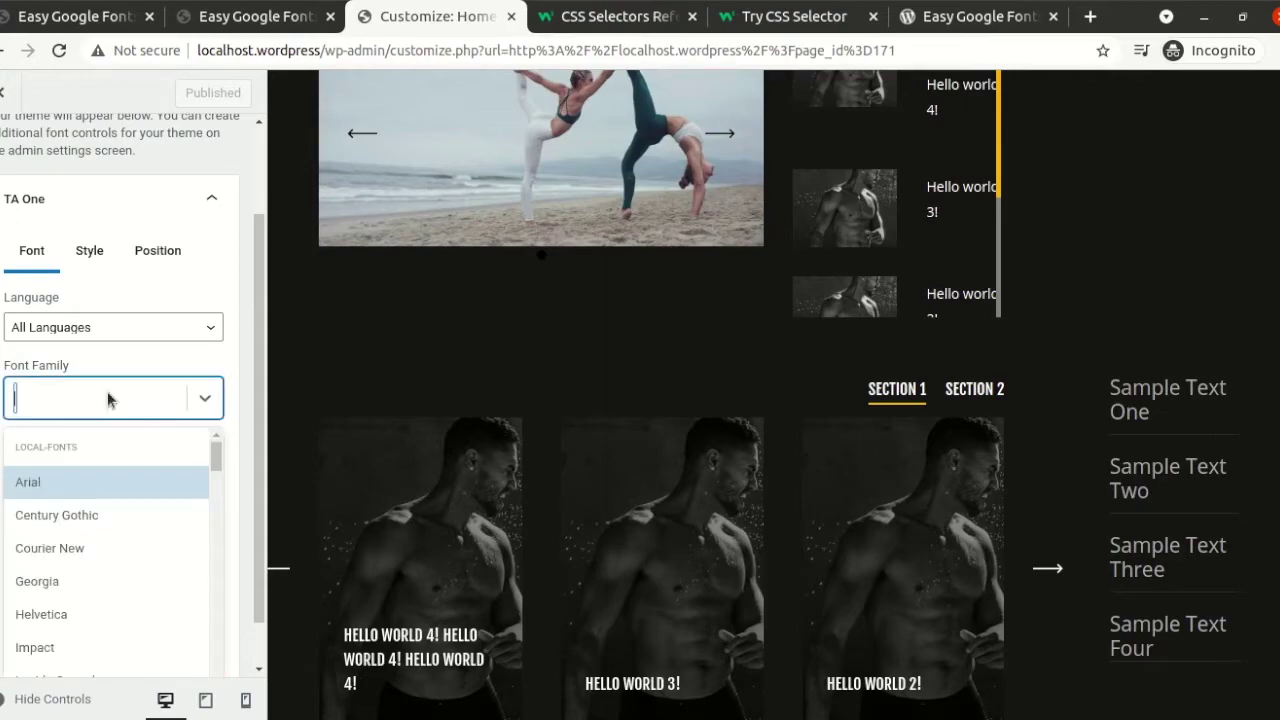
{"action": "type", "text": "anni"}
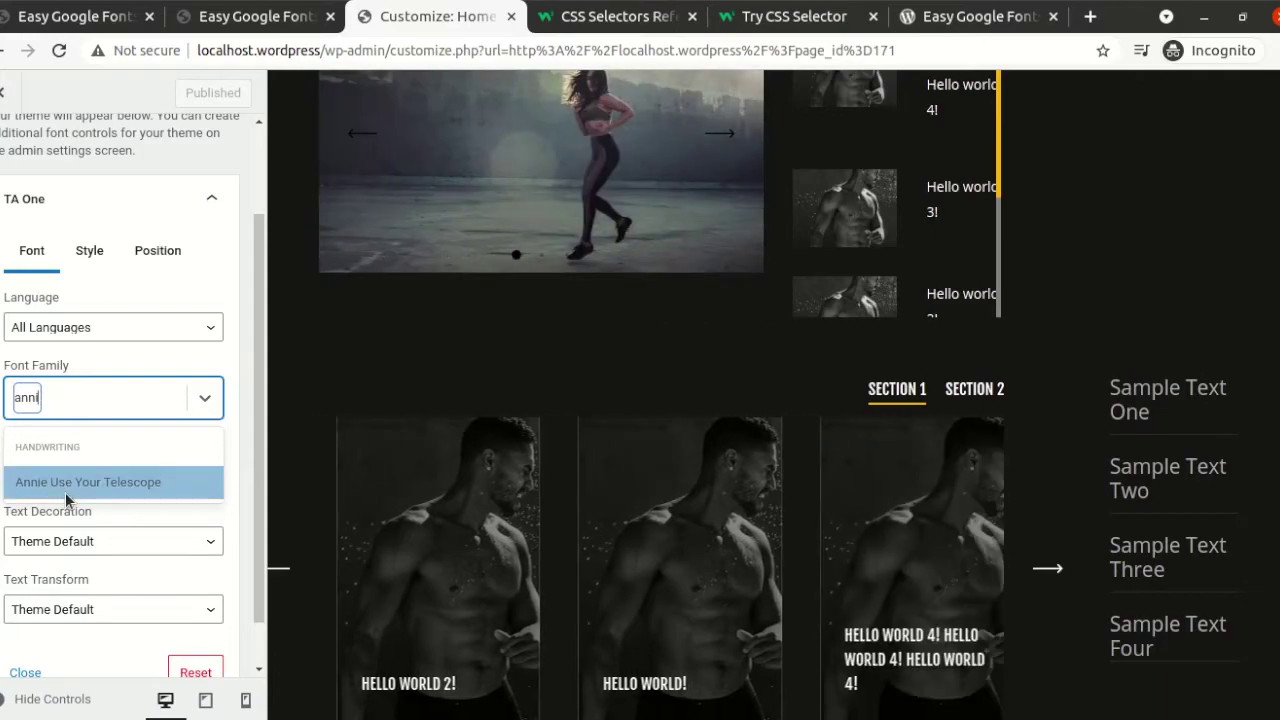
{"action": "left_click", "coordinate": [66, 496]}
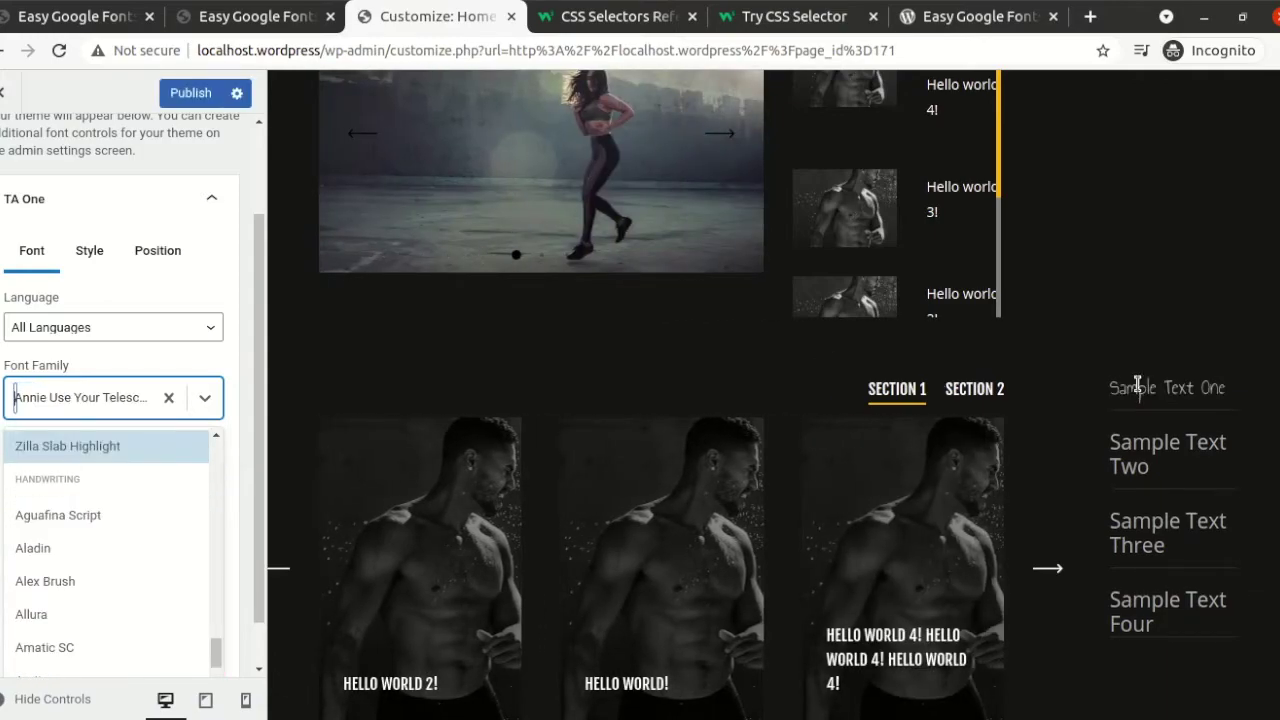
{"action": "left_click", "coordinate": [1137, 385]}
{"action": "triple_click", "coordinate": [1137, 388]}
{"action": "left_click", "coordinate": [1210, 368]}
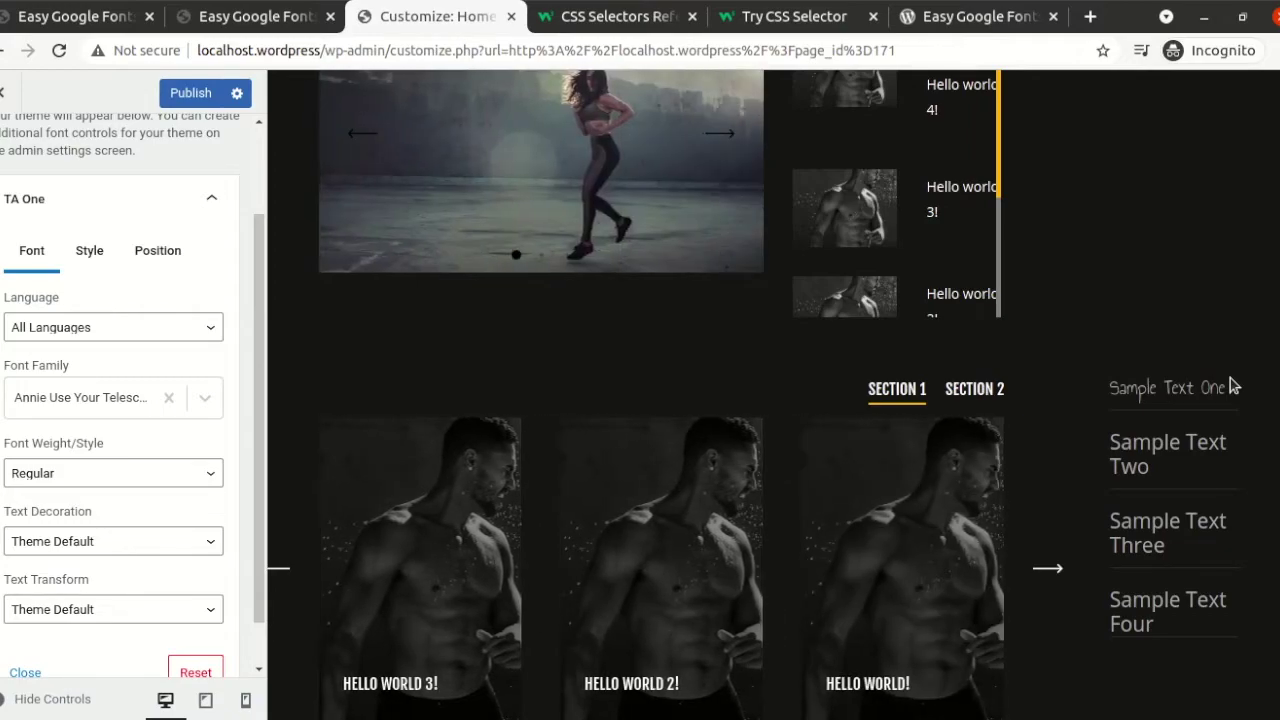
- Try Underline and Line-through as TA One's text decoration, and settle on None
{"action": "scroll", "coordinate": [230, 457], "scroll_direction": "down", "scroll_amount": 1}
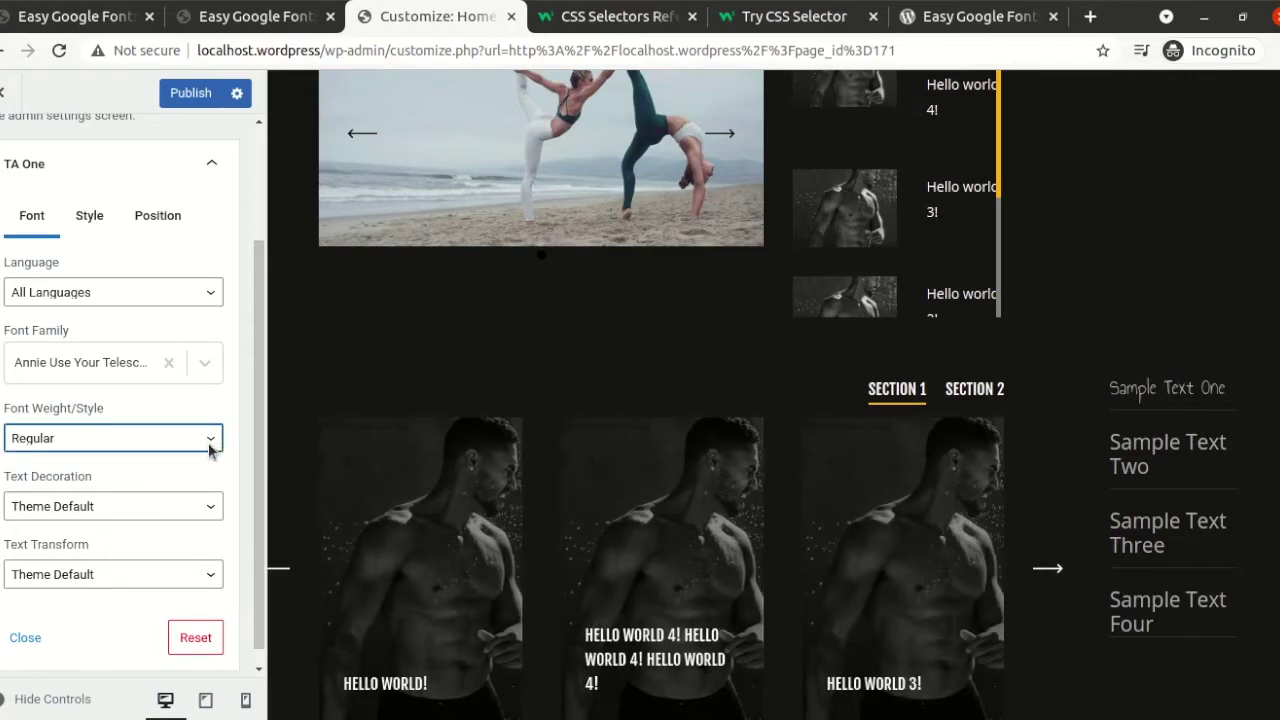
{"action": "scroll", "coordinate": [212, 412], "scroll_direction": "down", "scroll_amount": 1}
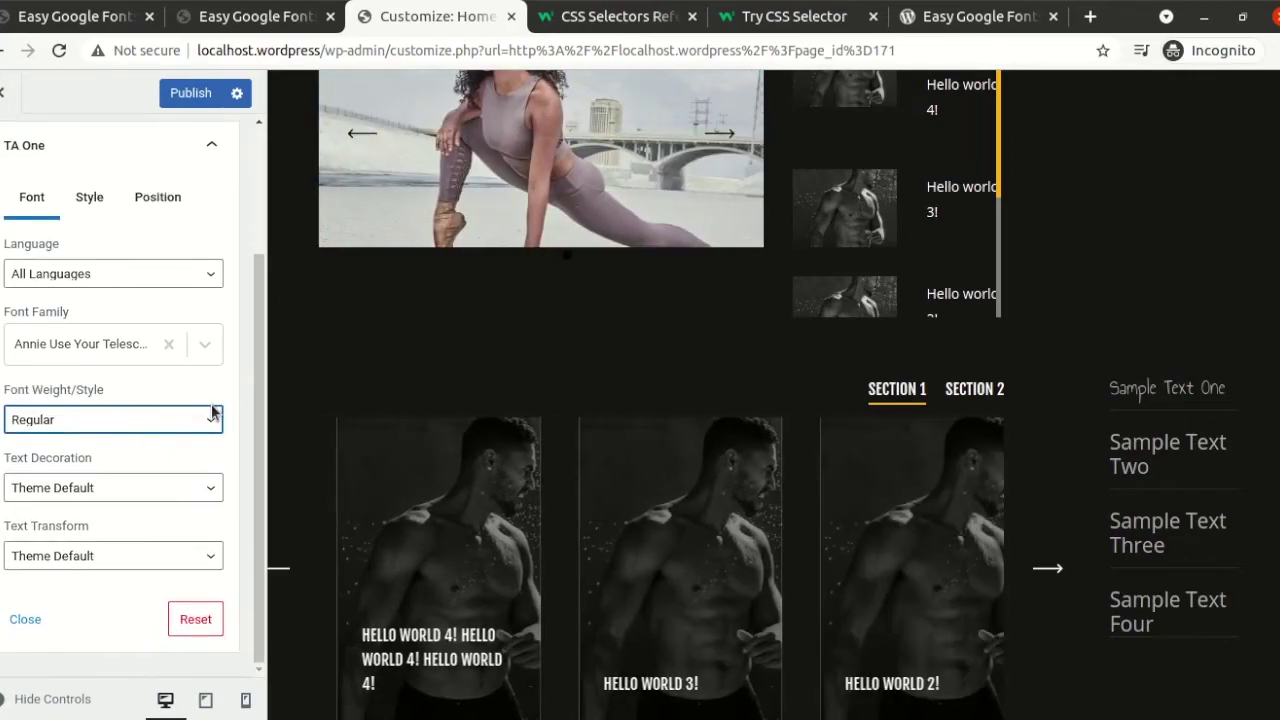
{"action": "left_click", "coordinate": [100, 548]}
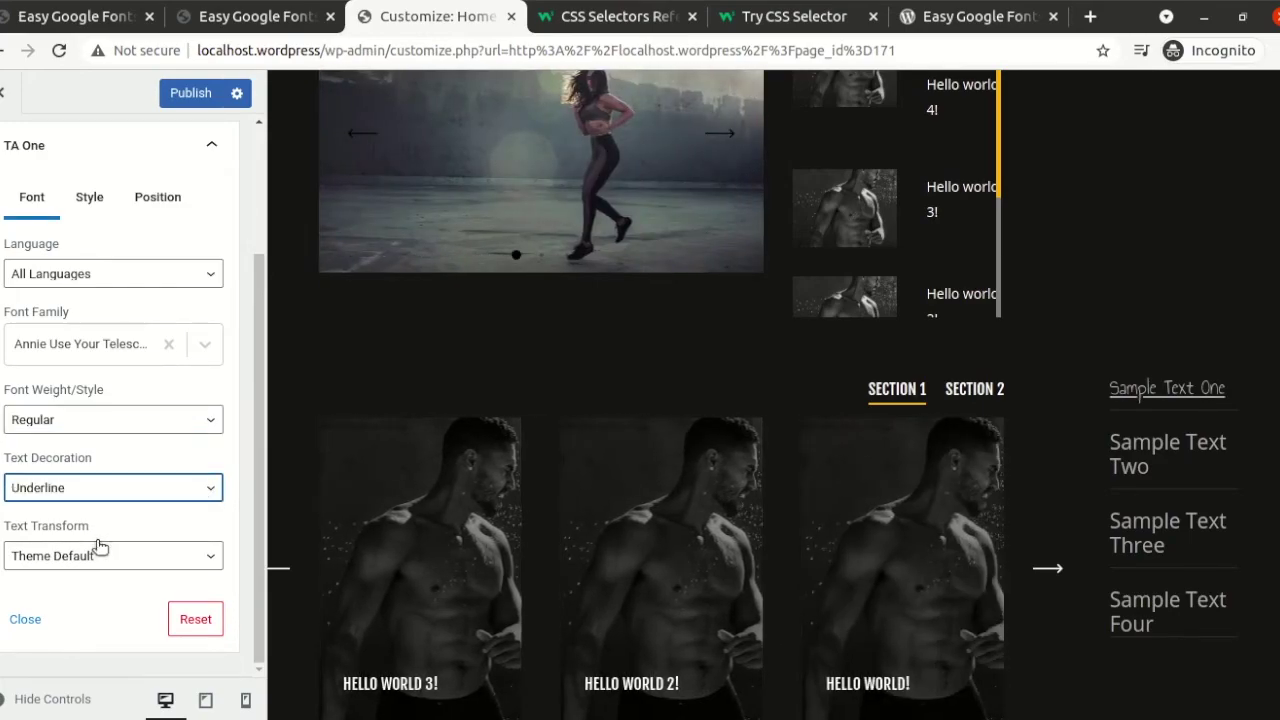
{"action": "left_click", "coordinate": [114, 487]}
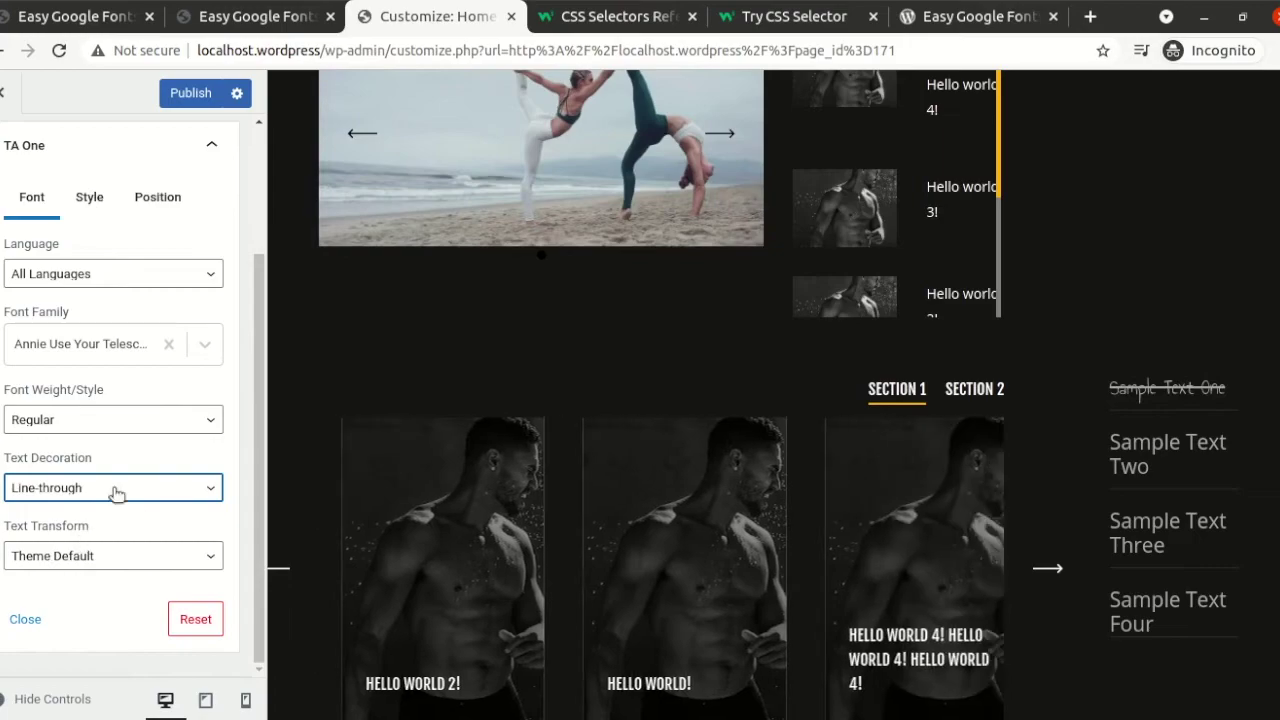
{"action": "left_click", "coordinate": [61, 579]}
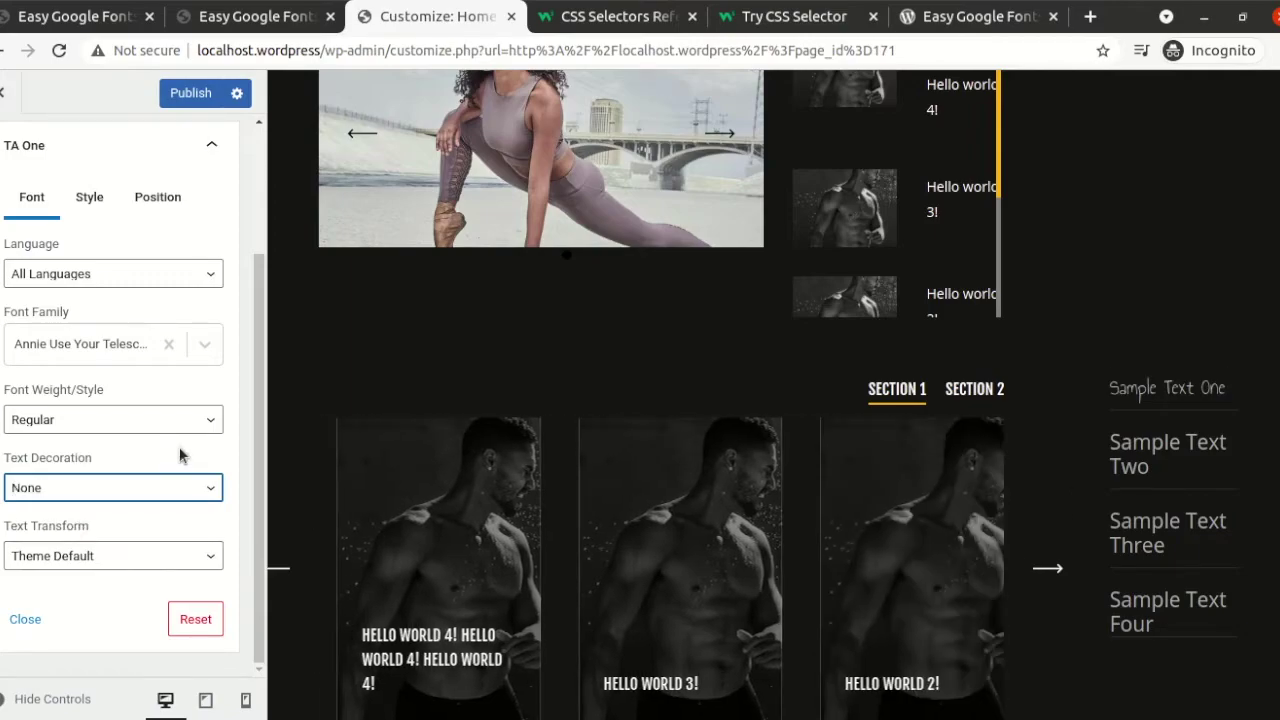
- Try Uppercase, Lowercase and Capitalize as TA One's text transform, and settle on None
{"action": "left_click", "coordinate": [163, 567]}
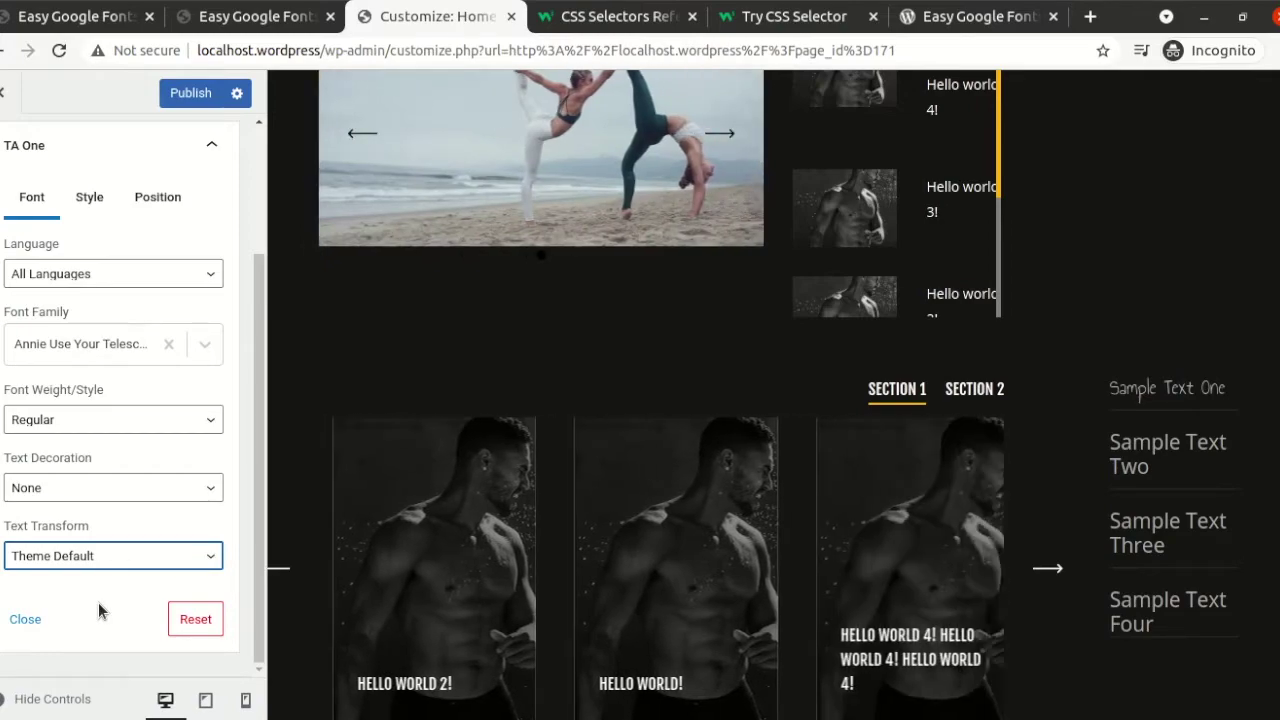
{"action": "key", "text": "u"}
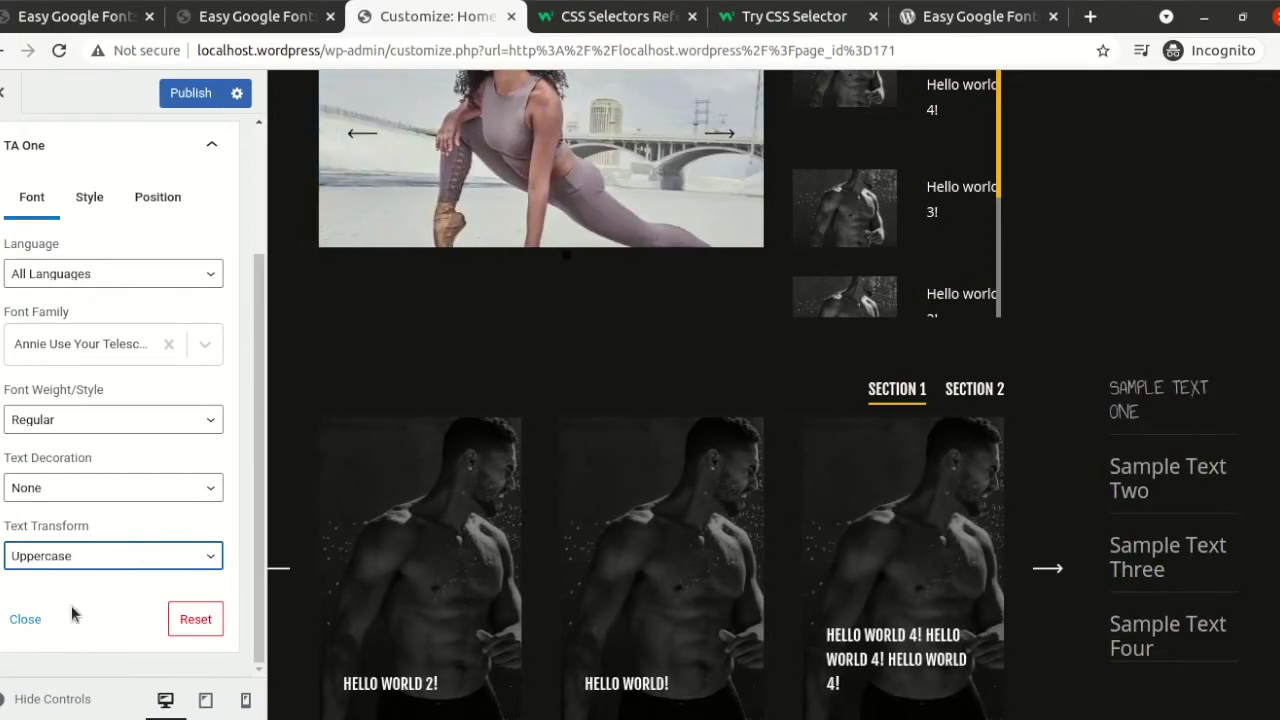
{"action": "key", "text": "l"}
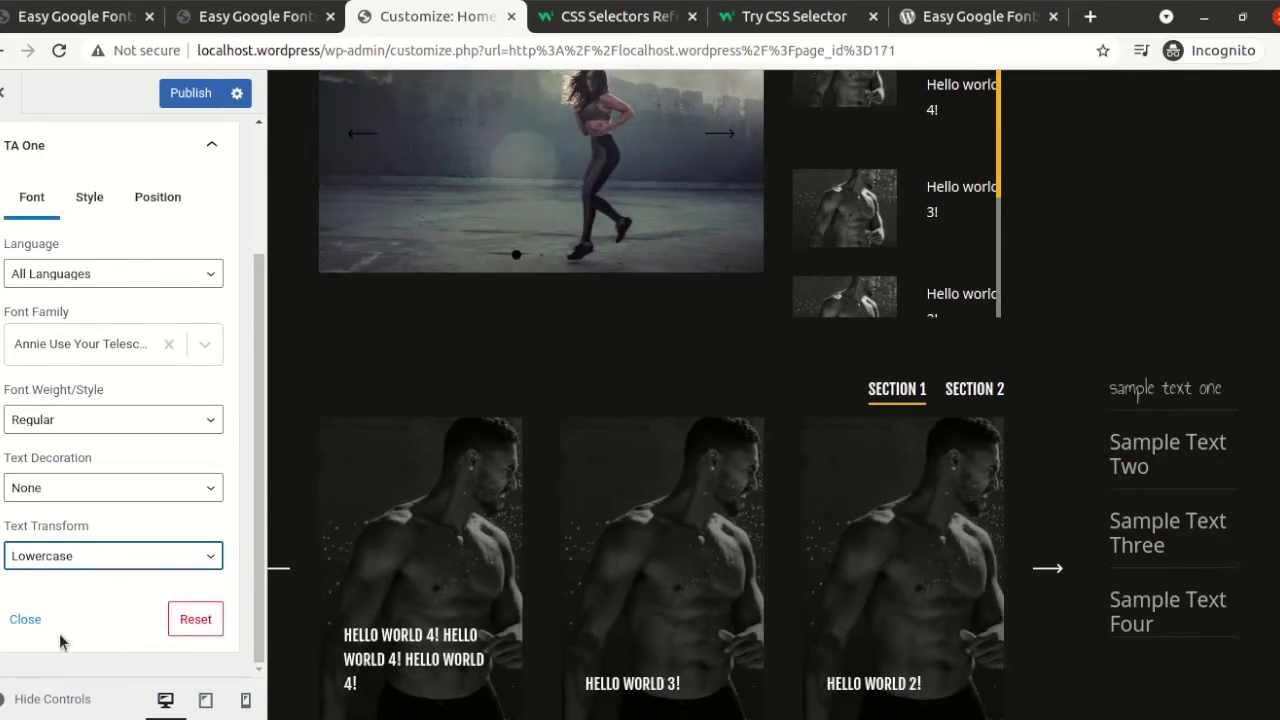
{"action": "key", "text": "Up"}
{"action": "key", "text": "Up"}
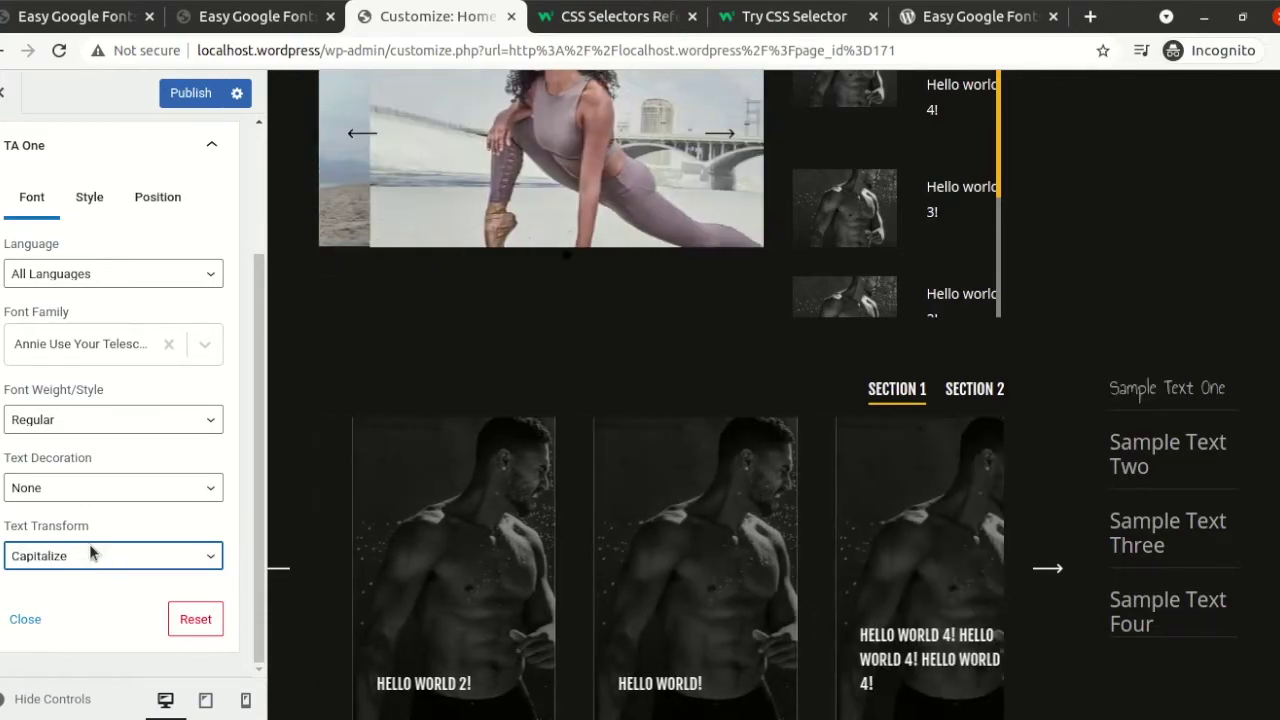
{"action": "key", "text": "Up"}
{"action": "left_click", "coordinate": [185, 522]}
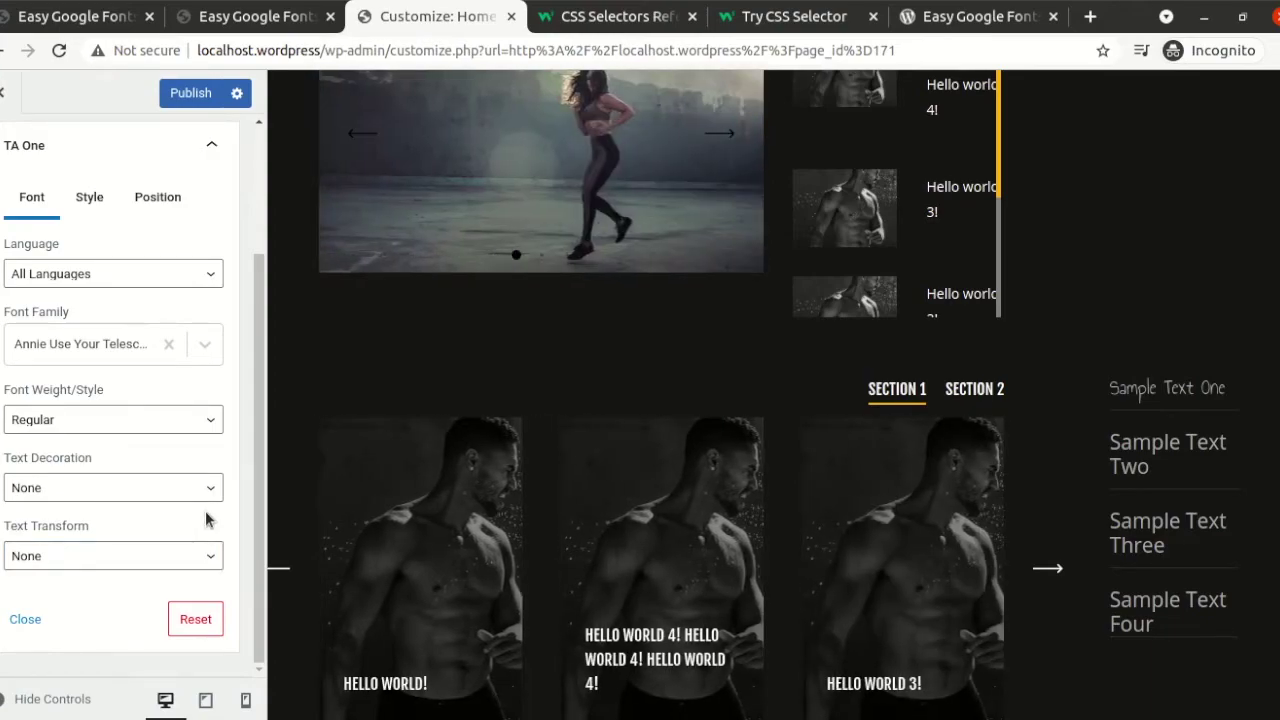
- Try crimson and violet as TA One's font color in the style settings, and settle on the preset yellow
{"action": "scroll", "coordinate": [205, 510], "scroll_direction": "up", "scroll_amount": 3}
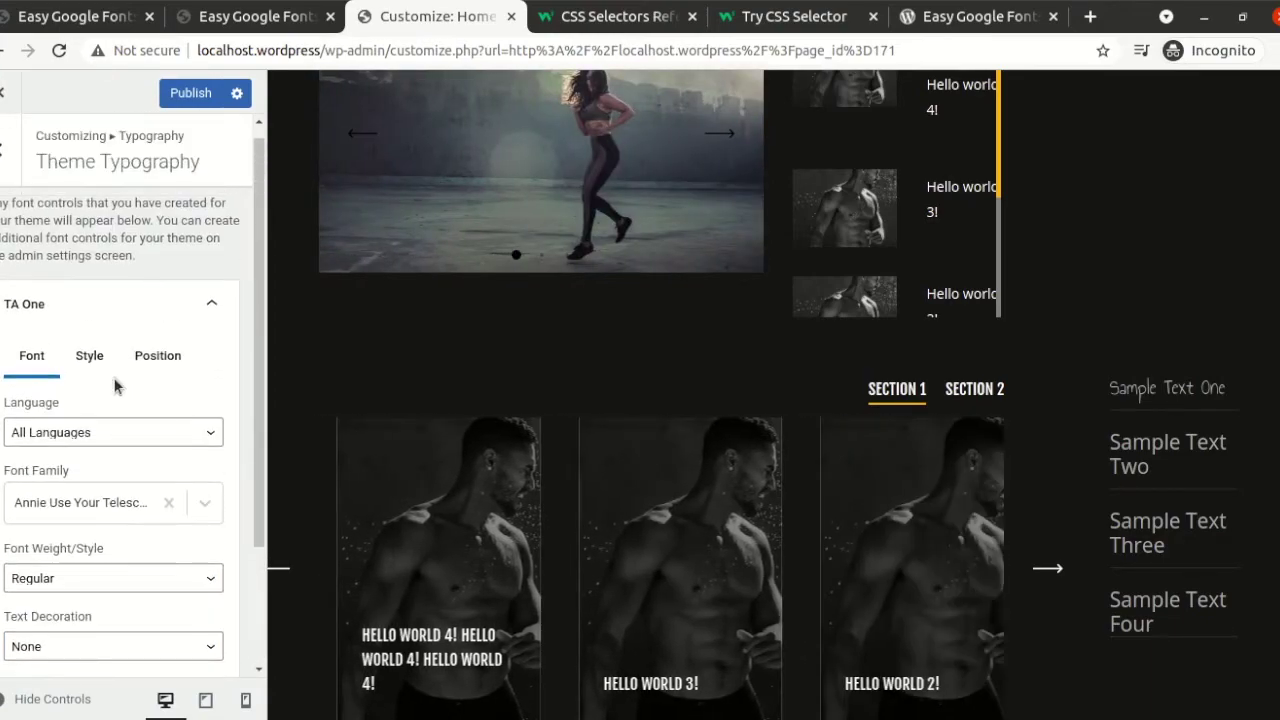
{"action": "left_click", "coordinate": [89, 357]}
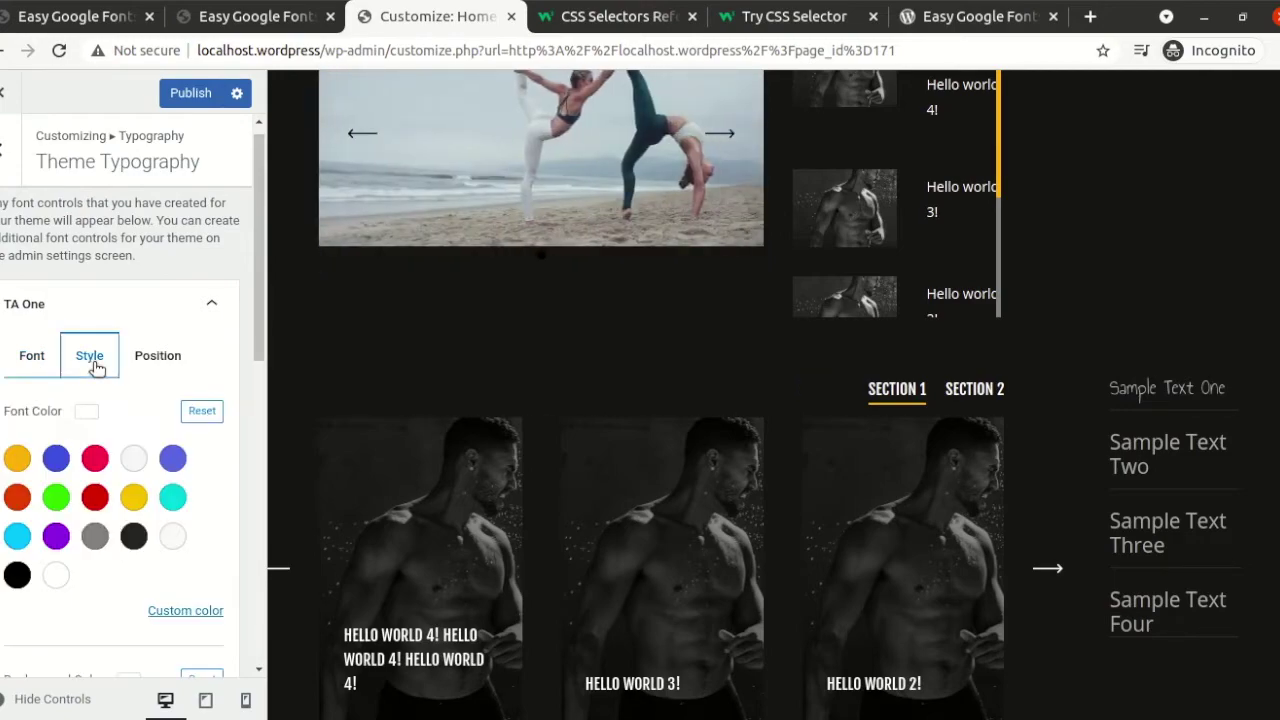
{"action": "scroll", "coordinate": [207, 497], "scroll_direction": "down", "scroll_amount": 1}
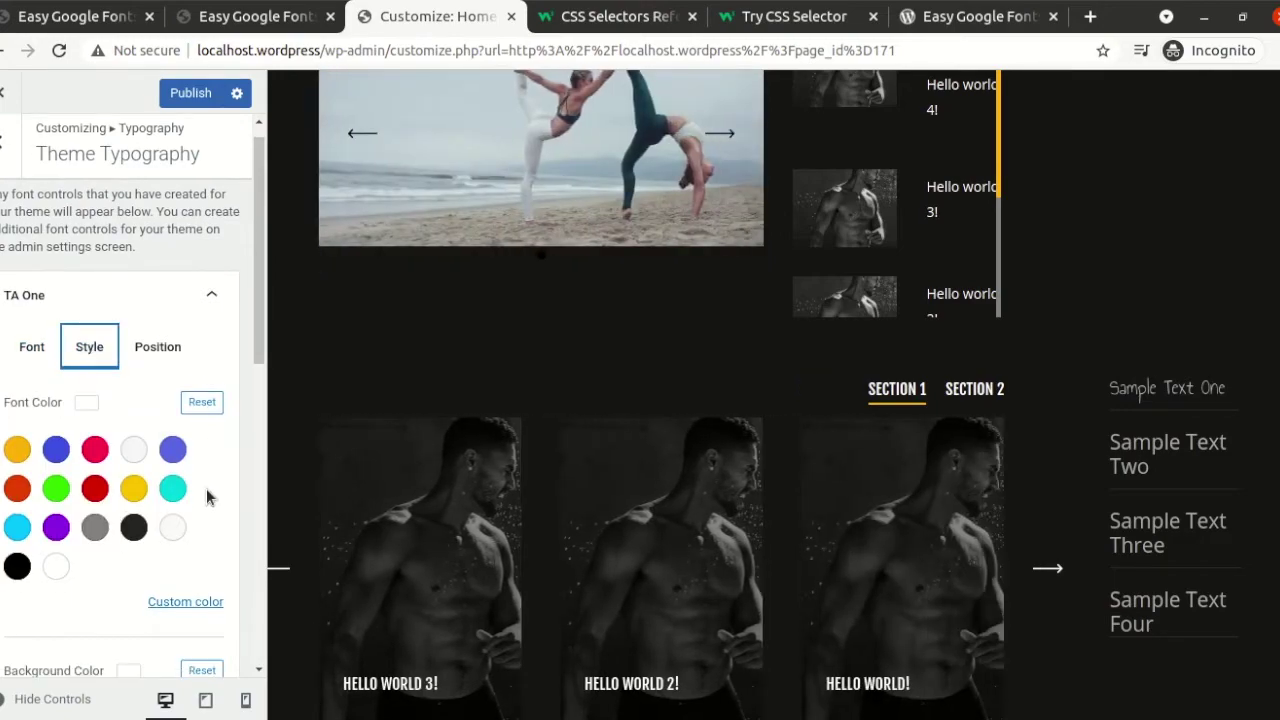
{"action": "left_click", "coordinate": [93, 449]}
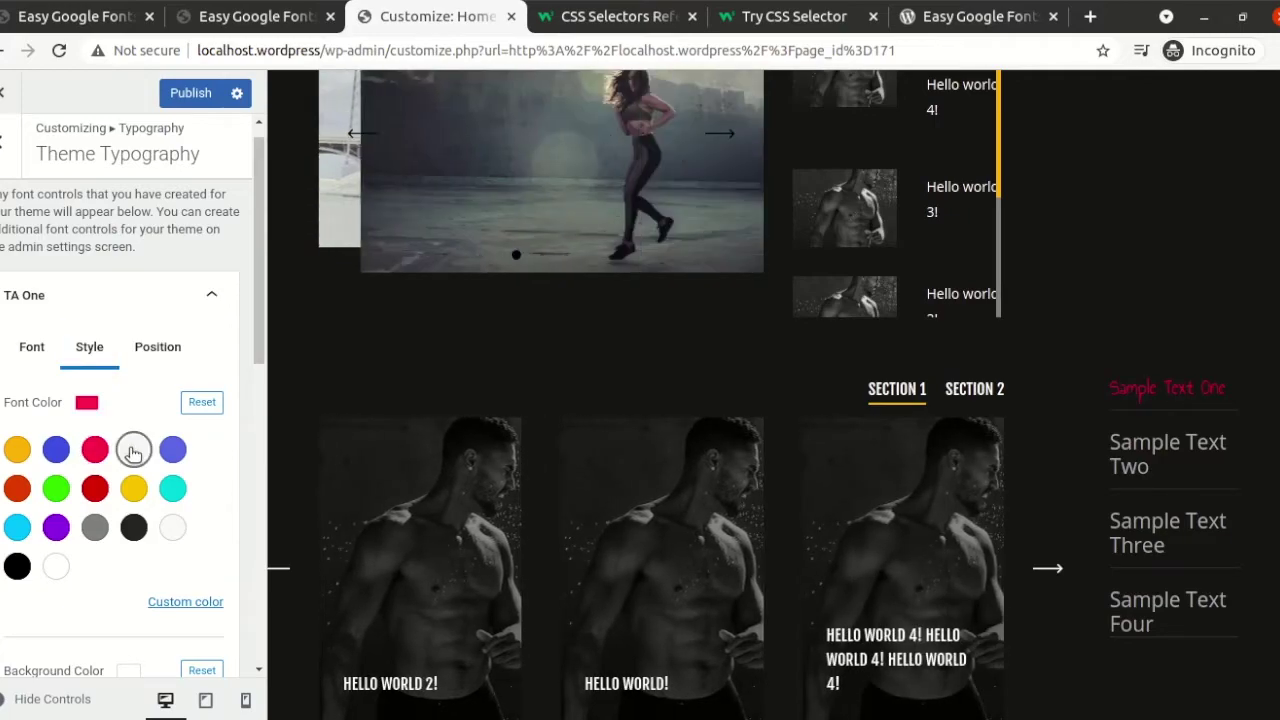
{"action": "left_click", "coordinate": [172, 449]}
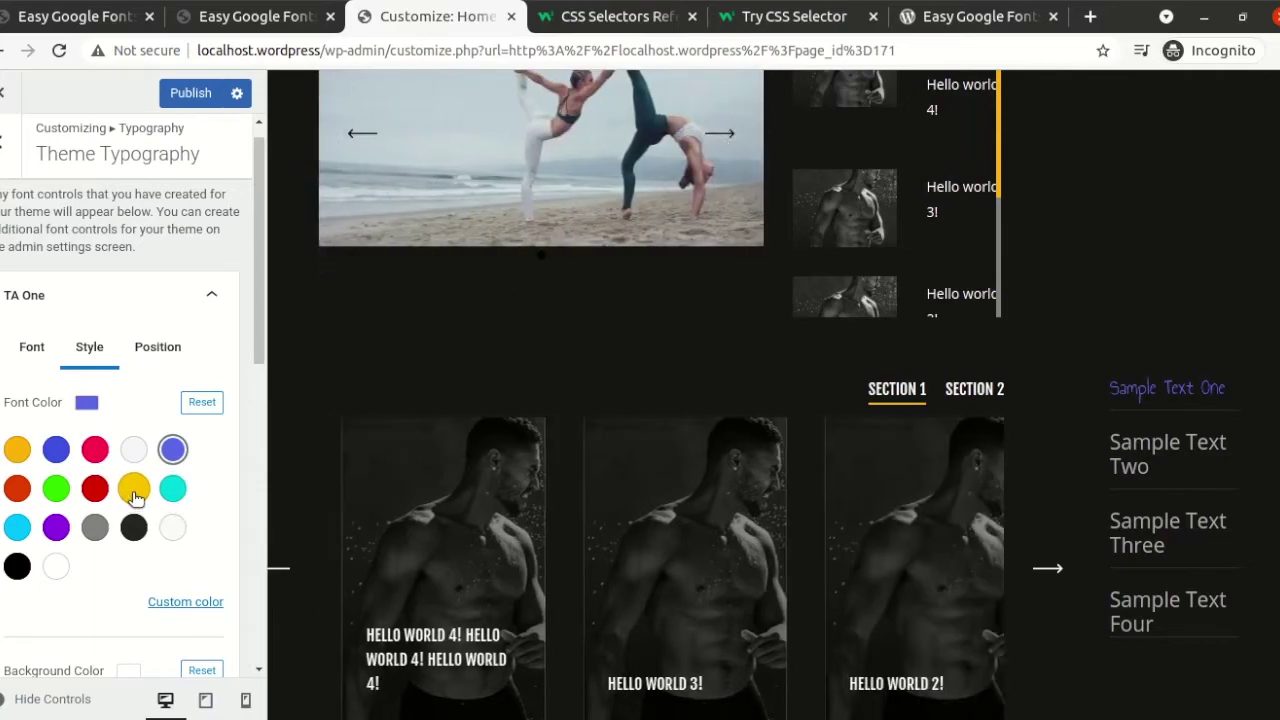
{"action": "left_click", "coordinate": [135, 494]}
- Try custom blue font colors for TA One, including #a4cee0 and #25aee9, and return to the preset yellow
{"action": "scroll", "coordinate": [135, 494], "scroll_direction": "down", "scroll_amount": 2}
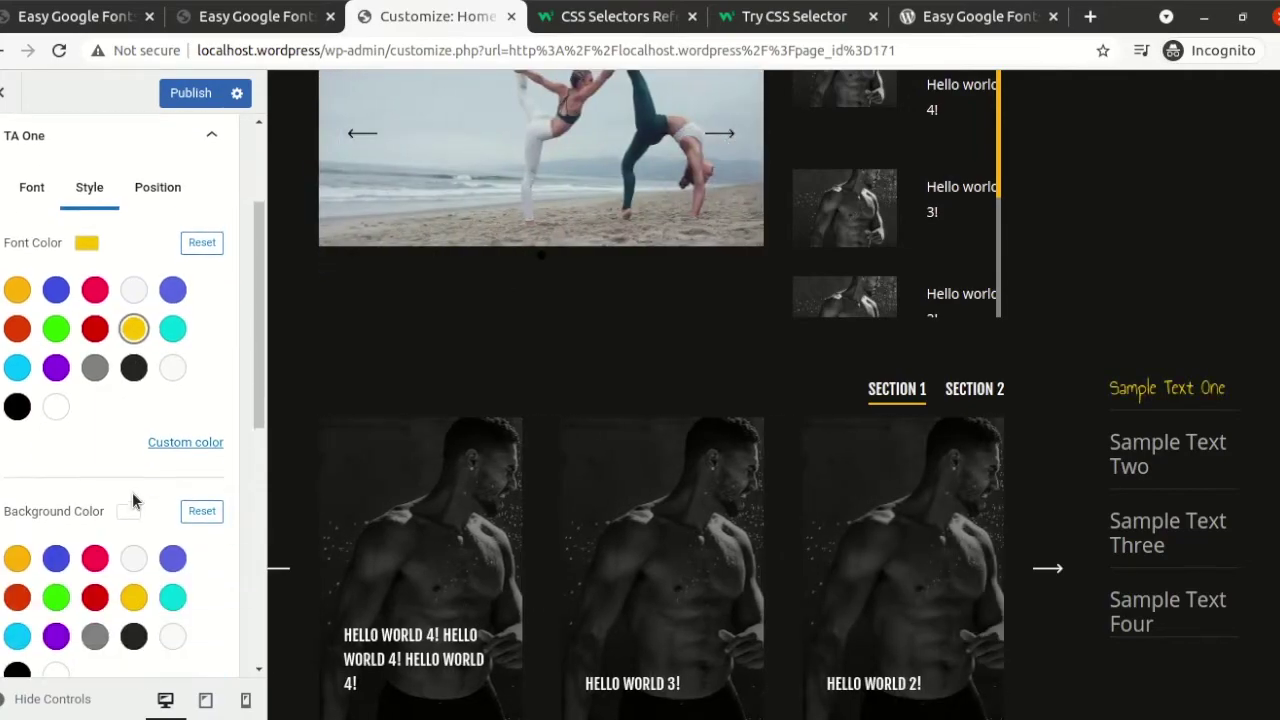
{"action": "left_click", "coordinate": [172, 440]}
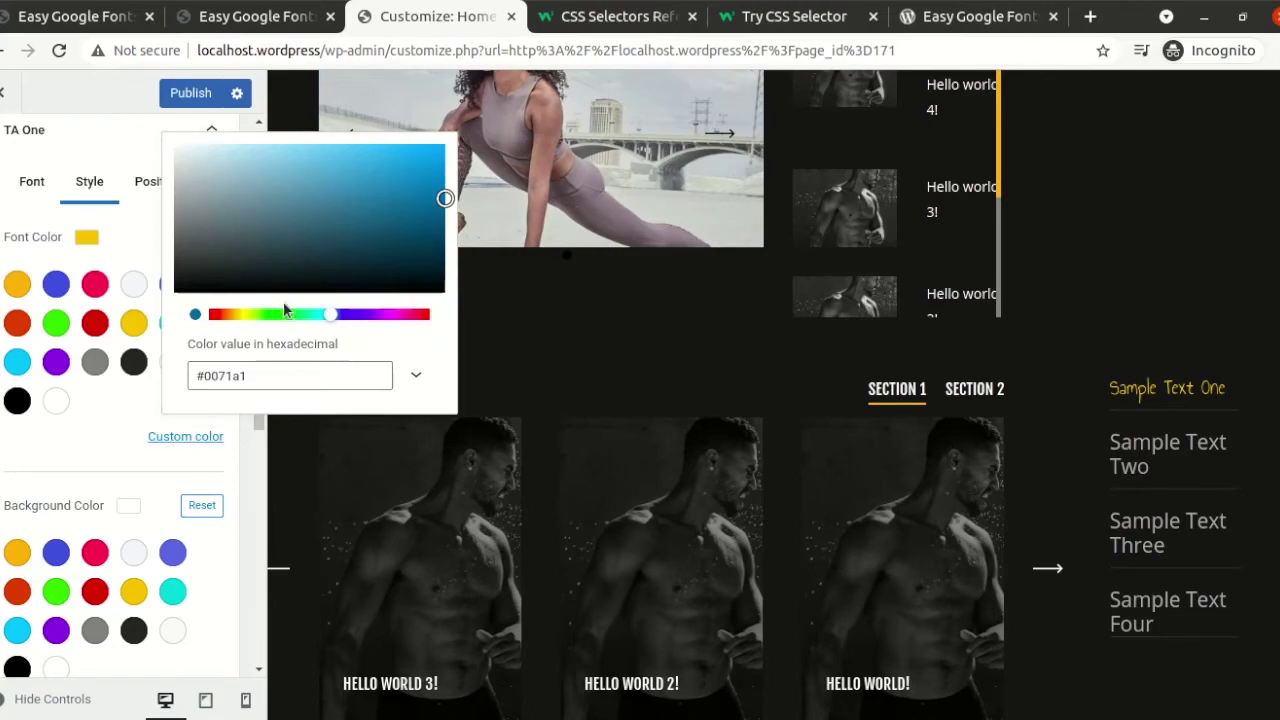
{"action": "left_click_drag", "start_coordinate": [333, 262], "coordinate": [239, 253]}
{"action": "left_click", "coordinate": [247, 162]}
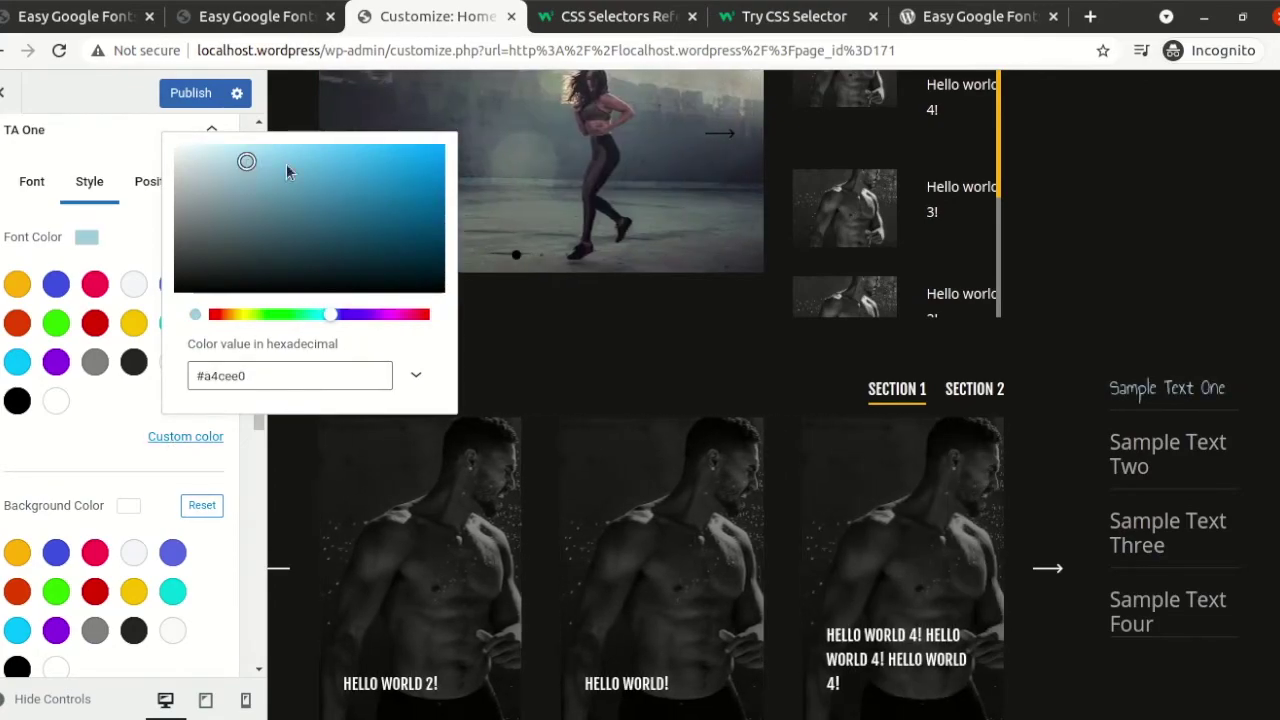
{"action": "left_click", "coordinate": [401, 157]}
{"action": "triple_click", "coordinate": [255, 375]}
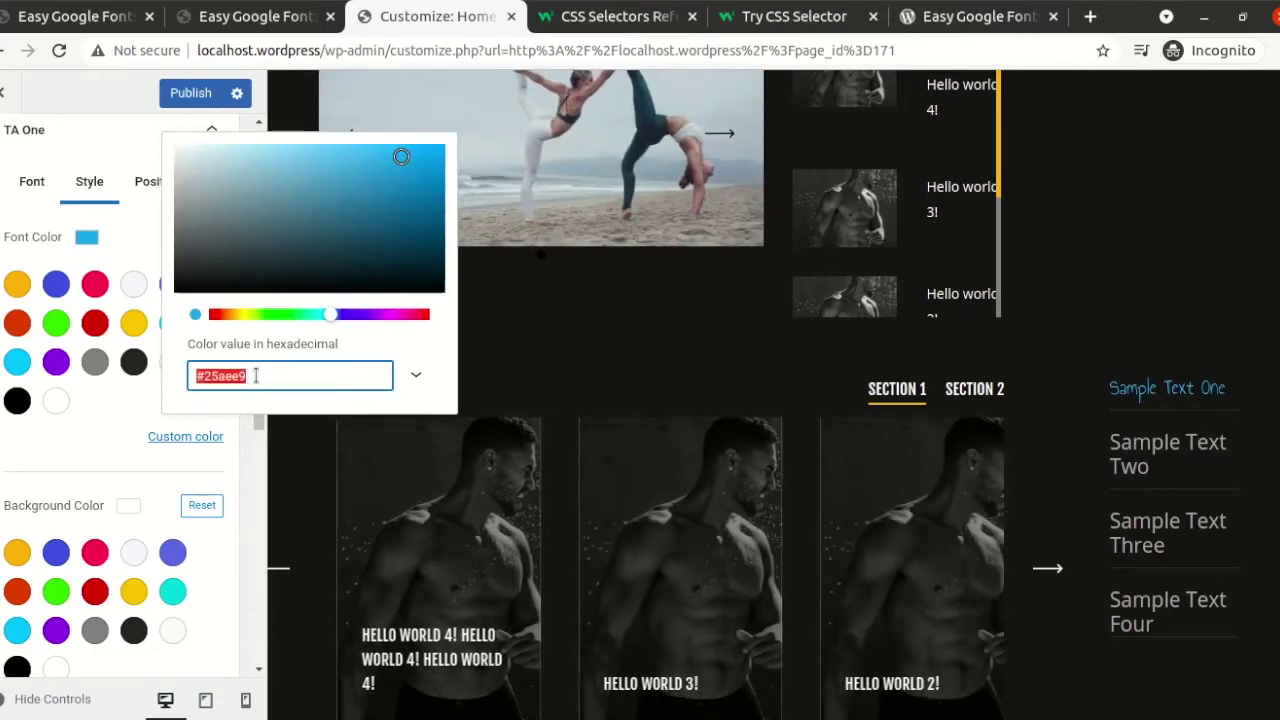
{"action": "left_click", "coordinate": [361, 259]}
{"action": "left_click", "coordinate": [251, 469]}
{"action": "scroll", "coordinate": [185, 328], "scroll_direction": "up", "scroll_amount": 3}
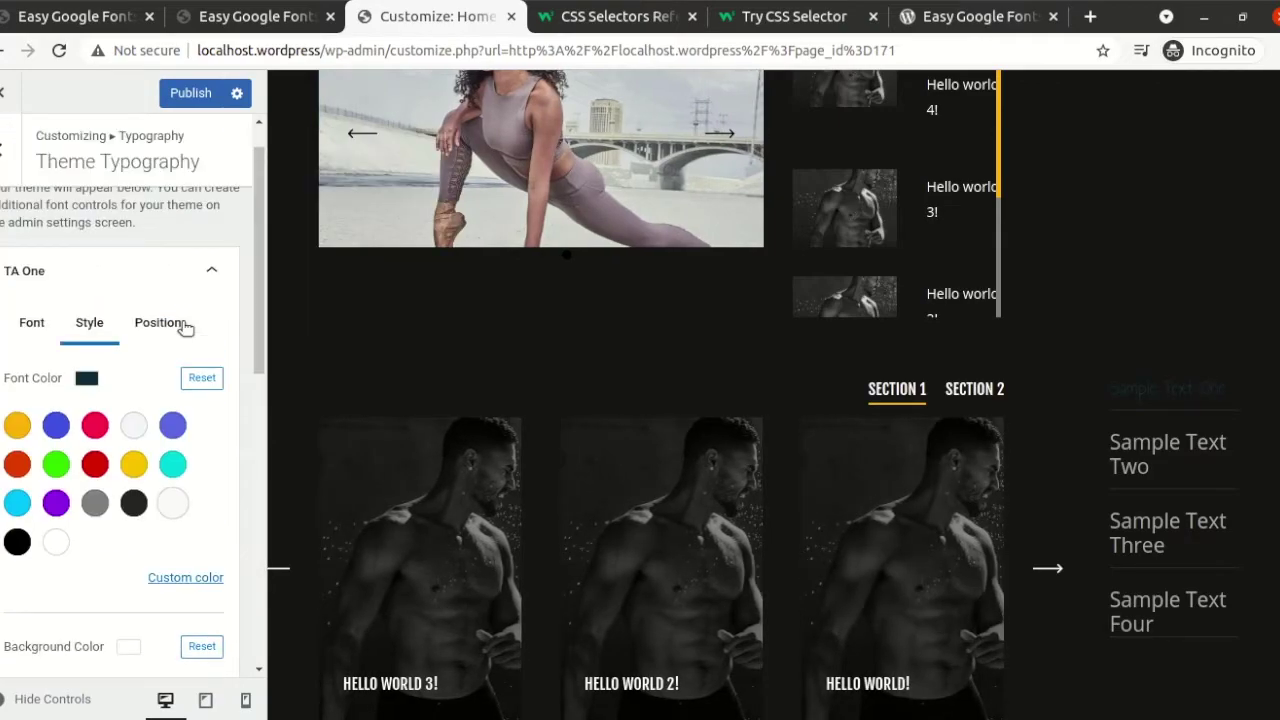
{"action": "left_click", "coordinate": [134, 464]}
- Try yellow, turquoise and white as TA One's background color, and reset the background color
{"action": "scroll", "coordinate": [125, 475], "scroll_direction": "down", "scroll_amount": 3}
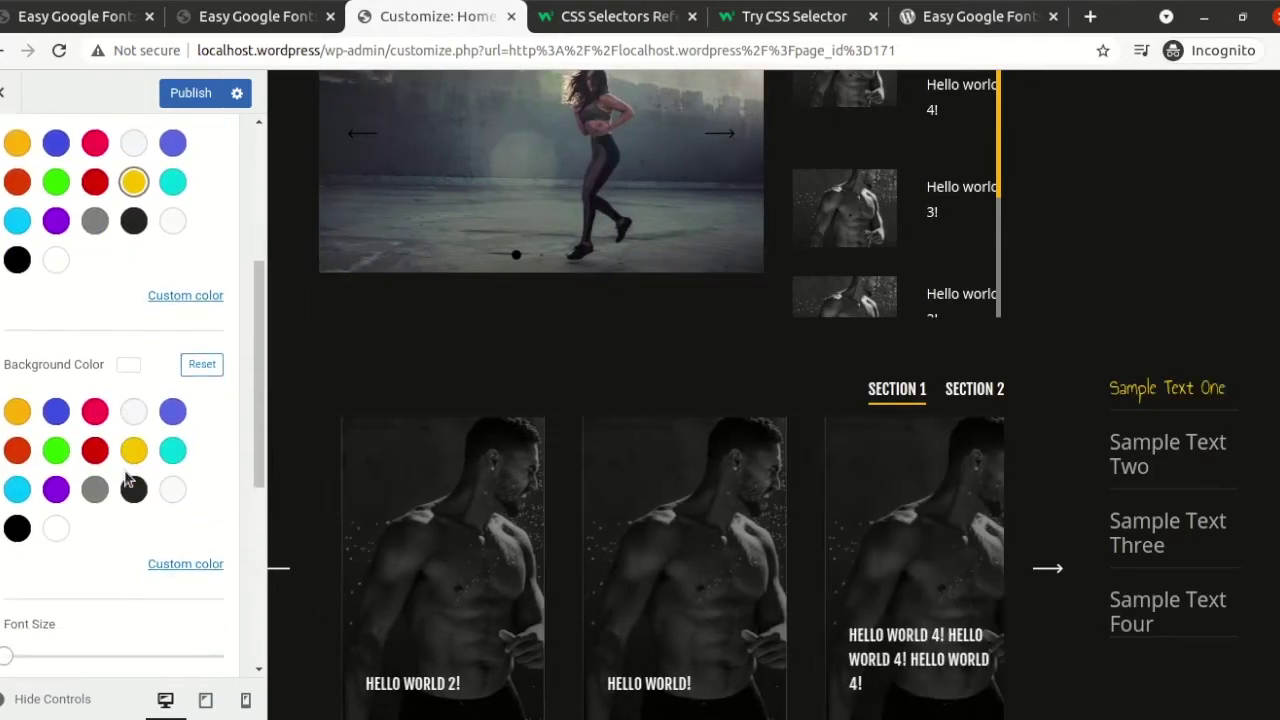
{"action": "left_click", "coordinate": [141, 390]}
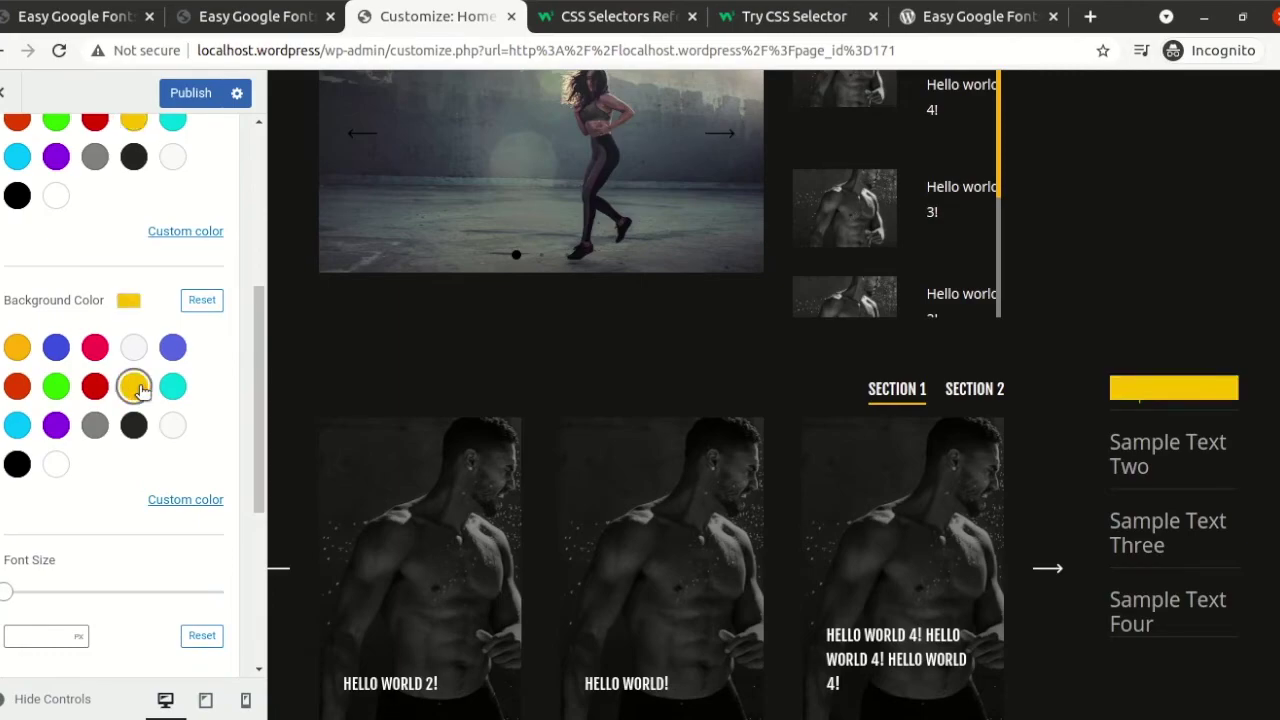
{"action": "left_click", "coordinate": [174, 388]}
{"action": "left_click", "coordinate": [55, 463]}
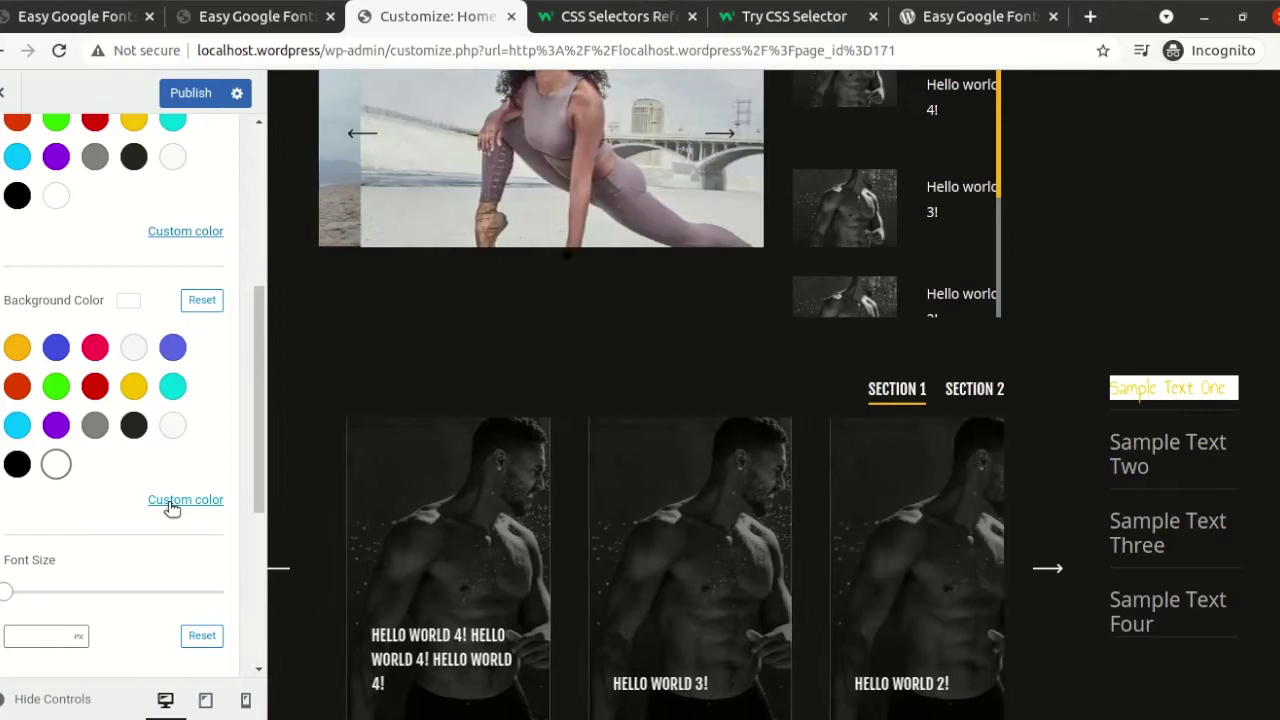
{"action": "left_click", "coordinate": [202, 300]}
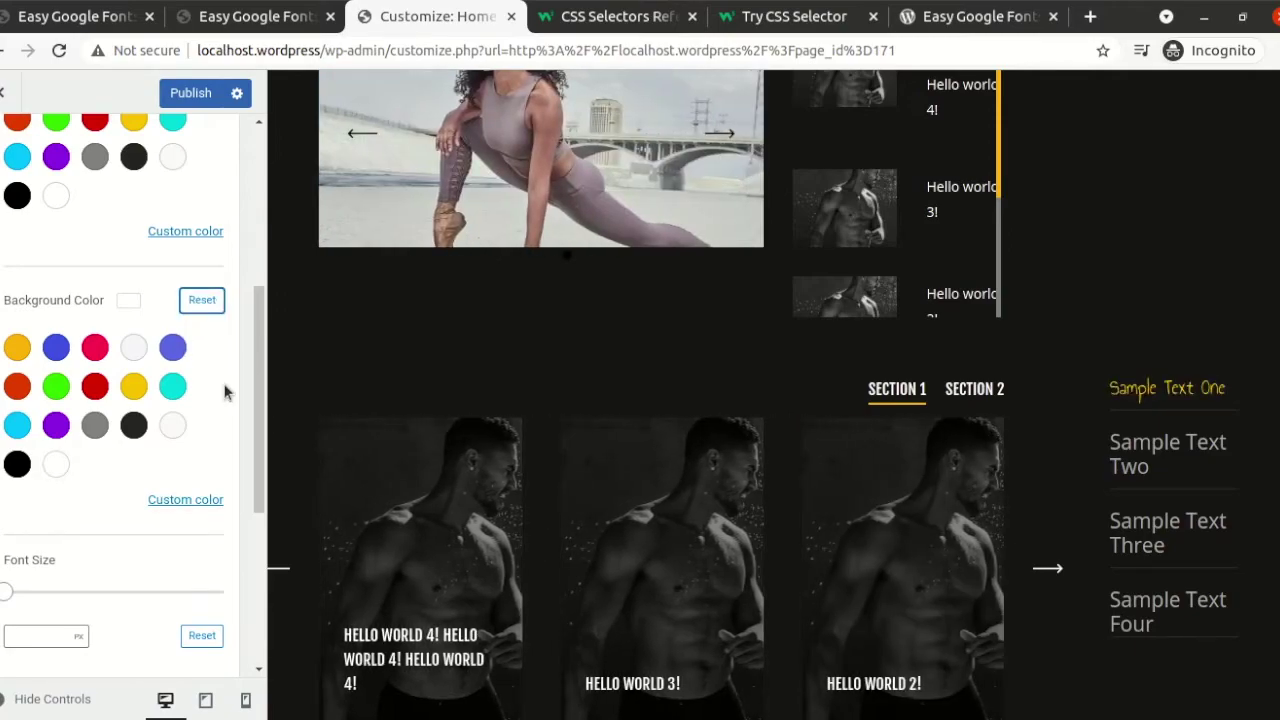
{"action": "scroll", "coordinate": [218, 390], "scroll_direction": "down", "scroll_amount": 2}
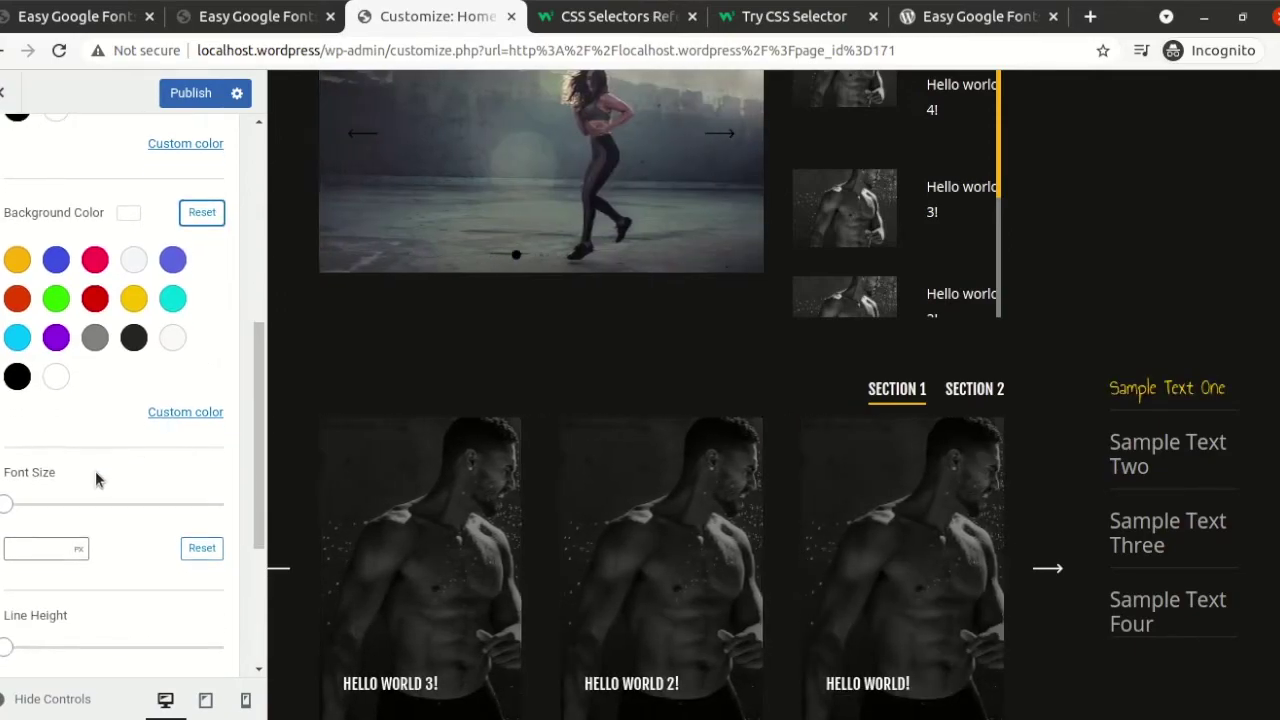
- Try larger font sizes for TA One in the style settings, and bring the size down to 10 px
{"action": "left_click_drag", "start_coordinate": [10, 508], "coordinate": [166, 496]}
{"action": "left_click_drag", "start_coordinate": [82, 507], "coordinate": [10, 506]}
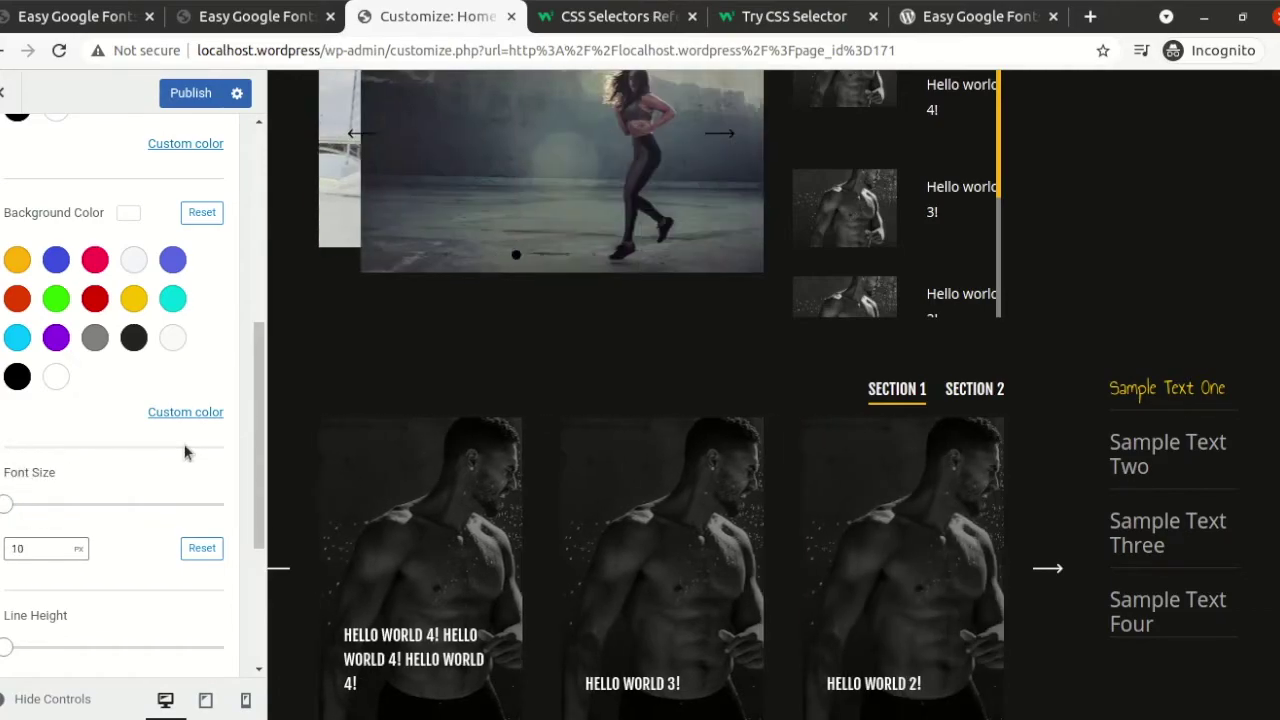
{"action": "scroll", "coordinate": [229, 466], "scroll_direction": "down", "scroll_amount": 3}
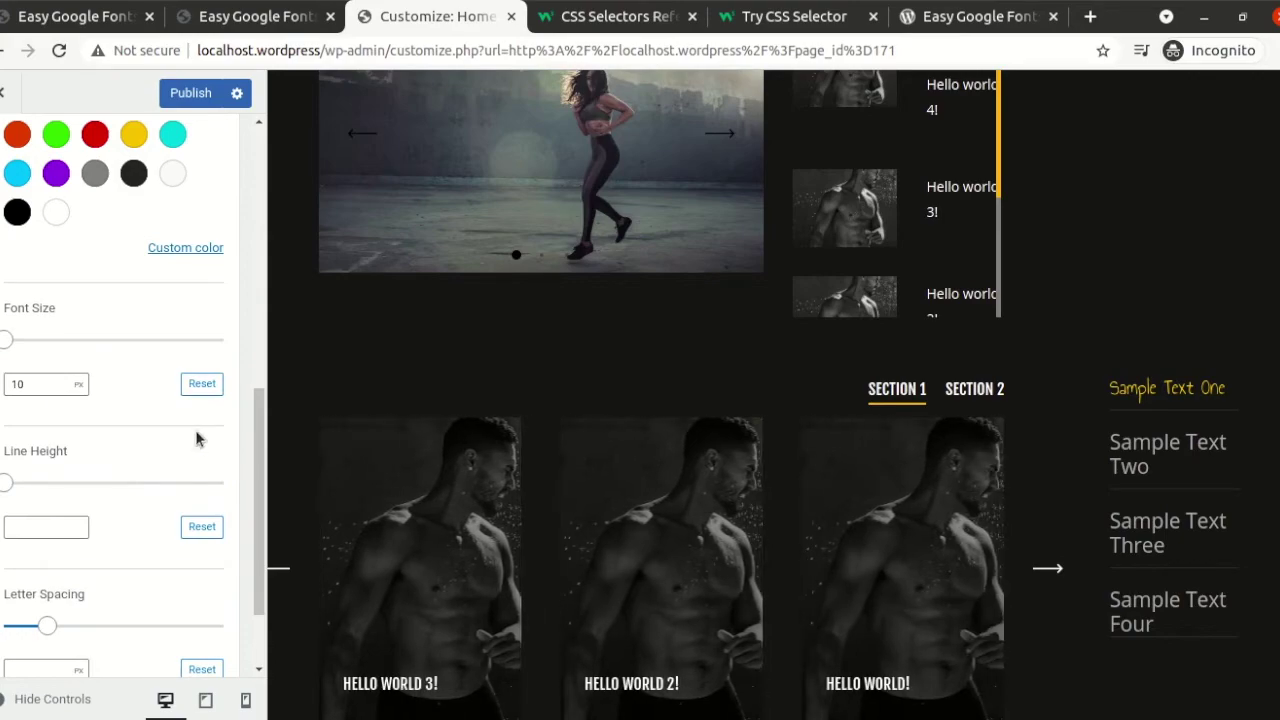
{"action": "scroll", "coordinate": [196, 436], "scroll_direction": "down", "scroll_amount": 1}
{"action": "left_click_drag", "start_coordinate": [43, 337], "coordinate": [8, 333]}
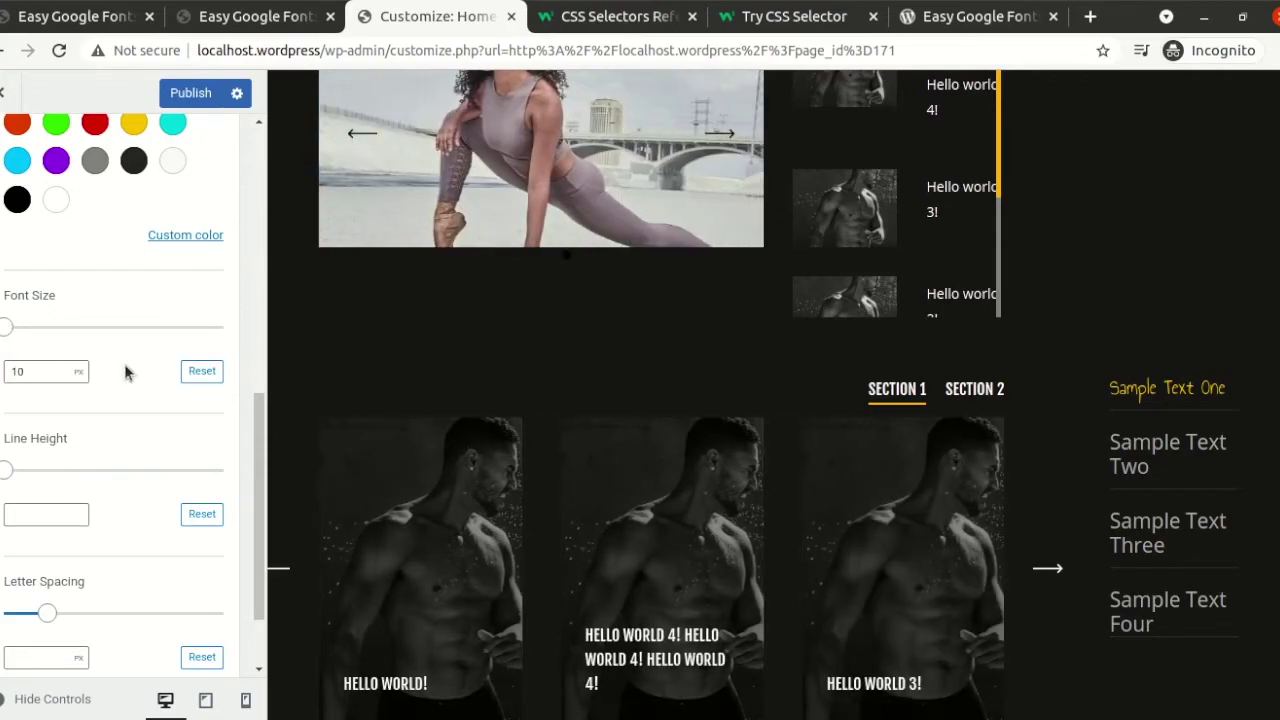
- Try a letter spacing of 2 px for TA One, and reset the letter spacing
{"action": "scroll", "coordinate": [124, 372], "scroll_direction": "down", "scroll_amount": 1}
{"action": "mouse_move", "coordinate": [54, 511]}
{"action": "left_mouse_down"}
{"action": "mouse_move", "coordinate": [23, 506]}
{"action": "mouse_move", "coordinate": [134, 511]}
{"action": "mouse_move", "coordinate": [67, 511]}
{"action": "left_mouse_up"}
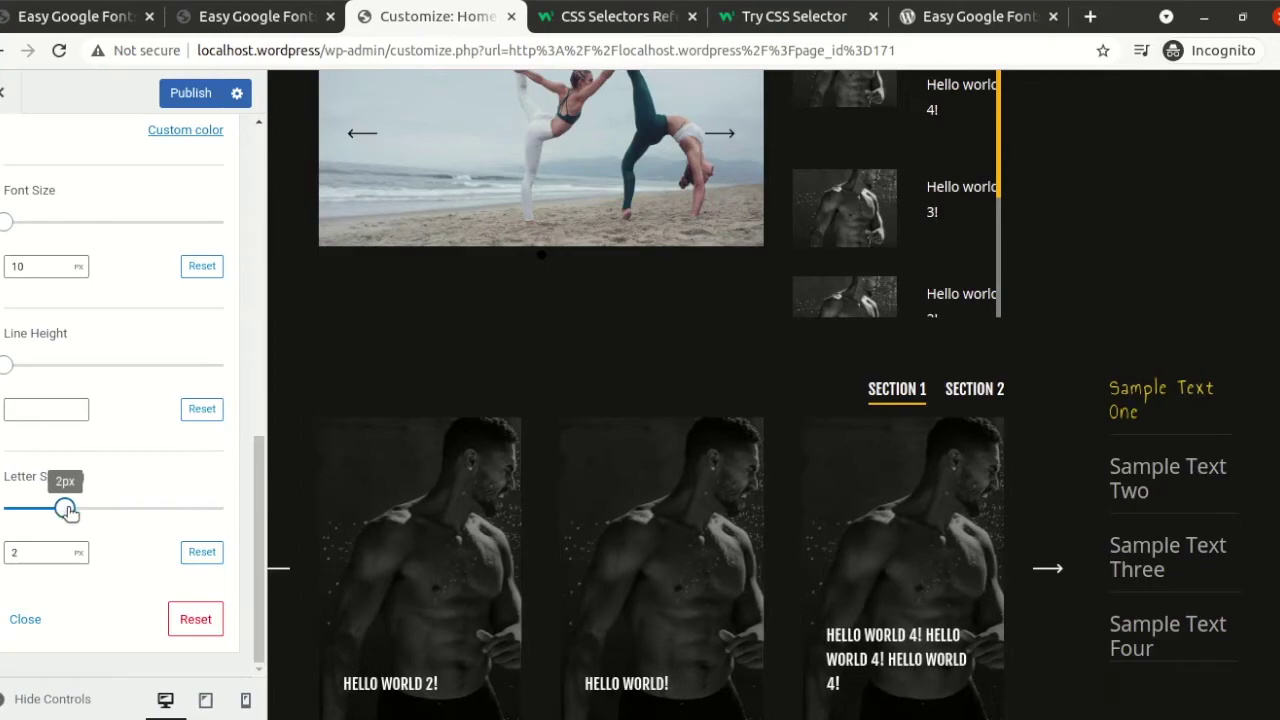
{"action": "left_click", "coordinate": [206, 556]}
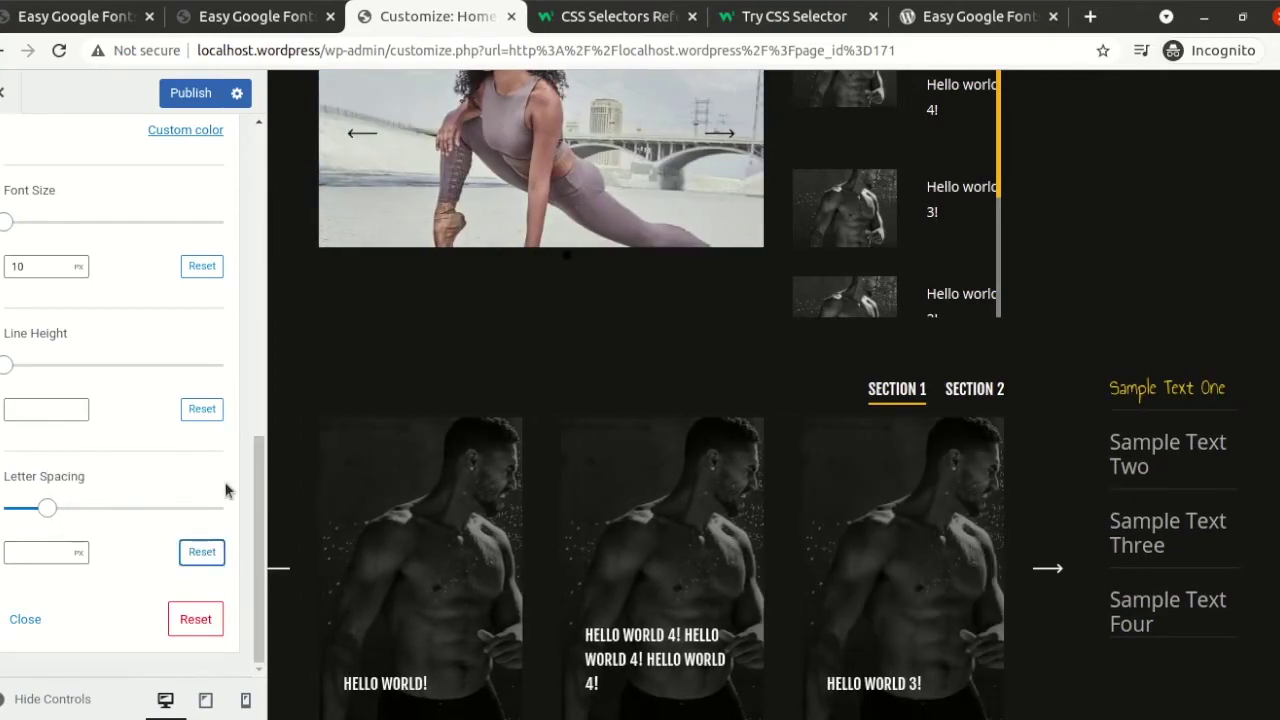
- Look over TA One's position settings, including the Display options, without changing any of them
{"action": "scroll", "coordinate": [140, 268], "scroll_direction": "up", "scroll_amount": 5}
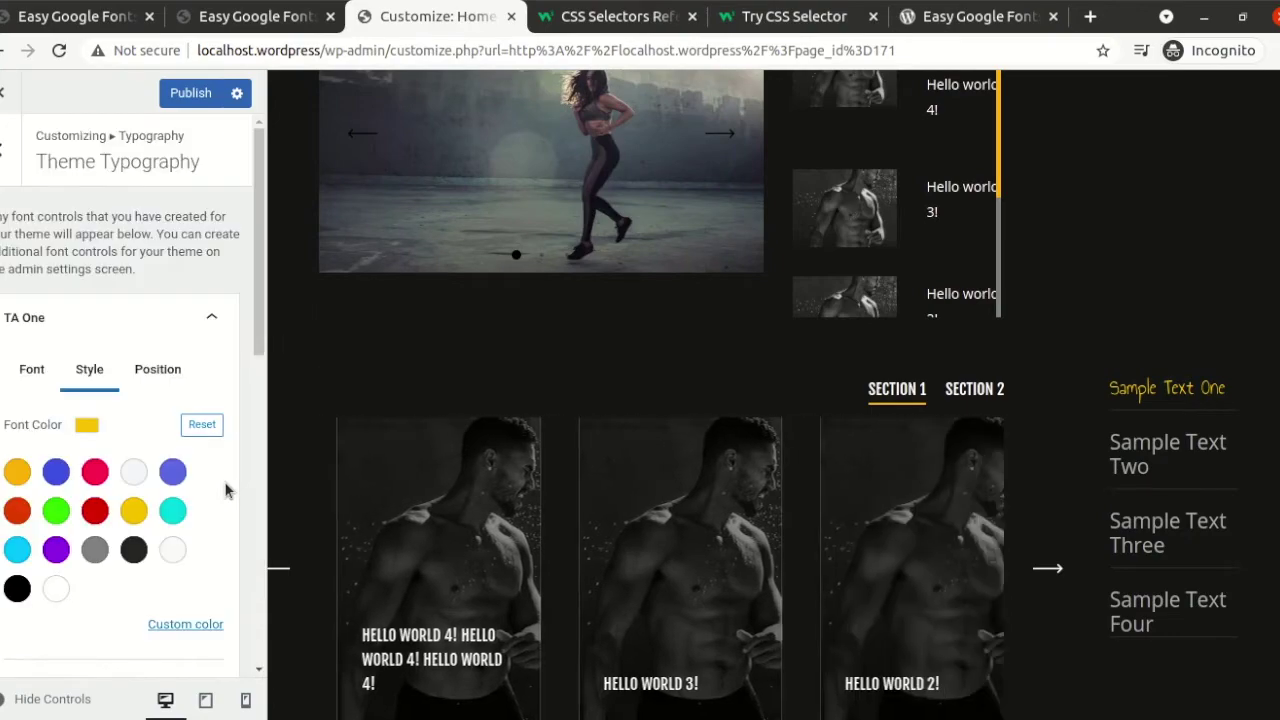
{"action": "left_click", "coordinate": [163, 370]}
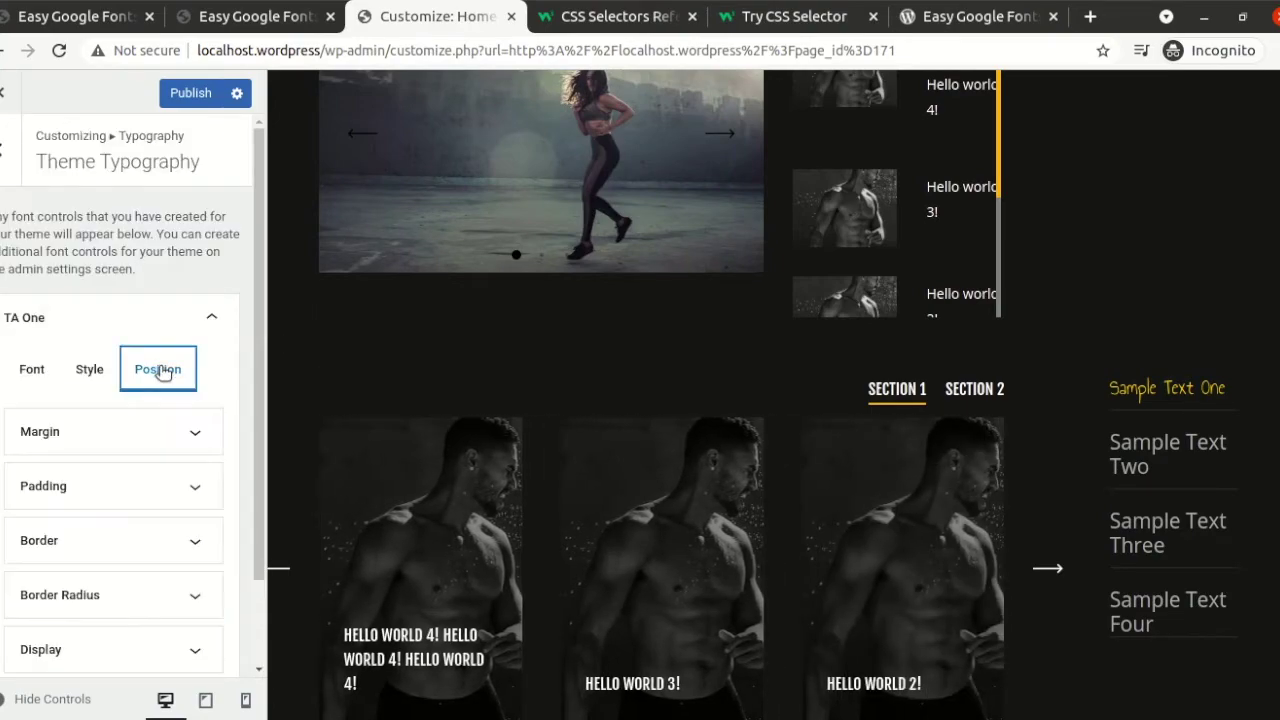
{"action": "scroll", "coordinate": [163, 372], "scroll_direction": "down", "scroll_amount": 2}
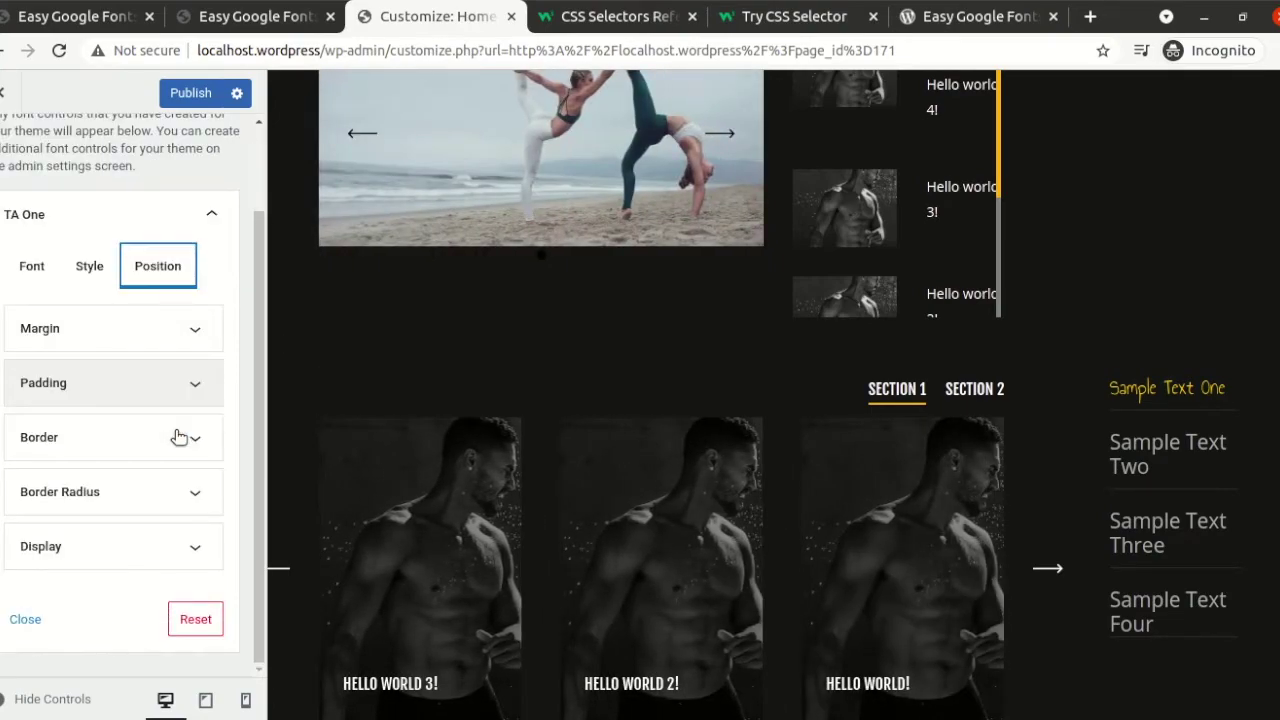
{"action": "left_click", "coordinate": [191, 543]}
{"action": "left_click", "coordinate": [191, 545]}
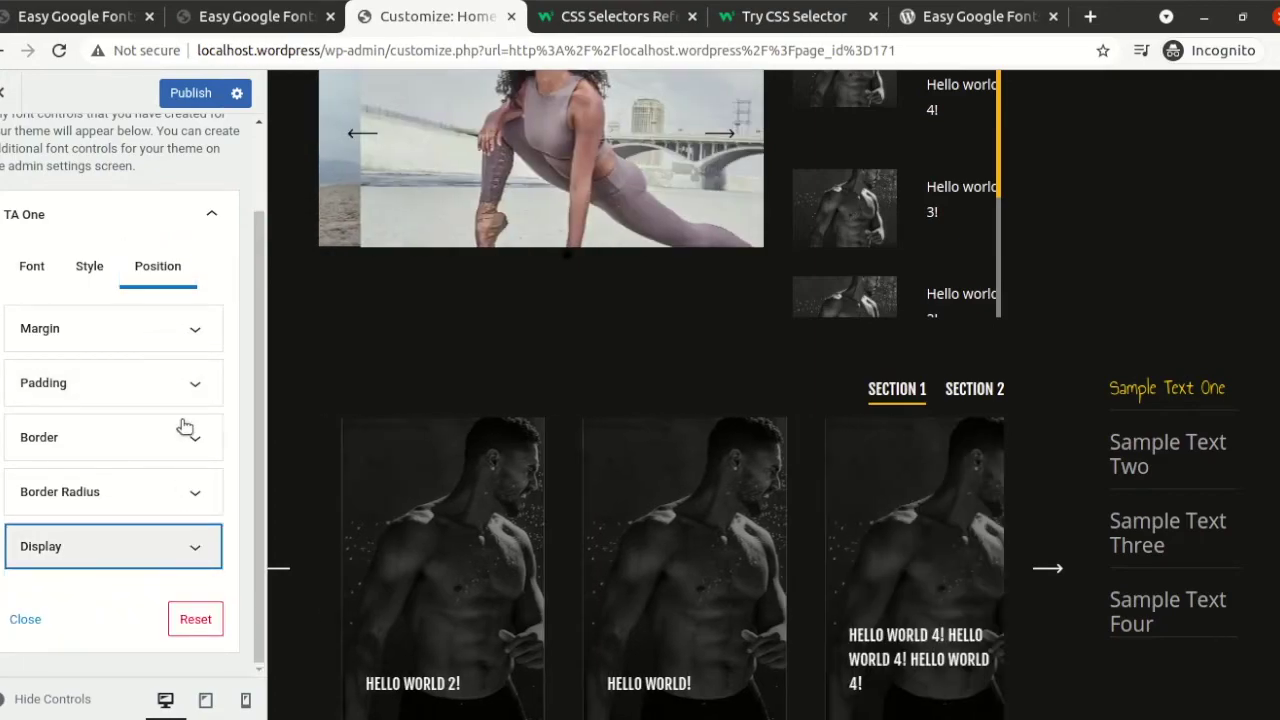
{"action": "left_click", "coordinate": [217, 293]}
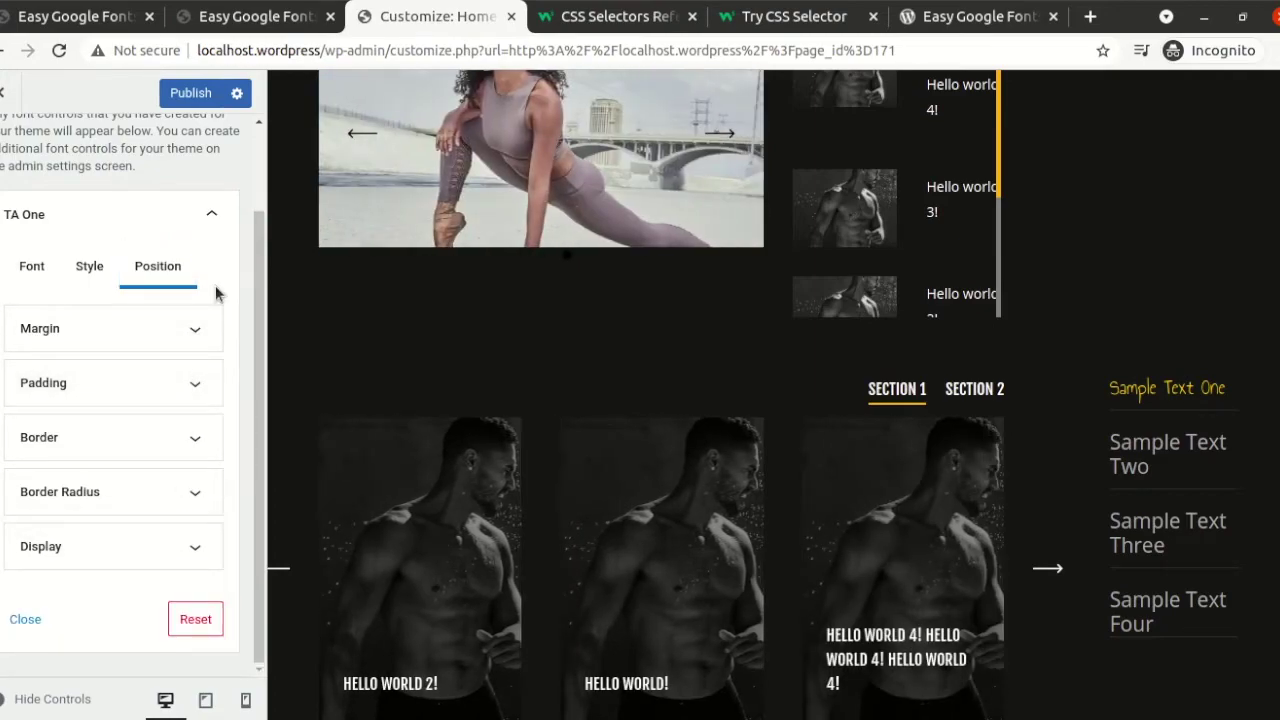
- Publish the TA One typography changes, and check the styling of Sample Text One on the live Home Demo page
{"action": "scroll", "coordinate": [217, 293], "scroll_direction": "up", "scroll_amount": 3}
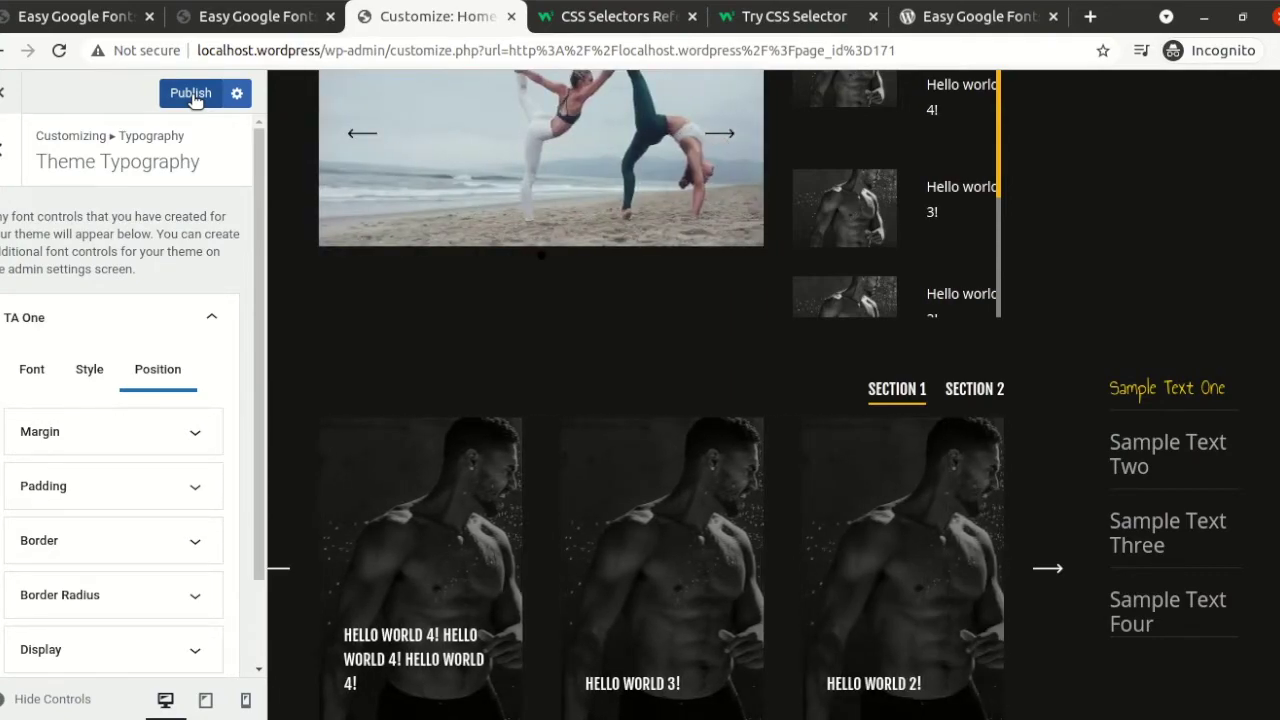
{"action": "left_click", "coordinate": [192, 95]}
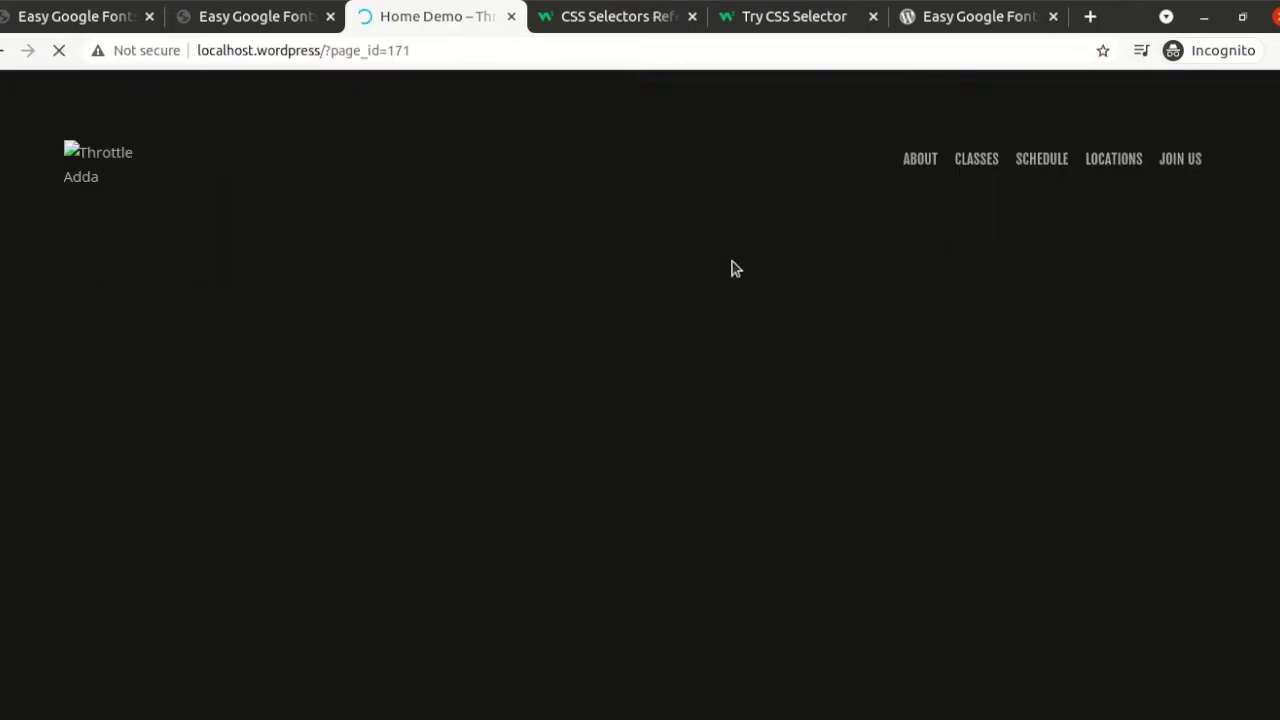
{"action": "scroll", "coordinate": [732, 266], "scroll_direction": "down", "scroll_amount": 4}
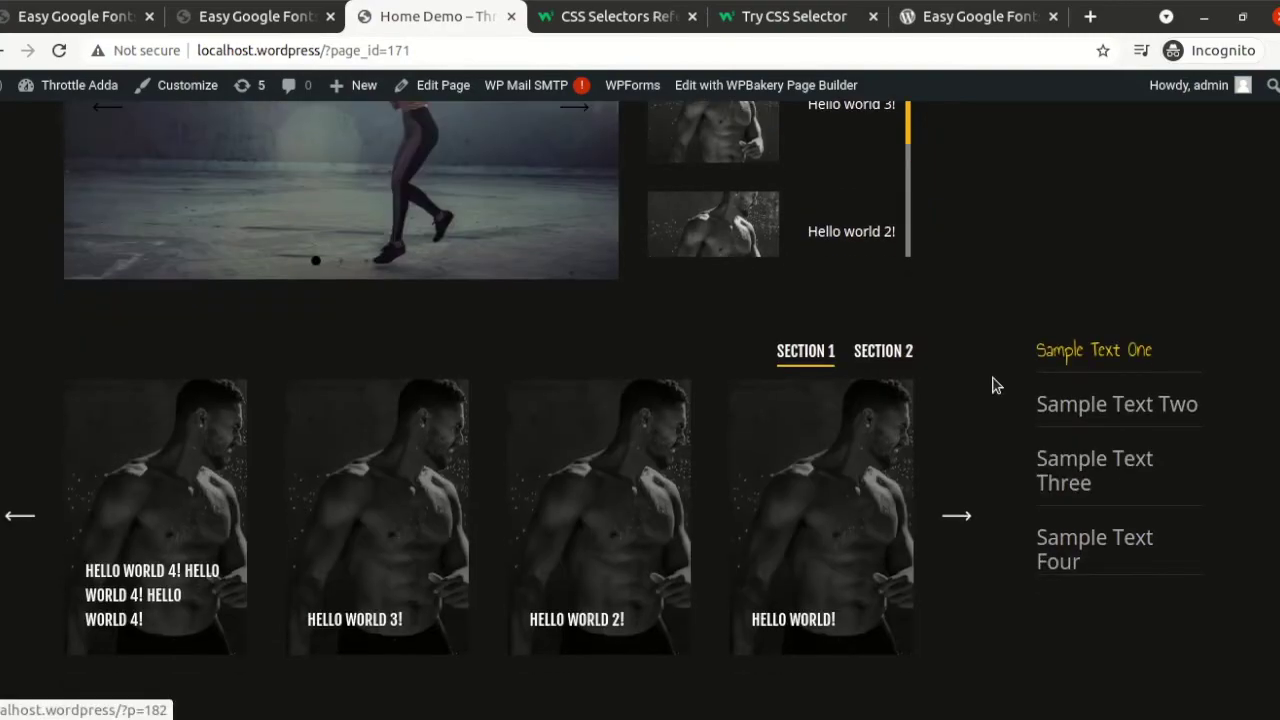
{"action": "triple_click", "coordinate": [1082, 350]}
{"action": "left_click", "coordinate": [1218, 346]}
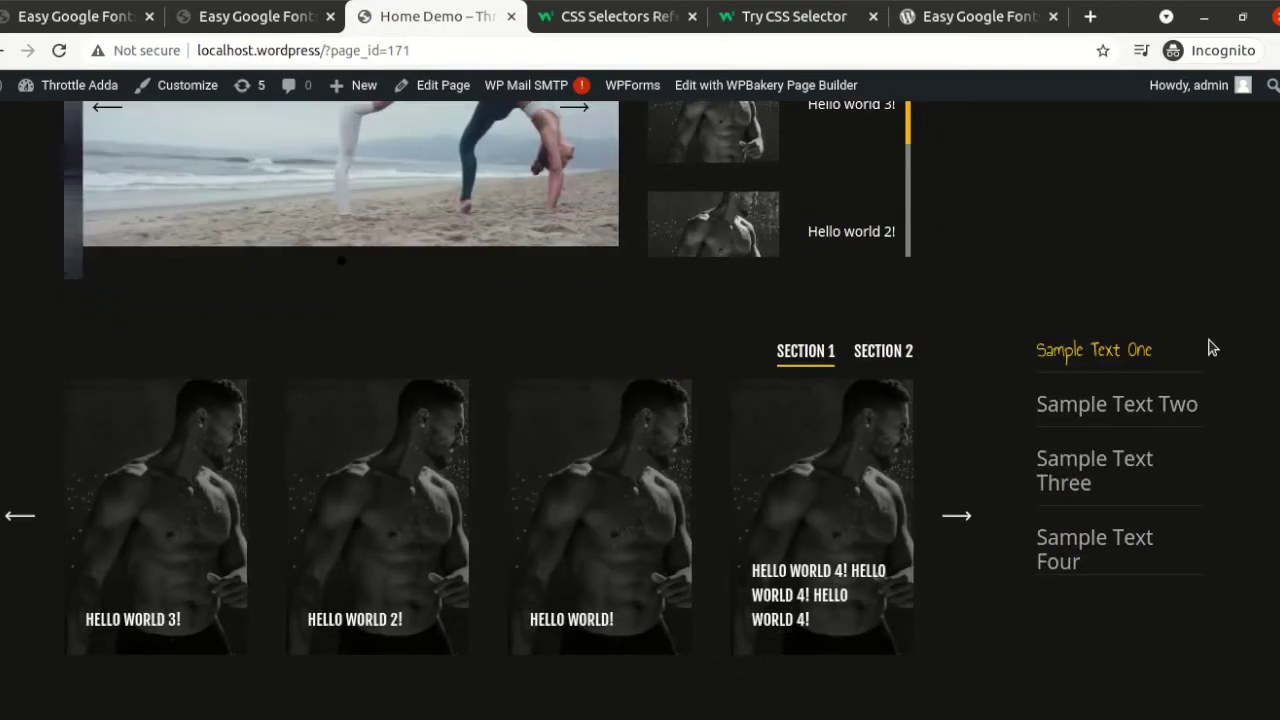
{"action": "triple_click", "coordinate": [1212, 347]}
{"action": "left_click", "coordinate": [1212, 347]}
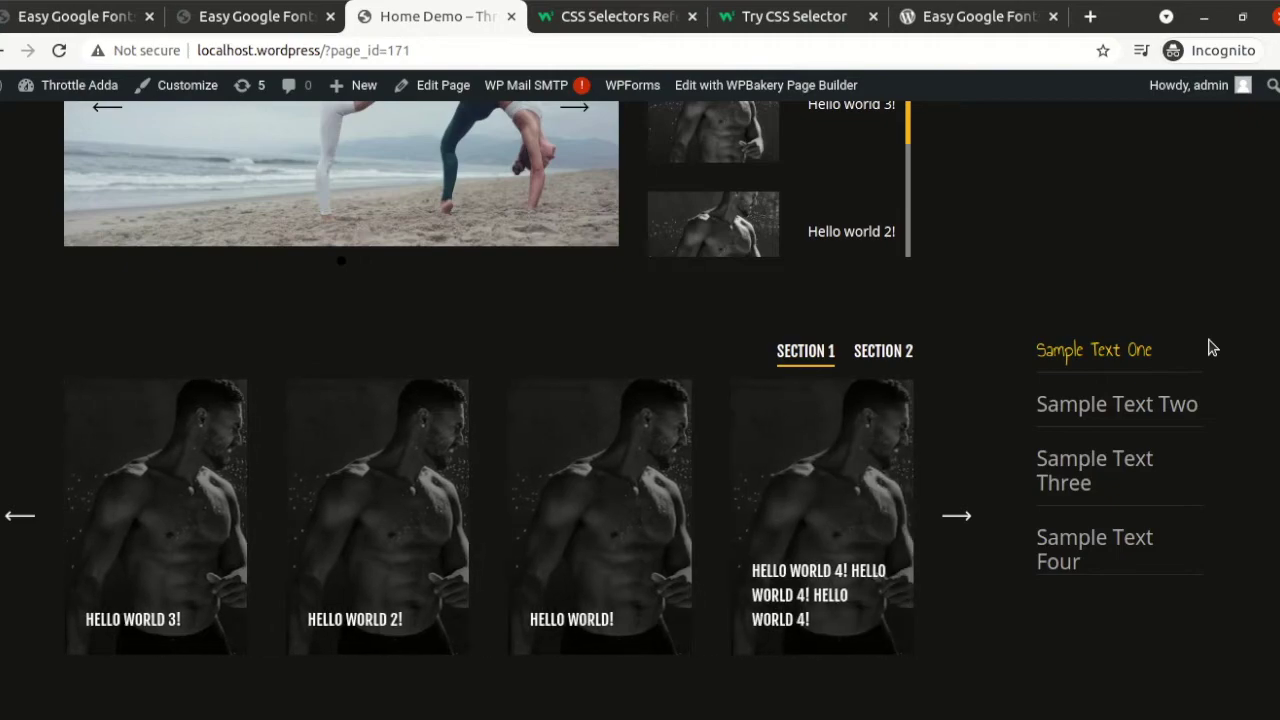
- Compare the CSS selector in the TA One font control with the side-column text on the Home Demo page
{"action": "left_click", "coordinate": [265, 24]}
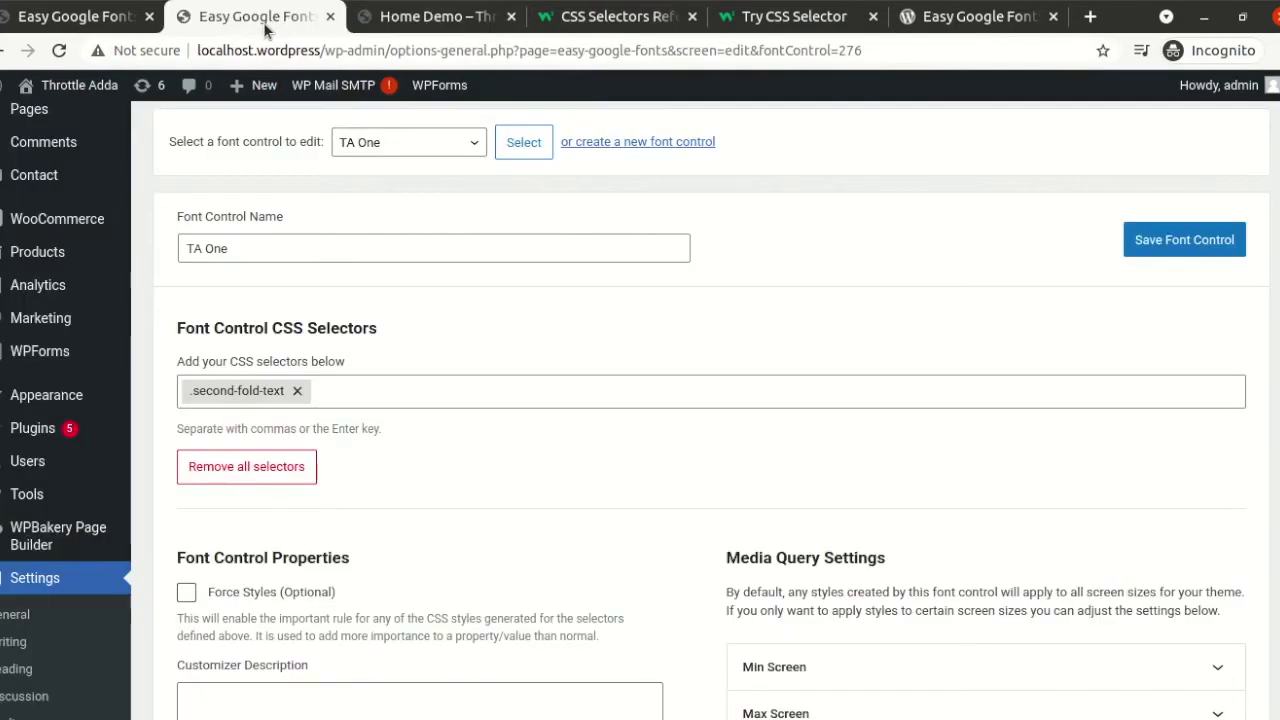
{"action": "left_click", "coordinate": [407, 20]}
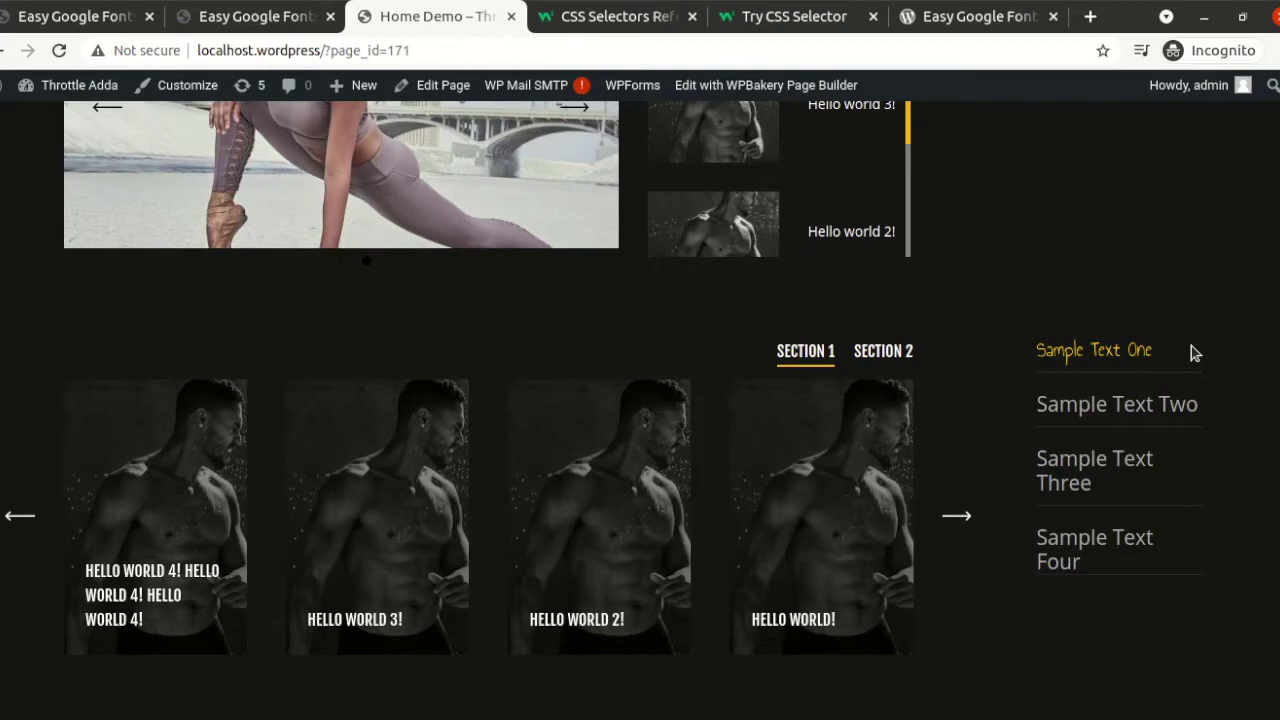
{"action": "left_click", "coordinate": [276, 28]}
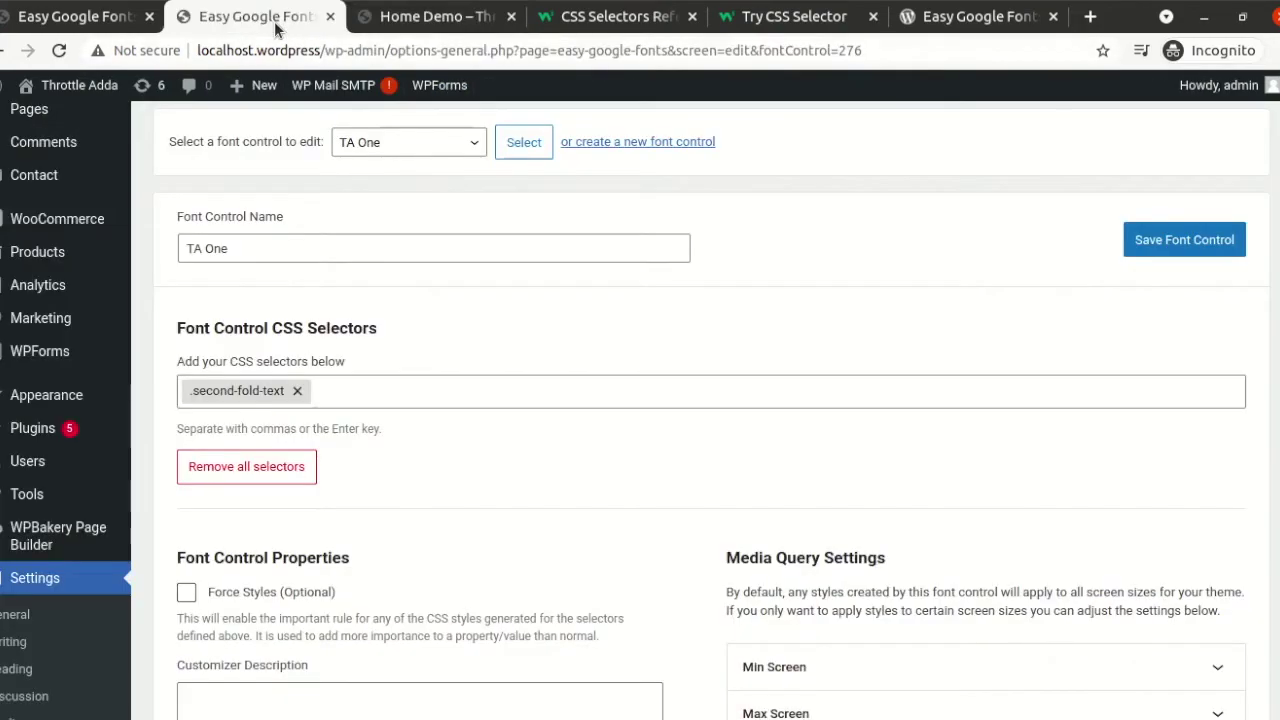
{"action": "left_click", "coordinate": [33, 16]}
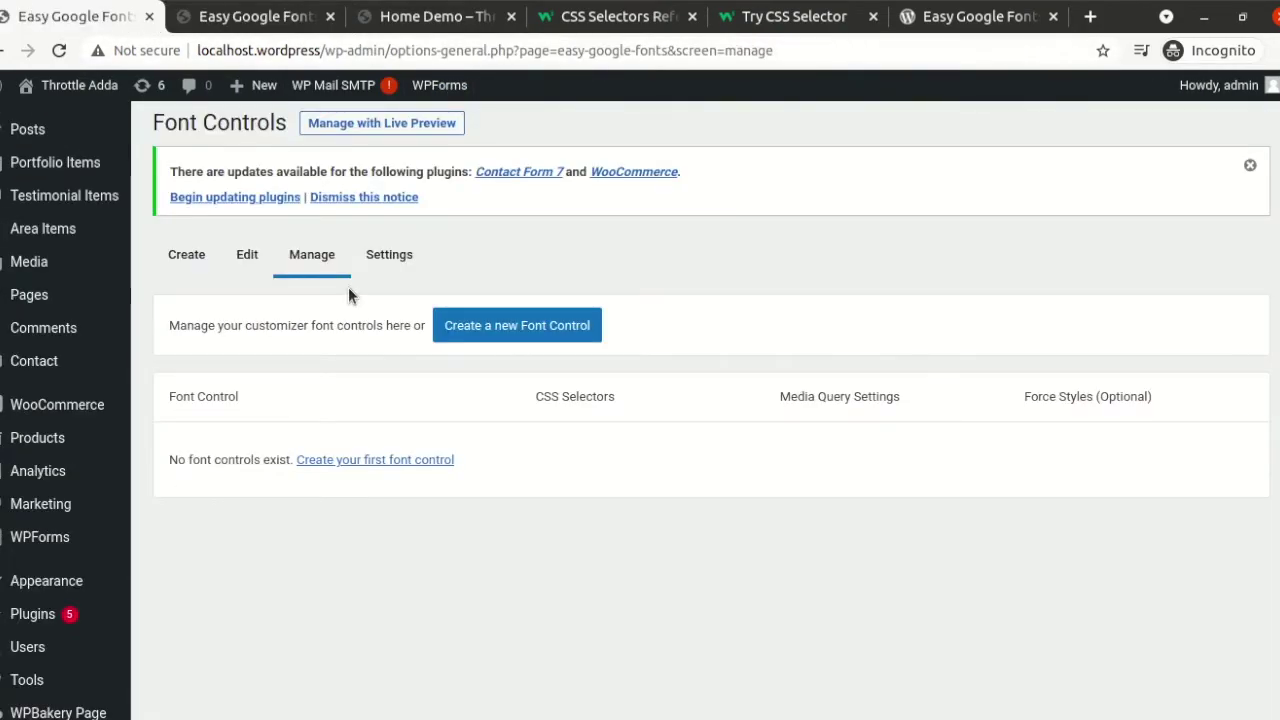
{"action": "left_click", "coordinate": [420, 22]}
- Find the Home Demo page in the site's list of all pages and open it for editing
{"action": "left_click", "coordinate": [280, 18]}
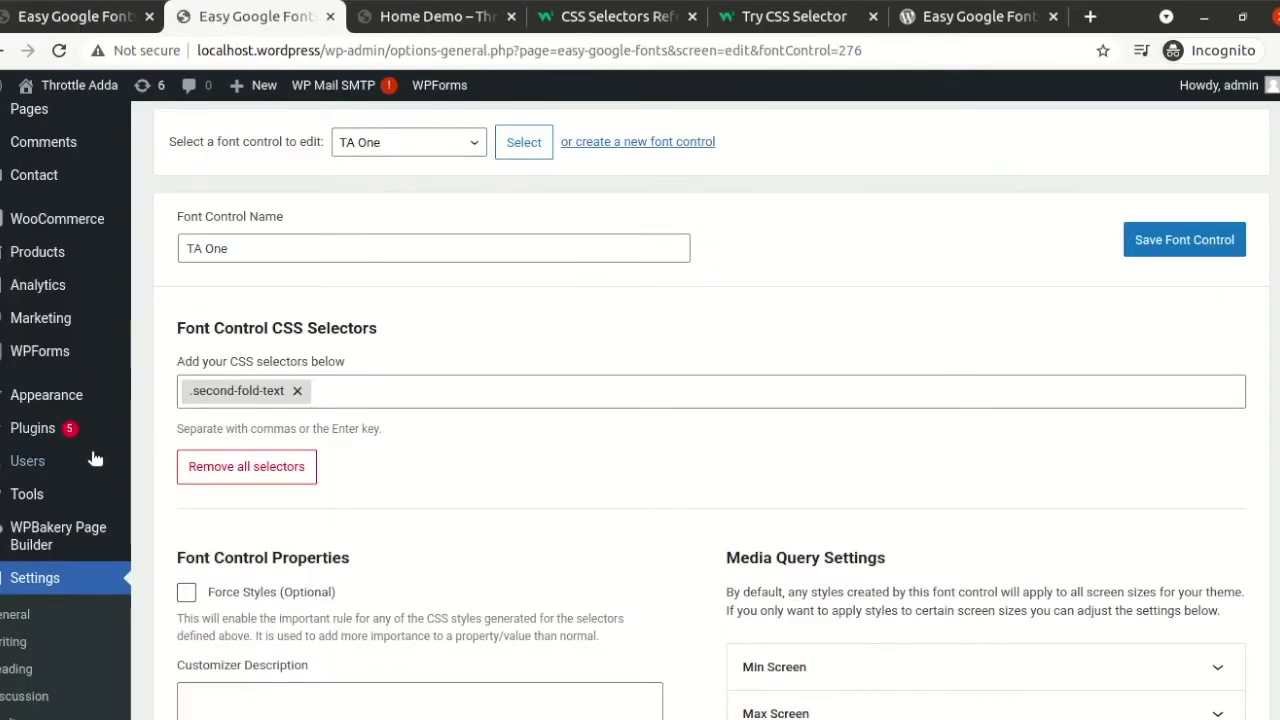
{"action": "scroll", "coordinate": [93, 458], "scroll_direction": "up", "scroll_amount": 2}
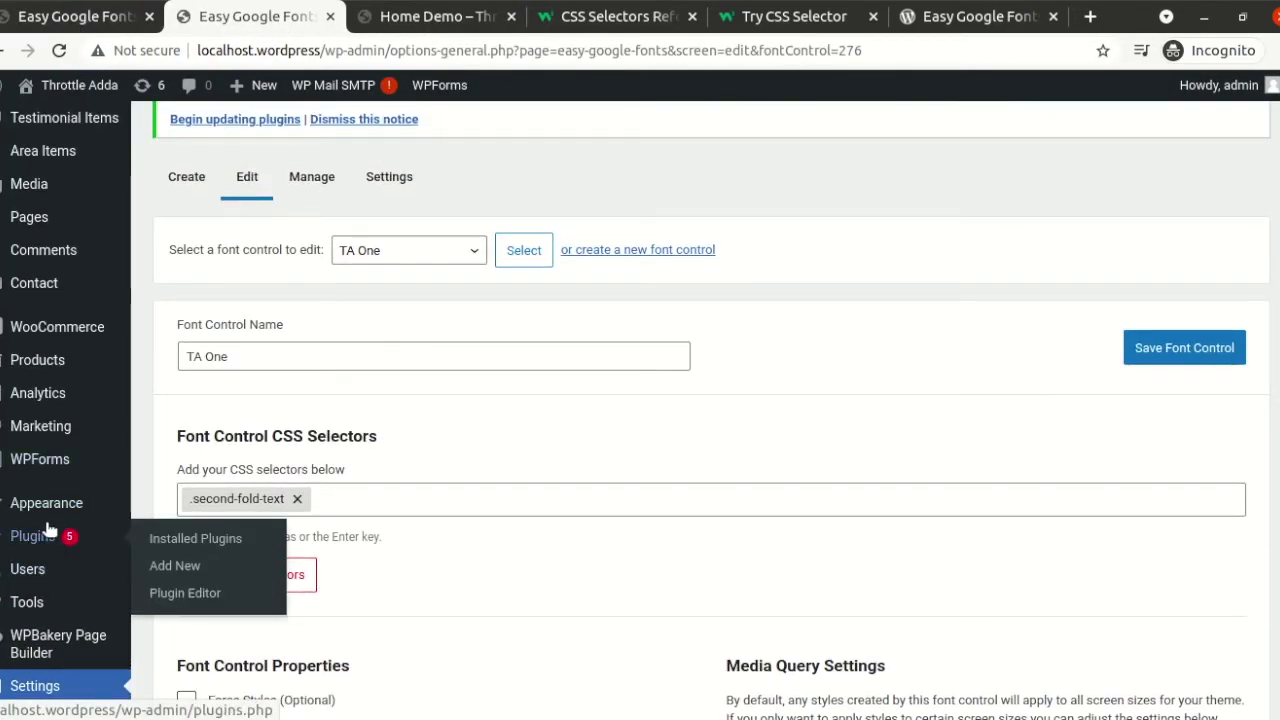
{"action": "scroll", "coordinate": [45, 325], "scroll_direction": "up", "scroll_amount": 2}
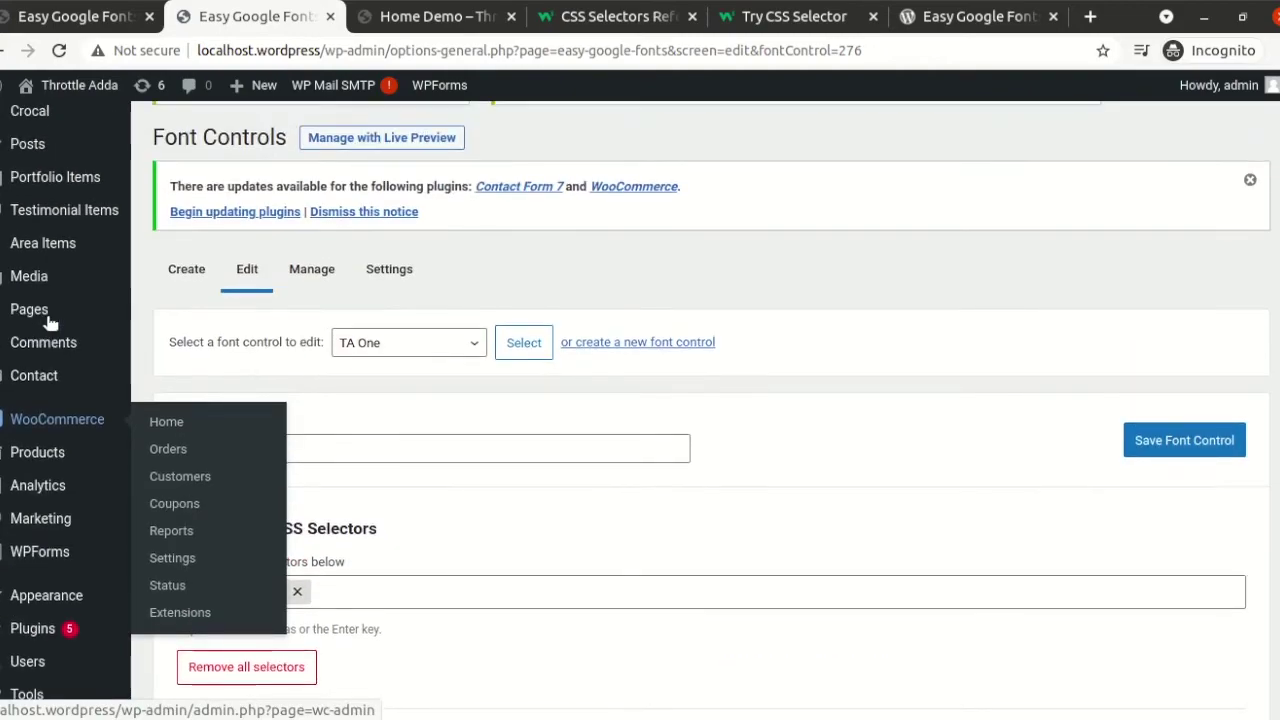
{"action": "mouse_move", "coordinate": [37, 309]}
{"action": "left_click", "coordinate": [175, 313]}
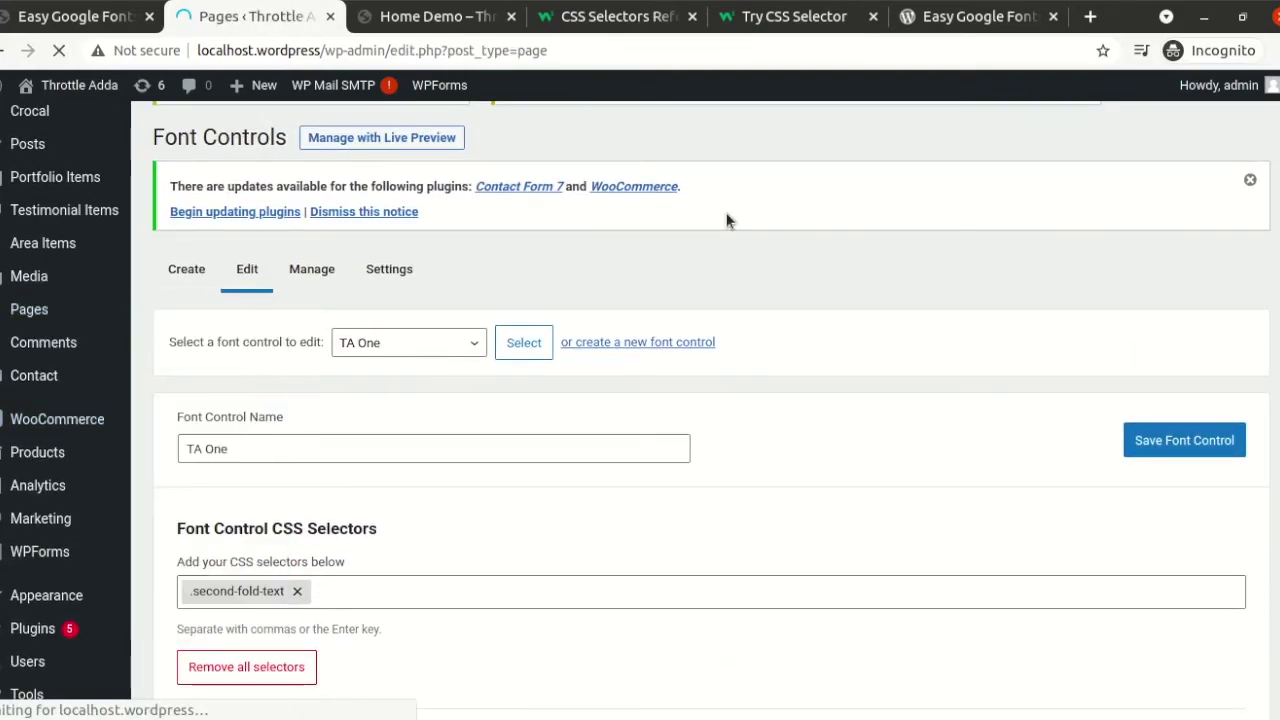
{"action": "scroll", "coordinate": [260, 532], "scroll_direction": "down", "scroll_amount": 3}
{"action": "mouse_move", "coordinate": [251, 486]}
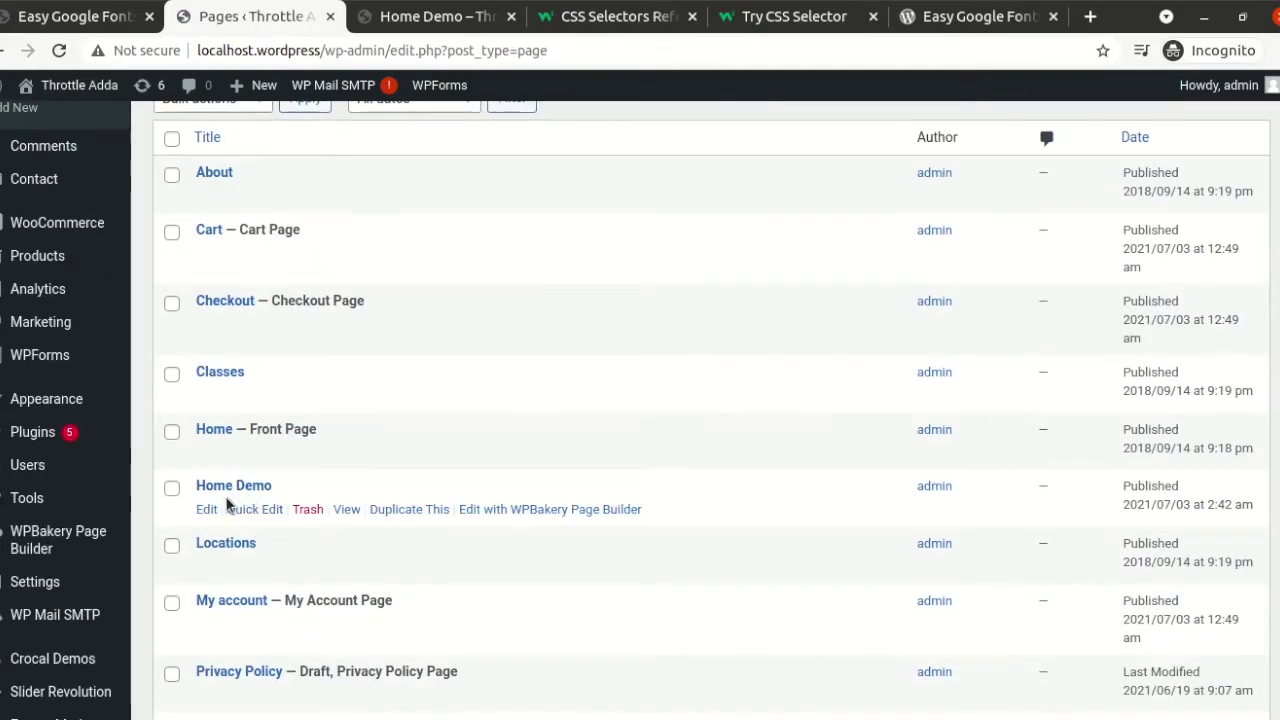
{"action": "left_click", "coordinate": [207, 509]}
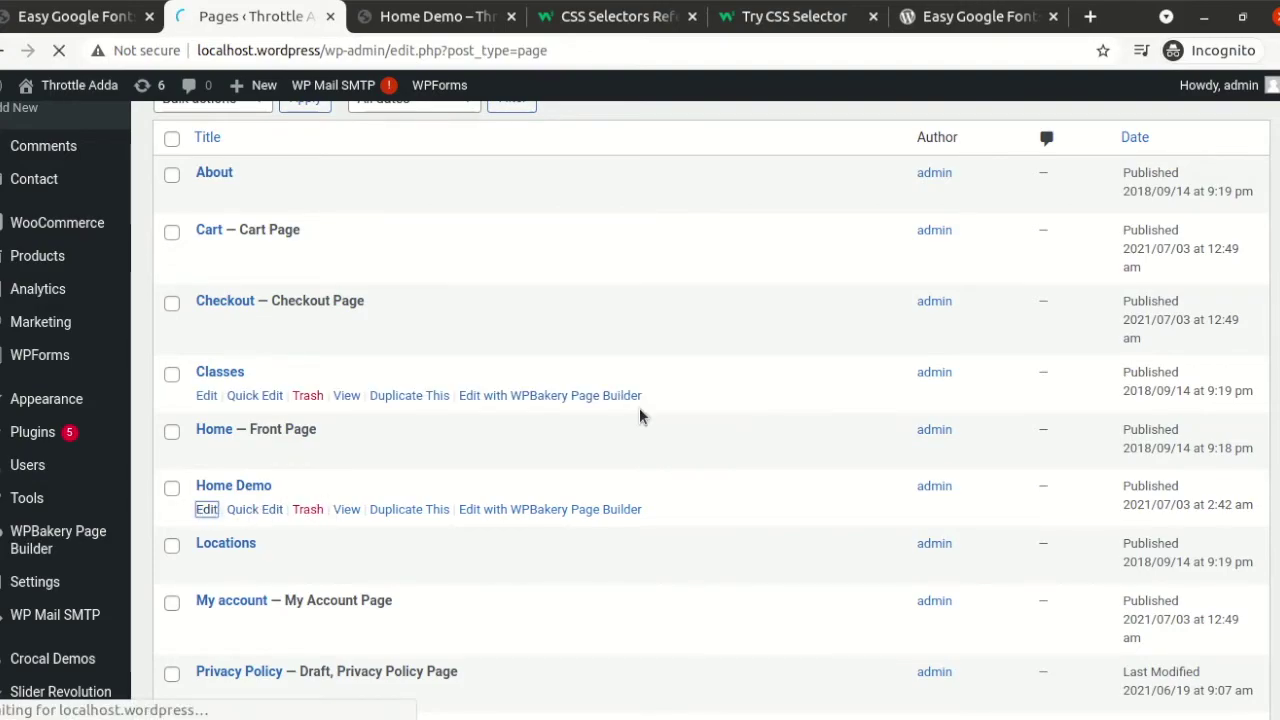
- Open the Sample Text One text block's settings and show its content as HTML source
{"action": "scroll", "coordinate": [639, 407], "scroll_direction": "down", "scroll_amount": 3}
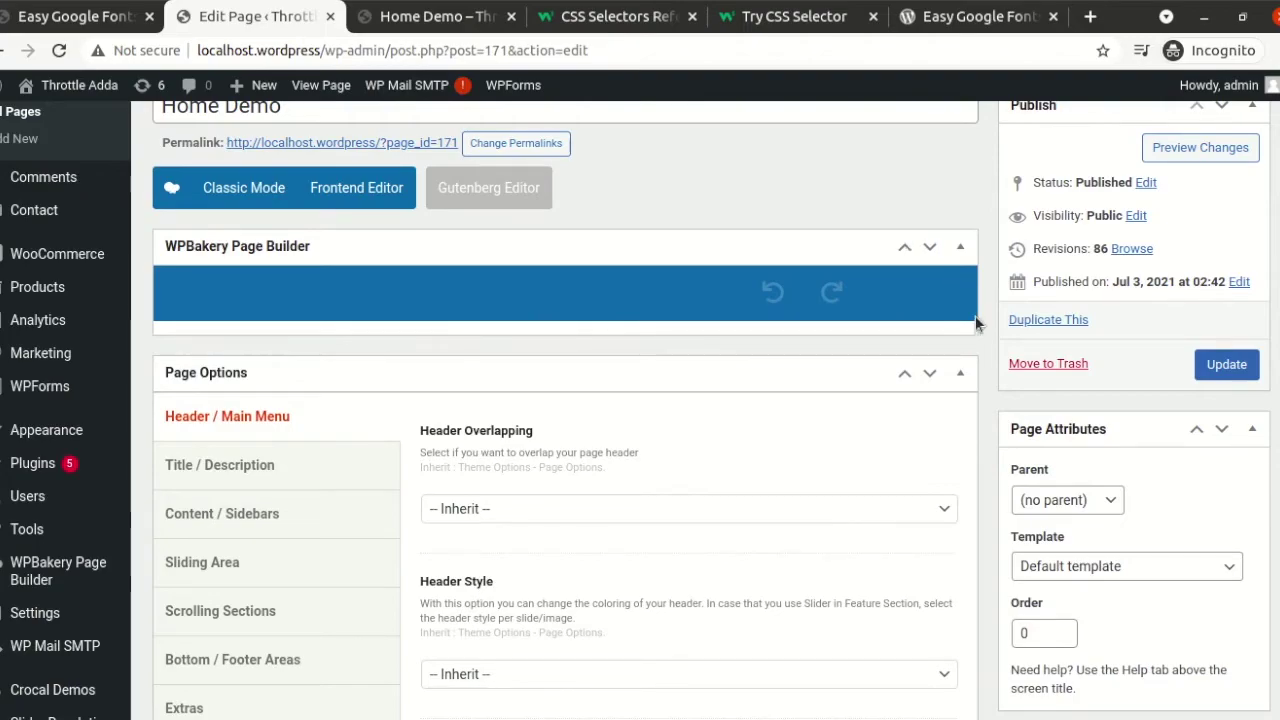
{"action": "scroll", "coordinate": [978, 350], "scroll_direction": "down", "scroll_amount": 3}
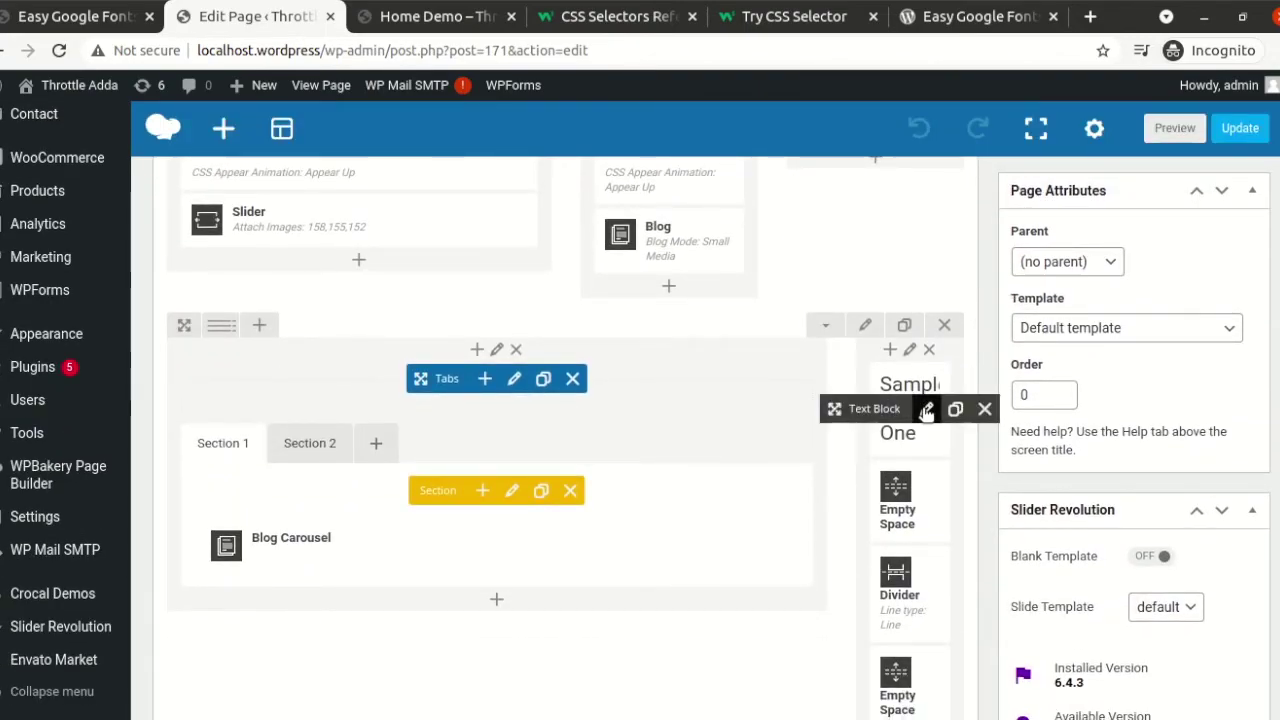
{"action": "left_click", "coordinate": [922, 407]}
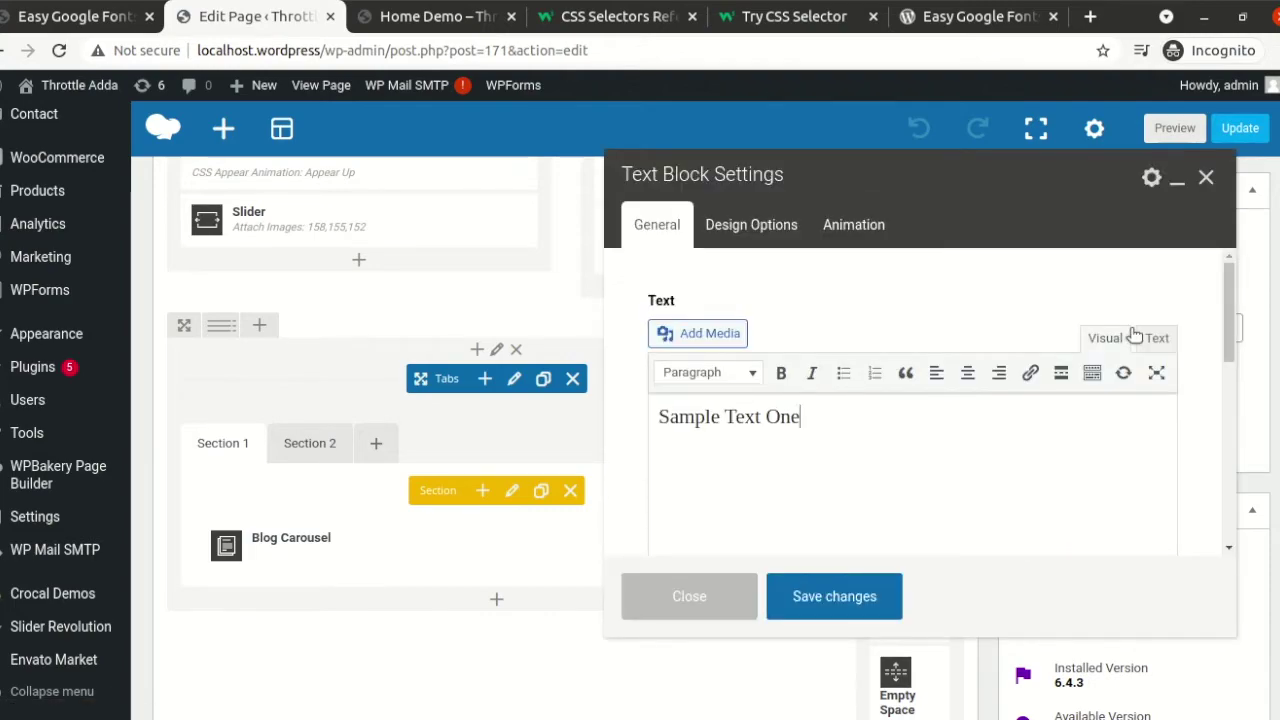
{"action": "left_click", "coordinate": [1157, 340]}
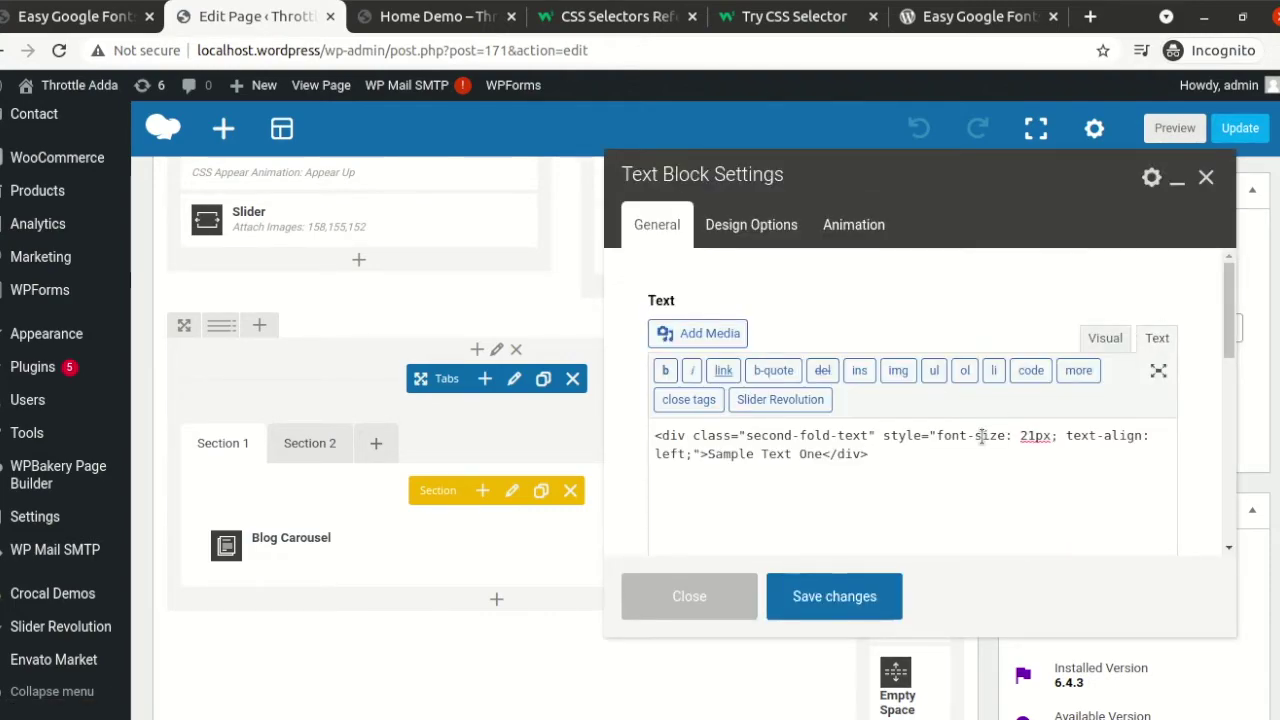
{"action": "key", "text": "ctrl+a"}
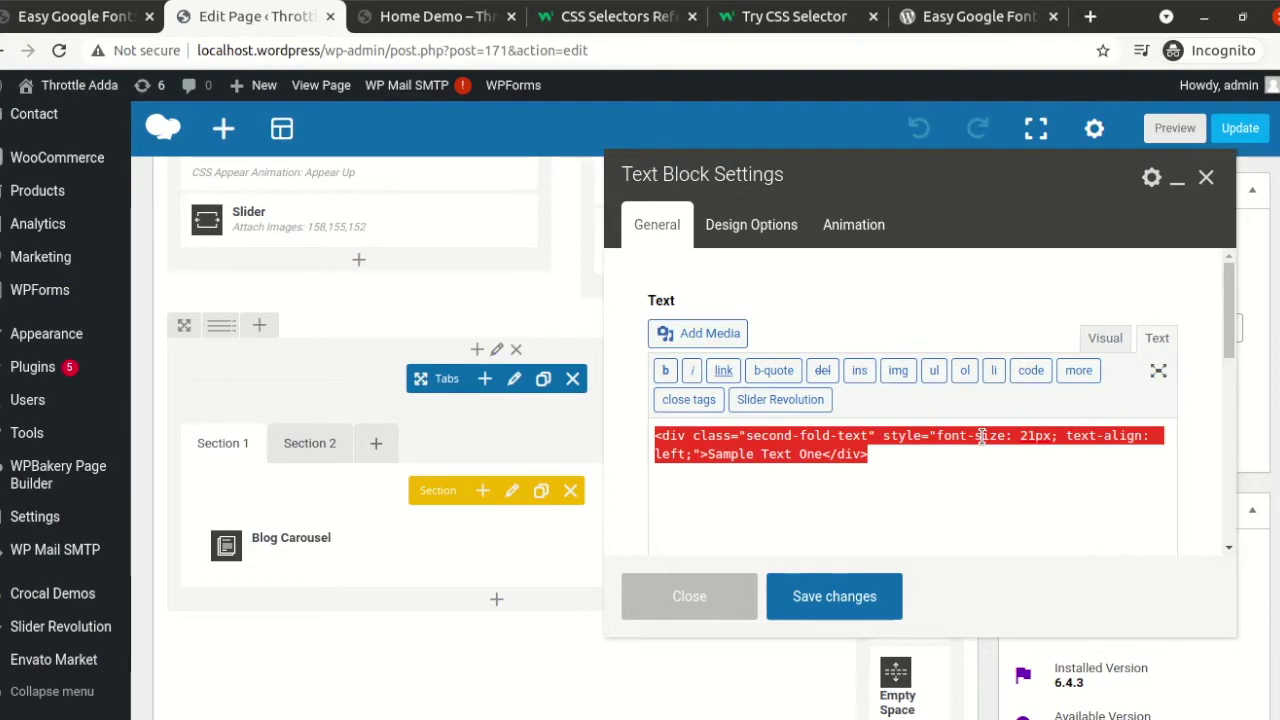
{"action": "left_click", "coordinate": [982, 436]}
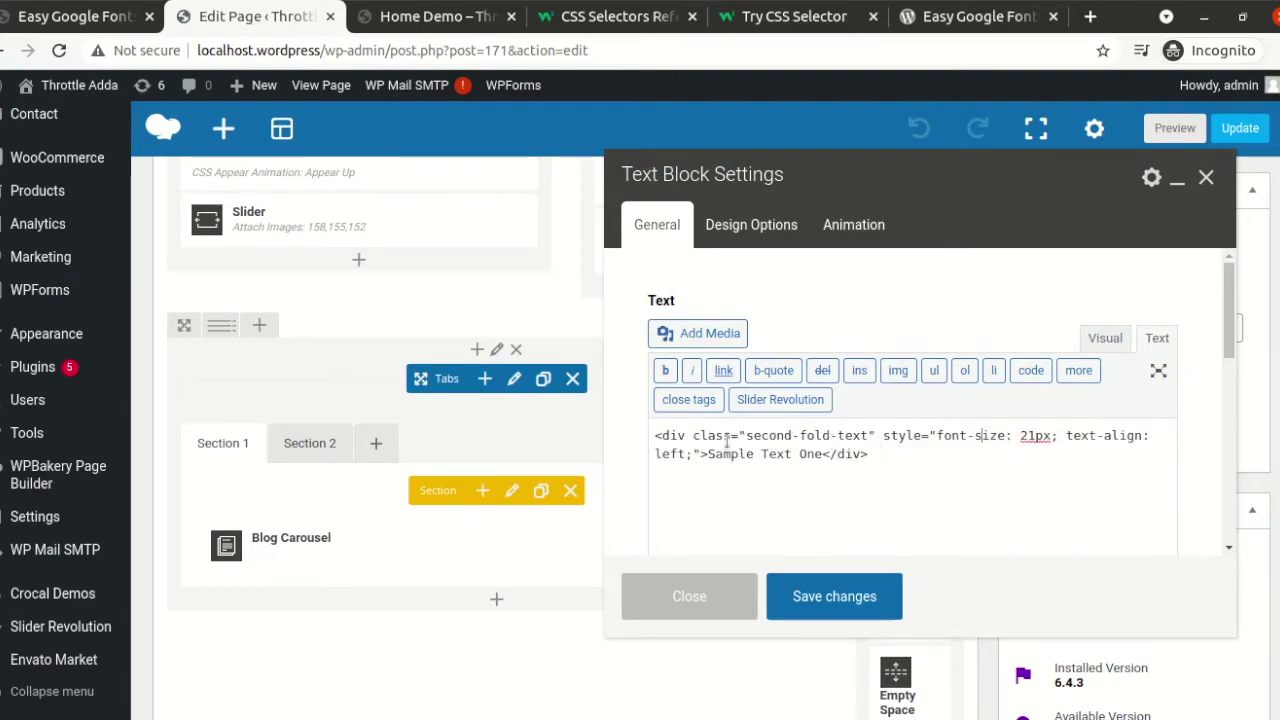
- Copy the class="second-fold-text" attribute from Sample Text One's div tag, and close the block's settings without saving
{"action": "left_click", "coordinate": [695, 436]}
{"action": "key", "text": "shift+Right"}
{"action": "key", "text": "shift+Right"}
{"action": "key", "text": "shift+Right"}
{"action": "key", "text": "shift+Right"}
{"action": "key", "text": "shift+Right"}
{"action": "key", "text": "shift+Right"}
{"action": "key", "text": "shift+Right"}
{"action": "key", "text": "shift+Right"}
{"action": "key", "text": "shift+Right"}
{"action": "key", "text": "shift+Right"}
{"action": "key", "text": "shift+Right"}
{"action": "key", "text": "shift+Right"}
{"action": "key", "text": "shift+Right"}
{"action": "key", "text": "shift+Right"}
{"action": "key", "text": "shift+Right"}
{"action": "key", "text": "shift+Right"}
{"action": "key", "text": "shift+Right"}
{"action": "key", "text": "shift+Right"}
{"action": "key", "text": "shift+Right"}
{"action": "key", "text": "shift+Right"}
{"action": "key", "text": "ctrl+c"}
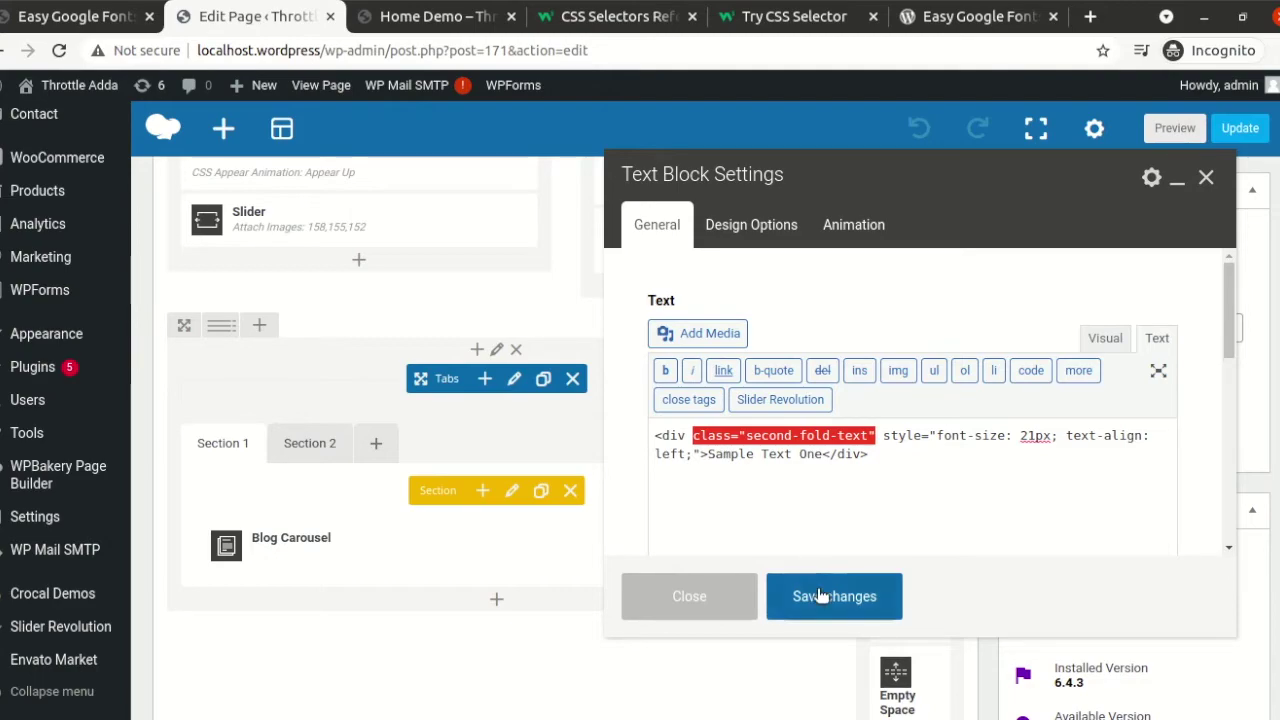
{"action": "left_click", "coordinate": [716, 598]}
- Paste class="second-fold-text" into the div tag of the Sample Text Two block's HTML source and save the block
{"action": "scroll", "coordinate": [921, 515], "scroll_direction": "down", "scroll_amount": 3}
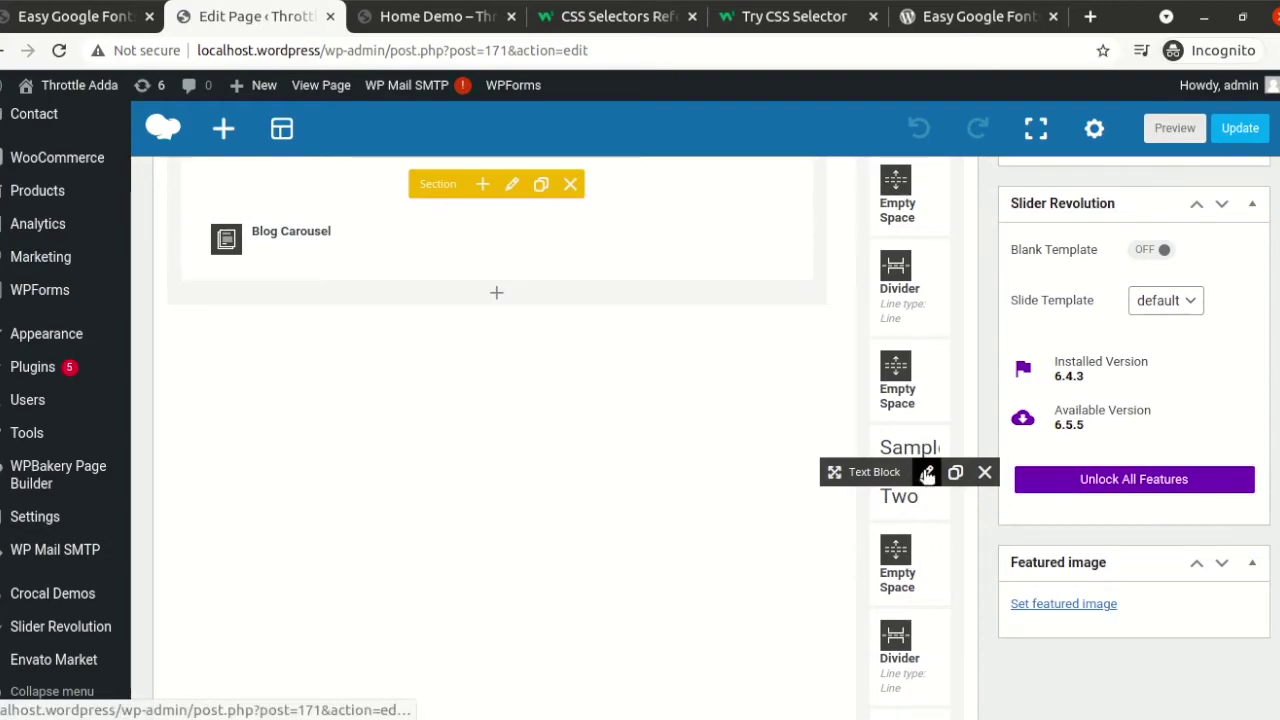
{"action": "left_click", "coordinate": [927, 473]}
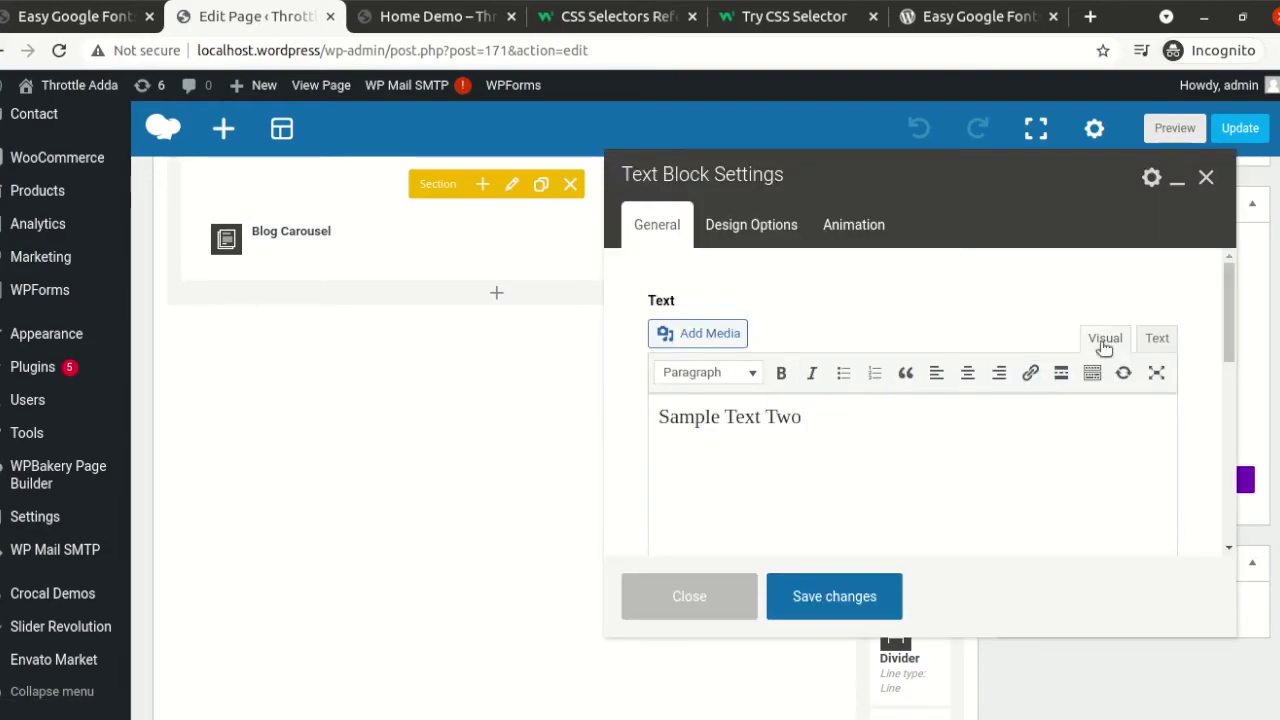
{"action": "left_click", "coordinate": [1156, 339]}
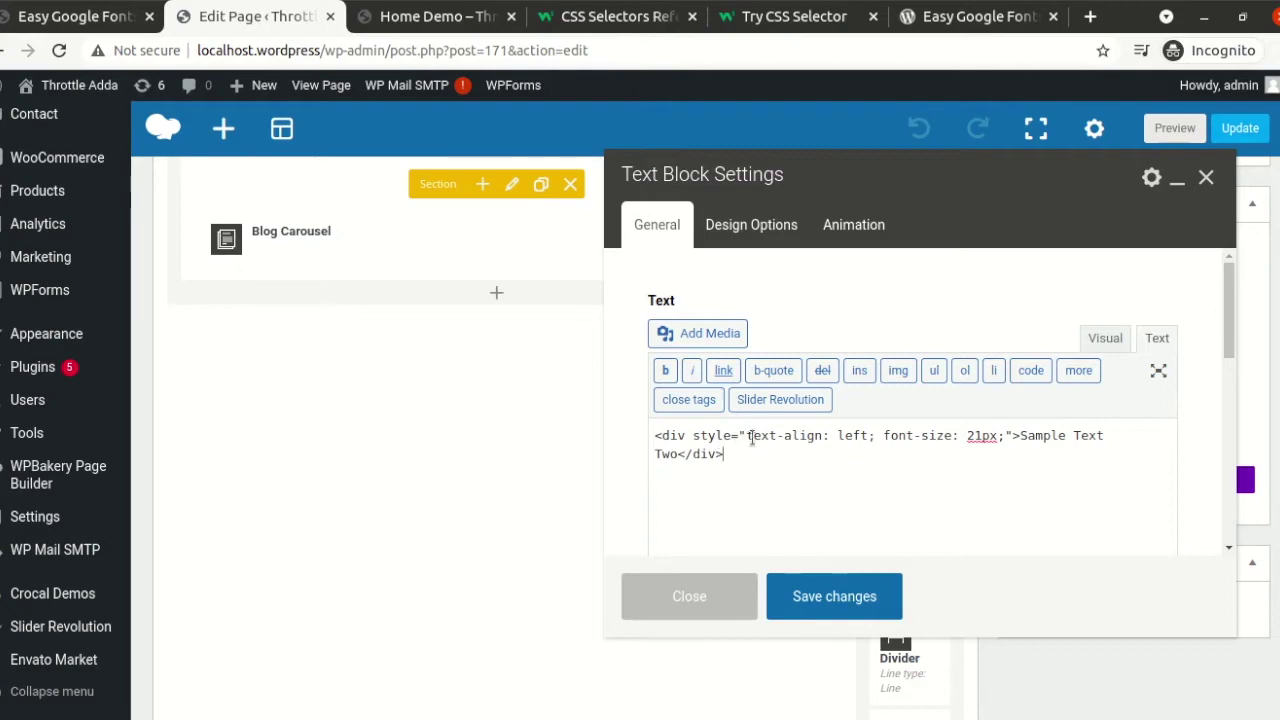
{"action": "left_click", "coordinate": [683, 435]}
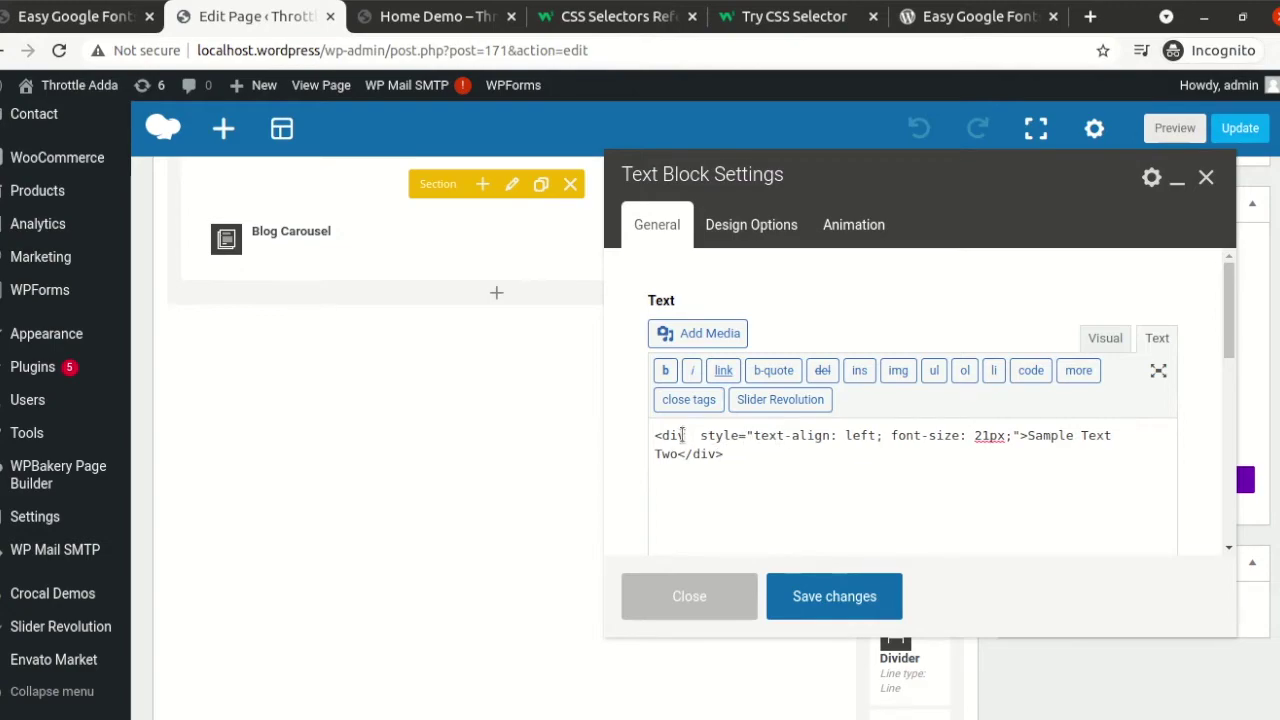
{"action": "key", "text": "ctrl+v"}
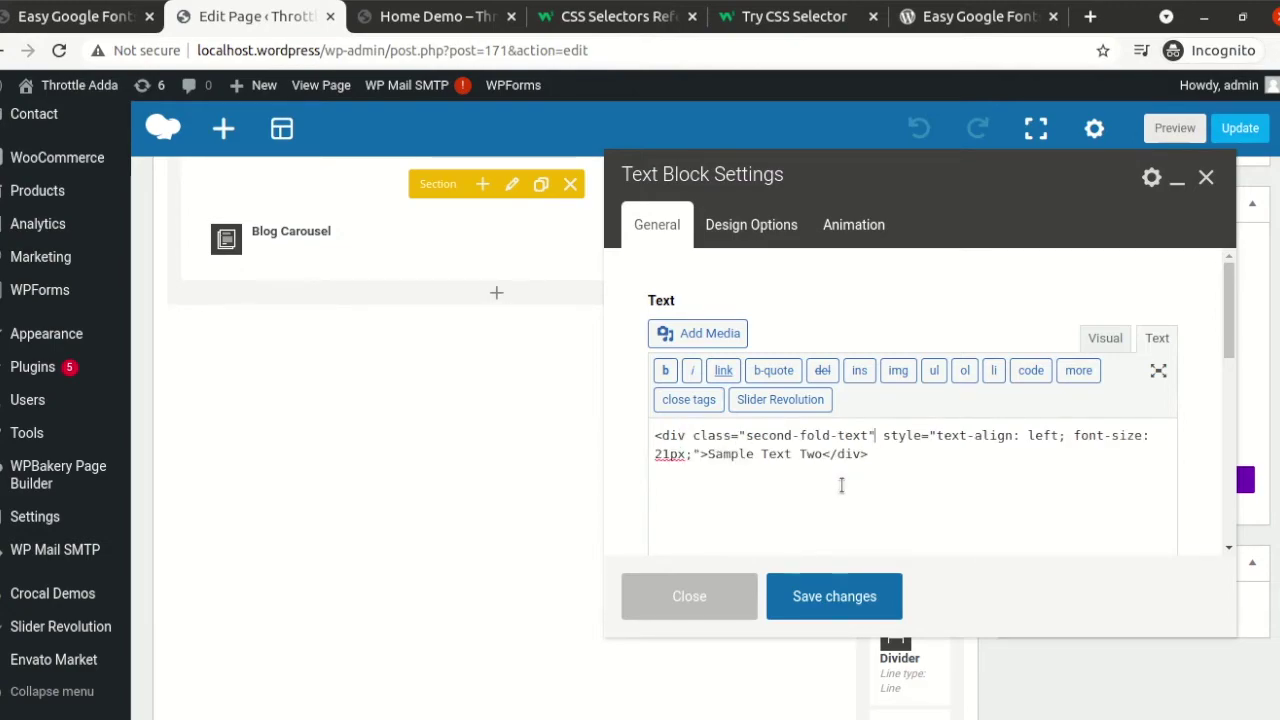
{"action": "left_click", "coordinate": [834, 594]}
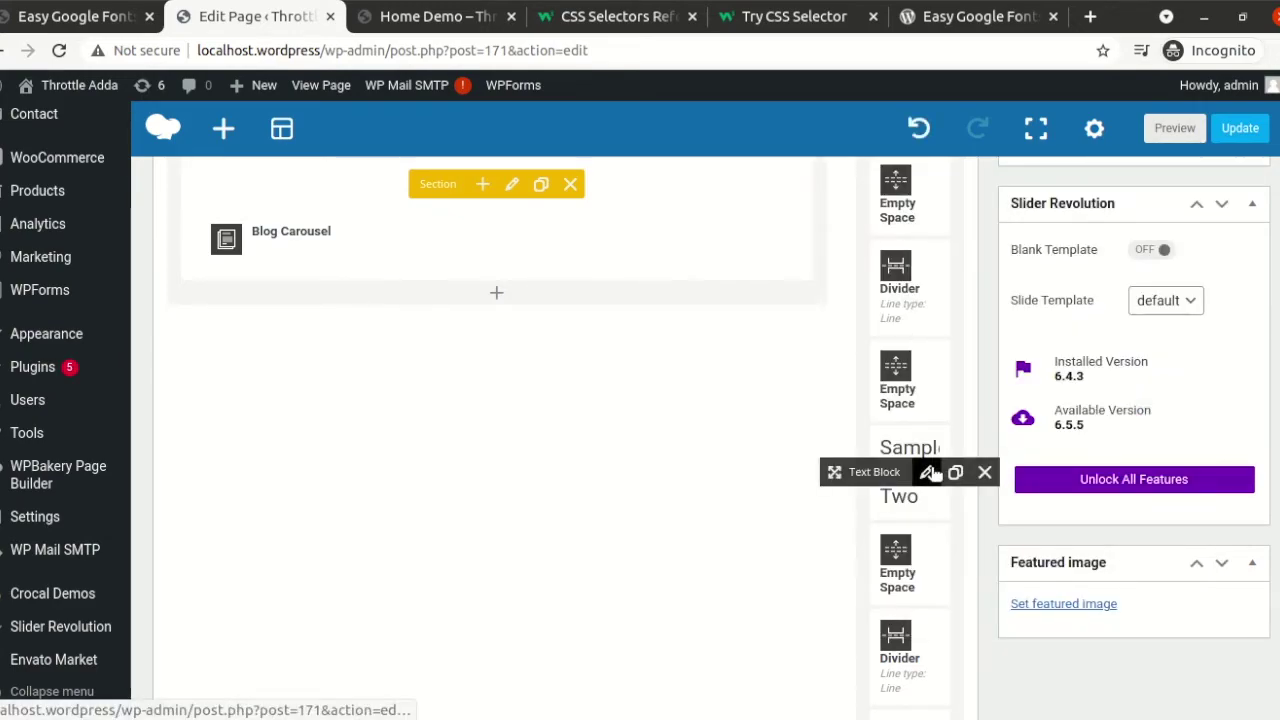
- Insert the copied second-fold-text class attribute in the Sample Text Three block's div tag and save the block's changes
{"action": "scroll", "coordinate": [930, 474], "scroll_direction": "down", "scroll_amount": 5}
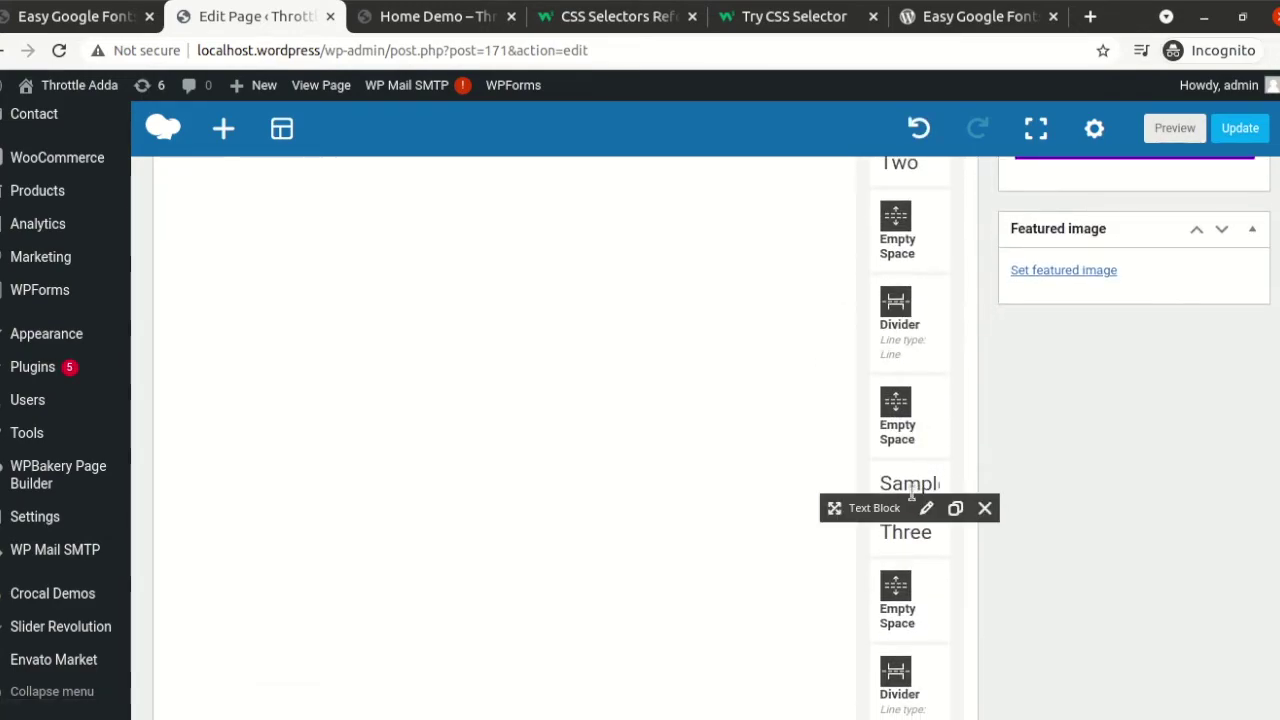
{"action": "left_click", "coordinate": [926, 508]}
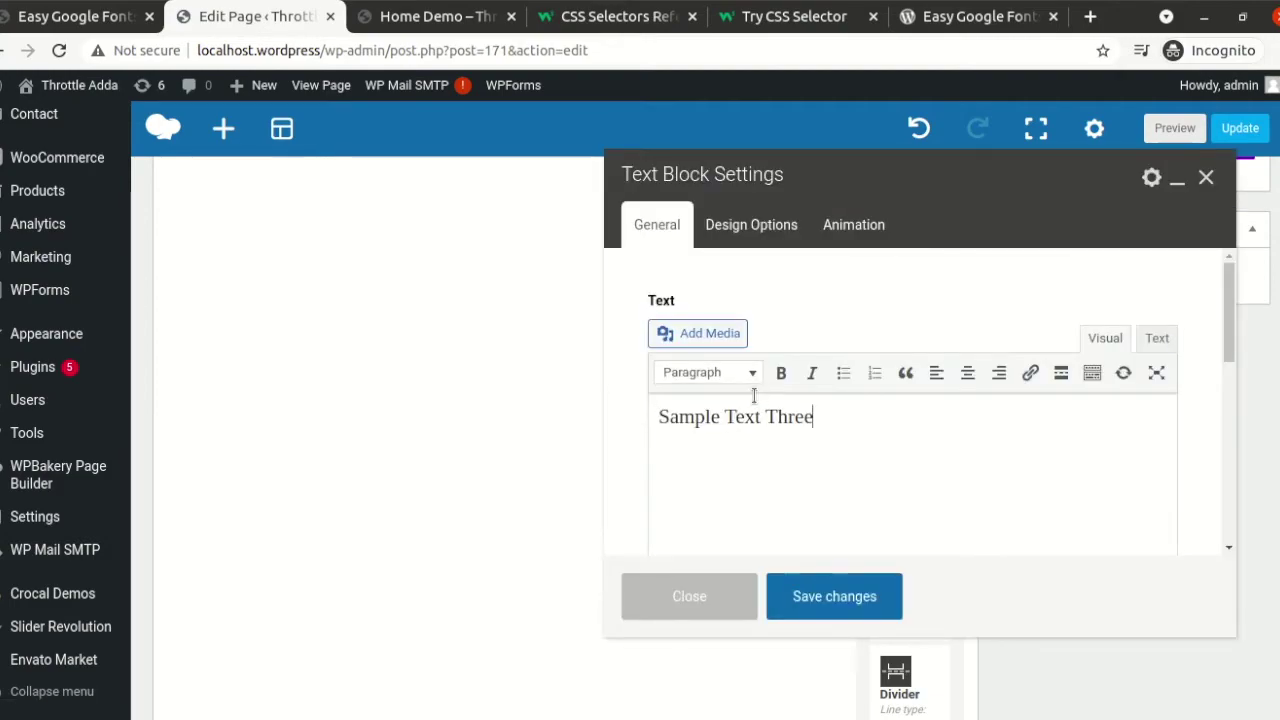
{"action": "left_click", "coordinate": [1152, 342]}
{"action": "left_click", "coordinate": [684, 437]}
{"action": "key", "text": "ctrl+v"}
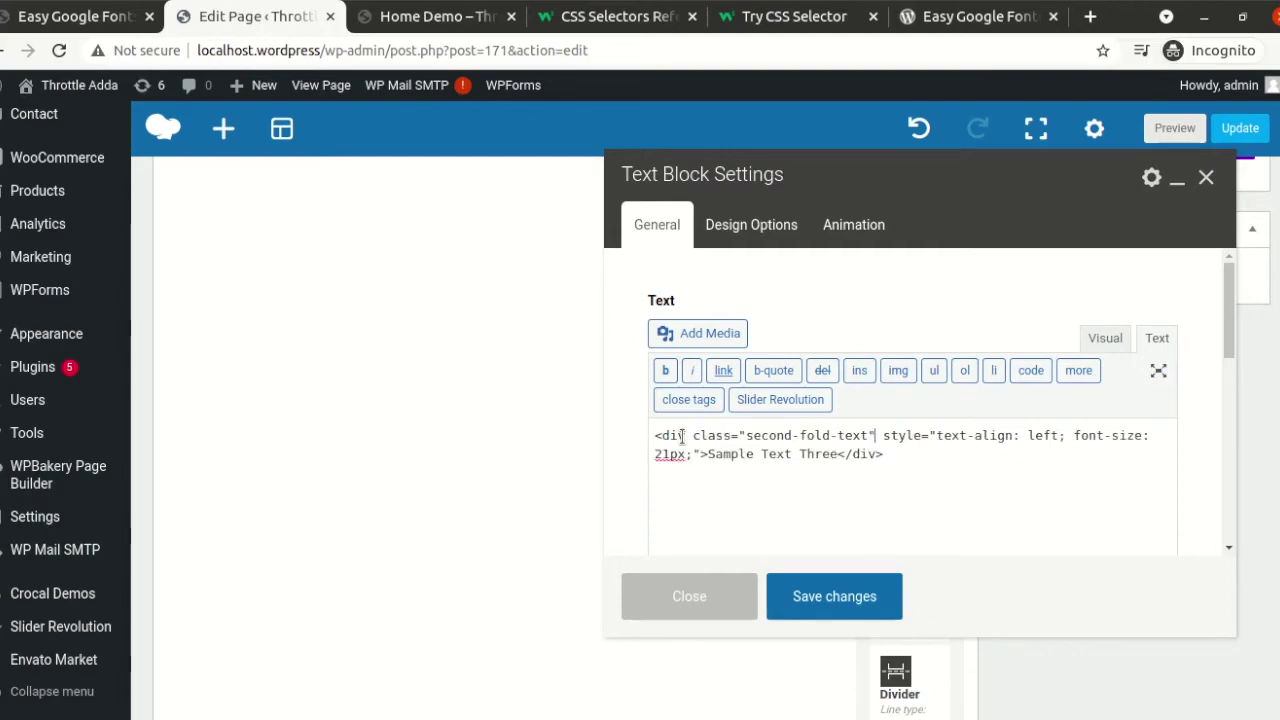
{"action": "left_click", "coordinate": [846, 606]}
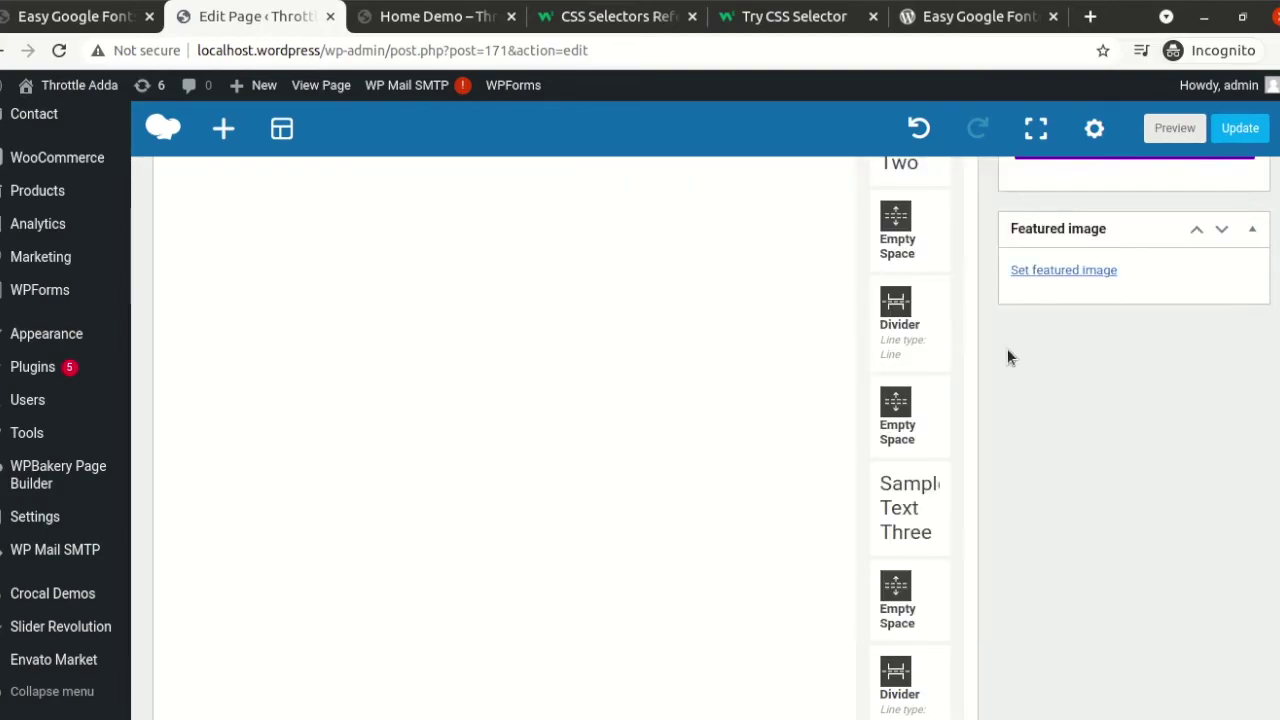
- Update the Home Demo page and reload its live view to check Sample Text Two and Three
{"action": "left_click", "coordinate": [1240, 129]}
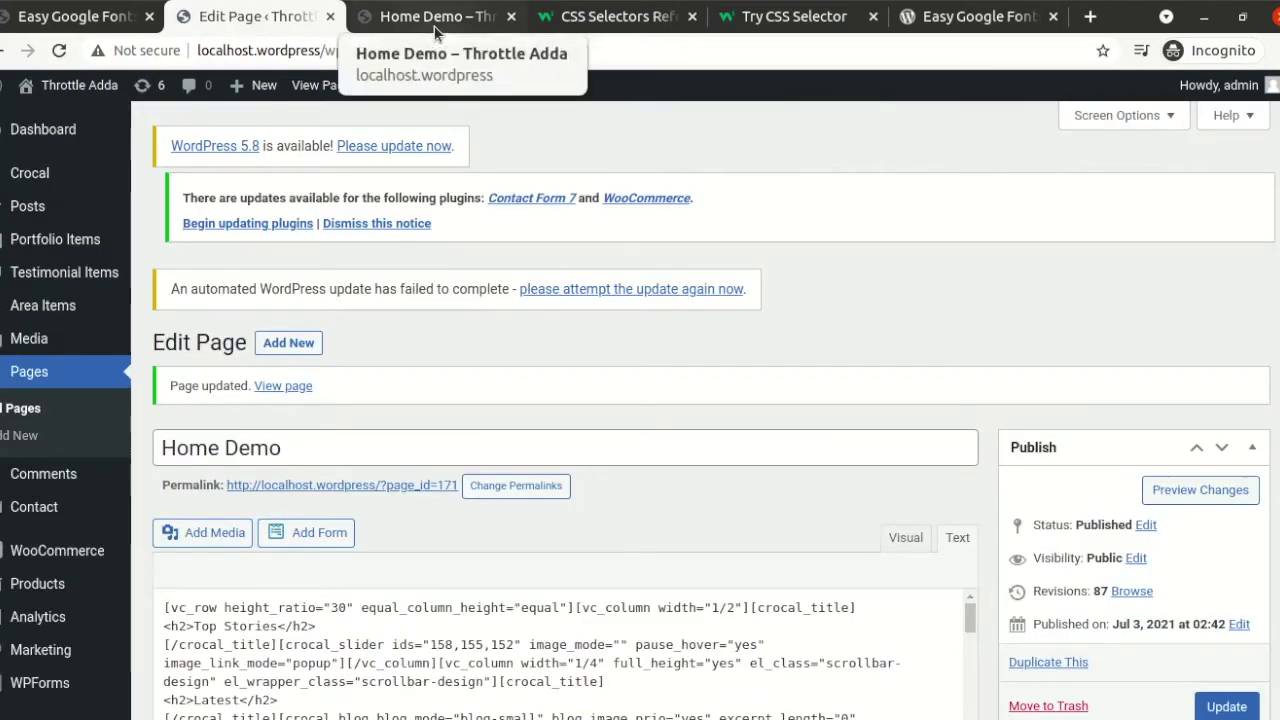
{"action": "left_click", "coordinate": [440, 16]}
{"action": "left_click", "coordinate": [486, 51]}
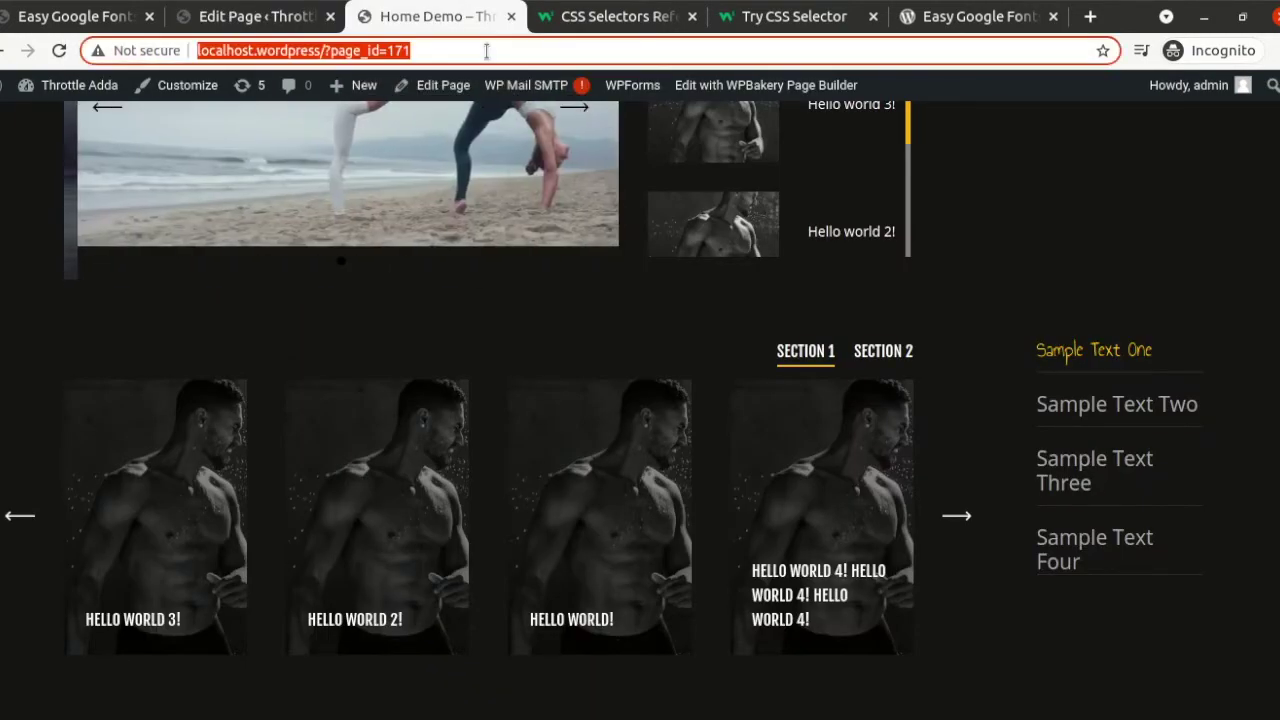
{"action": "key", "text": "Return"}
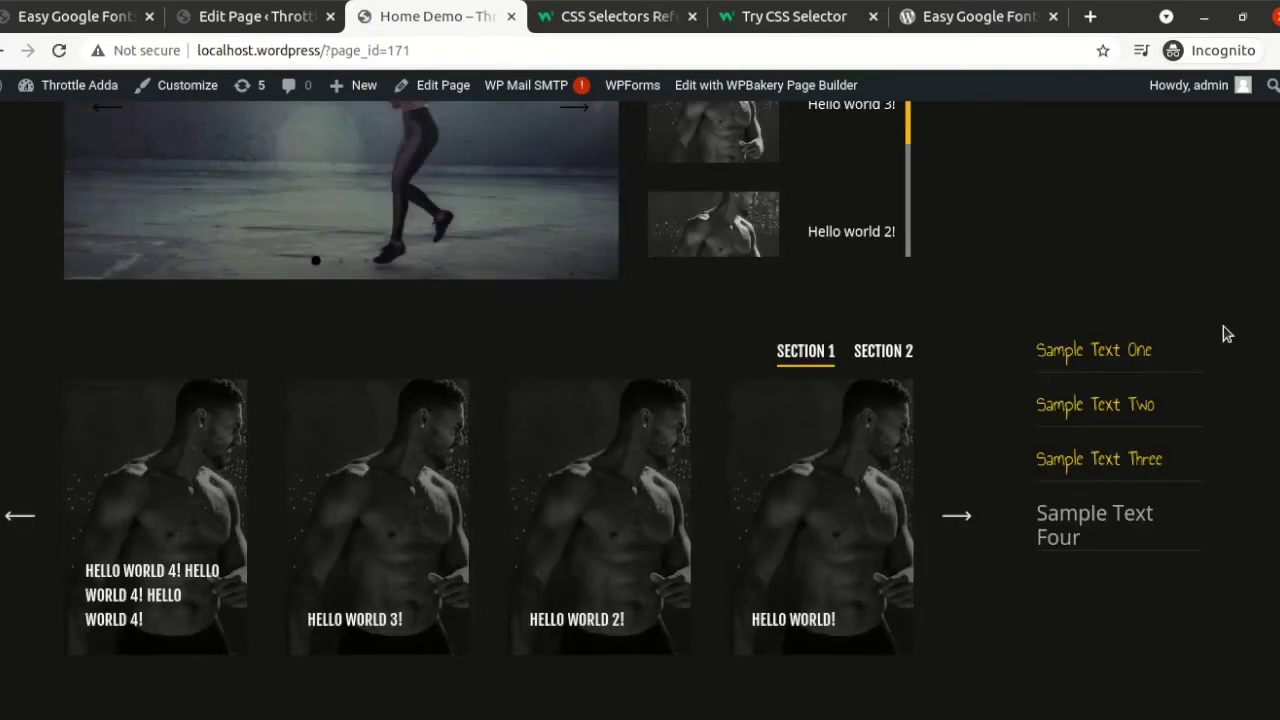
{"action": "left_click", "coordinate": [1182, 414]}
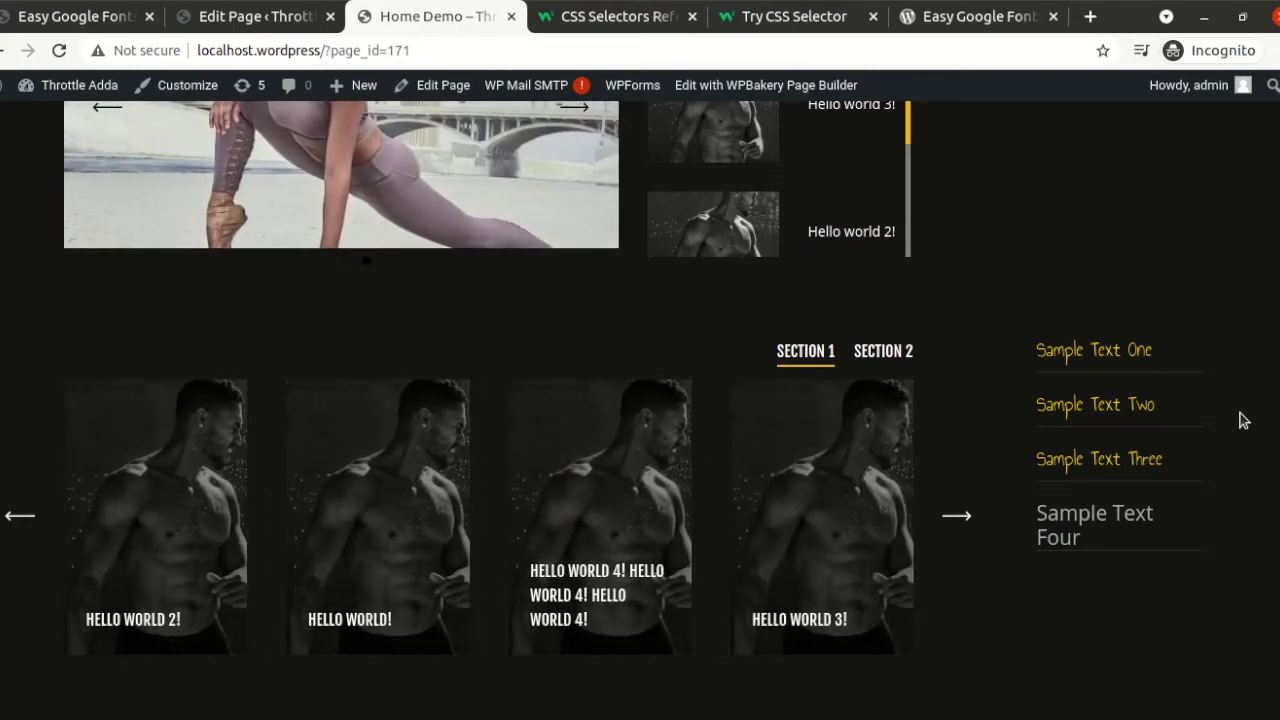
- Review the form for creating a new font control in Easy Google Fonts, and return to the live Home Demo page
{"action": "left_click", "coordinate": [234, 22]}
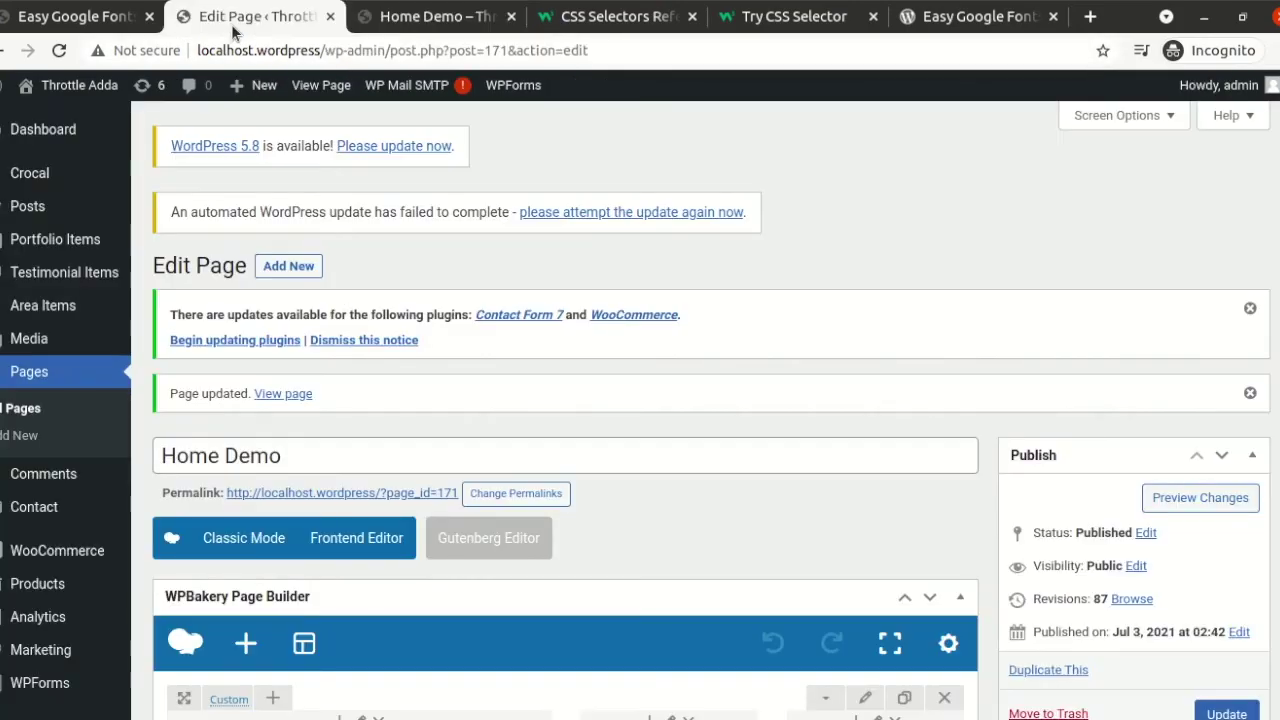
{"action": "scroll", "coordinate": [394, 376], "scroll_direction": "down", "scroll_amount": 5}
{"action": "left_click", "coordinate": [90, 16]}
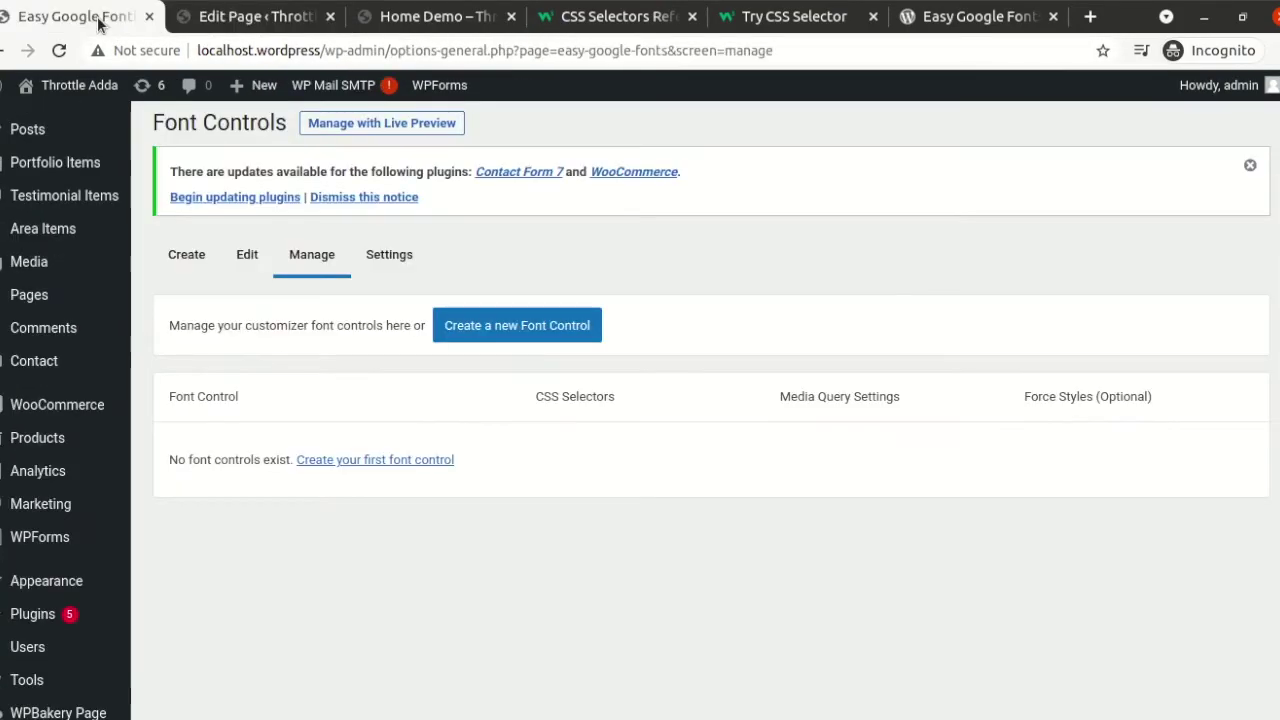
{"action": "left_click", "coordinate": [182, 256]}
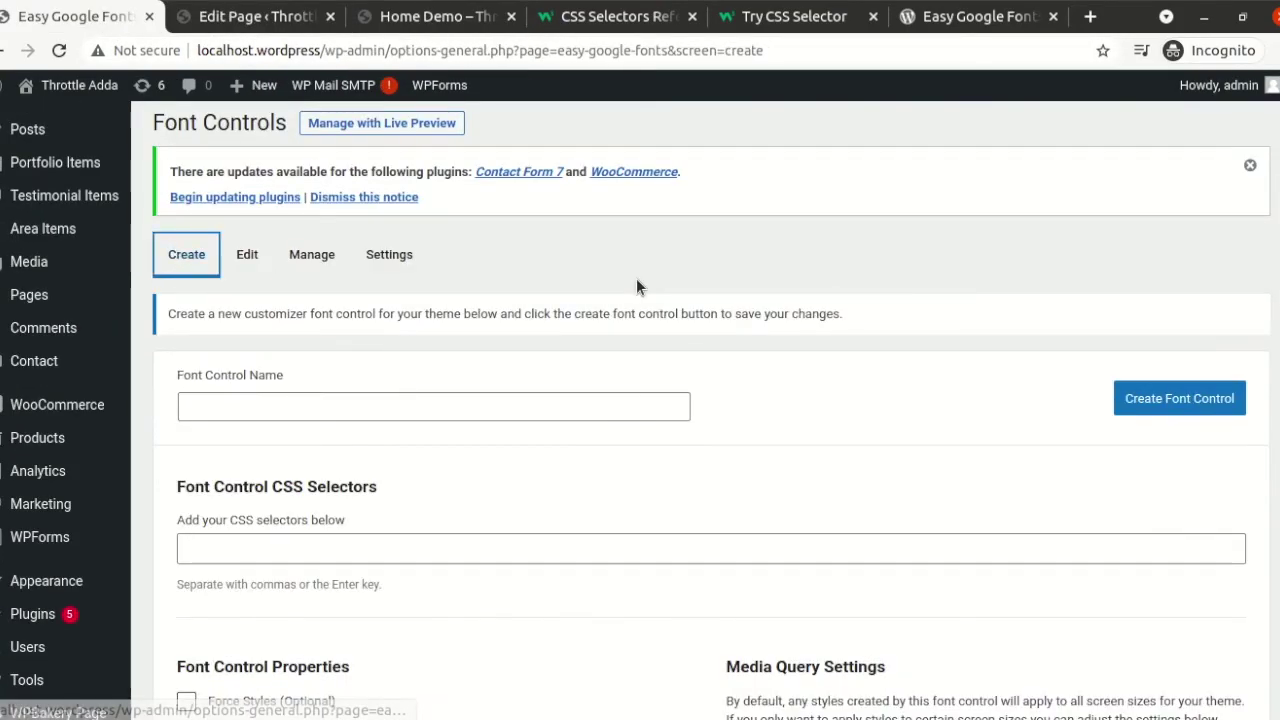
{"action": "triple_click", "coordinate": [286, 380]}
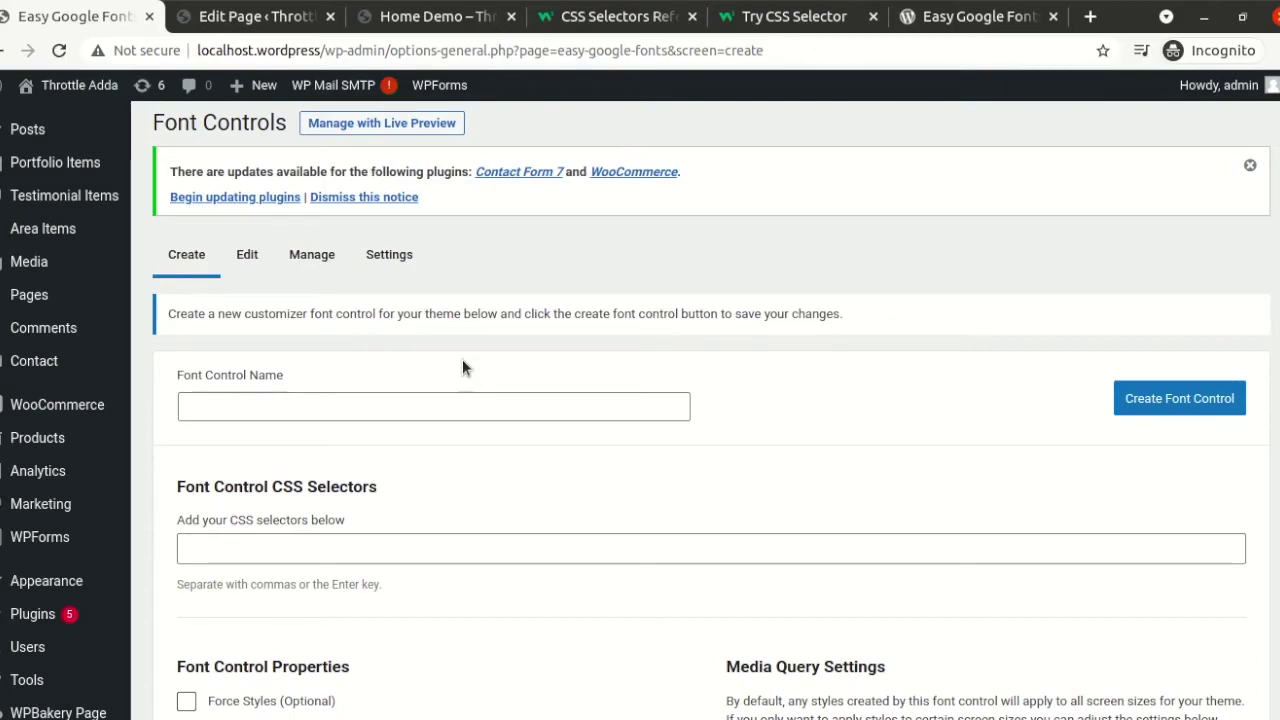
{"action": "left_click", "coordinate": [440, 18]}
- In the Home Demo page editor, add class="second-fold-text" to the Sample Text Four block's div tag and save the block
{"action": "left_click", "coordinate": [224, 18]}
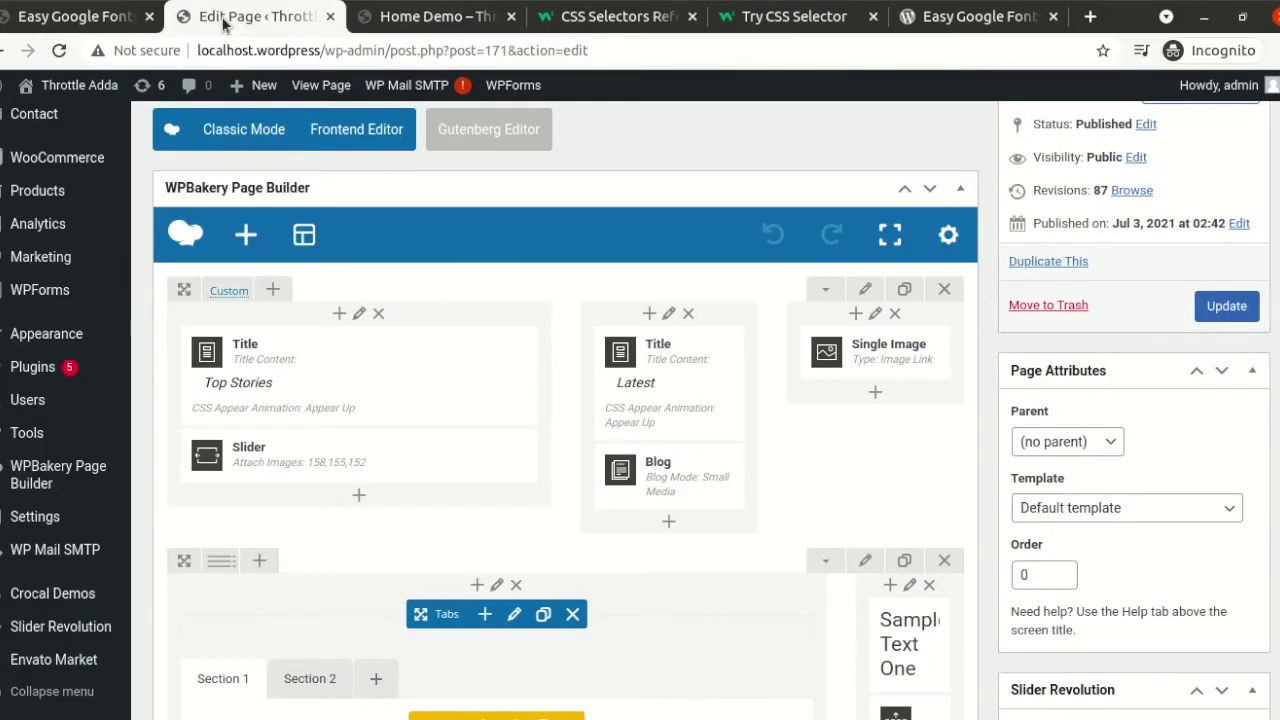
{"action": "scroll", "coordinate": [630, 369], "scroll_direction": "down", "scroll_amount": 5}
{"action": "scroll", "coordinate": [630, 369], "scroll_direction": "down", "scroll_amount": 3}
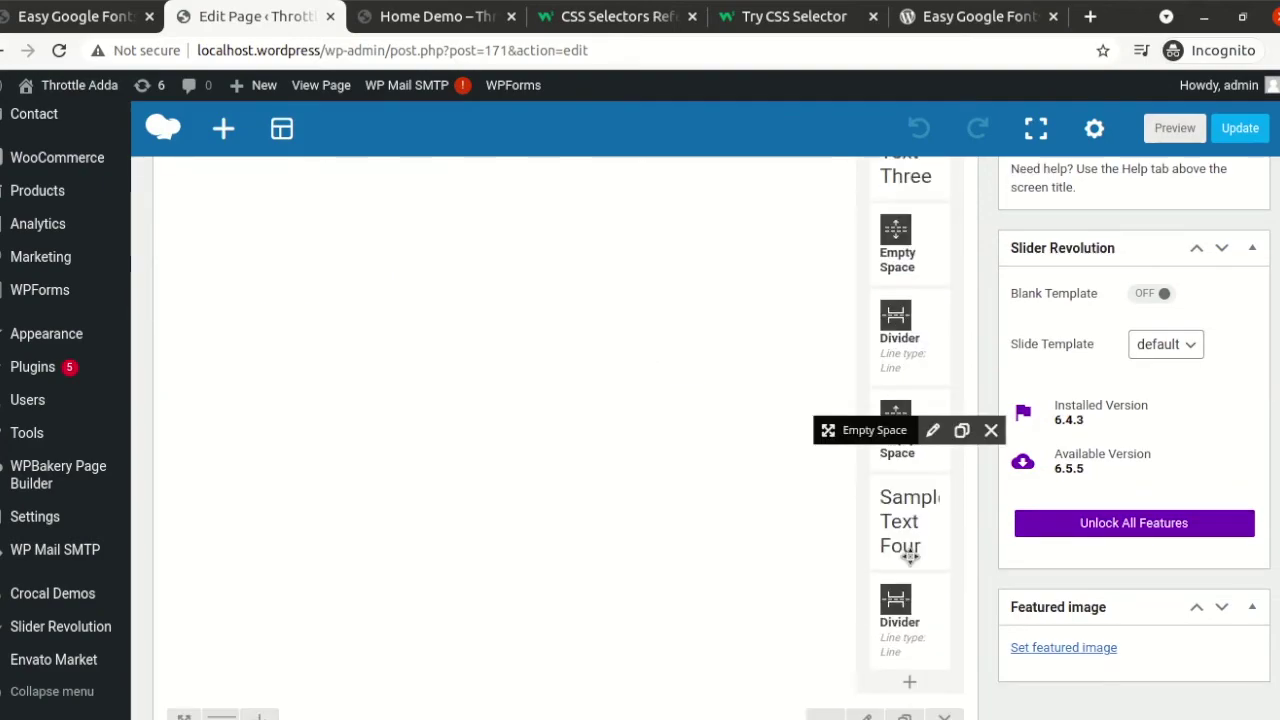
{"action": "left_click", "coordinate": [925, 497]}
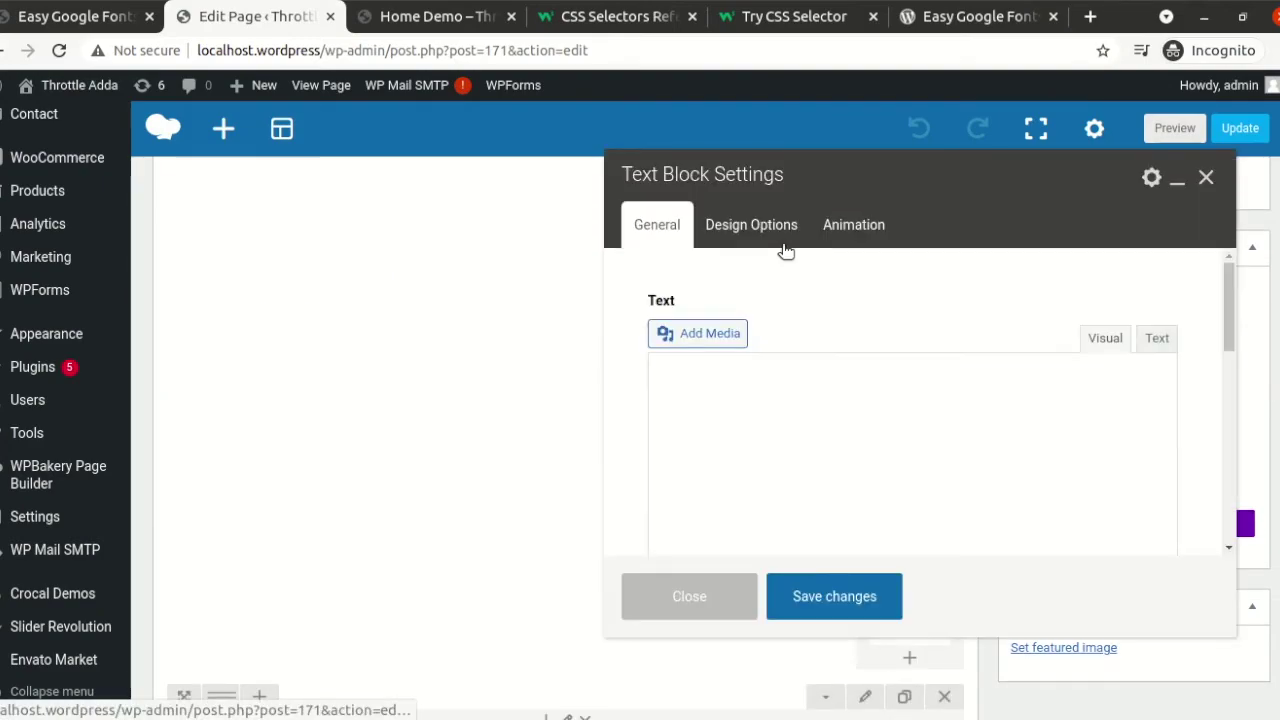
{"action": "left_click", "coordinate": [1155, 337]}
{"action": "left_click", "coordinate": [693, 436]}
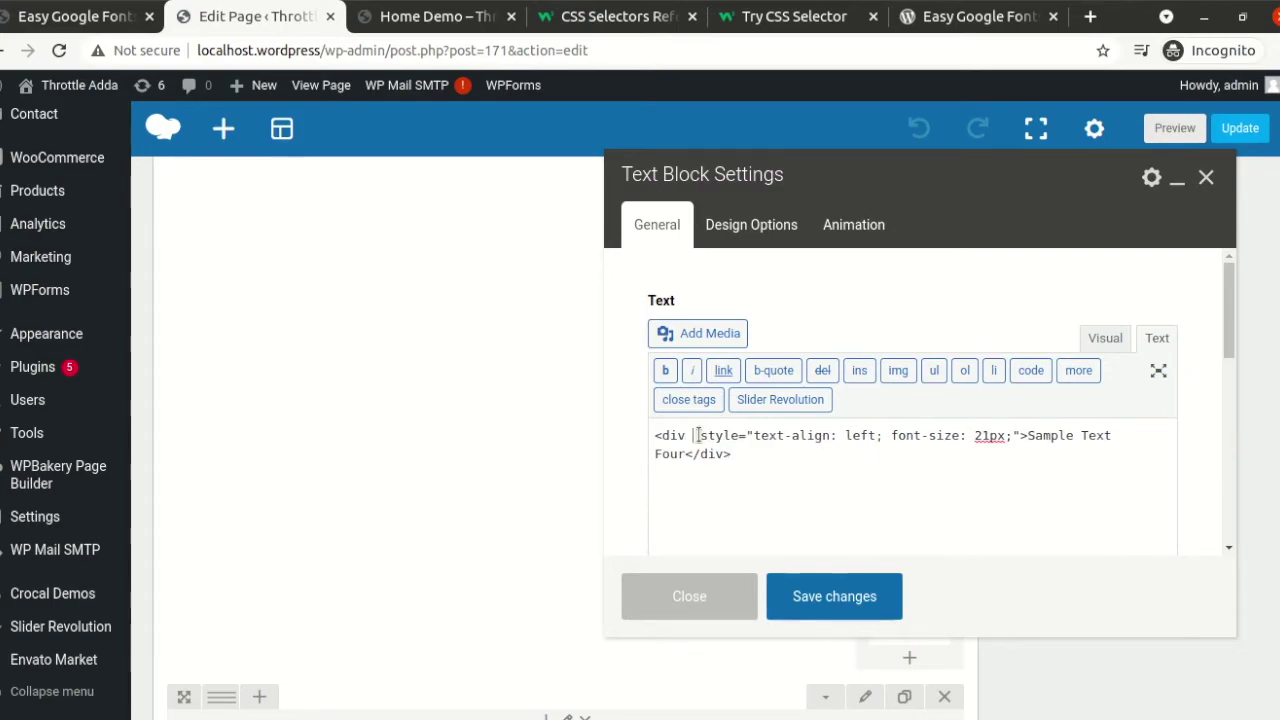
{"action": "type", "text": "class=\"second-fold-text\""}
{"action": "left_click", "coordinate": [822, 598]}
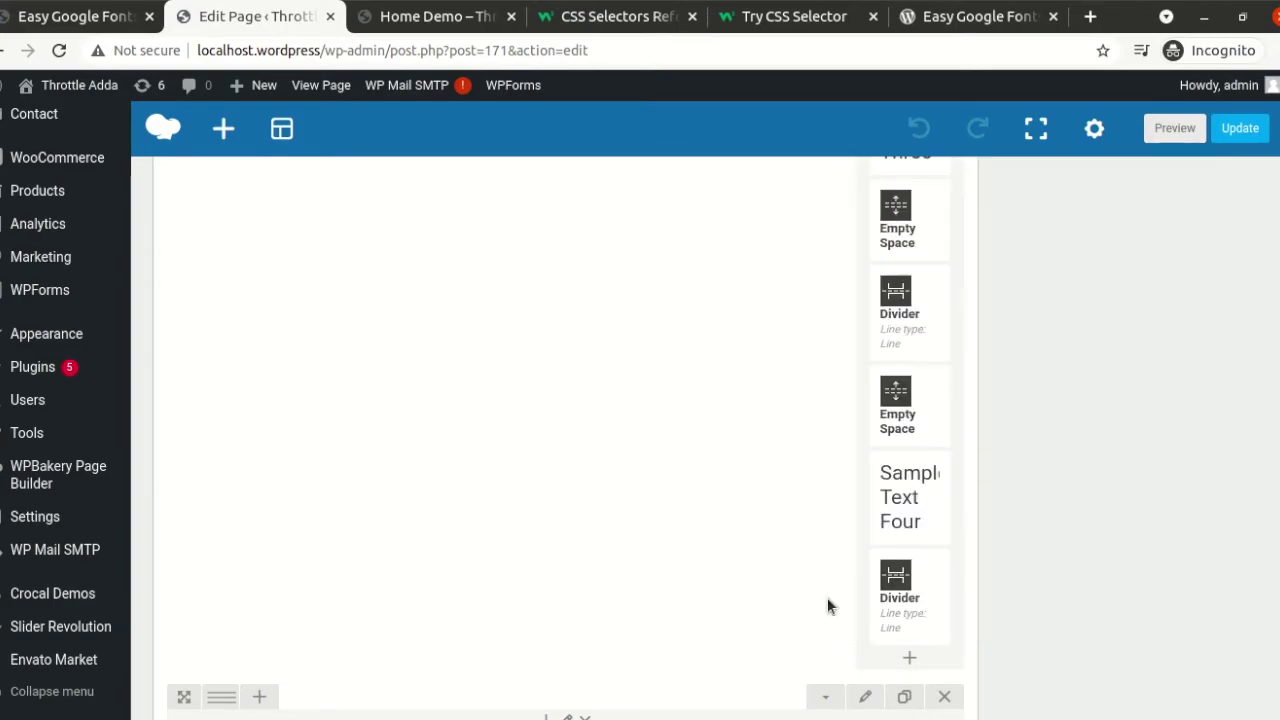
- Update the Home Demo page with the Sample Text Four change and reload the live page
{"action": "left_click", "coordinate": [1265, 127]}
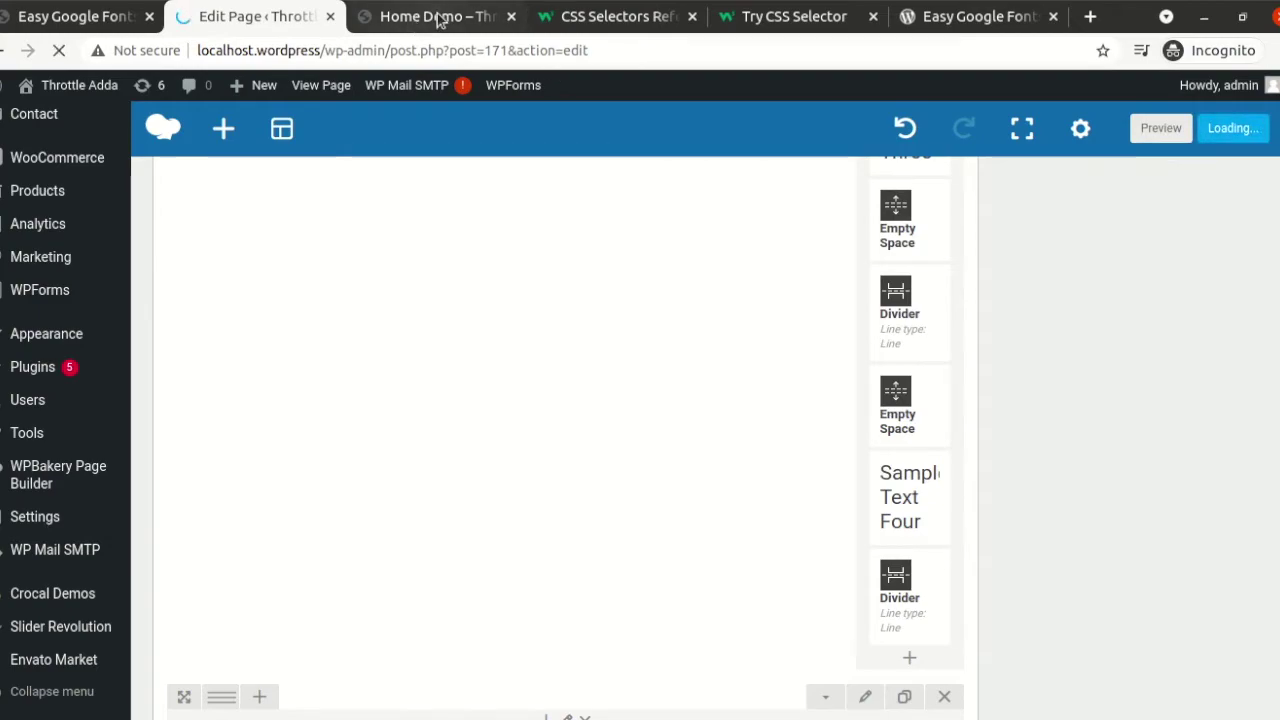
{"action": "left_click", "coordinate": [414, 22]}
{"action": "left_click", "coordinate": [462, 51]}
{"action": "key", "text": "Return"}
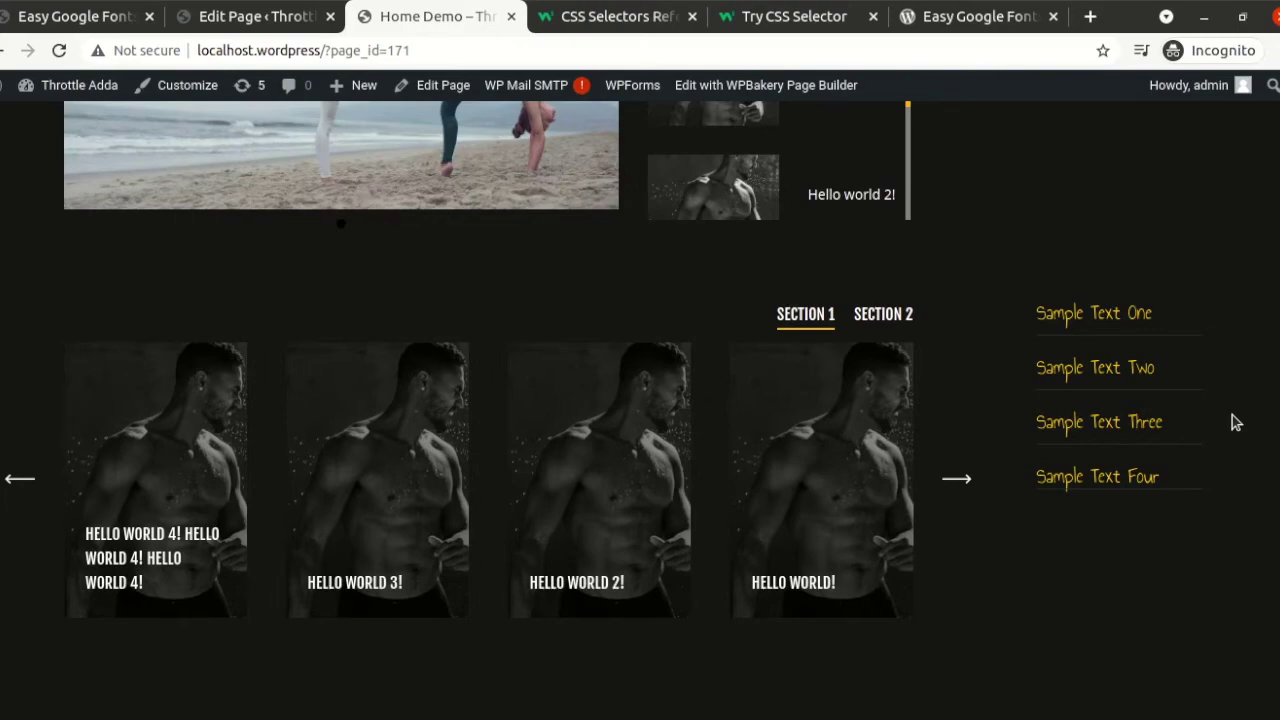
- Examine the font styling of Sample Text One through Four in the live Home Demo page's side column
{"action": "key", "text": "ctrl+shift+Tab"}
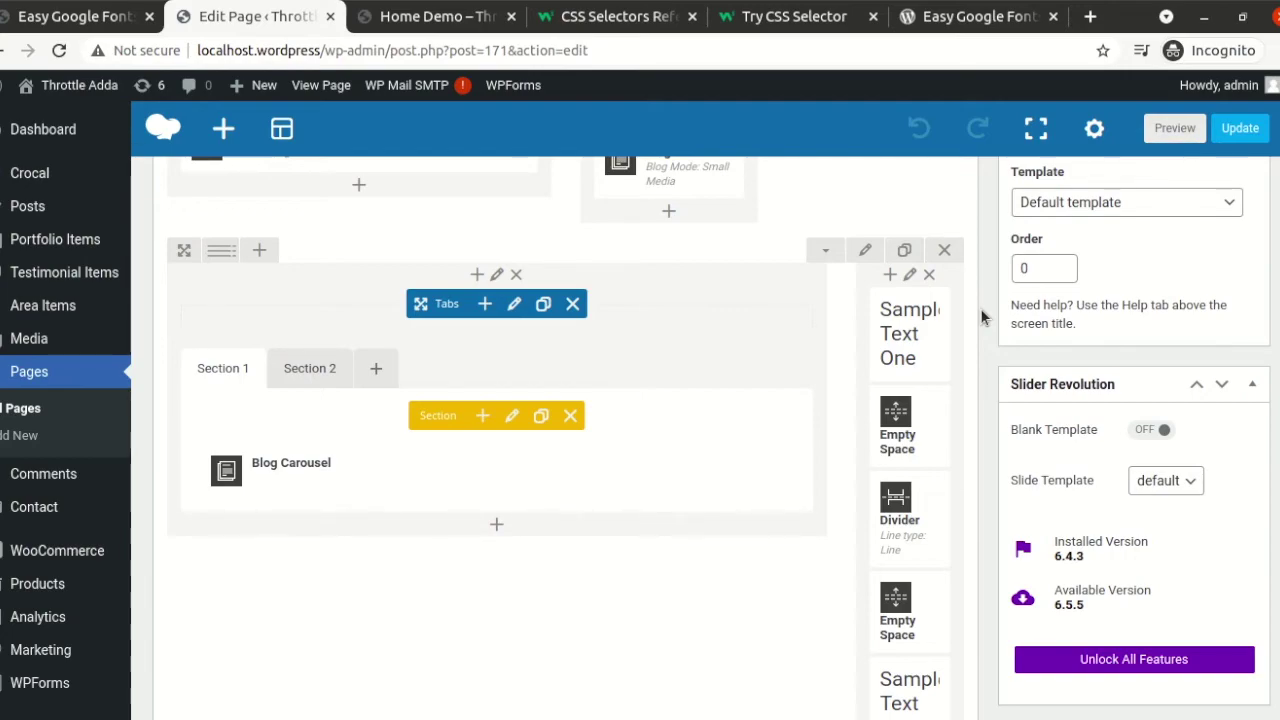
{"action": "left_click", "coordinate": [482, 20]}
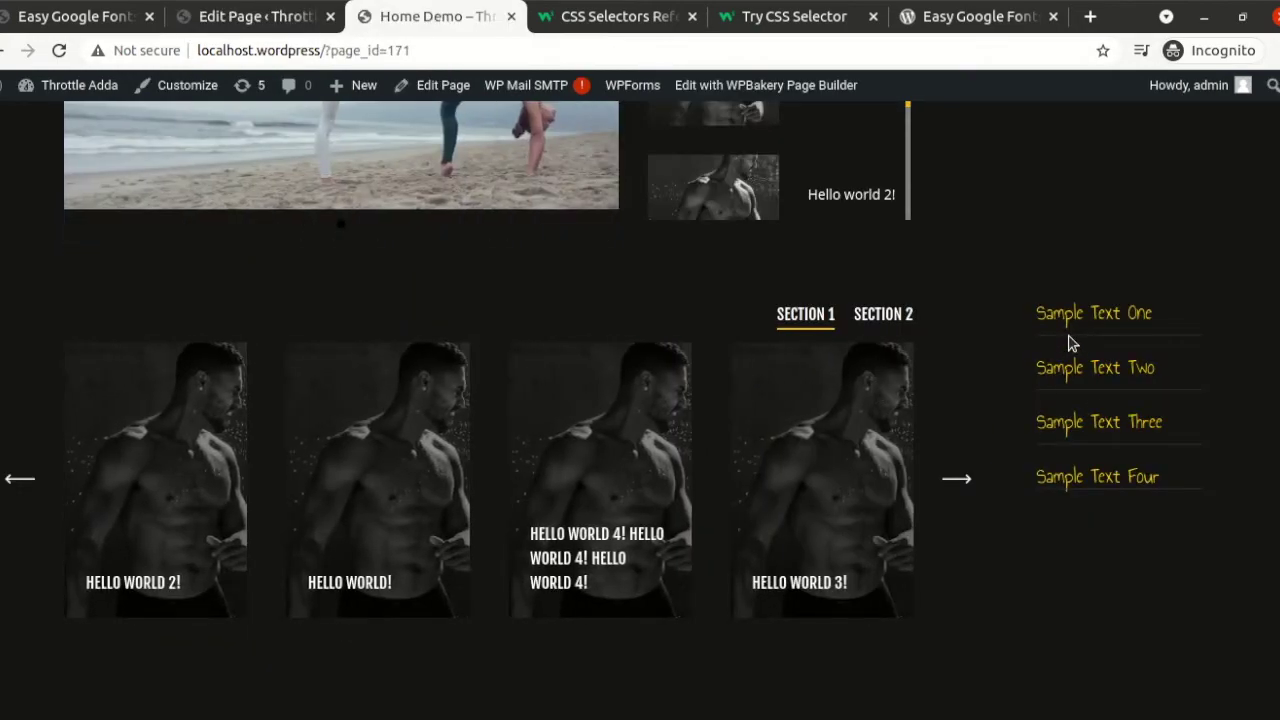
{"action": "left_click", "coordinate": [1208, 338]}
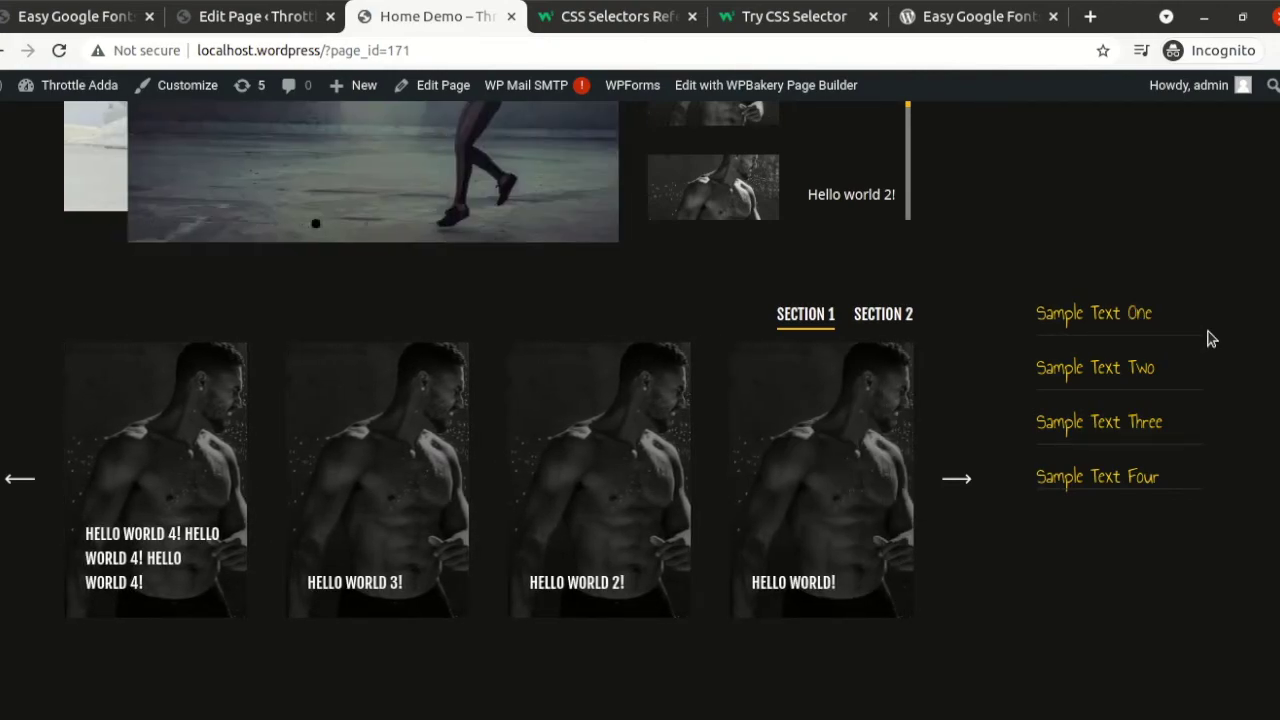
{"action": "triple_click", "coordinate": [1054, 312]}
{"action": "left_click", "coordinate": [1050, 368]}
{"action": "double_click", "coordinate": [1050, 368]}
{"action": "double_click", "coordinate": [1108, 428]}
{"action": "triple_click", "coordinate": [1112, 478]}
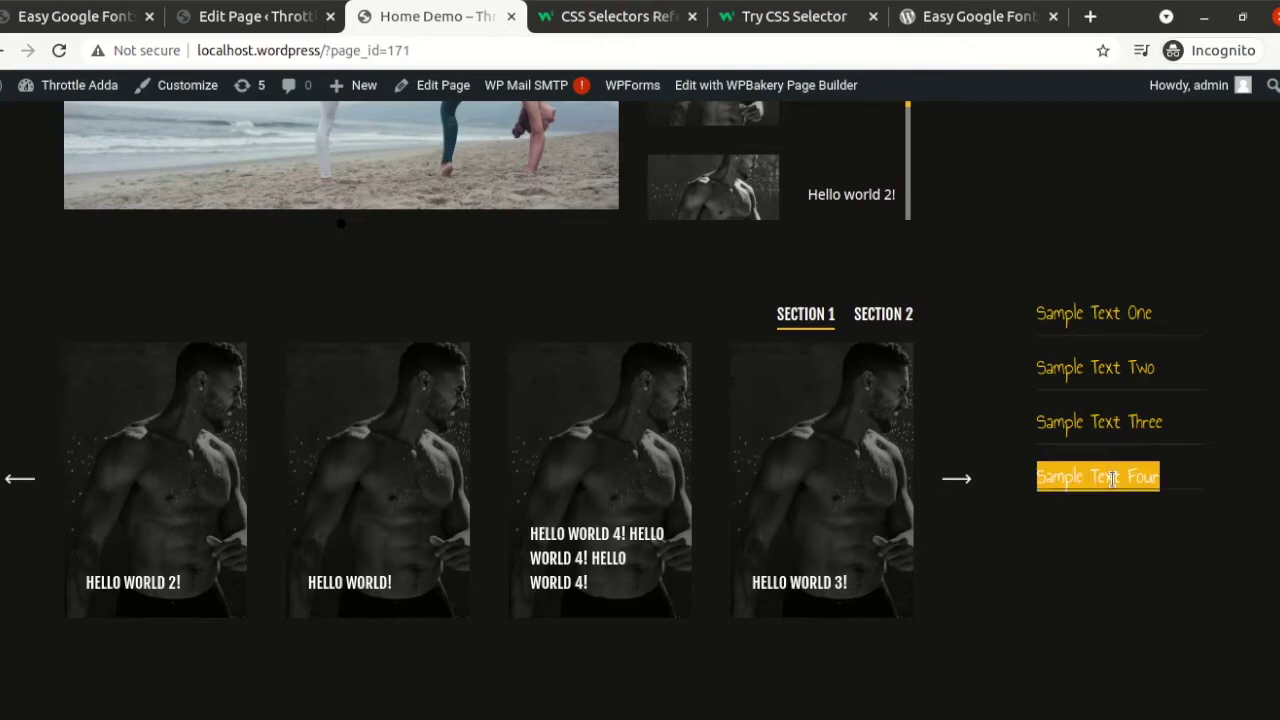
{"action": "left_click", "coordinate": [1180, 488]}
{"action": "left_click_drag", "start_coordinate": [1180, 488], "coordinate": [1036, 310]}
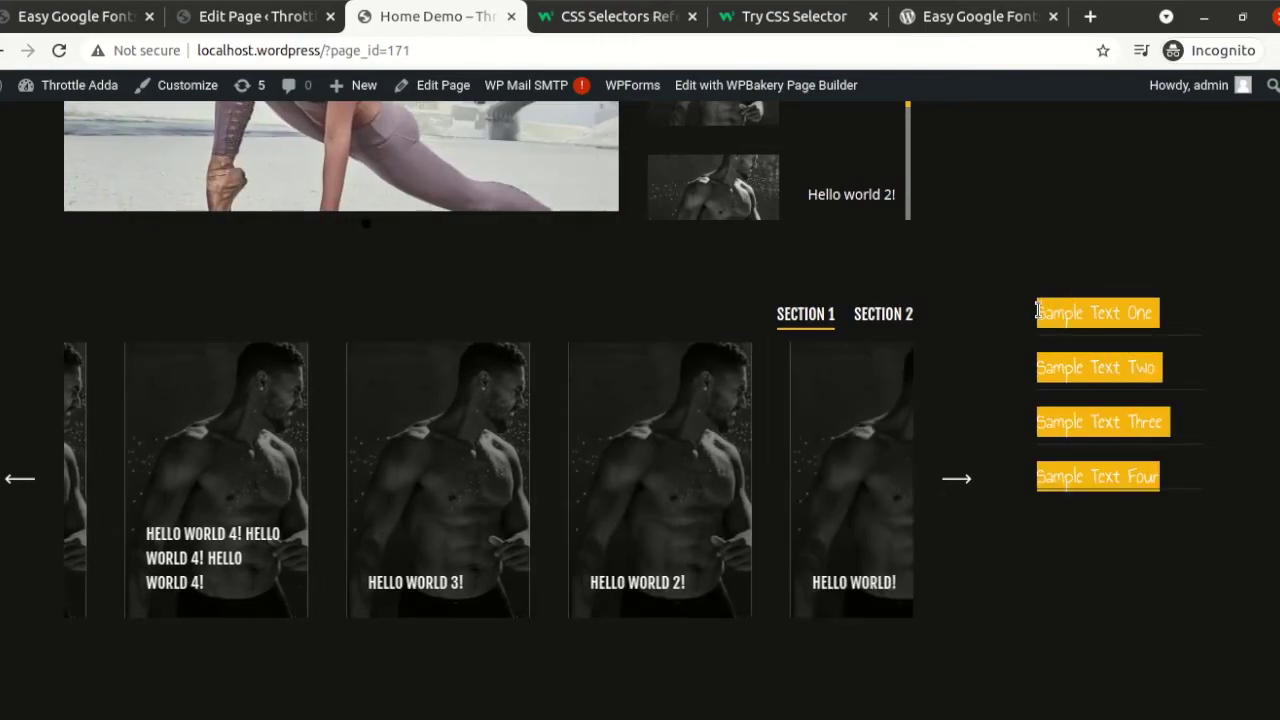
{"action": "left_click", "coordinate": [1180, 350]}
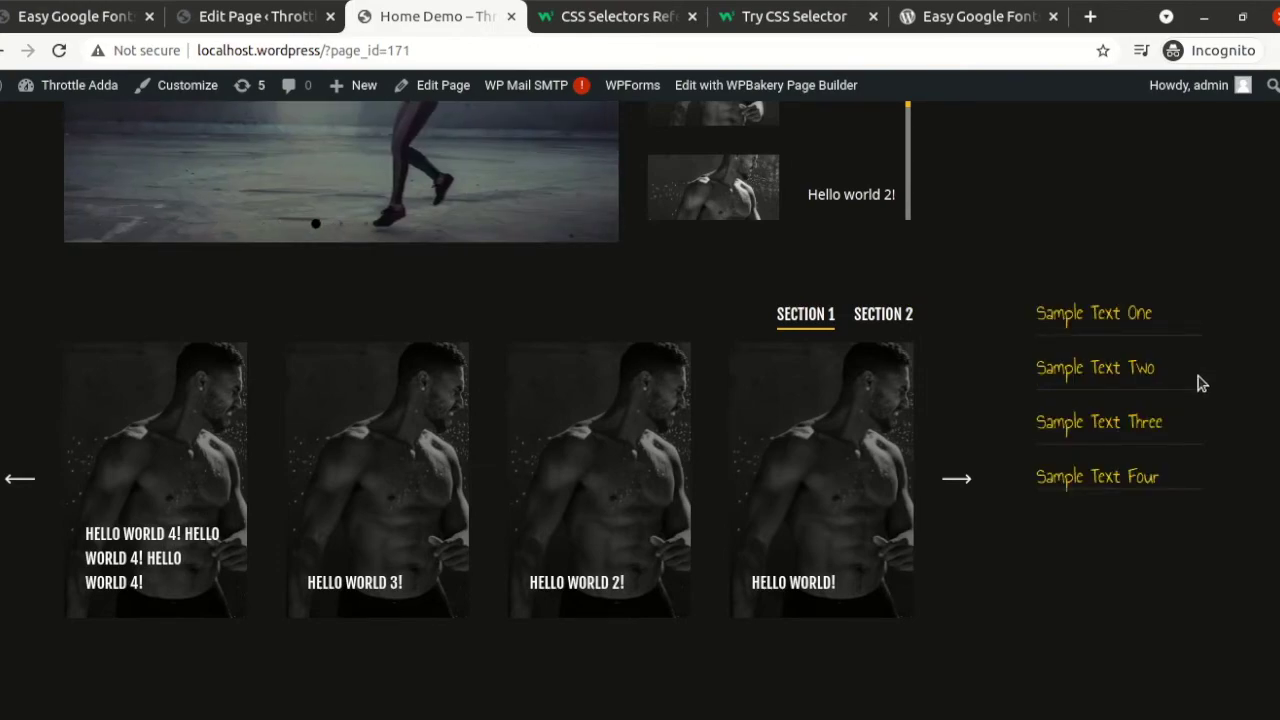
{"action": "triple_click", "coordinate": [1170, 480]}
{"action": "left_click", "coordinate": [1218, 494]}
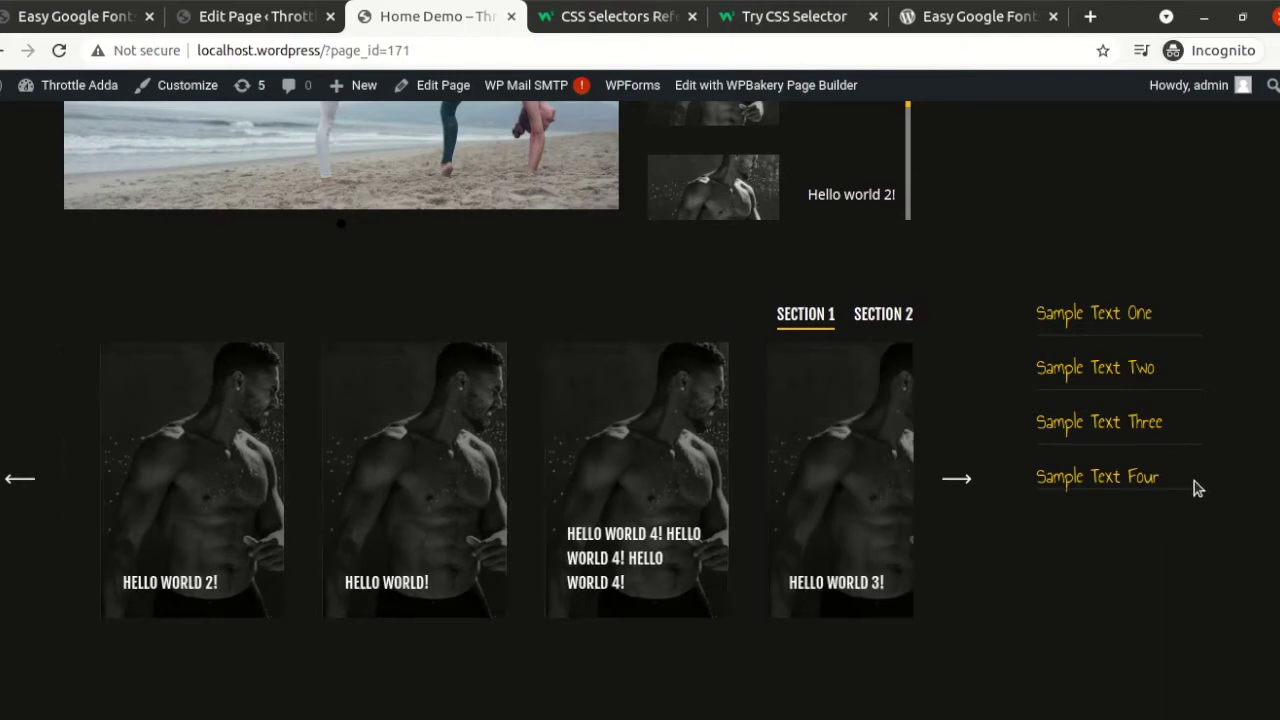
{"action": "triple_click", "coordinate": [1180, 480]}
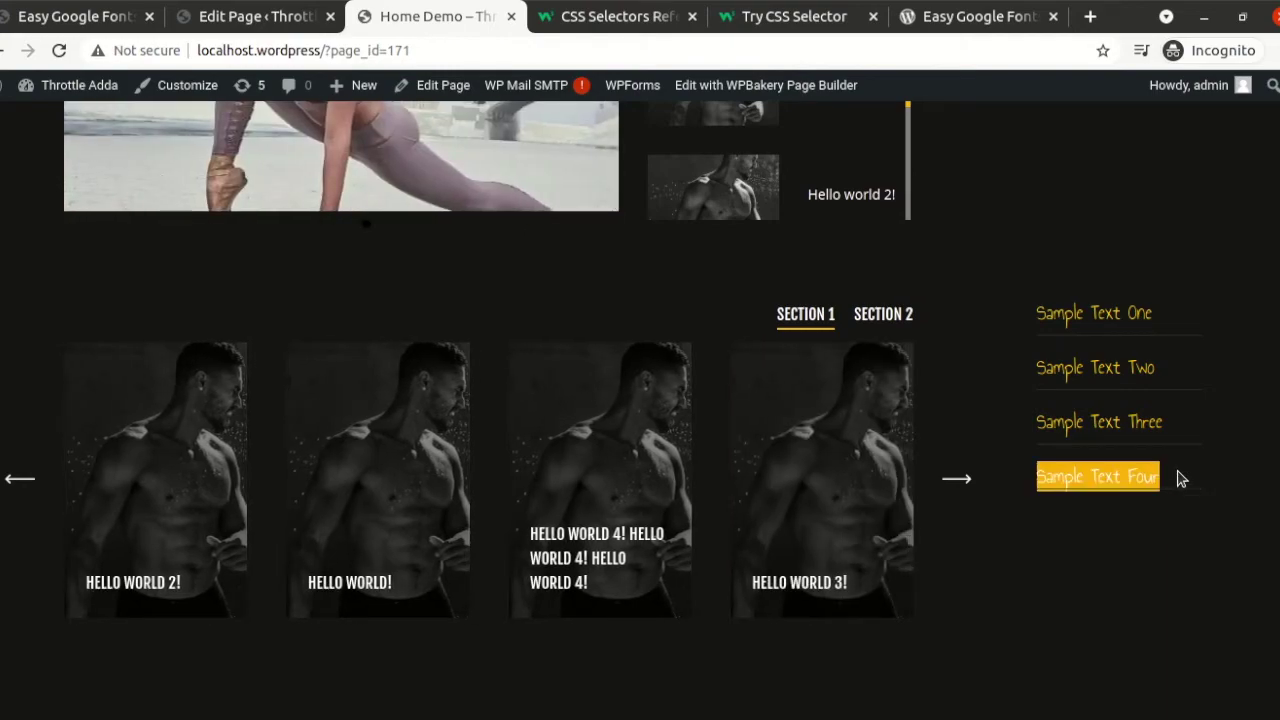
{"action": "left_click", "coordinate": [1180, 480]}
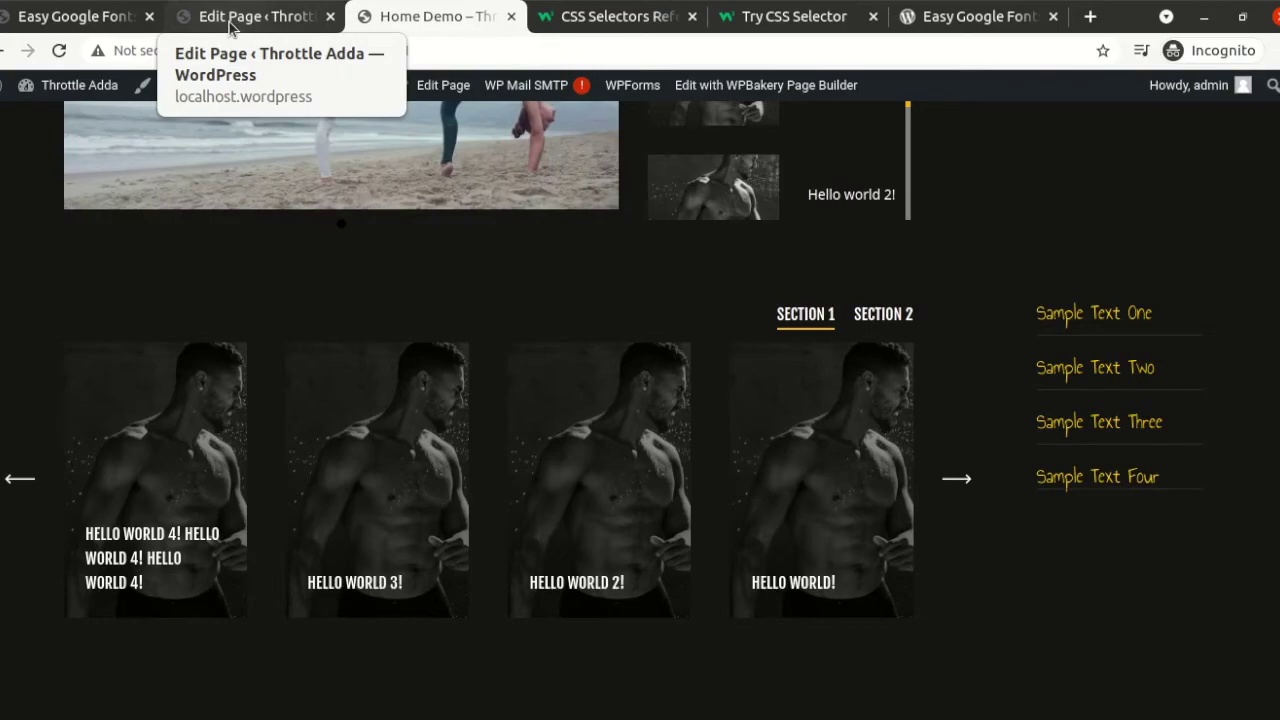
- In the Home Demo page editor, open the Sample Text Four block's settings and set its CSS animation to Fade In
{"action": "left_click", "coordinate": [230, 18]}
{"action": "scroll", "coordinate": [964, 475], "scroll_direction": "down", "scroll_amount": 5}
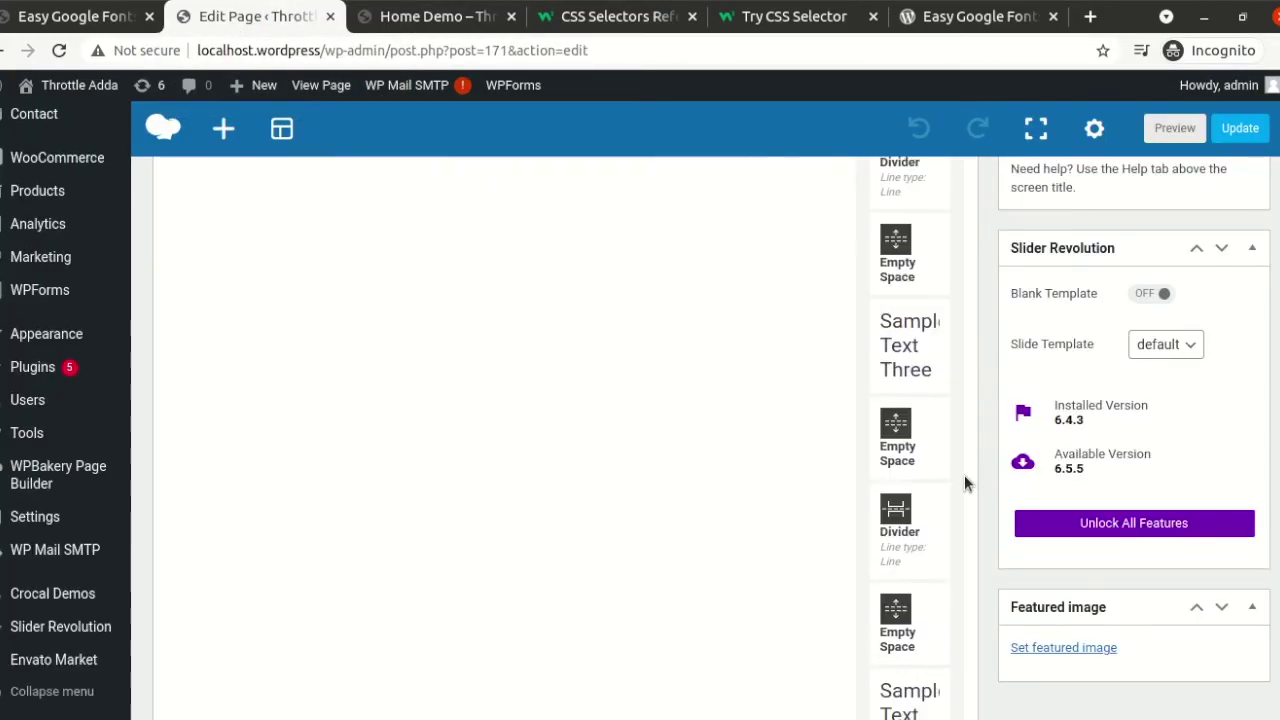
{"action": "scroll", "coordinate": [964, 475], "scroll_direction": "down", "scroll_amount": 3}
{"action": "mouse_move", "coordinate": [930, 460]}
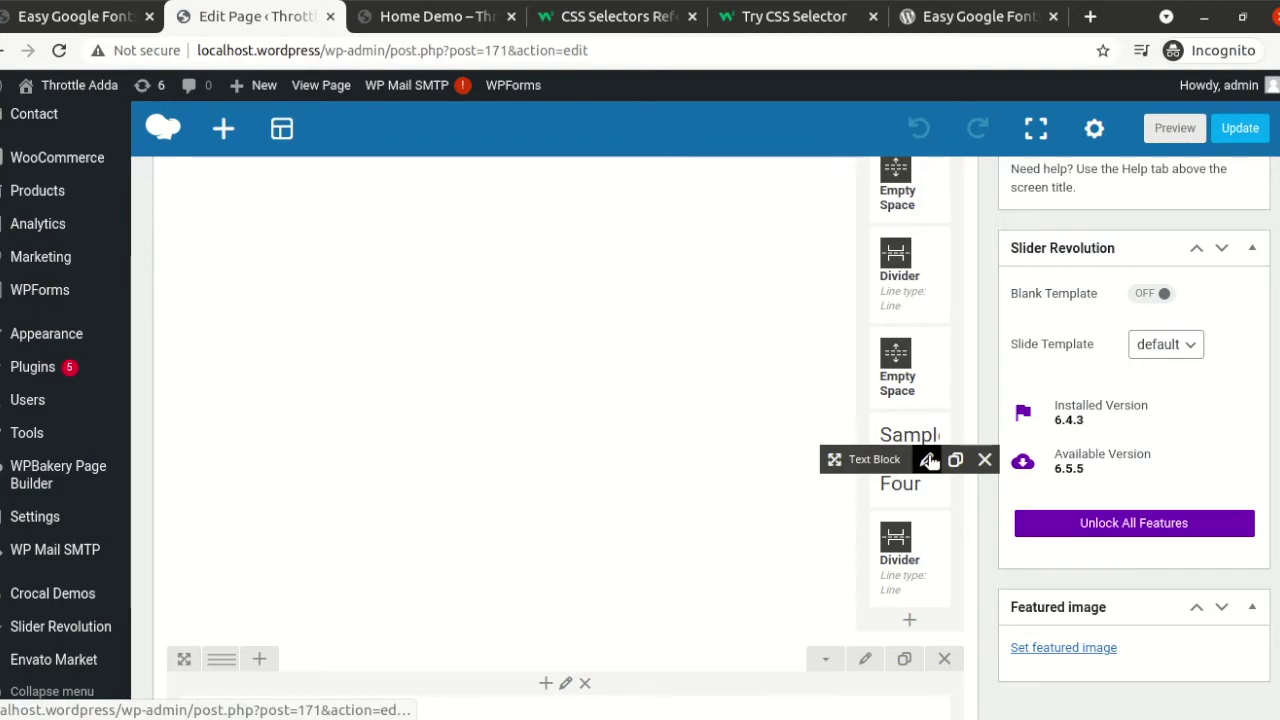
{"action": "left_click", "coordinate": [928, 460]}
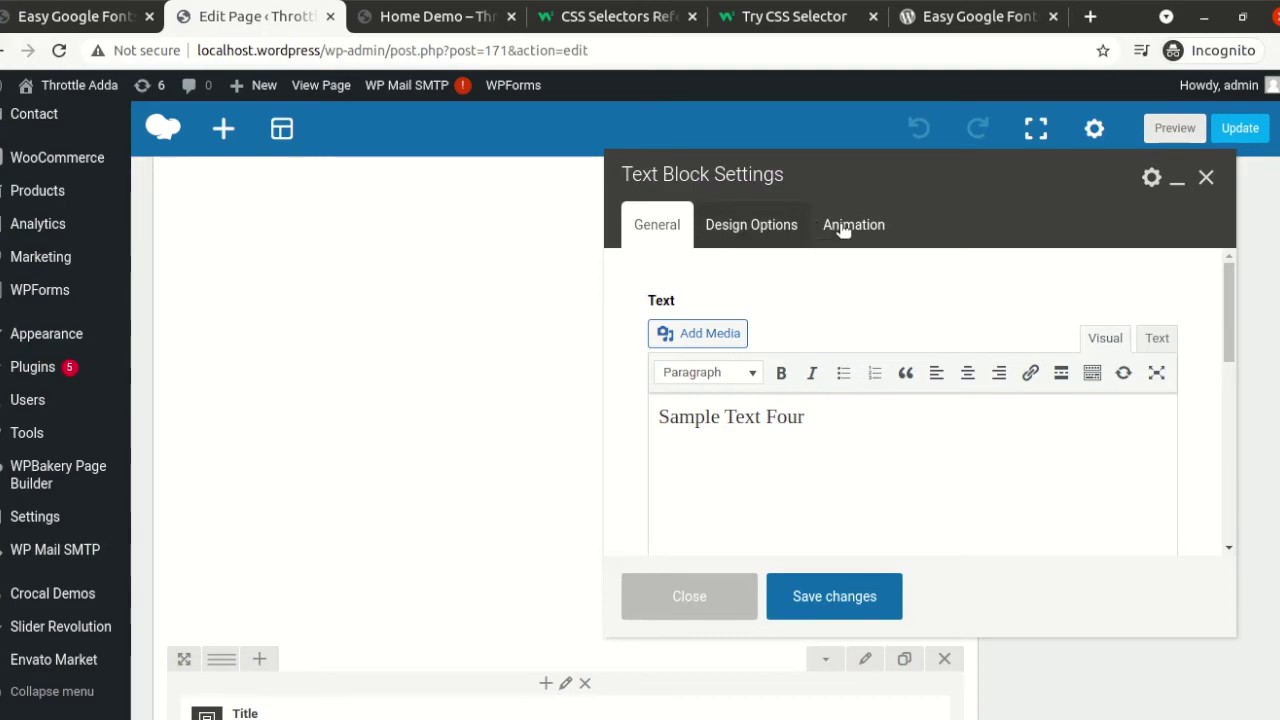
{"action": "left_click", "coordinate": [845, 229]}
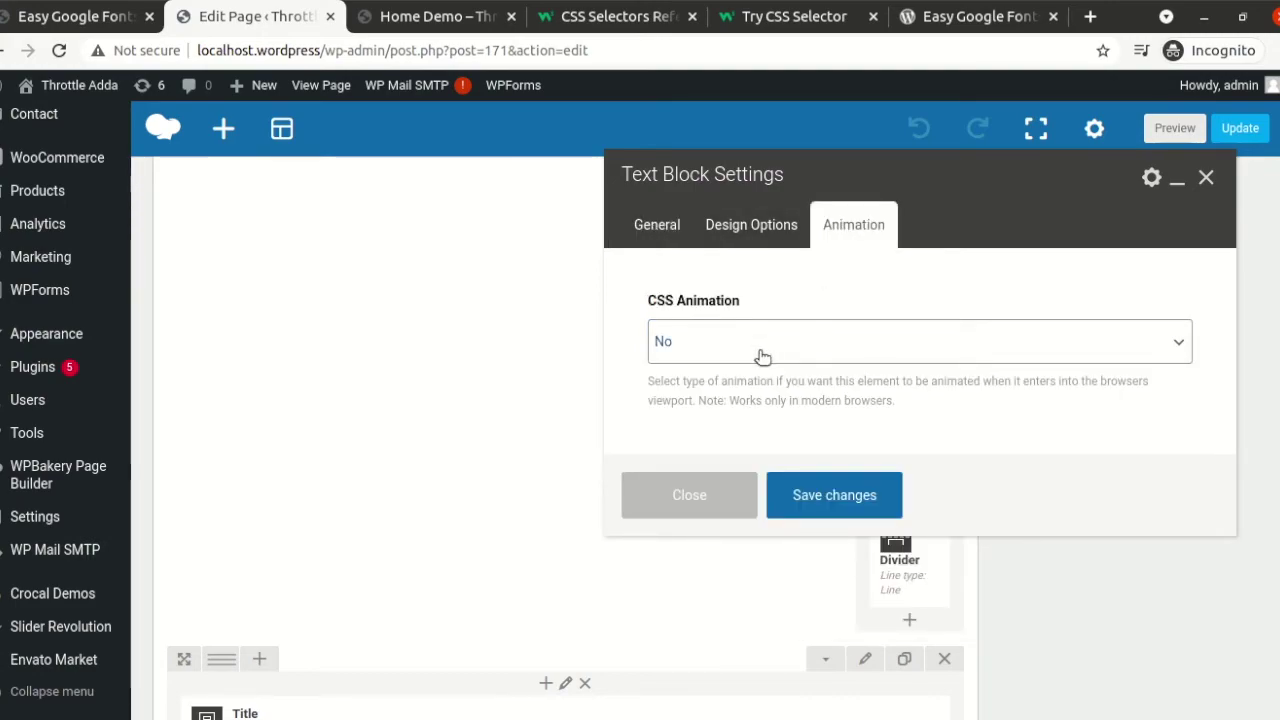
{"action": "left_click", "coordinate": [685, 400]}
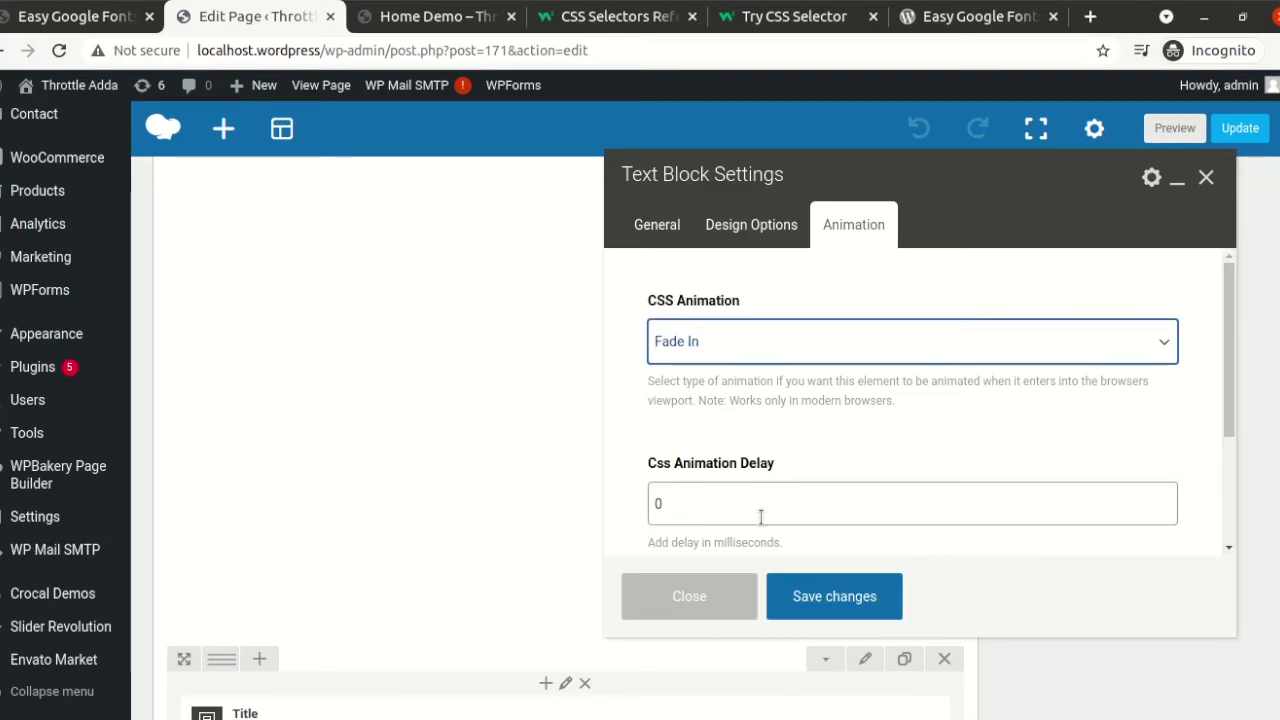
- Set the Sample Text Four block's CSS animation delay to 1000 milliseconds
{"action": "scroll", "coordinate": [776, 536], "scroll_direction": "down", "scroll_amount": 1}
{"action": "left_click", "coordinate": [702, 412]}
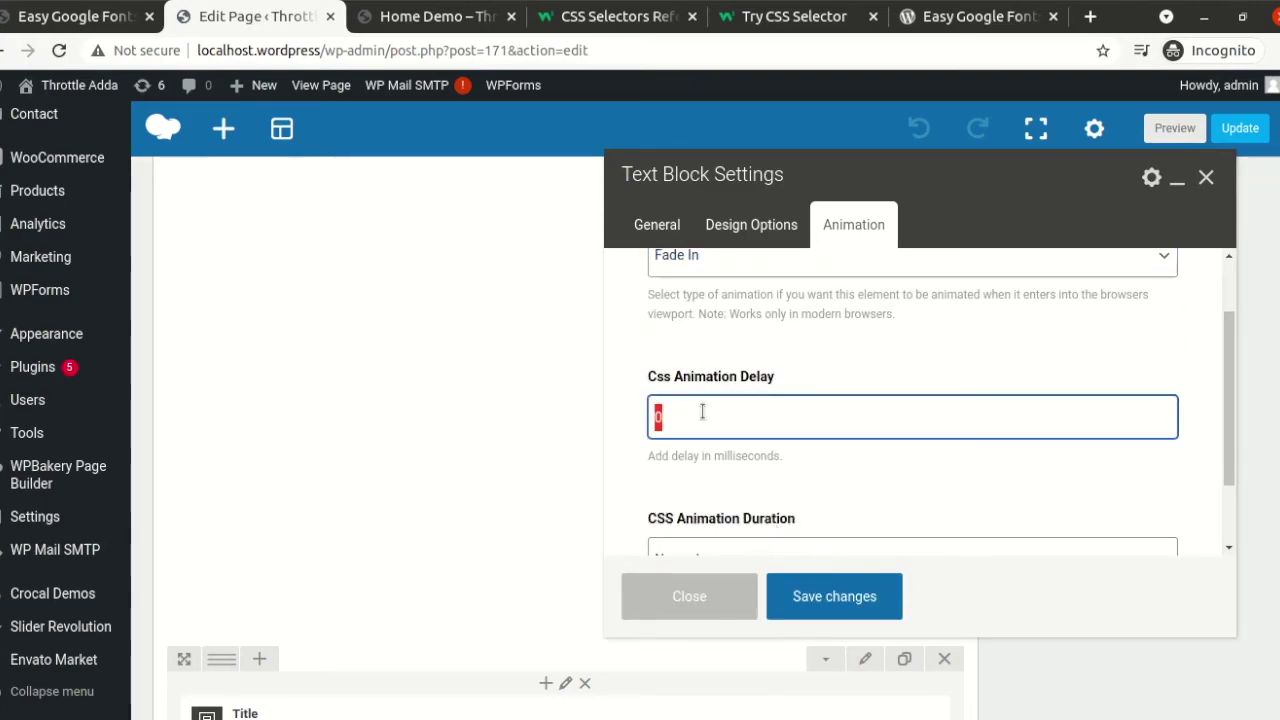
{"action": "left_click", "coordinate": [773, 377]}
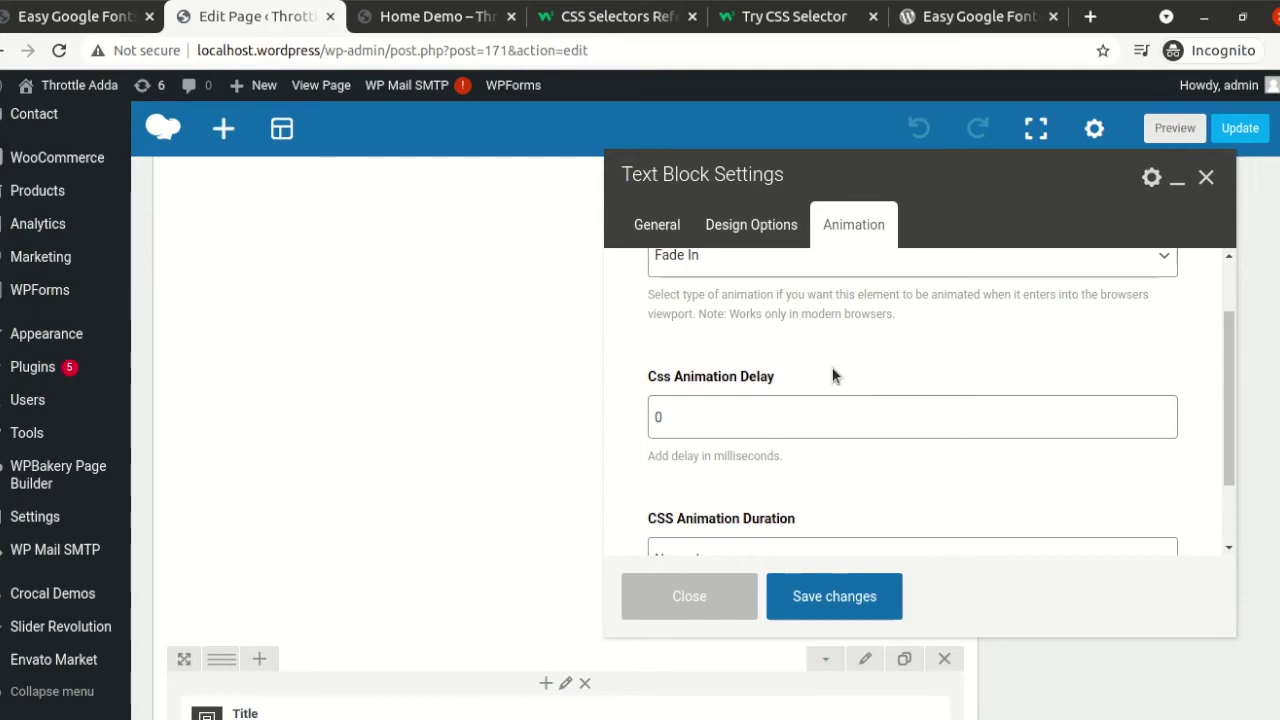
{"action": "scroll", "coordinate": [835, 375], "scroll_direction": "up", "scroll_amount": 1}
{"action": "scroll", "coordinate": [821, 422], "scroll_direction": "down", "scroll_amount": 1}
{"action": "left_click", "coordinate": [751, 376]}
{"action": "double_click", "coordinate": [751, 374]}
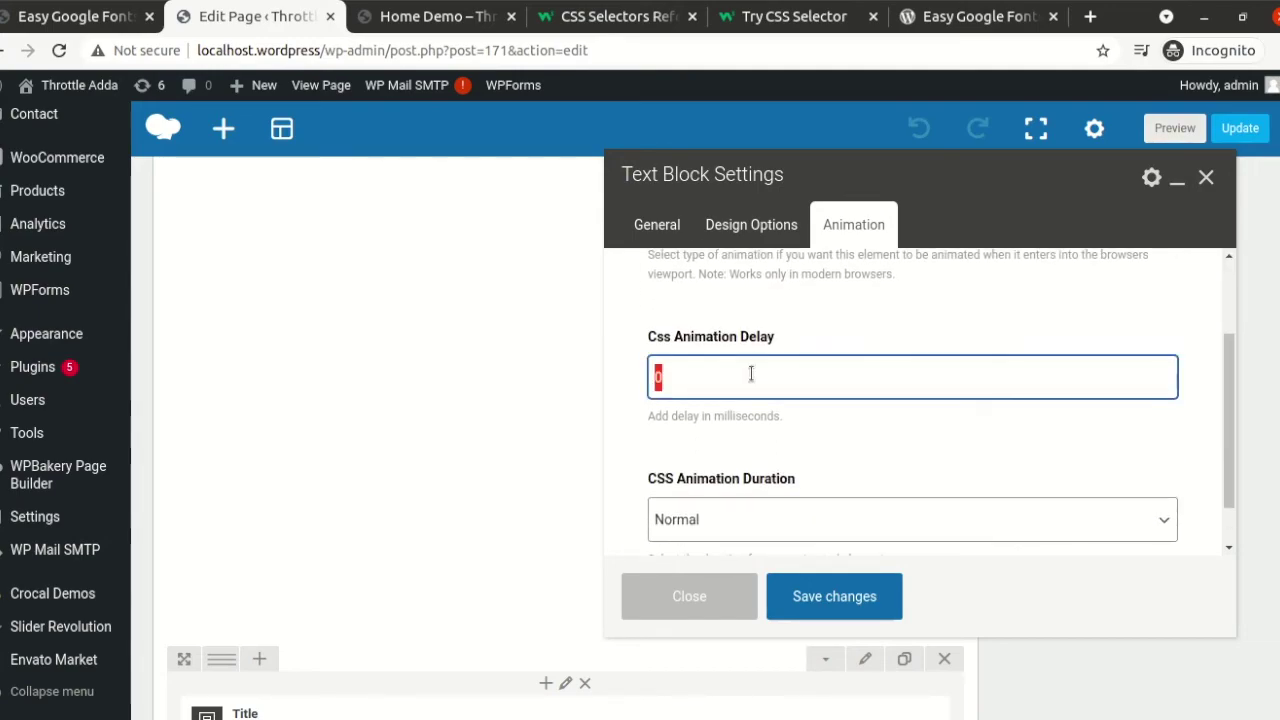
{"action": "type", "text": "1000"}
{"action": "left_click", "coordinate": [806, 337]}
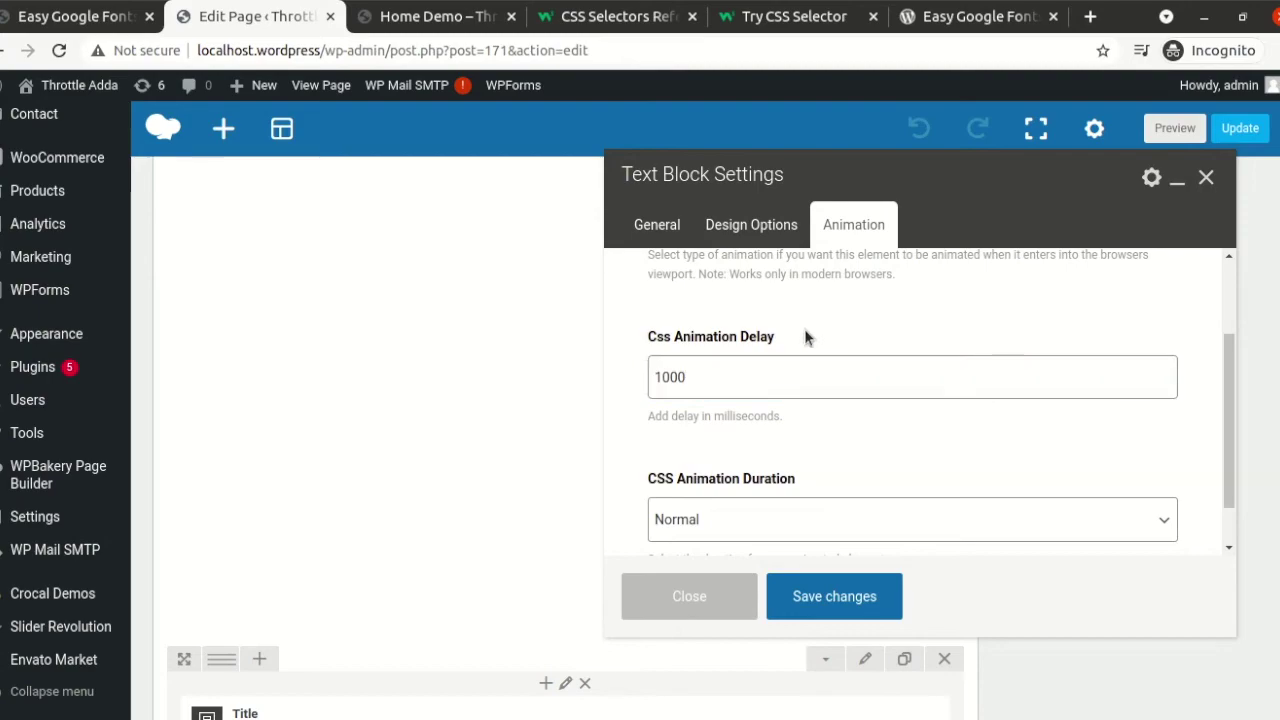
- Set the block's CSS animation duration to Slow and save the block's changes
{"action": "scroll", "coordinate": [806, 337], "scroll_direction": "down", "scroll_amount": 1}
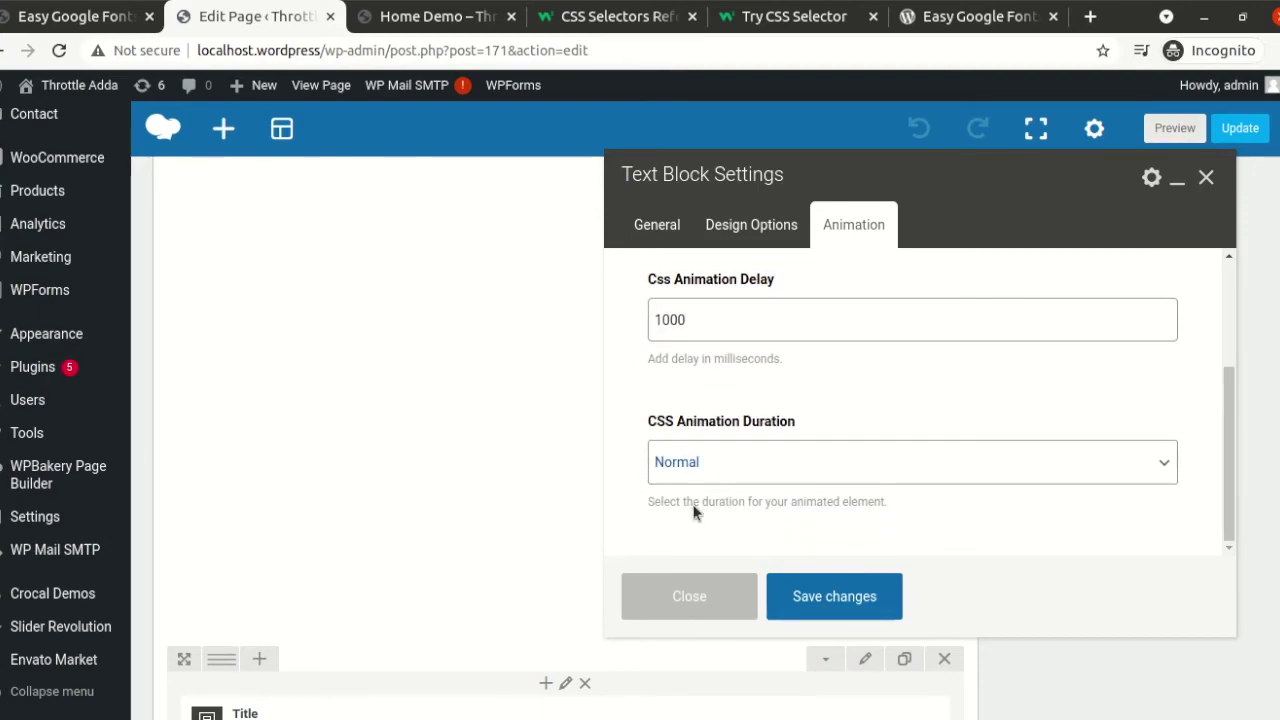
{"action": "left_click", "coordinate": [673, 541]}
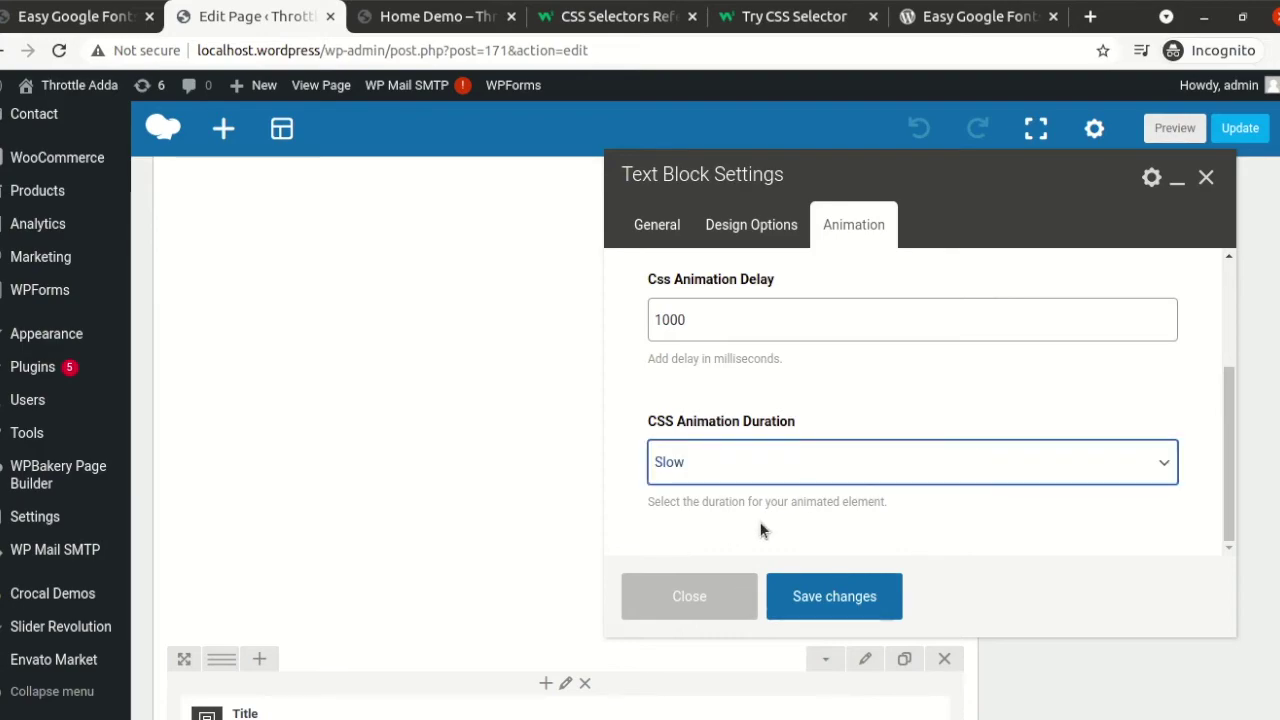
{"action": "left_click", "coordinate": [823, 592]}
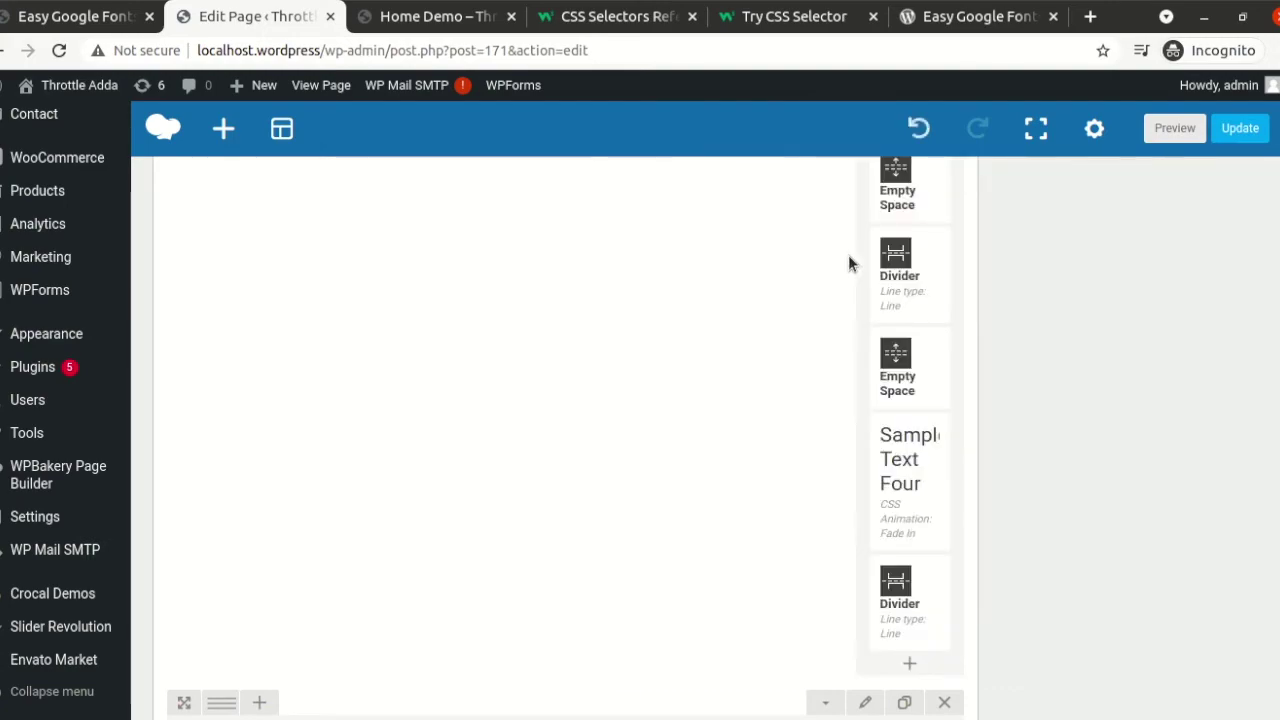
- Update the Home Demo page with the Fade In animation and reload the live page to watch Sample Text Four
{"action": "left_click", "coordinate": [1237, 130]}
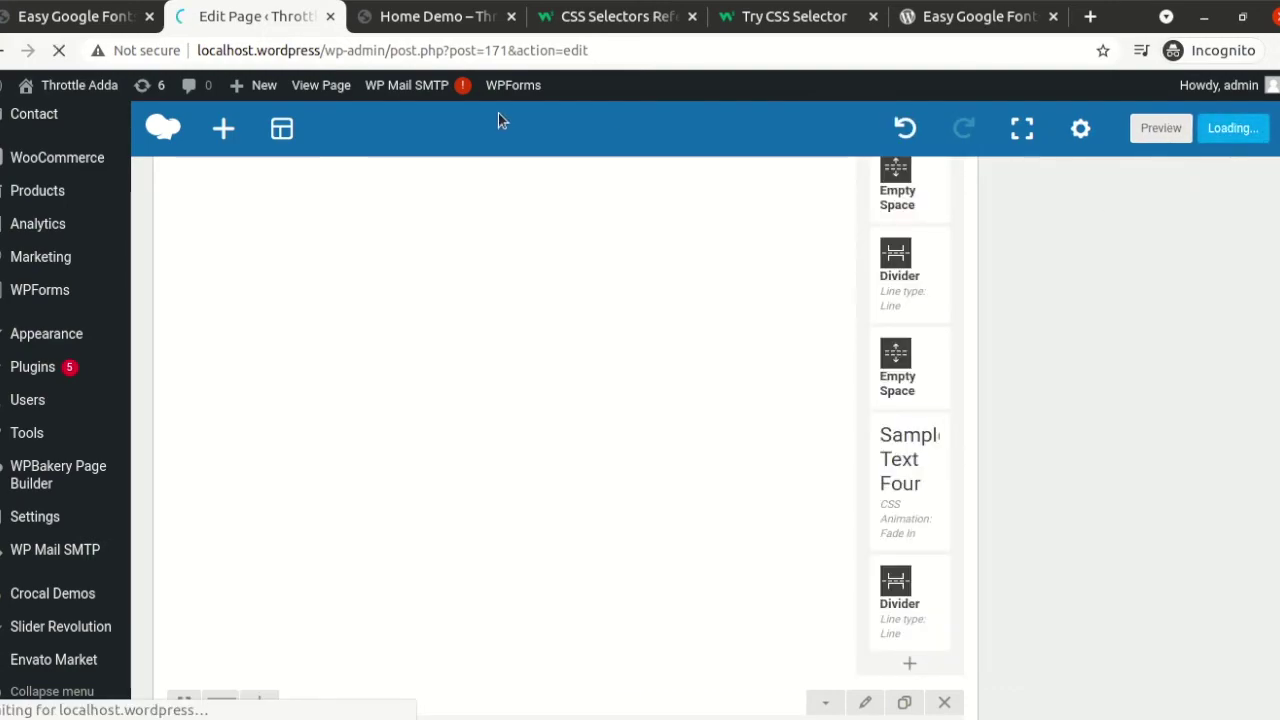
{"action": "left_click", "coordinate": [418, 22]}
{"action": "left_click", "coordinate": [457, 45]}
{"action": "key", "text": "Return"}
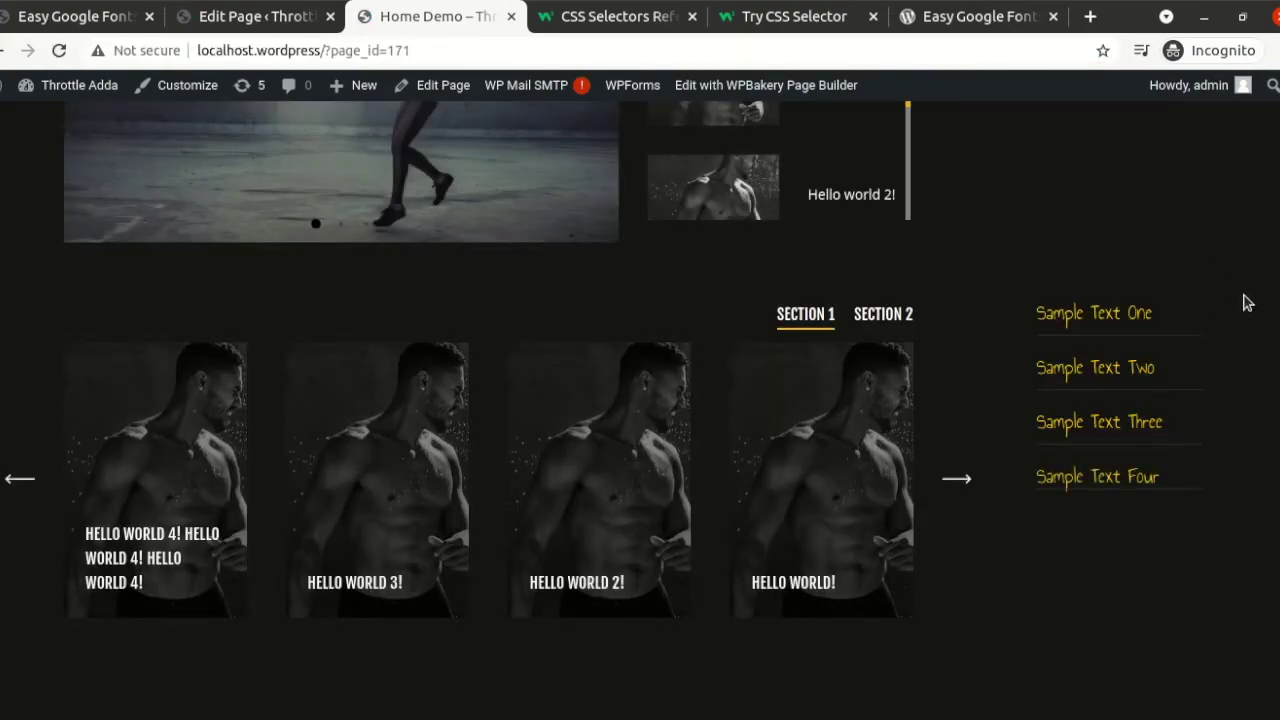
{"action": "left_click", "coordinate": [712, 56]}
{"action": "key", "text": "Return"}
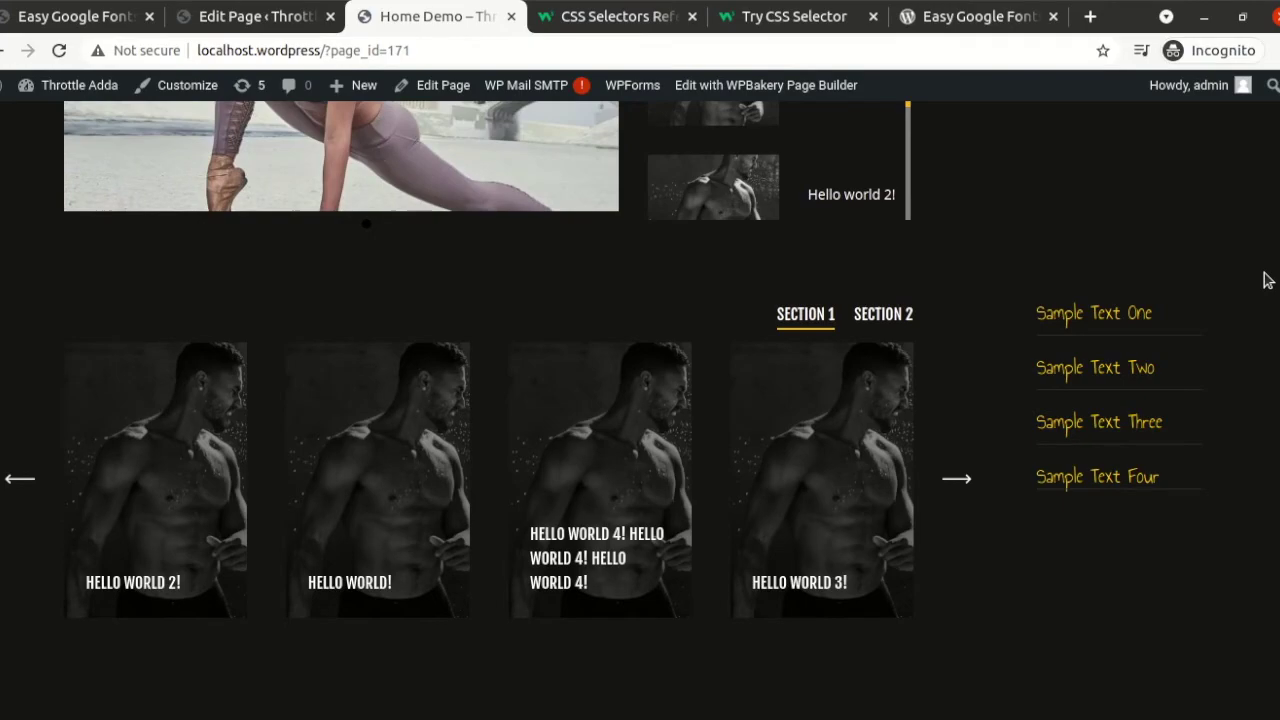
- Return to the page editor, reopen the Sample Text Four block's settings and set its CSS animation to Zoom In
{"action": "left_click", "coordinate": [232, 18]}
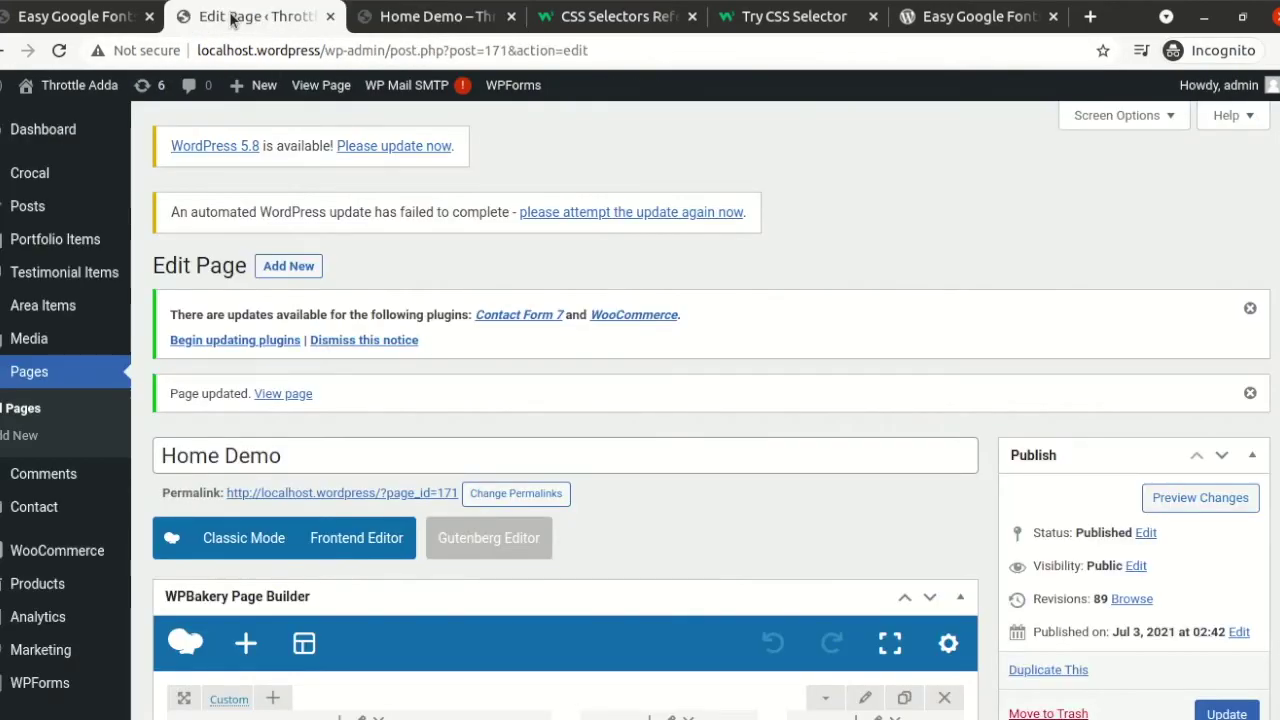
{"action": "scroll", "coordinate": [779, 420], "scroll_direction": "down", "scroll_amount": 15}
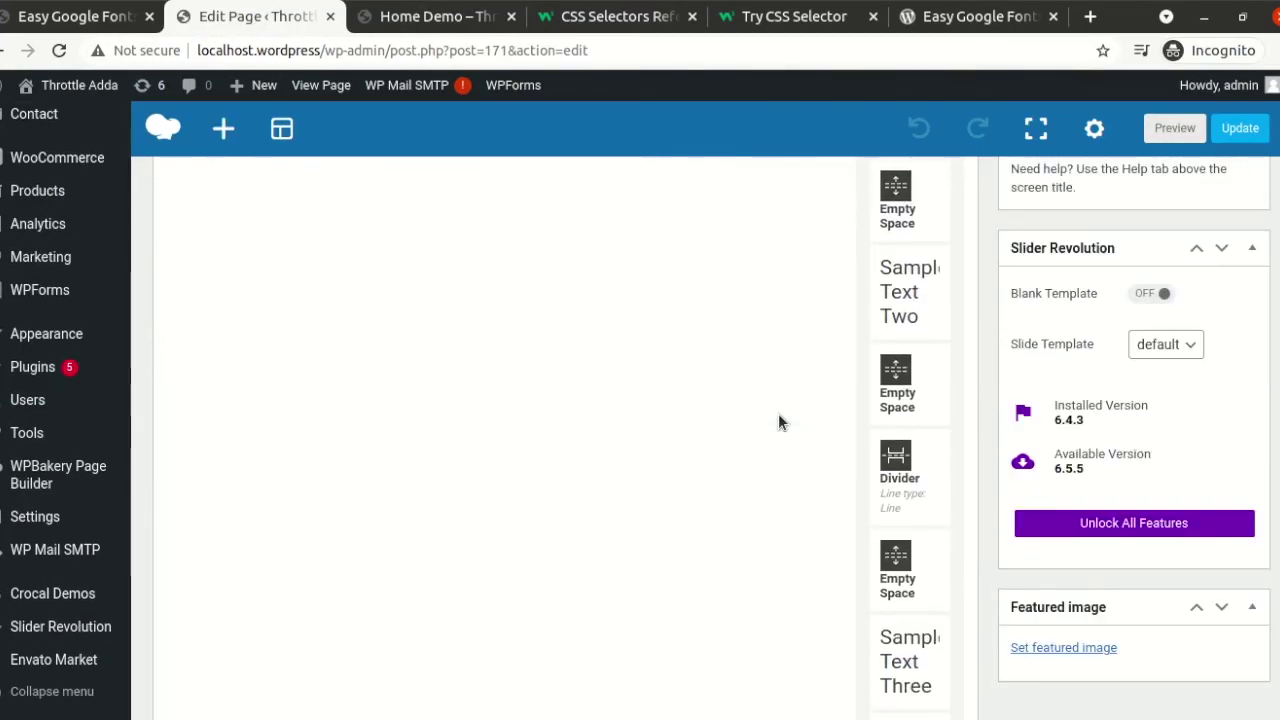
{"action": "scroll", "coordinate": [778, 420], "scroll_direction": "down", "scroll_amount": 3}
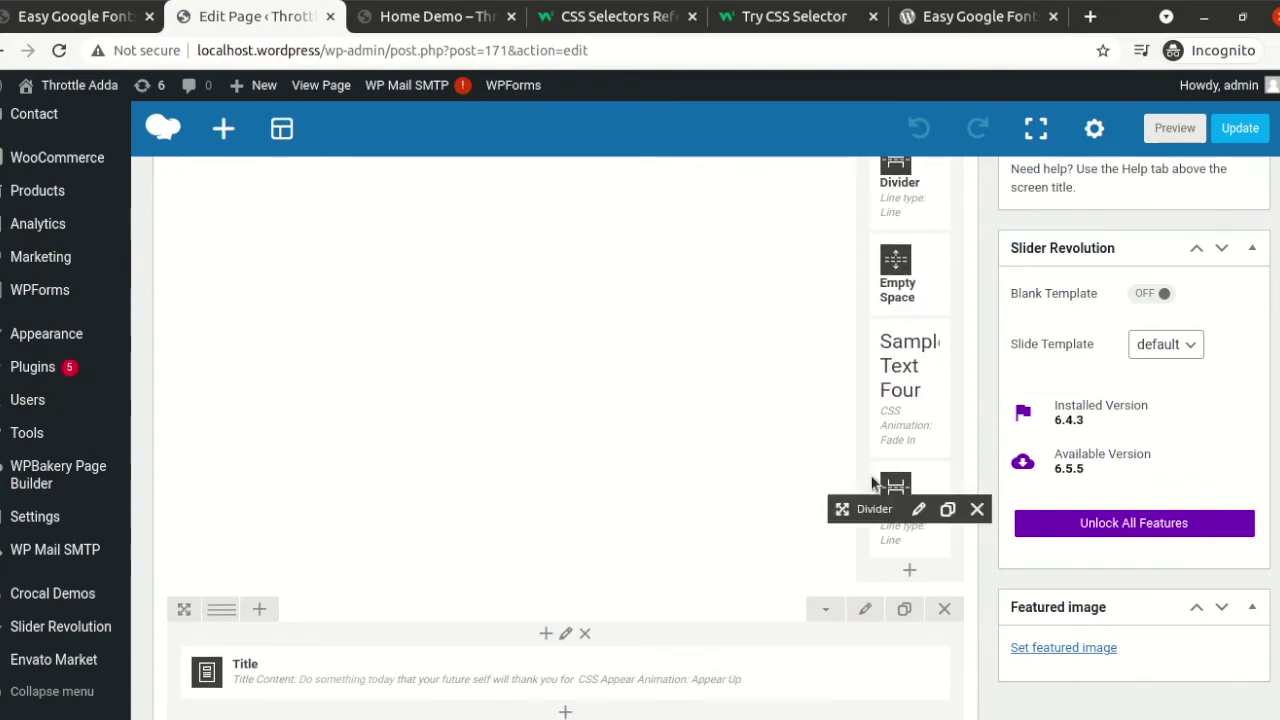
{"action": "left_click", "coordinate": [926, 386]}
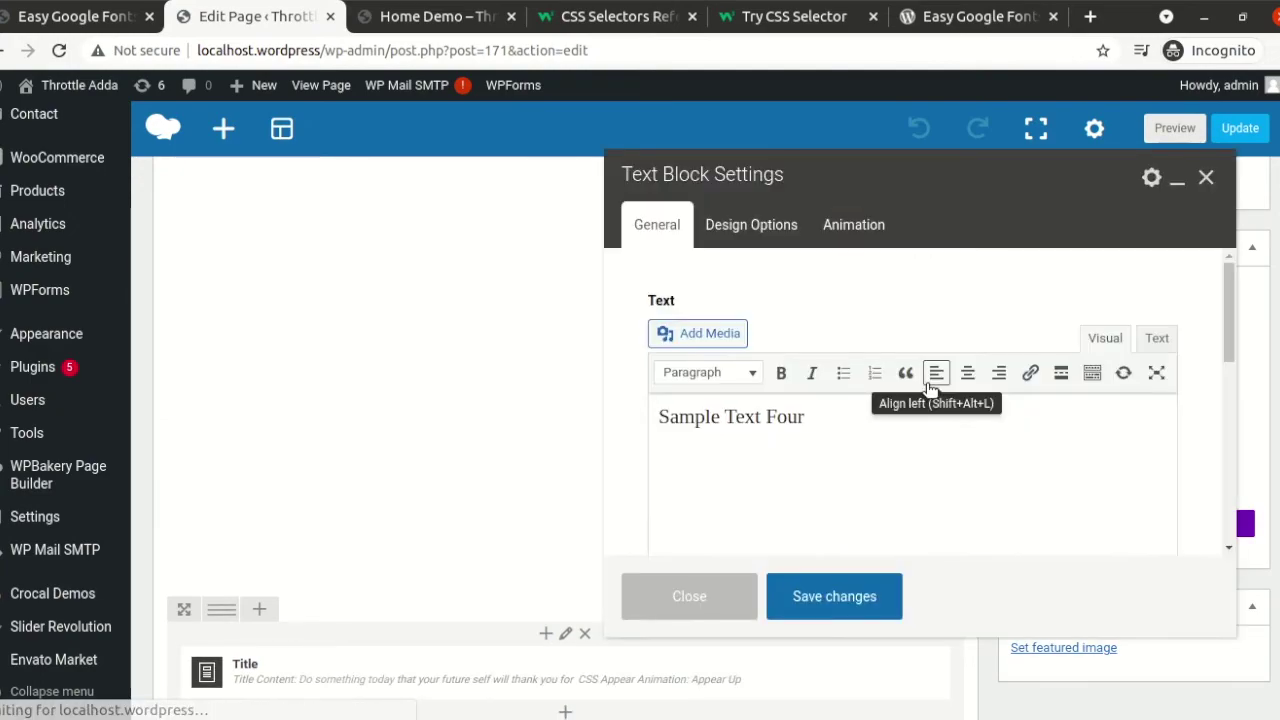
{"action": "left_click", "coordinate": [871, 244]}
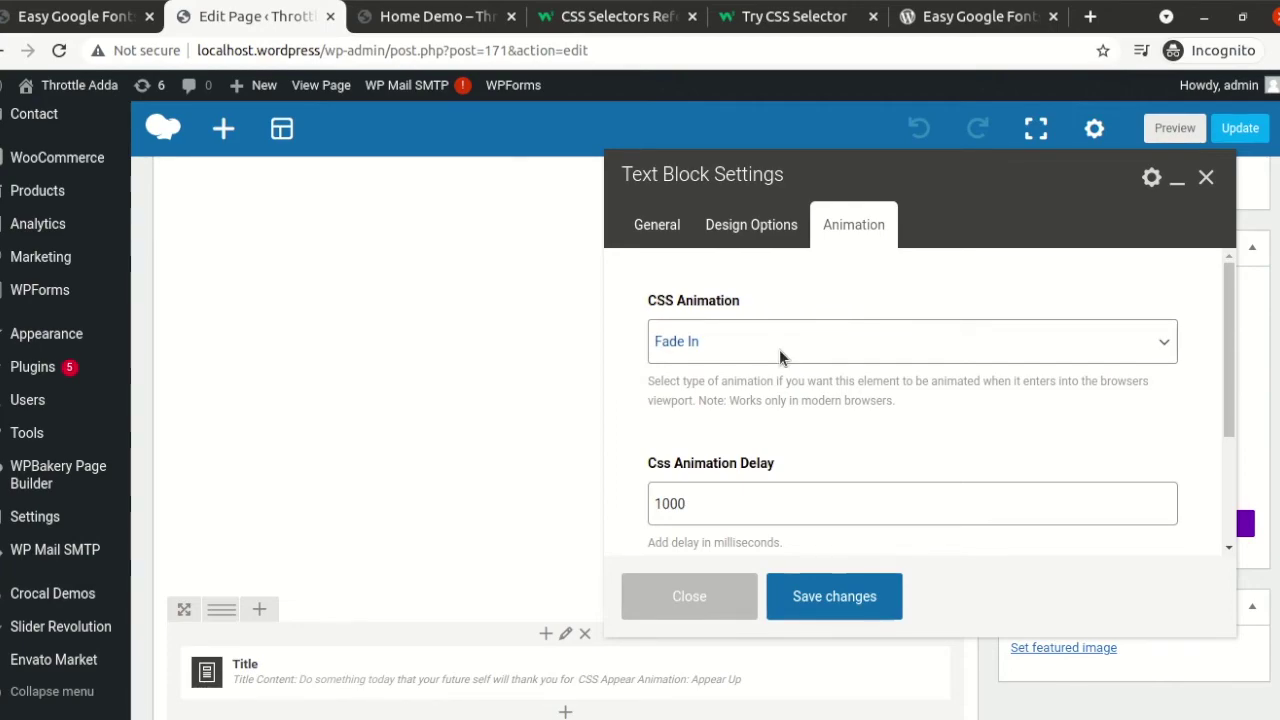
{"action": "left_click", "coordinate": [693, 556]}
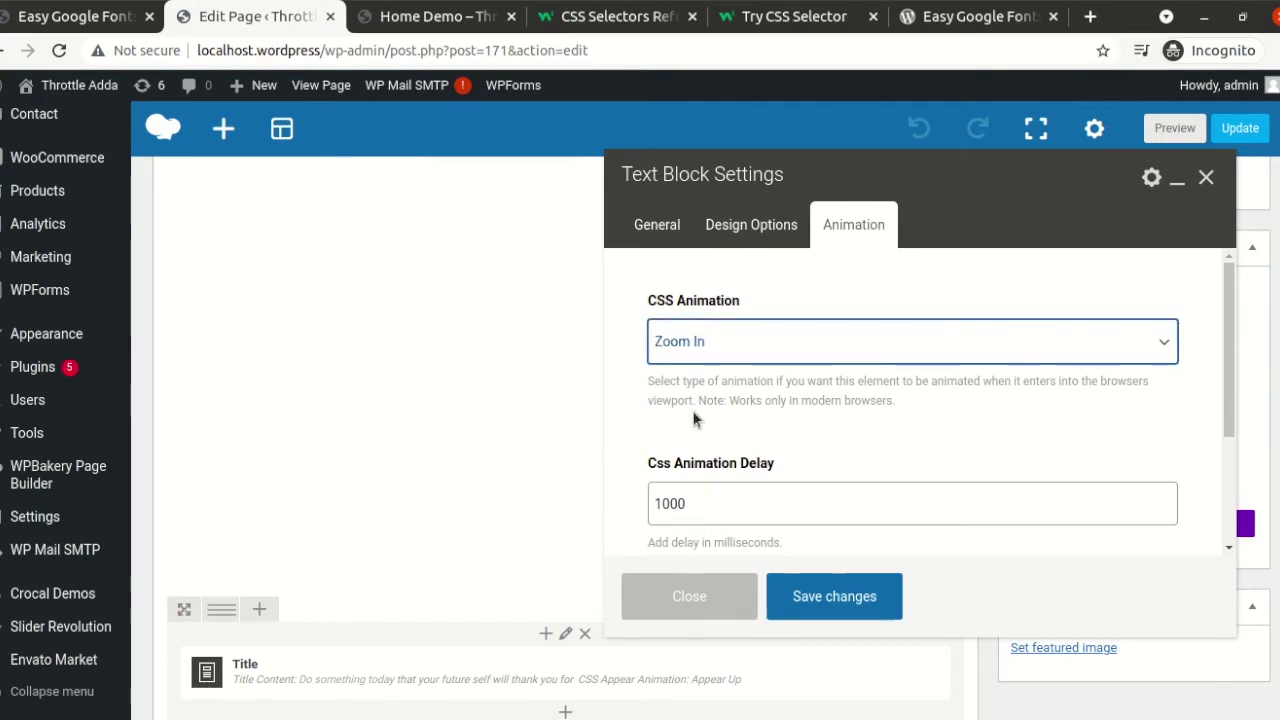
- Check the block's animation delay and duration, save the block's changes and update the Home Demo page
{"action": "double_click", "coordinate": [745, 400]}
{"action": "scroll", "coordinate": [745, 404], "scroll_direction": "down", "scroll_amount": 1}
{"action": "scroll", "coordinate": [745, 404], "scroll_direction": "down", "scroll_amount": 1}
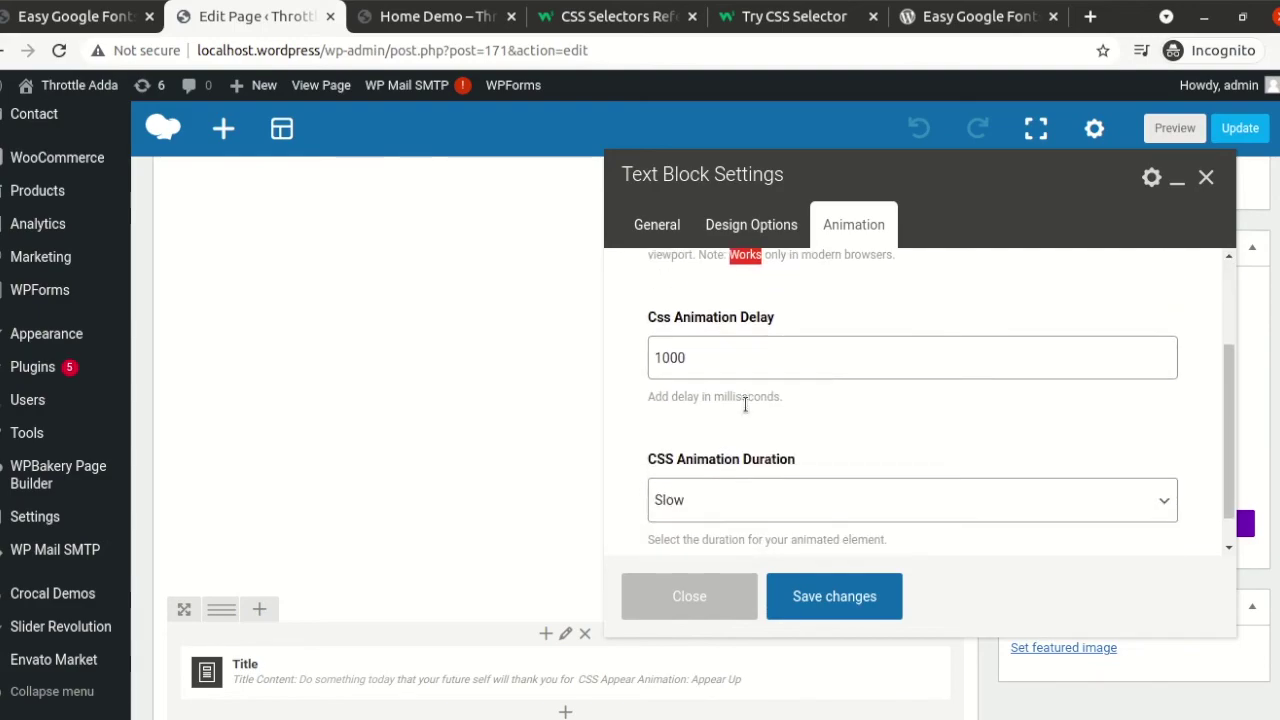
{"action": "left_click", "coordinate": [840, 408]}
{"action": "scroll", "coordinate": [840, 408], "scroll_direction": "down", "scroll_amount": 1}
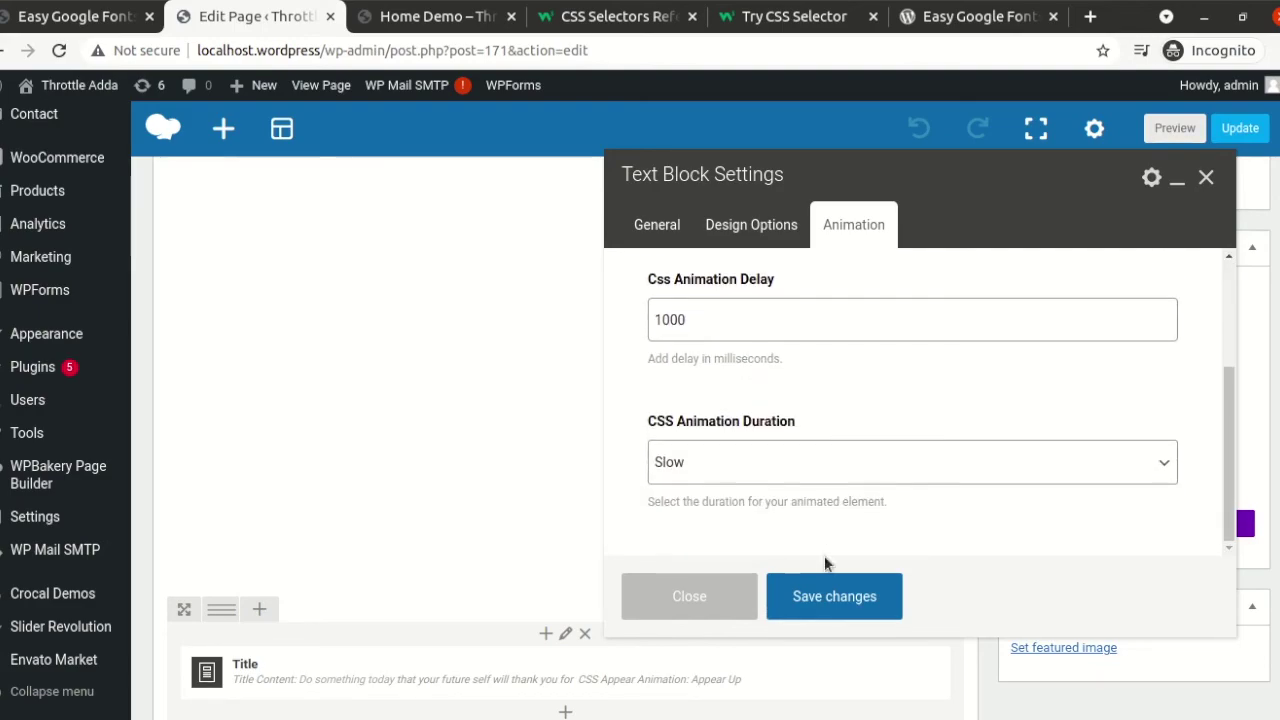
{"action": "left_click", "coordinate": [826, 587]}
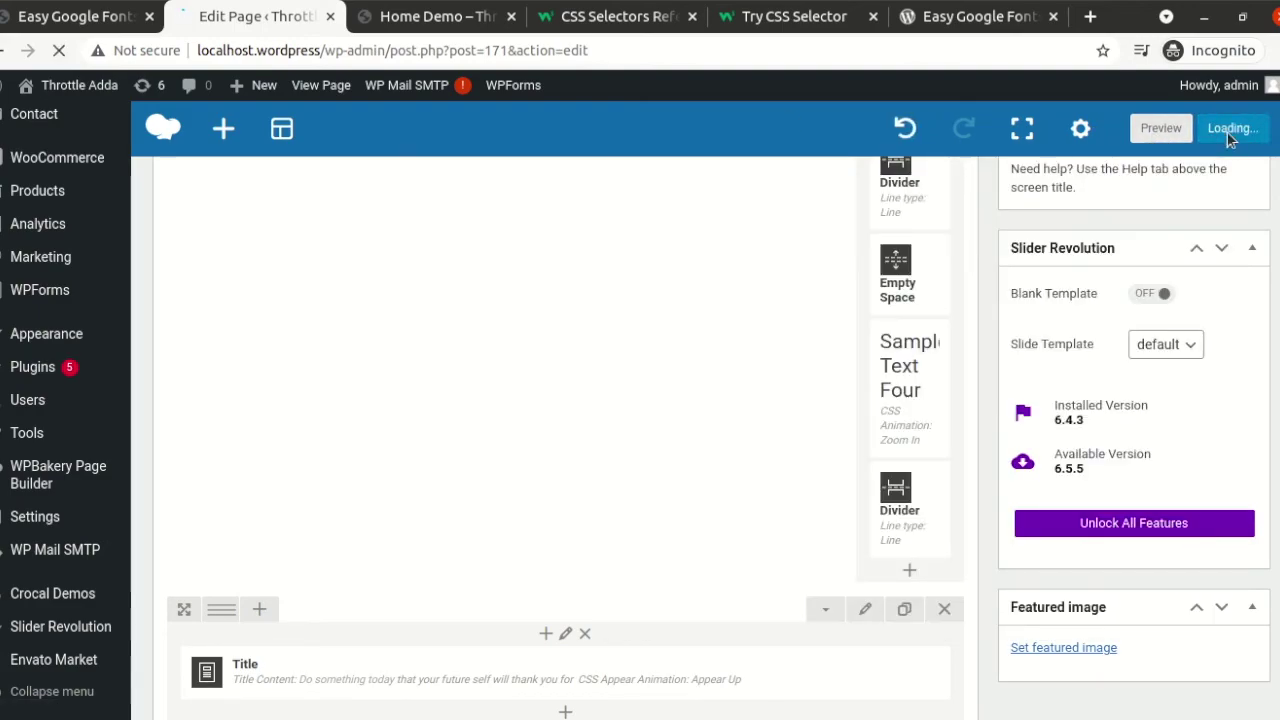
- Reload the live Home Demo page to watch Sample Text Four's Zoom In animation
{"action": "left_click", "coordinate": [432, 20]}
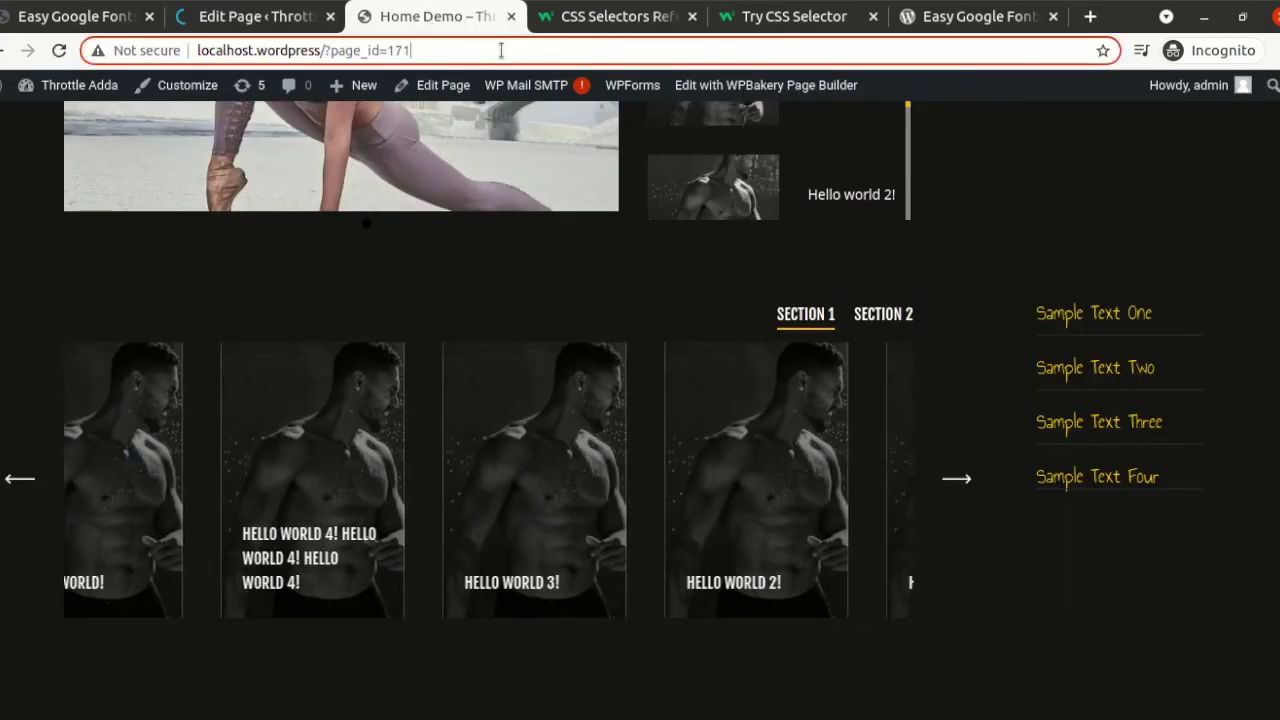
{"action": "left_click", "coordinate": [500, 50]}
{"action": "key", "text": "Return"}
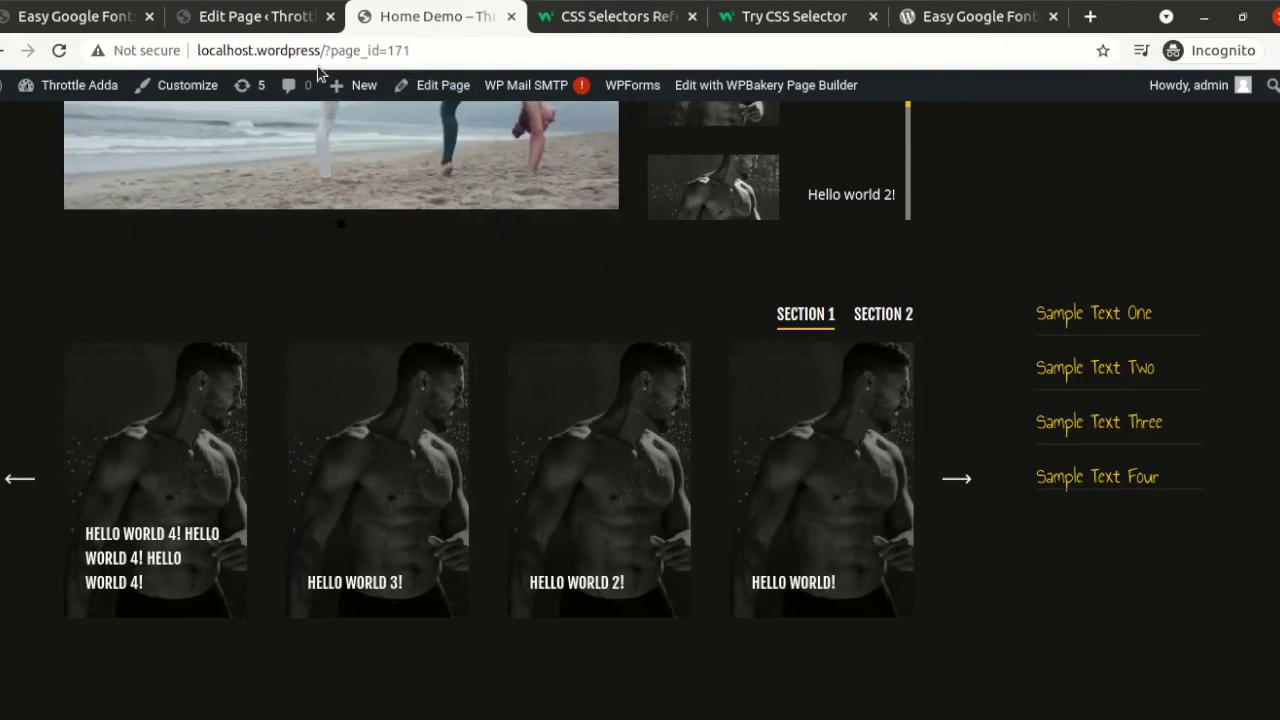
- Examine the live page's upper section, including the Overdrive banner and the area between it and the sample texts
{"action": "scroll", "coordinate": [389, 264], "scroll_direction": "up", "scroll_amount": 2}
{"action": "scroll", "coordinate": [389, 257], "scroll_direction": "up", "scroll_amount": 3}
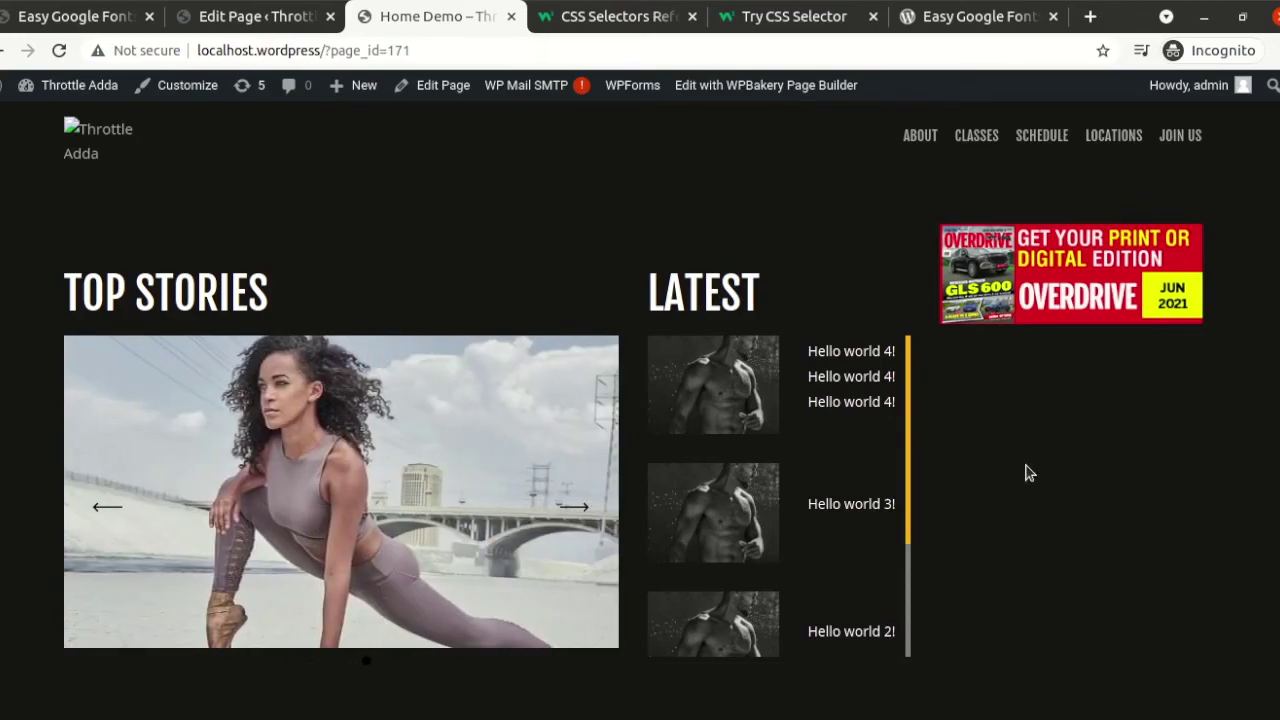
{"action": "scroll", "coordinate": [1026, 471], "scroll_direction": "down", "scroll_amount": 4}
{"action": "scroll", "coordinate": [1030, 540], "scroll_direction": "up", "scroll_amount": 2}
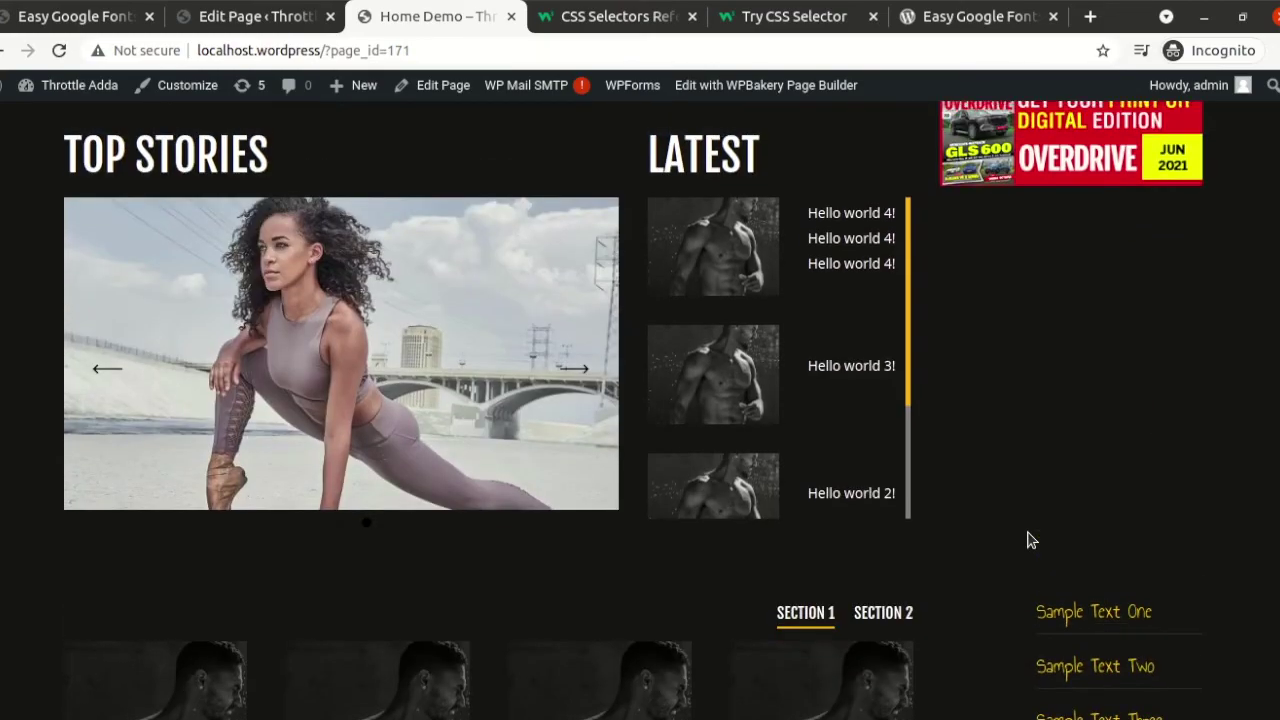
{"action": "scroll", "coordinate": [1030, 540], "scroll_direction": "down", "scroll_amount": 2}
{"action": "scroll", "coordinate": [1029, 537], "scroll_direction": "up", "scroll_amount": 2}
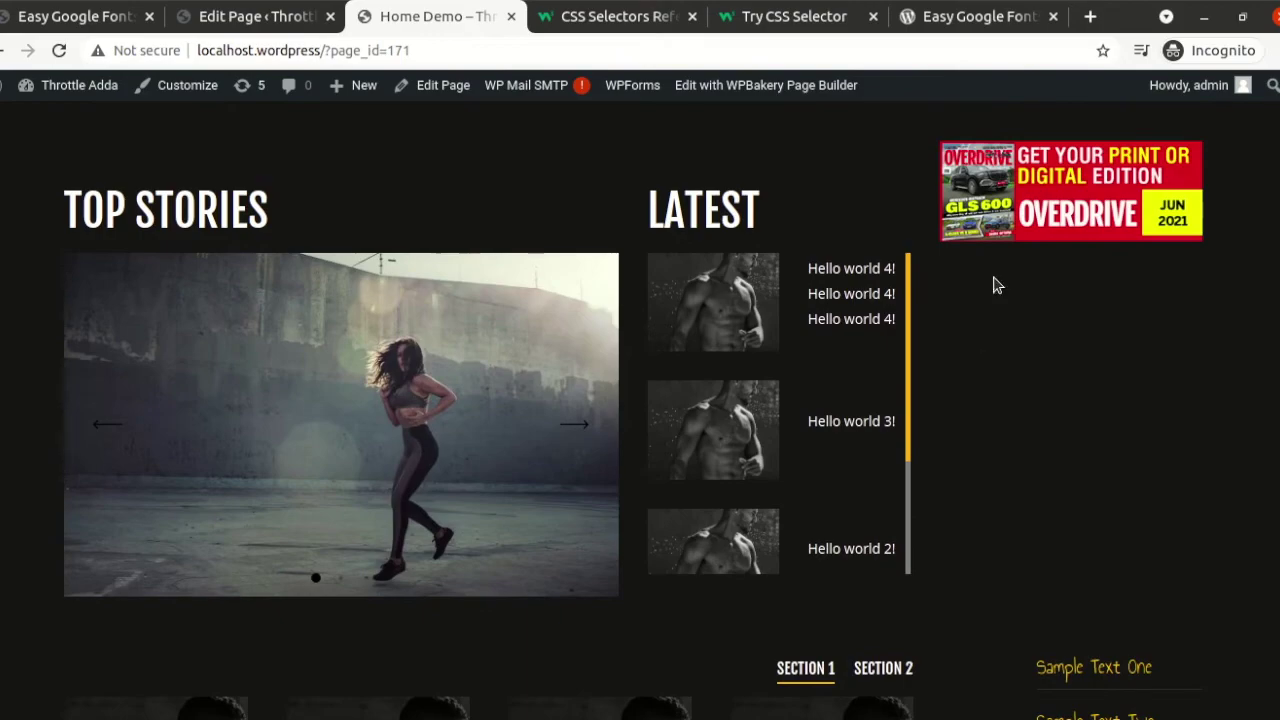
{"action": "scroll", "coordinate": [1009, 388], "scroll_direction": "up", "scroll_amount": 1}
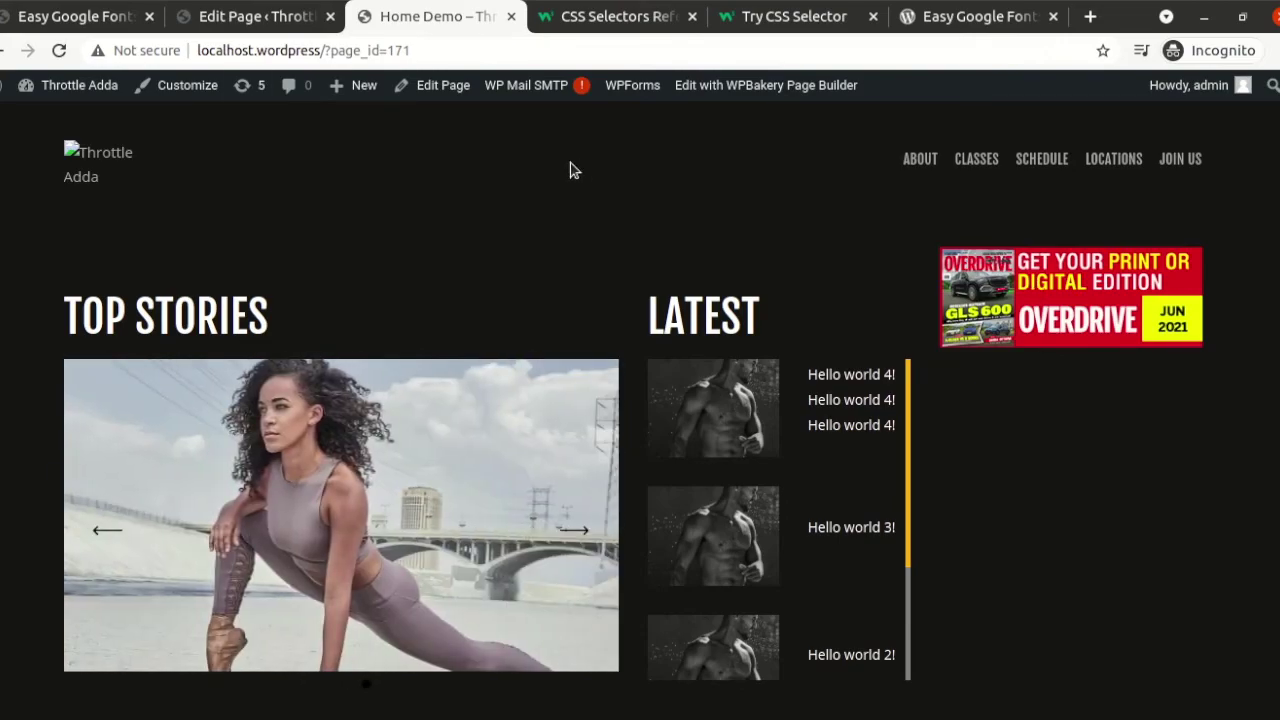
- Return to the page editor, open the Single Image element's settings in the first row and set its CSS animation to Fade In Right
{"action": "left_click", "coordinate": [235, 19]}
{"action": "scroll", "coordinate": [779, 406], "scroll_direction": "down", "scroll_amount": 8}
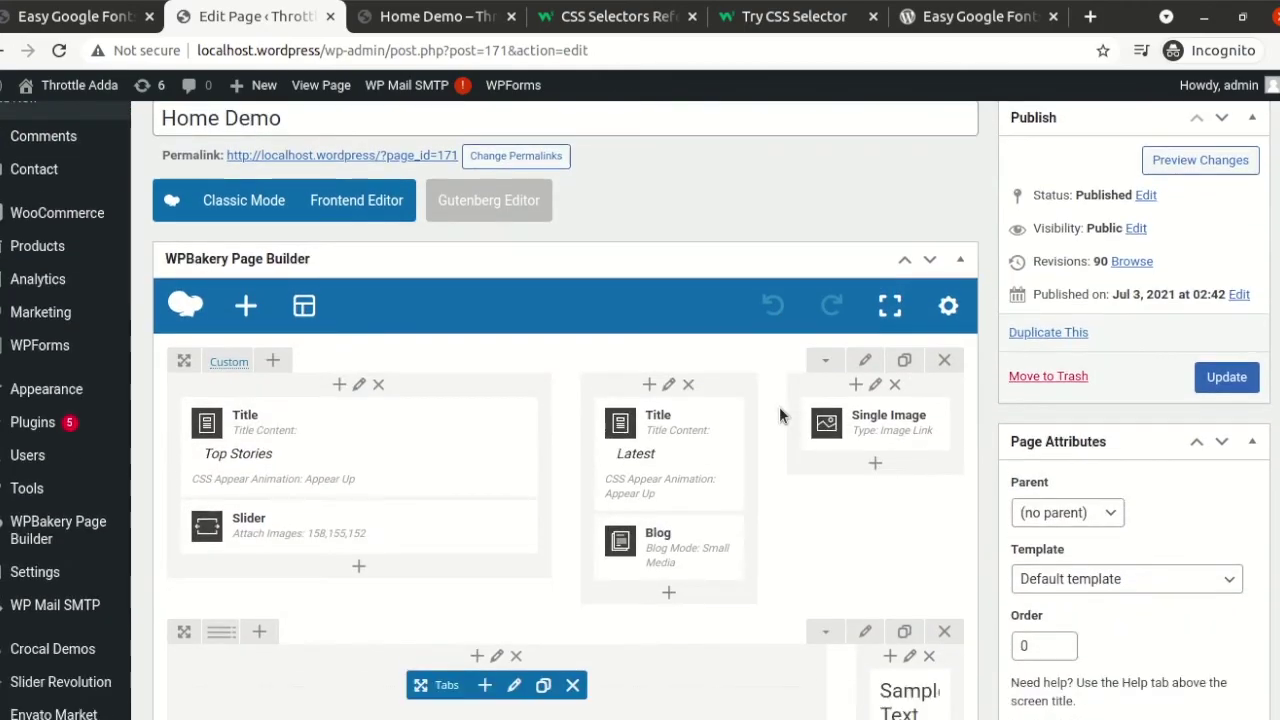
{"action": "scroll", "coordinate": [979, 410], "scroll_direction": "up", "scroll_amount": 3}
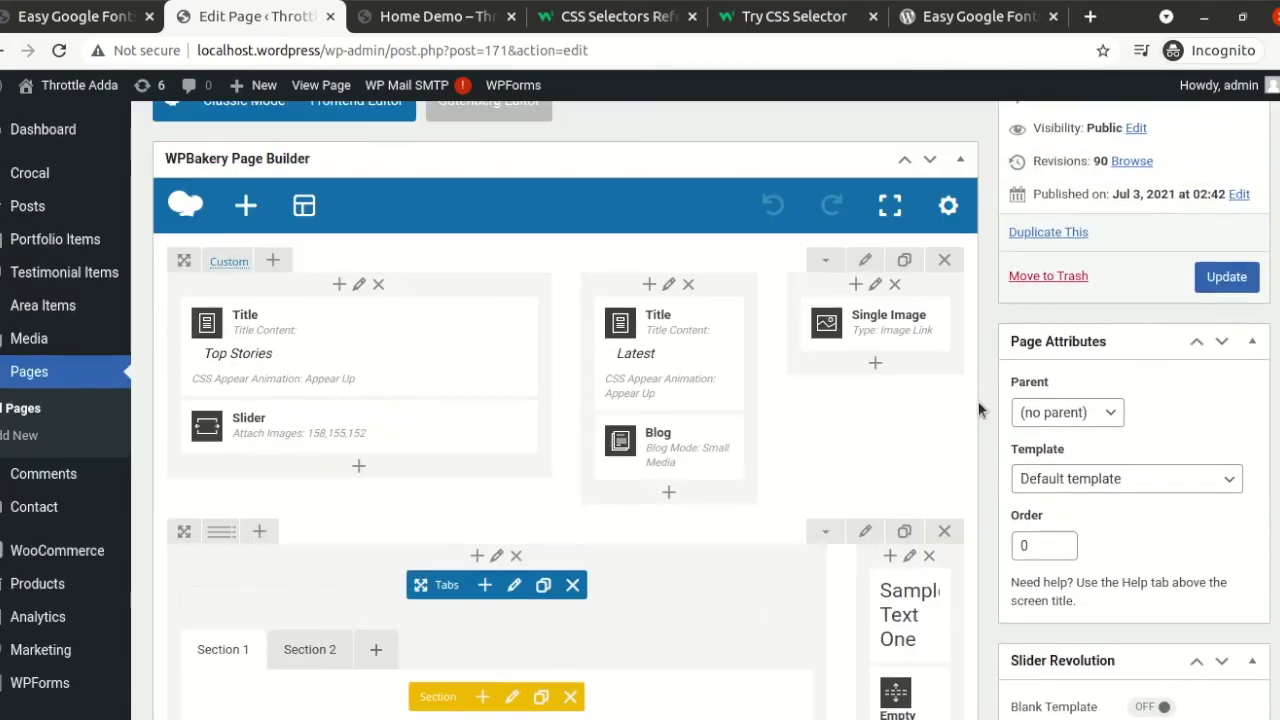
{"action": "scroll", "coordinate": [979, 410], "scroll_direction": "down", "scroll_amount": 3}
{"action": "left_click", "coordinate": [425, 17]}
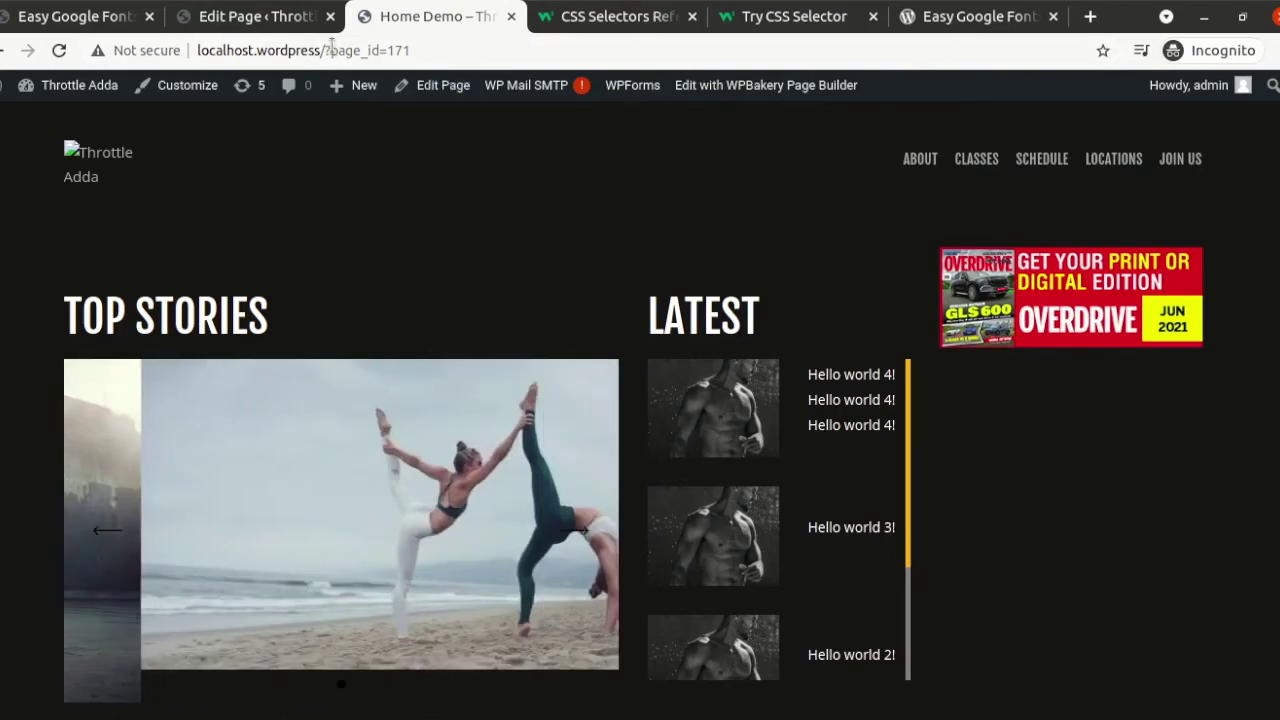
{"action": "left_click", "coordinate": [276, 20]}
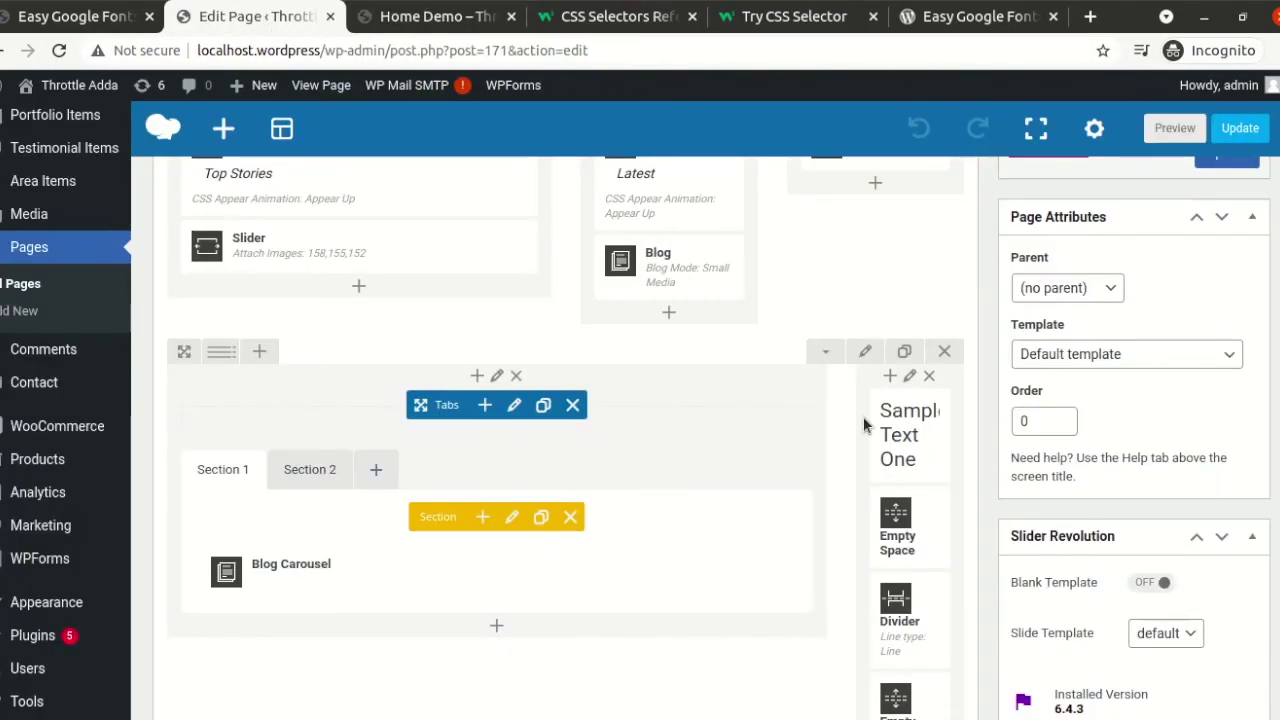
{"action": "scroll", "coordinate": [864, 396], "scroll_direction": "up", "scroll_amount": 3}
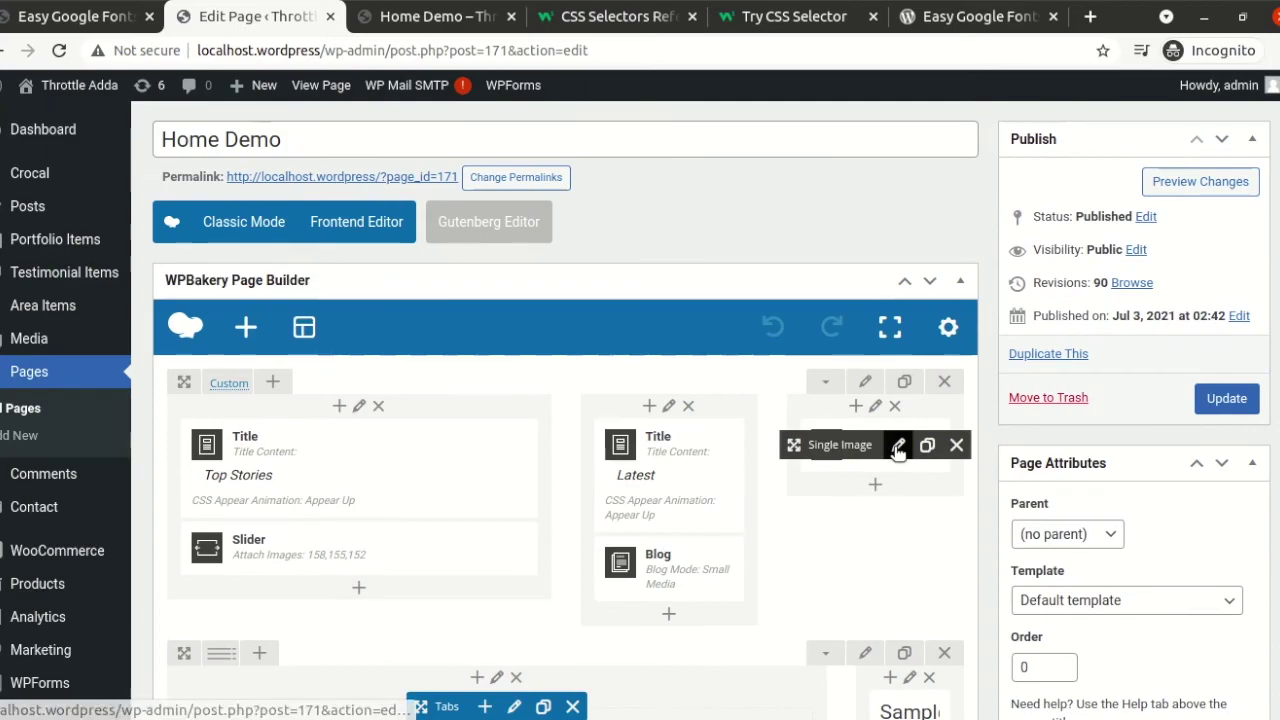
{"action": "left_click", "coordinate": [898, 447]}
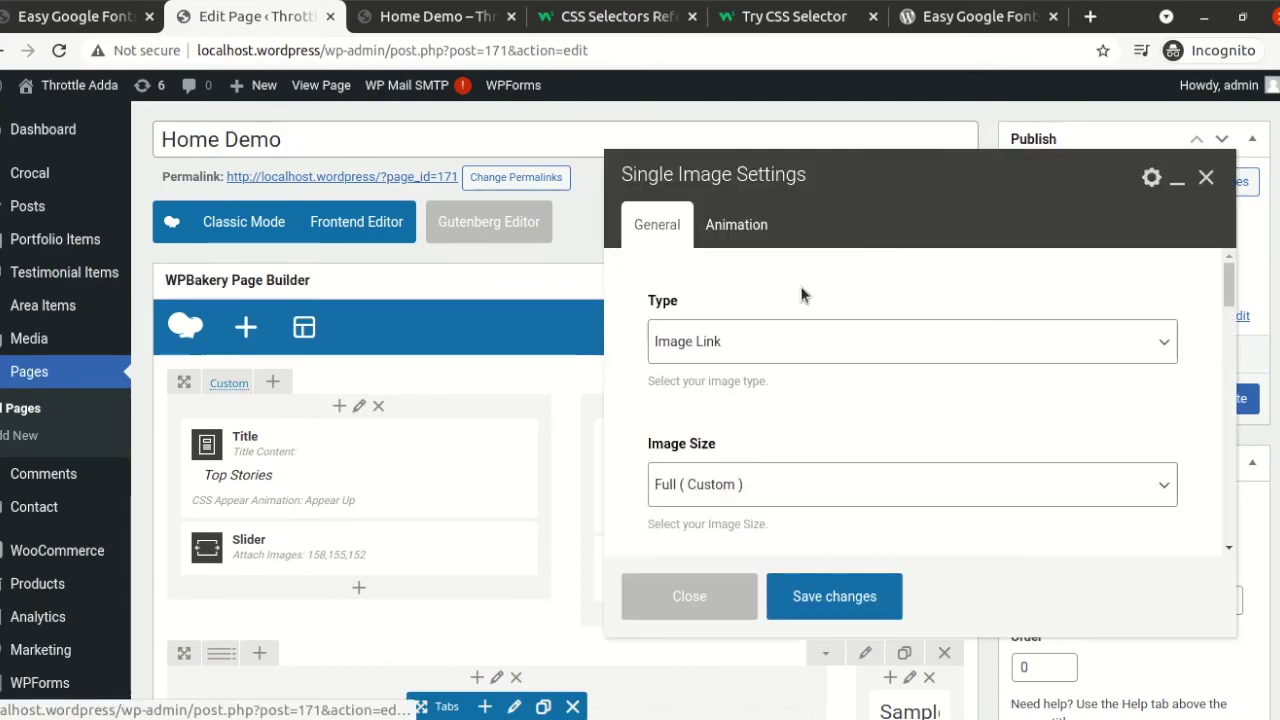
{"action": "left_click", "coordinate": [752, 232]}
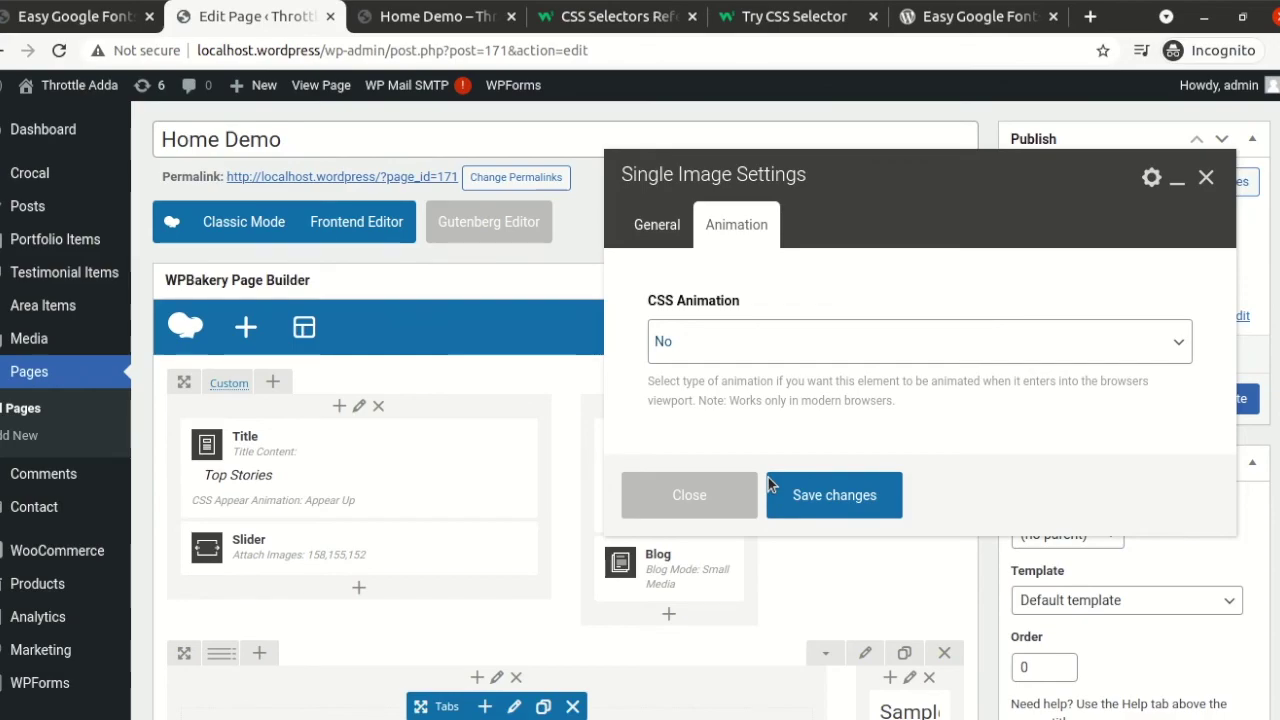
{"action": "left_click", "coordinate": [715, 510]}
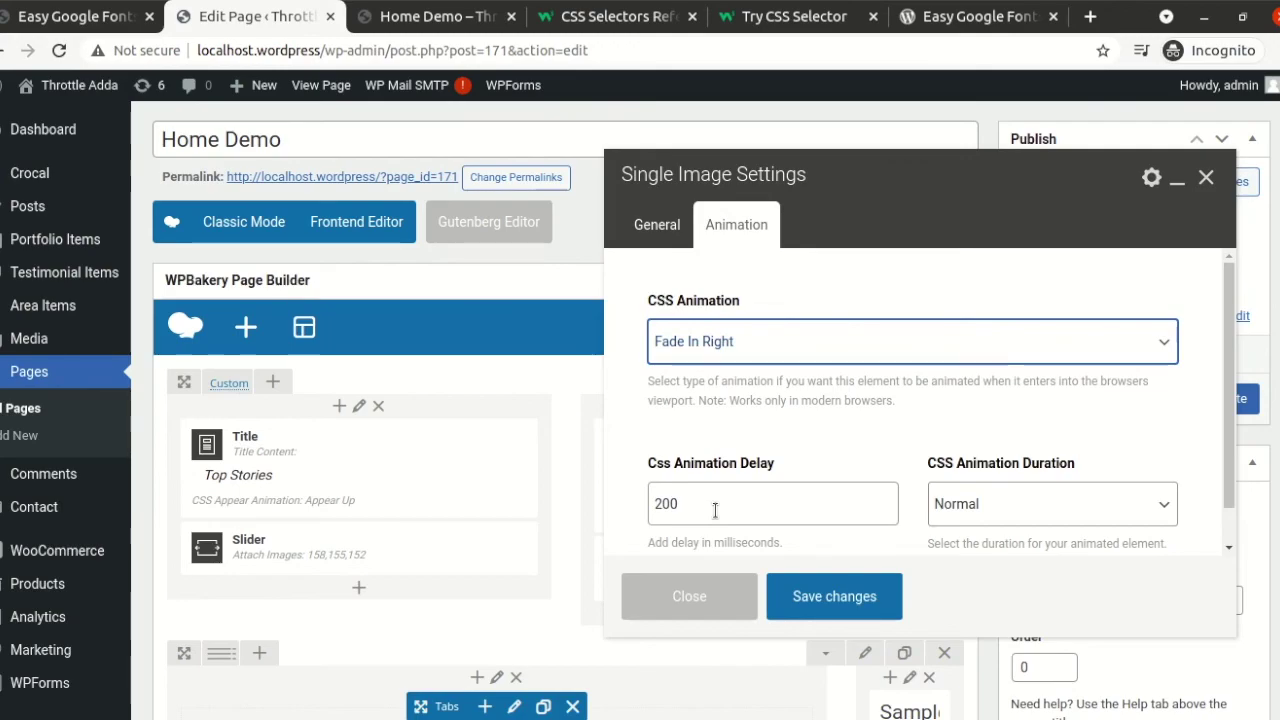
- Set the image's CSS animation delay to 2000 milliseconds and its animation duration to Very Slow
{"action": "double_click", "coordinate": [740, 505]}
{"action": "left_click", "coordinate": [843, 458]}
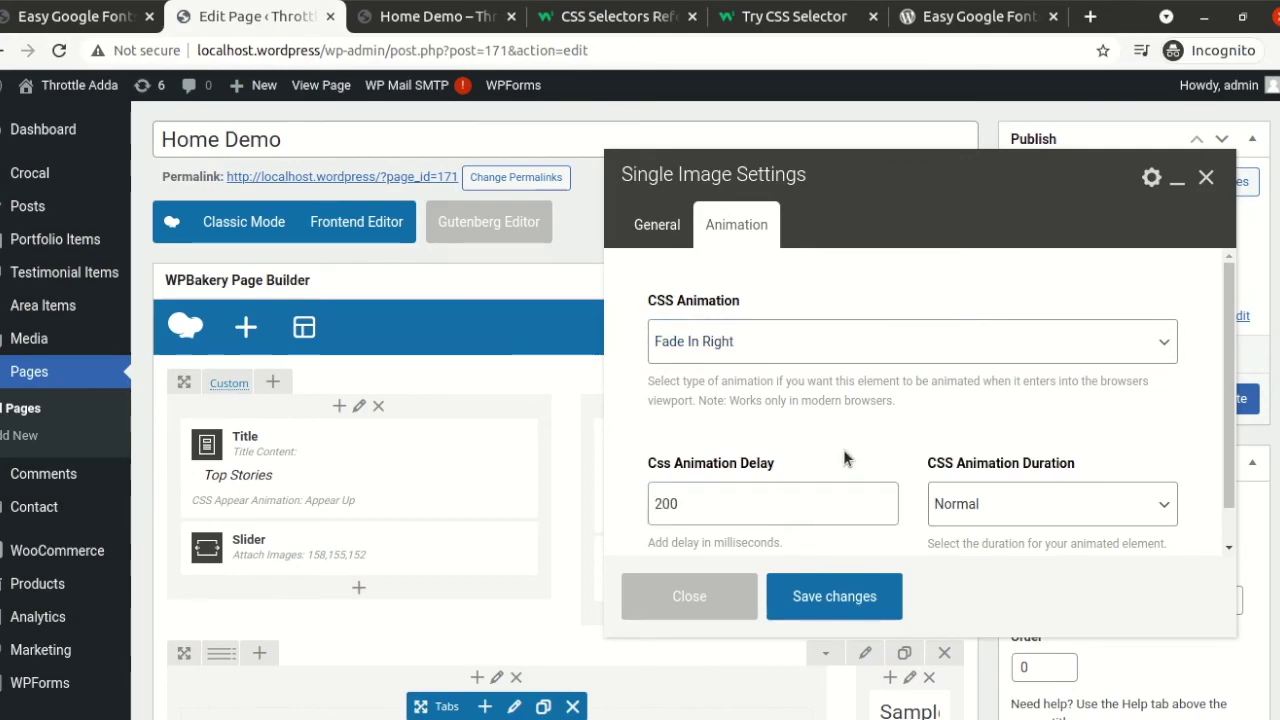
{"action": "scroll", "coordinate": [843, 449], "scroll_direction": "down", "scroll_amount": 1}
{"action": "left_click", "coordinate": [780, 454]}
{"action": "double_click", "coordinate": [780, 454]}
{"action": "type", "text": "1"}
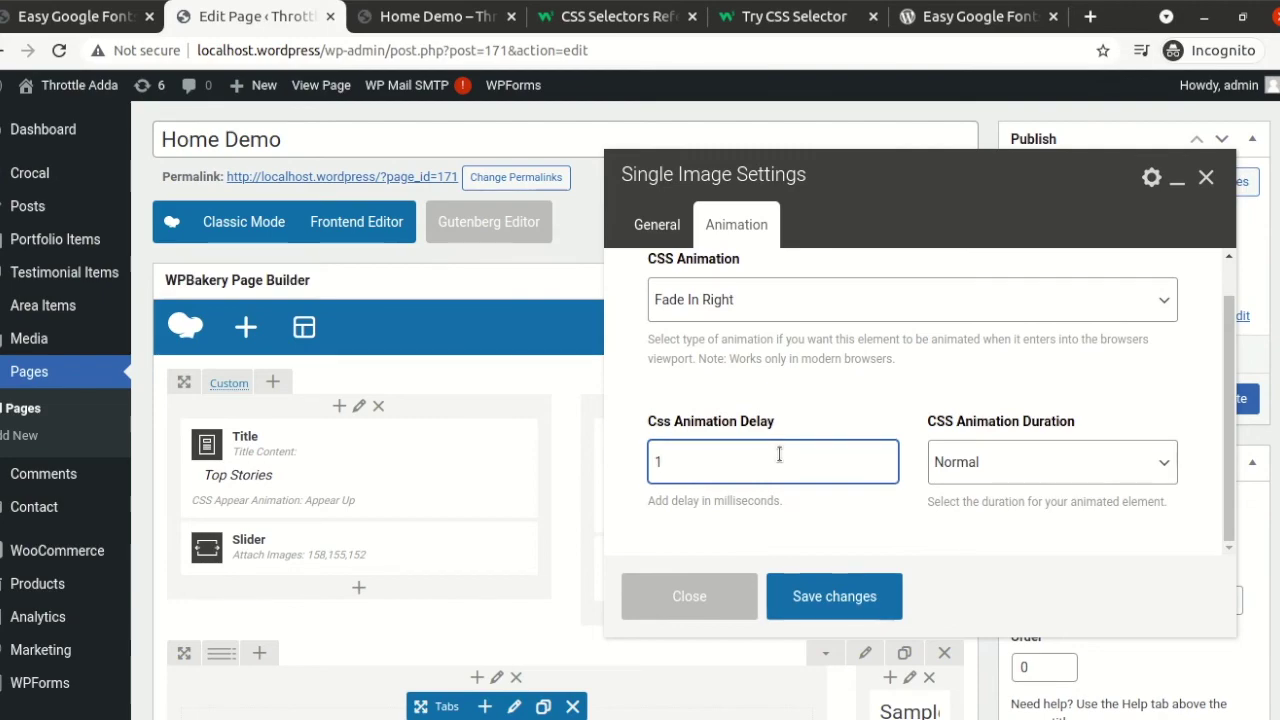
{"action": "type", "text": "2000"}
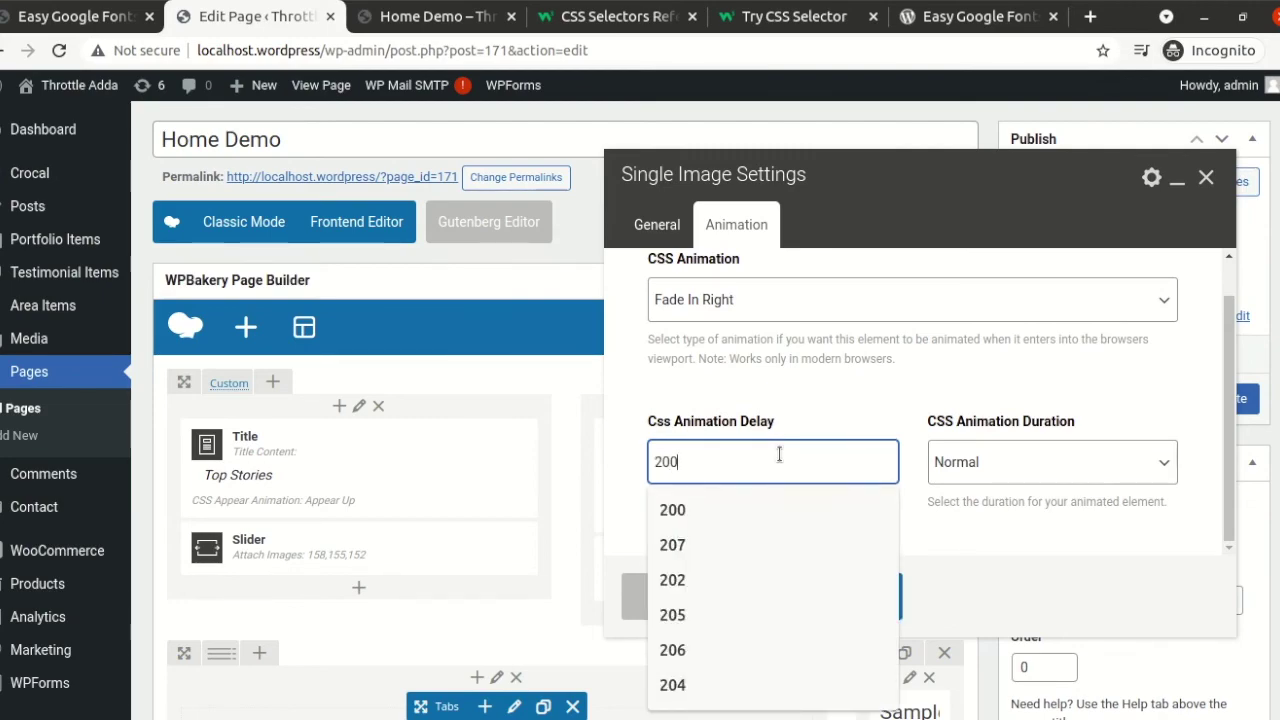
{"action": "left_click", "coordinate": [840, 415]}
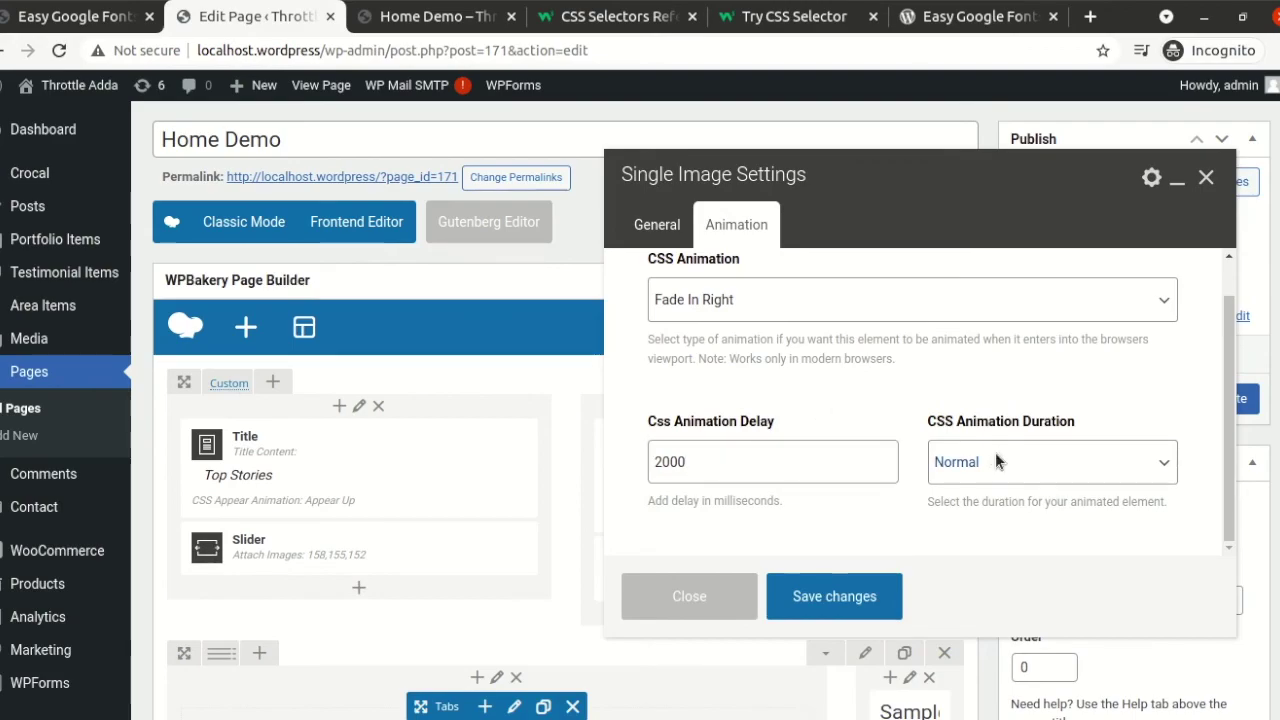
{"action": "left_click", "coordinate": [965, 562]}
{"action": "scroll", "coordinate": [880, 477], "scroll_direction": "down", "scroll_amount": 2}
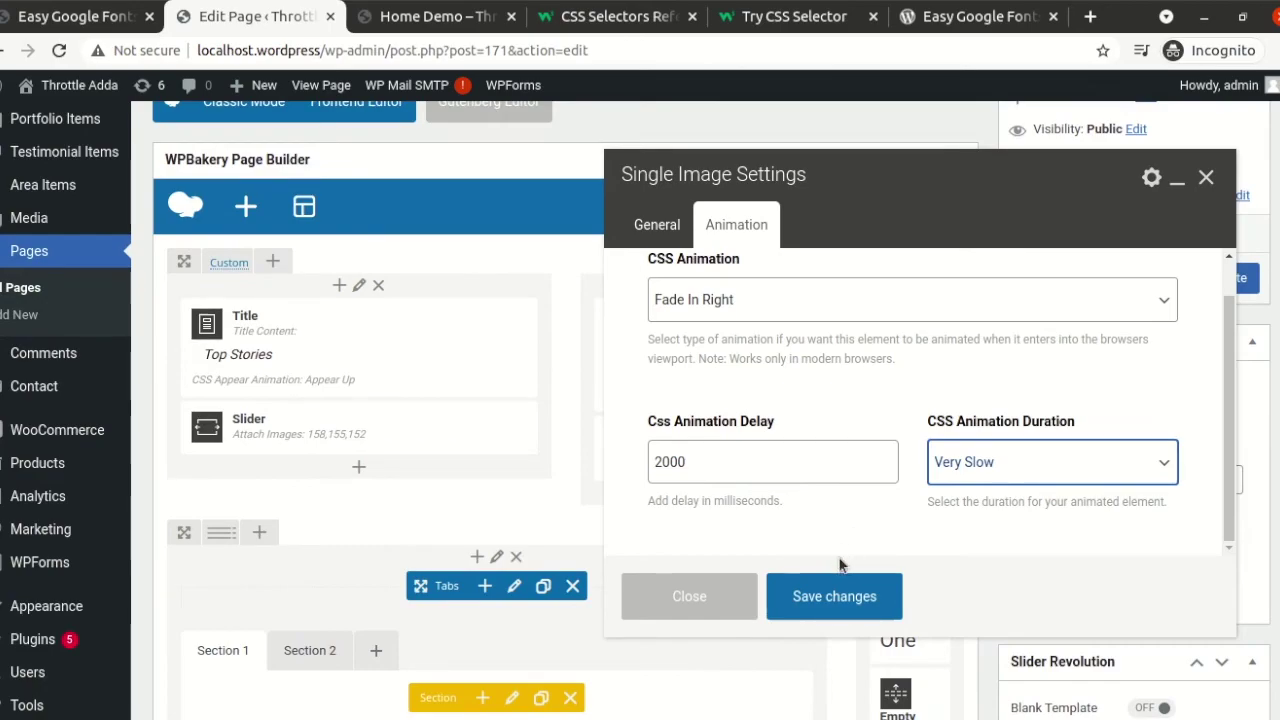
{"action": "left_click", "coordinate": [854, 524]}
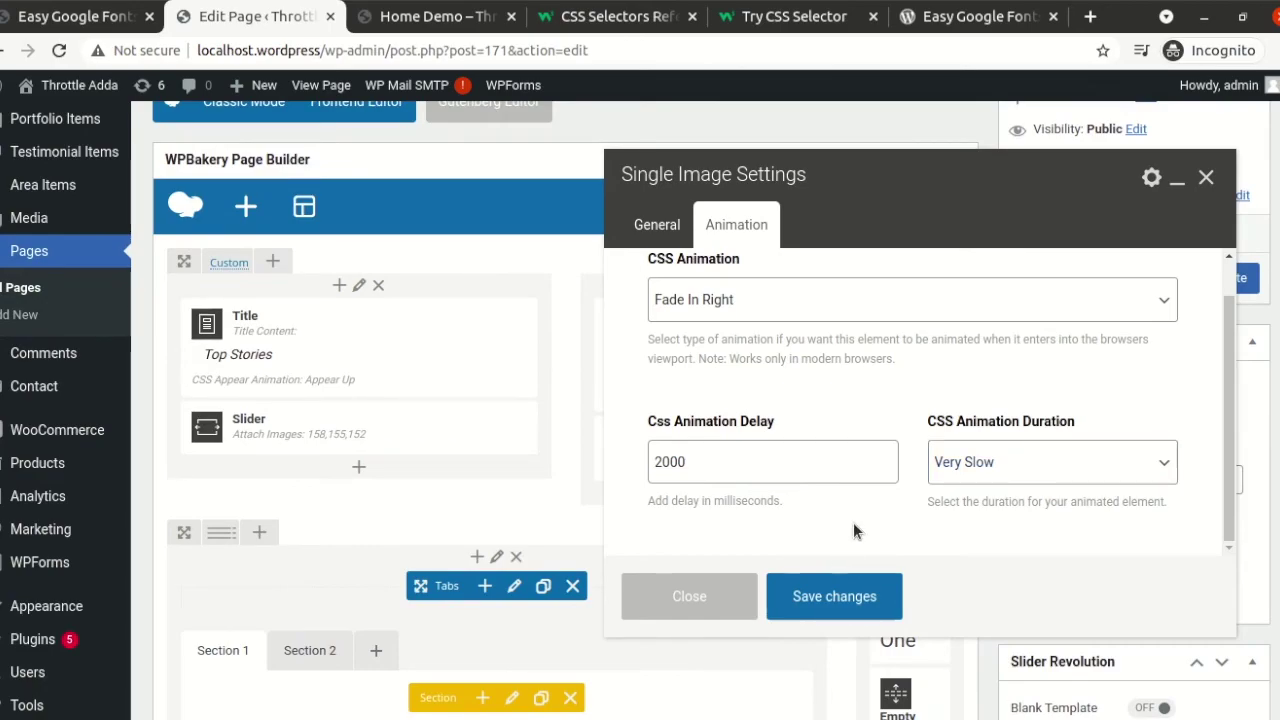
- Switch to the live Home Demo page and advance through the Top Stories slider's images
{"action": "left_click", "coordinate": [418, 27]}
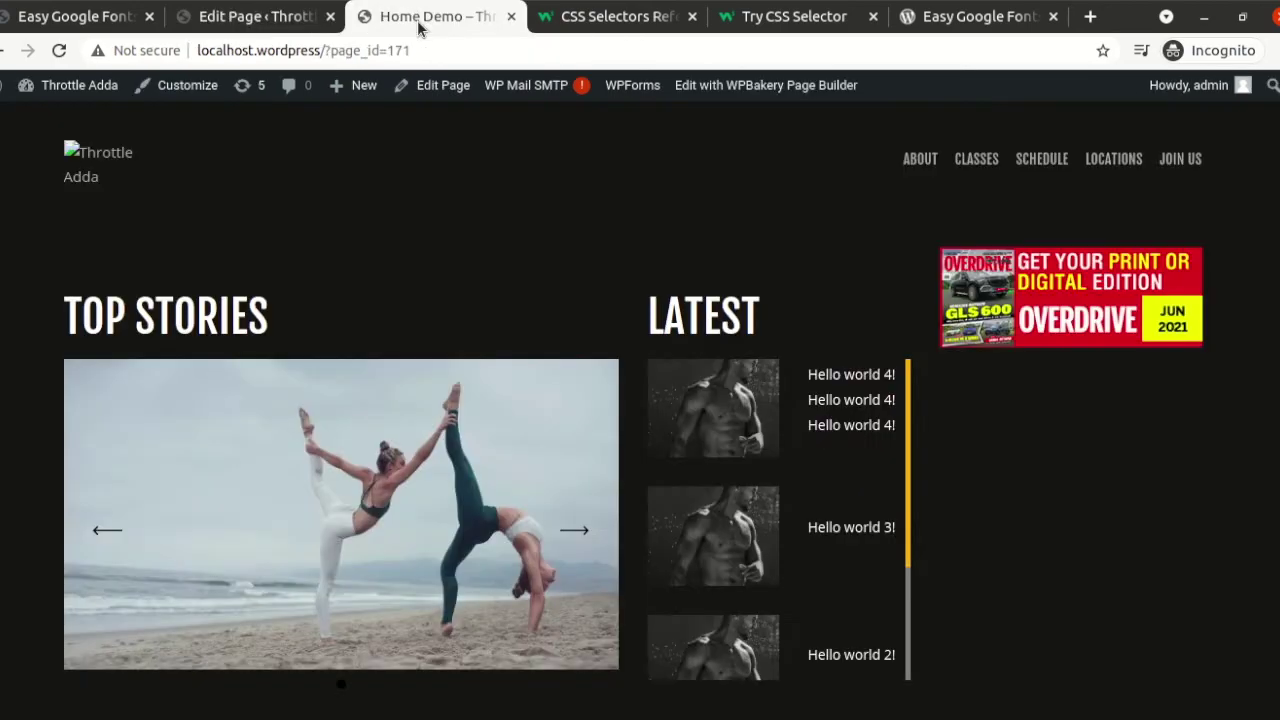
{"action": "scroll", "coordinate": [505, 268], "scroll_direction": "down", "scroll_amount": 1}
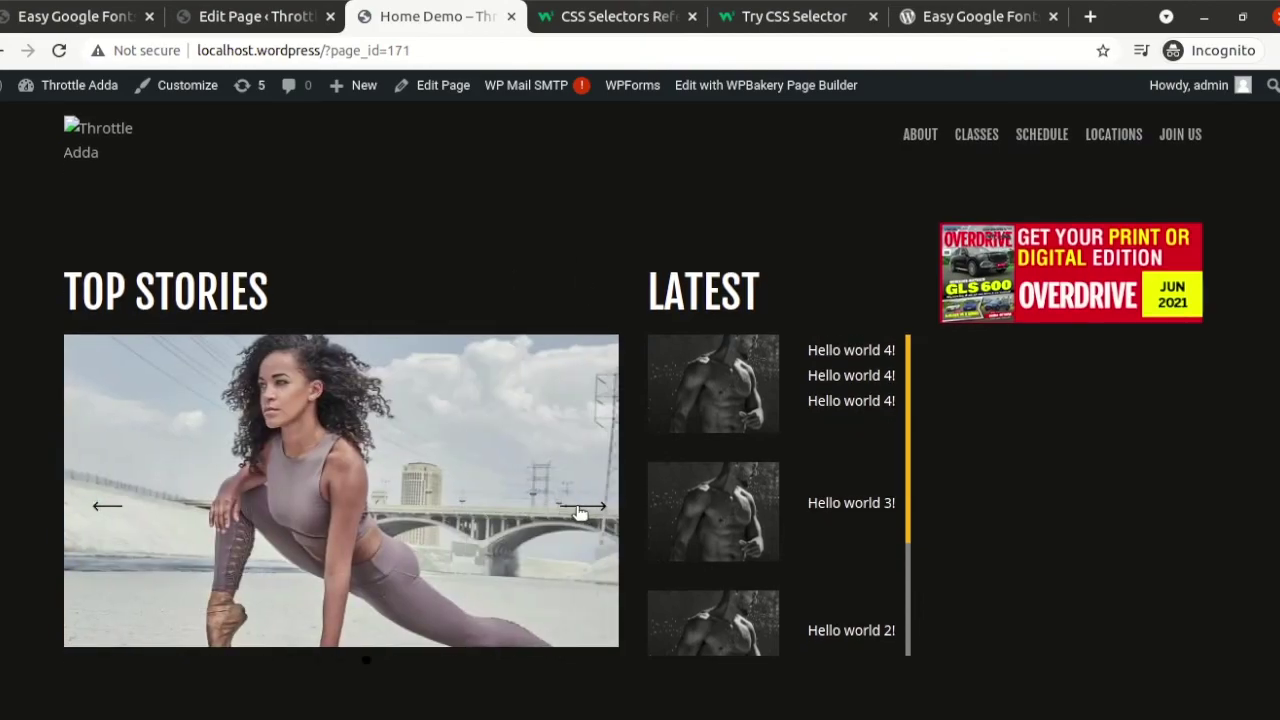
{"action": "left_click", "coordinate": [580, 512]}
{"action": "left_click", "coordinate": [580, 512]}
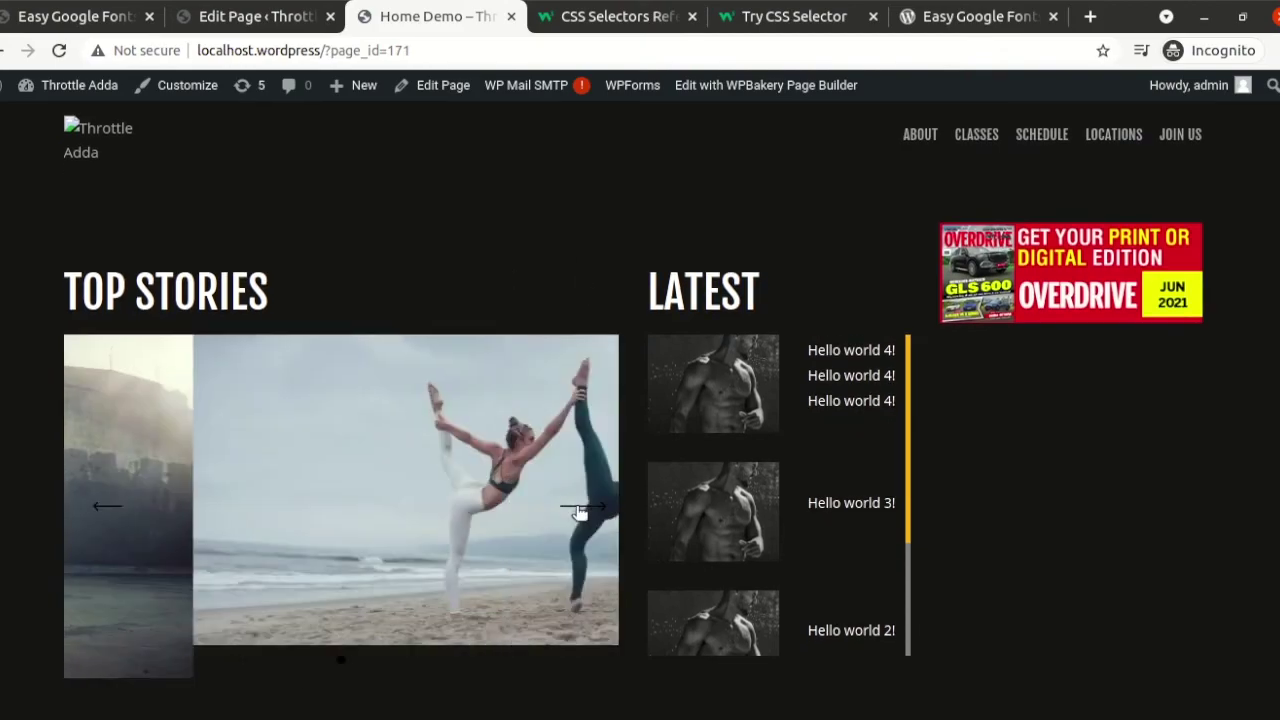
{"action": "left_click", "coordinate": [580, 512]}
{"action": "left_click", "coordinate": [580, 512]}
{"action": "left_click", "coordinate": [580, 512]}
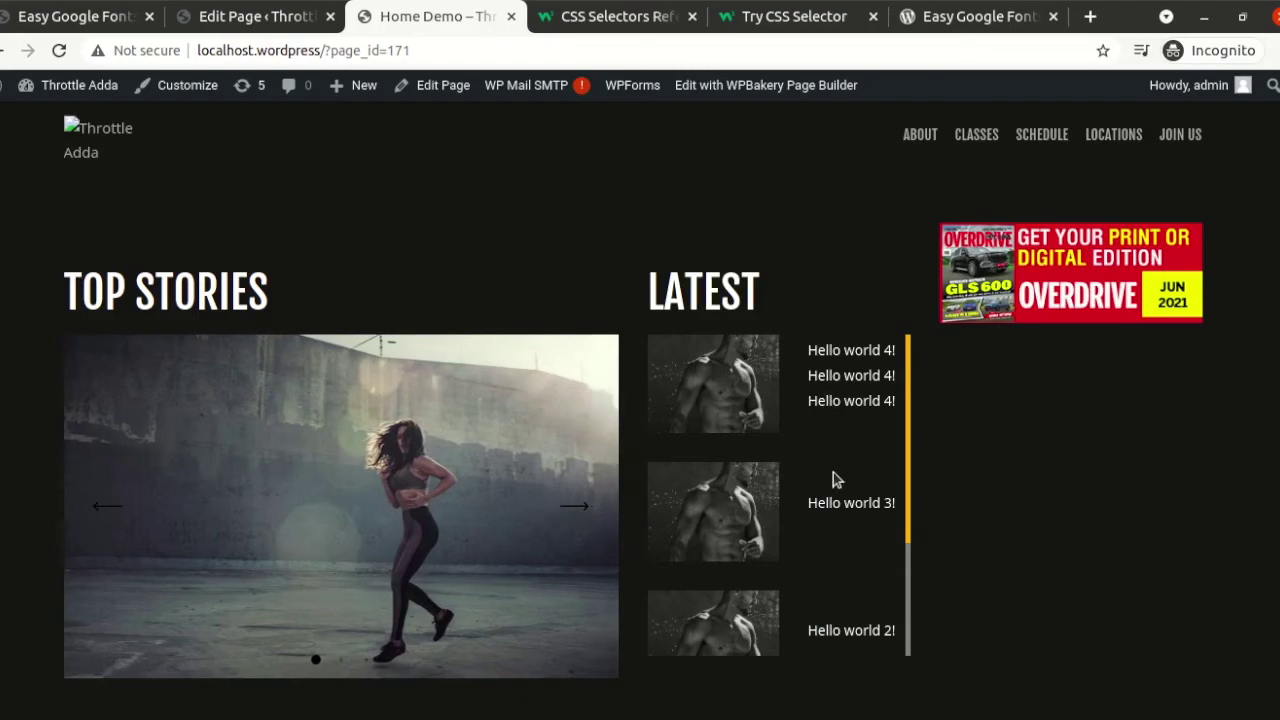
{"action": "scroll", "coordinate": [834, 480], "scroll_direction": "down", "scroll_amount": 3}
{"action": "scroll", "coordinate": [834, 480], "scroll_direction": "up", "scroll_amount": 3}
- Return to the page editor, save the Single Image element's changes and update the Home Demo page
{"action": "left_click", "coordinate": [265, 16]}
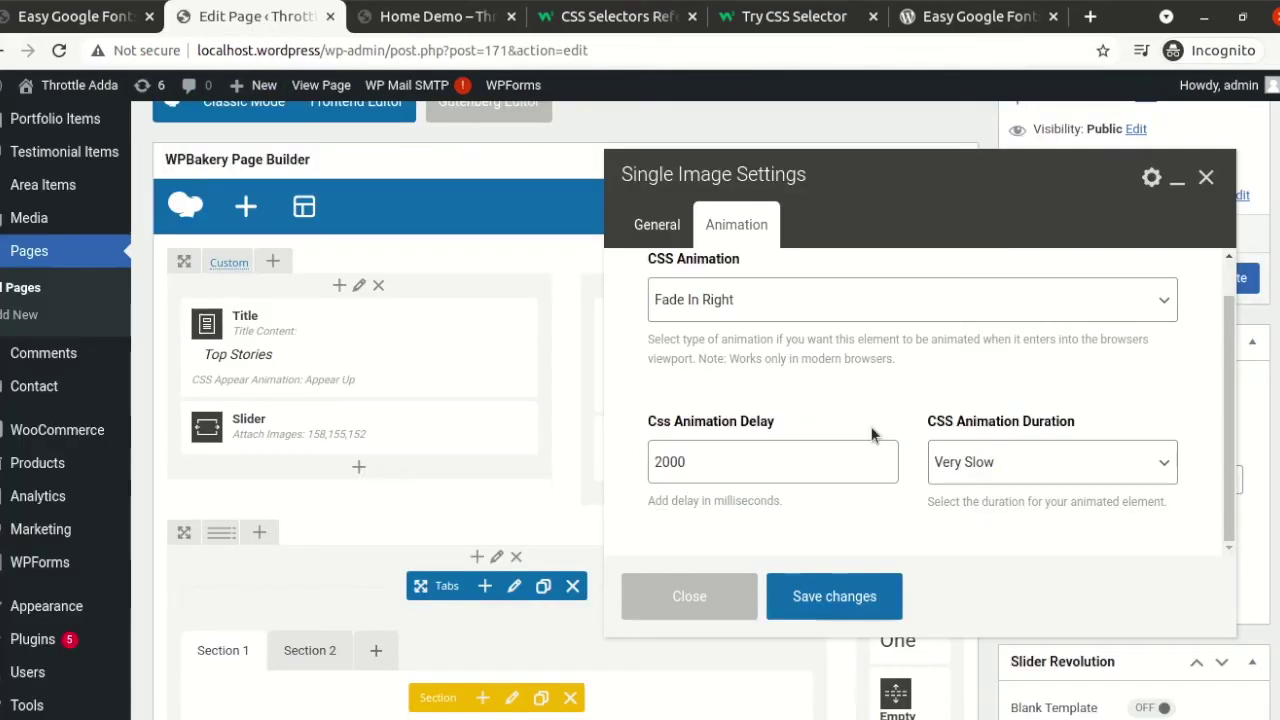
{"action": "left_click", "coordinate": [860, 596]}
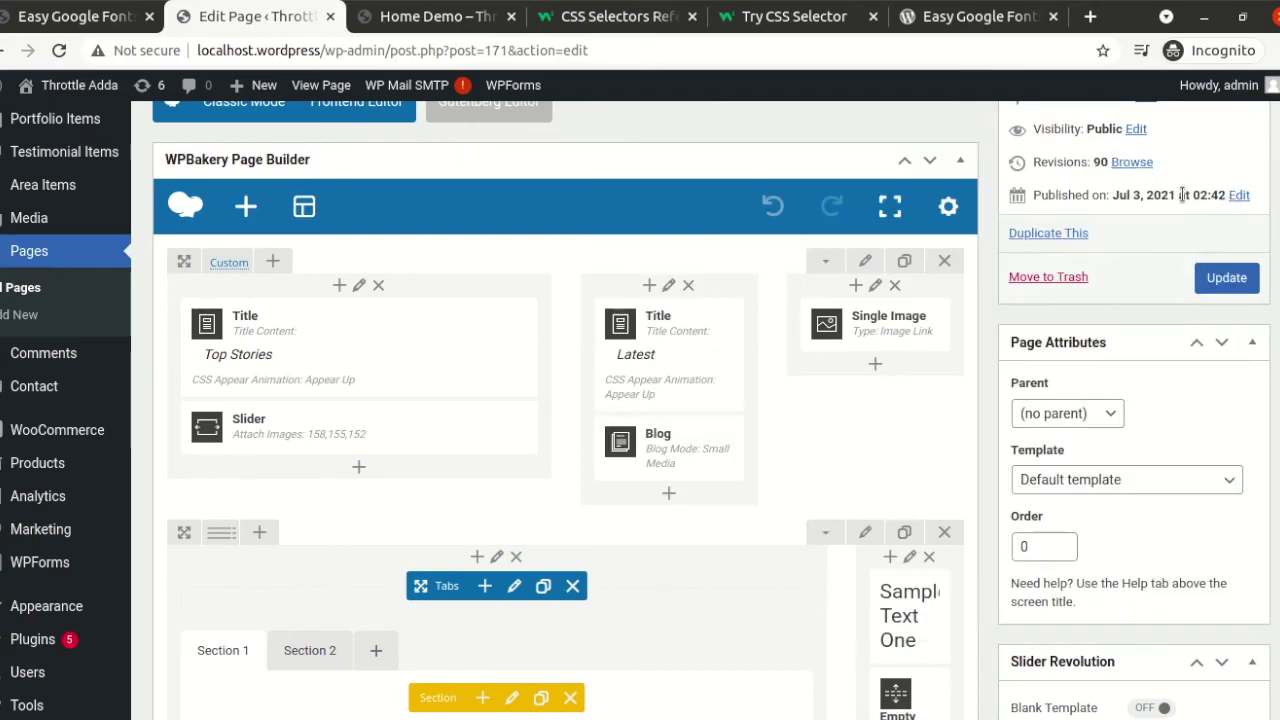
{"action": "left_click", "coordinate": [1228, 280]}
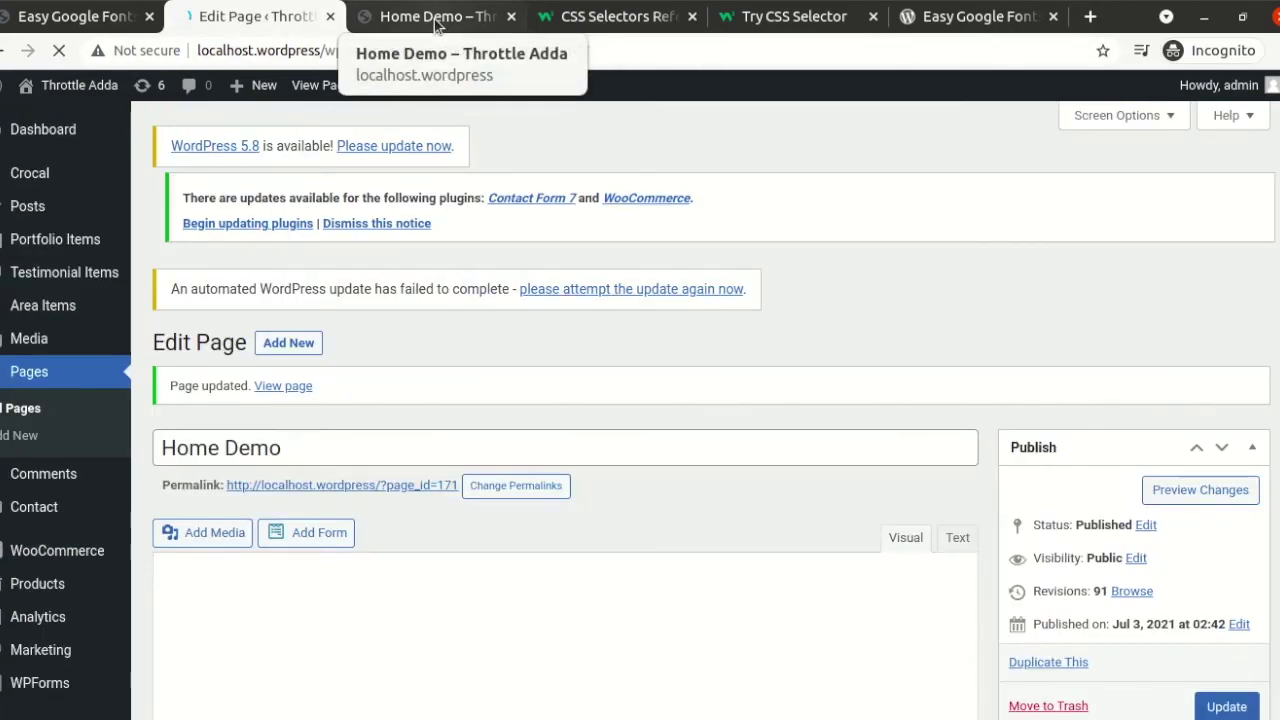
- View the live Home Demo page to check the Overdrive banner and the sample texts below it
{"action": "left_click", "coordinate": [435, 16]}
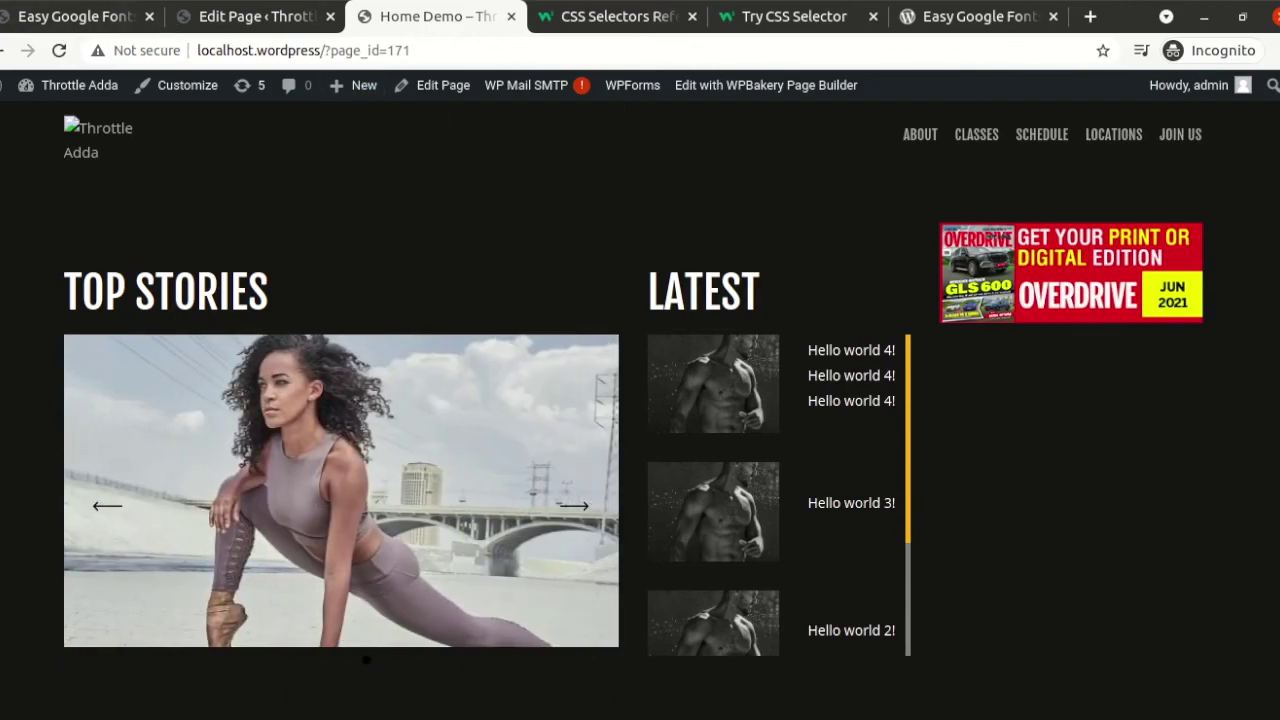
{"action": "scroll", "coordinate": [1003, 471], "scroll_direction": "down", "scroll_amount": 7}
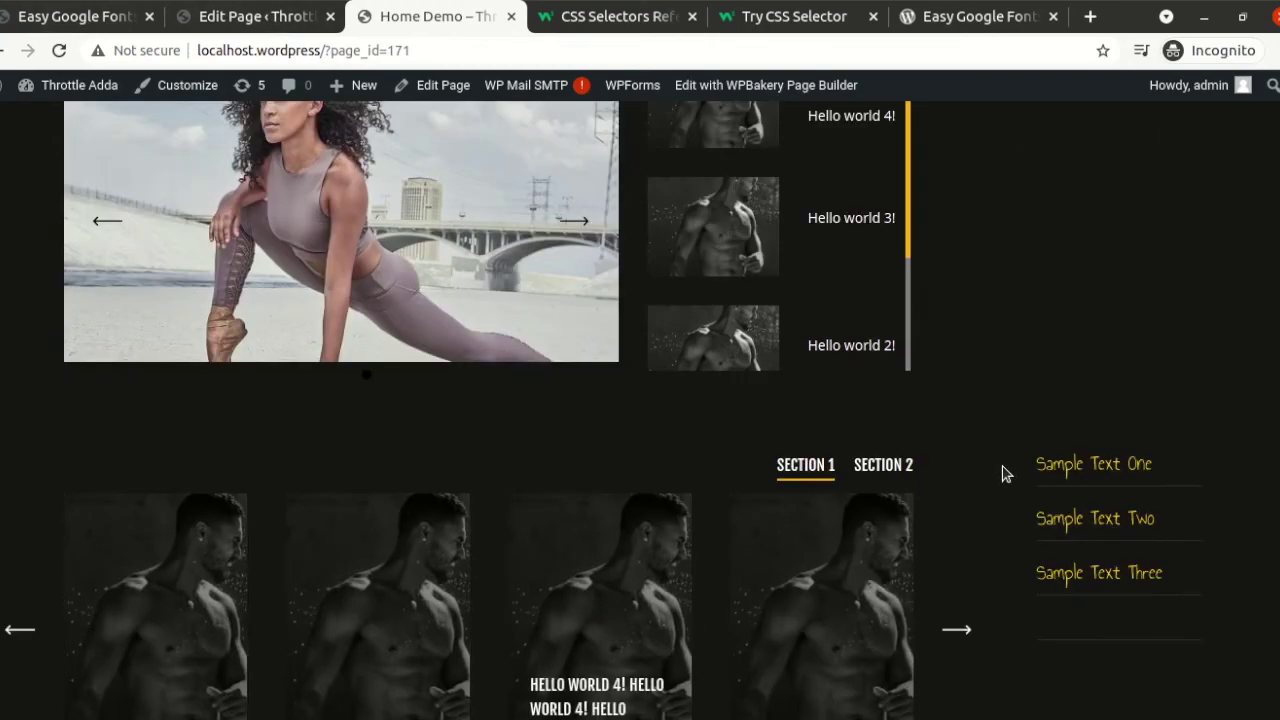
{"action": "scroll", "coordinate": [1005, 473], "scroll_direction": "up", "scroll_amount": 8}
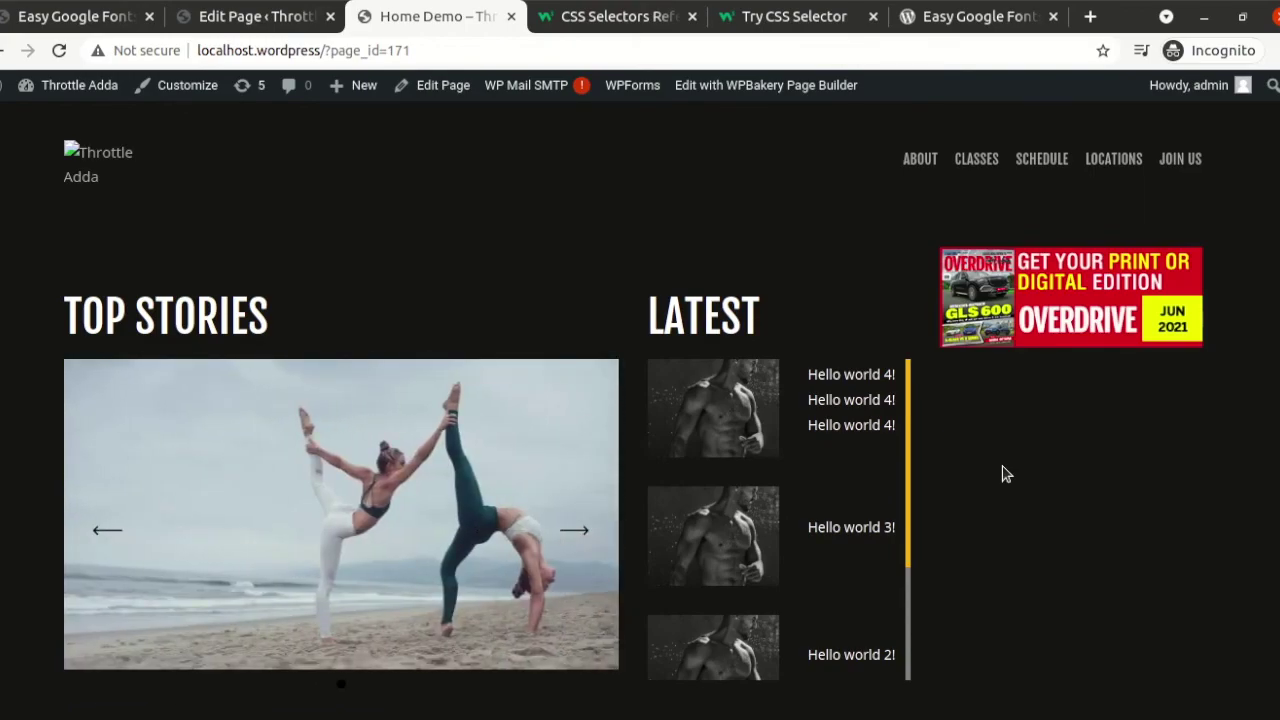
{"action": "scroll", "coordinate": [1003, 474], "scroll_direction": "down", "scroll_amount": 2}
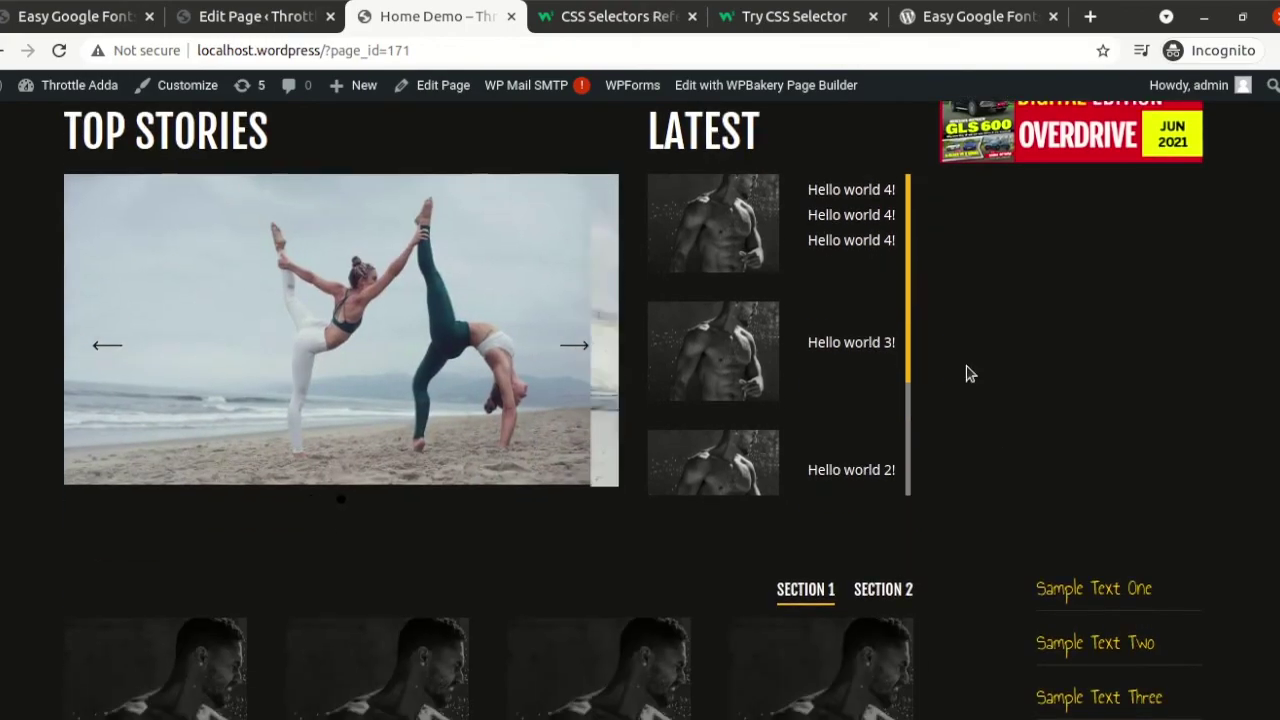
{"action": "scroll", "coordinate": [968, 374], "scroll_direction": "up", "scroll_amount": 1}
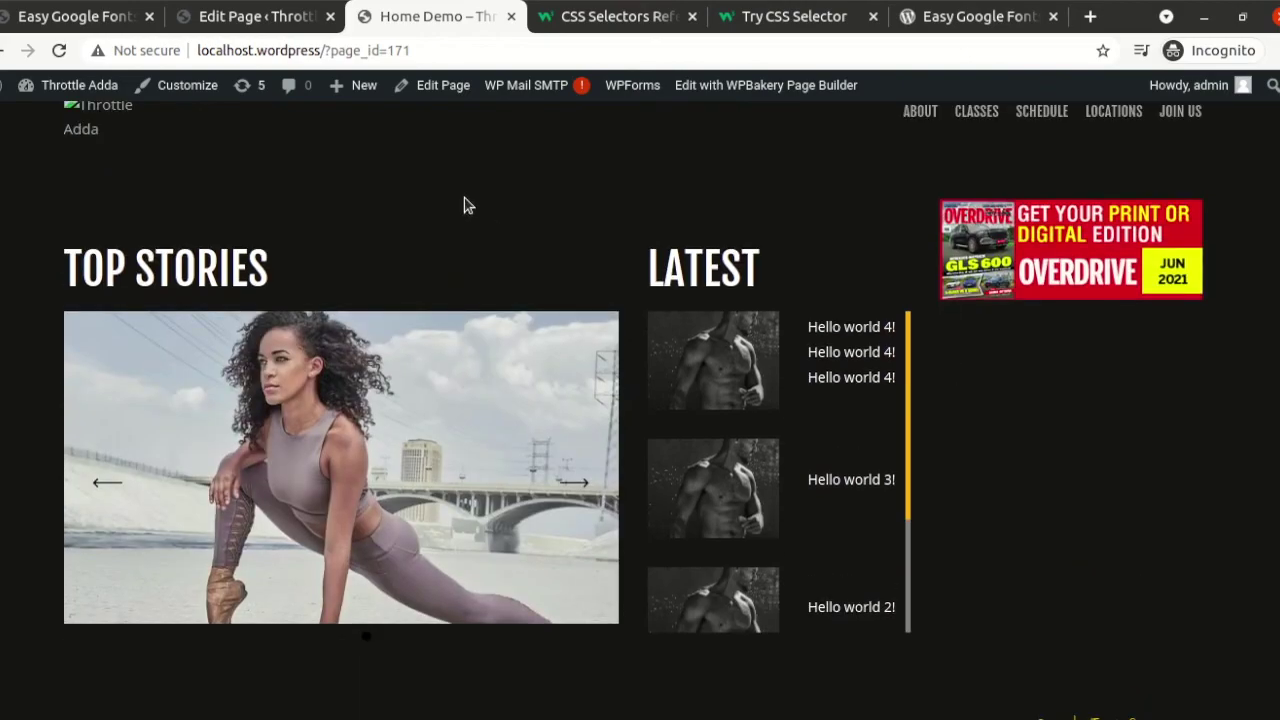